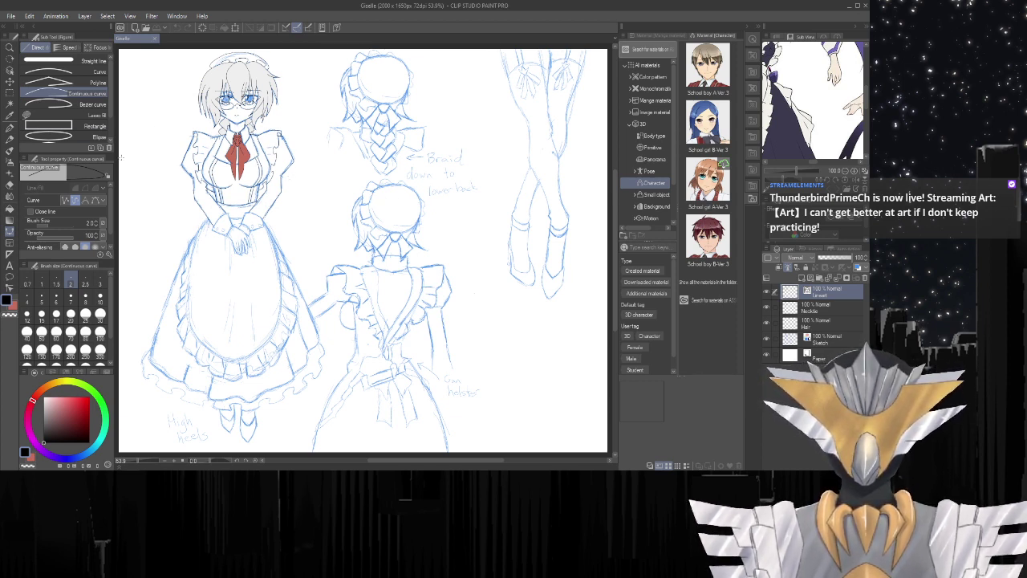
Ink the curved upper edge and inner side of the cuff on the image's left sleeve with continuous curves over the sketch.
scroll(169, 134, up, 5)
scroll(197, 164, up, 2)
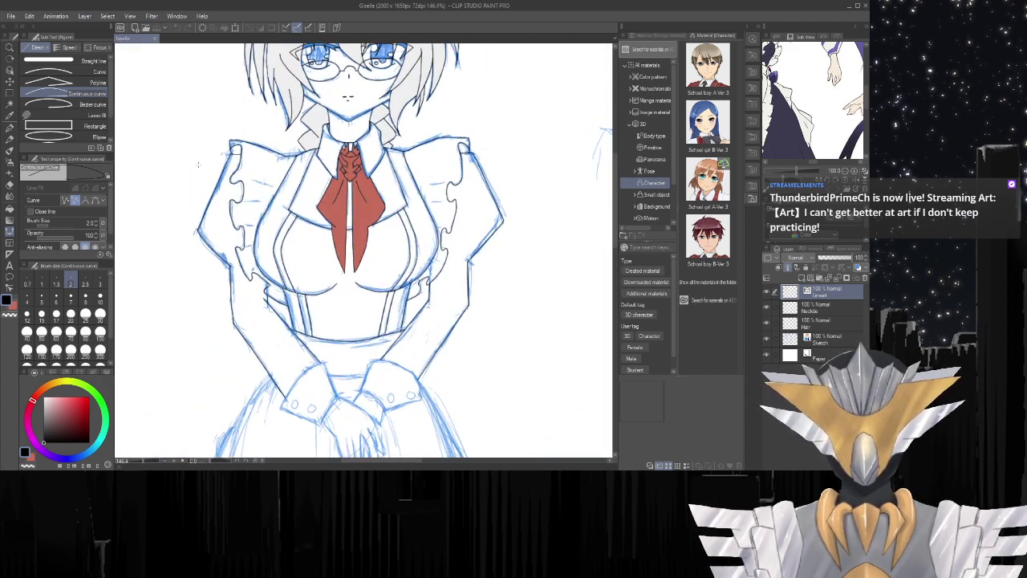
drag(614, 190, 613, 216)
scroll(268, 259, up, 5)
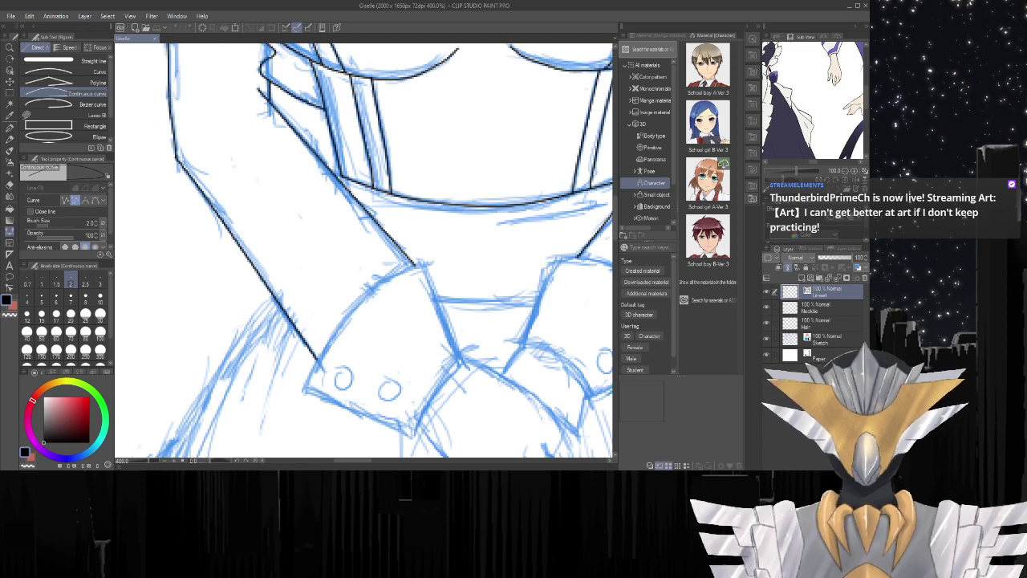
scroll(438, 171, down, 3)
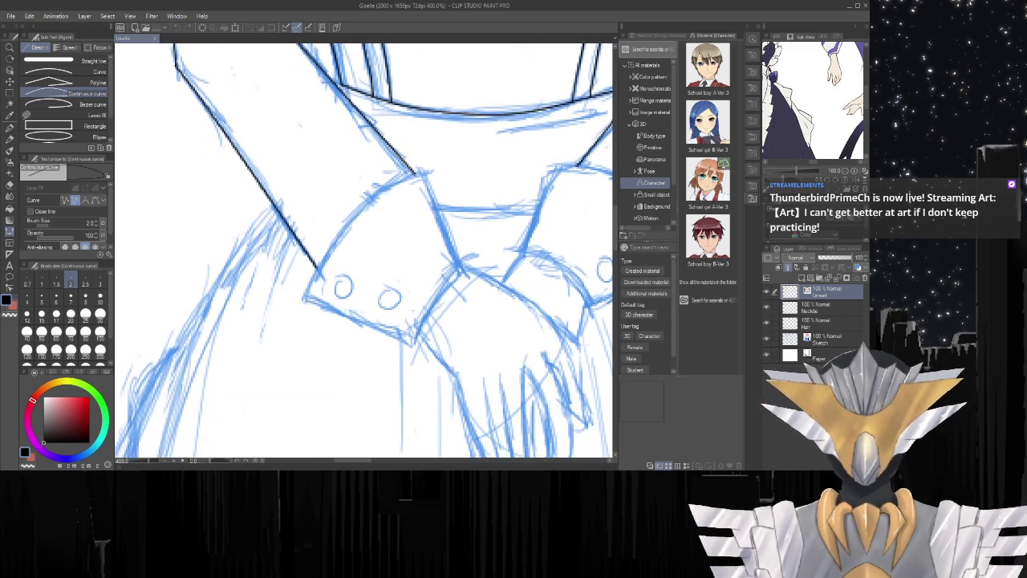
scroll(413, 172, up, 3)
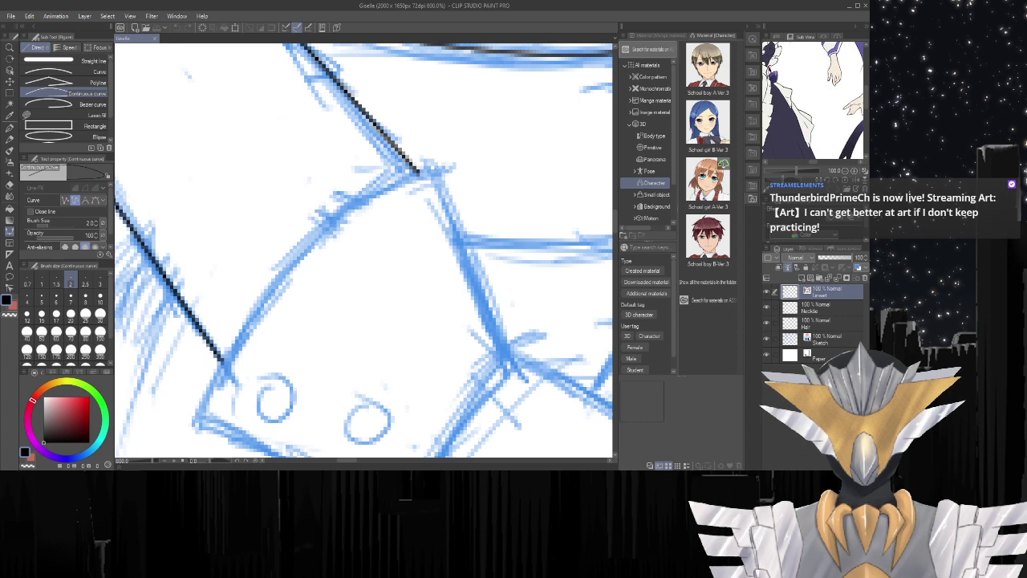
click(438, 170)
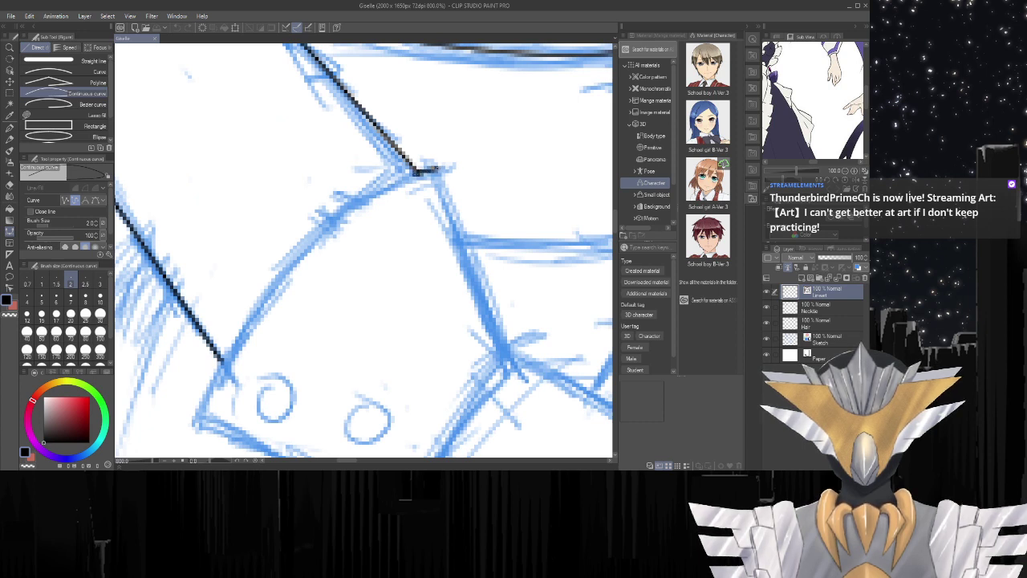
mouse_move(395, 178)
mouse_down()
mouse_move(308, 241)
mouse_move(219, 364)
mouse_move(193, 424)
mouse_up()
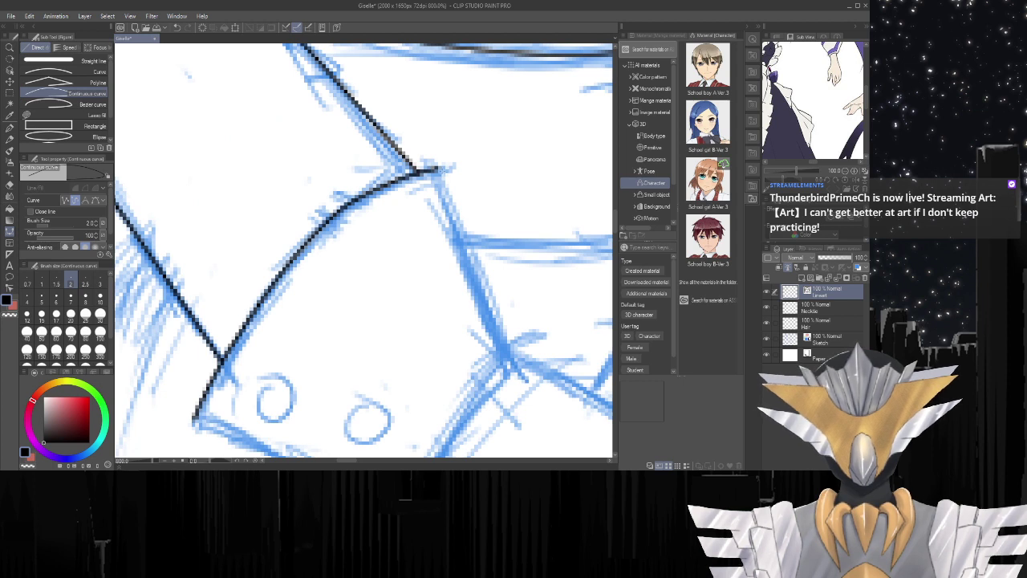
drag(435, 169, 508, 363)
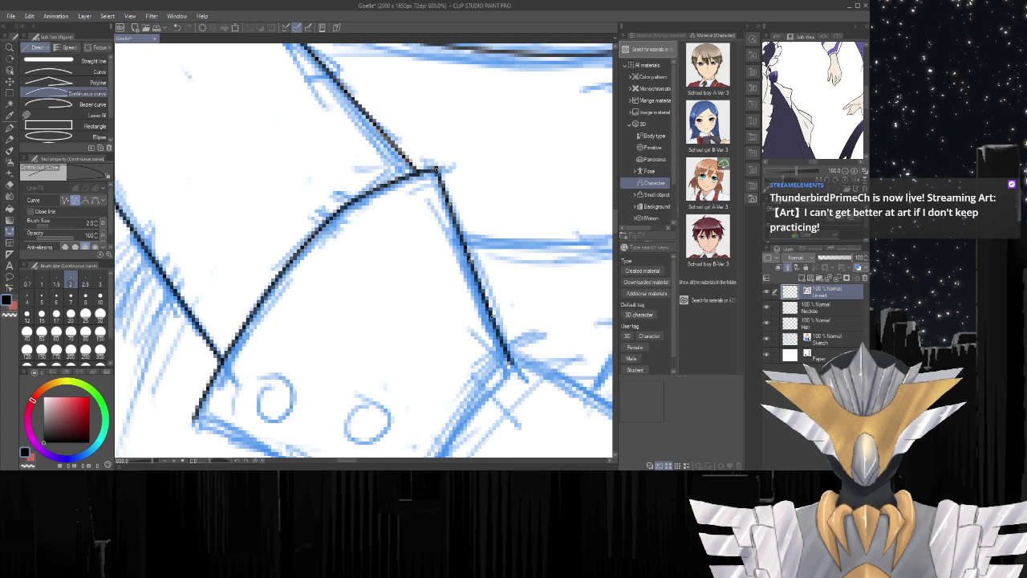
double_click(513, 367)
Close the same cuff's outline by inking its curved hand-side edge and the long slanted lower edge between the corners.
scroll(505, 309, down, 6)
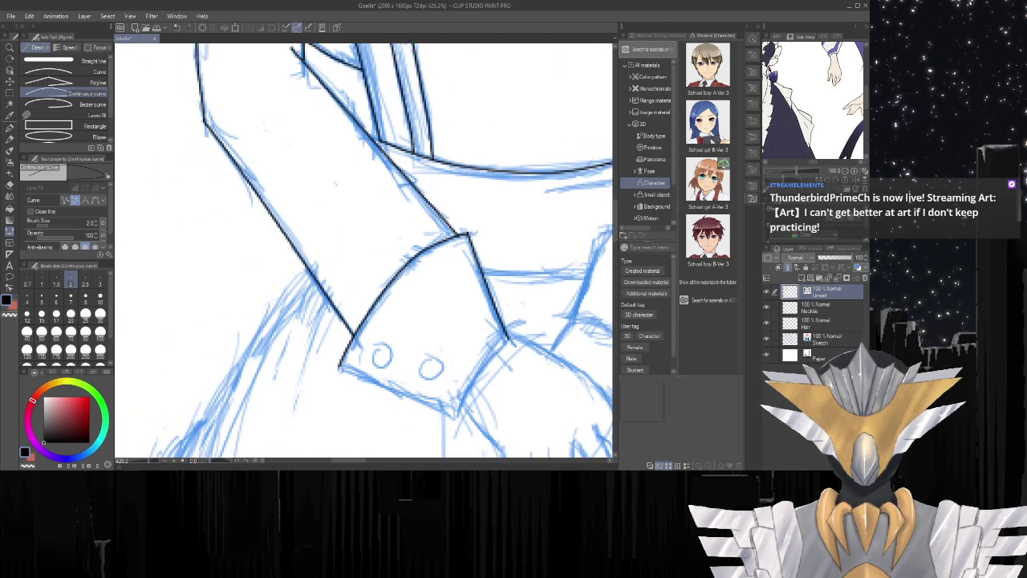
drag(617, 216, 617, 232)
scroll(525, 200, up, 7)
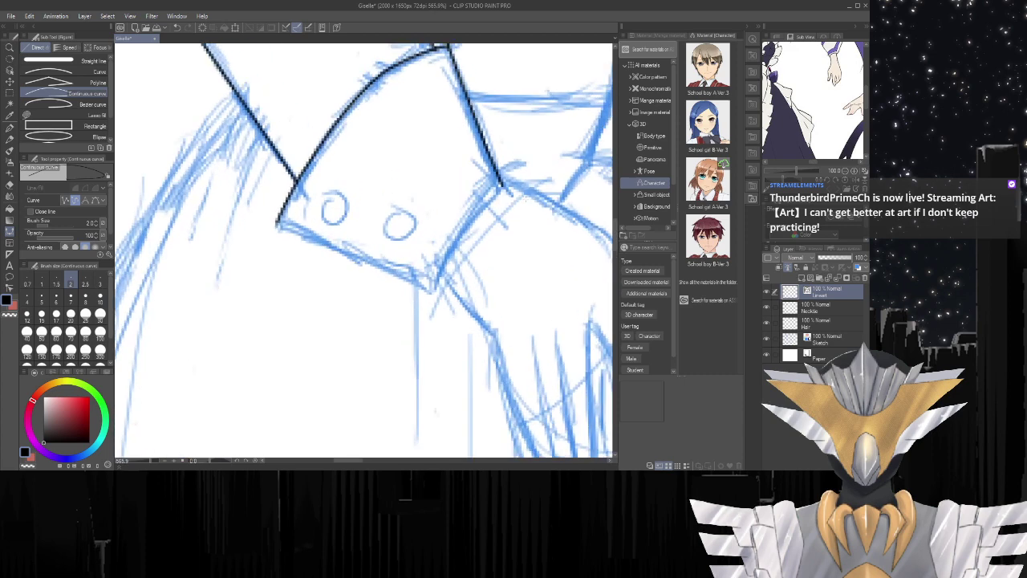
mouse_move(484, 175)
mouse_down()
mouse_move(406, 271)
mouse_move(368, 355)
mouse_up()
double_click(367, 355)
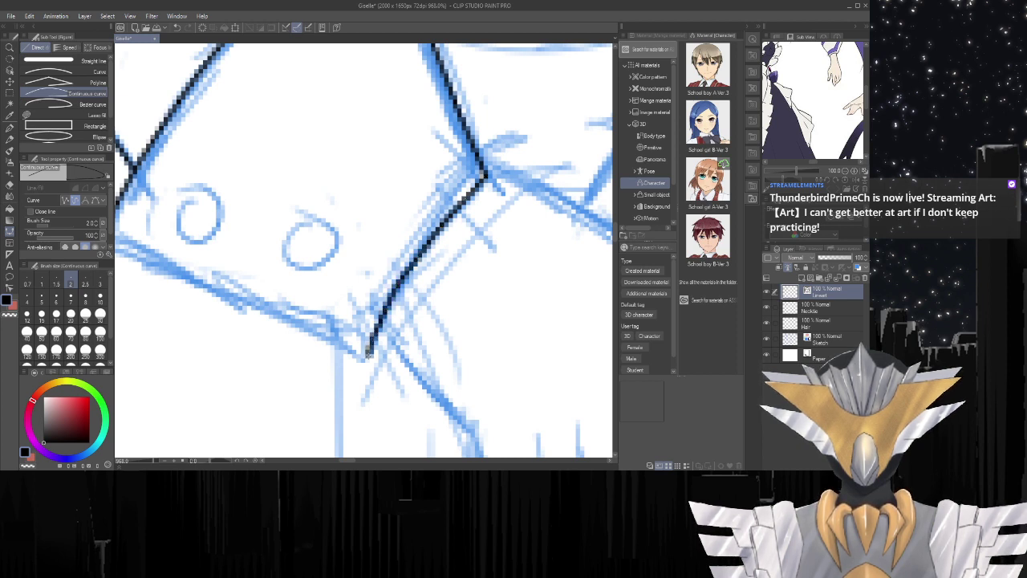
scroll(346, 465, left, 3)
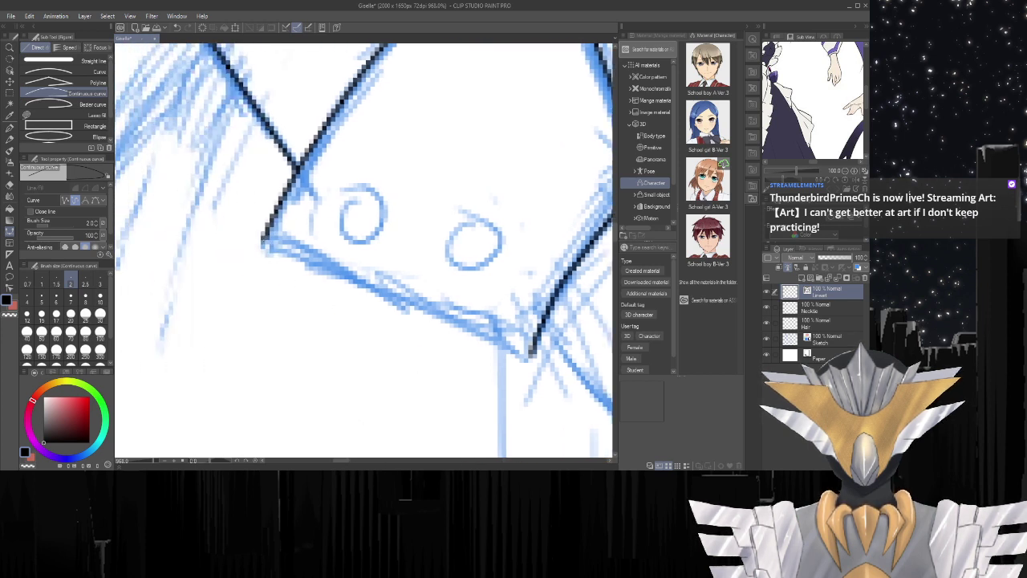
drag(265, 240, 345, 277)
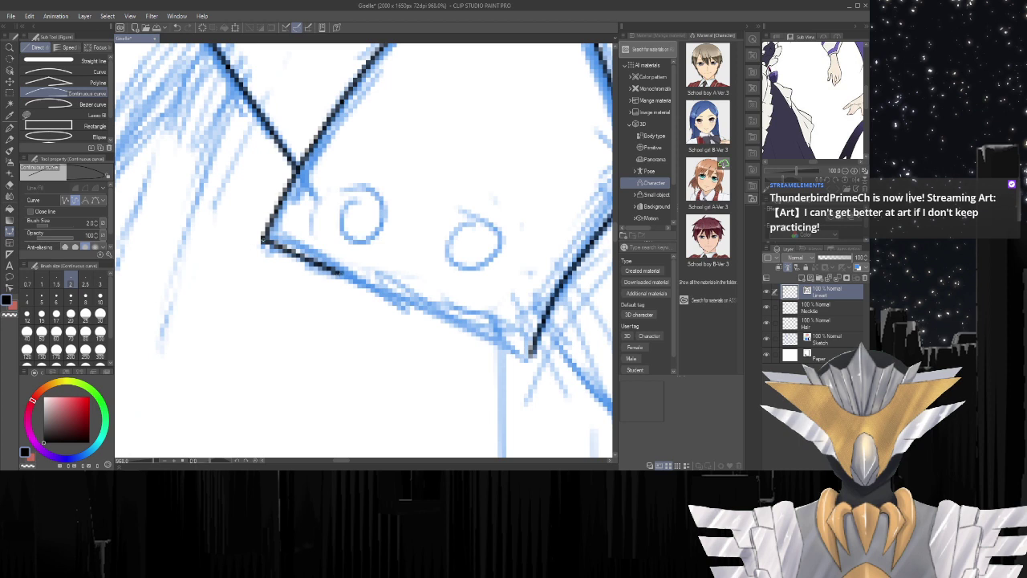
click(338, 272)
click(434, 313)
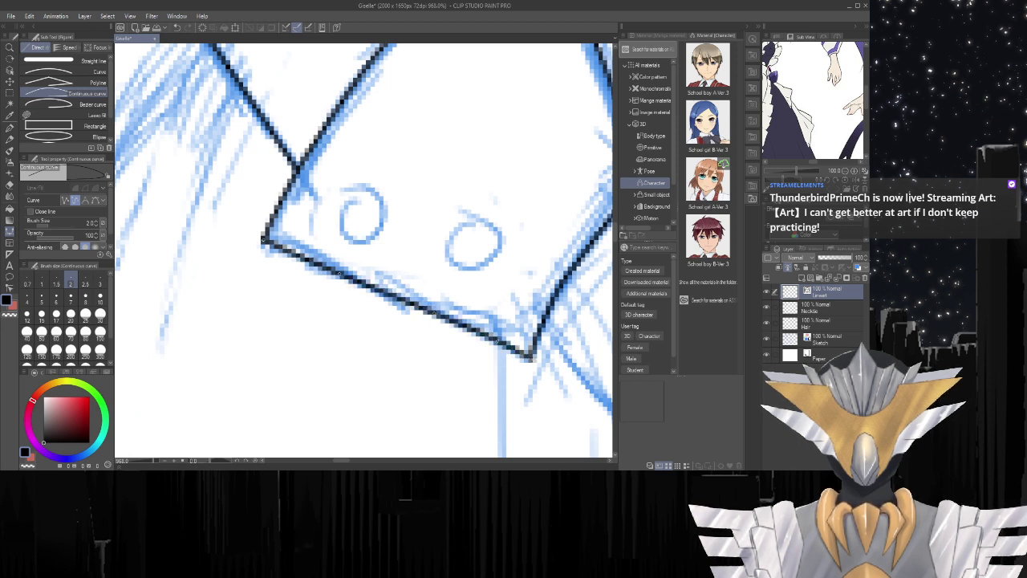
Try to trace the outer button of the inked cuff as a closed curve, starting clockwise from its upper edge.
scroll(431, 292, down, 3)
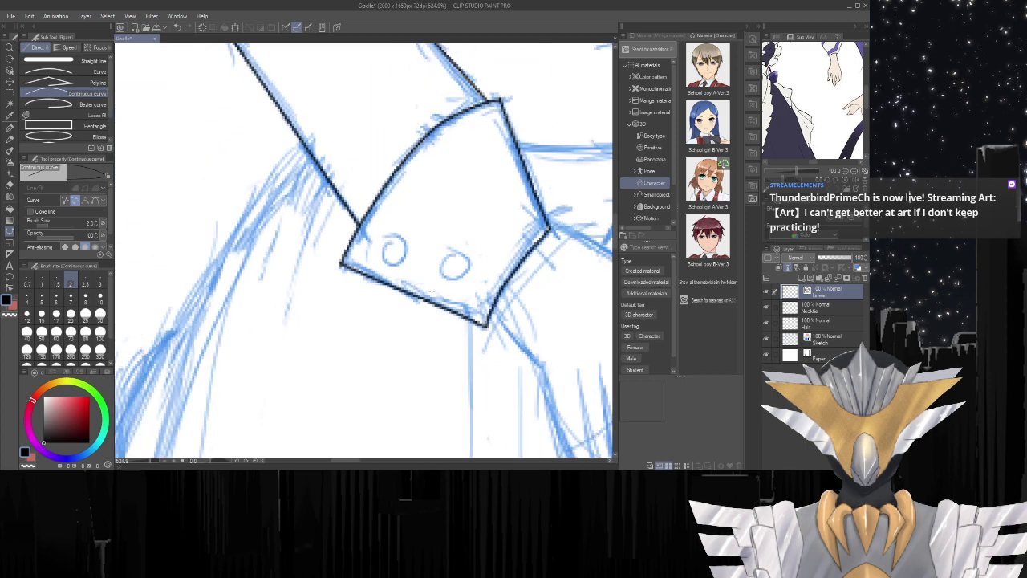
scroll(431, 291, down, 2)
scroll(452, 268, up, 6)
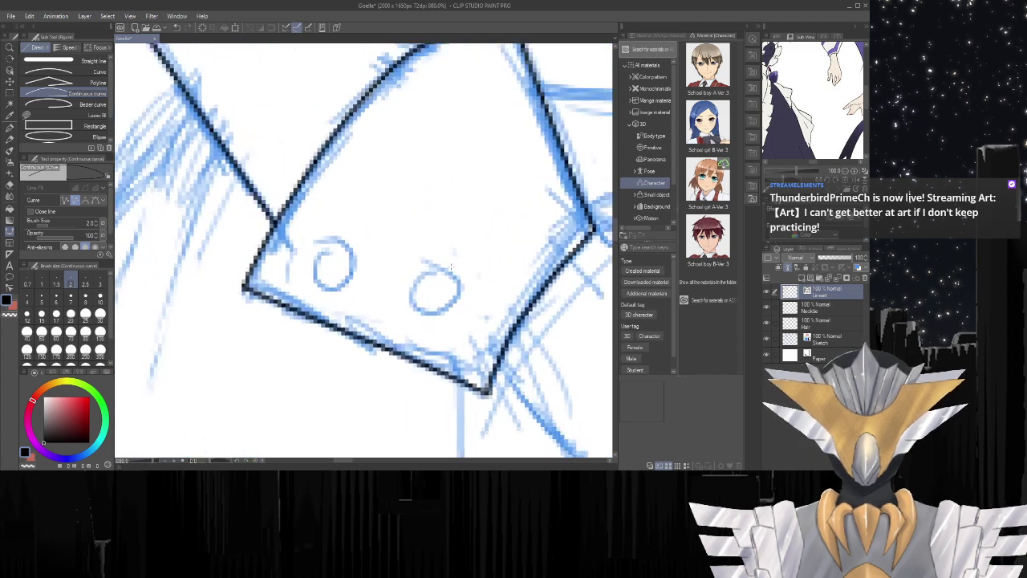
scroll(201, 234, down, 2)
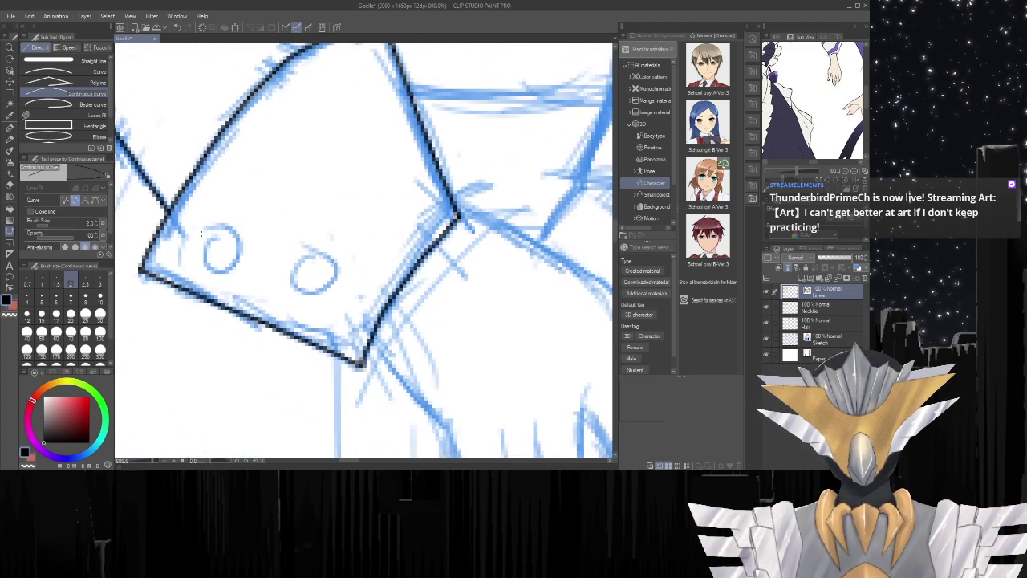
drag(347, 461, 342, 460)
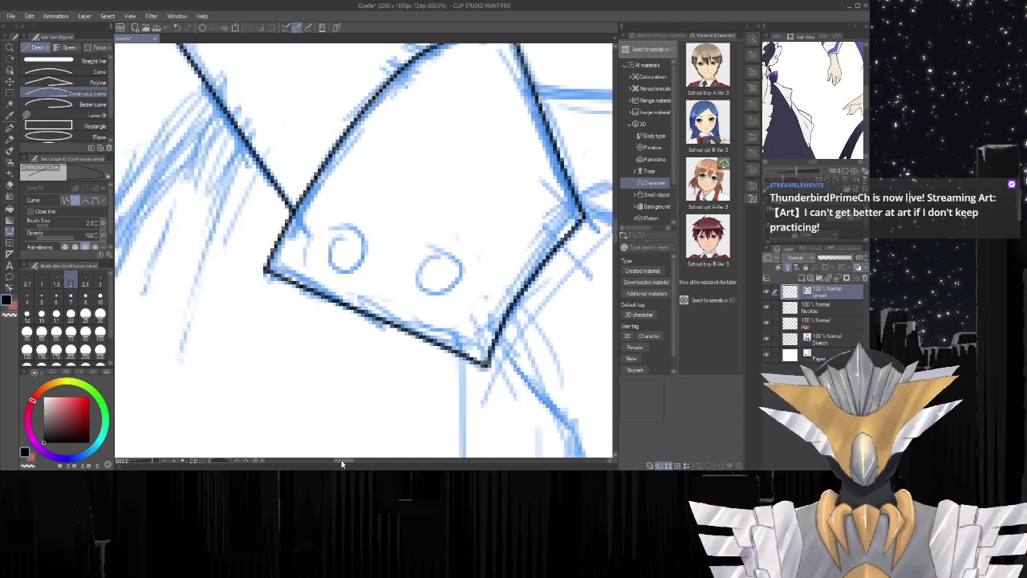
scroll(303, 255, up, 2)
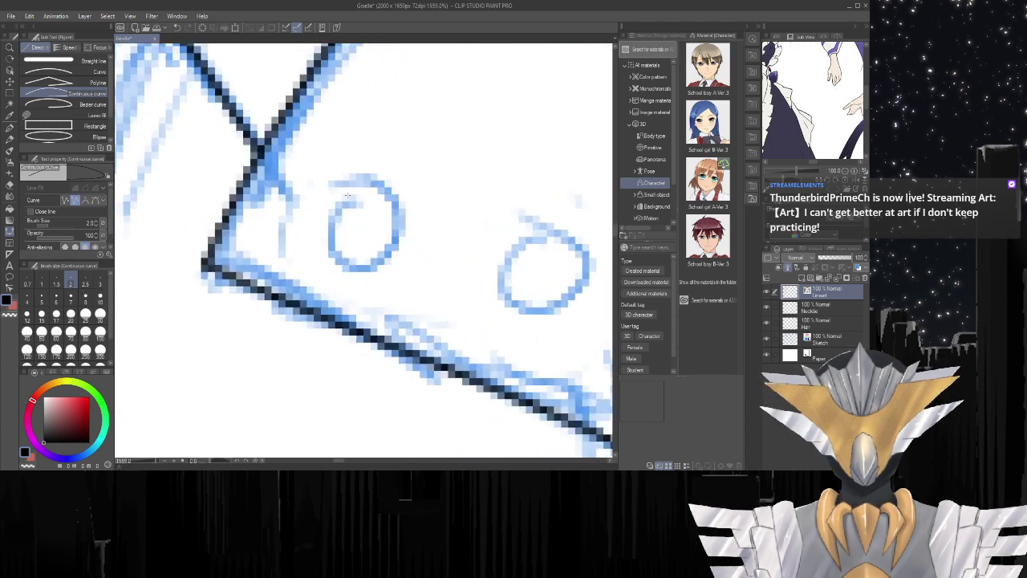
click(356, 187)
click(370, 184)
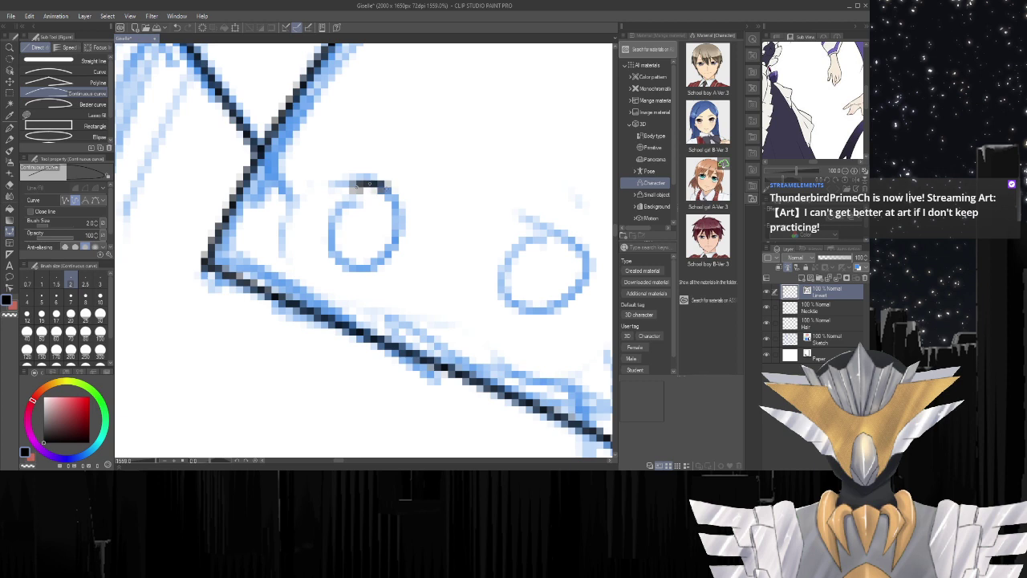
click(387, 189)
click(397, 201)
click(401, 218)
click(401, 240)
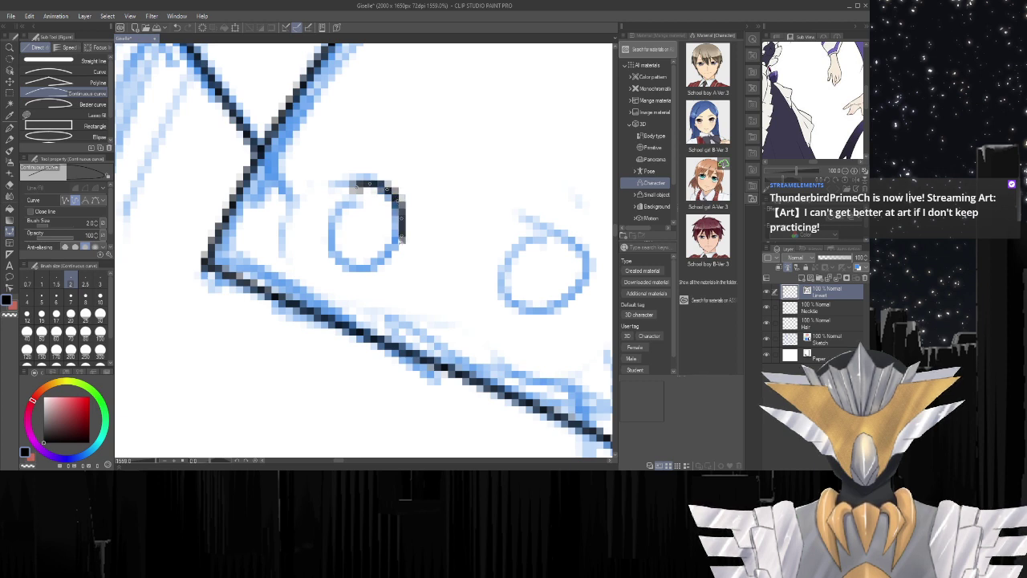
click(372, 266)
click(356, 270)
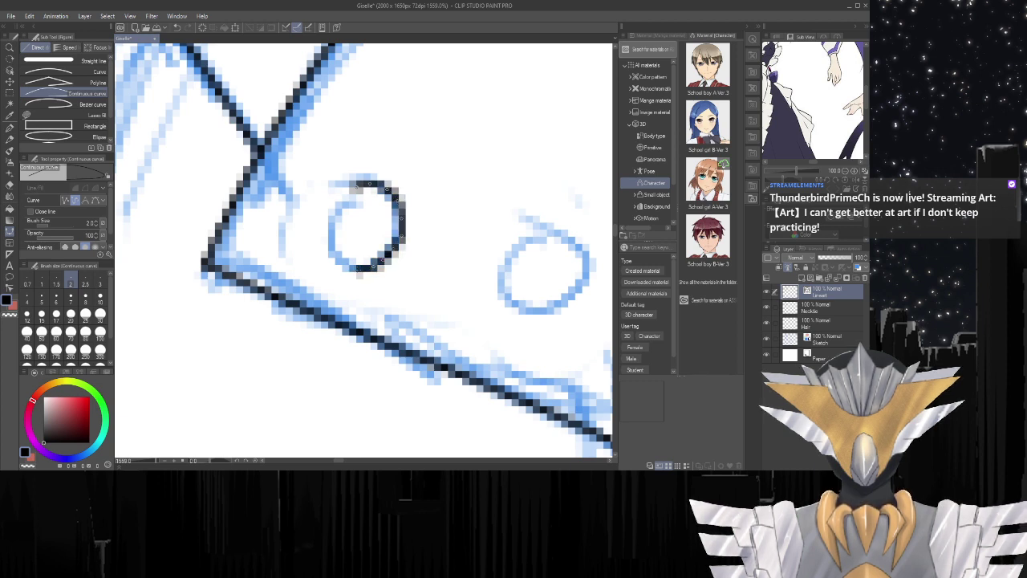
click(341, 267)
click(331, 253)
click(329, 235)
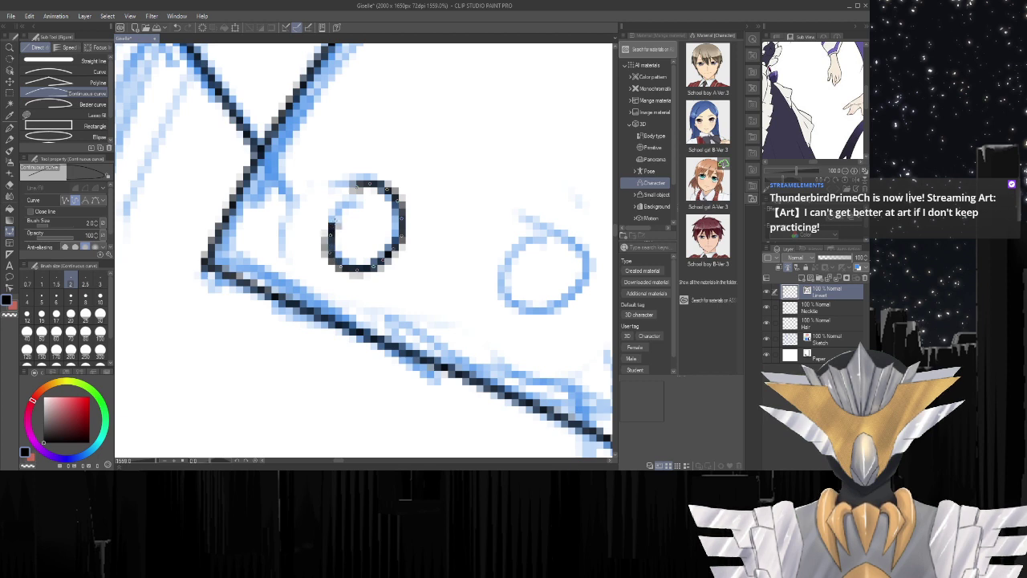
click(336, 218)
double_click(353, 192)
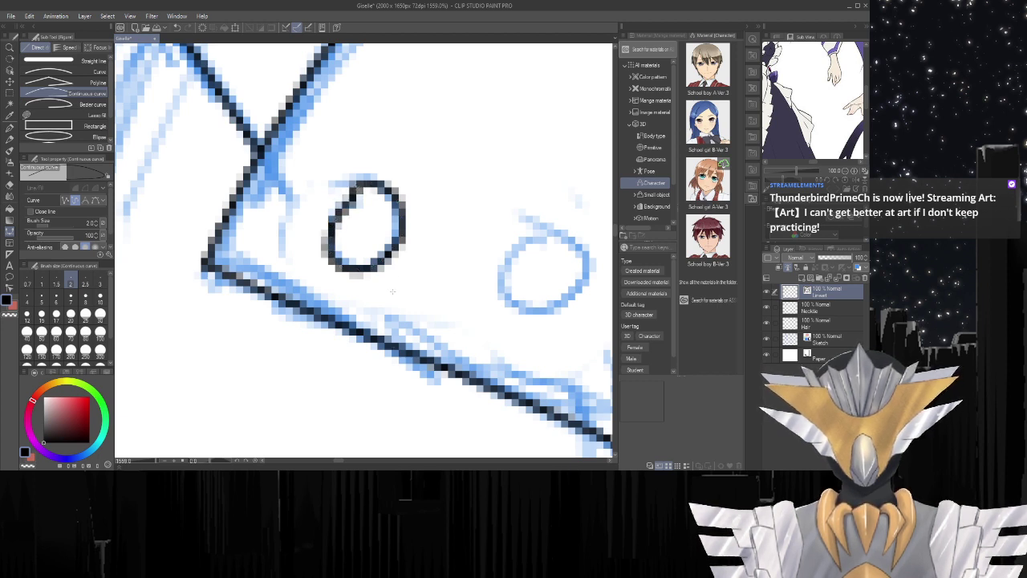
key(ctrl+z)
Ink the outer cuff button as a closed continuous curve, running counterclockwise slightly outside the sketched oval.
click(363, 176)
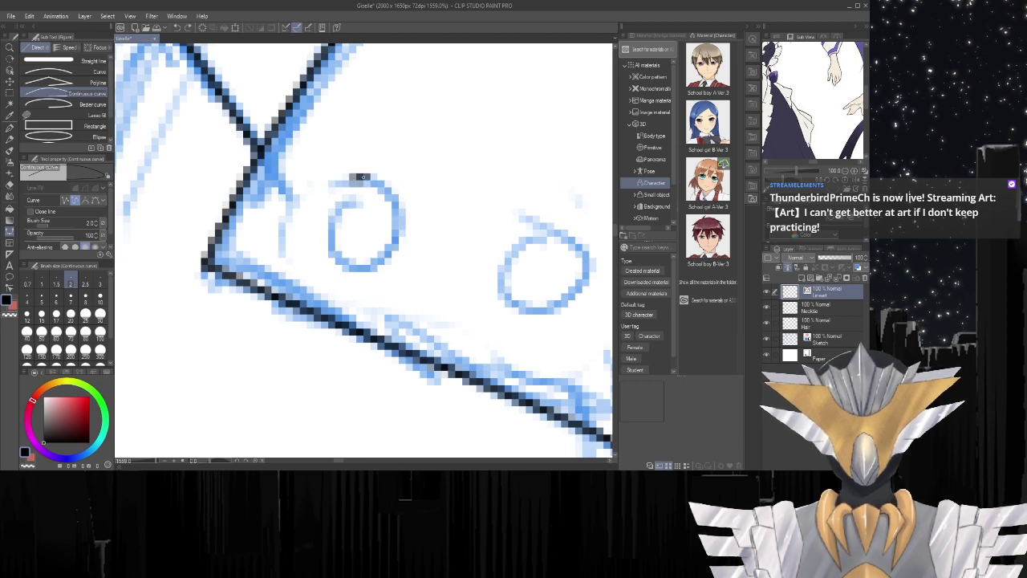
click(344, 190)
click(330, 210)
click(324, 235)
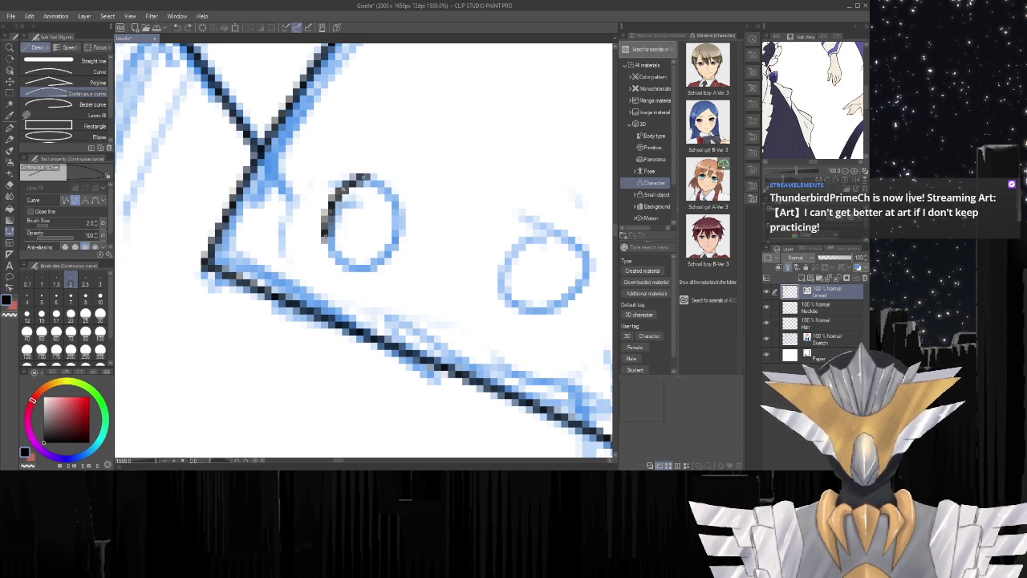
click(332, 260)
click(350, 272)
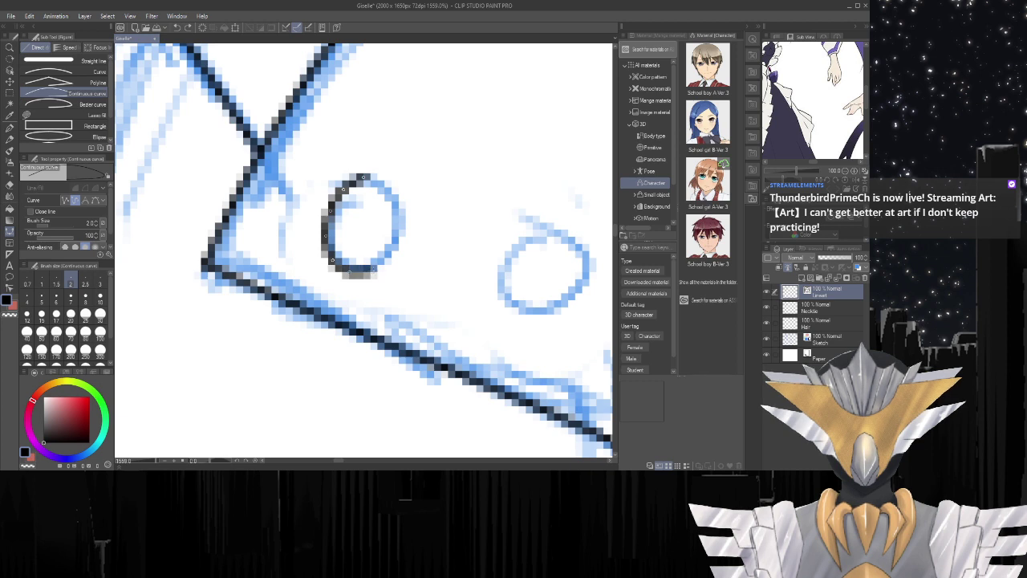
click(374, 271)
click(392, 256)
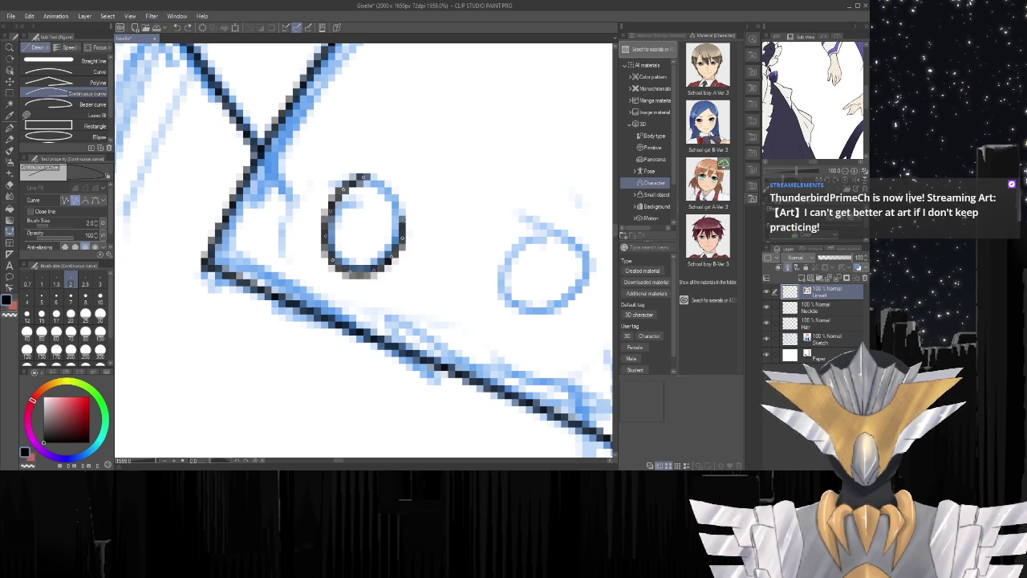
click(403, 220)
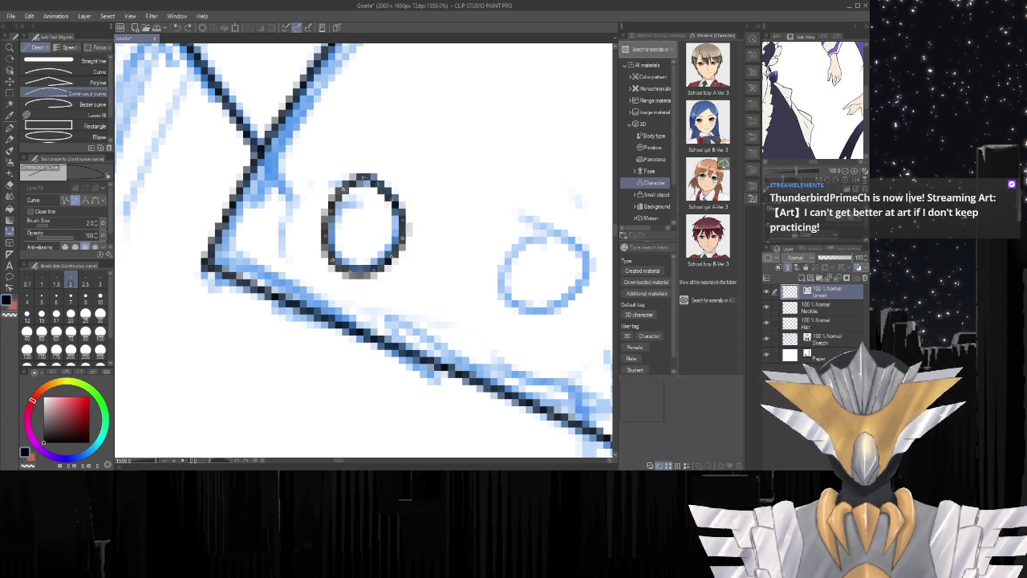
click(365, 177)
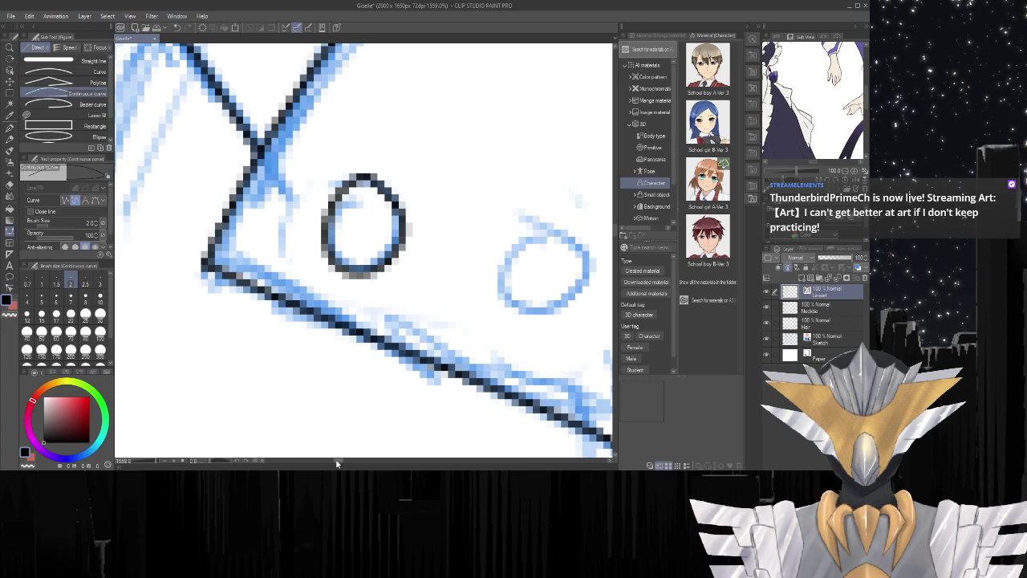
Ink the second cuff button, nearer the hand, as a closed continuous curve following the sketched circle.
drag(336, 458, 340, 460)
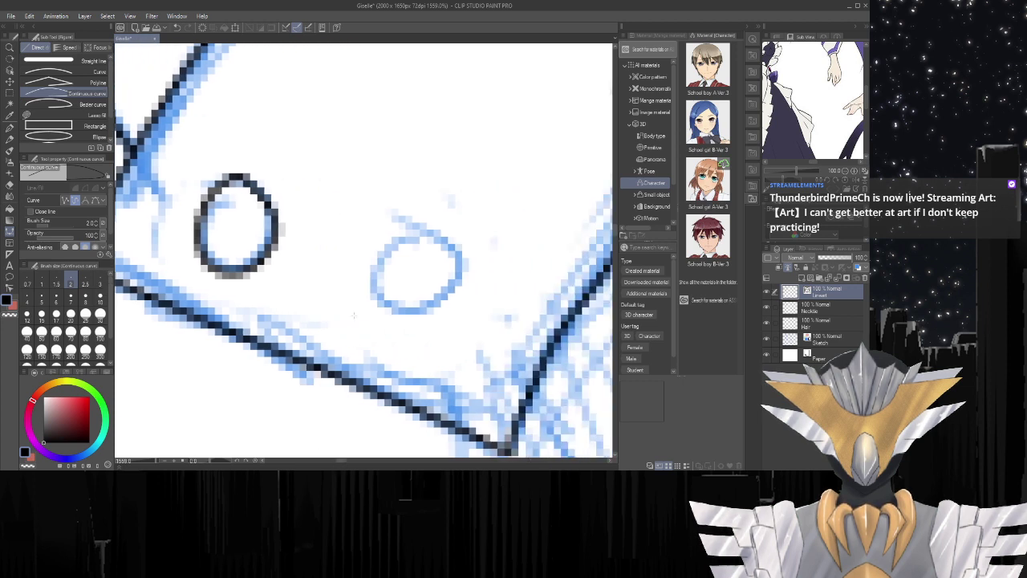
click(423, 224)
click(394, 233)
click(381, 246)
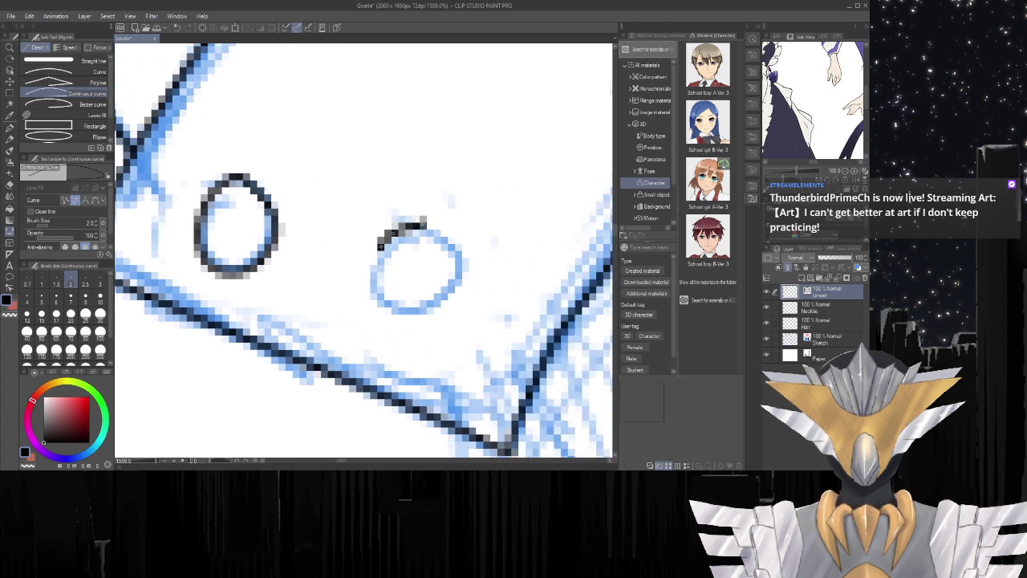
click(374, 265)
click(374, 284)
click(385, 304)
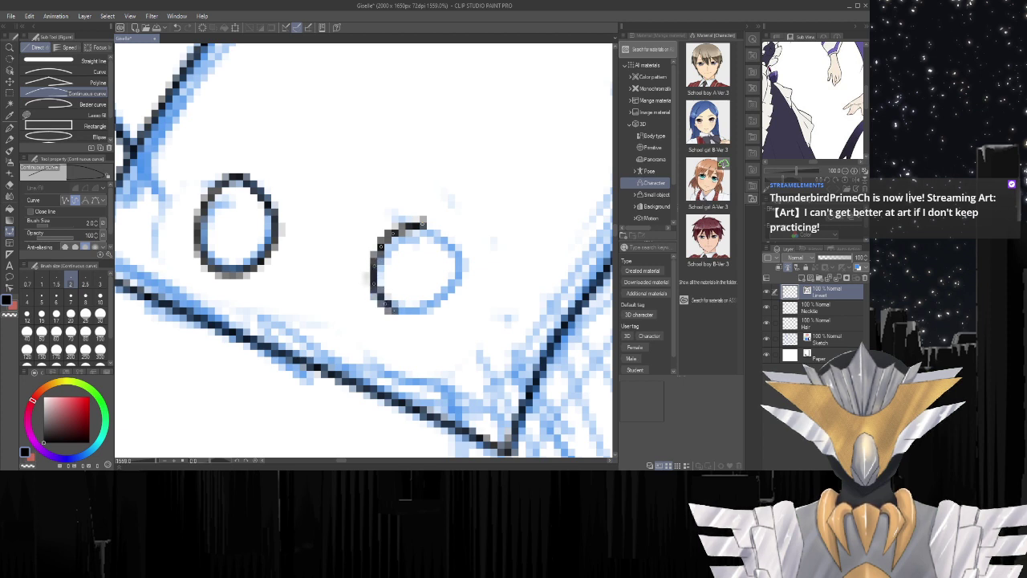
click(407, 316)
click(429, 316)
click(445, 303)
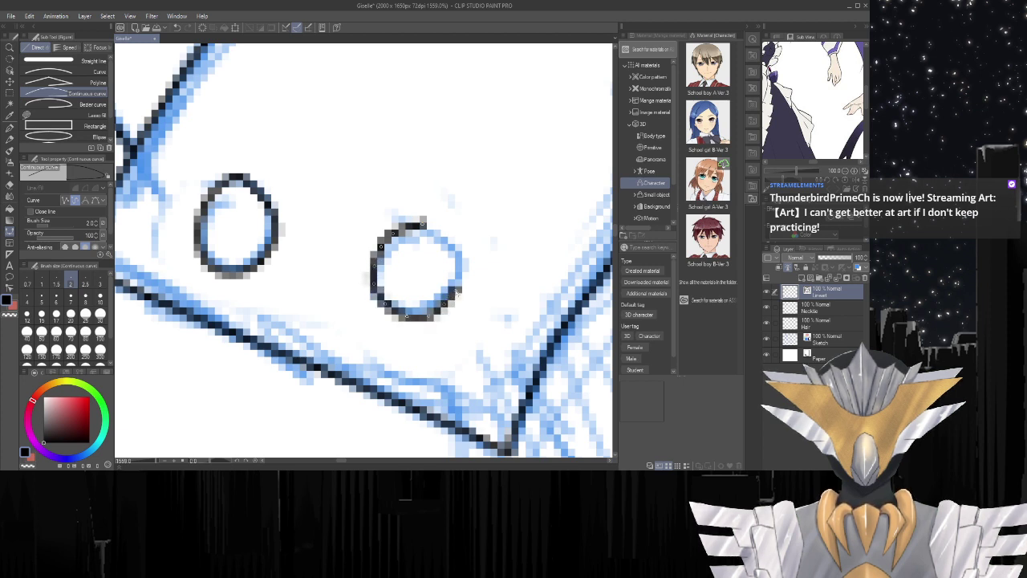
click(457, 290)
click(460, 262)
click(446, 242)
click(423, 224)
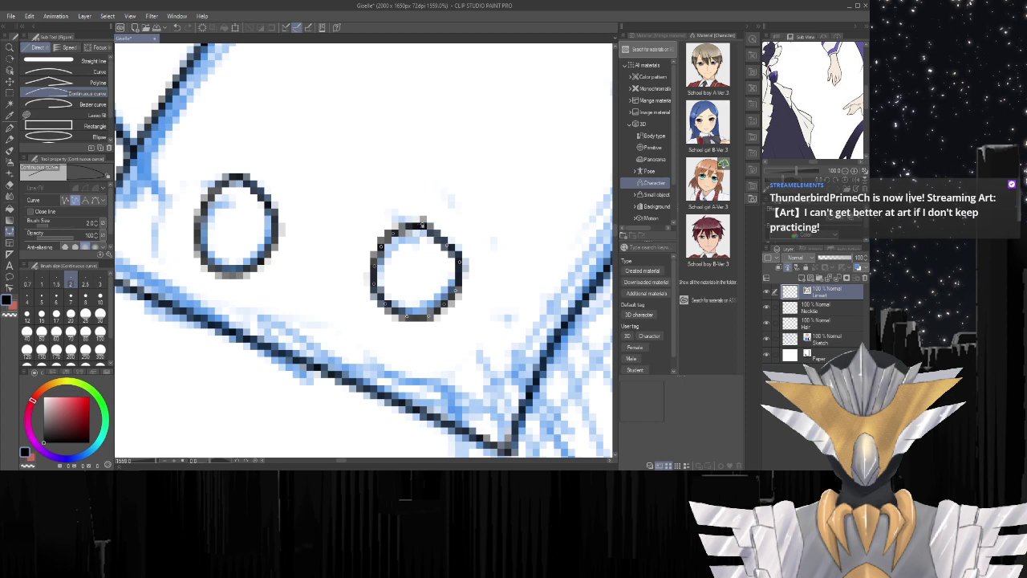
double_click(423, 225)
scroll(299, 257, down, 8)
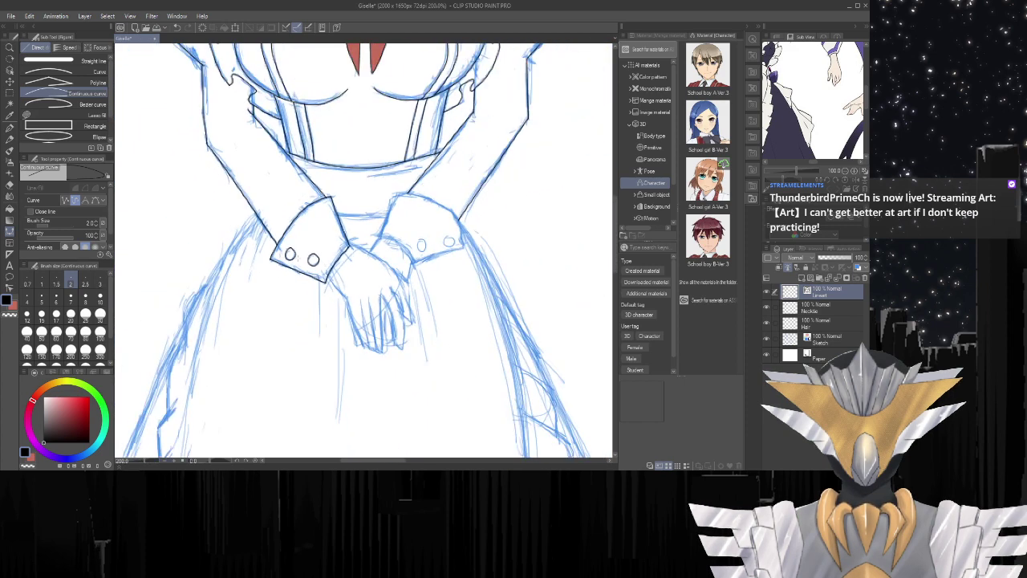
Ink the other cuff's curved hand-side edge and the slanted inner edge rising from it to the cuff's upper corner.
scroll(345, 268, up, 4)
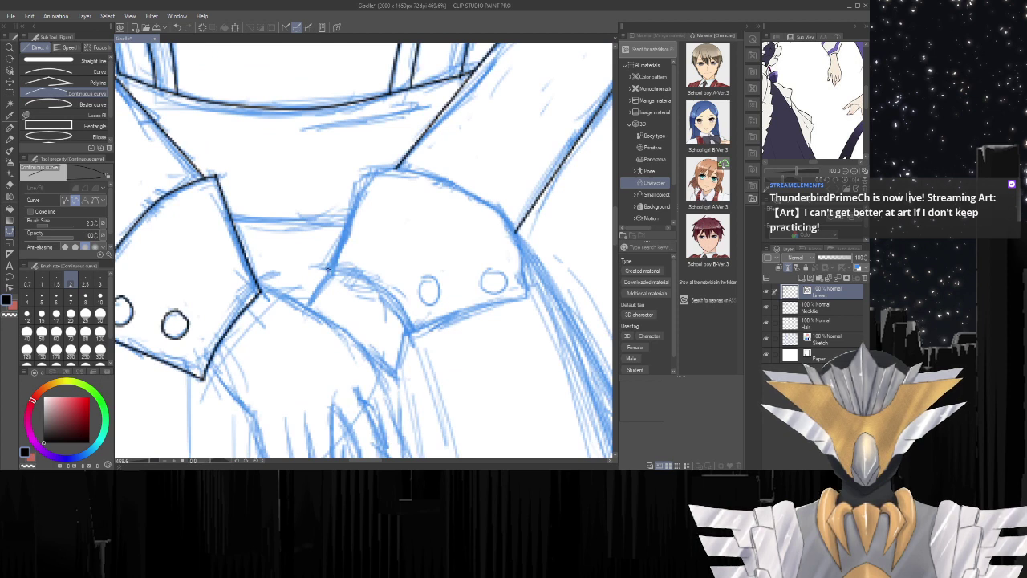
click(328, 268)
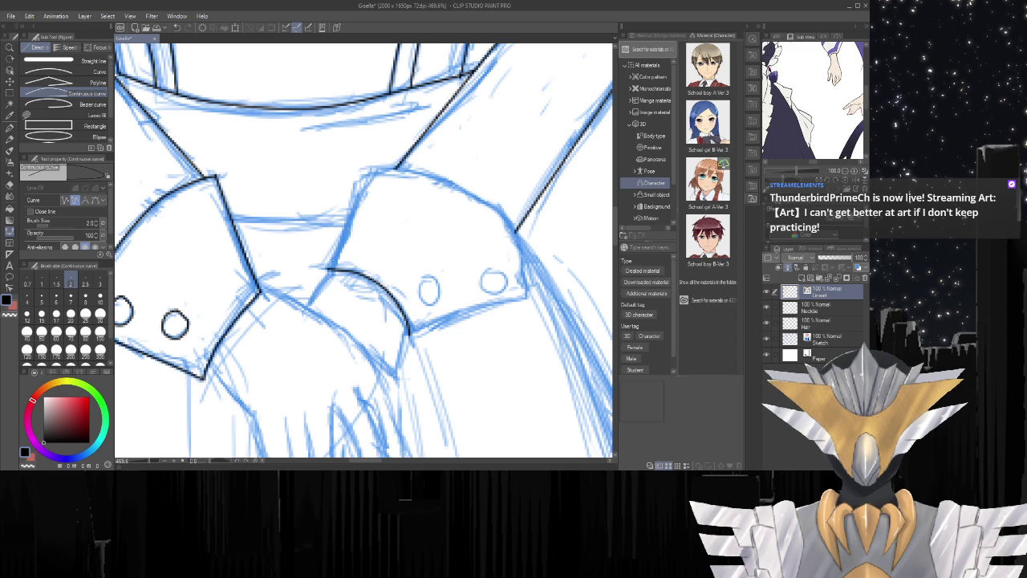
scroll(333, 261, up, 4)
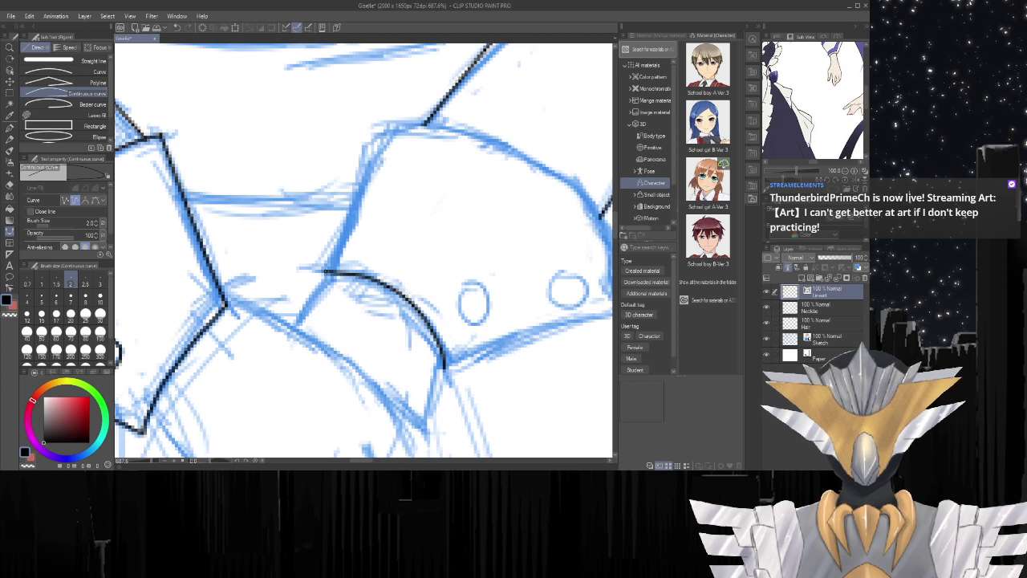
click(326, 271)
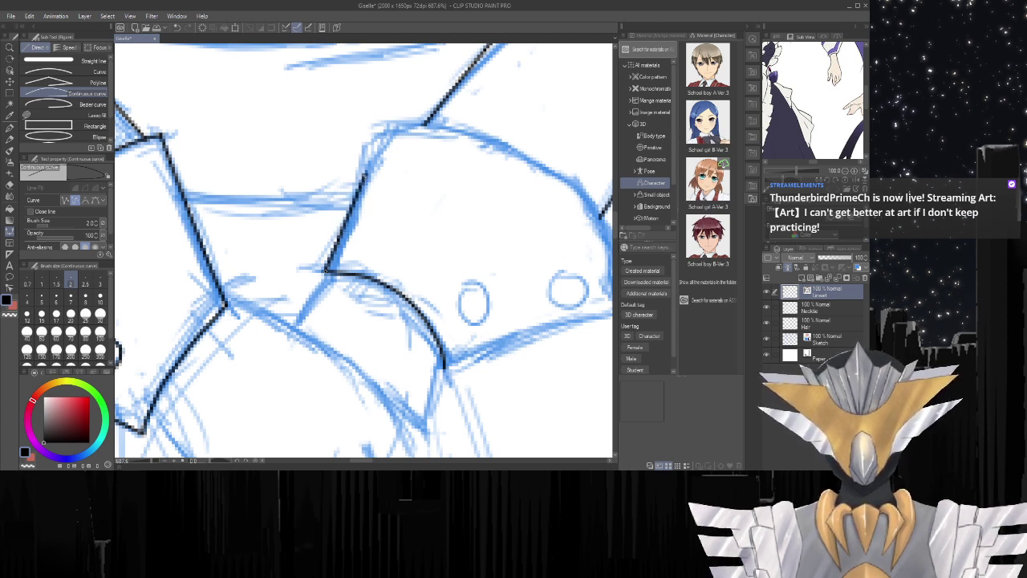
click(365, 175)
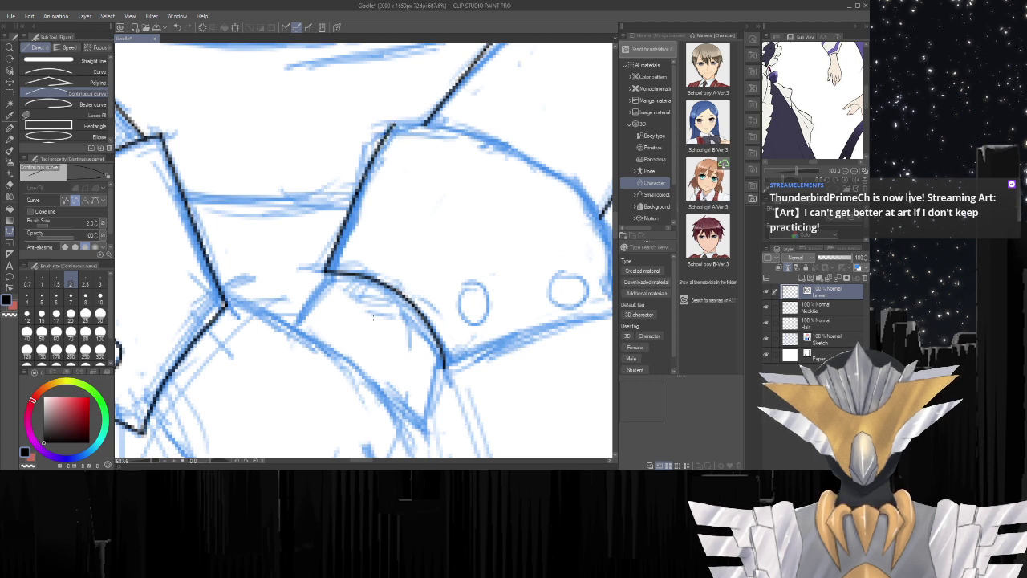
Complete the same cuff's outline by inking its arched sleeve-side edge down to the outer corner and the lower edge back to the hand-side curve.
scroll(361, 463, right, 3)
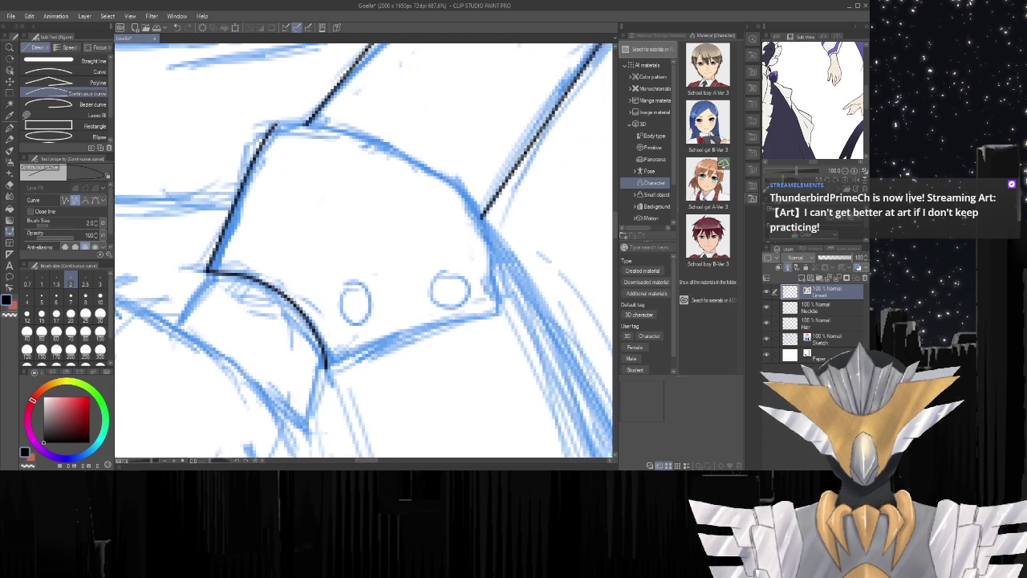
click(276, 126)
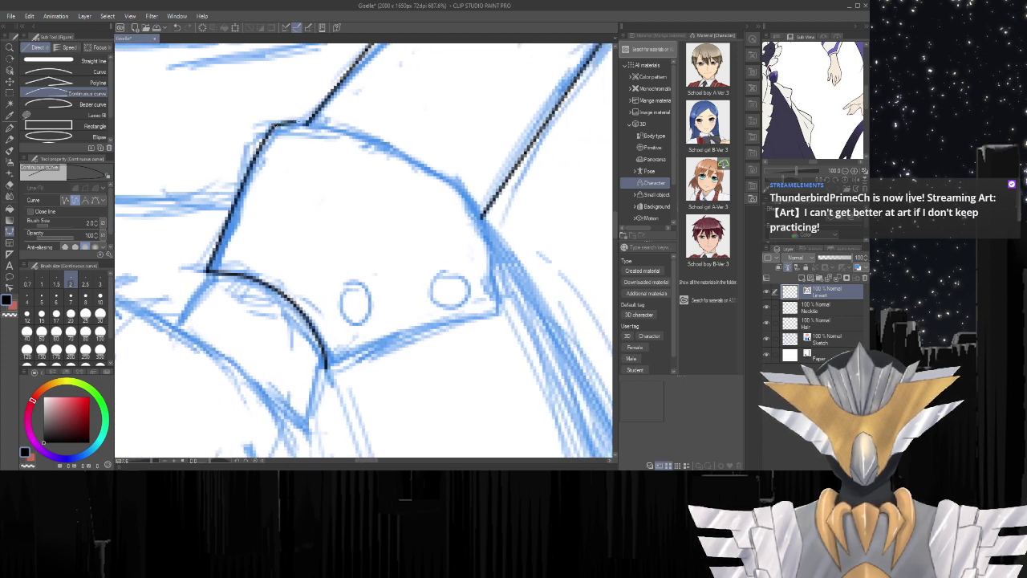
click(303, 124)
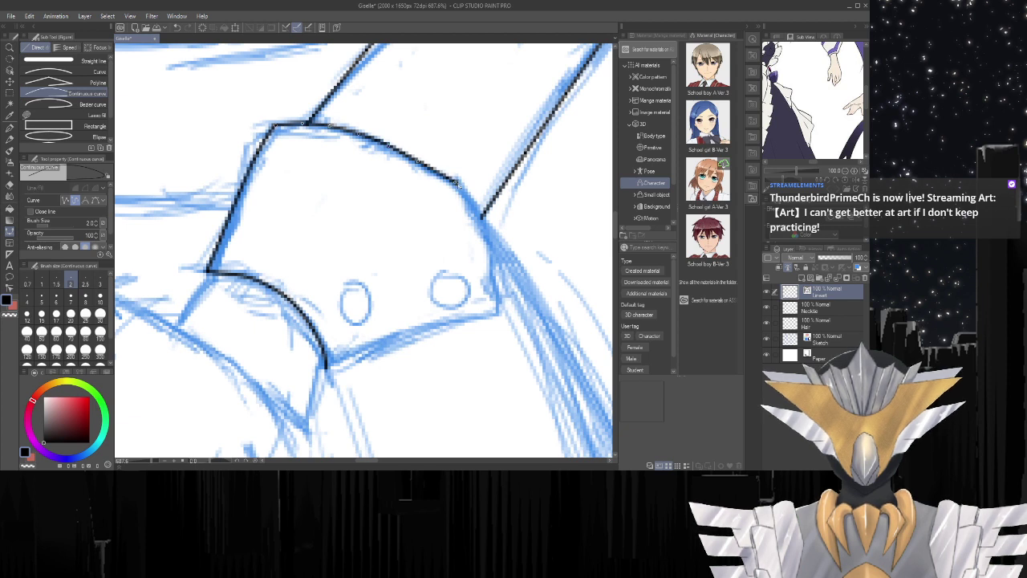
click(457, 181)
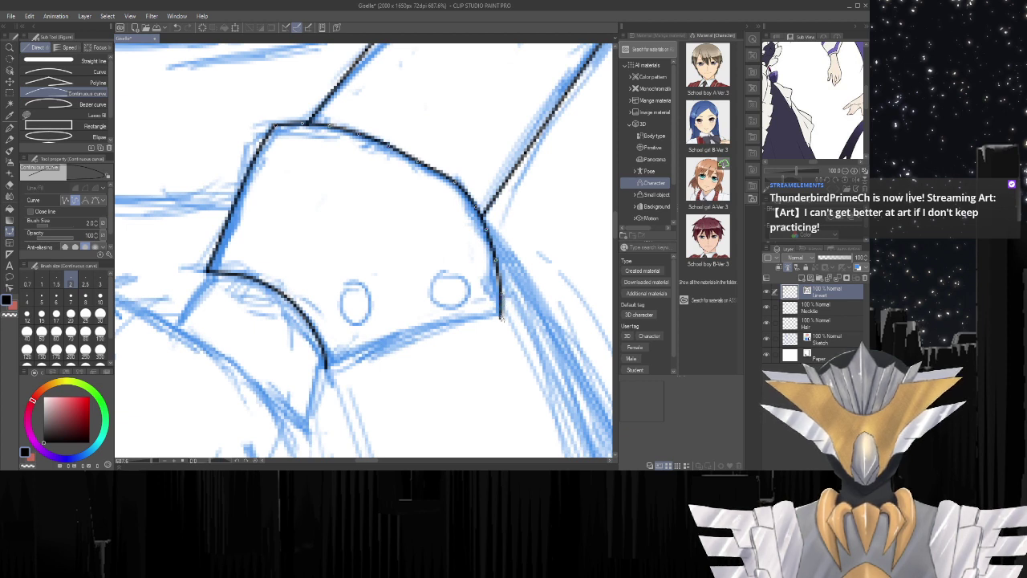
click(500, 317)
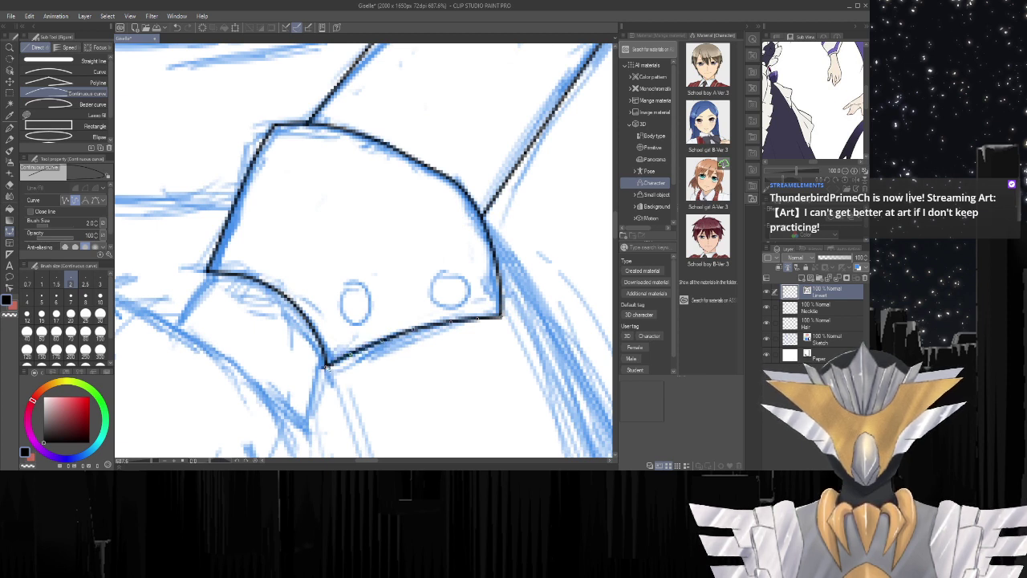
Ink the oval button nearer the hand on this cuff as a closed continuous curve over the sketch.
scroll(374, 309, up, 4)
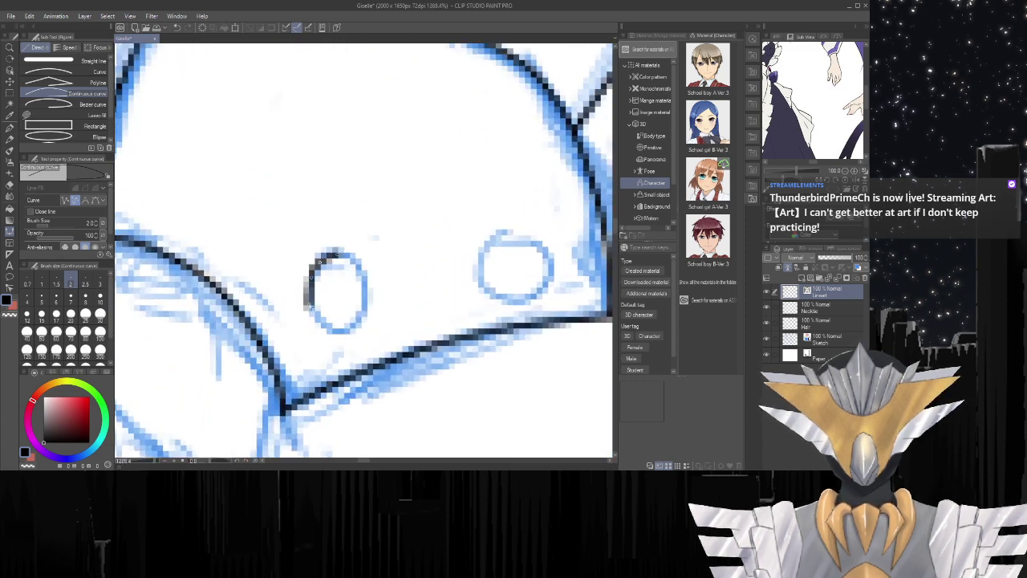
click(334, 330)
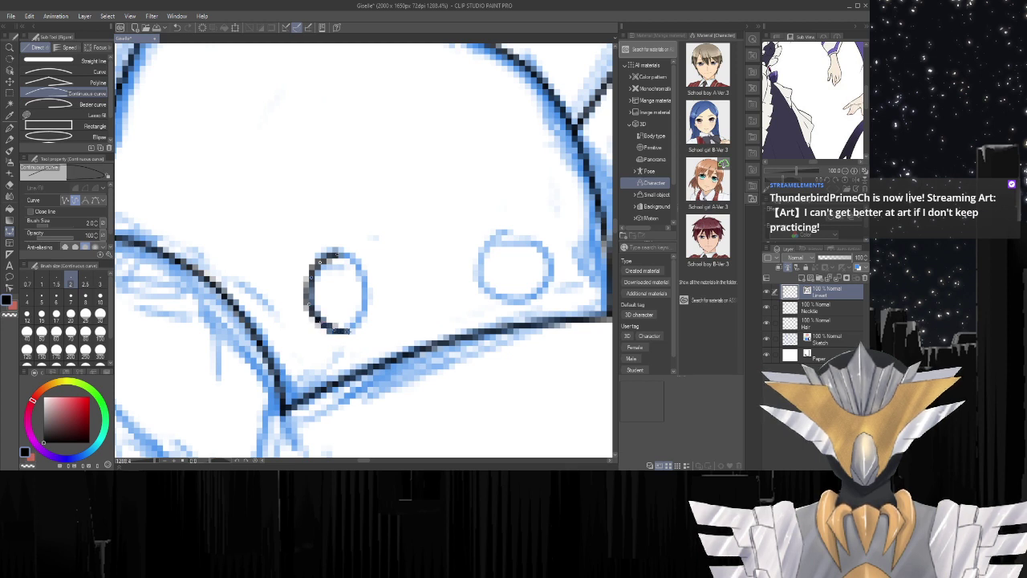
click(348, 330)
mouse_move(366, 316)
mouse_down()
mouse_move(368, 271)
mouse_move(335, 255)
mouse_up()
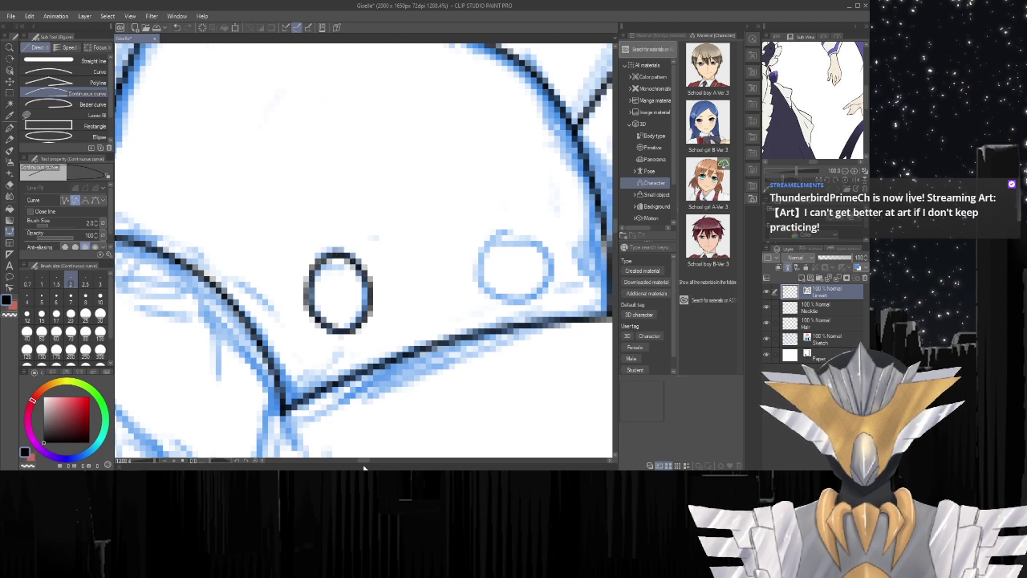
Ink the round button near the cuff's outer corner as a closed continuous curve slightly outside the sketched circle.
drag(363, 461, 369, 460)
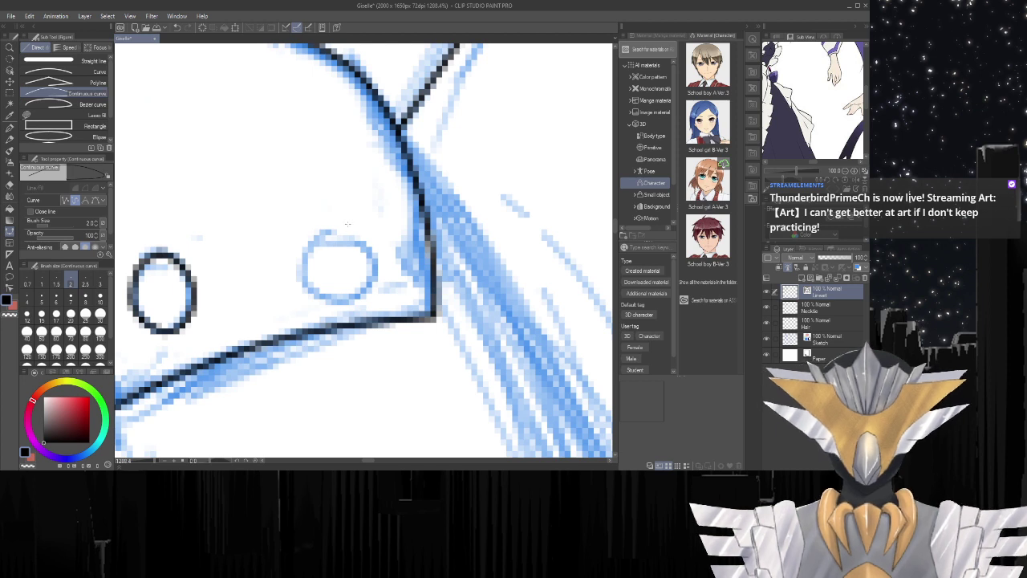
click(344, 228)
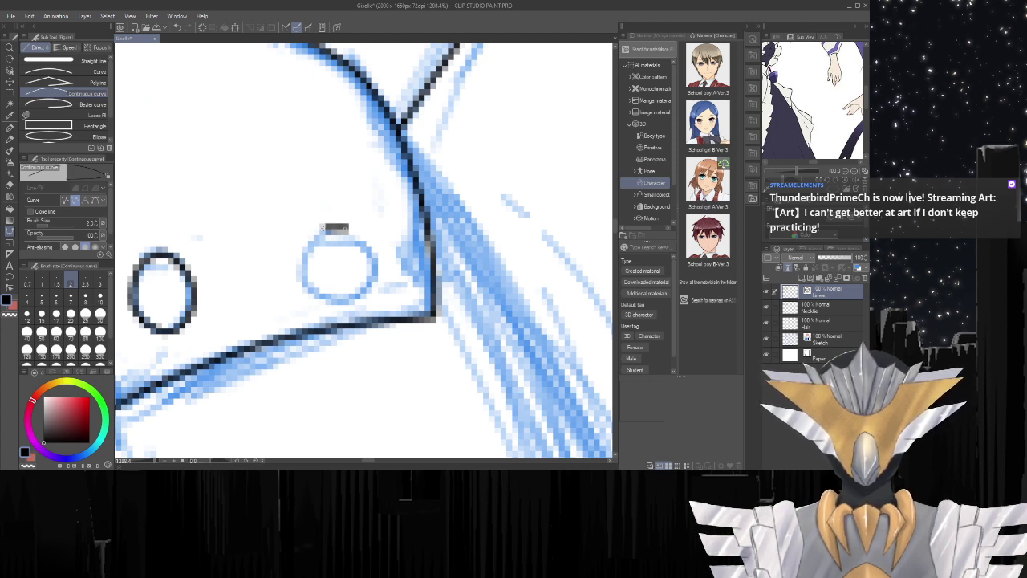
click(324, 232)
mouse_move(313, 239)
mouse_down()
mouse_move(298, 281)
mouse_move(321, 304)
mouse_move(355, 306)
mouse_move(380, 277)
mouse_move(377, 246)
mouse_move(357, 233)
mouse_up()
click(346, 228)
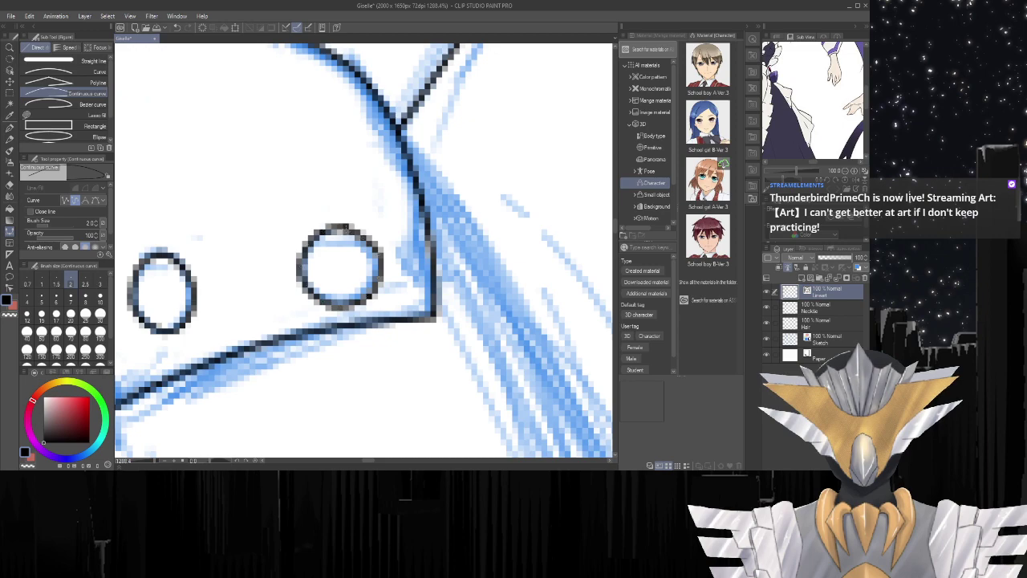
Ink the hooked fold line on the waistband just below the bodice's curved hem, following the sketched crease.
scroll(363, 251, down, 15)
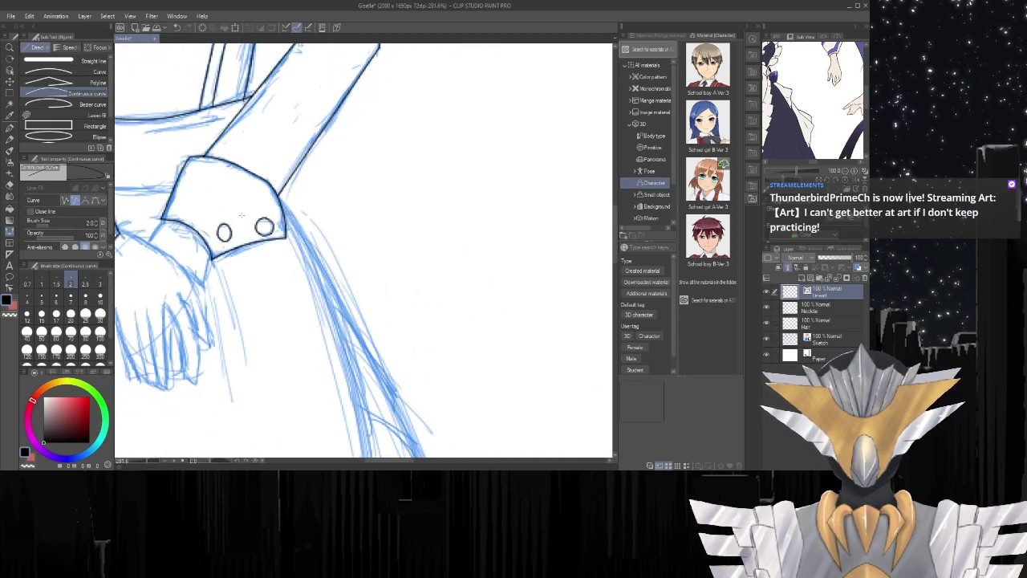
scroll(193, 141, down, 2)
scroll(192, 141, up, 6)
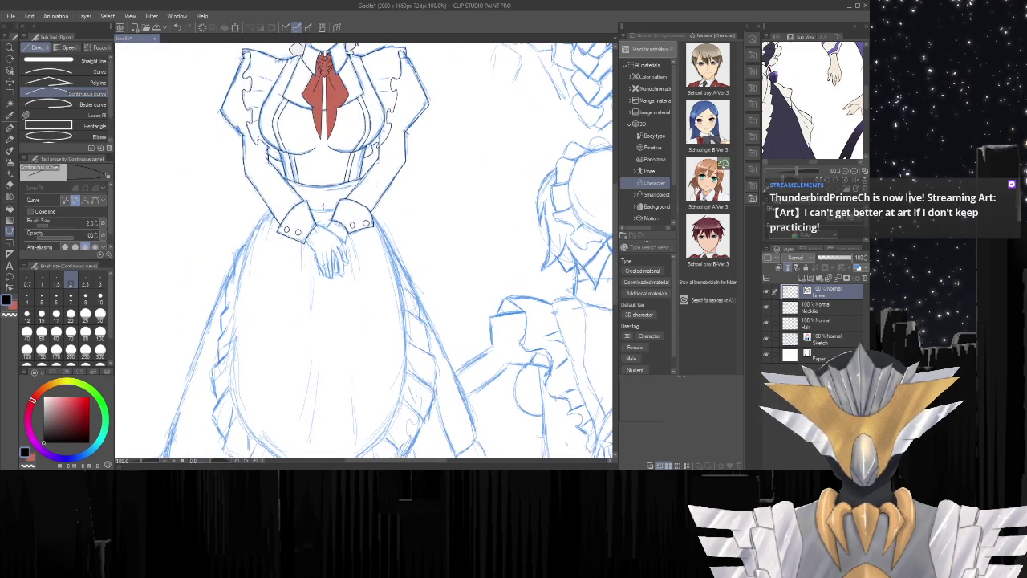
scroll(393, 119, down, 1)
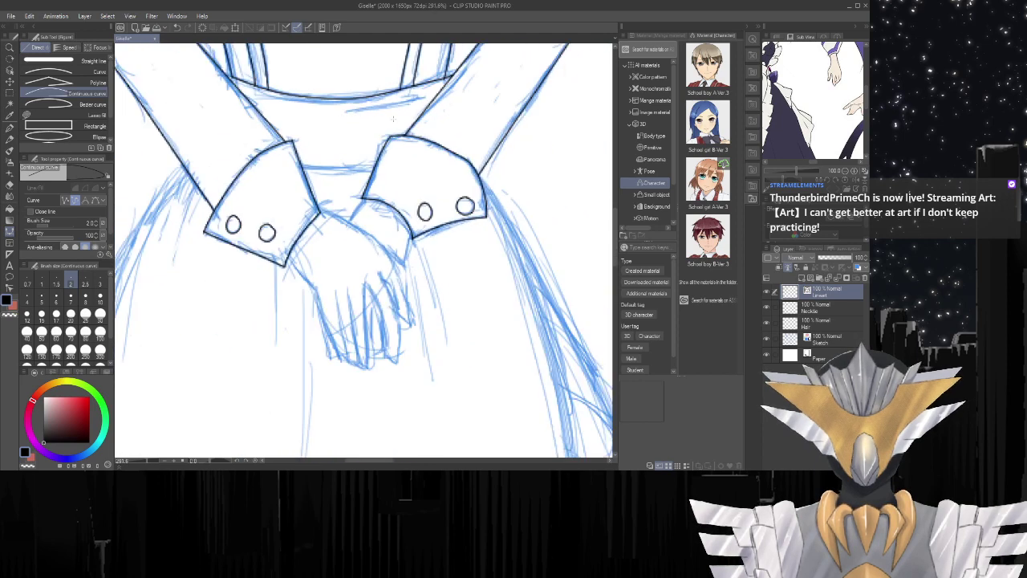
scroll(407, 208, up, 4)
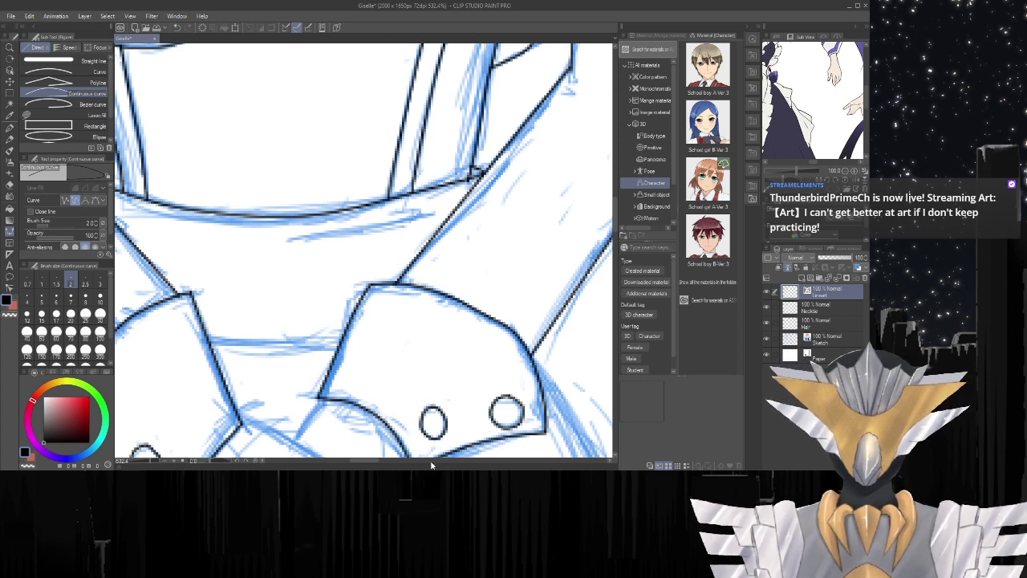
drag(366, 463, 345, 464)
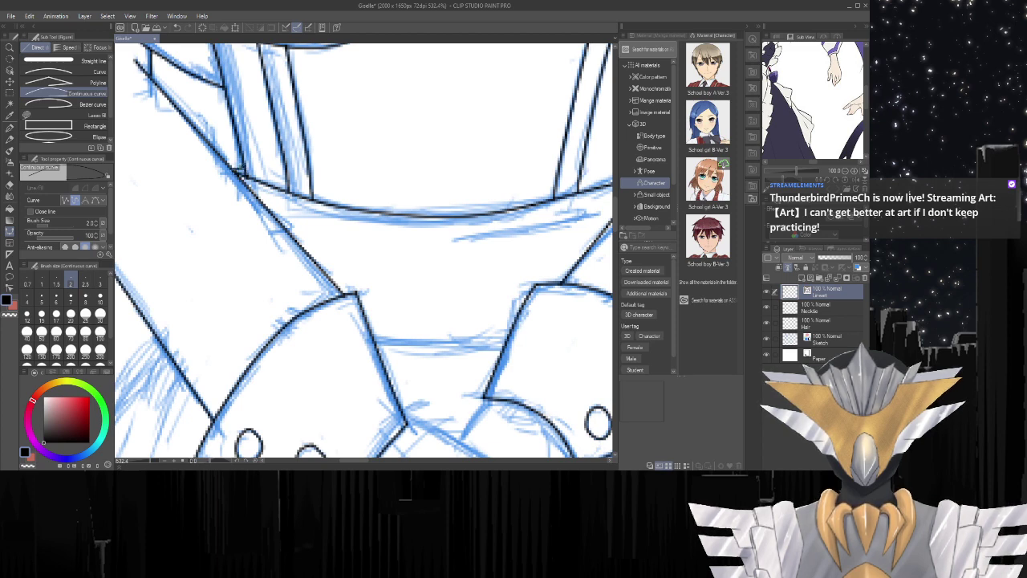
scroll(298, 261, down, 8)
scroll(441, 264, up, 9)
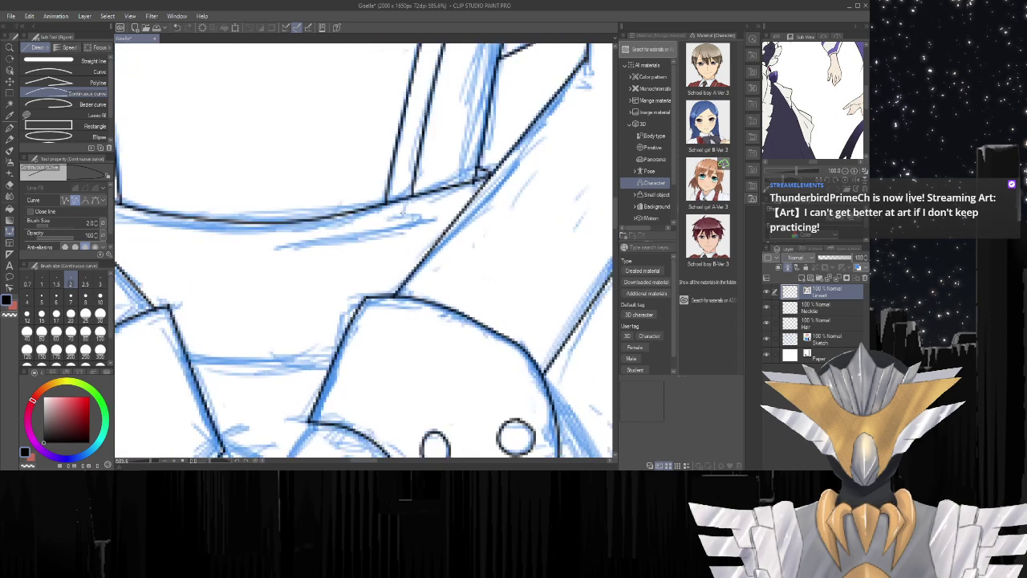
click(394, 215)
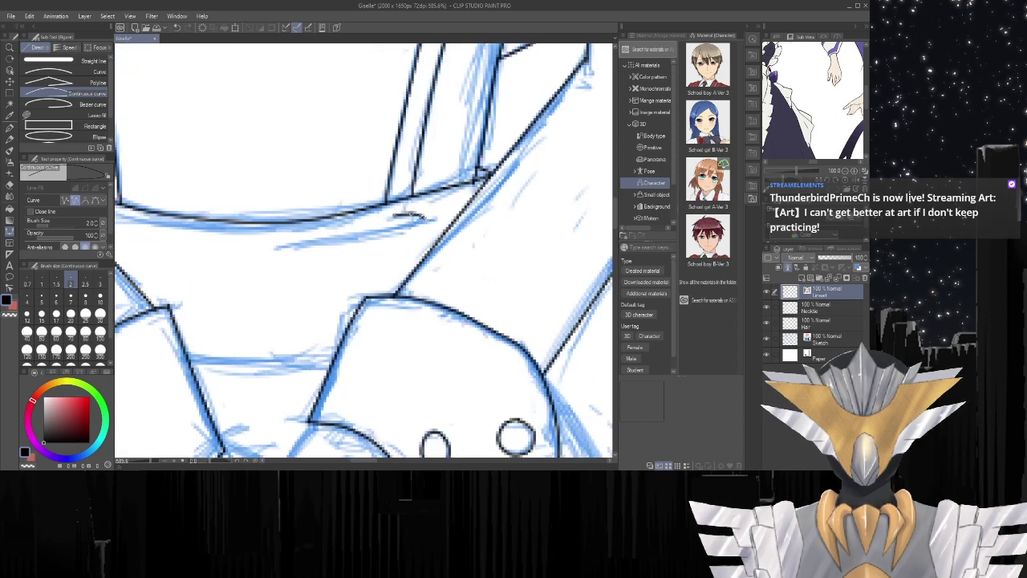
drag(424, 217, 289, 247)
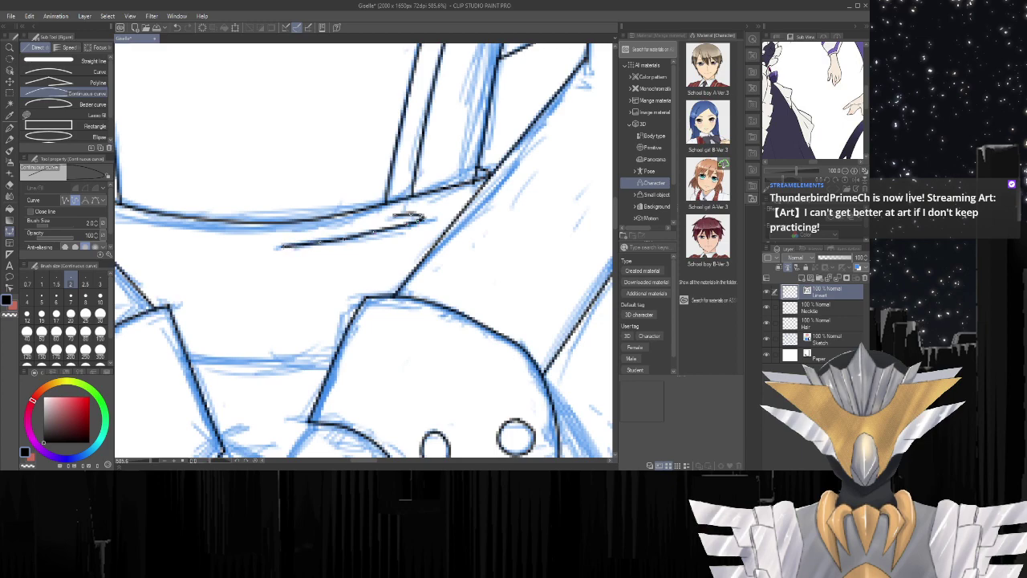
Ink the waistband's nearly horizontal lower edge across the gap between the two cuffs.
scroll(378, 267, down, 8)
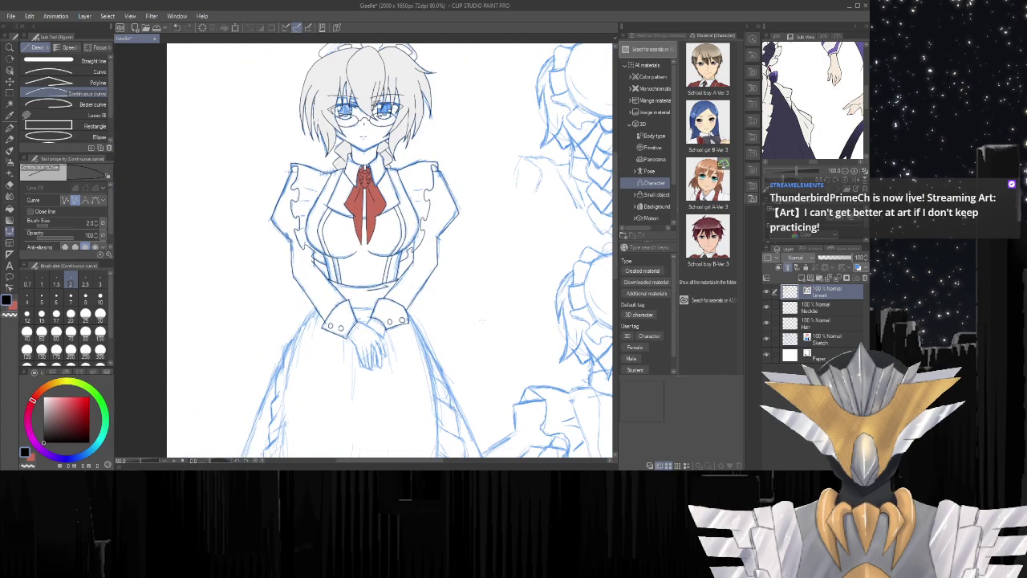
scroll(365, 320, up, 8)
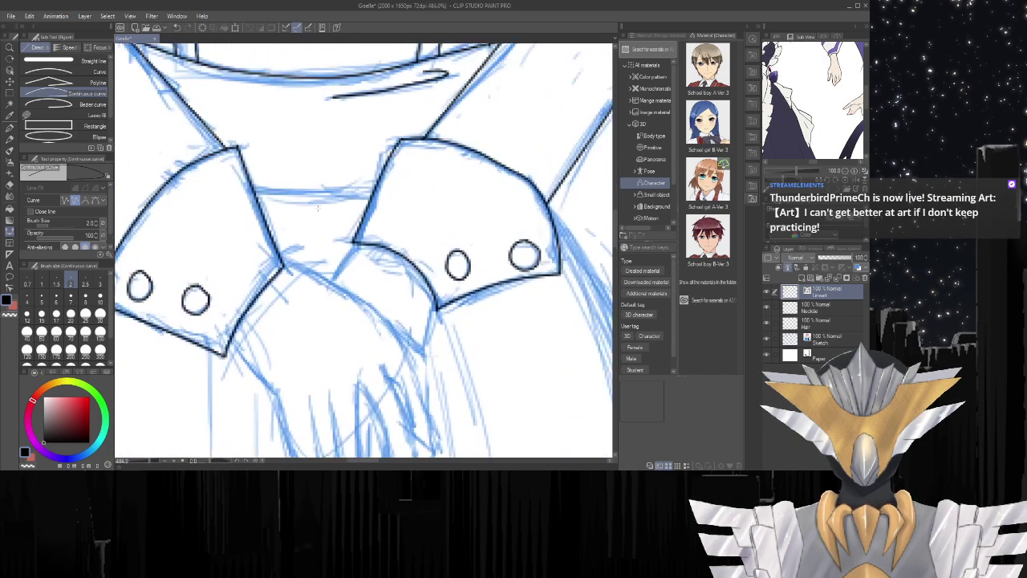
drag(233, 182, 391, 185)
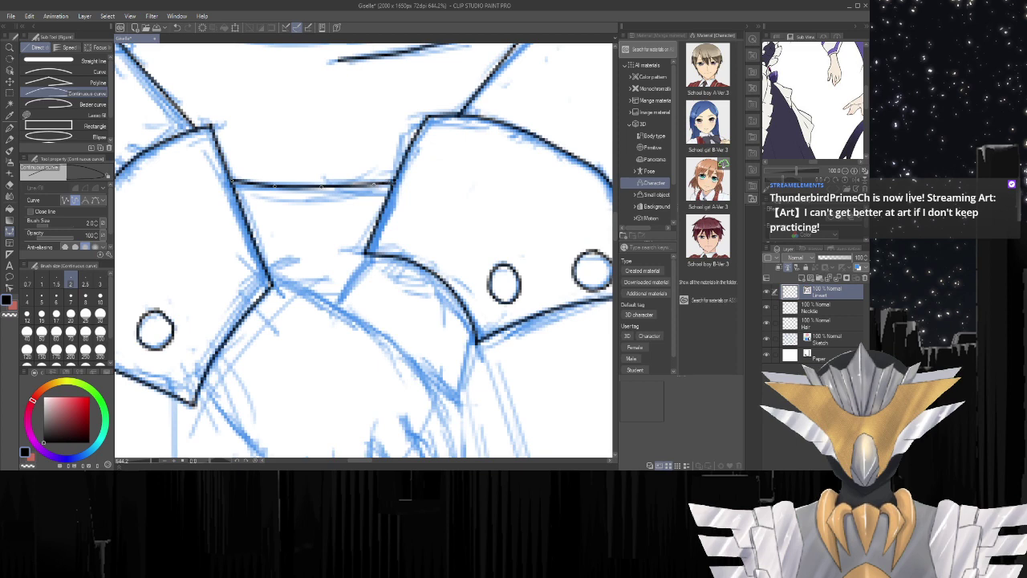
Ink three short horizontal fold lines on the shoulder ruffle, between the bodice strap and the ruffle's wavy edge.
scroll(265, 256, down, 6)
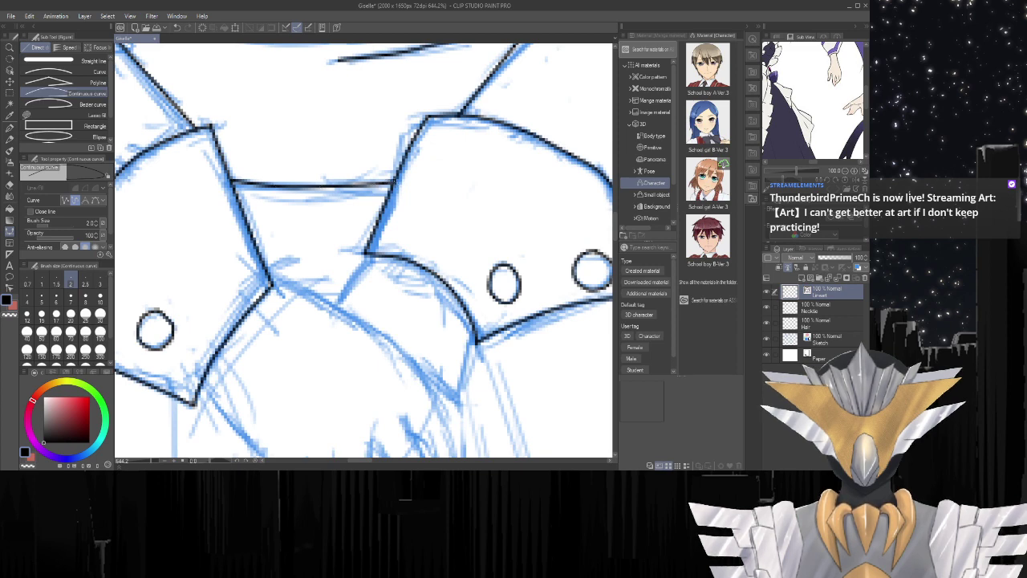
scroll(265, 255, down, 5)
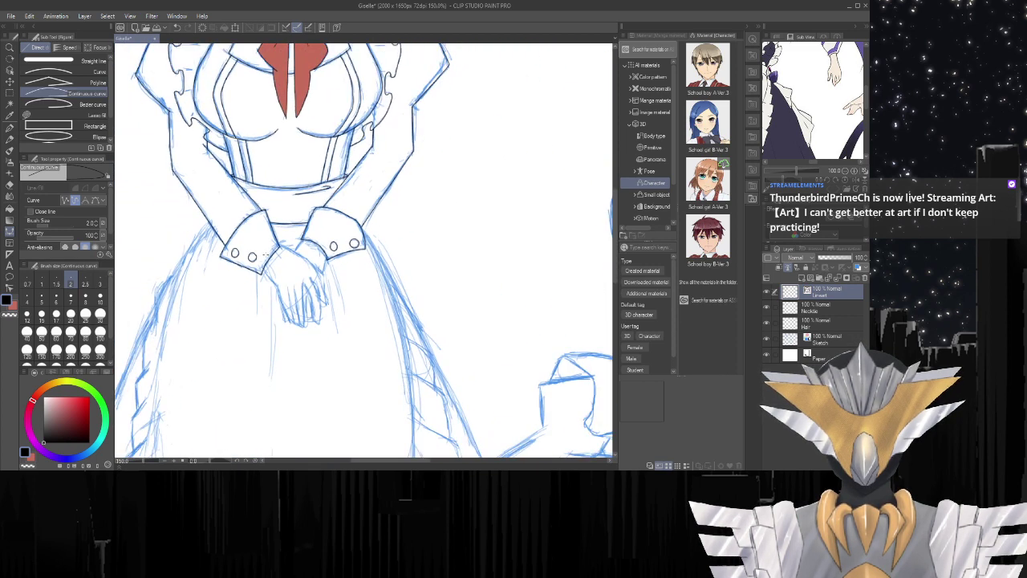
scroll(386, 160, up, 4)
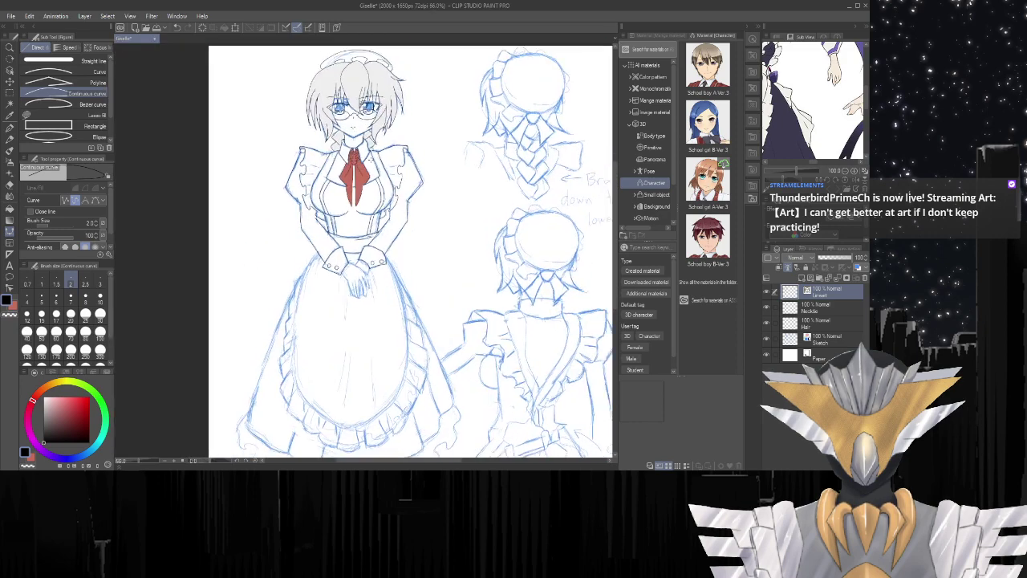
scroll(408, 158, up, 4)
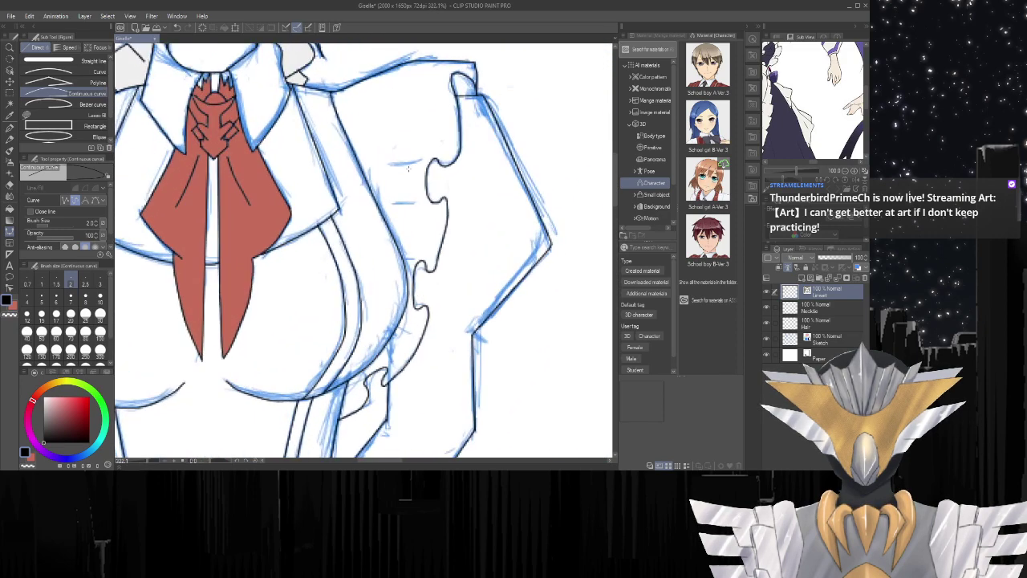
drag(439, 146, 349, 158)
drag(438, 244, 370, 245)
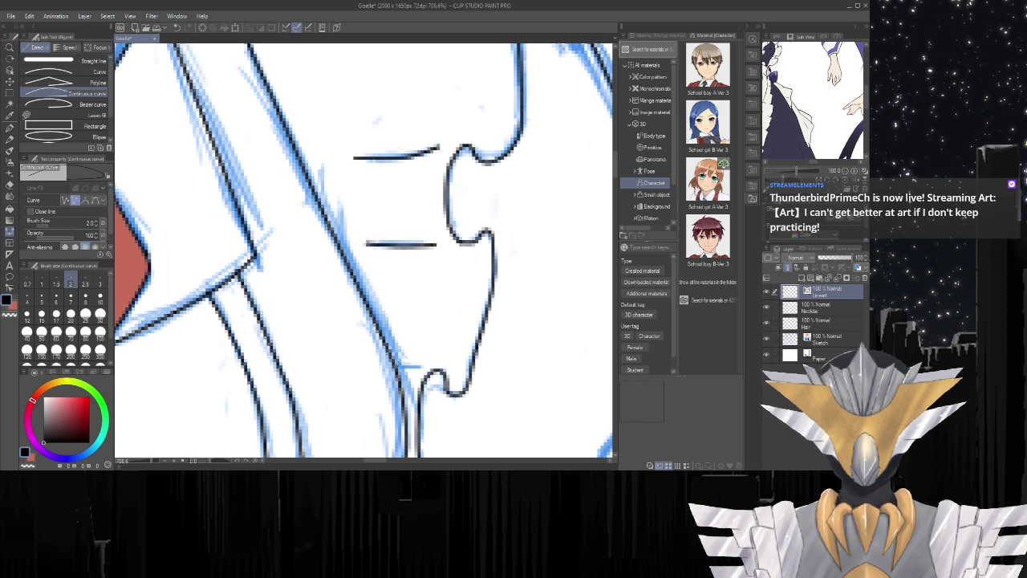
drag(398, 365, 420, 366)
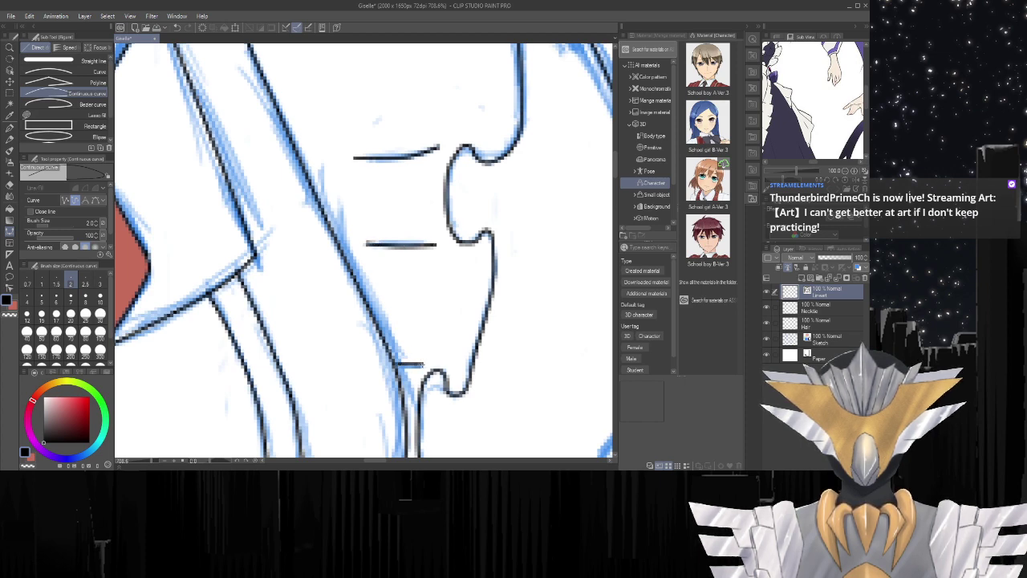
scroll(387, 285, down, 3)
scroll(422, 288, up, 4)
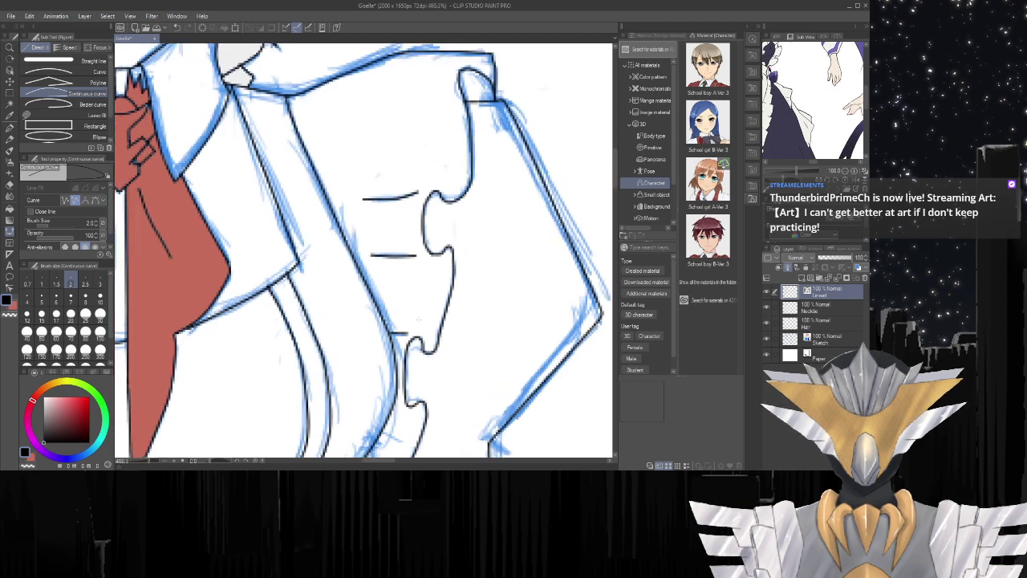
scroll(450, 174, down, 4)
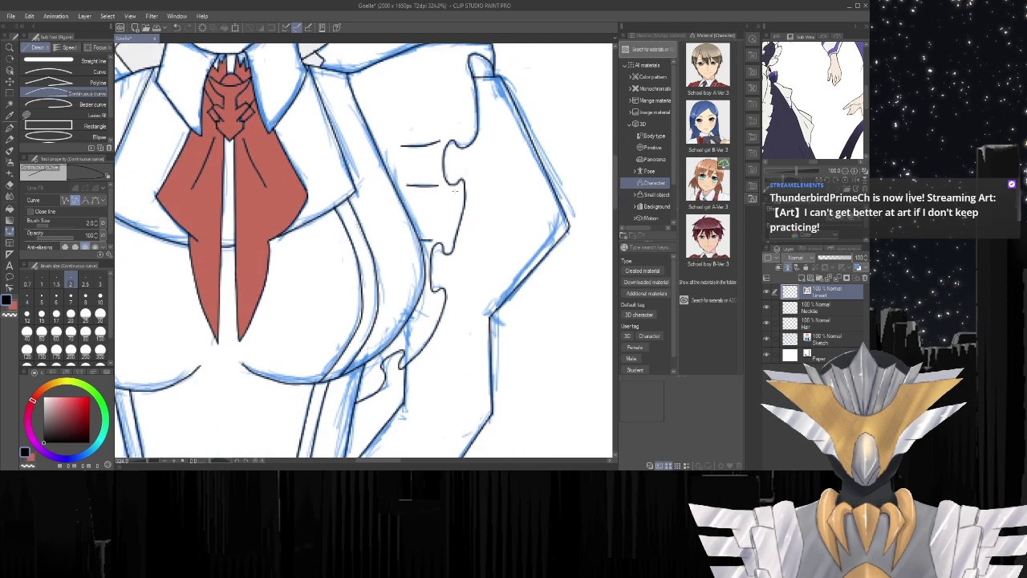
Ink two more short fold lines on the lower part of the shoulder ruffle, beside the bodice's outer curve.
scroll(428, 330, up, 3)
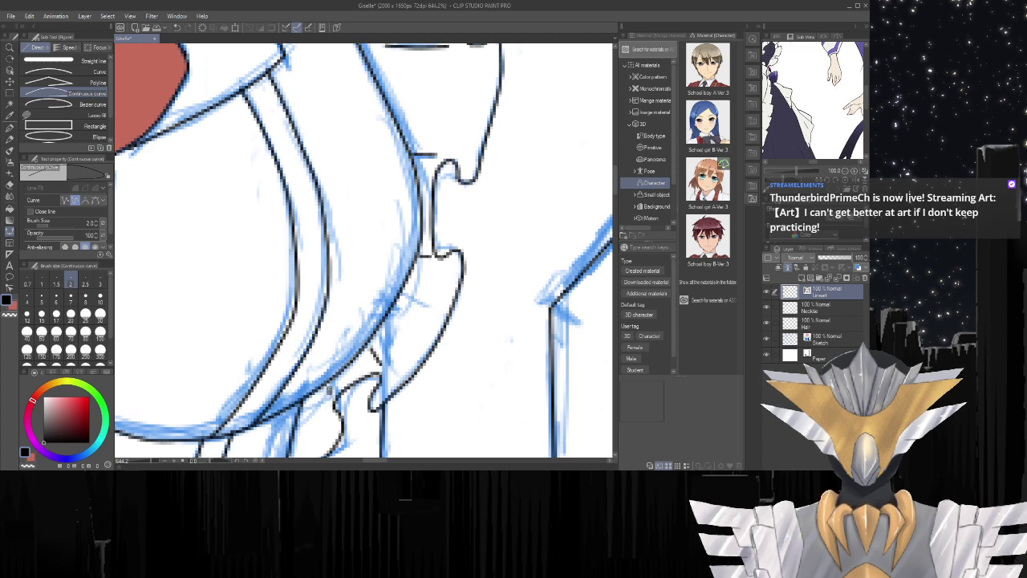
scroll(377, 349, down, 2)
scroll(379, 341, down, 4)
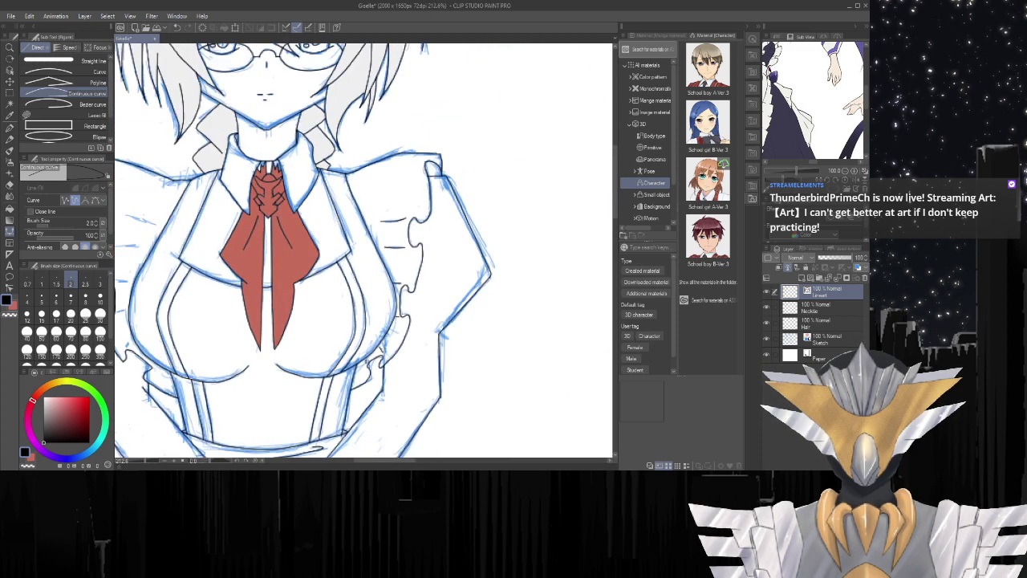
Ink four short fold lines along the lower half of the opposite shoulder ruffle, between its wavy edge and the bodice outline.
scroll(321, 343, up, 2)
scroll(341, 277, up, 7)
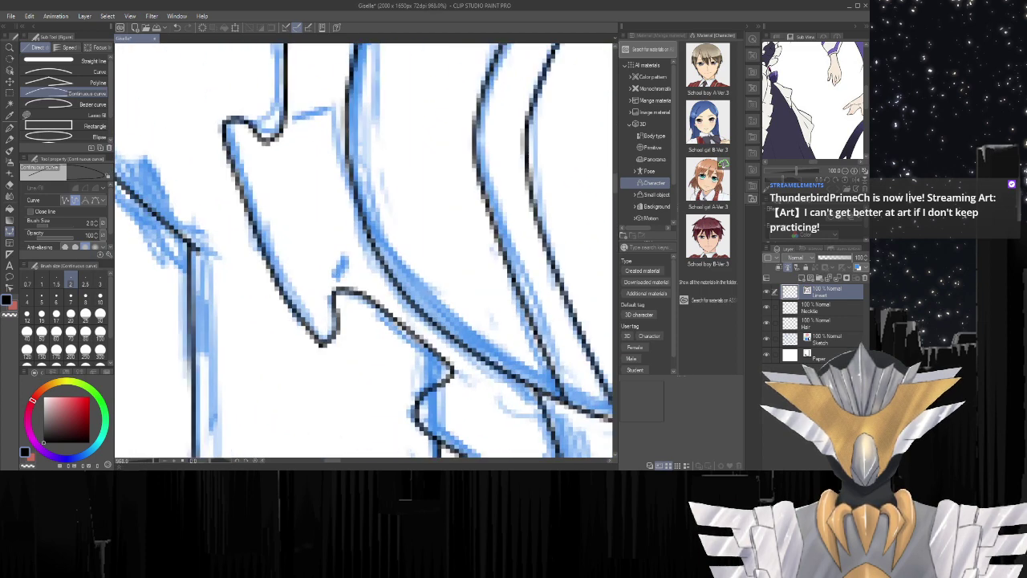
click(335, 280)
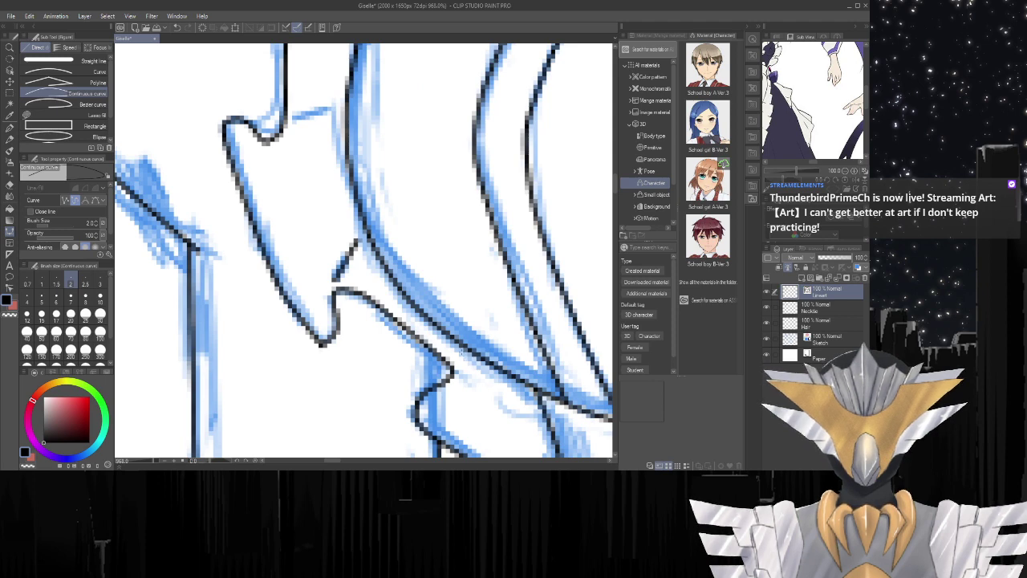
click(461, 353)
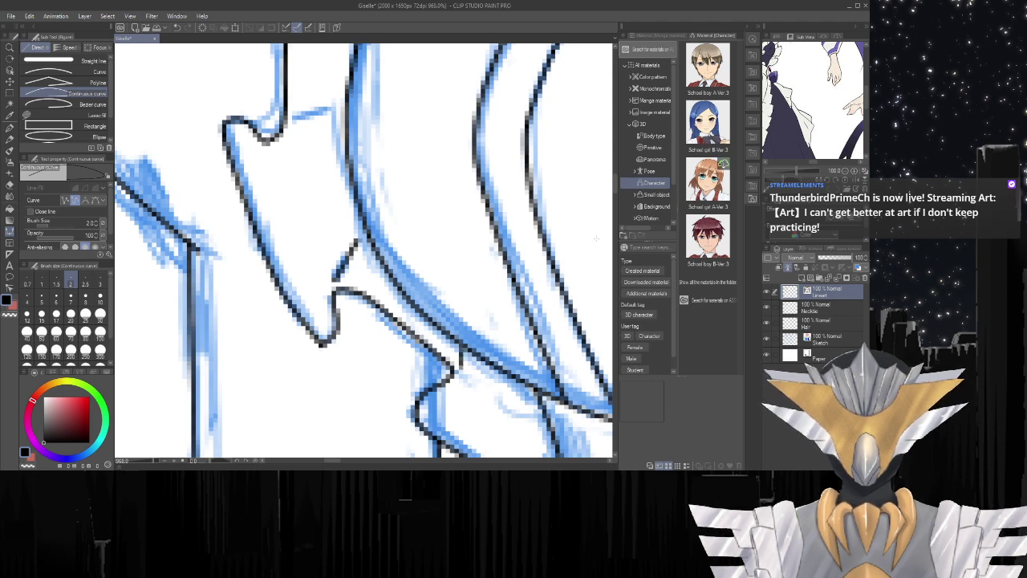
scroll(614, 186, up, 1)
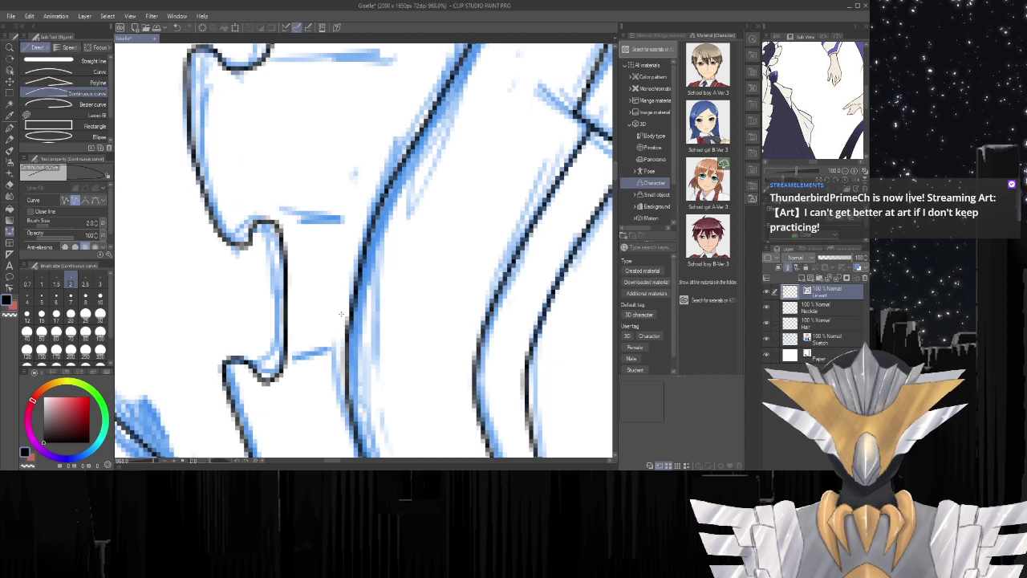
drag(287, 374, 331, 353)
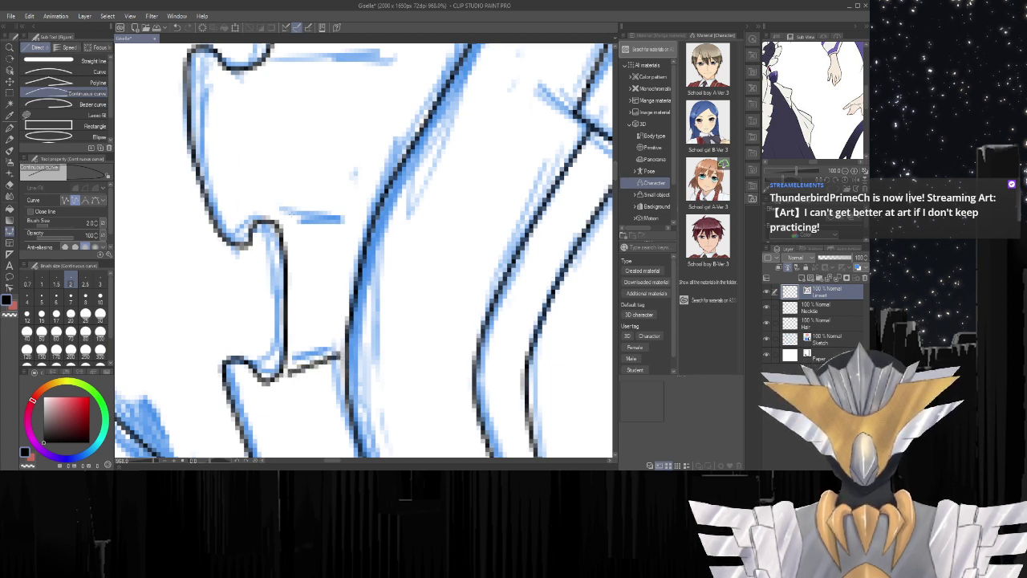
drag(288, 212, 358, 227)
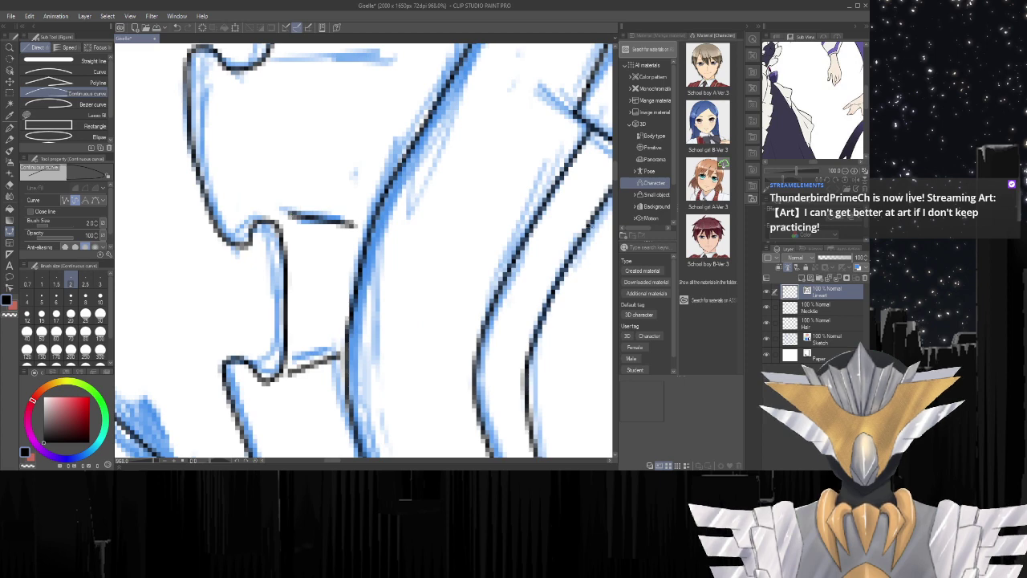
Ink two longer fold lines on the upper part of that ruffle, one sloping down toward the bodice and one nearly horizontal.
drag(617, 173, 616, 166)
scroll(322, 168, down, 5)
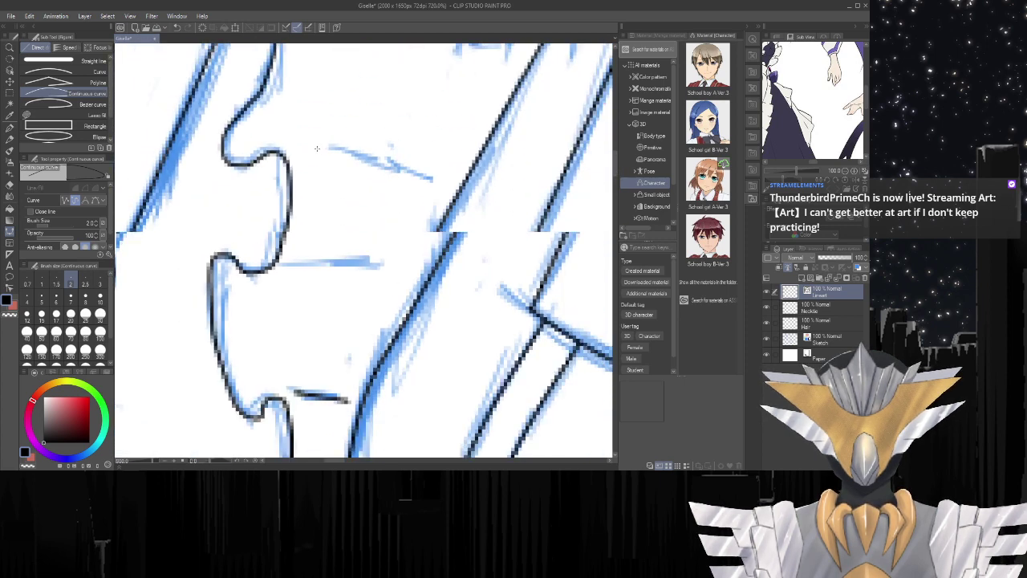
scroll(314, 287, up, 3)
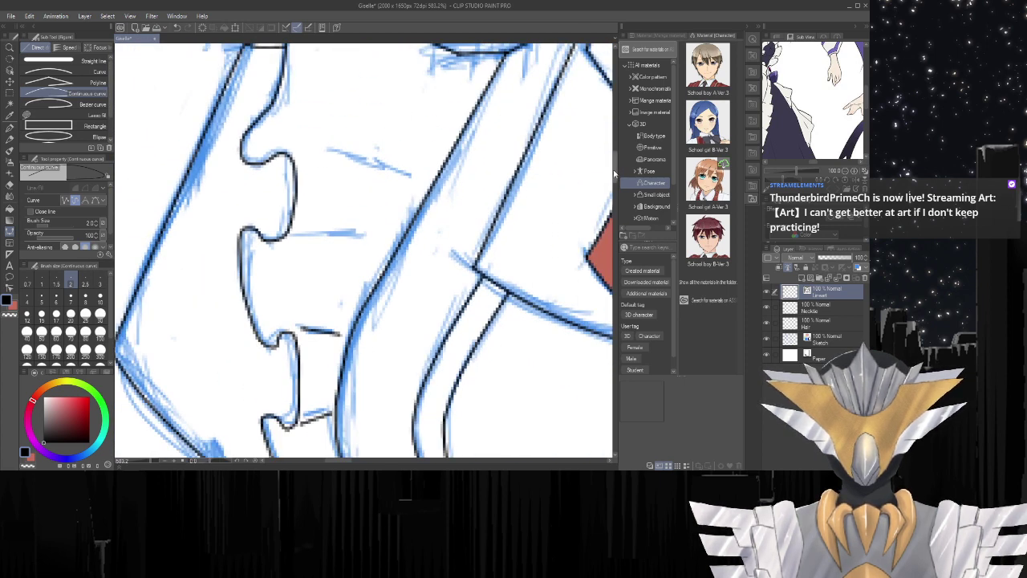
scroll(314, 288, up, 1)
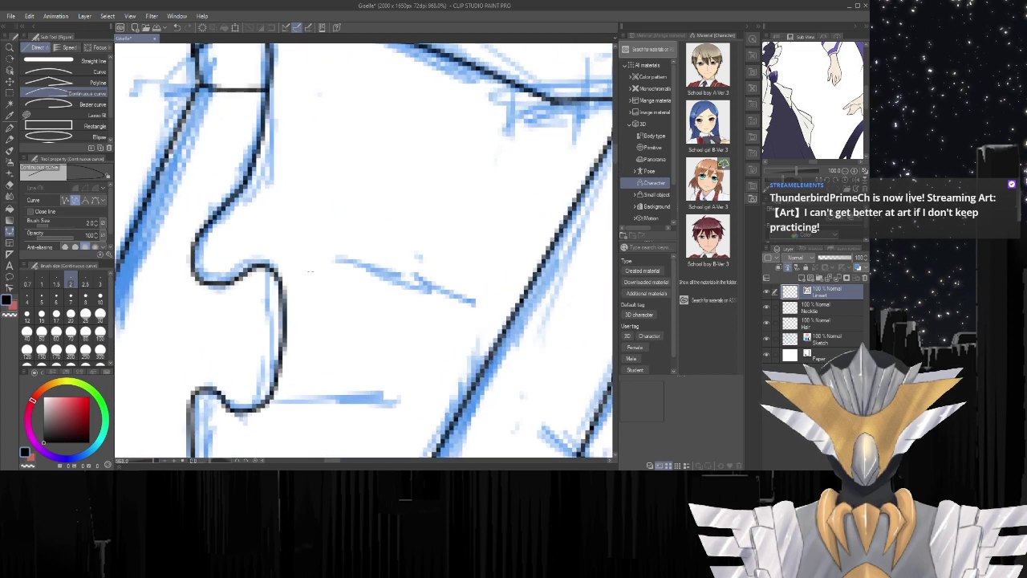
click(310, 258)
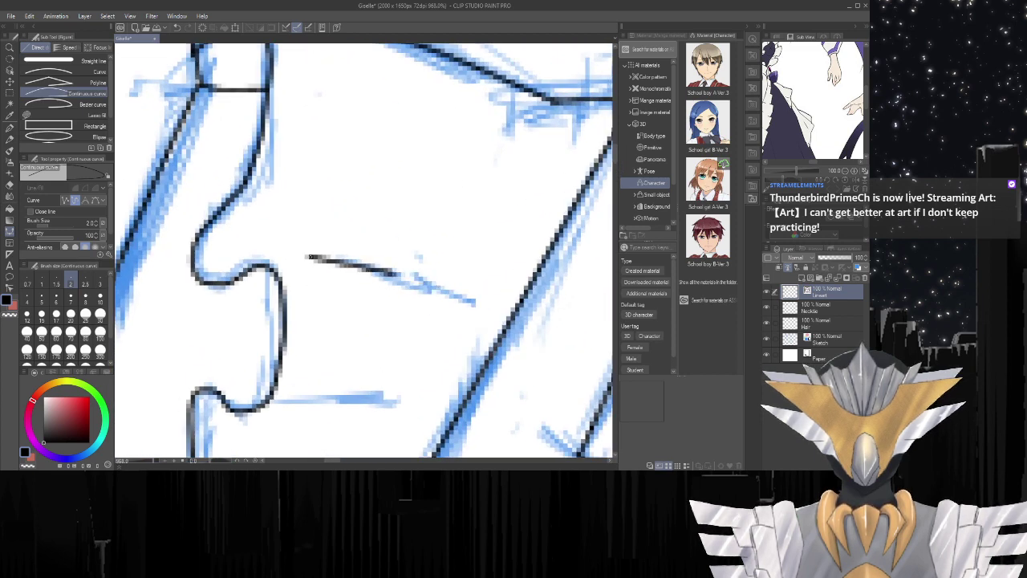
click(404, 277)
click(442, 289)
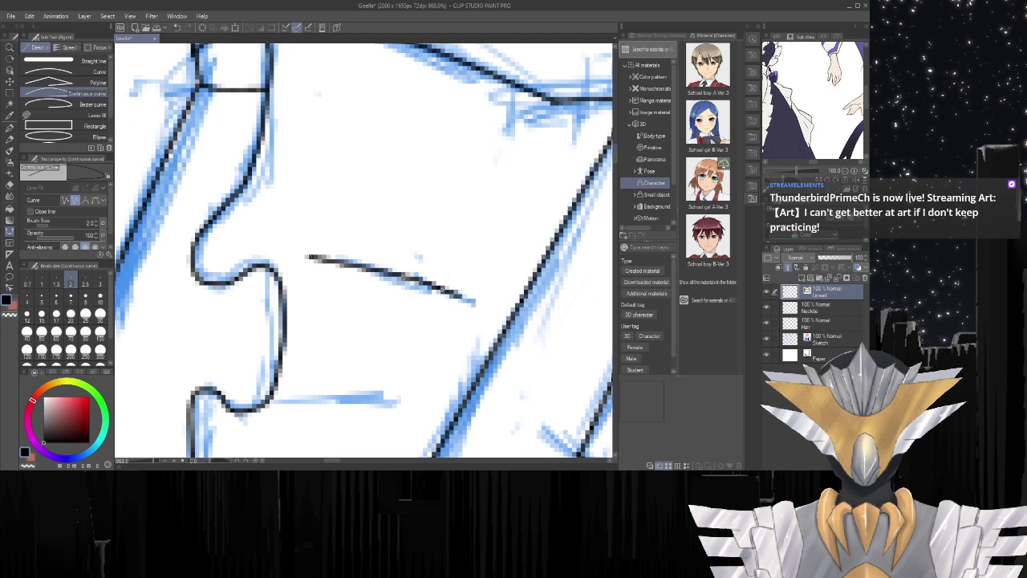
click(293, 411)
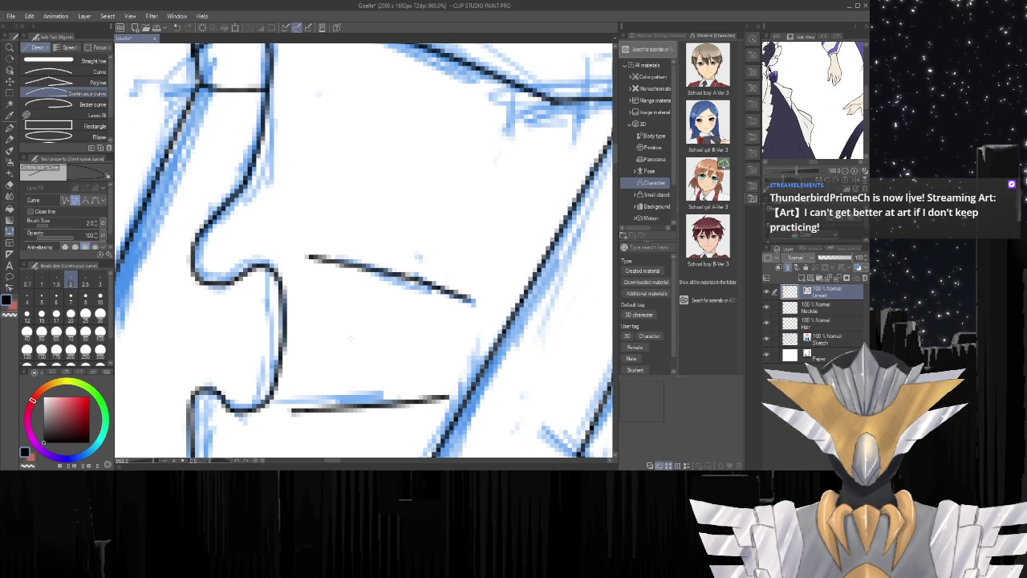
Examine the inked upper body and the remaining sketch of the hands, skirt, apron ruffle and shoes.
scroll(351, 339, down, 15)
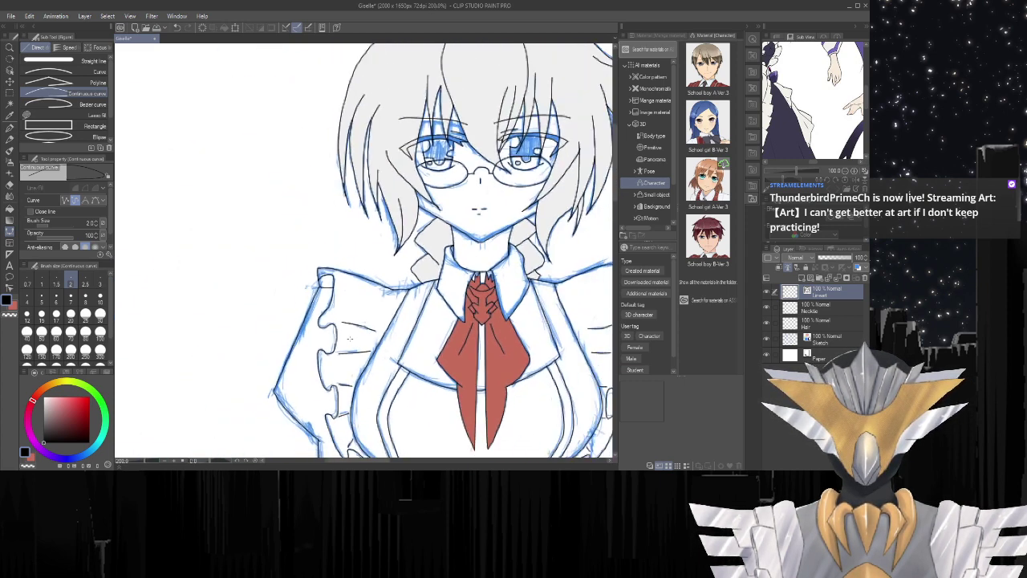
scroll(277, 371, down, 3)
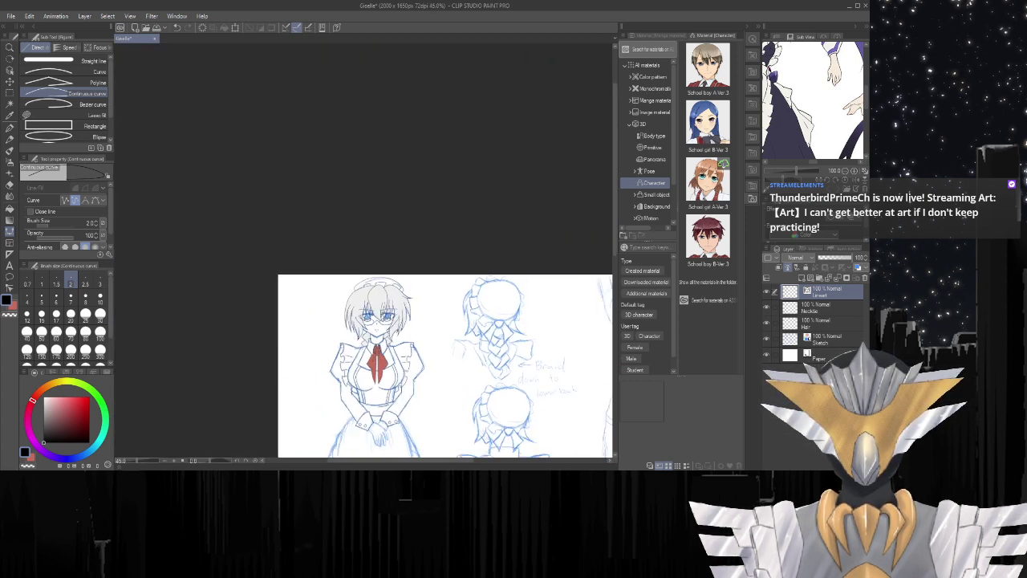
scroll(402, 431, up, 4)
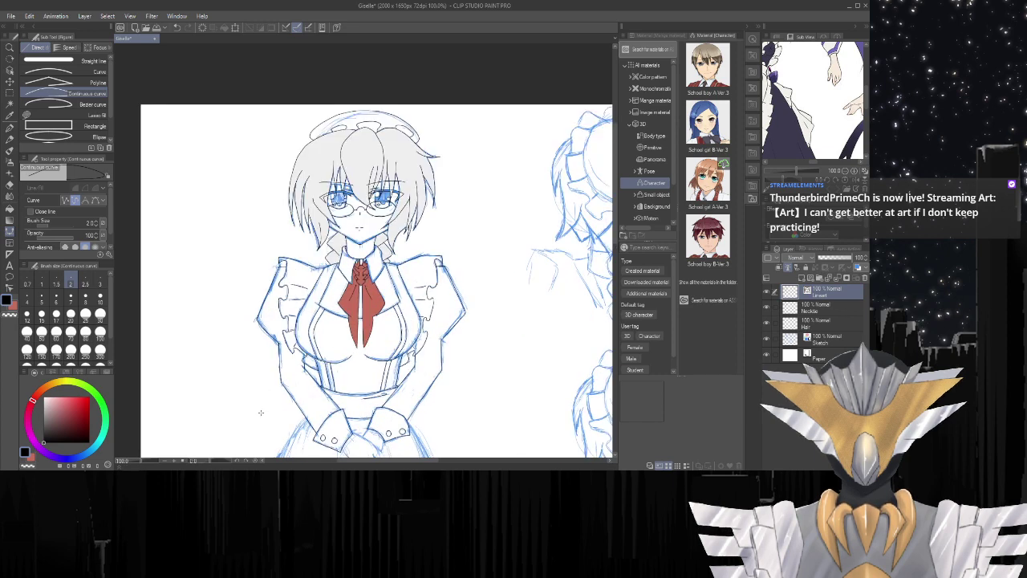
scroll(256, 420, up, 3)
scroll(256, 426, up, 2)
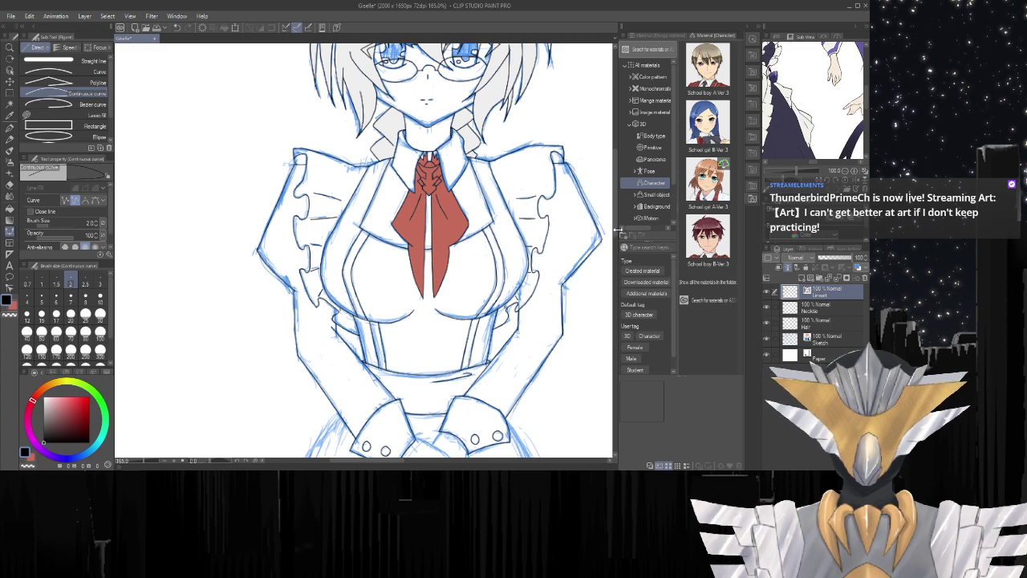
drag(614, 219, 613, 249)
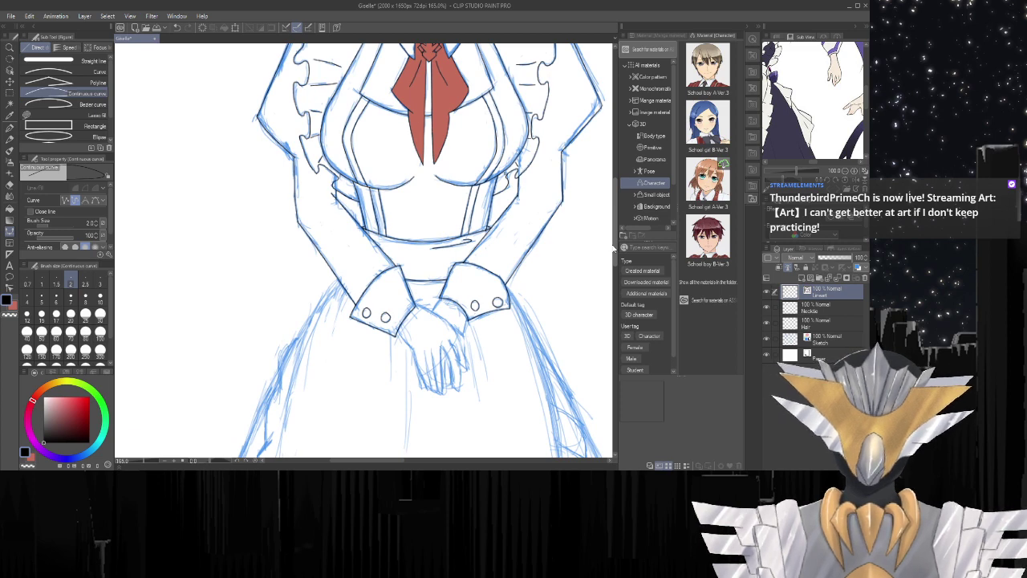
scroll(614, 247, down, 4)
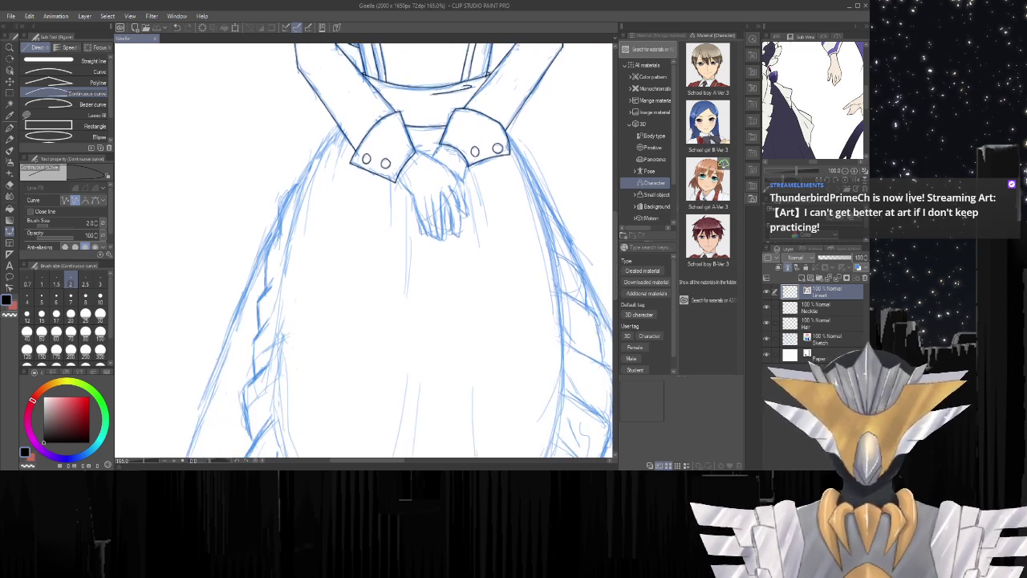
scroll(462, 170, up, 4)
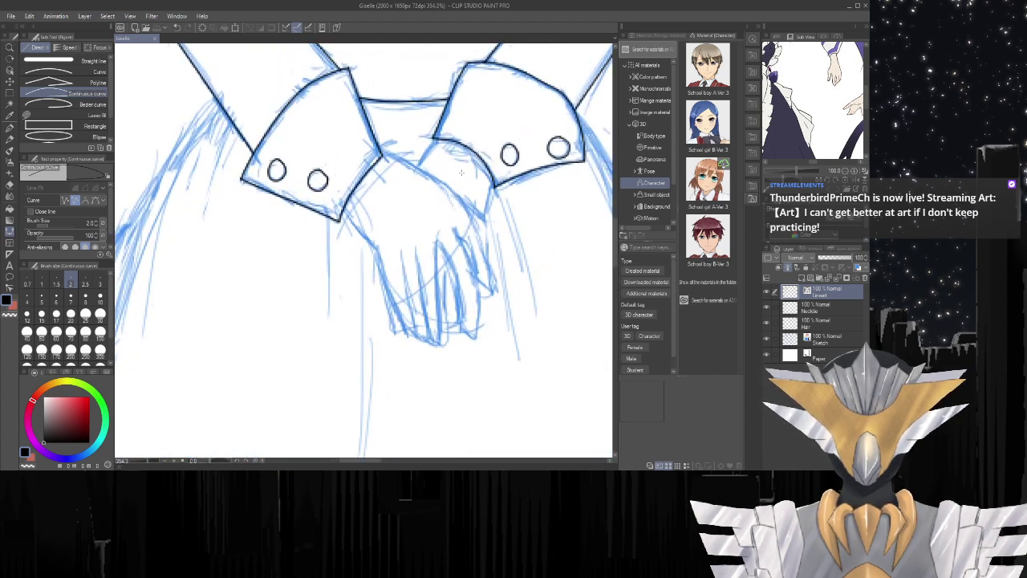
scroll(416, 171, down, 3)
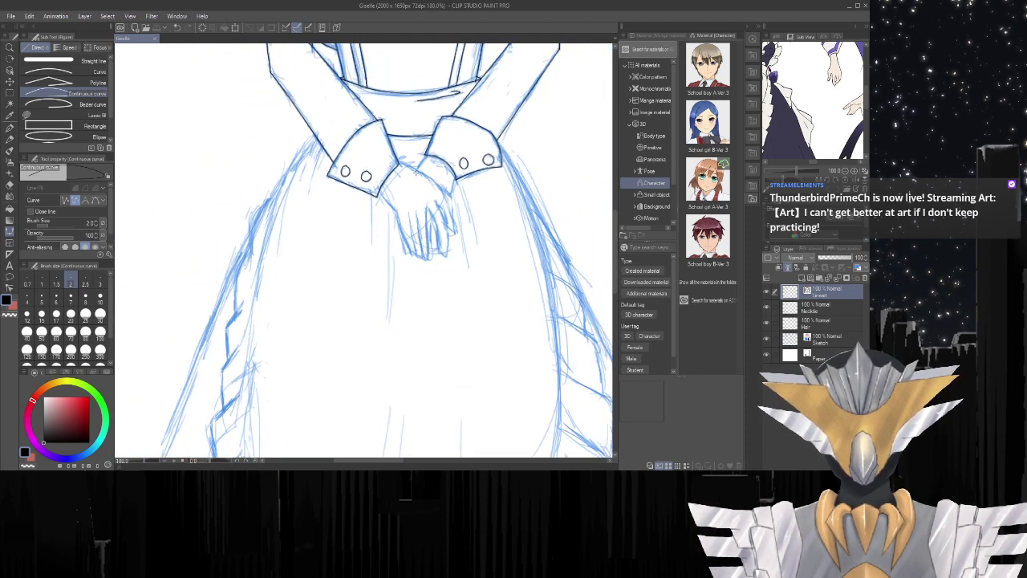
scroll(416, 231, down, 3)
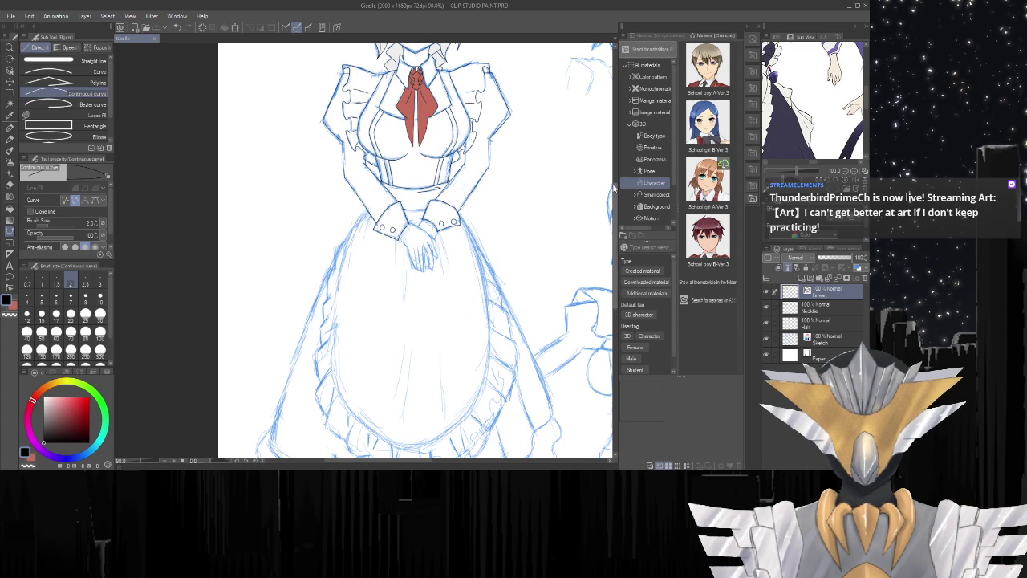
drag(615, 193, 607, 275)
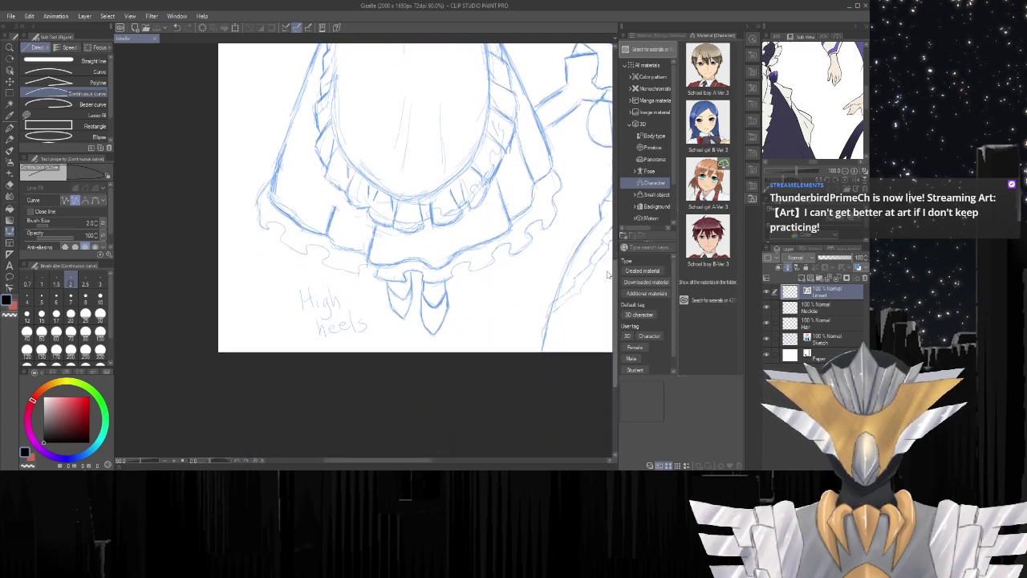
scroll(418, 321, up, 5)
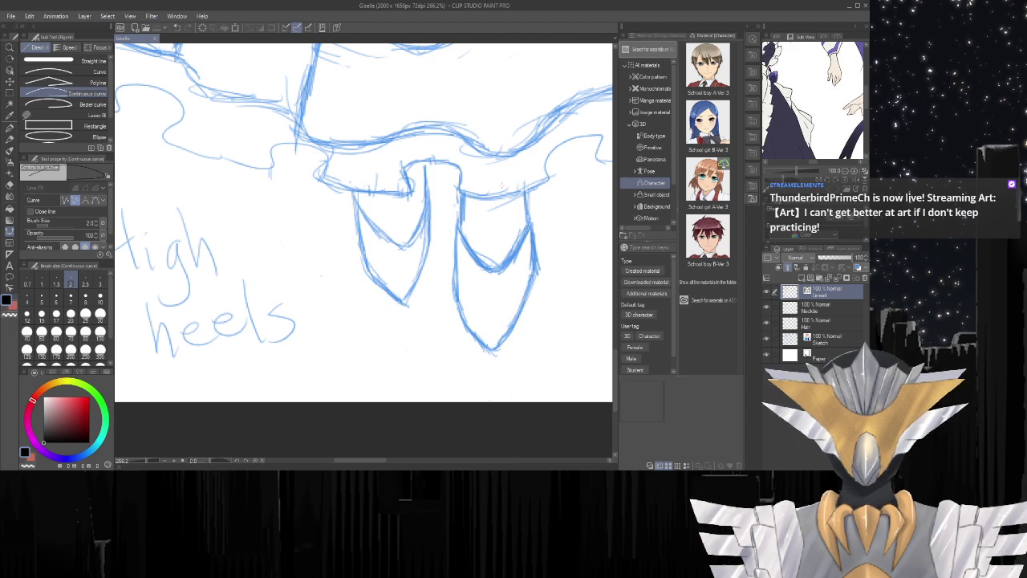
scroll(391, 158, down, 6)
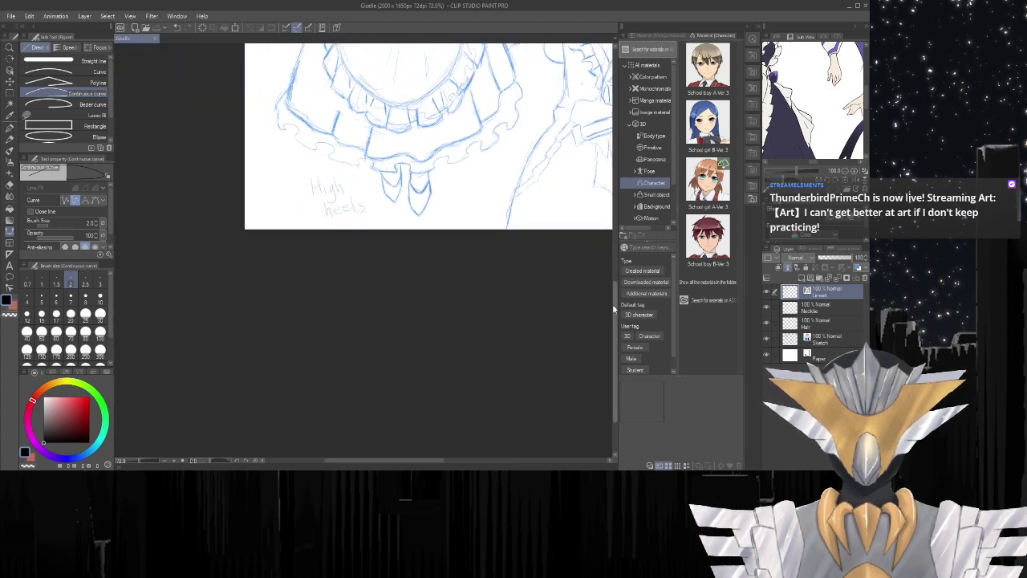
drag(613, 308, 610, 220)
scroll(456, 206, up, 4)
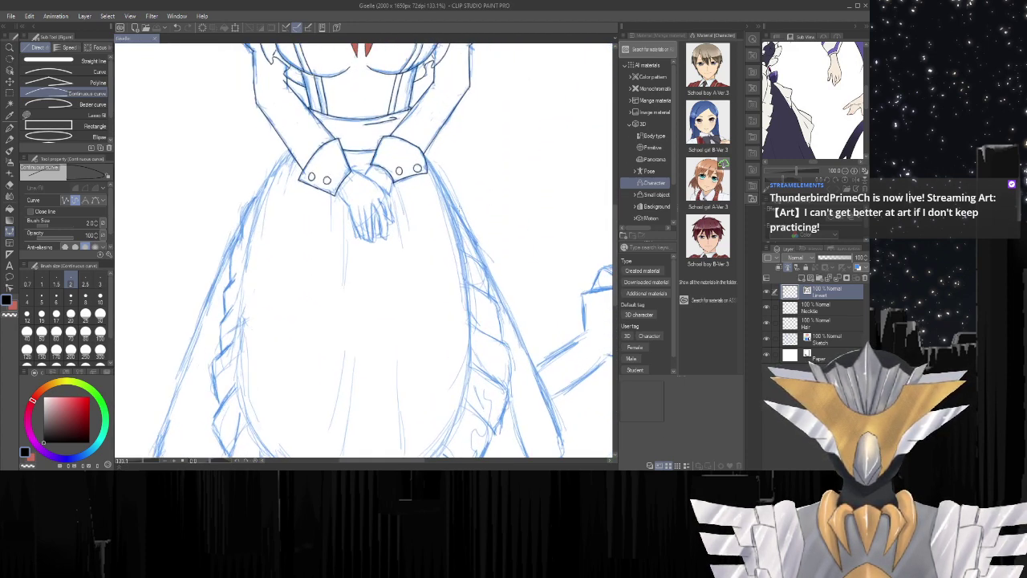
Start a continuous curve at the outer edge of the cuff and ink the apron's upper side edge down toward the first ruffle fold.
scroll(408, 150, up, 1)
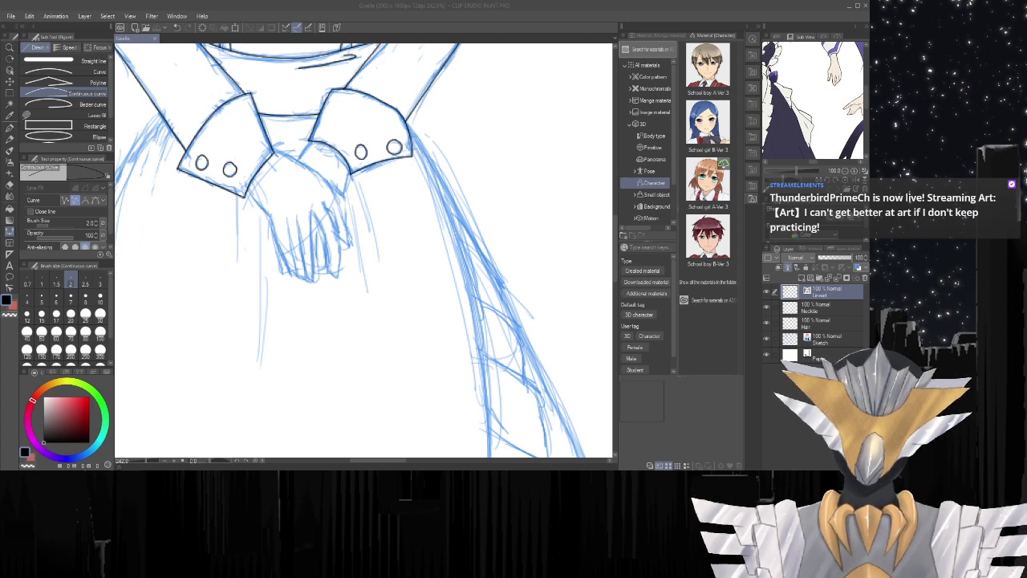
scroll(544, 245, down, 4)
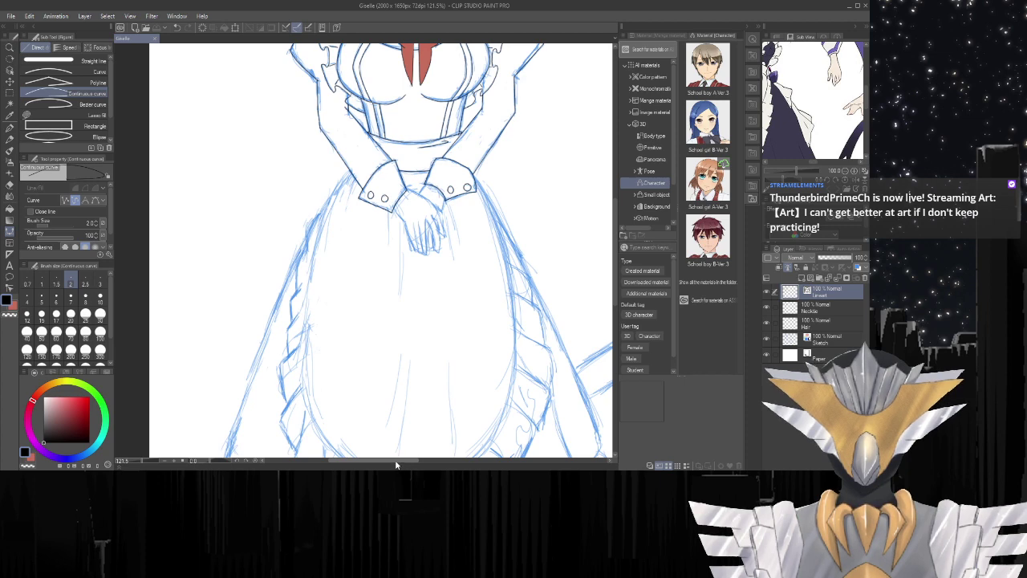
drag(396, 464, 420, 467)
scroll(340, 223, up, 2)
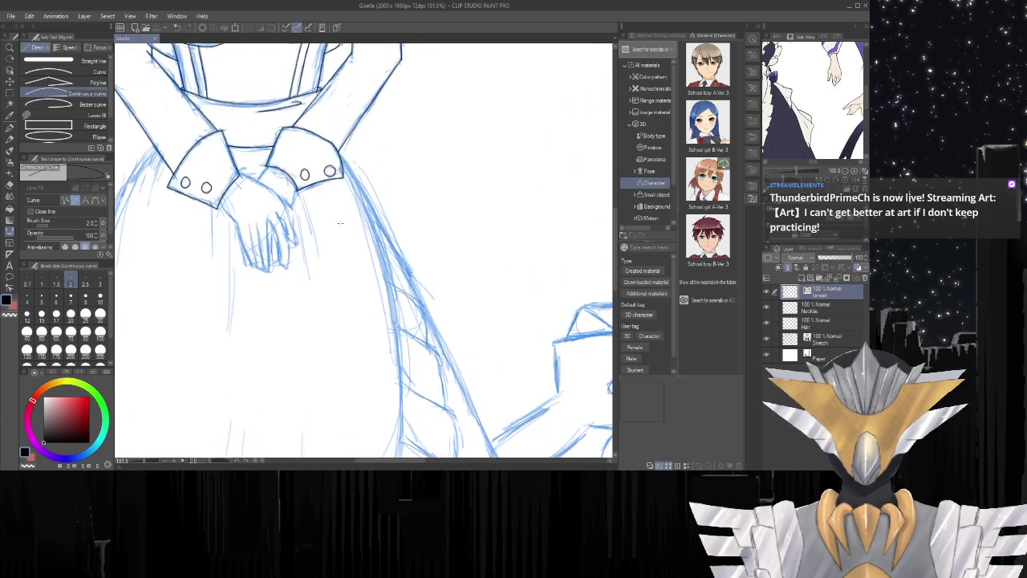
scroll(341, 223, up, 2)
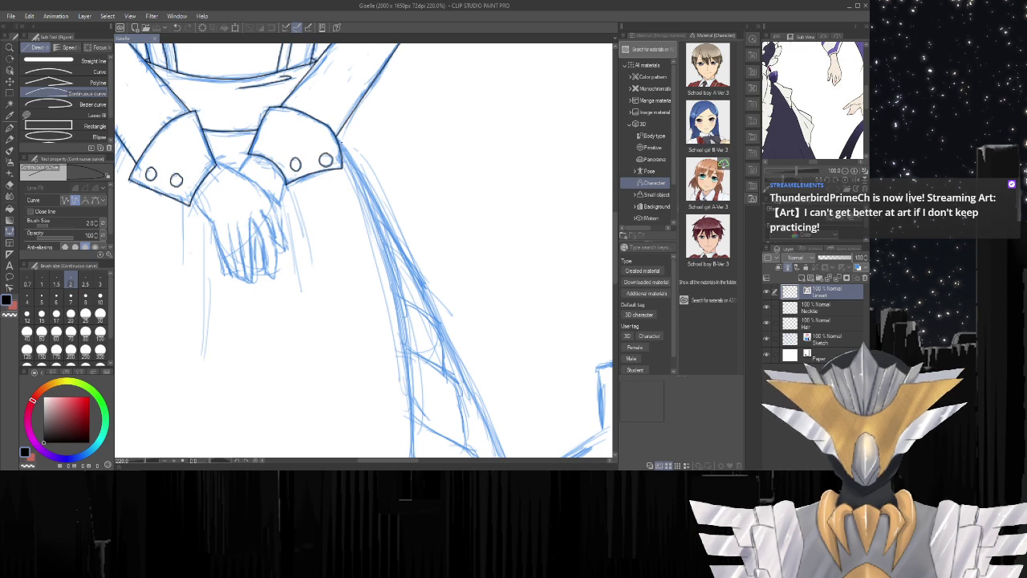
scroll(337, 141, up, 2)
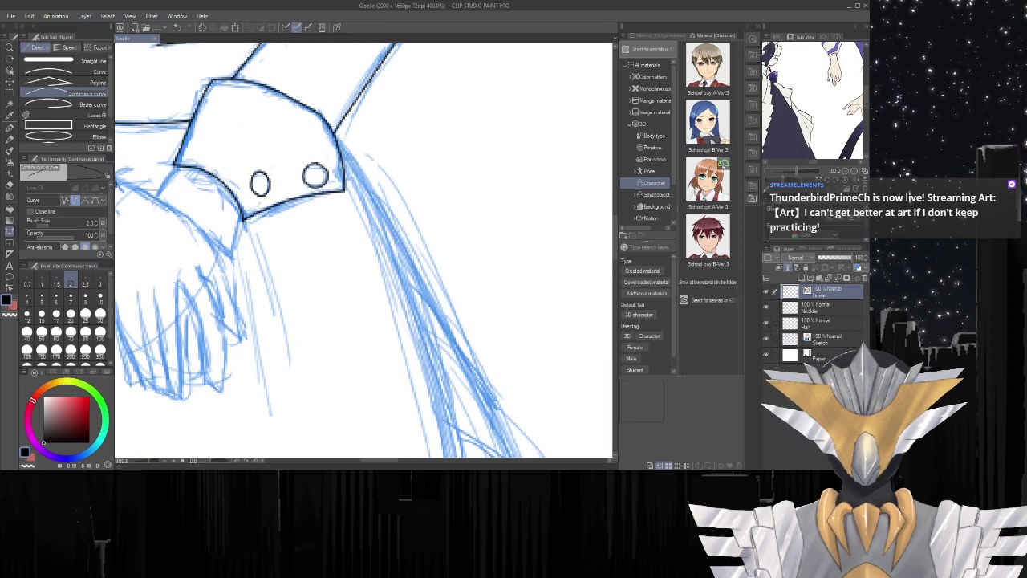
click(334, 134)
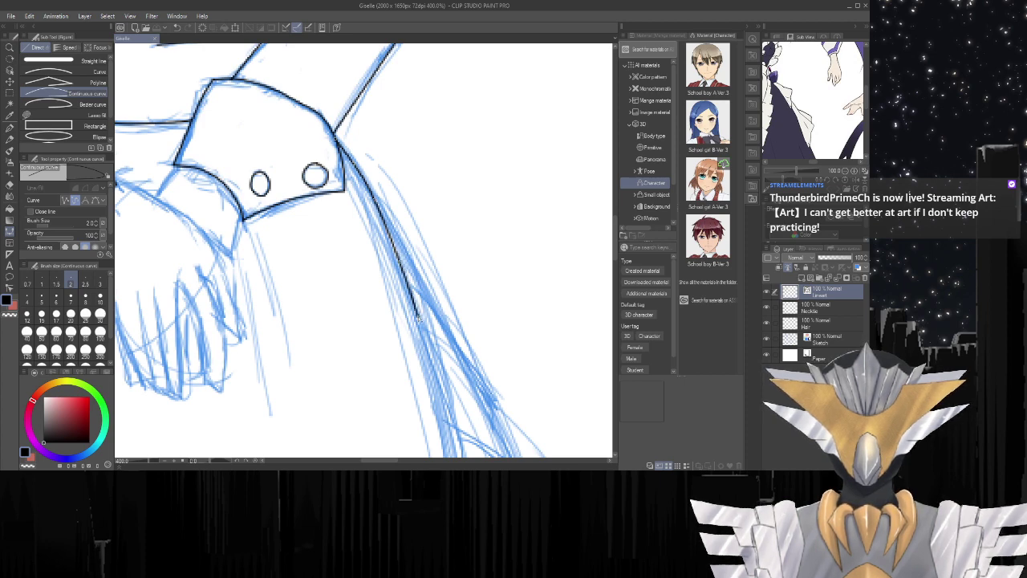
scroll(413, 320, down, 10)
scroll(321, 349, up, 5)
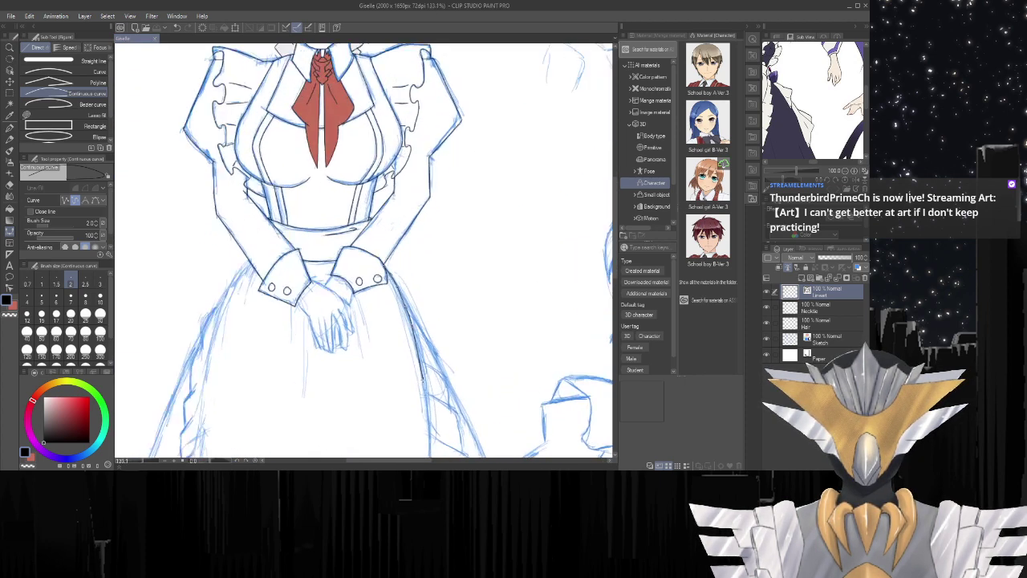
scroll(414, 277, up, 8)
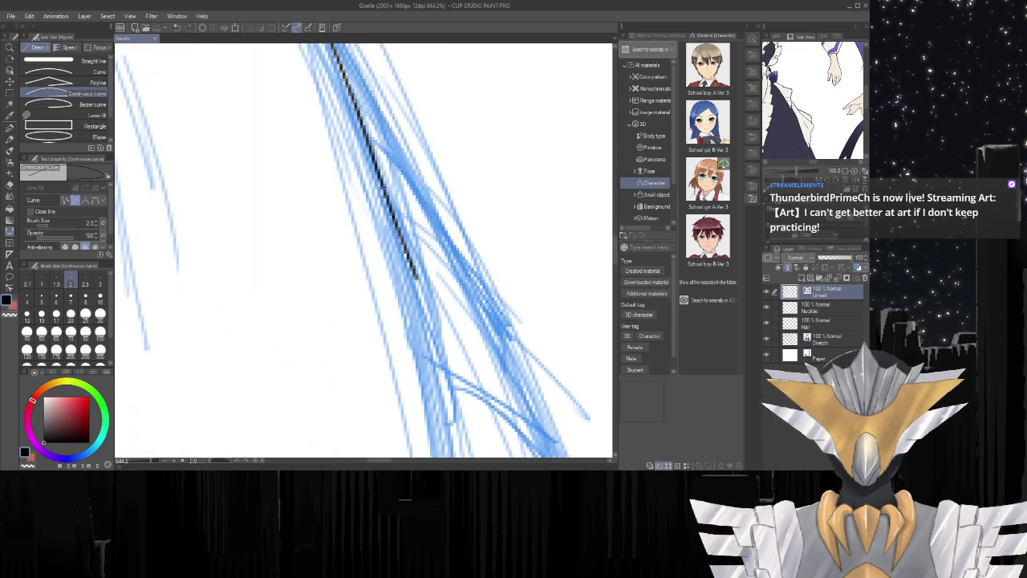
scroll(415, 281, down, 2)
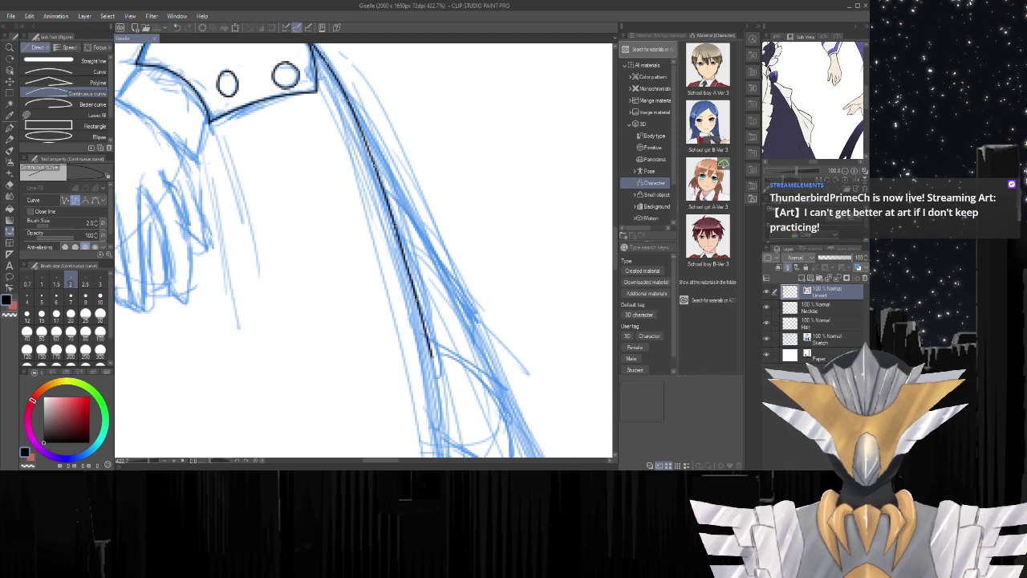
scroll(429, 346, up, 2)
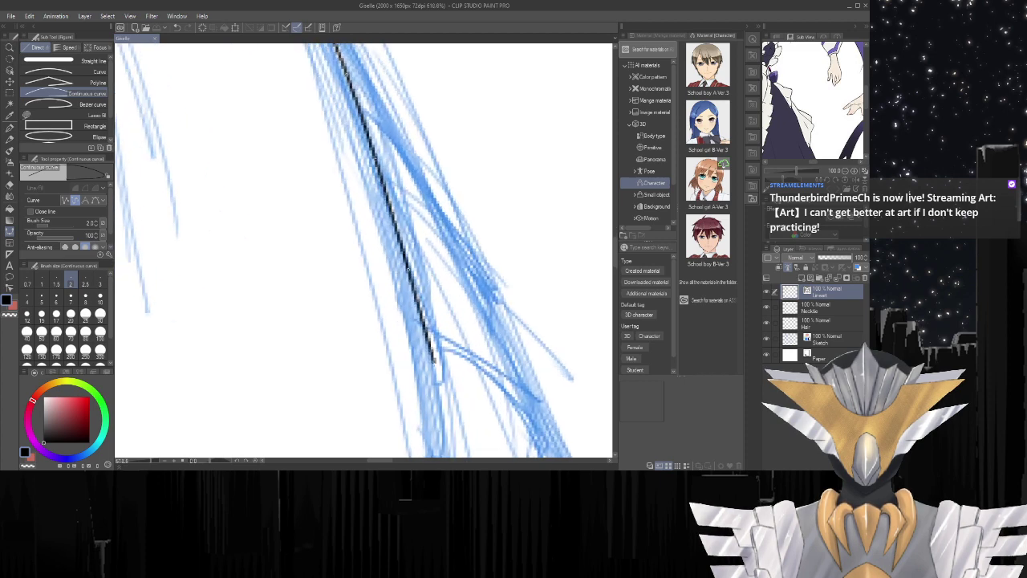
scroll(427, 340, down, 2)
scroll(427, 341, up, 2)
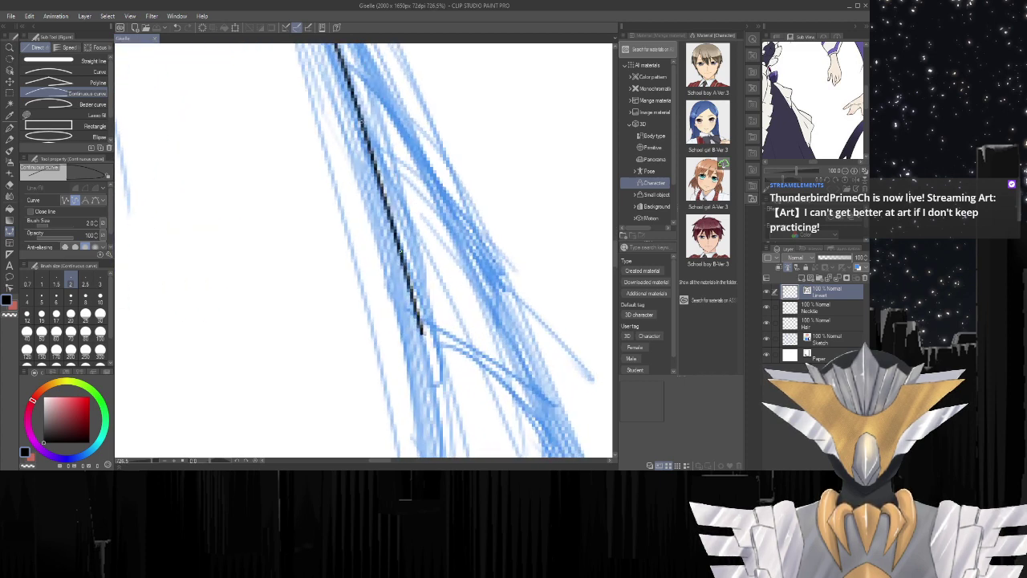
Continue the apron edge curve downward beside the ruffle, from the first sketched ruffle fold to the second.
scroll(429, 345, down, 1)
scroll(430, 351, down, 3)
scroll(424, 324, up, 5)
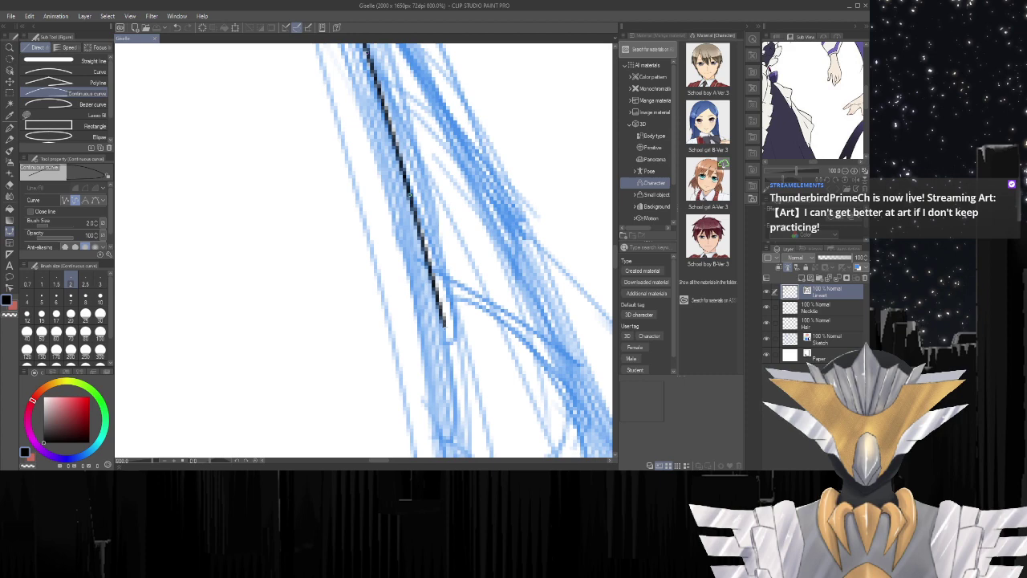
scroll(444, 325, down, 3)
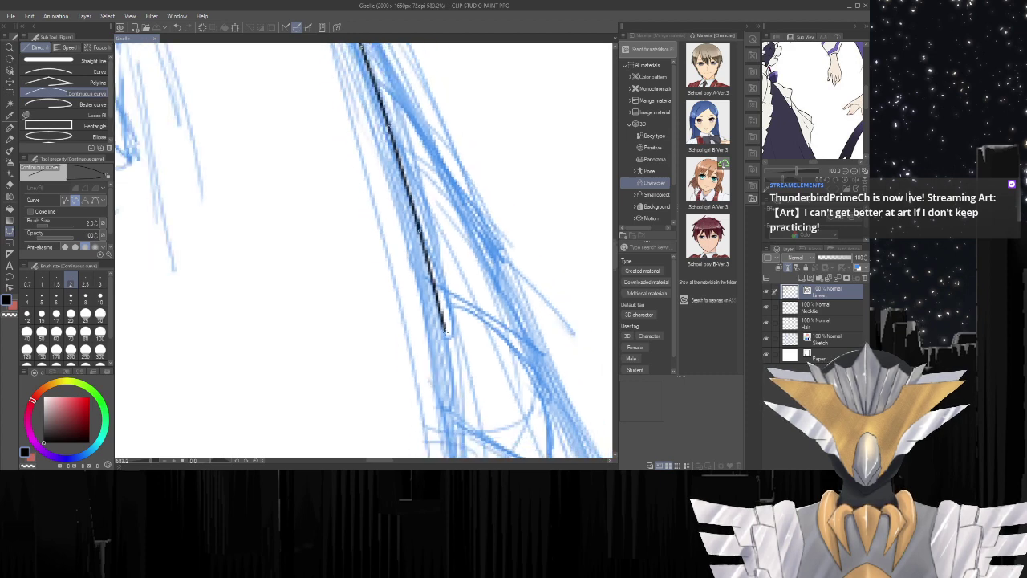
scroll(445, 333, down, 5)
scroll(445, 333, up, 4)
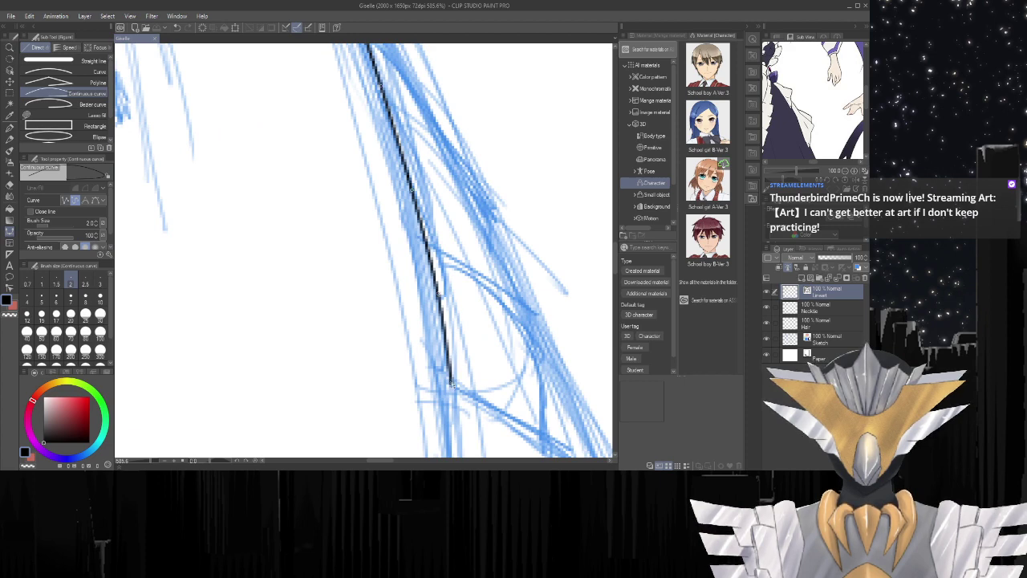
click(451, 383)
scroll(484, 312, down, 3)
scroll(470, 390, up, 3)
scroll(320, 188, down, 2)
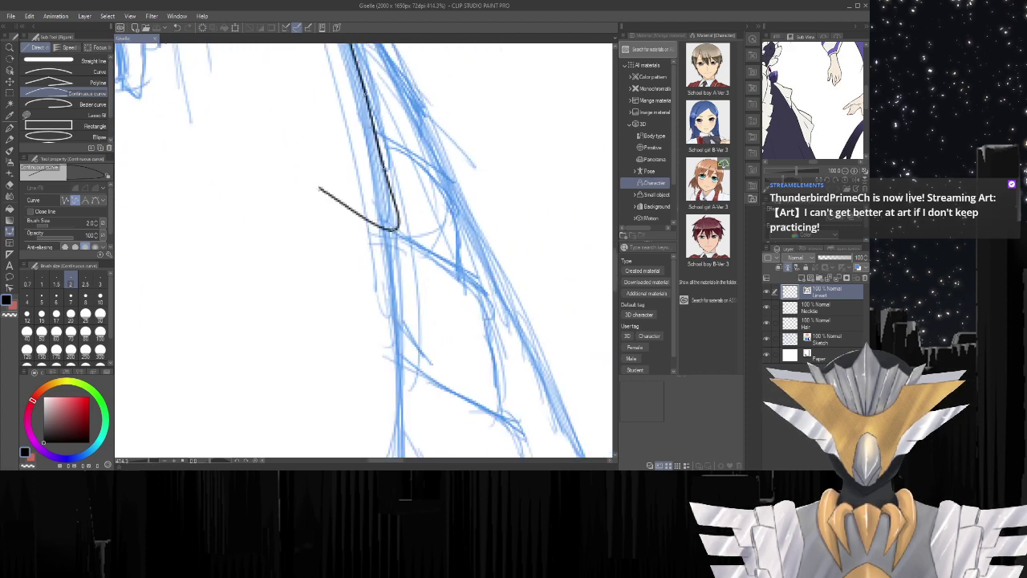
Extend the curve along the nearly vertical stretch of the apron edge, past the next two ruffle folds to where it turns inward.
scroll(319, 188, up, 5)
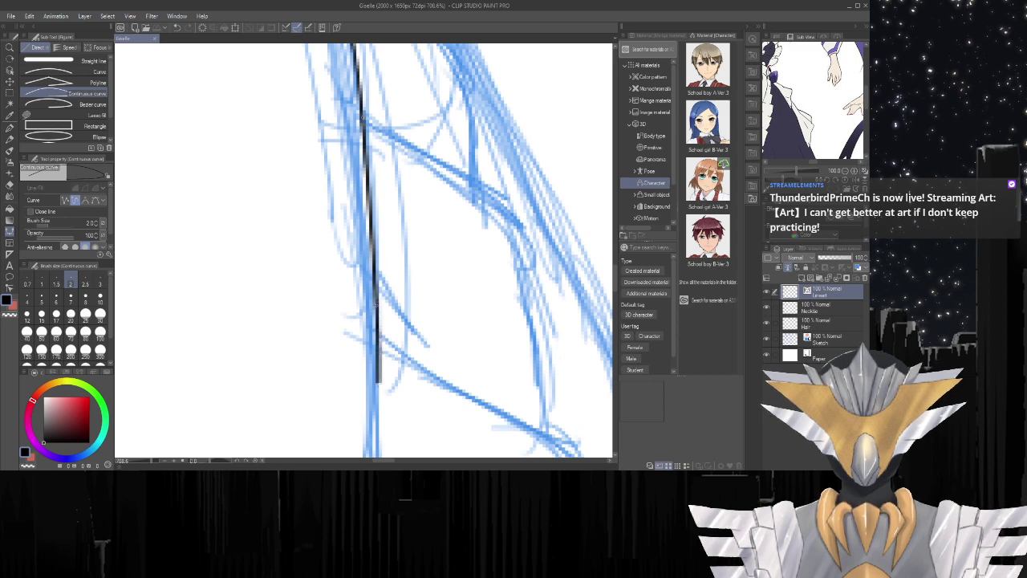
click(381, 385)
scroll(407, 231, down, 2)
scroll(344, 277, down, 3)
scroll(452, 261, down, 5)
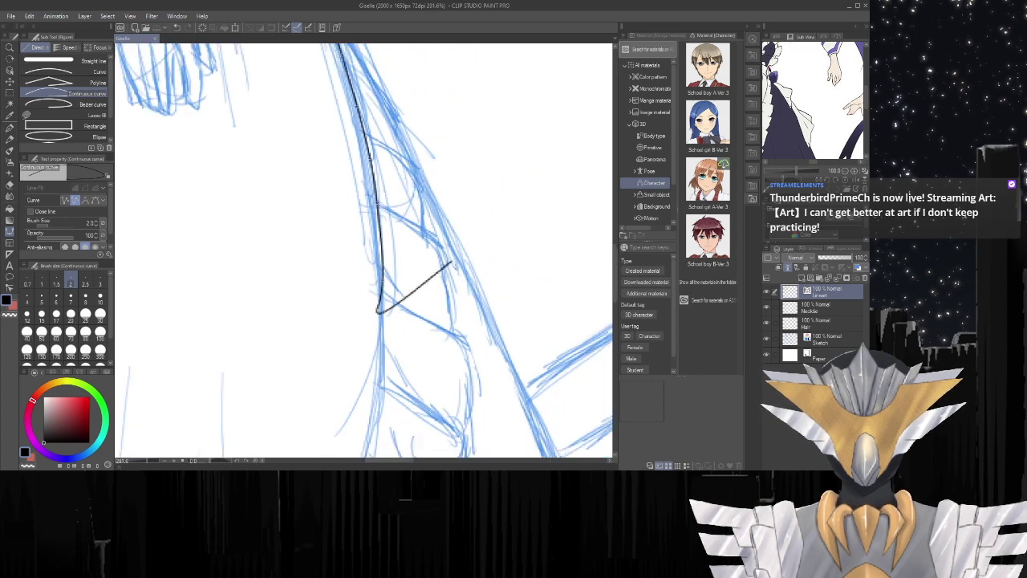
scroll(442, 420, up, 8)
scroll(369, 240, up, 2)
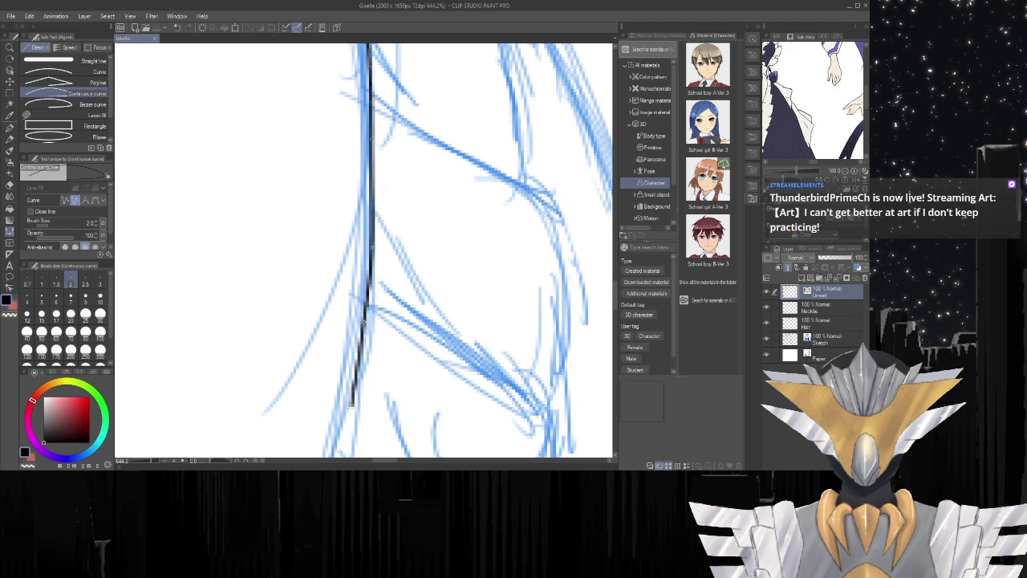
click(347, 411)
scroll(434, 265, down, 1)
scroll(395, 407, down, 4)
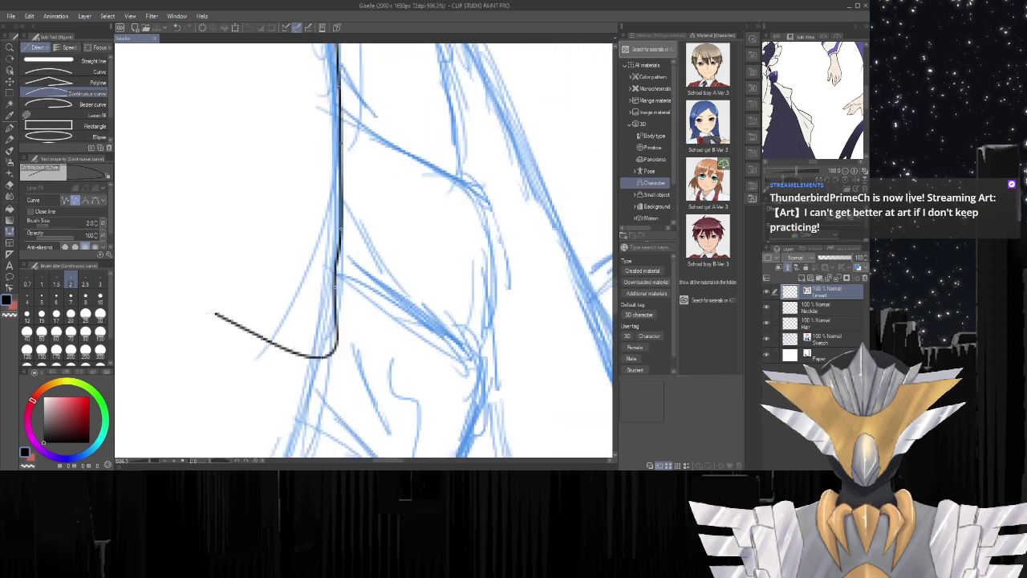
Carry the curve around the apron's lower corner, following the sketch as it bends inward from the side ruffle toward the hem.
scroll(335, 347, up, 3)
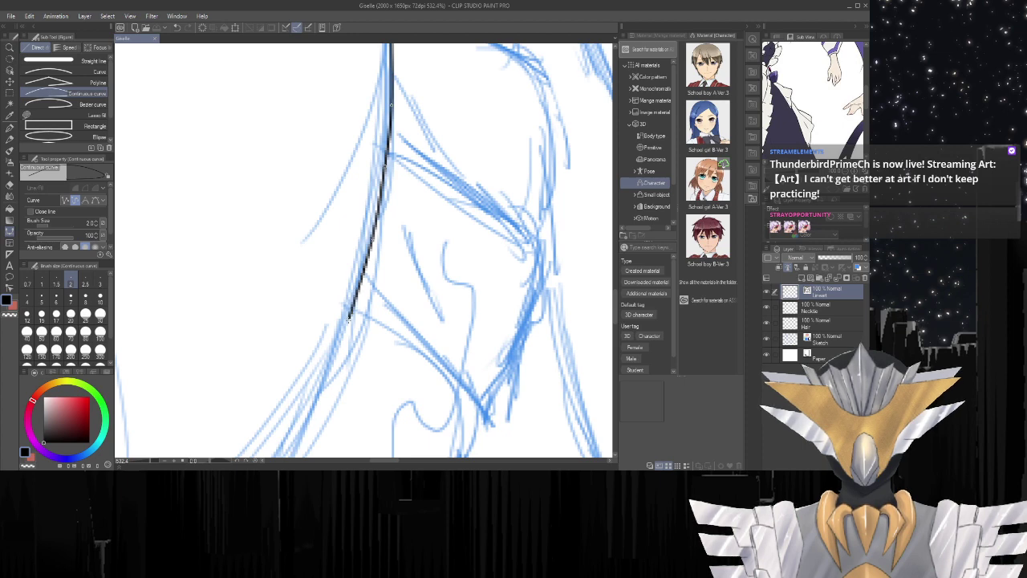
scroll(337, 348, down, 4)
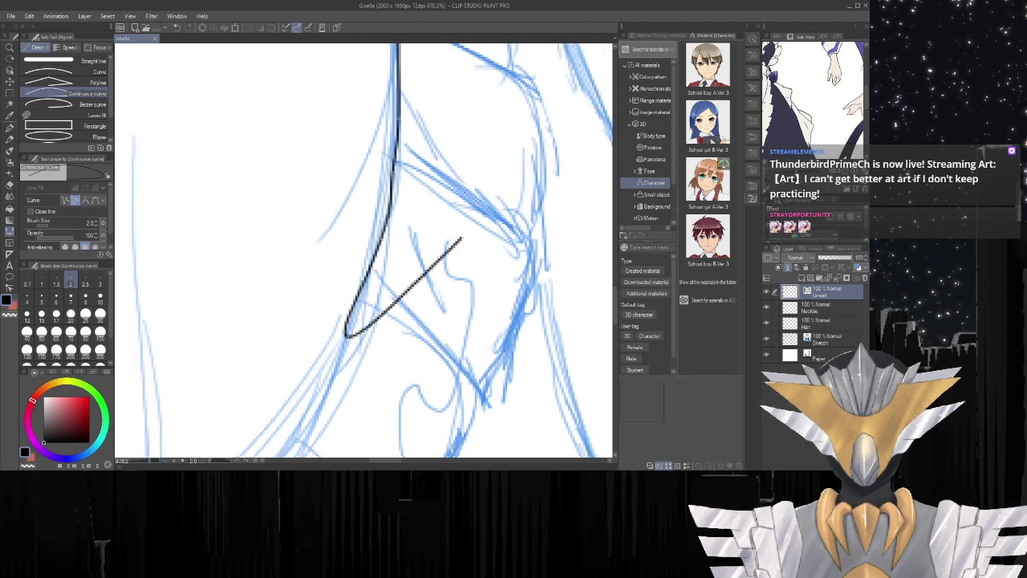
scroll(360, 302, up, 5)
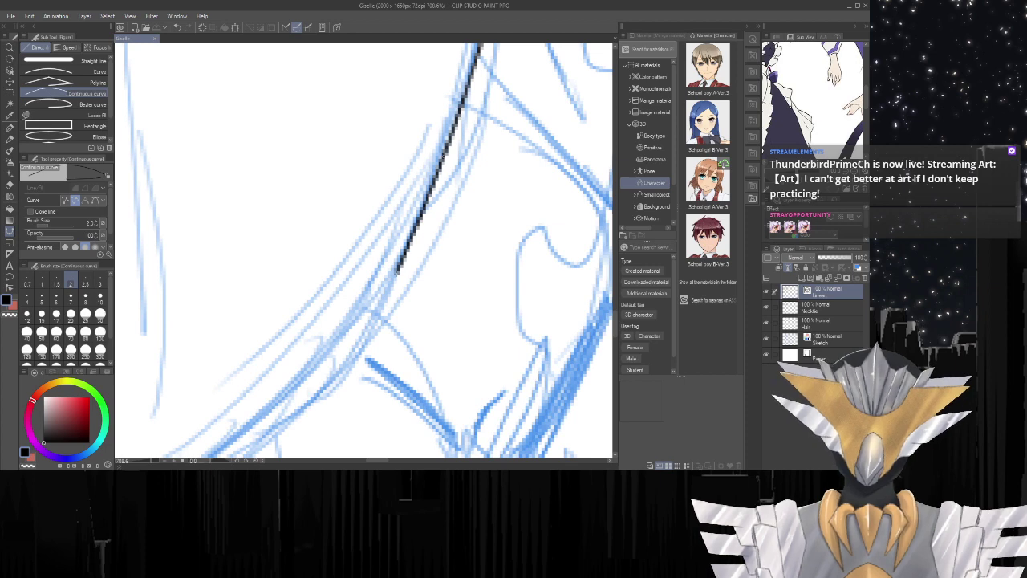
scroll(386, 281, down, 2)
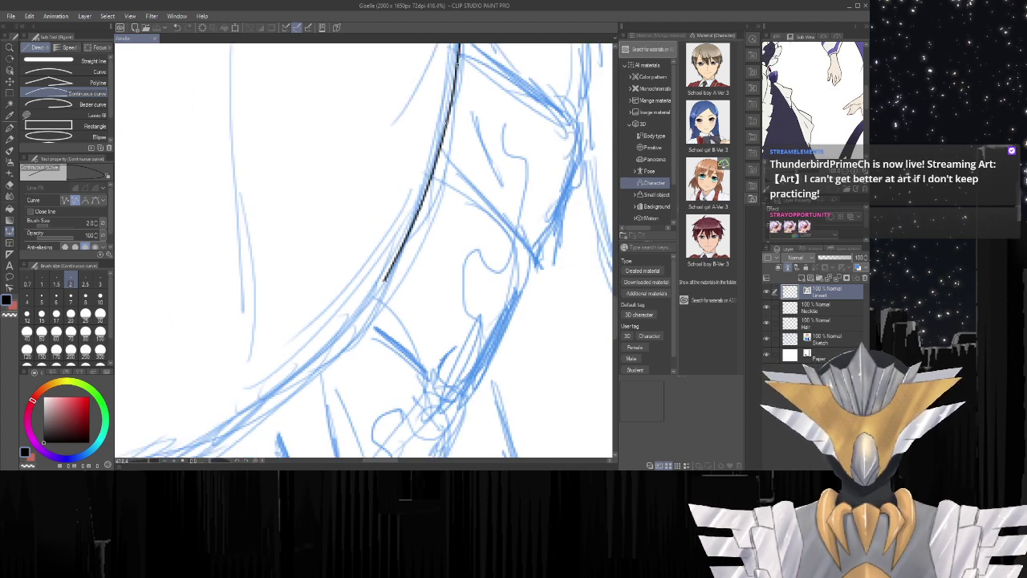
scroll(385, 280, down, 5)
scroll(388, 267, up, 4)
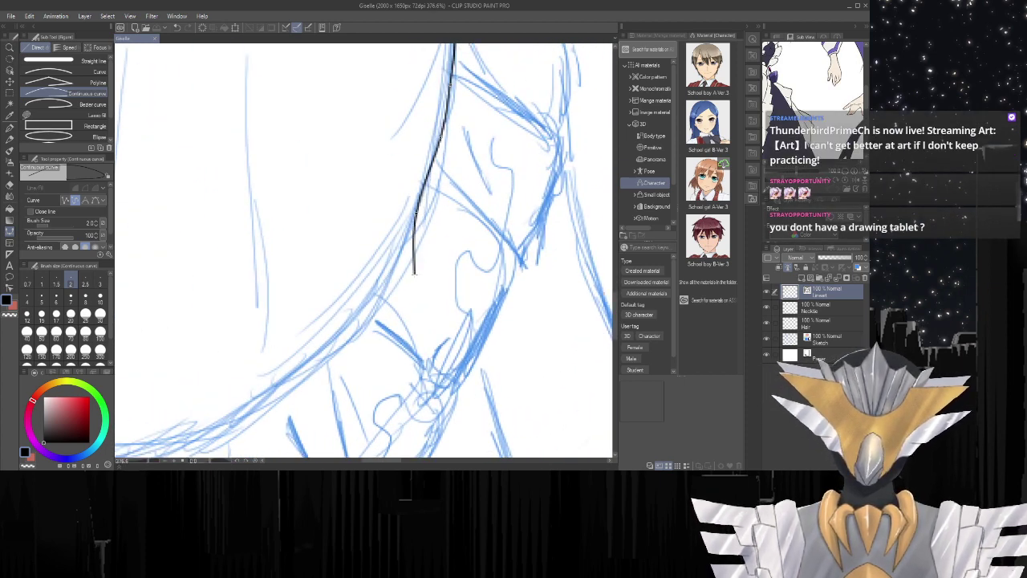
scroll(414, 269, up, 3)
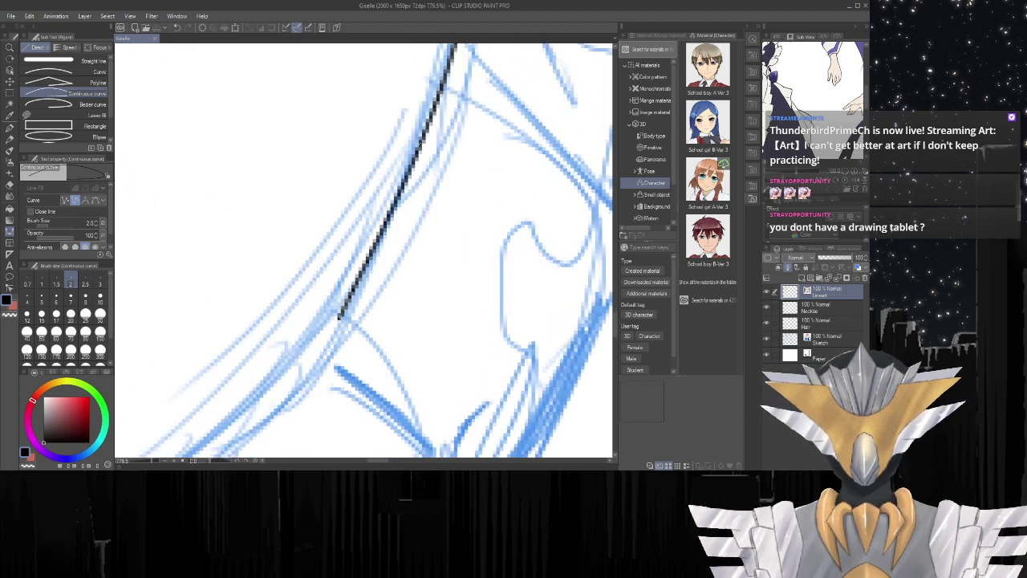
scroll(339, 317, down, 2)
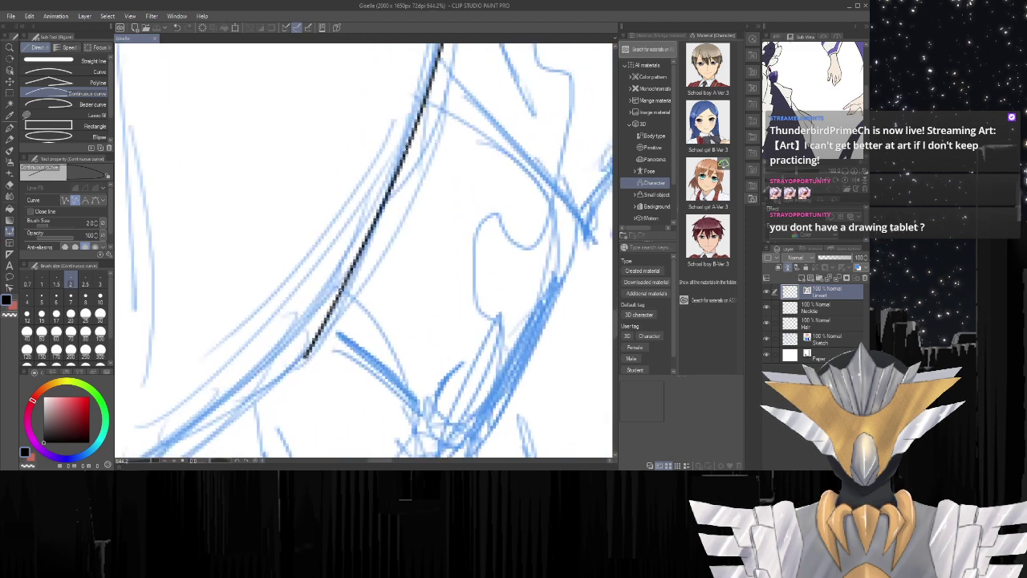
scroll(305, 357, up, 1)
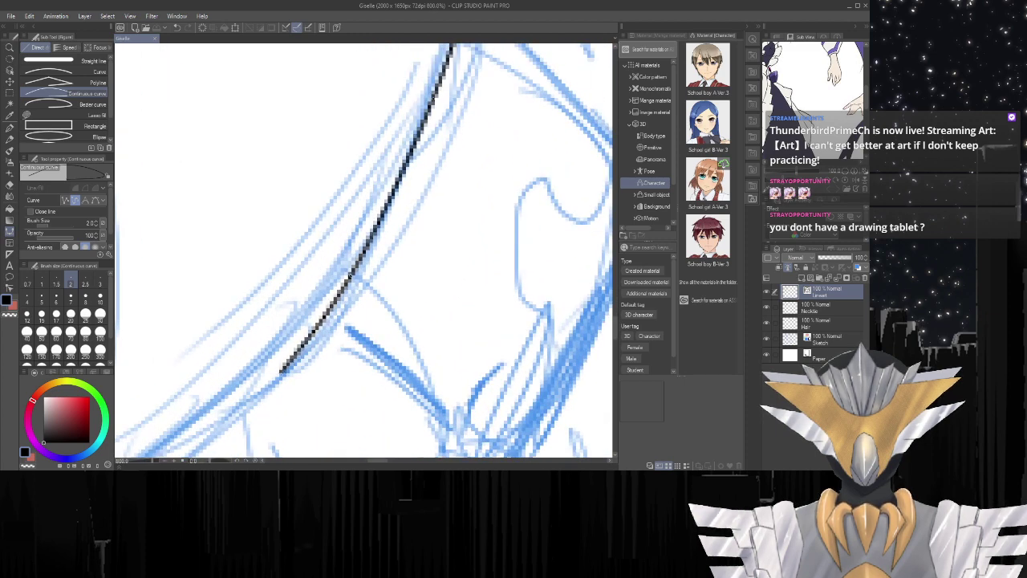
scroll(277, 376, down, 3)
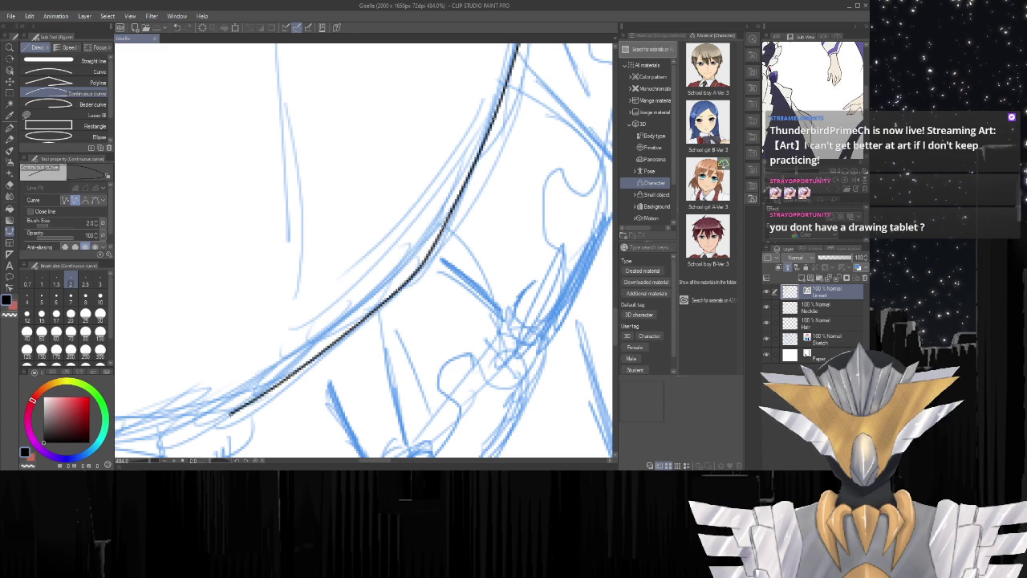
Continue the curve along the apron's bottom edge, above the hem ruffle, toward the lowest point of the hem.
scroll(401, 329, down, 2)
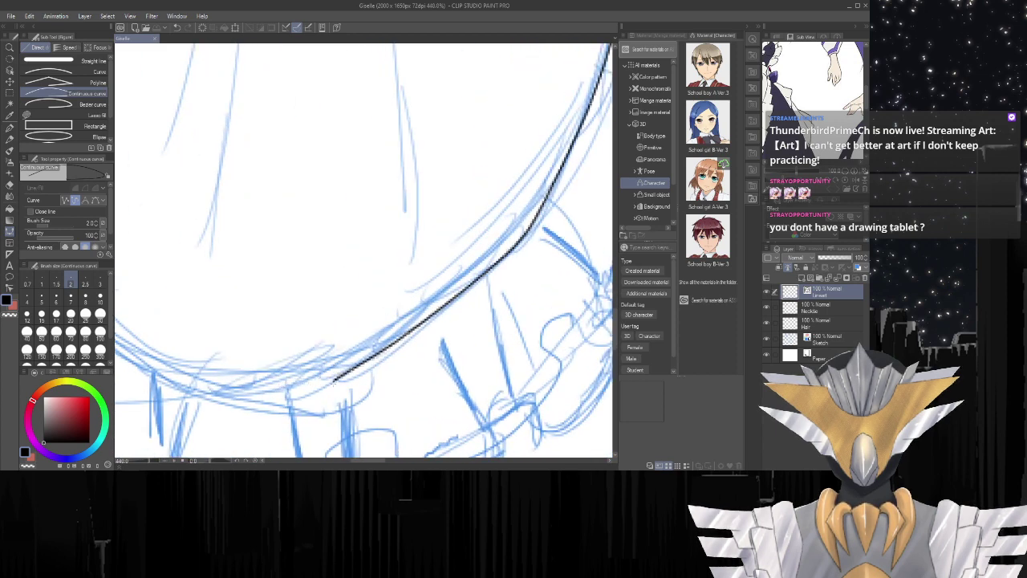
scroll(334, 393, up, 5)
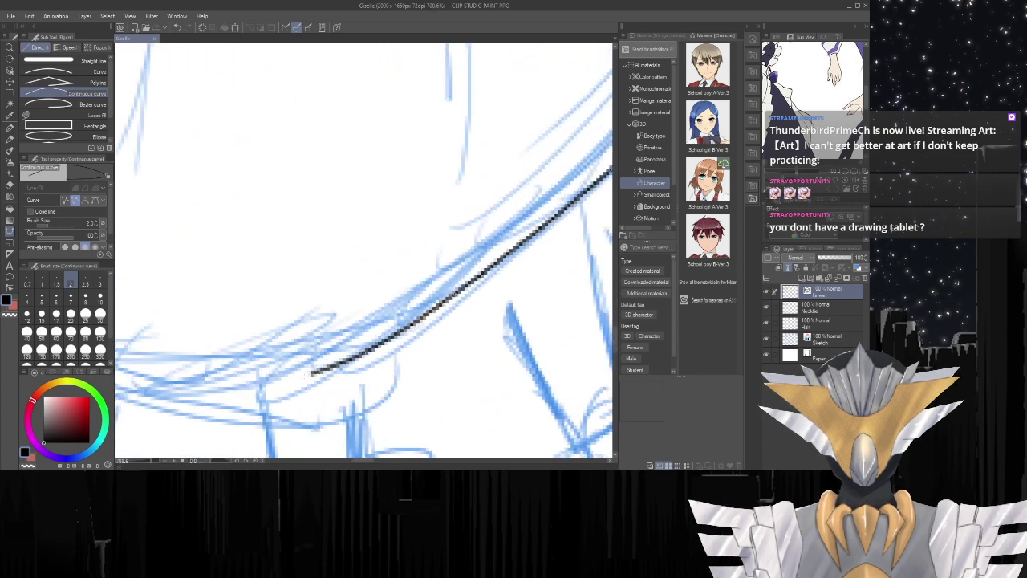
drag(358, 357, 275, 382)
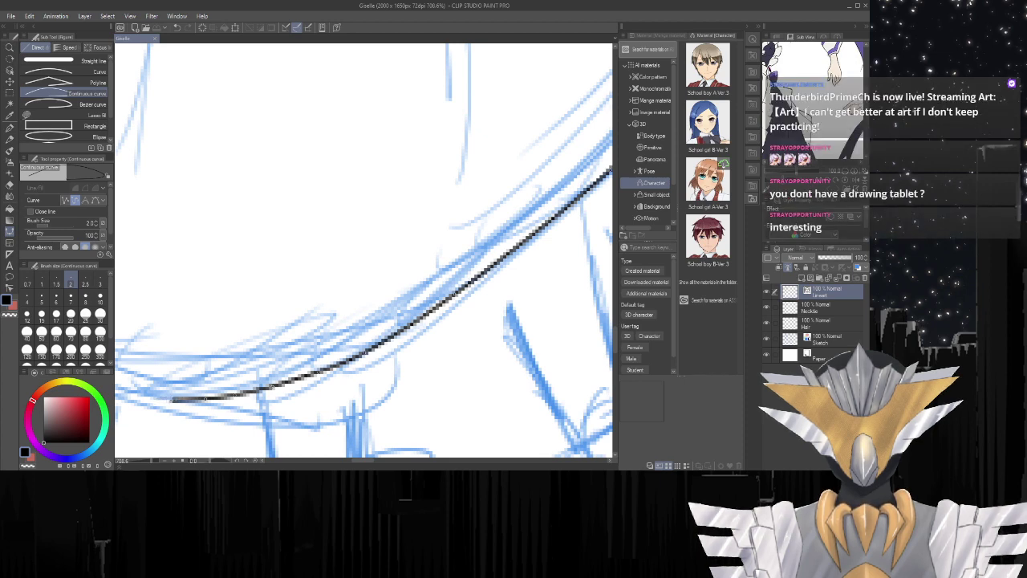
click(173, 402)
scroll(392, 344, down, 4)
scroll(235, 372, up, 4)
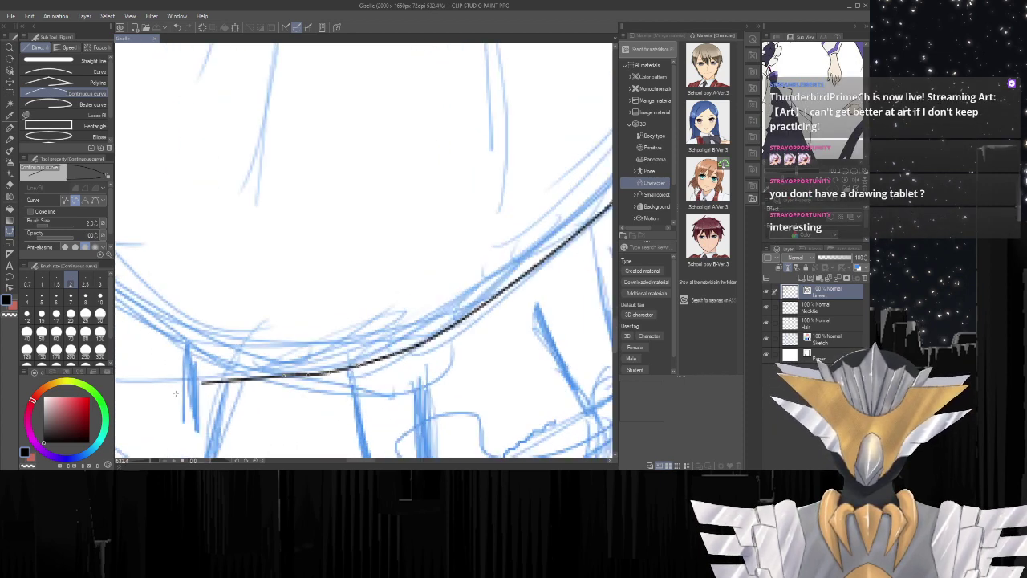
Carry the apron edge curve through the lowest point of the hem and up past the ruffle folds on its far side.
scroll(329, 368, up, 3)
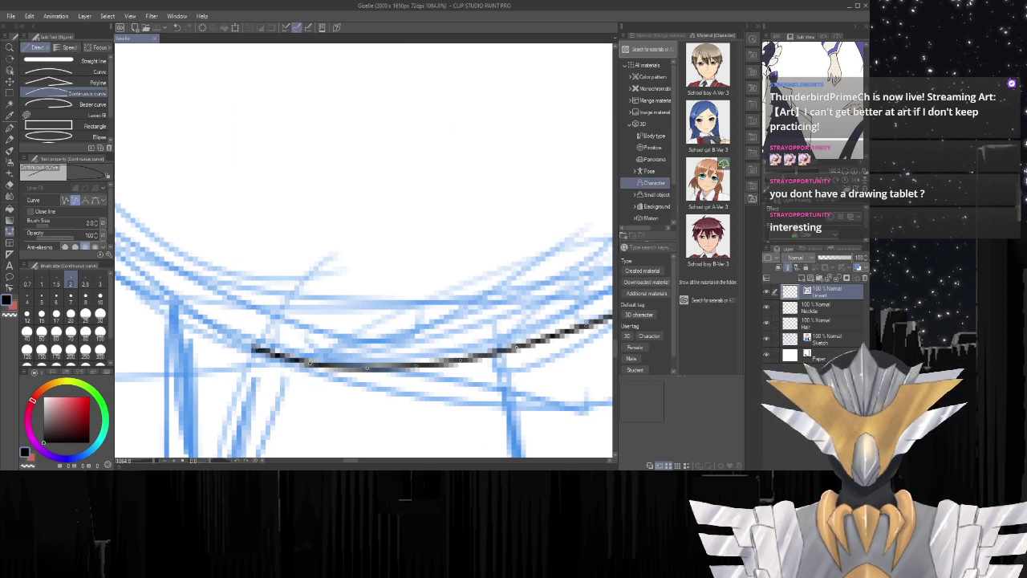
click(249, 347)
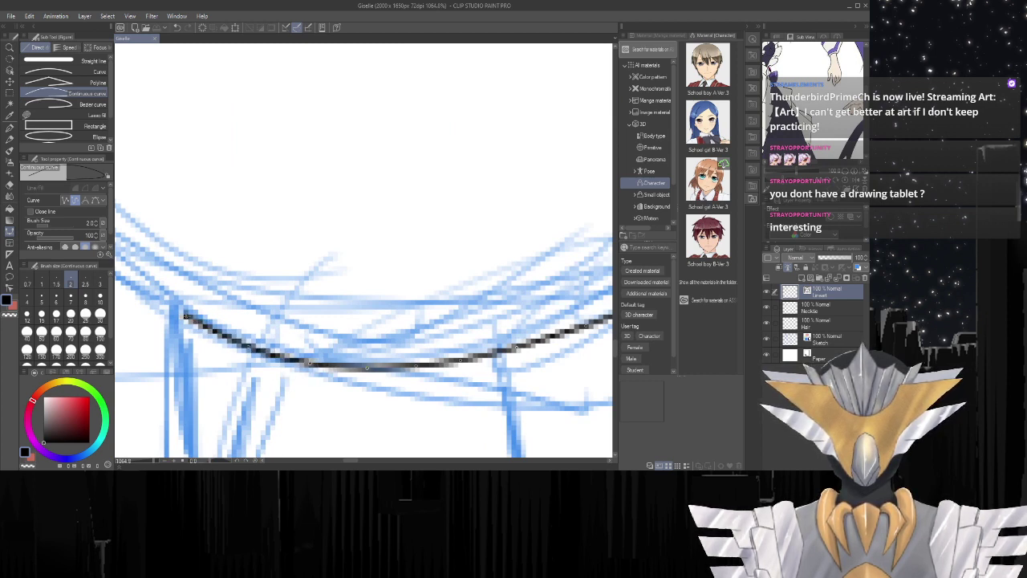
click(130, 283)
scroll(402, 279, down, 1)
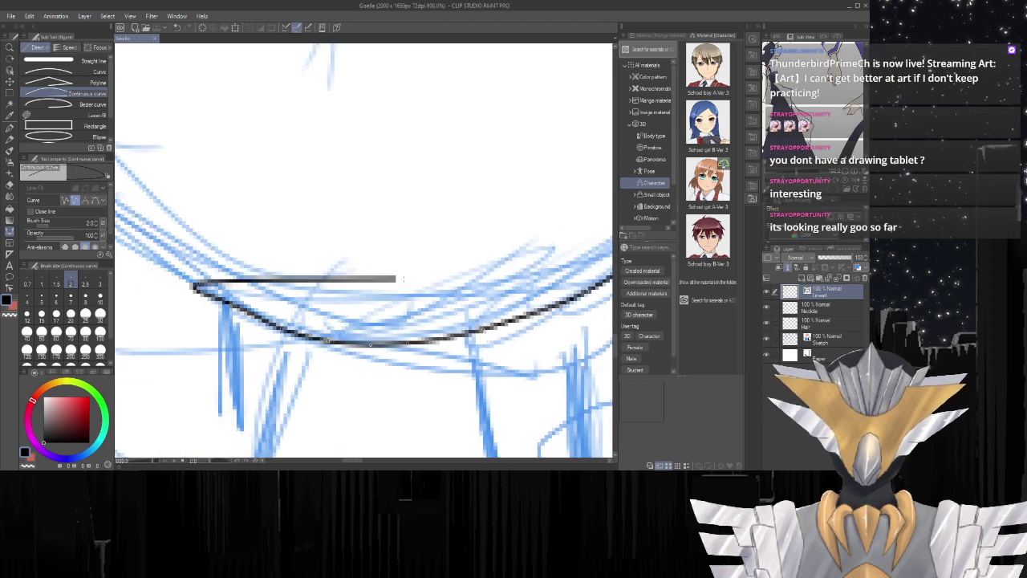
scroll(404, 279, down, 5)
Extend the curve up the slanted lower edge of the apron, above the ruffle, toward the second lower corner.
scroll(267, 236, up, 6)
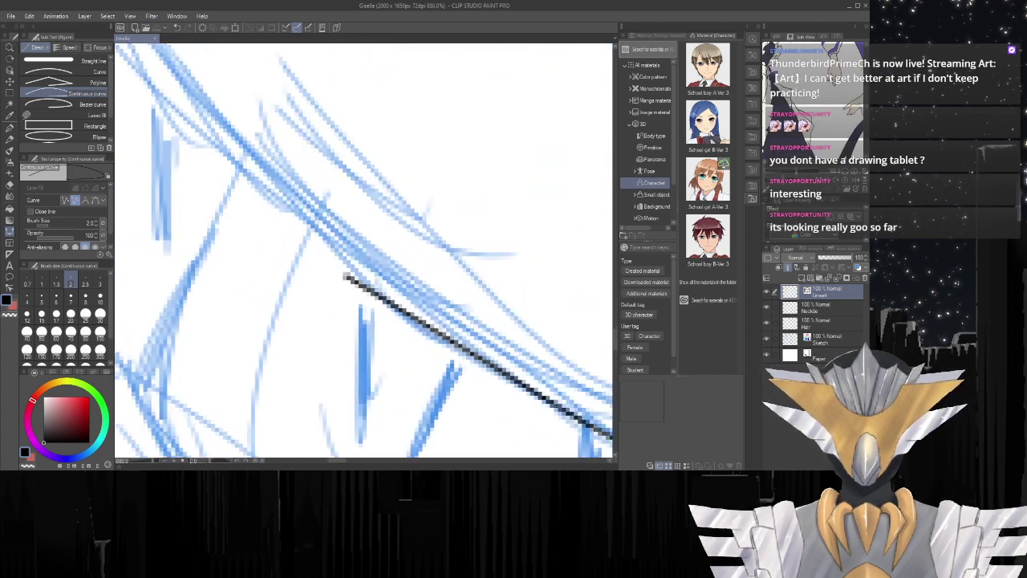
scroll(345, 277, down, 2)
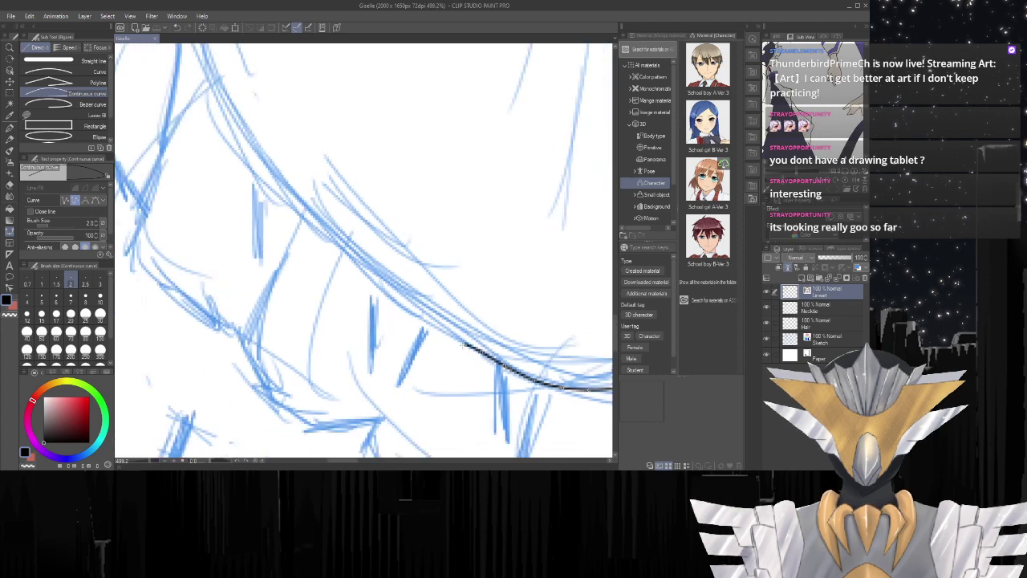
scroll(464, 345, up, 2)
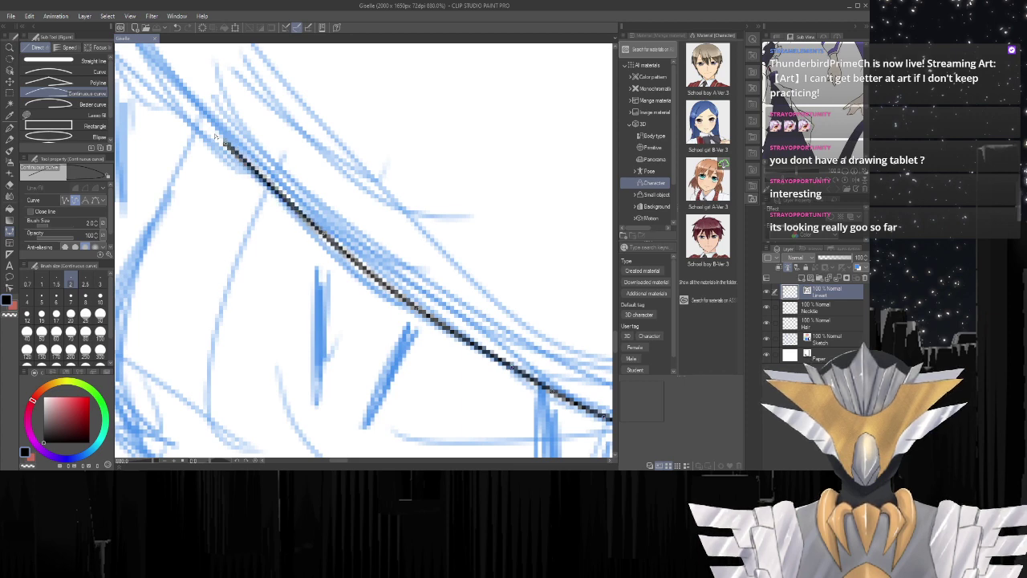
scroll(215, 136, down, 8)
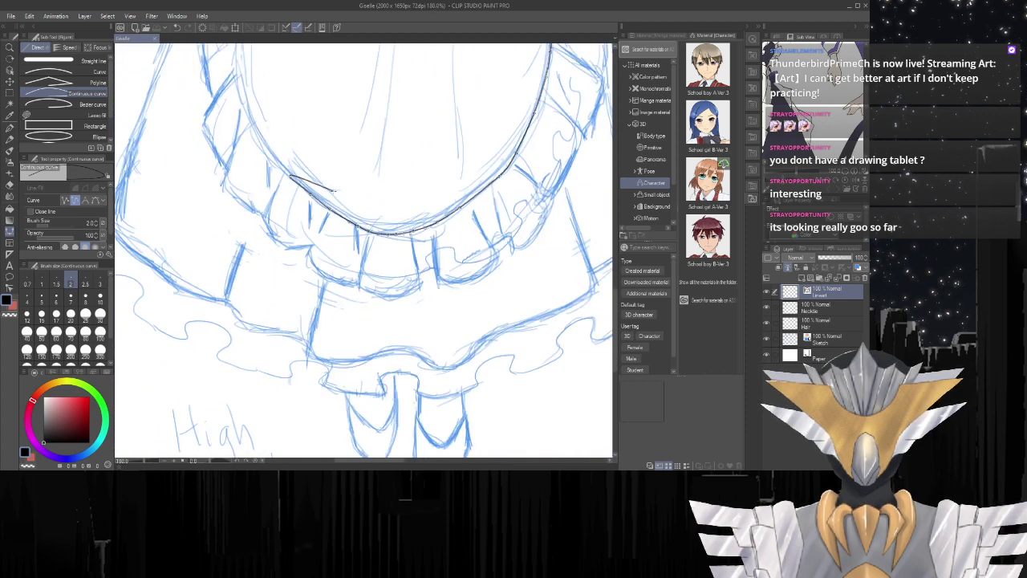
scroll(293, 181, up, 6)
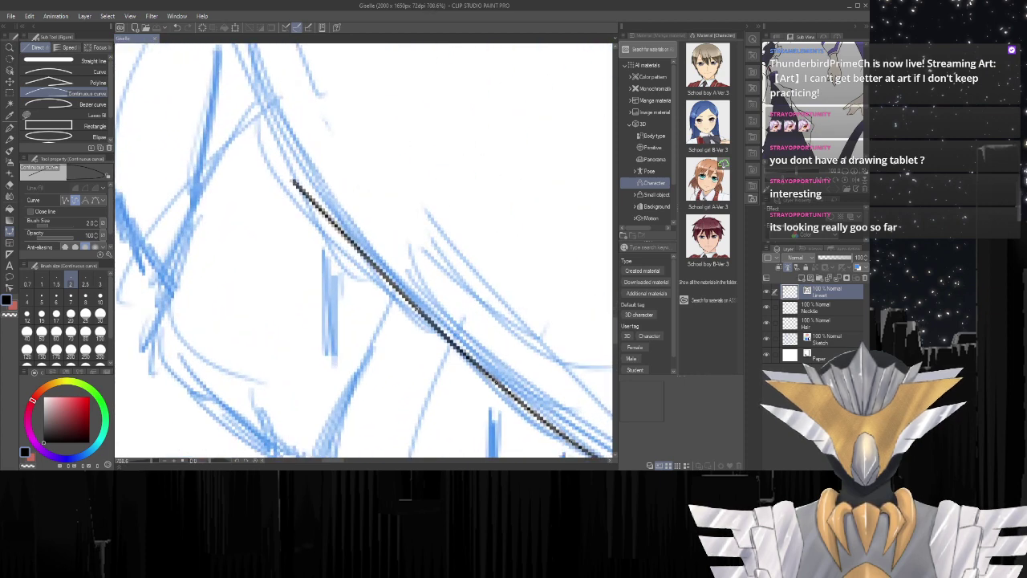
Bend the curve around the apron's second lower corner, following the sketch up to where the edge turns nearly vertical.
scroll(293, 181, up, 2)
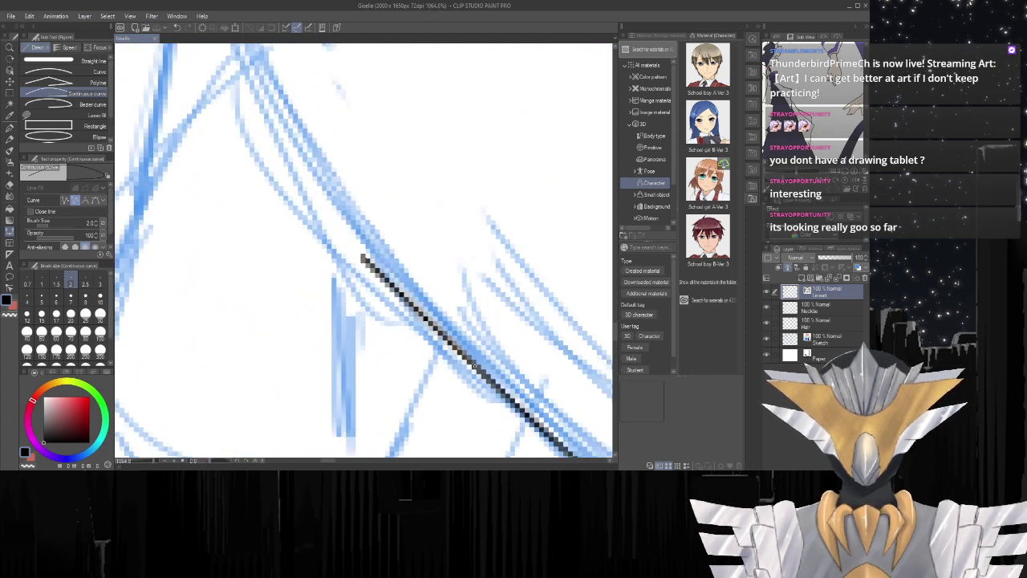
click(363, 256)
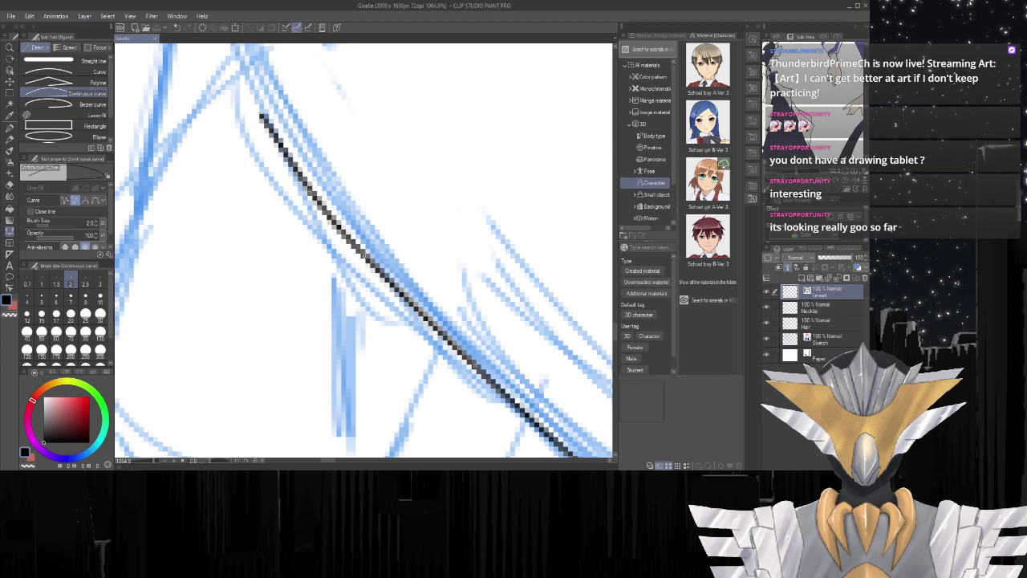
click(263, 110)
scroll(245, 66, down, 10)
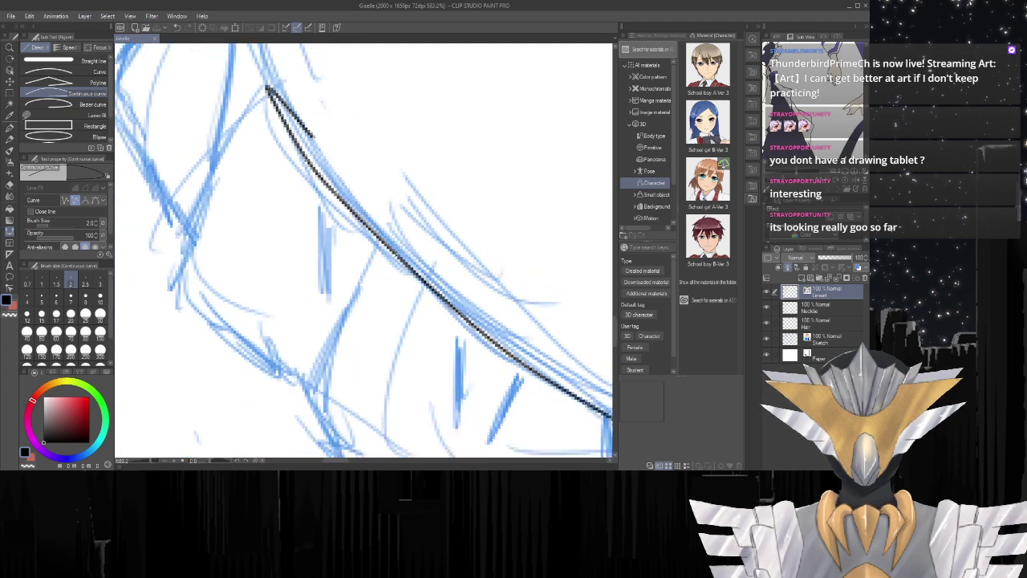
scroll(432, 301, up, 9)
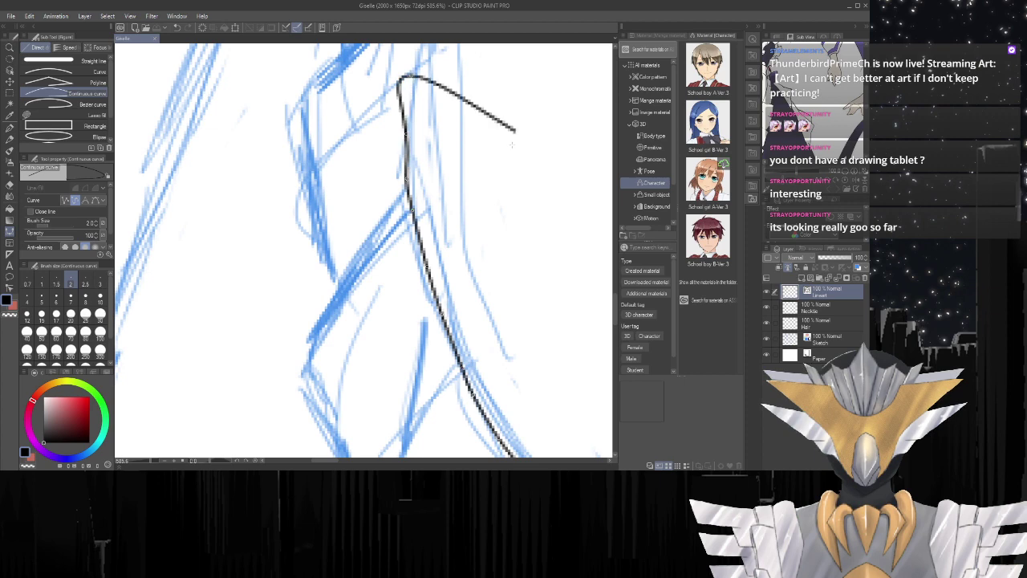
Continue the curve up the nearly vertical side of the apron, past the sketched side ruffle folds.
scroll(410, 76, down, 5)
scroll(495, 127, up, 4)
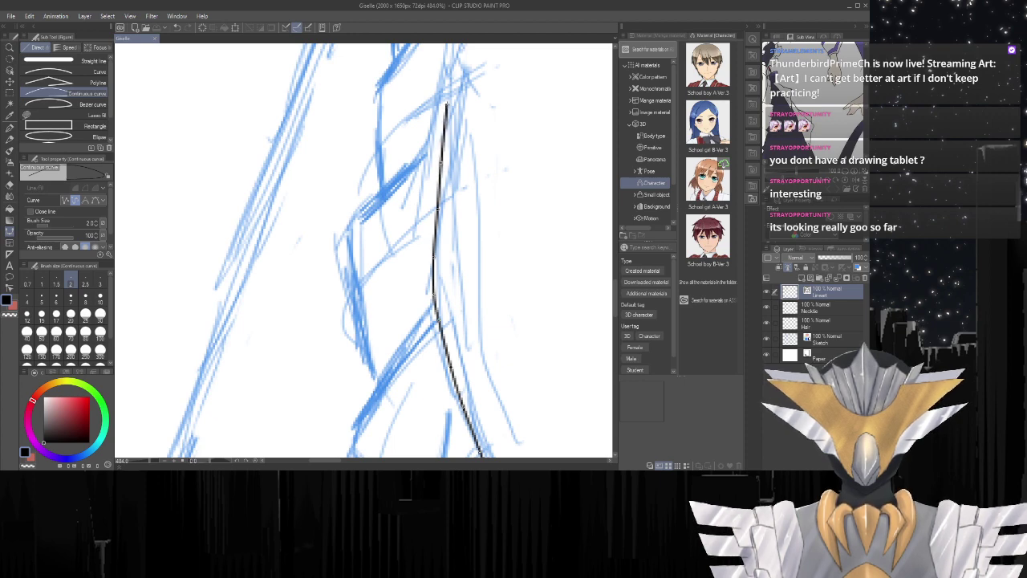
scroll(447, 88, down, 8)
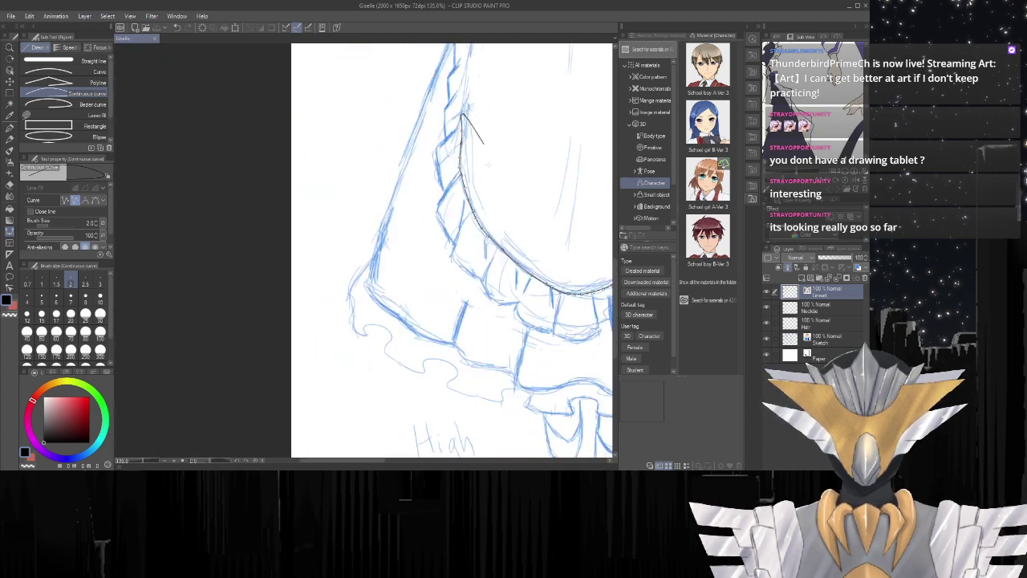
scroll(471, 152, up, 8)
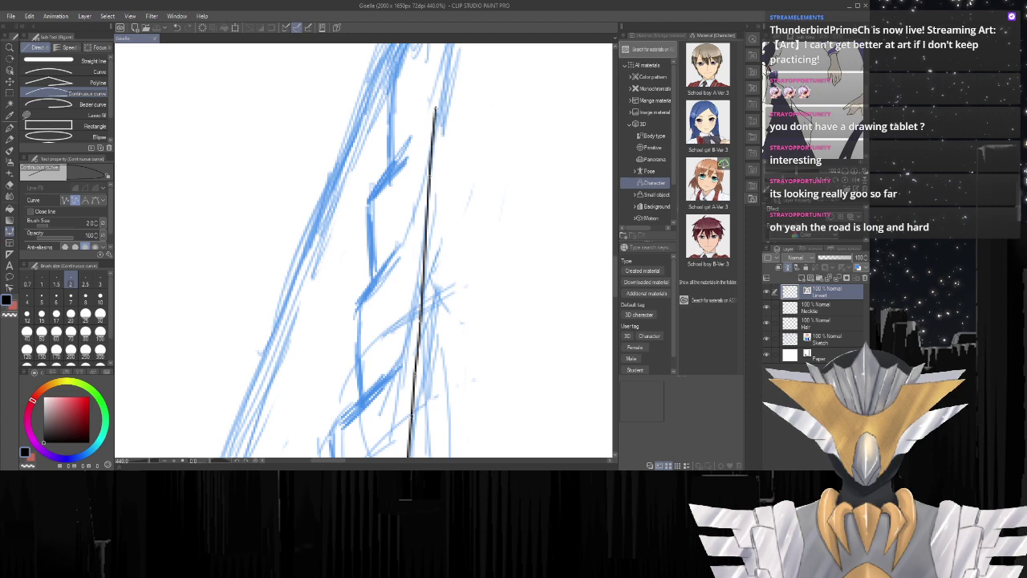
scroll(434, 103, down, 7)
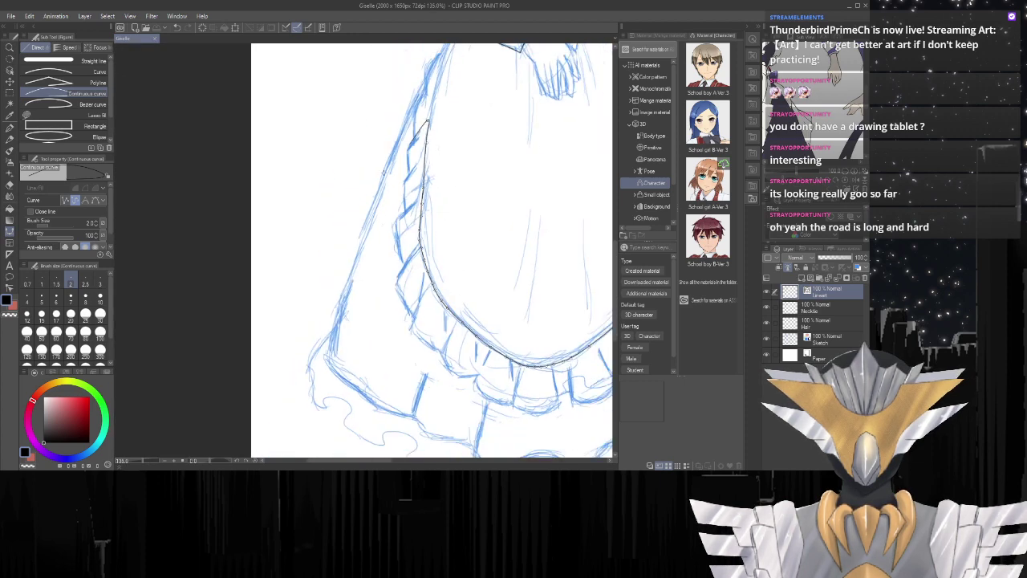
Trace the apron's upper side inward to the sleeve beside the cuff and finish the apron outline curve there.
scroll(417, 116, up, 5)
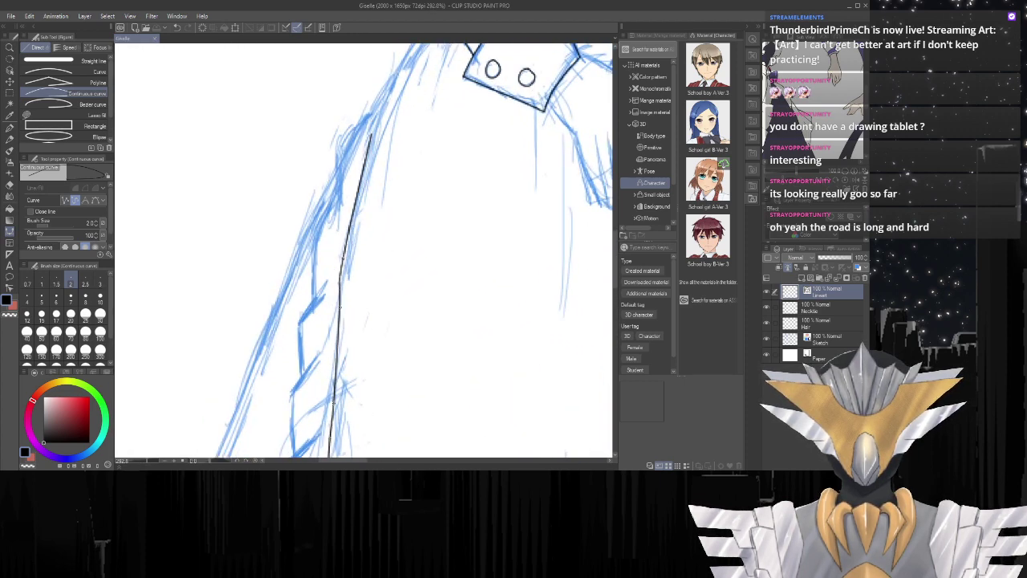
scroll(345, 178, up, 2)
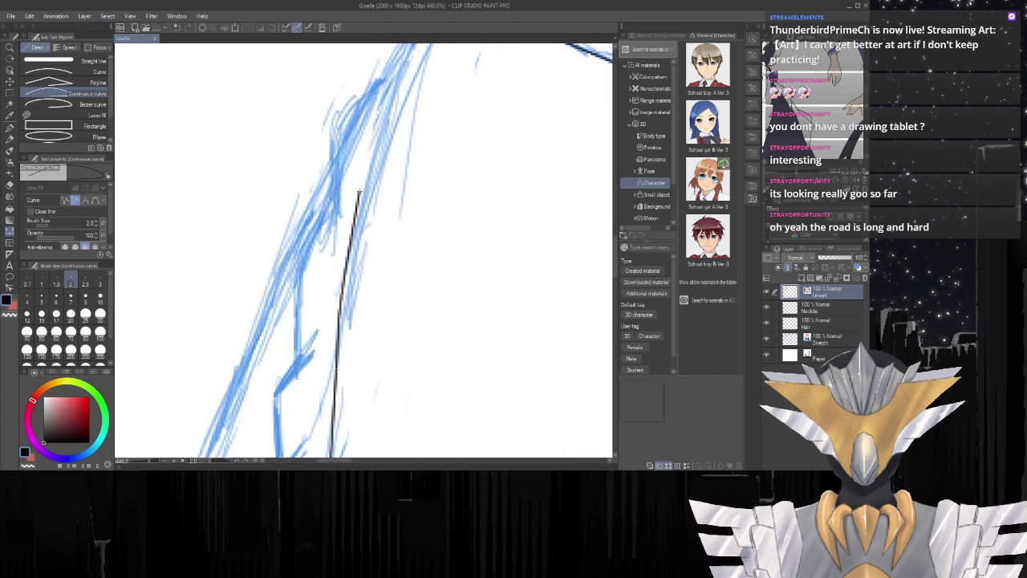
scroll(345, 216, up, 1)
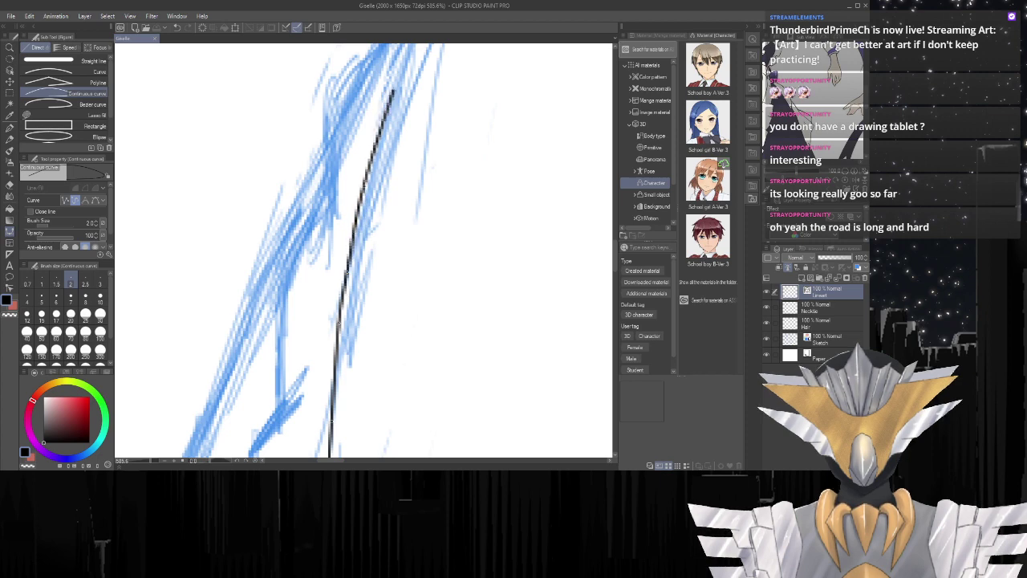
scroll(390, 114, down, 9)
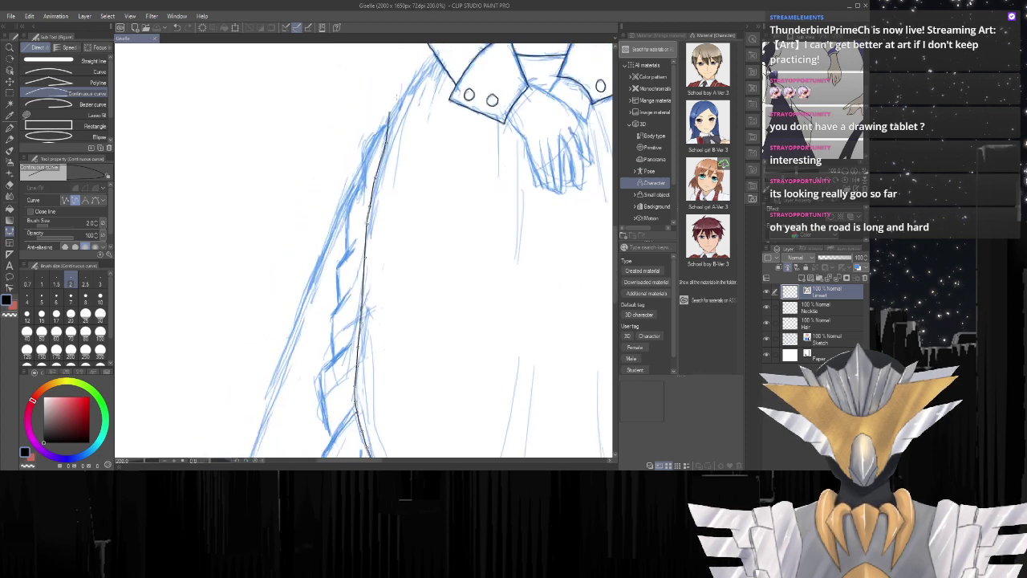
scroll(398, 114, up, 8)
scroll(295, 153, down, 11)
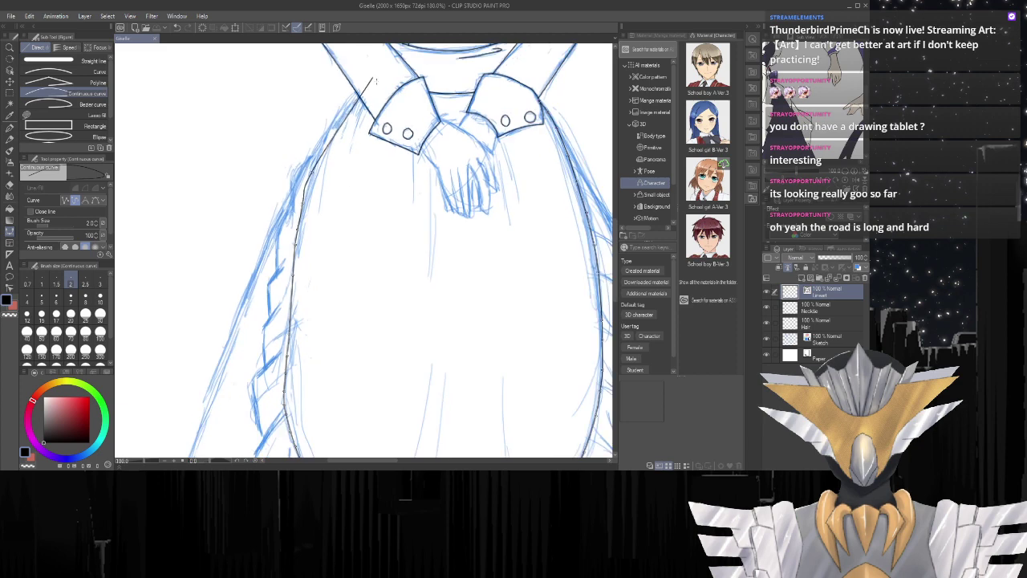
scroll(311, 124, up, 6)
scroll(310, 128, up, 1)
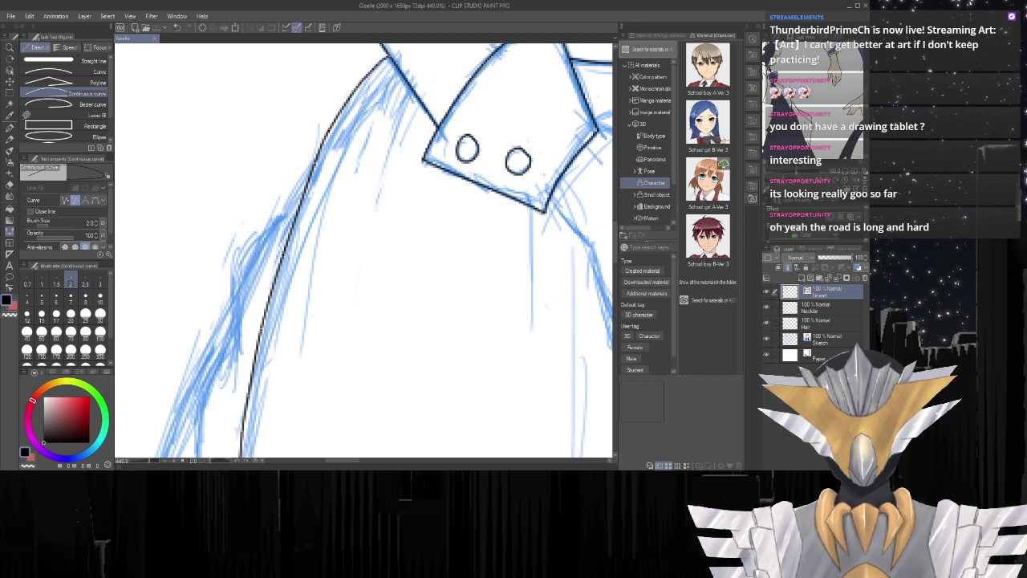
scroll(526, 187, down, 10)
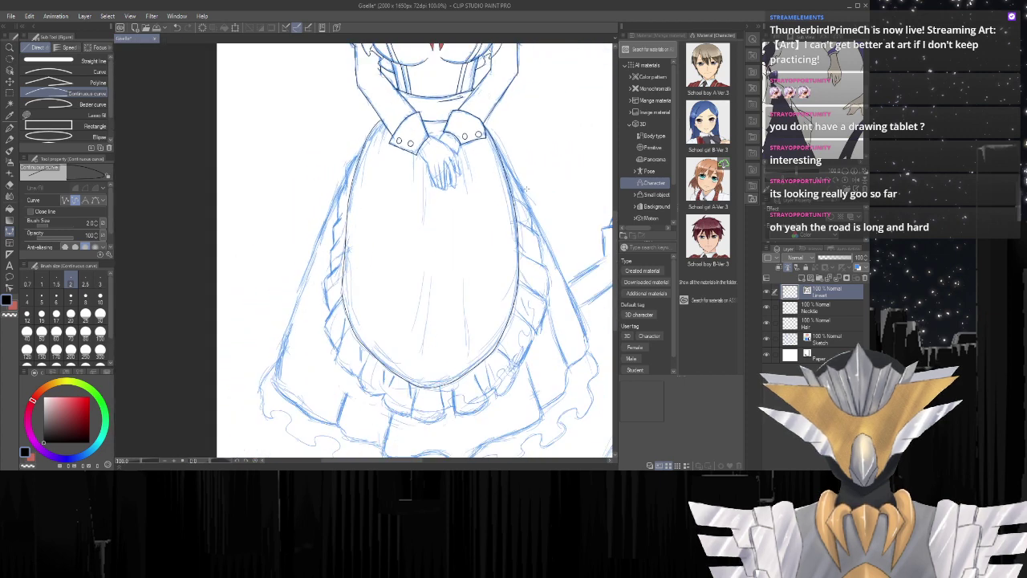
Start a new curve for the skirt's outer edge at the apron line below the other cuff, following the sketch outward and down.
scroll(526, 189, up, 2)
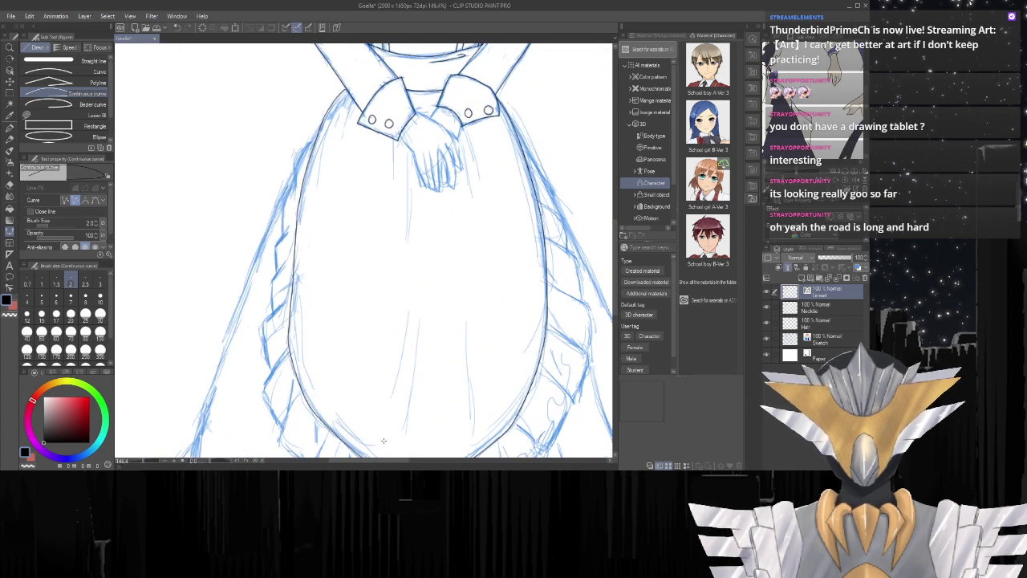
drag(374, 461, 402, 461)
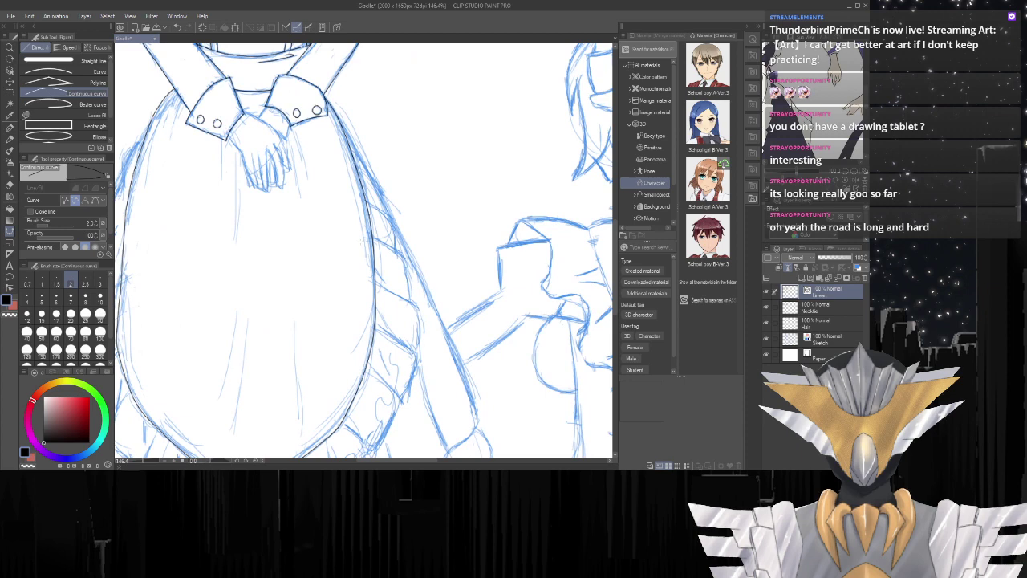
scroll(365, 179, up, 3)
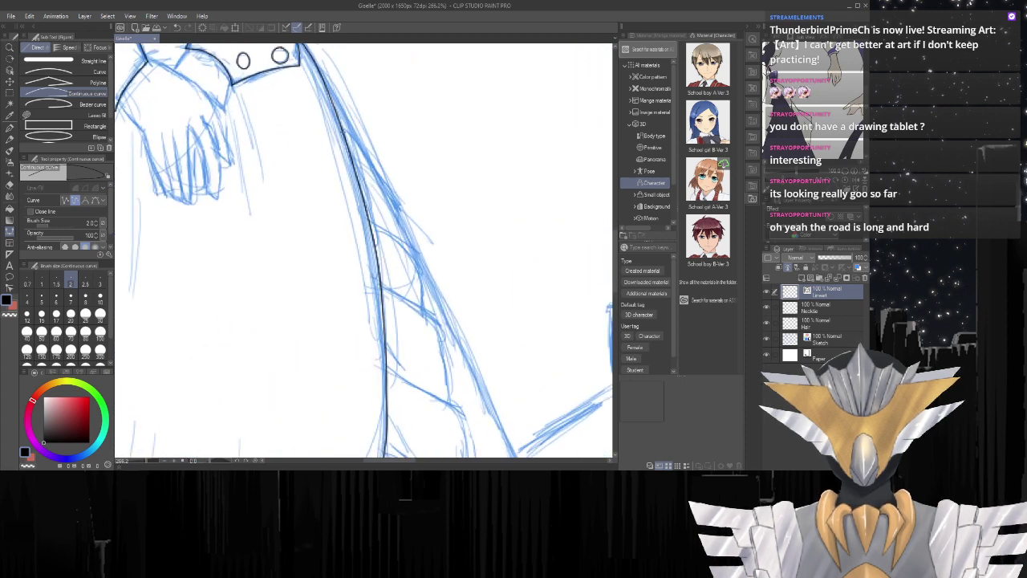
scroll(320, 70, up, 2)
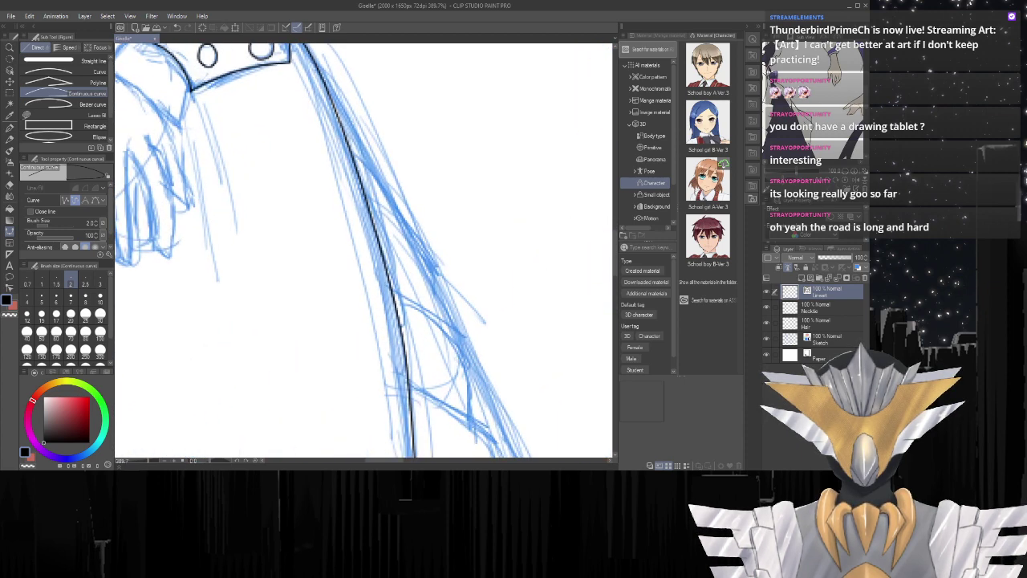
click(318, 67)
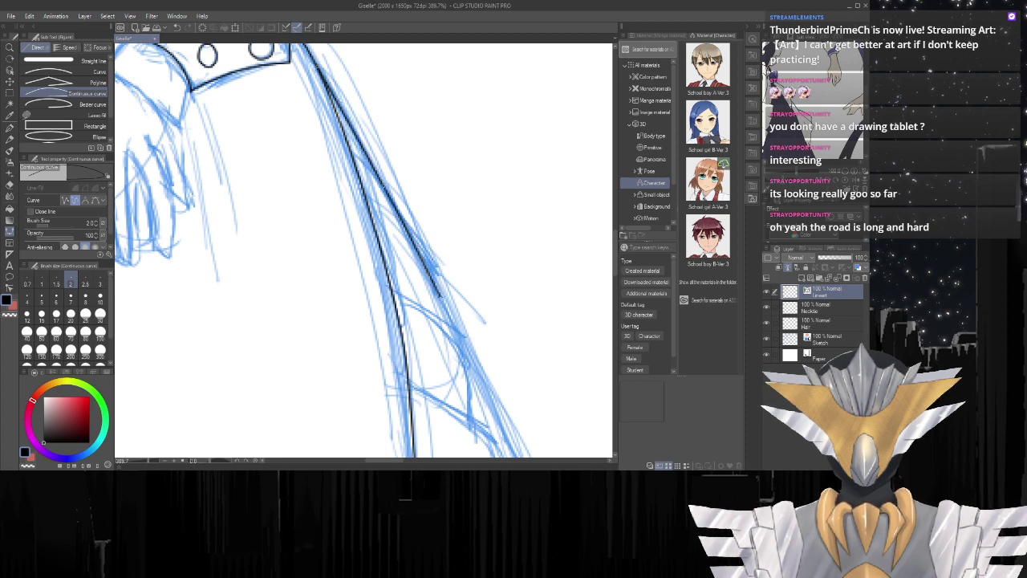
scroll(447, 311, down, 8)
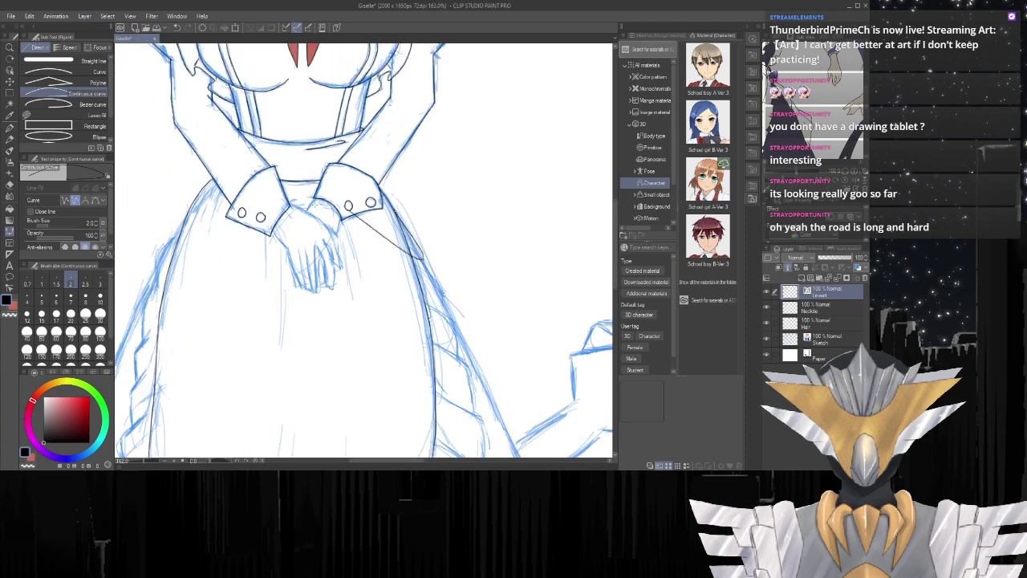
scroll(366, 304, up, 1)
scroll(354, 261, up, 6)
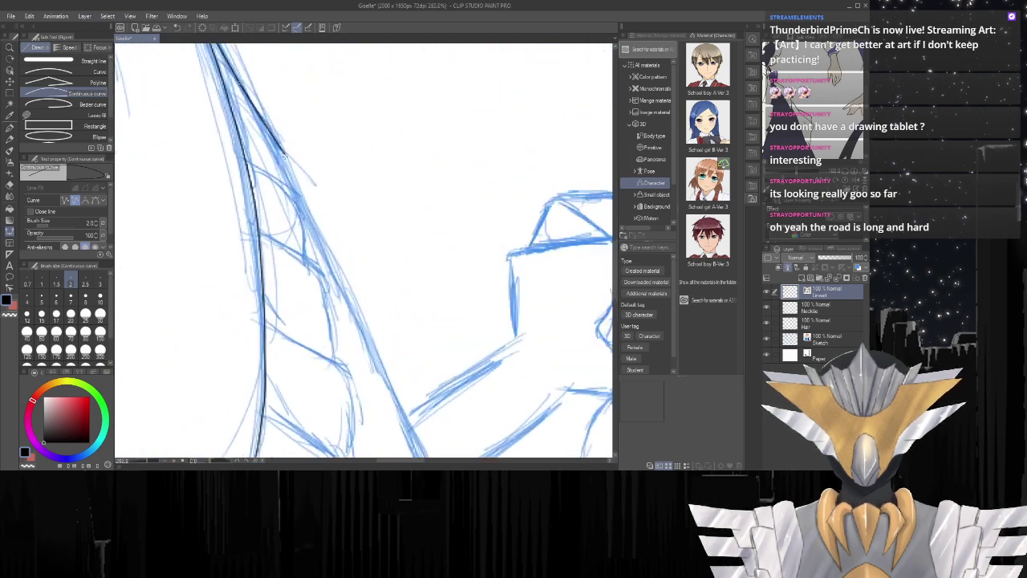
Continue the skirt's outer edge curve diagonally down along the sketch, past the apron's side ruffle folds.
scroll(285, 157, up, 2)
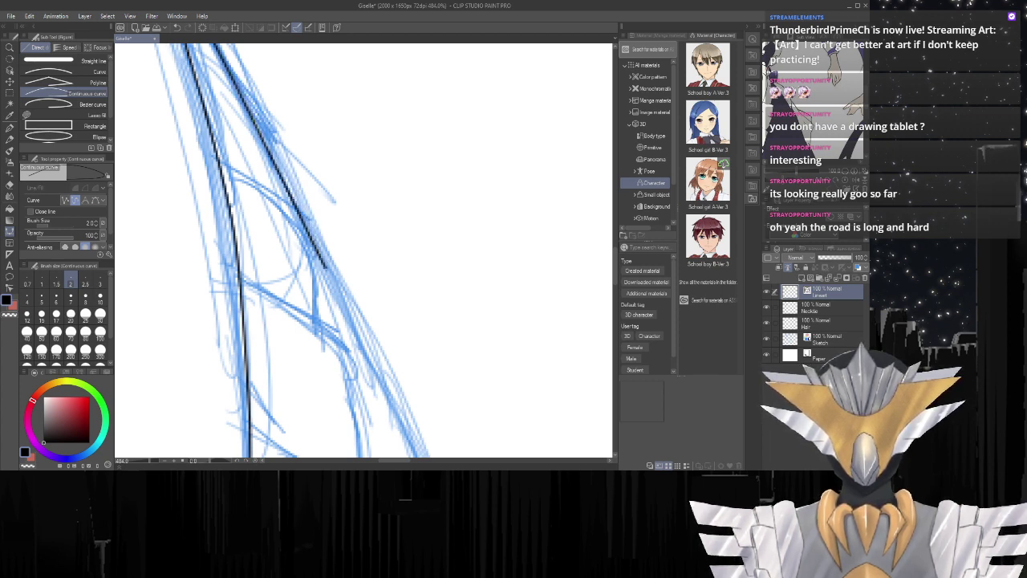
scroll(363, 250, down, 4)
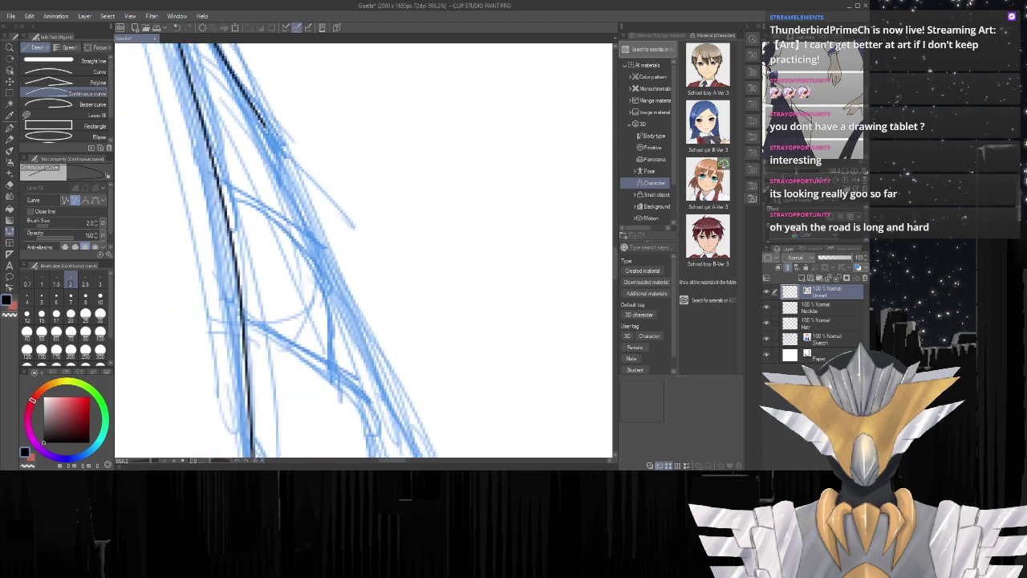
scroll(257, 200, up, 3)
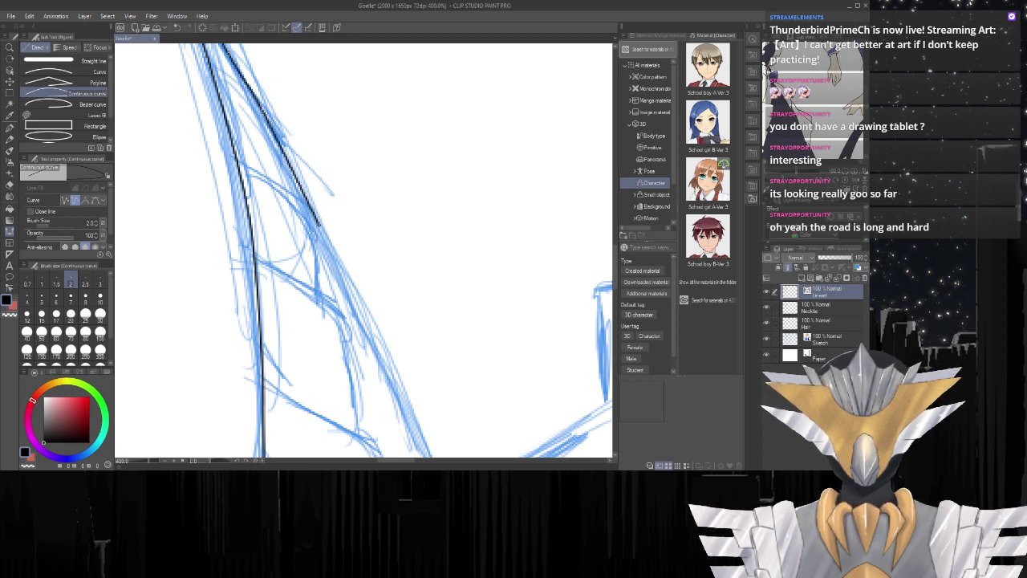
click(319, 225)
click(374, 336)
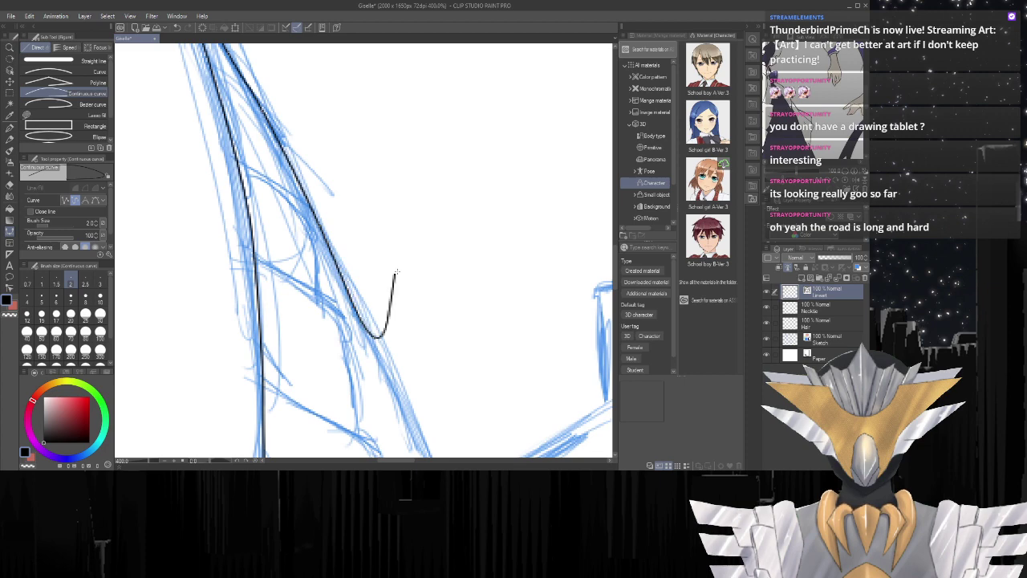
scroll(440, 241, down, 3)
scroll(446, 435, up, 4)
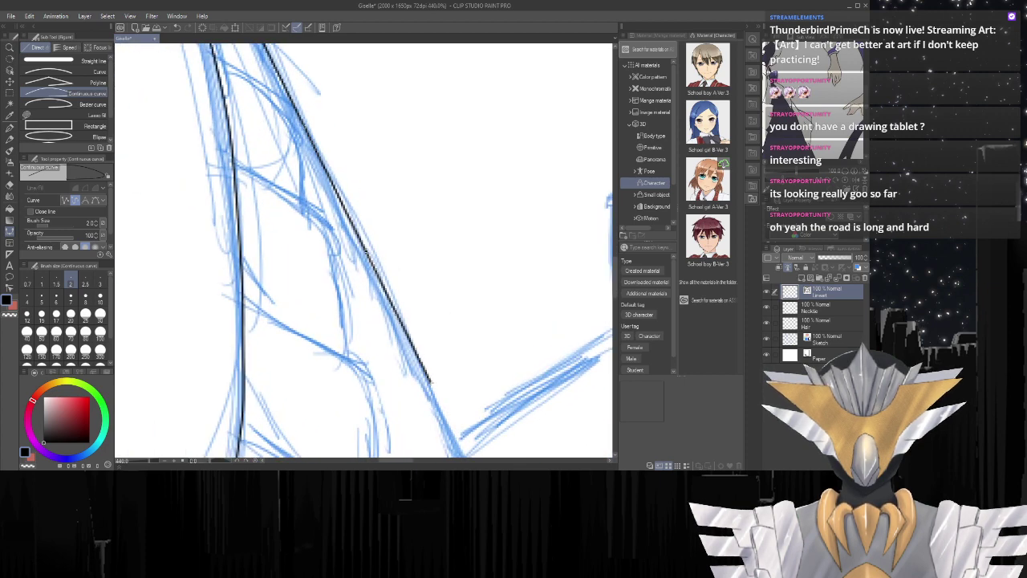
Extend the curve down the skirt's side, past the sketched arm of the neighbouring figure, to the skirt's lower outer corner.
scroll(417, 355, down, 5)
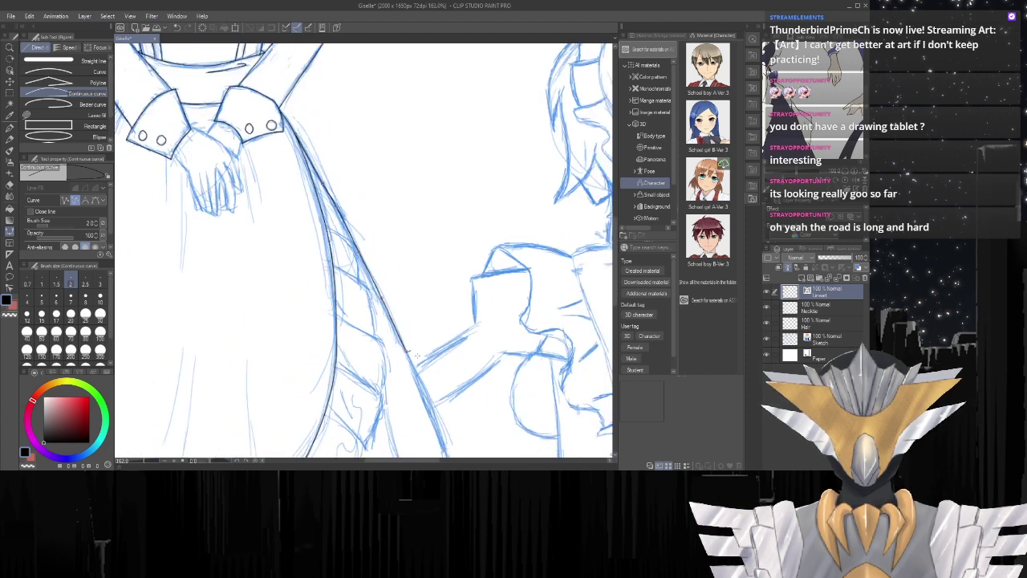
scroll(466, 374, up, 1)
scroll(481, 369, down, 3)
scroll(454, 357, up, 5)
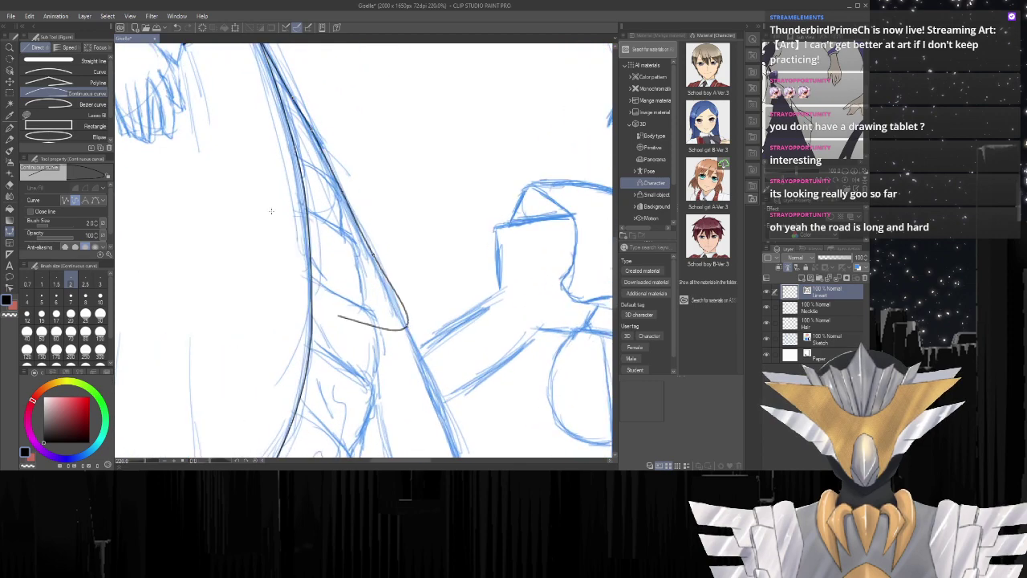
scroll(272, 211, down, 2)
scroll(402, 372, up, 5)
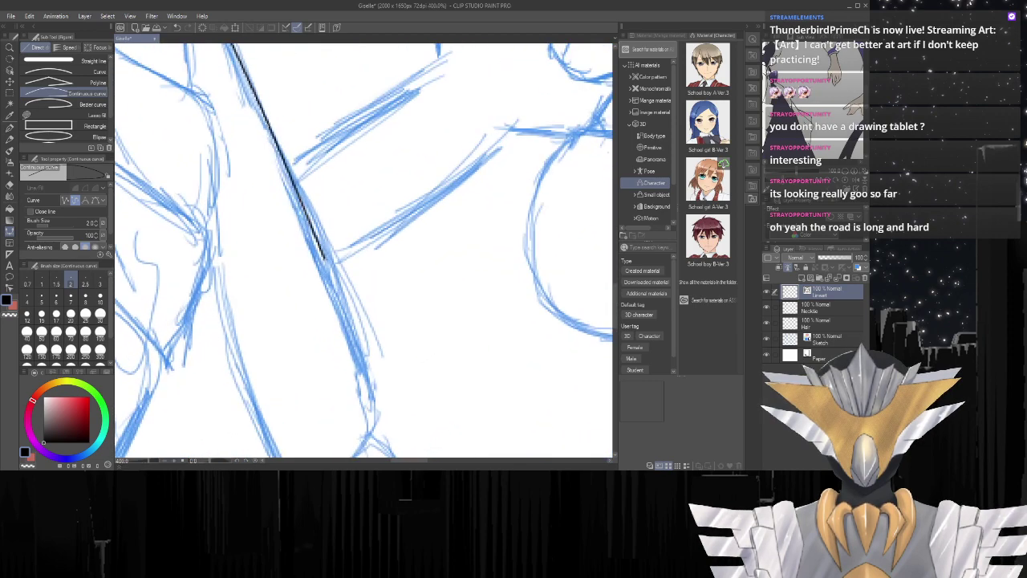
key(ctrl+z)
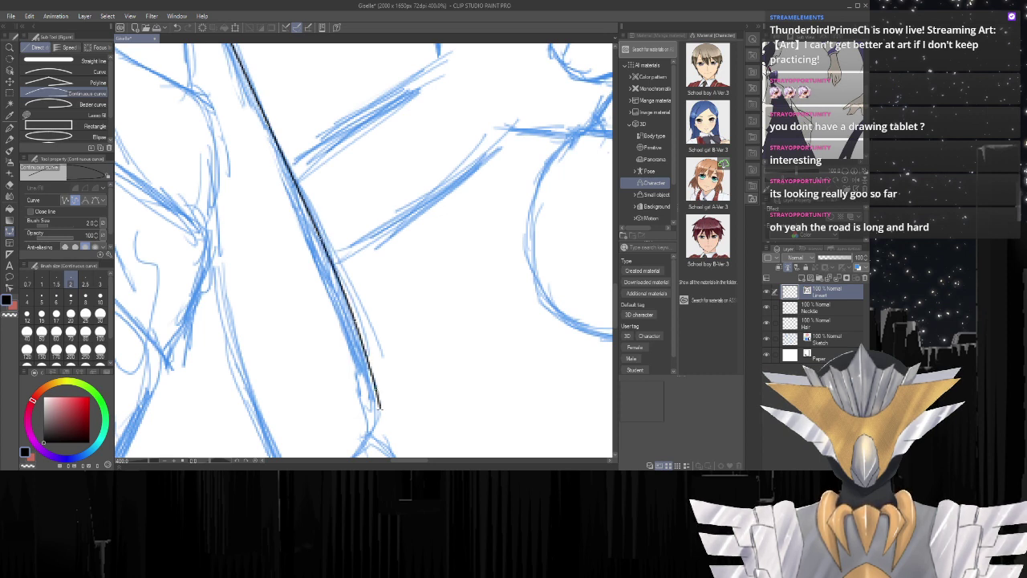
click(373, 435)
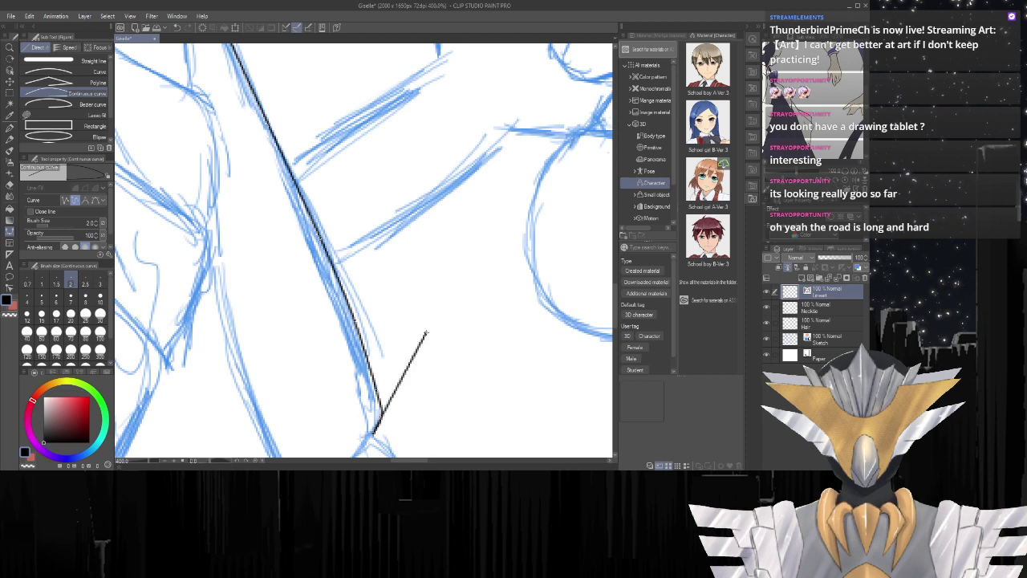
Turn the curve around the skirt's lower outer corner and trace the hem inward to the first sketched fold line.
scroll(426, 330, down, 11)
scroll(410, 401, up, 3)
scroll(399, 399, up, 5)
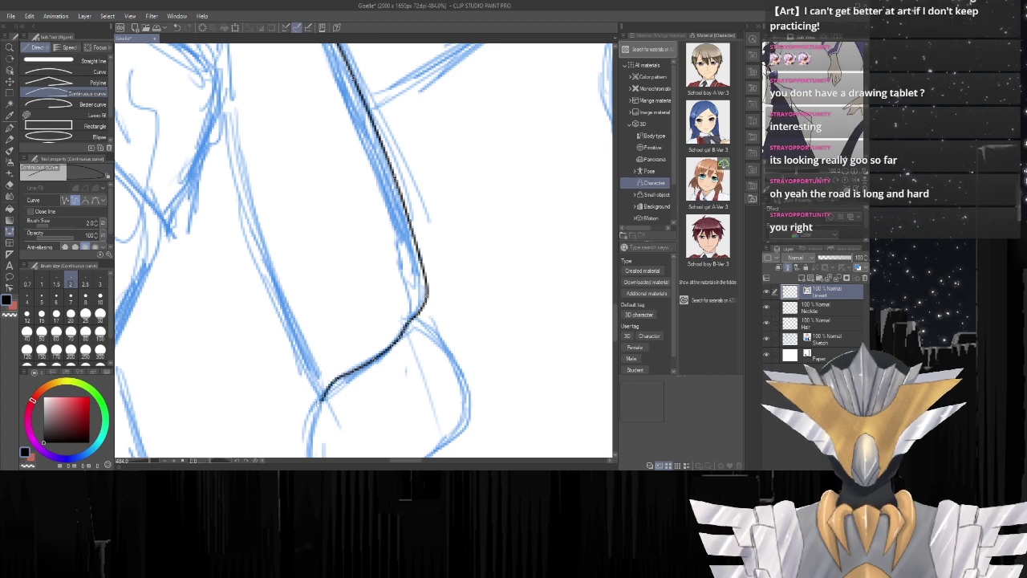
click(322, 399)
Bend the hem curve smoothly downward at the first fold line, following the nearly vertical side of the sketched fold.
scroll(490, 377, down, 3)
scroll(433, 430, up, 2)
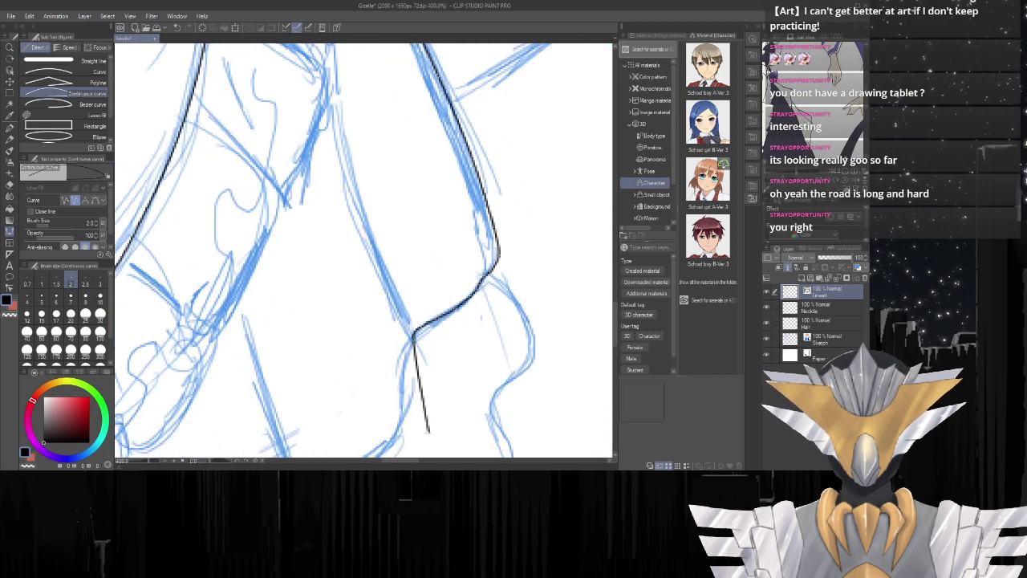
scroll(427, 432, up, 2)
scroll(504, 325, down, 3)
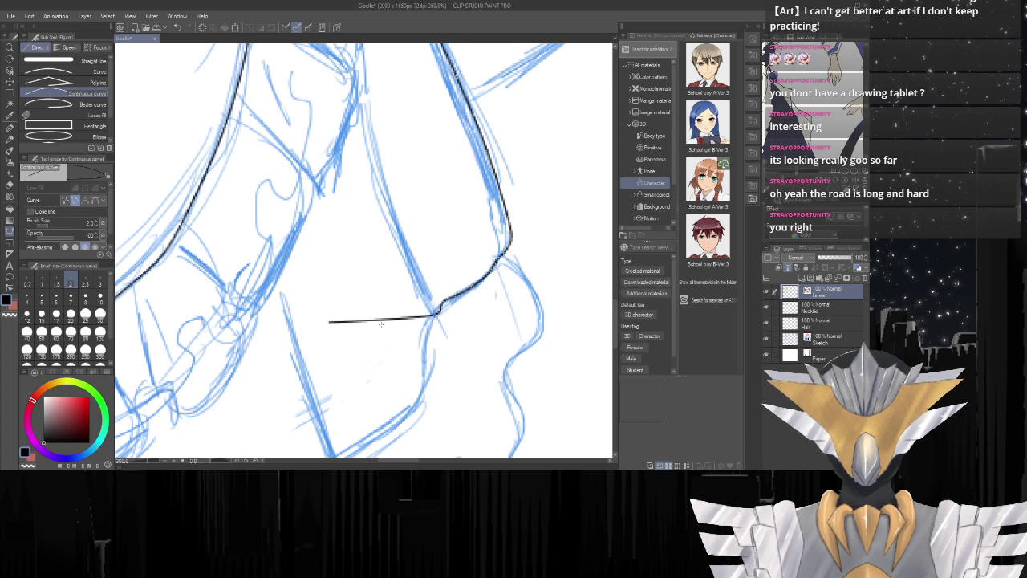
scroll(381, 322, up, 5)
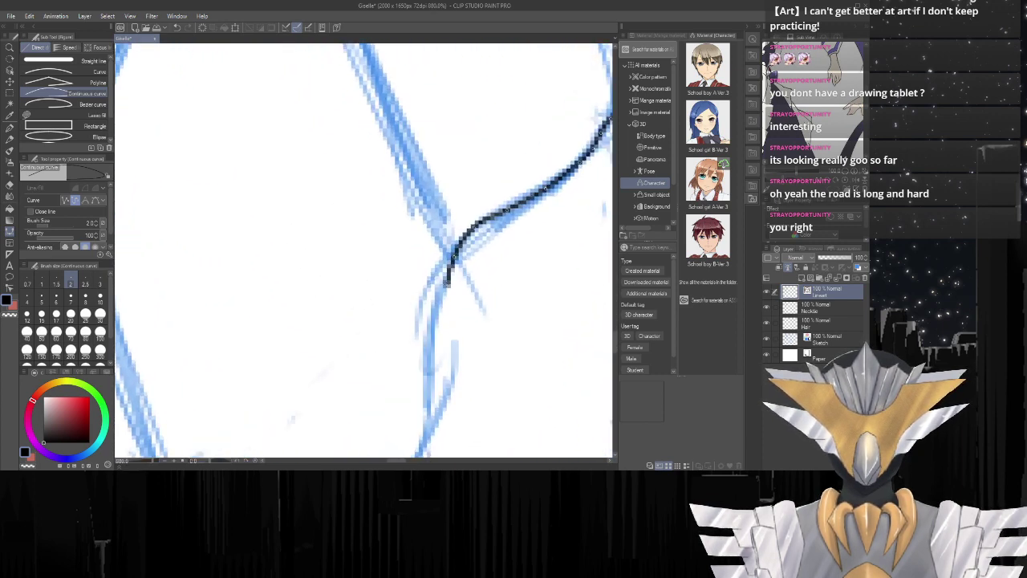
scroll(523, 268, down, 1)
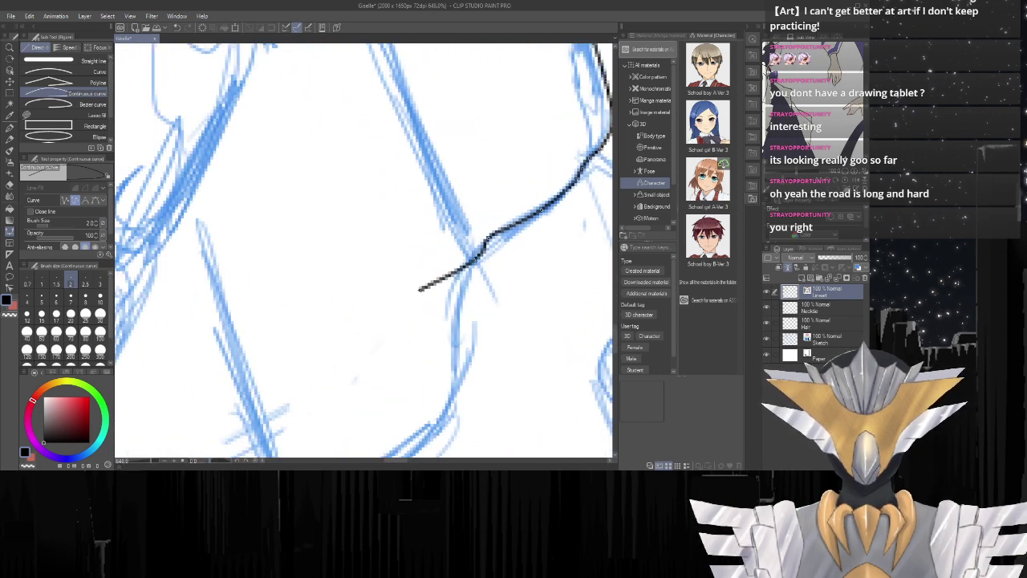
scroll(474, 257, up, 1)
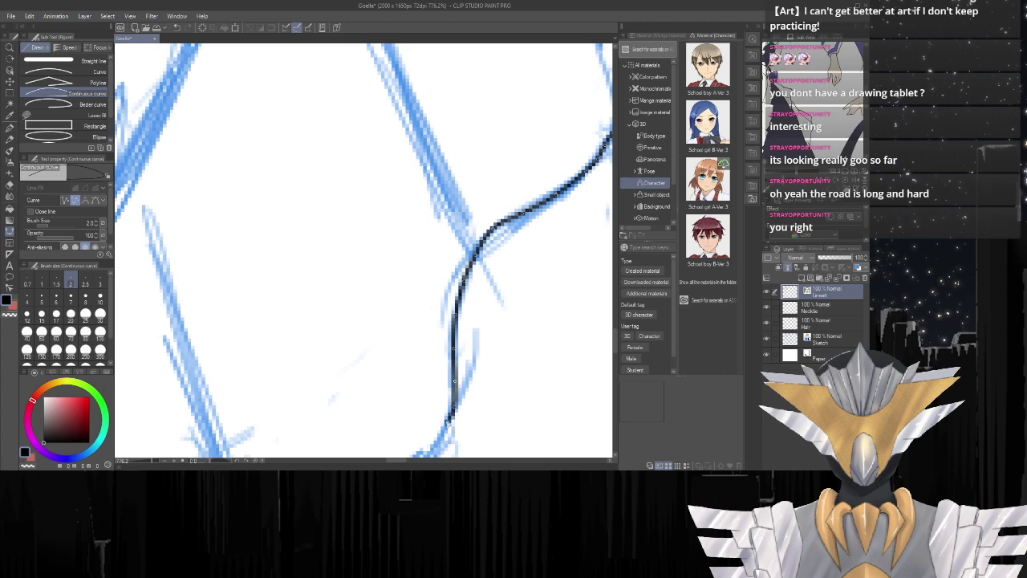
Trace the slanted stretch of hem inward to the next sketched fold line and finish the curve at that corner.
scroll(346, 349, down, 4)
scroll(378, 413, up, 3)
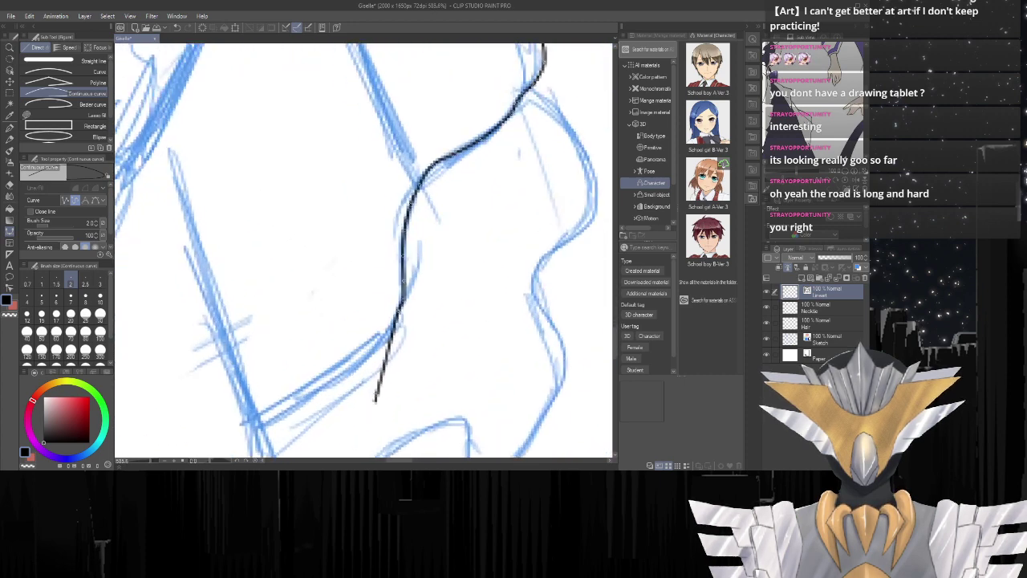
scroll(375, 402, up, 1)
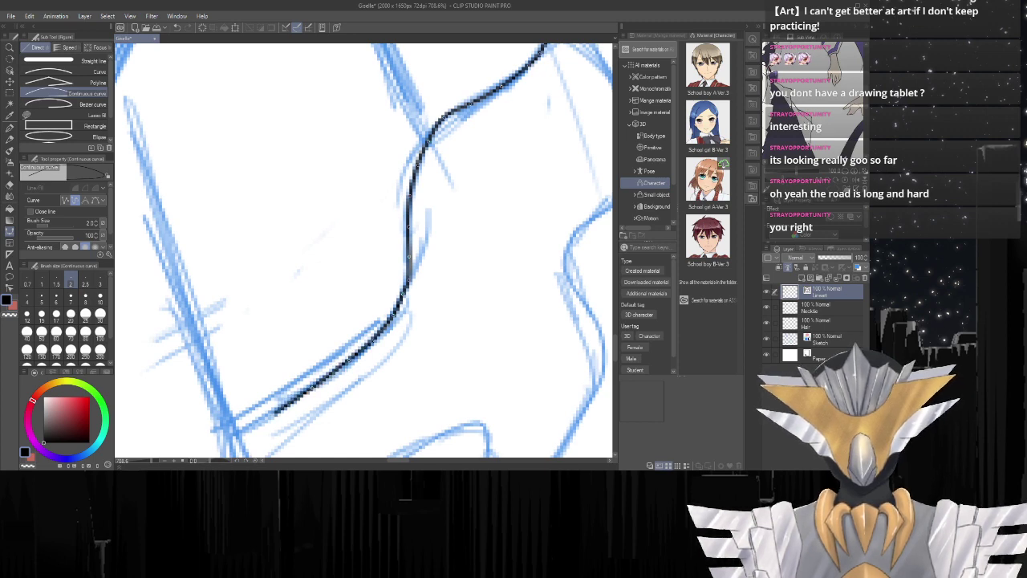
scroll(305, 394, down, 3)
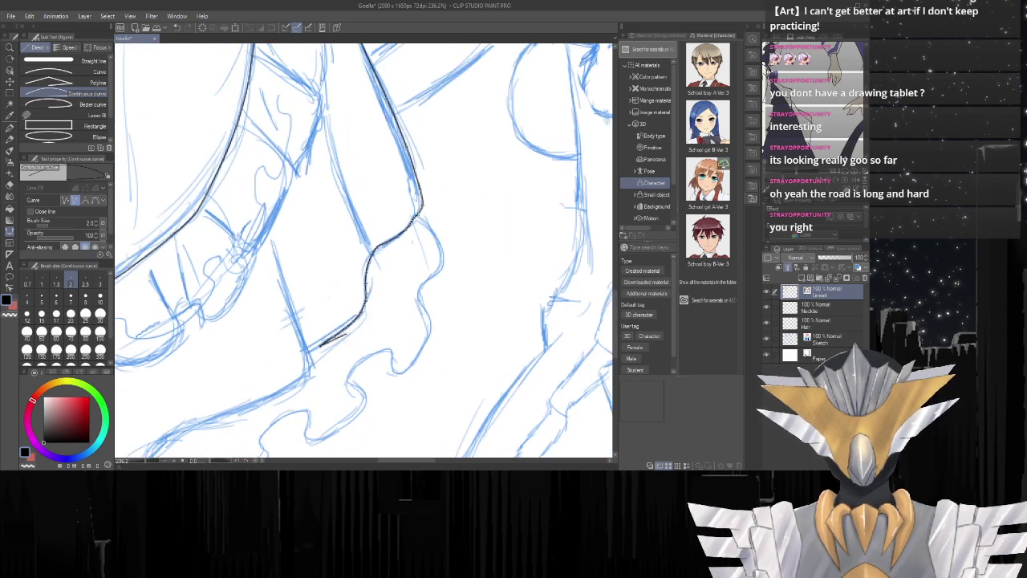
scroll(318, 351, up, 3)
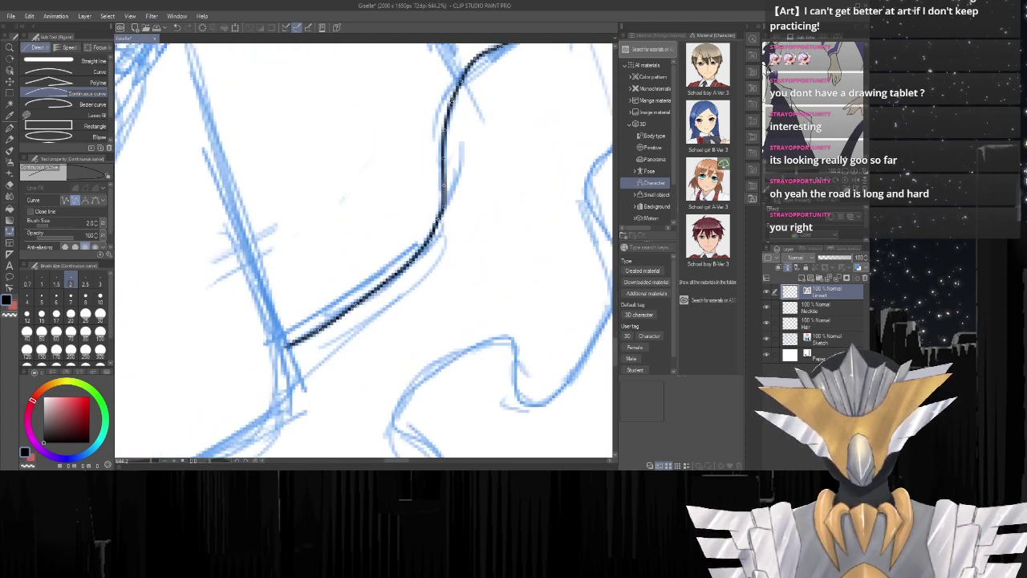
scroll(497, 285, down, 3)
scroll(358, 320, up, 2)
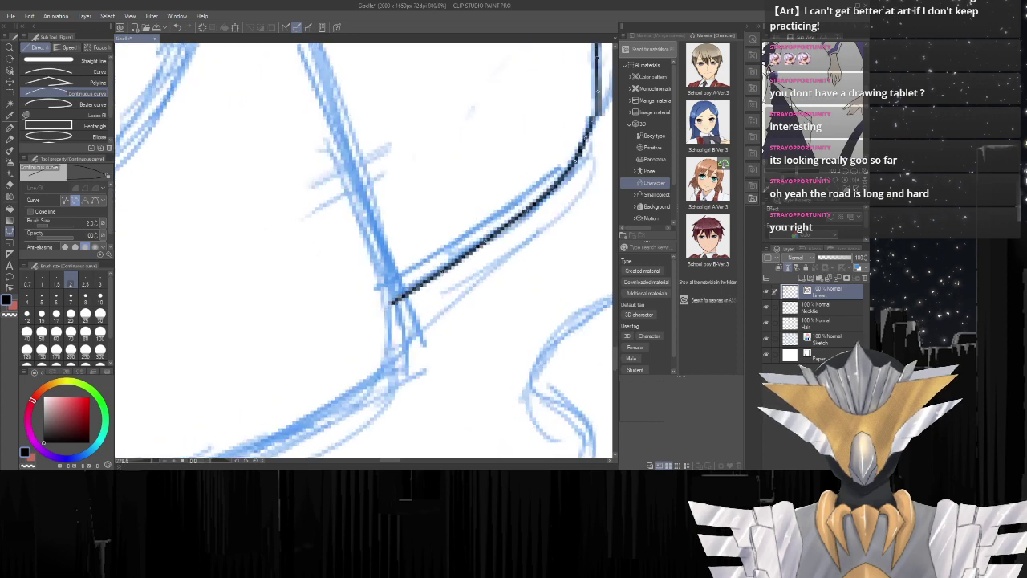
scroll(426, 284, down, 4)
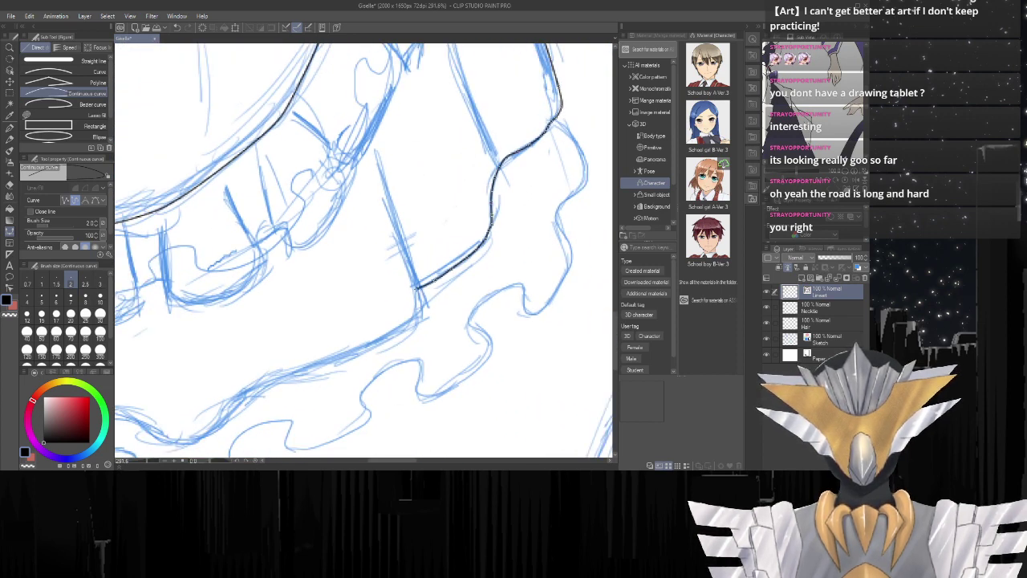
scroll(417, 285, up, 4)
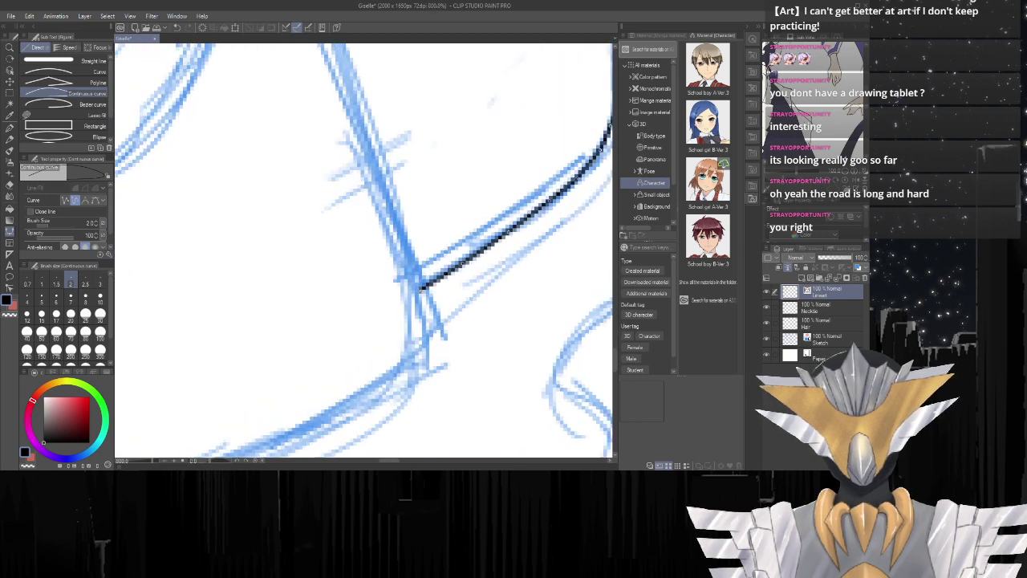
scroll(425, 285, down, 1)
scroll(425, 285, down, 3)
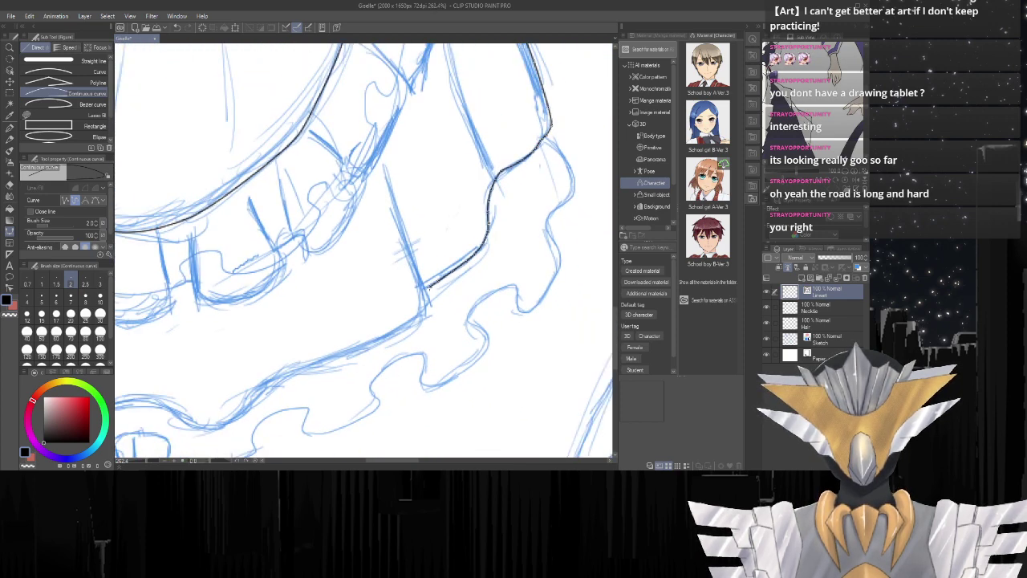
scroll(425, 285, up, 3)
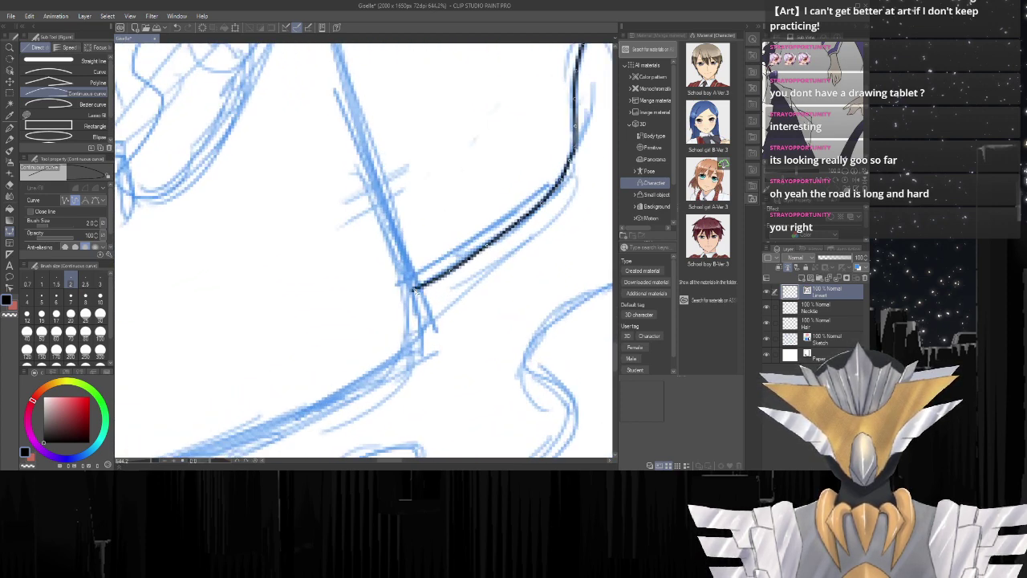
double_click(415, 289)
Start a new curve at that corner, following the short fold edge down and around onto the next hem section.
click(415, 289)
click(419, 308)
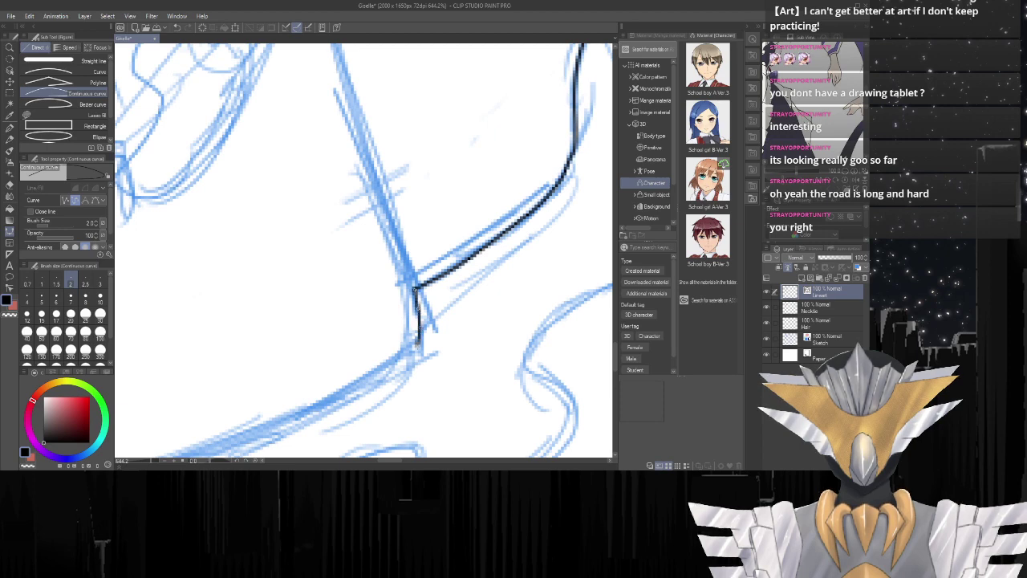
click(414, 350)
click(402, 364)
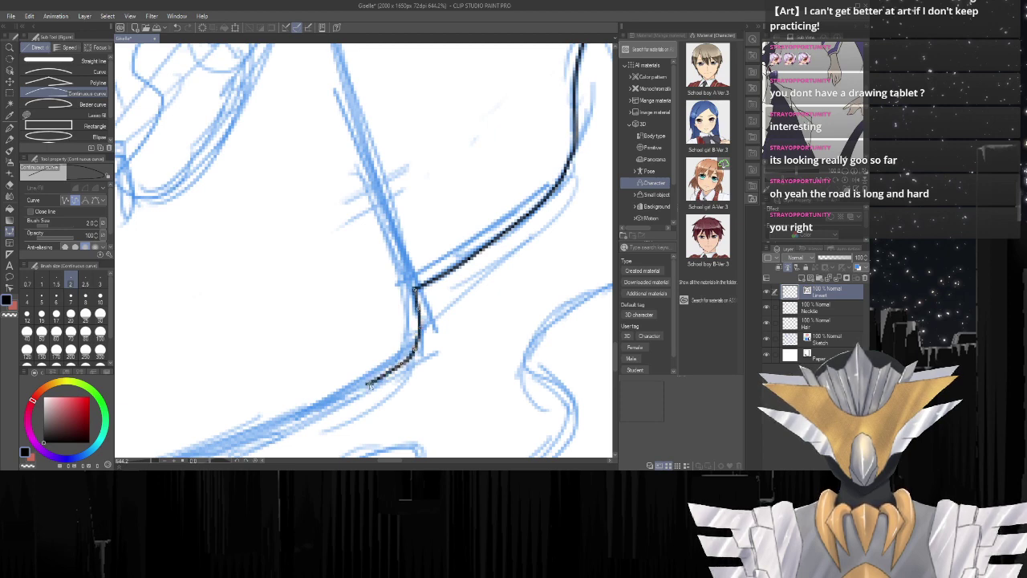
Continue the new curve inward and gently down along the sketched hem above the lower frill.
scroll(459, 337, down, 4)
scroll(336, 407, up, 3)
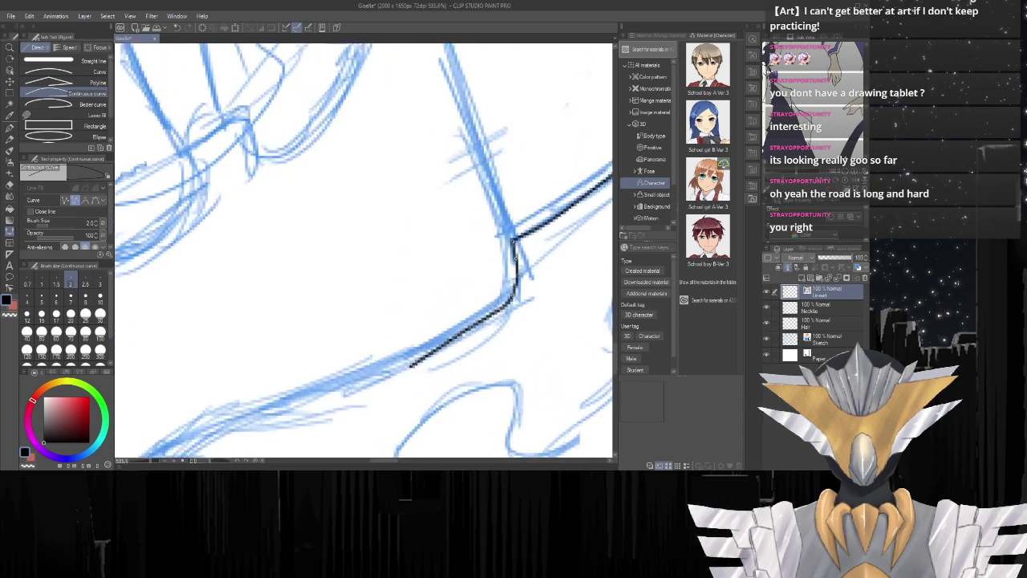
scroll(461, 311, up, 2)
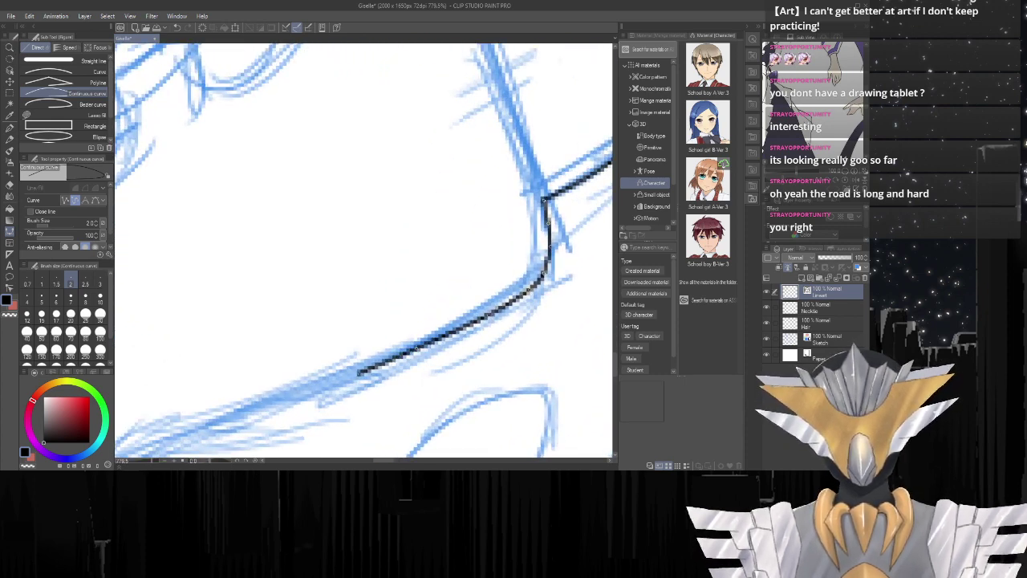
click(275, 405)
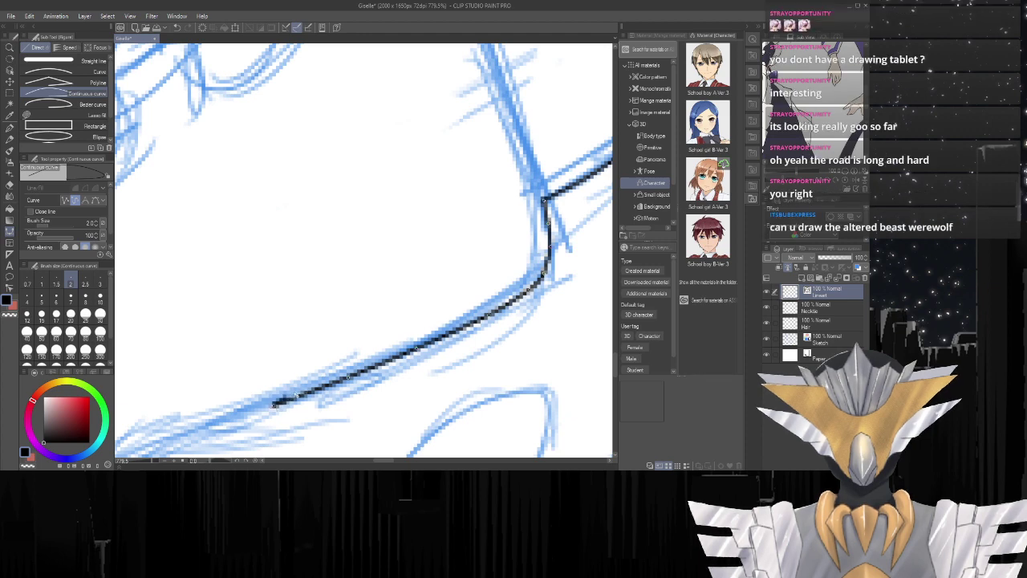
Extend the hem curve toward the skirt's centre, up to where the sketch steepens into its wavy dip.
scroll(489, 325, down, 6)
scroll(441, 349, up, 2)
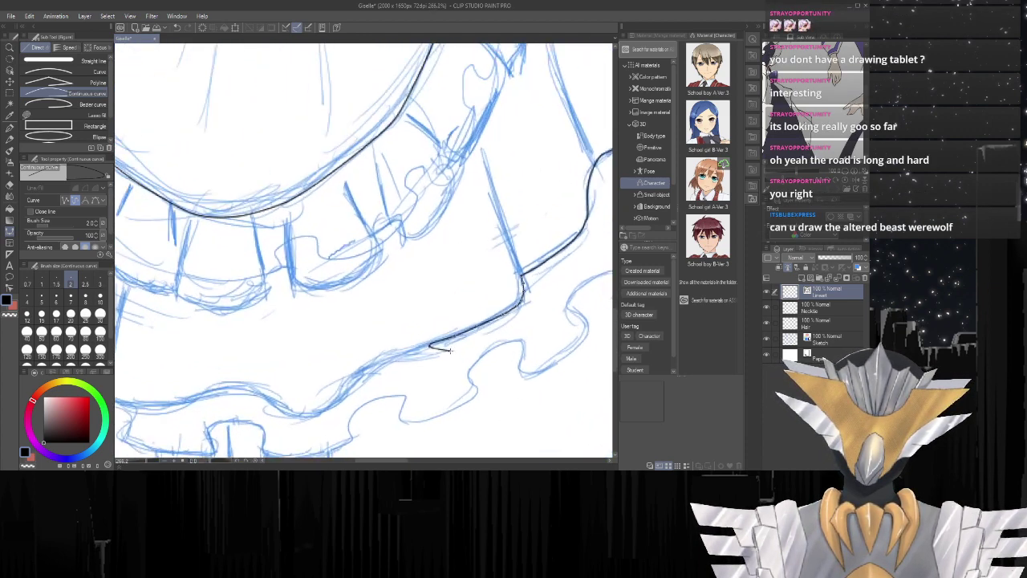
scroll(481, 280, down, 2)
scroll(449, 271, down, 2)
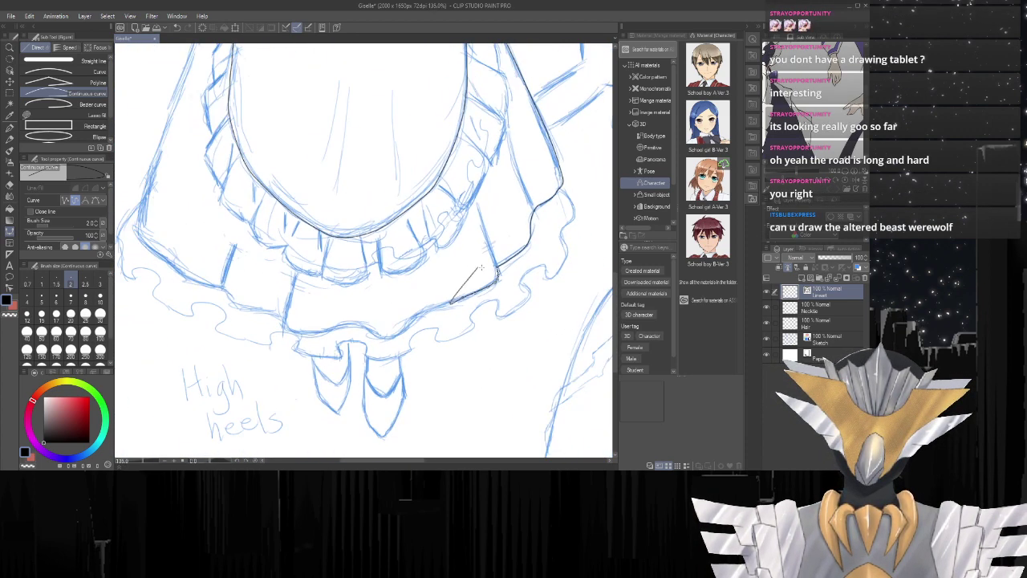
scroll(390, 285, up, 3)
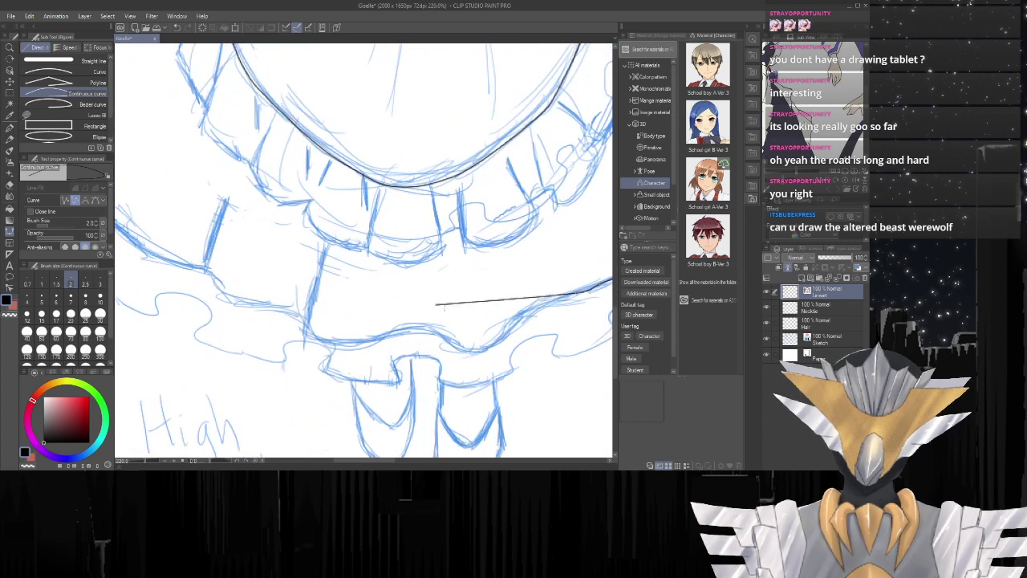
scroll(436, 298, up, 3)
scroll(545, 264, down, 1)
scroll(577, 259, down, 1)
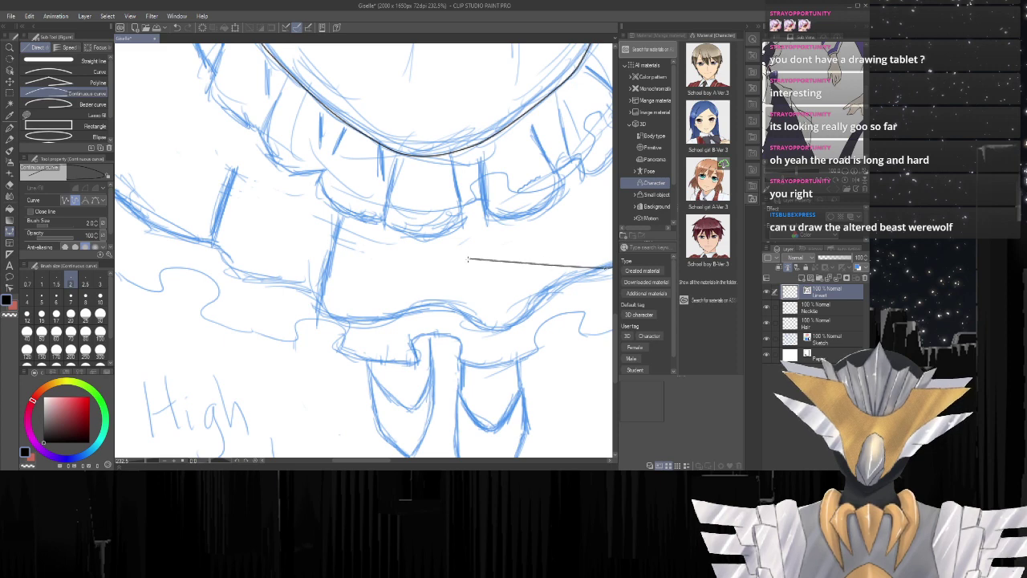
scroll(471, 259, down, 3)
scroll(514, 263, up, 2)
scroll(514, 263, up, 5)
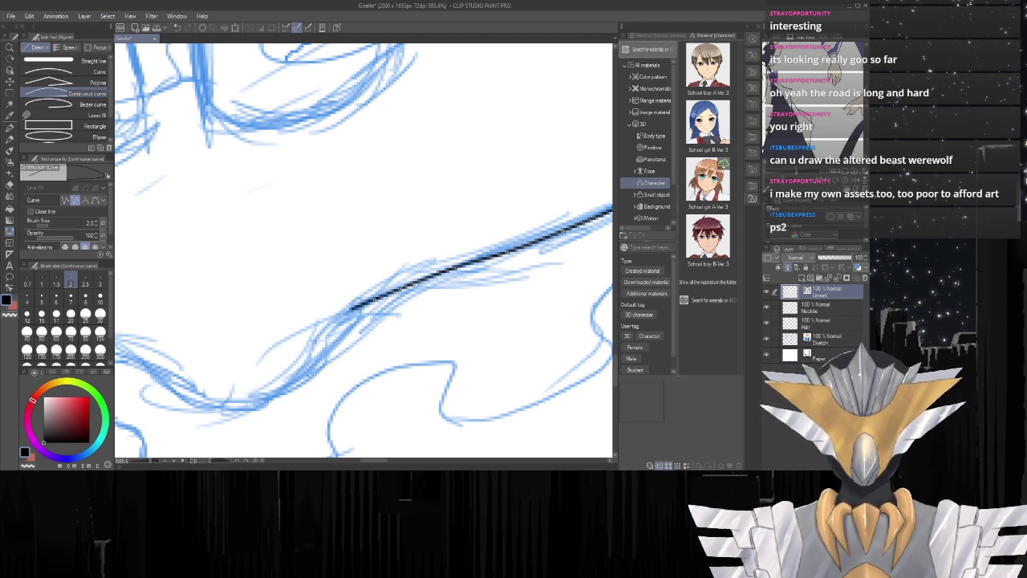
Continue the hem curve down through the wavy dip near the skirt's centre and up over the following crest.
click(348, 312)
click(327, 332)
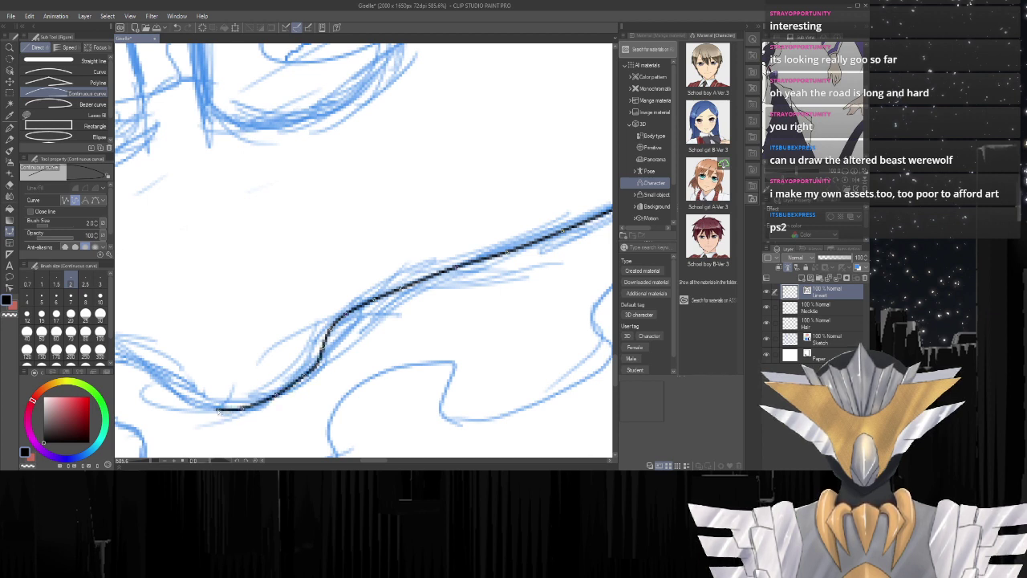
scroll(273, 337, down, 2)
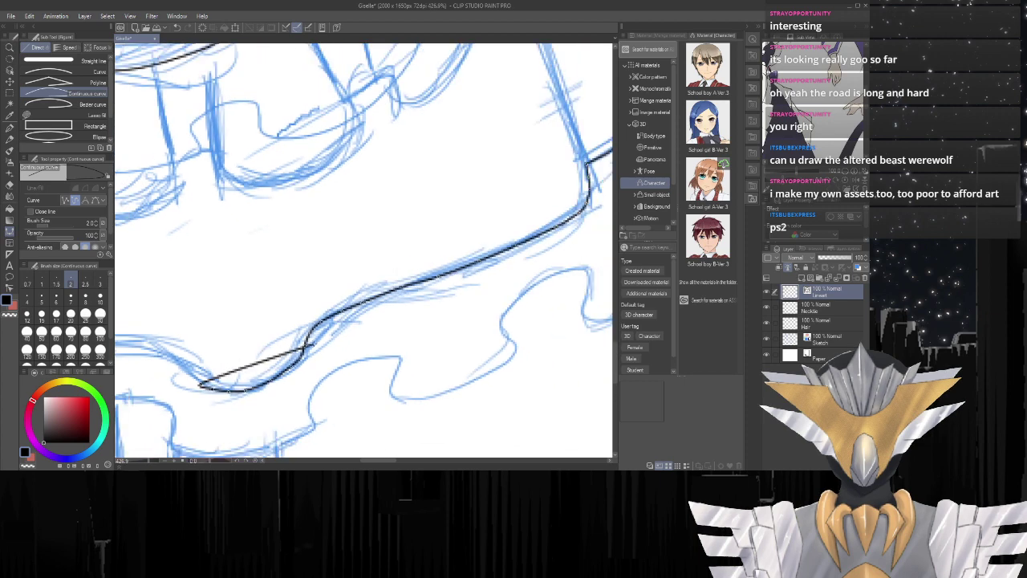
scroll(312, 345, down, 2)
scroll(241, 367, up, 4)
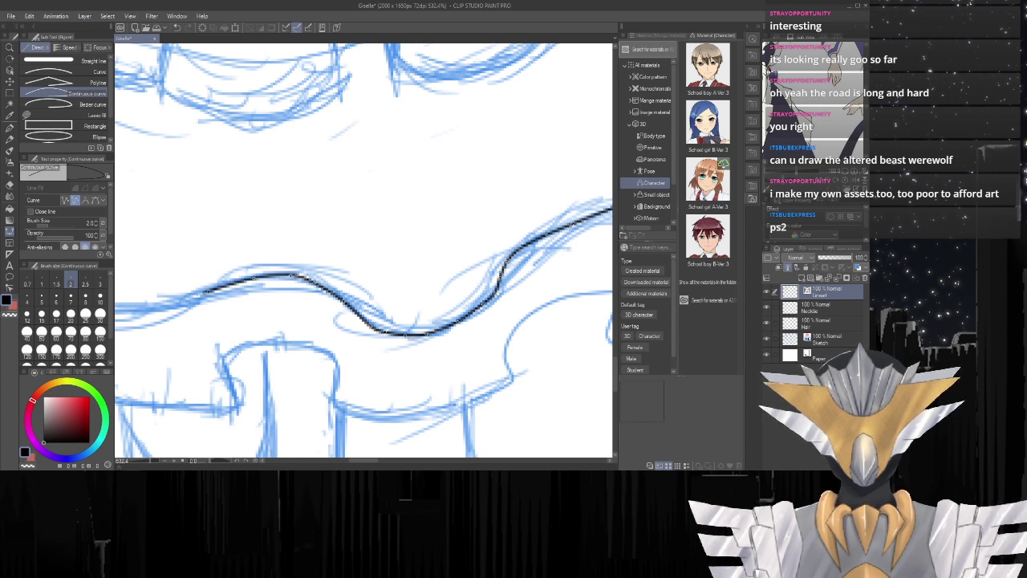
Carry the hem curve past the crest to the next fold corner, turn up along the fold line and finish it.
click(150, 311)
scroll(409, 282, down, 3)
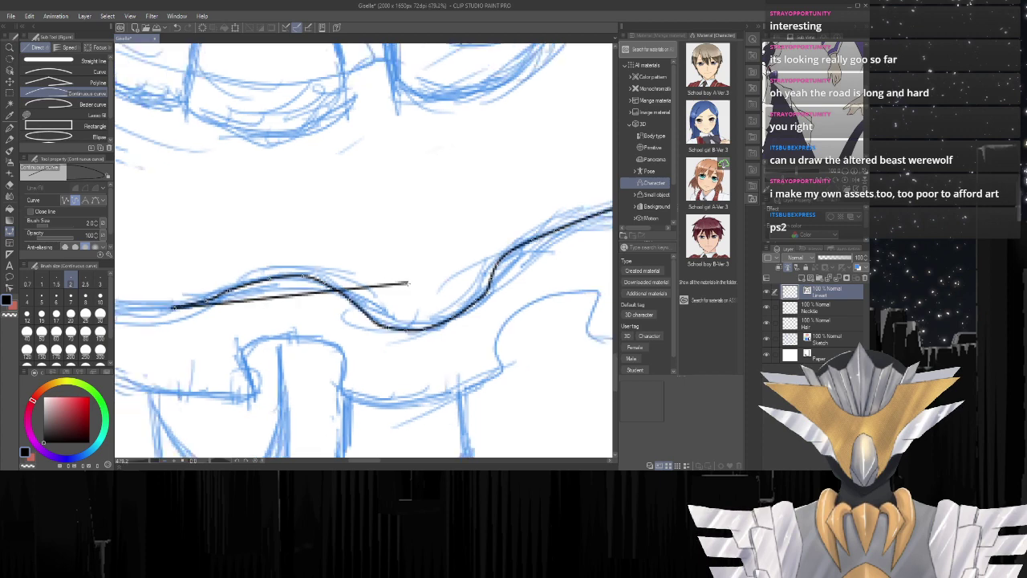
scroll(131, 294, up, 1)
scroll(241, 303, up, 3)
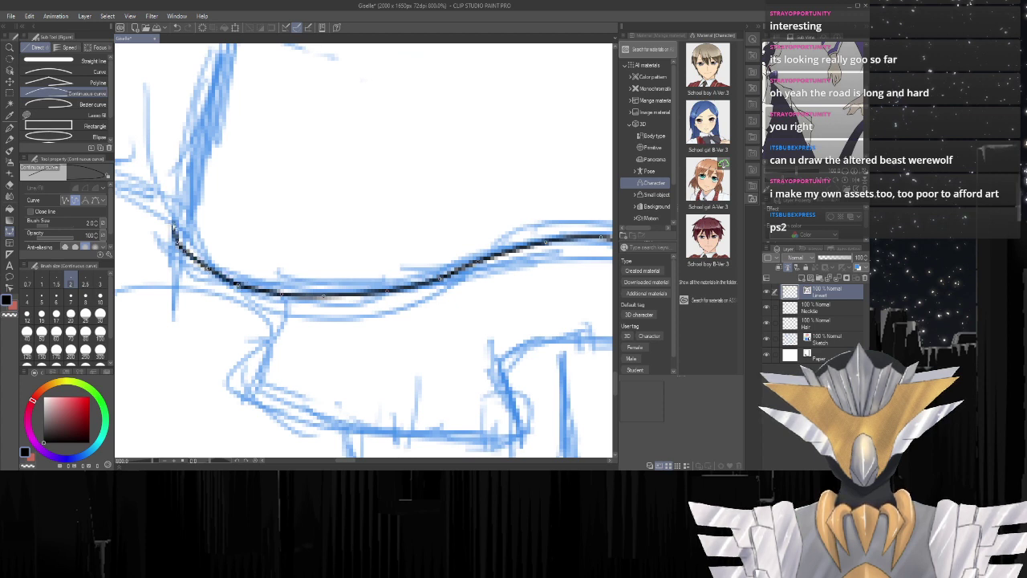
scroll(174, 227, down, 1)
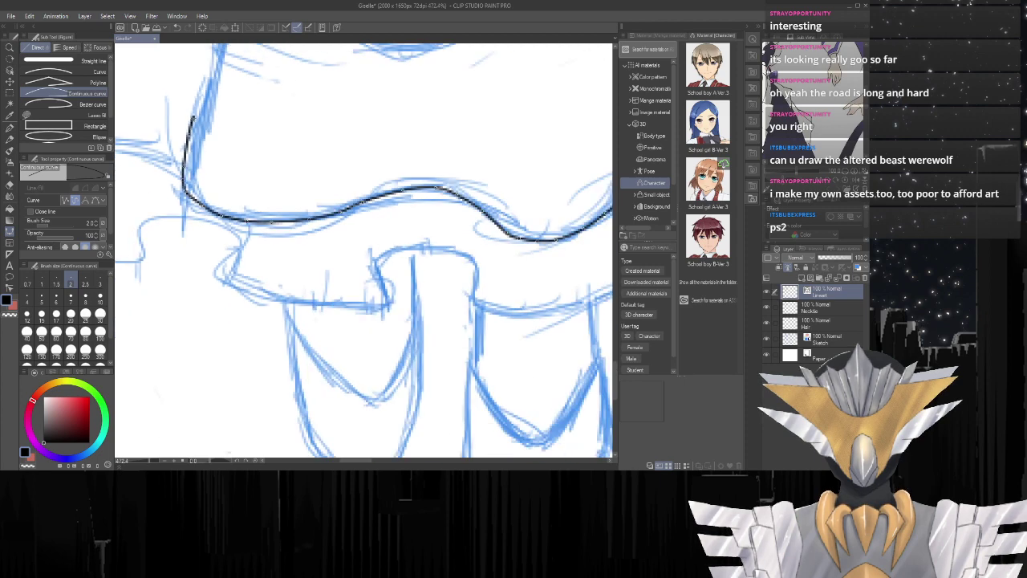
scroll(187, 120, down, 2)
scroll(179, 94, down, 15)
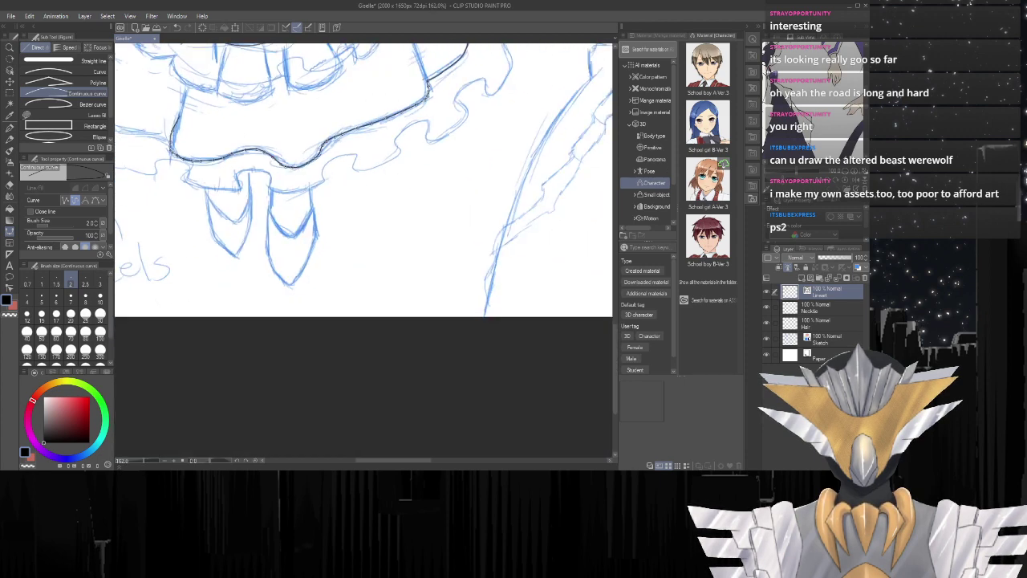
Start a new curve at that fold corner and trace the wavy hem outward and up to the next sketched fold line.
scroll(301, 140, up, 14)
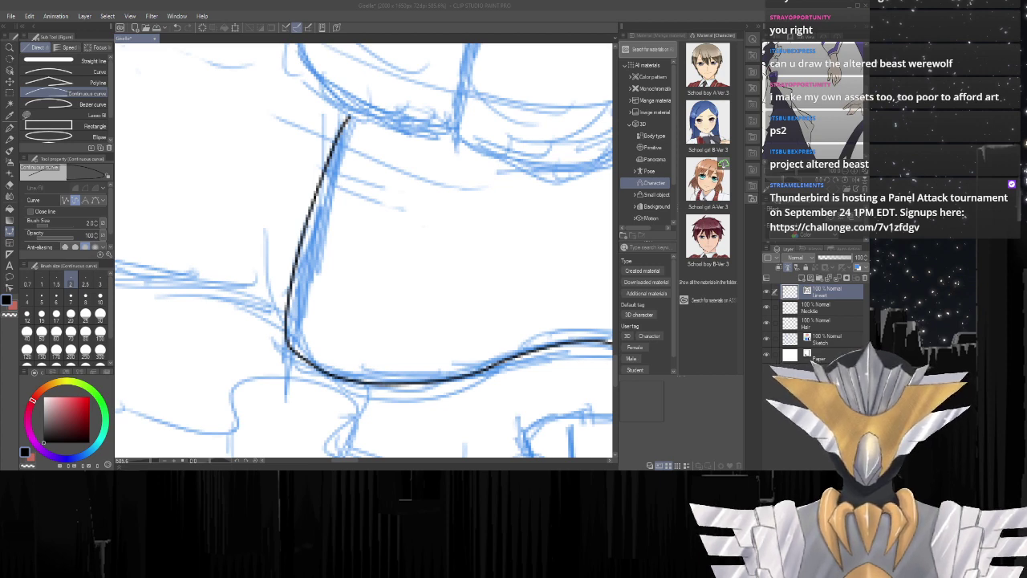
scroll(425, 227, down, 8)
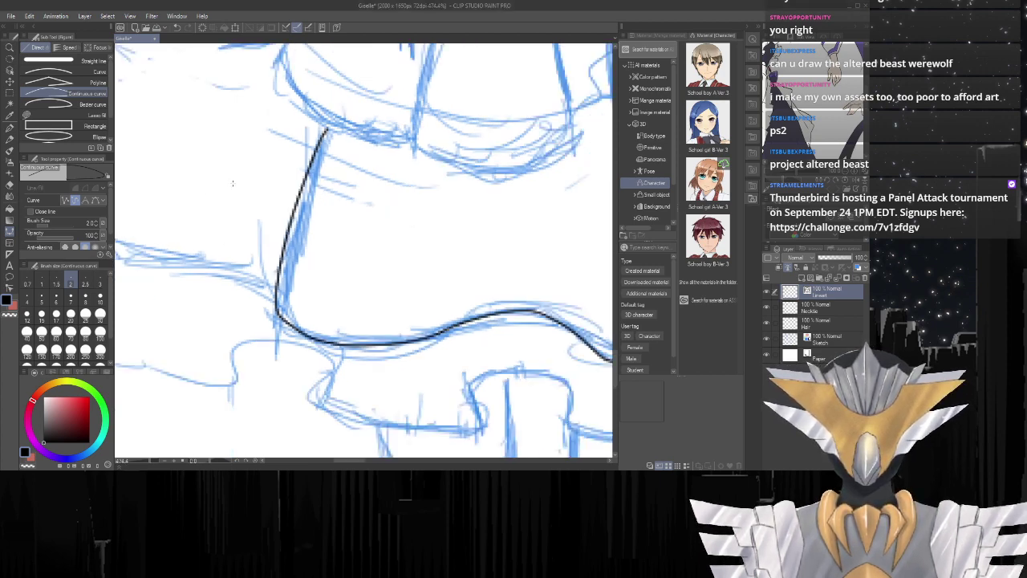
scroll(458, 237, up, 8)
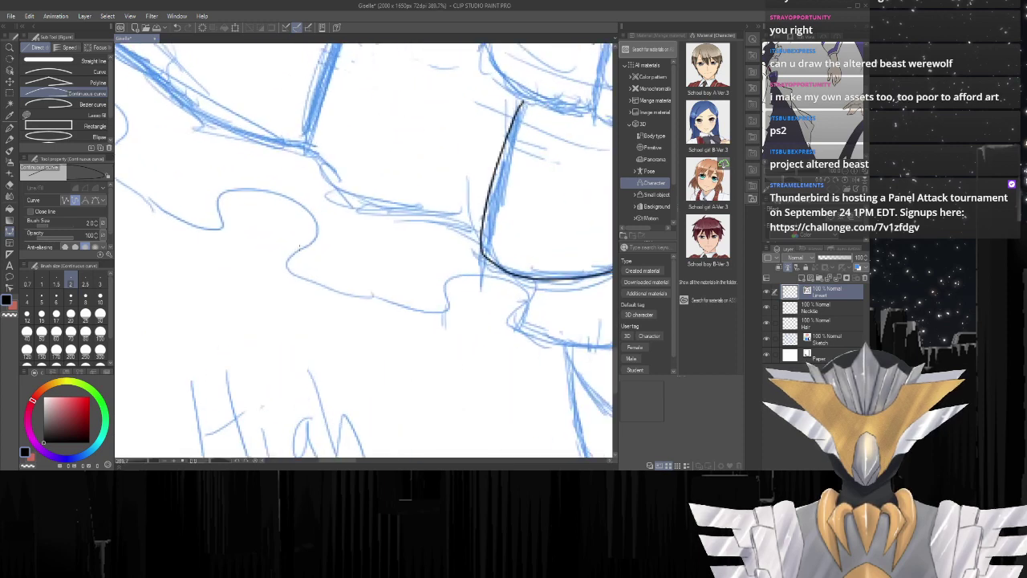
scroll(484, 238, up, 2)
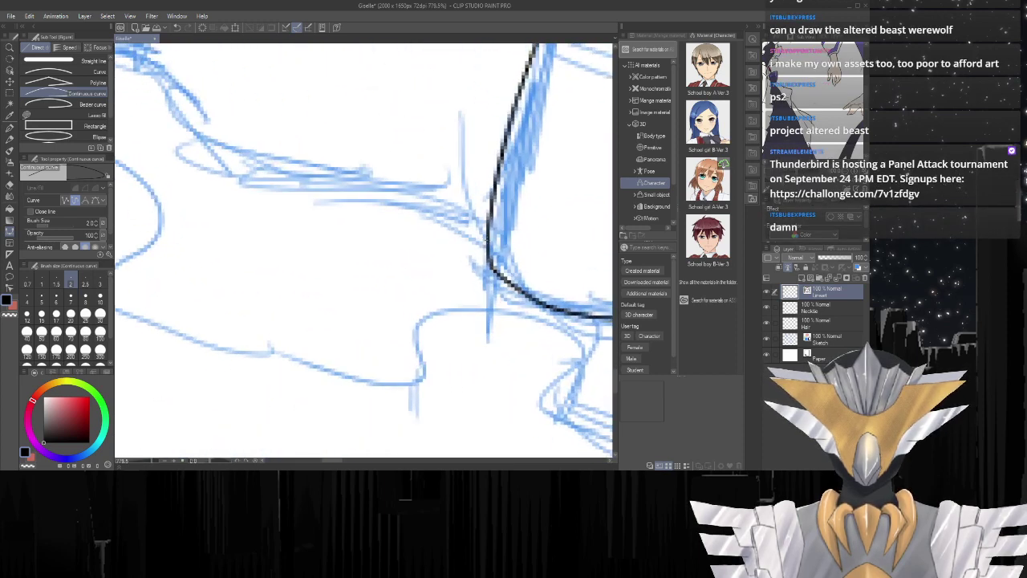
mouse_move(487, 239)
mouse_down()
mouse_move(435, 196)
mouse_move(213, 153)
mouse_move(190, 136)
mouse_move(155, 72)
mouse_up()
click(157, 73)
scroll(395, 188, down, 2)
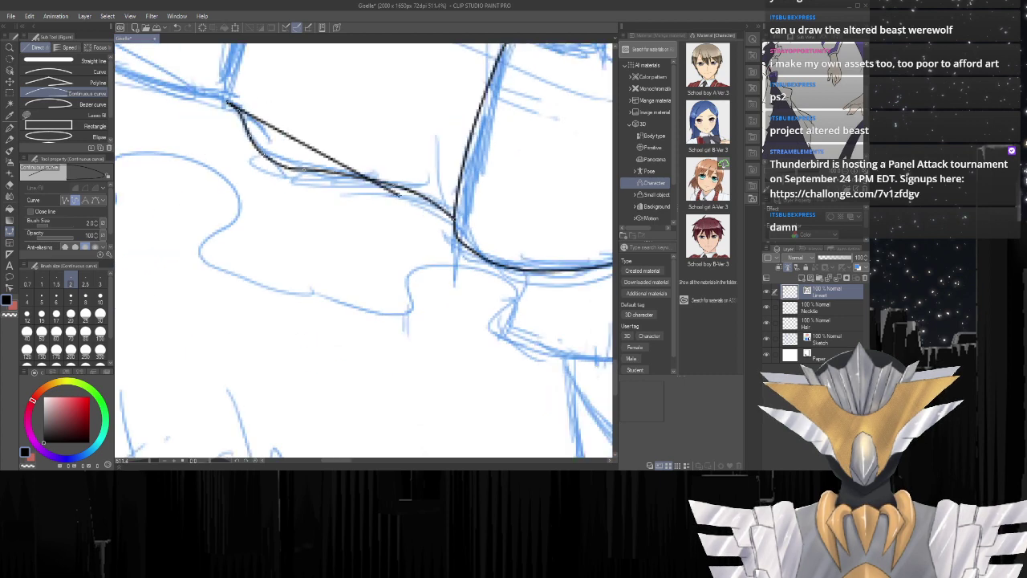
scroll(285, 128, up, 3)
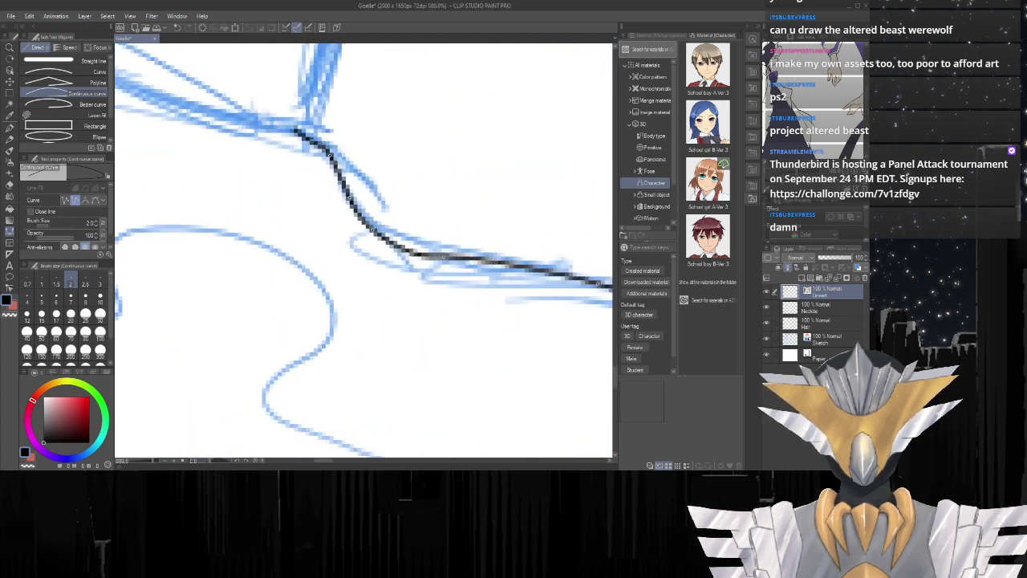
Extend the hem curve past that fold line onto the outermost section, following the sketch gently upward.
drag(283, 126, 191, 115)
click(191, 115)
scroll(450, 221, down, 4)
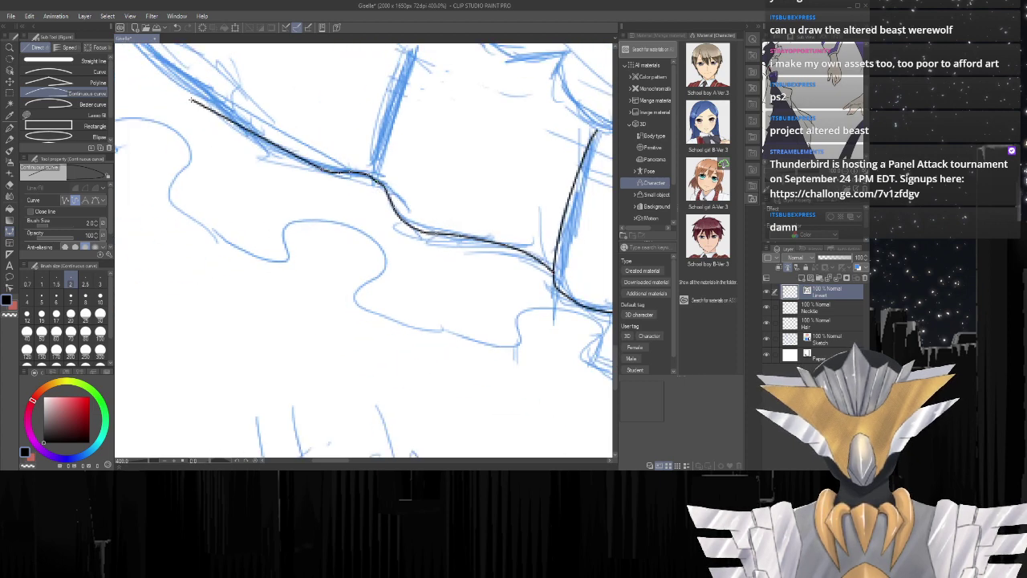
scroll(200, 93, up, 1)
scroll(361, 249, down, 3)
scroll(361, 249, up, 3)
scroll(377, 185, up, 3)
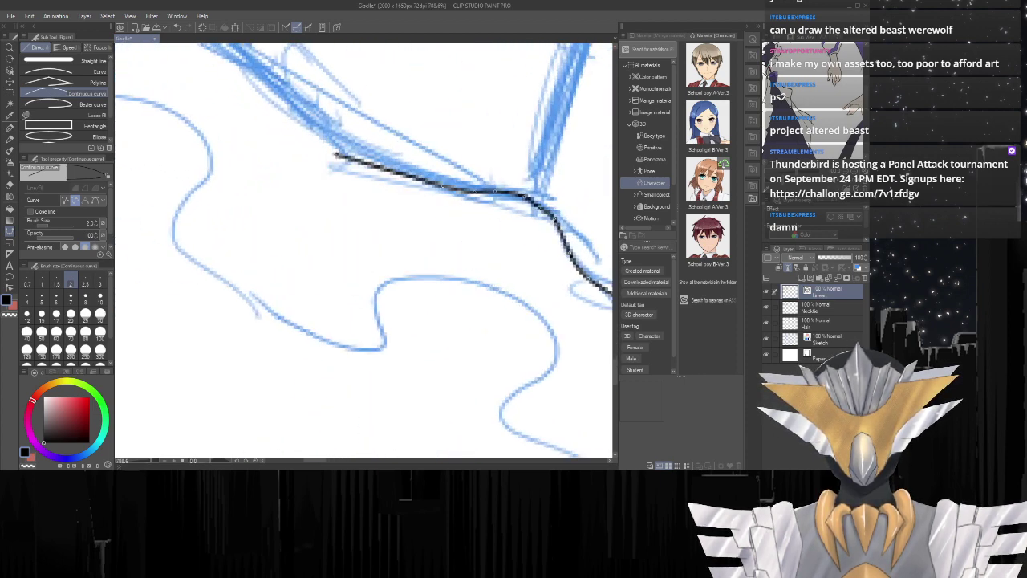
click(382, 167)
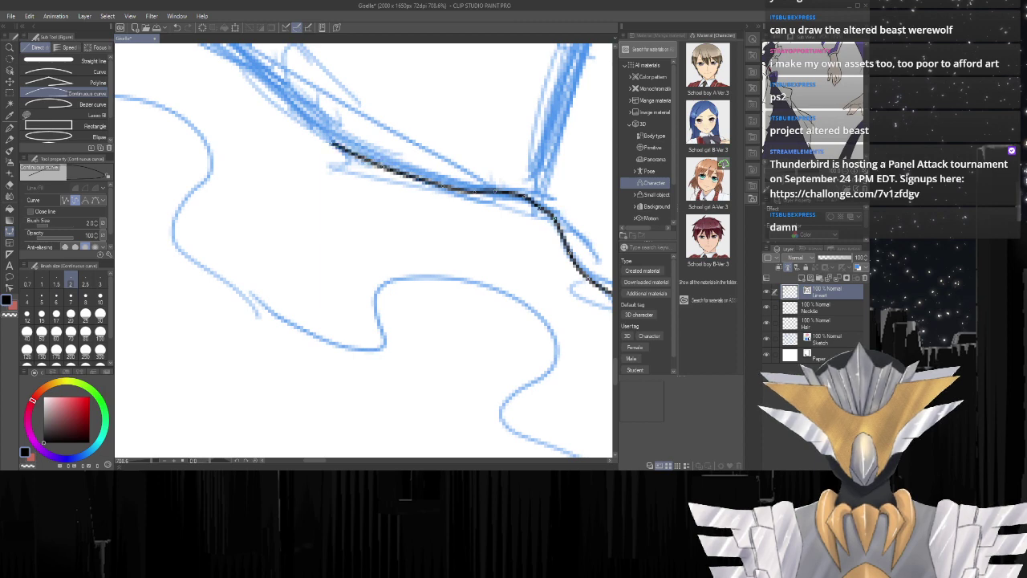
Trace the steeper outermost stretch of hem up to the skirt's outer corner.
drag(324, 134, 270, 85)
scroll(319, 71, down, 8)
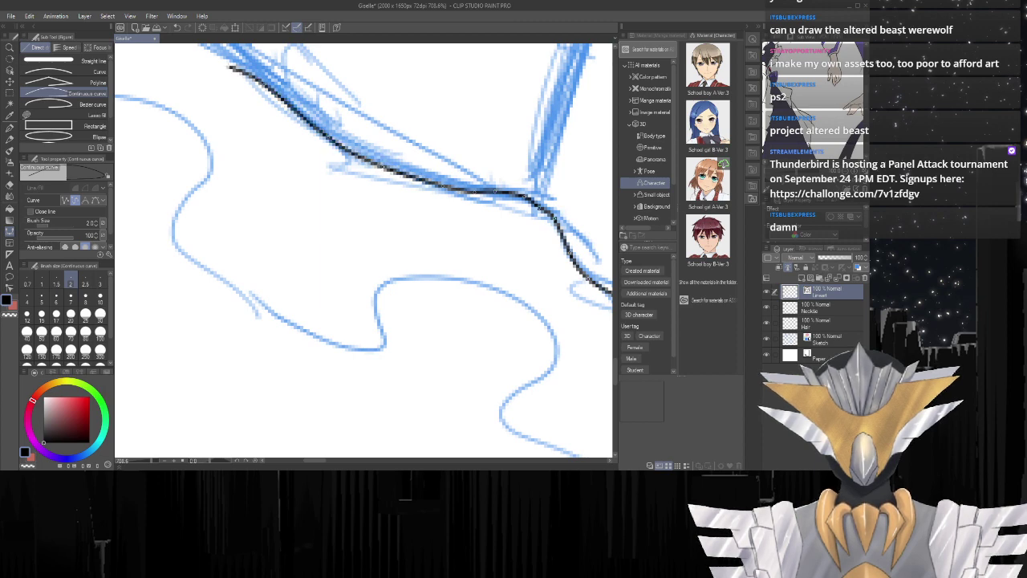
scroll(319, 71, up, 7)
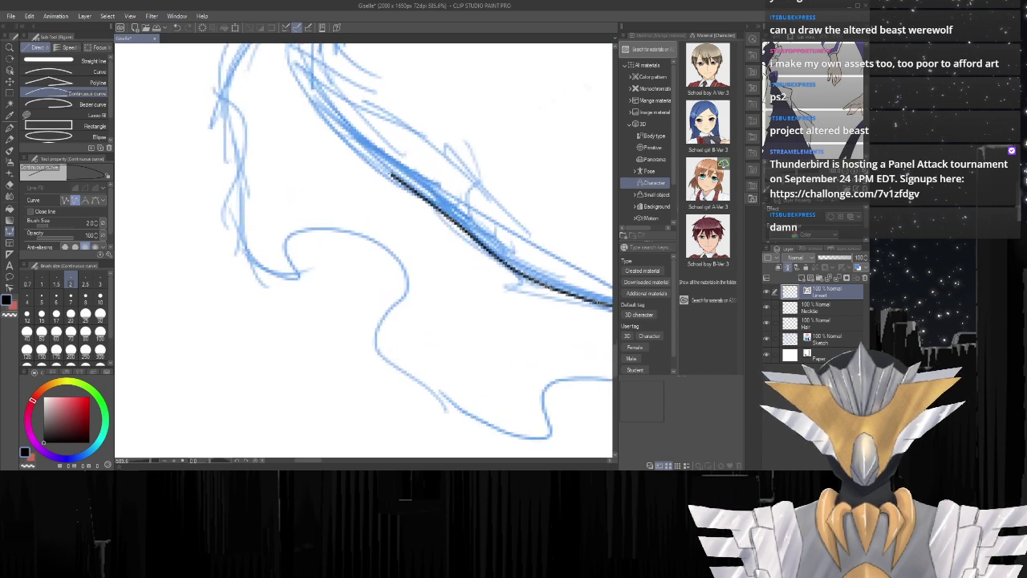
drag(389, 174, 303, 80)
scroll(408, 158, down, 4)
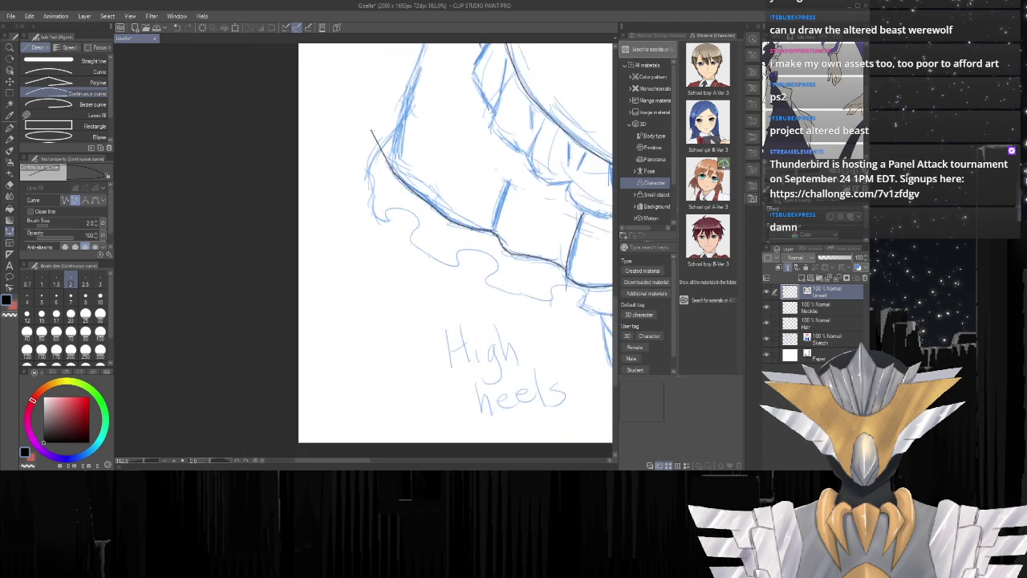
Round the skirt's outer corner and trace the lower part of its side edge upward.
scroll(368, 112, up, 5)
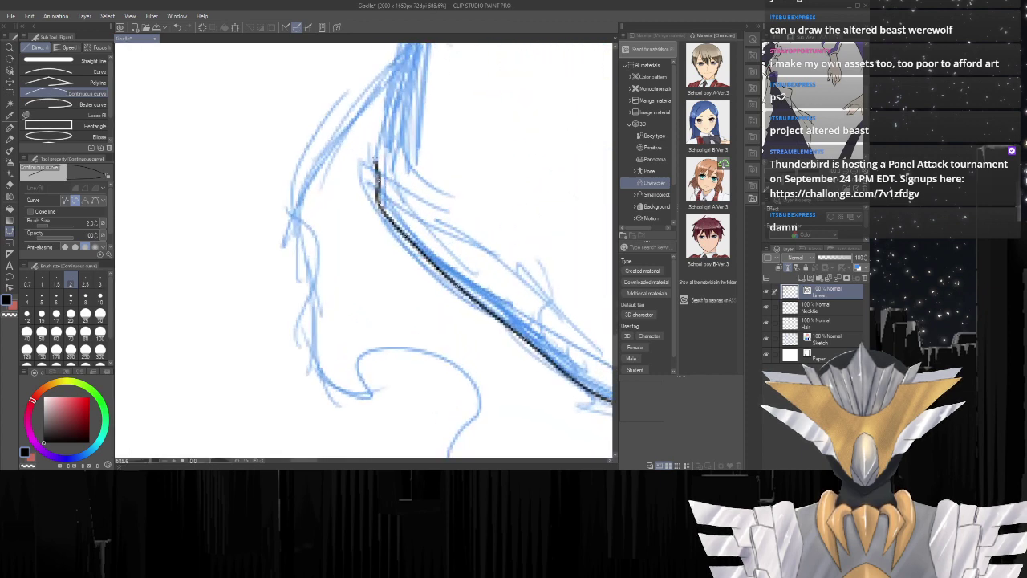
click(380, 138)
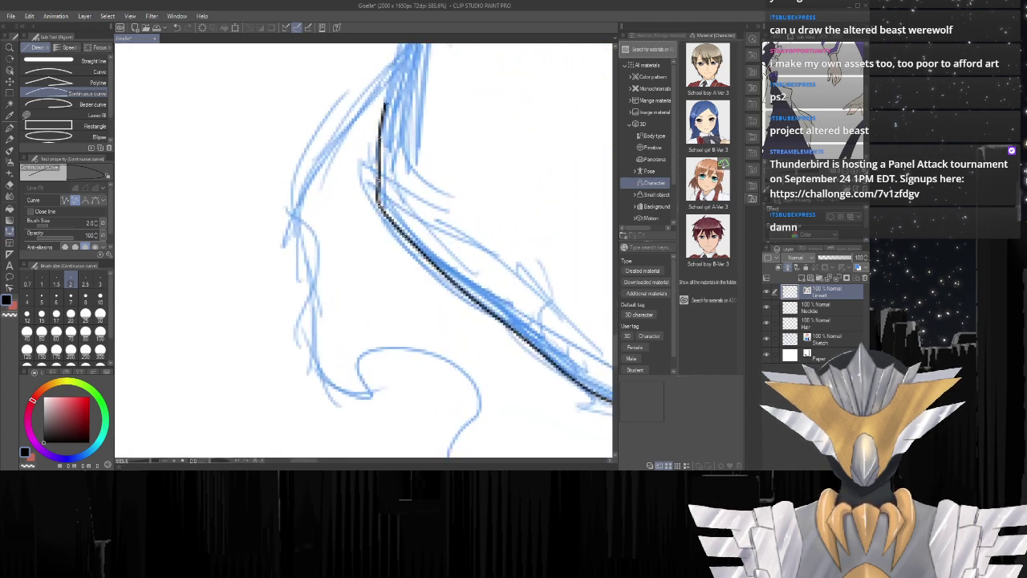
scroll(385, 104, down, 4)
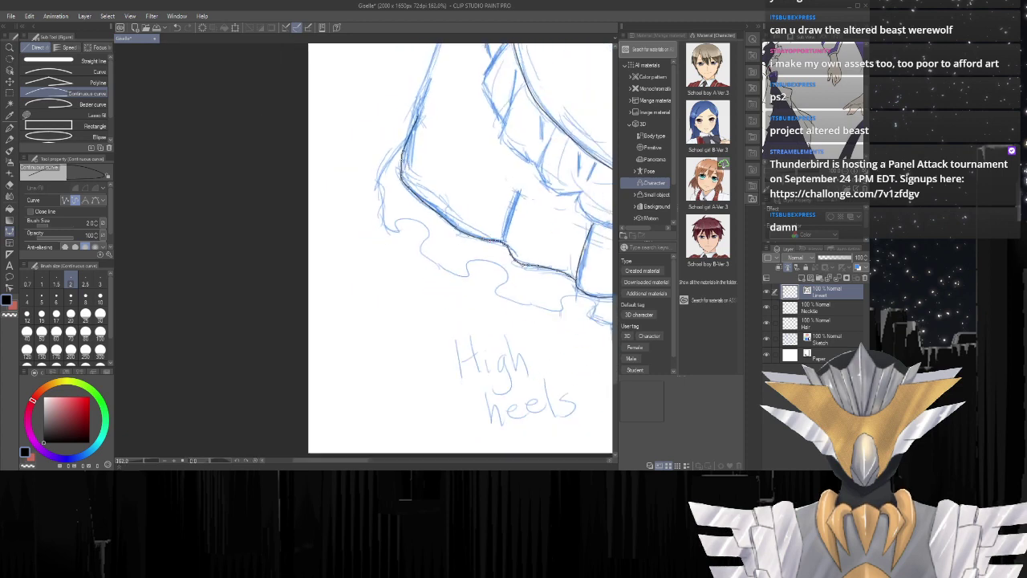
scroll(421, 112, up, 4)
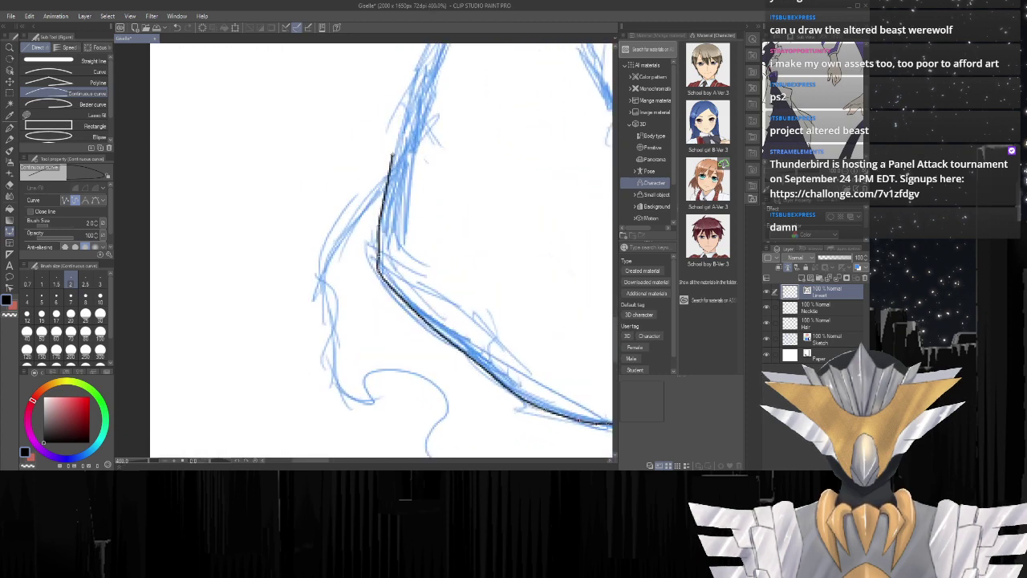
click(408, 104)
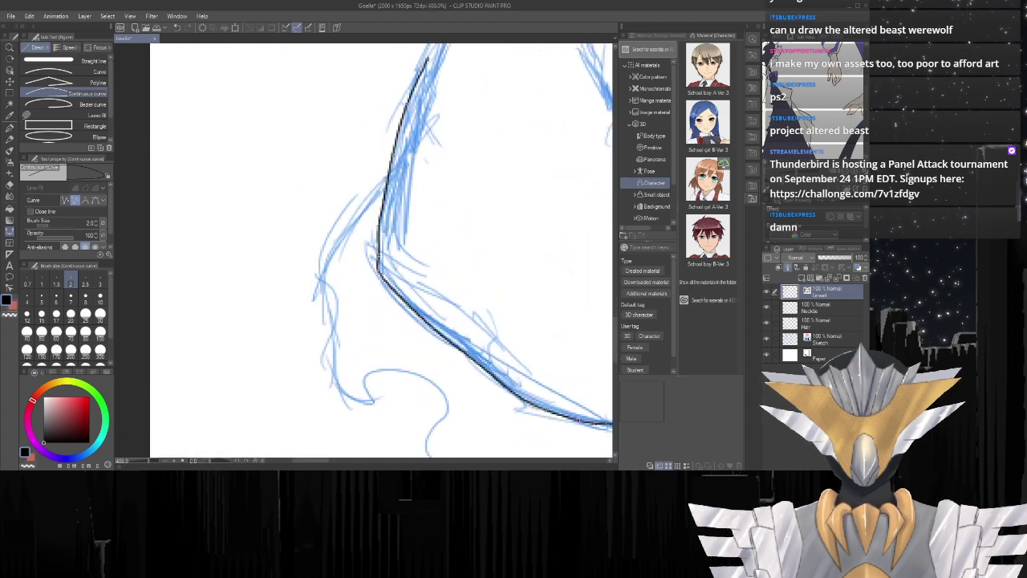
scroll(427, 57, down, 4)
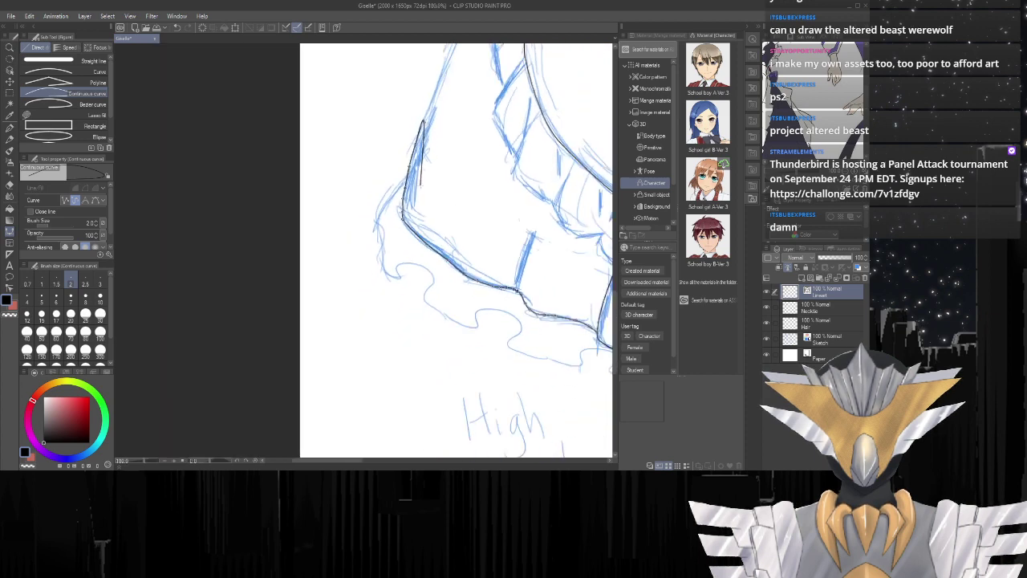
Extend the curve up the middle stretch of the skirt's slanted side edge.
scroll(390, 144, down, 4)
scroll(409, 126, up, 4)
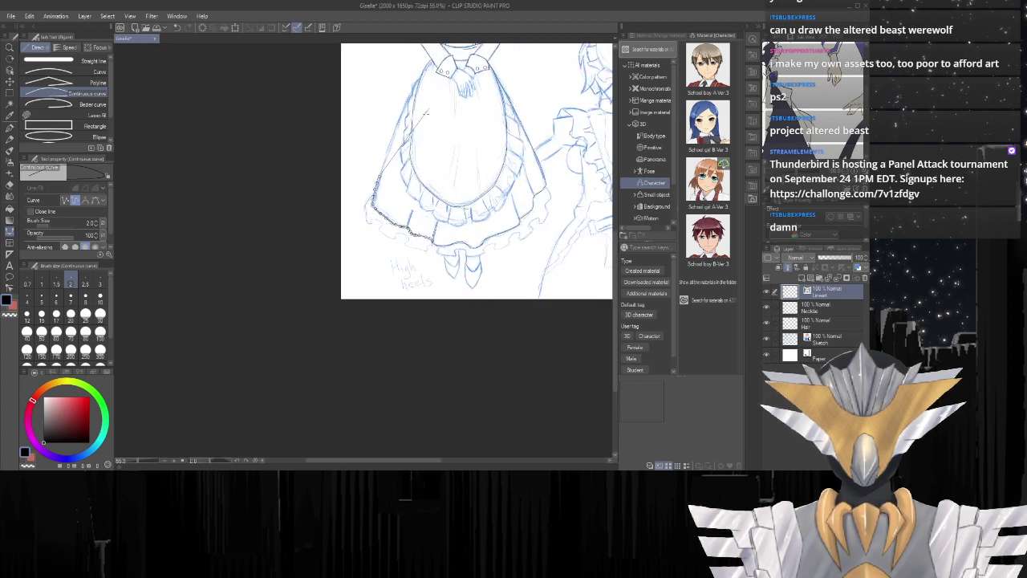
scroll(353, 160, up, 4)
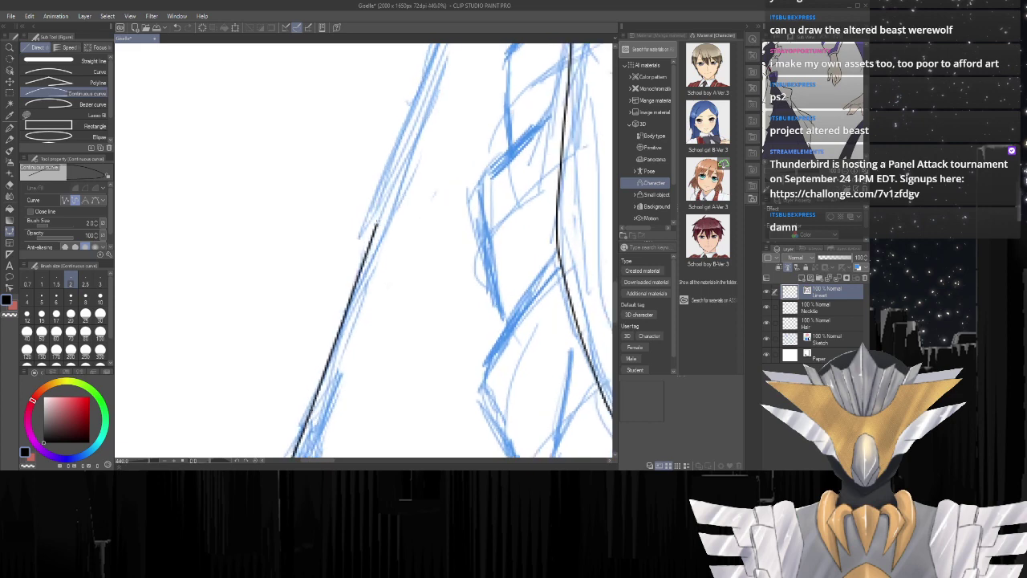
click(376, 216)
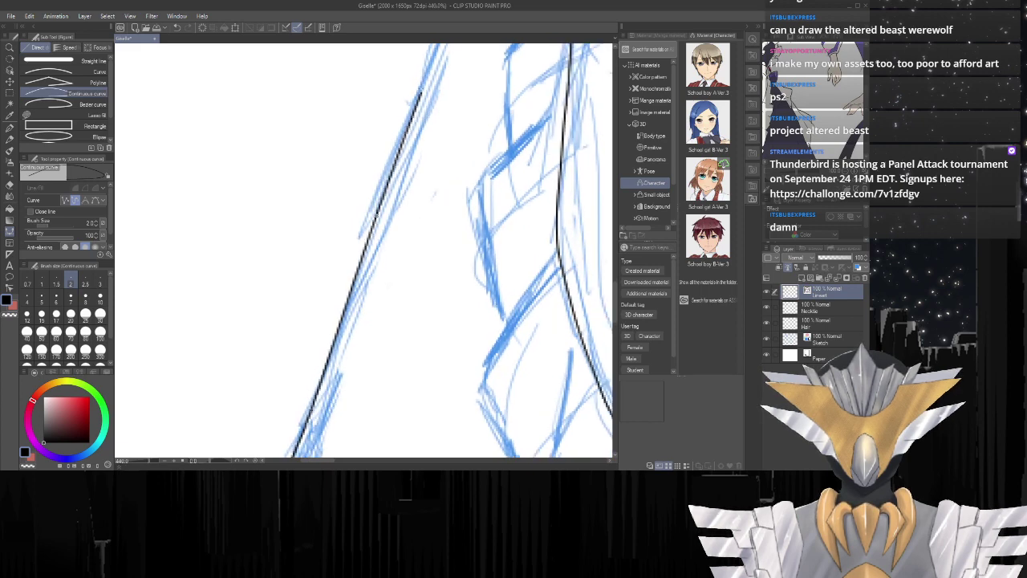
scroll(365, 249, down, 4)
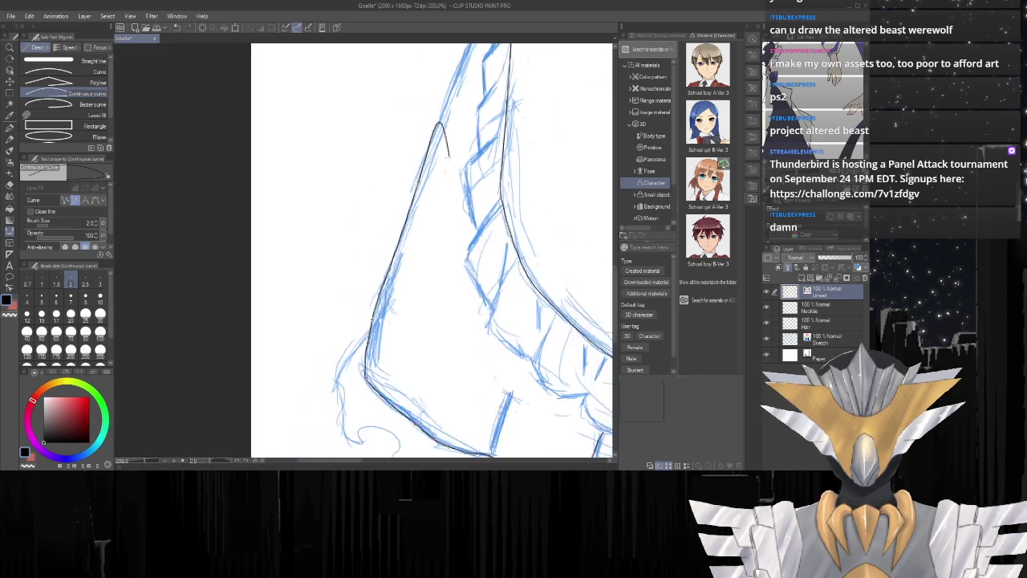
Trace the upper side edge of the skirt to where it meets the apron's ruffle sketch and finish the curve.
scroll(457, 61, up, 1)
scroll(329, 191, down, 4)
scroll(378, 143, up, 4)
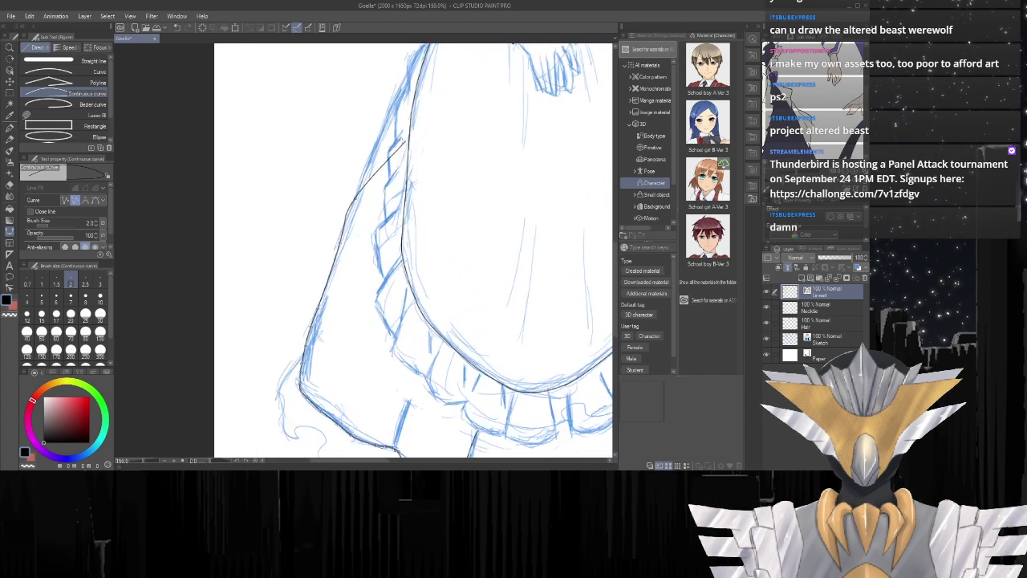
scroll(376, 138, up, 3)
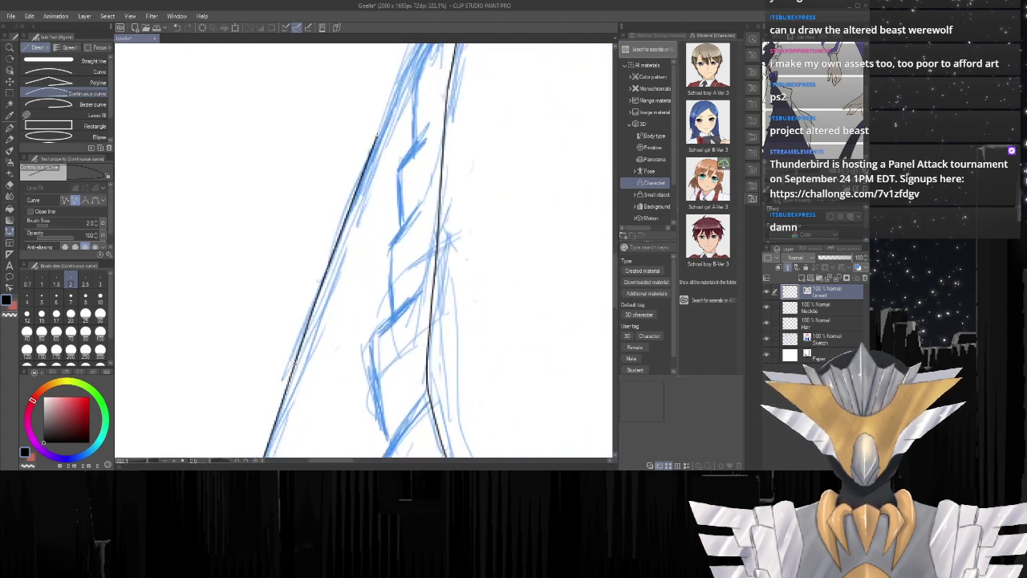
drag(375, 138, 403, 66)
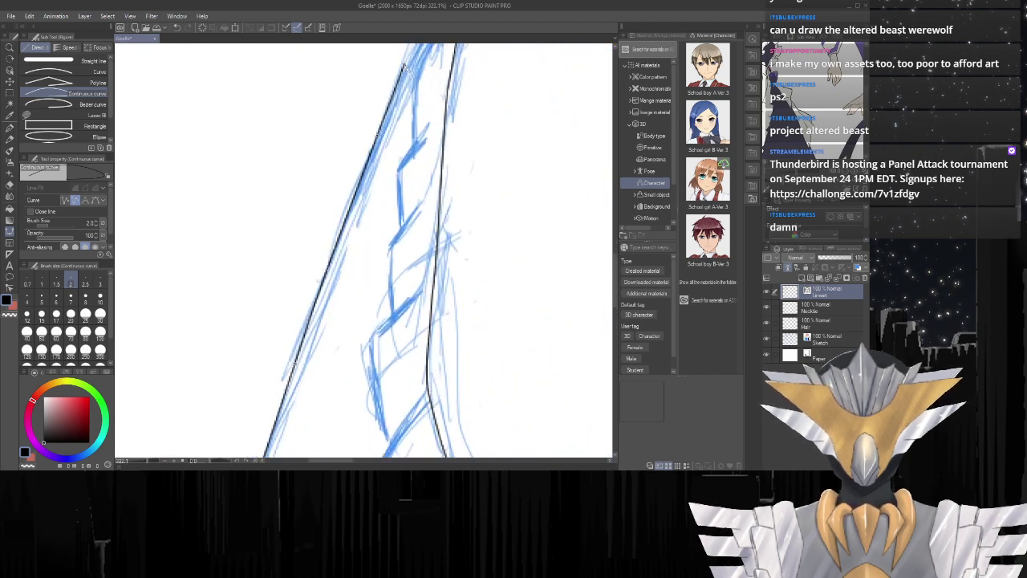
scroll(369, 120, down, 2)
scroll(369, 120, down, 2)
scroll(369, 120, up, 1)
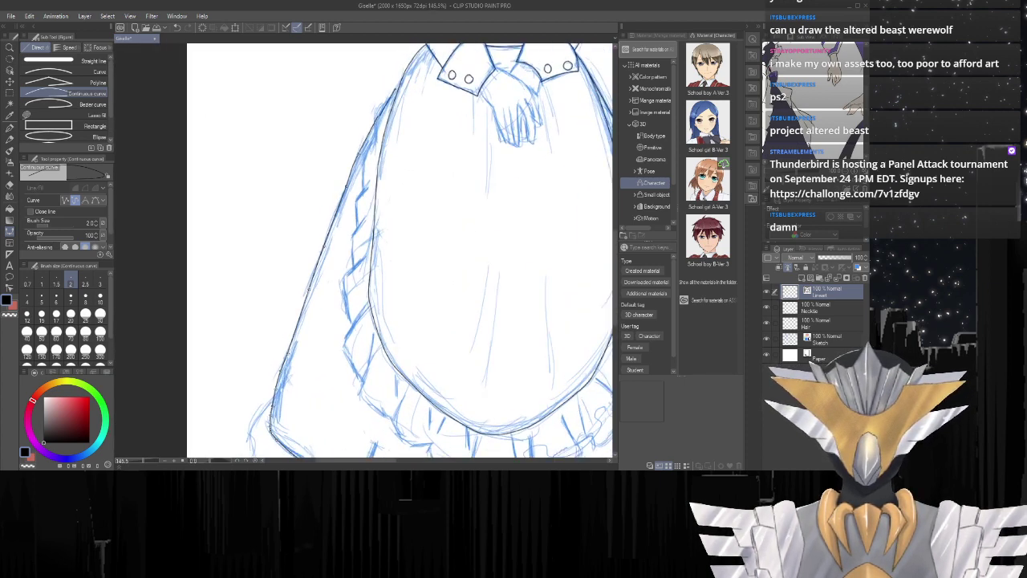
scroll(361, 169, up, 3)
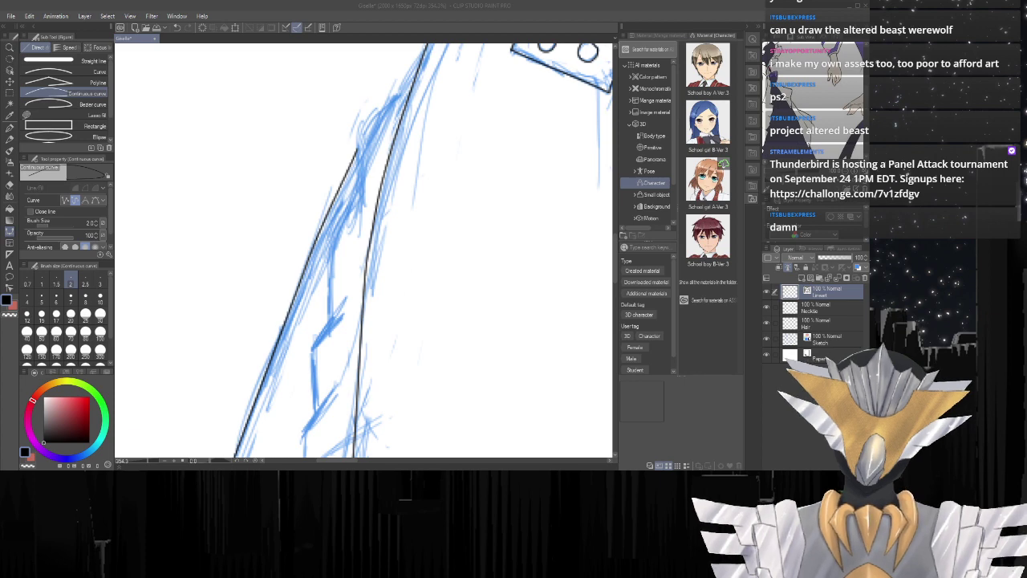
drag(615, 258, 615, 242)
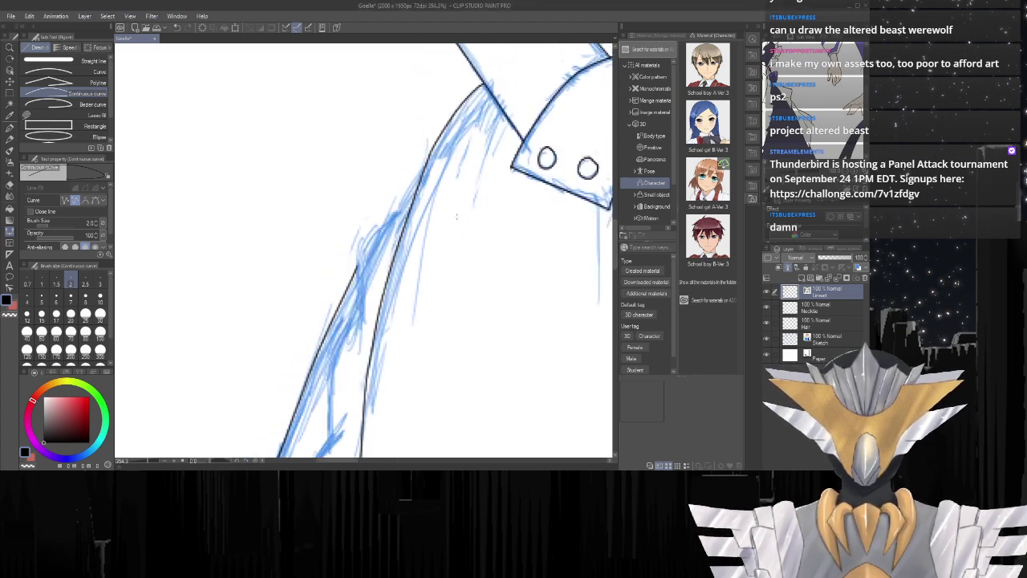
Ink the uppermost fold line of the ruffle, from the apron's right edge to the skirt's side edge.
scroll(484, 321, down, 8)
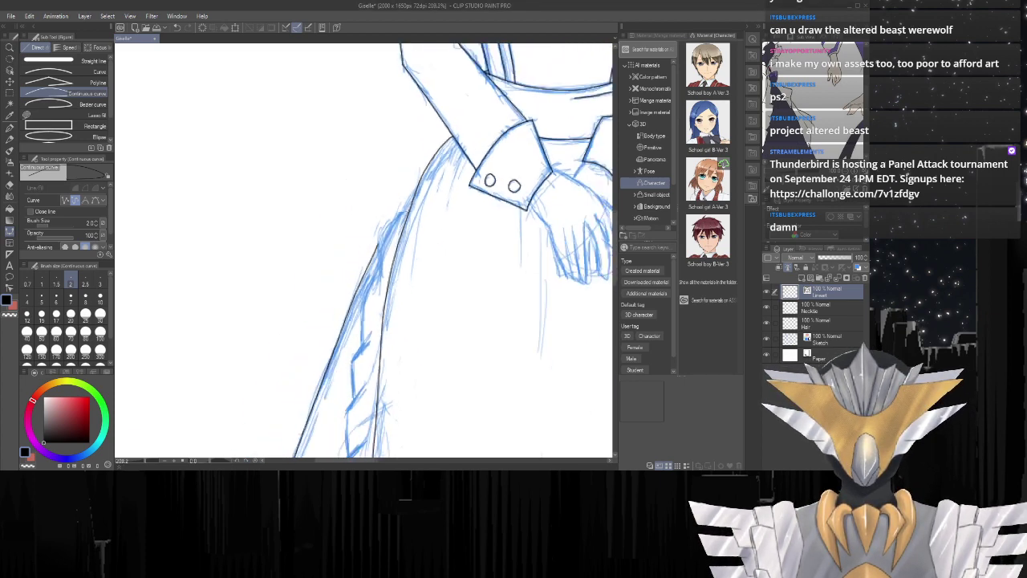
scroll(484, 321, up, 3)
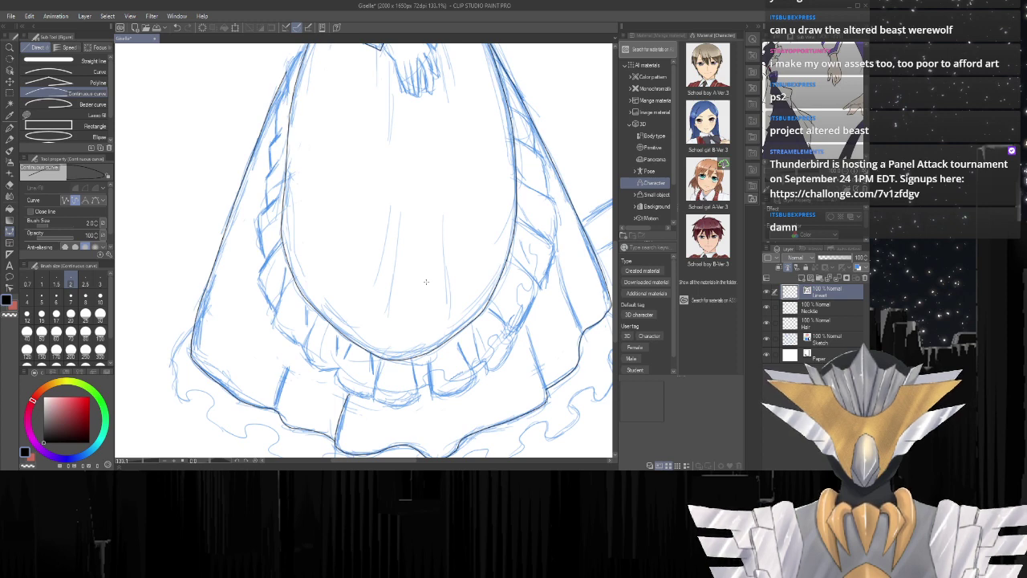
scroll(533, 110, up, 4)
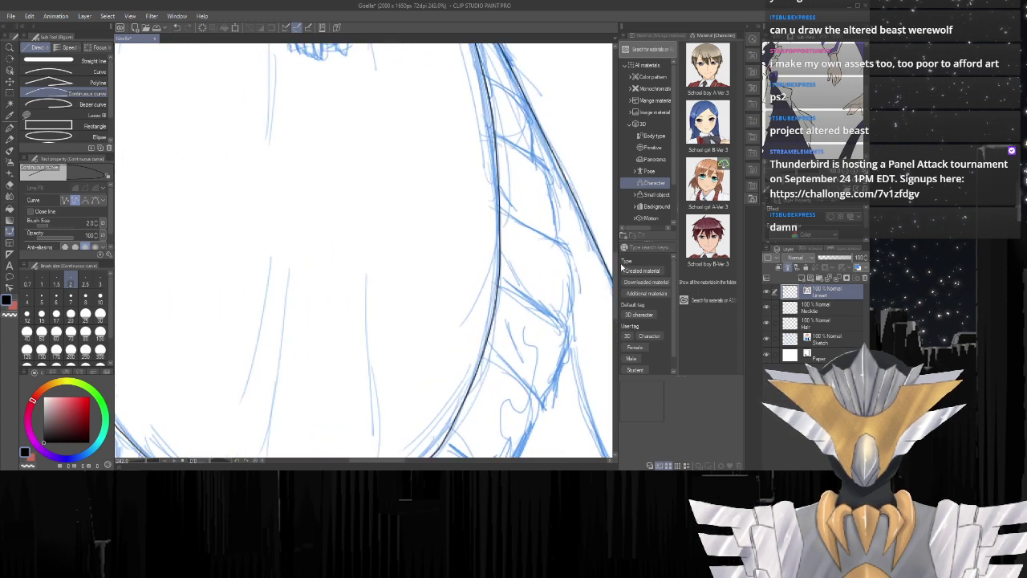
drag(615, 267, 615, 246)
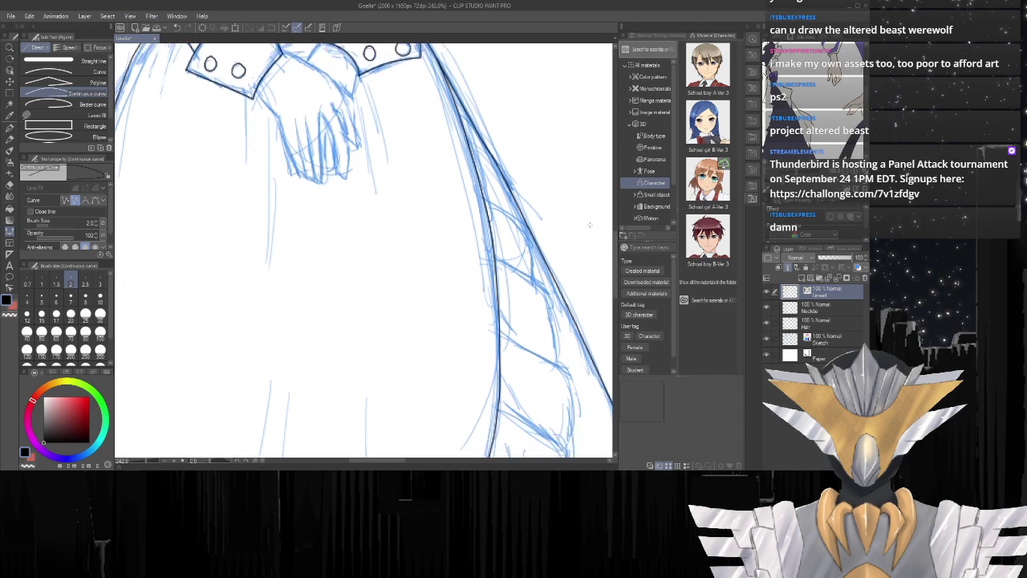
scroll(463, 138, up, 4)
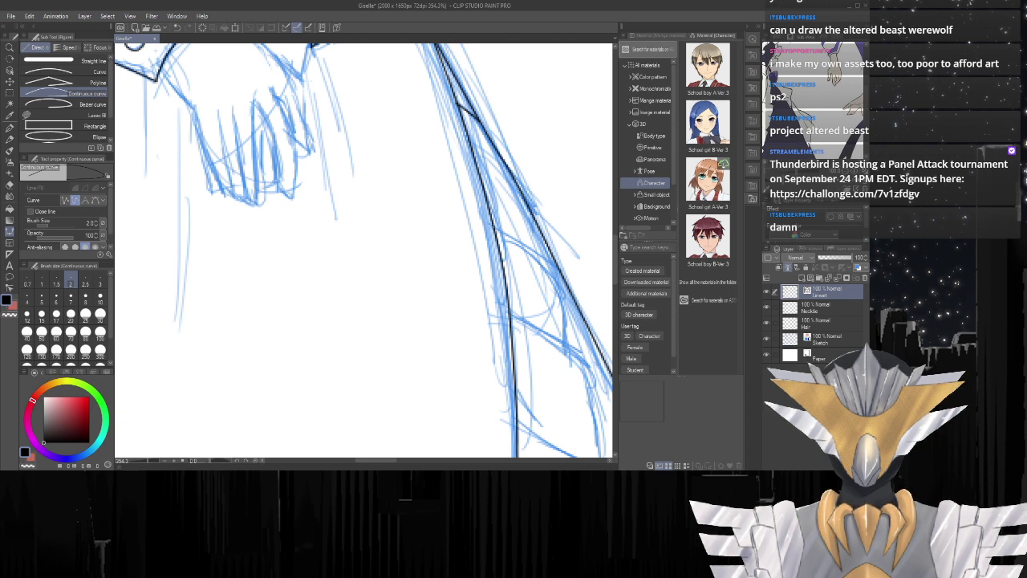
drag(491, 225, 553, 262)
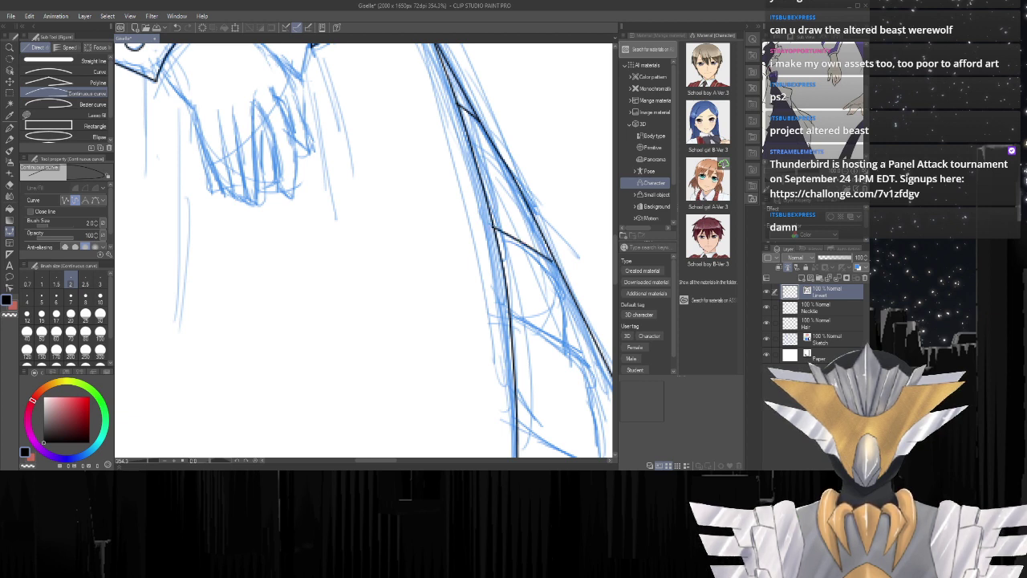
double_click(553, 263)
scroll(555, 272, down, 2)
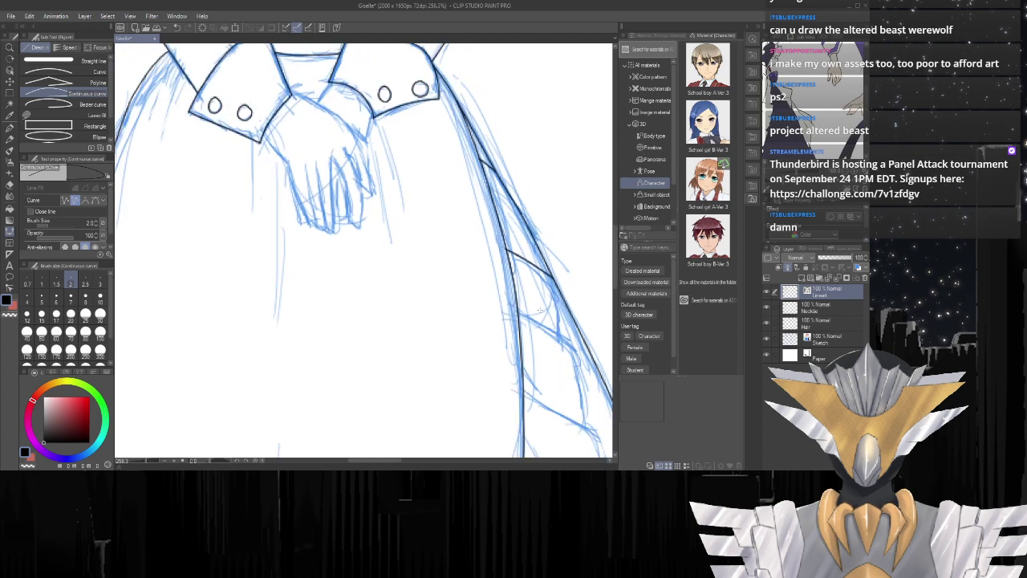
scroll(549, 266, up, 3)
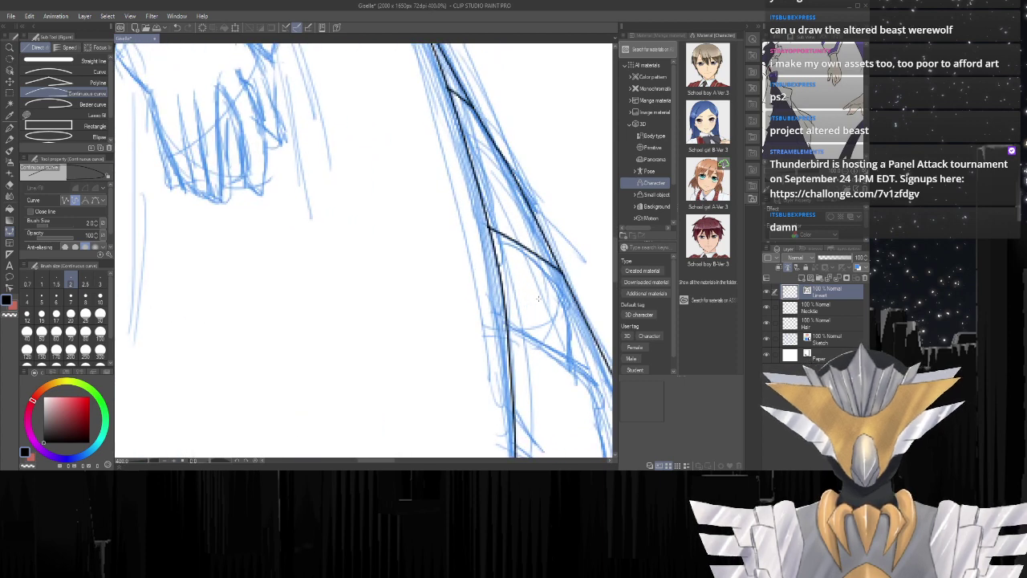
key(ctrl+z)
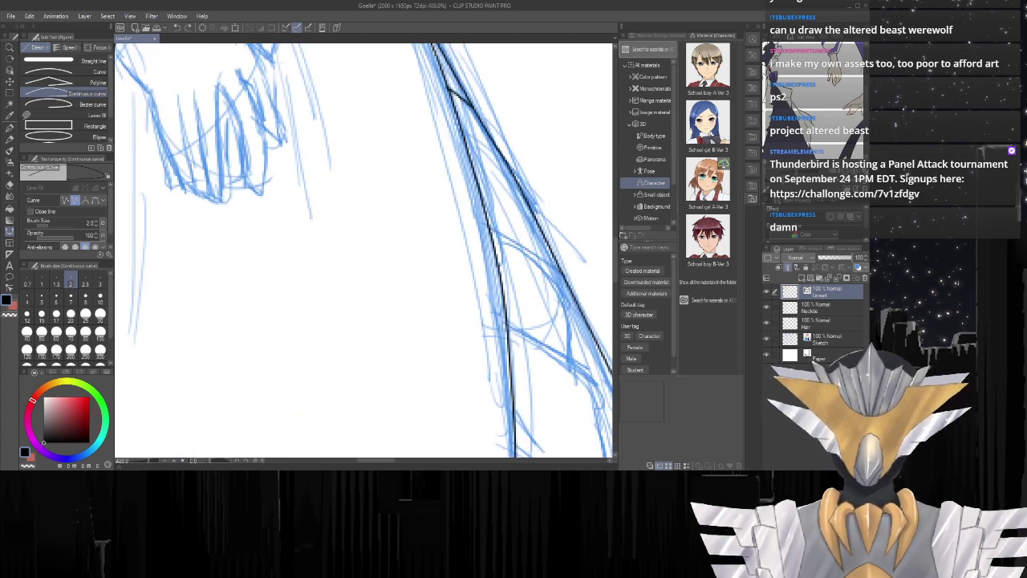
Ink the next two ruffle sections down the apron's right side, each running outward from the apron edge and curving down to the following fold.
mouse_move(490, 227)
mouse_down()
mouse_move(554, 273)
mouse_move(573, 322)
mouse_move(572, 359)
mouse_up()
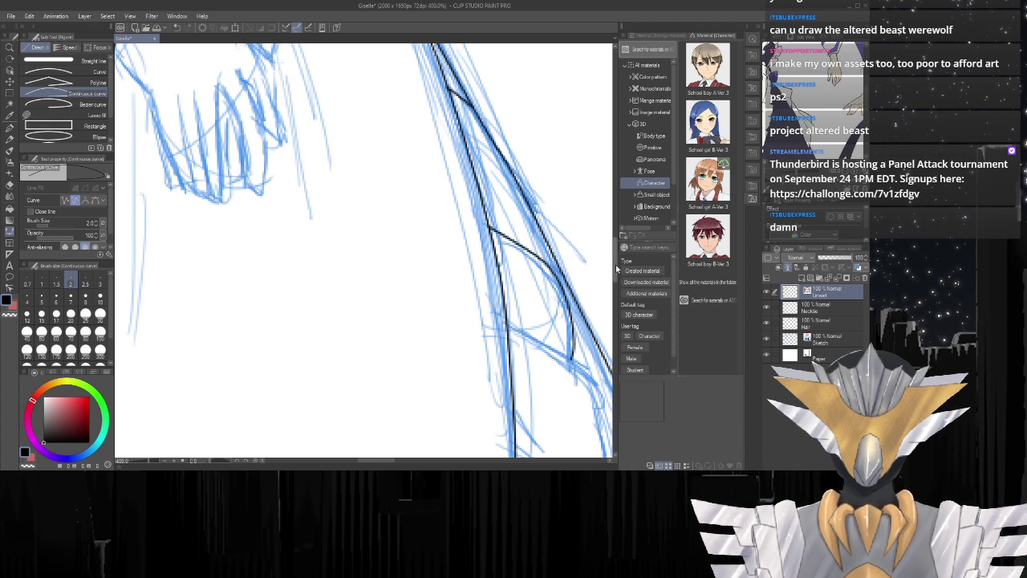
scroll(610, 265, down, 3)
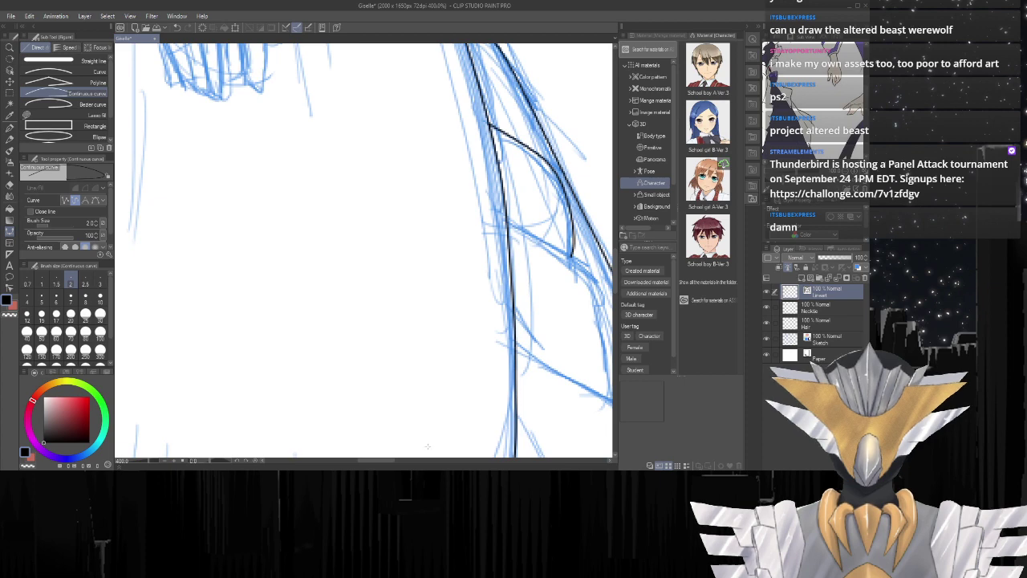
drag(379, 463, 398, 463)
scroll(264, 245, up, 2)
scroll(365, 250, up, 1)
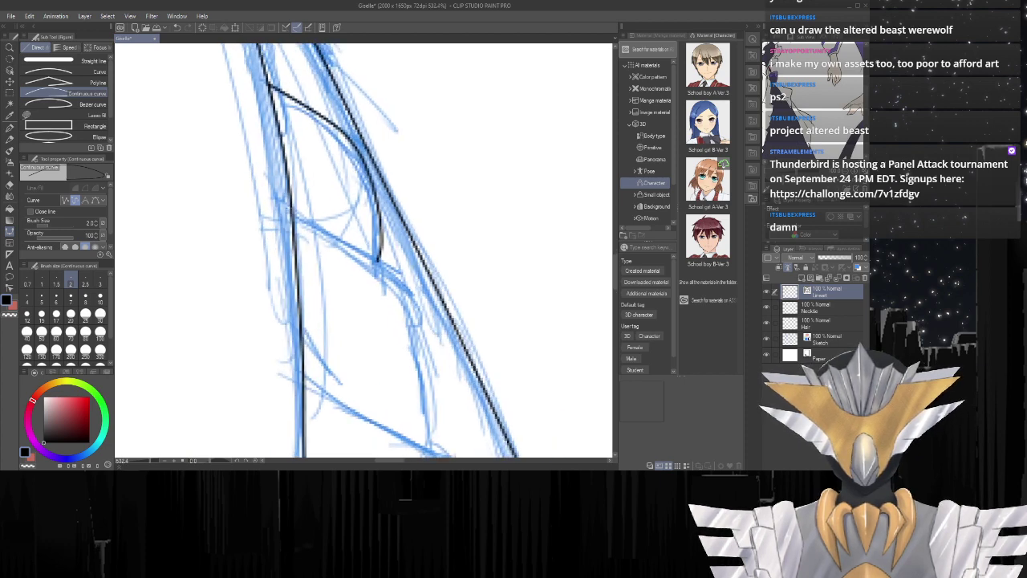
mouse_move(290, 213)
mouse_down()
mouse_move(384, 266)
mouse_move(410, 295)
mouse_move(432, 440)
mouse_up()
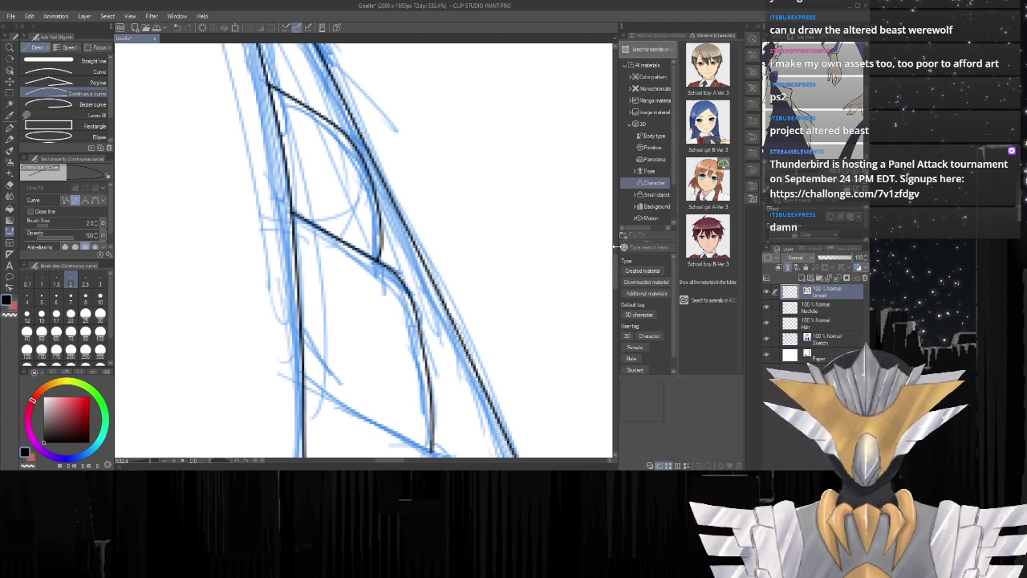
Trace the following two ruffle sections, each with its fold line and bulging outer edge, where the apron starts curving inward.
scroll(440, 431, down, 5)
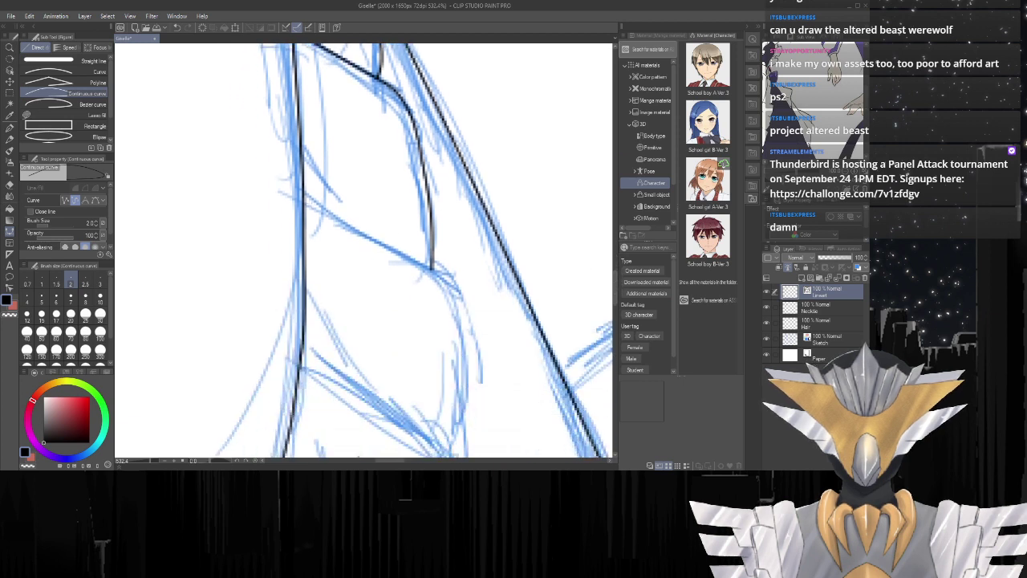
mouse_move(302, 196)
mouse_down()
mouse_move(456, 287)
mouse_move(472, 331)
mouse_move(471, 377)
mouse_up()
scroll(464, 404, down, 3)
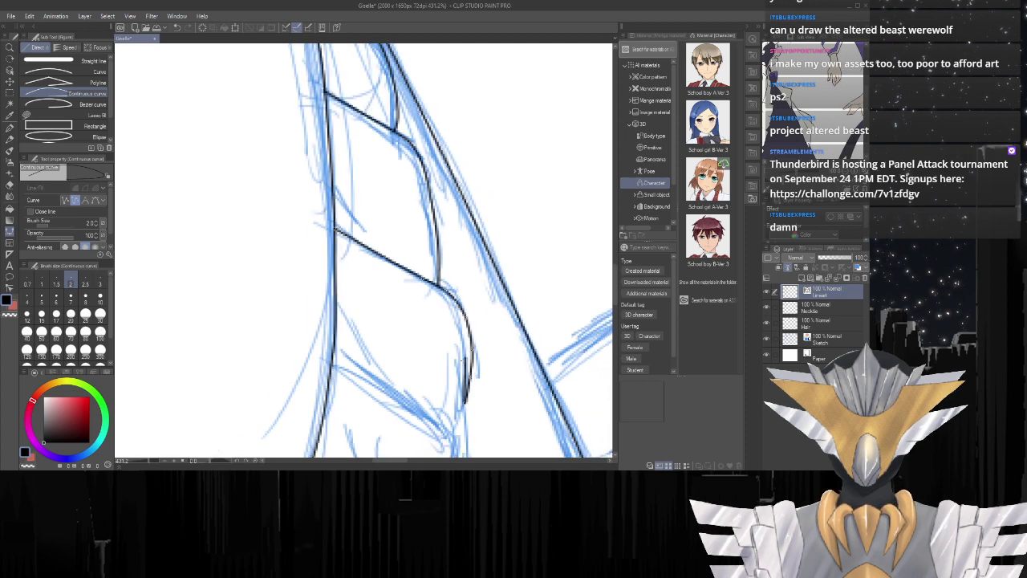
scroll(452, 408, up, 3)
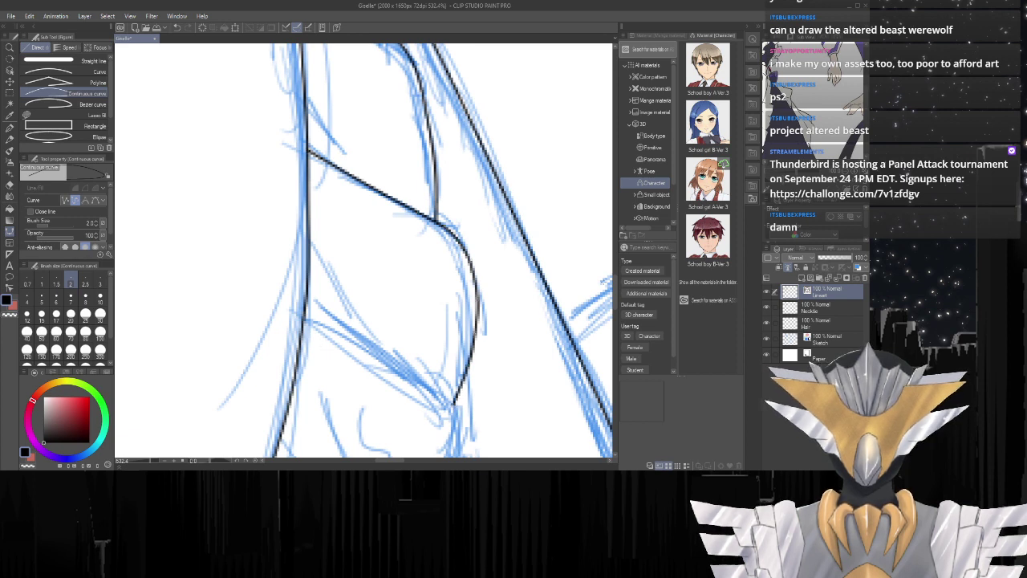
mouse_move(321, 346)
mouse_down()
mouse_move(305, 198)
mouse_move(349, 204)
mouse_move(456, 290)
mouse_move(451, 353)
mouse_move(403, 447)
mouse_up()
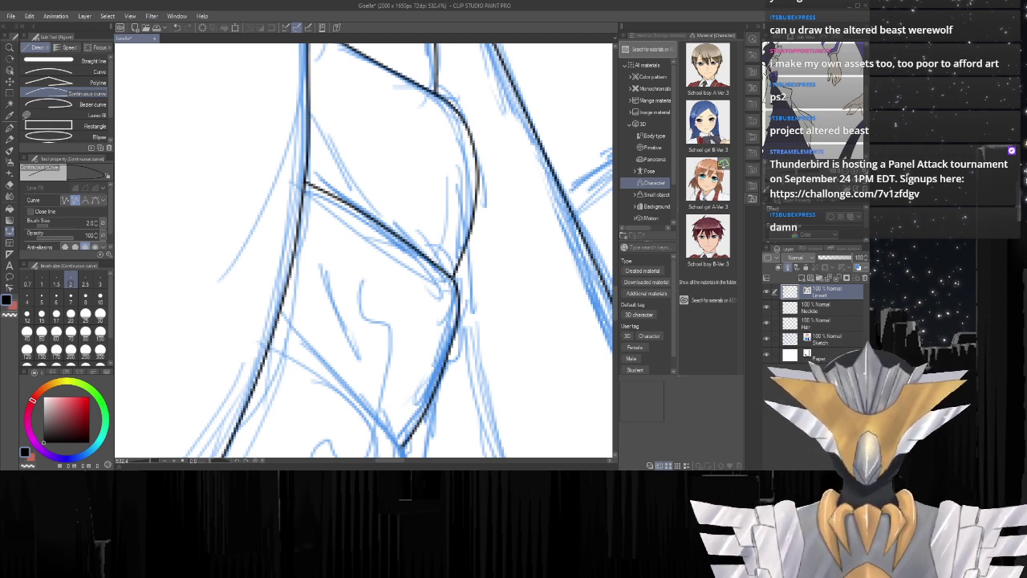
Ink the diagonal fold line from the apron's lower right curve to the ruffle's outer corner and round it downward.
drag(614, 298, 615, 312)
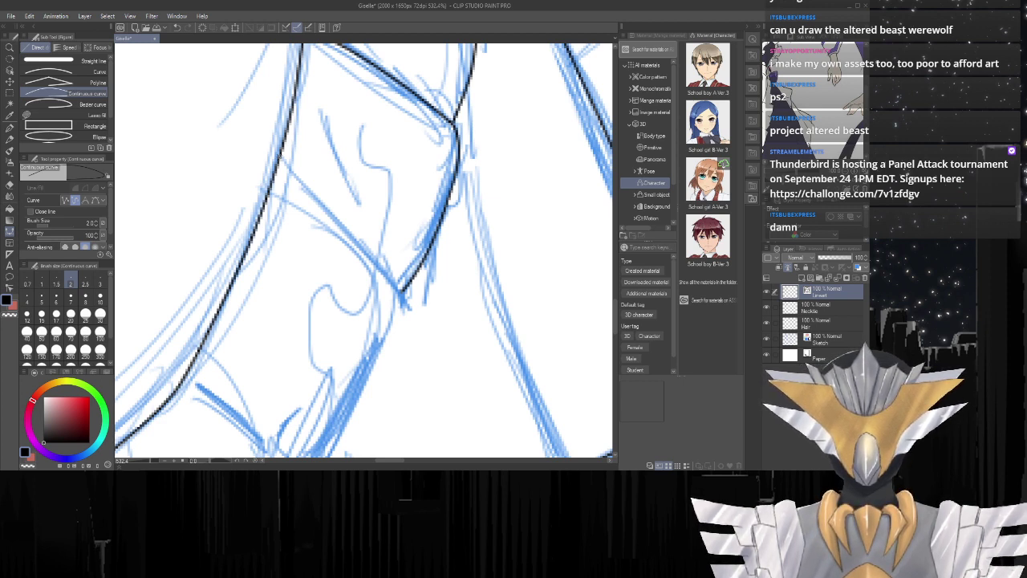
click(280, 156)
click(327, 206)
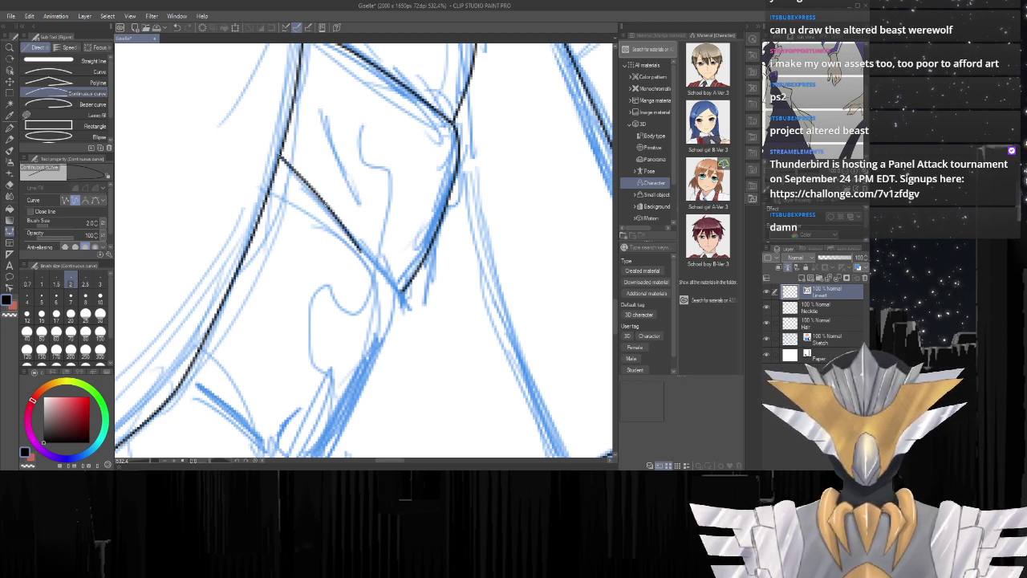
mouse_move(368, 254)
mouse_down()
mouse_move(395, 284)
mouse_move(395, 324)
mouse_up()
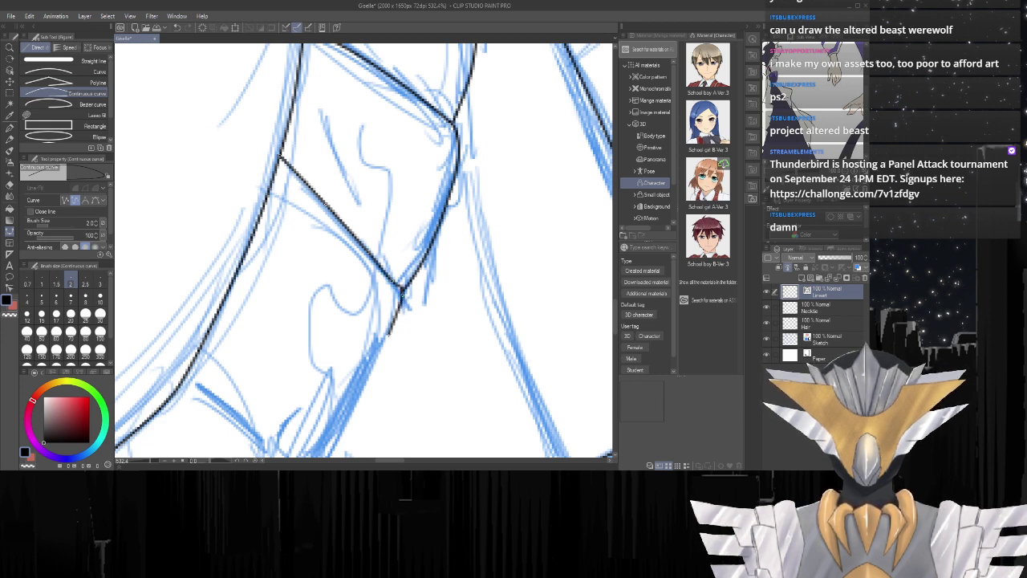
Trace the next stretch of the ruffle's outer edge from that corner down to the scribbled fold sketch.
scroll(388, 333, down, 4)
scroll(378, 397, up, 4)
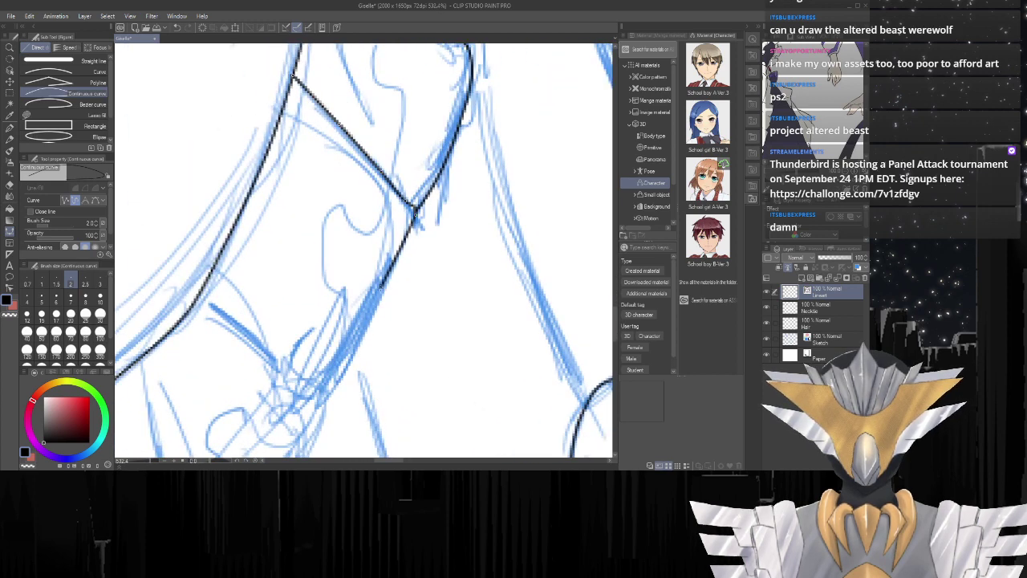
scroll(385, 286, up, 1)
drag(406, 240, 381, 305)
key(ctrl+minus)
key(ctrl+minus)
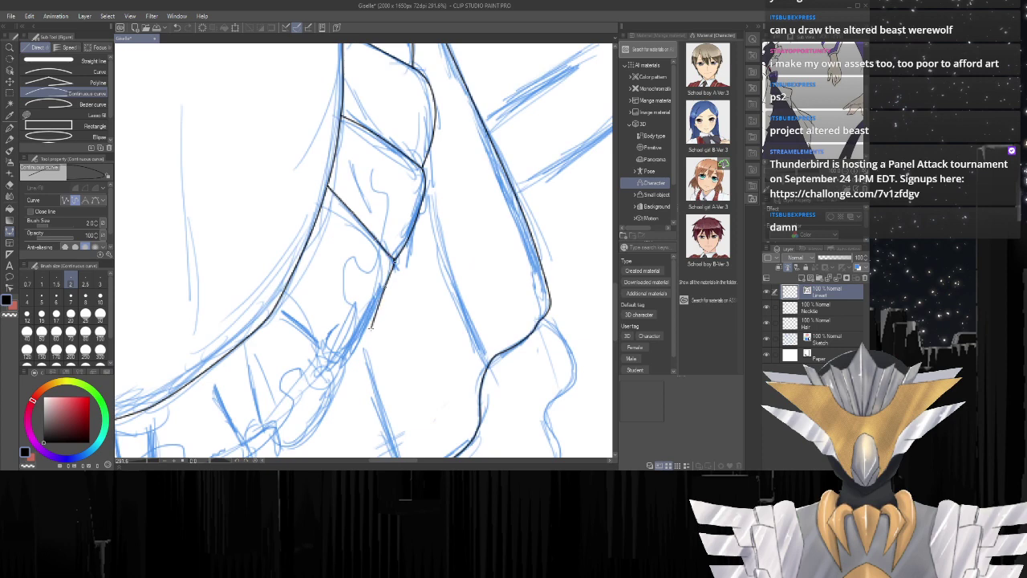
scroll(386, 303, down, 2)
scroll(375, 329, up, 2)
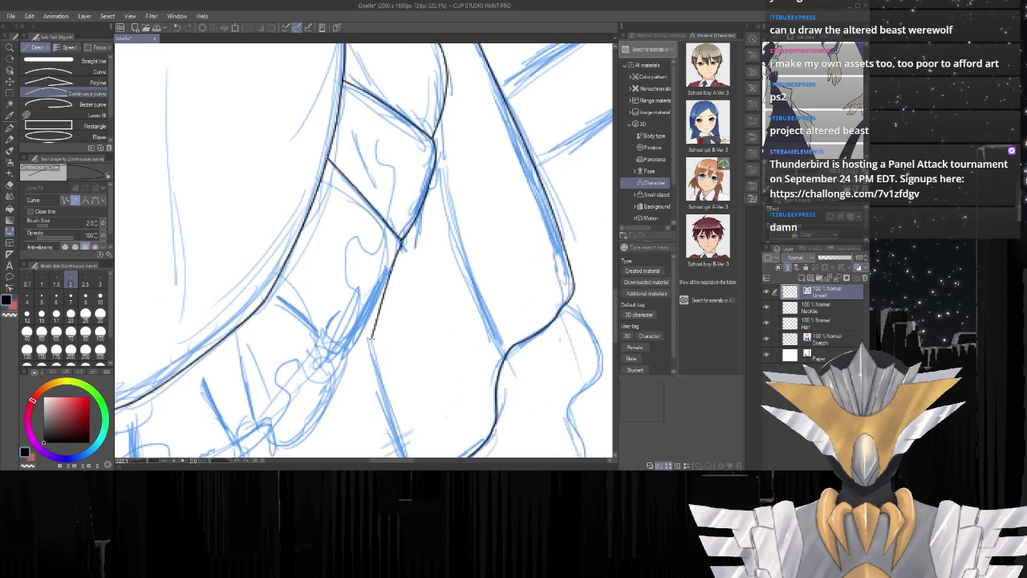
mouse_move(401, 245)
mouse_down()
mouse_move(384, 298)
mouse_move(342, 354)
mouse_up()
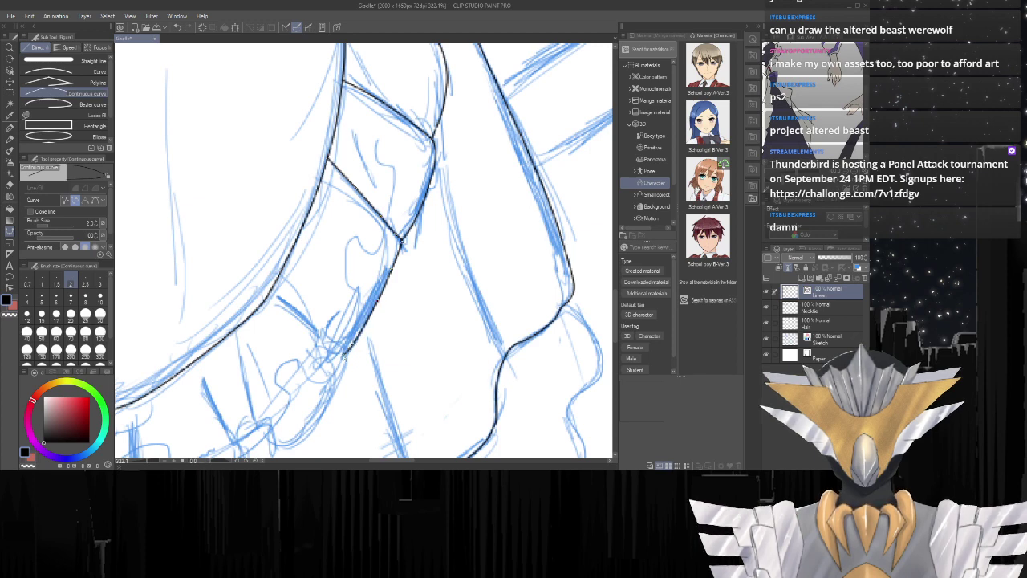
Ink the curled fold beside the apron's bottom ruffle section and begin tracing that section's rounded lower edge.
scroll(323, 351, down, 3)
scroll(225, 433, up, 4)
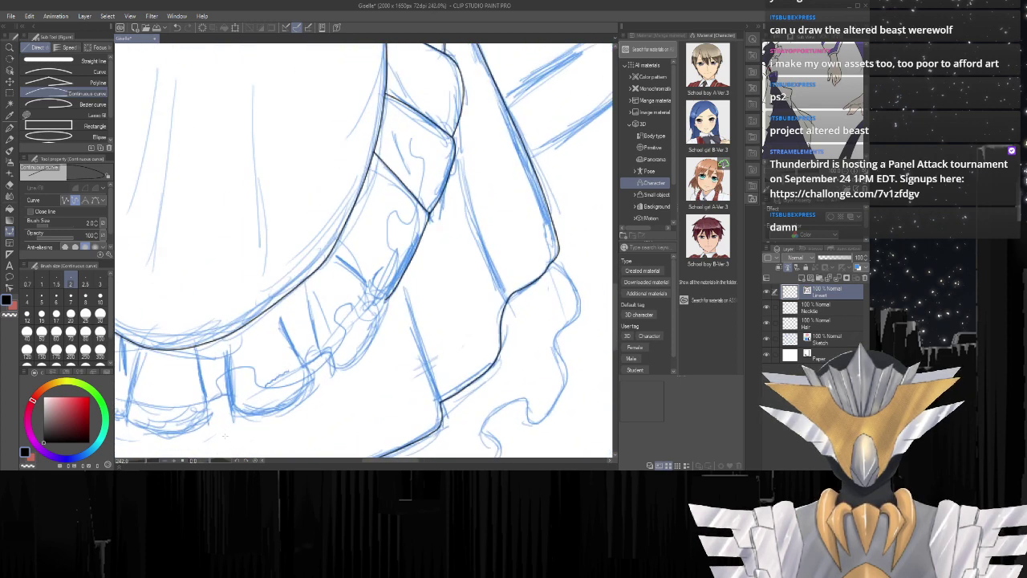
scroll(225, 433, up, 2)
scroll(364, 251, down, 1)
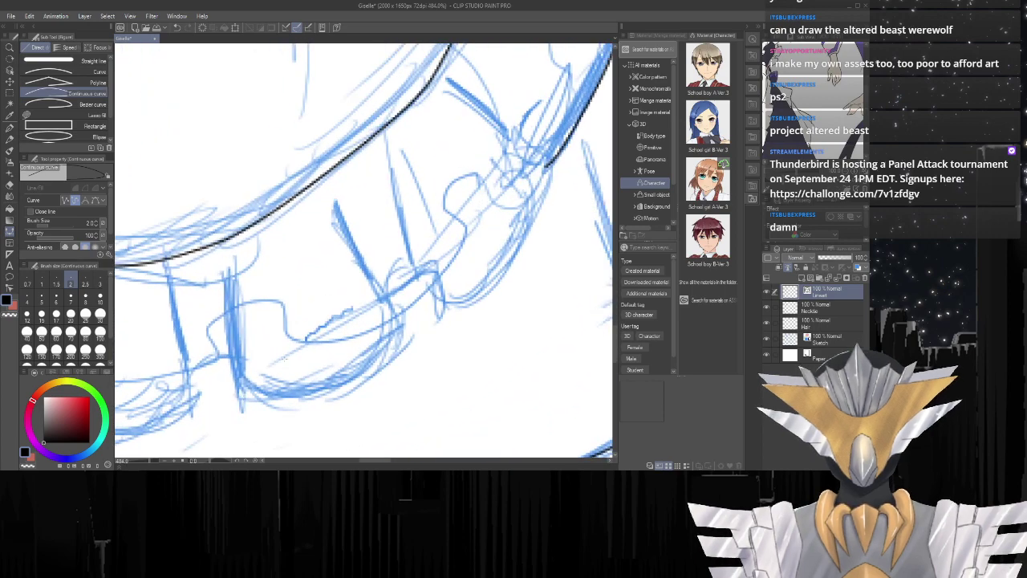
scroll(364, 251, down, 2)
scroll(460, 362, down, 4)
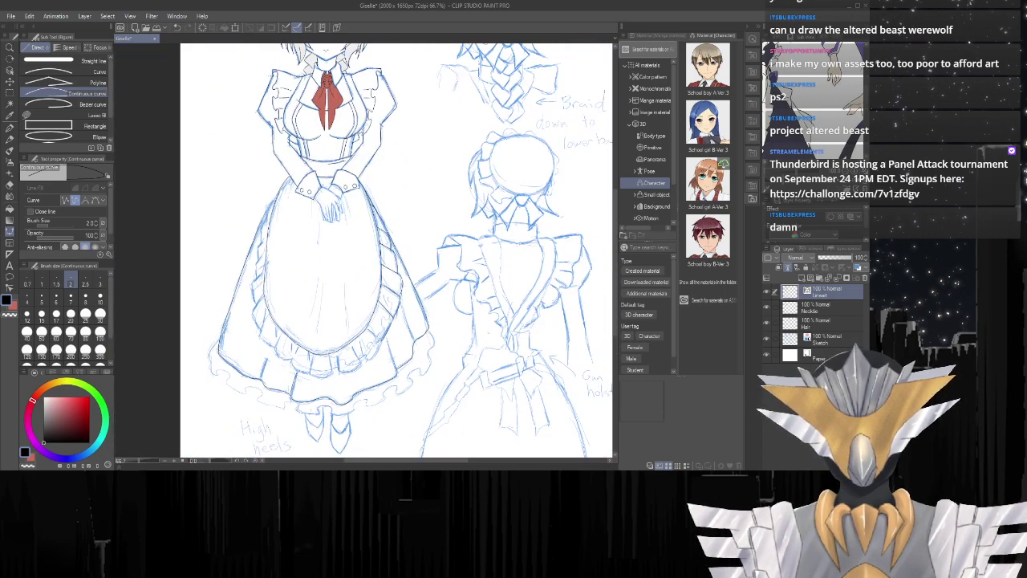
scroll(257, 368, up, 3)
scroll(495, 415, up, 4)
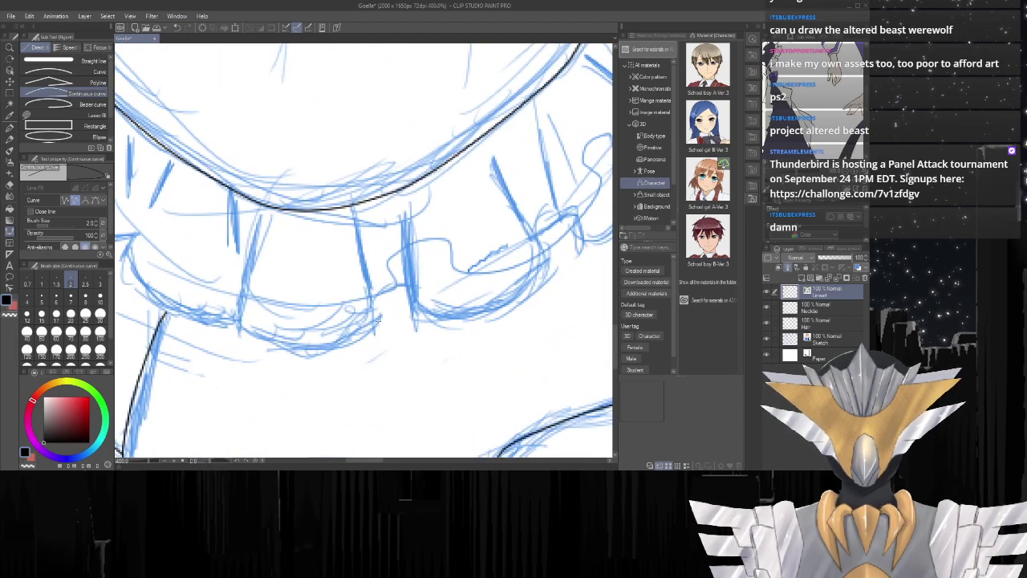
scroll(361, 279, down, 3)
scroll(361, 279, down, 2)
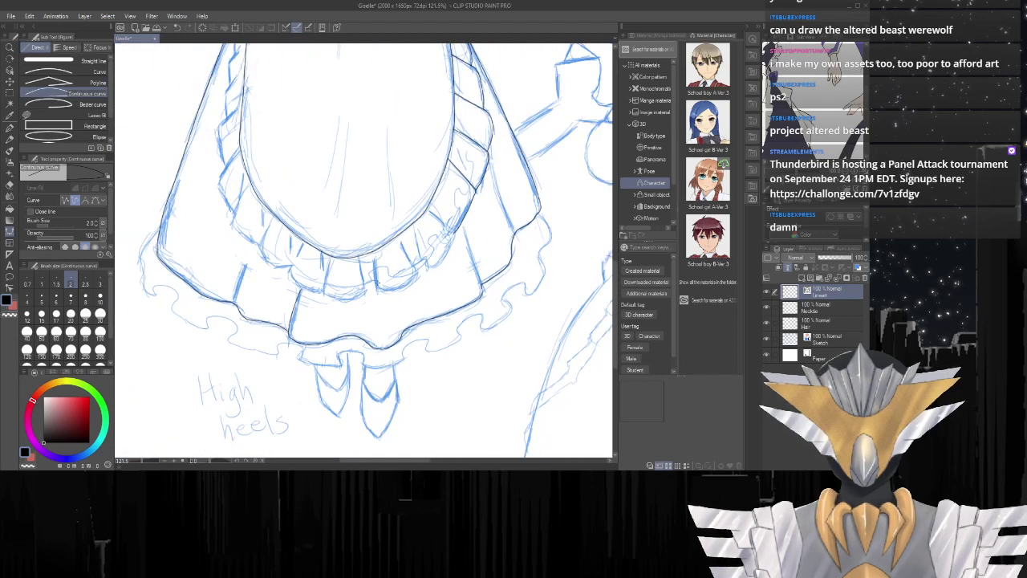
scroll(353, 275, up, 6)
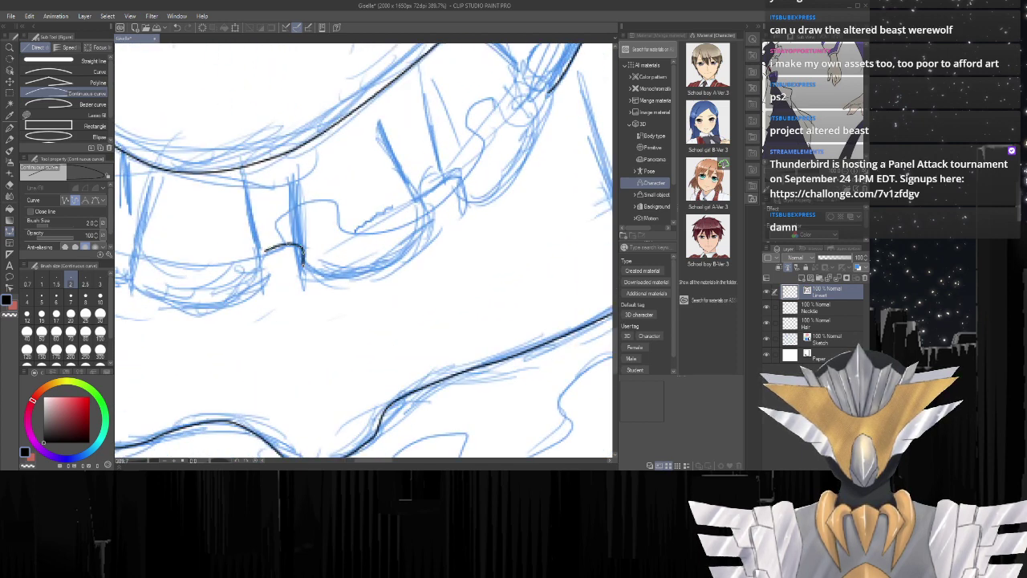
mouse_move(267, 249)
mouse_down()
mouse_move(263, 291)
mouse_move(205, 314)
mouse_up()
click(201, 317)
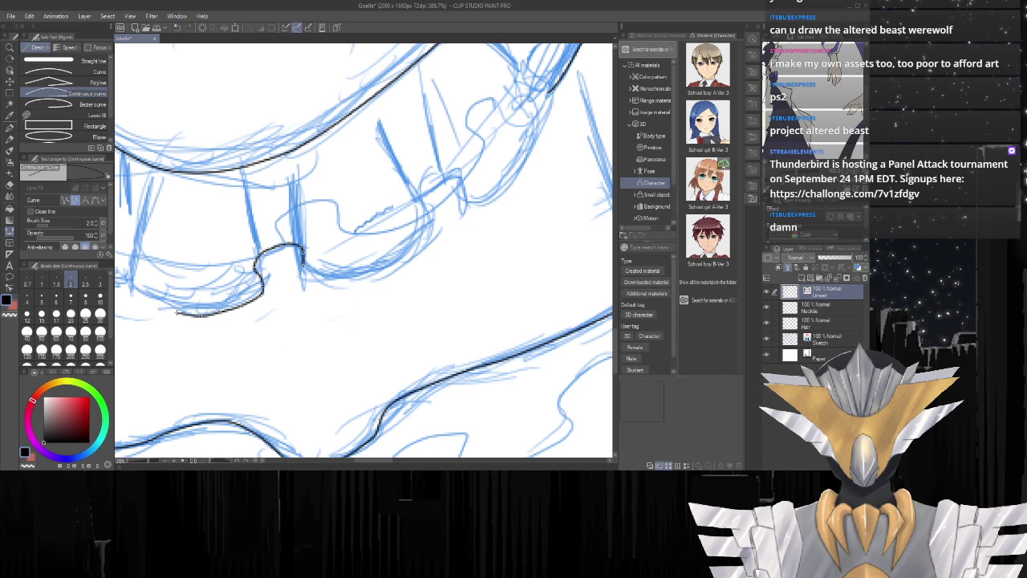
click(169, 310)
Complete the bottom ruffle section's lower edge, turn its left corner and run the line up along the fold toward the apron.
scroll(281, 302, down, 1)
scroll(315, 317, down, 5)
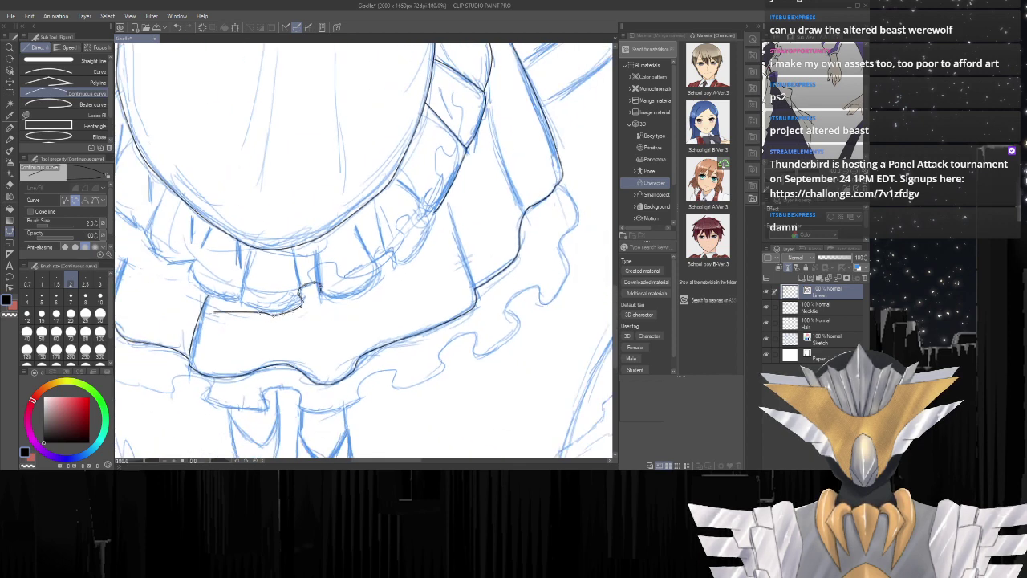
scroll(217, 313, up, 9)
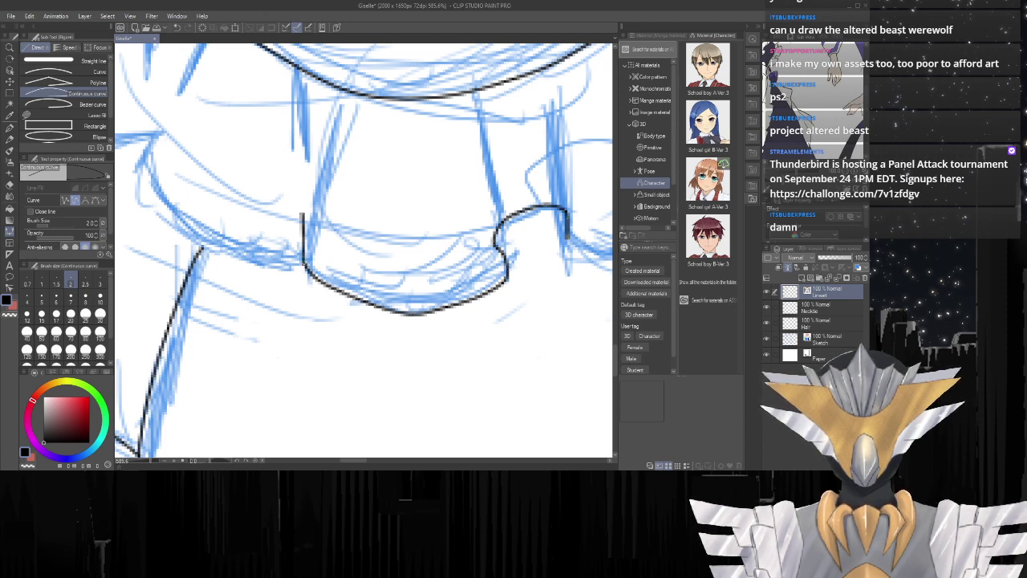
click(322, 185)
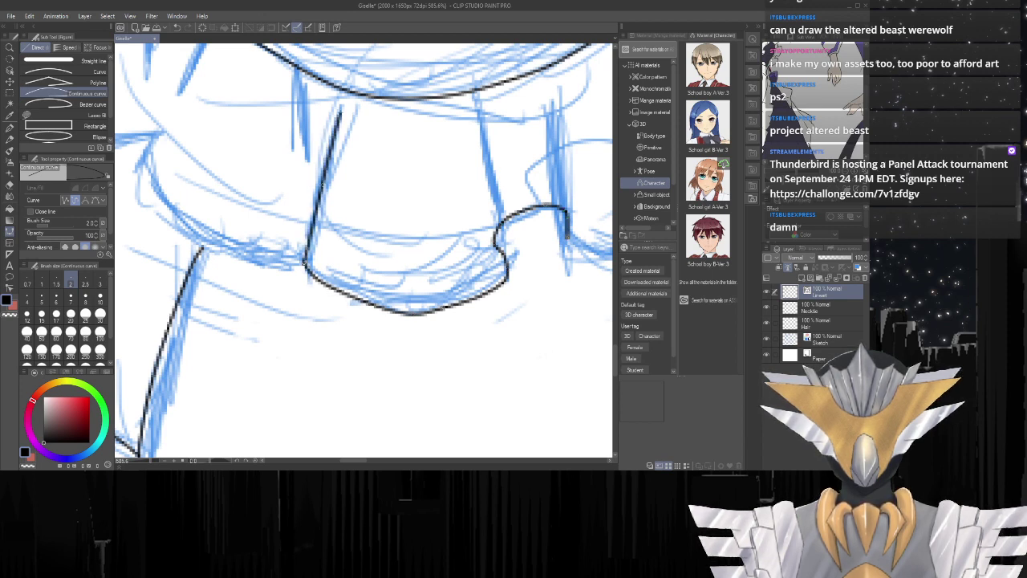
scroll(434, 168, down, 6)
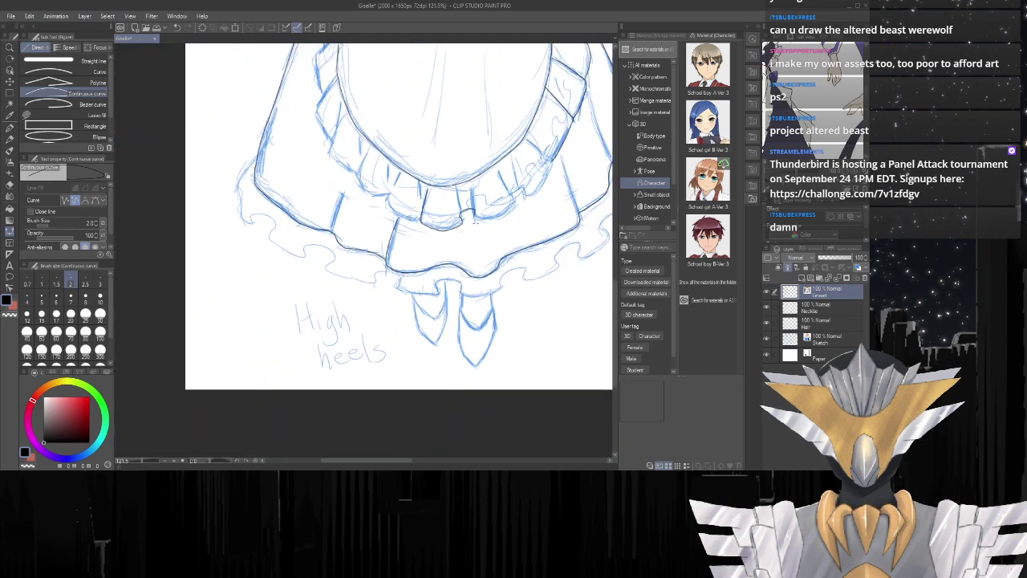
Ink the rounded lower edge of the ruffle section left of the bottom one and the short slanted fold at its left corner.
scroll(556, 170, up, 1)
scroll(409, 233, up, 8)
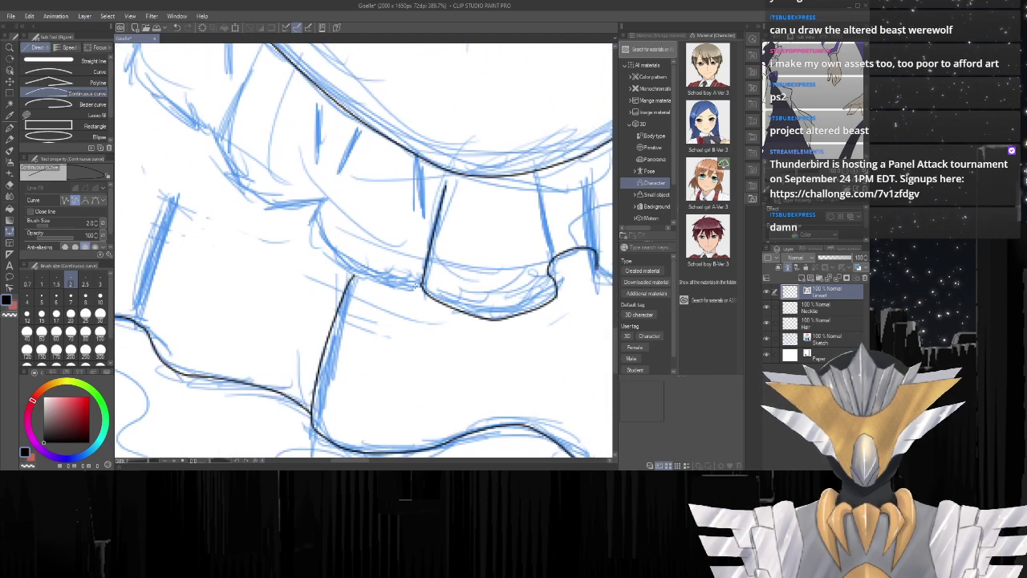
click(425, 274)
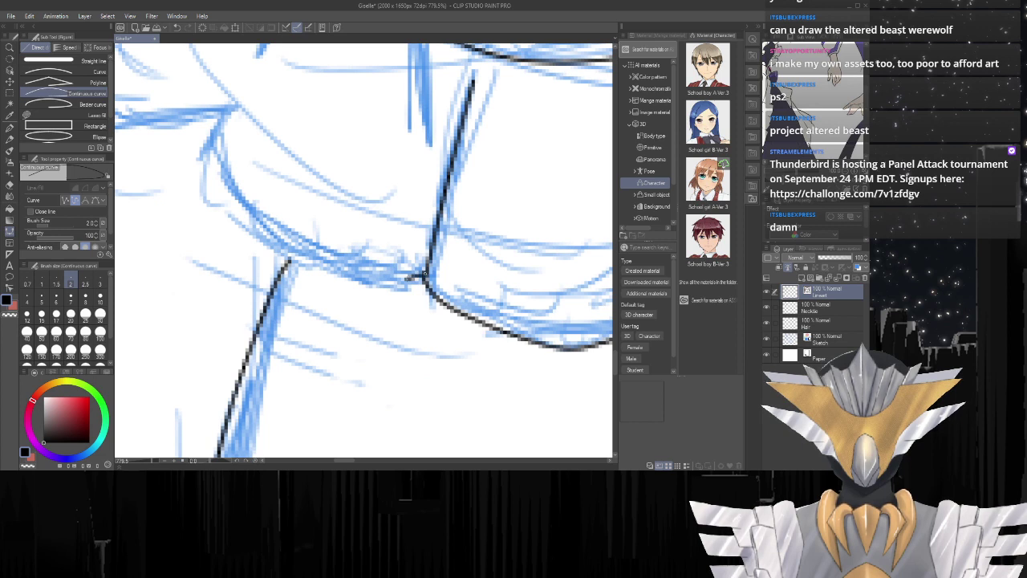
click(408, 279)
mouse_move(369, 276)
mouse_down()
mouse_move(266, 246)
mouse_move(264, 228)
mouse_move(204, 149)
mouse_up()
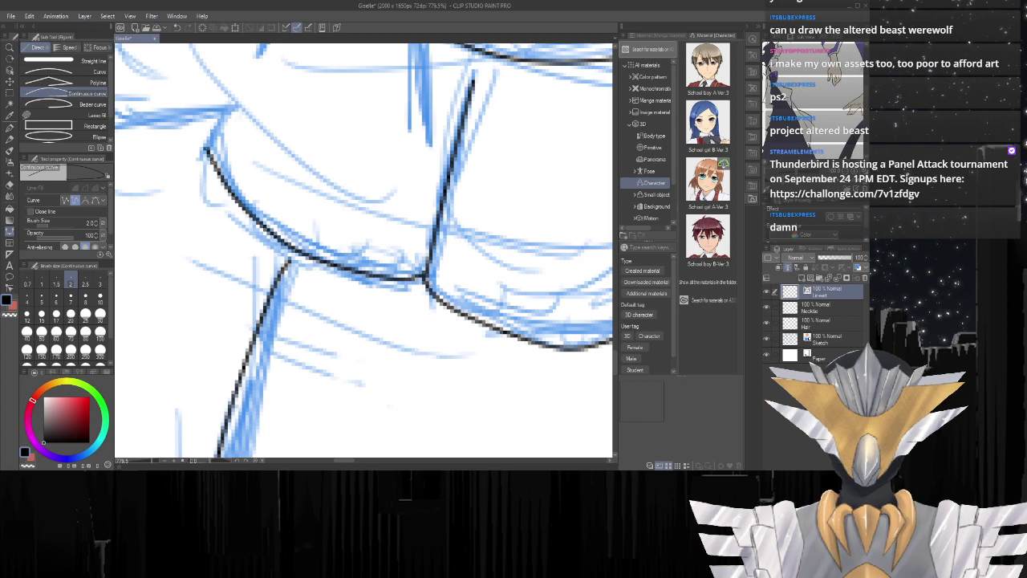
scroll(384, 179, down, 3)
scroll(384, 180, up, 3)
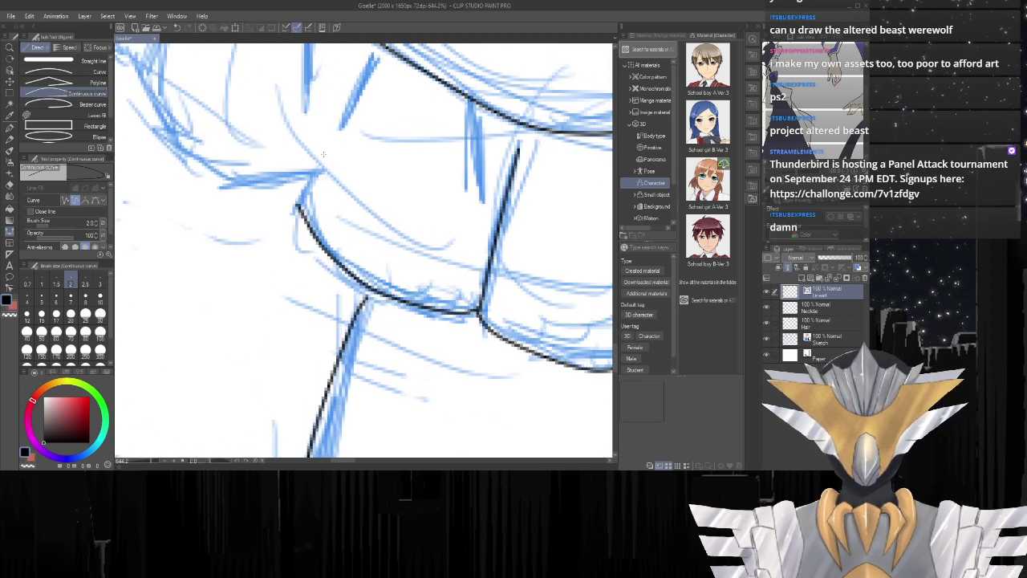
drag(330, 147, 299, 201)
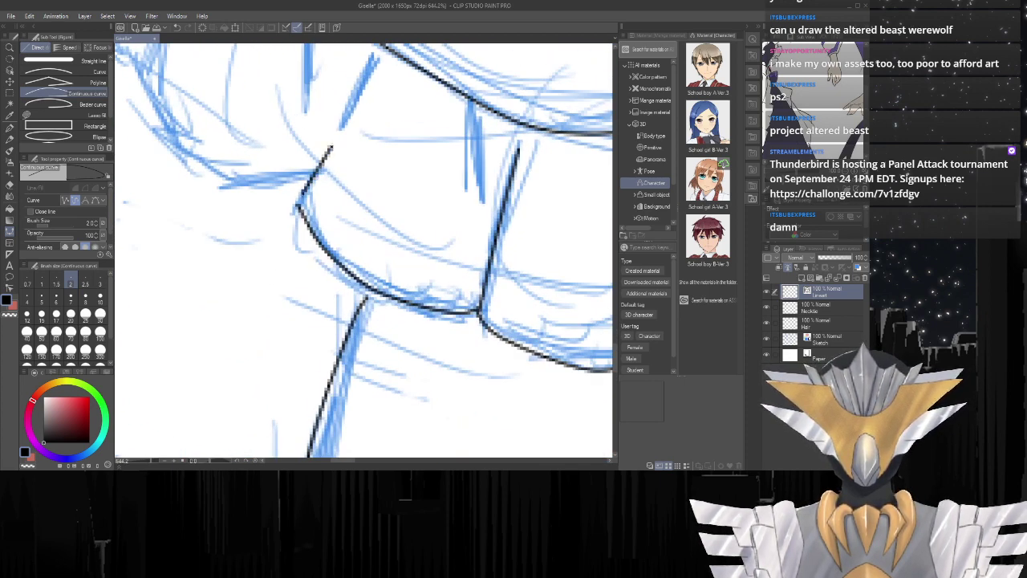
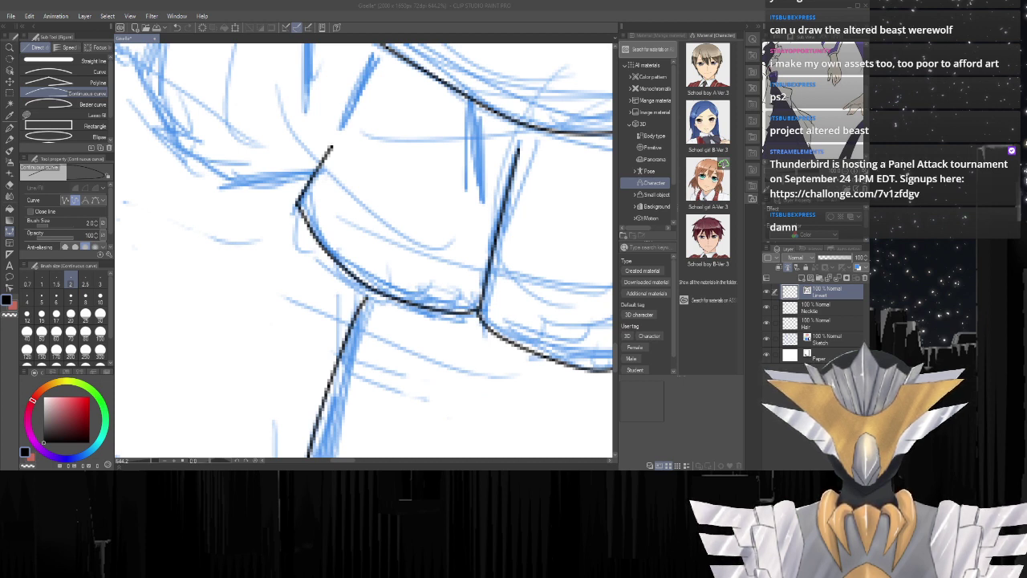
Ink the slanted fold and rounded lower edge of the next ruffle section up the left side, joining it to the previous section's corner.
key(alt+Tab)
scroll(470, 158, down, 4)
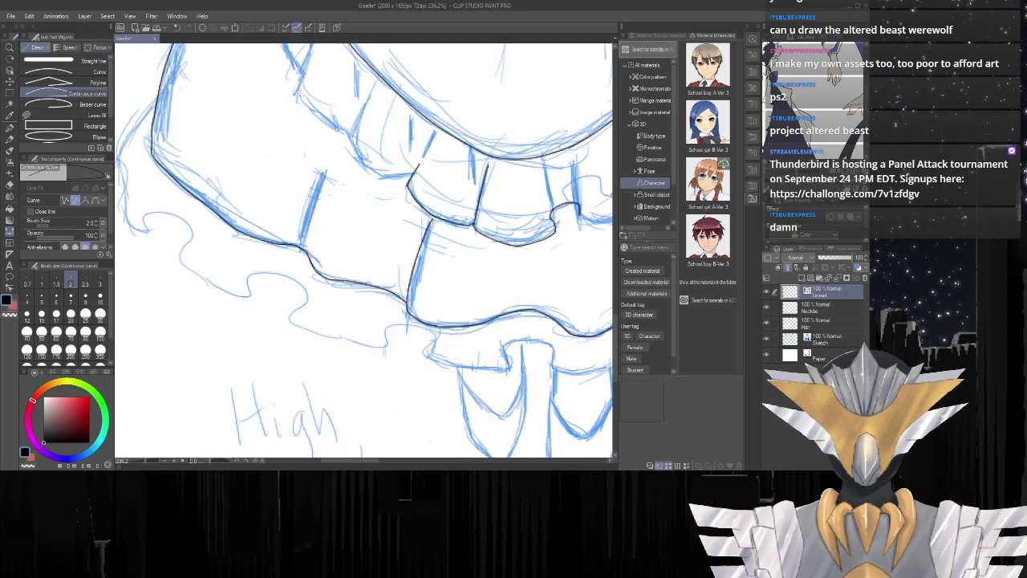
scroll(368, 138, down, 2)
scroll(368, 138, up, 1)
scroll(369, 152, up, 3)
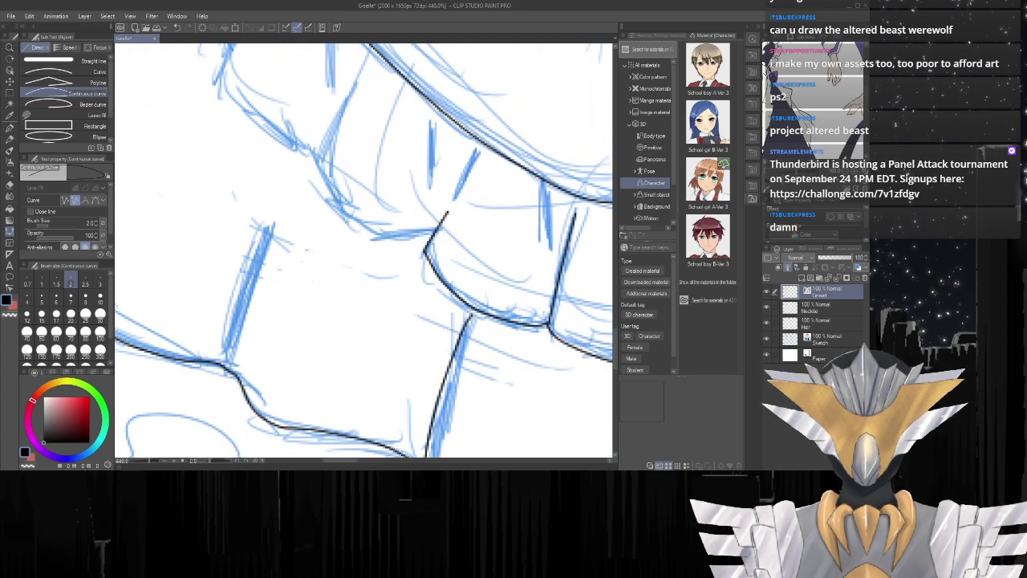
drag(359, 78, 340, 111)
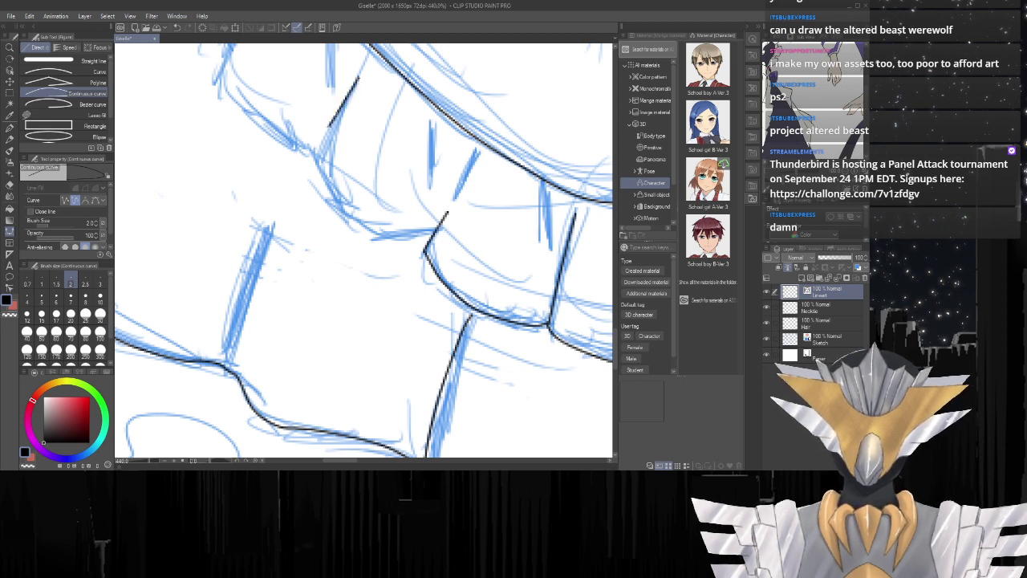
mouse_move(318, 148)
mouse_down()
mouse_move(321, 174)
mouse_move(365, 231)
mouse_move(390, 241)
mouse_move(438, 233)
mouse_up()
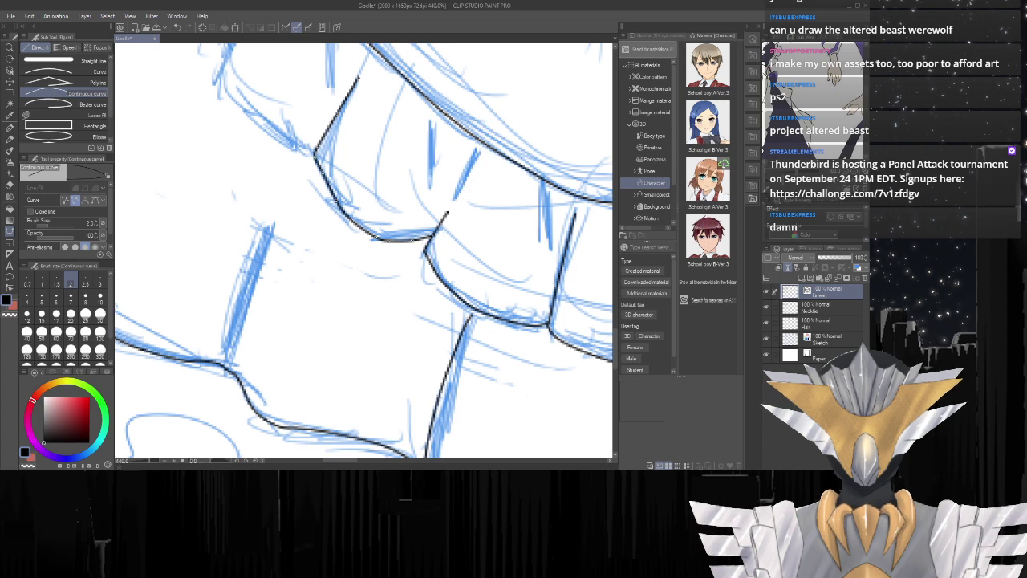
Ink the following lower-left ruffle section with a long curved fold line that rounds down into the last inked corner.
scroll(324, 153, down, 12)
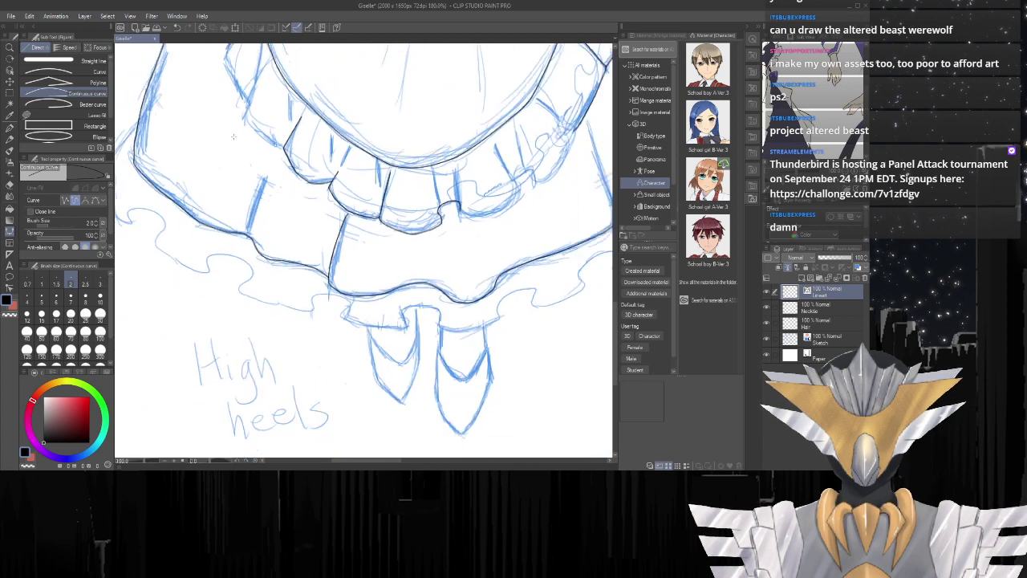
scroll(337, 151, up, 7)
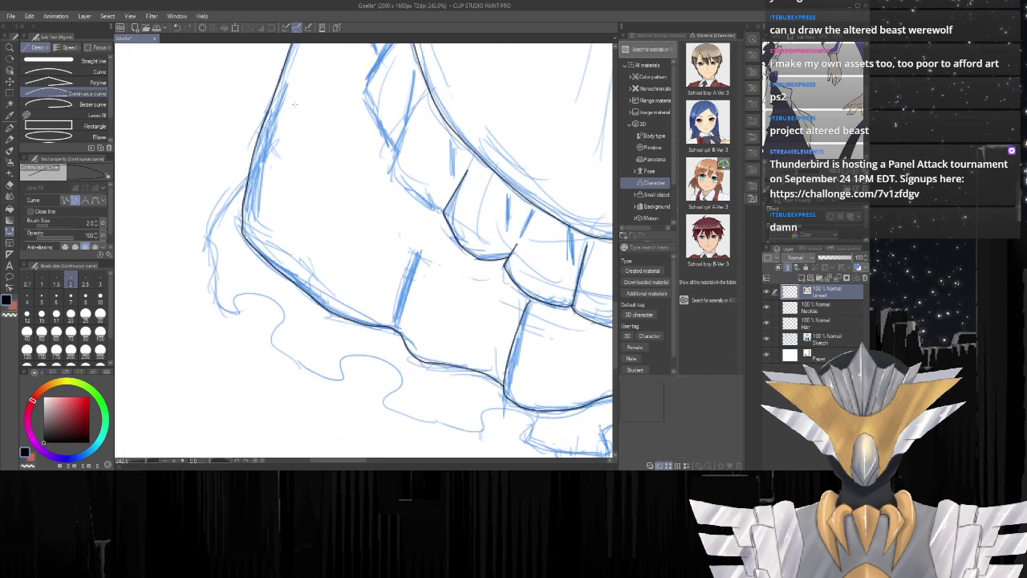
scroll(336, 151, up, 3)
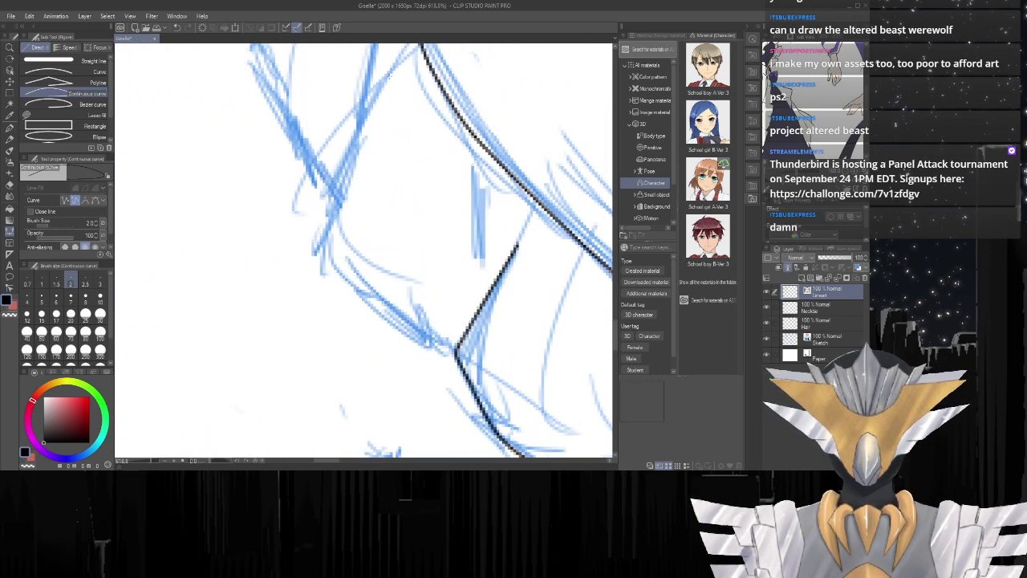
mouse_move(386, 75)
mouse_down()
mouse_move(332, 187)
mouse_move(326, 249)
mouse_move(353, 293)
mouse_move(456, 351)
mouse_up()
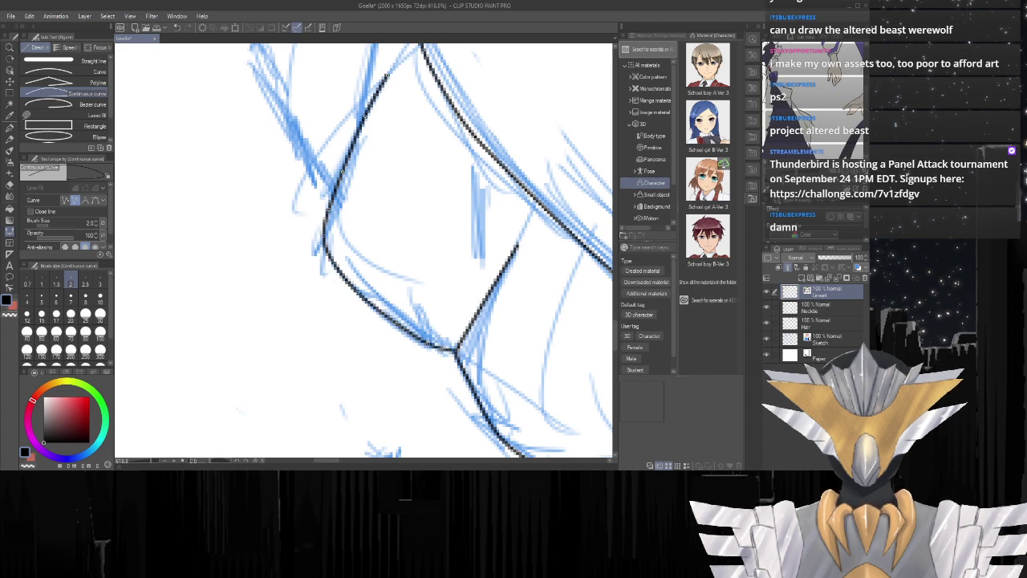
Ink the rounded lower edge of the ruffle section right of the bottom curled fold.
scroll(435, 224, down, 8)
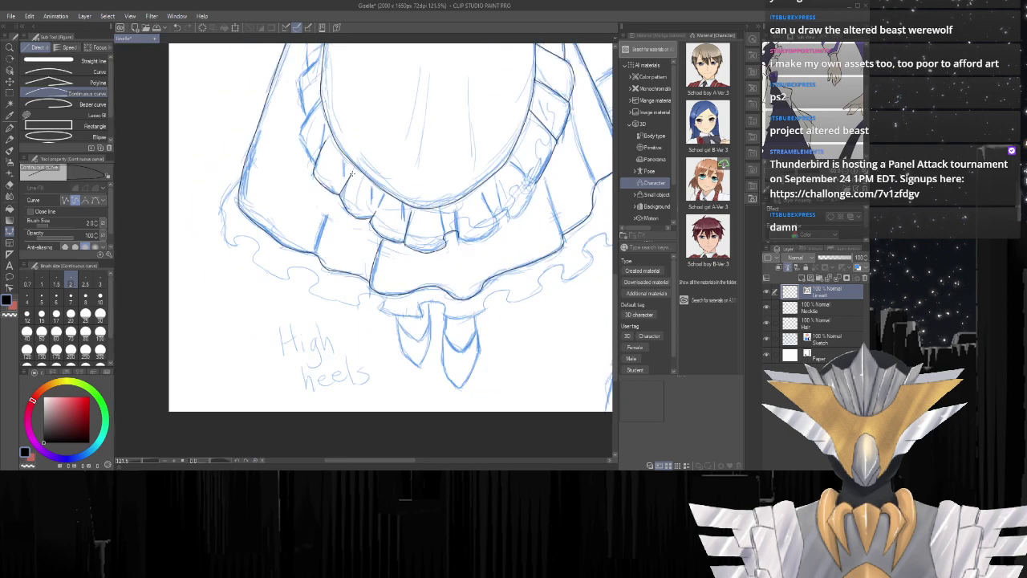
scroll(435, 225, up, 3)
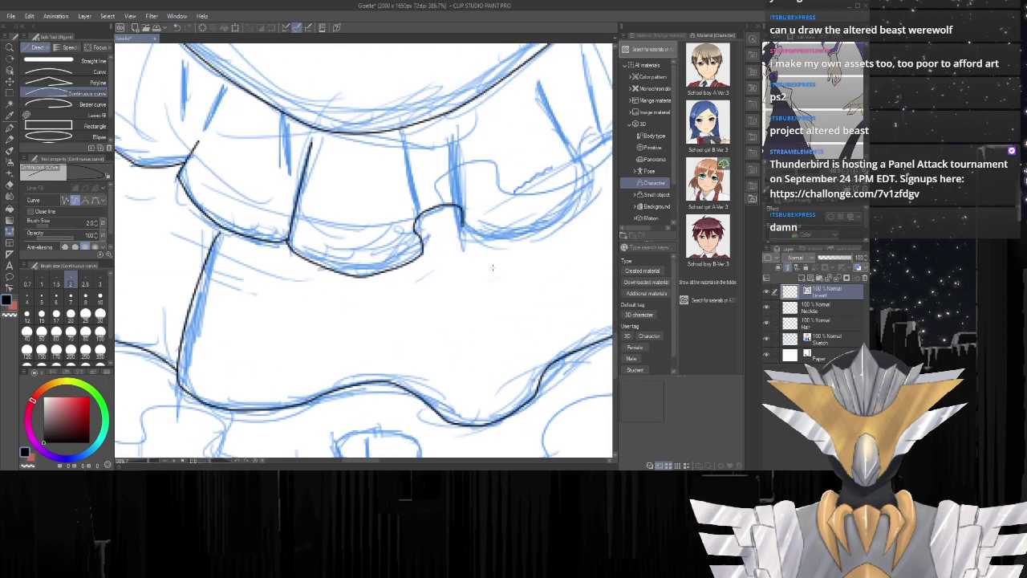
scroll(464, 243, down, 3)
scroll(464, 243, up, 5)
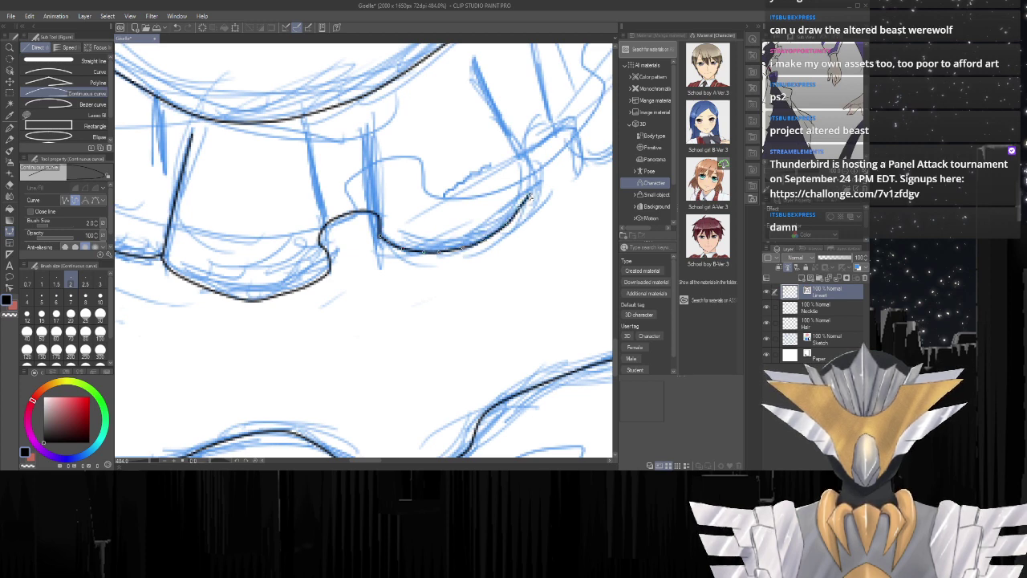
Ink the curled fold at the end of that right-hand section and trace the next section's small rounded lower edge.
scroll(531, 192, down, 6)
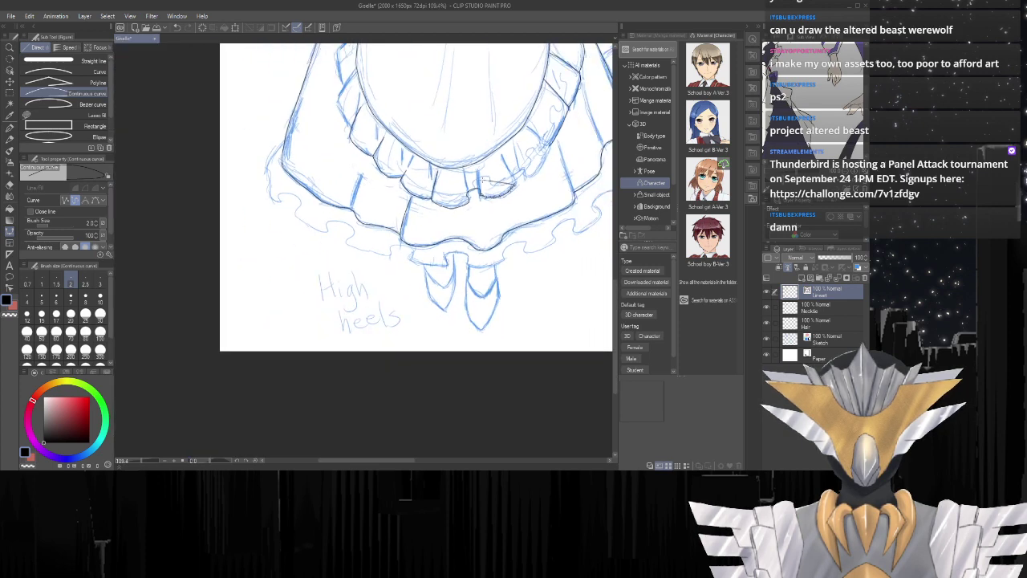
scroll(556, 145, up, 6)
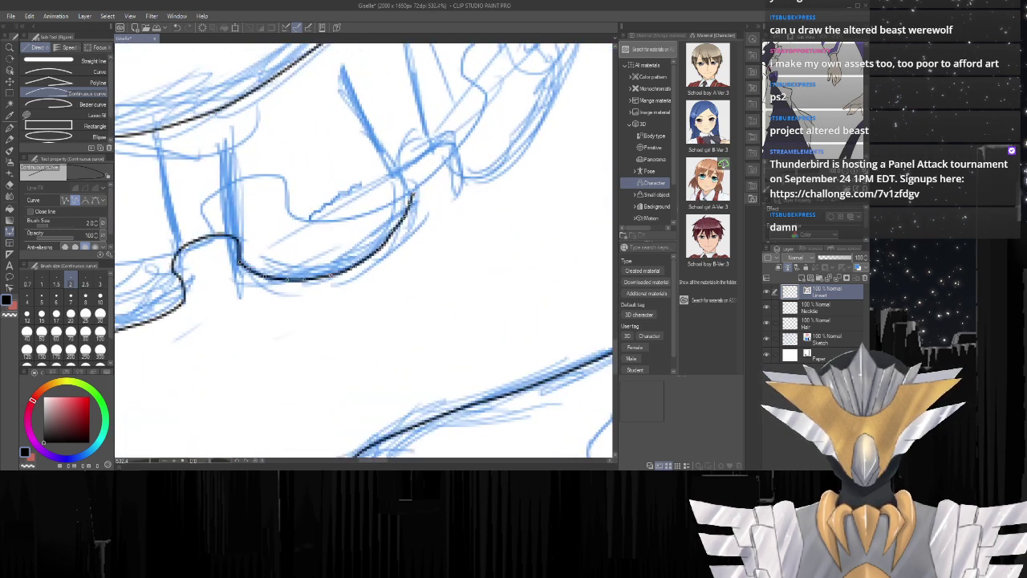
click(411, 191)
click(396, 171)
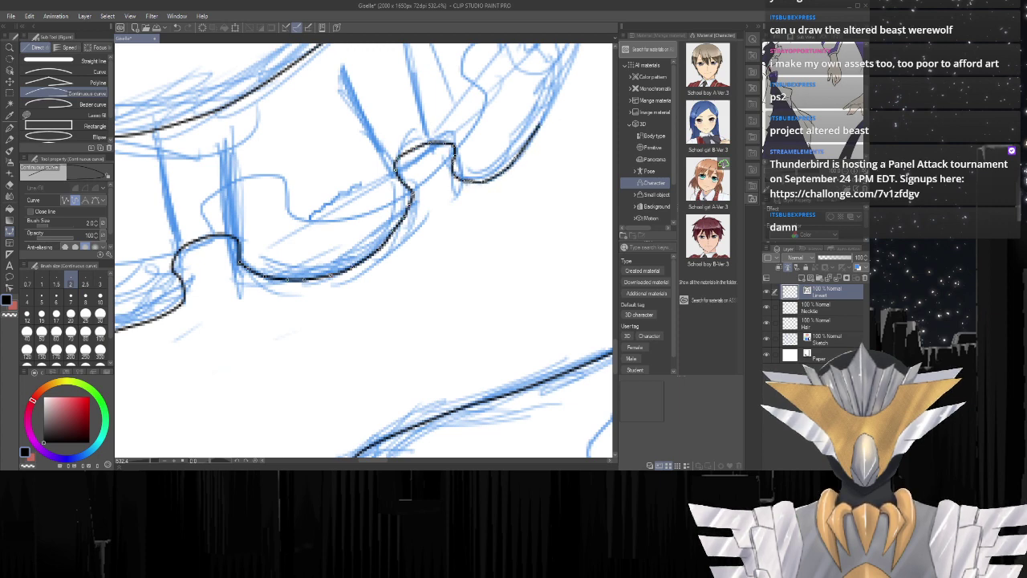
click(541, 124)
Finish the small section's edge up to the existing right-side ruffle line and ink the diagonal fold from that corner toward the apron.
scroll(540, 125, down, 6)
scroll(546, 128, up, 3)
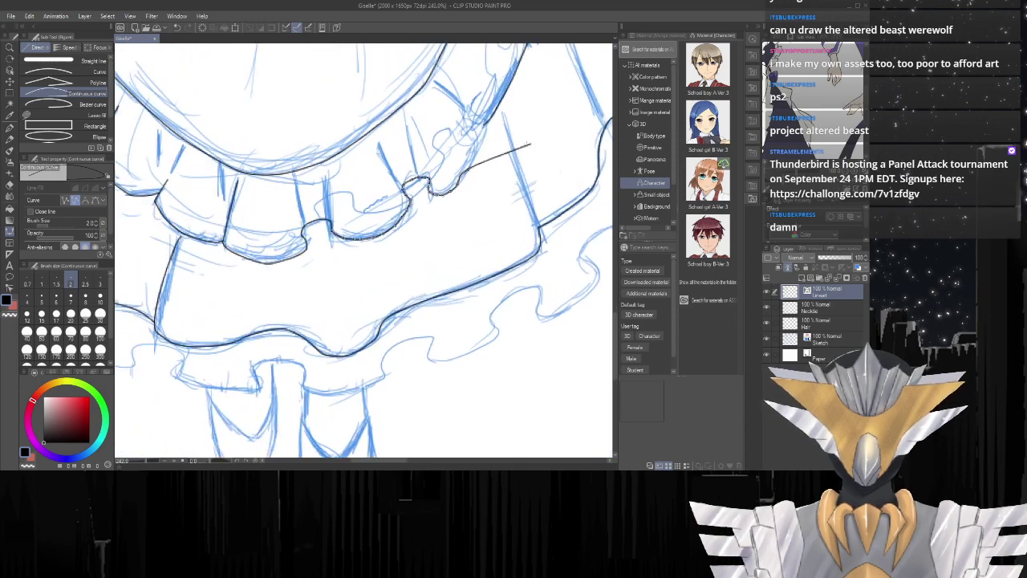
scroll(487, 137, up, 4)
scroll(480, 142, up, 1)
scroll(475, 143, down, 2)
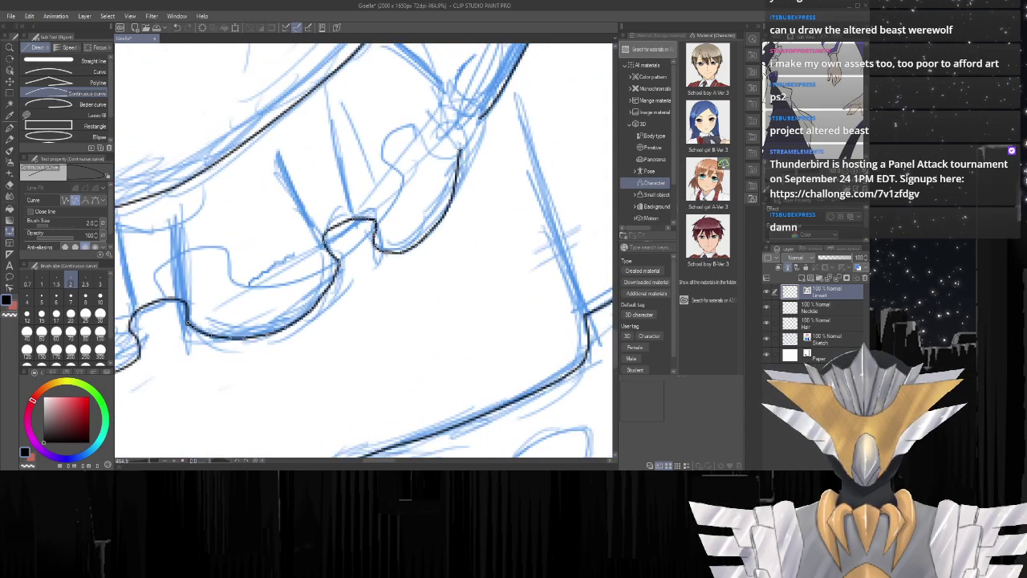
scroll(449, 160, down, 4)
scroll(449, 160, up, 3)
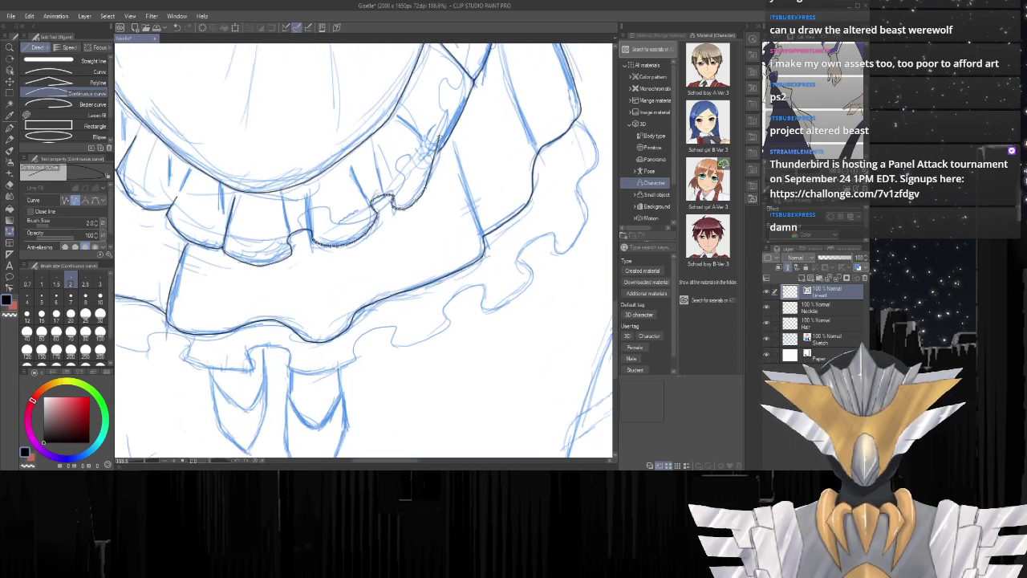
scroll(424, 161, up, 3)
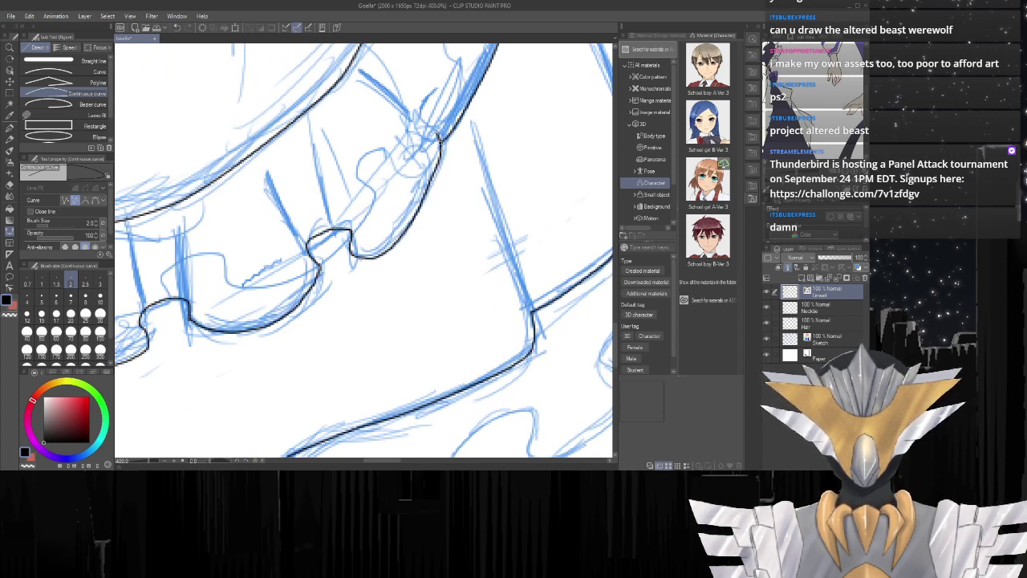
click(440, 140)
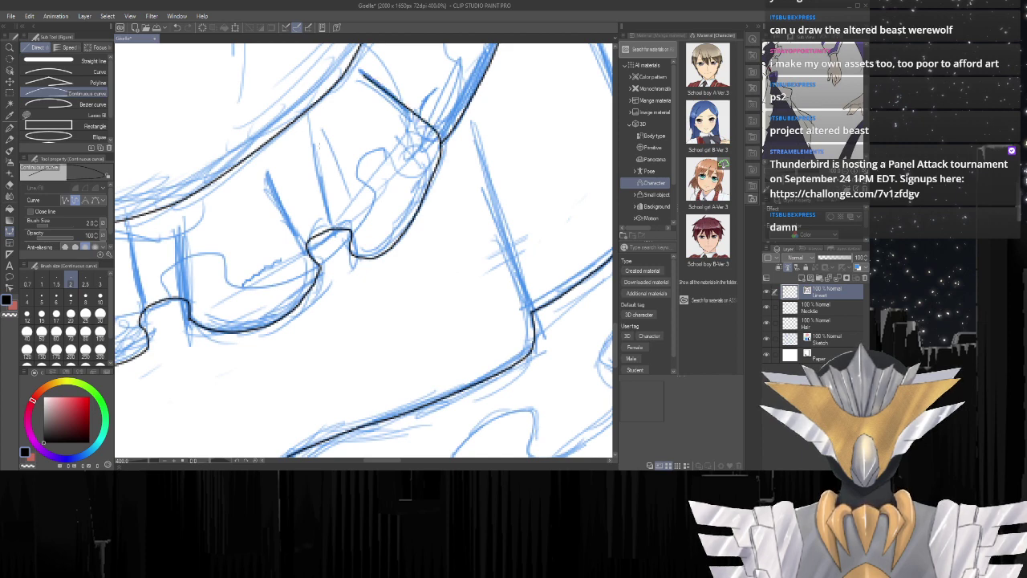
Ink the short crease lines hanging below the apron edge in the bottom and lower-right ruffle sections.
scroll(324, 183, down, 6)
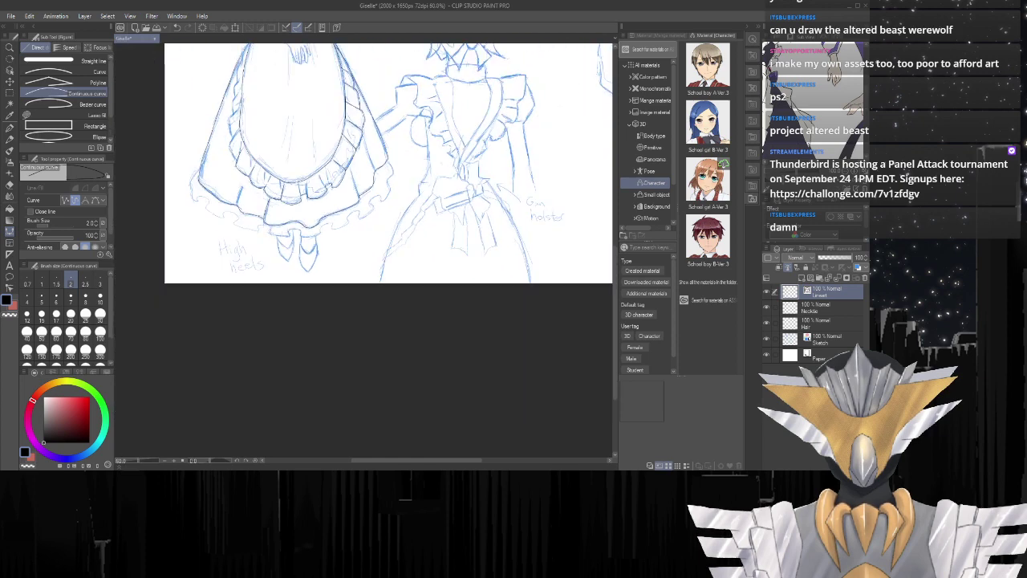
scroll(273, 177, up, 5)
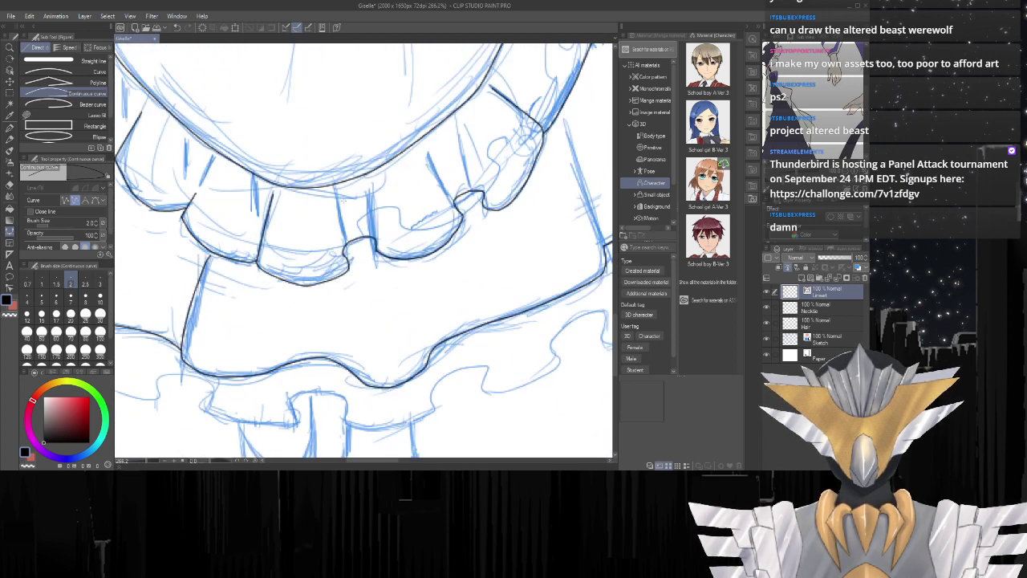
click(336, 198)
drag(370, 196, 375, 234)
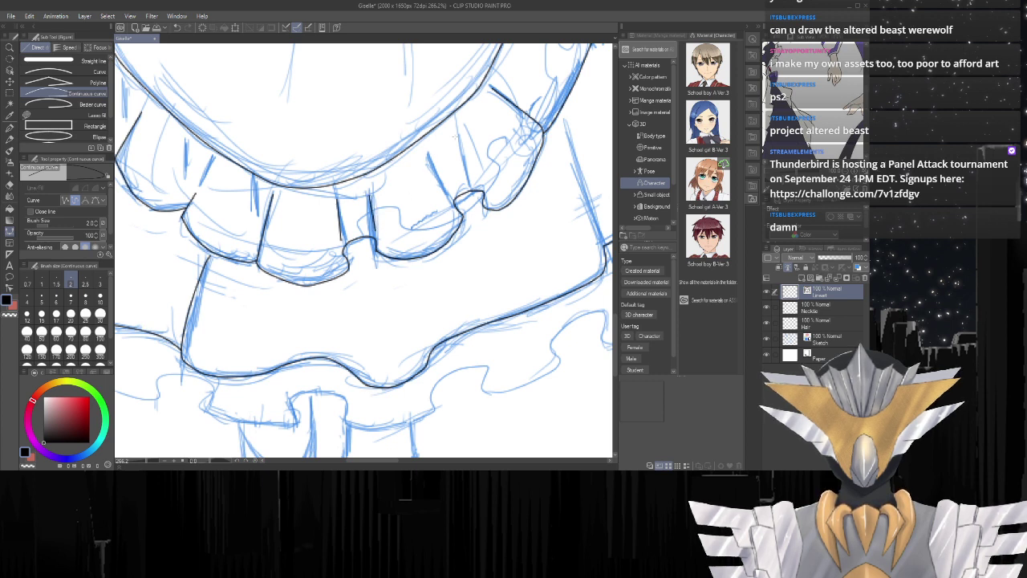
mouse_move(456, 137)
mouse_down()
mouse_move(484, 183)
mouse_move(435, 155)
mouse_up()
scroll(483, 131, down, 3)
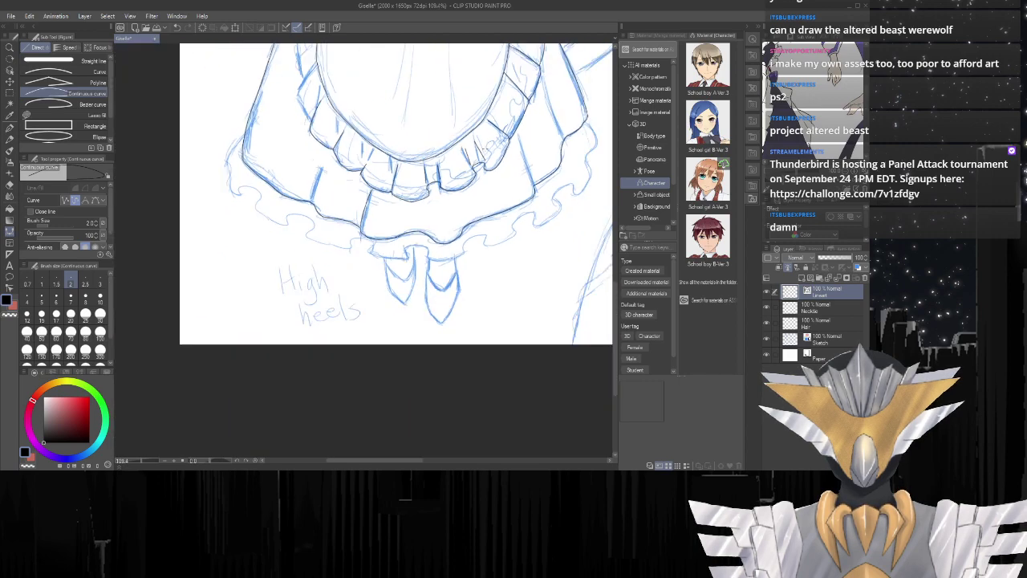
Ink three short crease lines below the apron edge in the lower-left ruffle sections.
scroll(368, 160, up, 3)
scroll(357, 143, down, 4)
scroll(386, 145, down, 1)
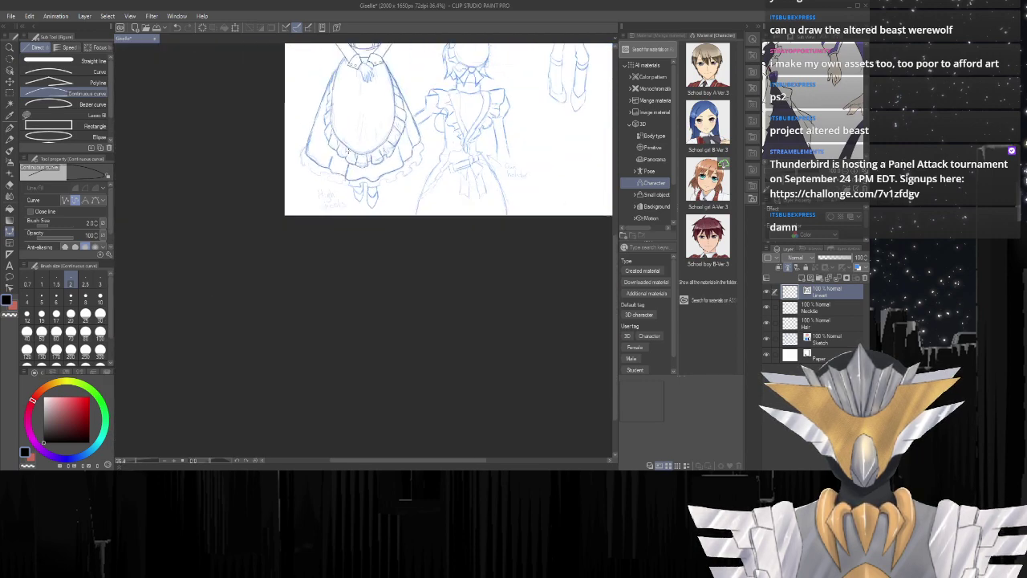
scroll(386, 146, up, 6)
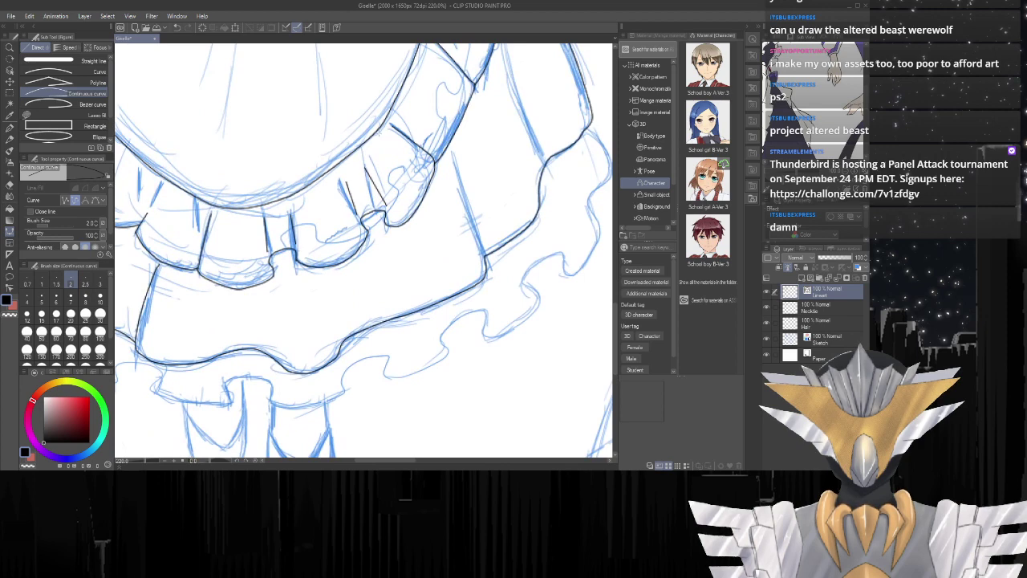
scroll(433, 240, down, 2)
scroll(232, 221, up, 5)
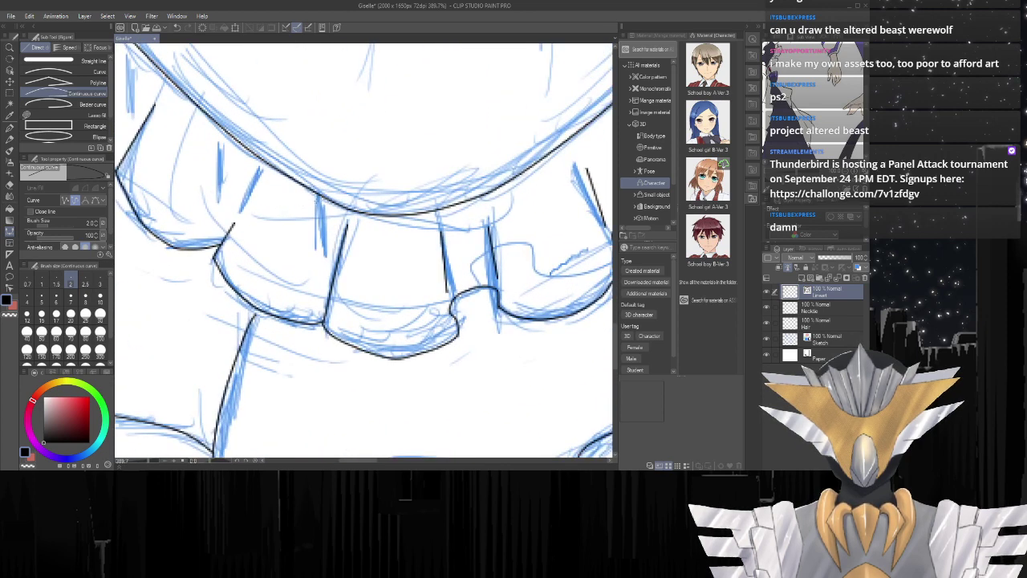
drag(317, 201, 326, 251)
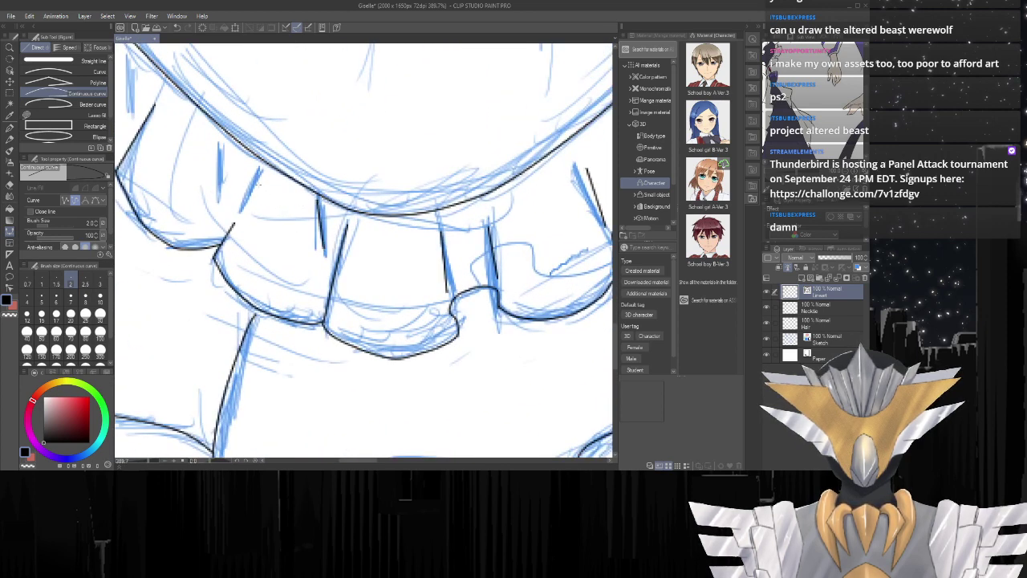
drag(262, 169, 243, 211)
key(ctrl+z)
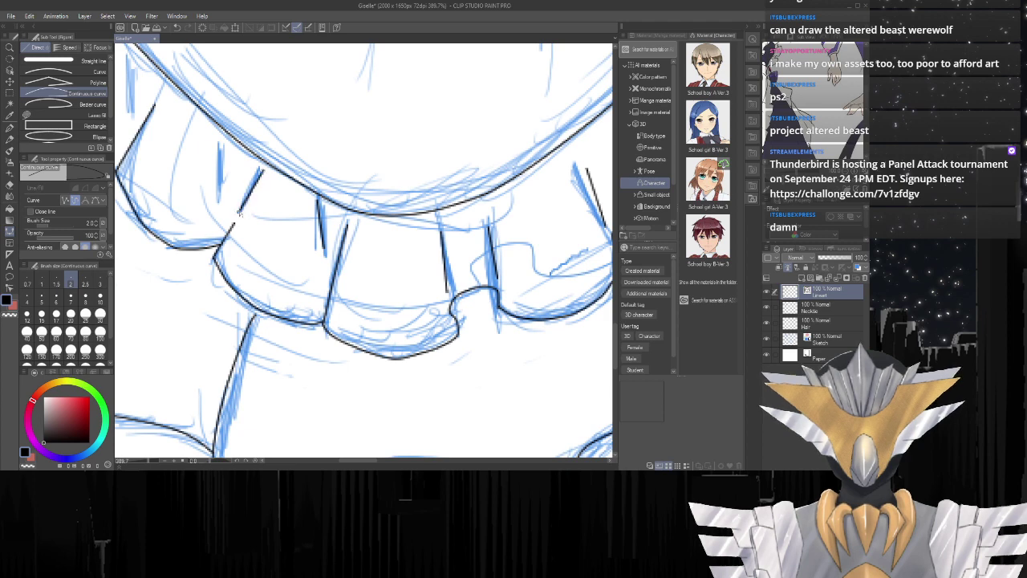
click(218, 145)
double_click(221, 203)
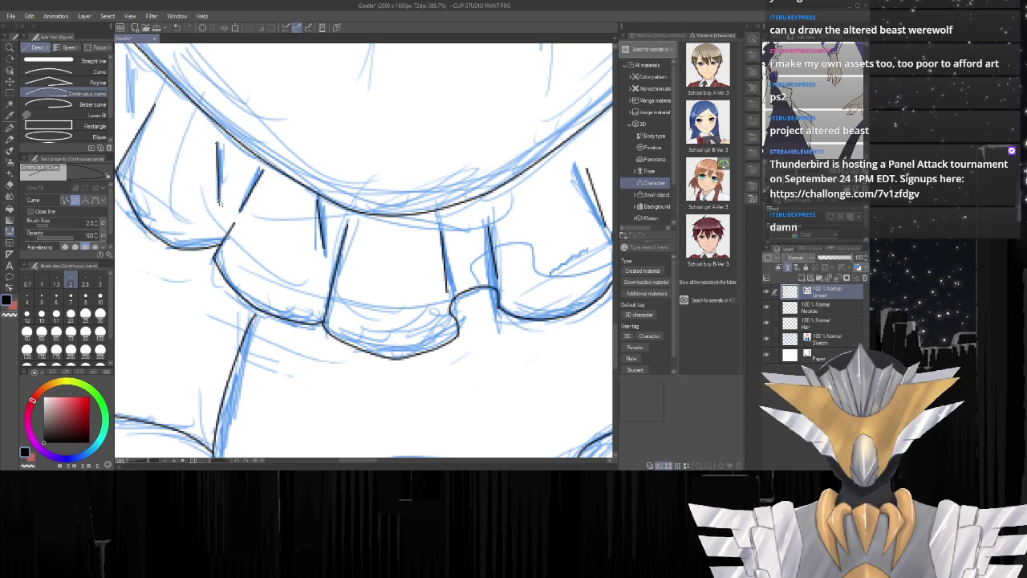
Ink the steep crease line above the uppermost inked fold of the apron's lower-left ruffle.
scroll(334, 185, down, 2)
scroll(335, 185, down, 2)
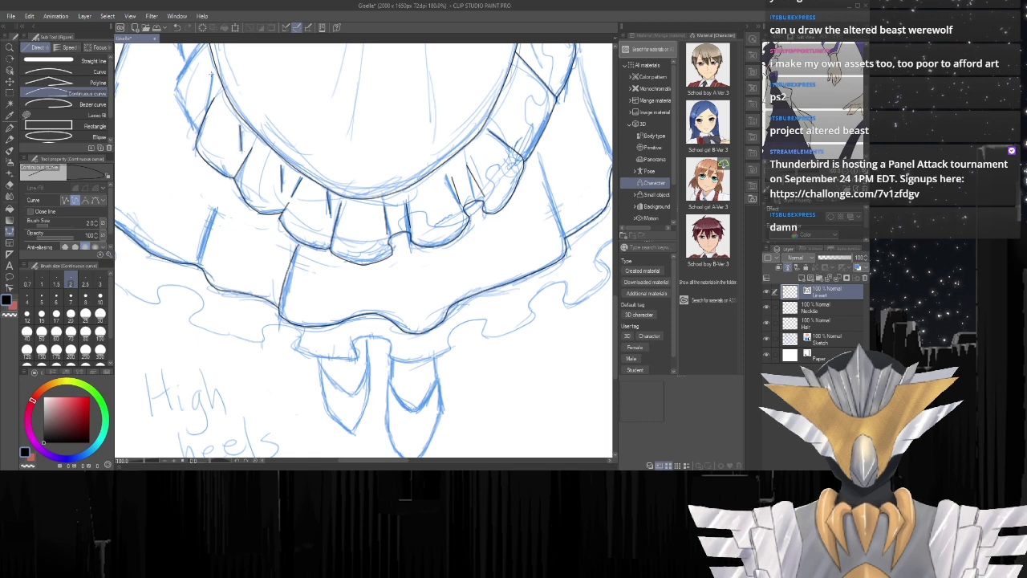
scroll(211, 74, up, 4)
drag(224, 49, 207, 140)
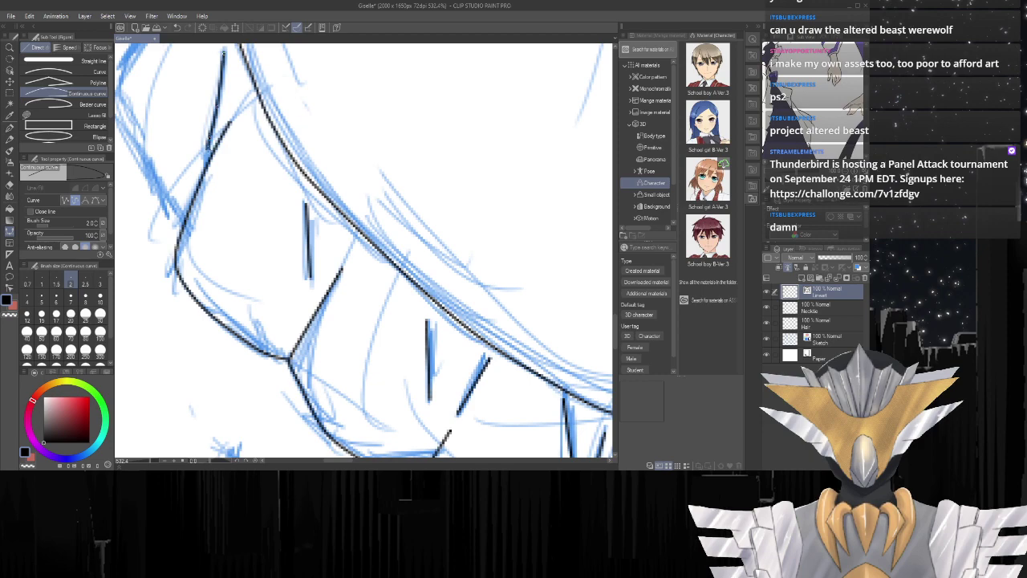
Ink two short slanted crease lines inside adjacent ruffle sections on the apron's right side.
scroll(365, 251, down, 8)
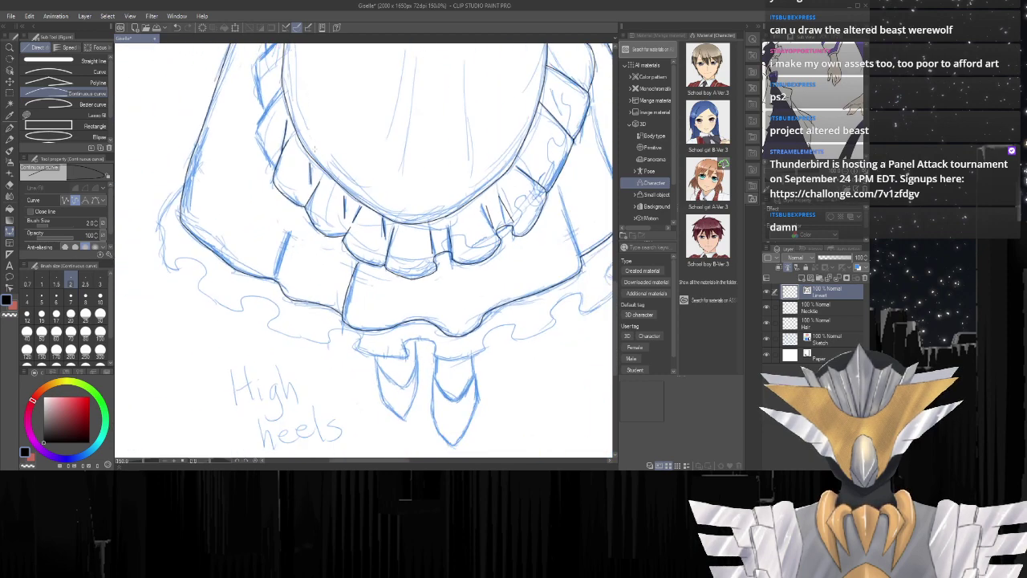
scroll(461, 136, up, 6)
scroll(429, 96, down, 8)
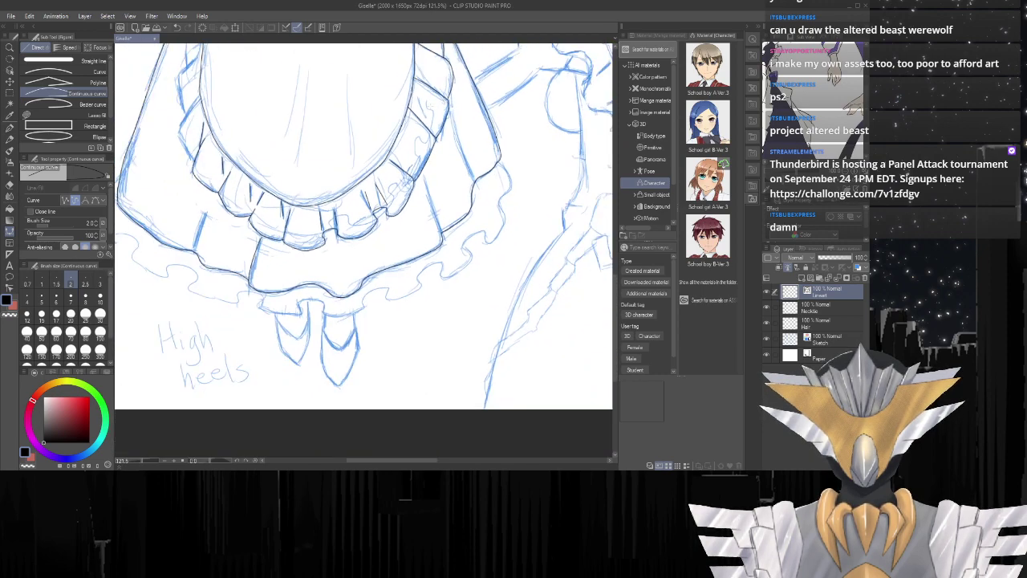
scroll(449, 59, up, 3)
scroll(361, 88, down, 4)
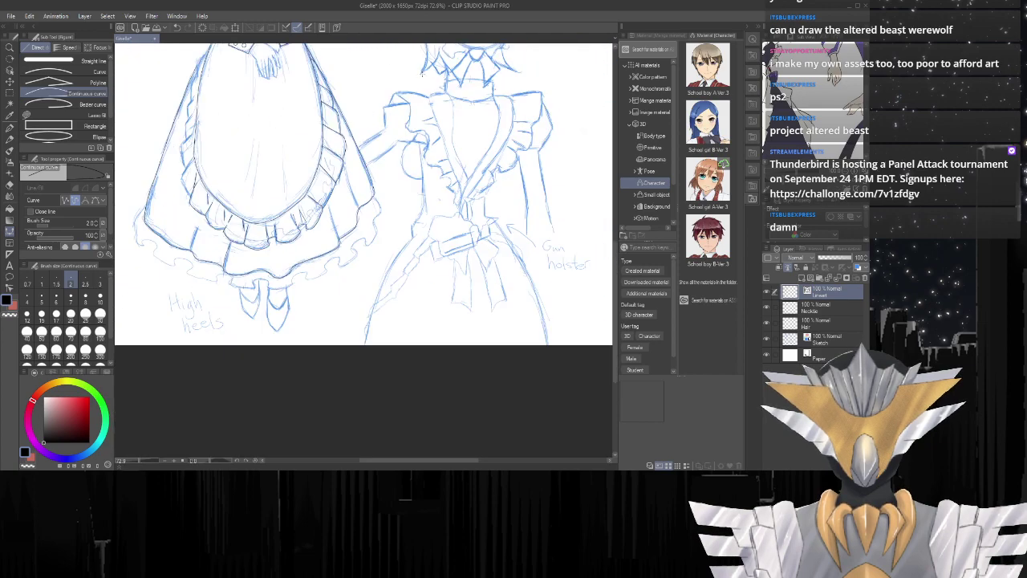
scroll(283, 115, up, 3)
scroll(283, 115, up, 3)
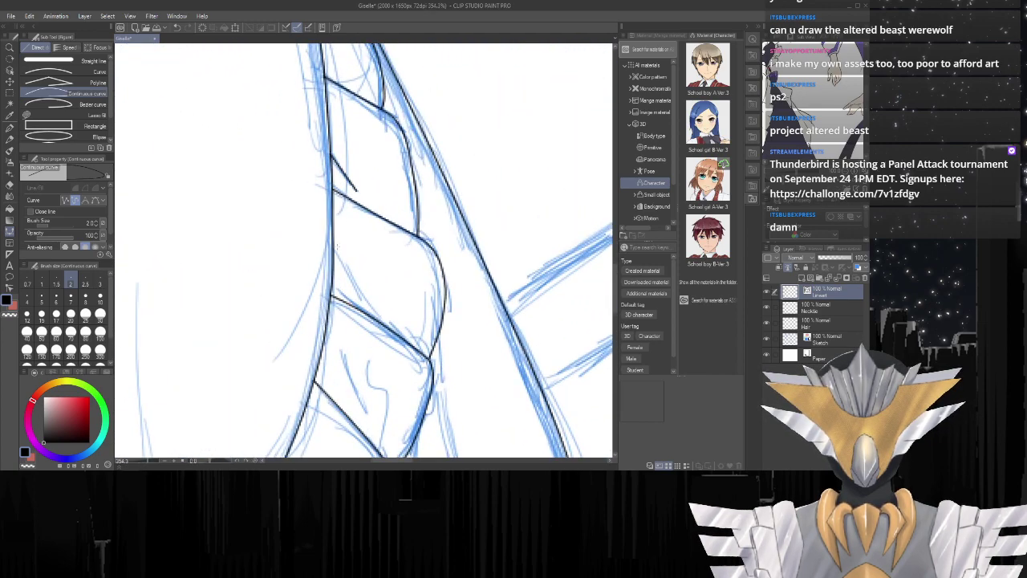
drag(333, 251, 383, 322)
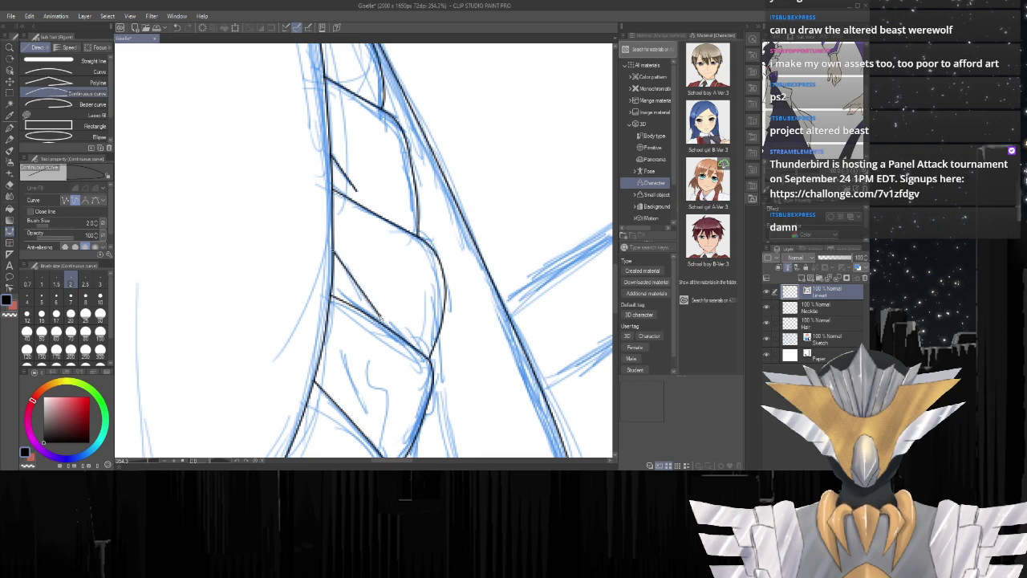
click(340, 353)
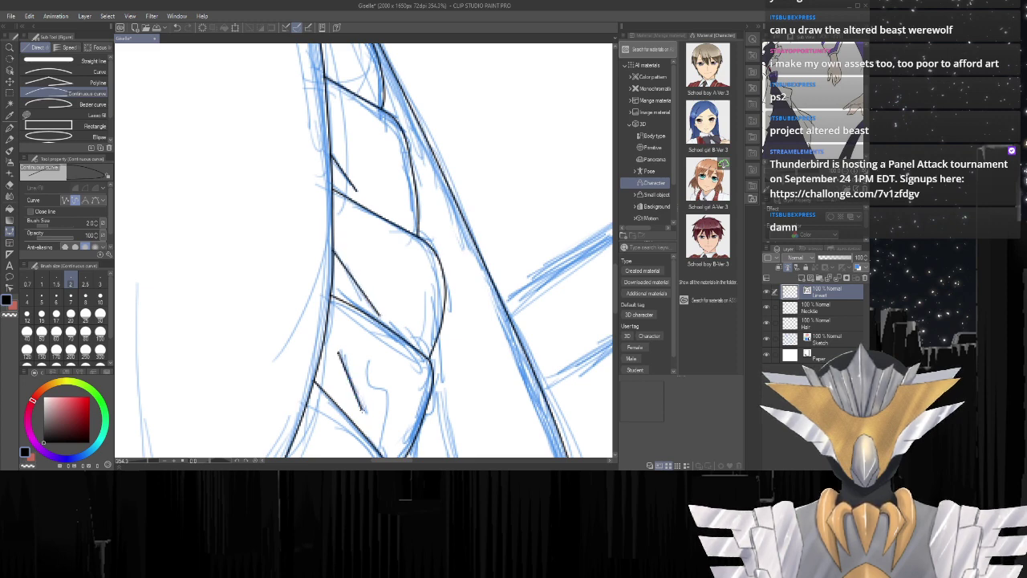
double_click(366, 410)
Ink the lowest uninked ruffle section on the apron's left side, from the apron edge outward and down to the existing fold.
scroll(275, 318, down, 2)
scroll(275, 319, down, 5)
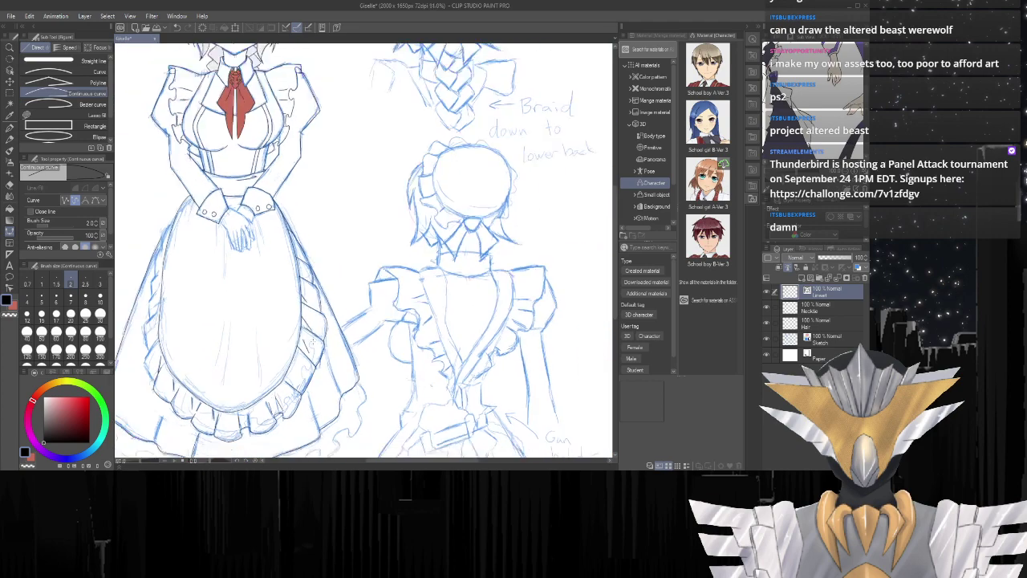
scroll(190, 313, up, 3)
scroll(353, 337, up, 6)
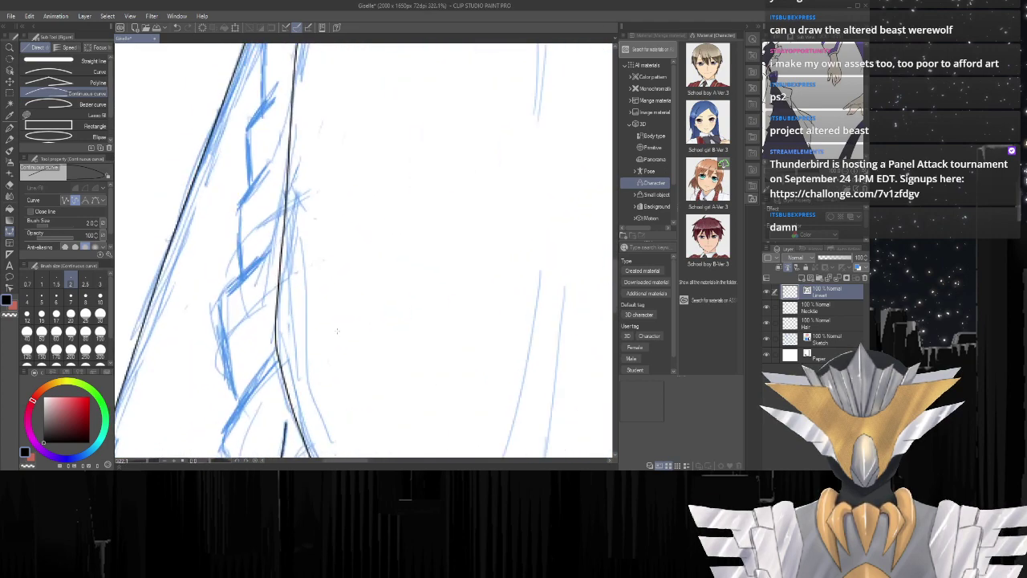
scroll(346, 347, down, 5)
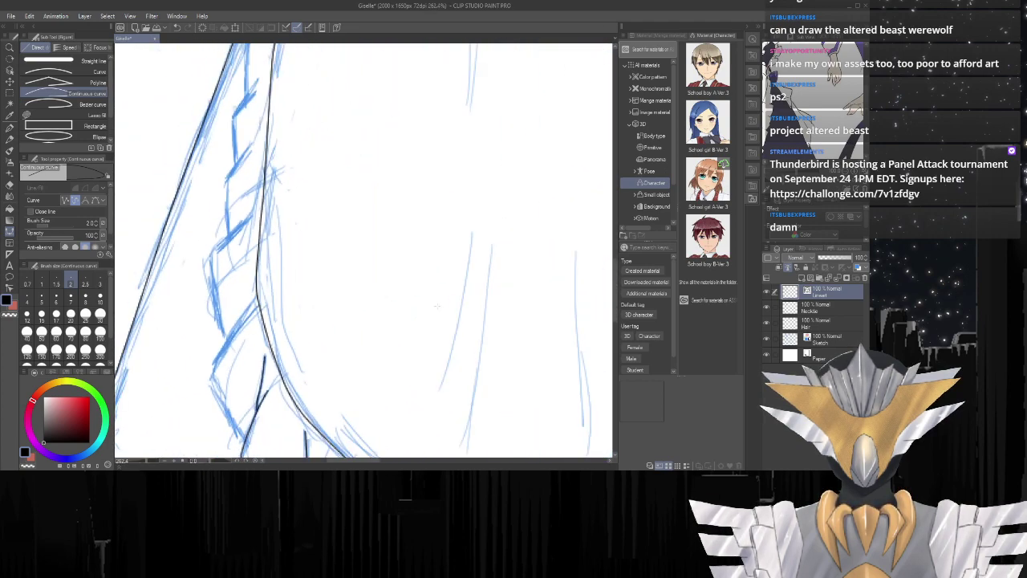
scroll(316, 364, up, 4)
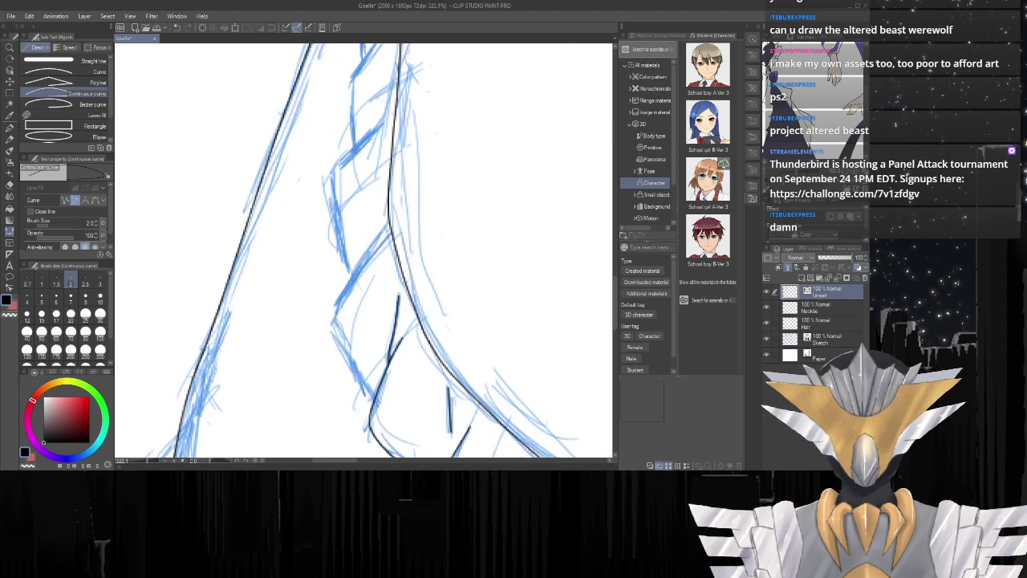
scroll(356, 371, up, 3)
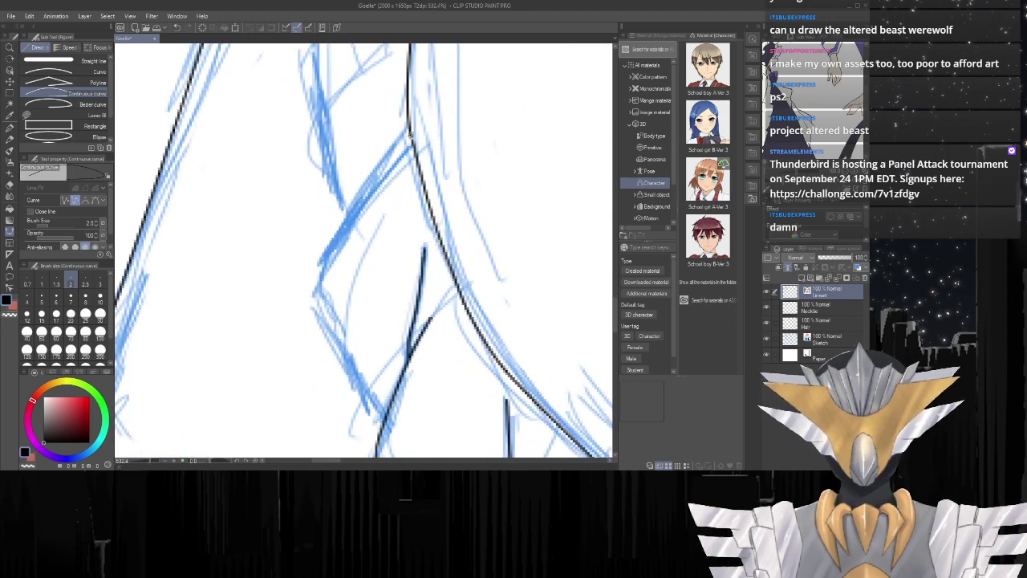
mouse_move(411, 136)
mouse_down()
mouse_move(368, 183)
mouse_move(316, 290)
mouse_move(317, 311)
mouse_move(385, 422)
mouse_up()
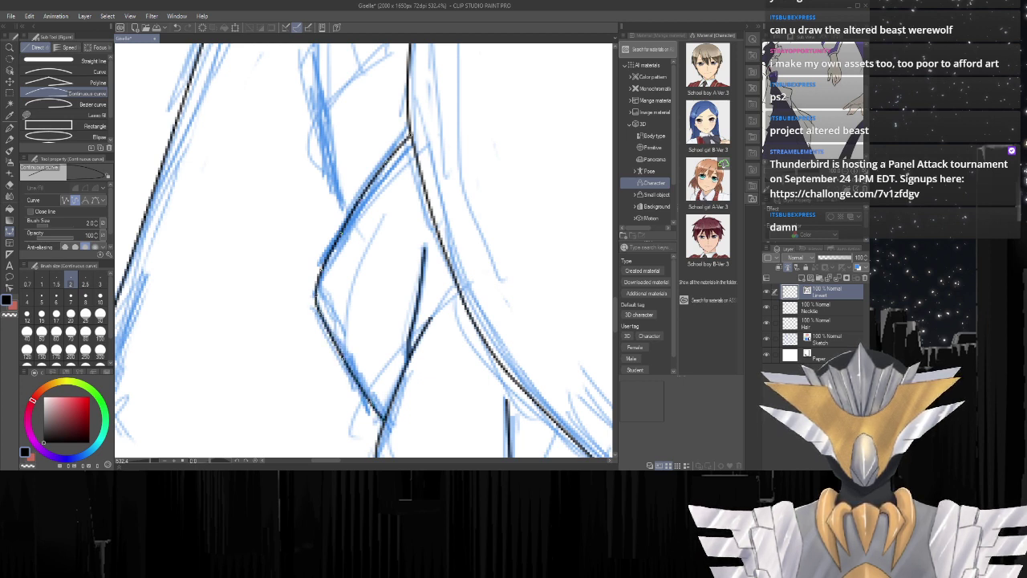
Ink the next left-side ruffle section above it, from the apron edge around its outer corner to the fold below.
scroll(448, 310, down, 6)
scroll(420, 137, up, 4)
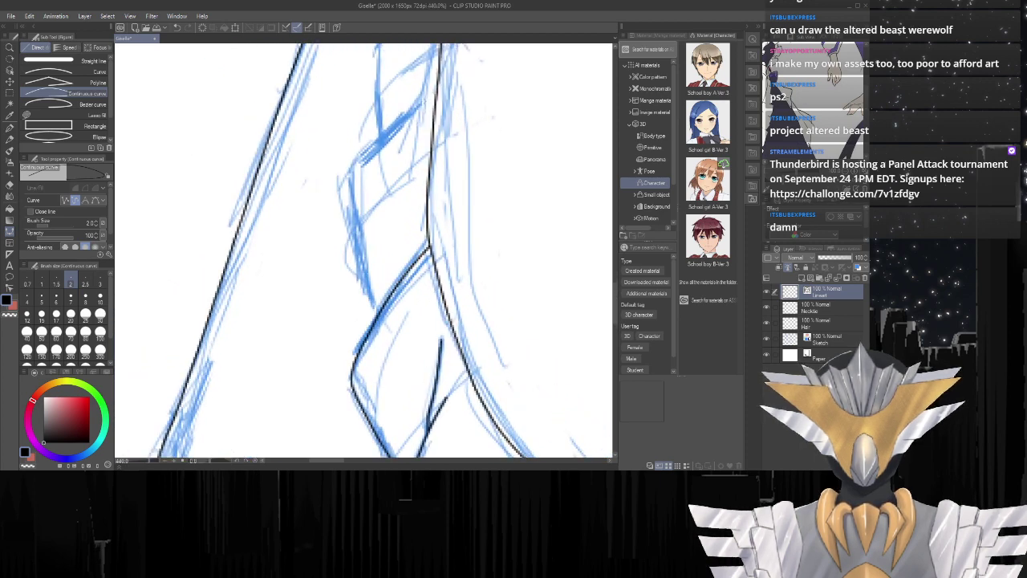
click(437, 91)
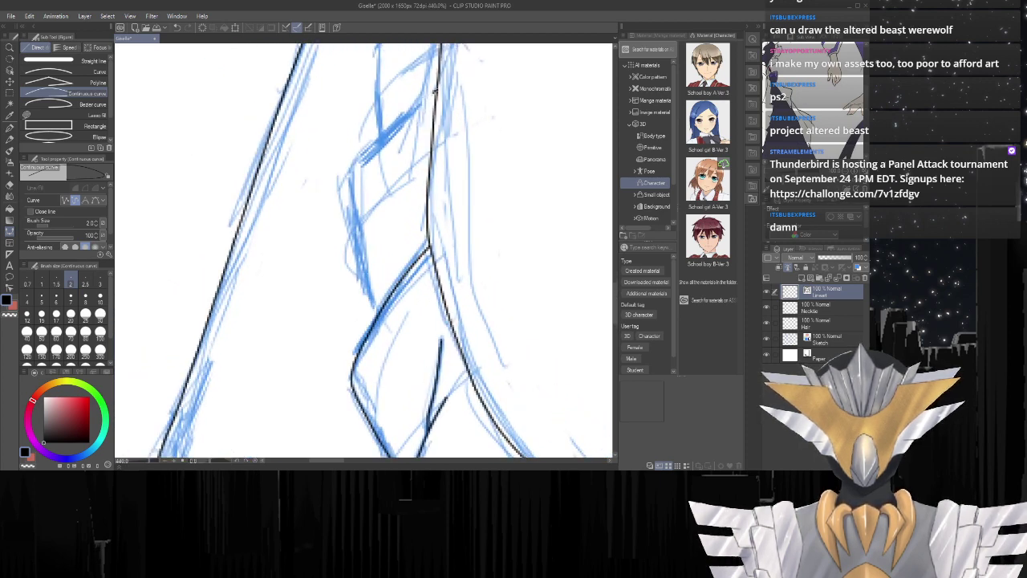
mouse_move(423, 101)
mouse_down()
mouse_move(359, 154)
mouse_move(346, 183)
mouse_move(362, 277)
mouse_move(384, 277)
mouse_move(377, 314)
mouse_up()
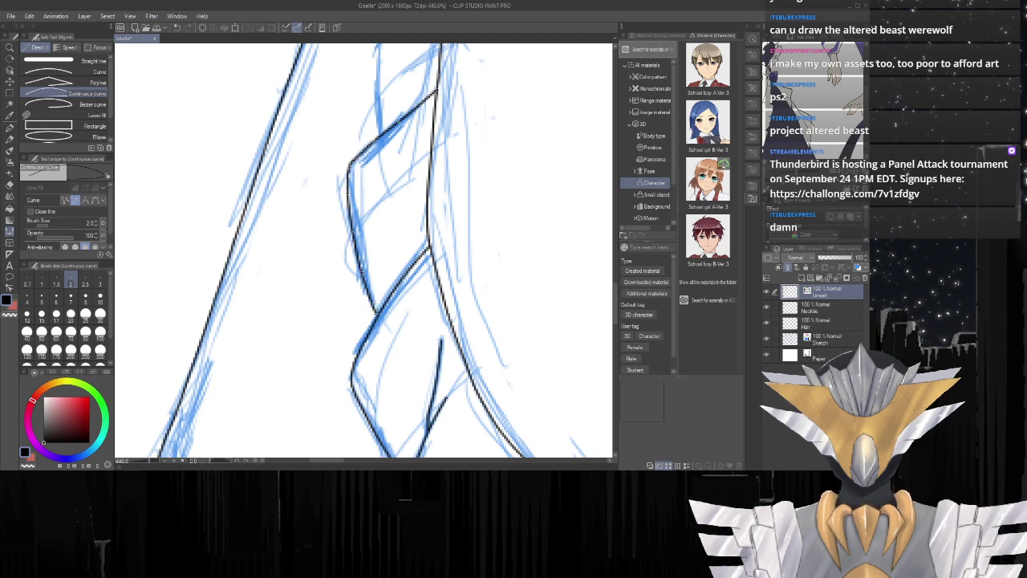
Ink the next two narrow, angular ruffle sections going up the apron's left side, each ending on the fold below.
scroll(398, 217, down, 5)
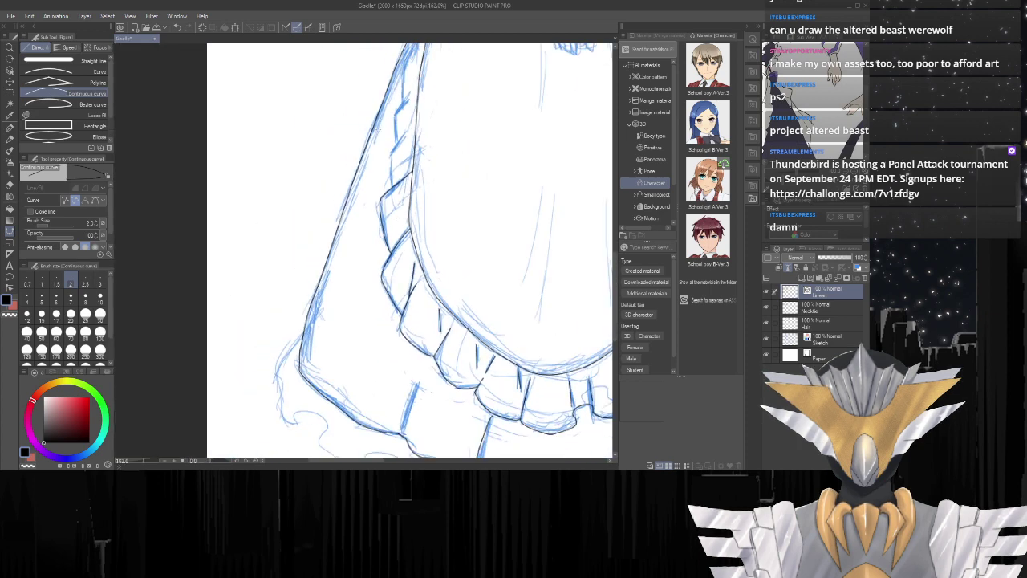
scroll(381, 140, up, 4)
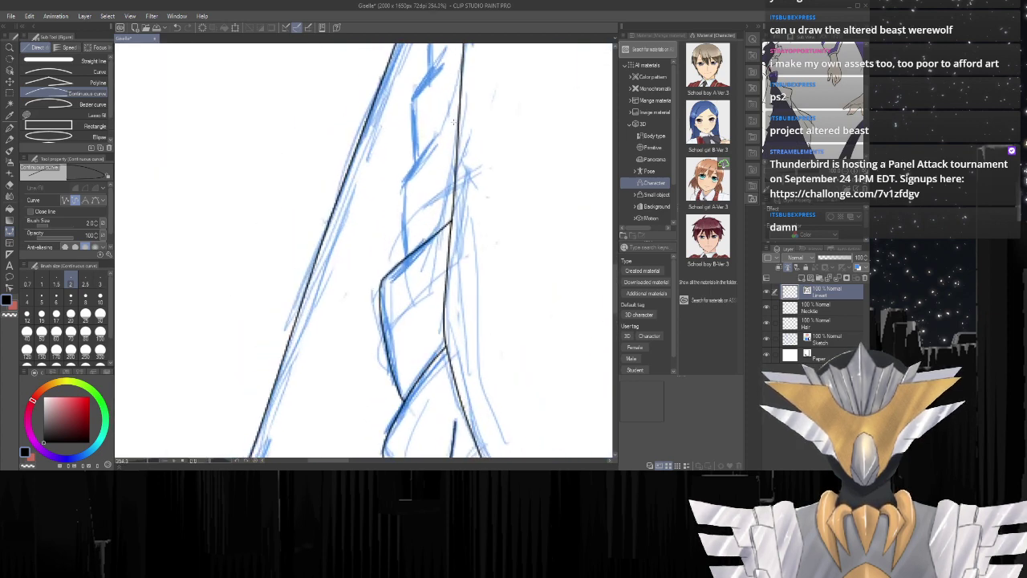
mouse_move(453, 122)
mouse_down()
mouse_move(404, 181)
mouse_move(406, 257)
mouse_up()
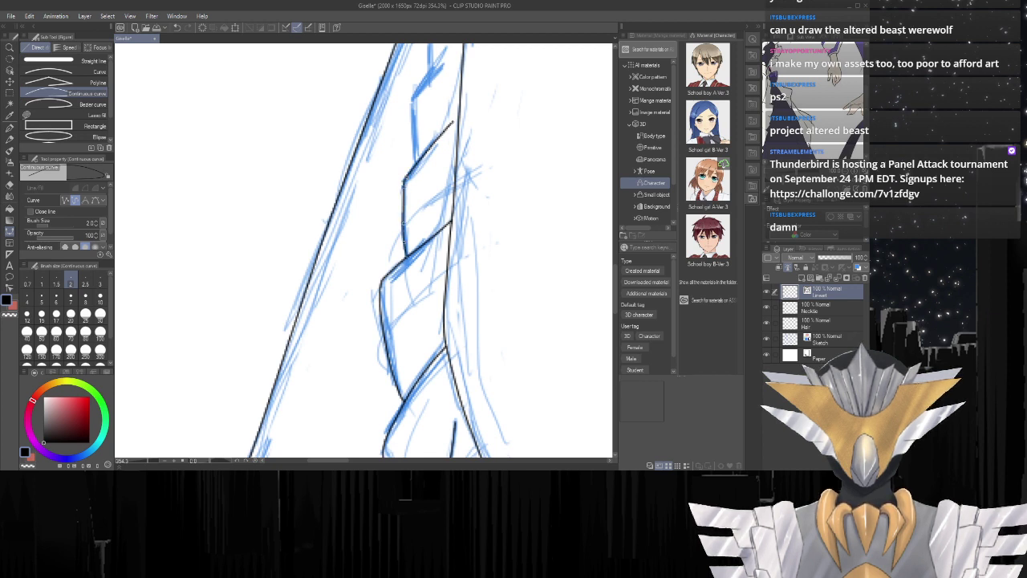
scroll(406, 257, down, 4)
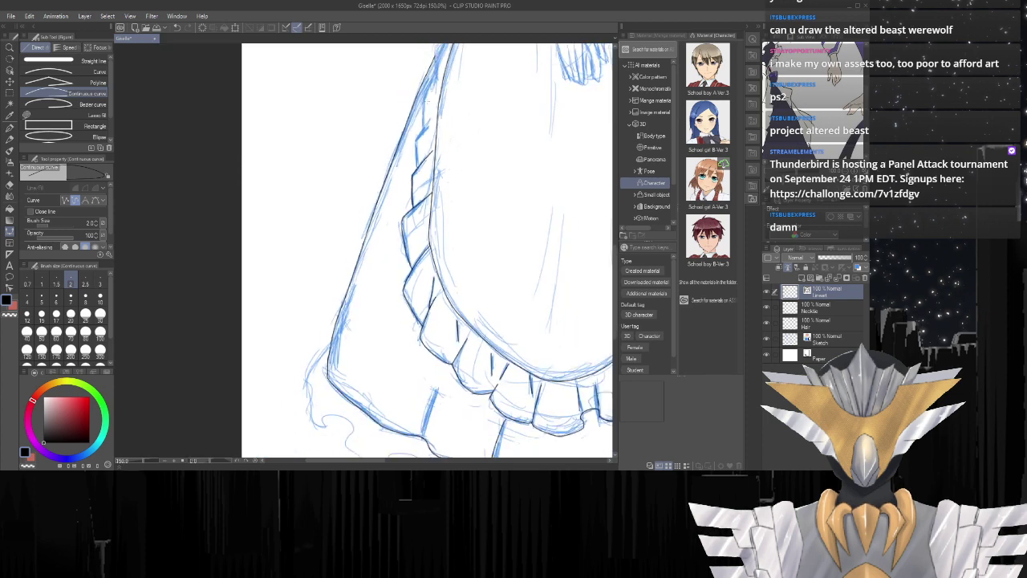
scroll(414, 202, up, 4)
mouse_move(439, 130)
mouse_down()
mouse_move(400, 181)
mouse_move(405, 244)
mouse_up()
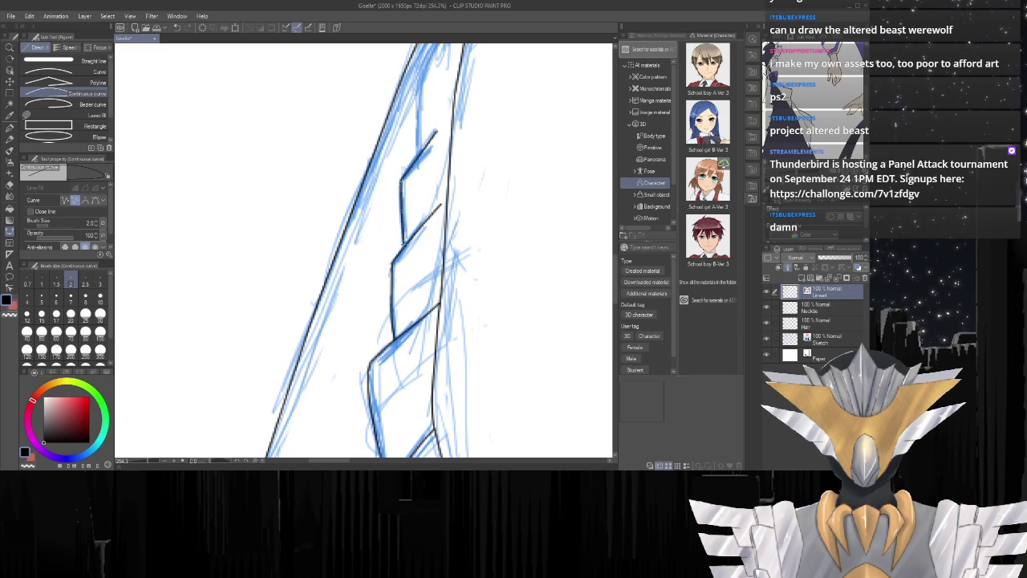
Ink the taller curved ruffle section near the skirt's left outline, joining it to the narrow section below.
scroll(379, 110, down, 3)
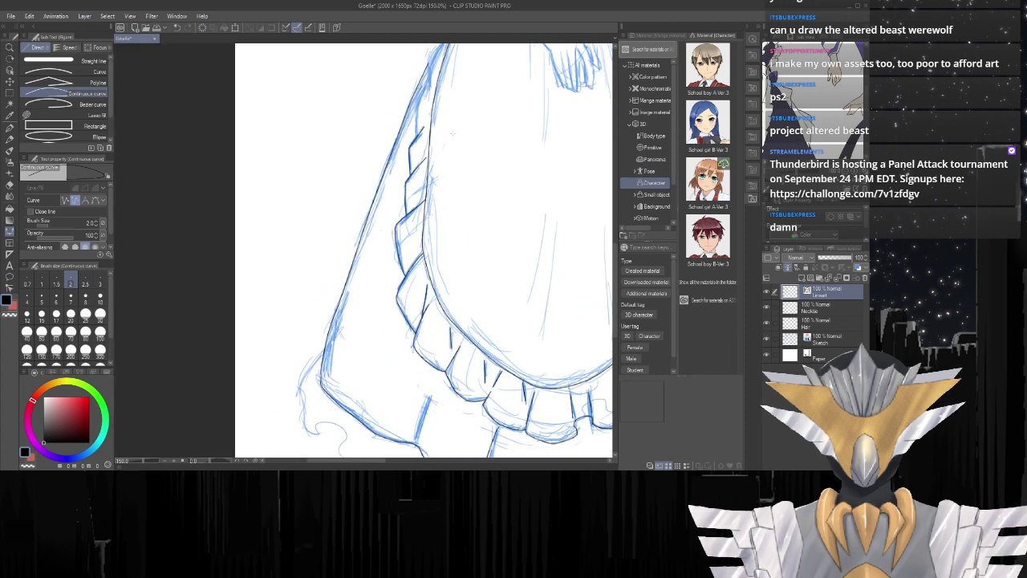
scroll(379, 110, up, 1)
scroll(405, 248, down, 5)
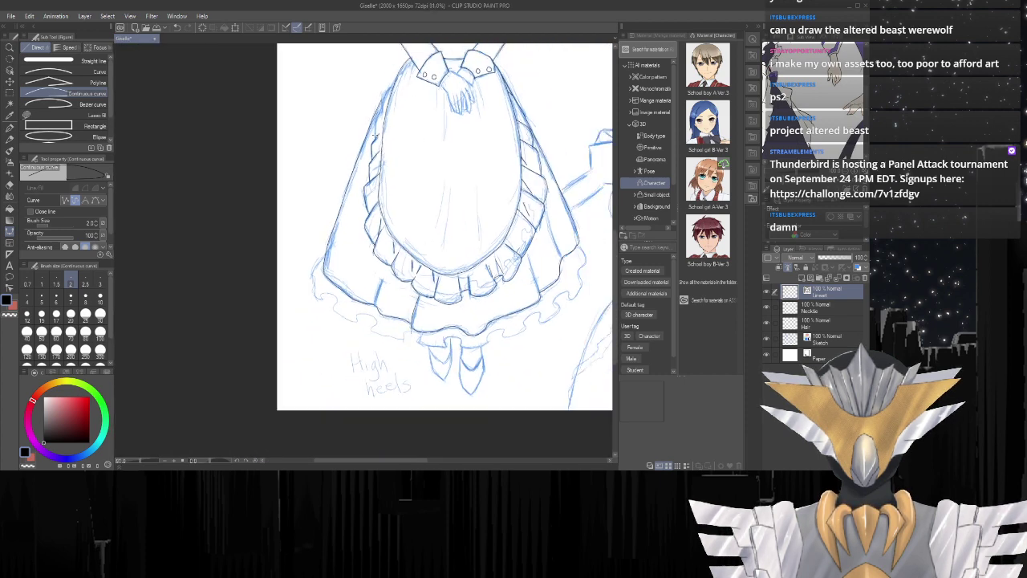
scroll(365, 249, up, 5)
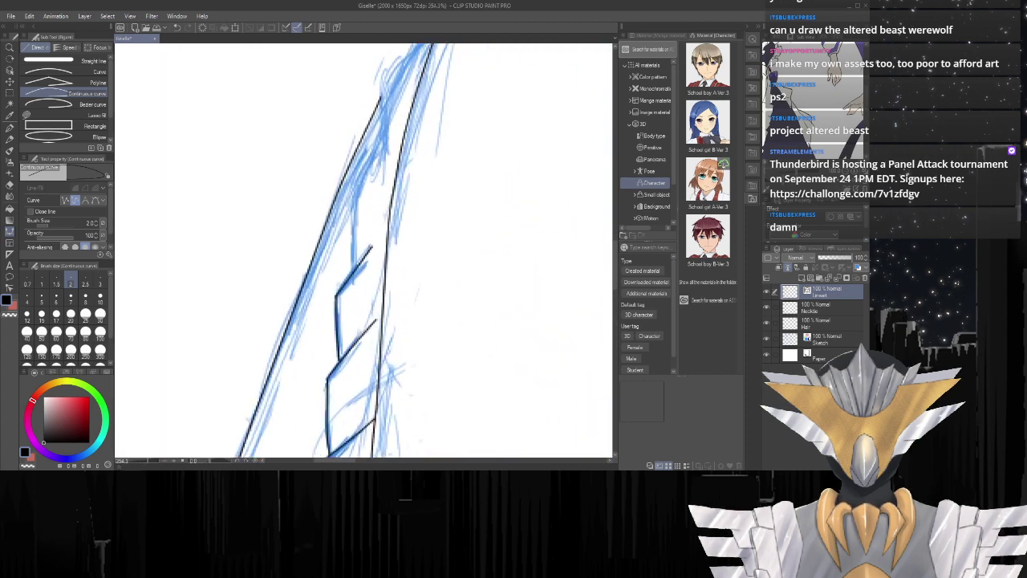
mouse_move(403, 120)
mouse_down()
mouse_move(354, 193)
mouse_move(355, 276)
mouse_up()
double_click(353, 275)
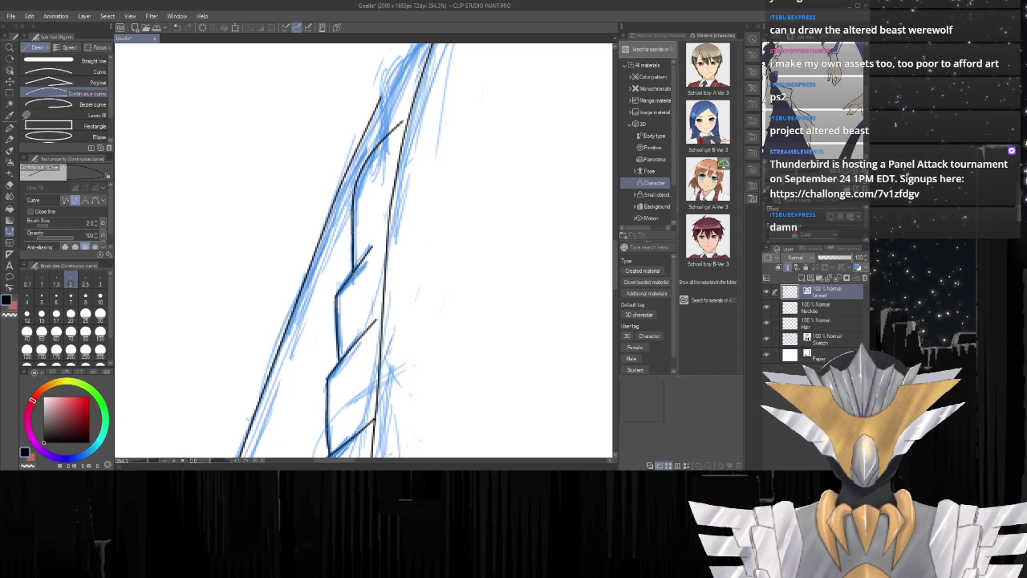
Ink the topmost curved ruffle section on the apron's left side and a small fold line above it along the apron edge.
scroll(316, 129, down, 2)
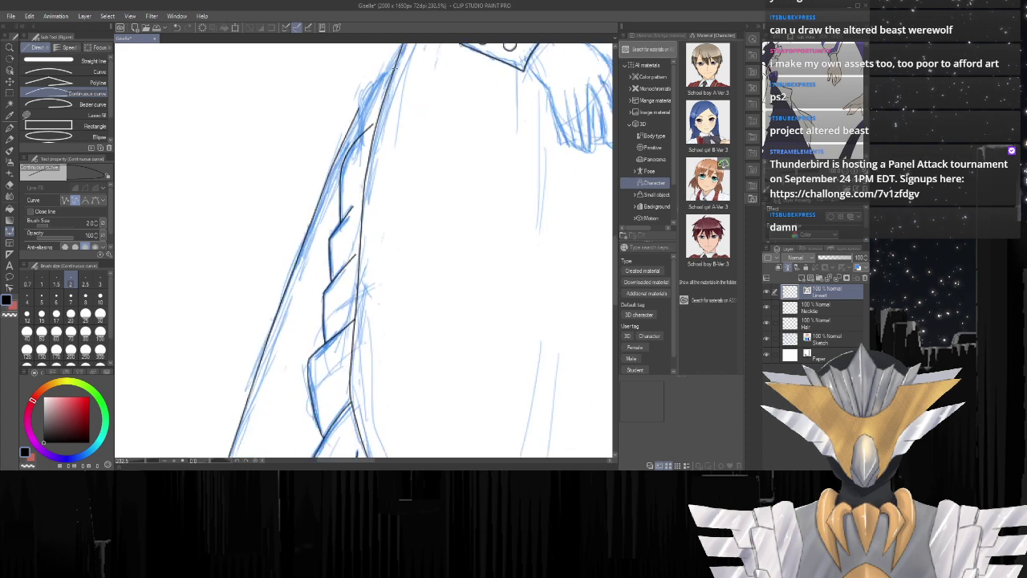
mouse_move(394, 69)
mouse_down()
mouse_move(365, 91)
mouse_move(358, 125)
mouse_up()
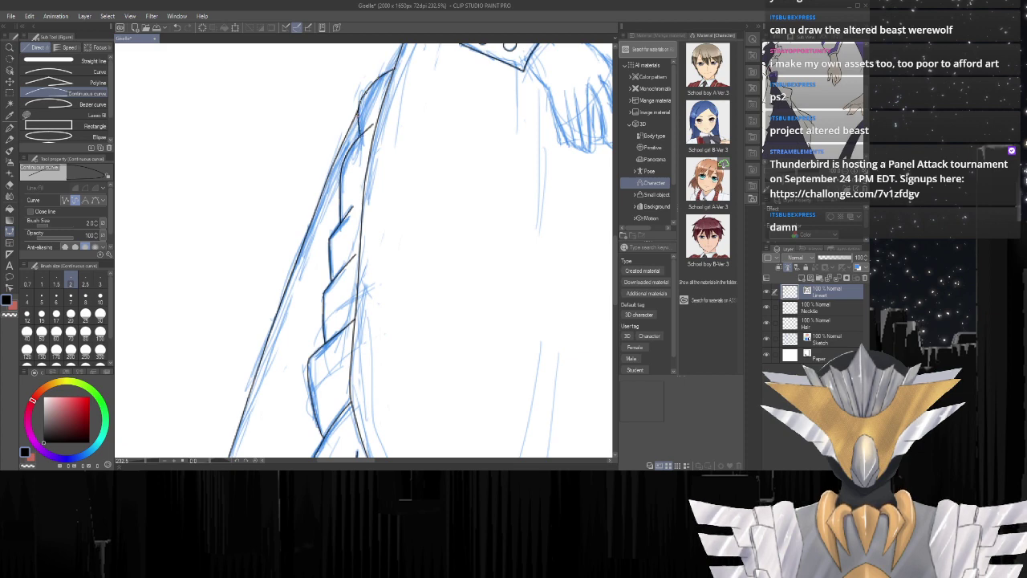
scroll(374, 103, up, 2)
scroll(290, 111, down, 2)
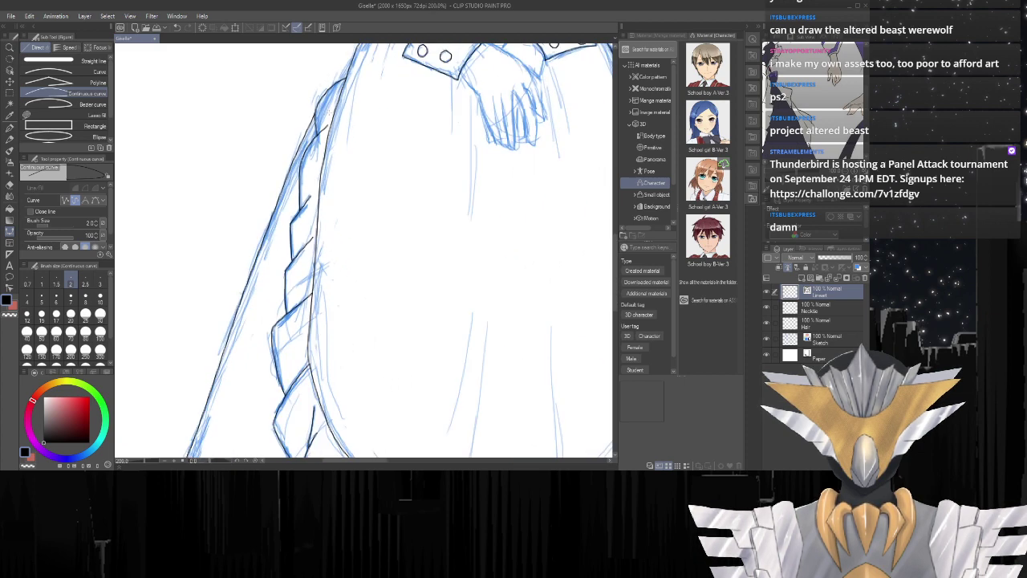
scroll(364, 251, up, 5)
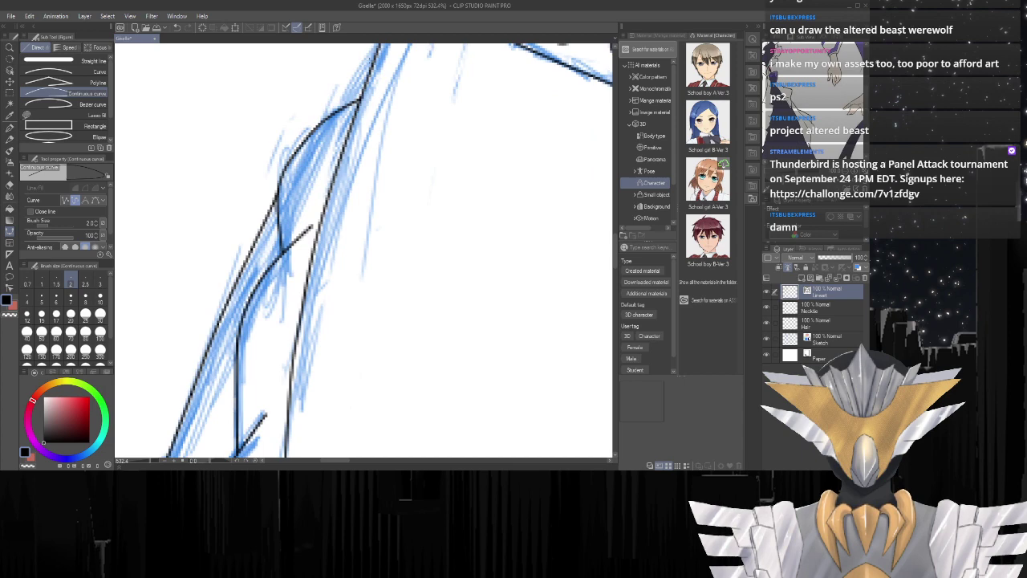
drag(374, 56, 338, 107)
scroll(364, 250, down, 10)
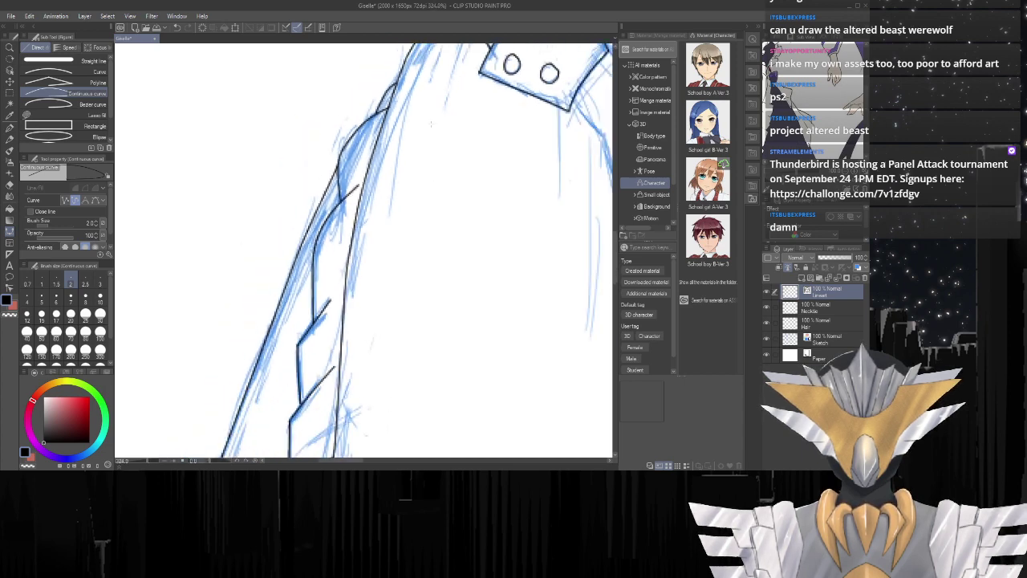
scroll(435, 98, up, 2)
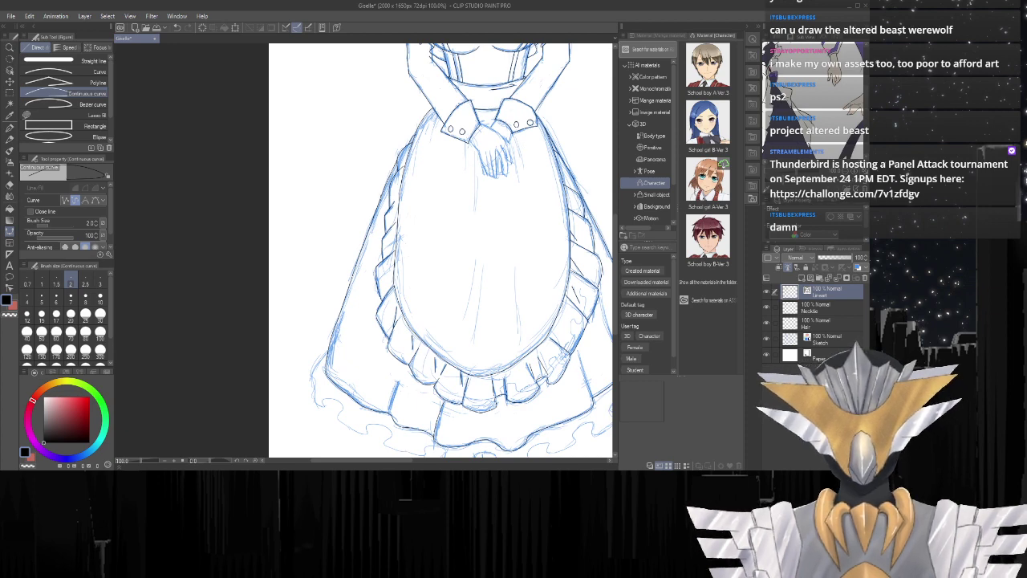
scroll(387, 188, down, 4)
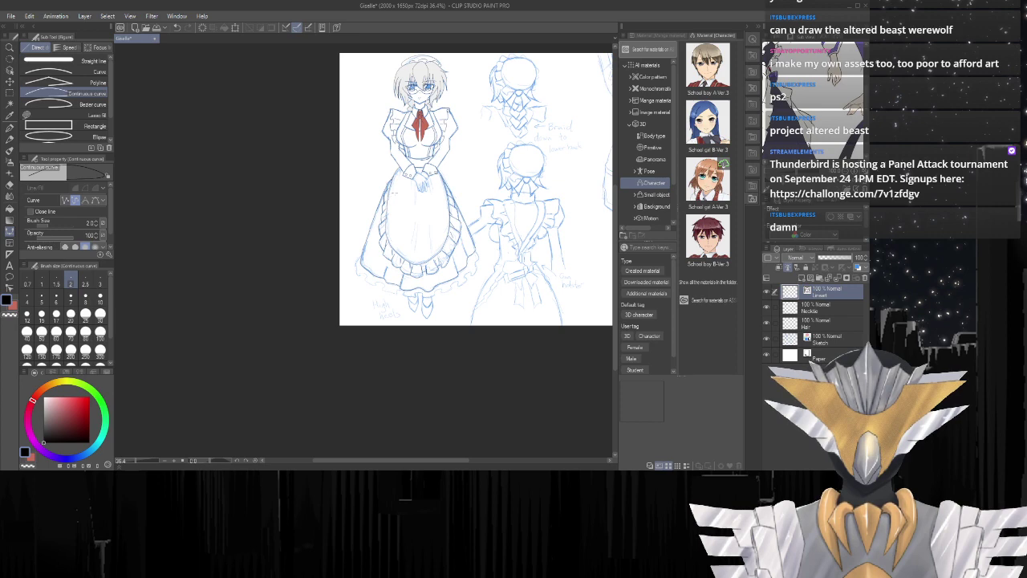
scroll(423, 137, up, 4)
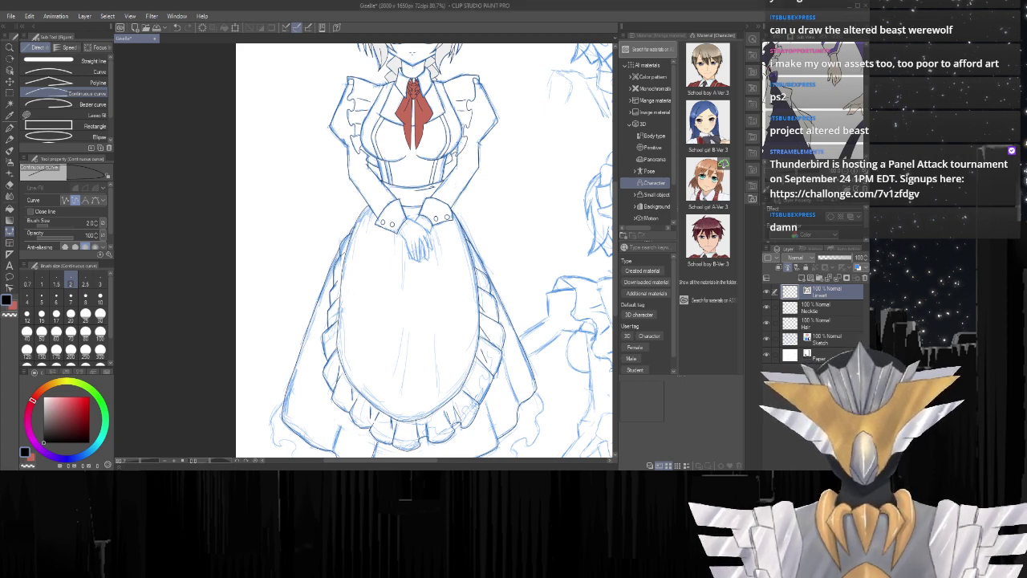
scroll(409, 189, up, 5)
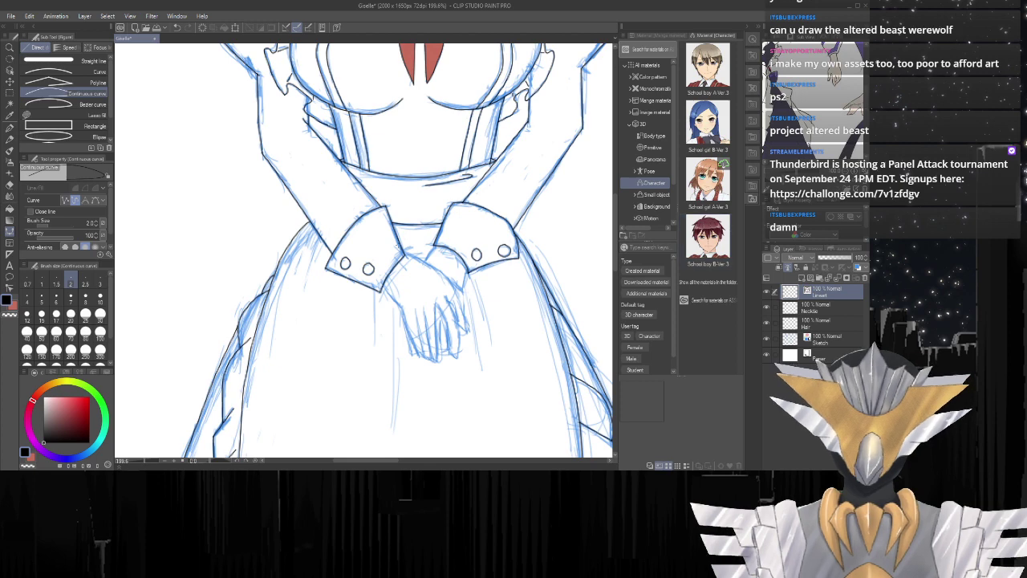
Ink the front hand's upper outline from the left cuff's corner over the knuckles to the pointed tip of the outermost finger.
scroll(416, 289, up, 5)
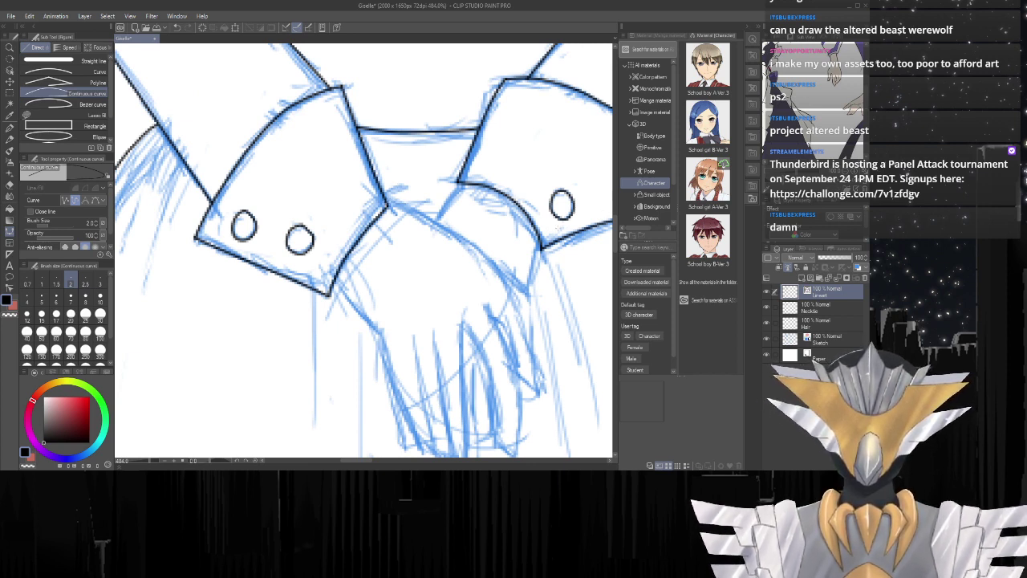
scroll(437, 159, down, 4)
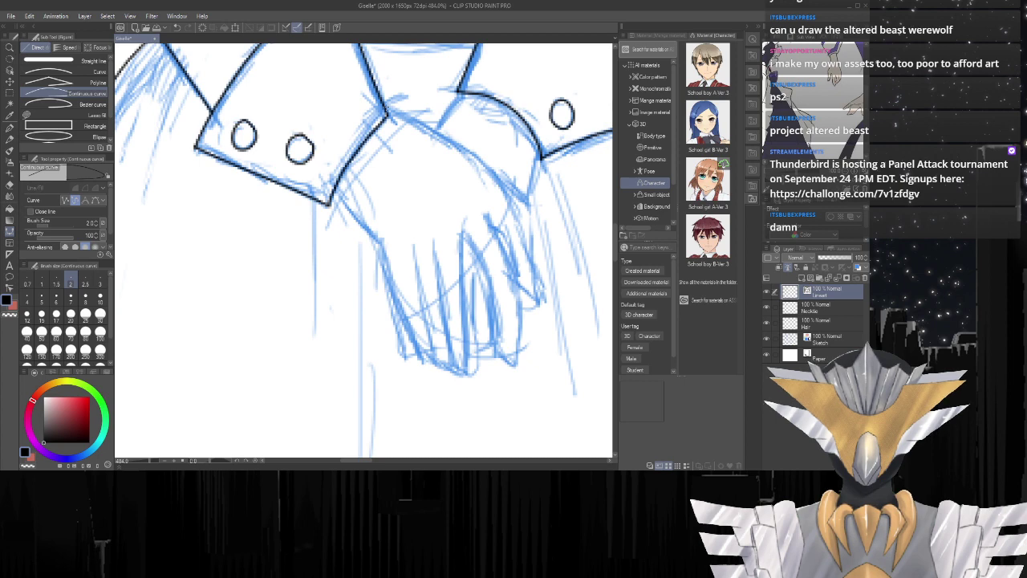
scroll(362, 116, up, 2)
scroll(363, 117, down, 2)
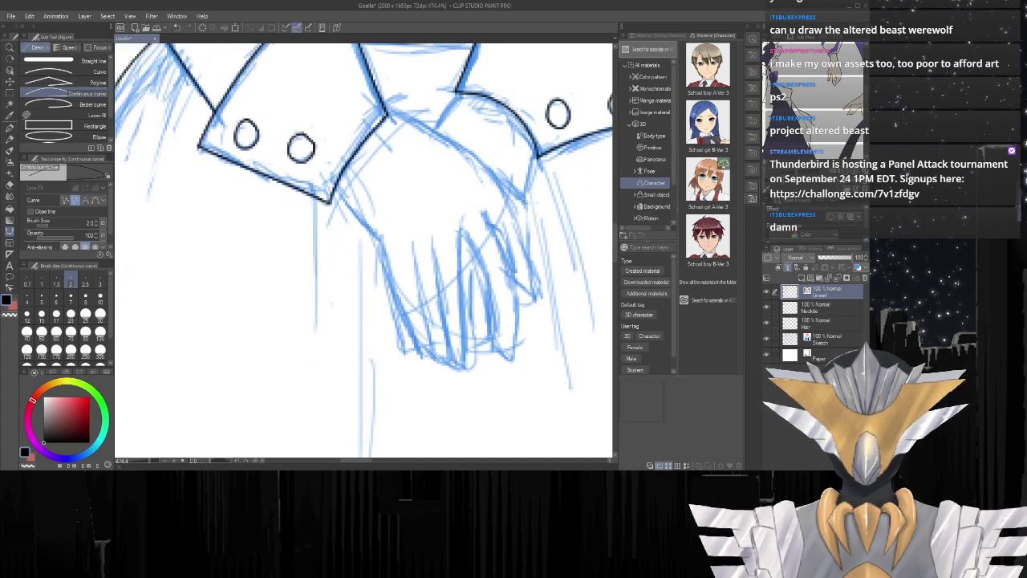
scroll(387, 101, up, 1)
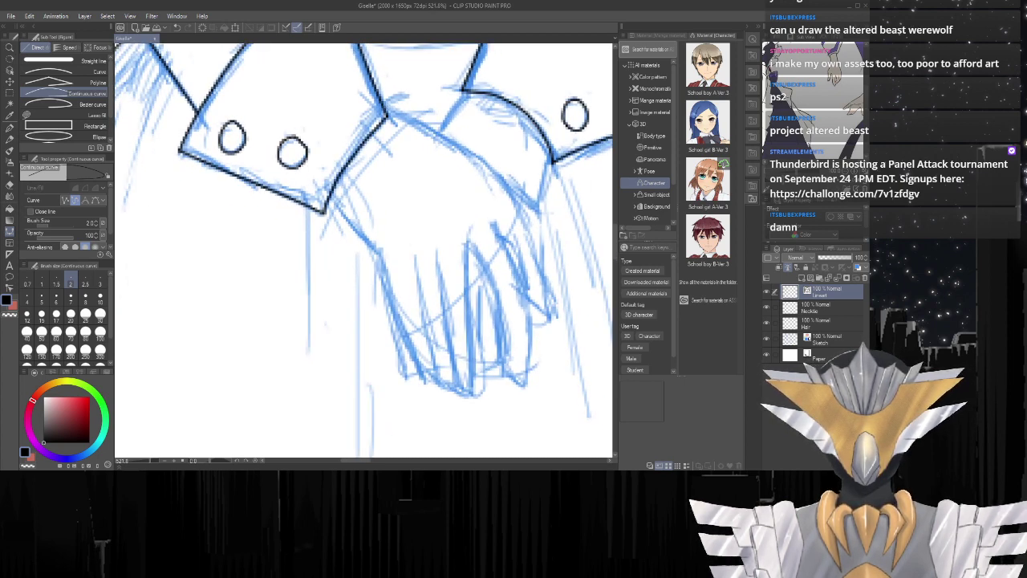
click(385, 109)
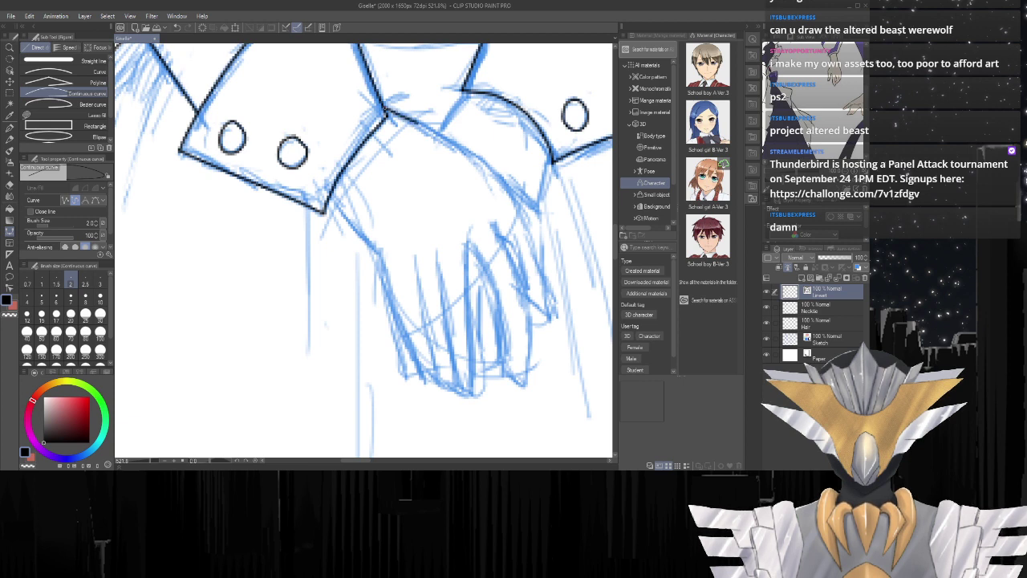
mouse_move(430, 135)
mouse_down()
mouse_move(480, 157)
mouse_move(511, 187)
mouse_move(536, 259)
mouse_up()
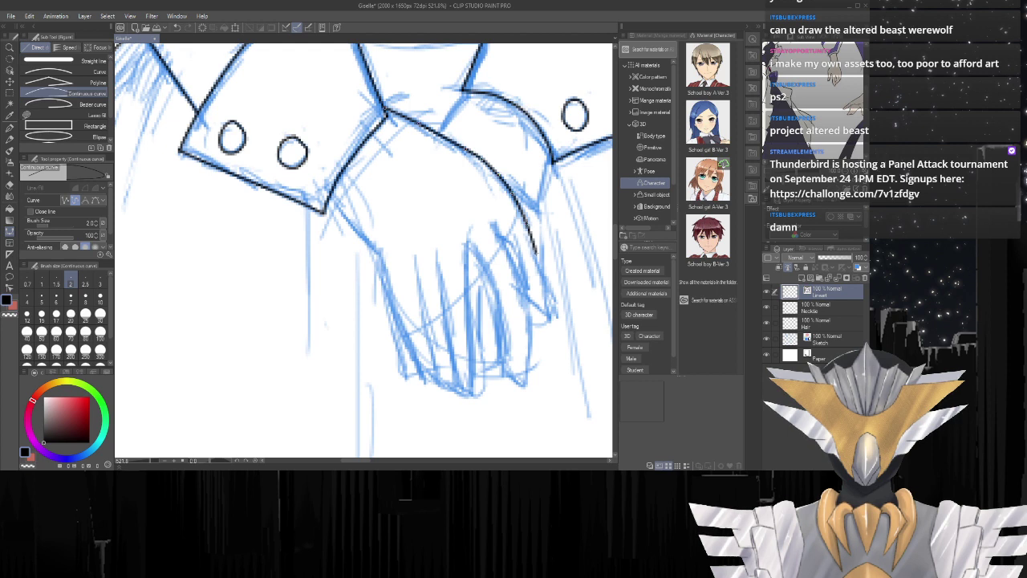
drag(530, 238, 537, 257)
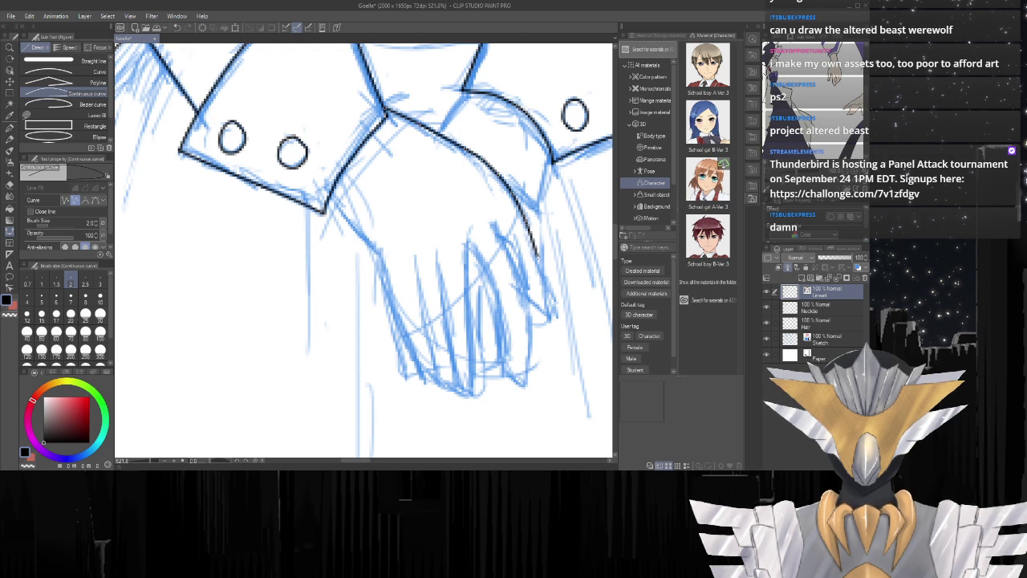
mouse_move(536, 256)
mouse_down()
mouse_move(556, 316)
mouse_move(524, 297)
mouse_up()
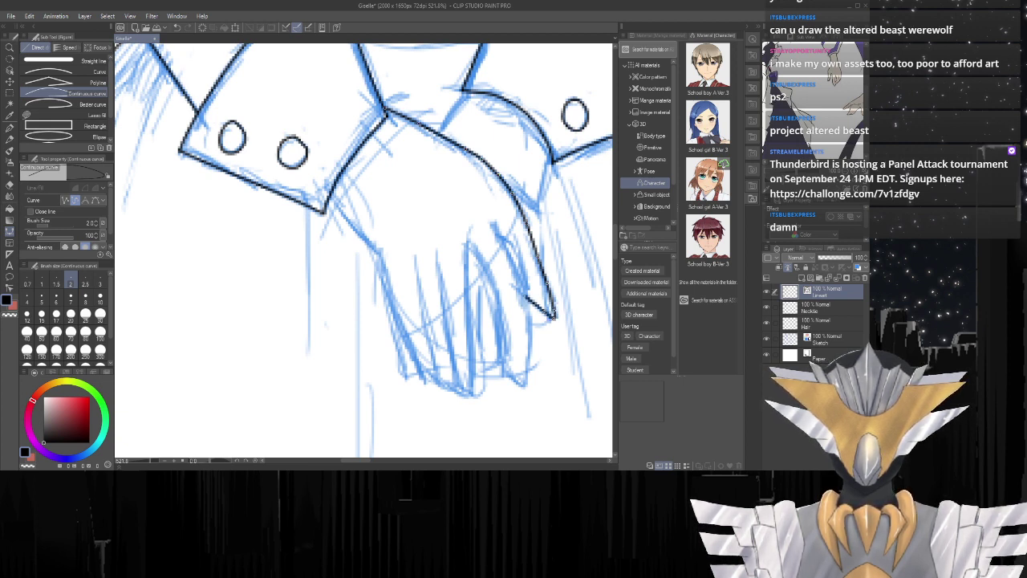
Ink the inner edge of the front hand's outermost finger and the full outline of the finger beside it.
drag(492, 225, 506, 238)
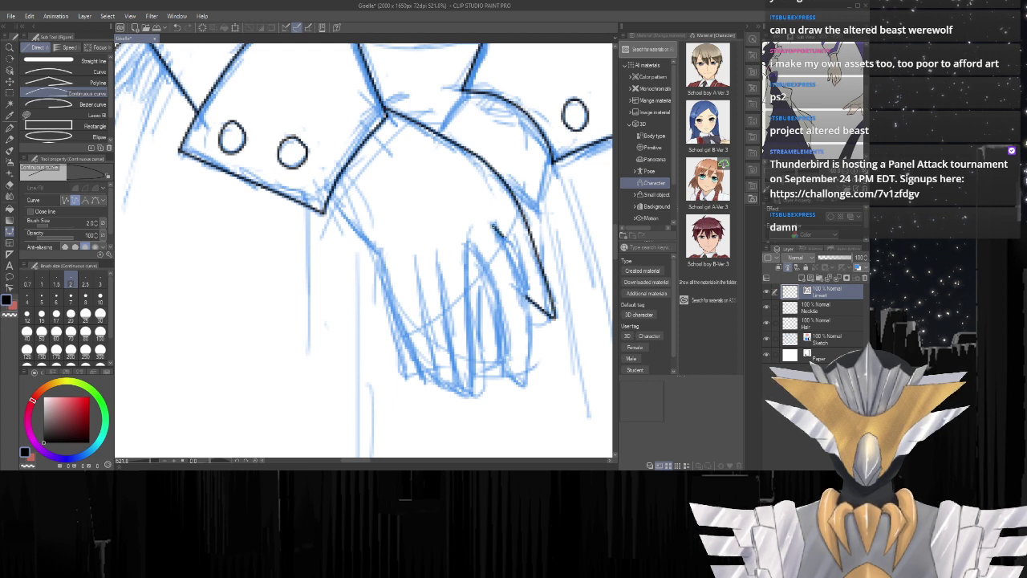
click(511, 254)
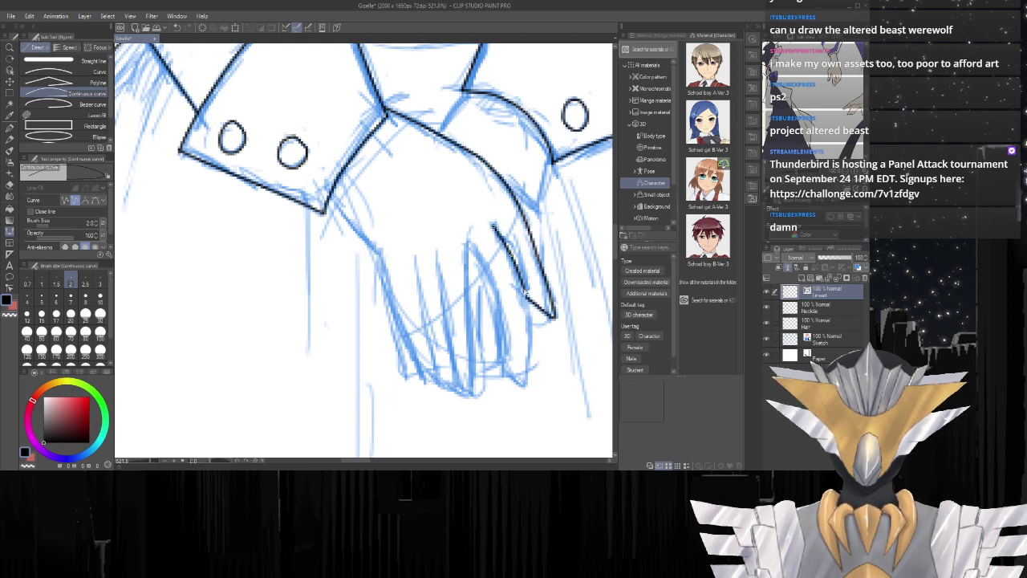
click(529, 301)
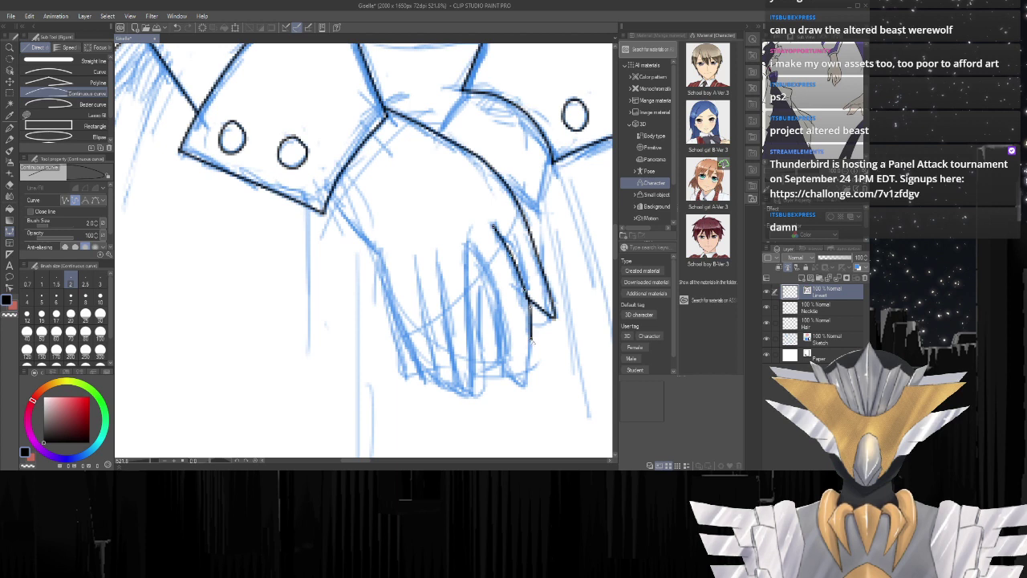
mouse_move(532, 341)
mouse_down()
mouse_move(524, 389)
mouse_move(503, 368)
mouse_move(498, 300)
mouse_move(470, 242)
mouse_up()
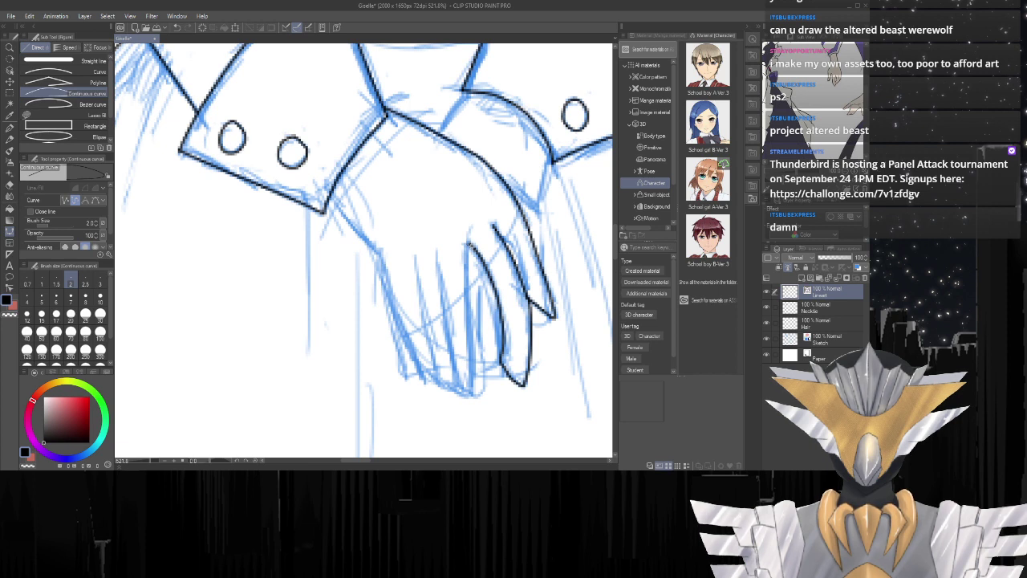
Ink the front hand's remaining finger lines and rounded fingertips, plus its outer edge from the left cuff to the last fingertip.
click(471, 244)
mouse_move(472, 302)
mouse_down()
mouse_move(470, 399)
mouse_move(456, 387)
mouse_move(437, 255)
mouse_move(419, 287)
mouse_move(435, 359)
mouse_up()
drag(434, 364, 450, 392)
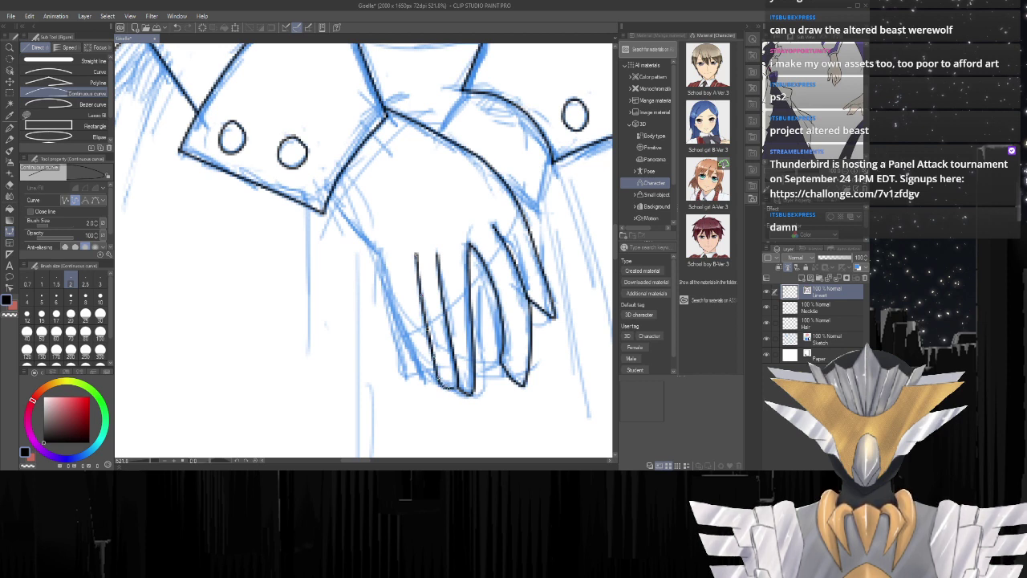
double_click(457, 390)
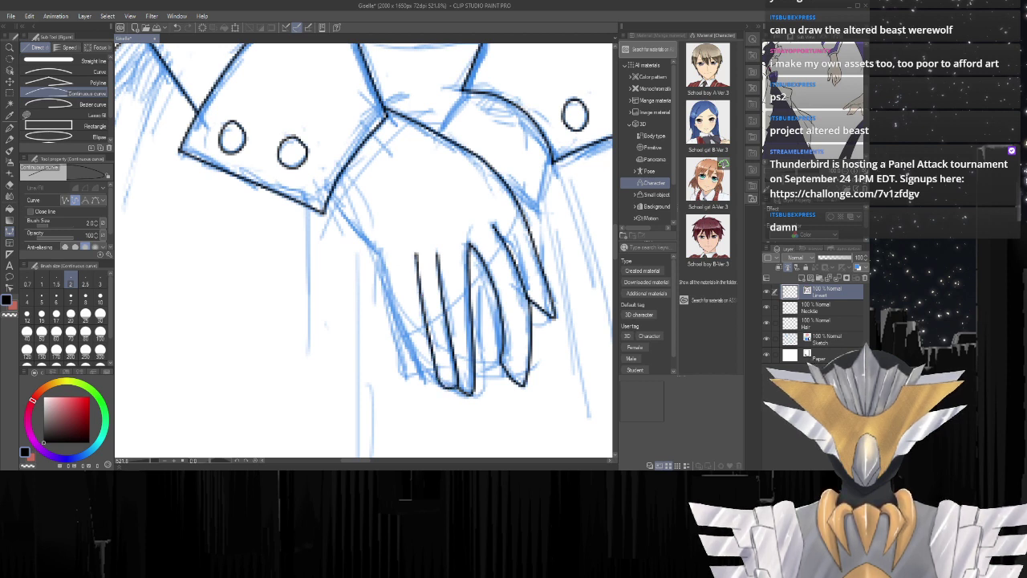
mouse_move(329, 194)
mouse_down()
mouse_move(380, 254)
mouse_move(434, 383)
mouse_up()
Ink the visible parts of the rear hand: the line below the right cuff's inner corner, its outer edge, and the small fingertip beneath the front hand.
scroll(450, 295, down, 2)
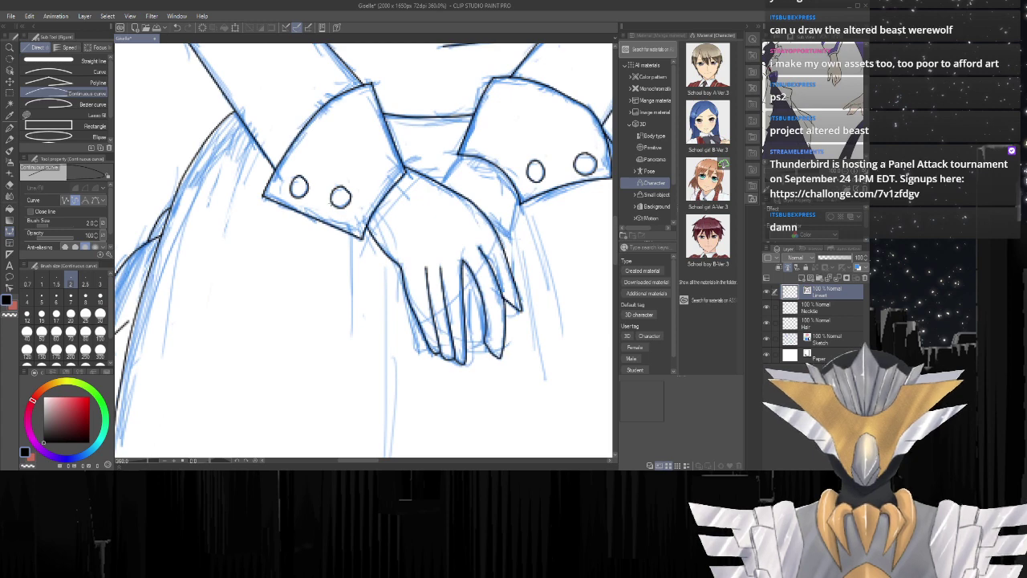
scroll(522, 209, down, 2)
scroll(522, 209, up, 4)
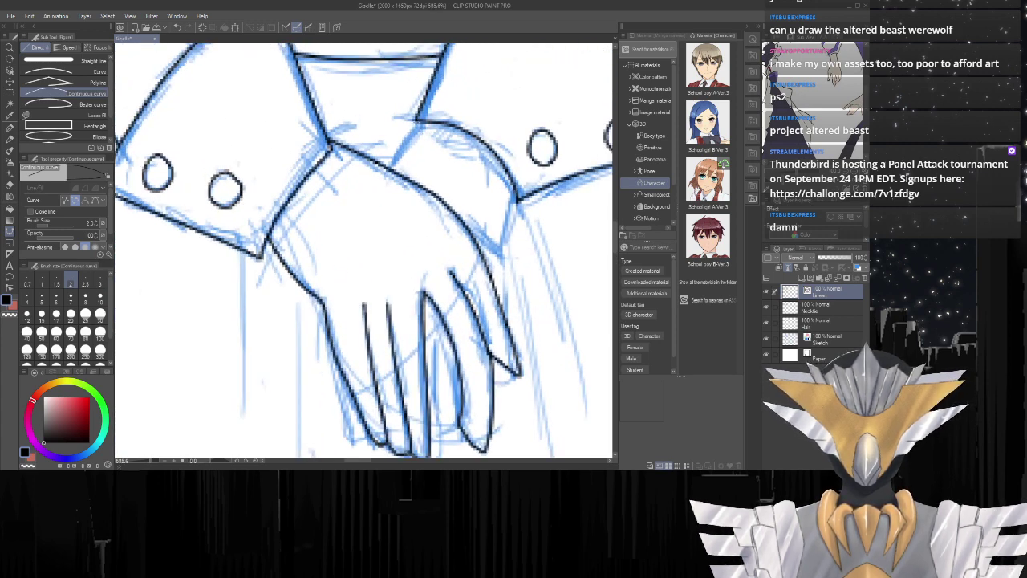
click(416, 122)
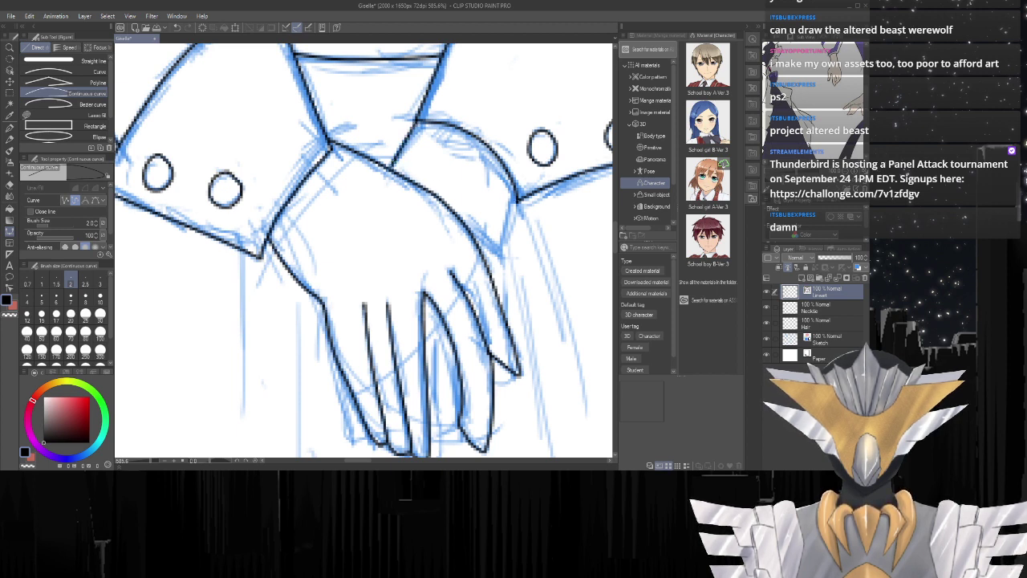
drag(517, 193, 496, 271)
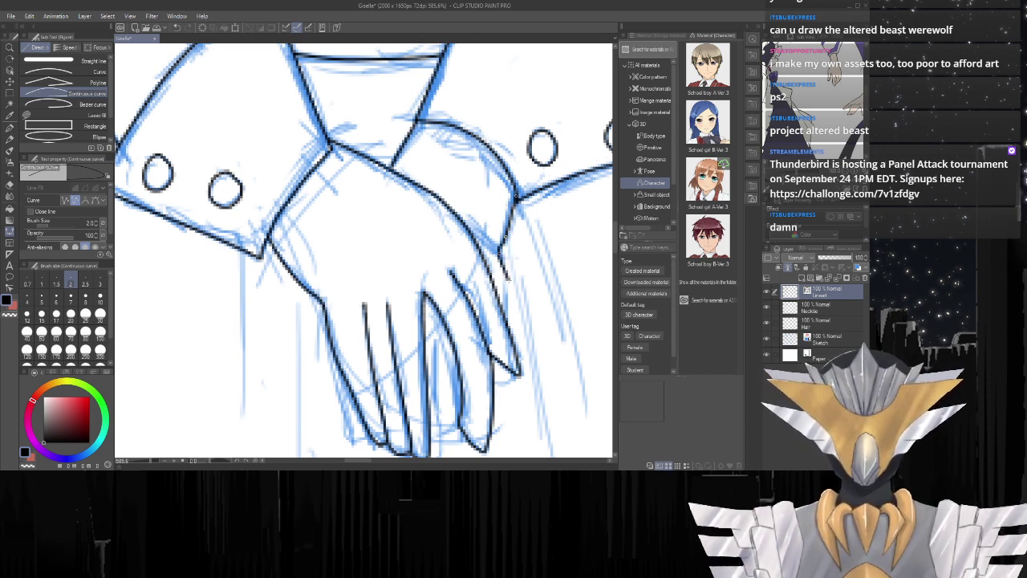
drag(504, 286, 506, 321)
double_click(506, 320)
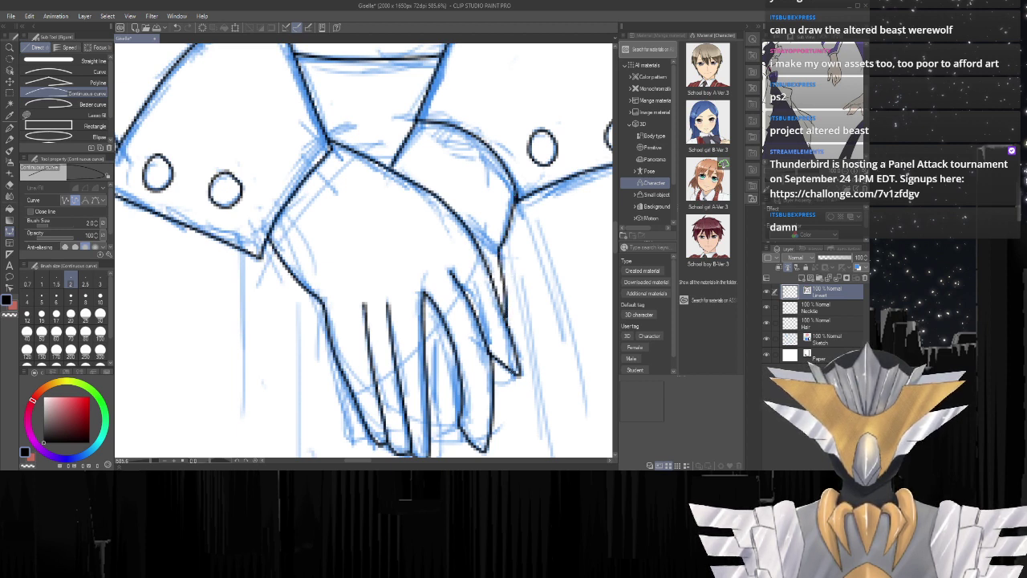
click(513, 374)
click(509, 382)
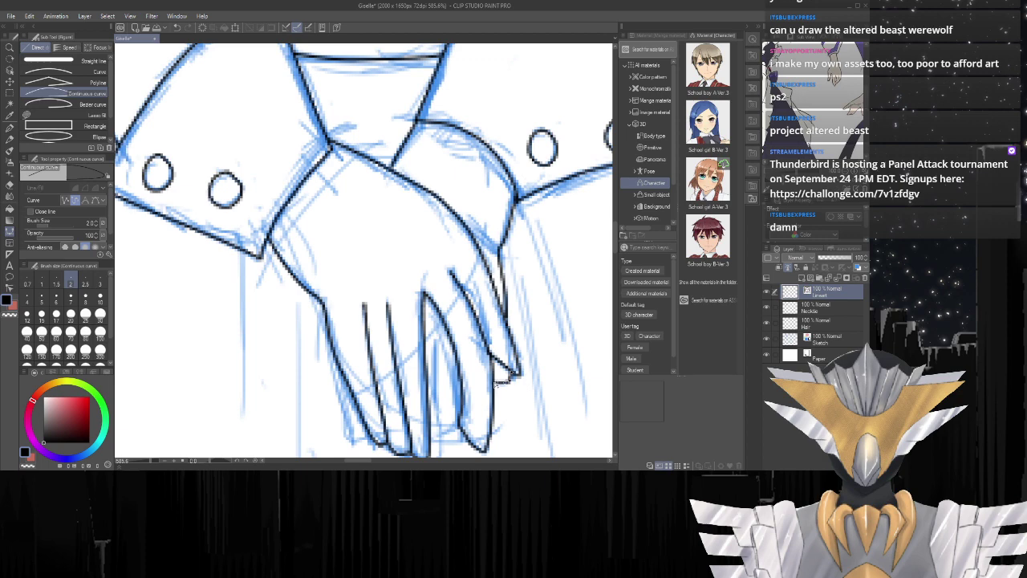
drag(497, 383, 493, 385)
Ink the rear finger outlines showing in the gap between the front hand's fingers, including their short curved tips.
scroll(493, 385, down, 6)
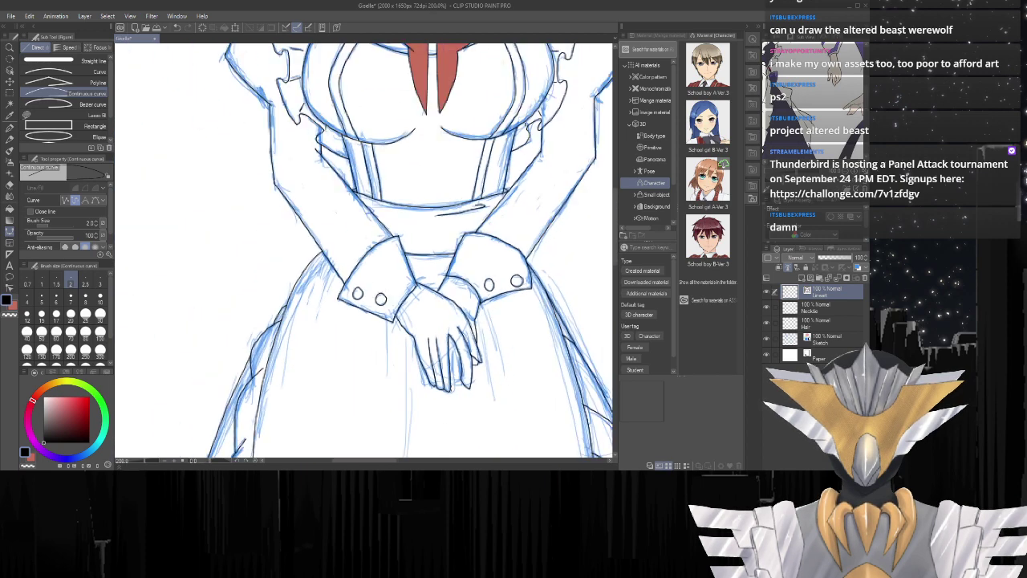
scroll(456, 390, up, 5)
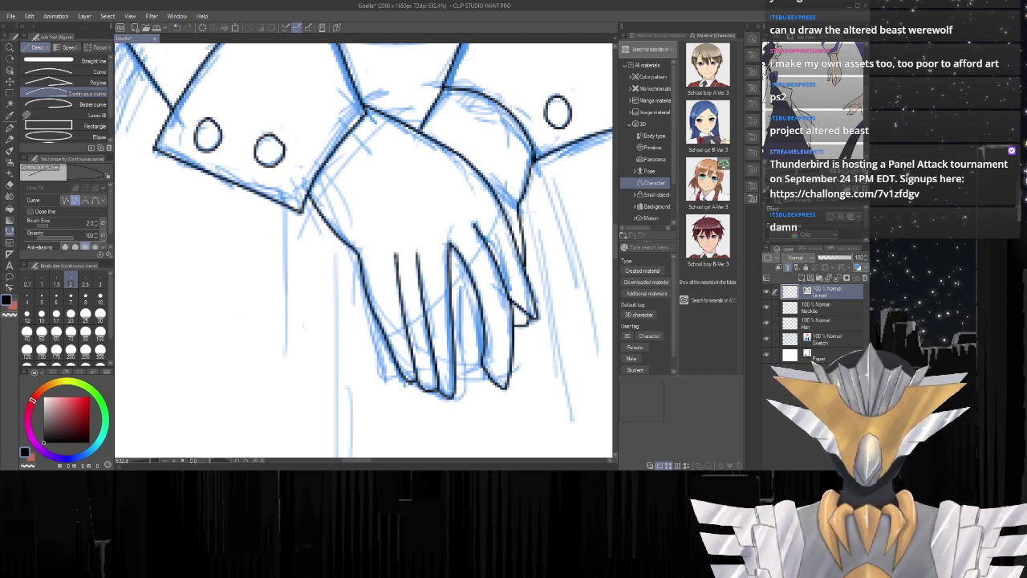
mouse_move(460, 288)
mouse_down()
mouse_move(466, 391)
mouse_move(455, 401)
mouse_move(463, 395)
mouse_up()
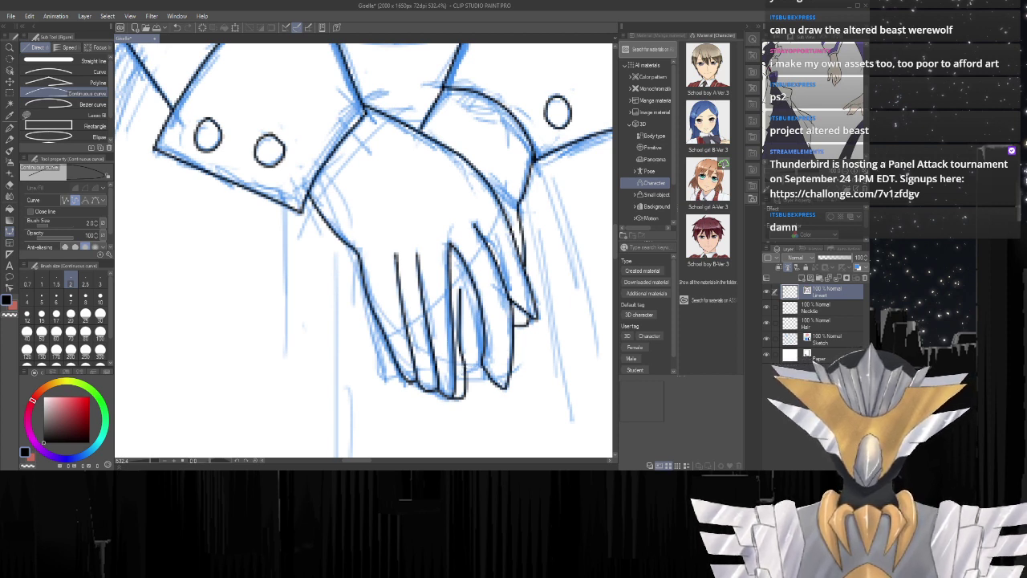
click(465, 369)
click(474, 372)
click(480, 362)
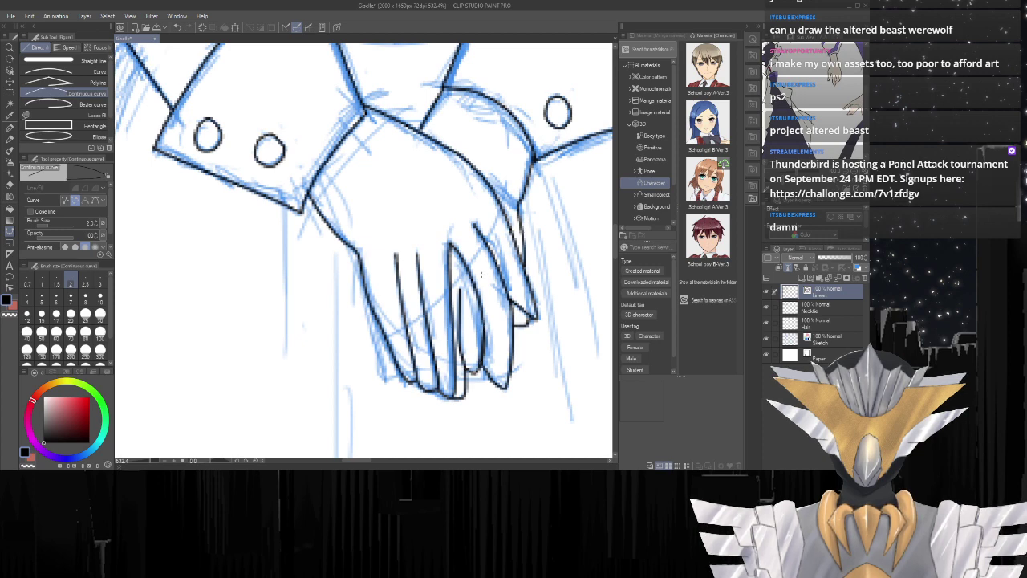
Examine the figure's line art from the bodice to the hem, including the apron ruffles and the right side of the skirt.
scroll(482, 276, down, 3)
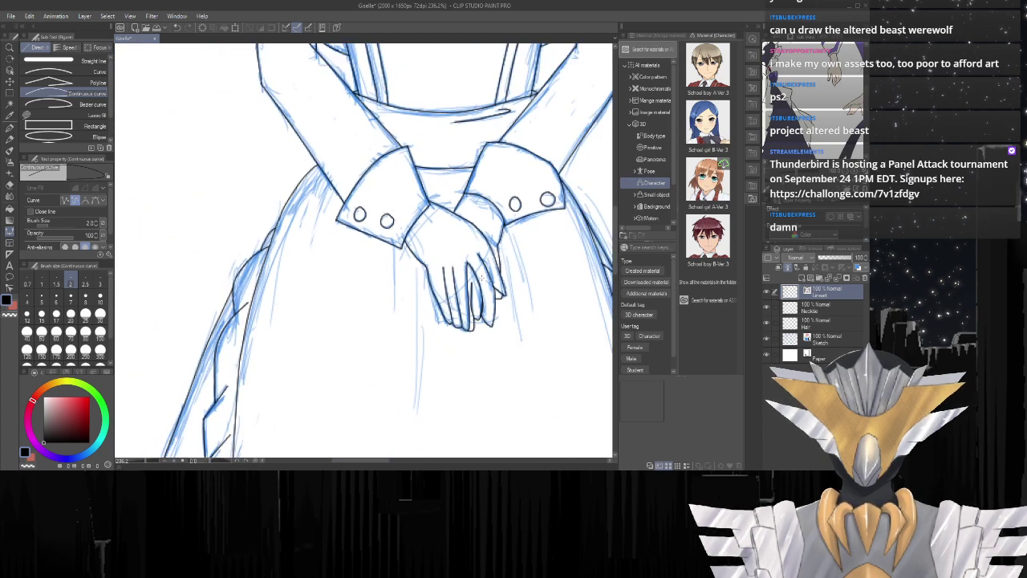
scroll(483, 278, down, 3)
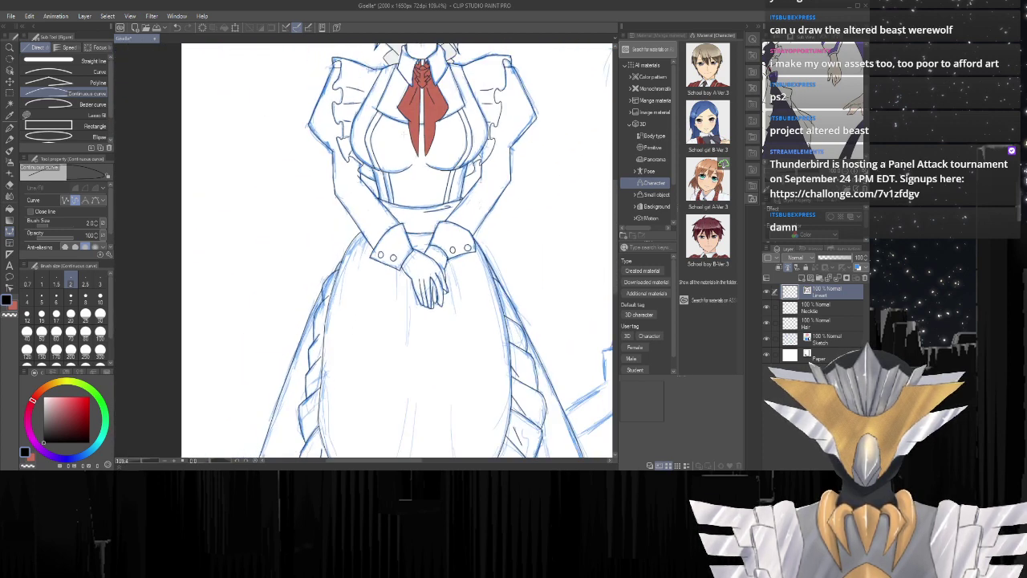
scroll(421, 257, up, 1)
scroll(349, 118, down, 3)
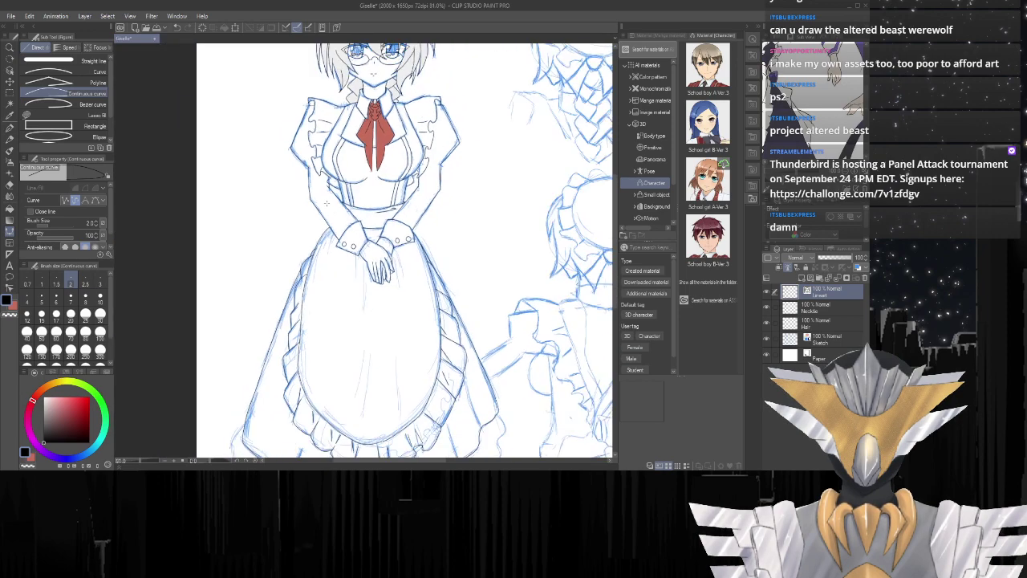
scroll(350, 119, up, 3)
scroll(404, 69, down, 3)
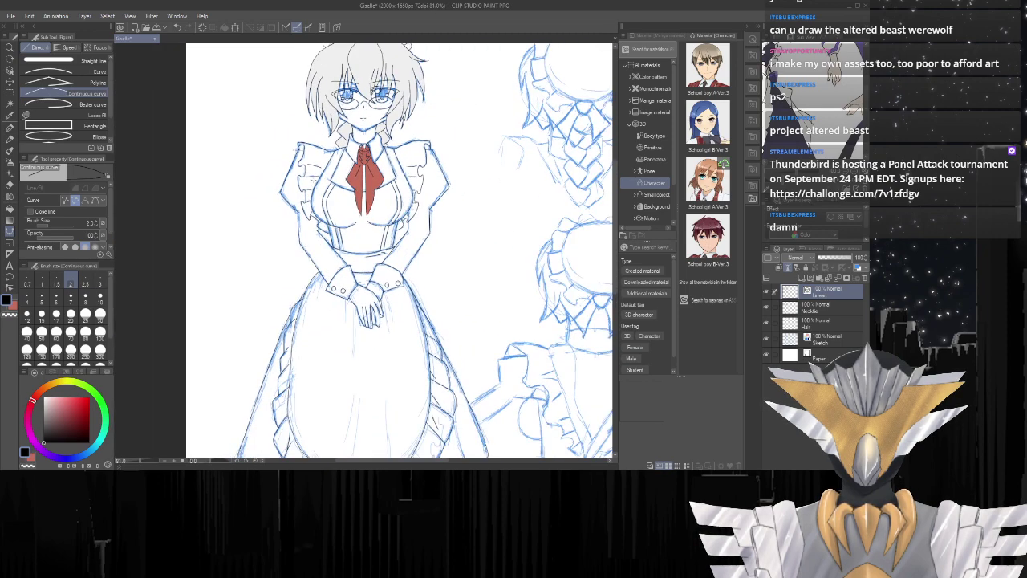
scroll(313, 370, up, 3)
scroll(314, 371, up, 1)
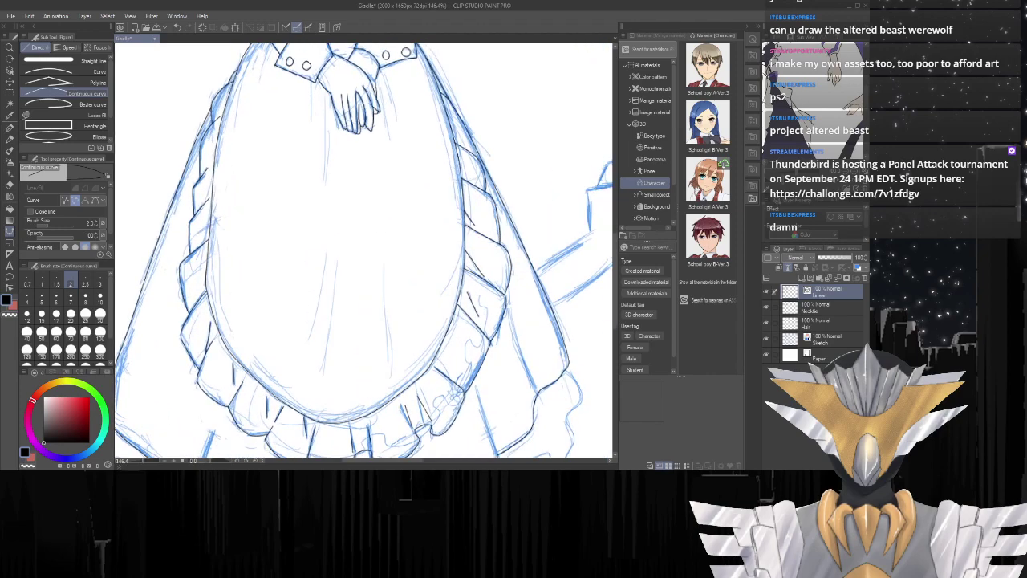
scroll(236, 278, down, 3)
scroll(233, 333, up, 1)
scroll(313, 370, up, 2)
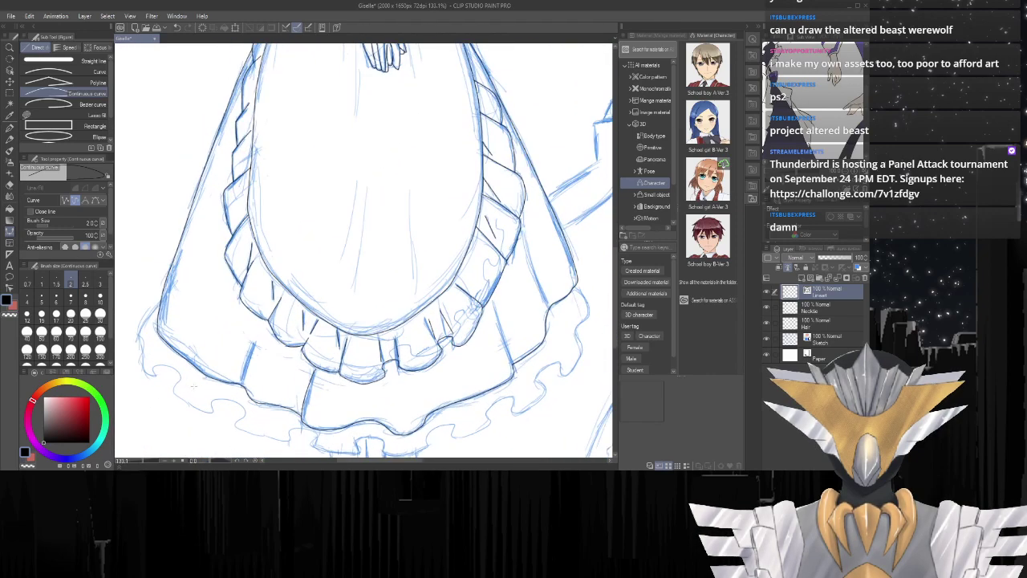
scroll(313, 370, down, 3)
scroll(458, 340, up, 4)
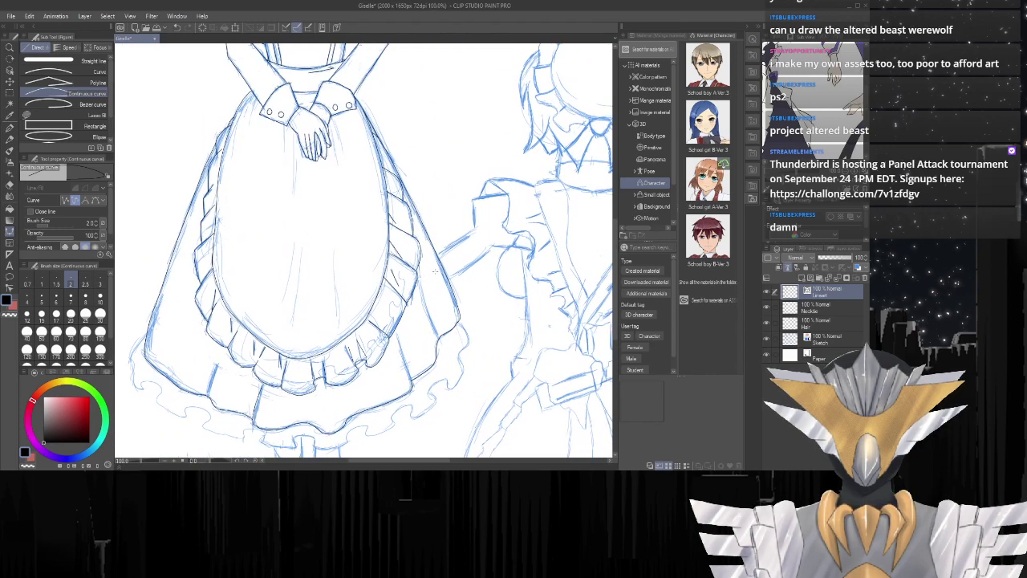
scroll(458, 339, down, 2)
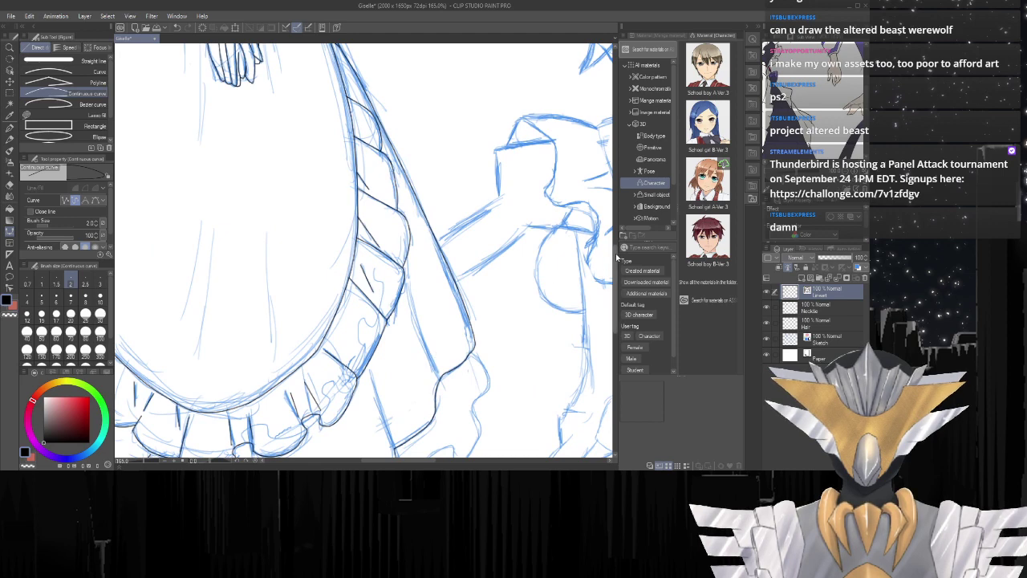
scroll(439, 227, up, 4)
scroll(439, 227, down, 3)
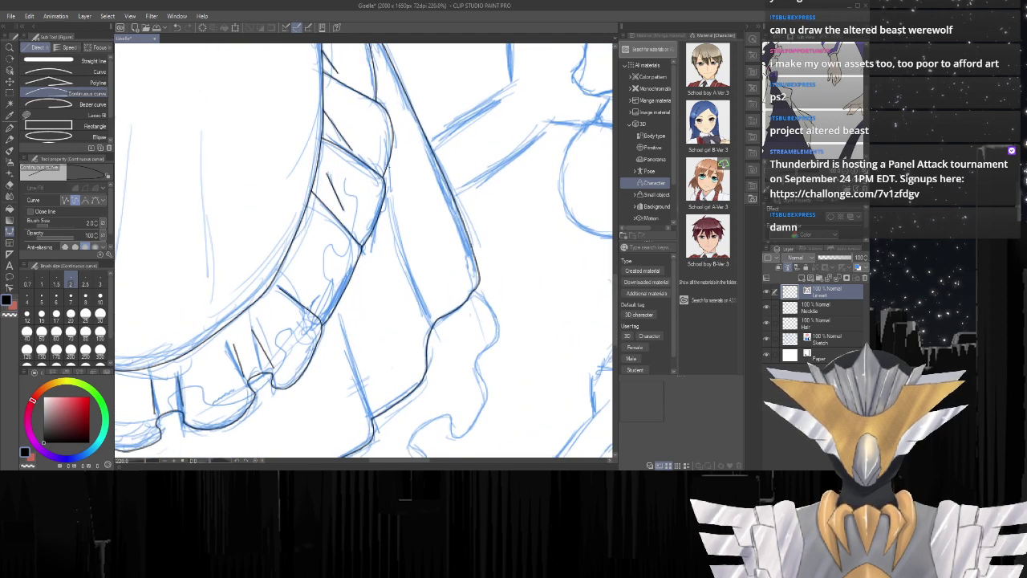
scroll(439, 227, up, 3)
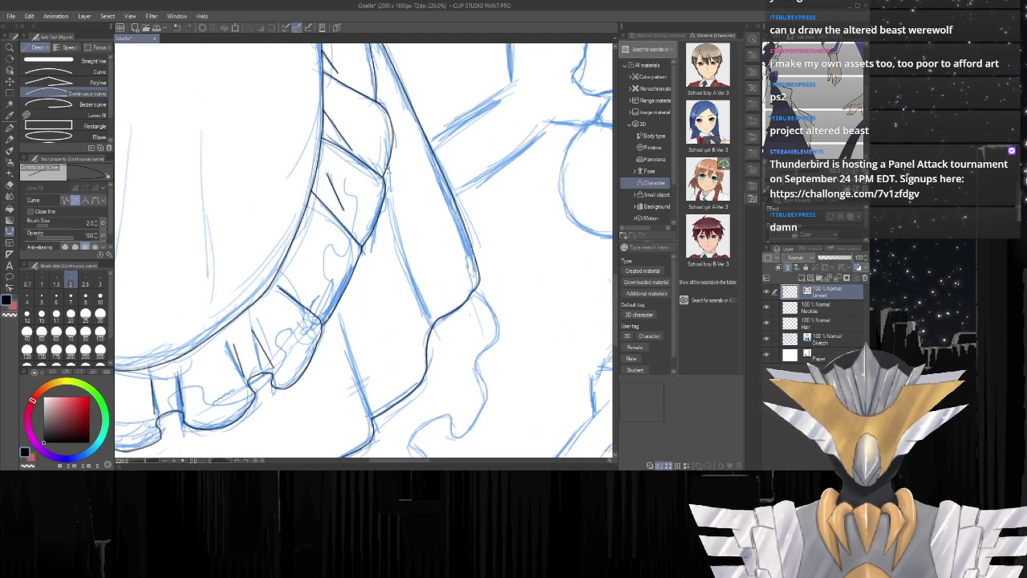
Ink the skirt fold running from the apron ruffle's right edge down to the upper-right hem notch with the Continuous curve tool.
scroll(390, 178, down, 3)
scroll(389, 181, up, 4)
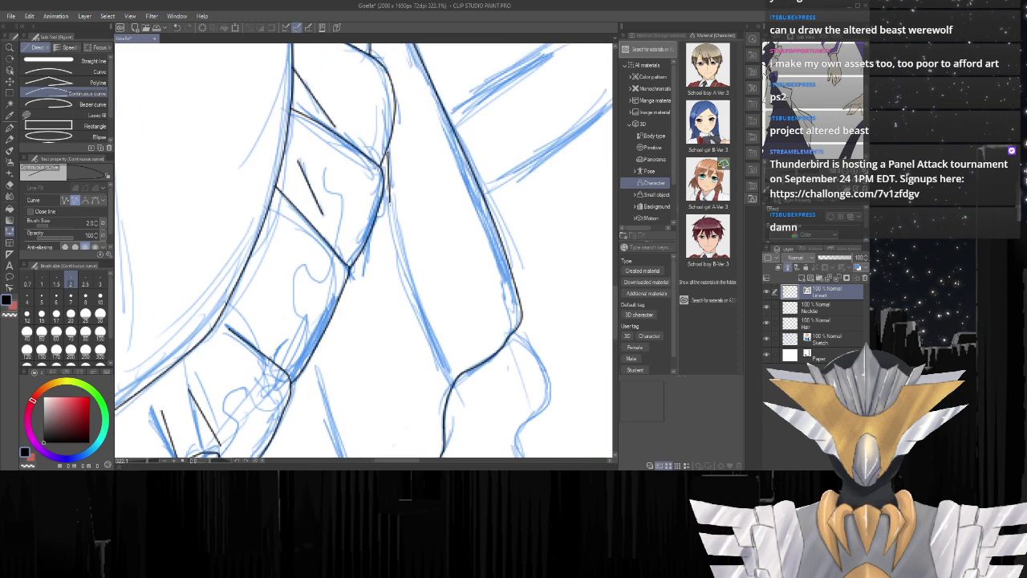
click(396, 234)
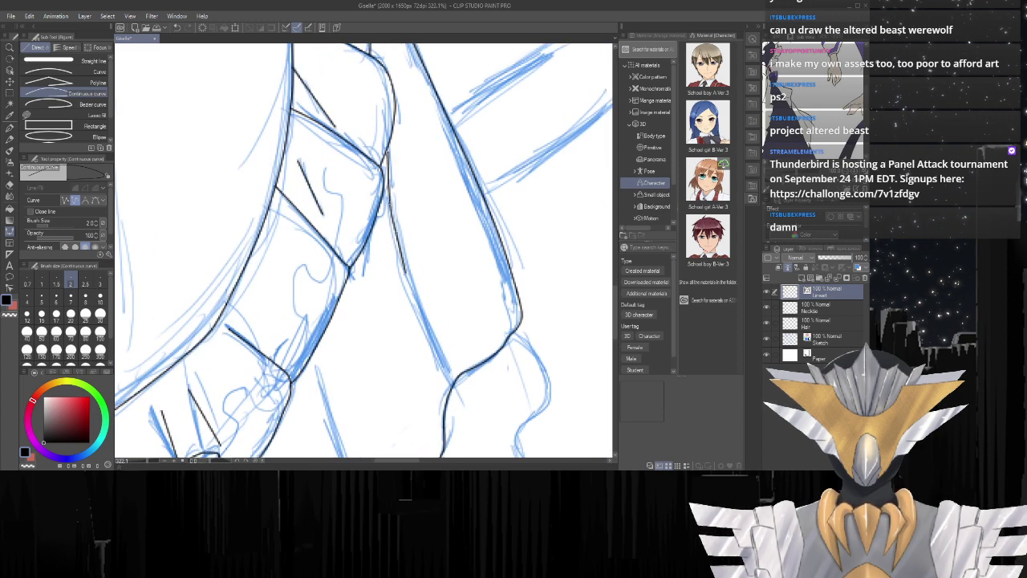
drag(408, 274, 455, 383)
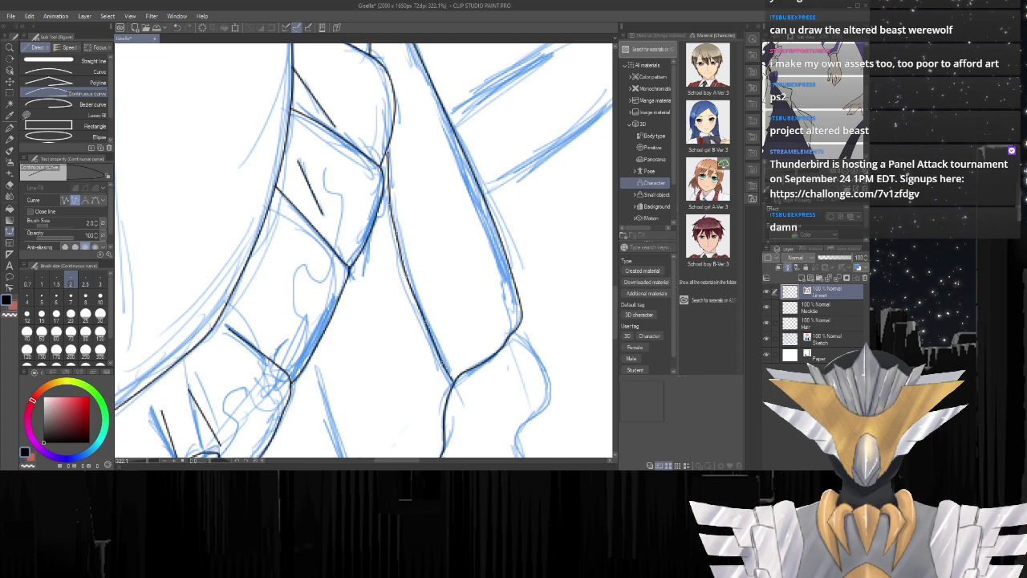
Ink the next skirt fold below the apron ruffle's lower-right side, ending at the hem corner above the outer frill.
scroll(449, 367, down, 7)
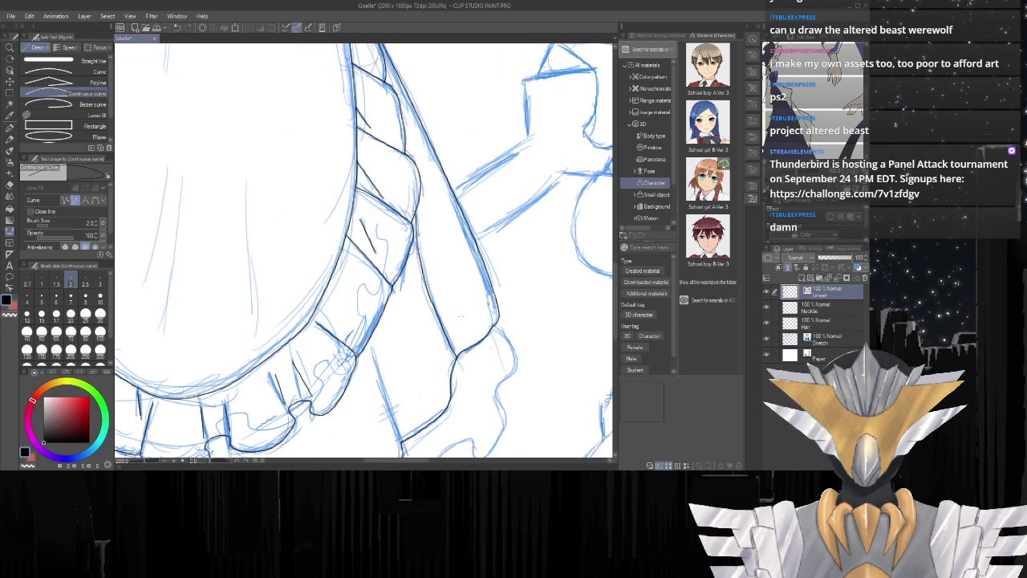
scroll(391, 343, up, 8)
scroll(391, 343, down, 3)
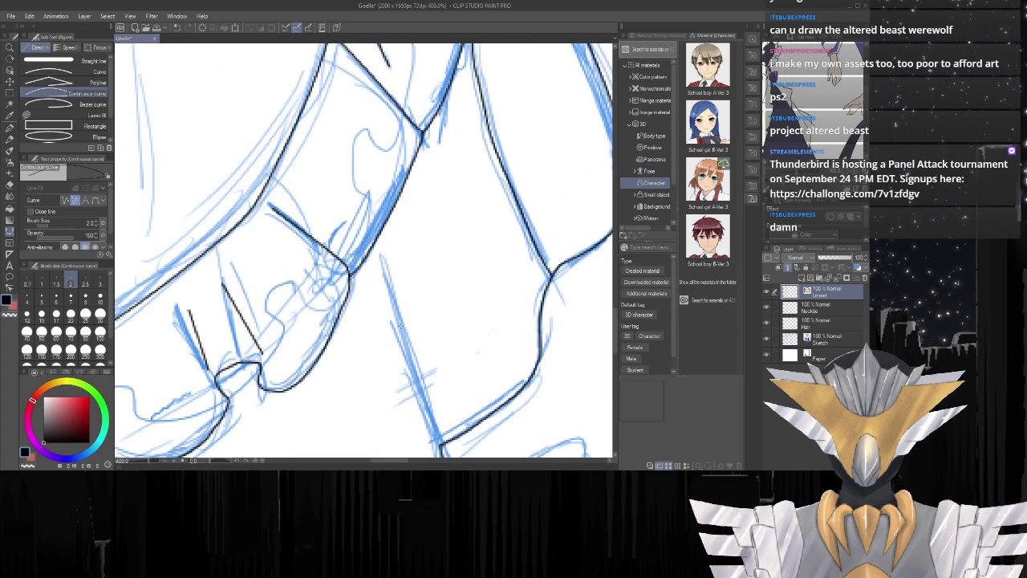
drag(615, 286, 614, 298)
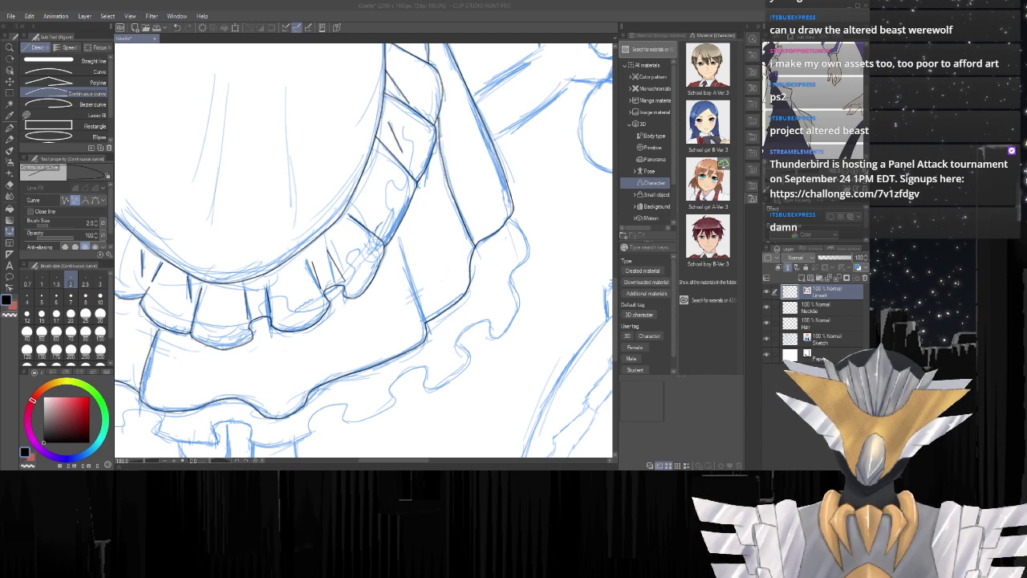
scroll(415, 296, up, 4)
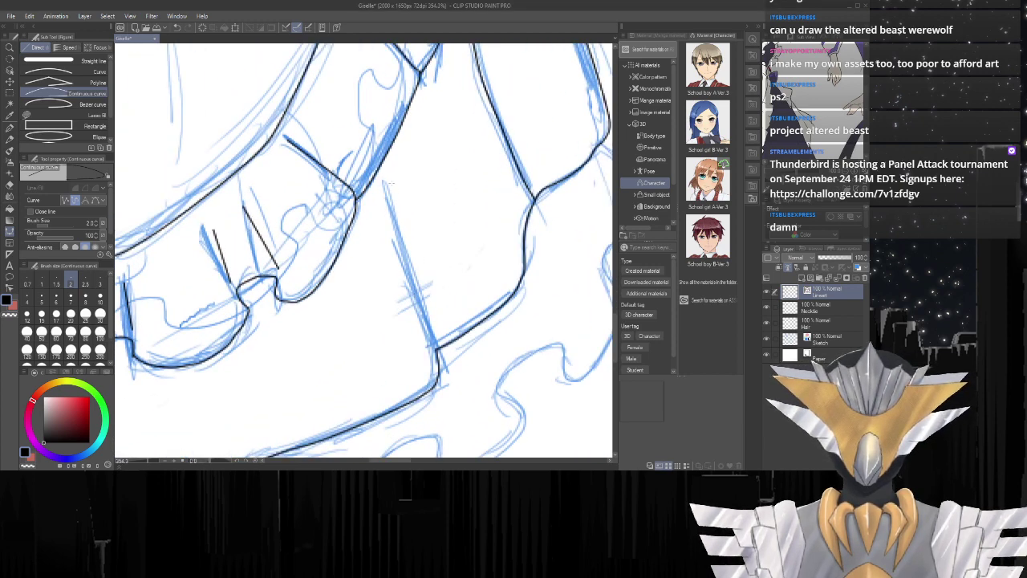
scroll(364, 251, down, 5)
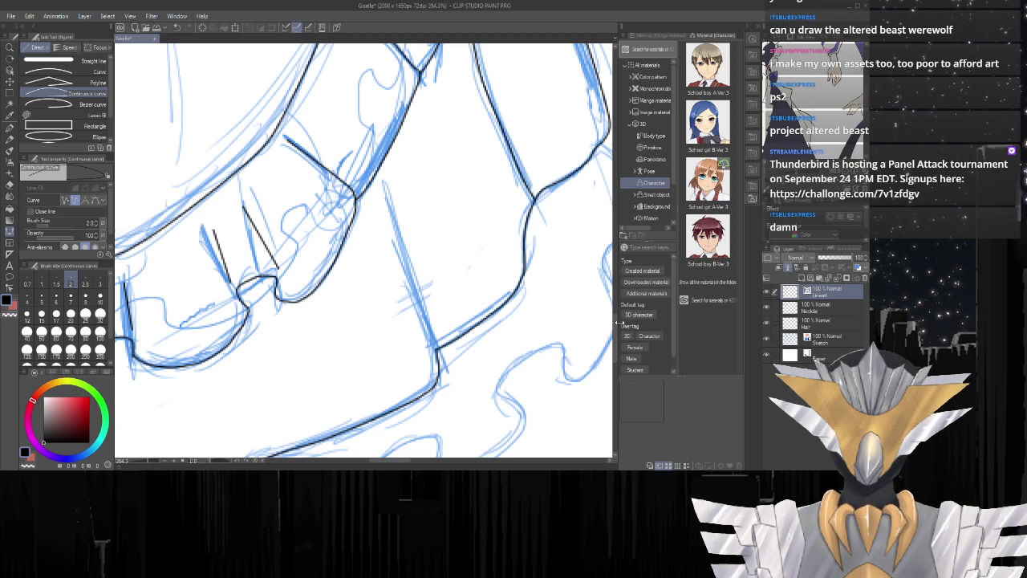
scroll(364, 251, up, 2)
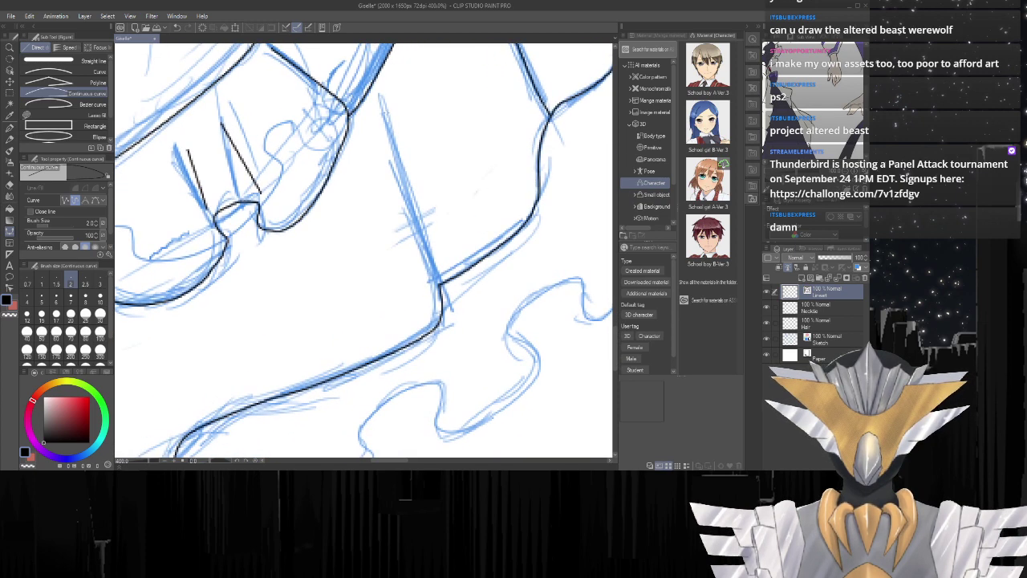
drag(381, 94, 440, 285)
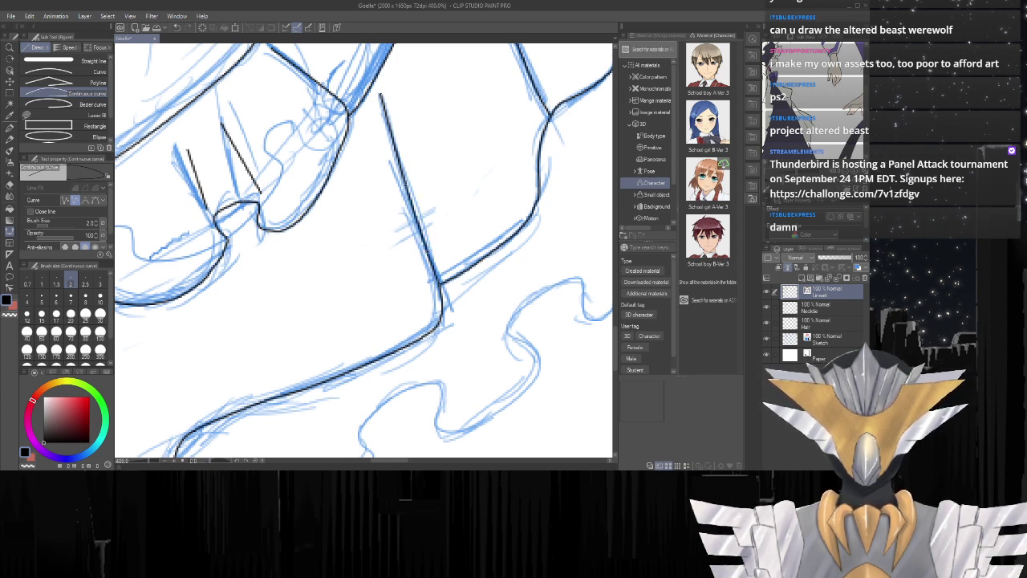
Ink the short slanted fold on the skirt's left side down to the hem, following the blue sketch.
scroll(482, 251, down, 5)
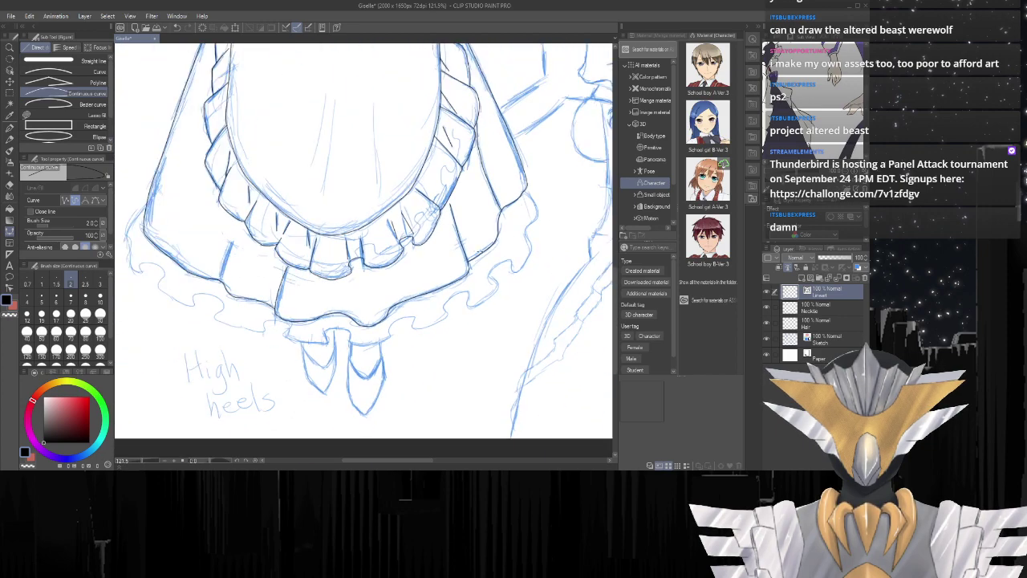
scroll(298, 252, up, 2)
scroll(394, 256, down, 3)
scroll(361, 257, up, 4)
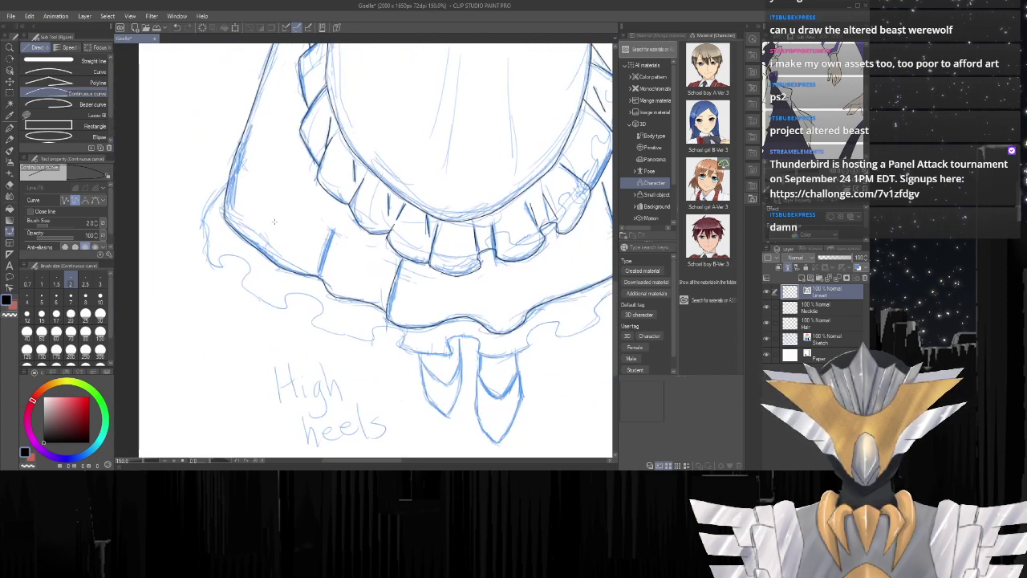
scroll(394, 256, up, 2)
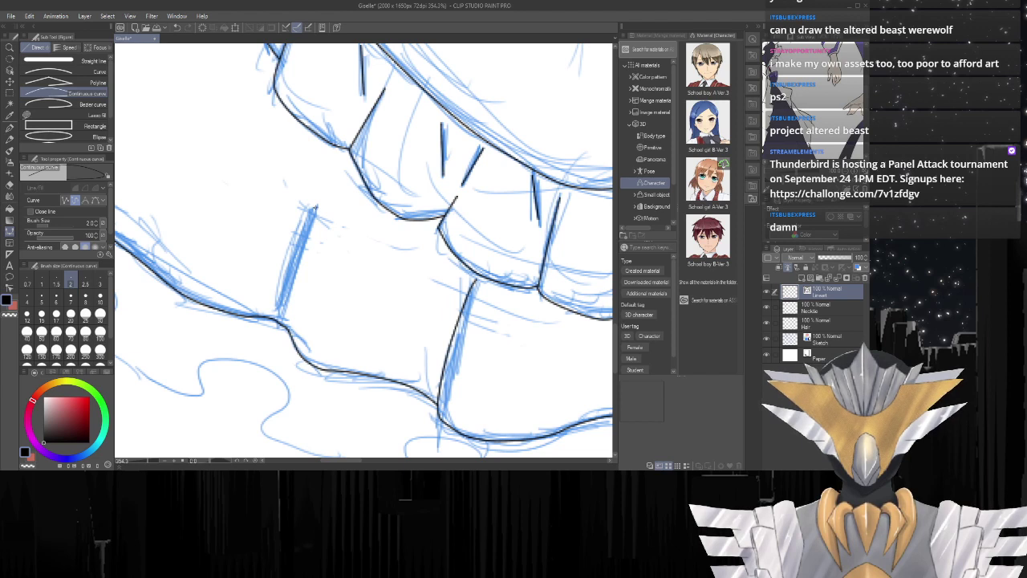
click(300, 247)
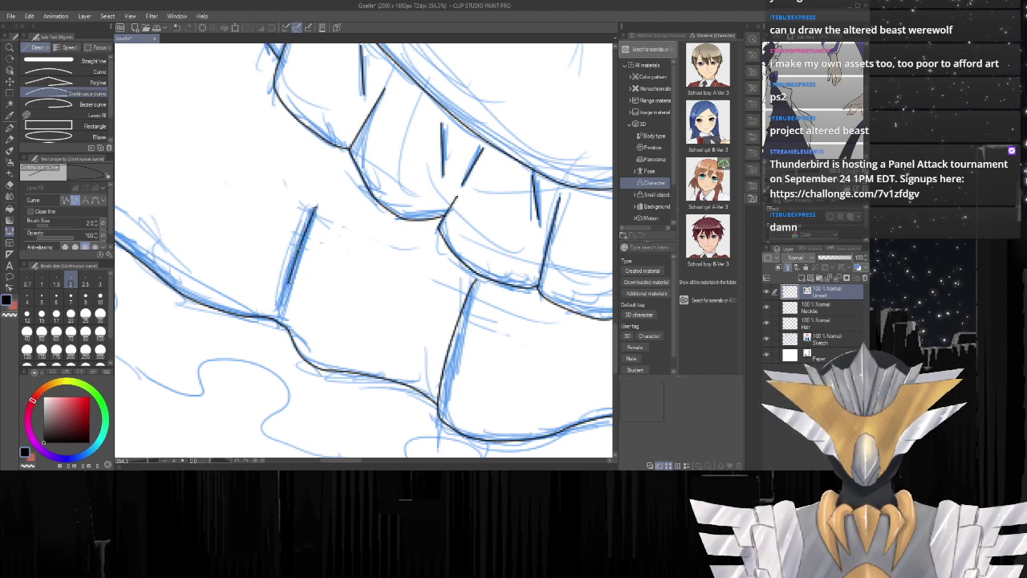
drag(291, 281, 278, 323)
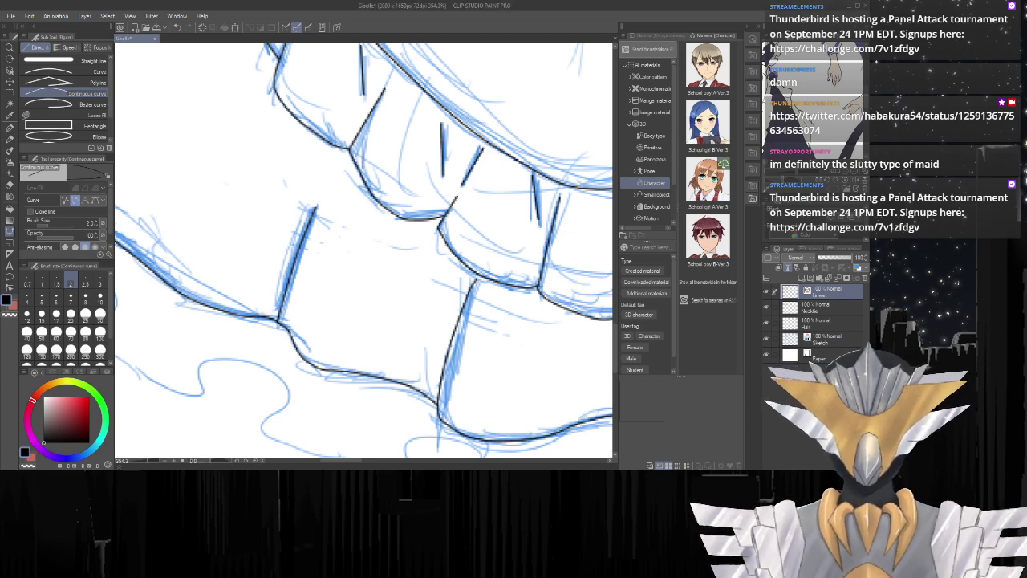
Start the outer frill's curve at the skirt's lower-right corner and trace its first waves down along the sketch.
scroll(302, 303, down, 14)
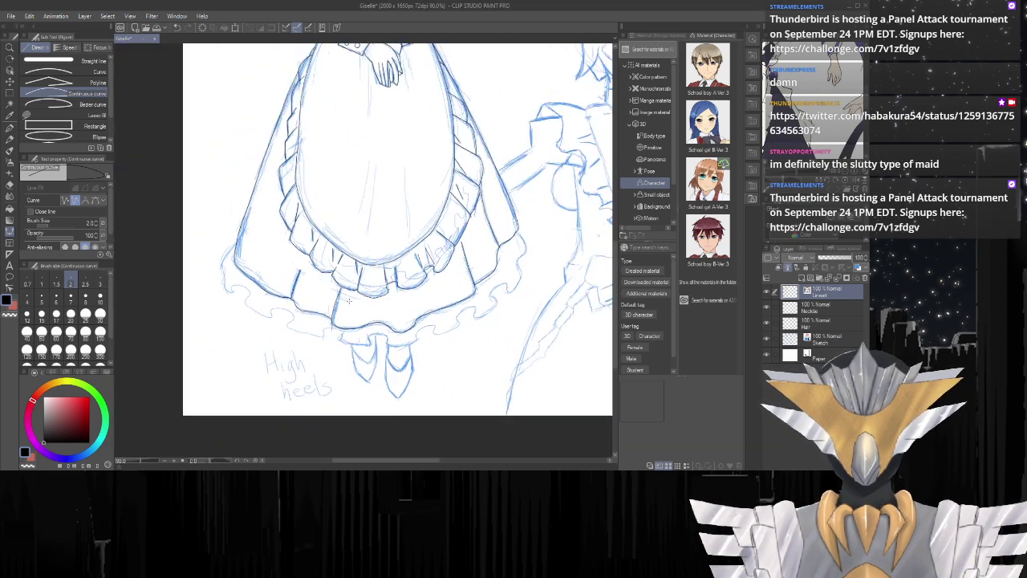
scroll(433, 319, up, 4)
scroll(531, 347, up, 1)
drag(370, 460, 397, 459)
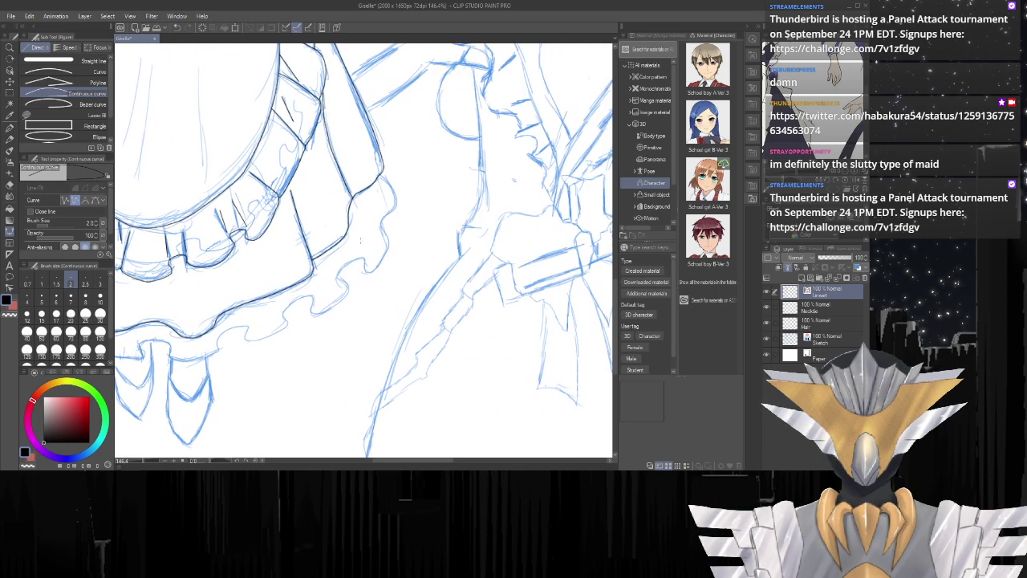
scroll(361, 245, up, 5)
scroll(402, 119, up, 1)
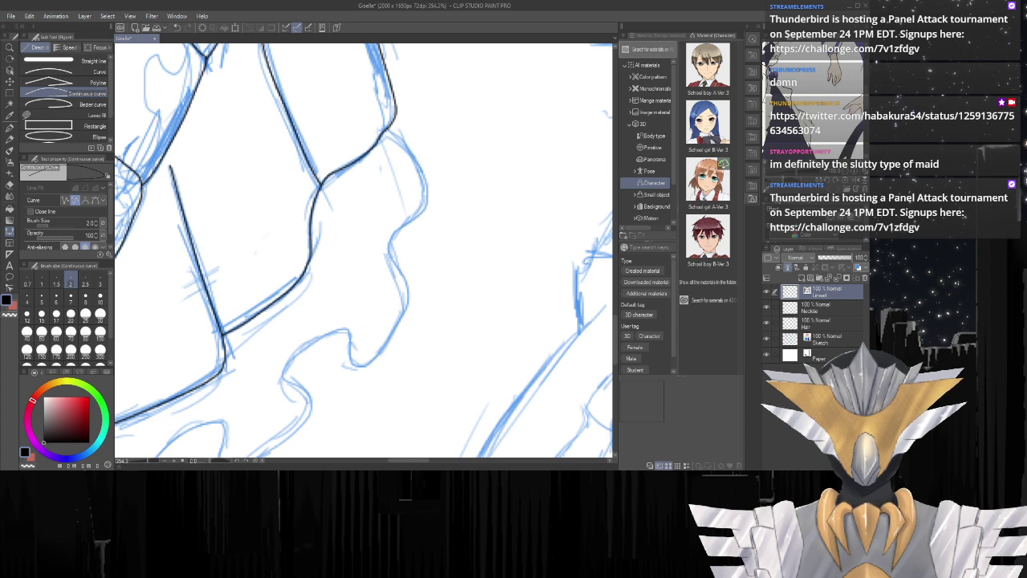
drag(386, 128, 400, 142)
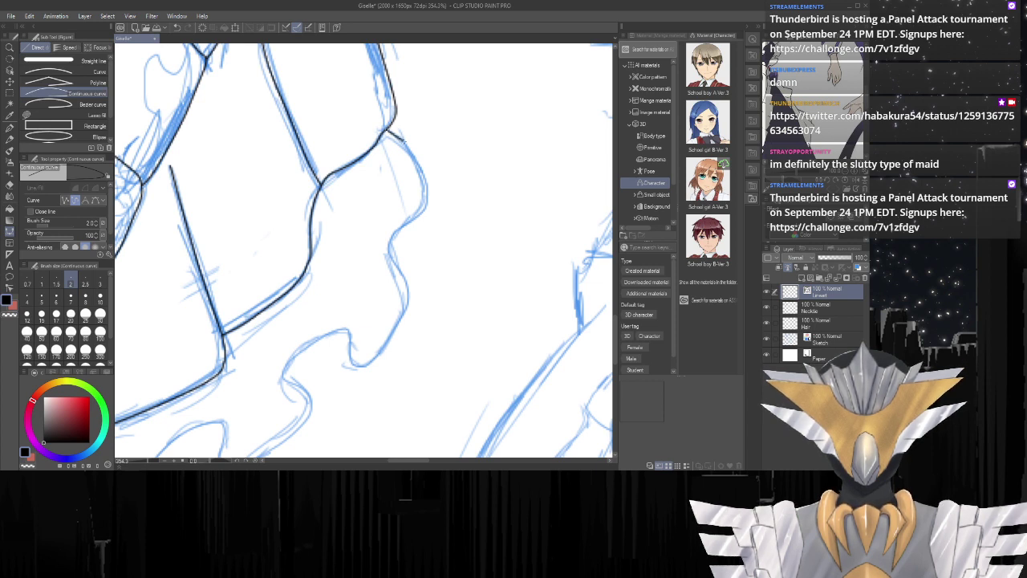
mouse_move(398, 137)
mouse_down()
mouse_move(425, 171)
mouse_move(428, 197)
mouse_move(388, 248)
mouse_move(408, 284)
mouse_move(405, 310)
mouse_move(366, 366)
mouse_move(351, 369)
mouse_move(345, 329)
mouse_move(315, 336)
mouse_move(289, 360)
mouse_move(283, 379)
mouse_move(310, 400)
mouse_move(290, 436)
mouse_up()
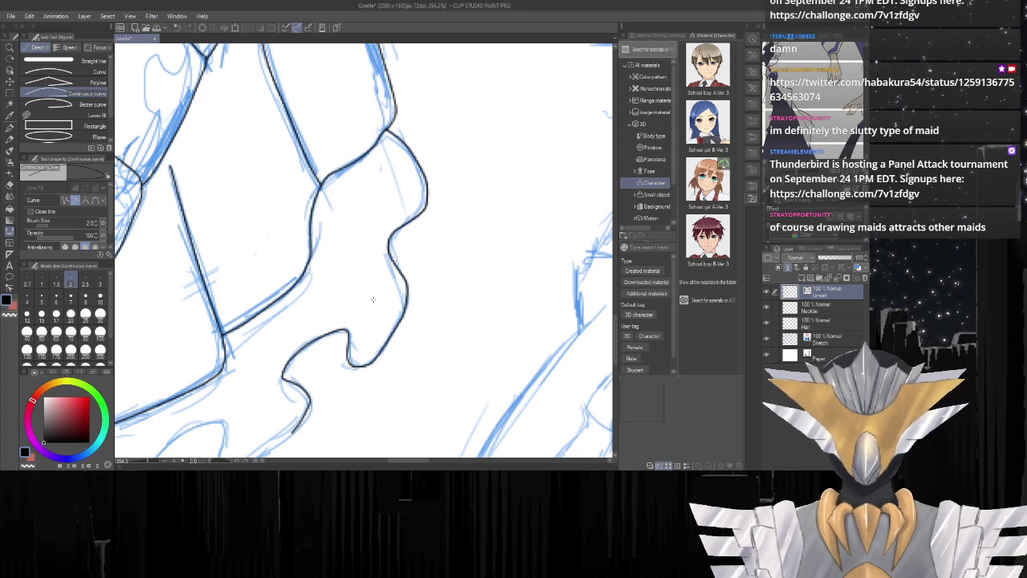
Extend the frill curve through the next scallop below the skirt's right hem corner, following the sketch down and left.
scroll(373, 299, down, 3)
drag(298, 423, 356, 390)
scroll(356, 390, up, 6)
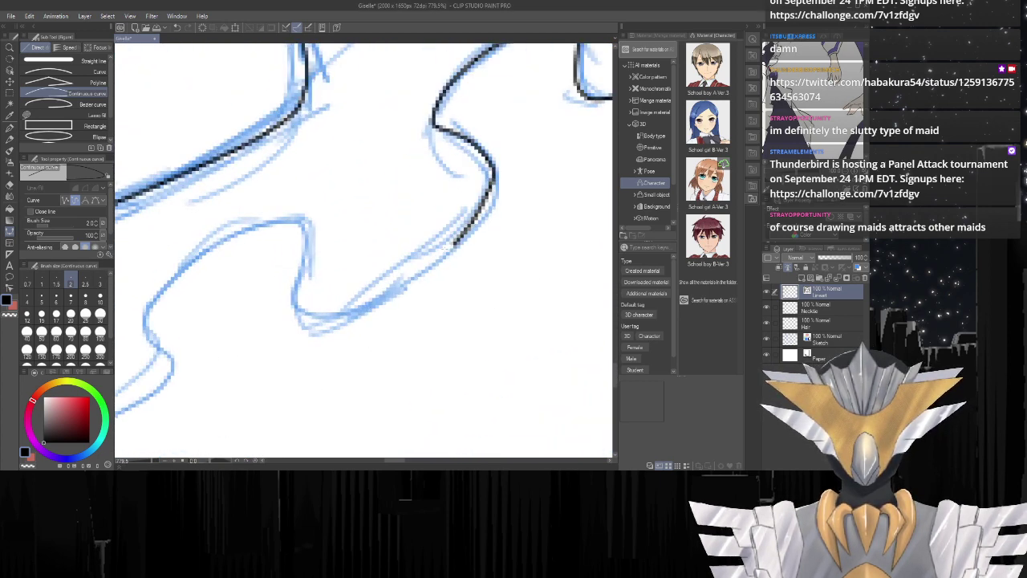
mouse_move(458, 239)
mouse_down()
mouse_move(415, 281)
mouse_move(322, 315)
mouse_move(298, 308)
mouse_move(293, 292)
mouse_move(301, 222)
mouse_move(237, 234)
mouse_move(178, 273)
mouse_move(144, 314)
mouse_move(145, 336)
mouse_move(171, 363)
mouse_move(165, 386)
mouse_up()
click(161, 388)
scroll(417, 313, down, 2)
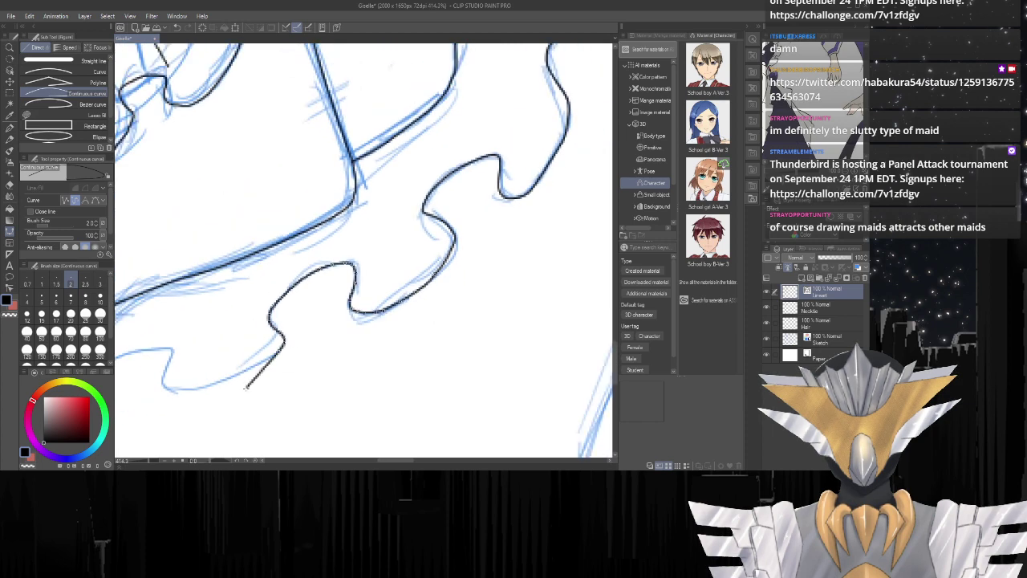
Continue the frill curve through the following scallop to the sketched corner just right of the right shoe.
scroll(245, 395, up, 3)
drag(327, 295, 160, 359)
scroll(461, 284, down, 6)
scroll(313, 327, up, 5)
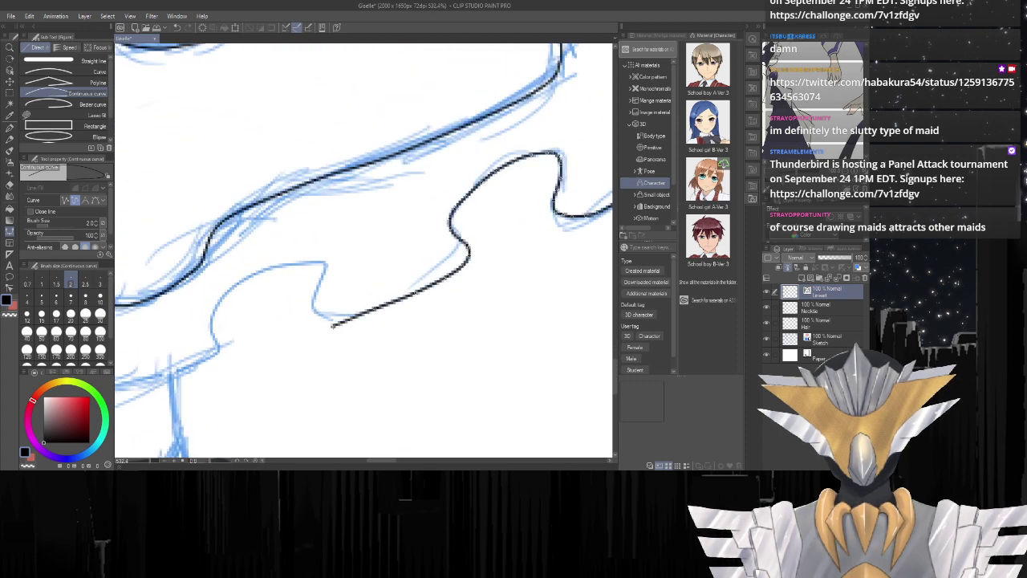
mouse_move(366, 306)
mouse_down()
mouse_move(308, 304)
mouse_move(324, 244)
mouse_move(289, 237)
mouse_move(238, 247)
mouse_move(194, 275)
mouse_move(175, 297)
mouse_move(177, 347)
mouse_up()
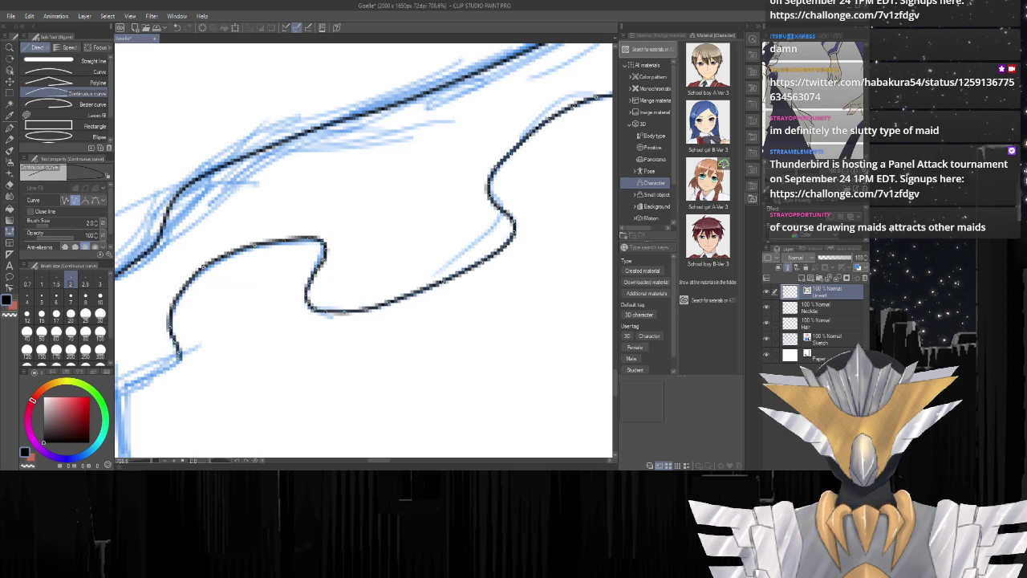
click(179, 361)
scroll(262, 324, down, 3)
scroll(191, 349, down, 4)
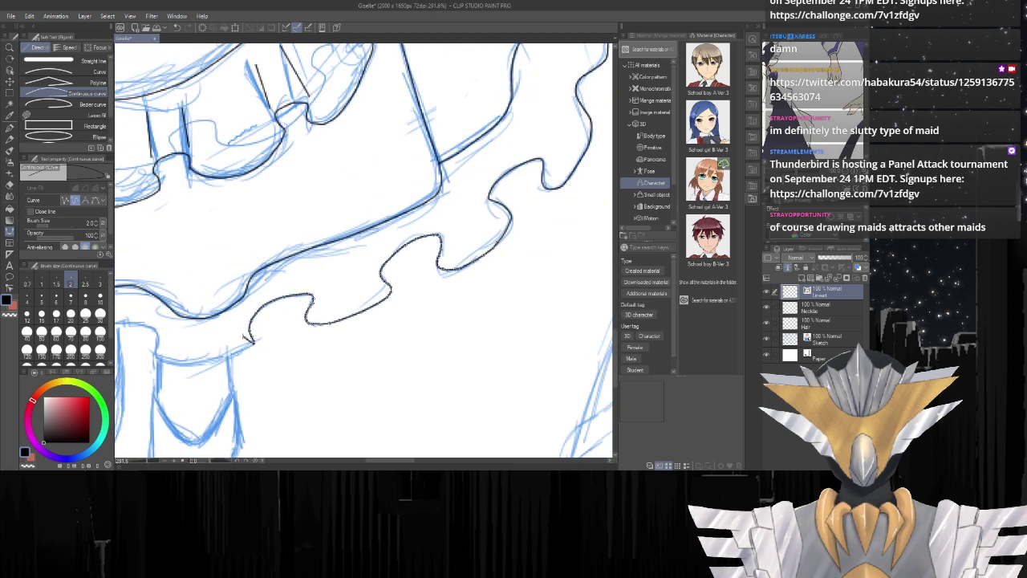
Trace the frill's lower edge across the top of the right shoe and up into the gap between the shoes.
scroll(284, 347, up, 8)
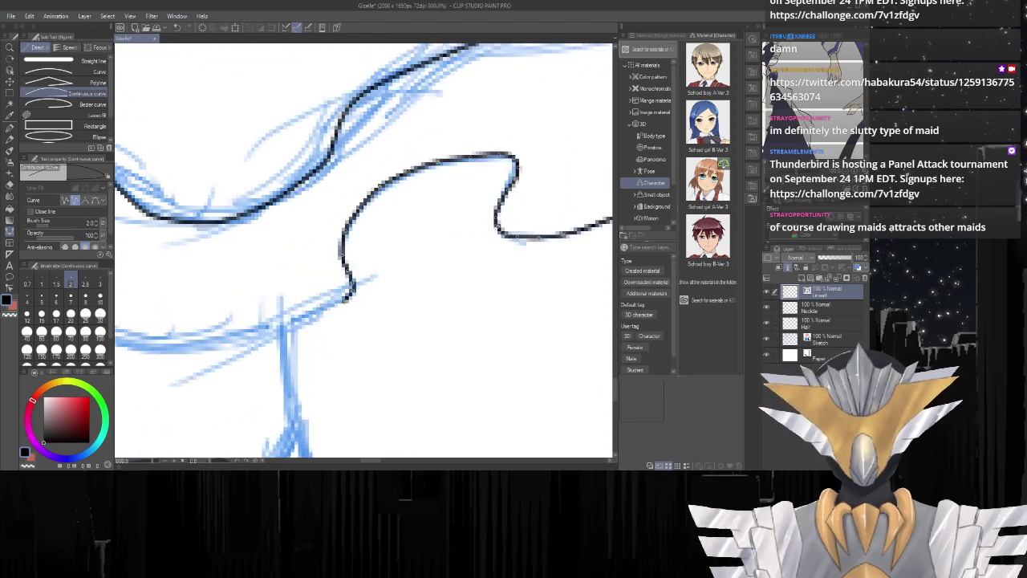
mouse_move(351, 293)
mouse_down()
mouse_move(285, 326)
mouse_move(193, 349)
mouse_up()
click(193, 350)
scroll(417, 308, down, 5)
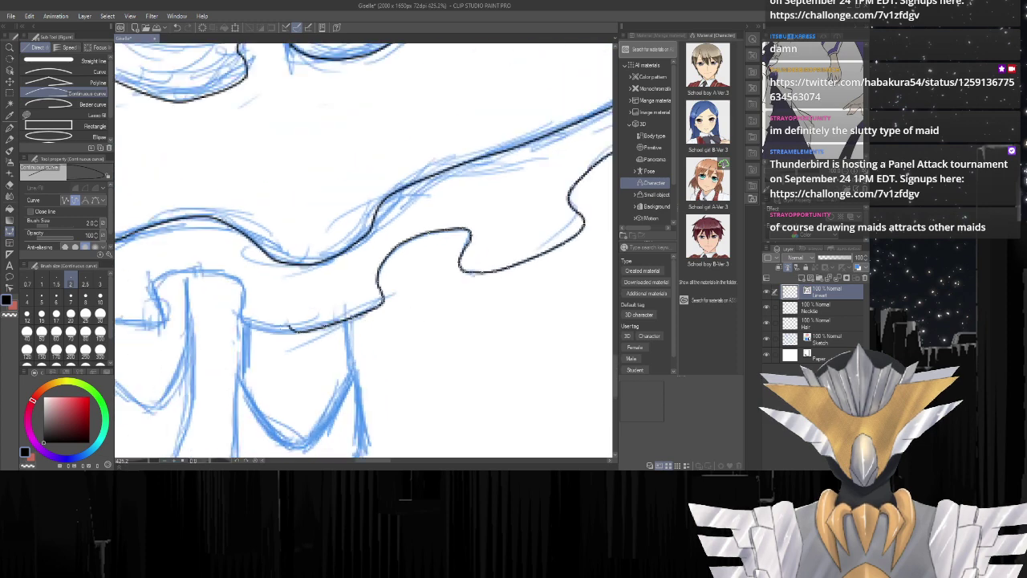
scroll(281, 334, up, 6)
click(289, 334)
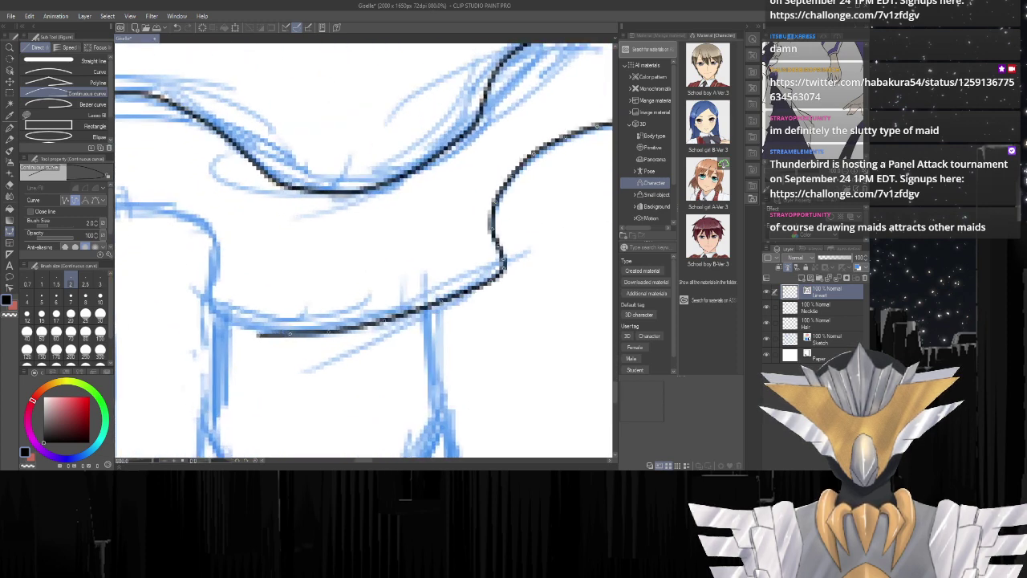
click(255, 332)
mouse_move(229, 321)
mouse_down()
mouse_move(205, 298)
mouse_move(217, 244)
mouse_move(195, 219)
mouse_up()
click(156, 209)
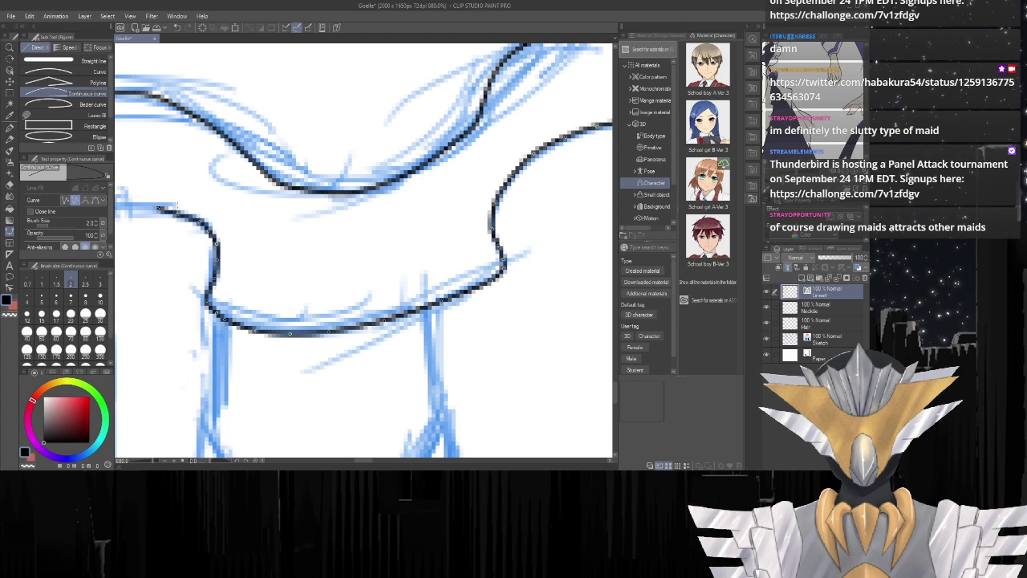
Carry the frill curve over the arch between the two shoes and down to the left shoe's upper-right corner.
scroll(365, 228, down, 3)
scroll(262, 214, up, 3)
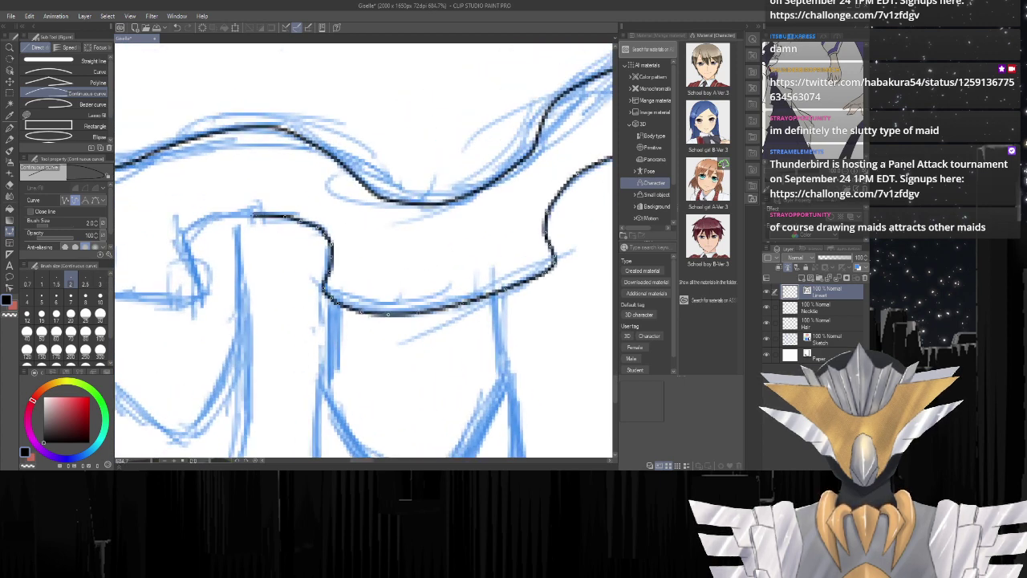
click(250, 213)
click(231, 214)
mouse_move(211, 214)
mouse_down()
mouse_move(177, 237)
mouse_move(200, 296)
mouse_move(184, 304)
mouse_up()
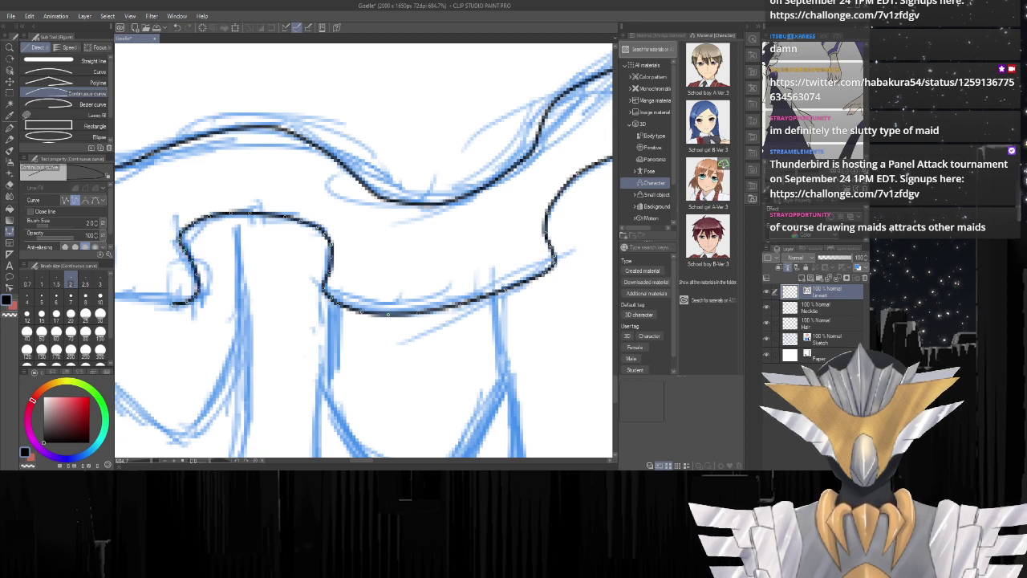
Trace the frill curve across the top of the left shoe, up the fold beside it and over the next arch.
scroll(388, 315, down, 5)
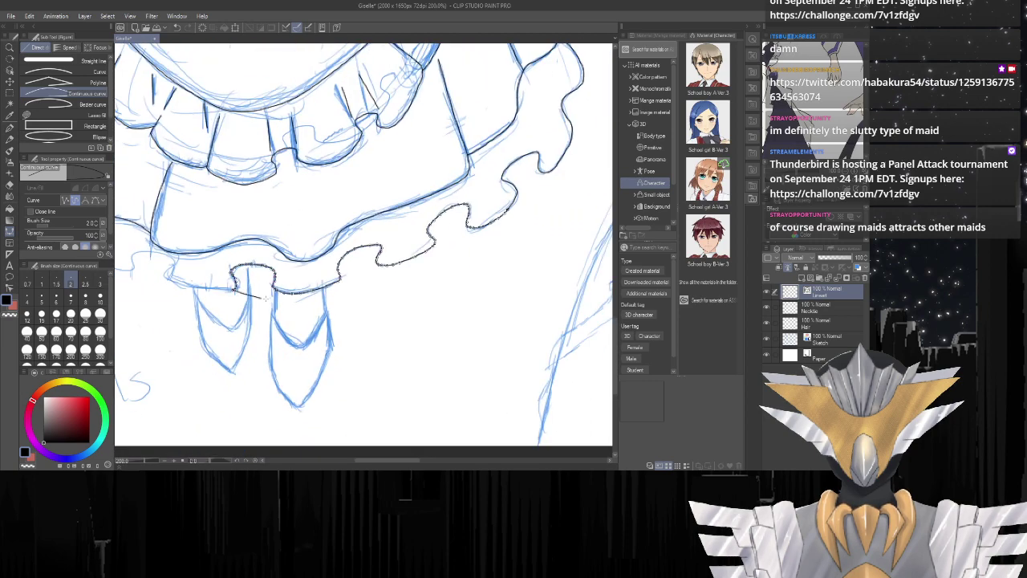
scroll(427, 292, down, 3)
scroll(192, 273, up, 6)
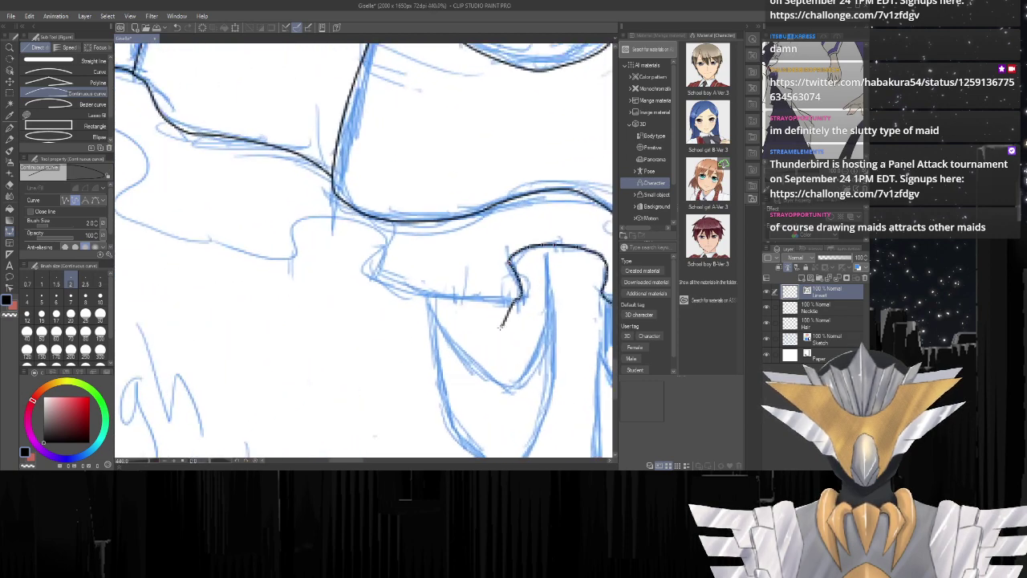
scroll(501, 328, up, 5)
click(500, 289)
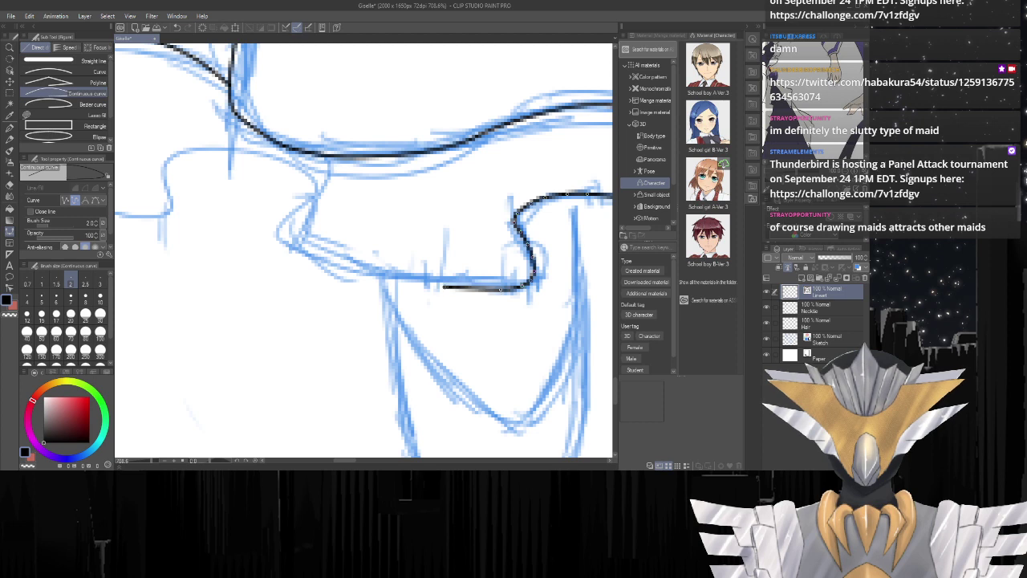
mouse_move(443, 286)
mouse_down()
mouse_move(338, 269)
mouse_move(298, 250)
mouse_move(291, 227)
mouse_move(316, 185)
mouse_move(299, 167)
mouse_move(174, 152)
mouse_move(163, 166)
mouse_move(160, 219)
mouse_up()
Extend the frill curve through the scallop above the "High heels" note and over the following arch to its lower-left corner.
scroll(372, 207, down, 4)
scroll(240, 210, up, 5)
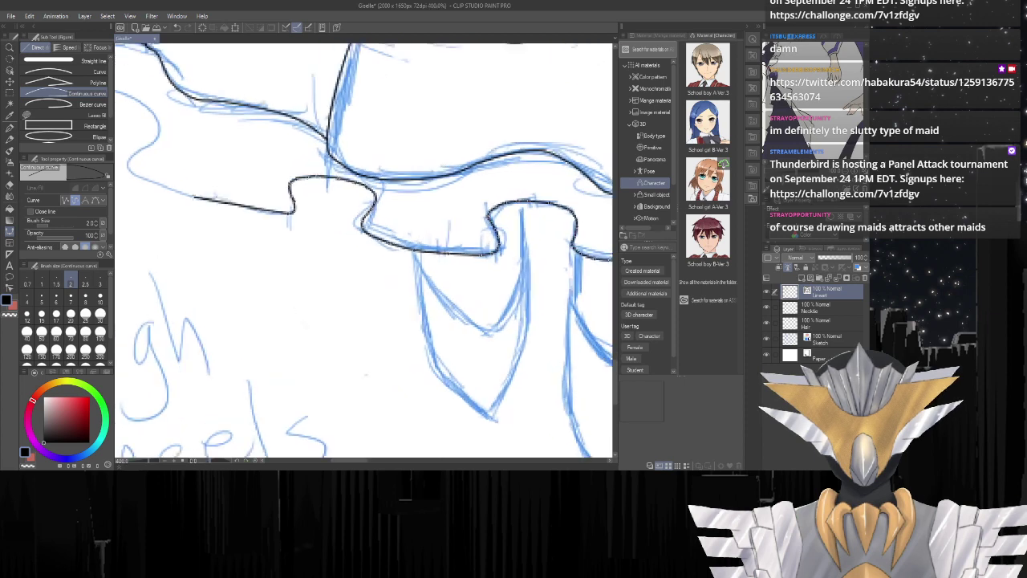
scroll(521, 245, down, 5)
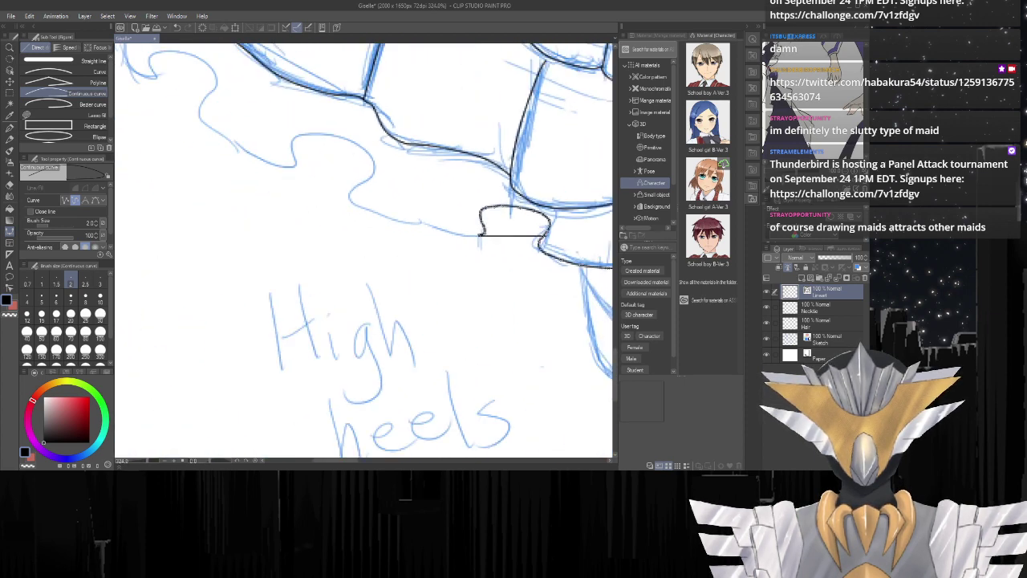
scroll(442, 235, up, 1)
scroll(438, 227, up, 1)
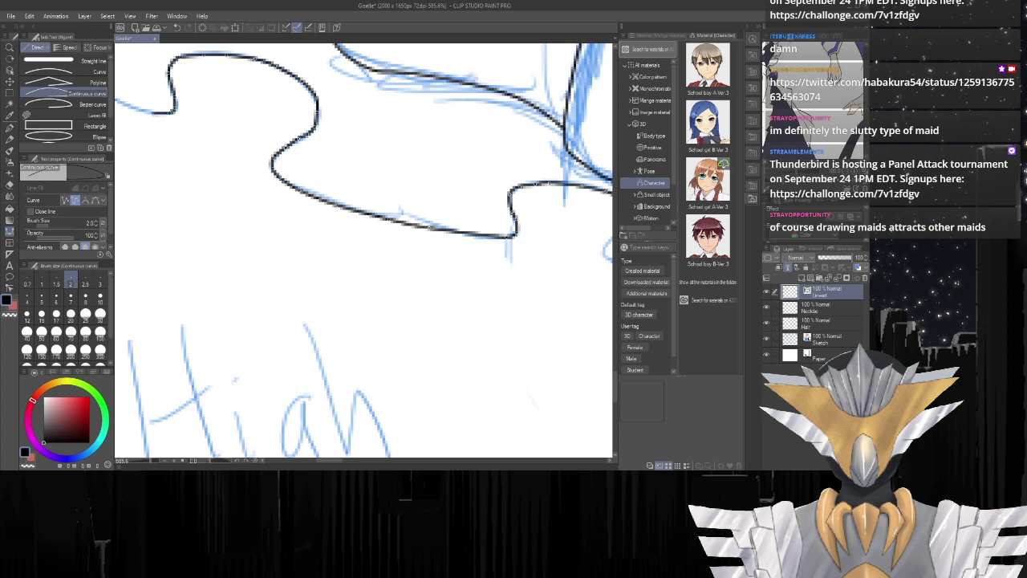
click(149, 114)
Continue the frill curve along the next scallop's lower edge, around its left bend and over the last arch near the skirt's left corner.
scroll(393, 181, down, 4)
scroll(217, 116, up, 6)
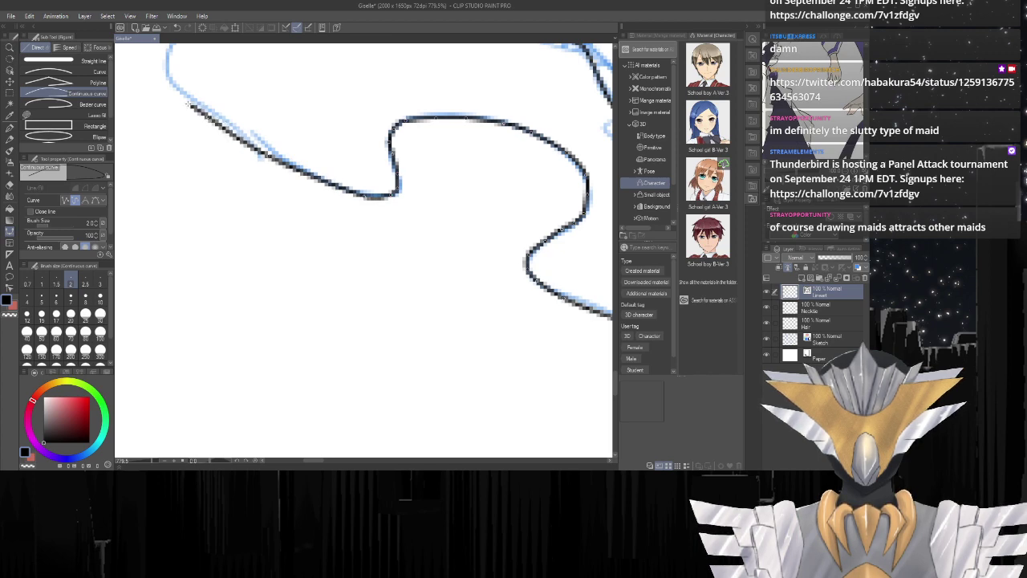
click(165, 70)
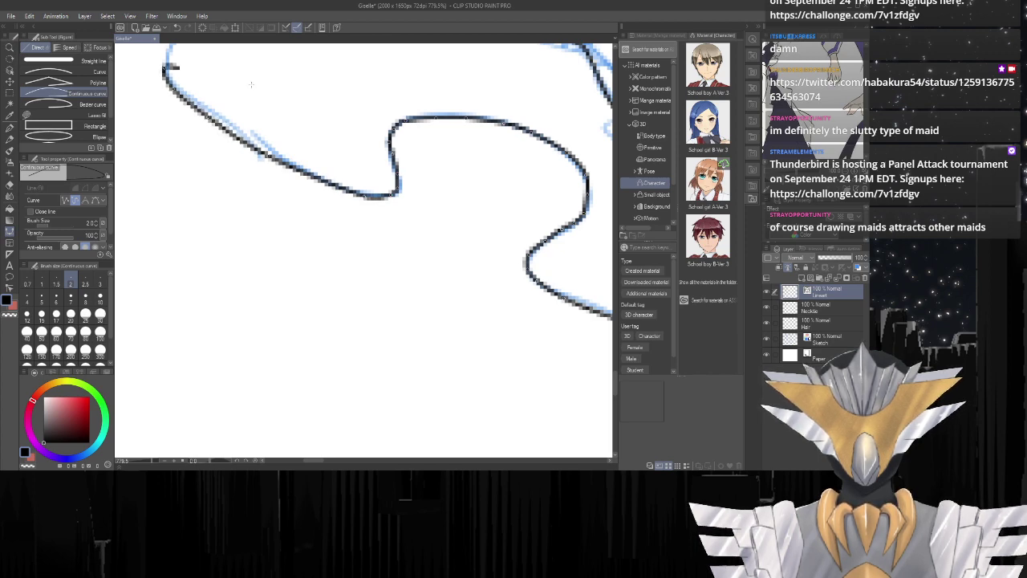
scroll(330, 128, down, 4)
scroll(347, 141, down, 2)
scroll(348, 142, up, 6)
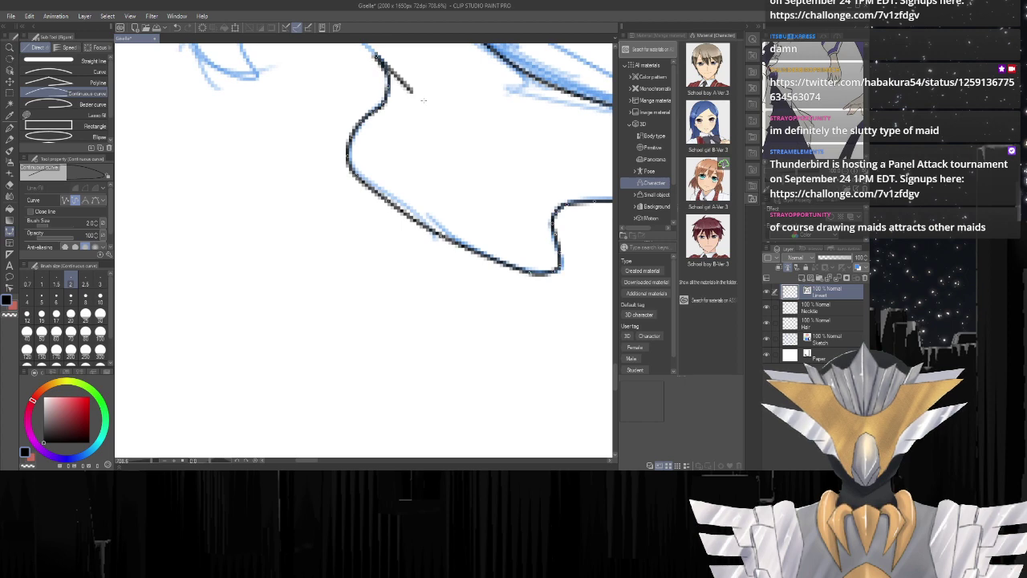
scroll(458, 141, down, 4)
scroll(459, 144, up, 4)
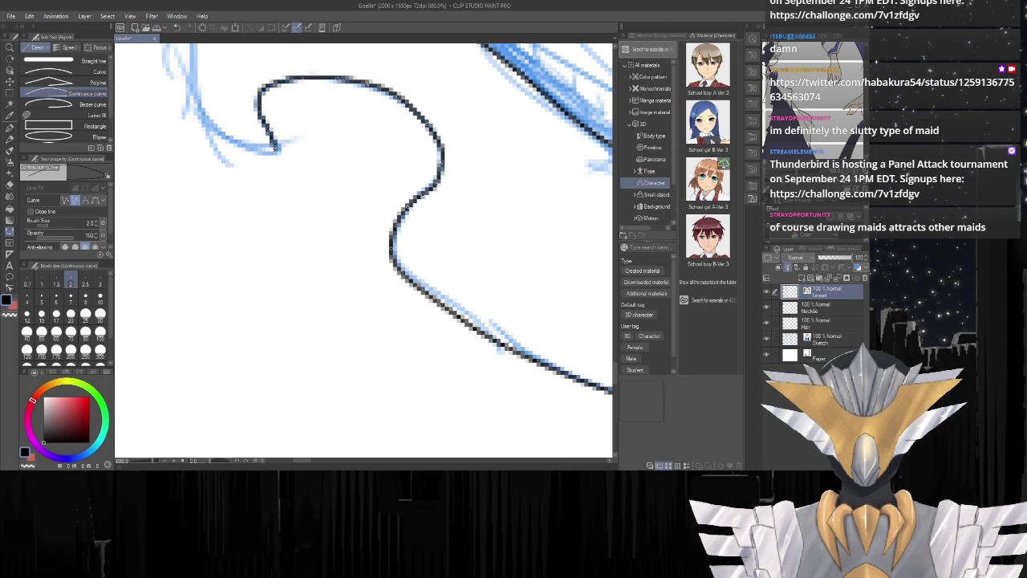
Round the frill curve through the small sketched hook at the hem's far left corner and start it upward.
click(271, 157)
click(257, 158)
click(242, 152)
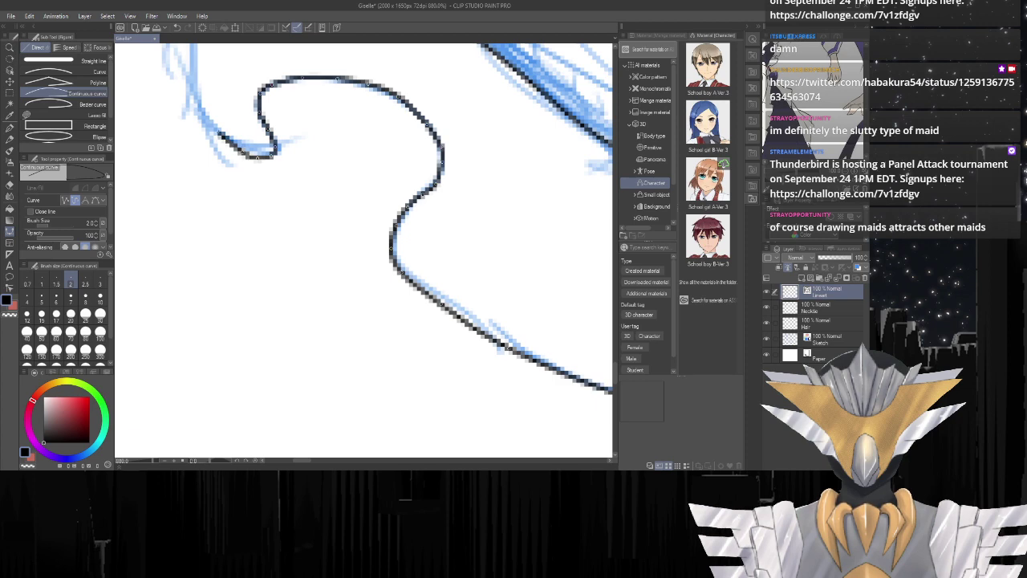
click(208, 130)
click(190, 101)
scroll(422, 155, down, 4)
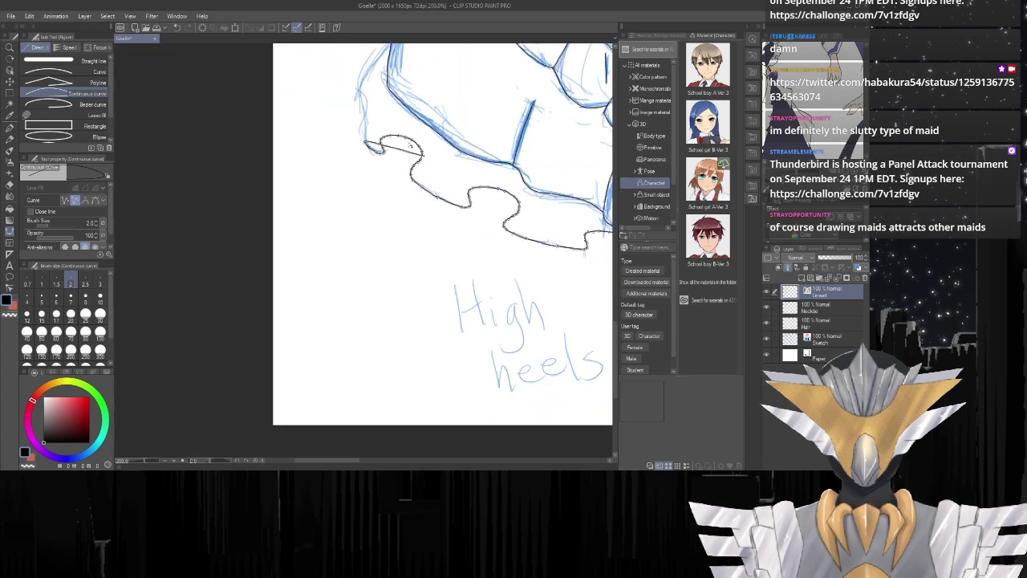
Run the frill curve up the sketched left side and finish it at the skirt's left outline.
scroll(354, 98, up, 1)
scroll(354, 98, up, 2)
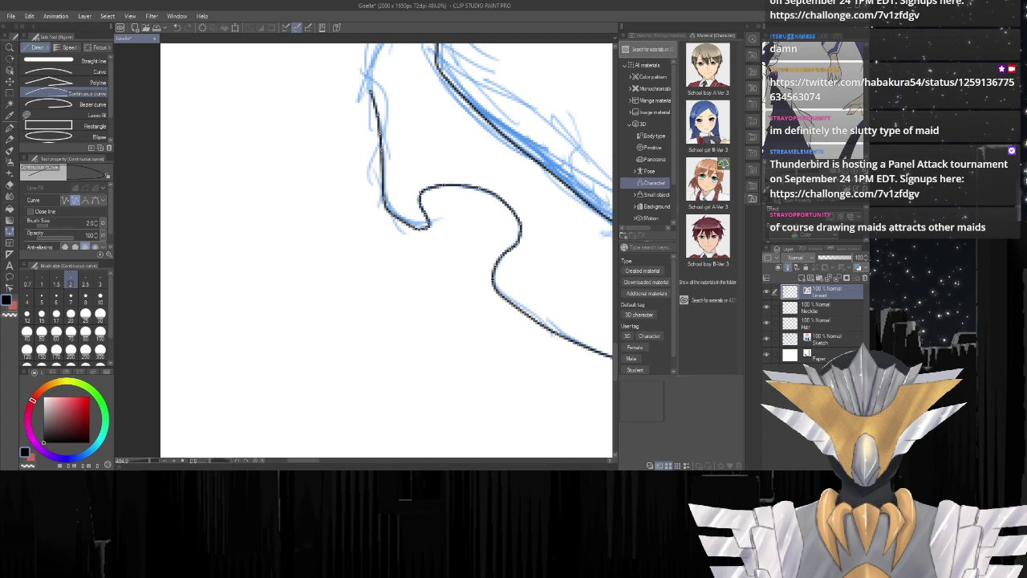
scroll(367, 70, down, 5)
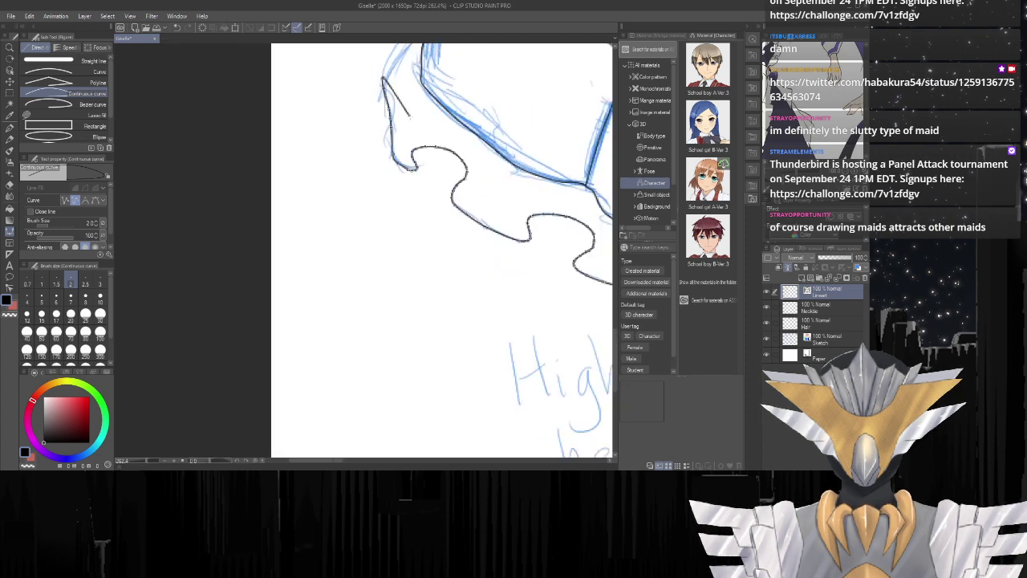
scroll(400, 72, up, 4)
scroll(324, 135, down, 3)
scroll(370, 76, up, 4)
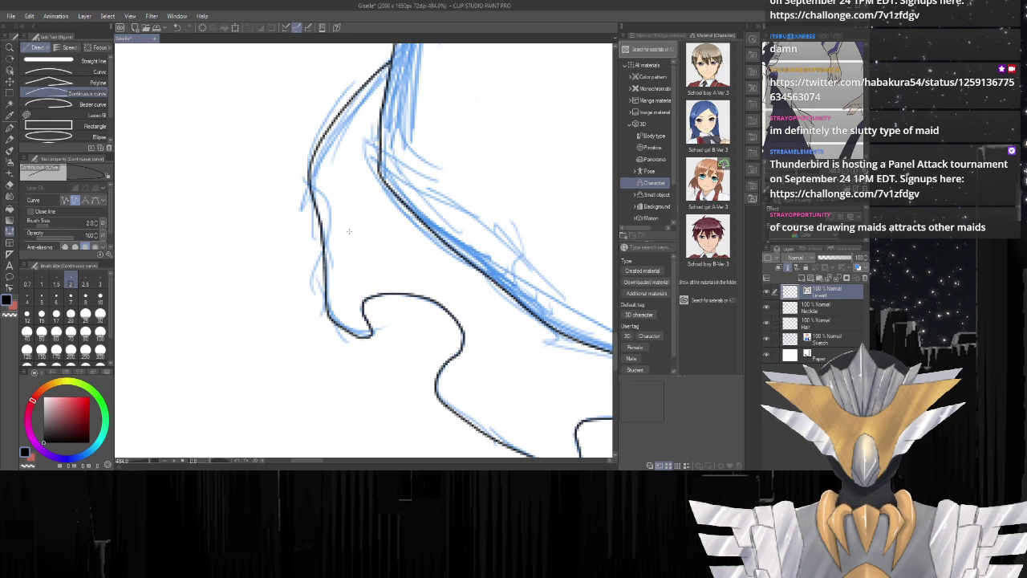
Save the illustration with the completed hem frill.
scroll(349, 231, down, 6)
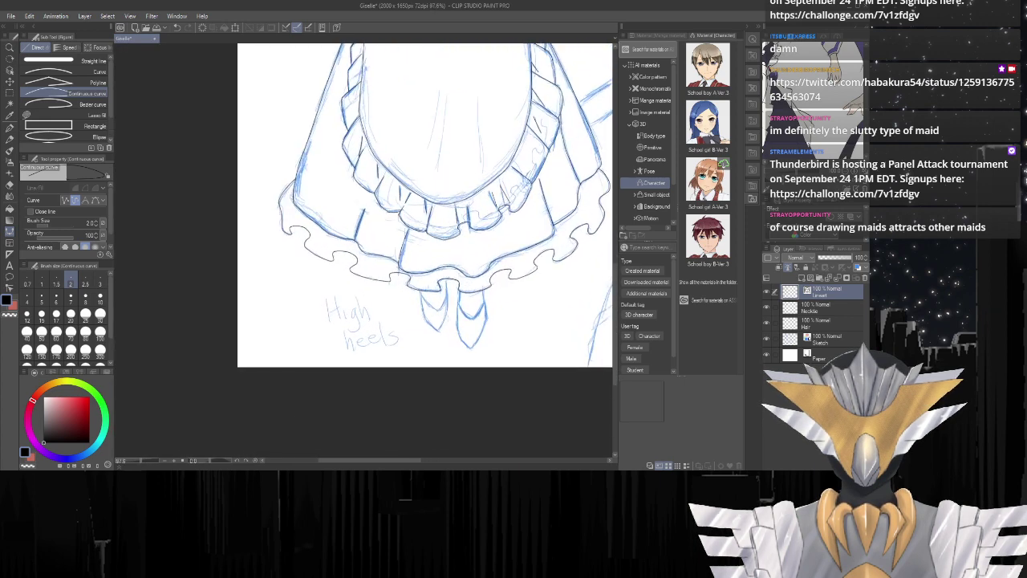
key(ctrl+s)
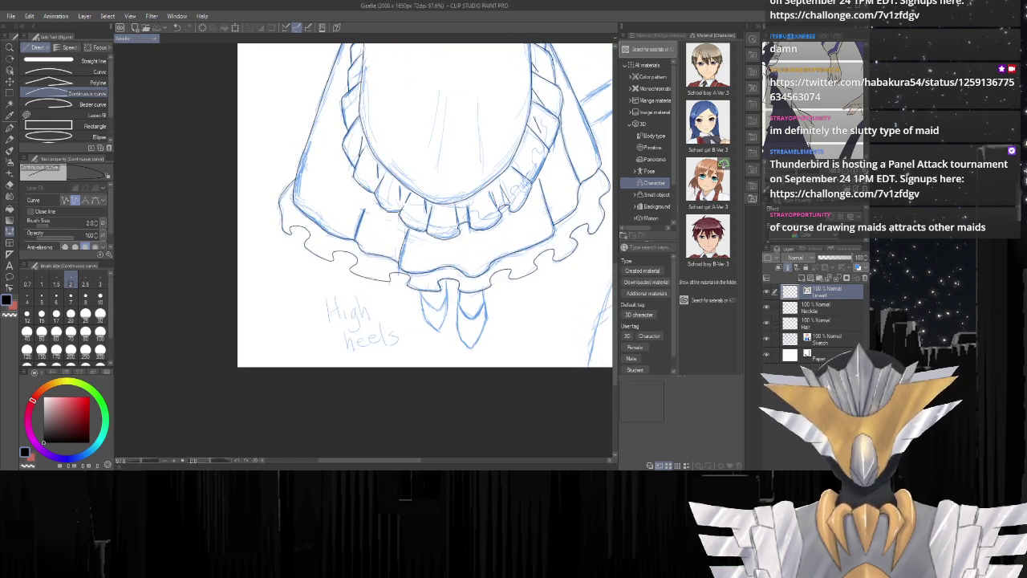
key(alt+Tab)
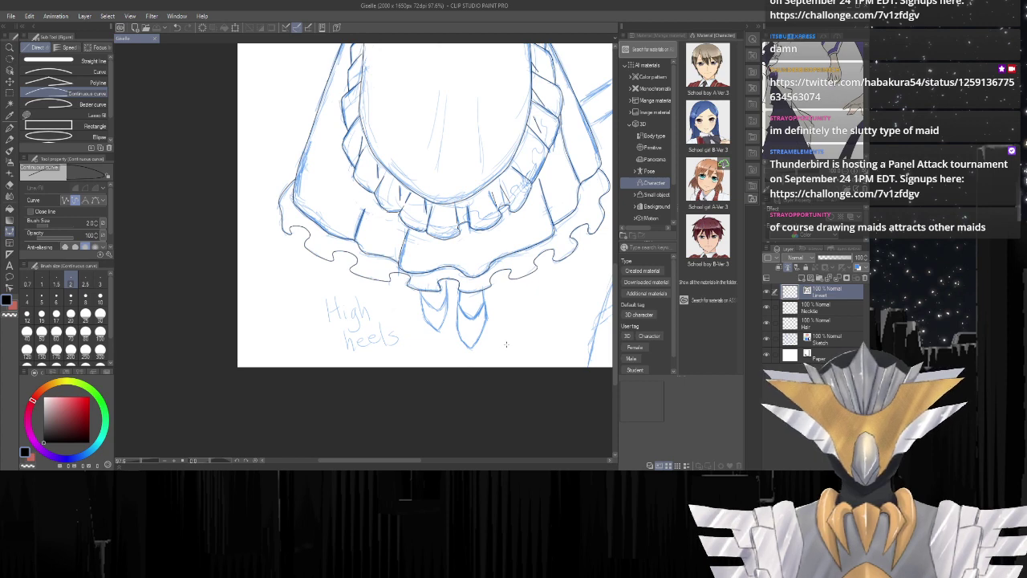
Ink the right shoe's right side line from the frill's lower edge down past the opening to the sketched side corner.
scroll(515, 356, up, 5)
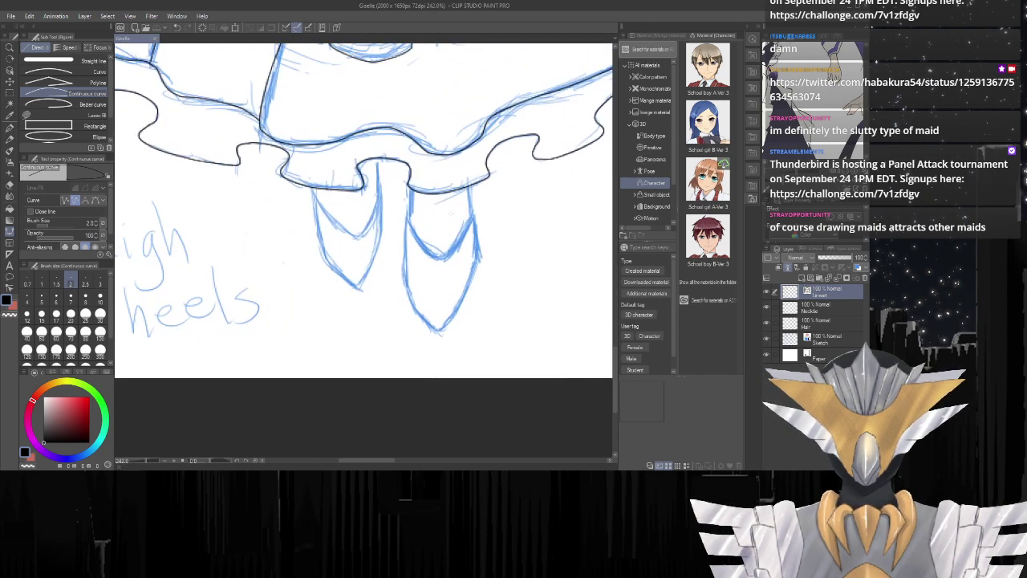
scroll(467, 213, up, 4)
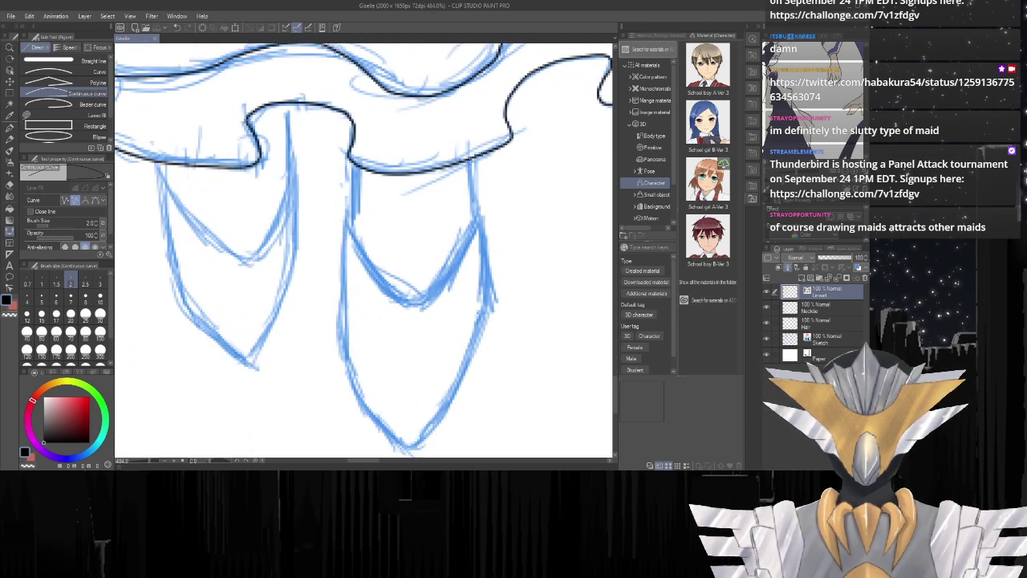
scroll(477, 165, up, 2)
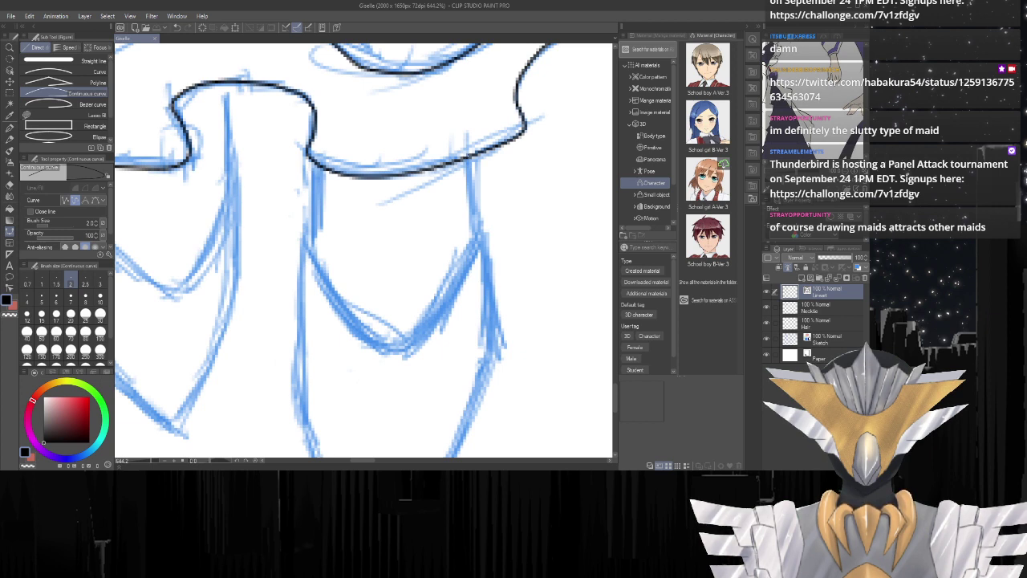
drag(466, 157, 479, 254)
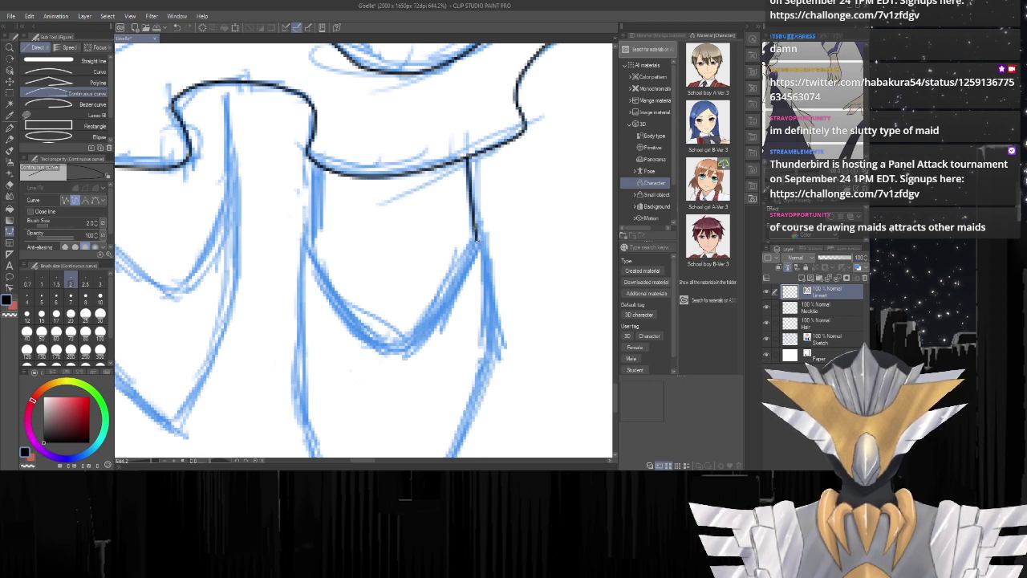
key(ctrl+z)
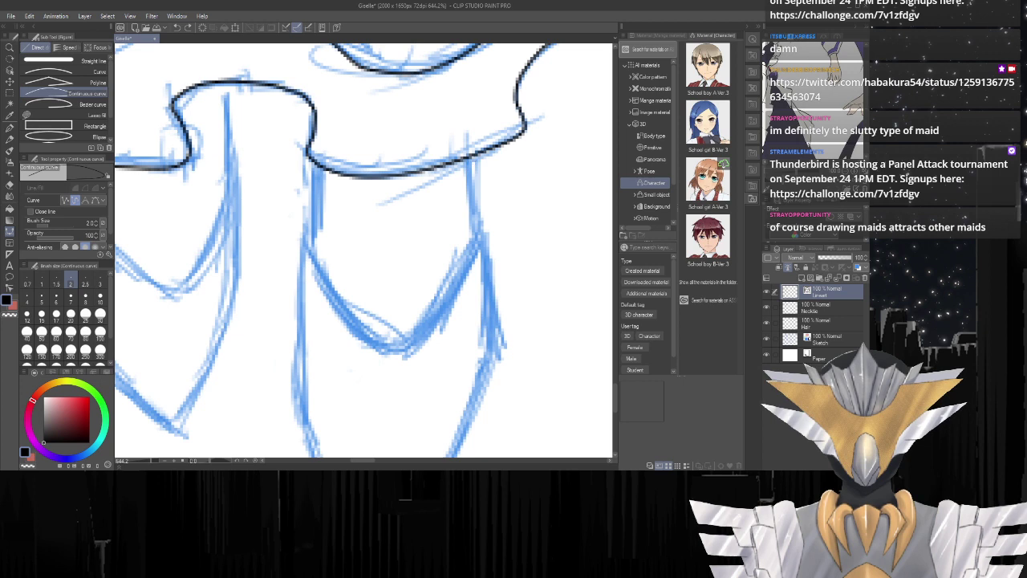
drag(471, 156, 493, 363)
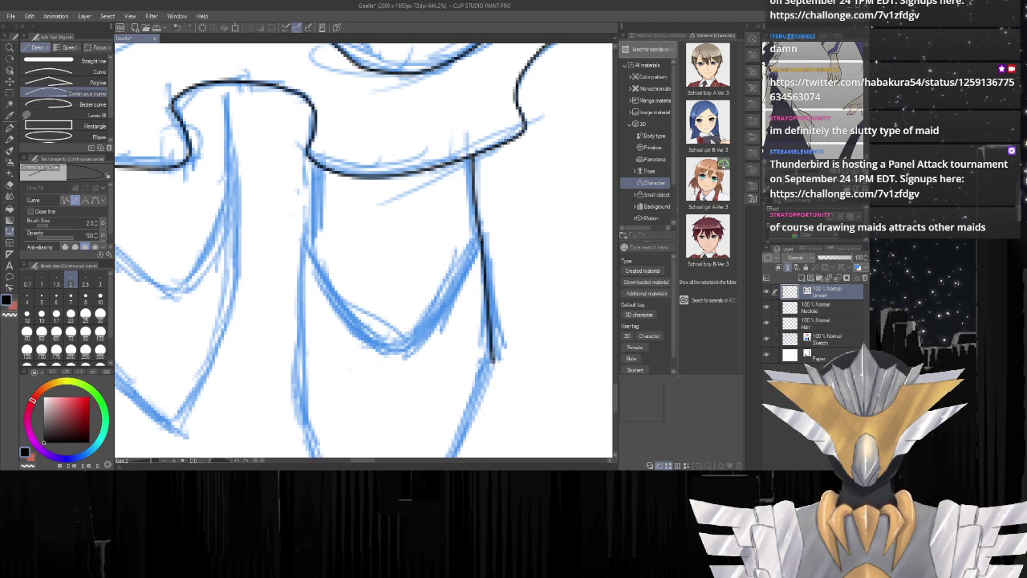
Ink the right shoe's V-shaped opening curve and the left ankle line joining it to the frill.
mouse_move(482, 234)
mouse_down()
mouse_move(435, 327)
mouse_move(397, 357)
mouse_move(366, 343)
mouse_move(303, 240)
mouse_up()
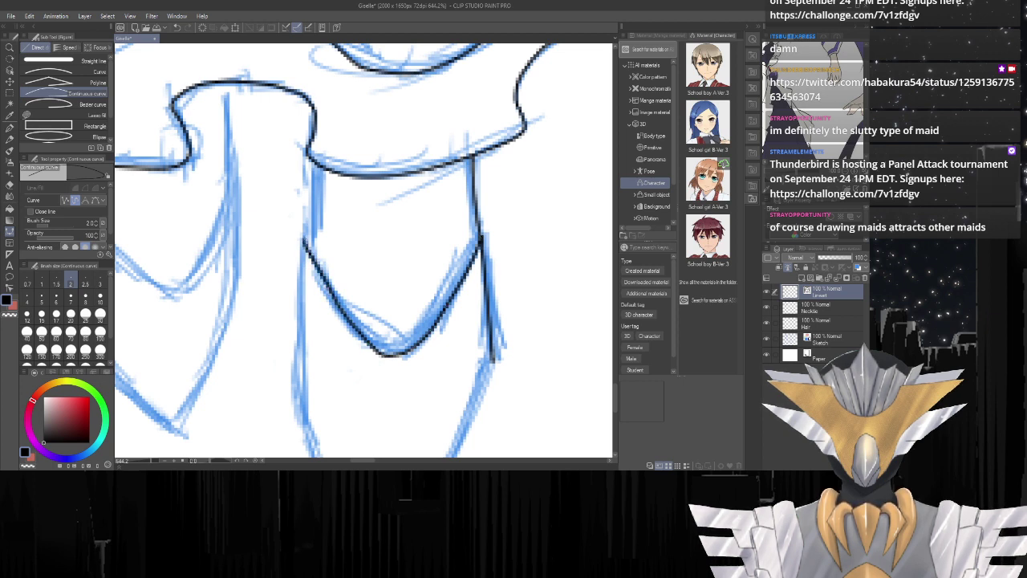
drag(314, 165, 305, 239)
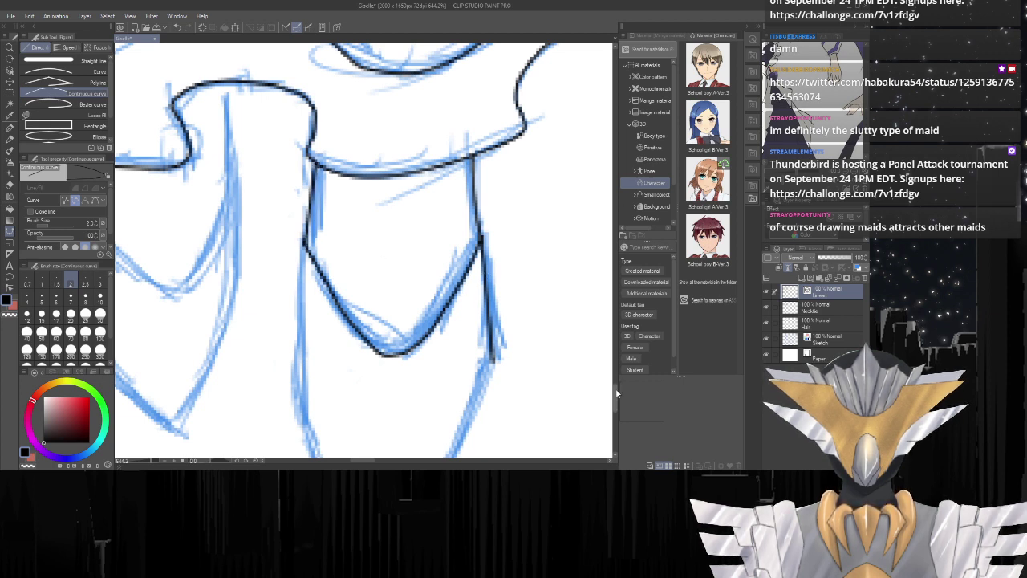
Ink the right shoe's outer contour from the opening's left corner, down around the pointed toe and up to the right side line.
scroll(334, 184, down, 3)
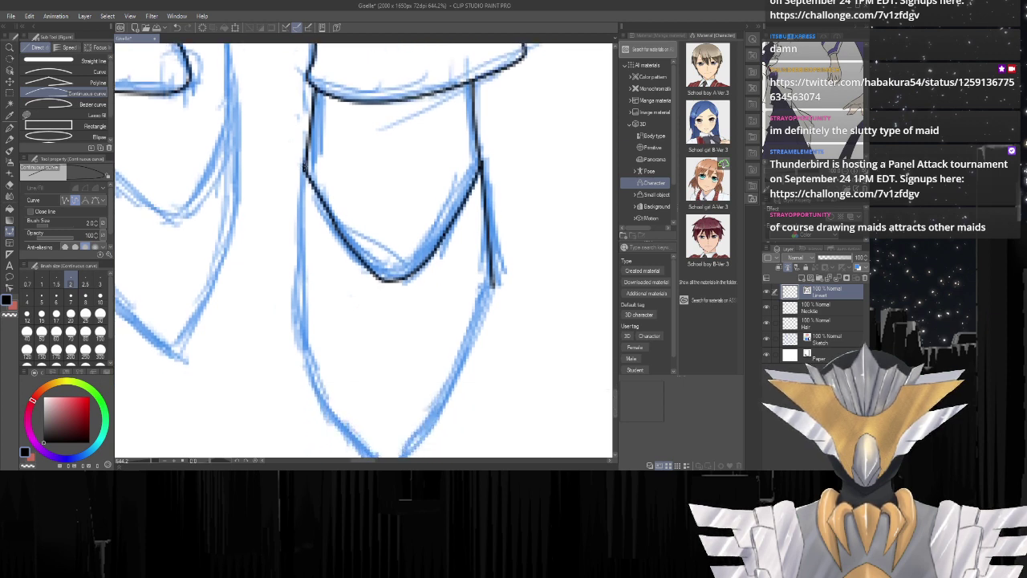
click(304, 165)
double_click(301, 274)
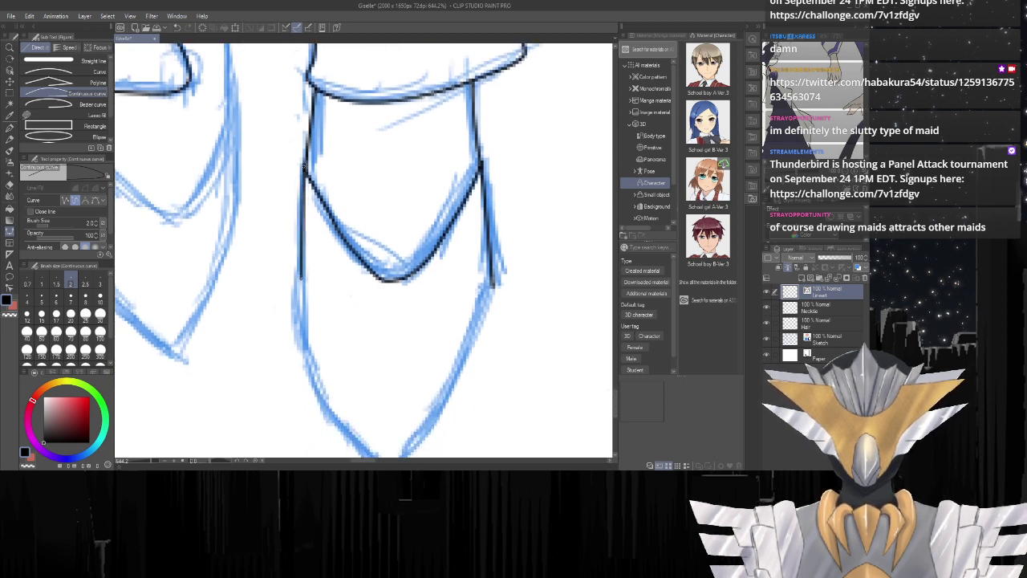
click(304, 166)
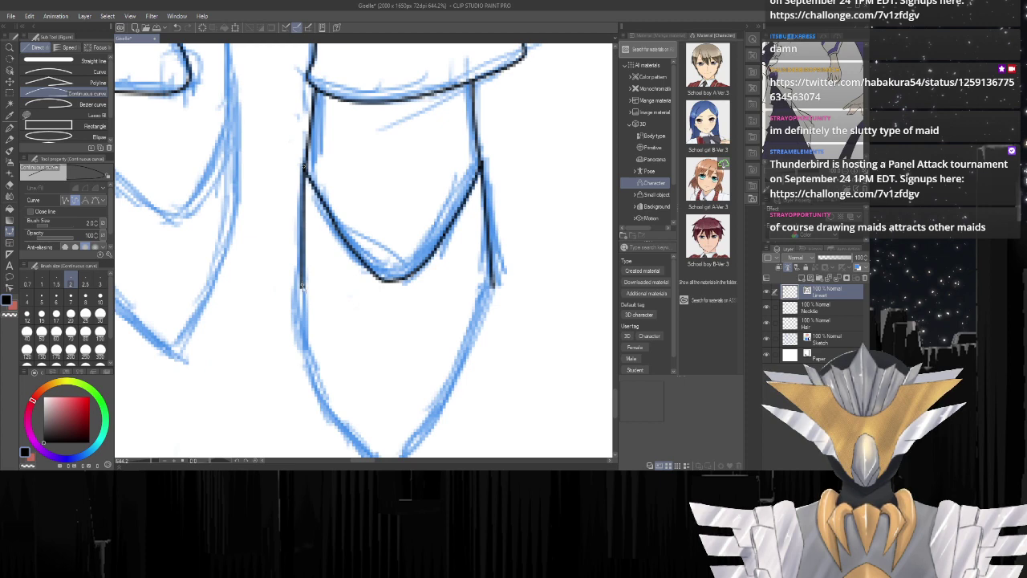
drag(302, 287, 305, 371)
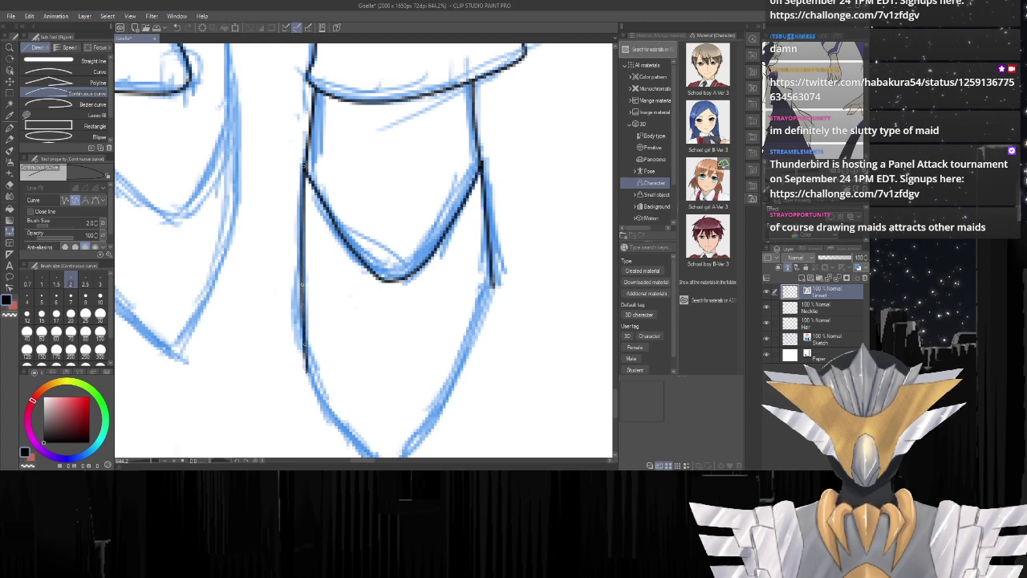
click(307, 373)
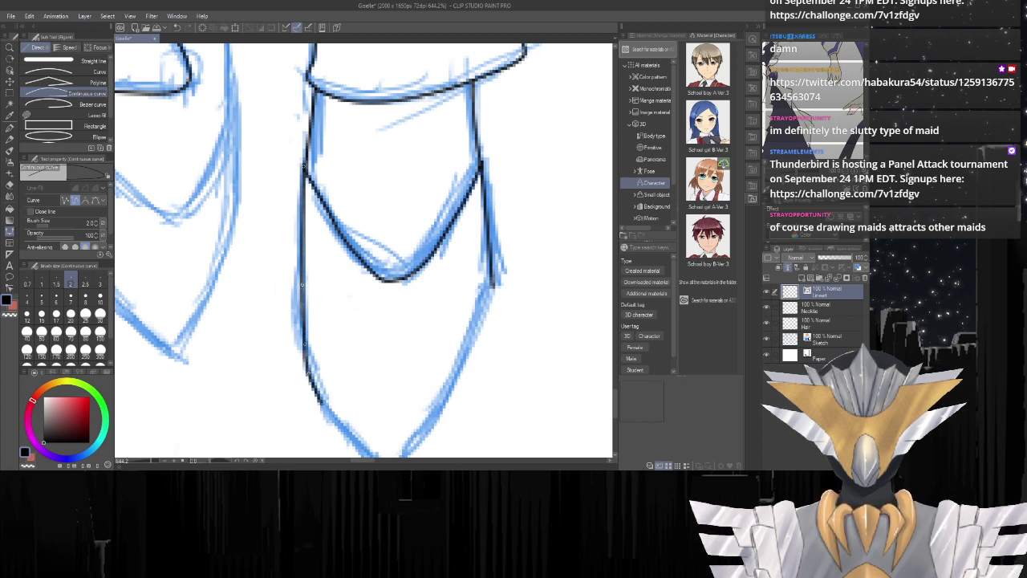
scroll(269, 344, down, 2)
scroll(321, 422, up, 3)
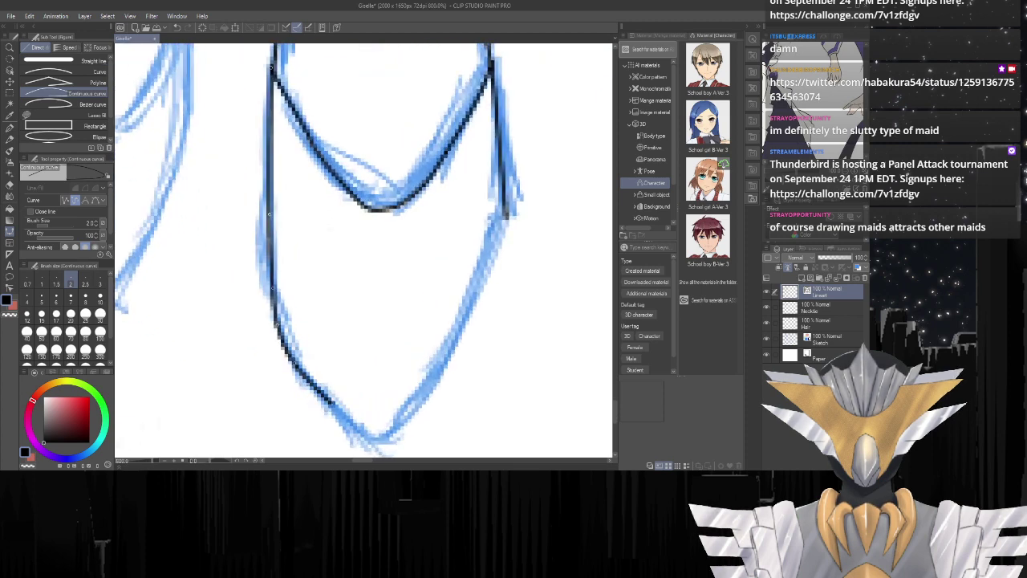
mouse_move(347, 422)
mouse_down()
mouse_move(385, 438)
mouse_move(446, 364)
mouse_move(468, 283)
mouse_move(475, 292)
mouse_move(503, 227)
mouse_up()
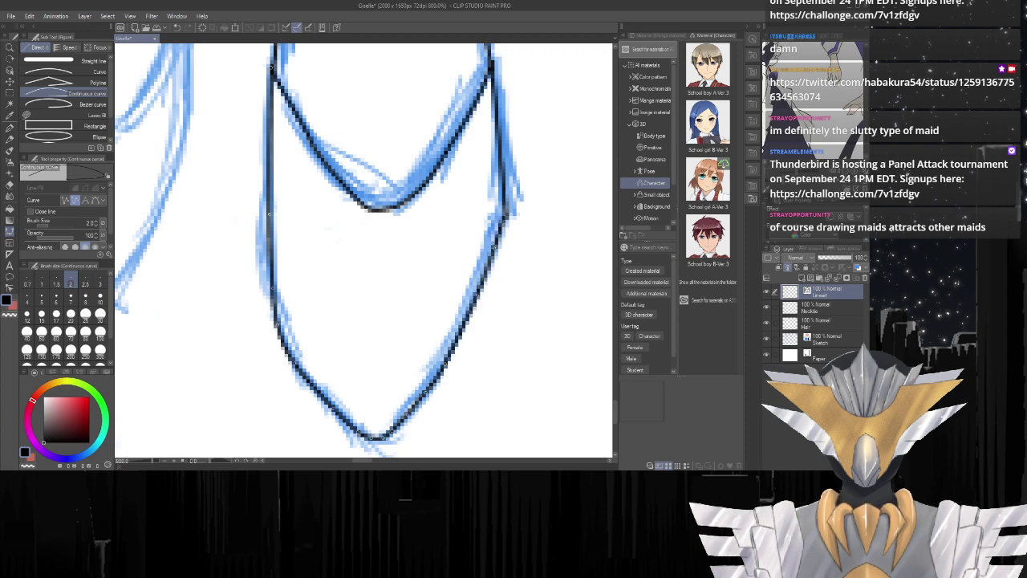
scroll(401, 270, down, 5)
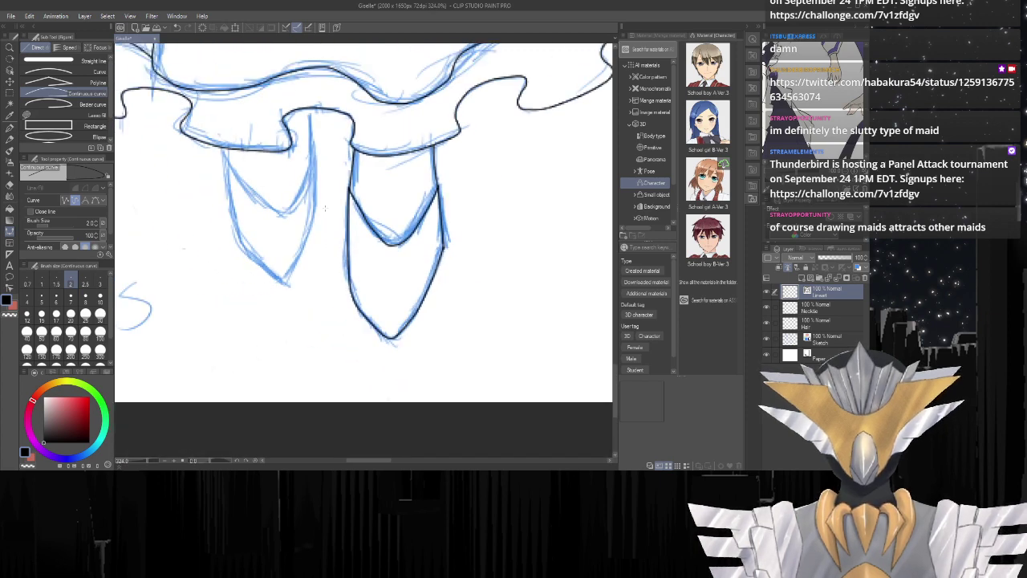
scroll(377, 233, up, 5)
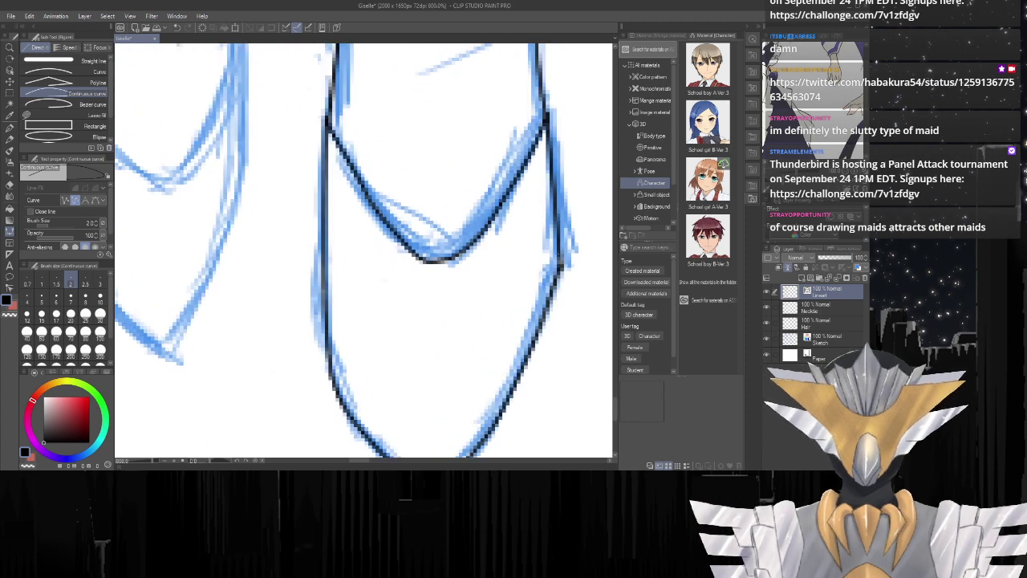
Ink the left shoe's right ankle line down from the frill, continuing around the V-shaped opening up to the frill's lower edge.
scroll(559, 271, down, 6)
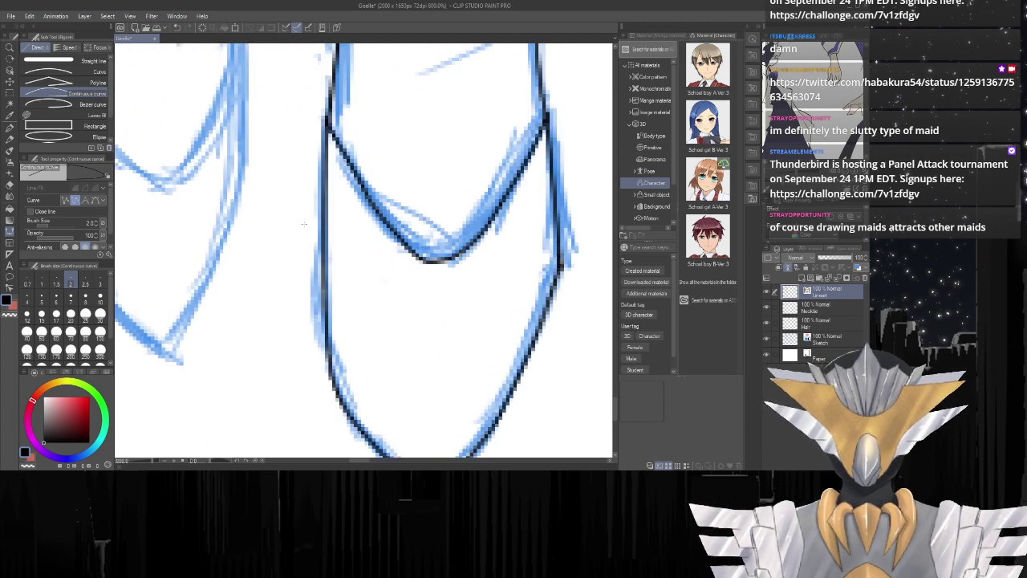
scroll(378, 152, up, 6)
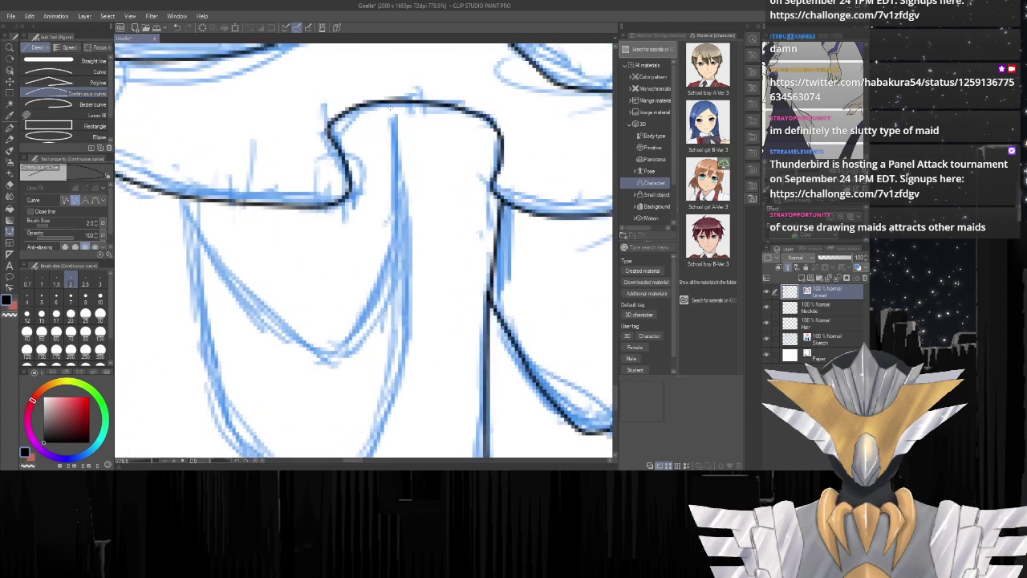
drag(393, 102, 398, 238)
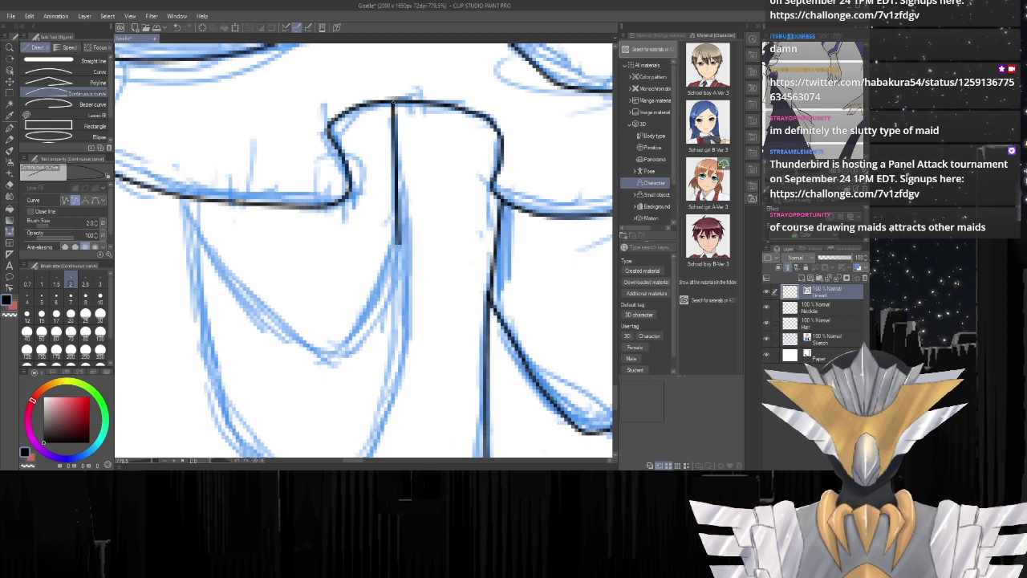
mouse_move(399, 245)
mouse_down()
mouse_move(363, 323)
mouse_move(343, 348)
mouse_move(317, 356)
mouse_move(212, 256)
mouse_move(189, 201)
mouse_up()
double_click(188, 200)
Ink the left shoe's outer contour from the frill down the left side, around the pointed toe and up to the right ankle line.
scroll(334, 225, down, 5)
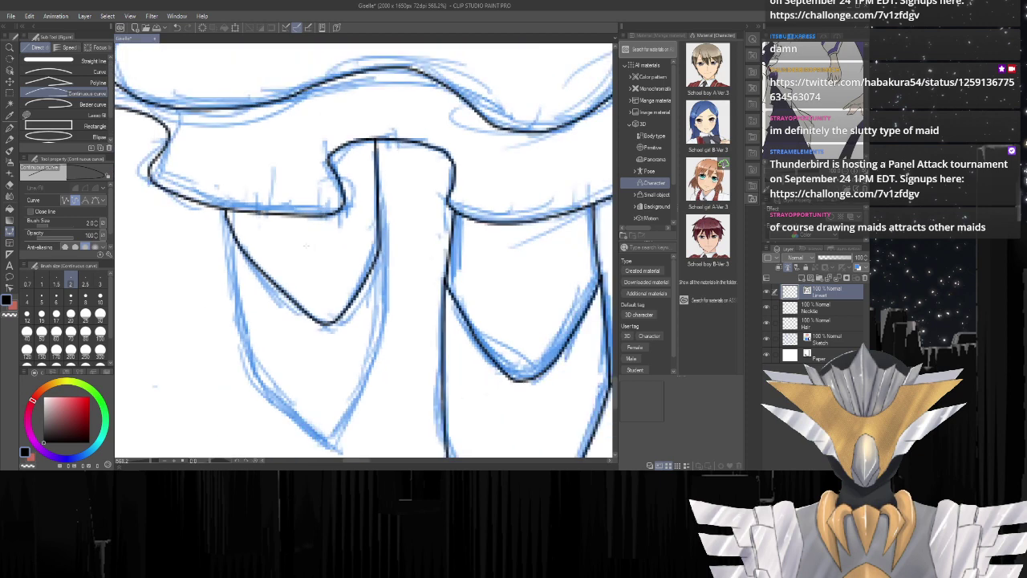
scroll(239, 293, up, 1)
mouse_move(245, 189)
mouse_down()
mouse_move(278, 371)
mouse_move(368, 455)
mouse_move(425, 314)
mouse_move(415, 159)
mouse_up()
double_click(418, 159)
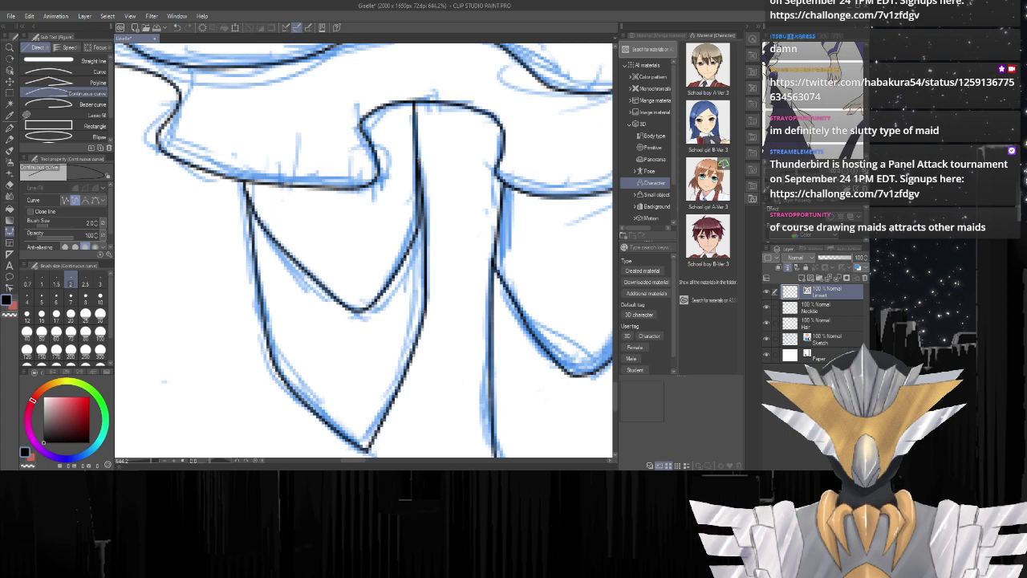
Set the drawing colour to a warm near-black with hue 13, saturation 14 and value 25.
scroll(422, 248, down, 3)
scroll(409, 248, down, 10)
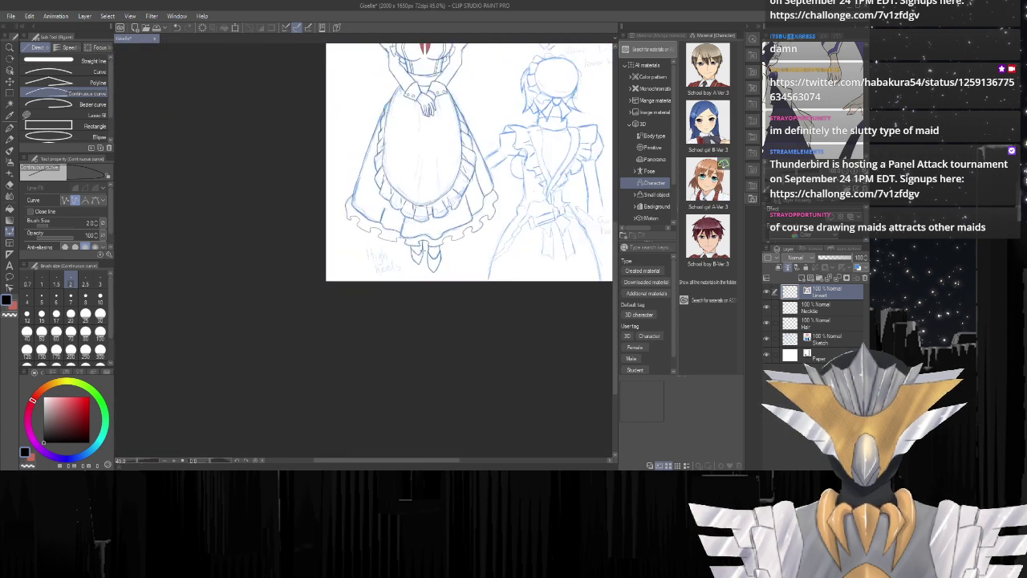
scroll(411, 107, up, 1)
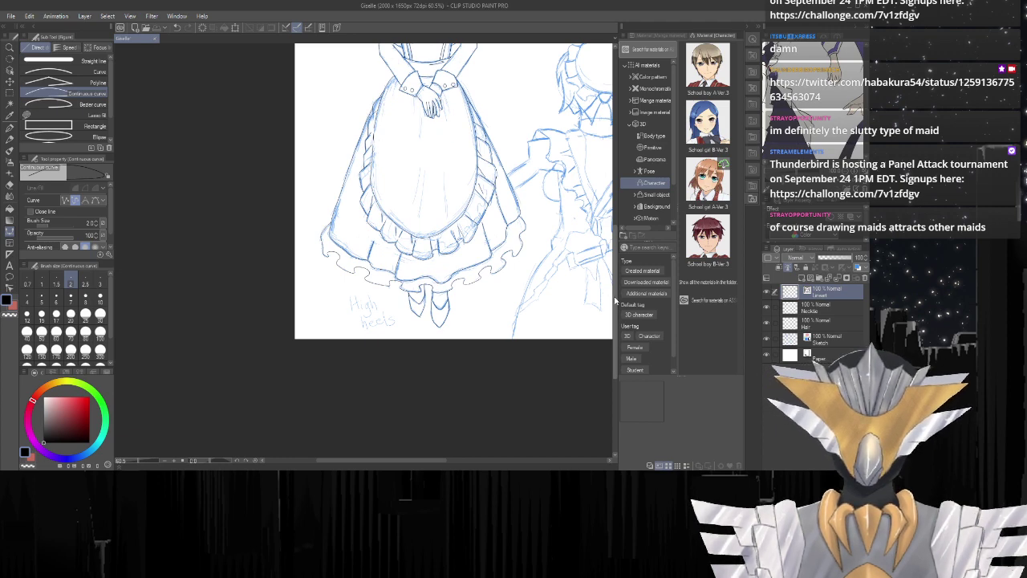
scroll(604, 292, up, 5)
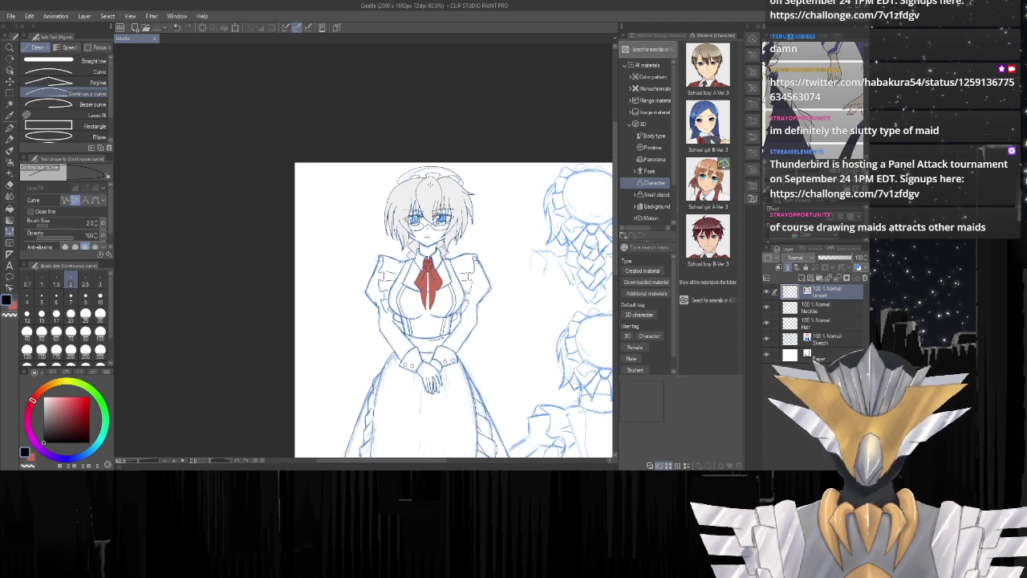
scroll(433, 208, up, 7)
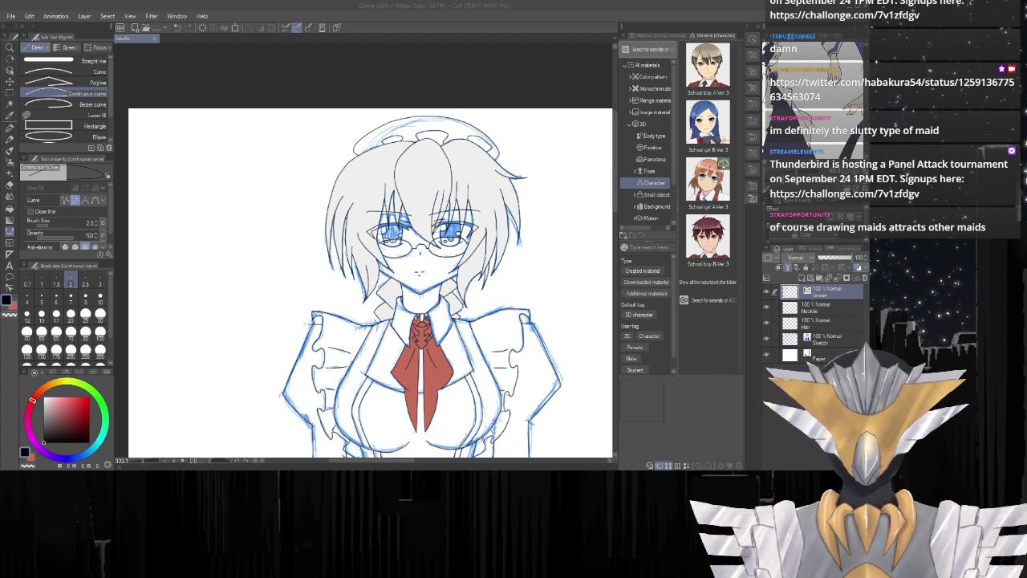
click(140, 249)
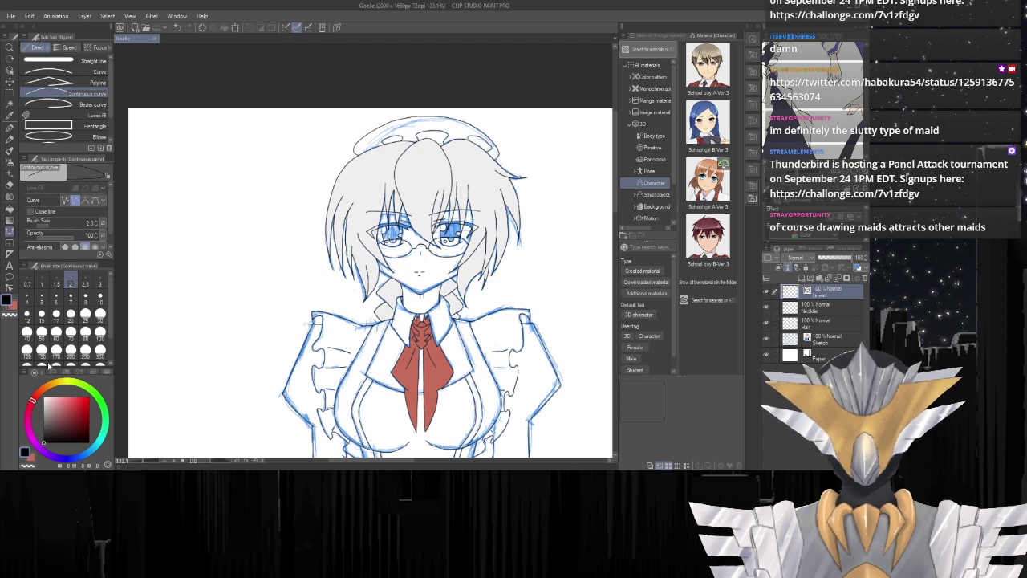
click(33, 455)
double_click(32, 457)
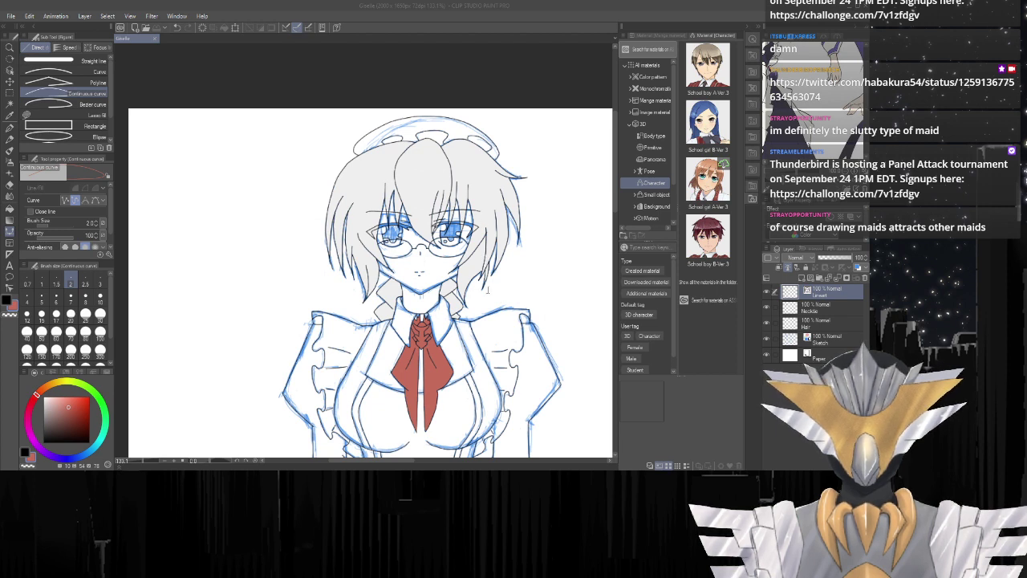
click(535, 170)
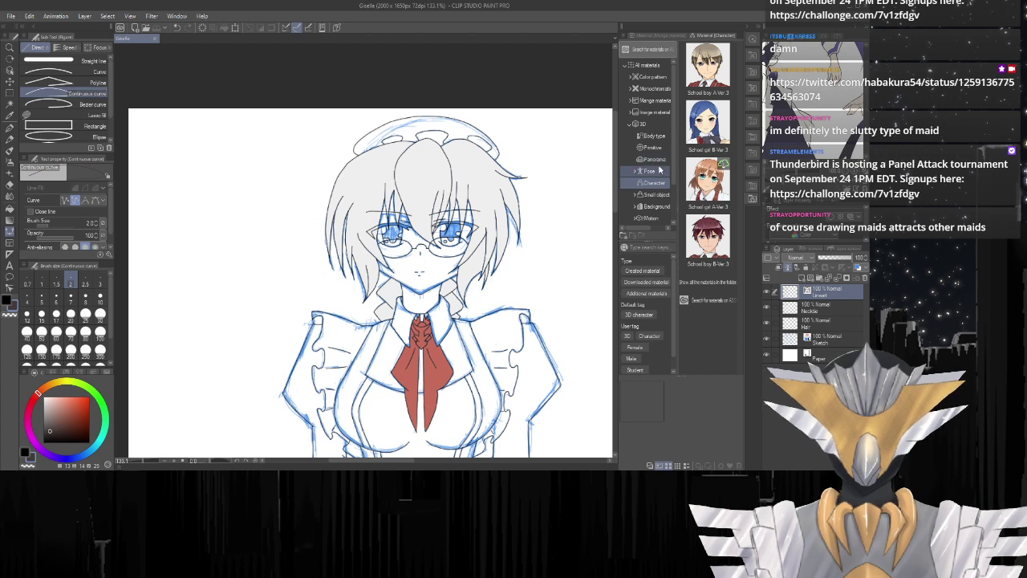
Add a new layer directly above the Necktie layer and name it "Outfit Black".
click(826, 309)
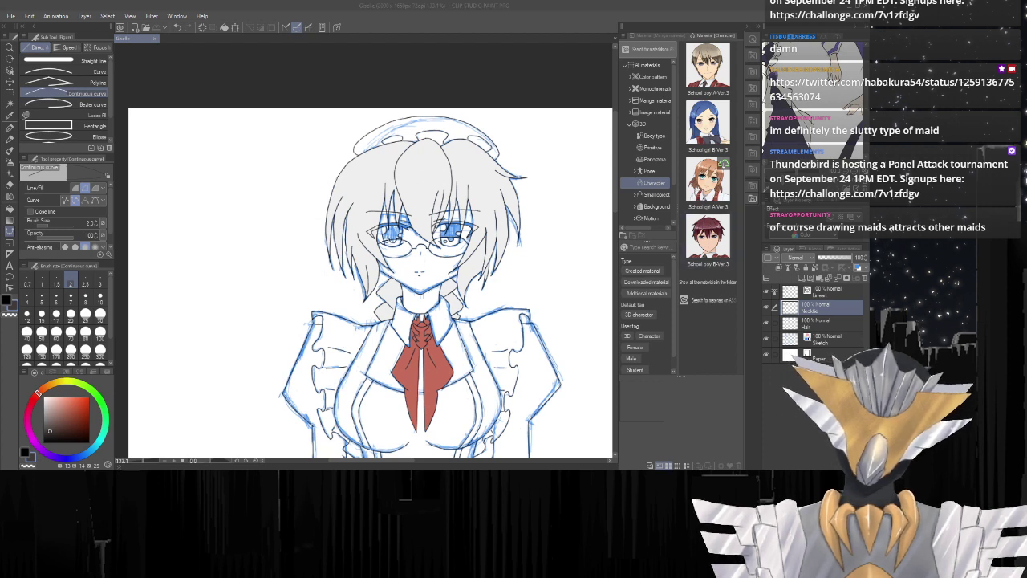
key(alt+Tab)
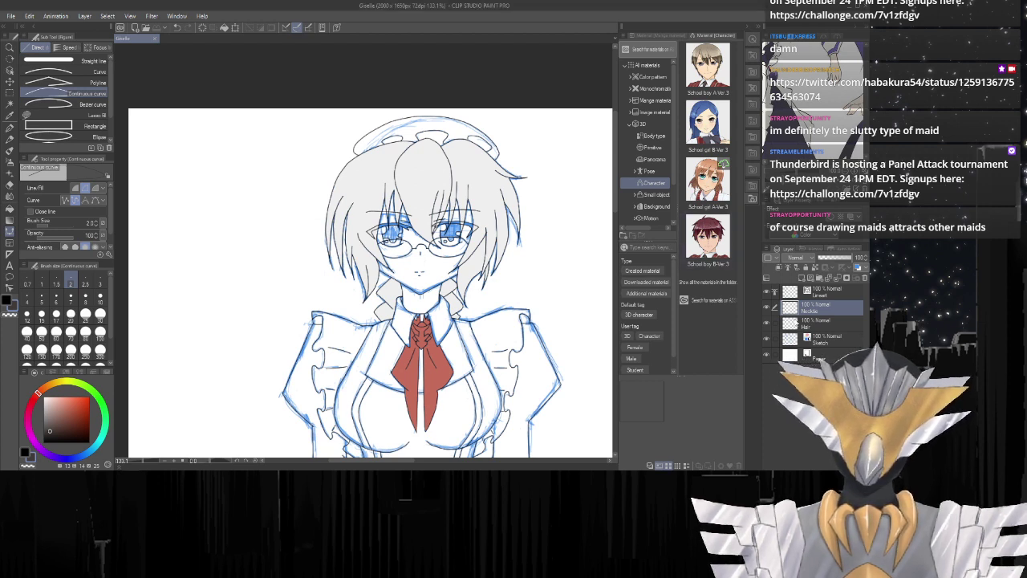
click(807, 279)
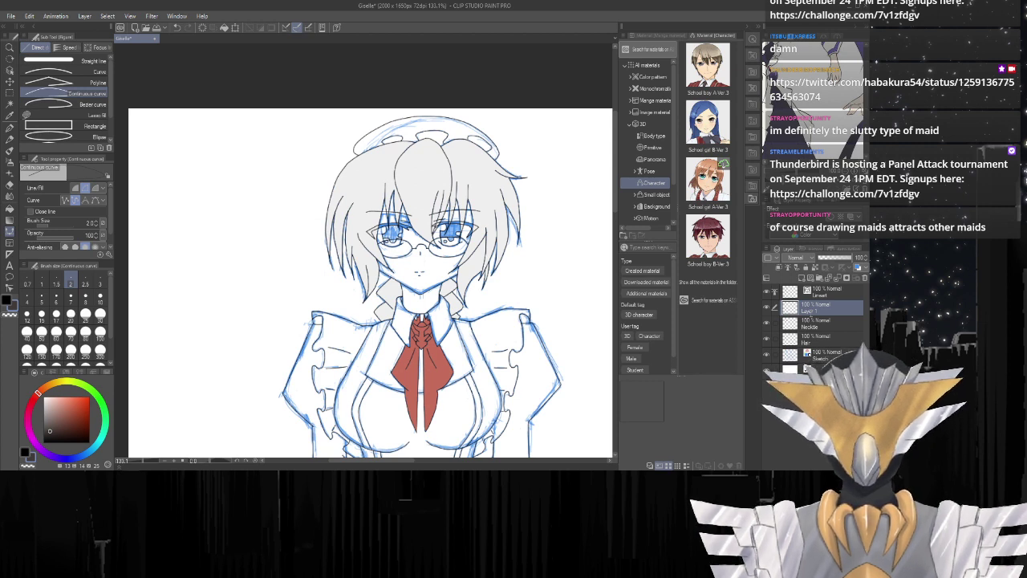
text(Outfit Black)
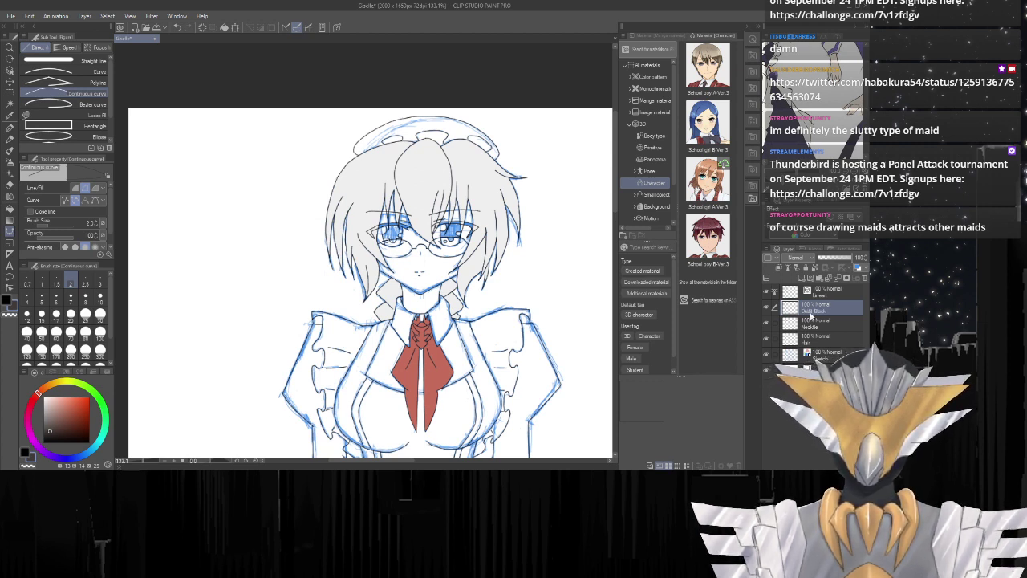
key(Return)
Select the dress's chest areas on both sides of the necktie, fill them with the near-black colour and clear the selection.
scroll(617, 191, down, 3)
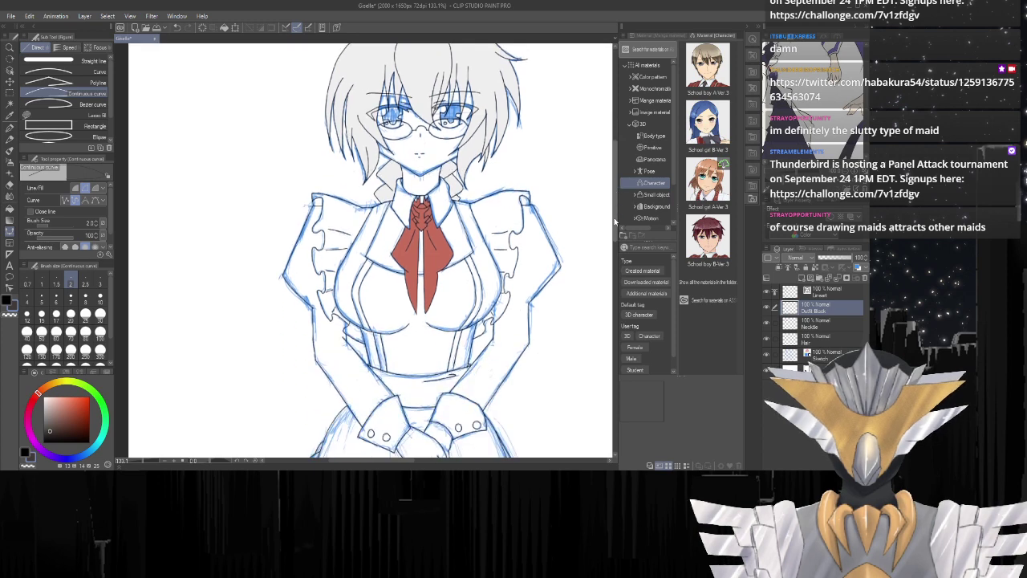
key(w)
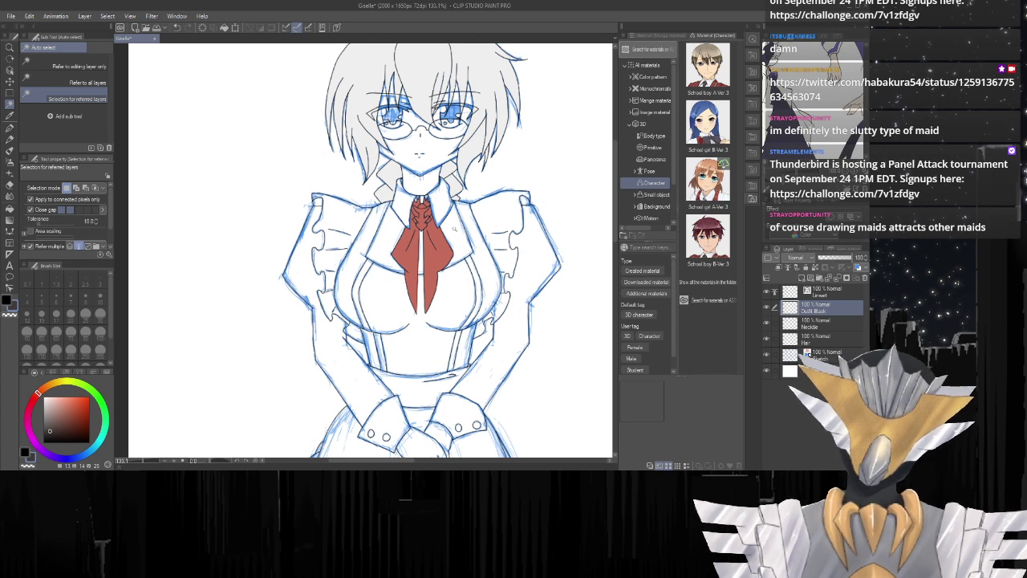
click(455, 229)
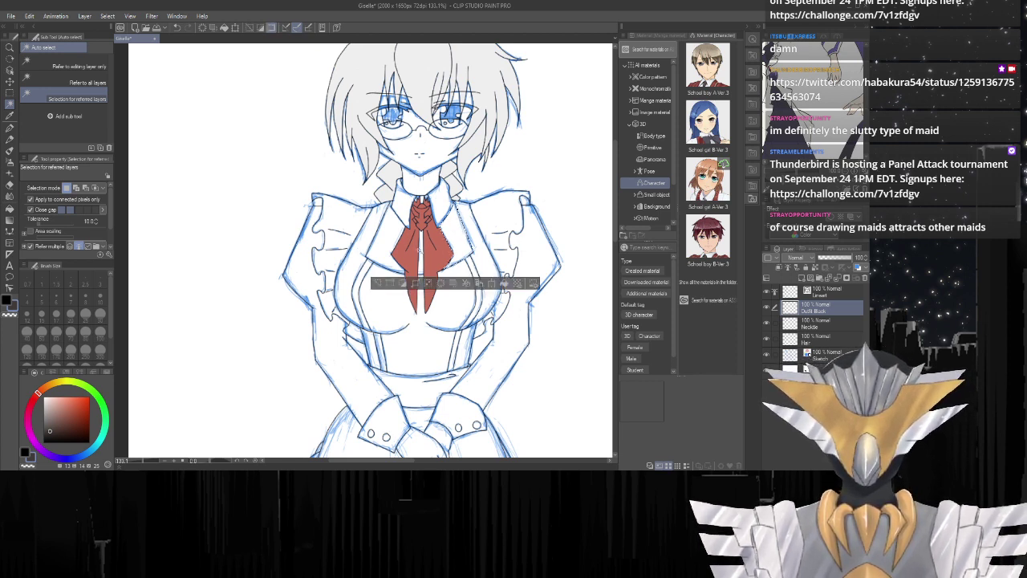
shift+click(384, 242)
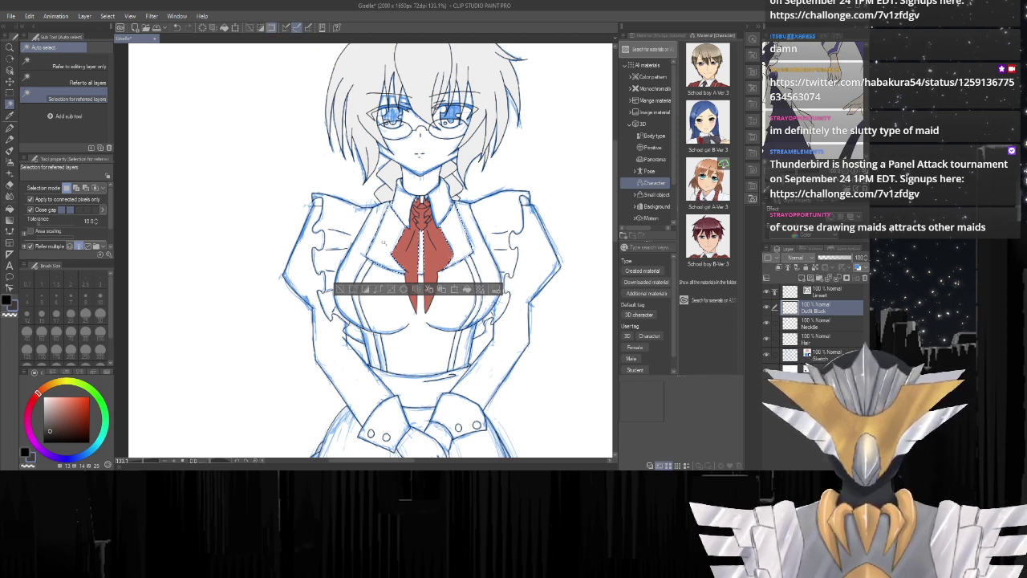
key(g)
click(385, 243)
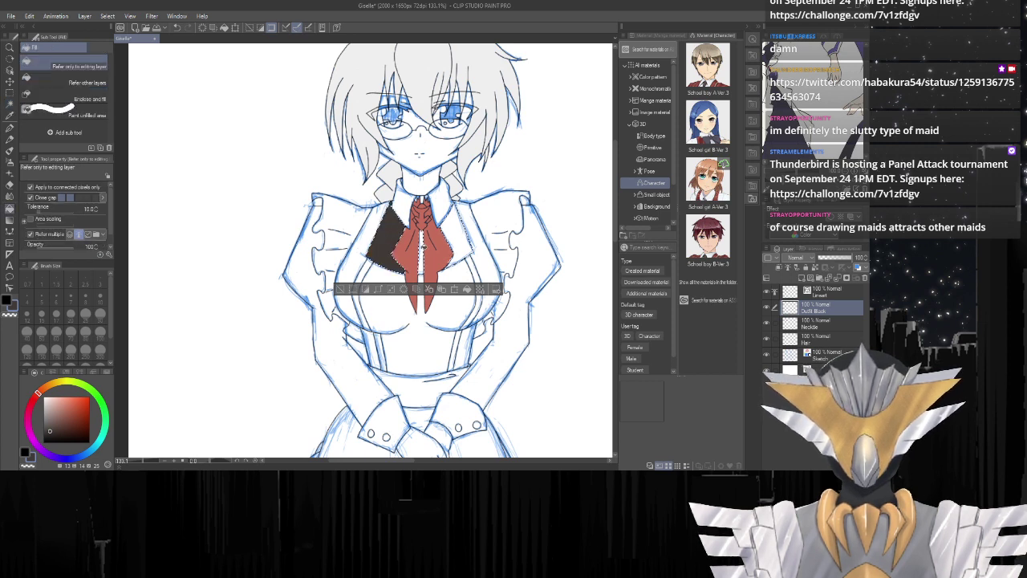
click(451, 245)
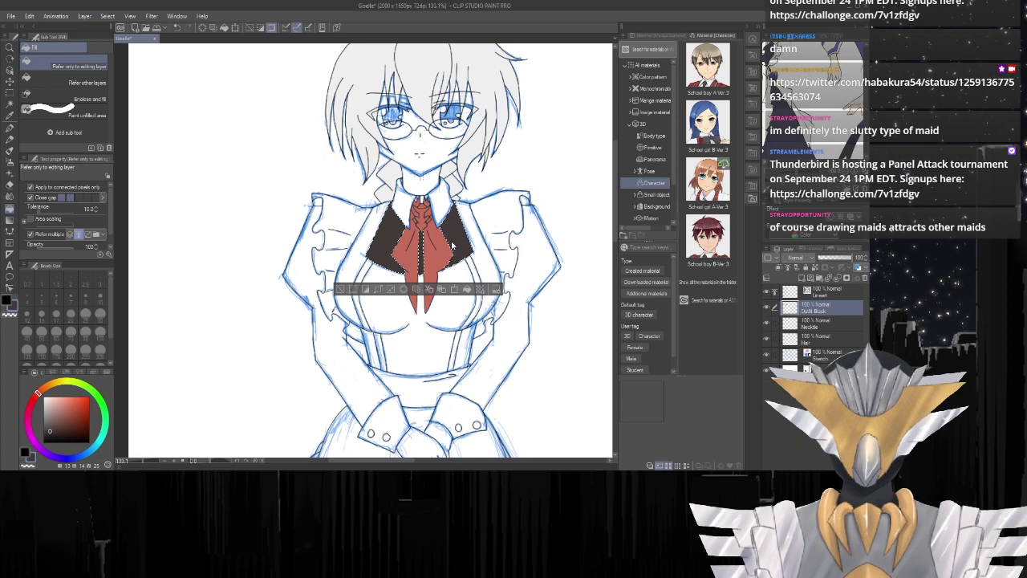
key(ctrl+d)
Fill both sleeves from the shoulder frills to the cuffs with the near-black colour, selecting each by its line art, and deselect.
scroll(450, 240, up, 5)
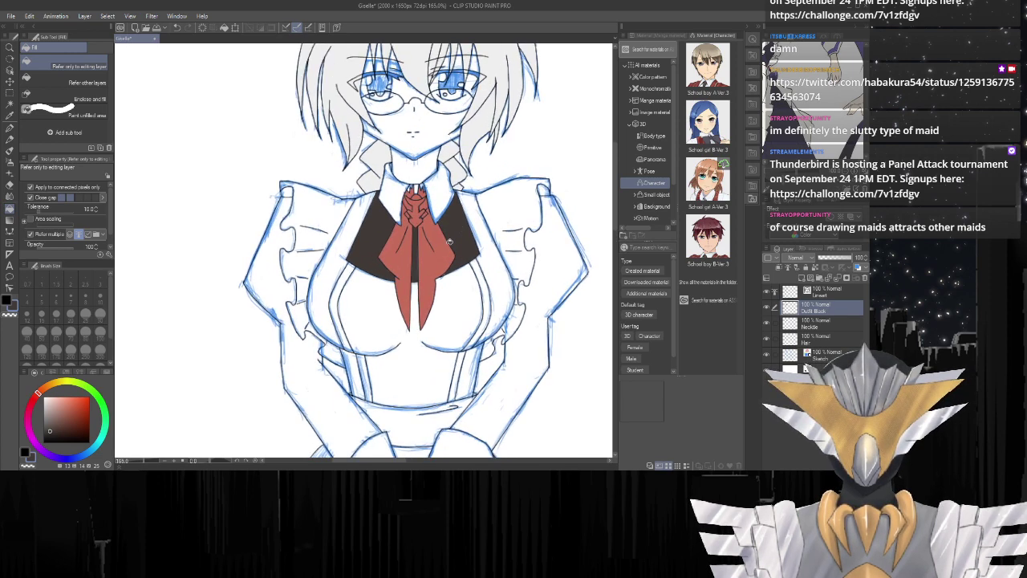
scroll(450, 241, down, 5)
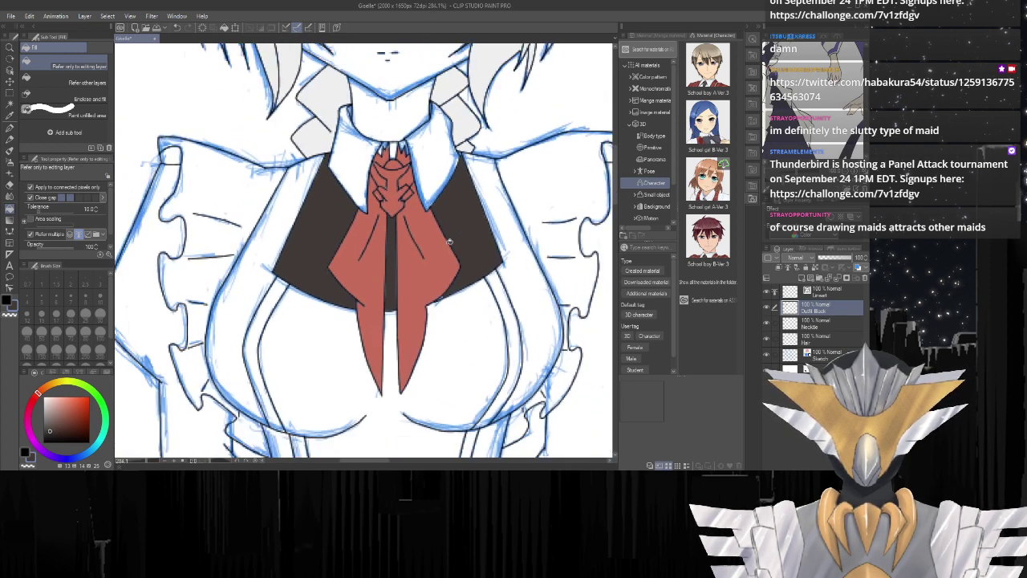
key(w)
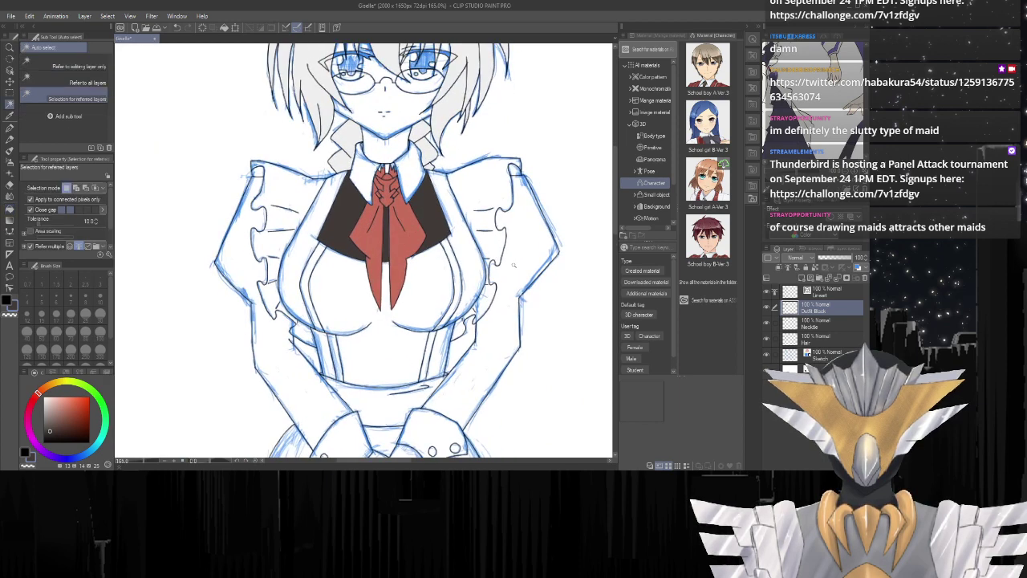
click(516, 263)
key(g)
click(517, 259)
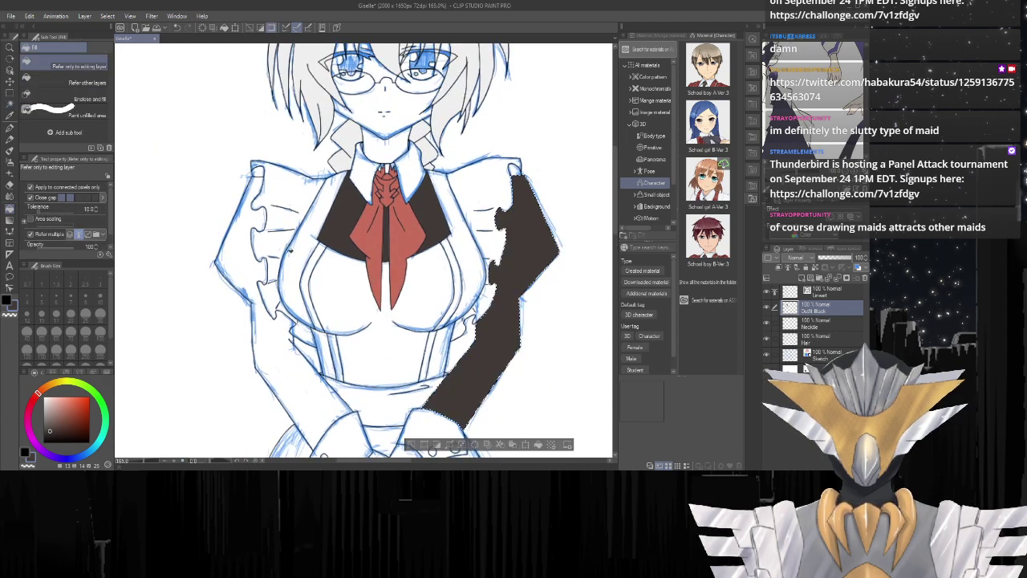
key(w)
click(245, 249)
key(g)
click(245, 248)
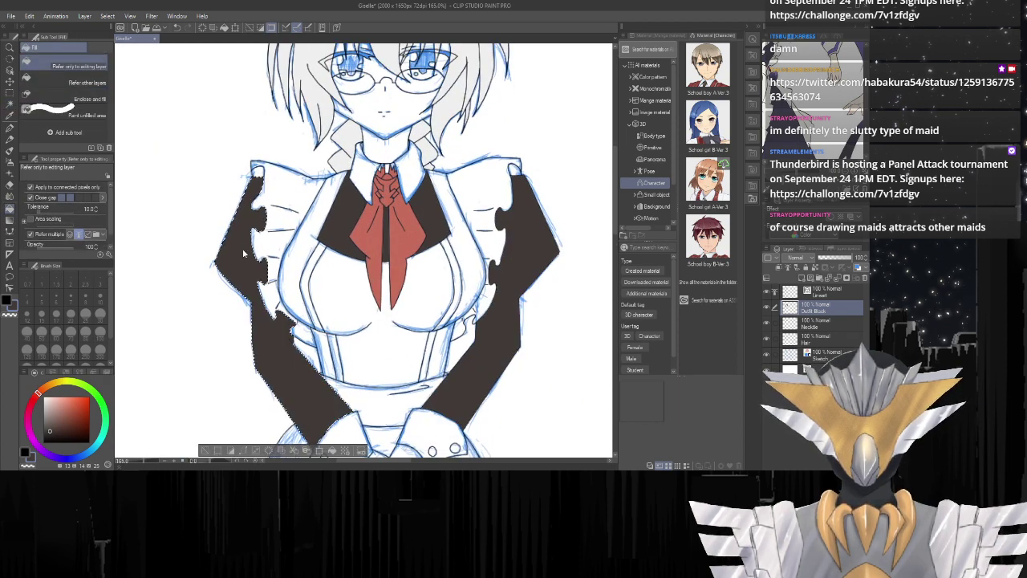
key(ctrl+d)
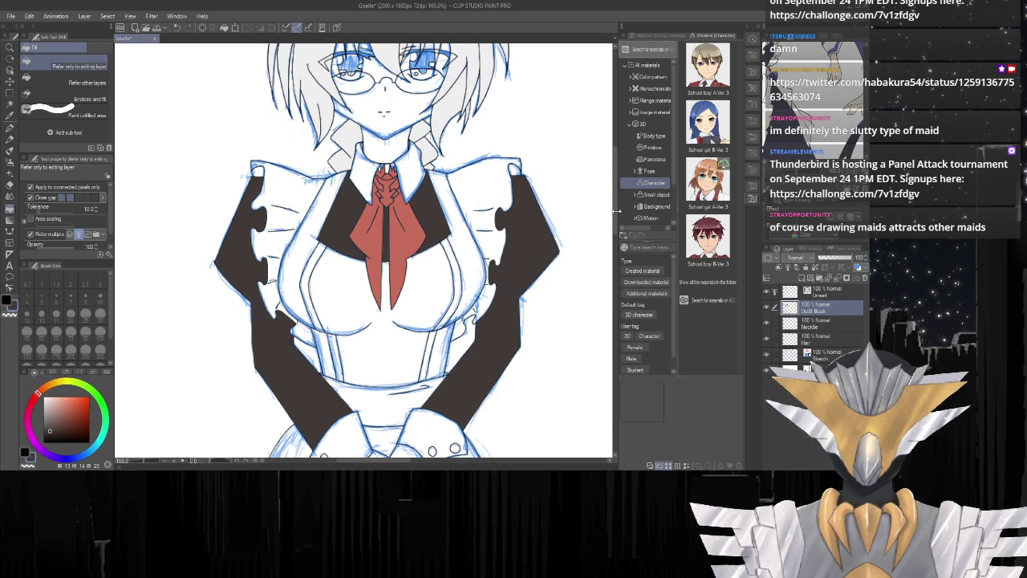
Select the skirt areas between the apron frill and the hem frill, fill them with the near-black colour and clear the selection.
drag(614, 215, 615, 267)
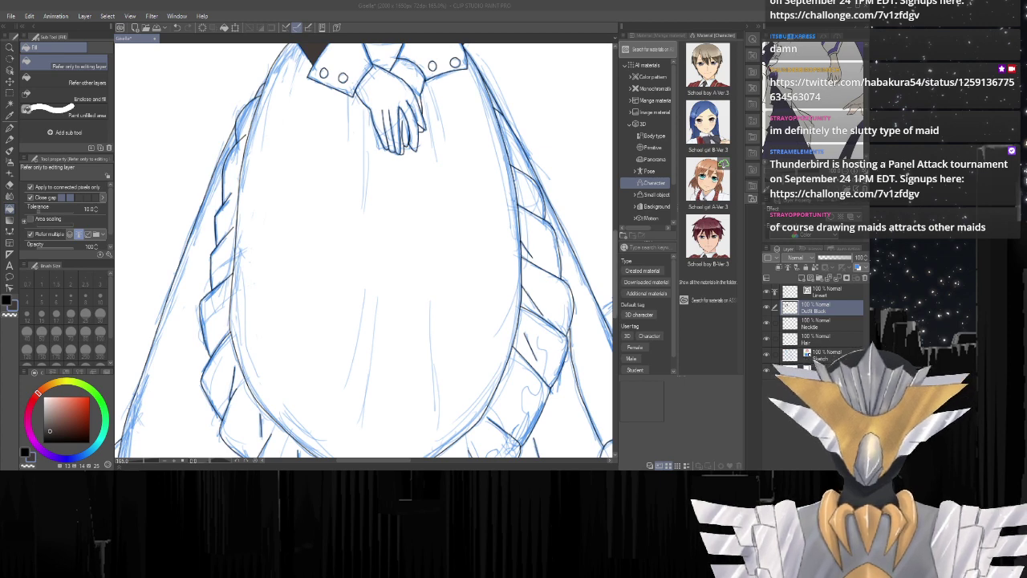
drag(615, 268, 615, 293)
key(w)
click(589, 246)
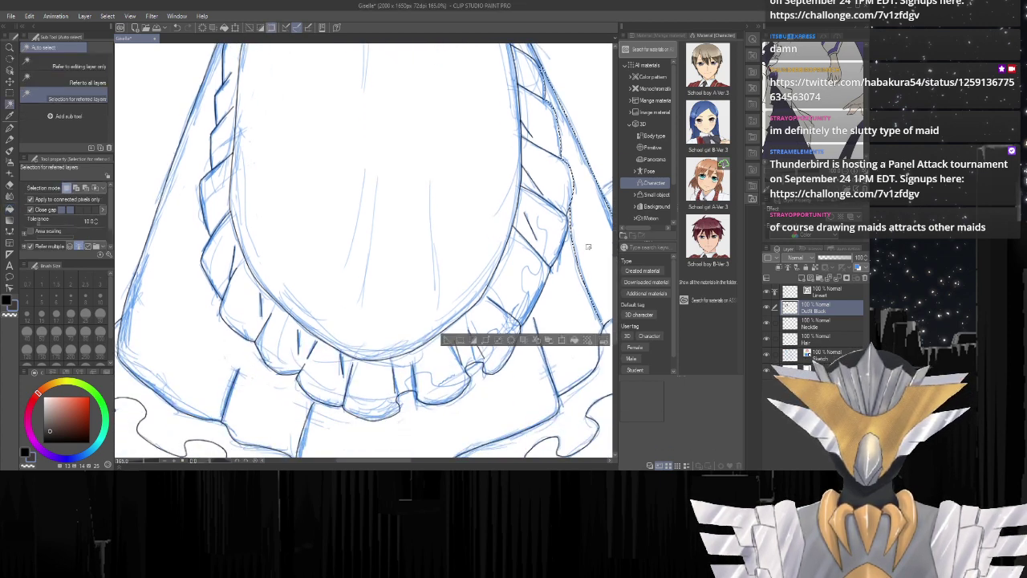
shift+click(568, 296)
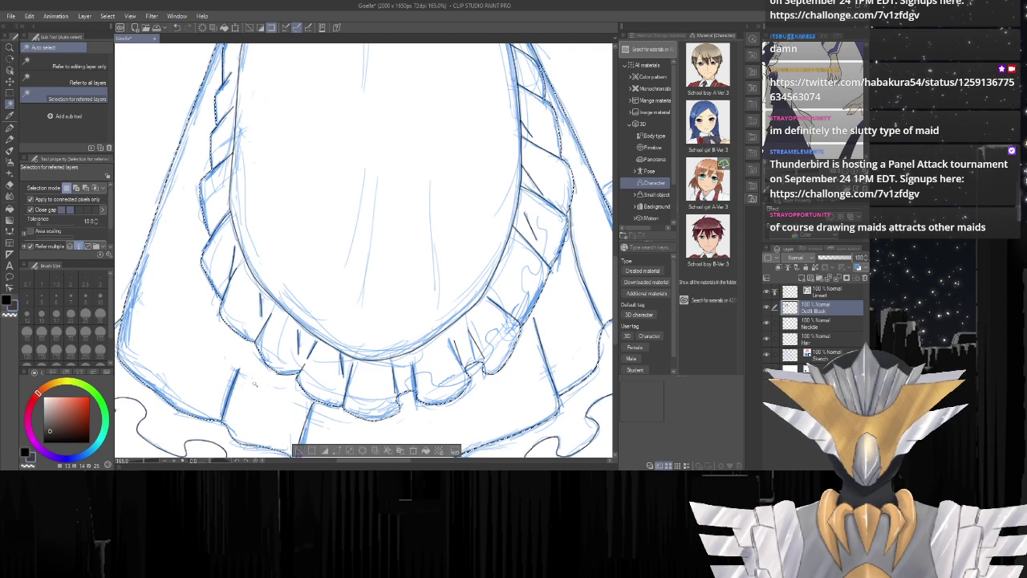
shift+click(188, 257)
key(g)
click(173, 262)
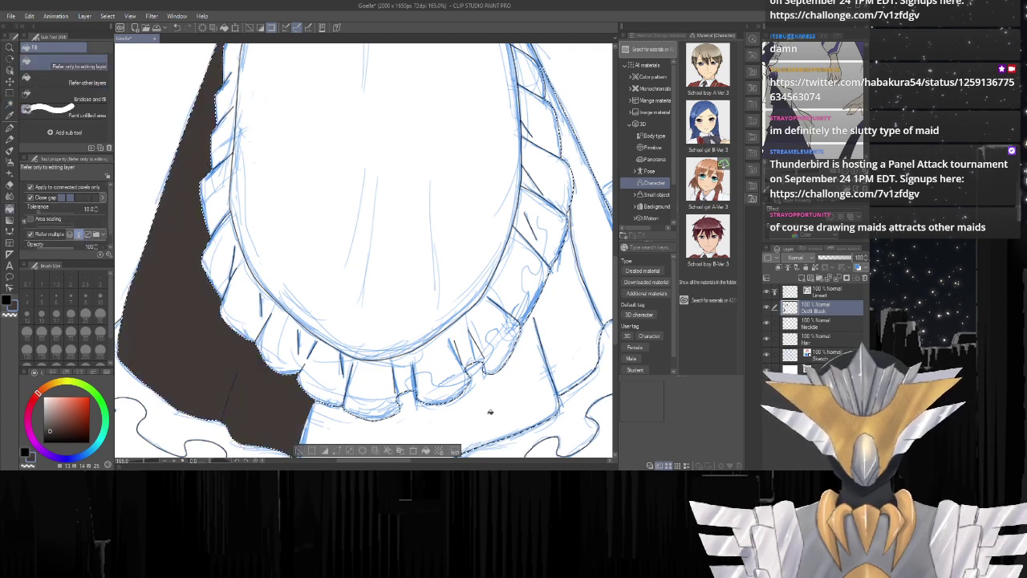
click(490, 413)
click(604, 245)
scroll(575, 261, down, 2)
scroll(575, 261, down, 5)
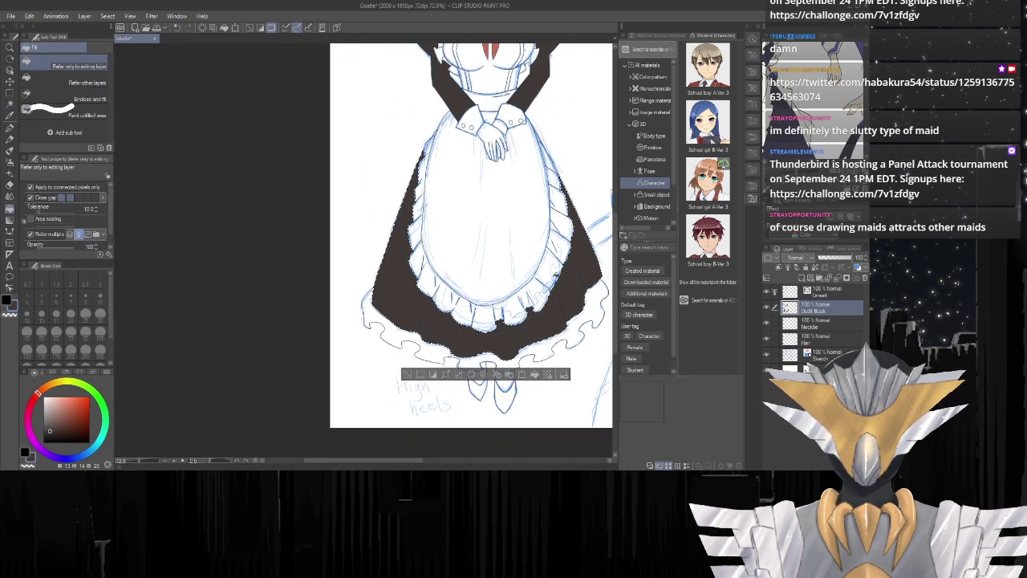
scroll(472, 188, up, 6)
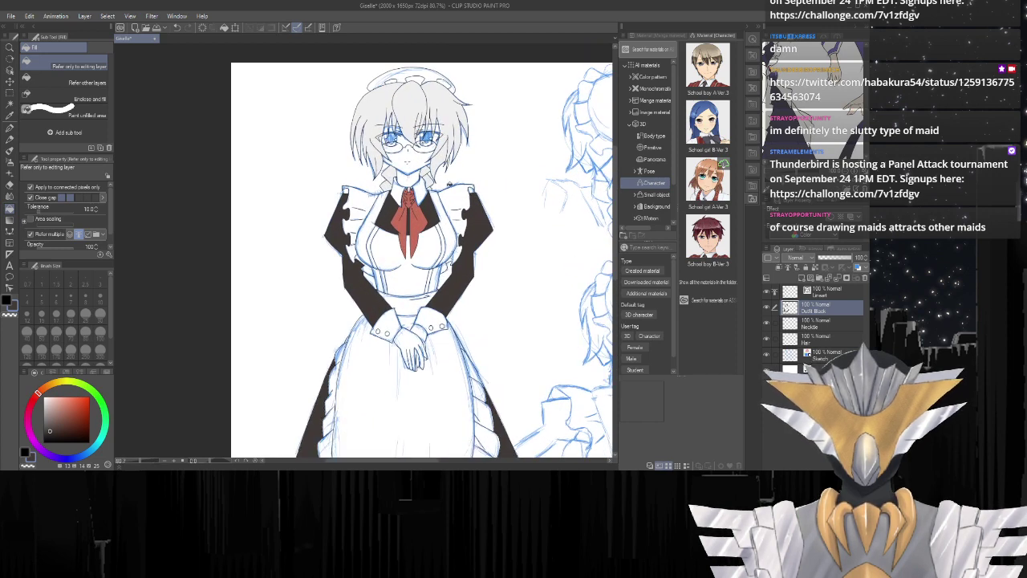
scroll(472, 191, up, 3)
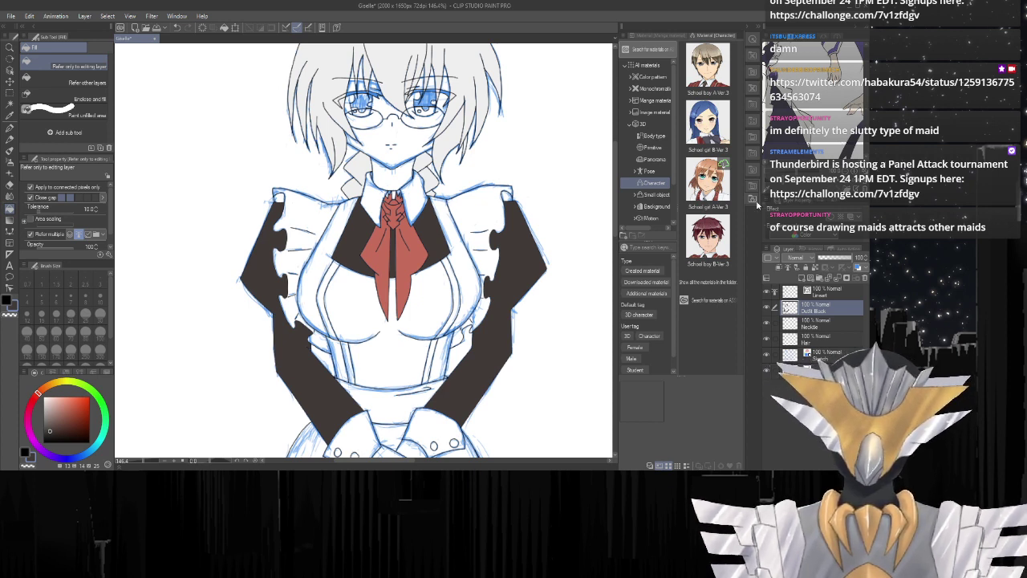
Add a new layer directly above the Outfit Black layer and name it "Outfit White".
click(806, 276)
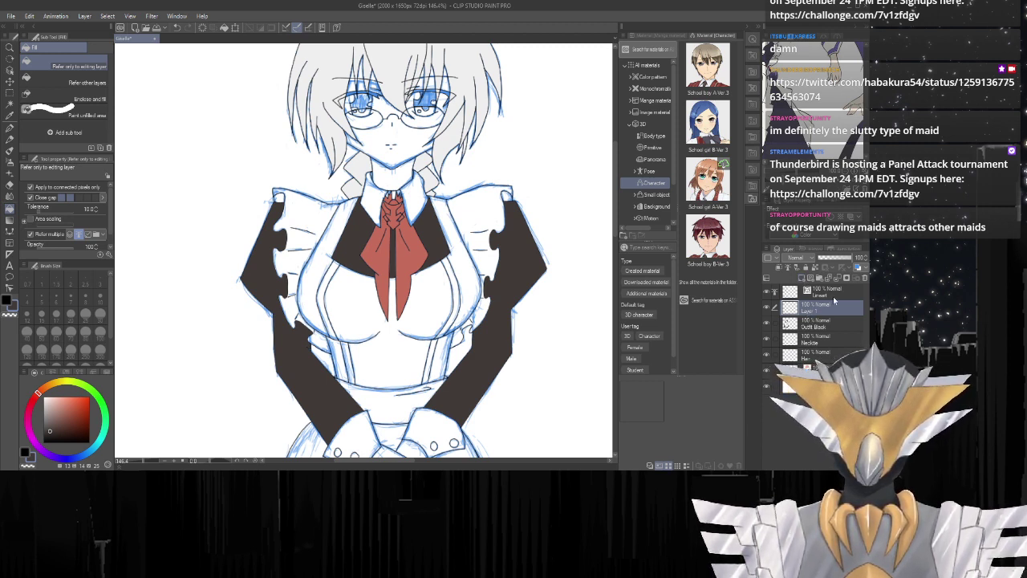
text(Outfit White)
key(Return)
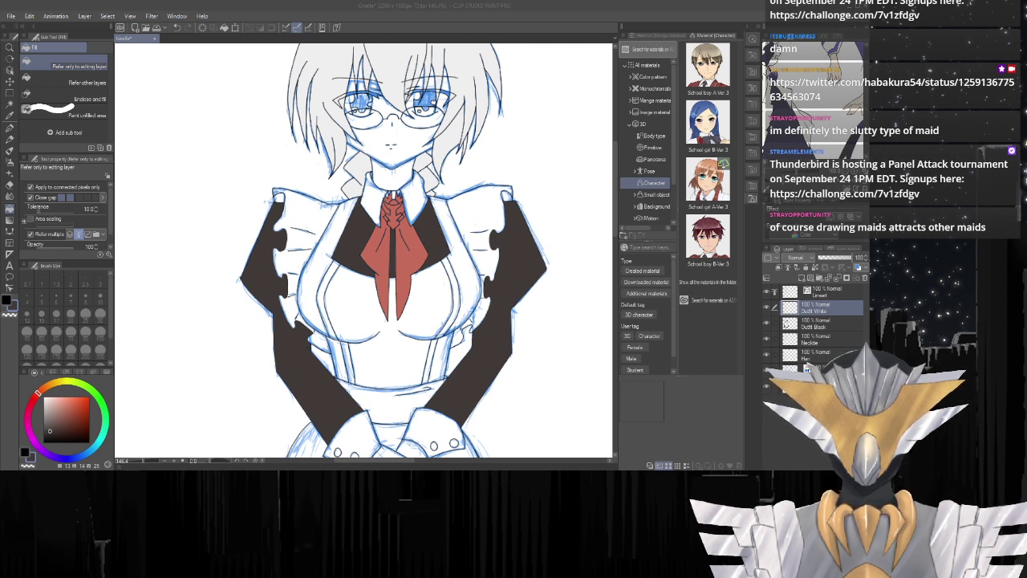
Select the frill on the character's left shoulder by its line art, try a pale lavender-grey fill and undo that fill.
click(394, 416)
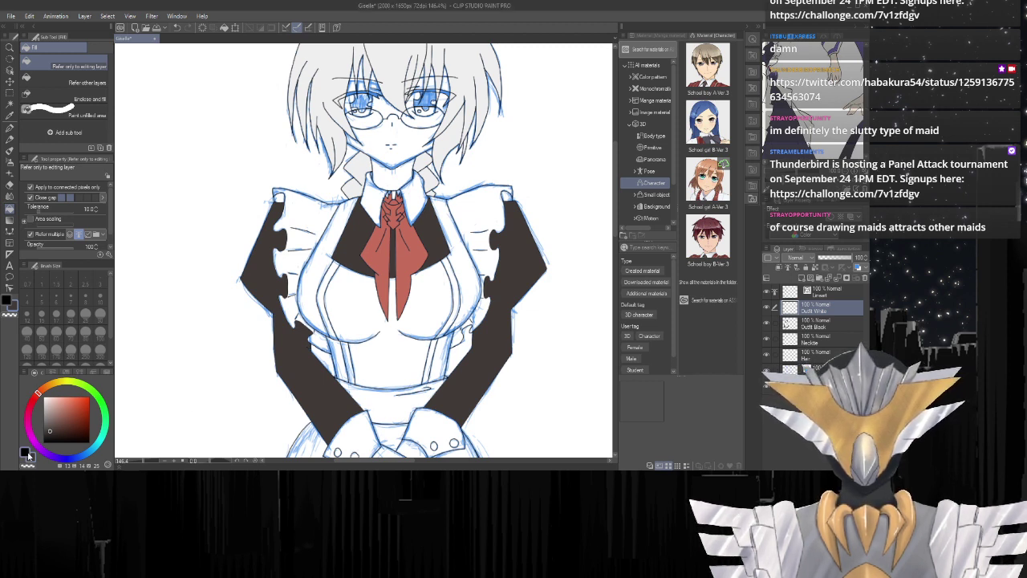
key(alt+Tab)
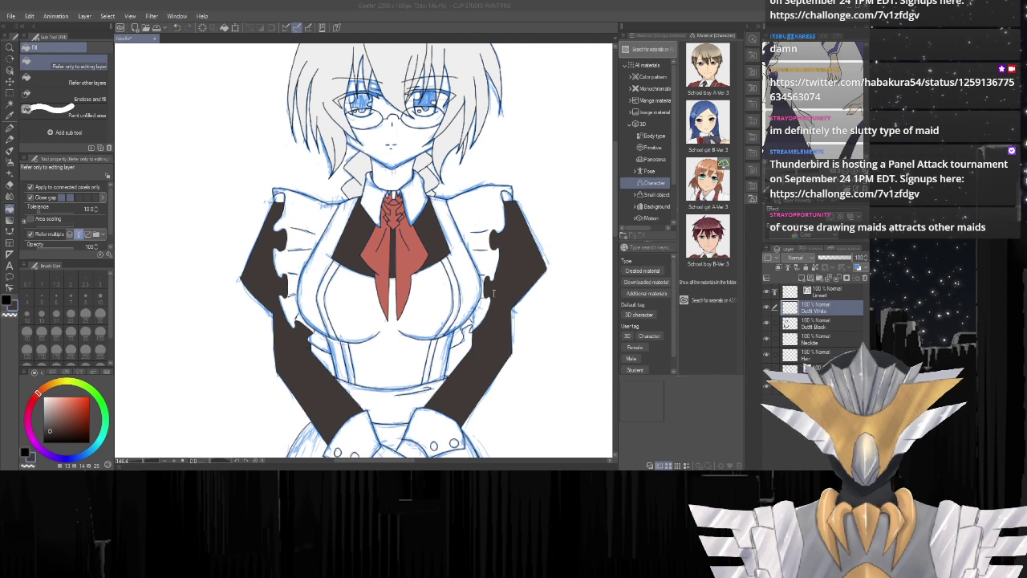
click(536, 170)
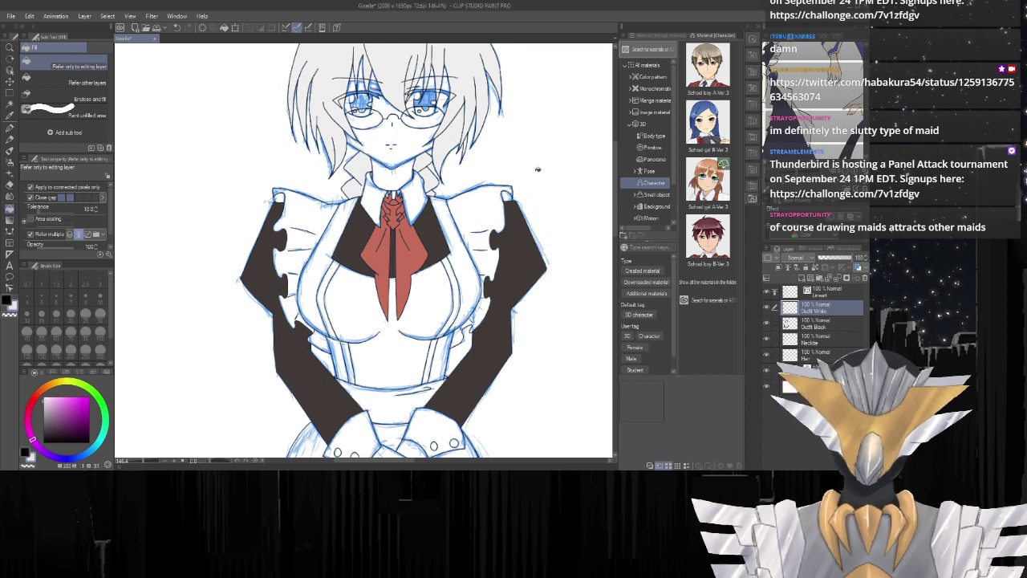
key(w)
click(476, 216)
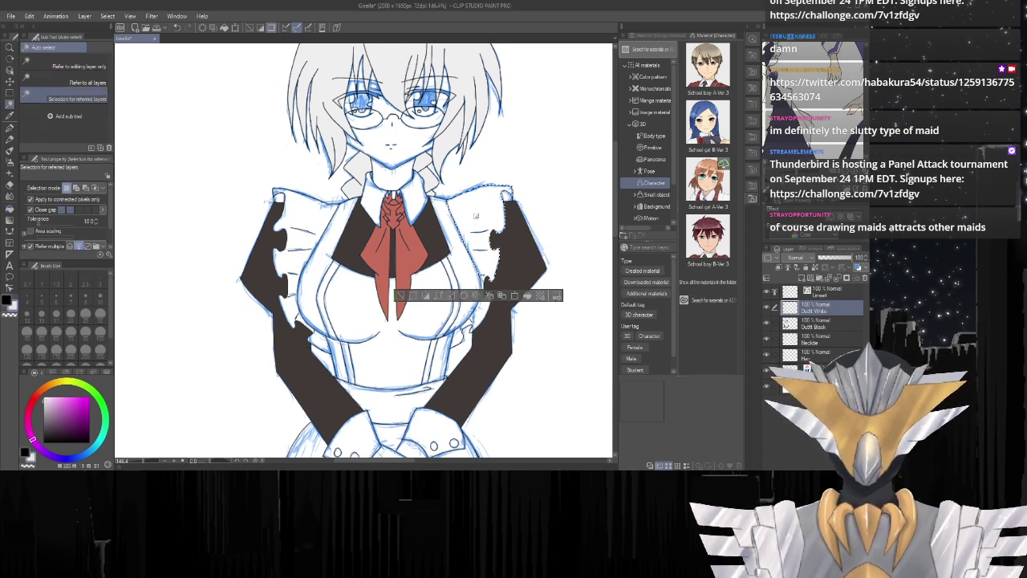
key(g)
click(478, 213)
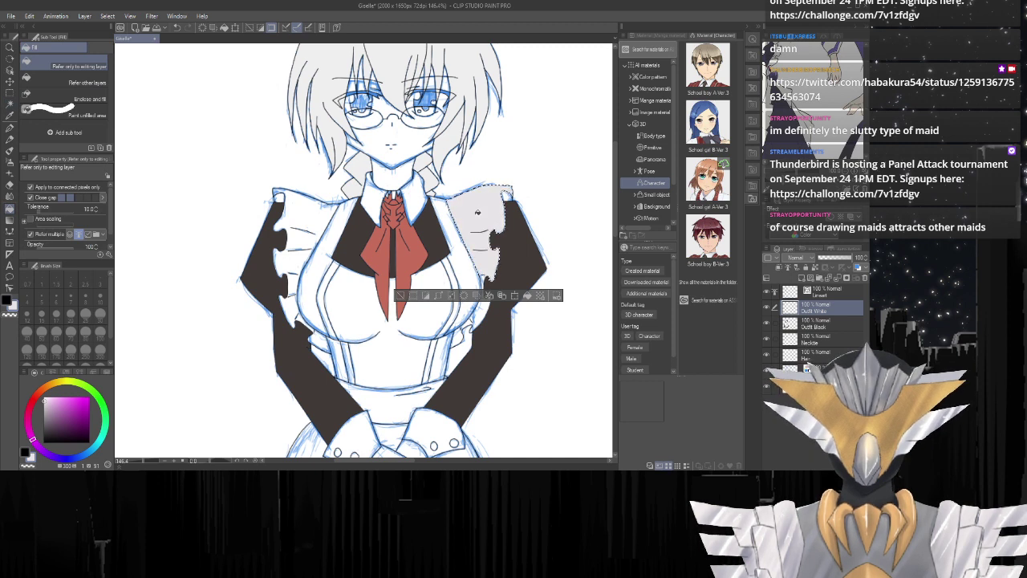
key(ctrl+z)
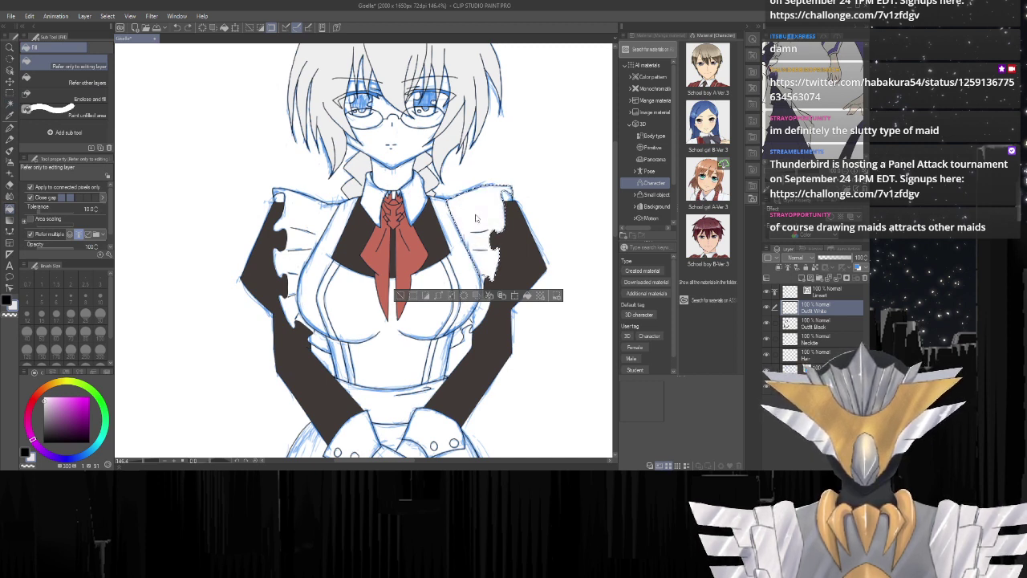
Set the drawing colour to pure white and hide the white paper layer behind the drawing.
double_click(31, 456)
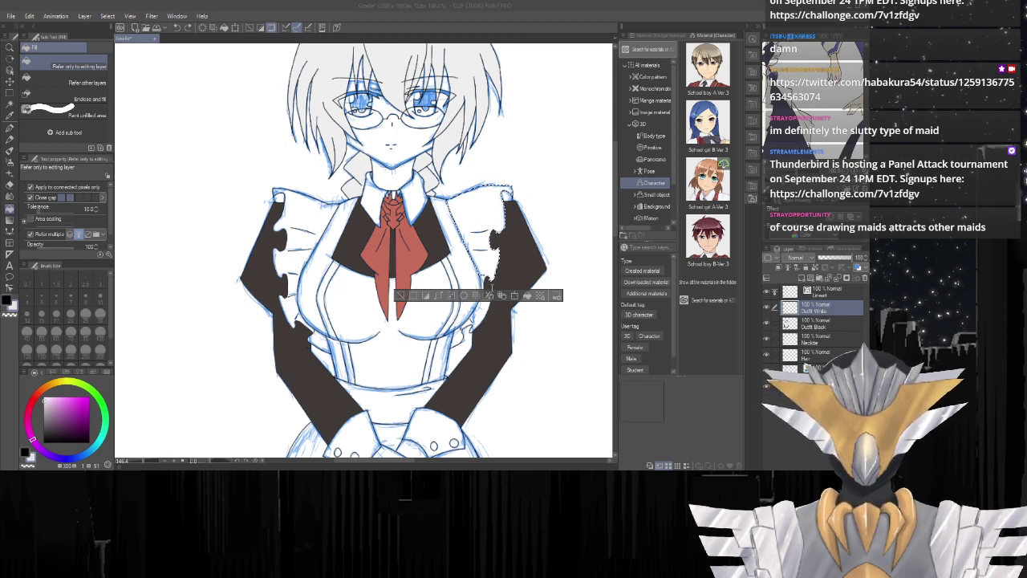
key(Return)
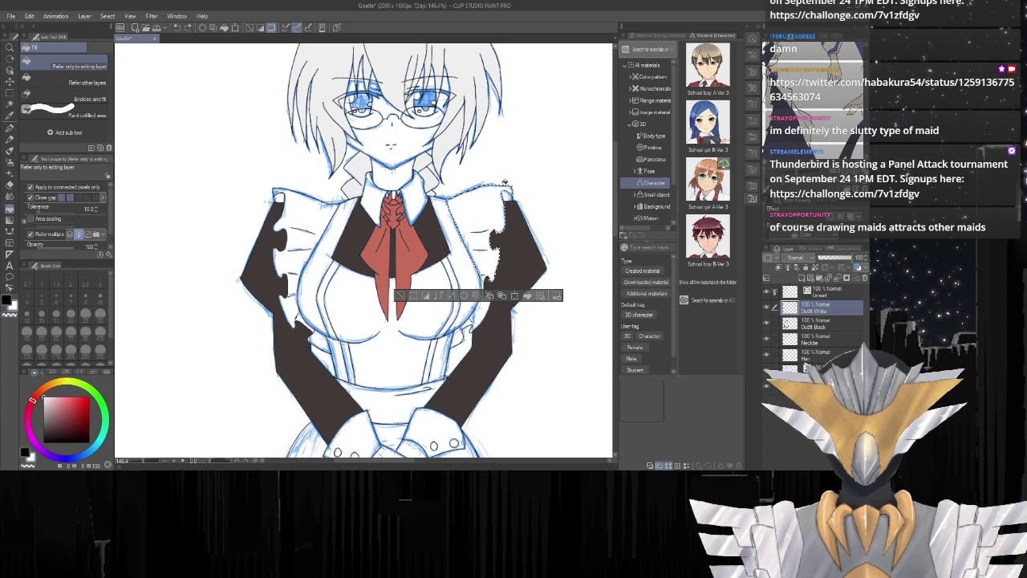
scroll(506, 183, up, 5)
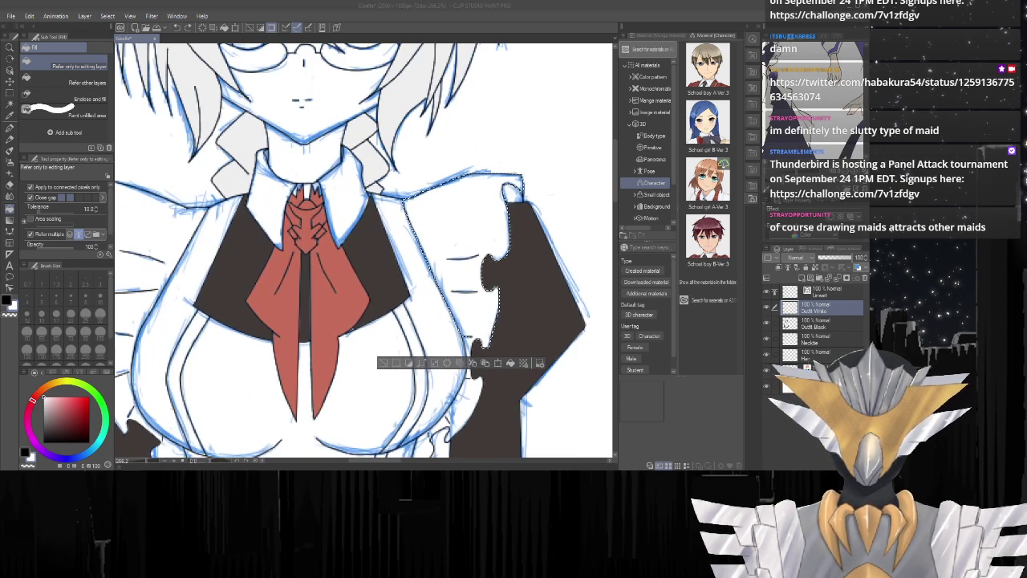
click(765, 385)
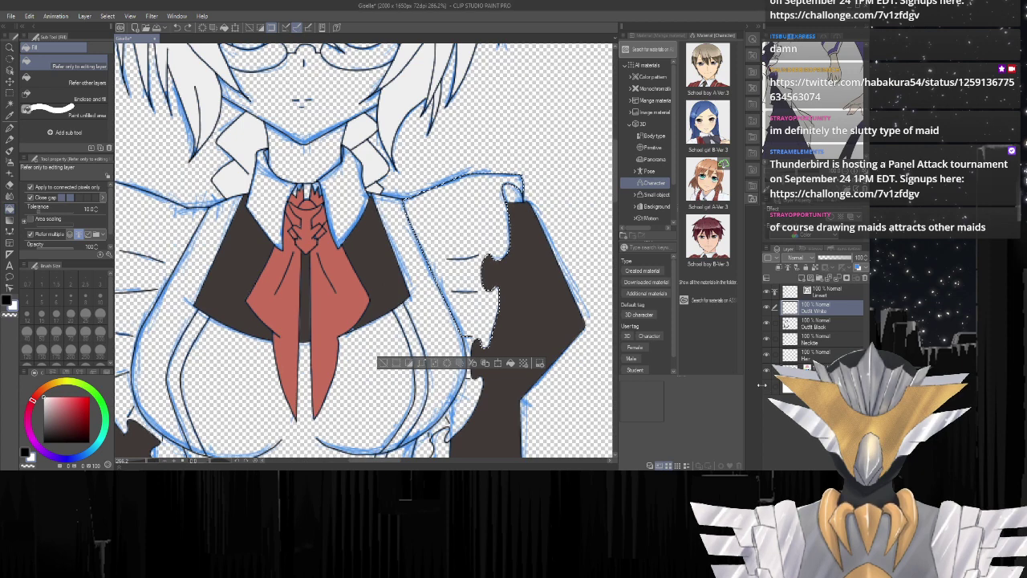
Fill the frill on the character's left shoulder and the small curl at its outer tip with white.
key(w)
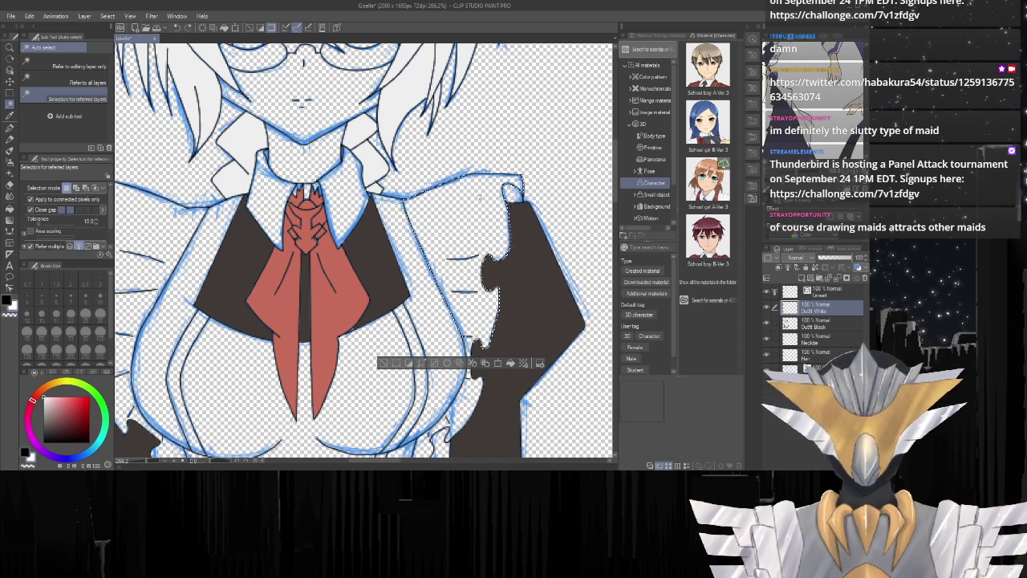
key(g)
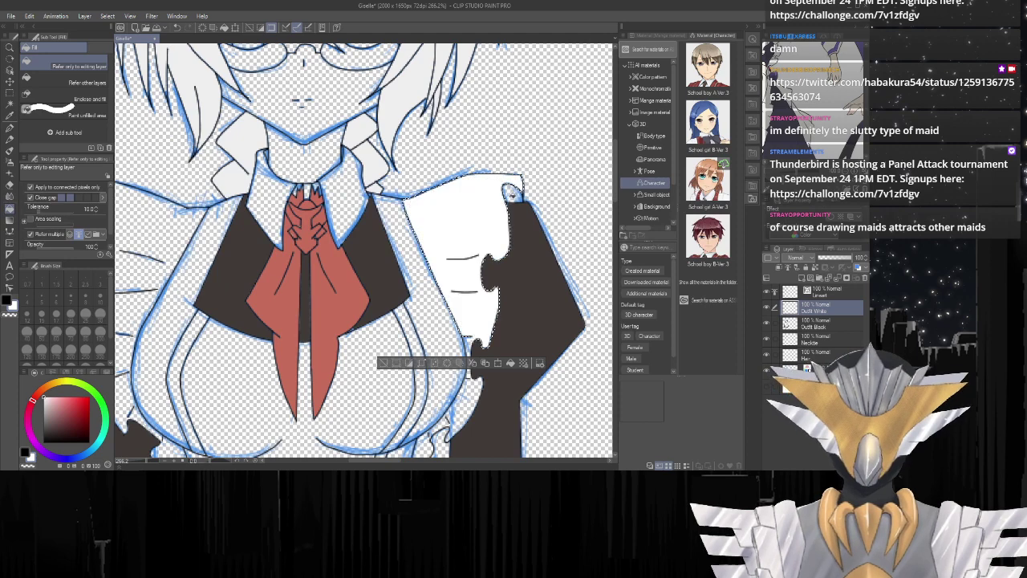
key(w)
click(512, 195)
key(g)
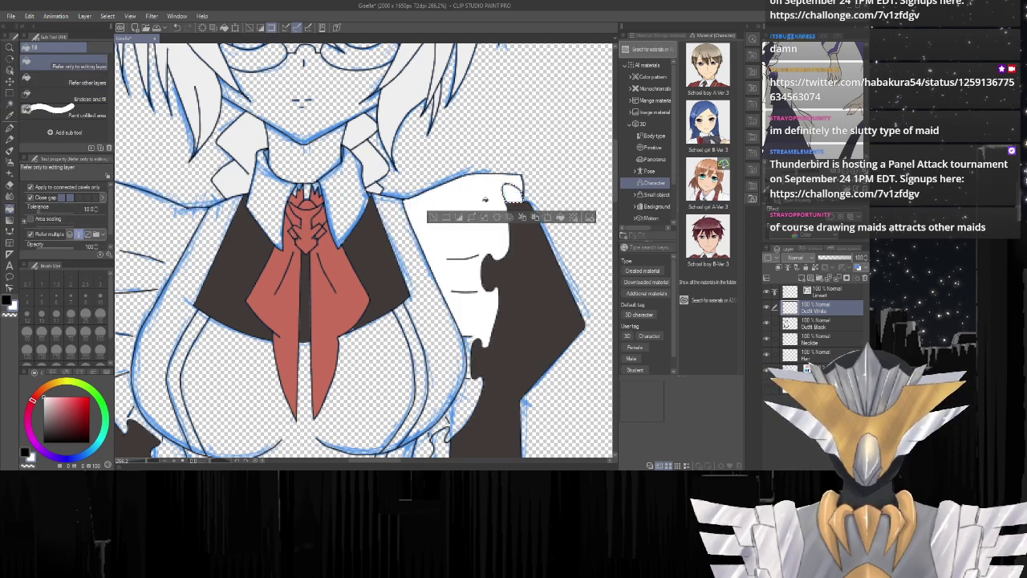
Select the apron strap beside the filled shoulder frill and fill it with white.
key(w)
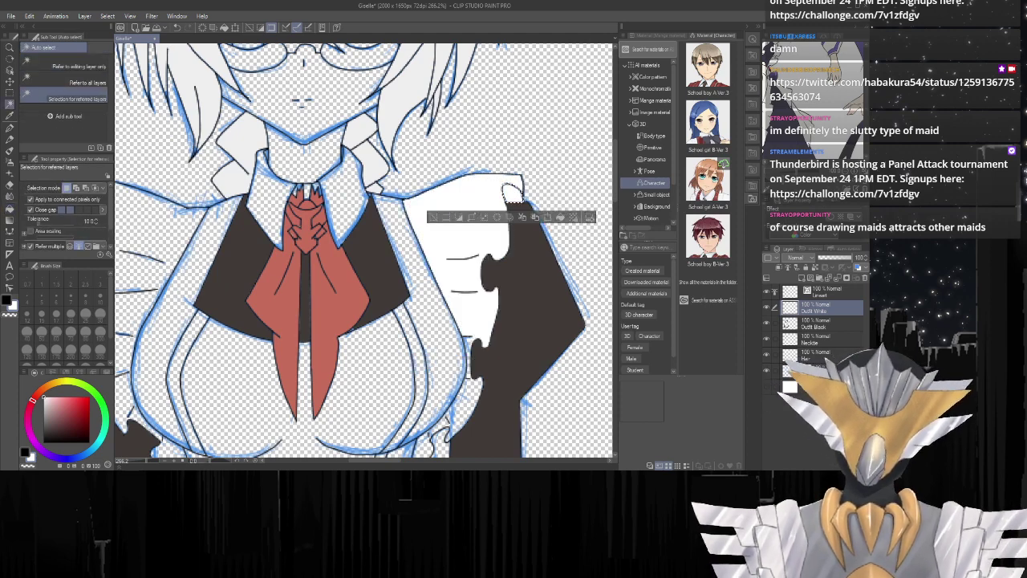
click(439, 6)
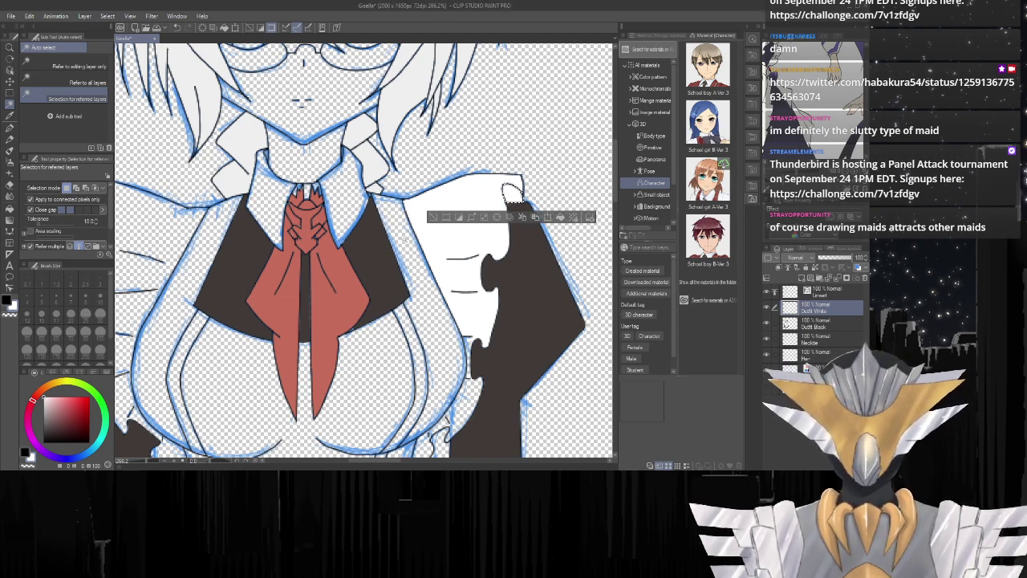
click(408, 239)
key(g)
click(407, 239)
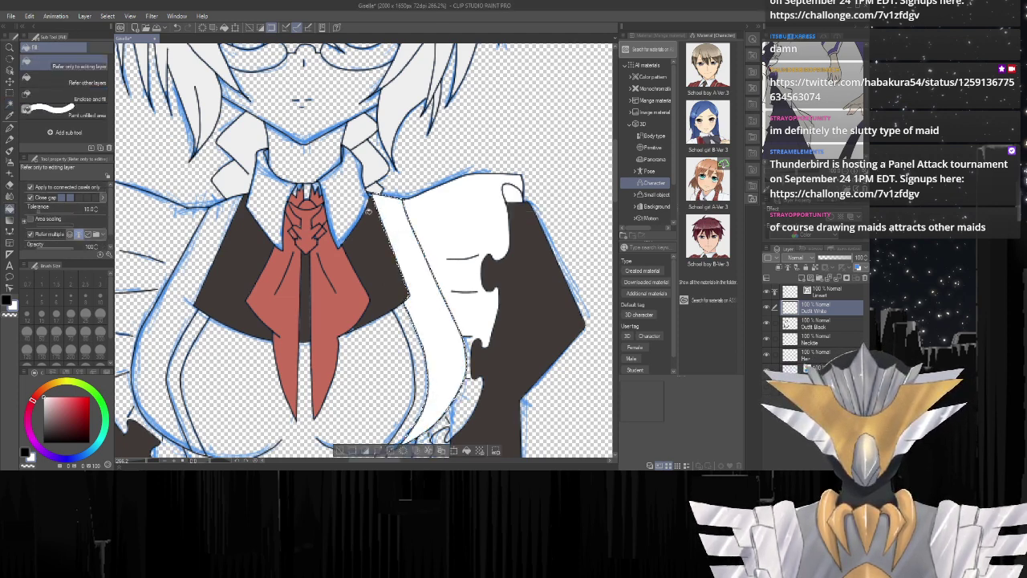
Select each of the two collar flaps beside the necktie and fill them with white.
key(w)
click(348, 195)
key(alt+BackSpace)
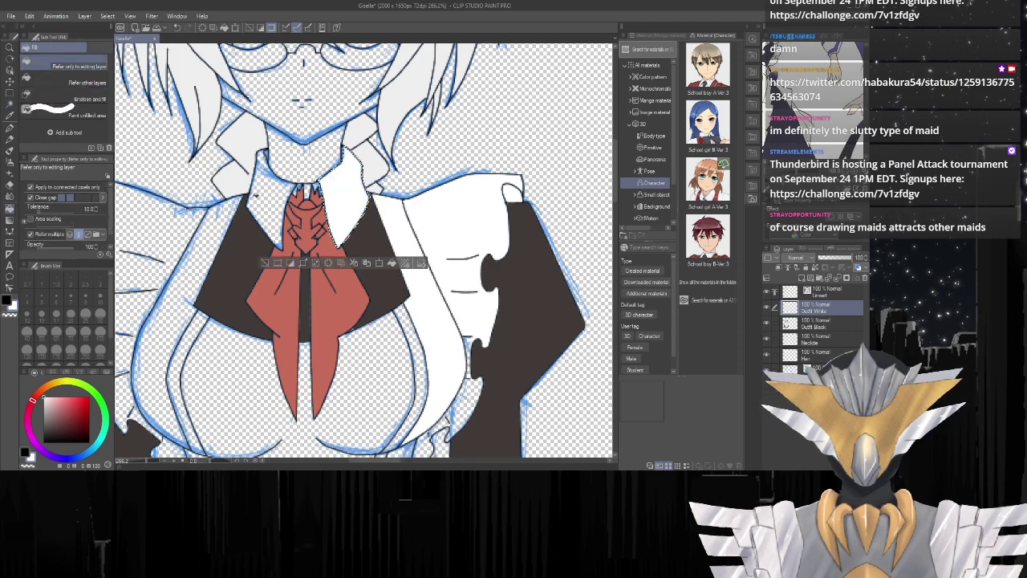
click(262, 197)
key(g)
click(262, 197)
Fill the small gaps beside and between the necktie's upper tips, just under the neck, with white.
scroll(298, 192, up, 7)
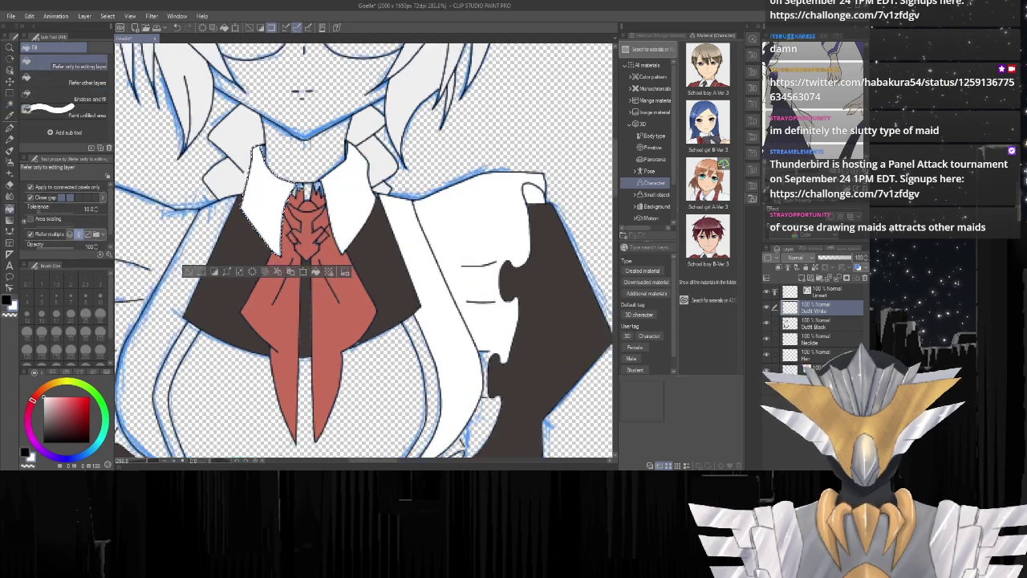
scroll(289, 176, up, 2)
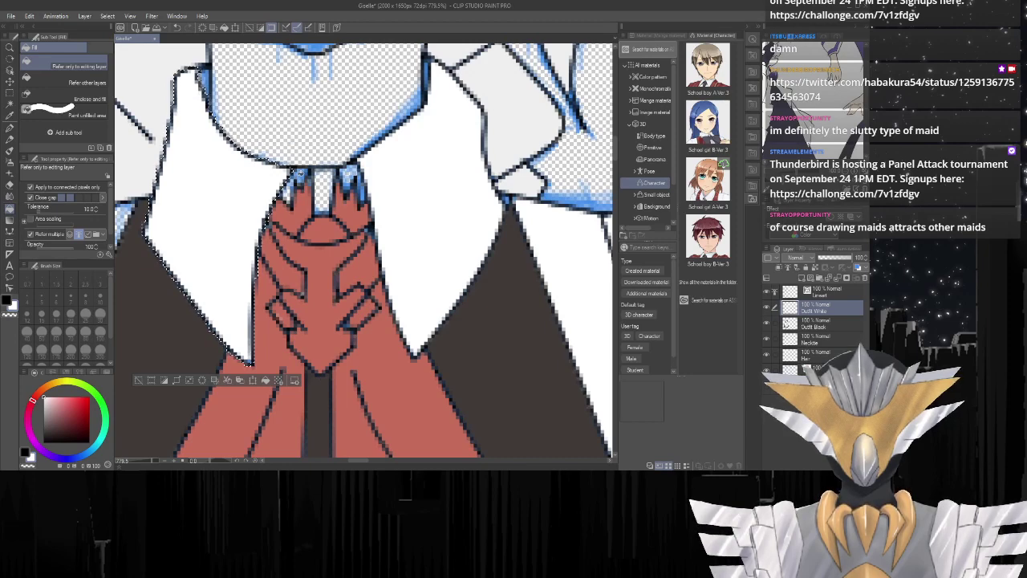
key(w)
click(290, 186)
key(g)
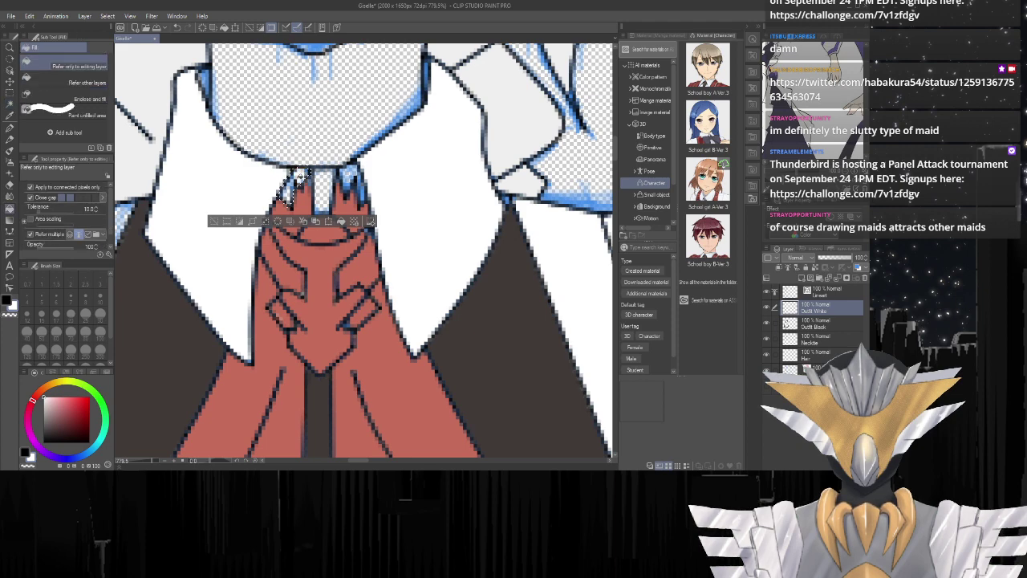
click(295, 176)
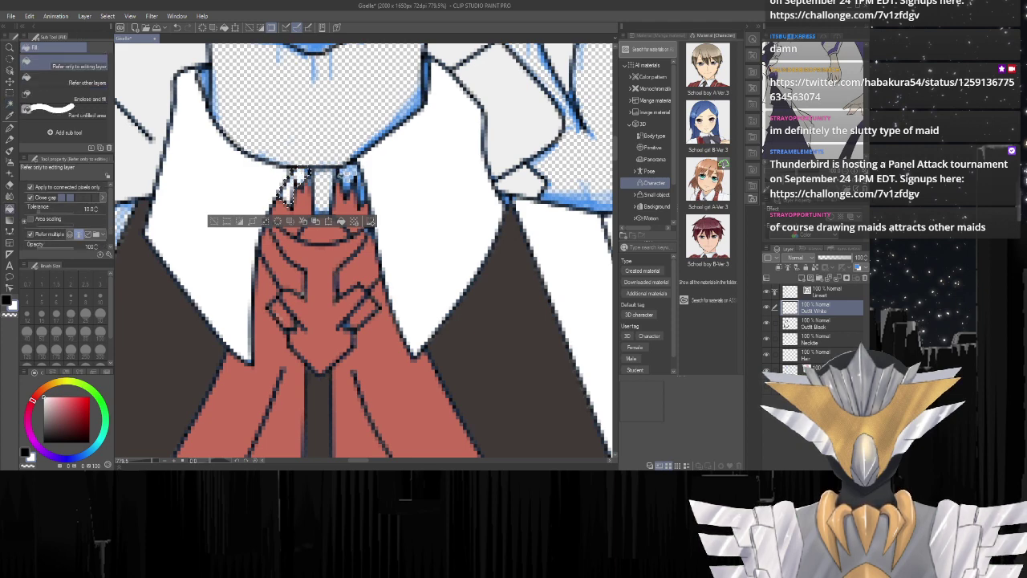
key(w)
click(350, 172)
key(g)
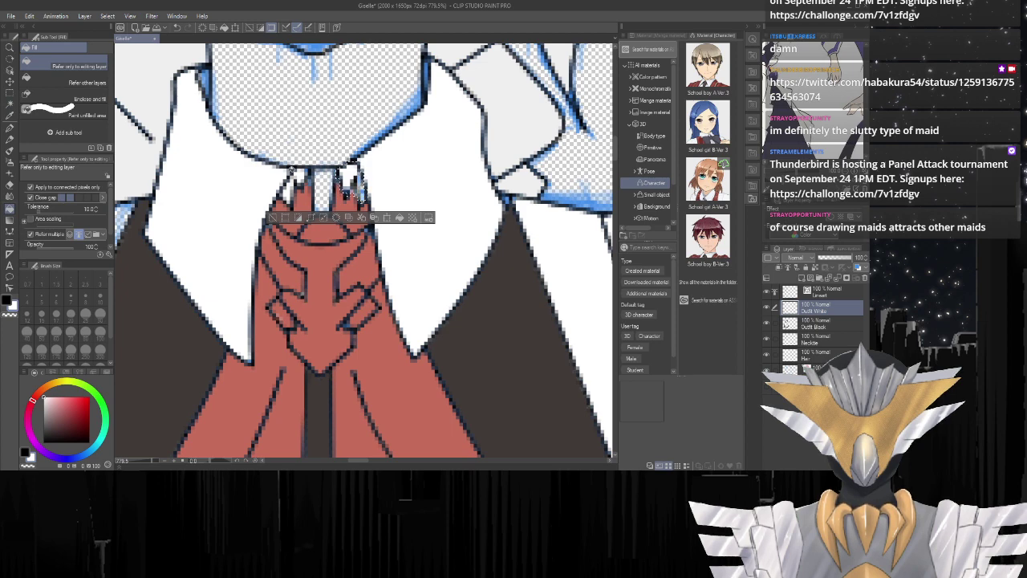
scroll(365, 193, down, 5)
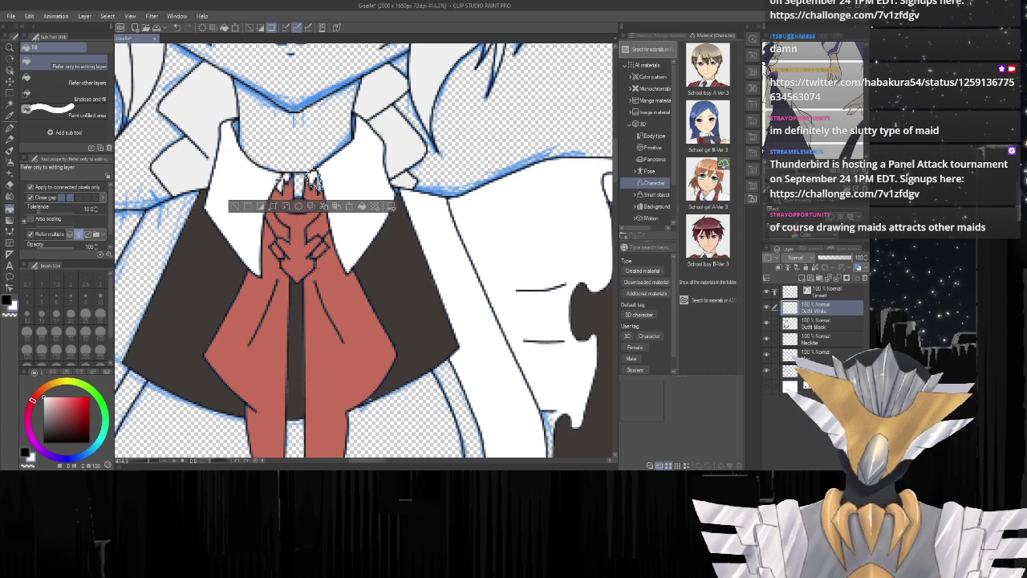
scroll(315, 183, up, 6)
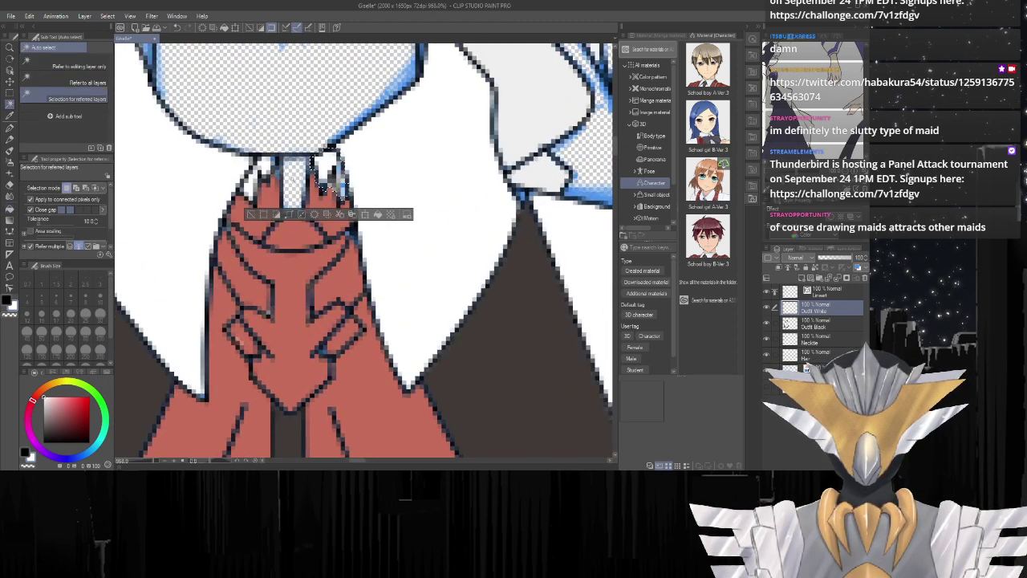
click(294, 177)
click(294, 178)
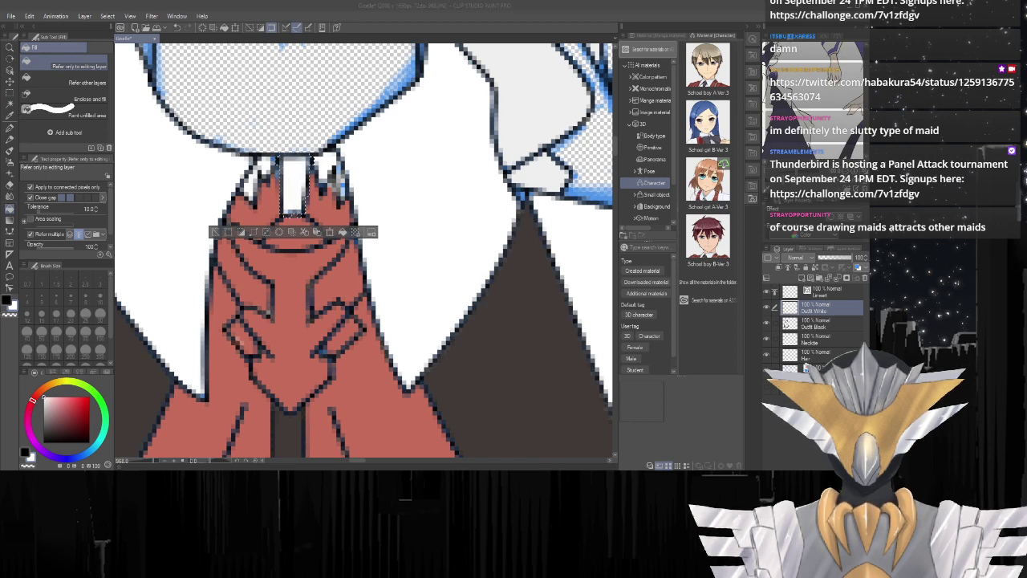
Select the central apron panel across the chest, below the necktie, and fill it with white.
scroll(321, 208, down, 3)
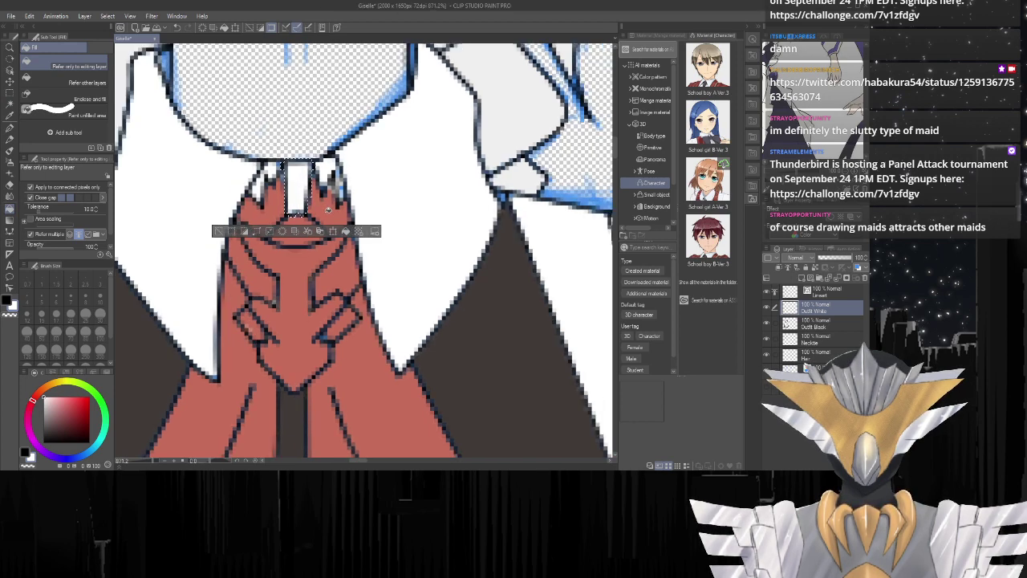
scroll(329, 208, down, 3)
scroll(392, 370, up, 3)
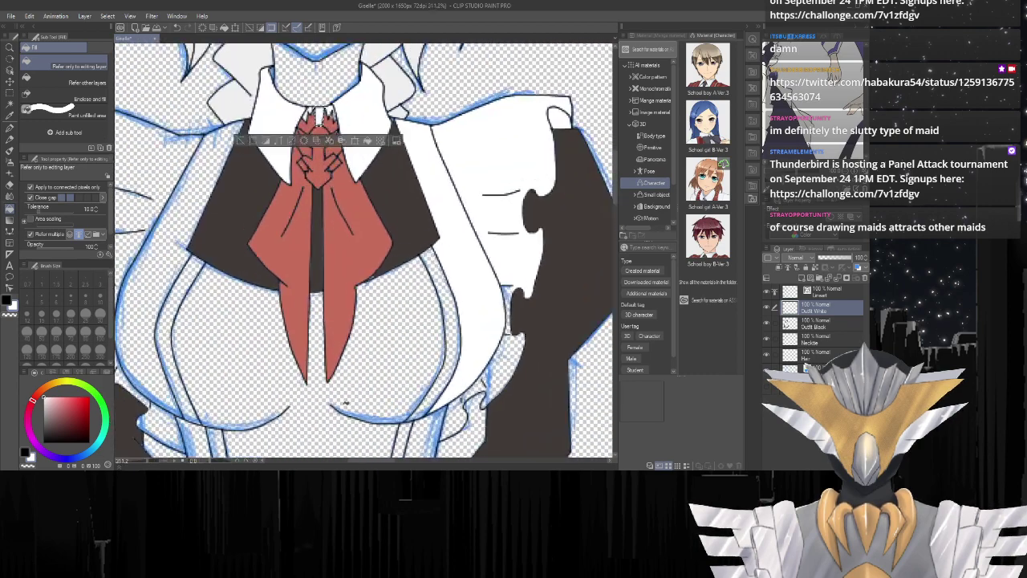
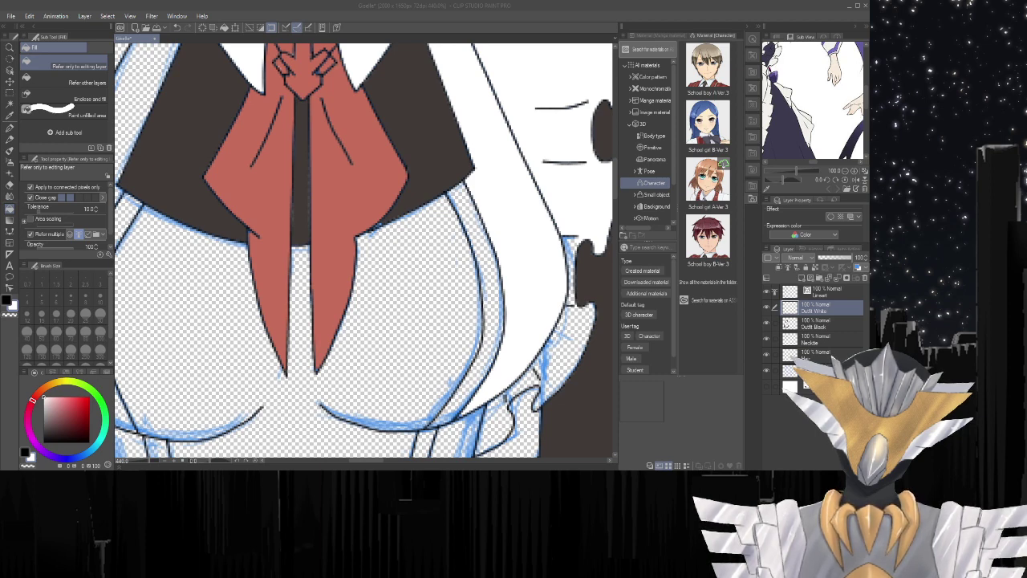
click(414, 5)
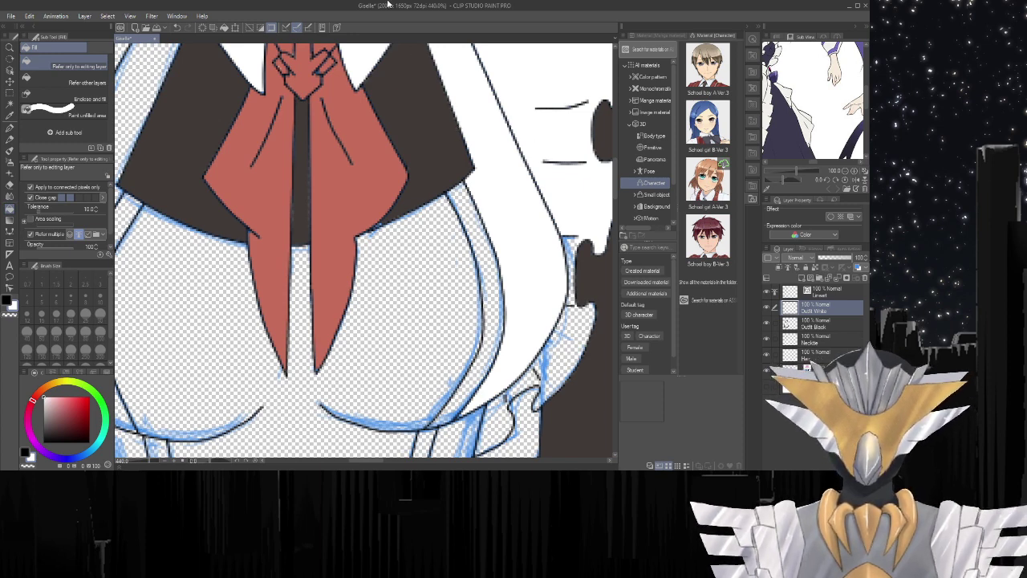
scroll(408, 300, up, 2)
key(w)
click(436, 268)
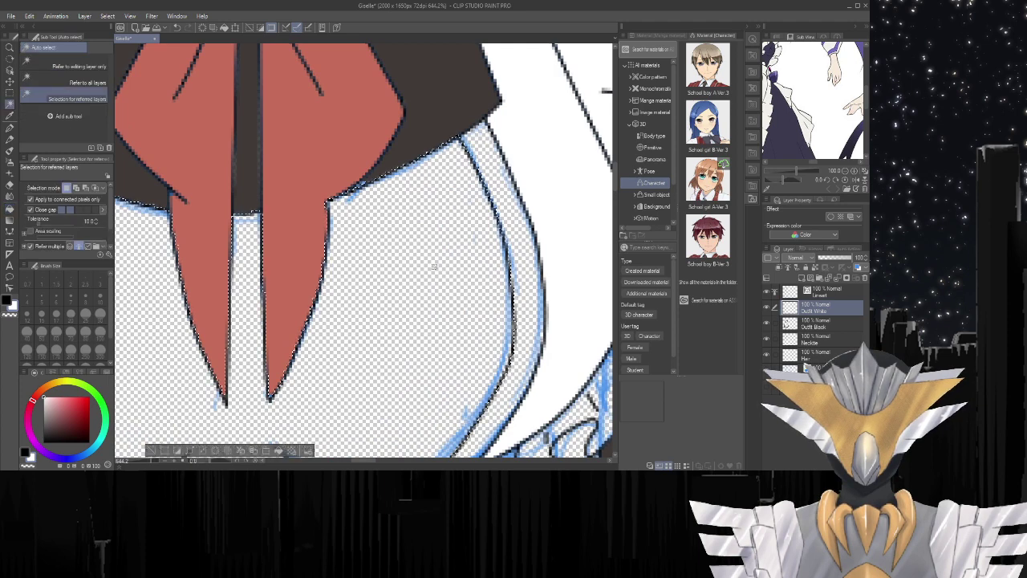
key(g)
click(436, 264)
Fill the narrow curved apron bands along both sides of the chest panel with white.
scroll(436, 264, down, 2)
scroll(436, 264, down, 2)
key(w)
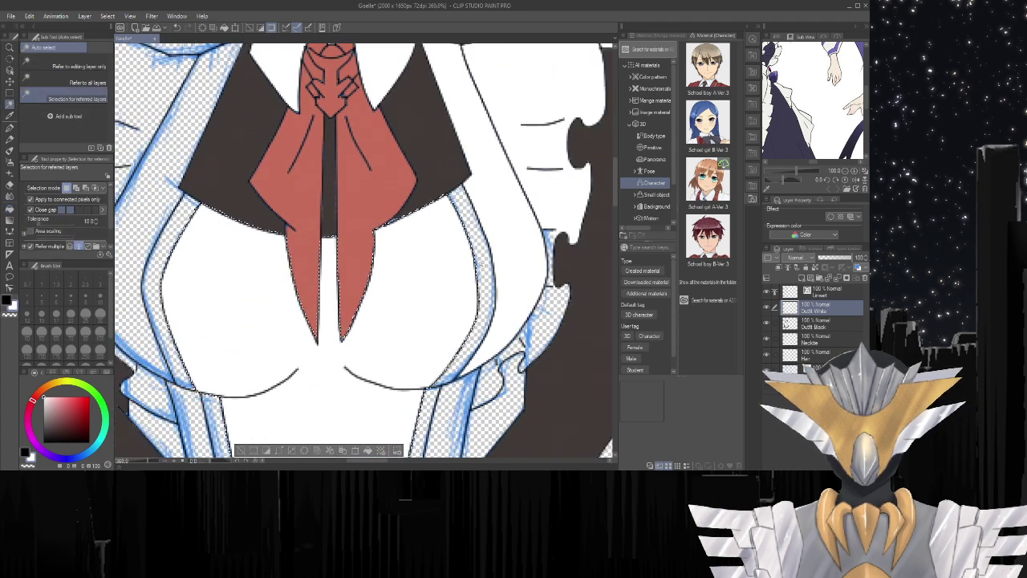
click(482, 262)
key(g)
click(482, 262)
scroll(240, 230, down, 4)
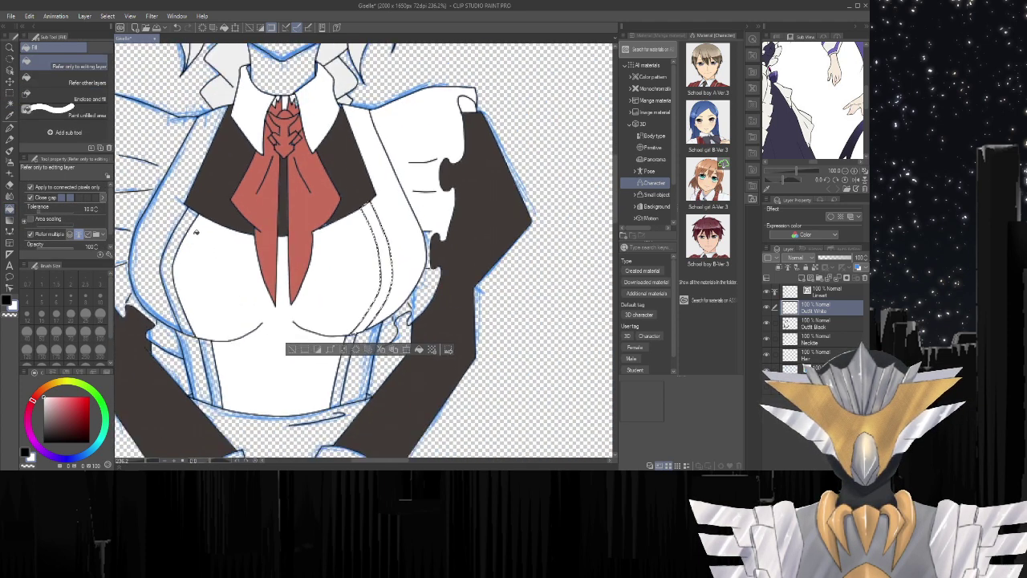
key(w)
click(185, 232)
key(g)
click(186, 232)
key(w)
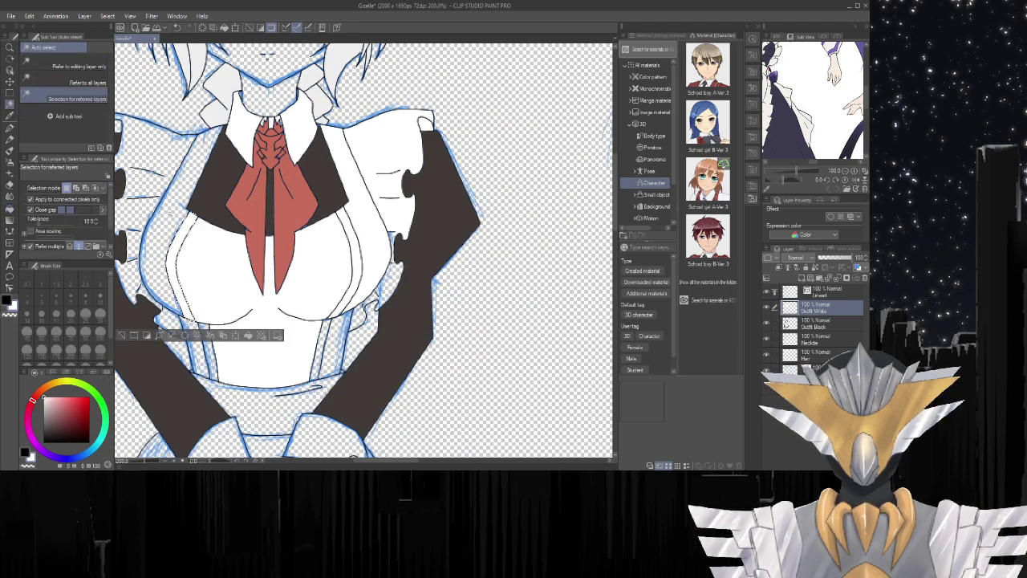
Select the apron strap and outer chest area on the picture's left side and fill it with white.
click(171, 212)
key(g)
click(171, 212)
scroll(448, 243, down, 2)
scroll(217, 181, up, 4)
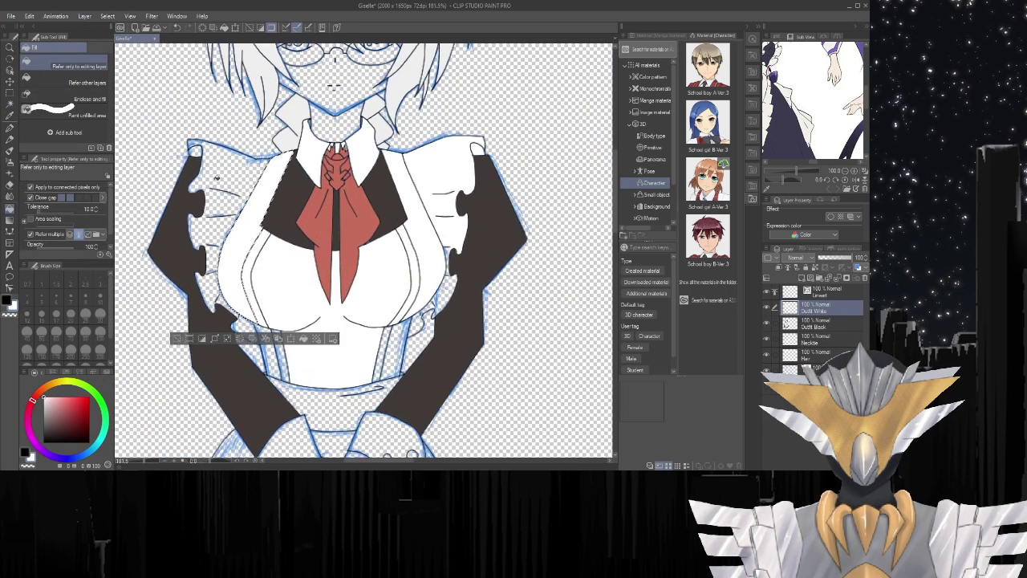
Fill the shoulder ruffle on the picture's left side, including the small fold at its upper tip, with white.
key(w)
click(215, 159)
key(g)
click(214, 158)
key(w)
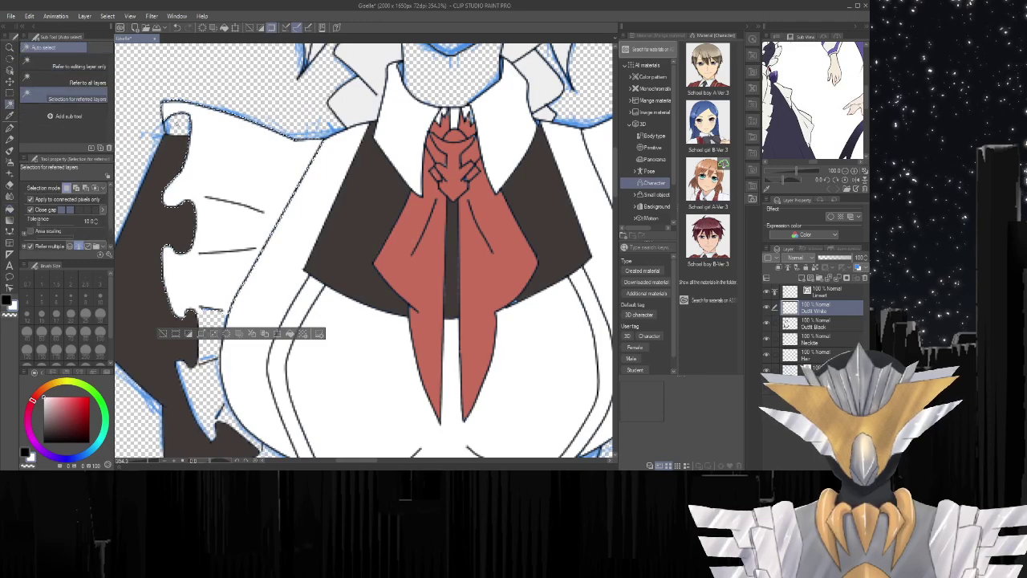
click(180, 122)
key(g)
scroll(179, 122, down, 4)
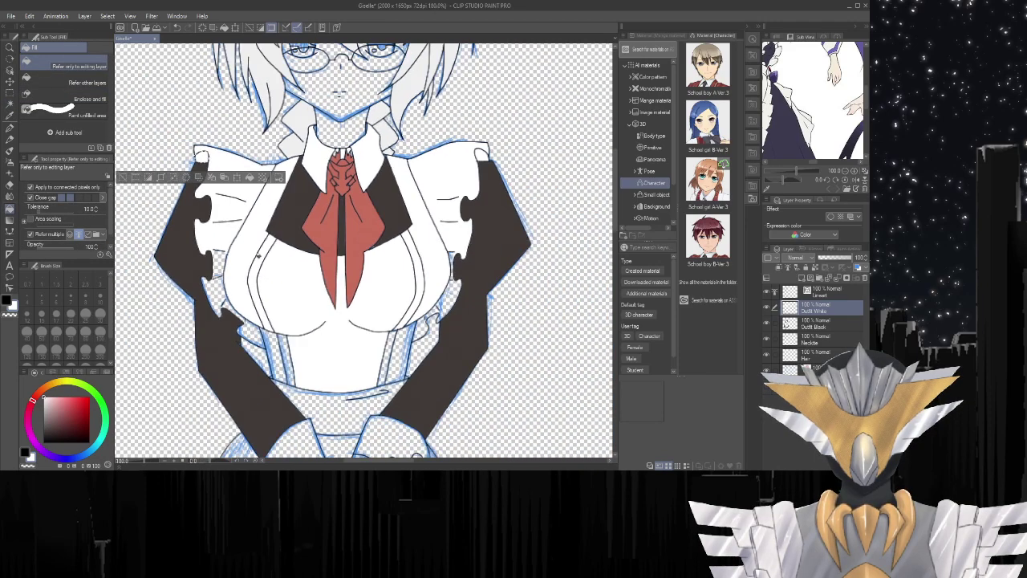
Fill the lower pieces of the right-hand shoulder ruffle beside the chest, including the small gap near its end, with white.
scroll(424, 301, up, 8)
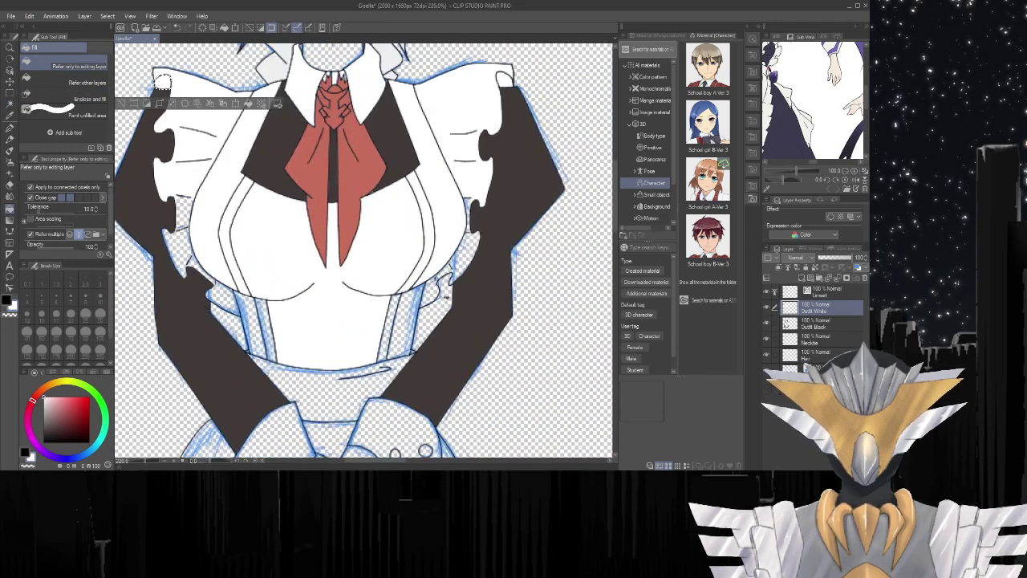
key(w)
click(465, 207)
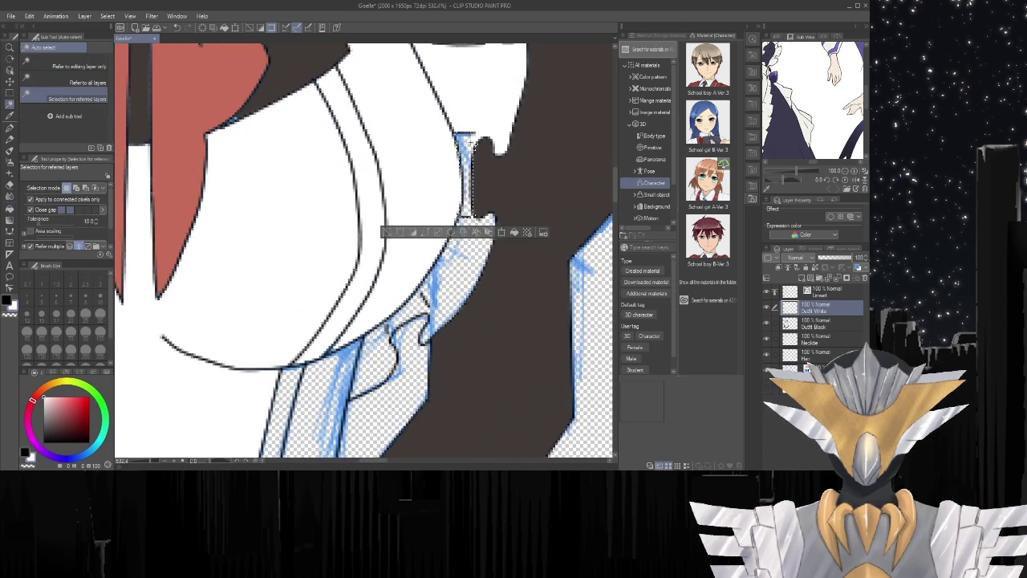
key(g)
click(465, 206)
key(g)
click(472, 268)
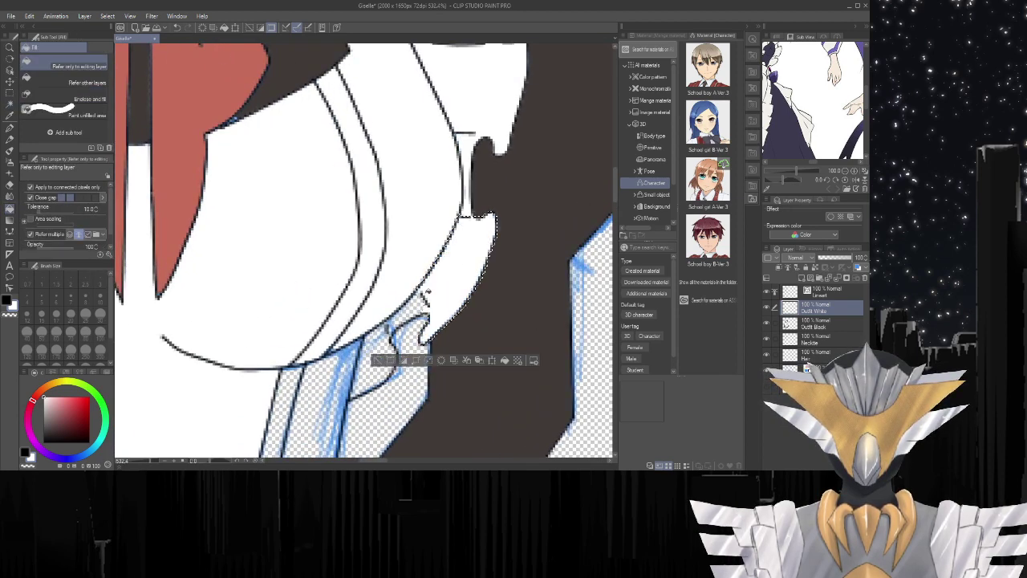
key(w)
click(423, 309)
key(g)
click(423, 310)
Fill the small ruffle under the bust and the waist panel and narrow strip on the picture's right side with white.
key(w)
click(374, 370)
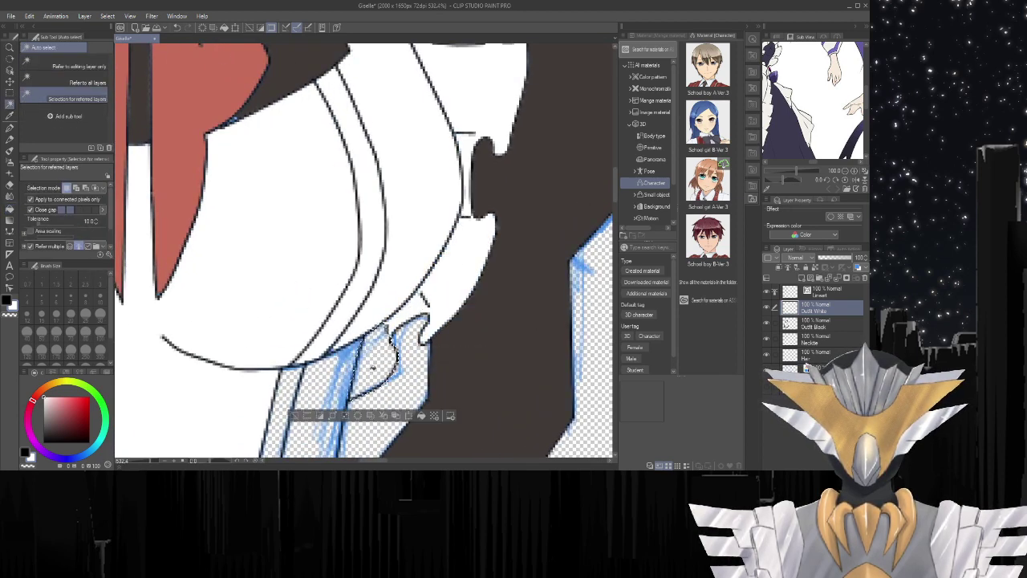
key(g)
click(374, 369)
mouse_move(375, 363)
mouse_down()
mouse_move(340, 433)
mouse_move(368, 375)
mouse_up()
key(w)
click(367, 330)
key(g)
click(367, 330)
key(w)
click(347, 319)
key(g)
click(347, 319)
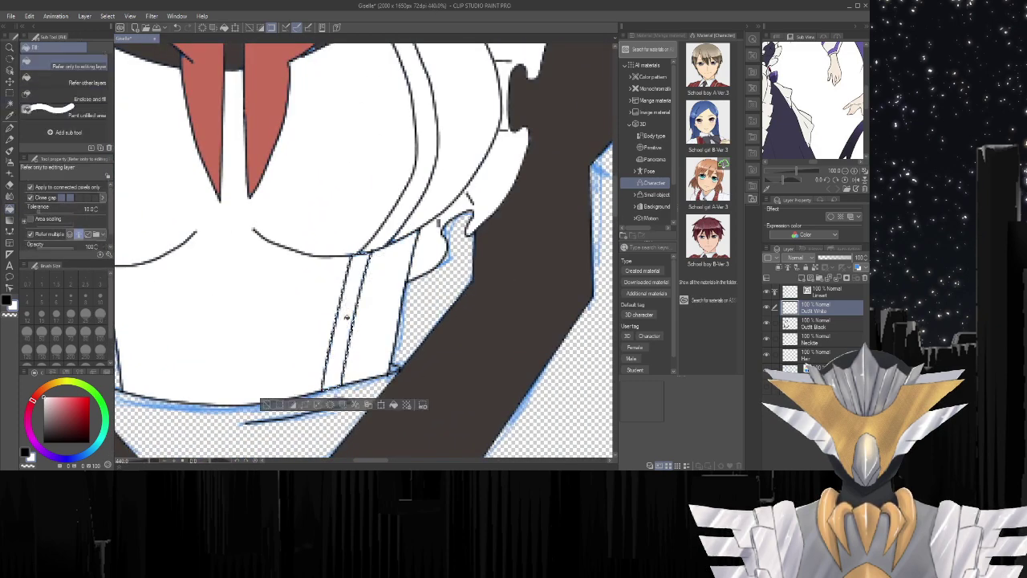
Fill the narrow strip and adjoining waist panel on the picture's left side with white.
scroll(346, 318, down, 11)
scroll(251, 323, up, 4)
scroll(250, 323, up, 5)
key(w)
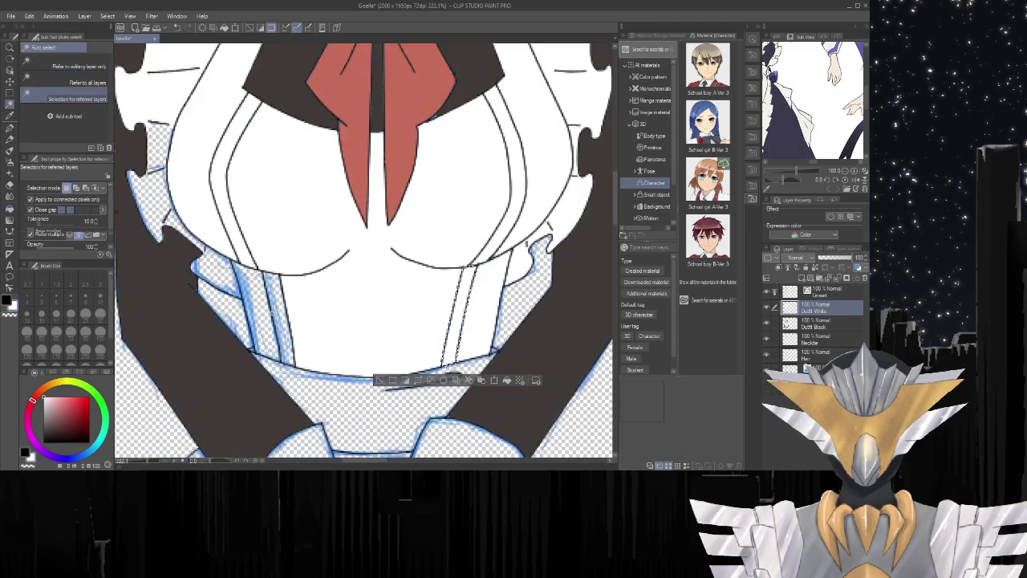
click(276, 308)
key(g)
click(274, 307)
key(w)
click(262, 307)
key(g)
click(263, 308)
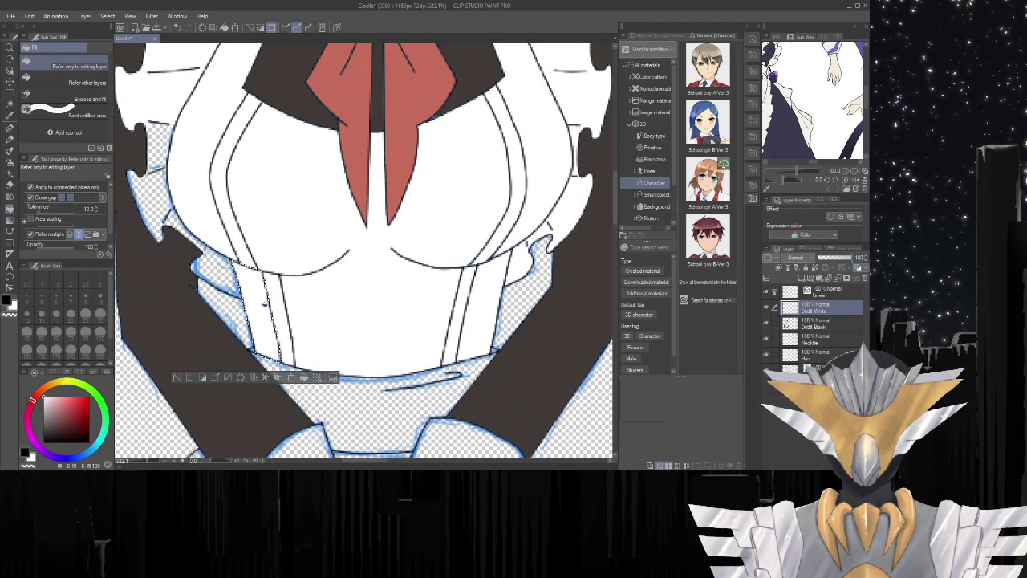
Fill the ruffle under the bust on the picture's left side and the small gaps just above it with white.
key(w)
click(219, 268)
key(g)
click(220, 268)
key(w)
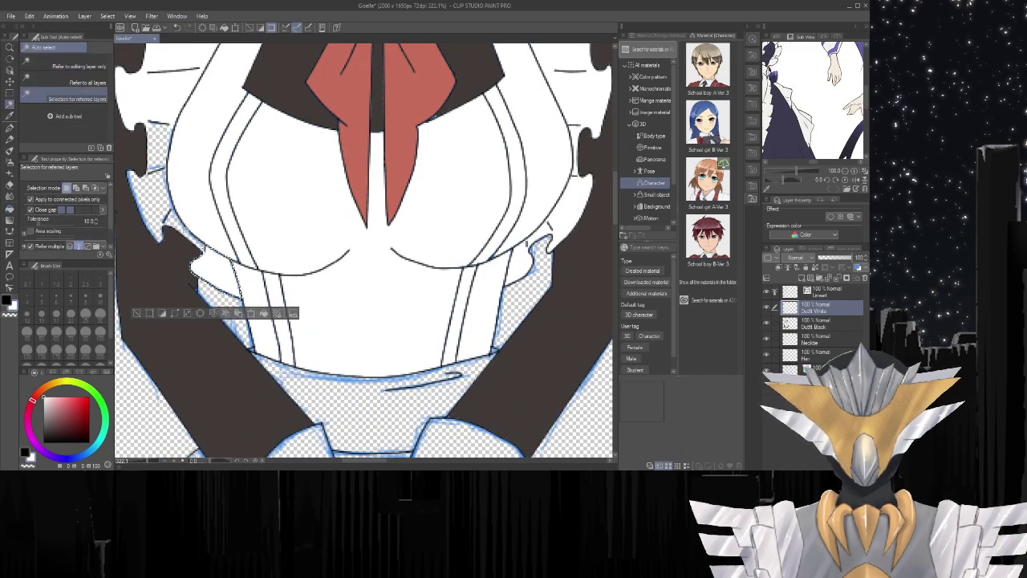
click(186, 230)
key(g)
key(w)
click(202, 247)
key(g)
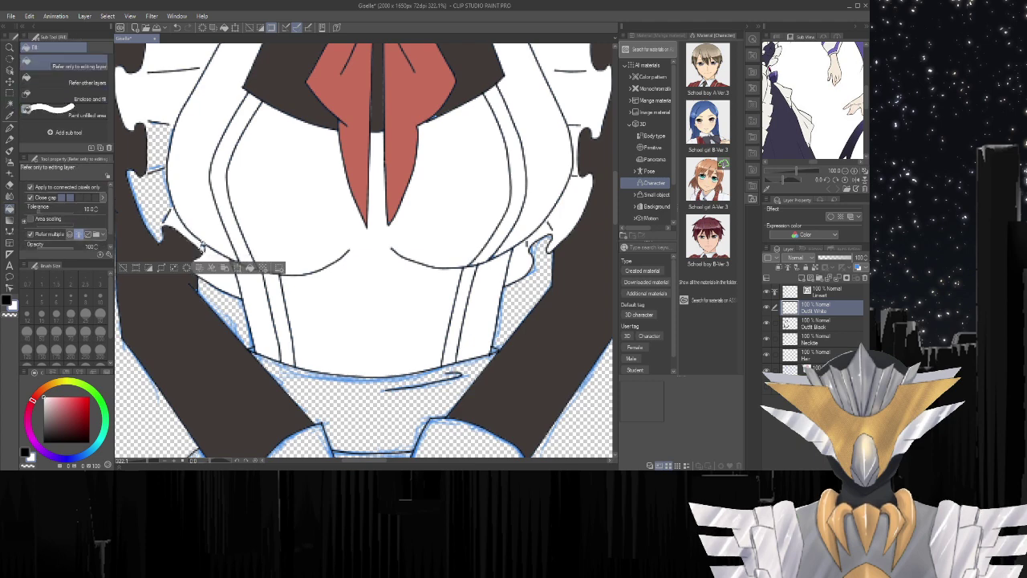
Fill the two remaining lower pieces of the left-hand shoulder ruffle beside the chest with white.
key(w)
click(153, 198)
key(g)
click(154, 197)
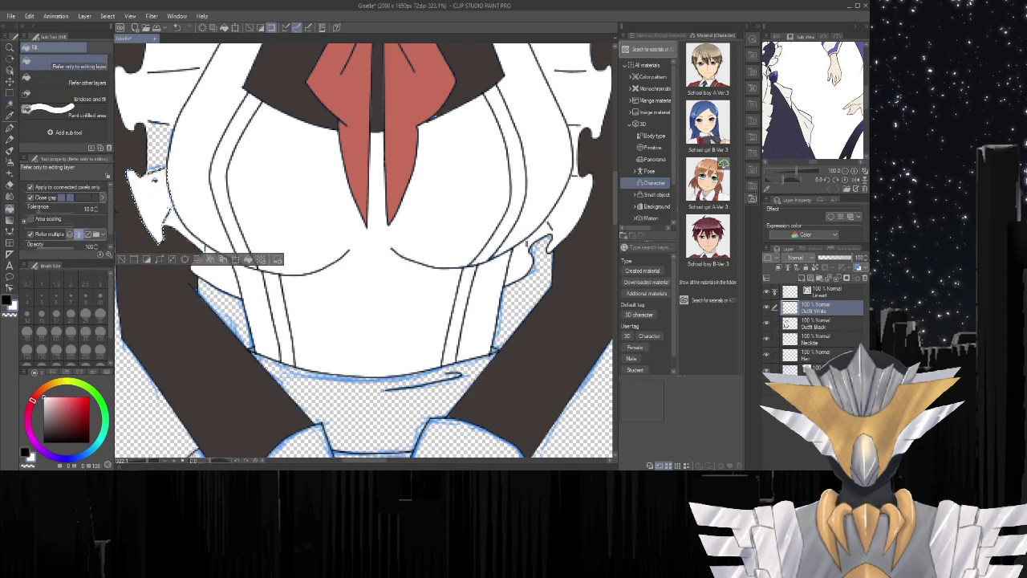
key(w)
click(160, 146)
key(g)
scroll(161, 143, down, 6)
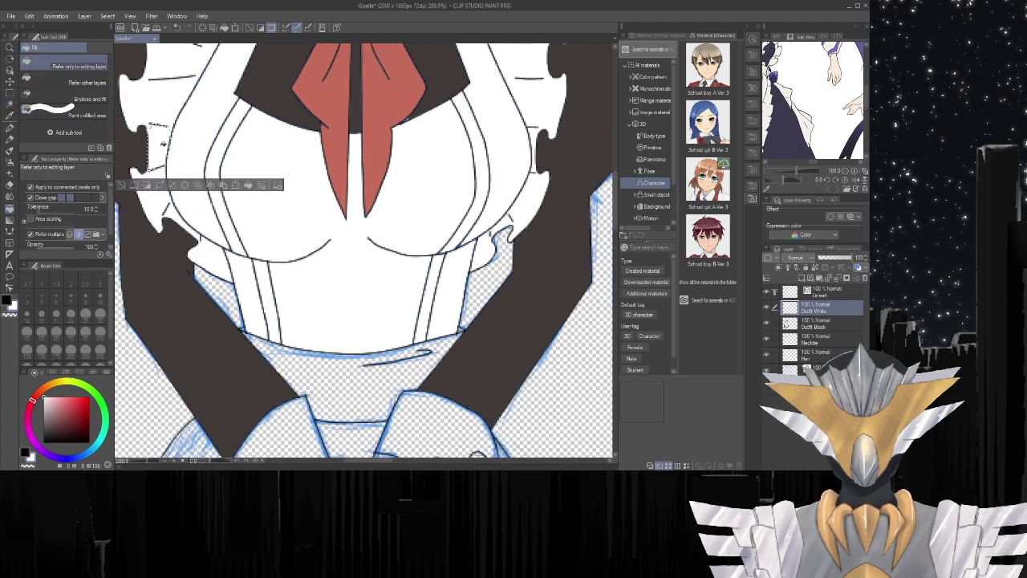
Clear the selection, then select the waistband area between the forearms and fill it with white.
scroll(515, 228, down, 2)
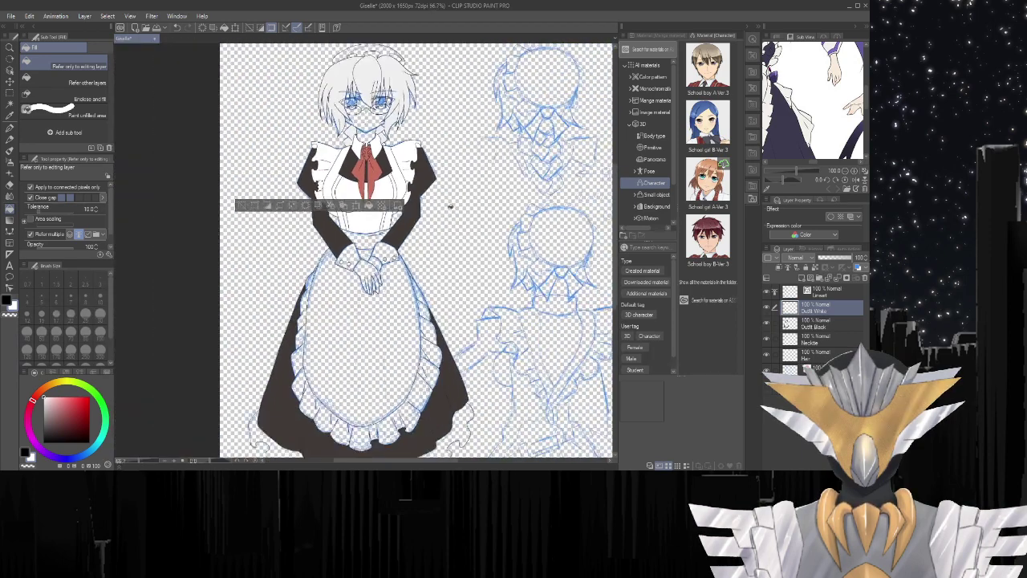
scroll(325, 220, up, 4)
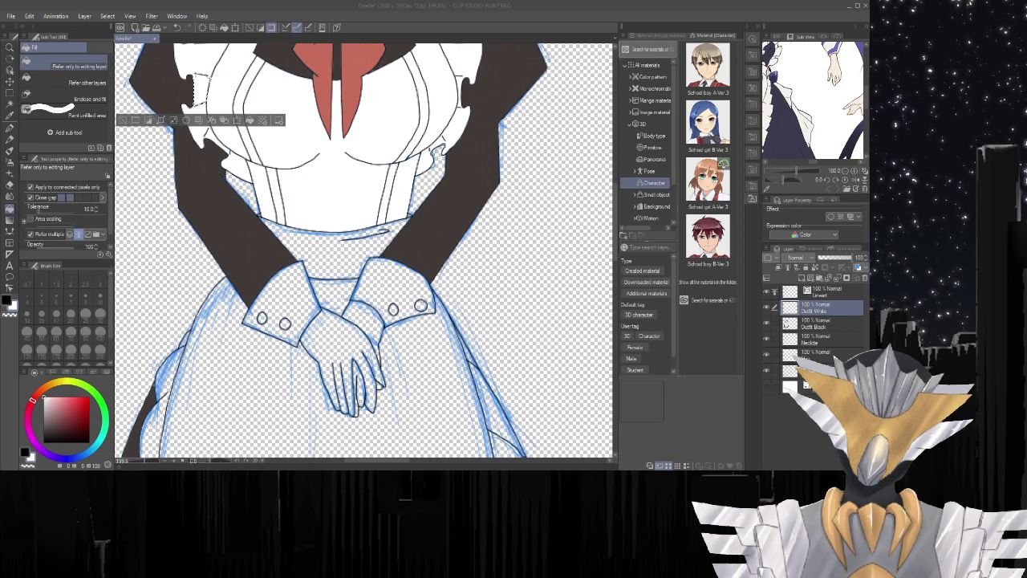
click(447, 61)
key(w)
click(340, 253)
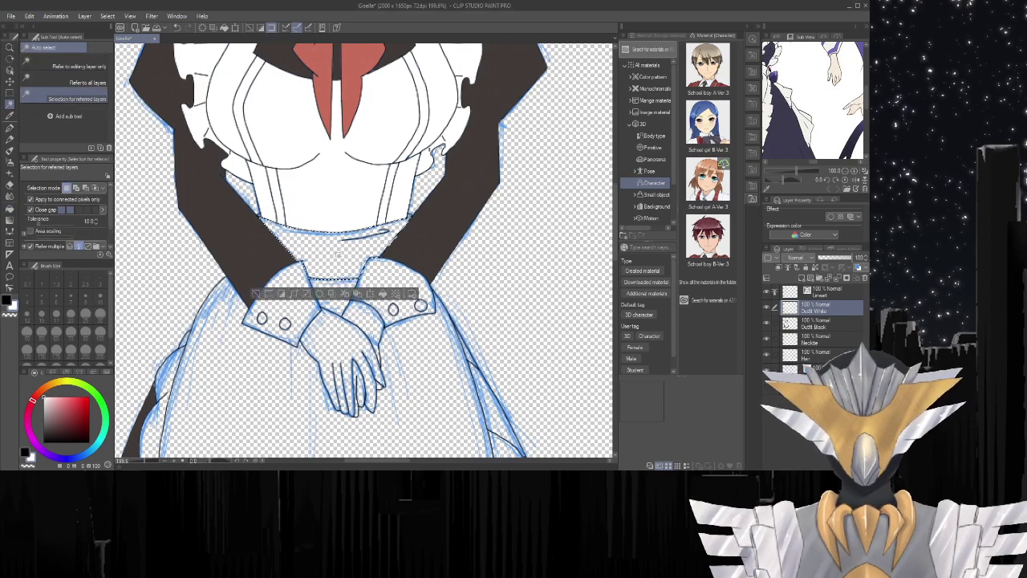
key(g)
click(340, 253)
scroll(339, 254, up, 5)
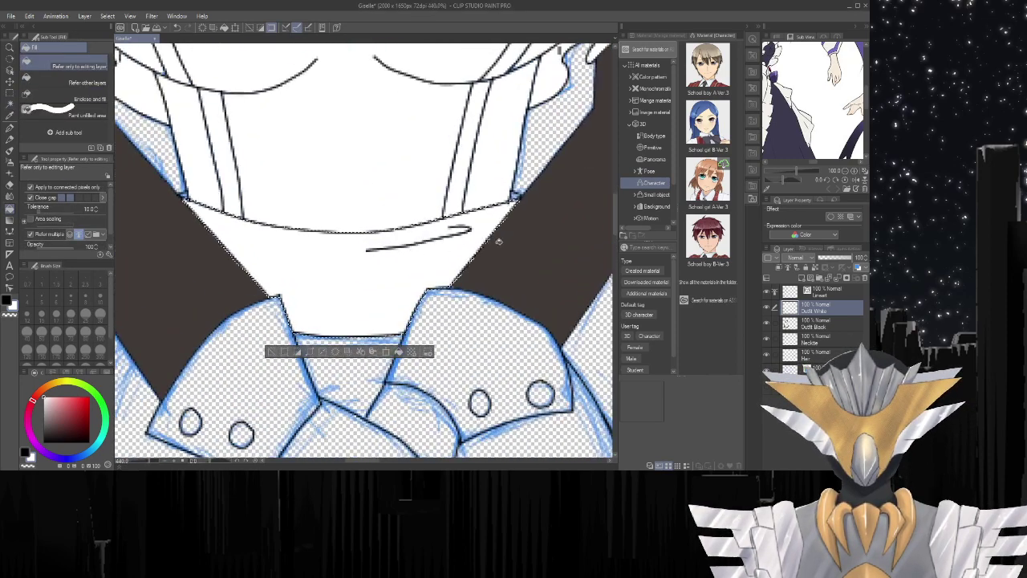
Fill the tiny gaps at both ends of the waist seam, beside the sleeves, with white.
key(w)
click(514, 183)
key(g)
click(515, 183)
scroll(374, 216, down, 2)
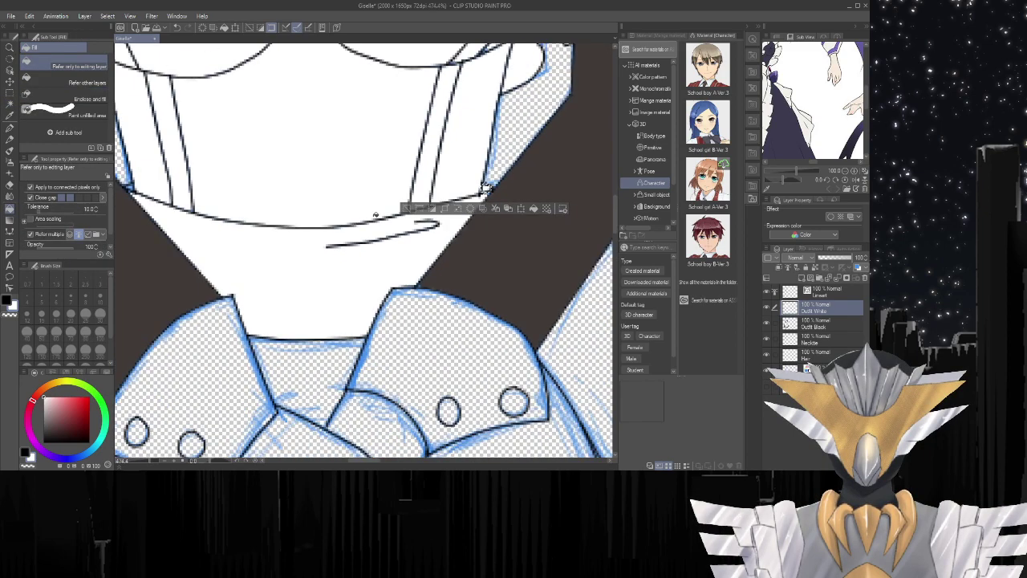
scroll(173, 187, up, 3)
scroll(197, 198, up, 1)
key(w)
click(193, 196)
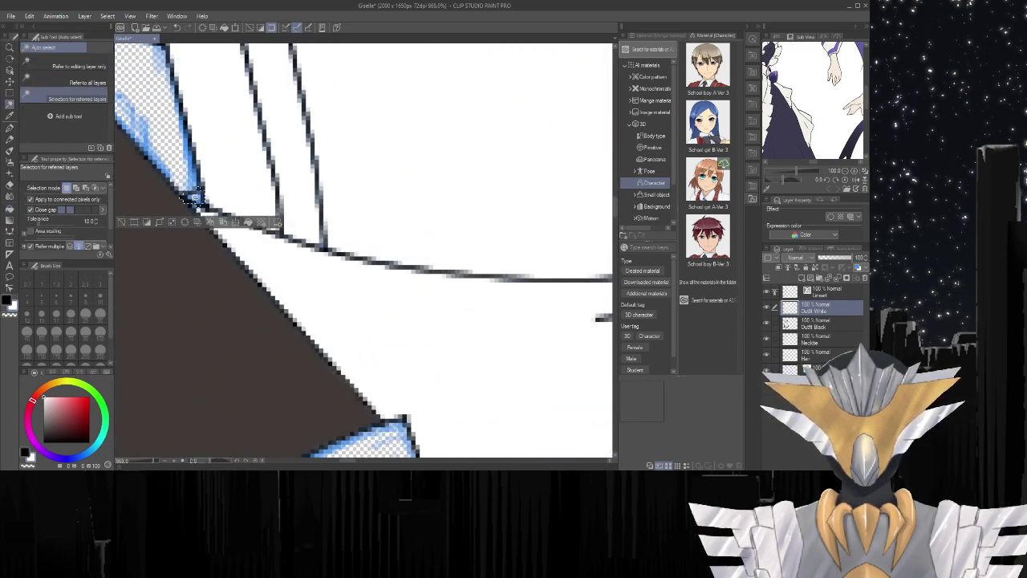
key(g)
scroll(211, 230, down, 8)
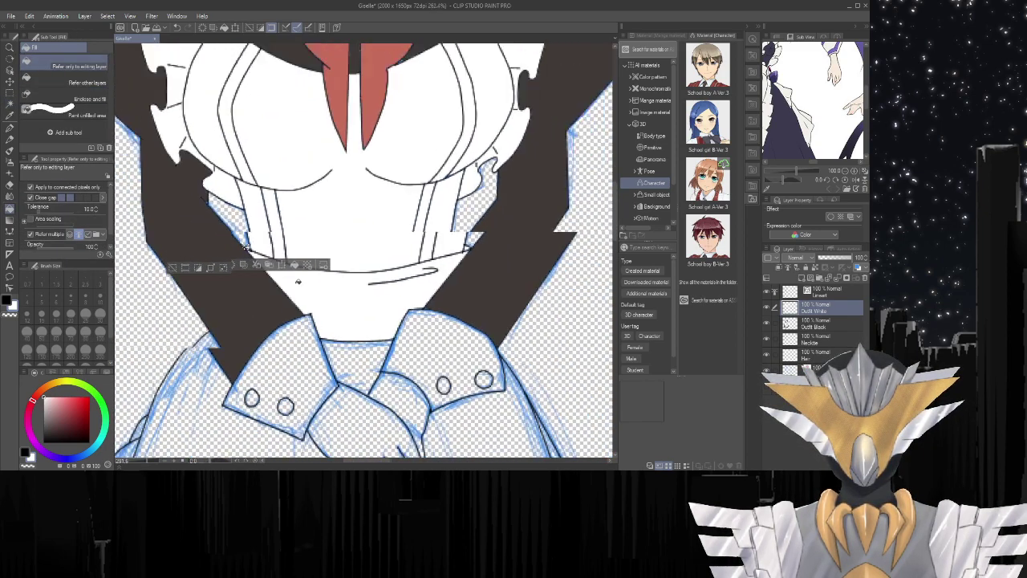
Select each of the two buttoned sleeve cuffs around the wrists and fill them with white.
scroll(448, 384, up, 3)
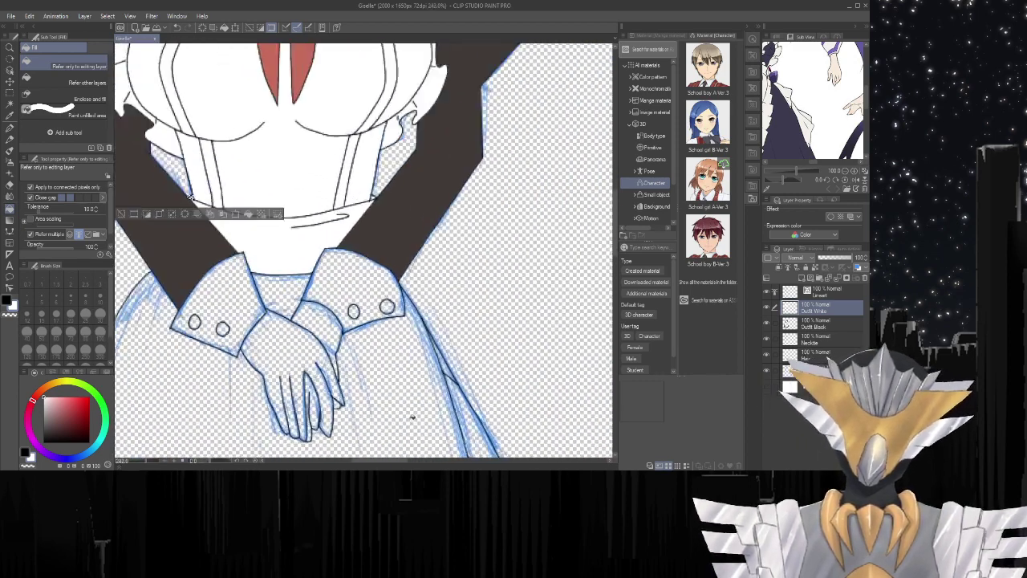
key(w)
click(338, 235)
key(g)
scroll(340, 235, down, 6)
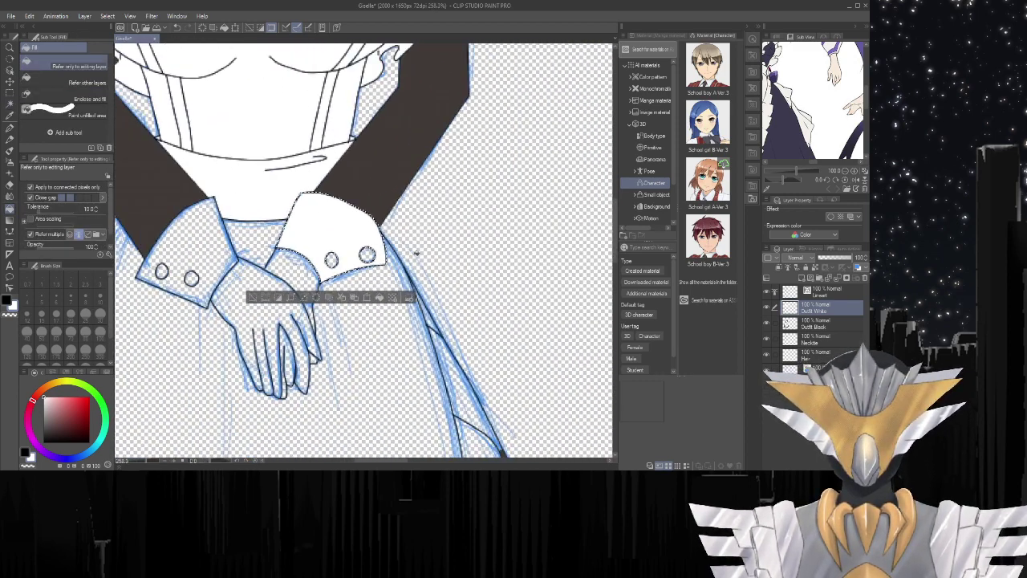
scroll(255, 239, up, 3)
key(w)
click(245, 231)
key(g)
click(245, 231)
scroll(246, 231, down, 6)
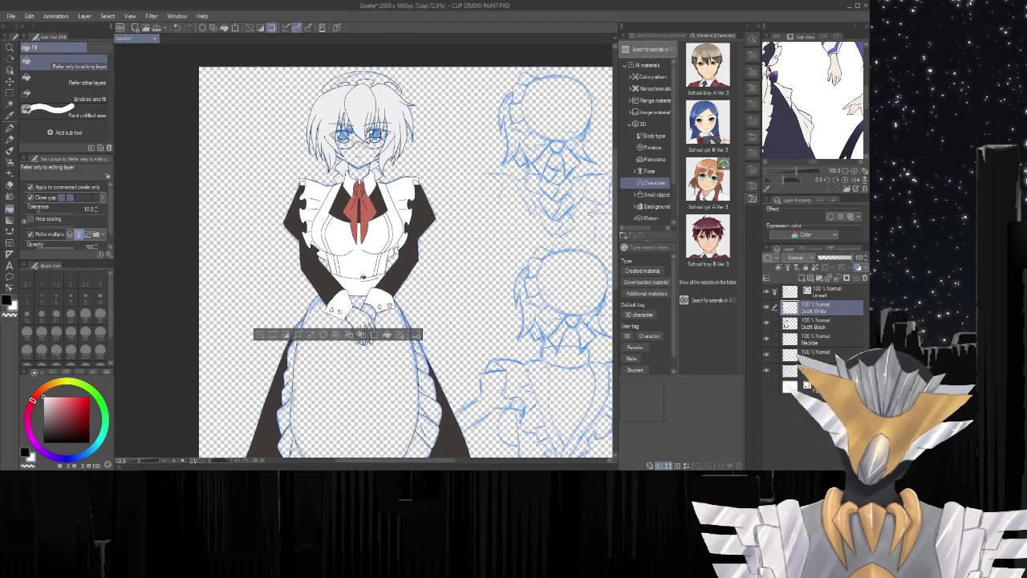
Fill the large skirt apron and the small apron area between the two cuffs with white.
scroll(315, 417, up, 5)
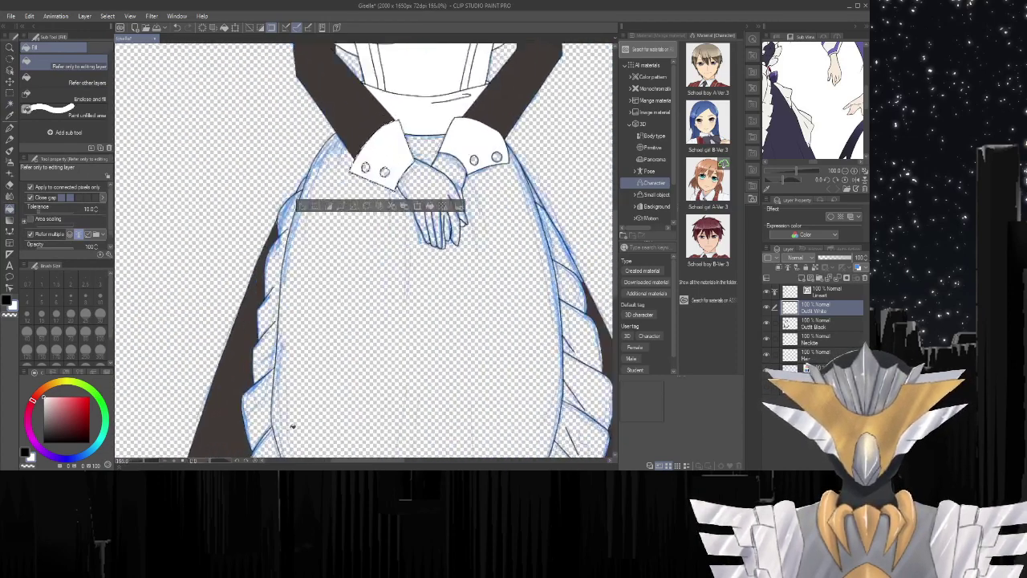
key(w)
click(359, 251)
key(g)
click(359, 251)
key(w)
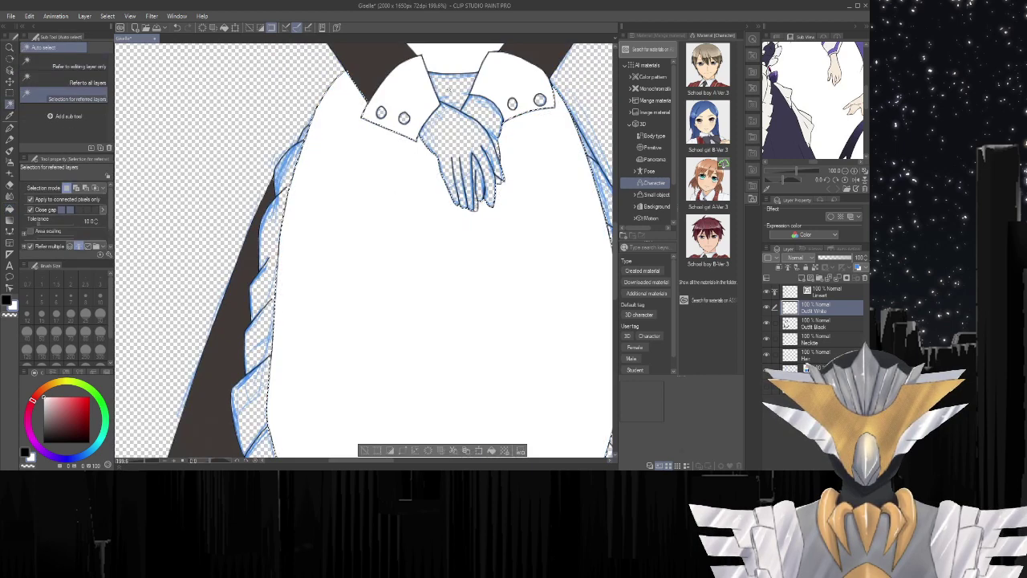
click(450, 86)
key(g)
Fill the two uppermost frill segments along the skirt apron's left edge with white.
key(w)
click(291, 170)
key(g)
click(291, 170)
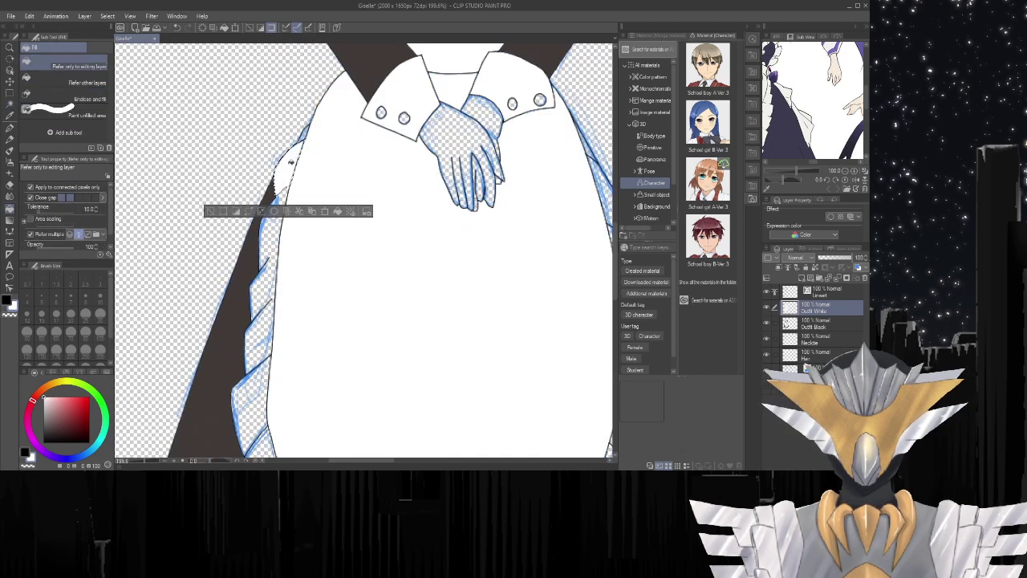
key(w)
click(303, 135)
key(g)
click(304, 133)
Fill the middle frill segments down the skirt apron's left edge with white.
key(w)
click(280, 220)
key(g)
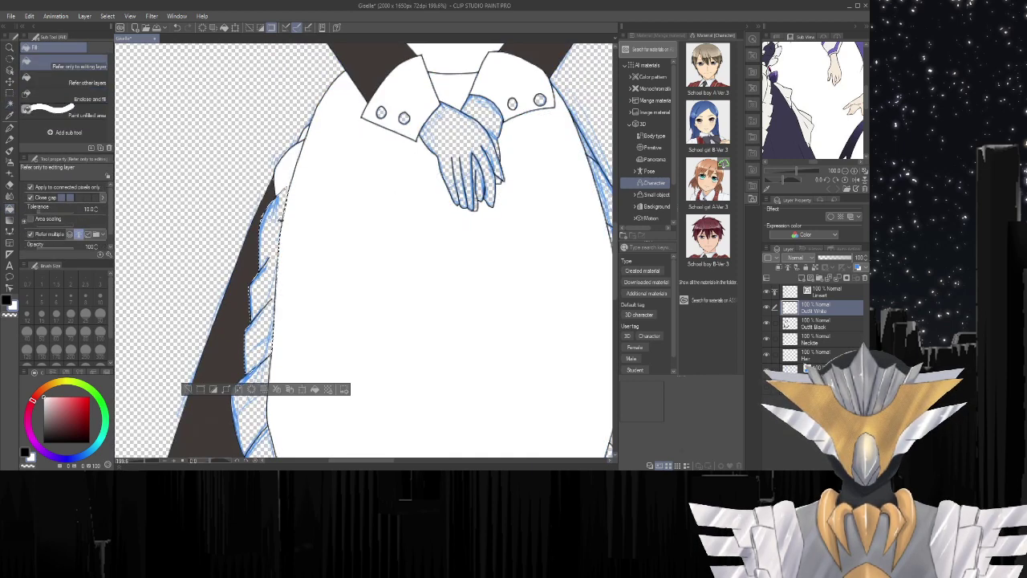
click(280, 220)
key(w)
key(g)
click(264, 341)
key(w)
click(253, 411)
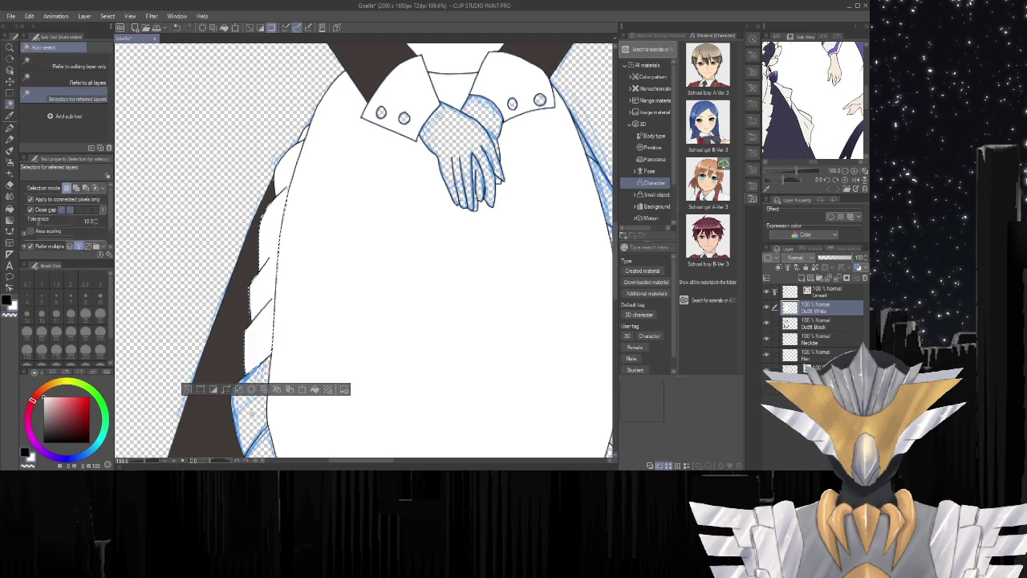
key(g)
click(253, 411)
Select the connected frill around the lower left curve and bottom of the skirt apron and fill it with white.
scroll(350, 345, down, 2)
scroll(351, 344, down, 1)
scroll(277, 320, up, 4)
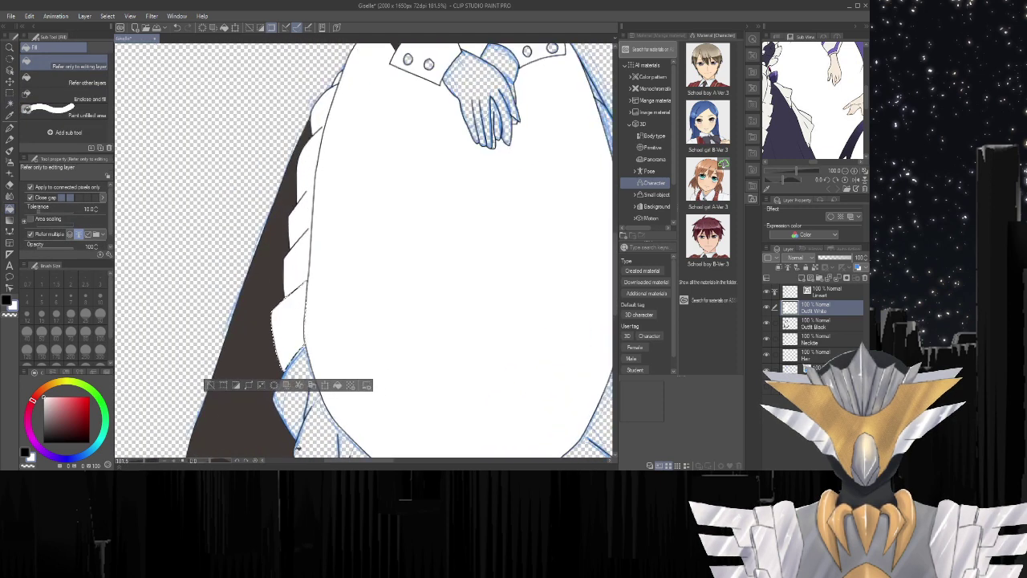
key(w)
click(335, 412)
key(g)
click(335, 412)
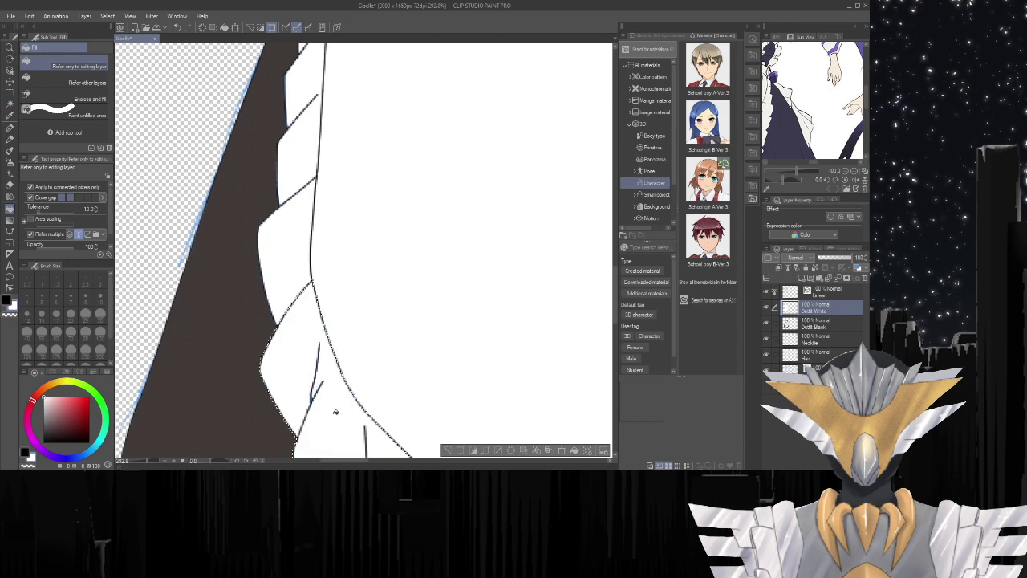
Fill the two lower frill segments along the skirt apron's right edge with white.
scroll(330, 384, down, 4)
scroll(330, 384, down, 4)
scroll(470, 371, up, 5)
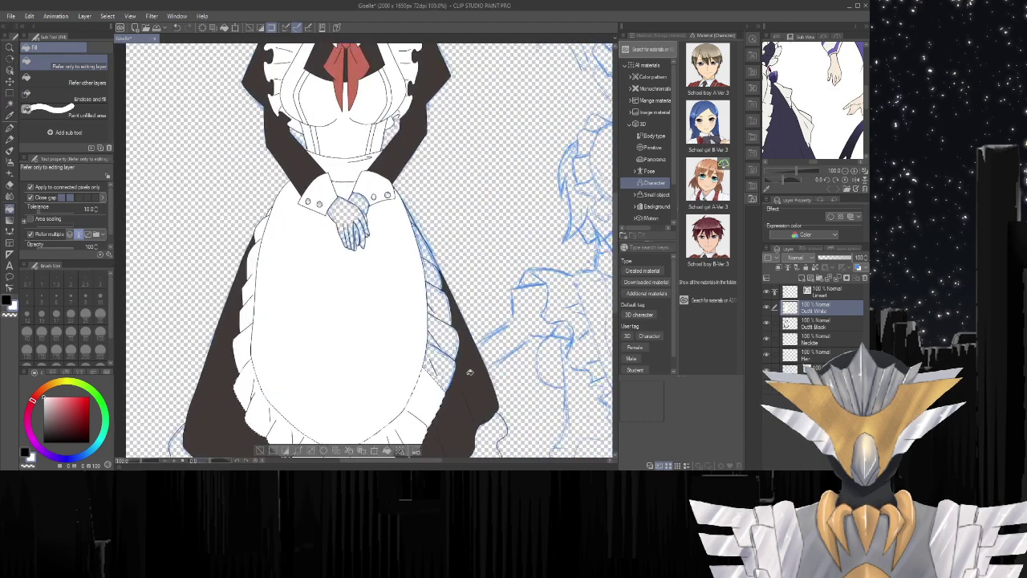
key(w)
click(429, 347)
key(g)
click(430, 346)
key(w)
click(445, 317)
key(g)
click(444, 317)
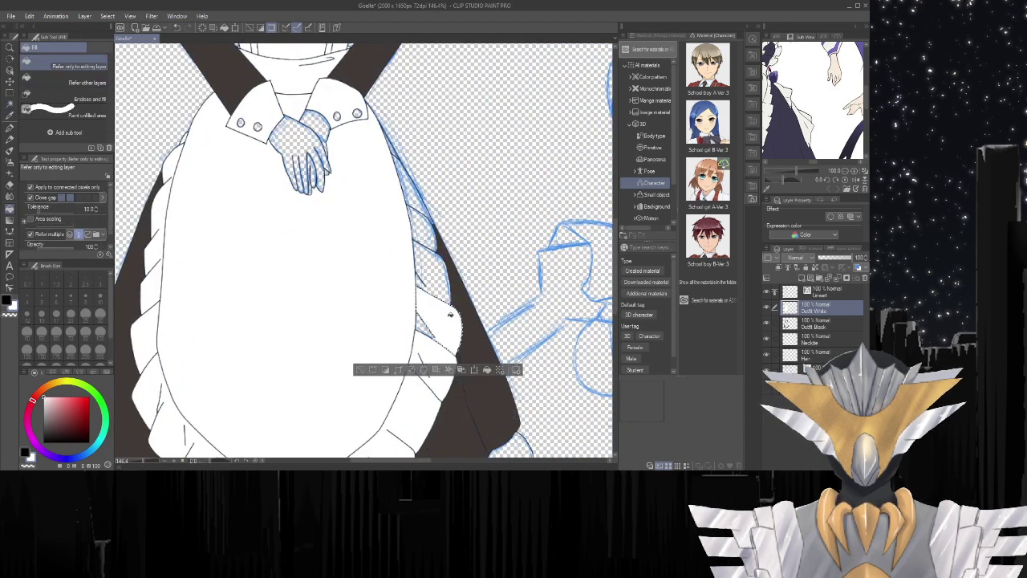
Fill the next frill segment up the skirt apron's right edge and the small triangular gap below it with white.
key(w)
click(436, 273)
key(g)
key(w)
scroll(425, 344, up, 4)
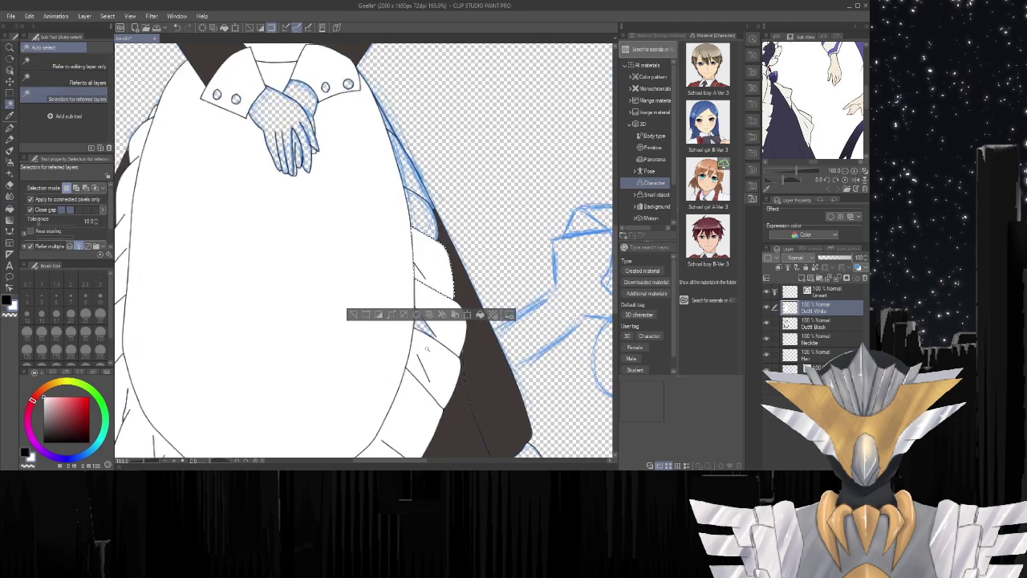
click(417, 306)
key(g)
click(416, 307)
key(w)
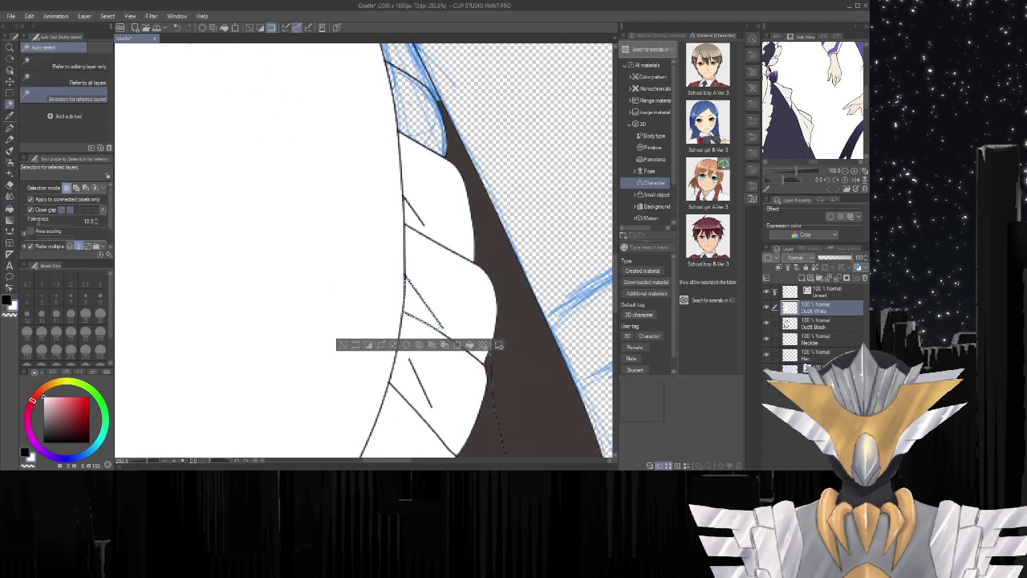
Select the two upper frill segments along the skirt apron's right edge and fill each with white.
click(405, 107)
key(g)
click(411, 102)
key(w)
click(411, 56)
key(g)
click(410, 56)
scroll(440, 105, down, 3)
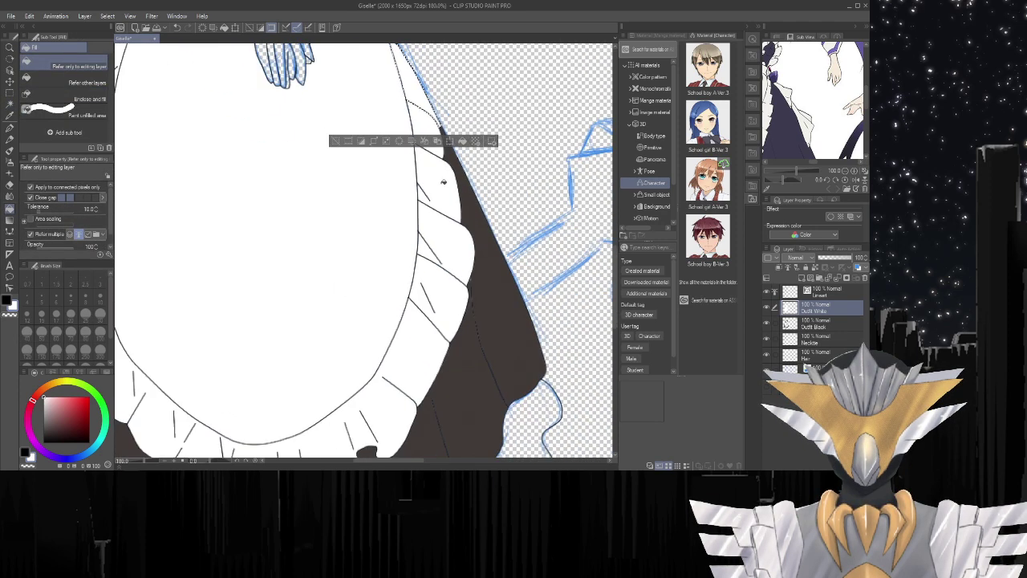
Fill the narrow topmost frill sliver on the skirt apron's right edge with white.
scroll(403, 85, up, 4)
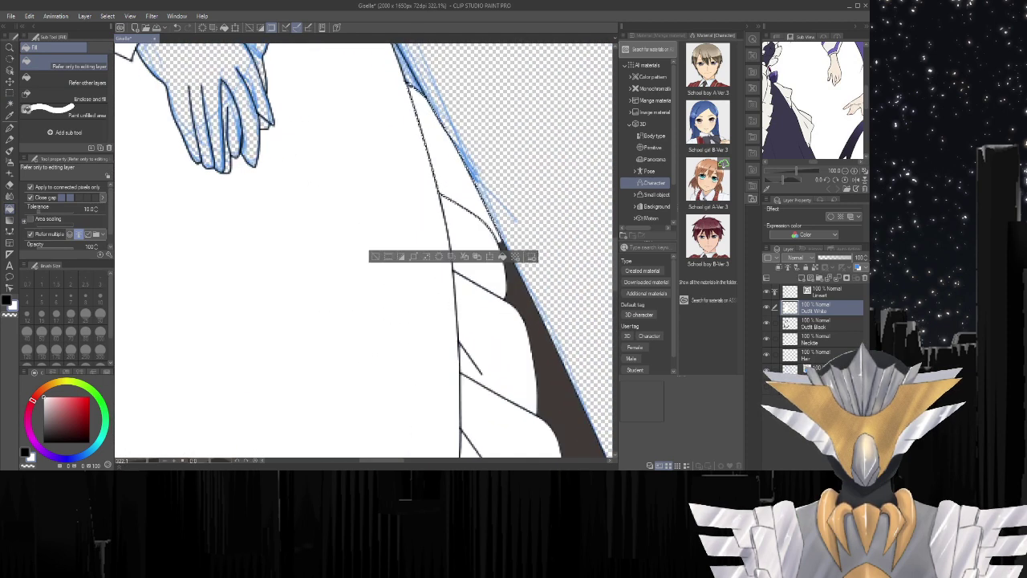
key(w)
click(407, 70)
key(g)
click(406, 70)
scroll(423, 99, down, 2)
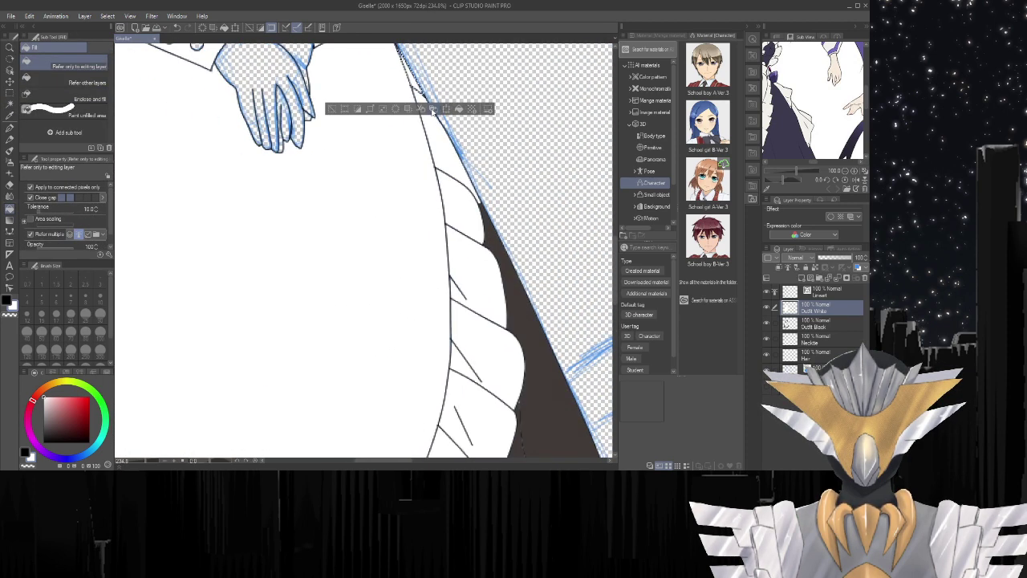
Fill the ruffle along the whole skirt hem with white, first the right part and middle, followed by the left part.
scroll(467, 178, down, 4)
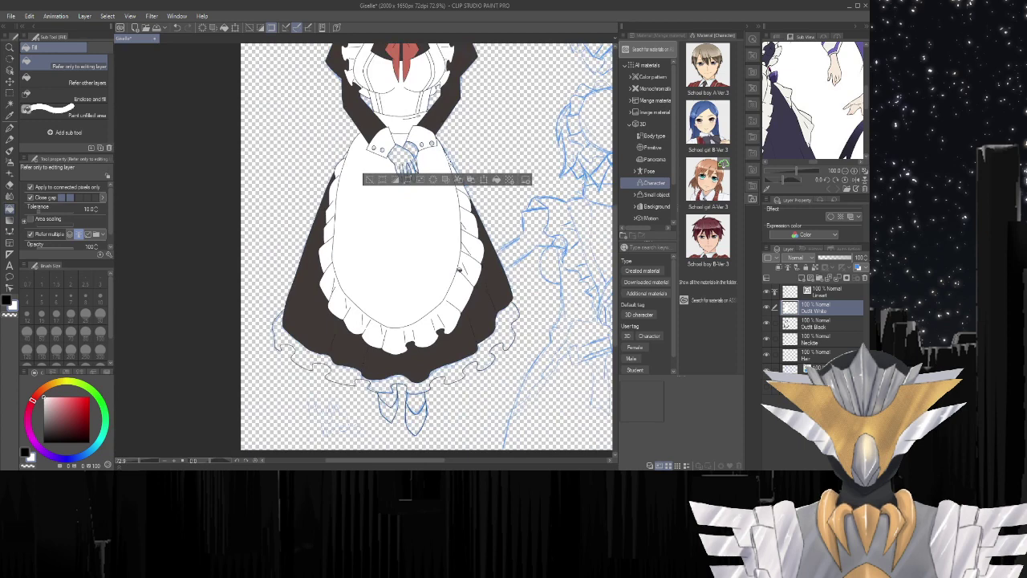
scroll(485, 354, up, 2)
key(w)
click(485, 355)
key(g)
click(485, 355)
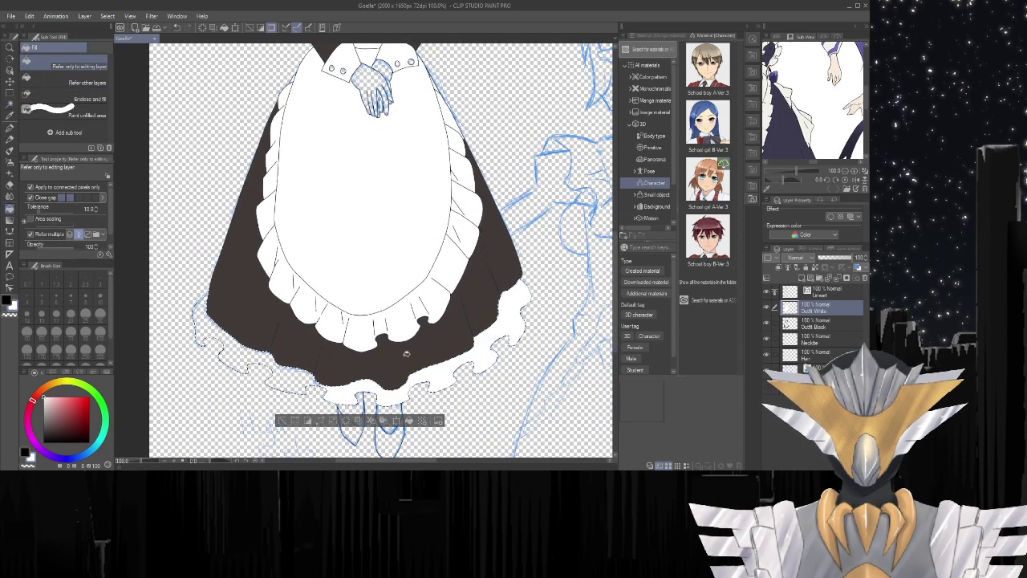
key(w)
key(g)
click(294, 374)
scroll(294, 374, up, 2)
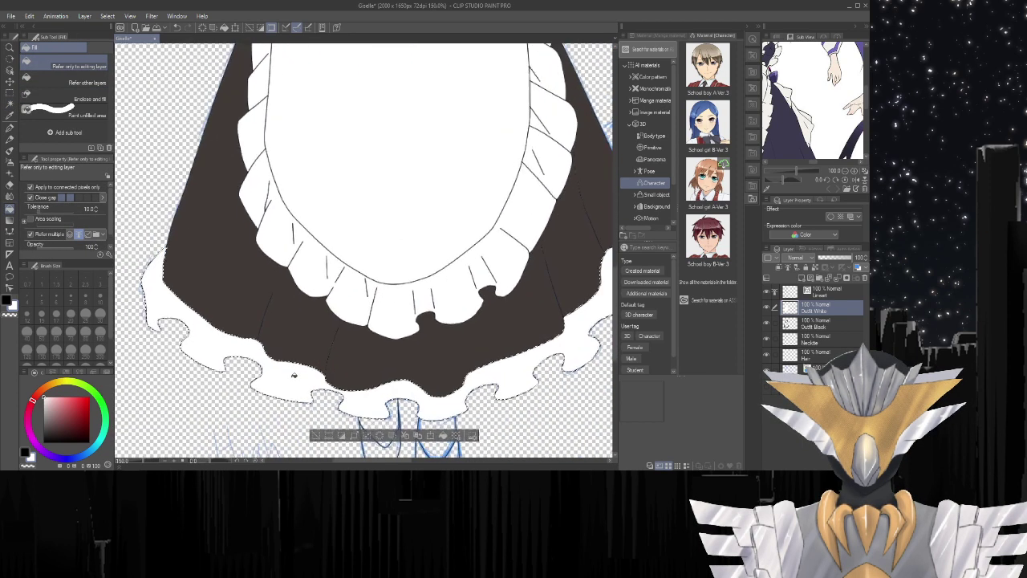
scroll(294, 374, down, 1)
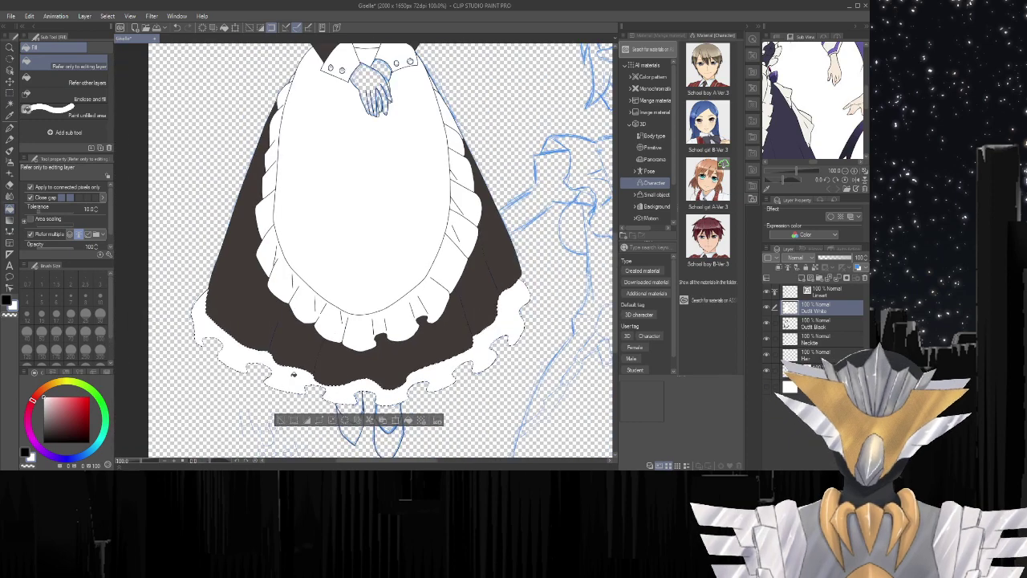
Examine the full figure for white outfit parts still unfilled, briefly switching the paper layer's visibility.
scroll(283, 374, down, 2)
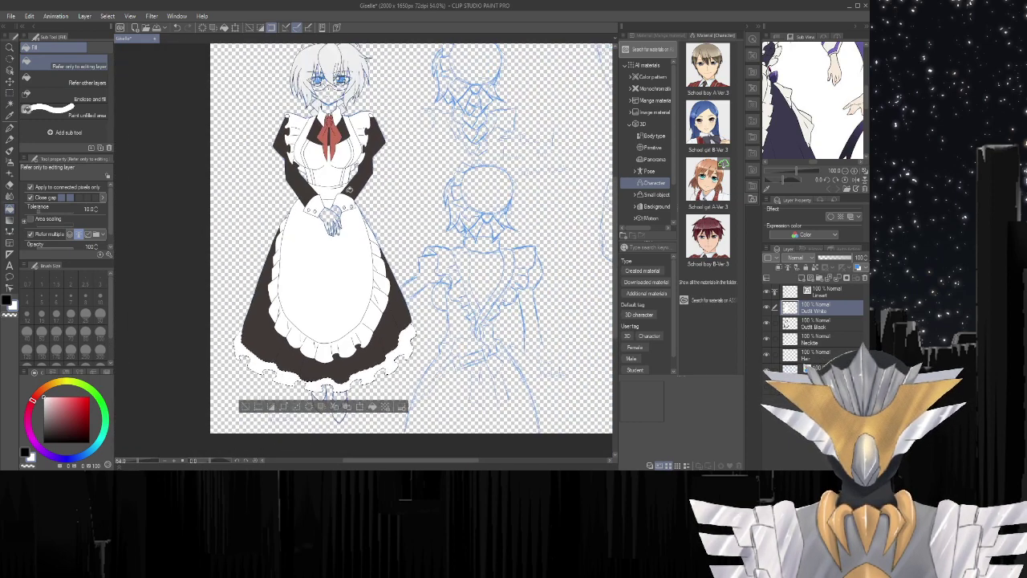
scroll(289, 152, up, 3)
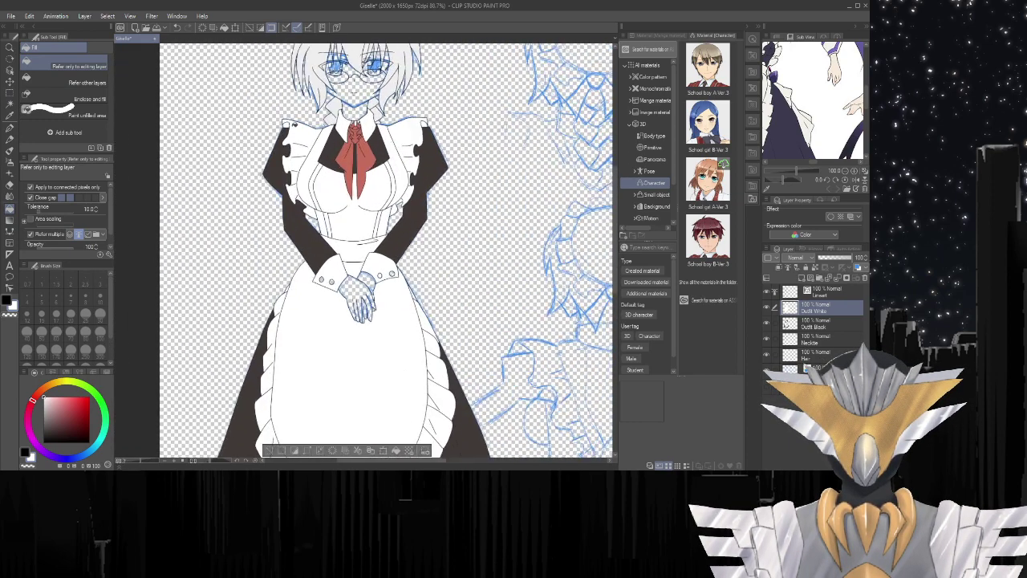
scroll(290, 186, down, 2)
scroll(531, 281, down, 2)
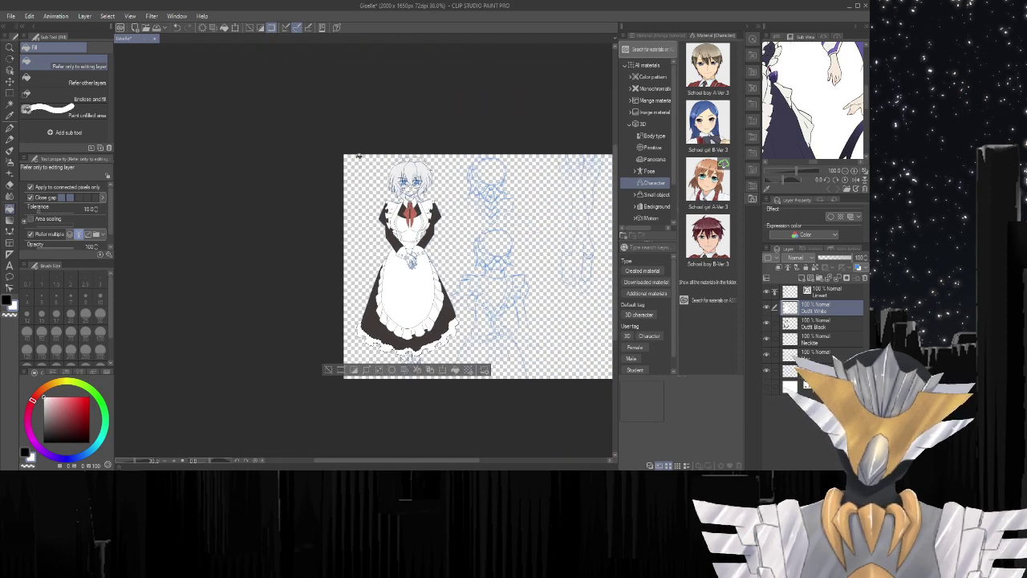
scroll(359, 156, up, 5)
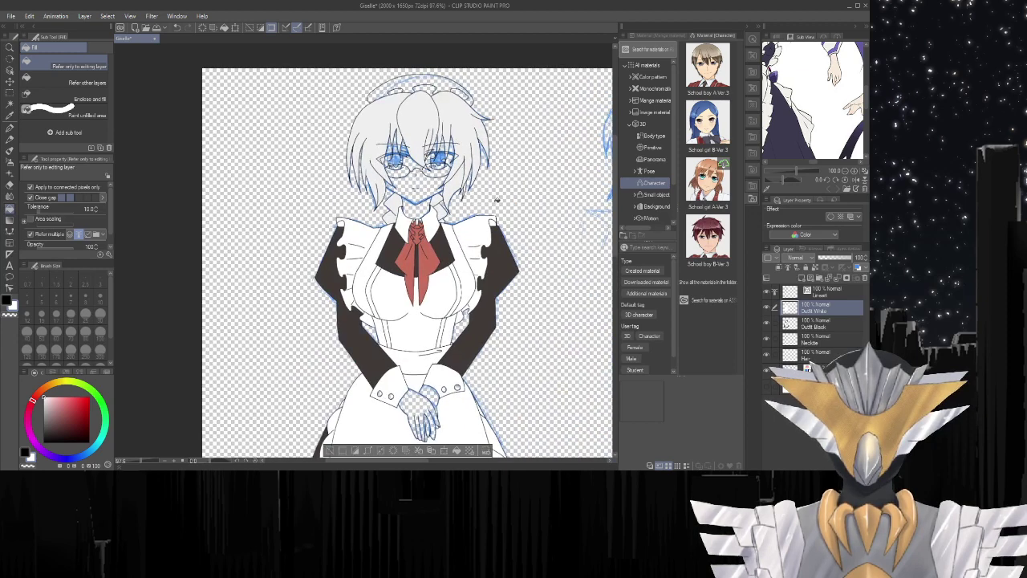
click(769, 390)
click(769, 390)
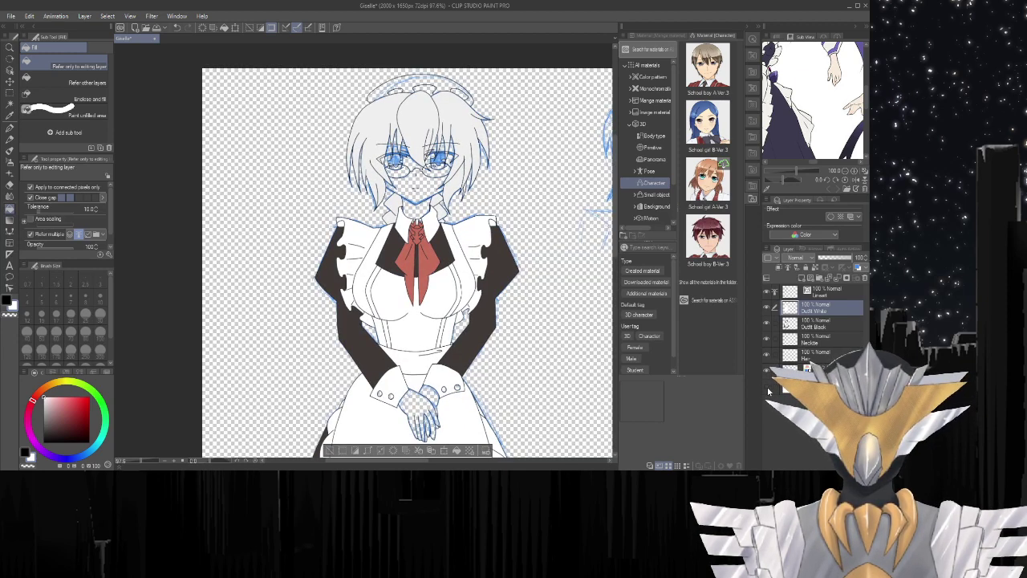
Select the main band of the maid headdress above the hair and fill it with white.
scroll(412, 91, up, 5)
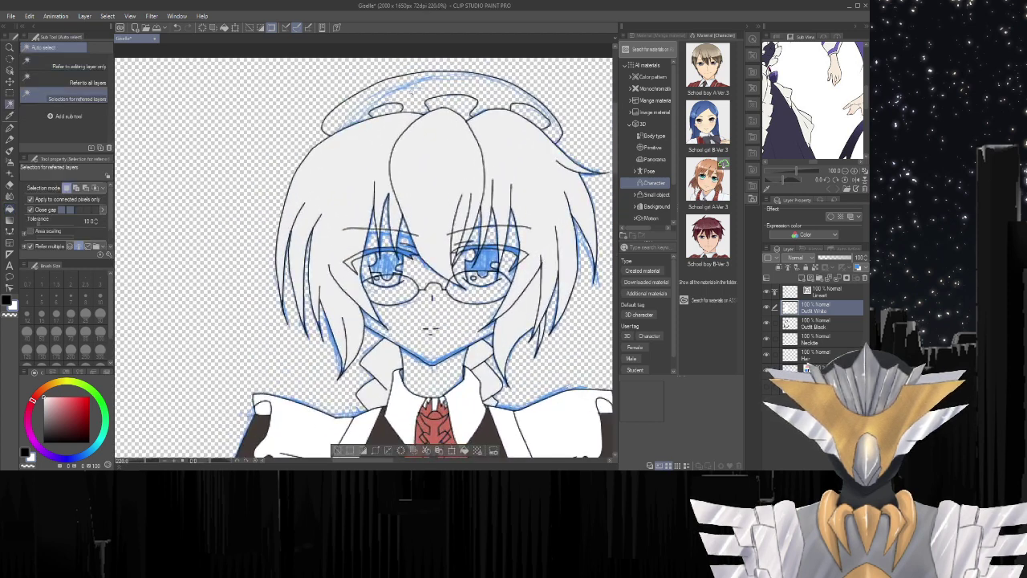
key(w)
click(449, 107)
key(g)
click(454, 103)
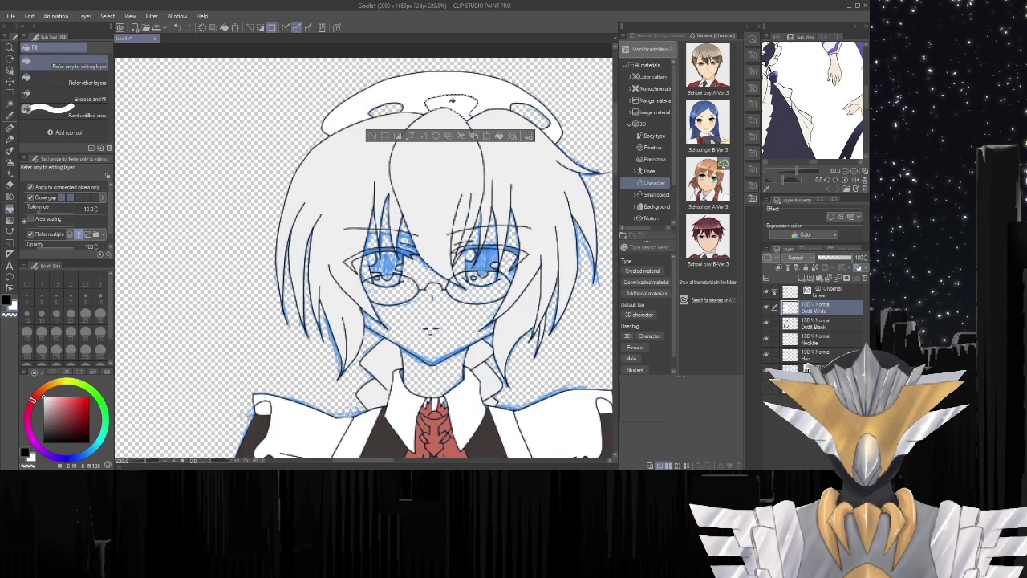
Fill the small frill openings on the left and right sides of the headdress with white.
key(w)
click(386, 111)
key(g)
click(386, 111)
key(w)
click(529, 114)
key(g)
click(529, 111)
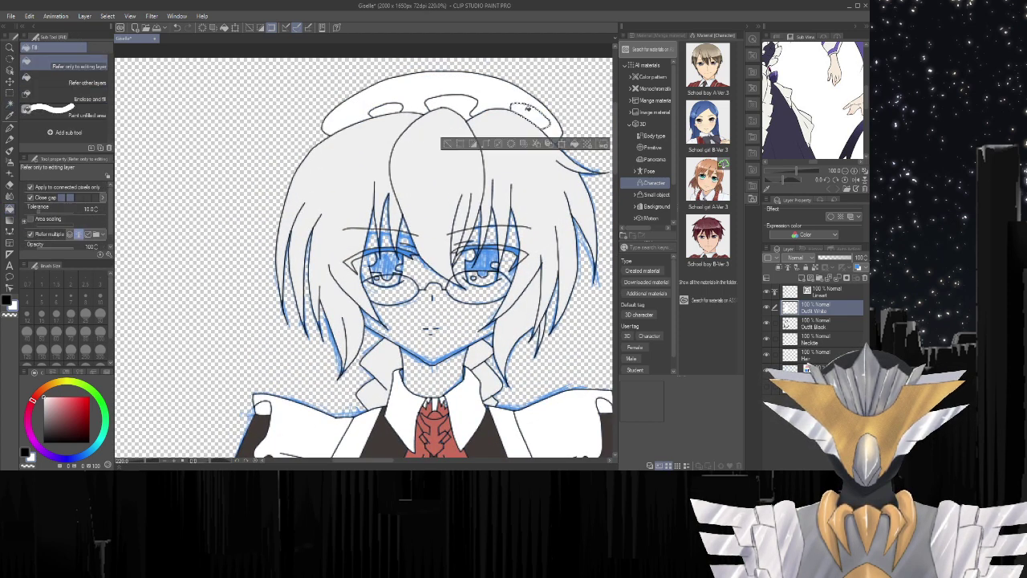
Examine the whole figure for missed white areas and clear the current selection.
scroll(519, 193, down, 2)
scroll(518, 205, down, 5)
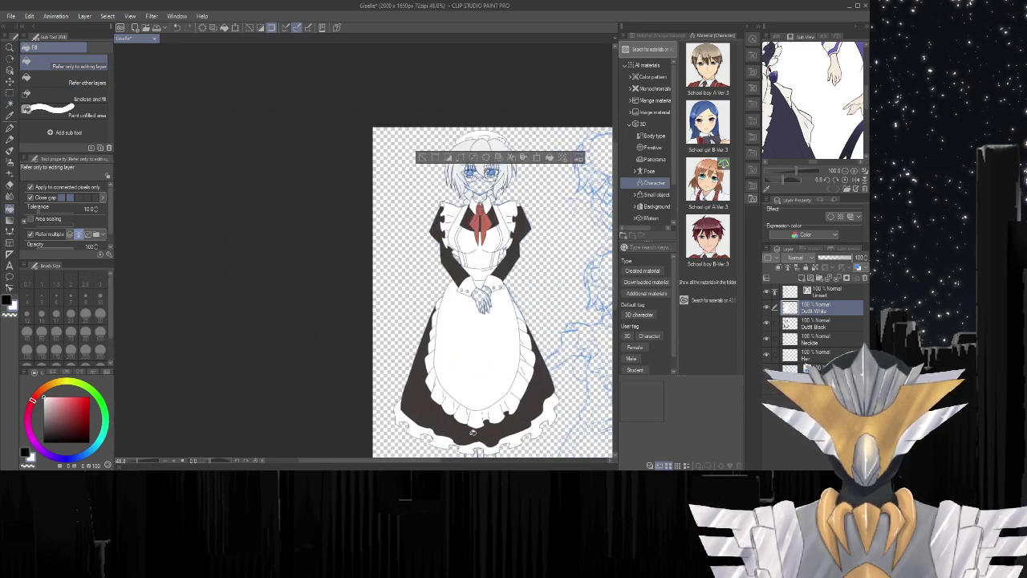
scroll(474, 245, up, 5)
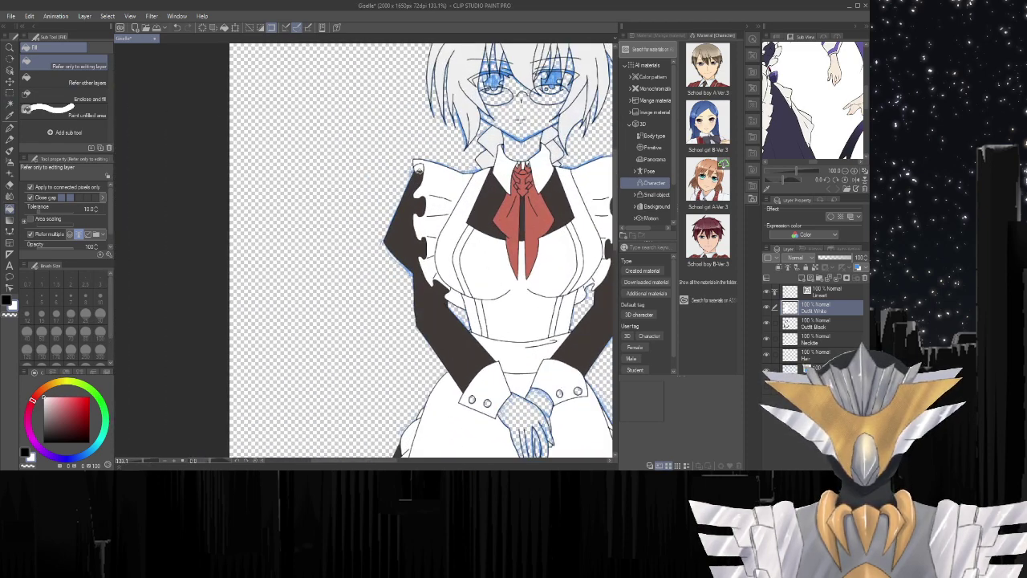
scroll(418, 169, down, 3)
scroll(546, 160, down, 5)
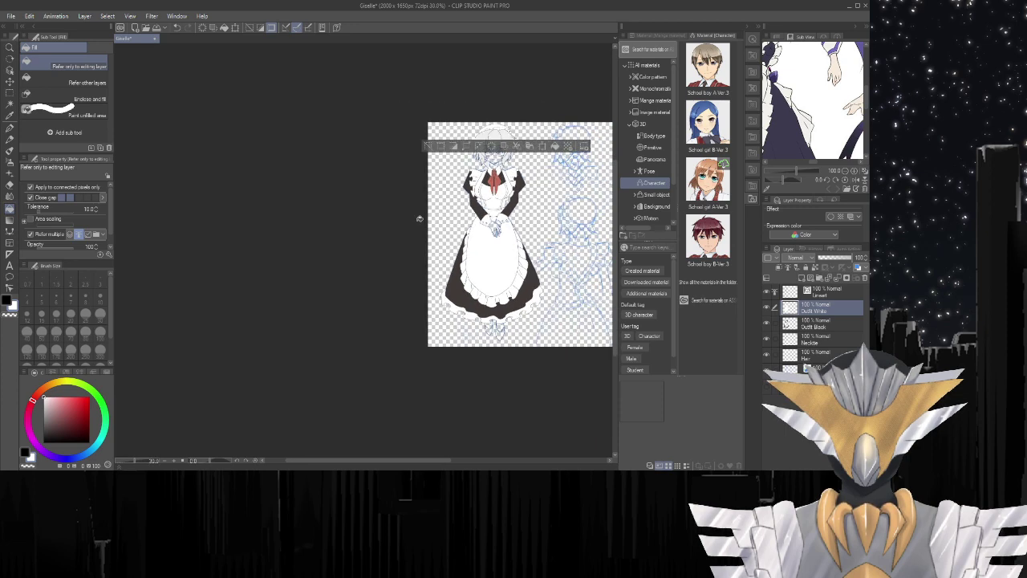
scroll(467, 215, up, 4)
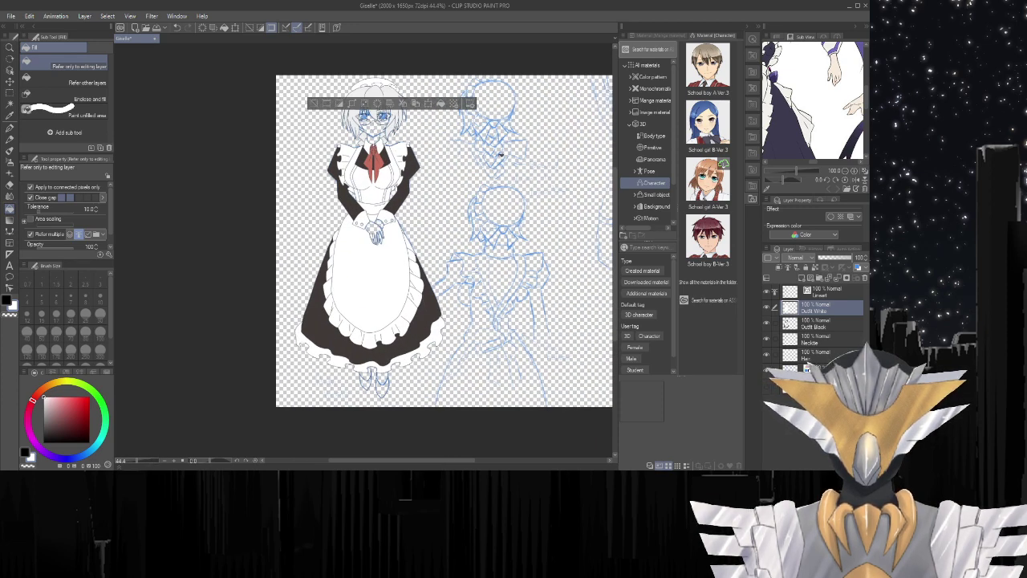
scroll(476, 151, down, 2)
scroll(440, 159, up, 3)
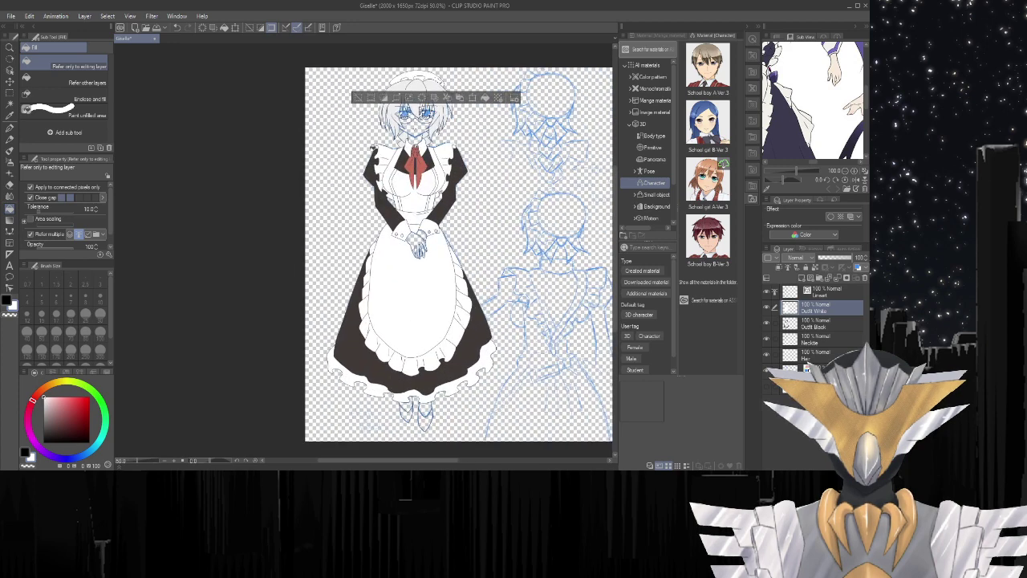
scroll(483, 129, up, 1)
scroll(483, 128, down, 2)
scroll(483, 129, up, 2)
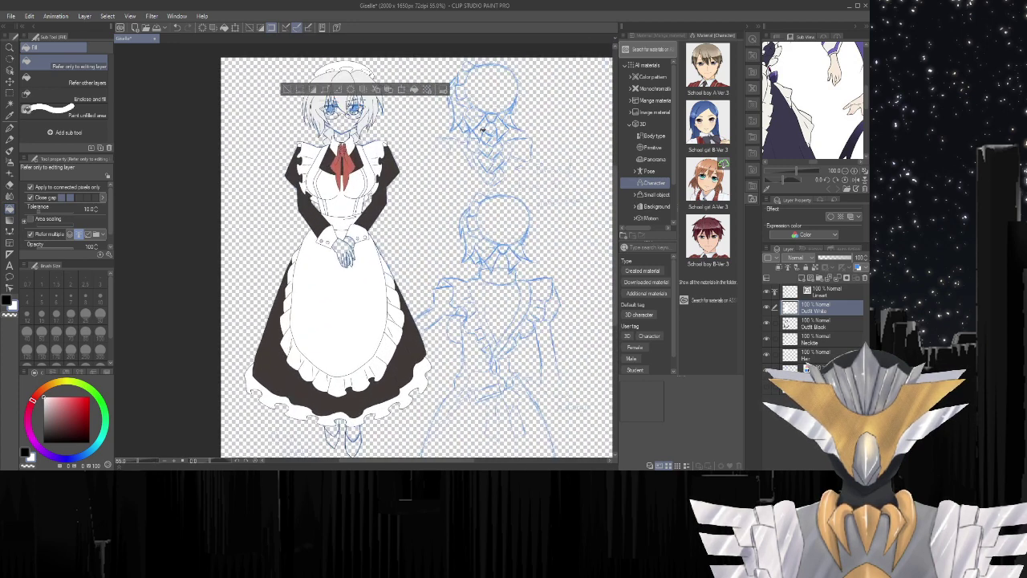
scroll(479, 353, up, 2)
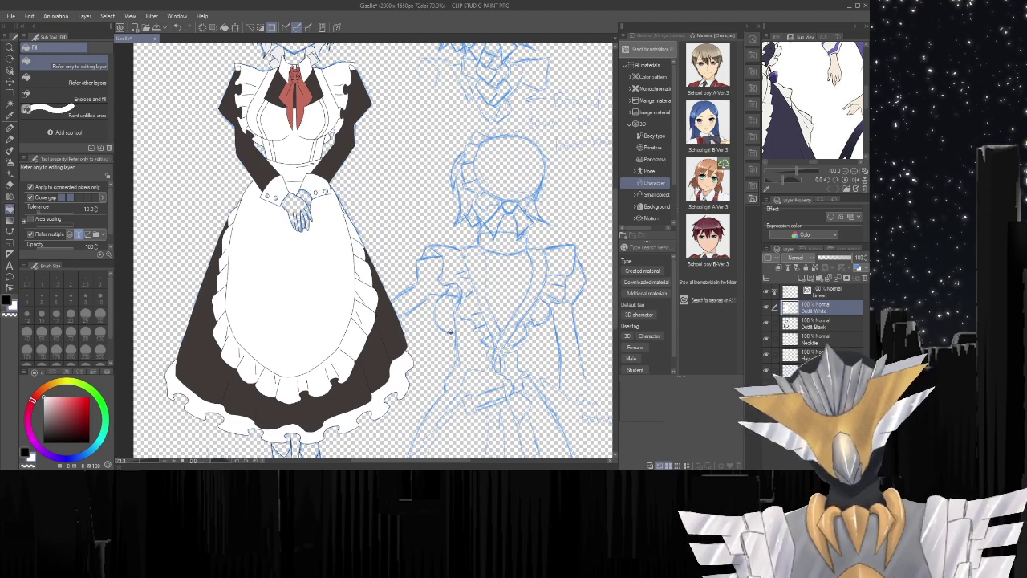
scroll(179, 377, down, 2)
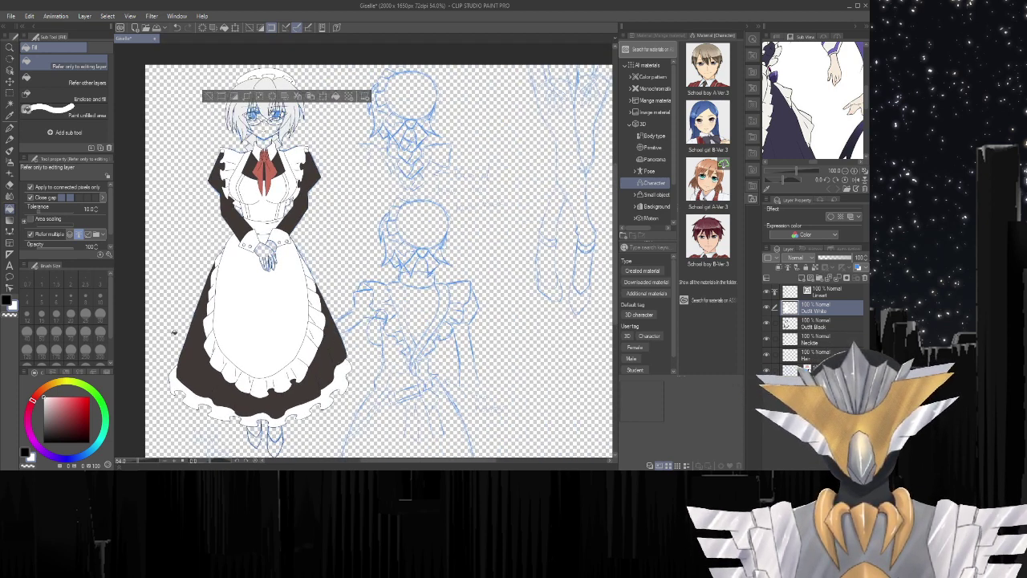
key(ctrl+d)
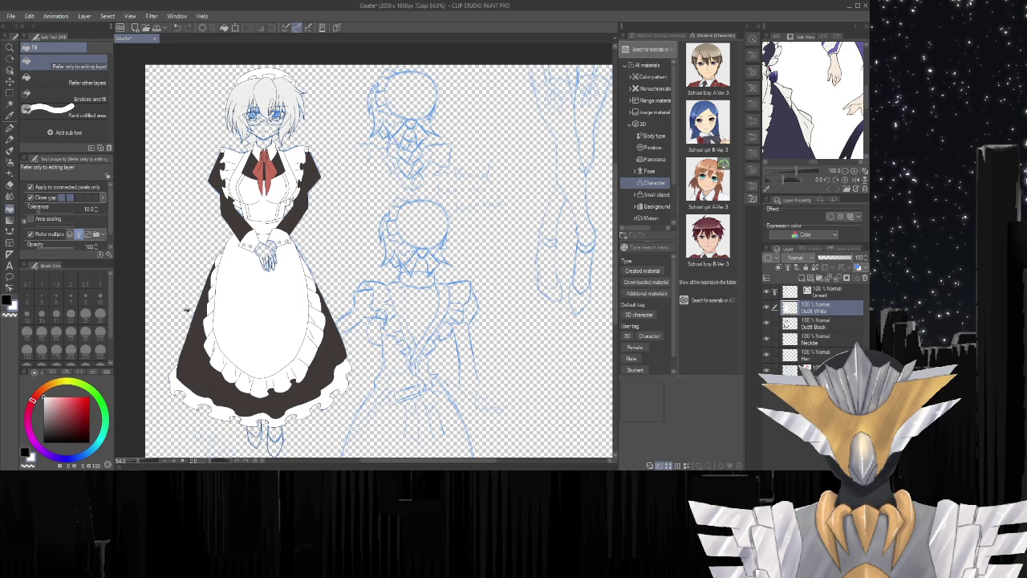
Check the outfit's white fills against the visible paper layer, hide the paper again and inspect the skirt and apron.
click(765, 386)
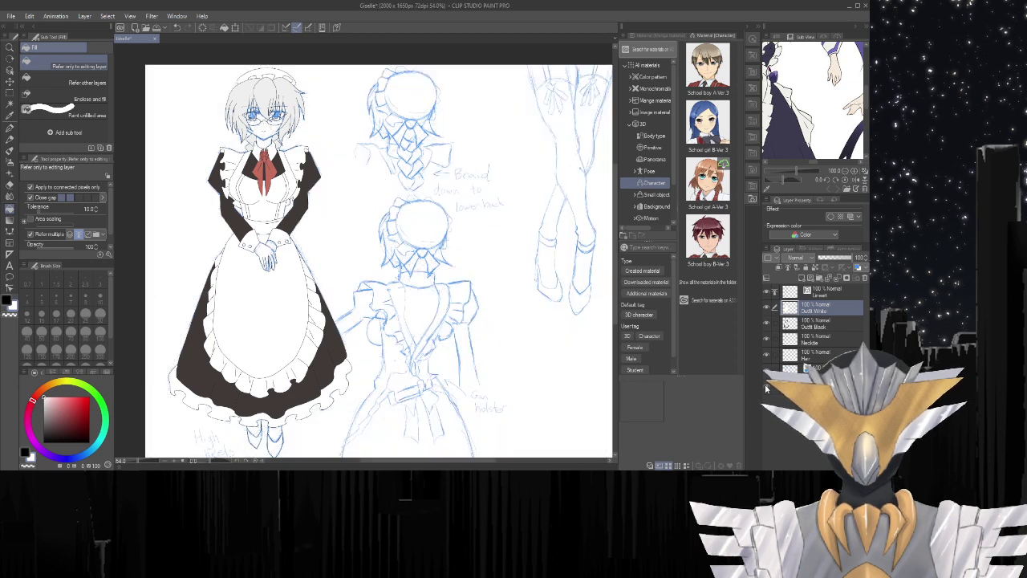
scroll(139, 226, up, 5)
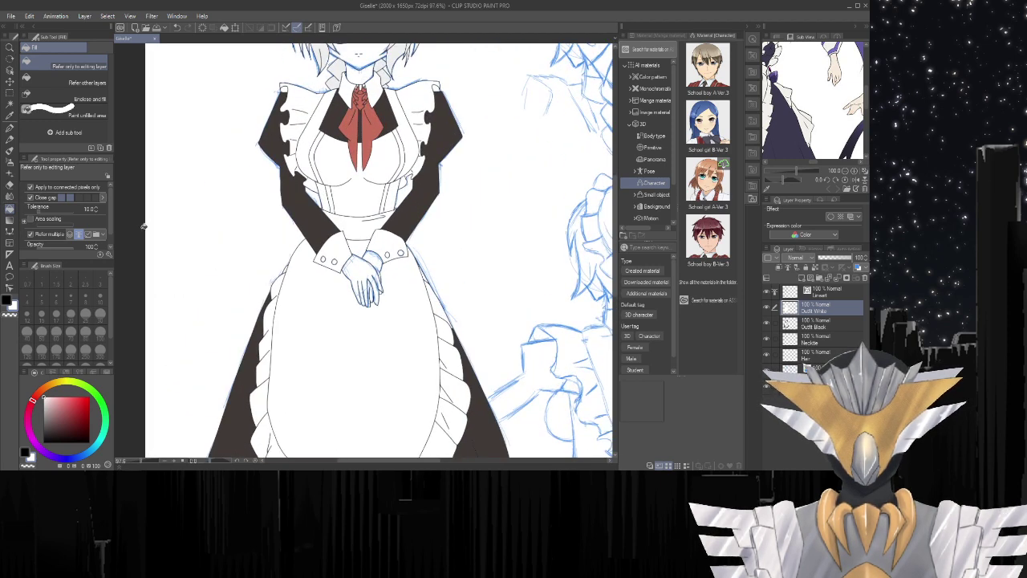
click(767, 389)
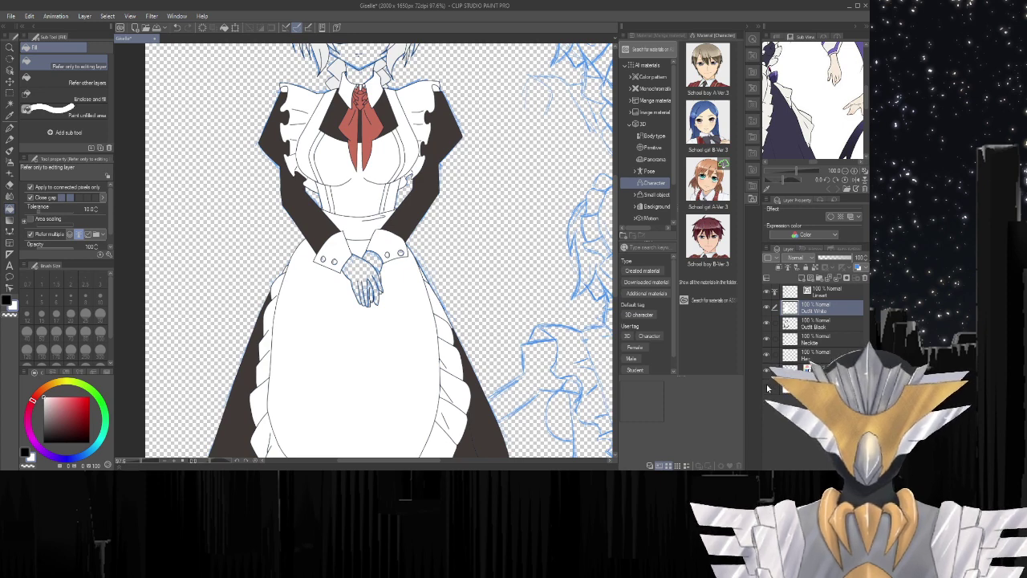
scroll(477, 347, down, 2)
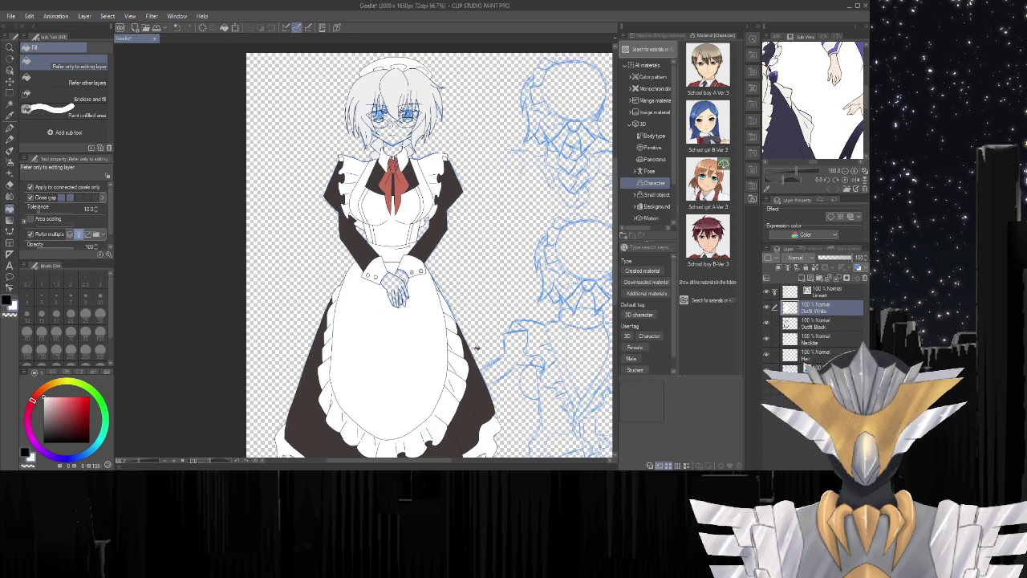
scroll(268, 230, down, 2)
scroll(275, 391, down, 2)
scroll(340, 289, up, 2)
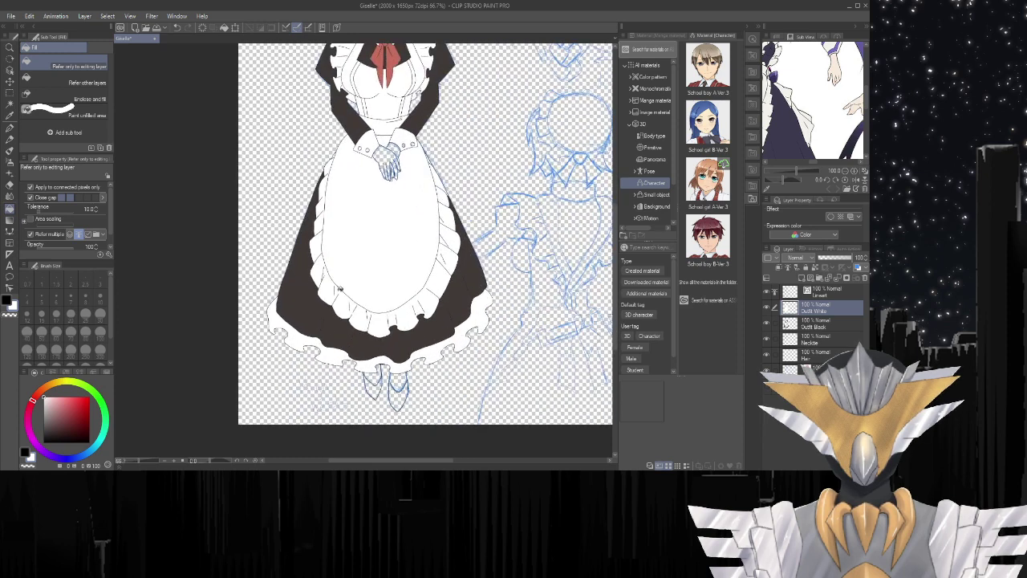
scroll(381, 174, up, 2)
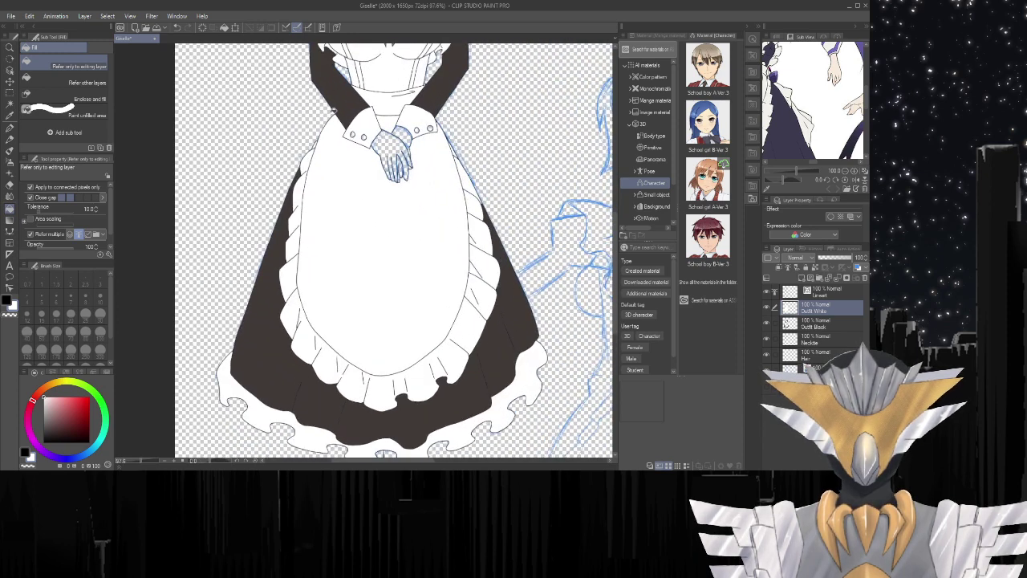
Create a layer named Gloves above Outfit White and choose a light grey (H 300, S 1, V 91) as the drawing colour.
scroll(397, 167, up, 3)
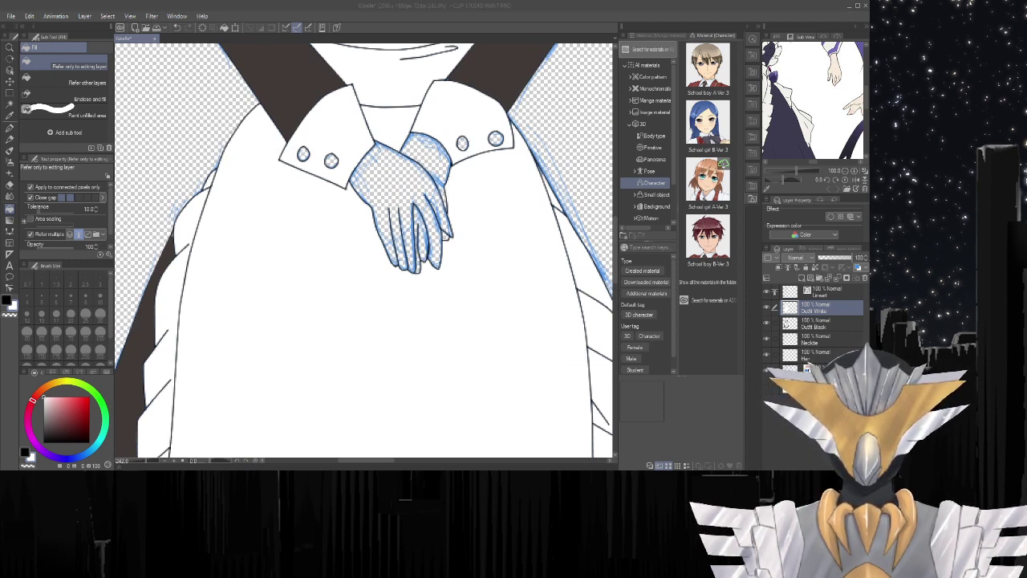
click(221, 385)
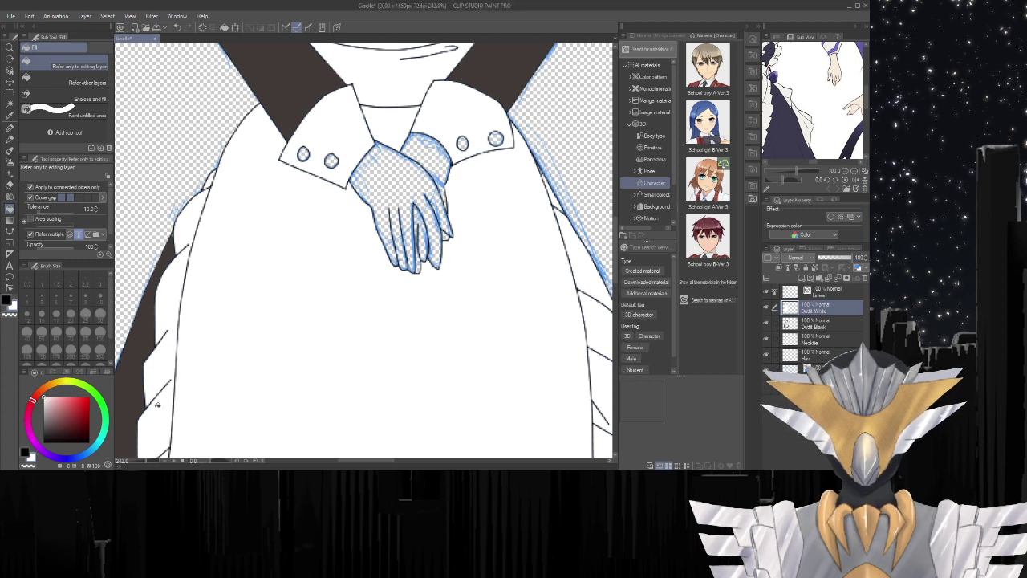
double_click(32, 456)
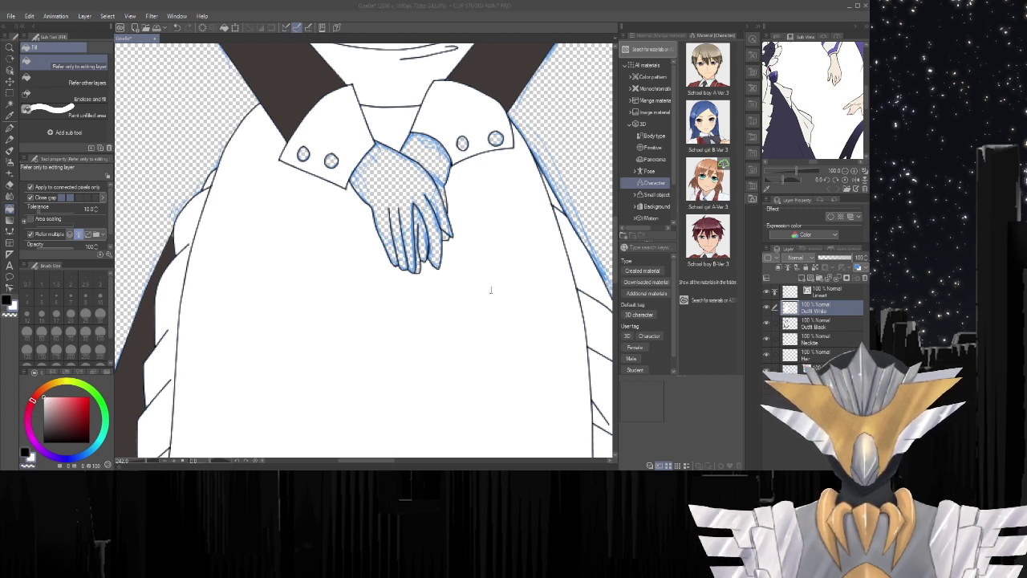
click(543, 170)
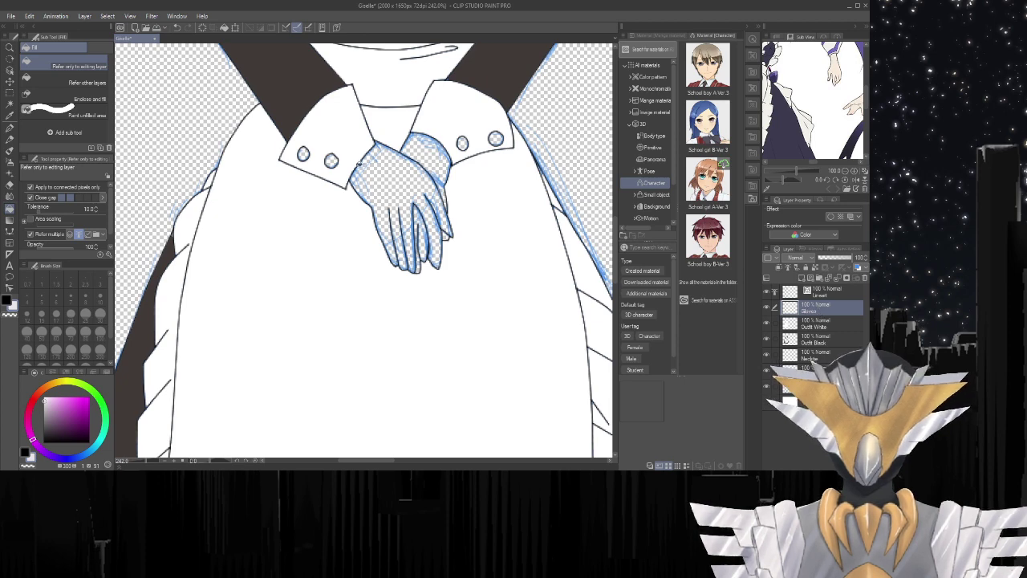
Try filling the main areas of the back and front gloved hands with light grey on the Gloves layer.
scroll(359, 164, up, 4)
key(w)
click(466, 156)
key(g)
click(453, 154)
key(w)
click(427, 181)
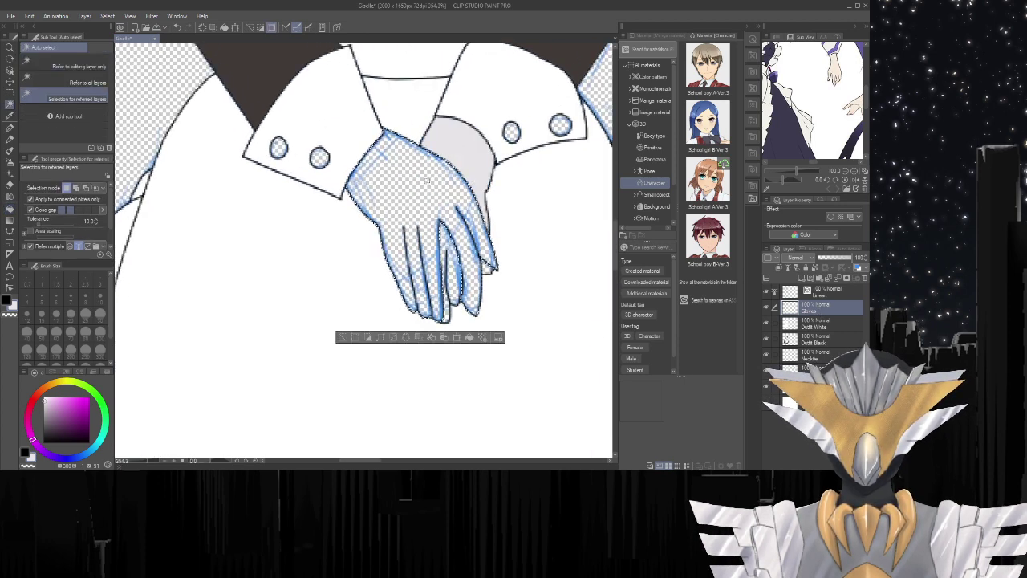
key(g)
click(427, 181)
Try filling the remaining finger areas and fingertips of the gloves with light grey, and clear the selection.
key(w)
click(454, 258)
key(g)
click(454, 258)
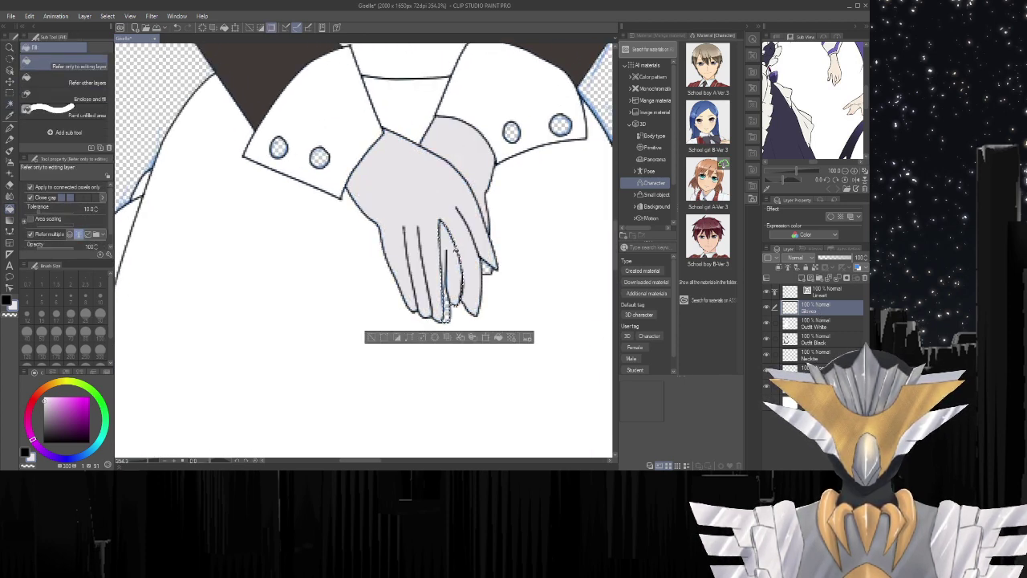
key(w)
click(487, 269)
key(g)
key(w)
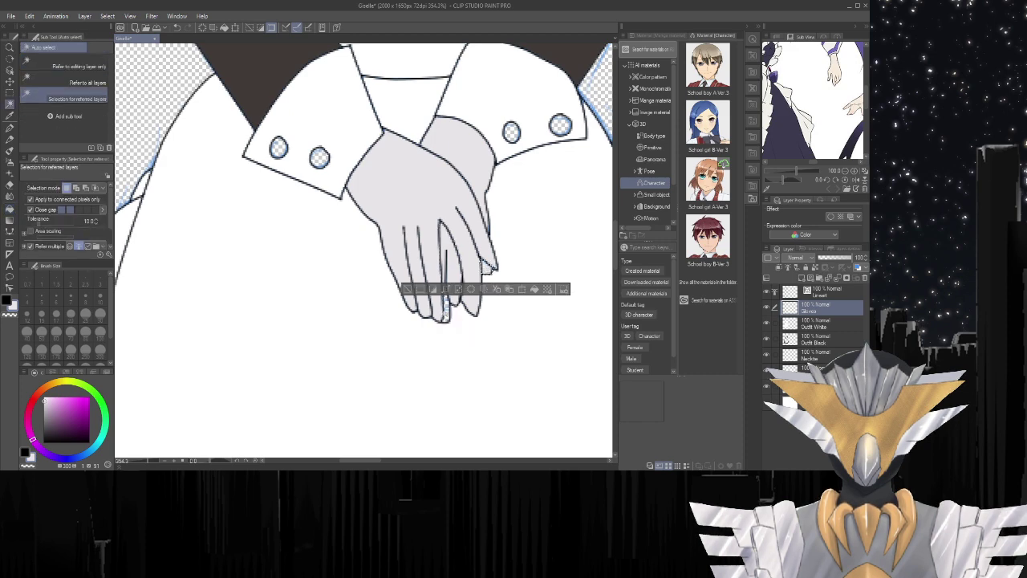
click(447, 306)
key(g)
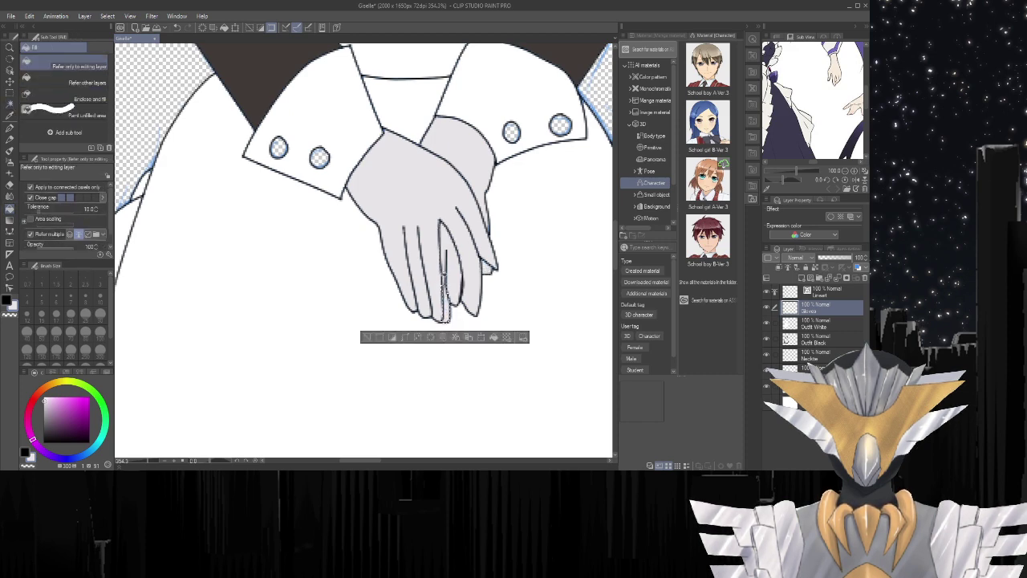
scroll(443, 266, up, 3)
click(445, 272)
key(ctrl+d)
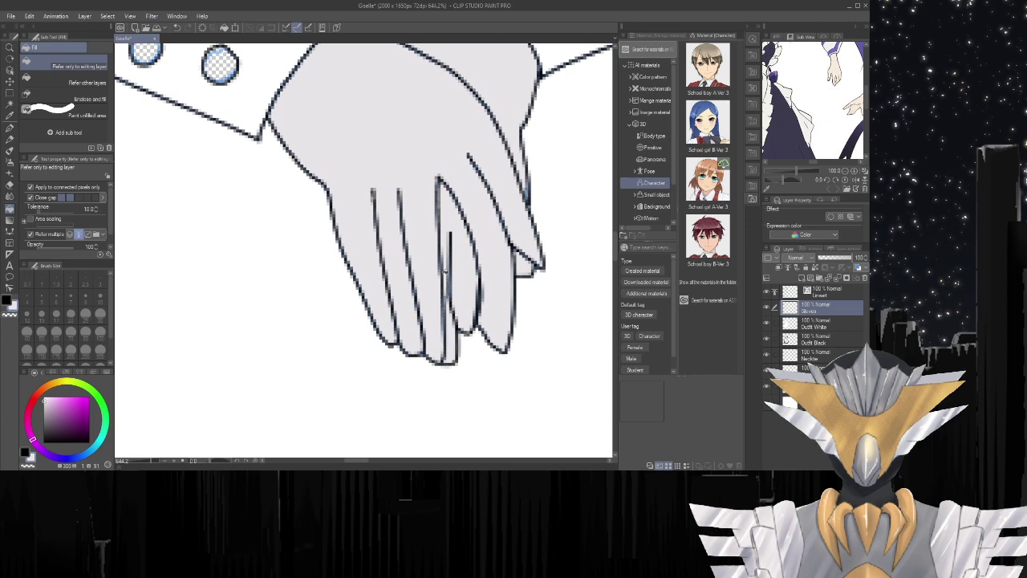
Undo all the light grey glove fills and clear the remaining selection.
scroll(445, 271, down, 4)
scroll(445, 273, down, 6)
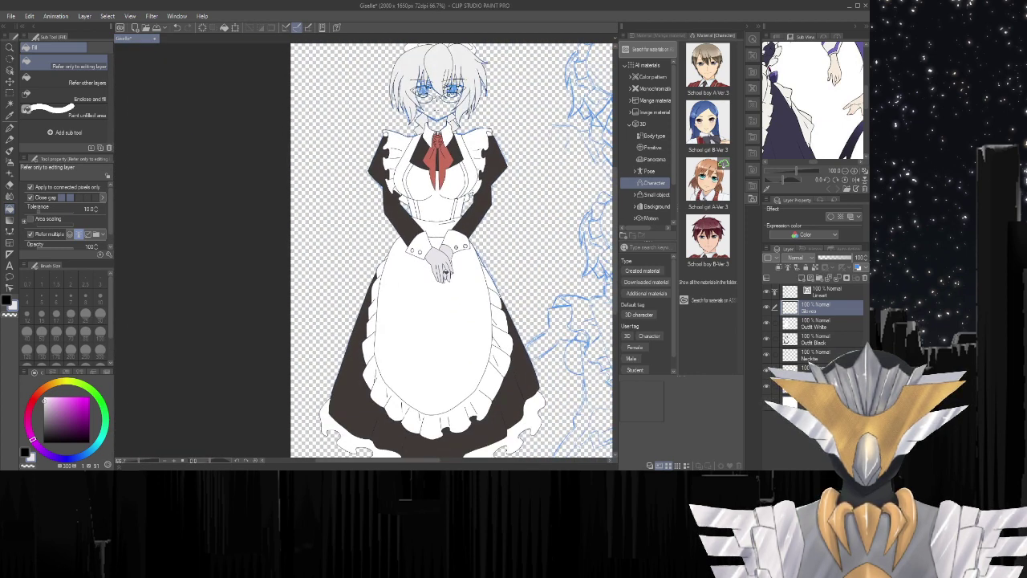
scroll(445, 273, up, 4)
key(ctrl+z)
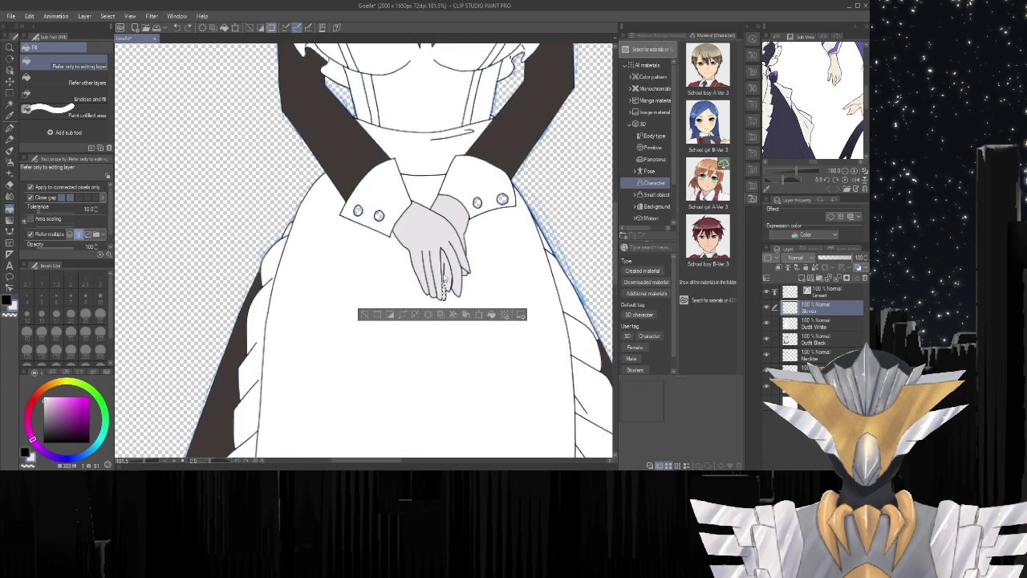
key(ctrl+z)
key(ctrl+z)
key(ctrl+z)
key(ctrl+z)
key(ctrl+z)
key(ctrl+z)
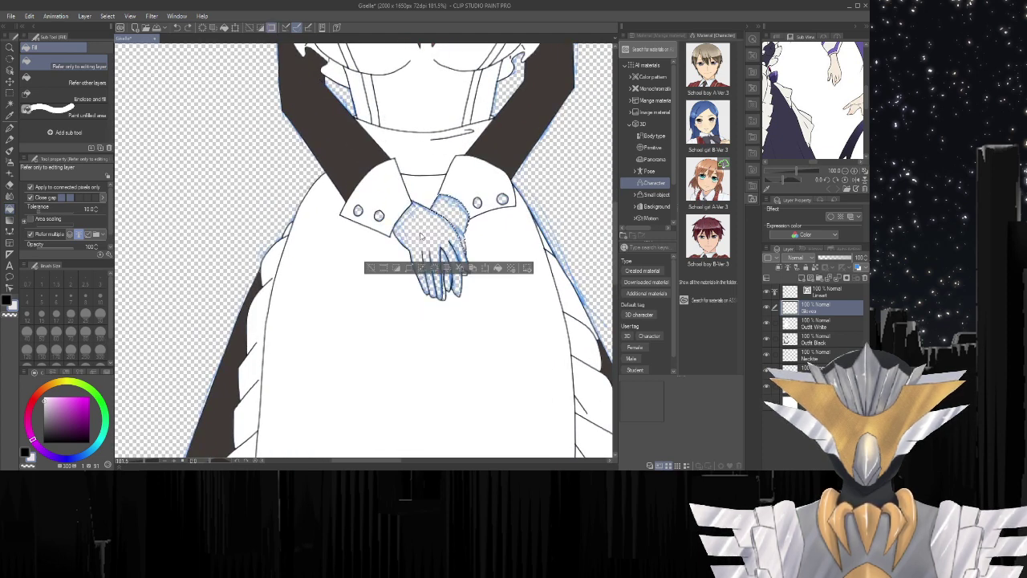
key(ctrl+d)
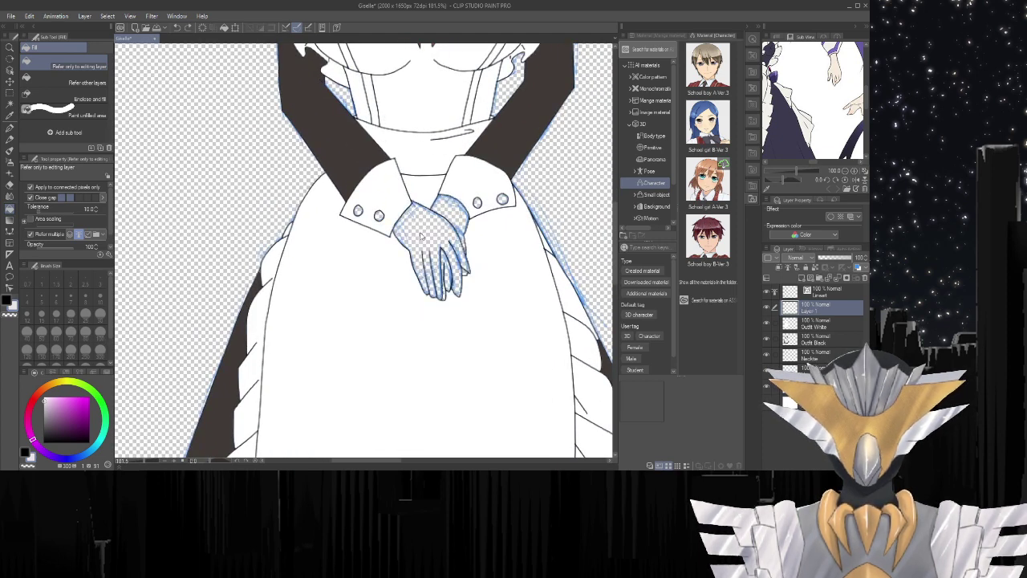
Set the drawing colour to white (H 0, S 0, V 100) and fill the main areas of both gloved hands.
double_click(33, 458)
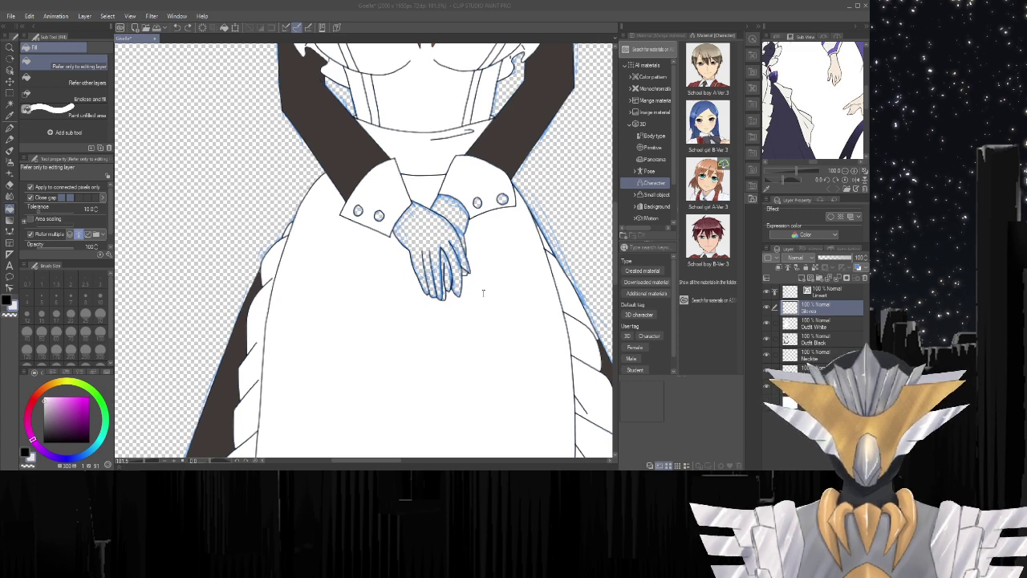
scroll(447, 219, up, 6)
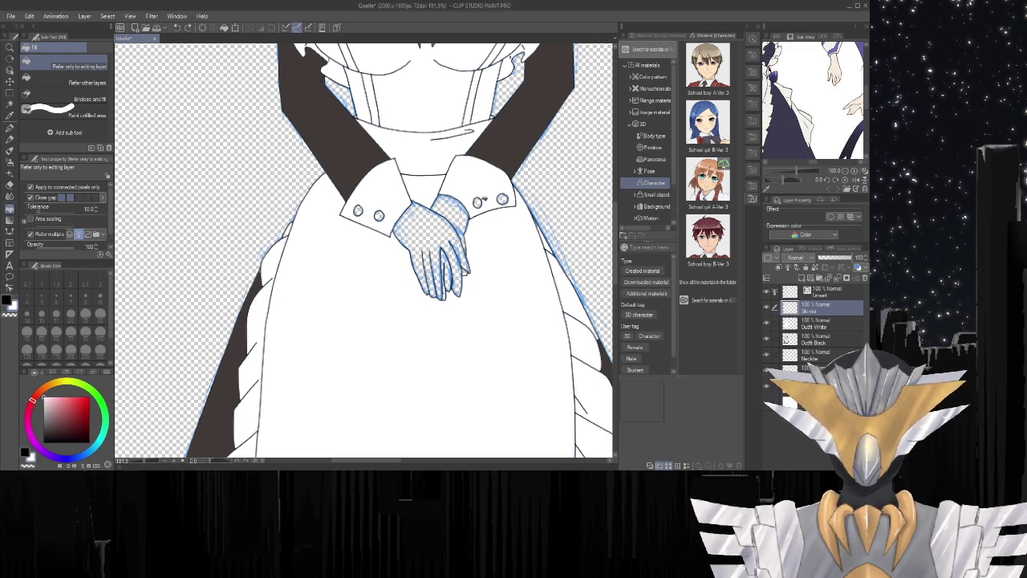
click(449, 219)
key(w)
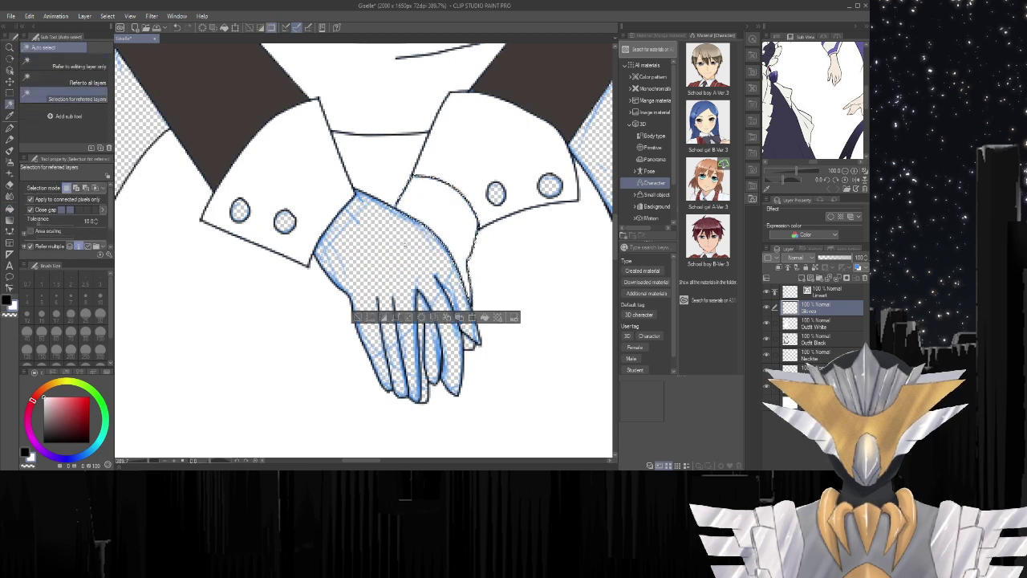
click(407, 242)
key(g)
click(407, 242)
Fill the enclosed area between the front hand's fingers and the small fingertip showing behind it with white.
key(w)
click(435, 322)
key(g)
click(439, 337)
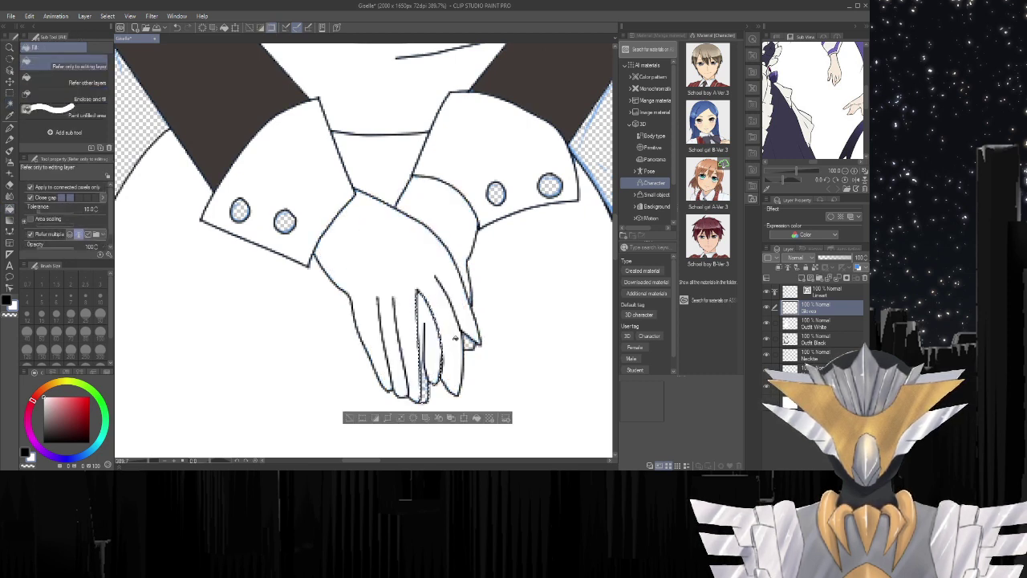
key(w)
key(g)
key(w)
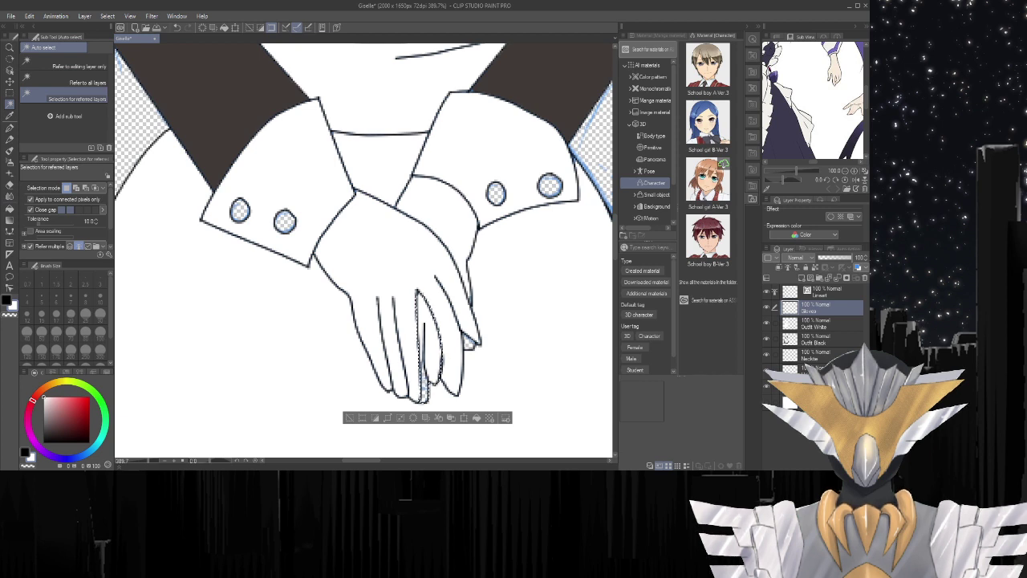
click(468, 342)
key(g)
Fill the thin gap along the front hand's outer edge and the narrow fingertip area with white, clearing the selection.
key(w)
click(469, 299)
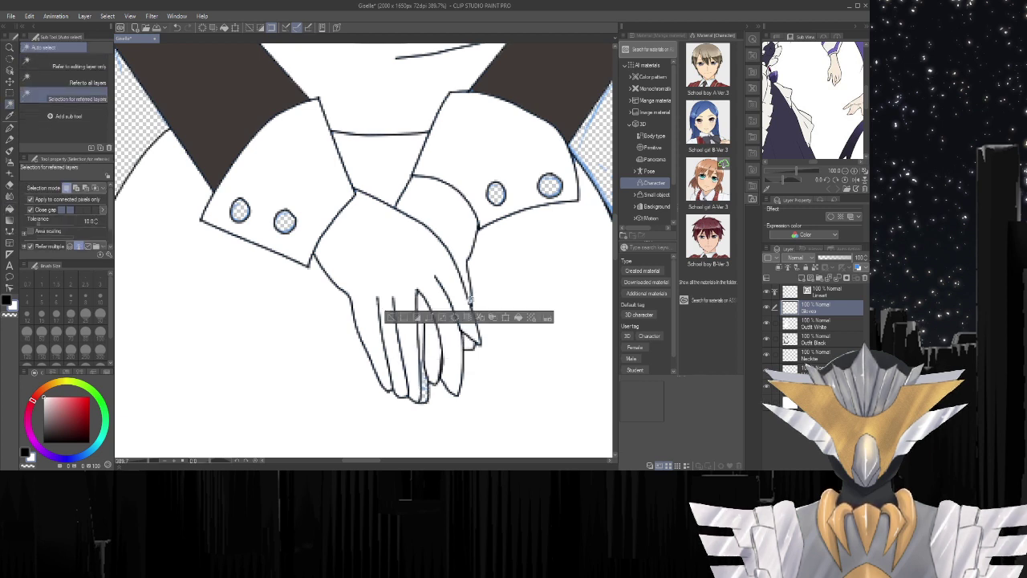
key(g)
key(w)
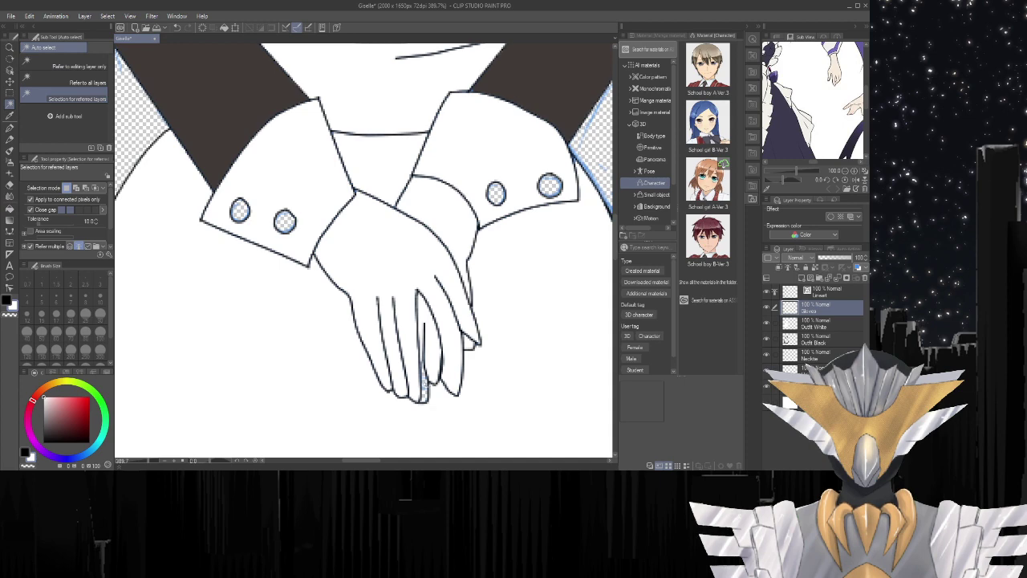
click(424, 384)
key(g)
click(424, 383)
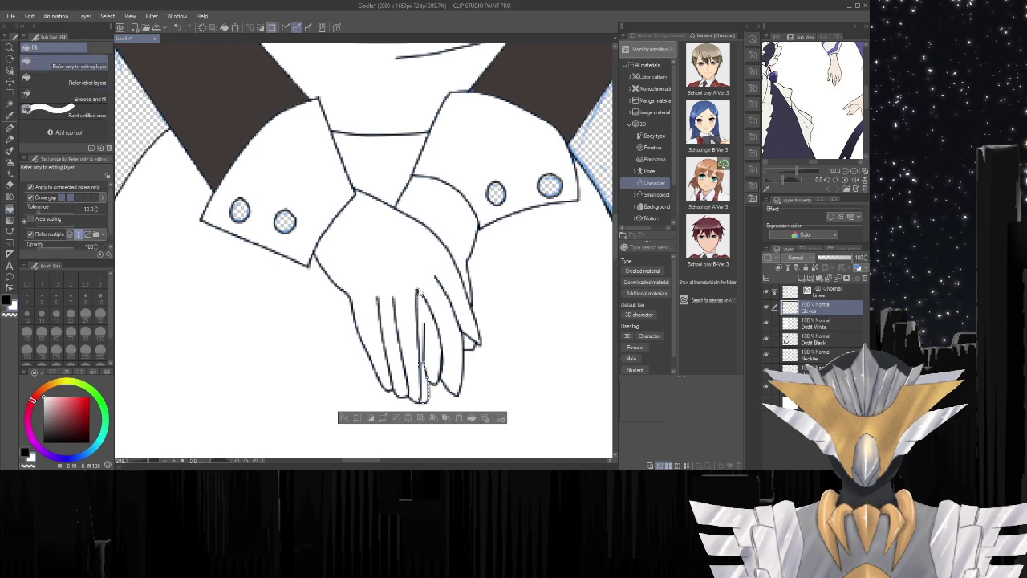
key(ctrl+d)
Examine the whole figure from the face to the high heels for areas that still lack base colours.
scroll(387, 261, down, 10)
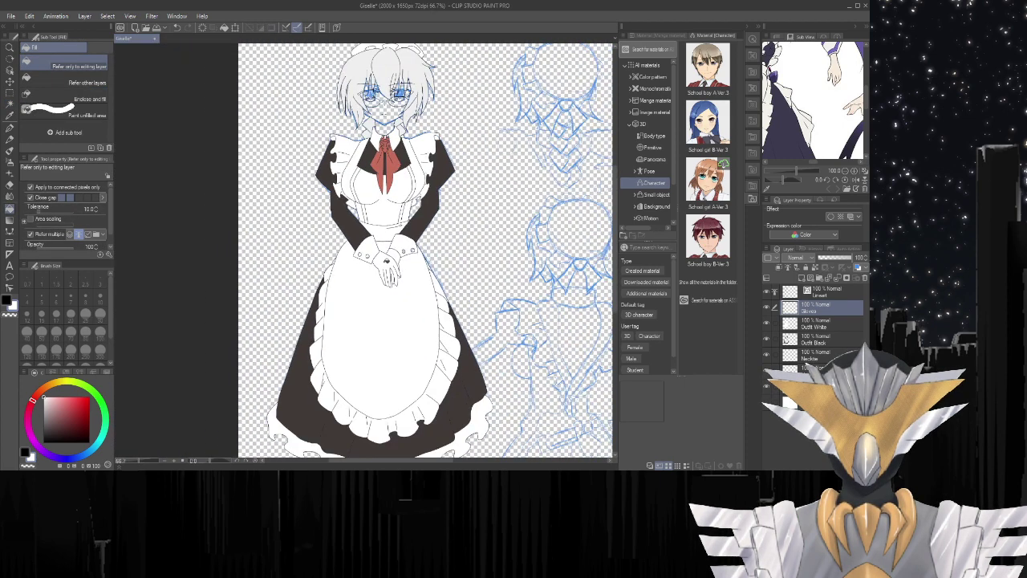
scroll(387, 261, down, 2)
scroll(360, 159, up, 2)
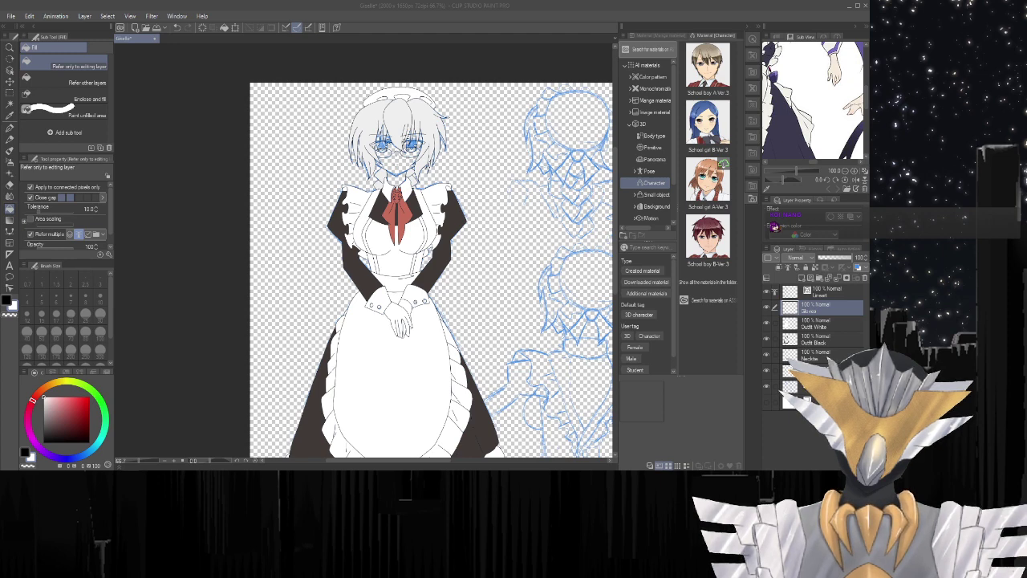
scroll(393, 287, up, 5)
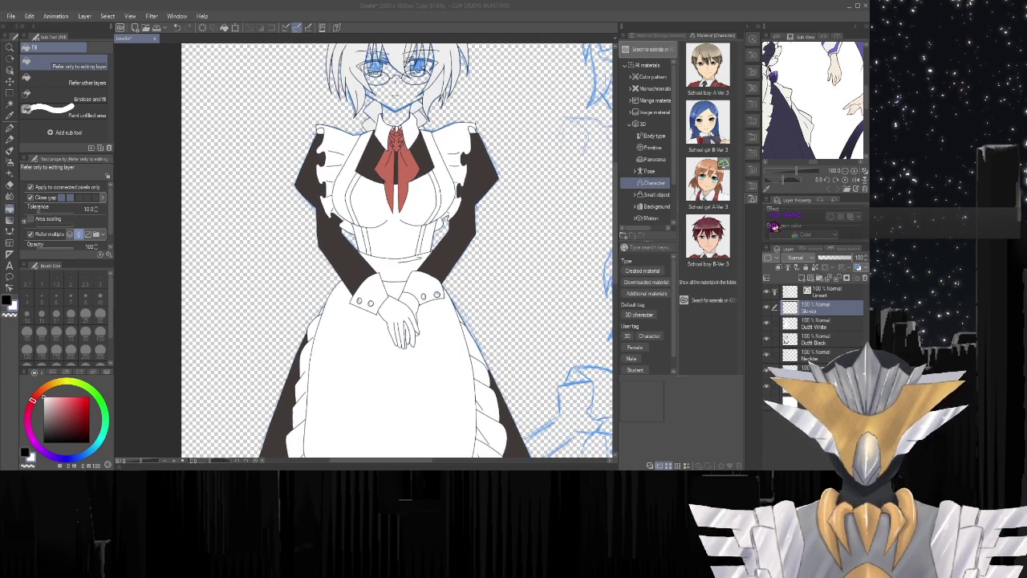
scroll(404, 287, up, 1)
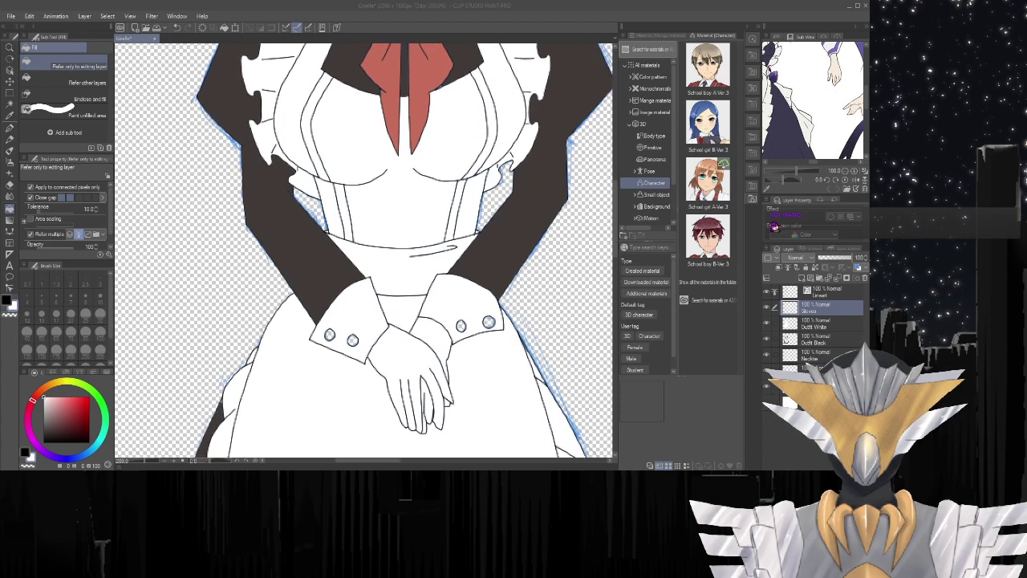
drag(614, 230, 612, 293)
scroll(612, 297, down, 5)
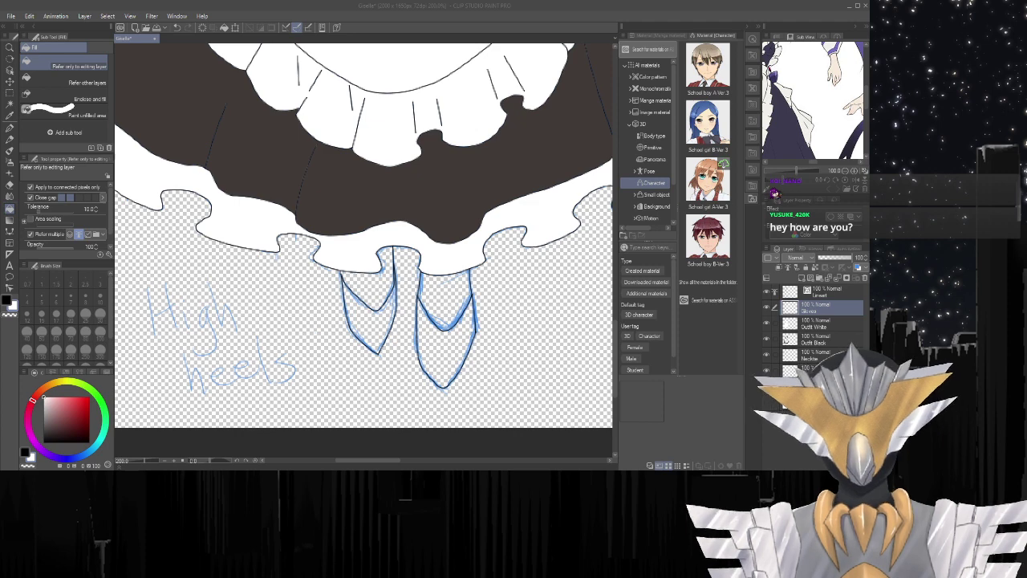
scroll(595, 176, up, 15)
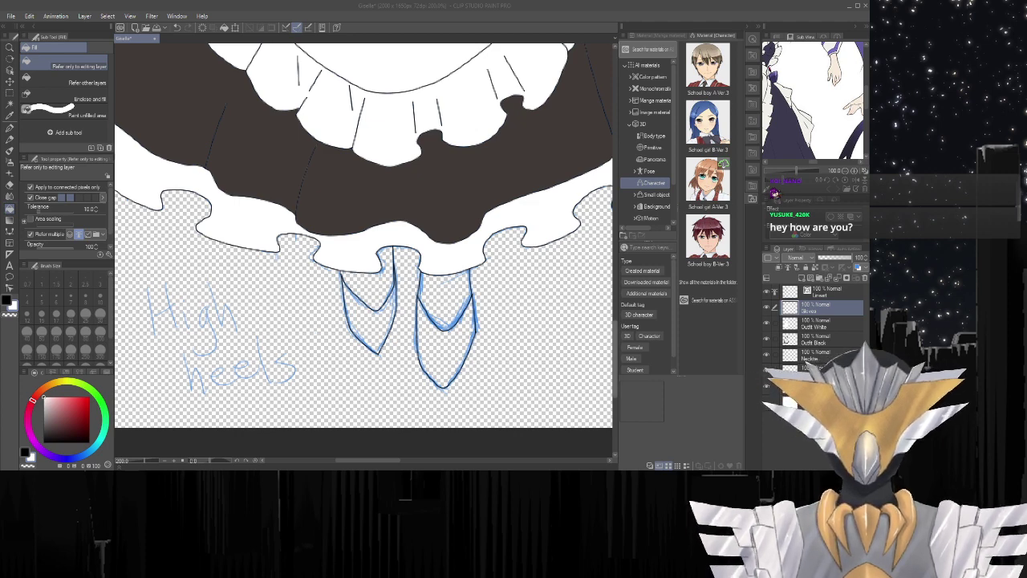
scroll(595, 176, up, 6)
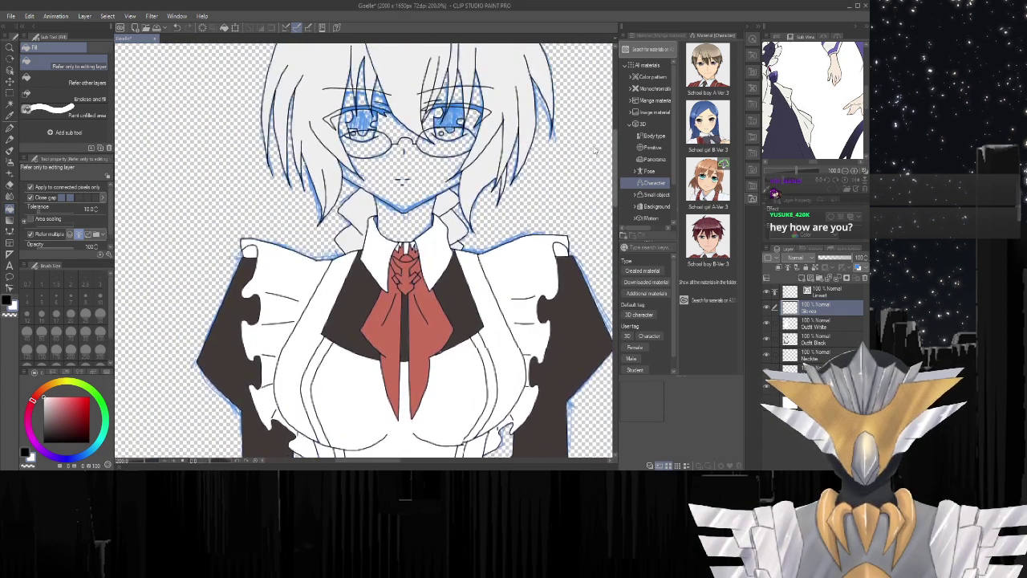
scroll(591, 142, down, 10)
scroll(619, 337, down, 5)
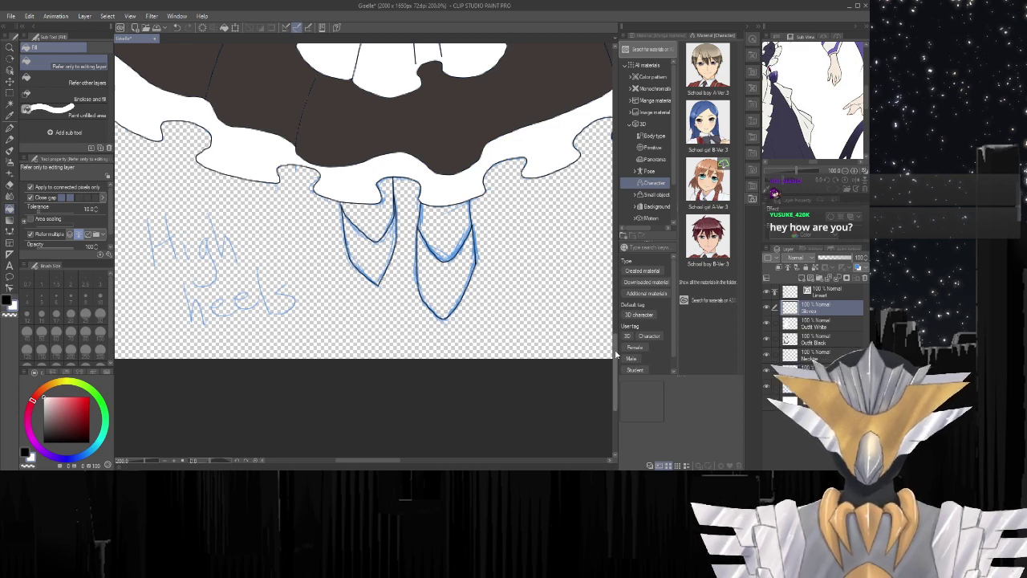
Fill both high heels on the Outfit Black layer with the dark brown sampled from the skirt, and clear the selection.
click(821, 341)
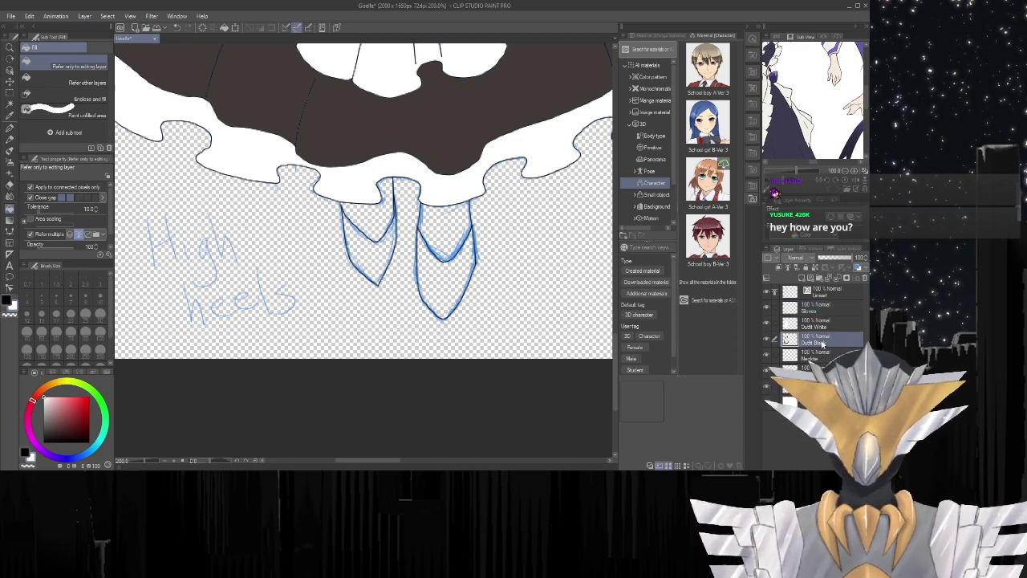
alt+click(378, 134)
key(w)
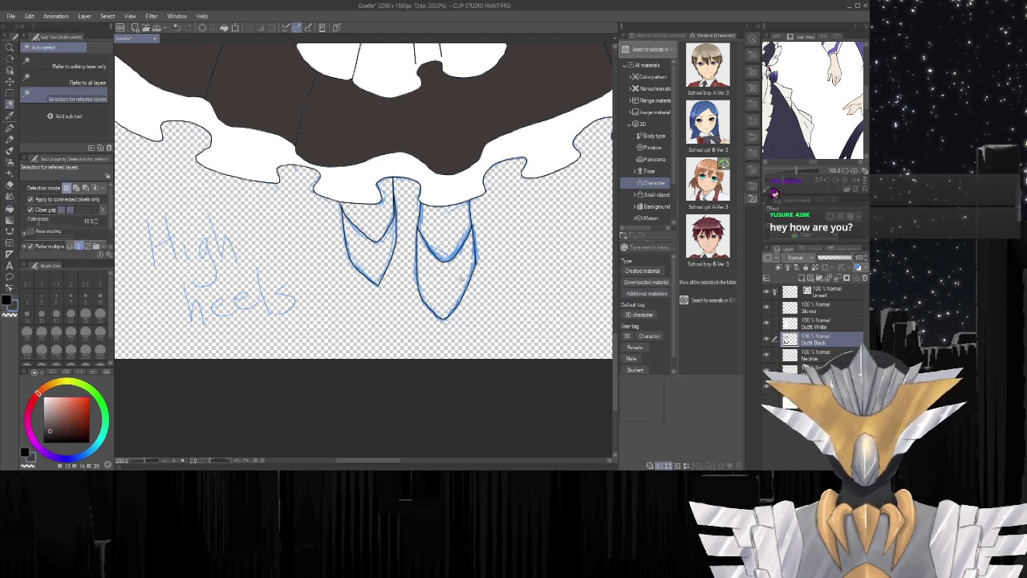
key(g)
key(w)
click(458, 276)
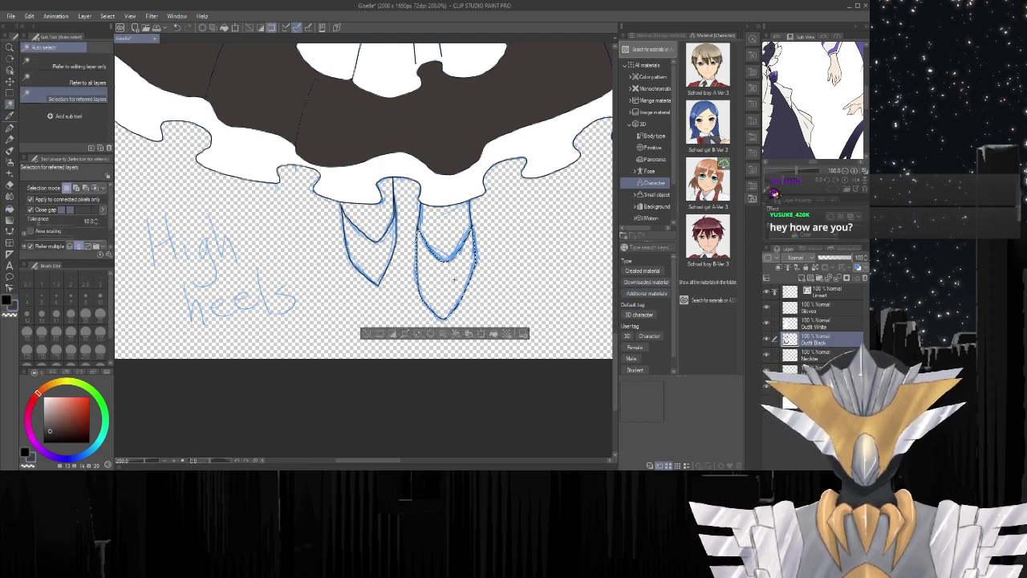
key(g)
click(428, 268)
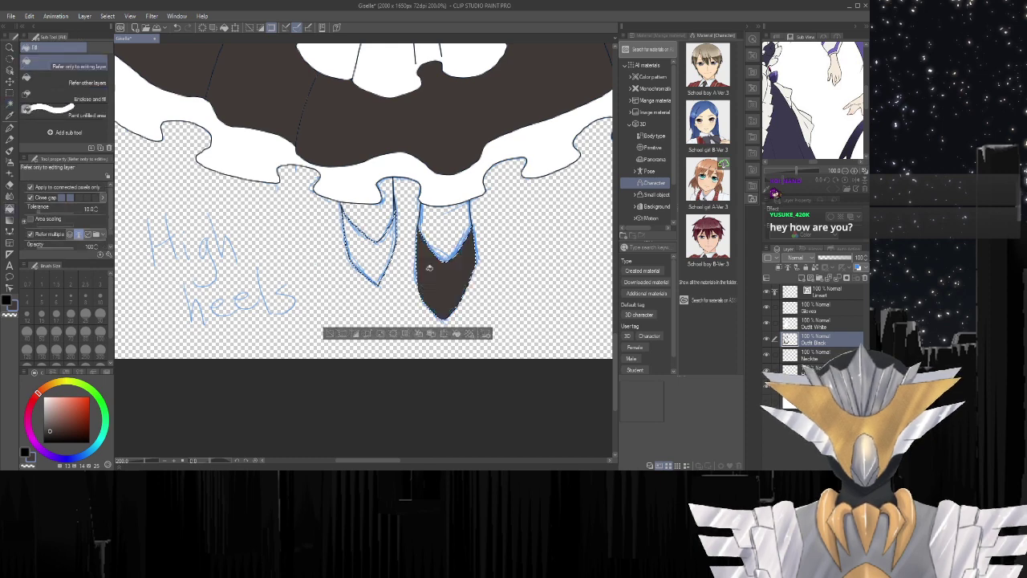
click(364, 267)
key(ctrl+d)
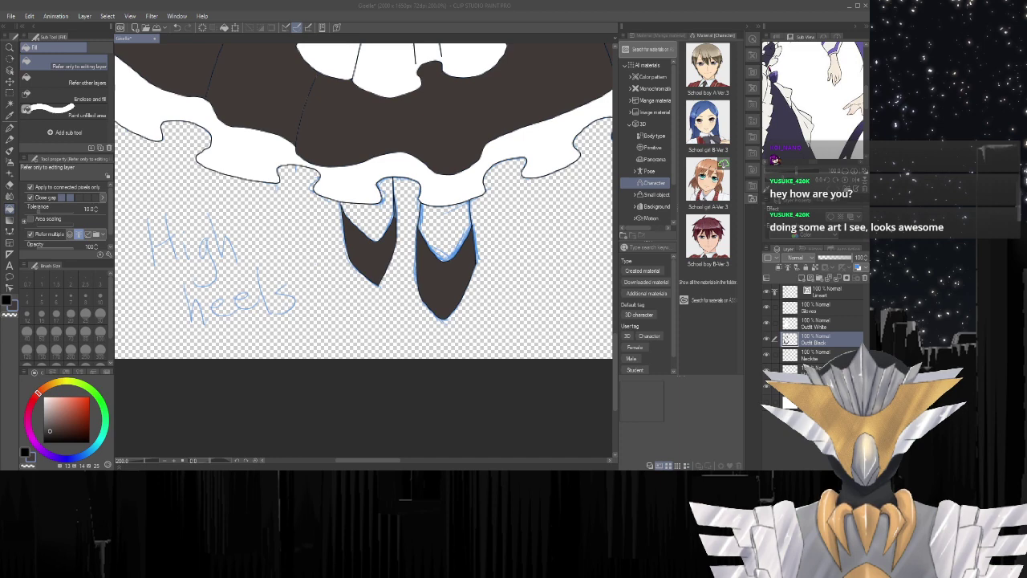
Create a layer named Thighhighs above the Gloves layer.
click(532, 292)
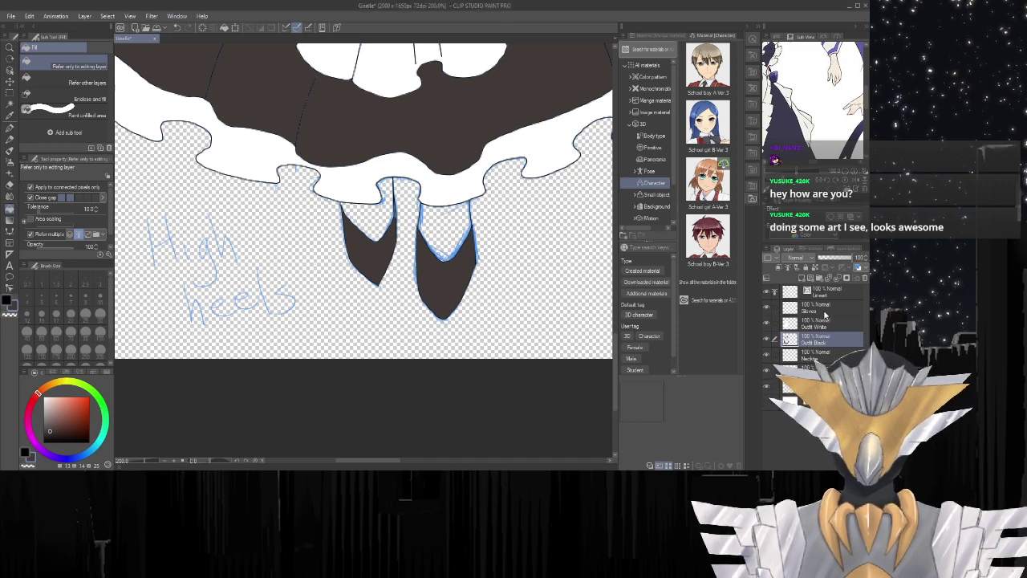
click(804, 279)
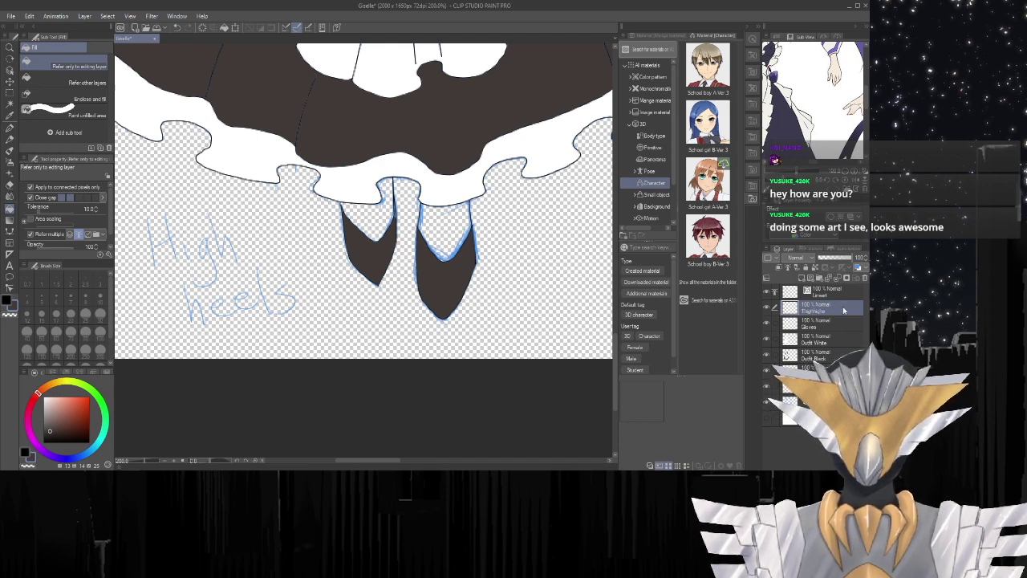
Fill both thighhigh areas between the skirt hem and the heels with a dark reddish brown on the Thighhighs layer.
key(w)
click(447, 215)
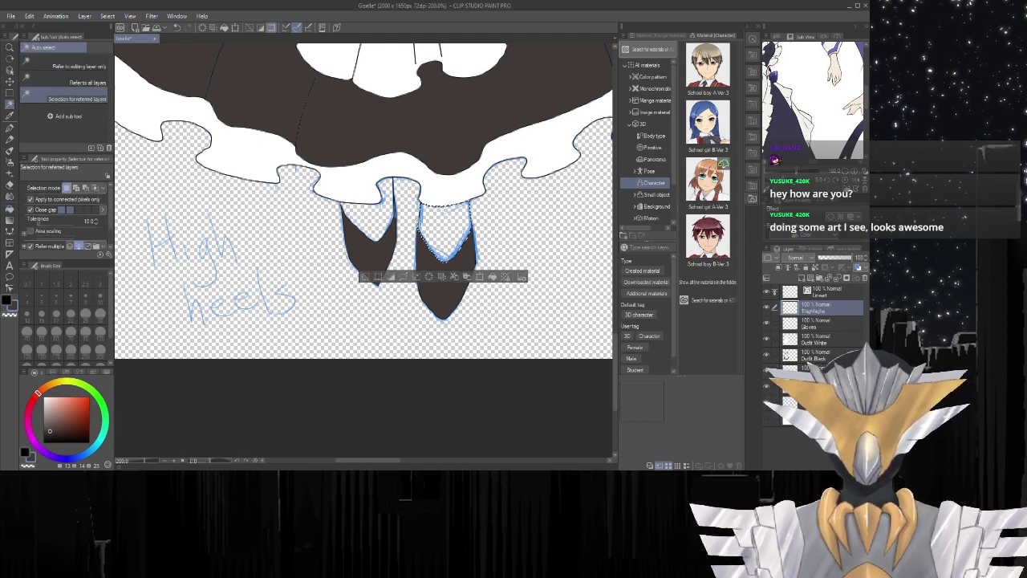
key(g)
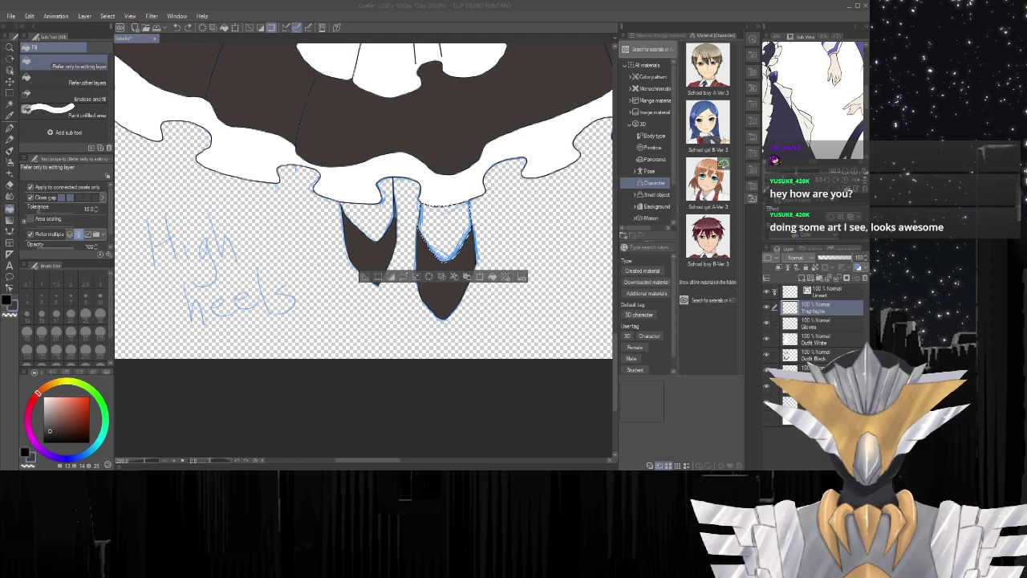
double_click(35, 455)
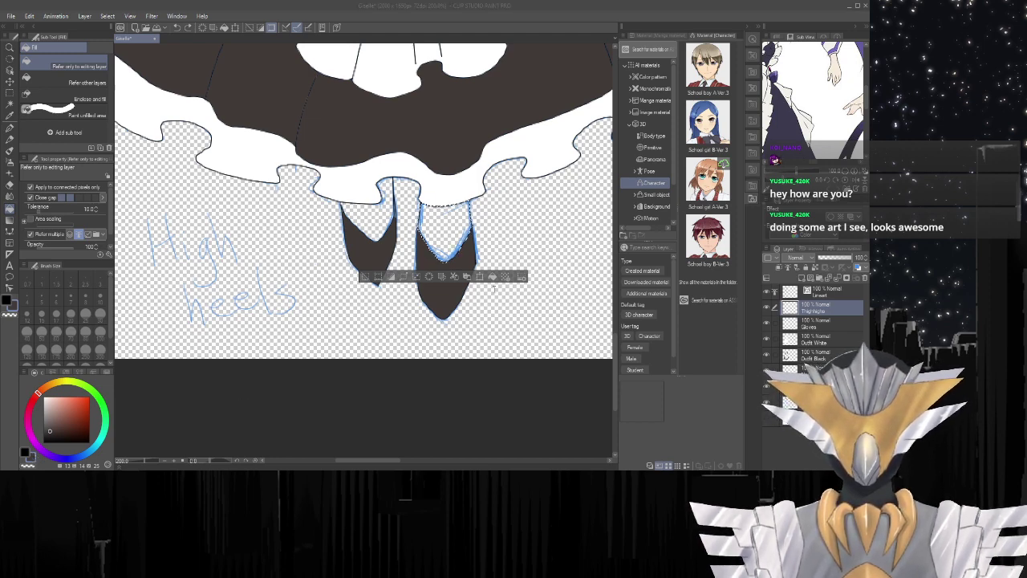
click(543, 168)
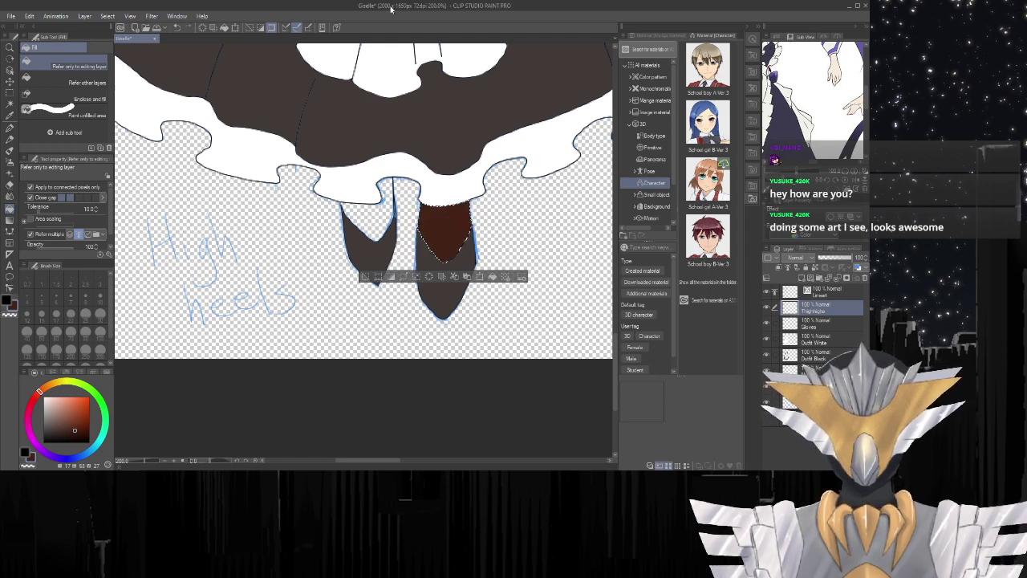
key(w)
click(379, 217)
key(g)
click(378, 216)
Create a single layer named Buttons above the Thighhighs layer.
scroll(378, 217, down, 2)
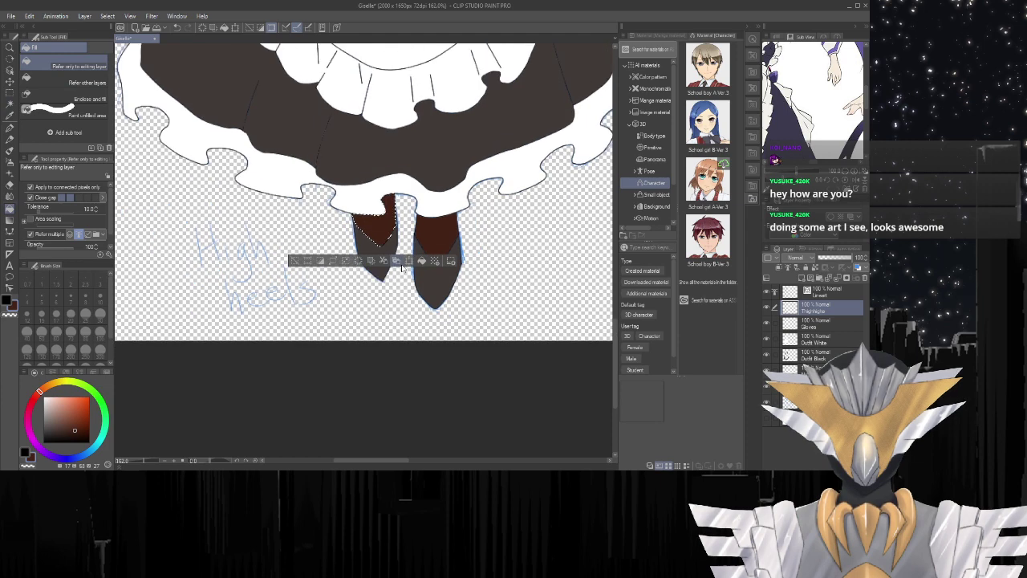
scroll(504, 268, down, 2)
scroll(390, 348, down, 5)
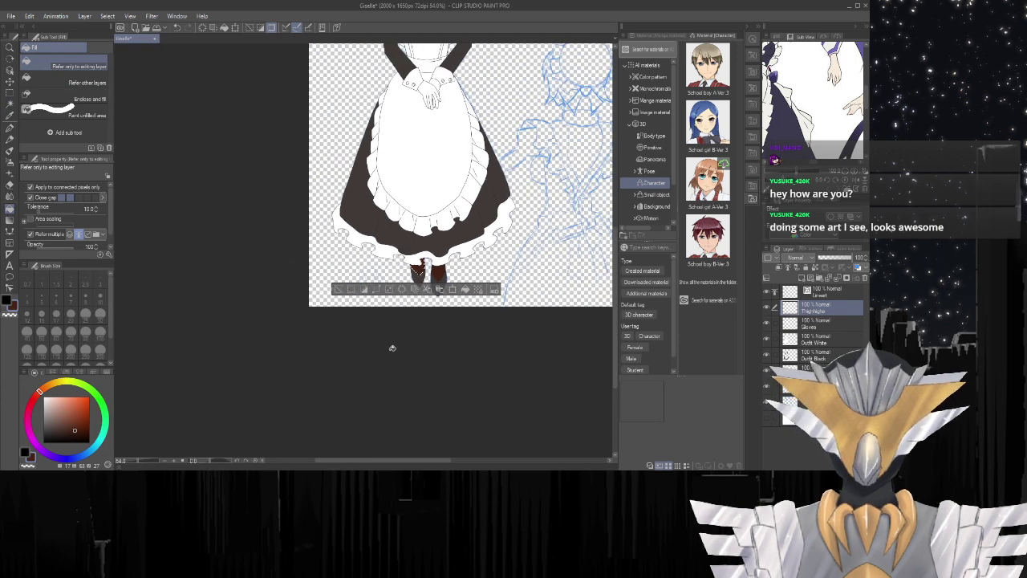
scroll(390, 349, up, 2)
scroll(399, 293, up, 6)
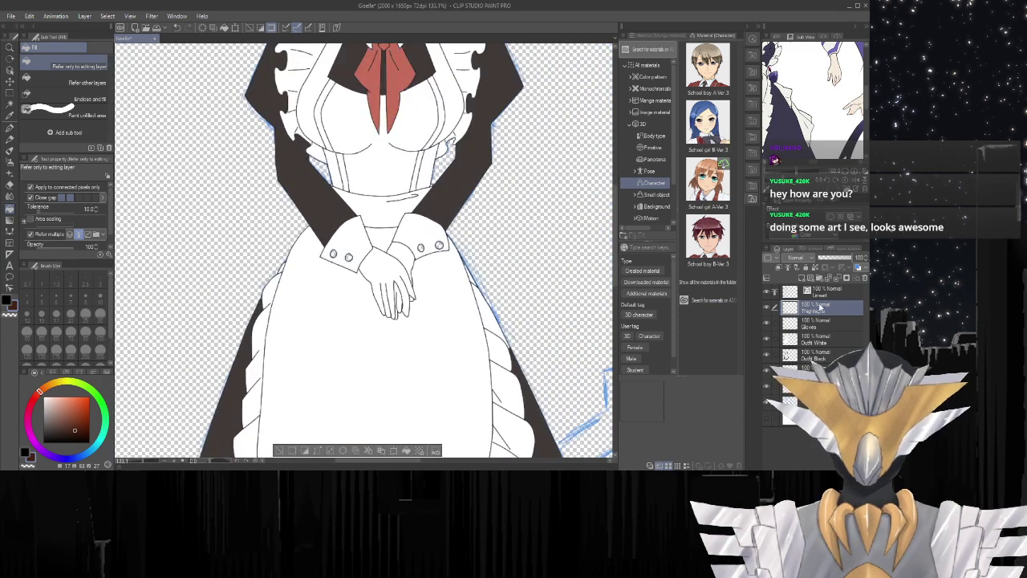
click(802, 278)
click(802, 277)
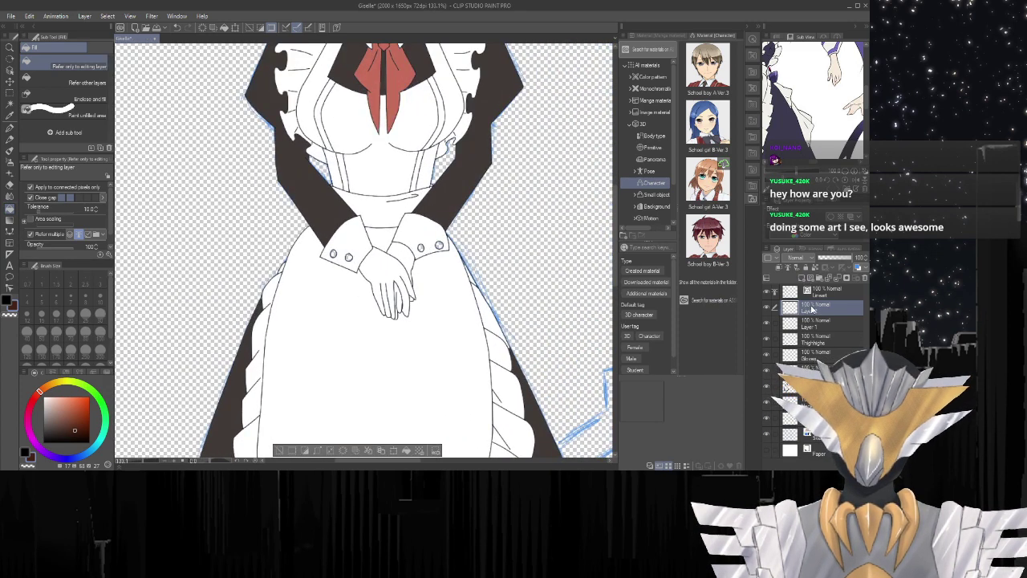
key(ctrl+z)
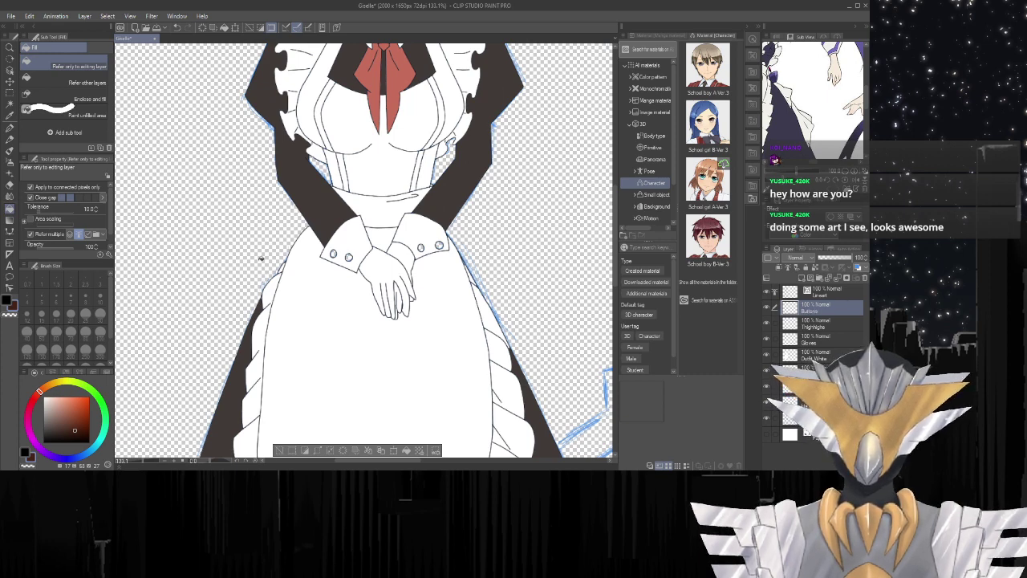
Select the insides of all four cuff buttons together with Auto select, using the referred line art.
scroll(413, 250, up, 3)
scroll(419, 253, up, 1)
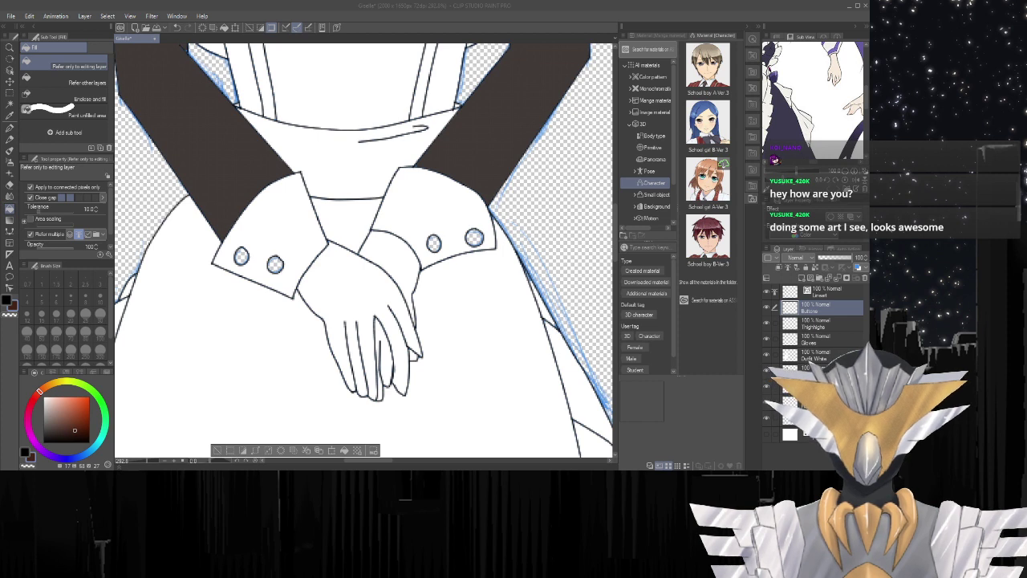
click(583, 104)
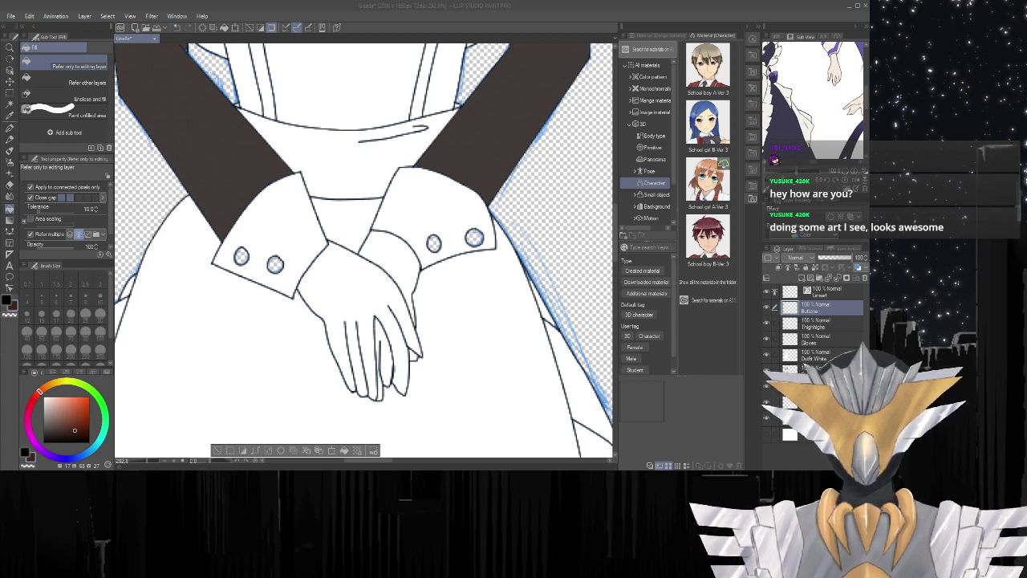
key(w)
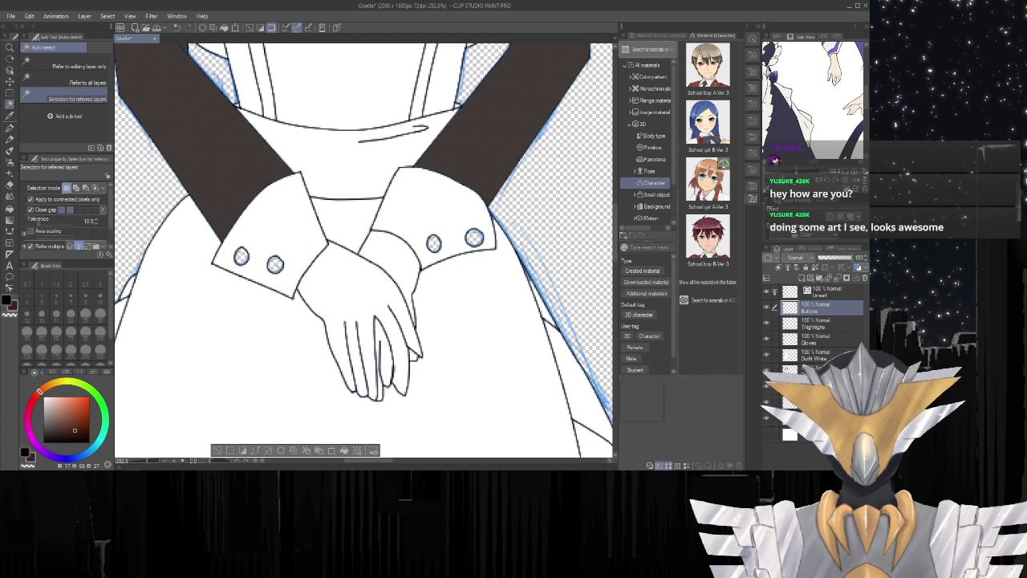
click(276, 264)
key(g)
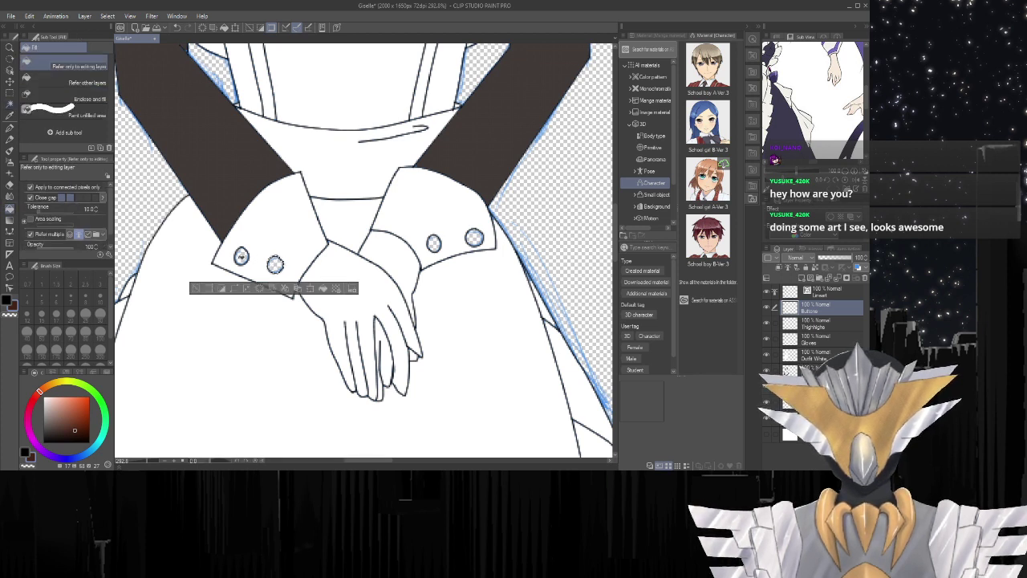
key(w)
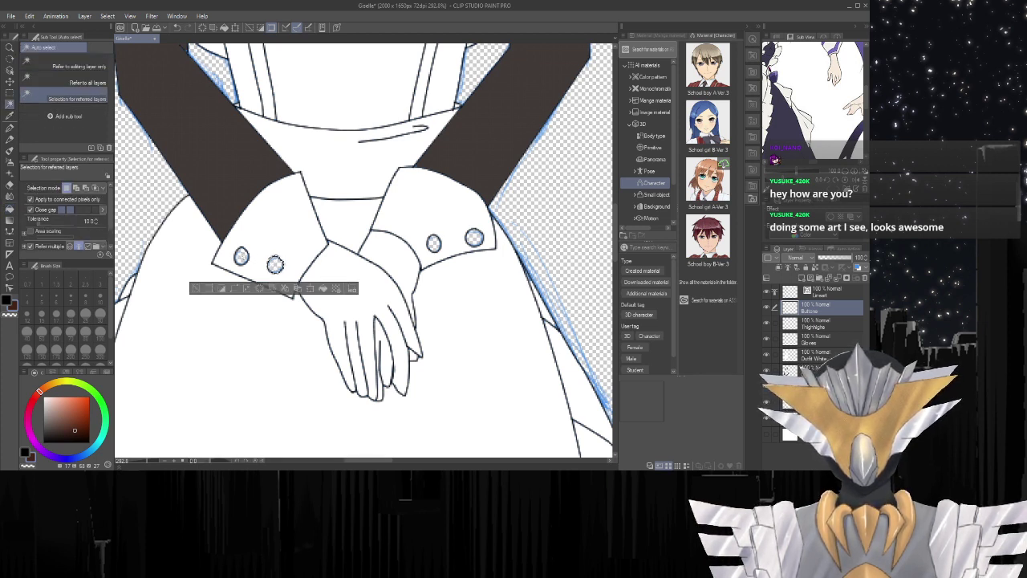
shift+click(241, 257)
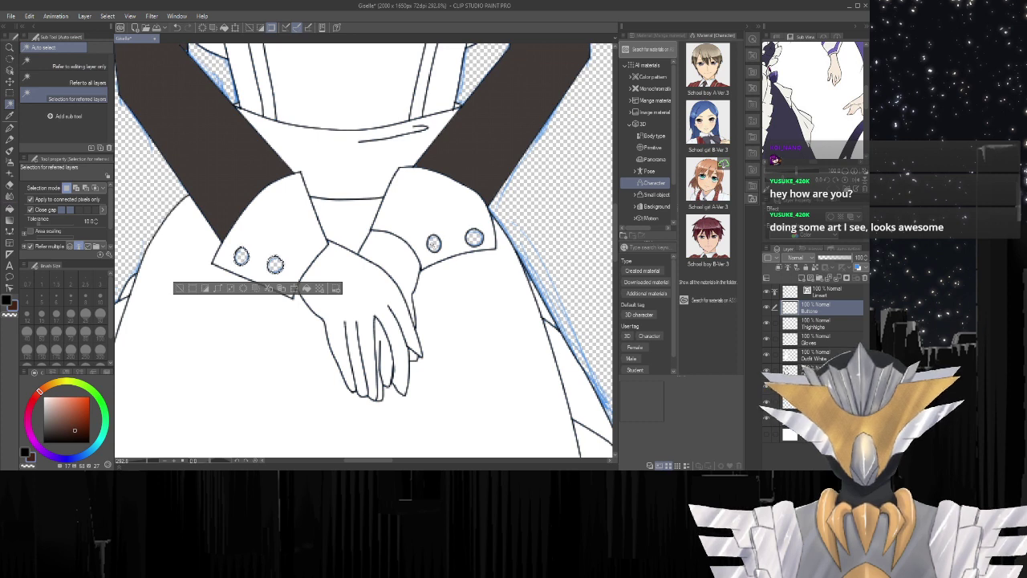
shift+click(434, 243)
shift+click(475, 238)
Fill the four selected cuff buttons with a muted greyish mauve on the Buttons layer.
key(g)
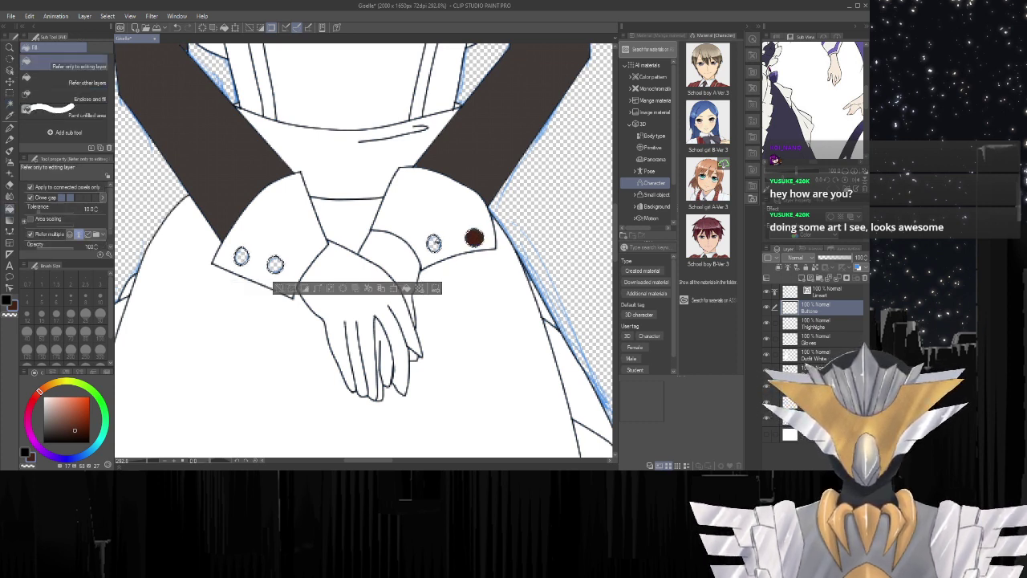
click(435, 243)
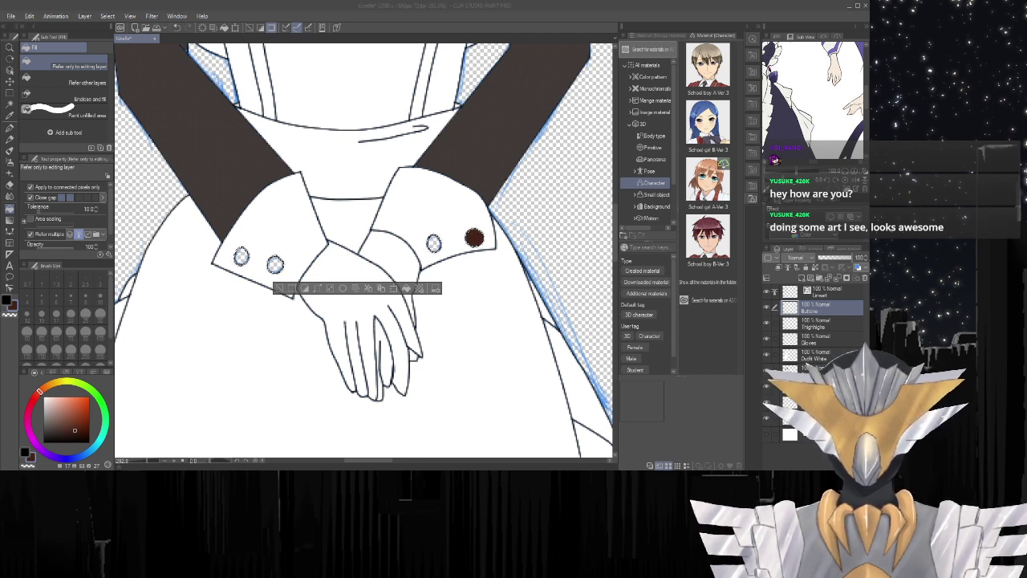
click(105, 460)
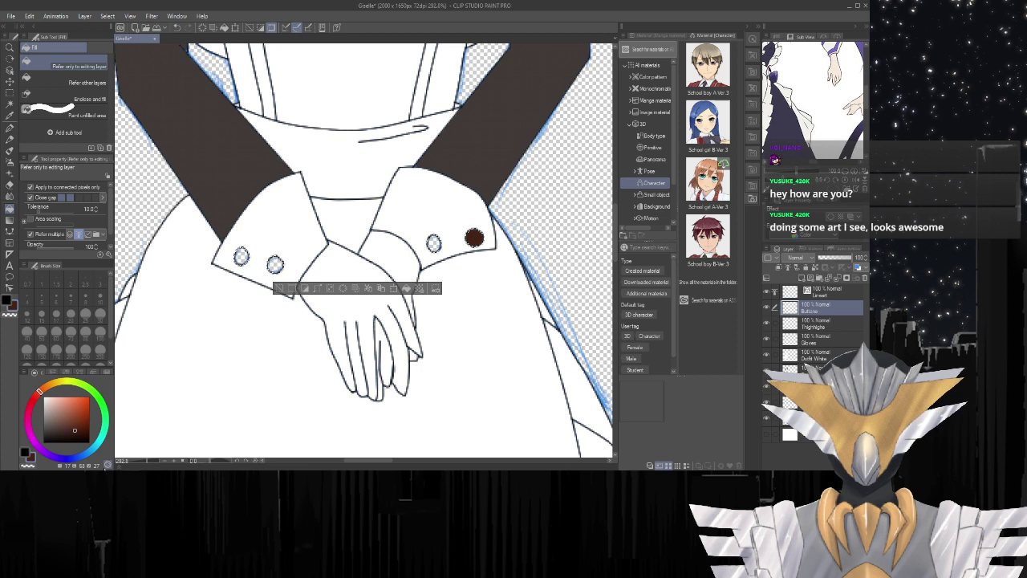
double_click(35, 456)
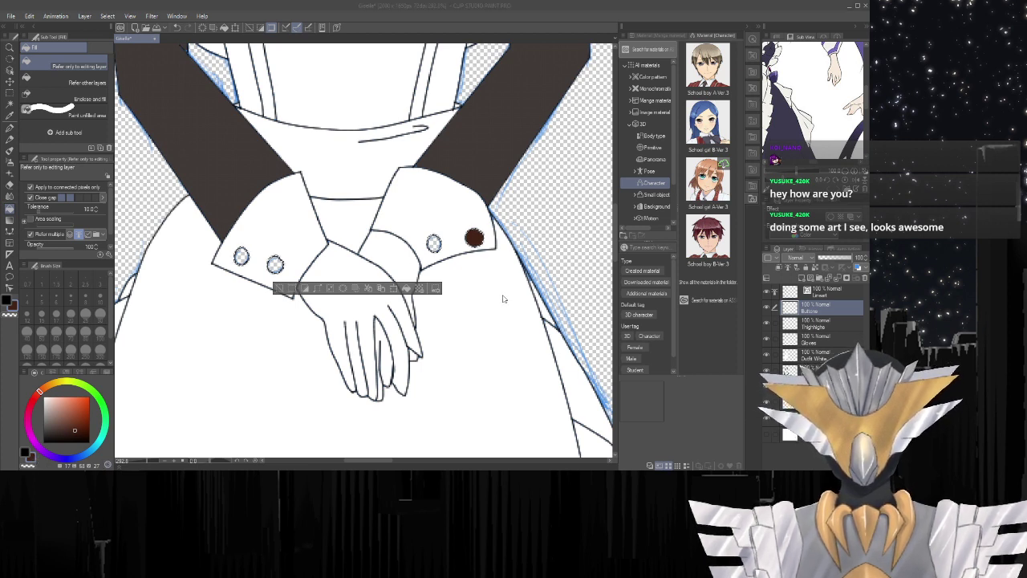
click(542, 175)
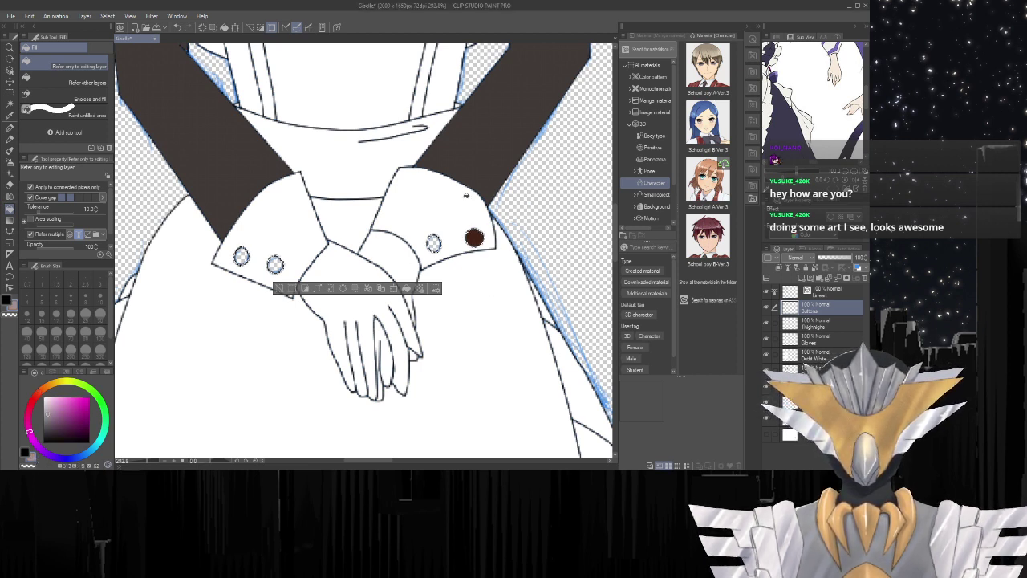
key(w)
key(g)
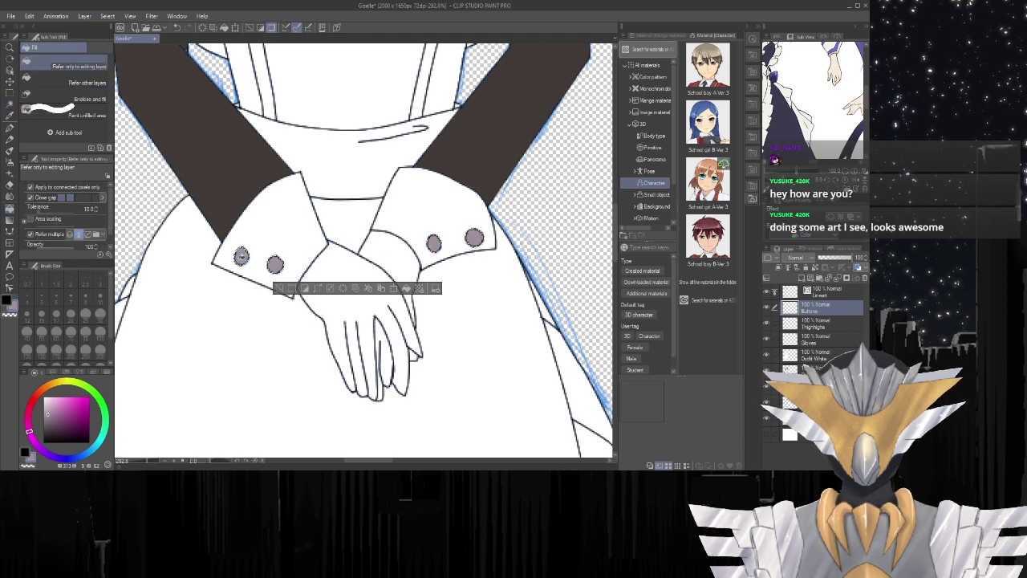
Examine the whole figure and the face, eyes and glasses for parts that still need work.
scroll(241, 255, down, 6)
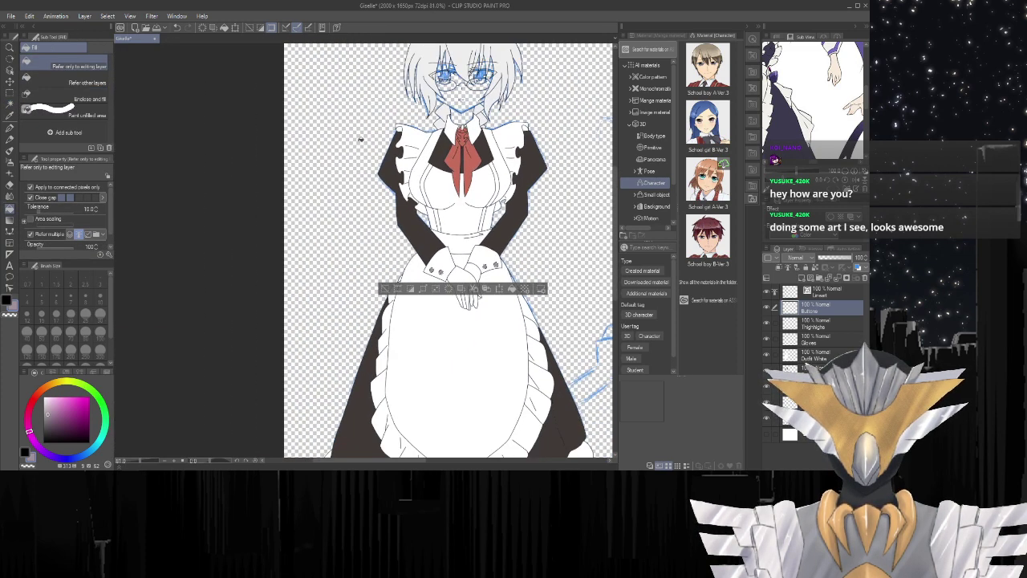
scroll(343, 253, down, 1)
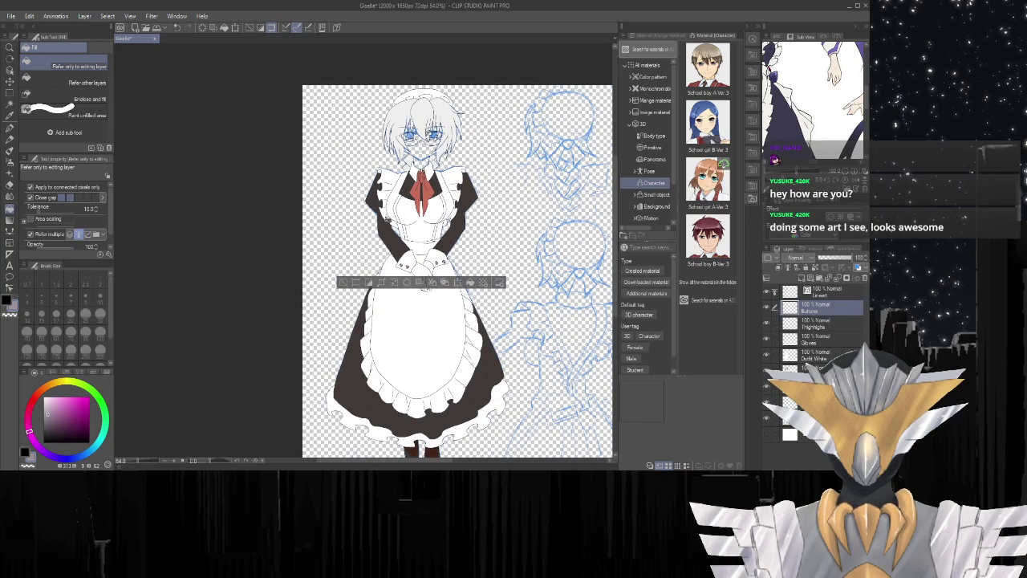
scroll(388, 219, up, 4)
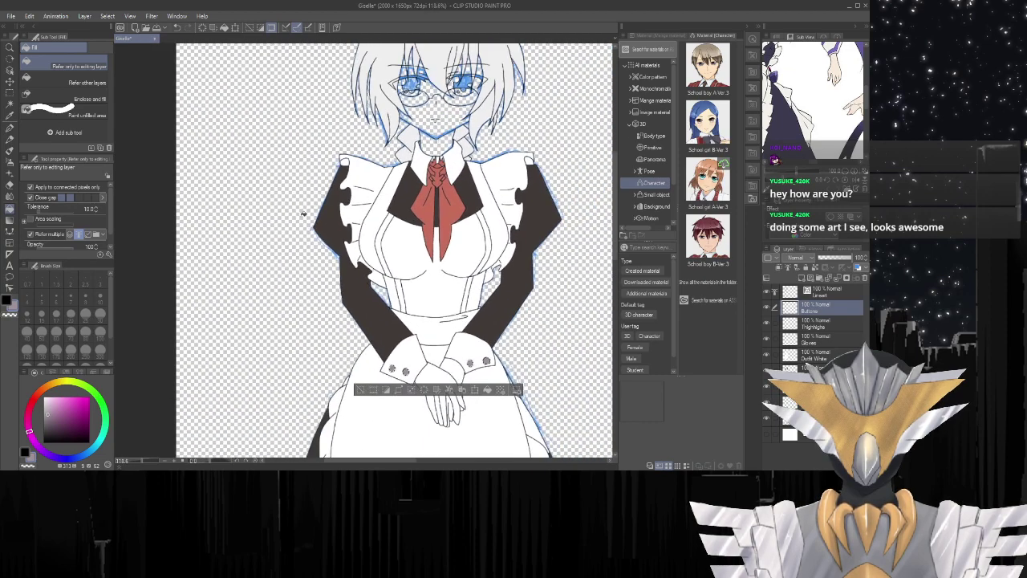
scroll(303, 214, up, 4)
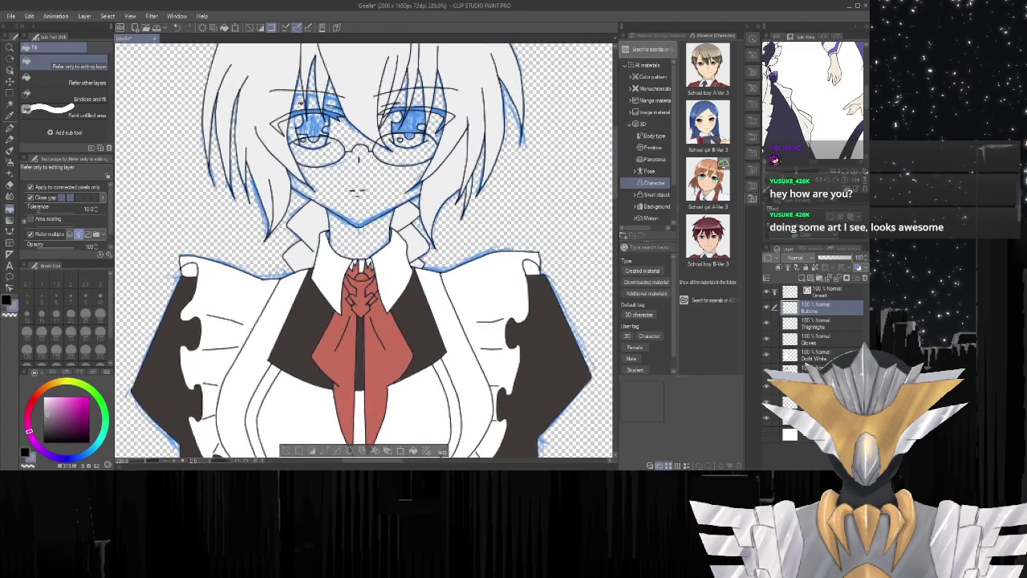
scroll(302, 108, up, 2)
scroll(301, 160, down, 4)
scroll(468, 93, up, 3)
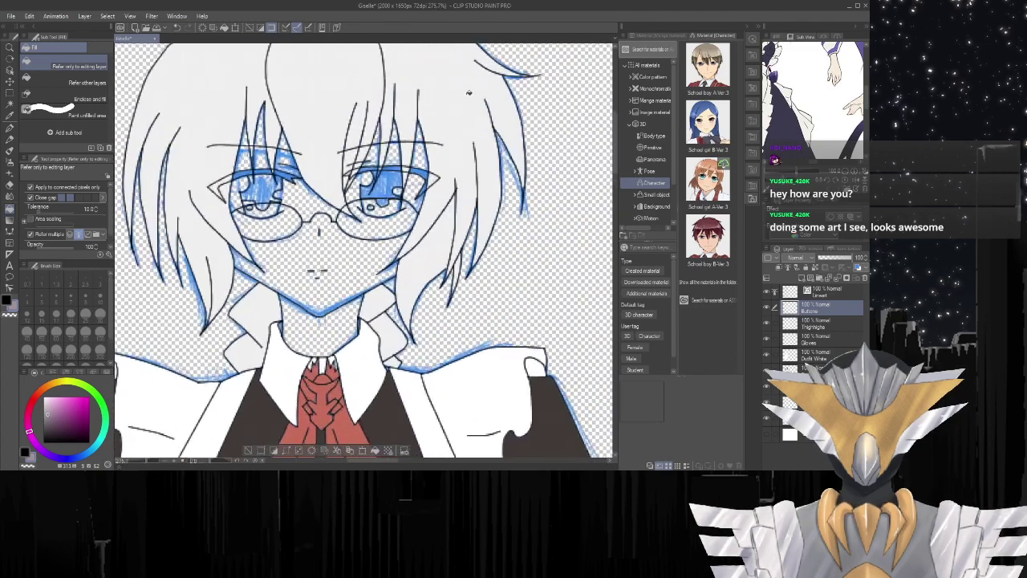
scroll(469, 94, up, 5)
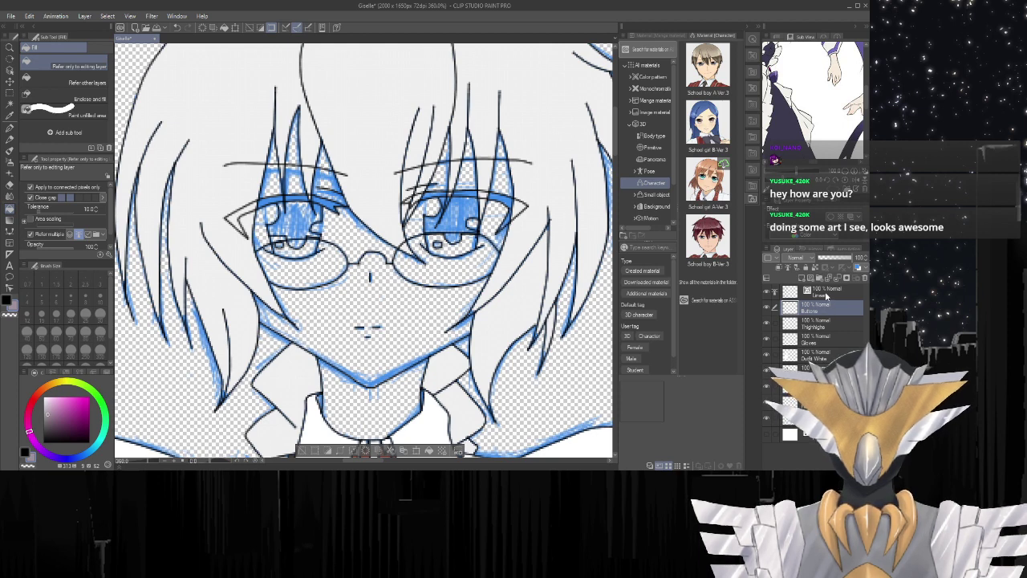
Duplicate the Lineart layer, hide the original, and make the Lineart Copy layer active.
click(815, 293)
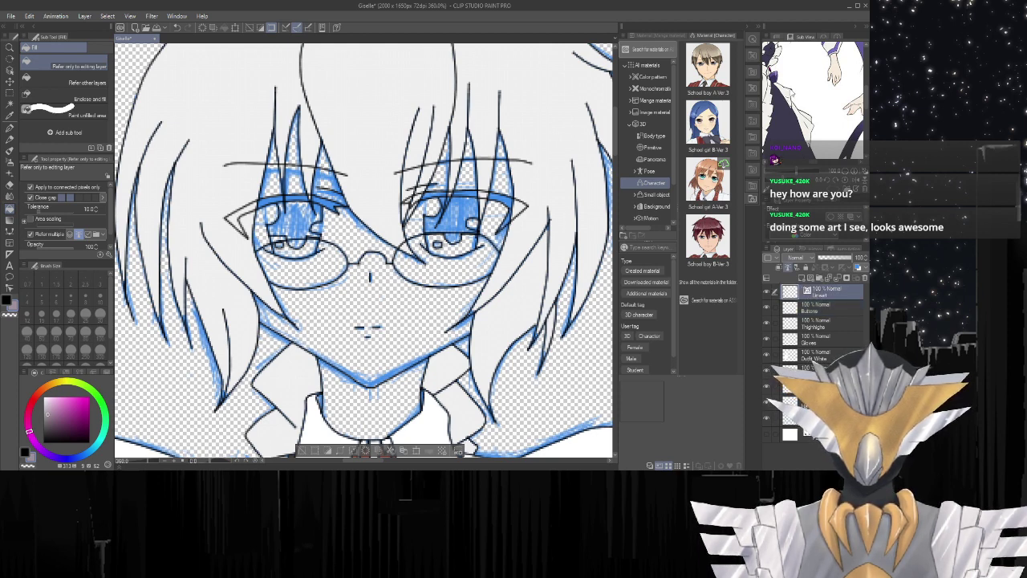
key(ctrl+c)
key(ctrl+v)
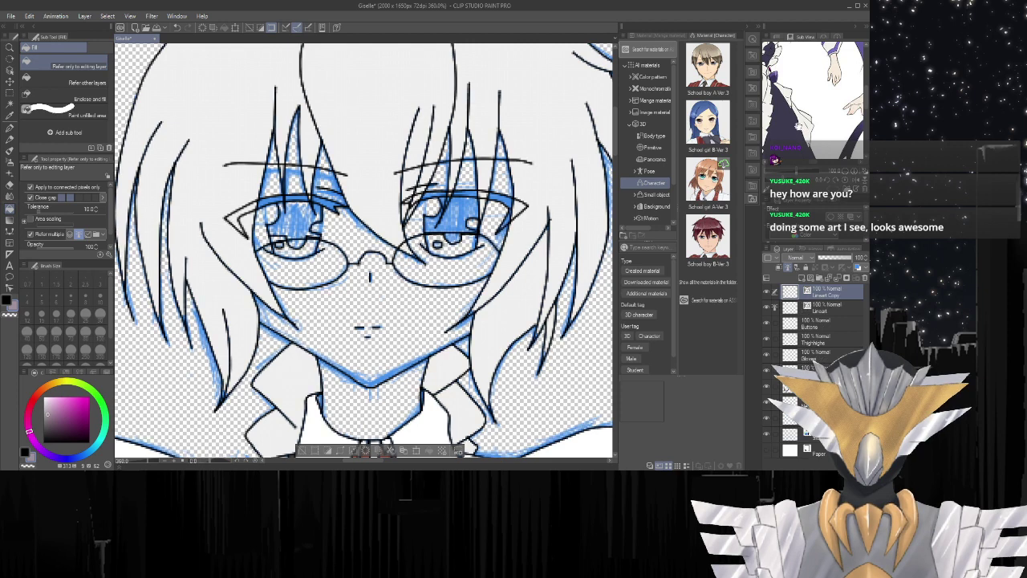
click(766, 309)
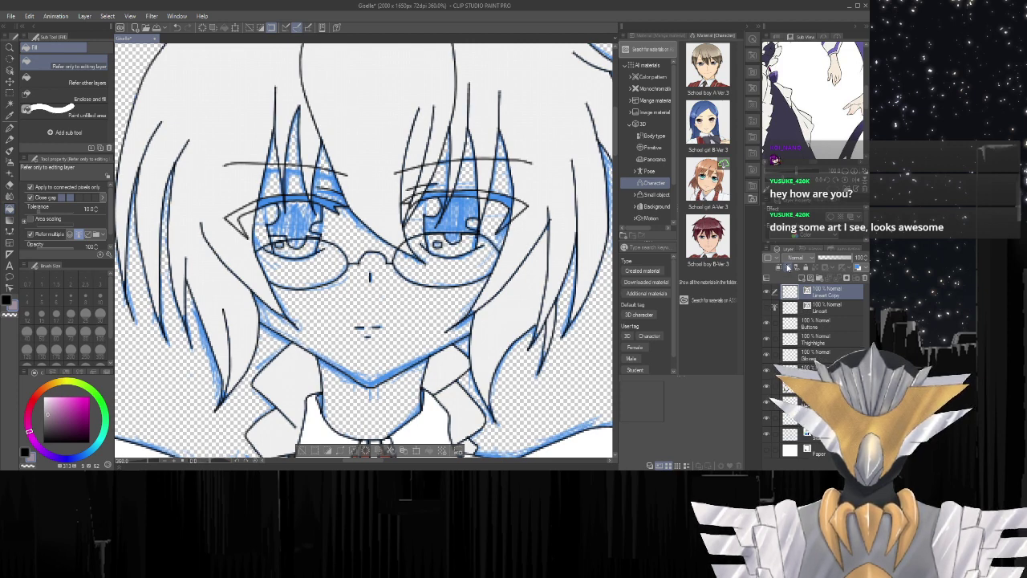
click(825, 305)
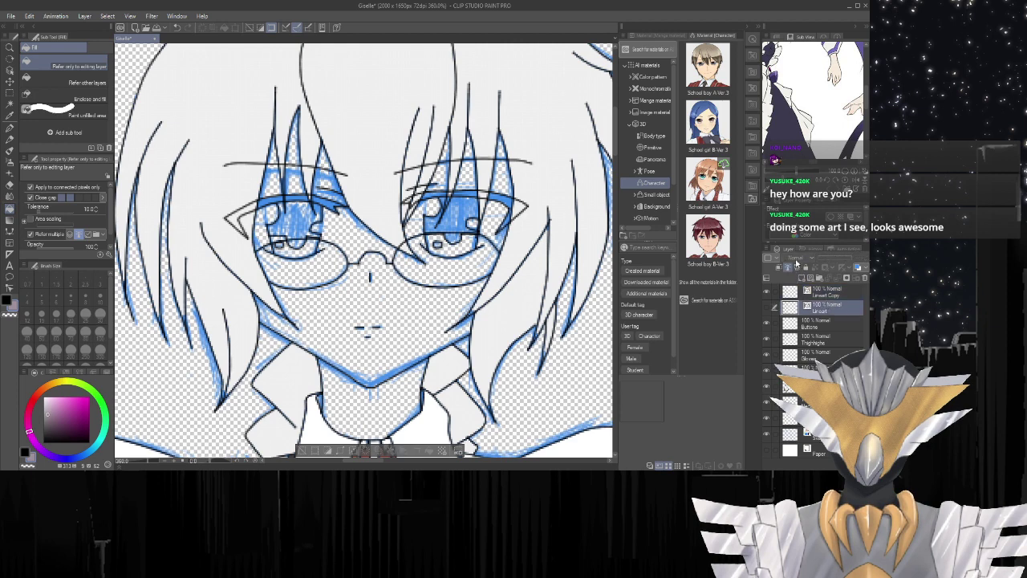
click(825, 294)
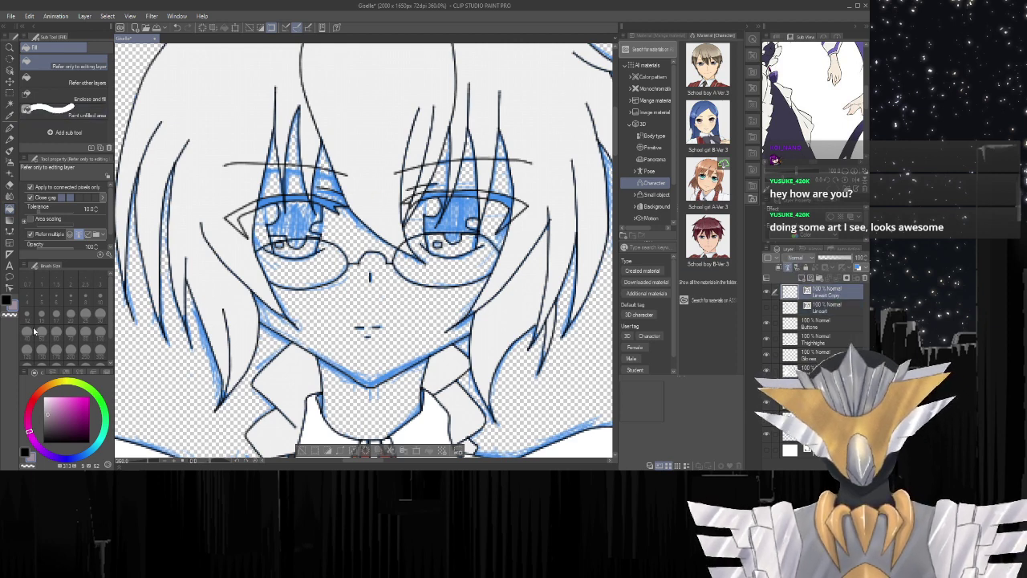
Switch to the dark line colour and the Continuous curve tool for redrawing the character's eyes and glasses.
key(x)
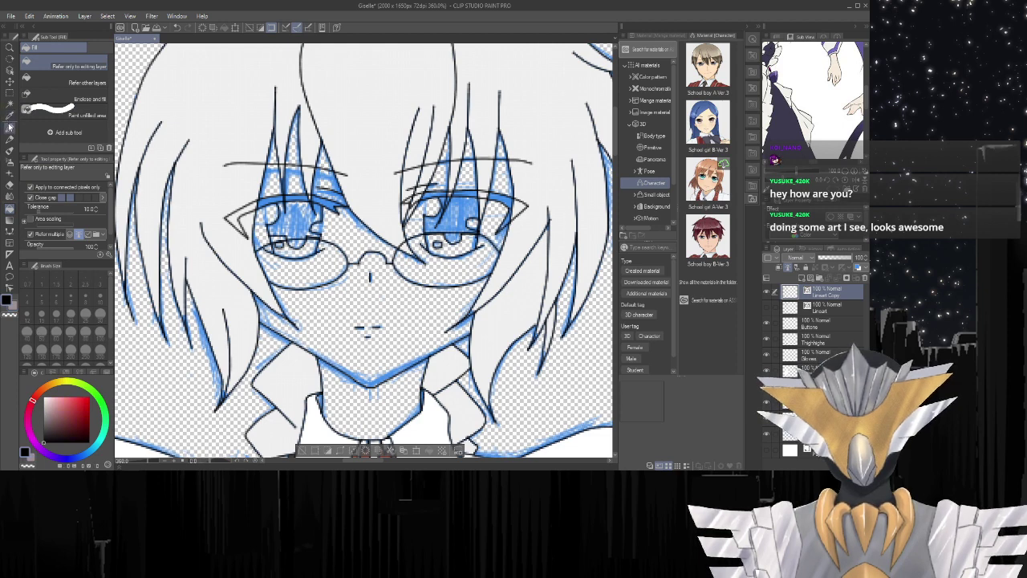
click(10, 127)
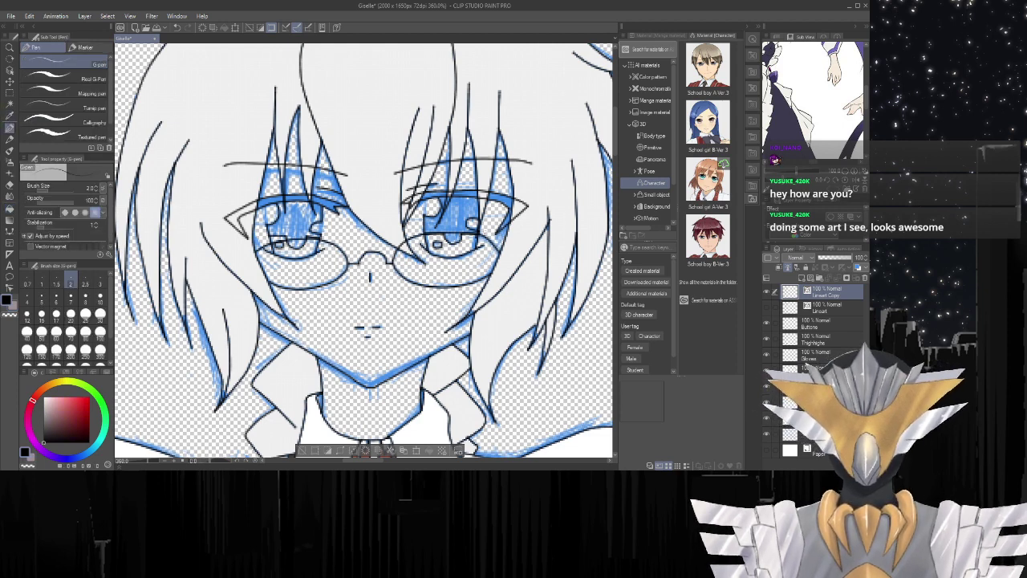
click(10, 232)
scroll(429, 257, up, 4)
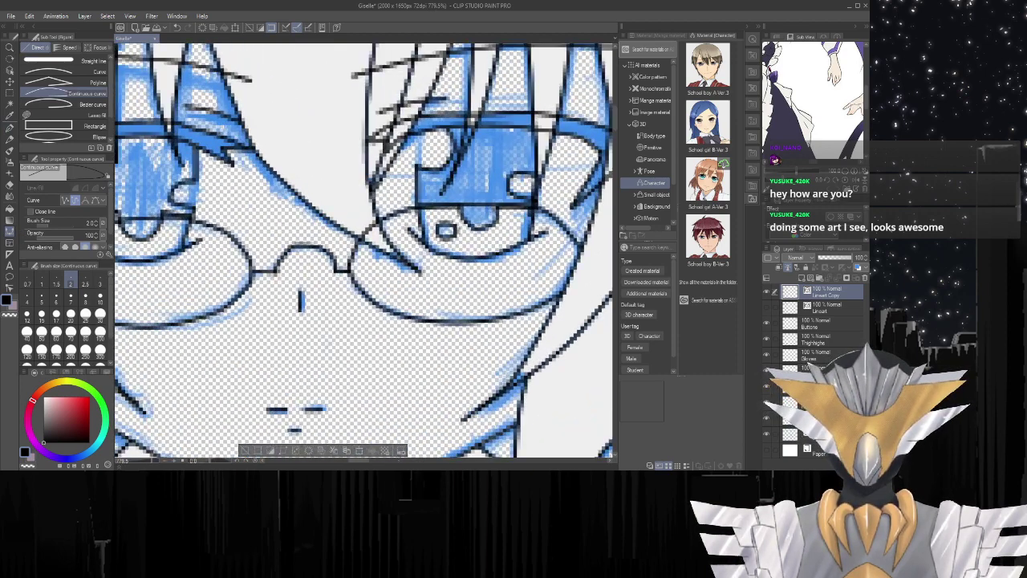
drag(357, 461, 359, 461)
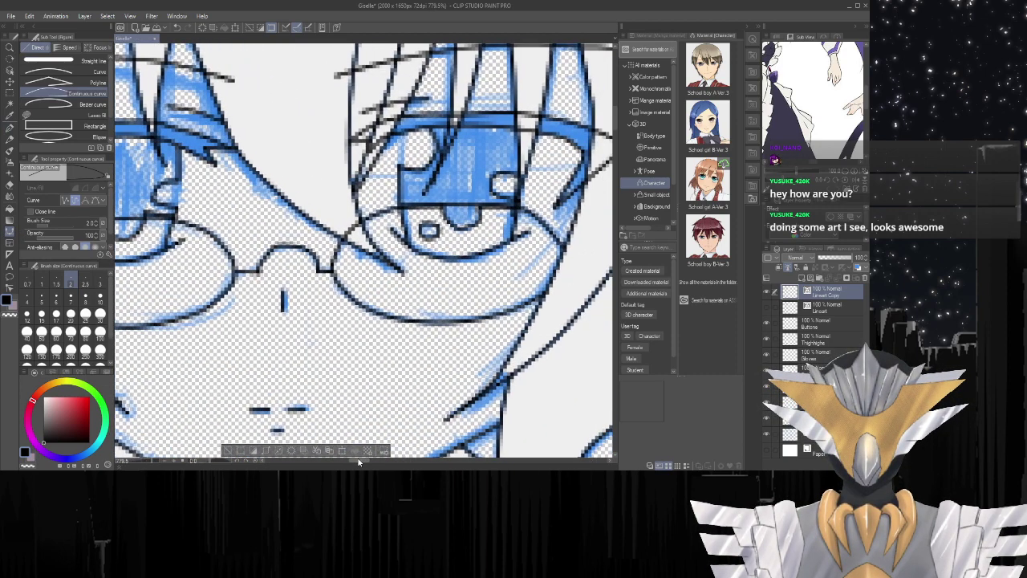
scroll(359, 461, right, 1)
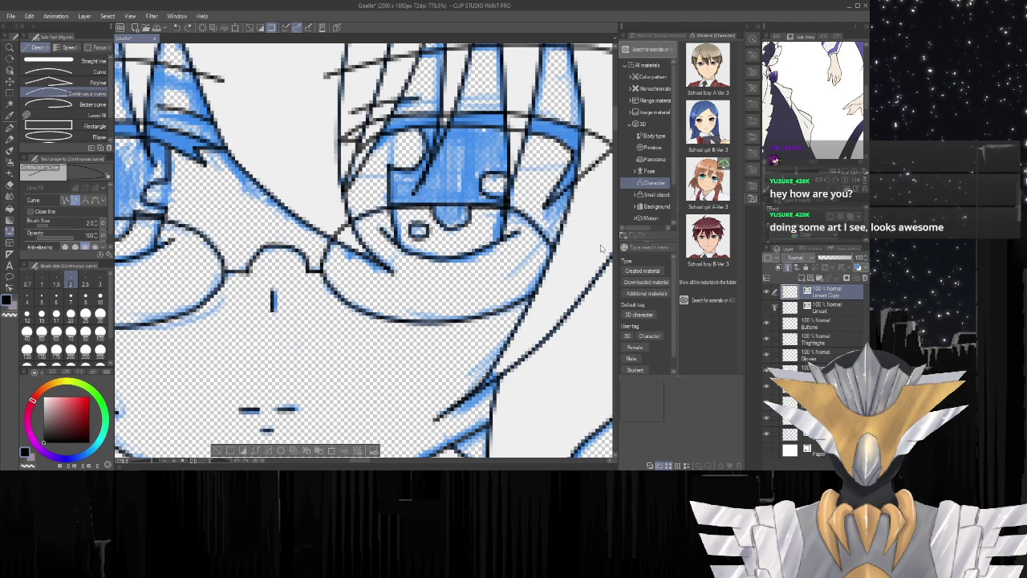
key(ctrl+z)
key(ctrl+y)
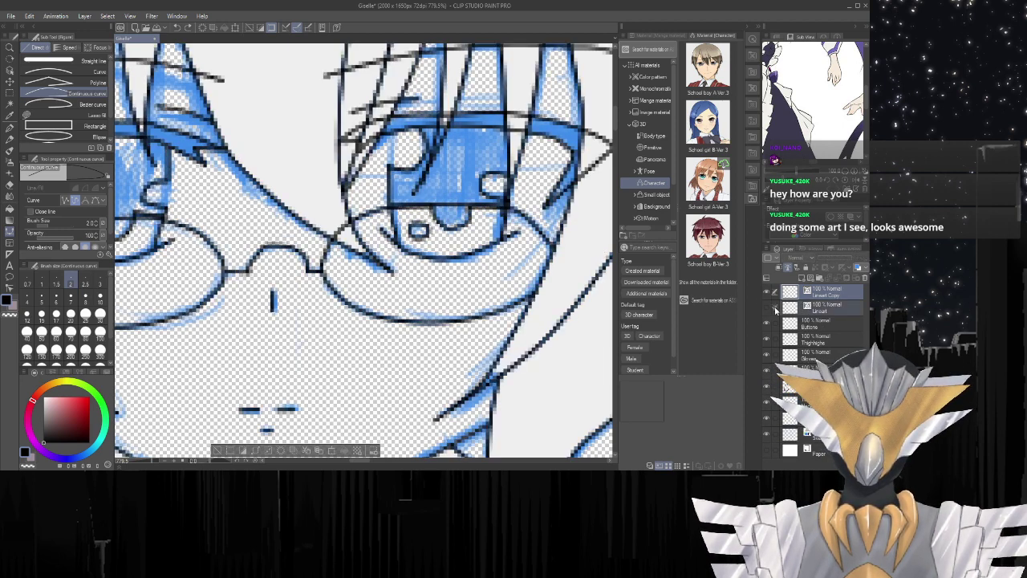
click(833, 310)
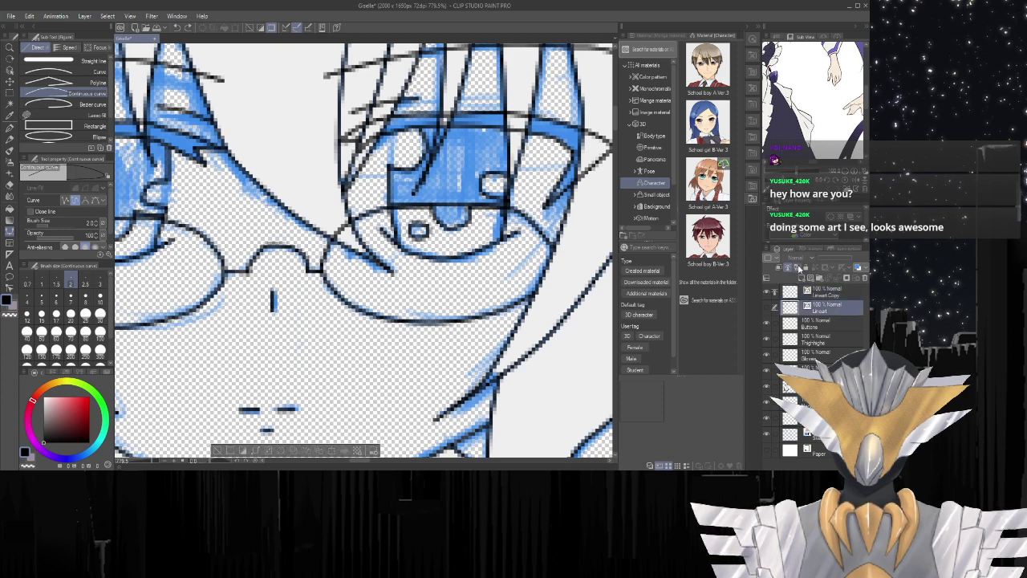
click(828, 294)
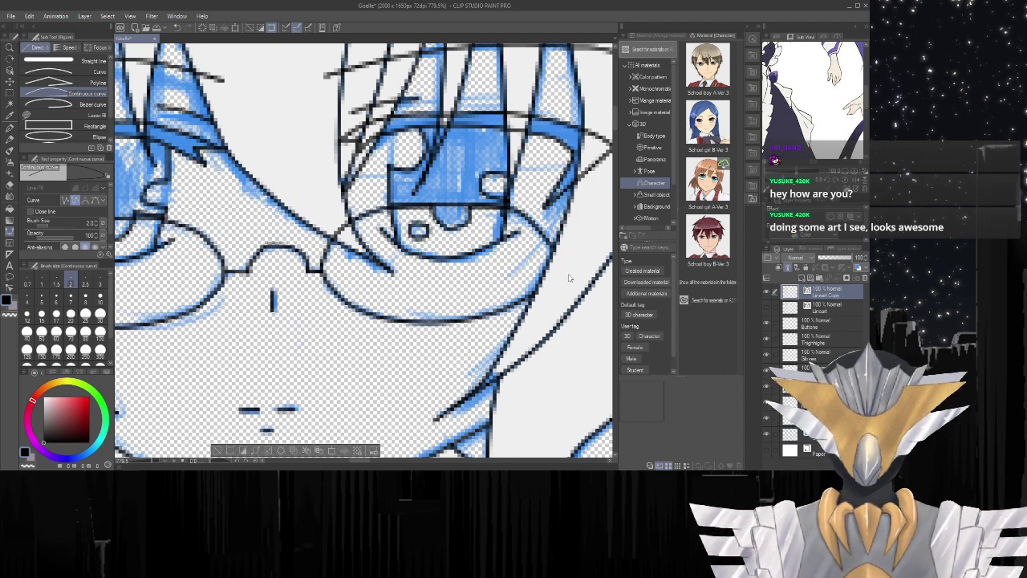
key(ctrl+z)
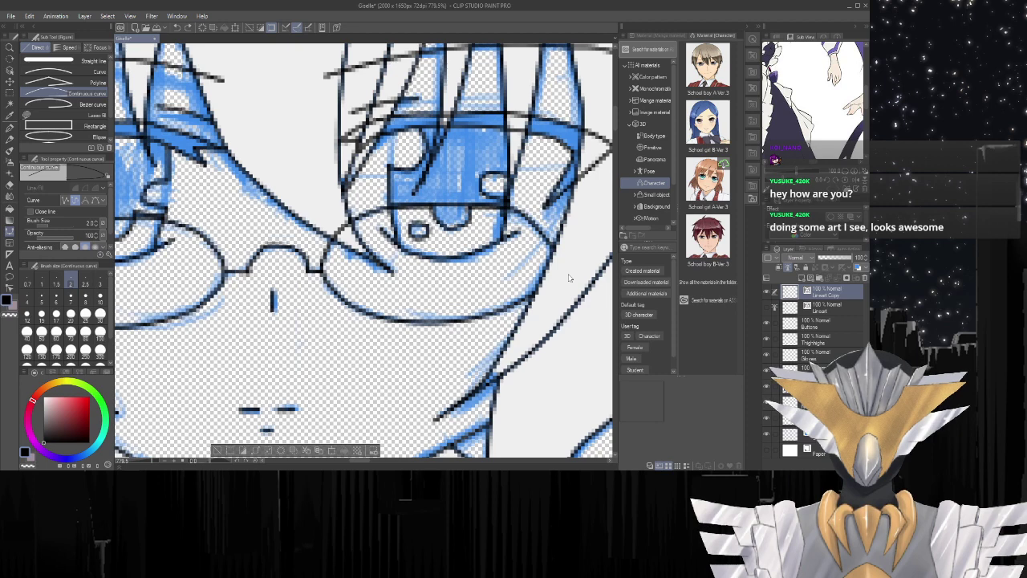
key(ctrl+z)
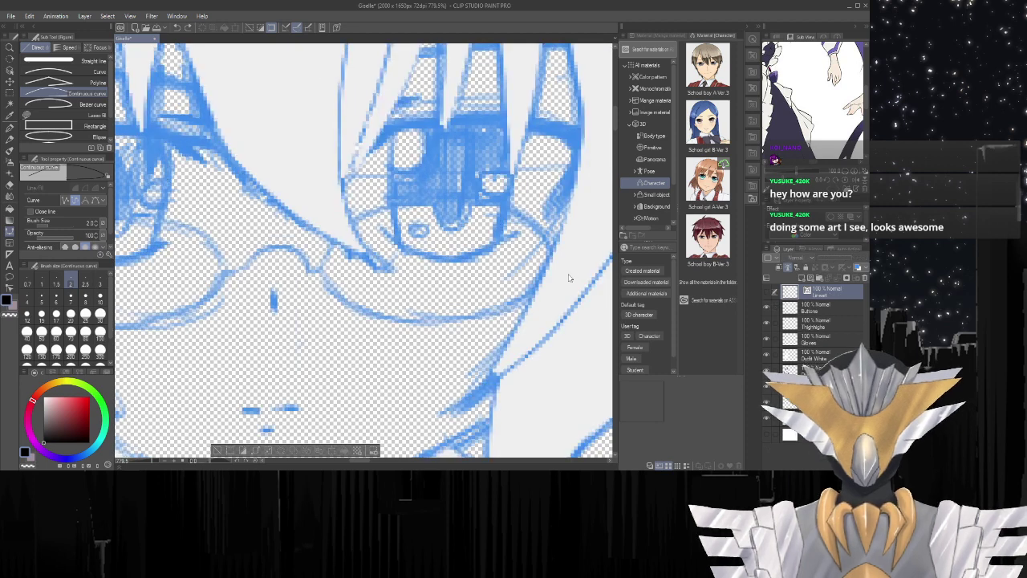
key(ctrl+y)
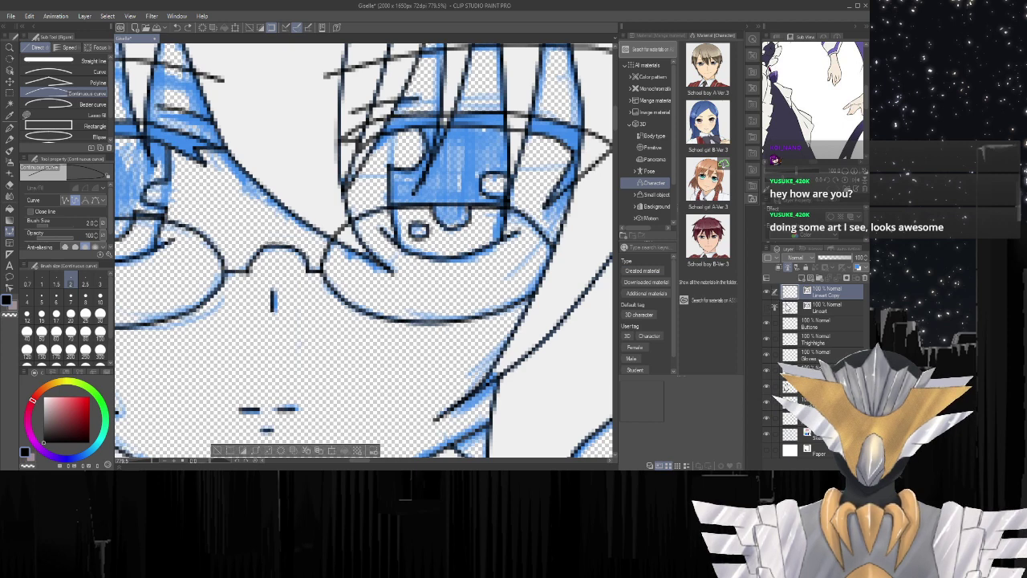
Turn off the reference-layer setting on the original Lineart layer and make Lineart Copy the active layer.
click(815, 306)
click(788, 267)
click(815, 296)
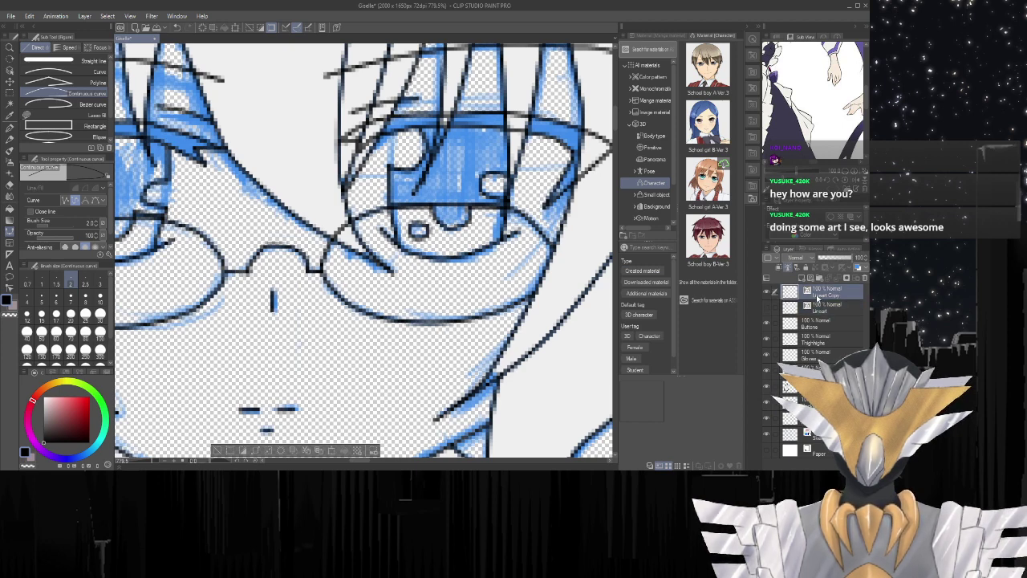
Compare the Lineart Copy and original Lineart layers by hiding and showing each over the blue sketch.
click(767, 293)
click(766, 293)
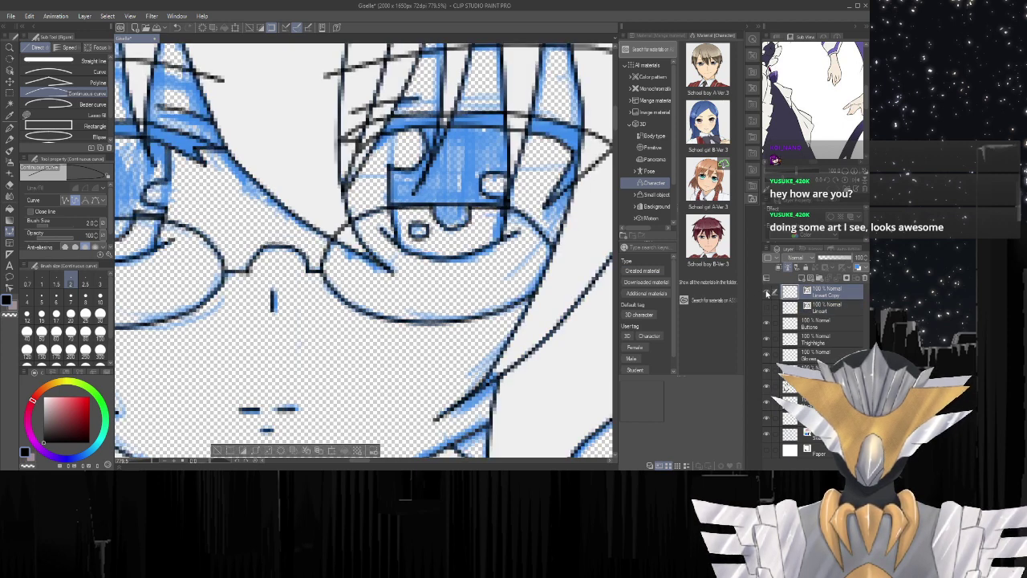
click(767, 293)
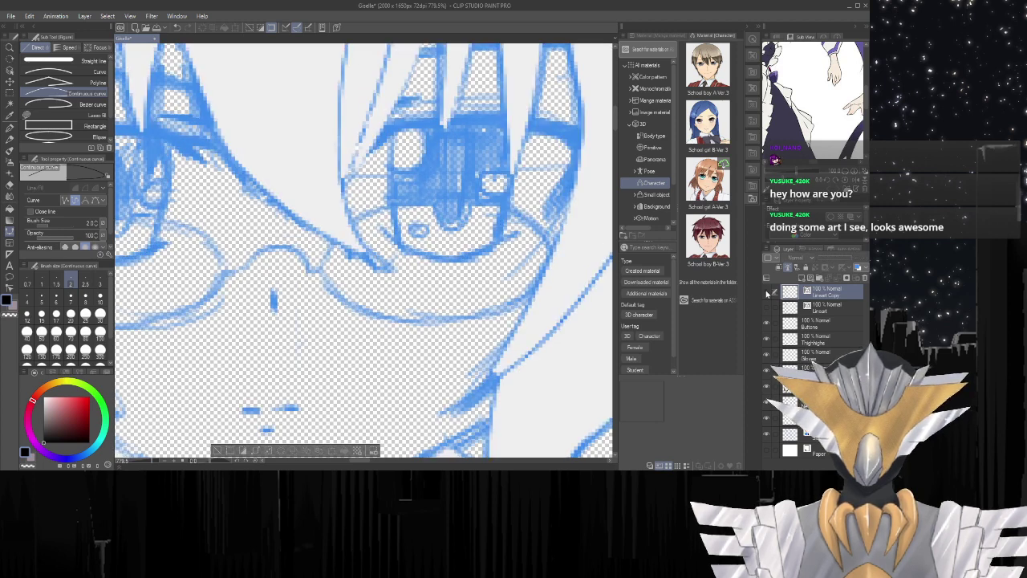
click(768, 308)
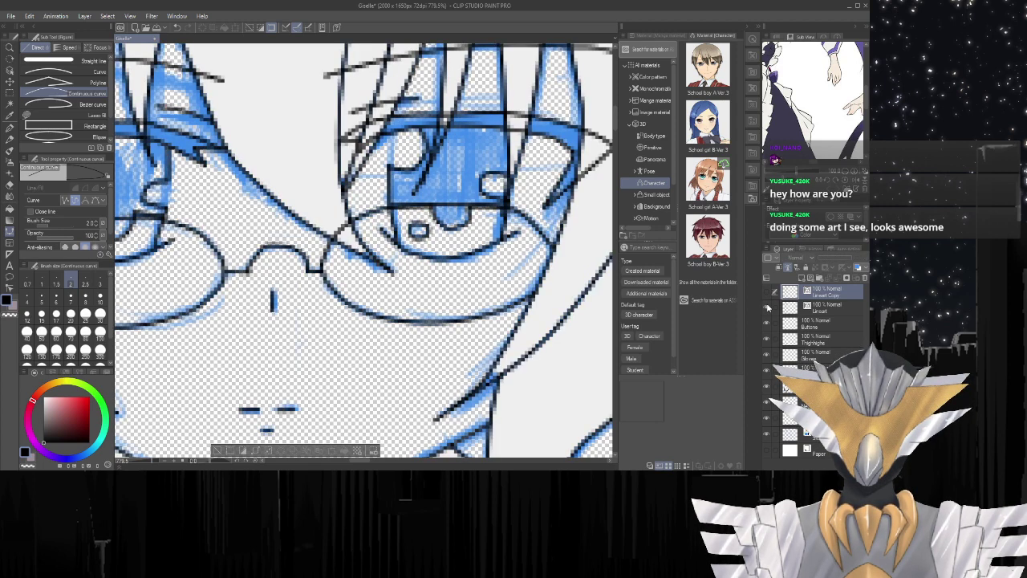
click(767, 307)
click(767, 308)
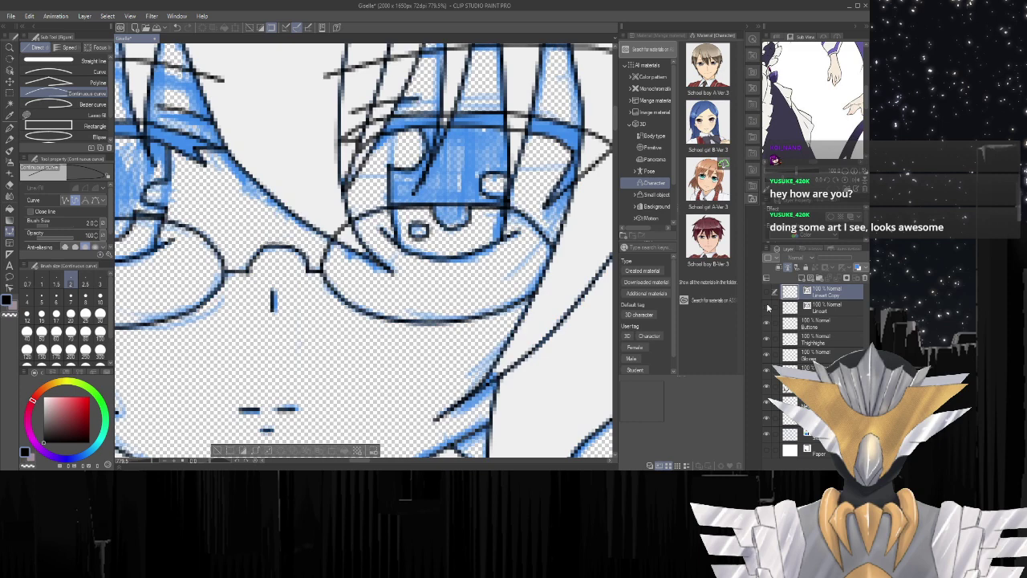
click(767, 308)
click(768, 307)
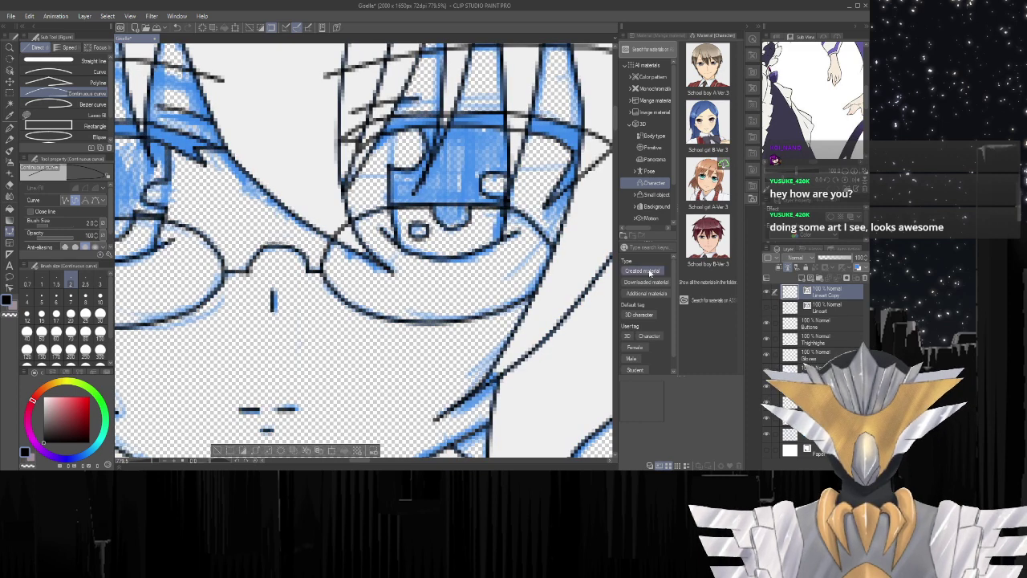
click(766, 294)
click(766, 294)
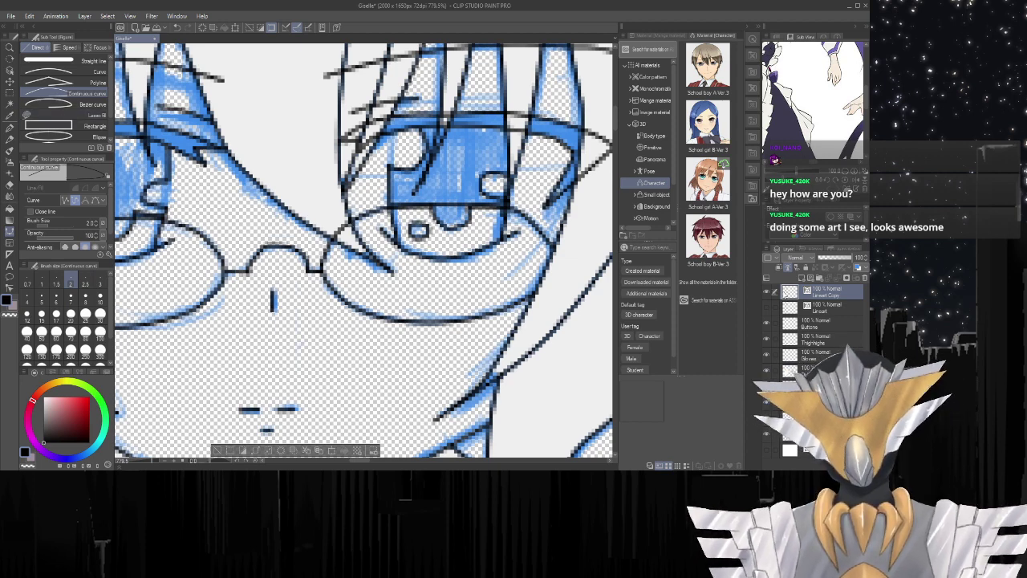
click(768, 293)
click(768, 296)
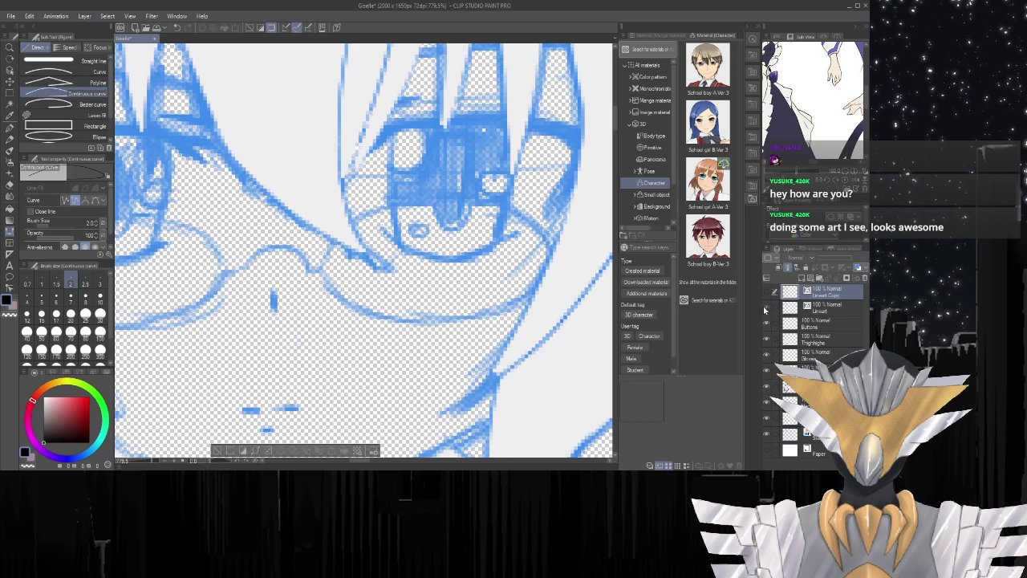
click(768, 295)
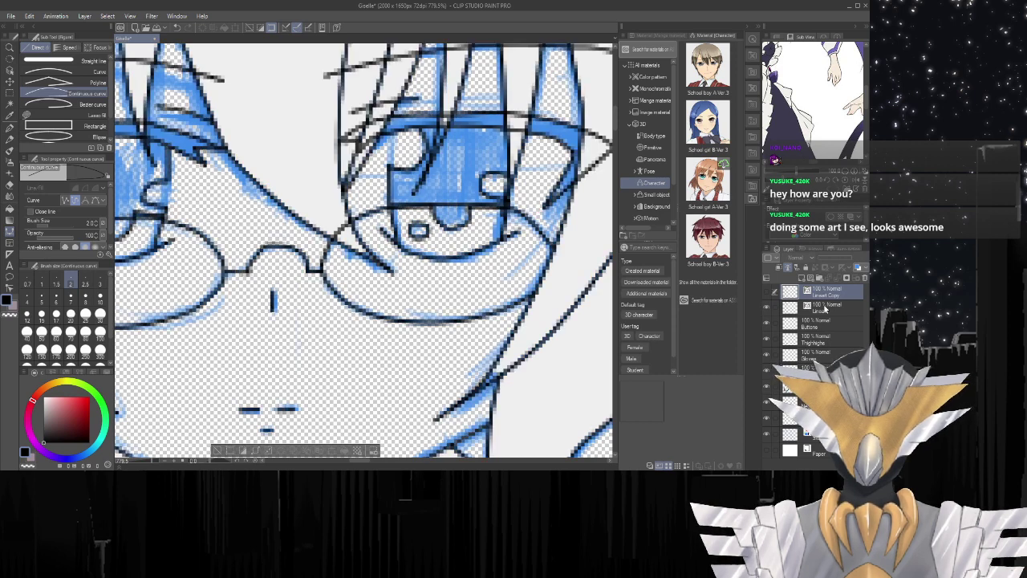
Step back through the recent layer edits and discard the Lineart Copy layer, keeping only the original Lineart layer.
click(789, 305)
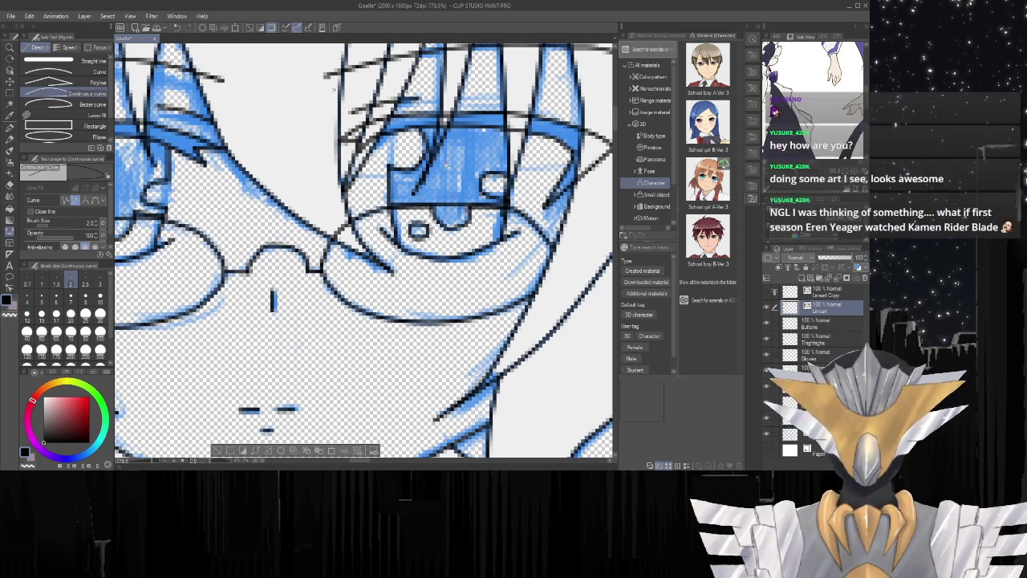
key(ctrl+z)
key(ctrl+z)
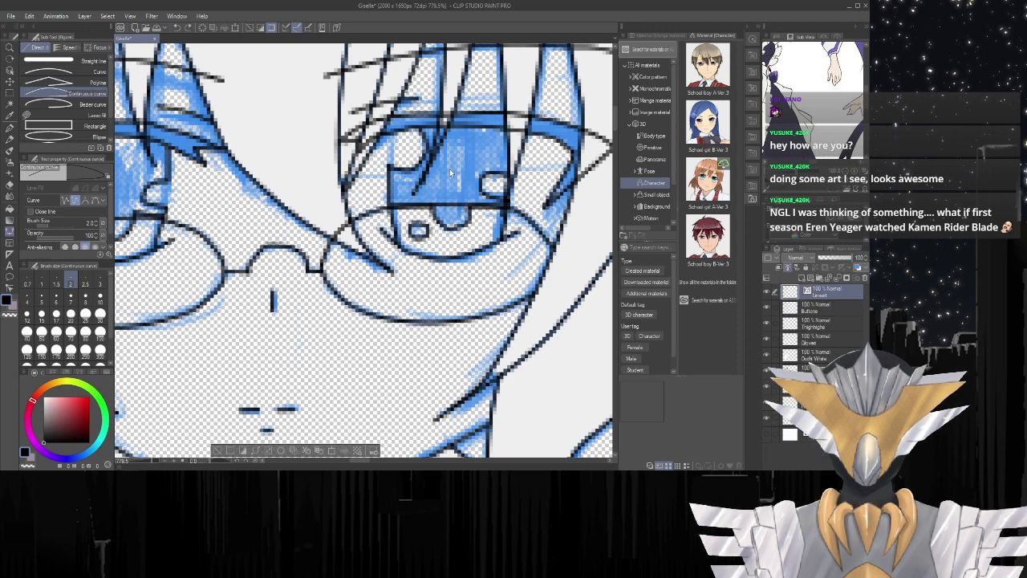
key(ctrl+z)
key(ctrl+z)
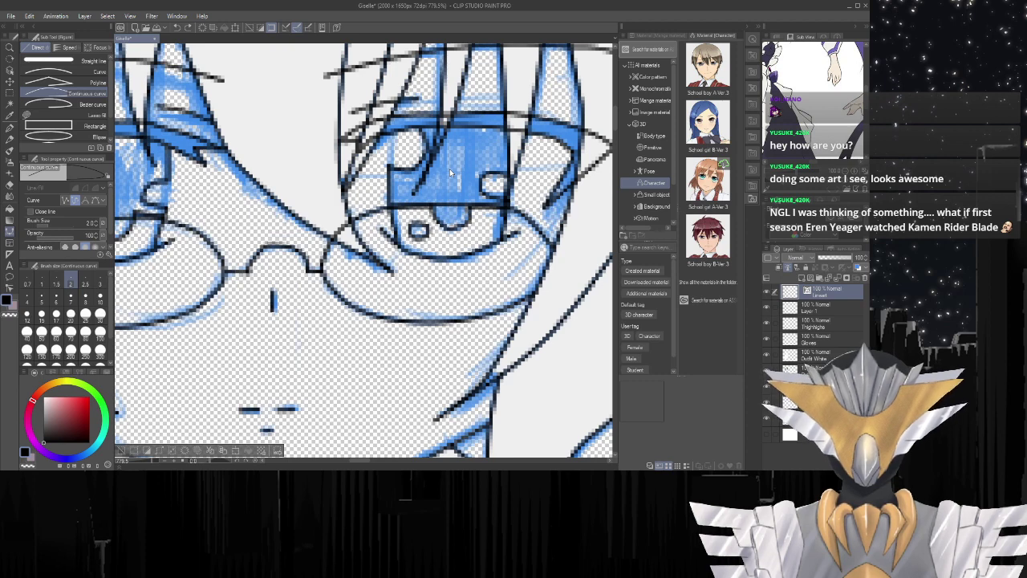
key(ctrl+shift+n)
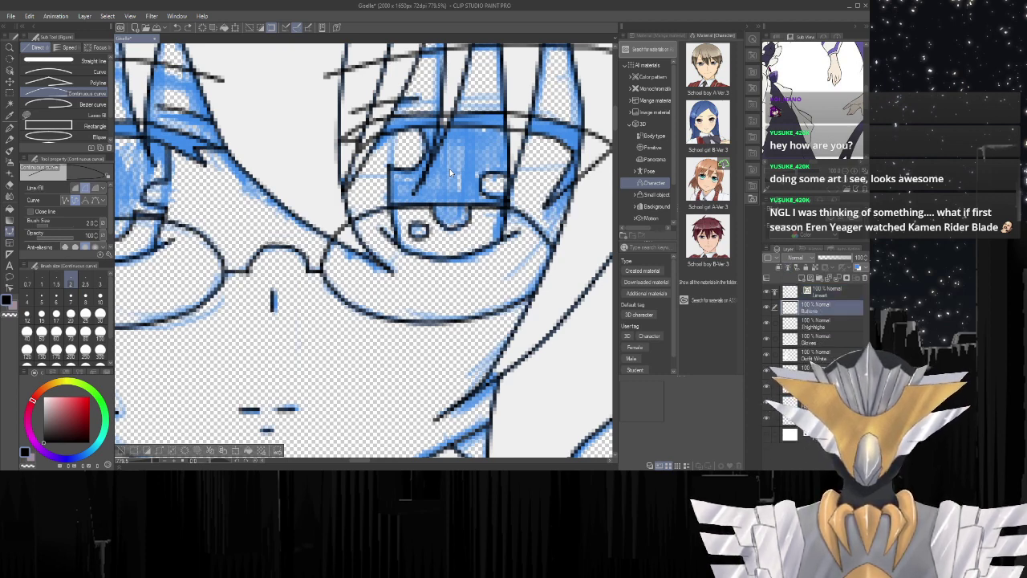
key(ctrl+z)
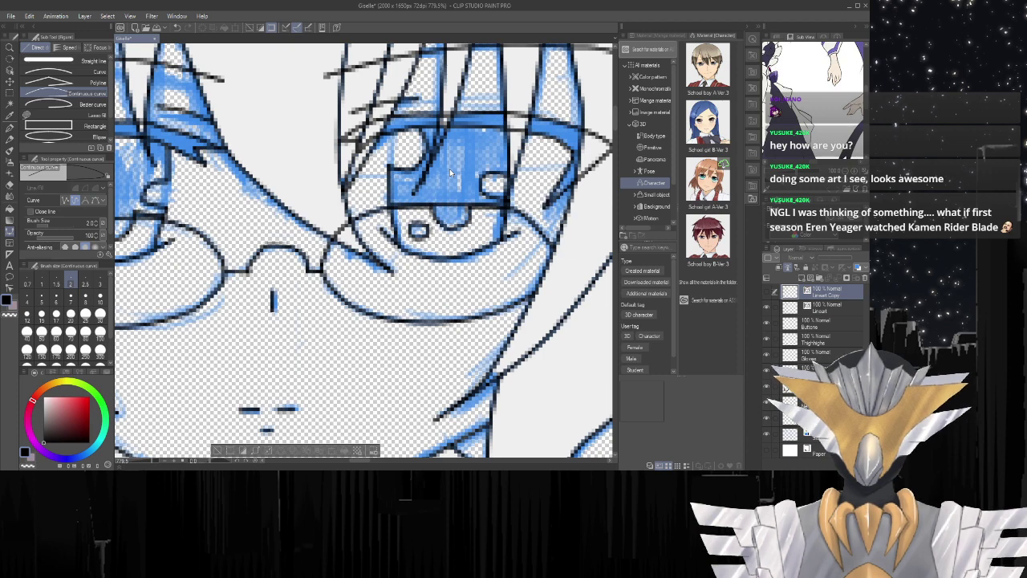
key(ctrl+e)
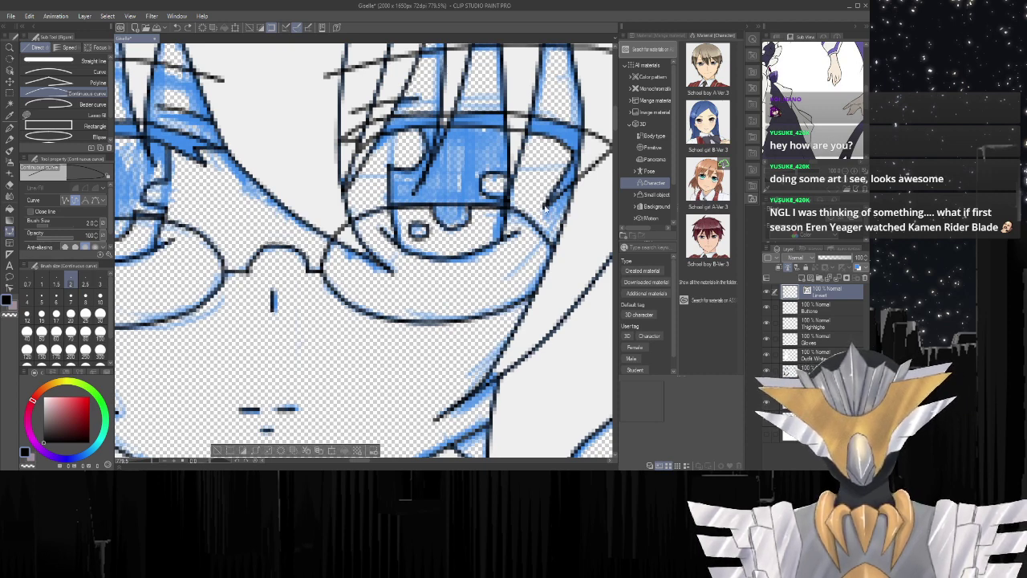
key(ctrl+s)
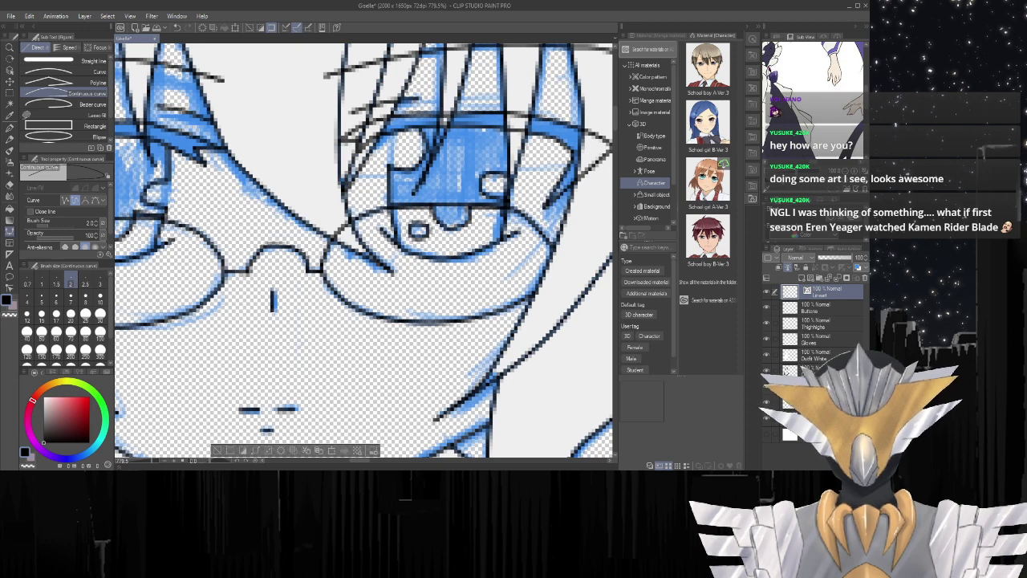
Choose the G-pen and check the face line art against the blue sketch by hiding and reshowing the Lineart layer.
click(10, 129)
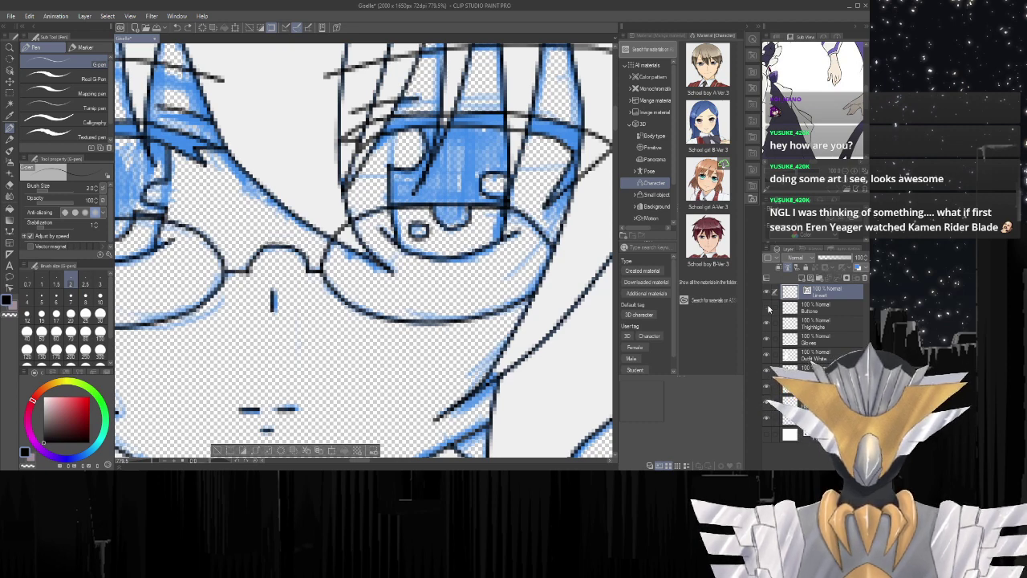
click(767, 292)
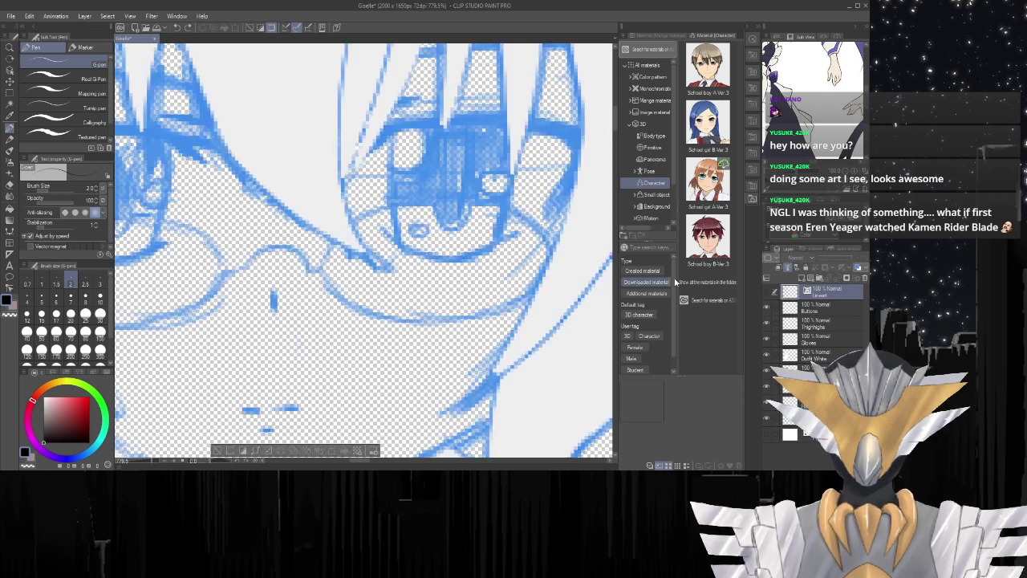
click(767, 293)
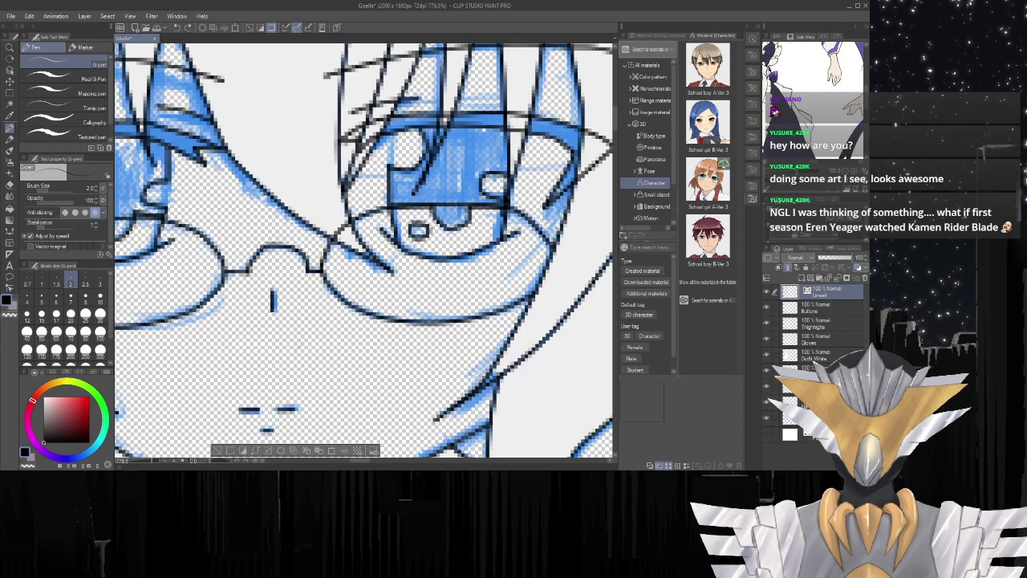
Step back and forward through the edit history to the state with the Buttons layer active, and inspect the cuff buttons.
click(816, 418)
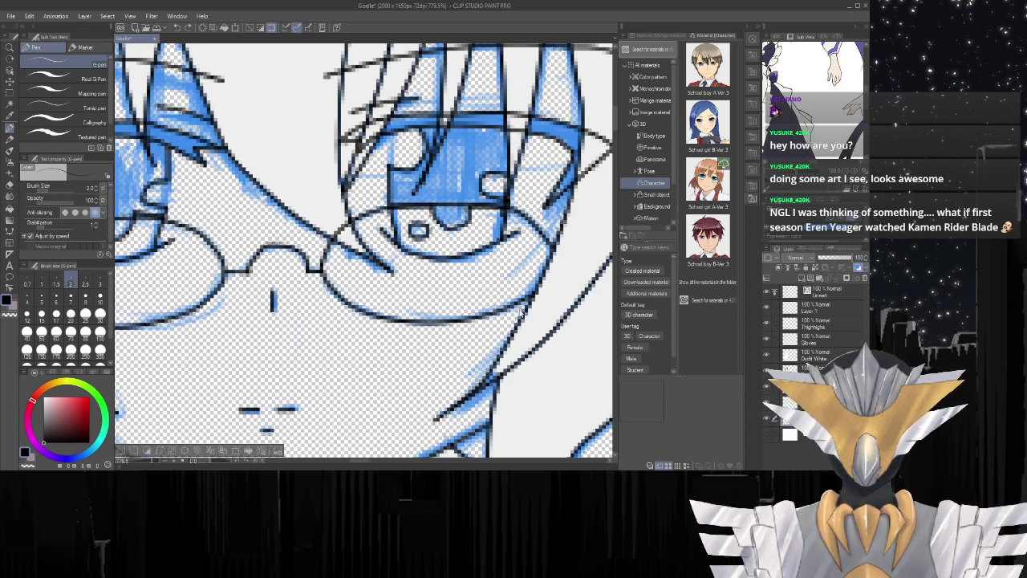
key(ctrl+z)
key(ctrl+y)
key(ctrl+y)
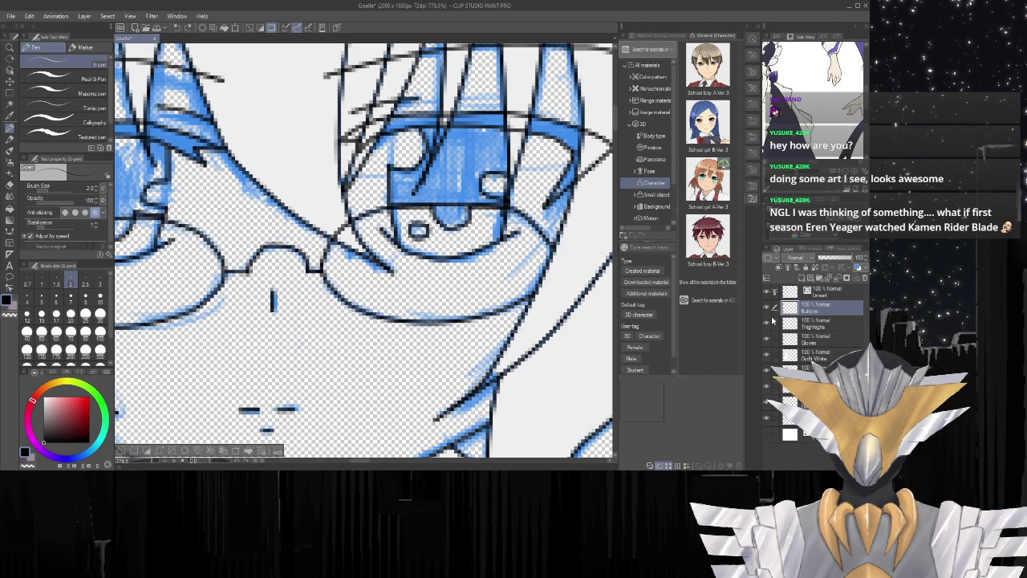
scroll(497, 253, down, 10)
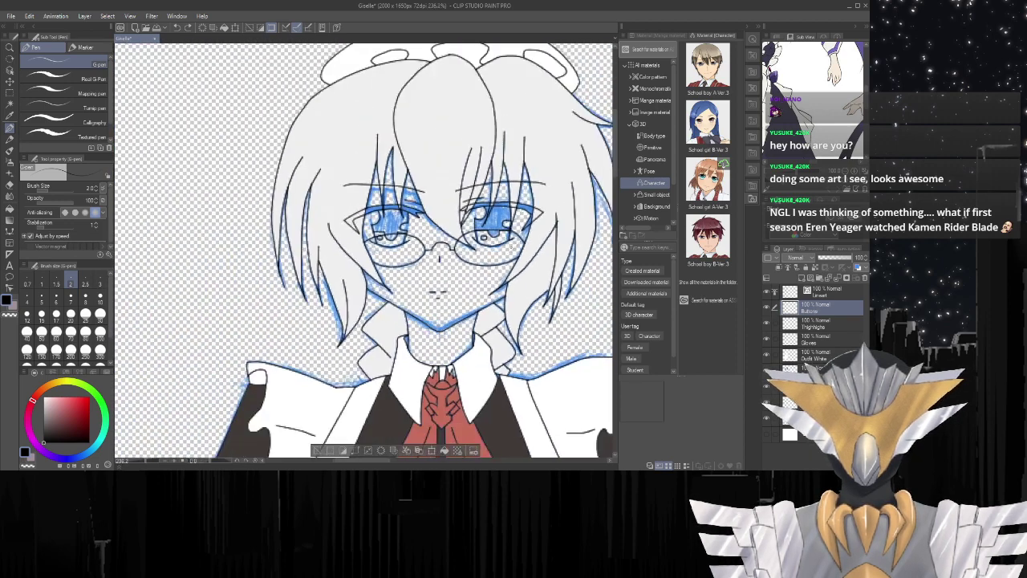
scroll(513, 330, down, 3)
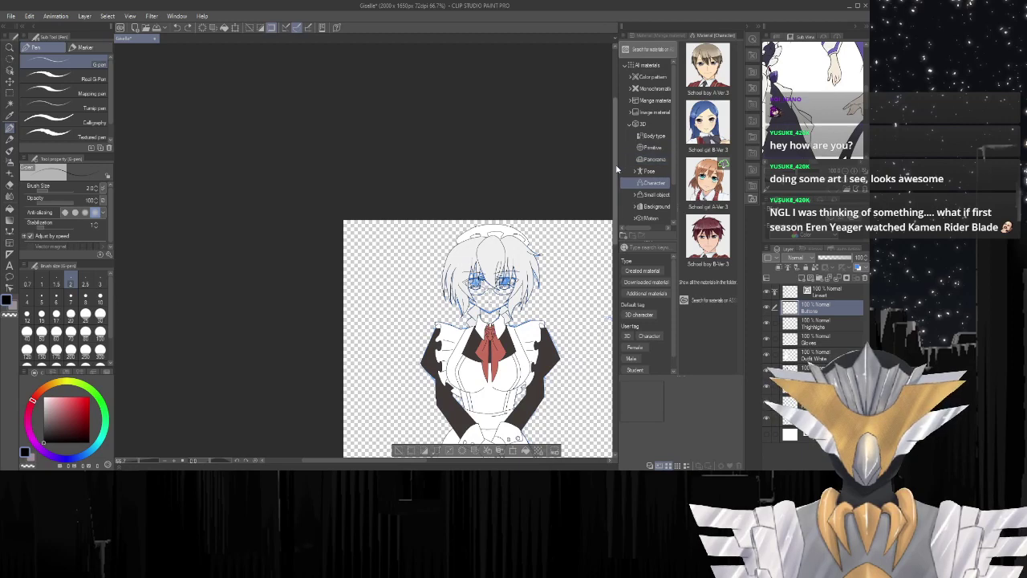
drag(614, 167, 614, 231)
scroll(491, 233, up, 3)
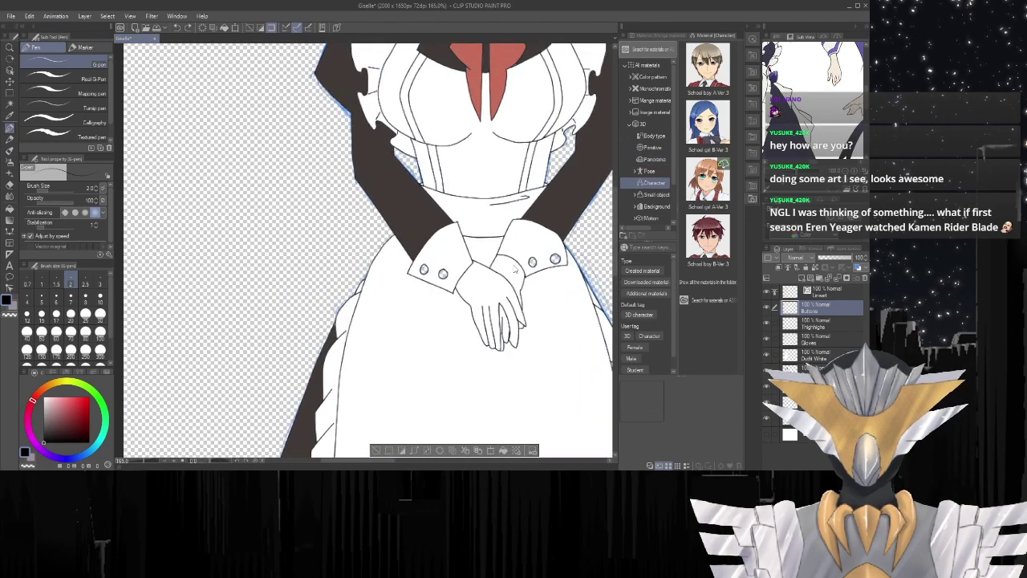
Redo the undone edits until all four cuff buttons are filled on the Buttons layer, and clear the selection.
key(ctrl+y)
key(ctrl+y)
key(ctrl+y)
key(ctrl+y)
key(ctrl+y)
key(ctrl+y)
key(ctrl+y)
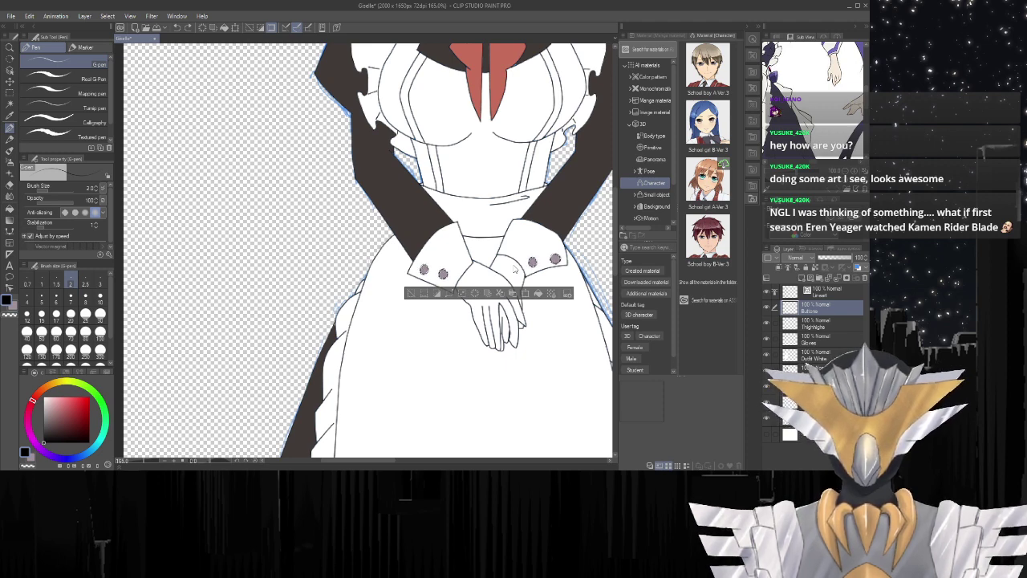
key(ctrl+d)
Duplicate the Lineart layer, hide the original, and make Lineart Copy the active layer.
click(827, 294)
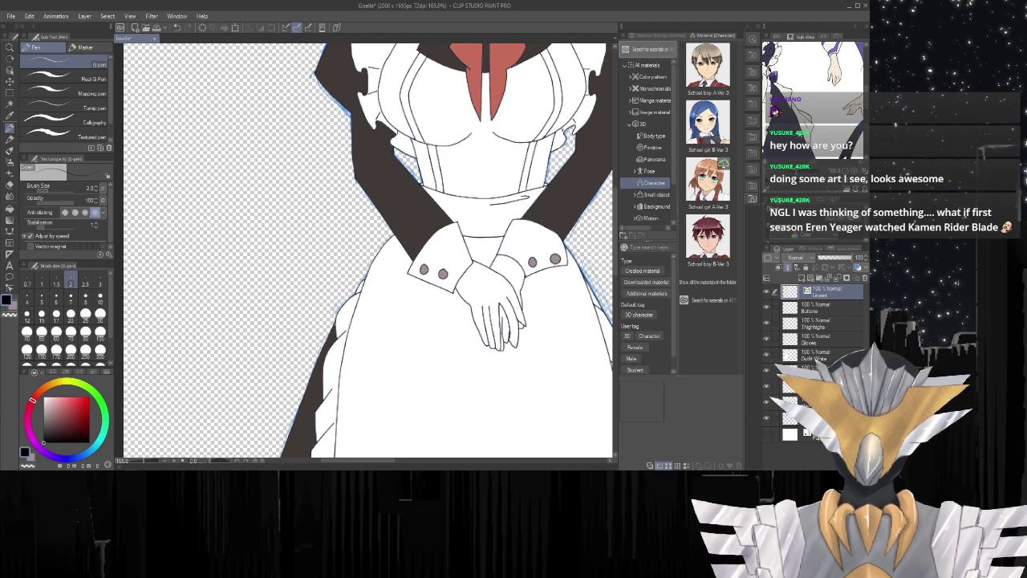
key(ctrl+c)
key(ctrl+v)
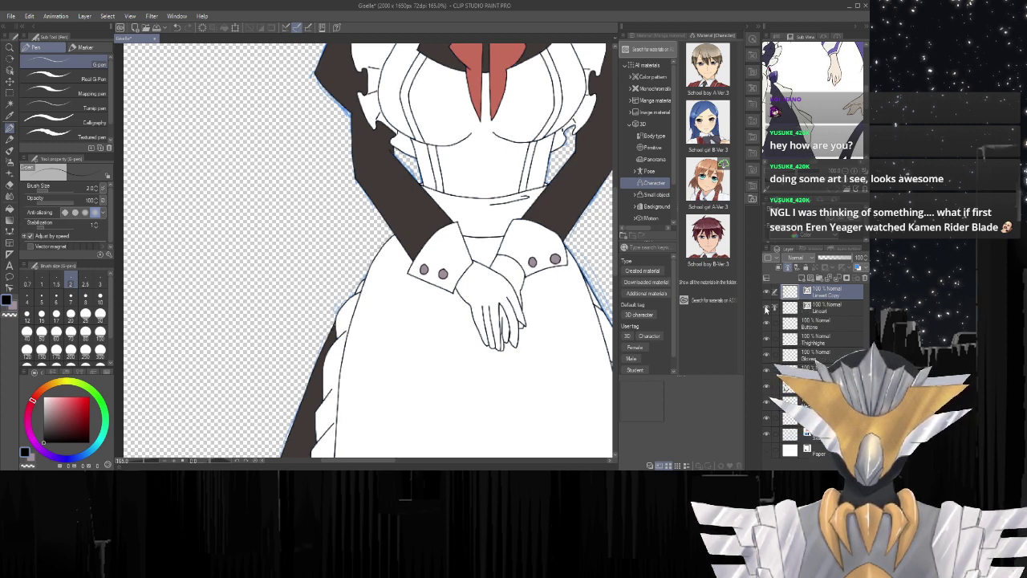
click(820, 306)
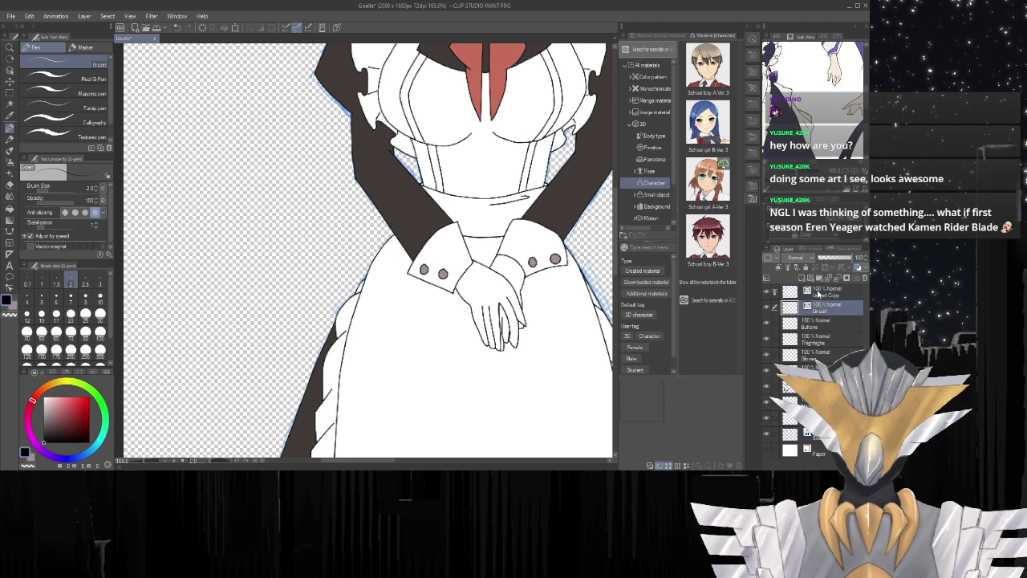
click(809, 291)
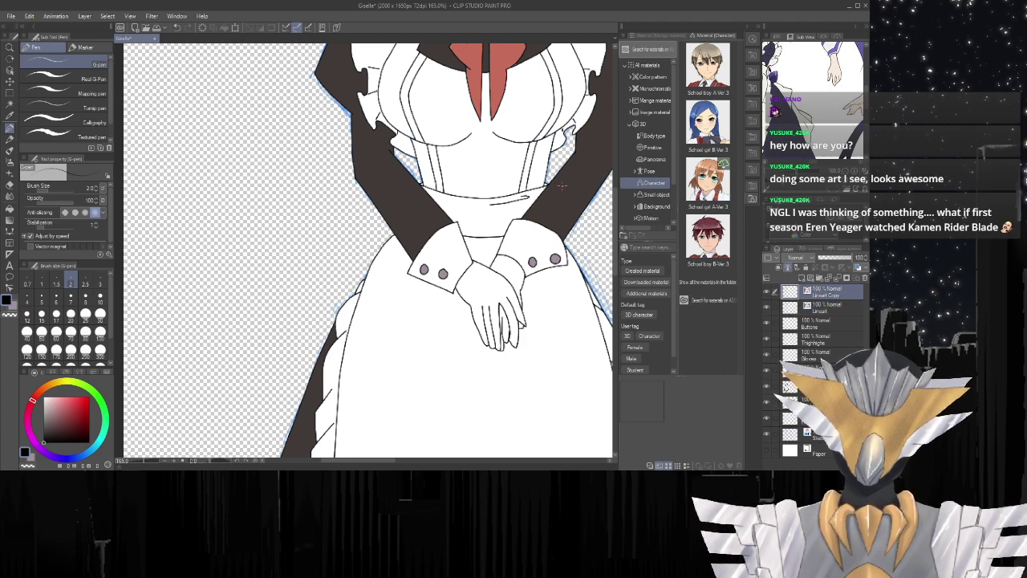
Draw the missing inner edge and lower outer edge of the left-hand eye as continuous curves on the Lineart Copy layer.
scroll(562, 187, up, 1)
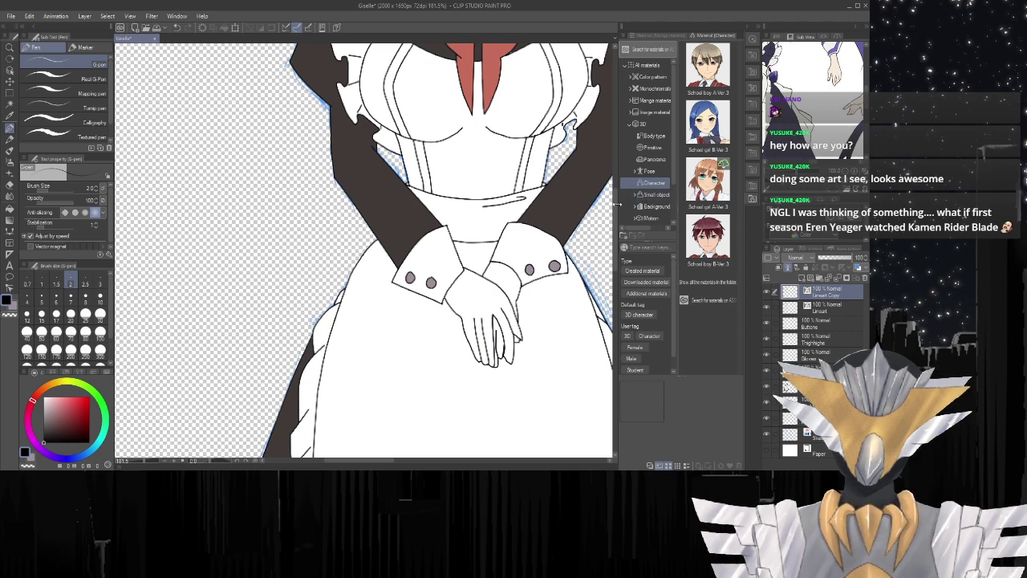
scroll(615, 190, up, 3)
scroll(615, 191, up, 6)
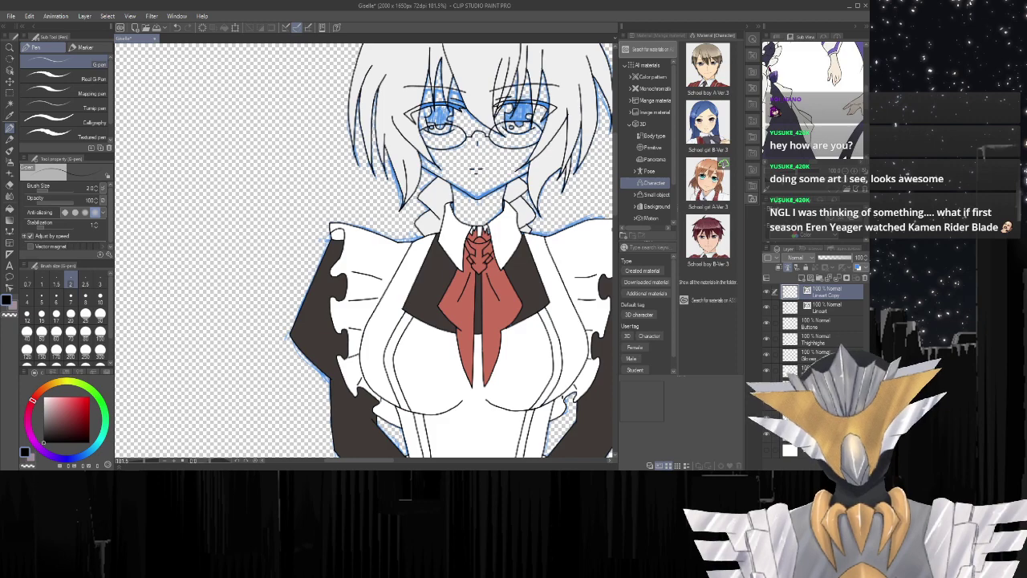
scroll(481, 156, up, 8)
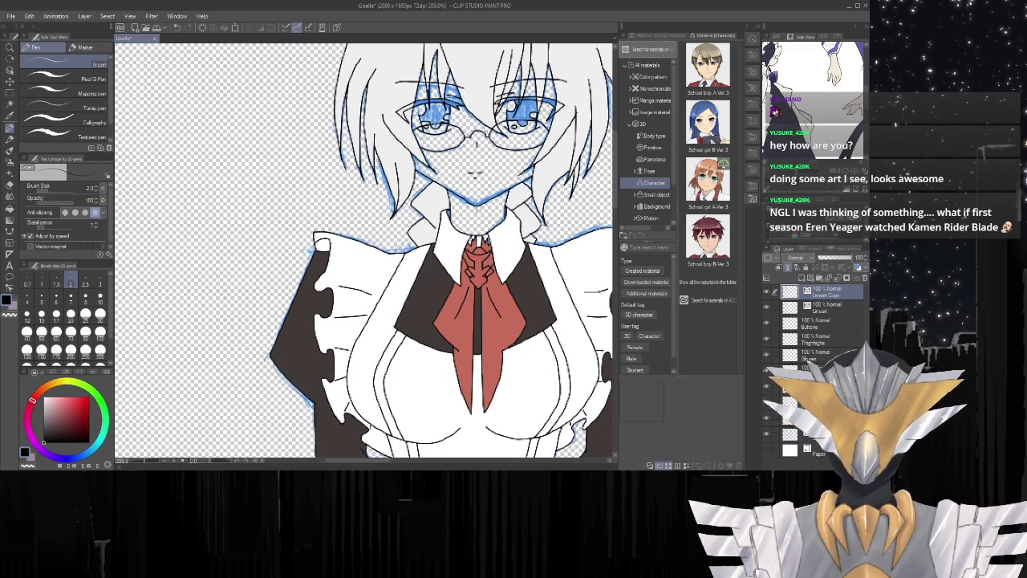
scroll(365, 249, down, 5)
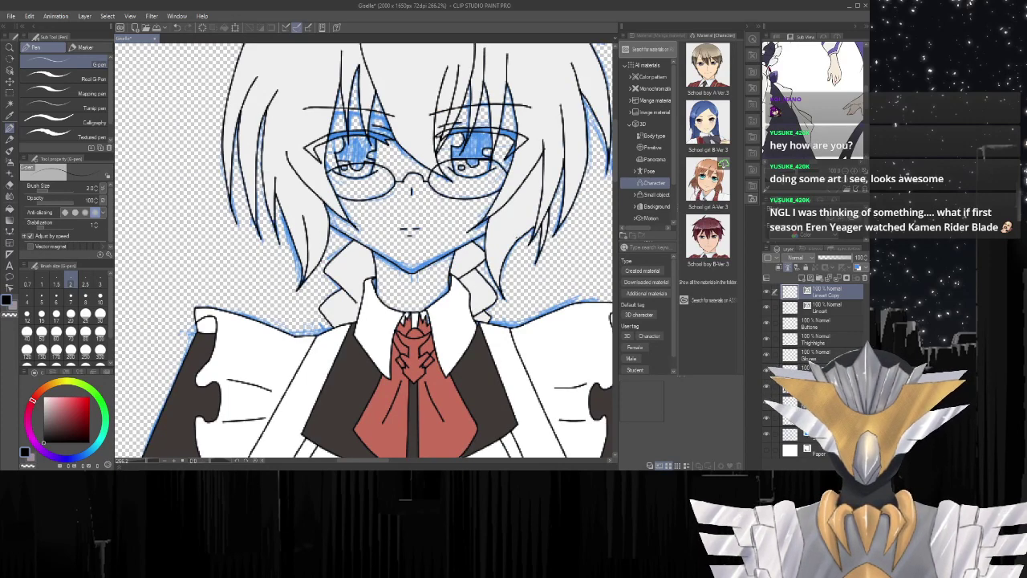
scroll(502, 146, up, 6)
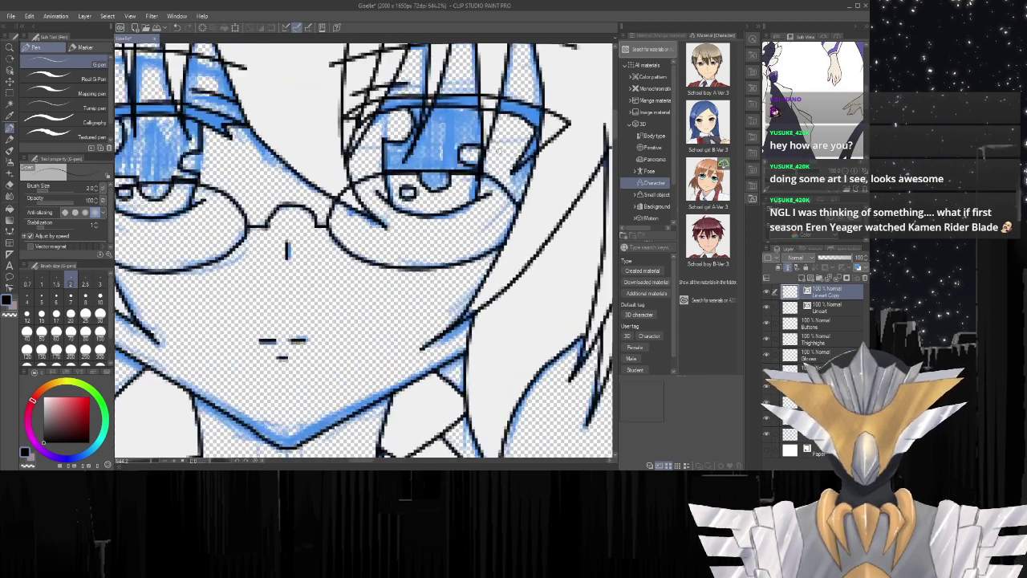
click(10, 232)
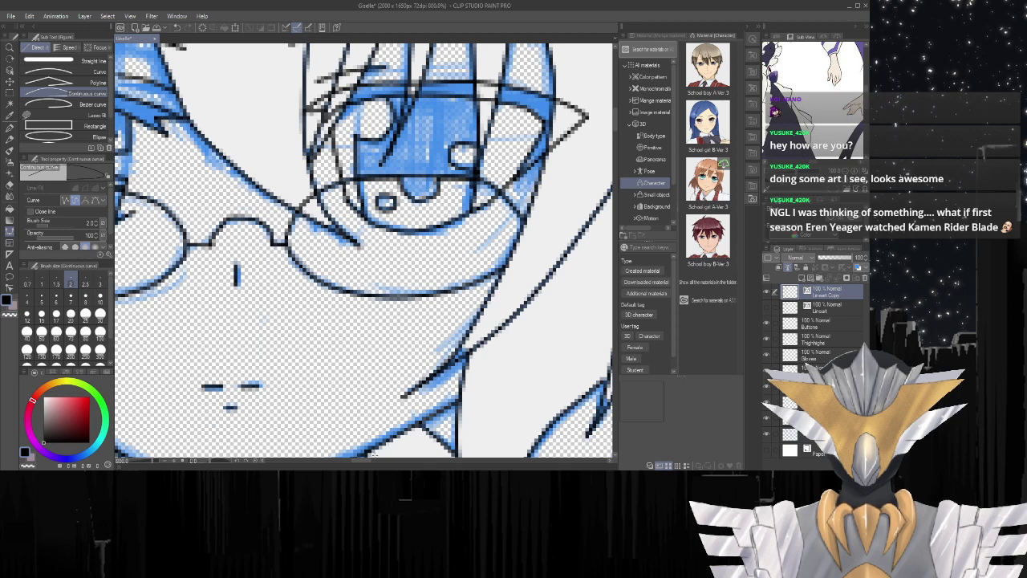
drag(362, 461, 352, 460)
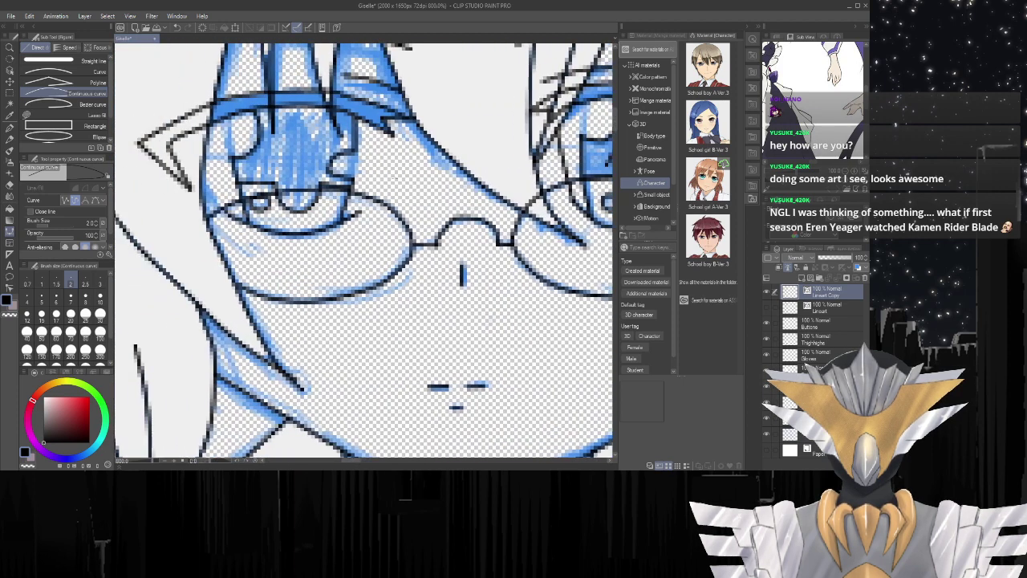
drag(393, 132, 362, 215)
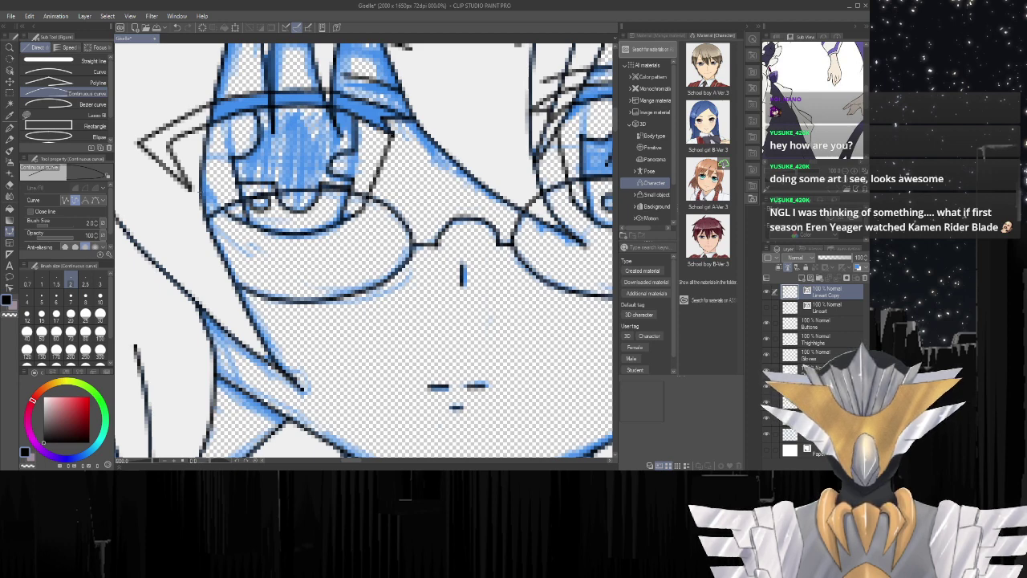
drag(190, 189, 225, 215)
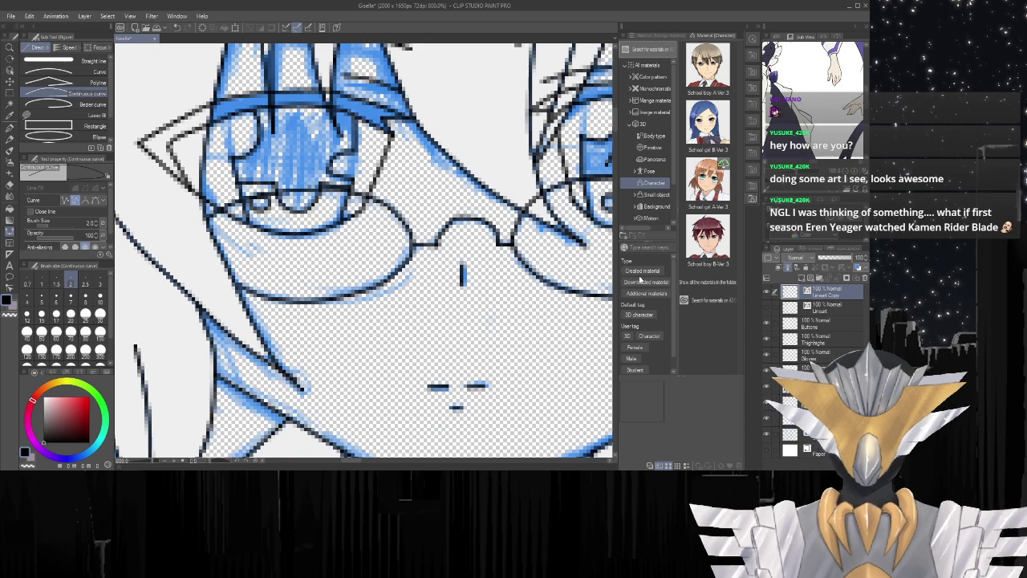
Sample the light skin tone from the purple-haired character's face in the reference image as the drawing colour.
scroll(412, 256, down, 5)
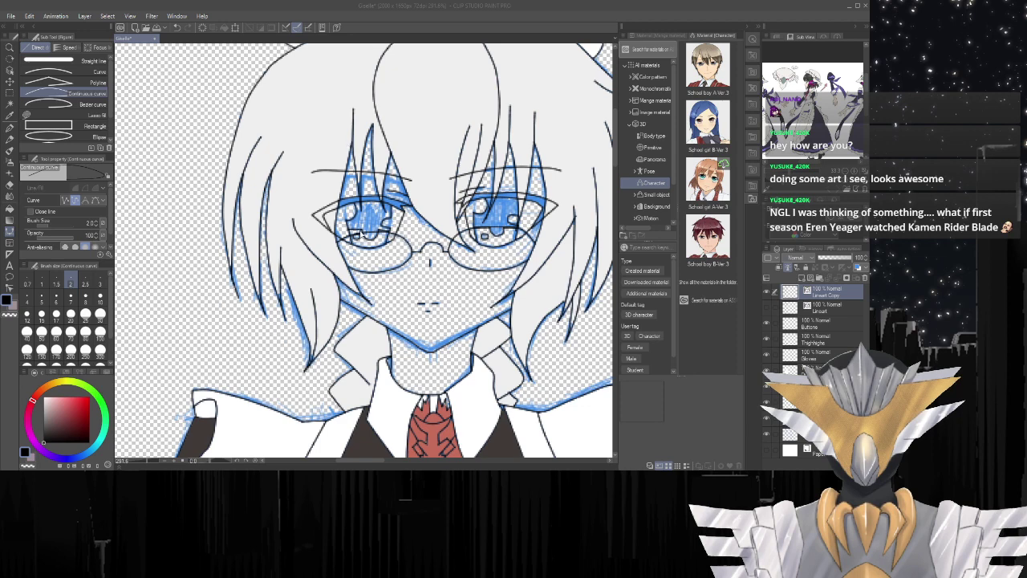
double_click(362, 233)
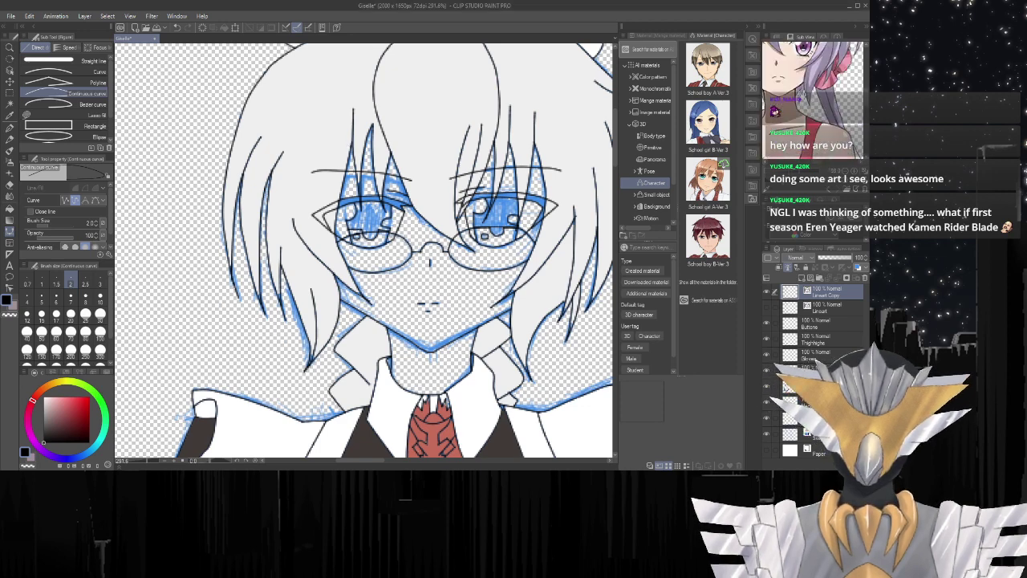
key(i)
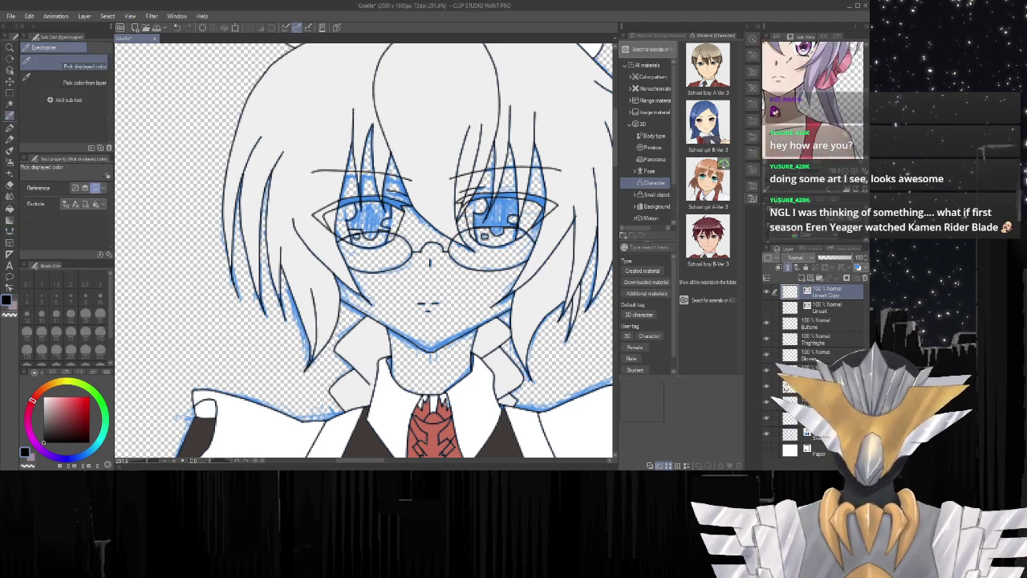
click(789, 64)
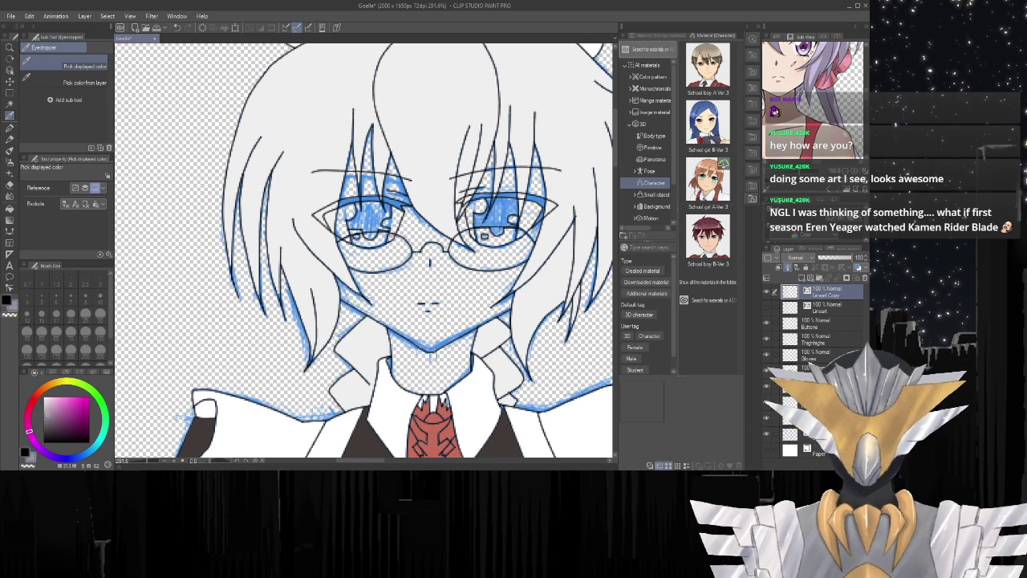
click(789, 67)
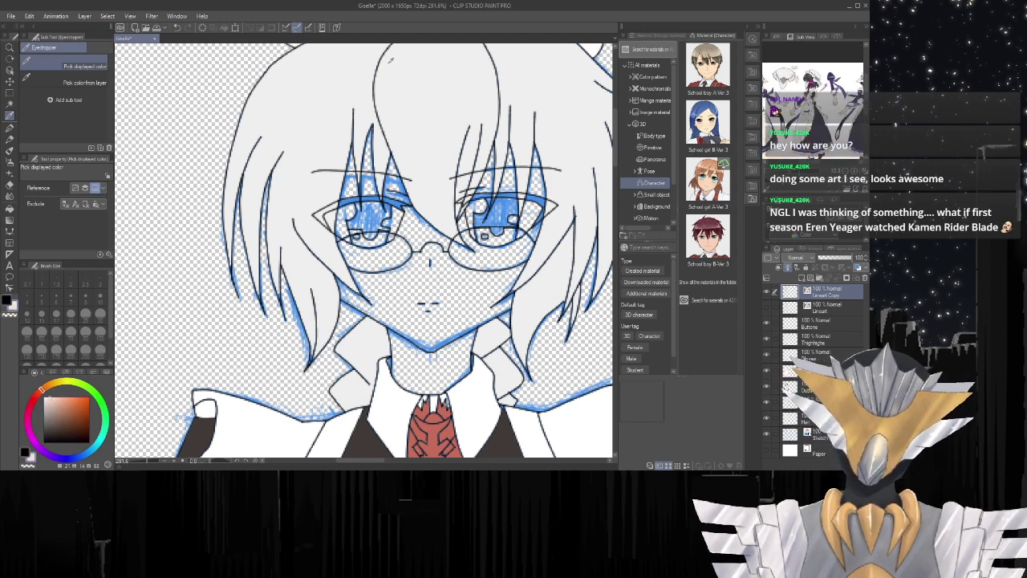
Add a new raster layer directly above the Buttons layer and name it Skin.
click(821, 325)
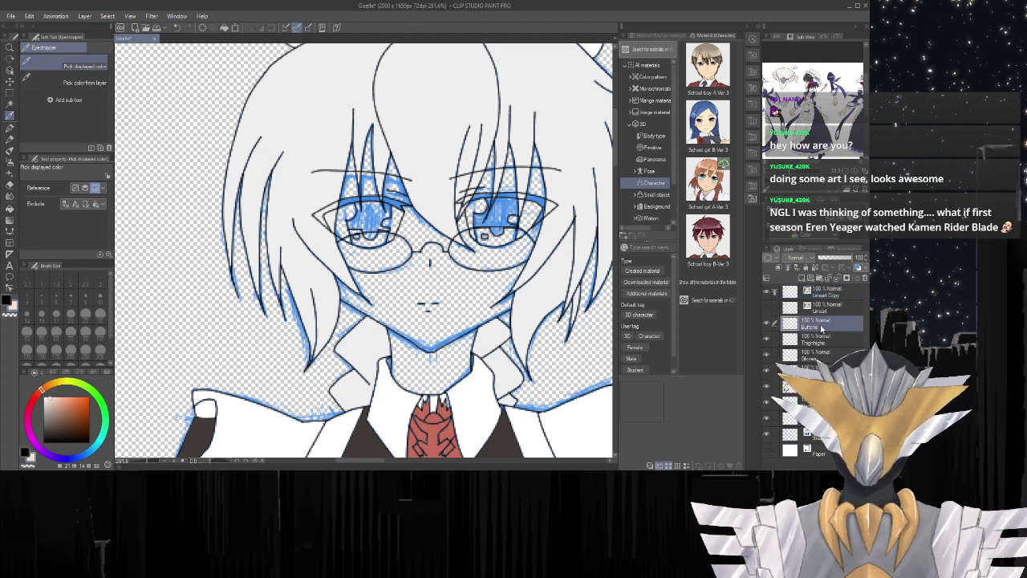
click(804, 281)
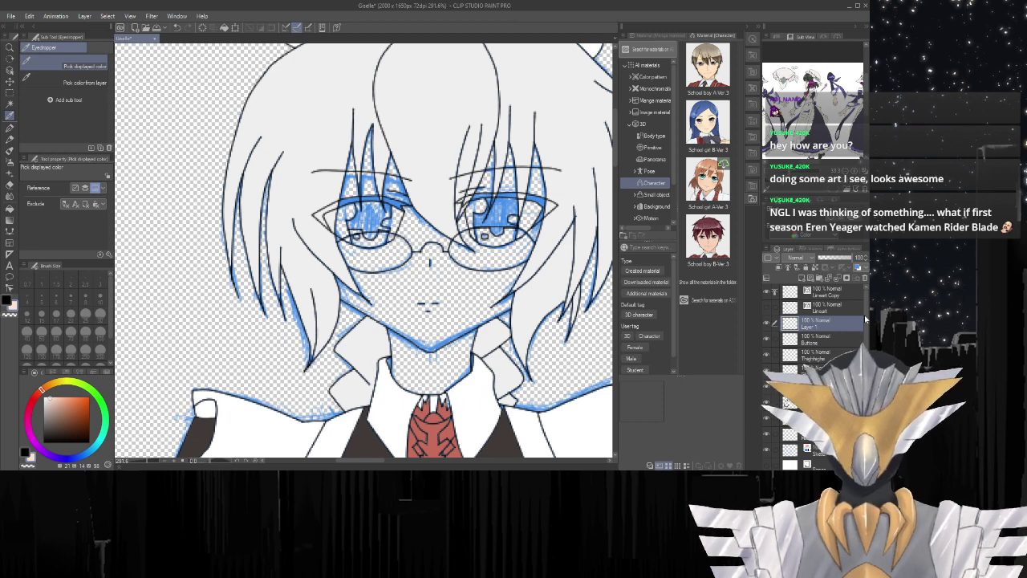
double_click(812, 326)
text(Skin)
key(Return)
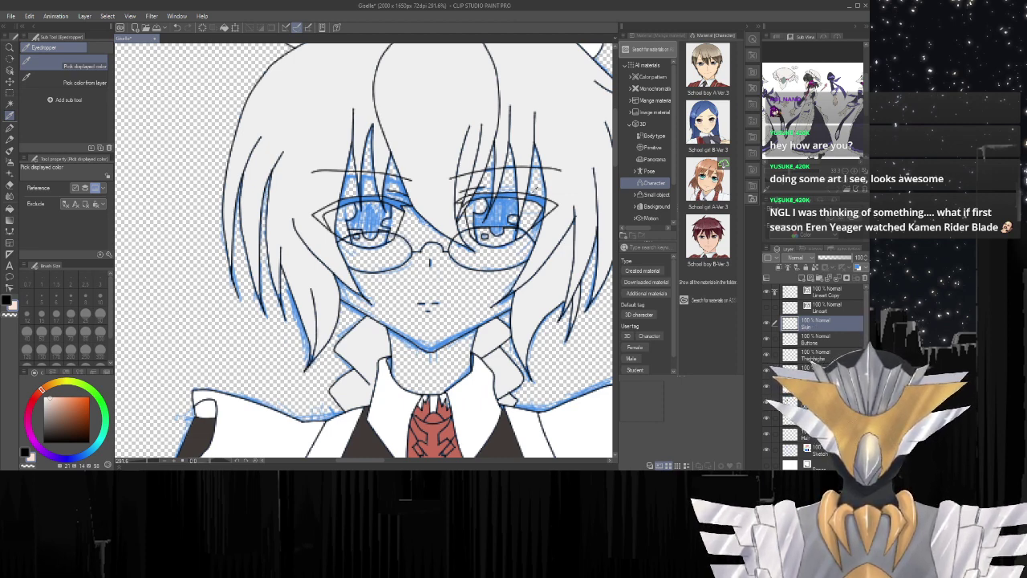
Fill the outermost hair gap above the right-hand eye with the skin tone, both below and above the eyebrow.
scroll(536, 191, up, 3)
key(w)
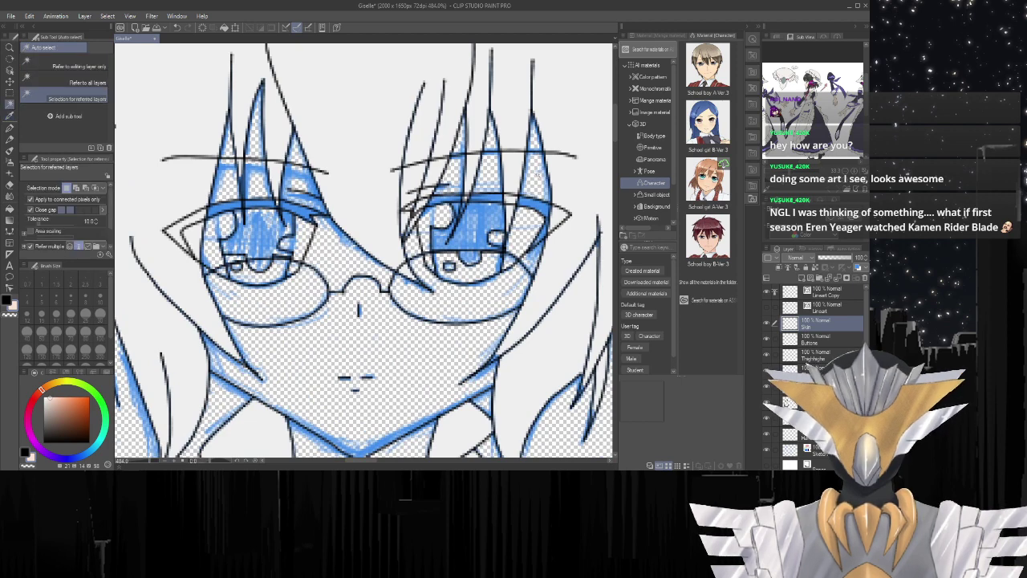
click(538, 174)
key(g)
click(536, 181)
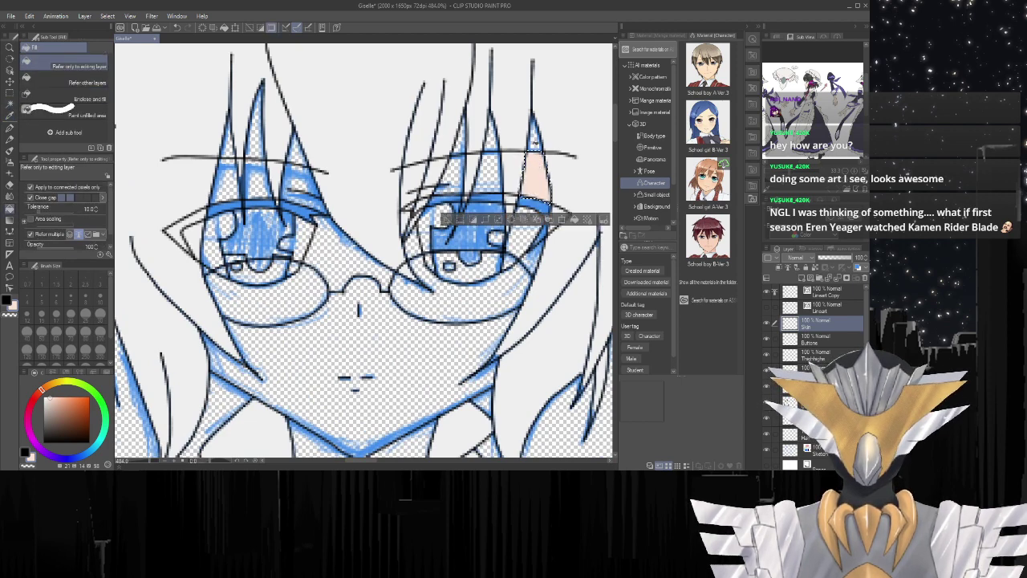
key(w)
click(535, 139)
key(g)
click(536, 137)
Fill the middle hair gap above the right-hand eye with the skin tone, both above and below the eyebrow.
key(w)
click(492, 138)
key(g)
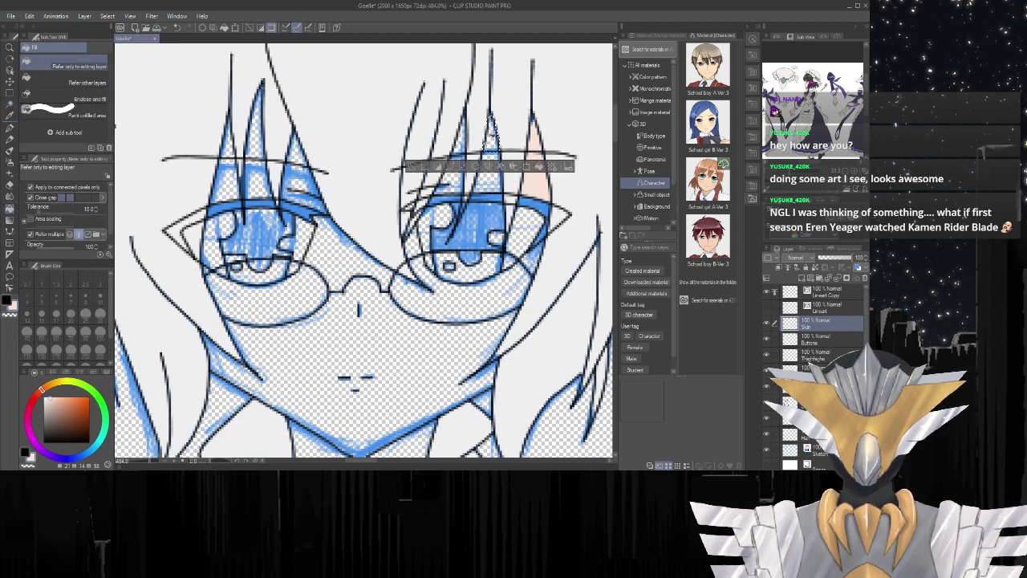
click(492, 138)
key(w)
click(489, 180)
key(g)
click(489, 179)
Fill the innermost hair gap above the right-hand eye with the skin tone, both below and above the eyebrow.
key(w)
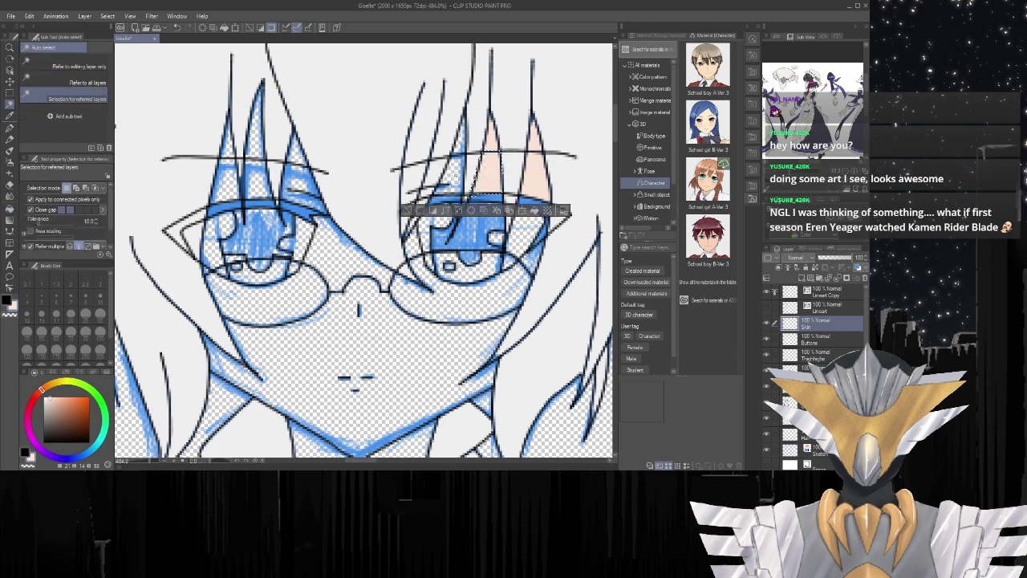
click(455, 176)
key(g)
click(455, 176)
key(w)
click(460, 154)
key(g)
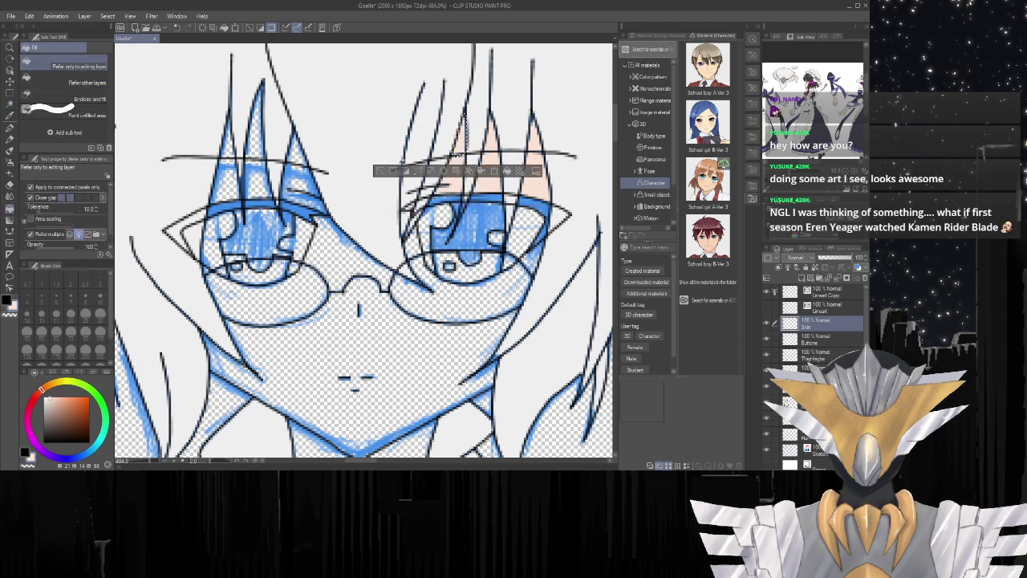
Fill the small skin areas beside the inner and outer corners of the right-hand eye with the skin tone.
key(w)
click(414, 242)
key(g)
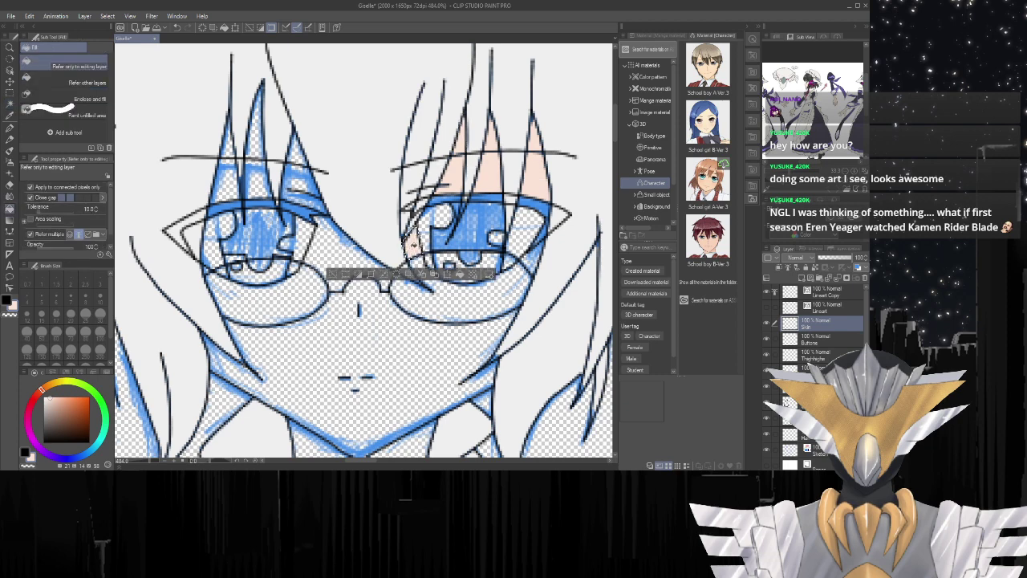
click(407, 240)
key(w)
click(533, 267)
key(g)
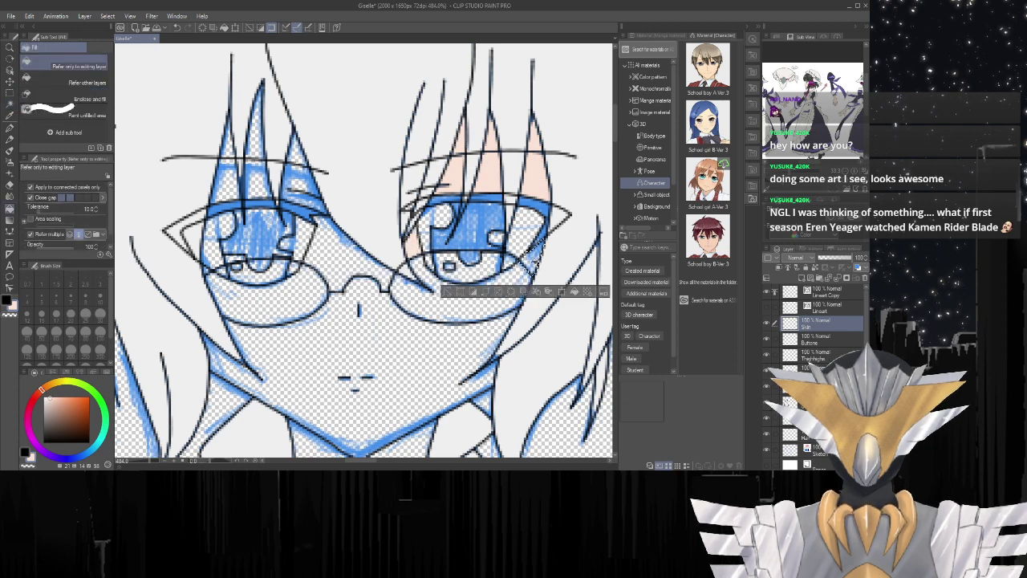
click(530, 260)
Fill the skin inside the right-hand glasses lens and the area between the eyes above the glasses bridge.
key(w)
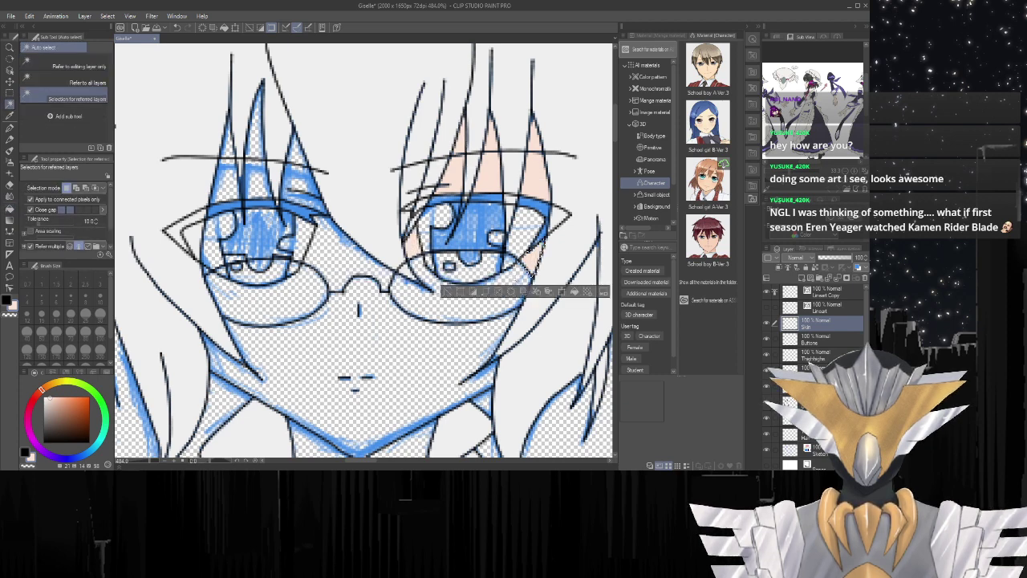
click(516, 277)
key(g)
click(516, 277)
key(w)
click(353, 256)
key(g)
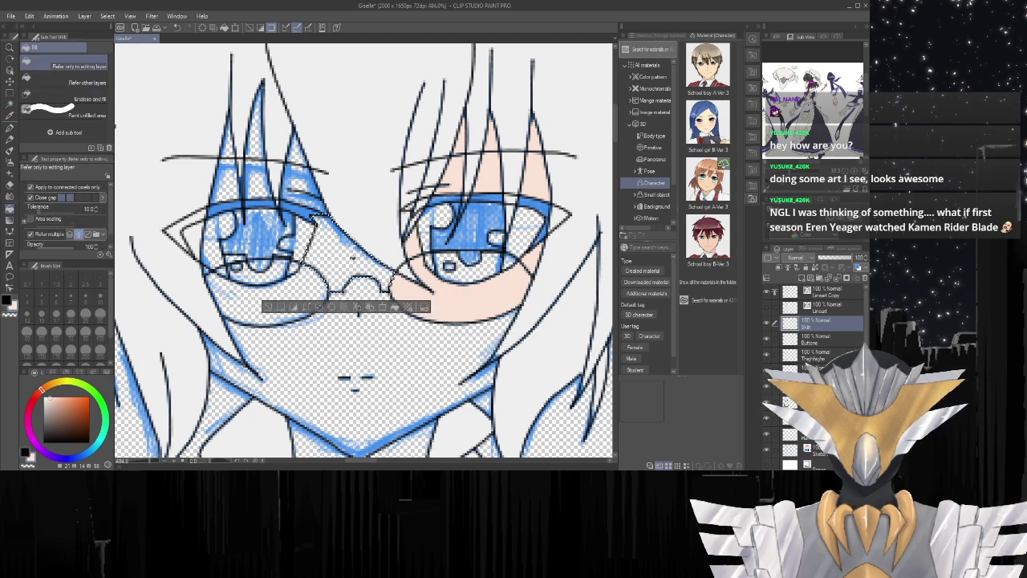
click(353, 257)
Fill the innermost hair gap above the left-hand eye with the skin tone, including the sections around the crease line and above the eyebrow.
click(299, 183)
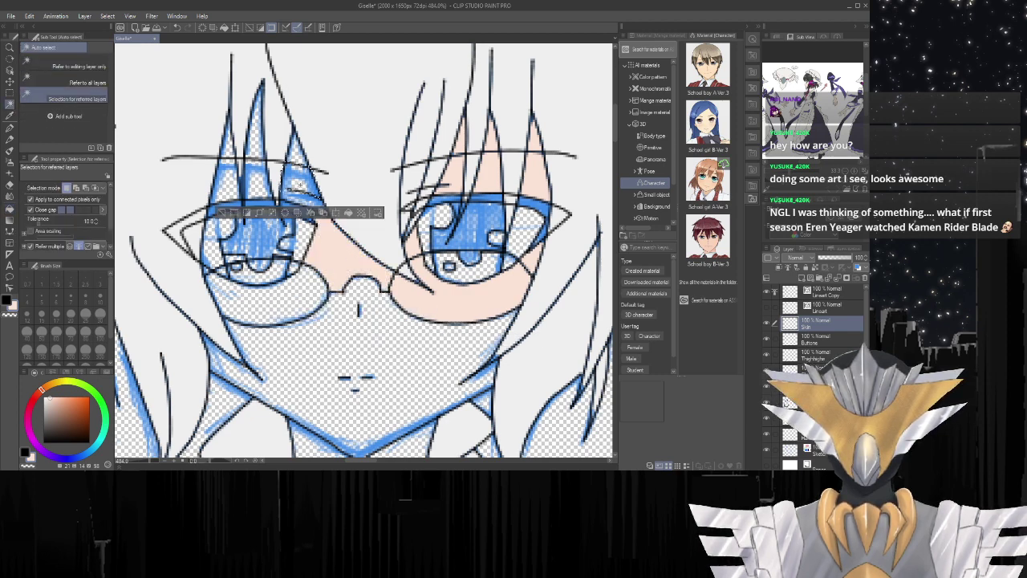
key(g)
click(299, 184)
key(w)
click(302, 197)
key(g)
click(302, 199)
key(w)
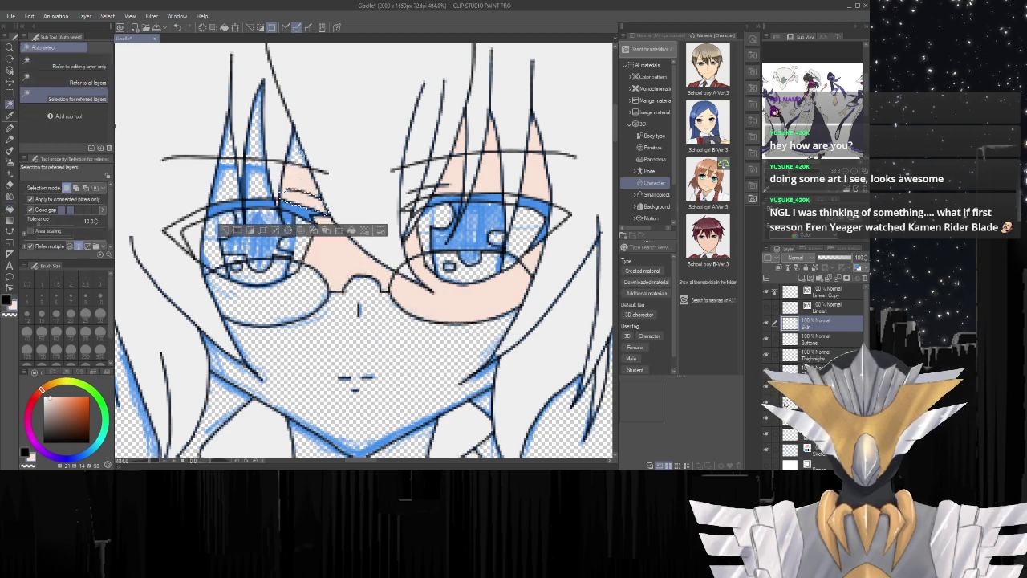
click(300, 152)
key(g)
click(299, 153)
Fill the two narrow hair gaps above the left-hand eye with the skin tone, in their sections above the eyebrow.
key(w)
click(256, 127)
key(g)
click(256, 126)
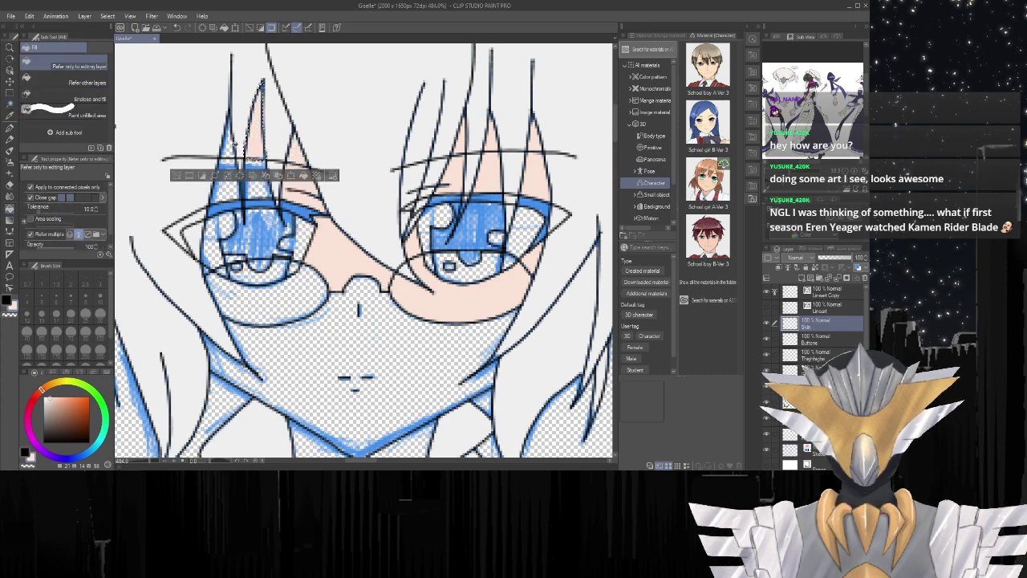
key(w)
click(229, 136)
key(g)
click(229, 137)
Fill the sections of the same two hair gaps between the eyebrow and the left-hand eye with the skin tone.
key(w)
click(232, 190)
key(g)
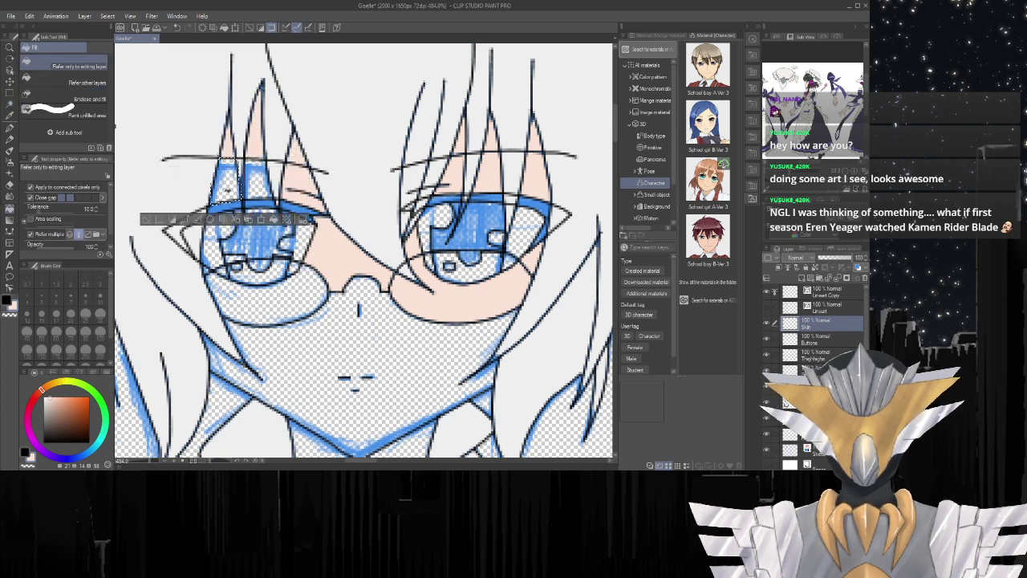
click(231, 189)
key(w)
click(257, 183)
key(g)
click(256, 183)
click(257, 186)
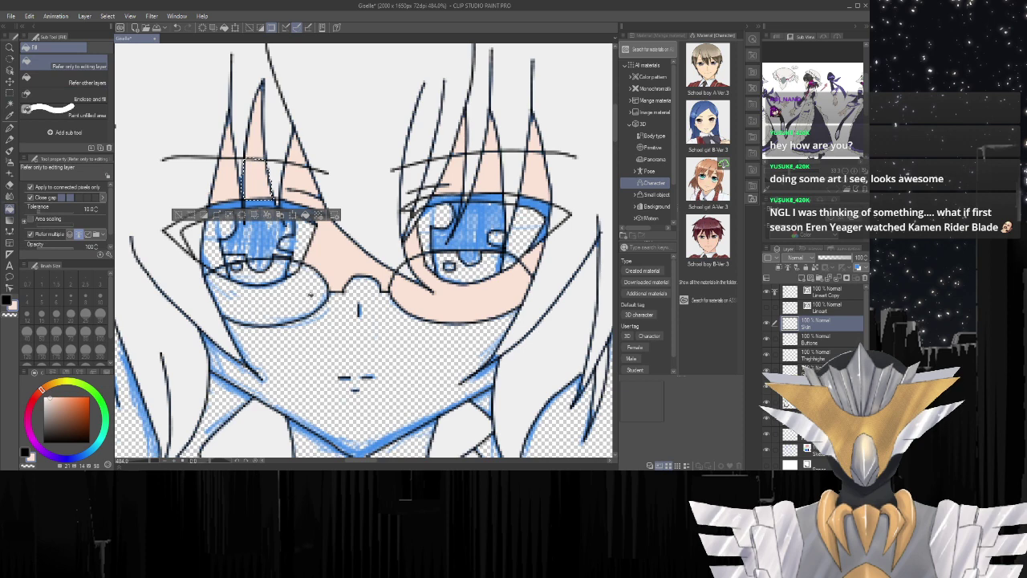
Fill the skin inside the left-hand glasses lens below the eye with the skin tone.
key(w)
click(297, 294)
key(g)
click(297, 294)
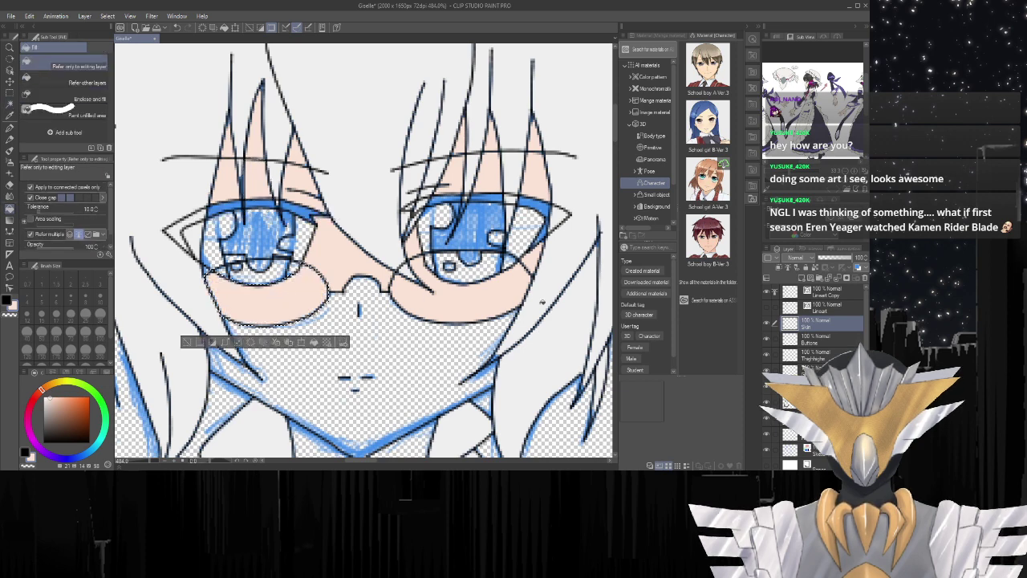
Fill the lower face below the glasses and the neck with the skin tone.
drag(616, 132, 615, 146)
key(w)
click(389, 157)
key(g)
click(389, 157)
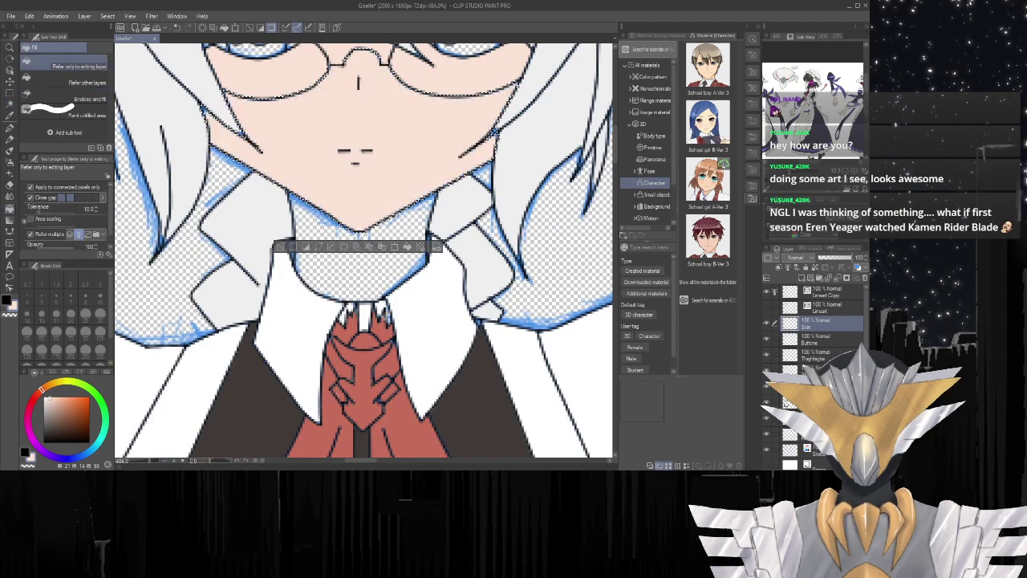
key(w)
click(394, 234)
key(g)
click(394, 234)
Switch to the white collar's layer, clear the selection, and pick the collar's white as the drawing colour.
scroll(393, 235, down, 2)
scroll(394, 236, down, 4)
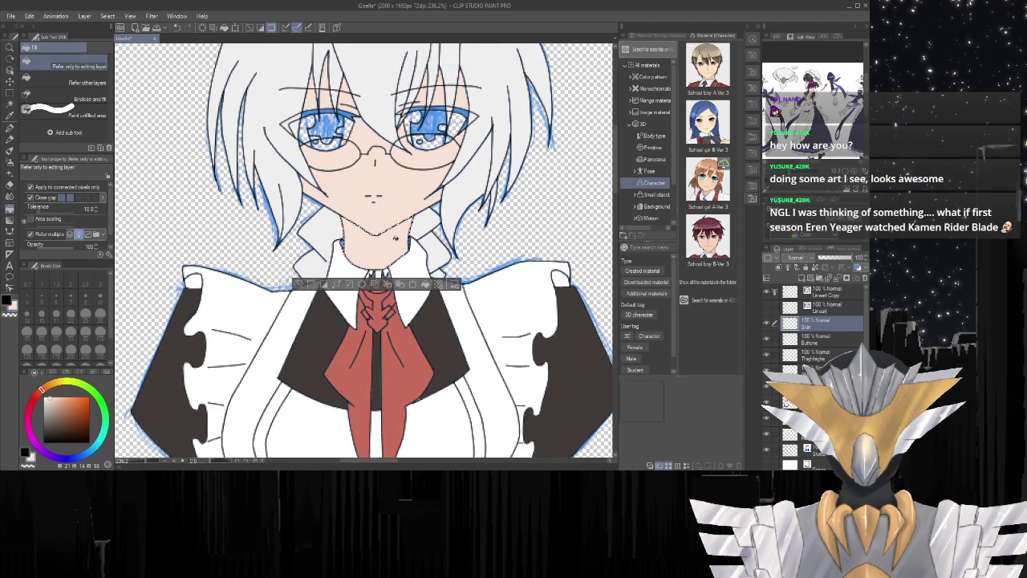
scroll(345, 224, up, 6)
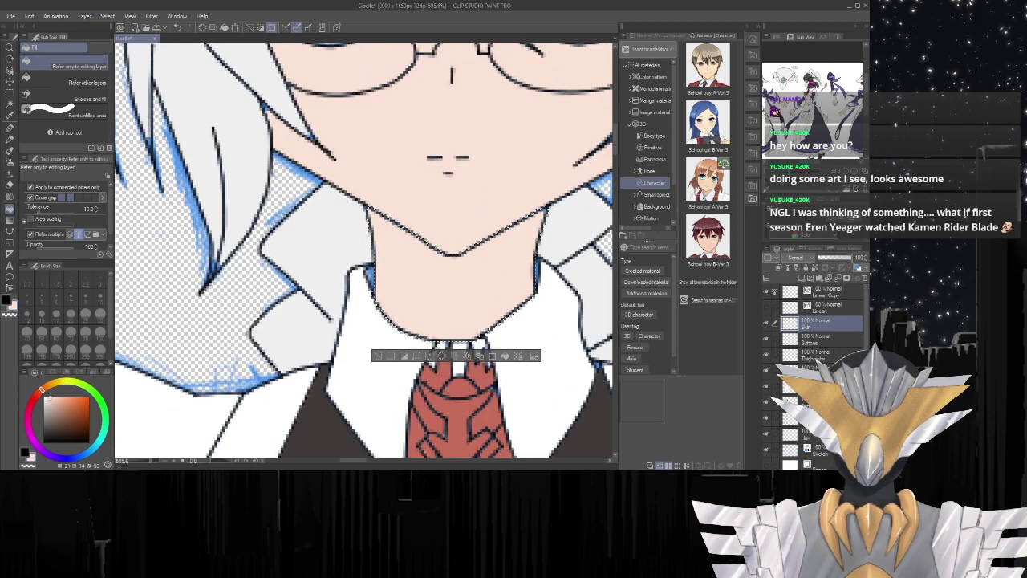
click(815, 386)
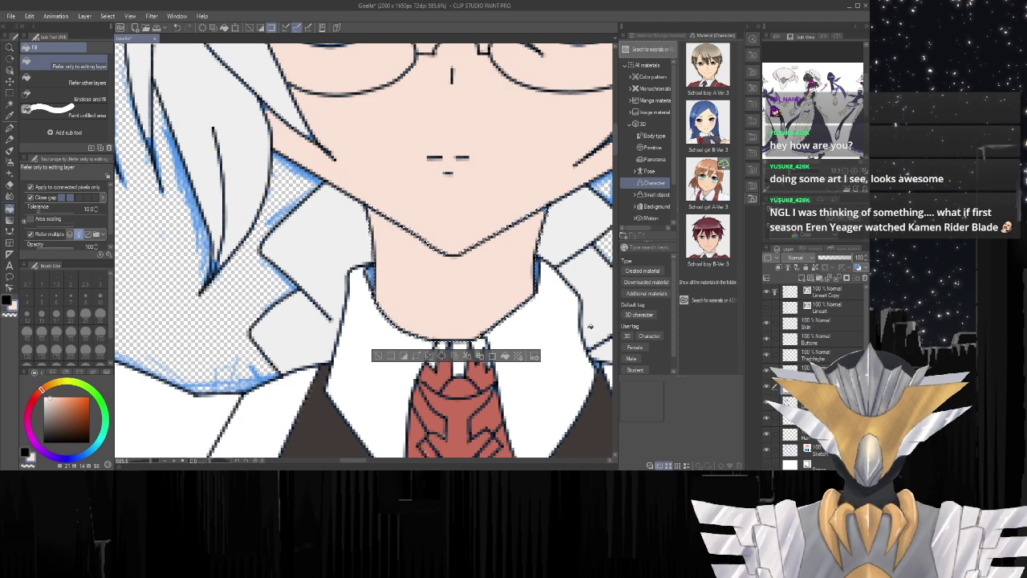
key(ctrl+d)
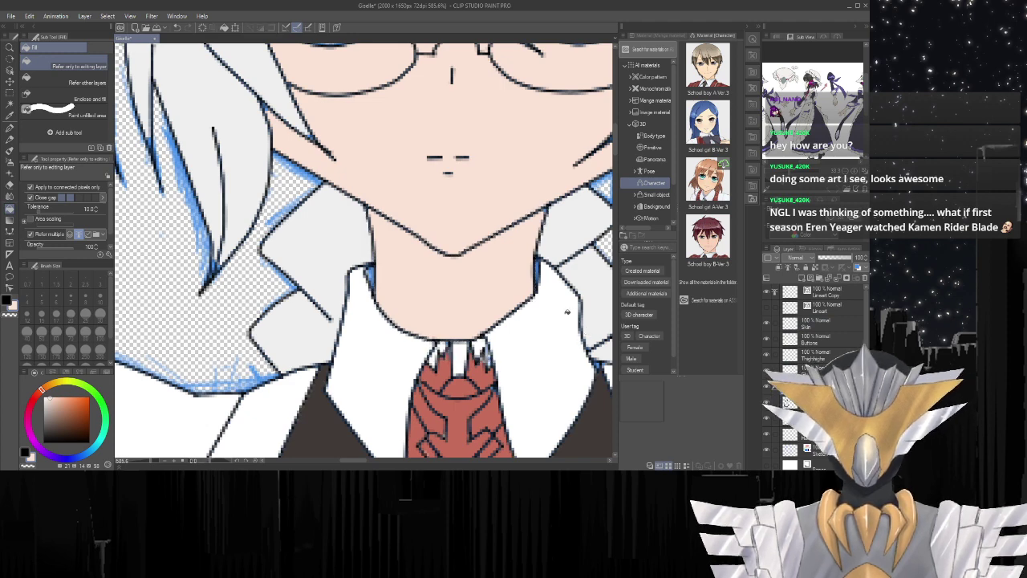
alt+click(559, 305)
key(i)
Fill the small inner collar gaps on both sides of the neck with white.
key(w)
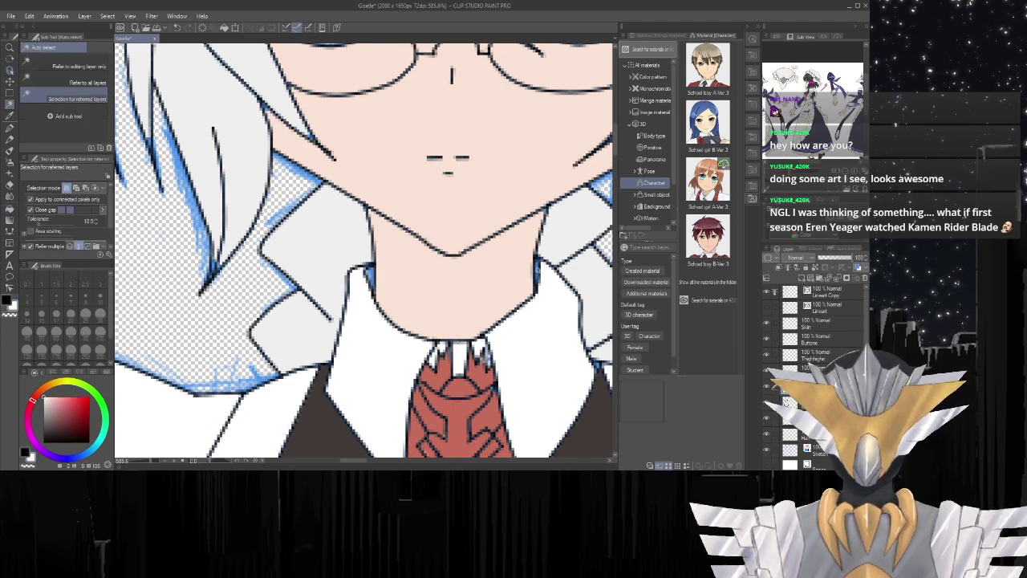
click(538, 270)
key(g)
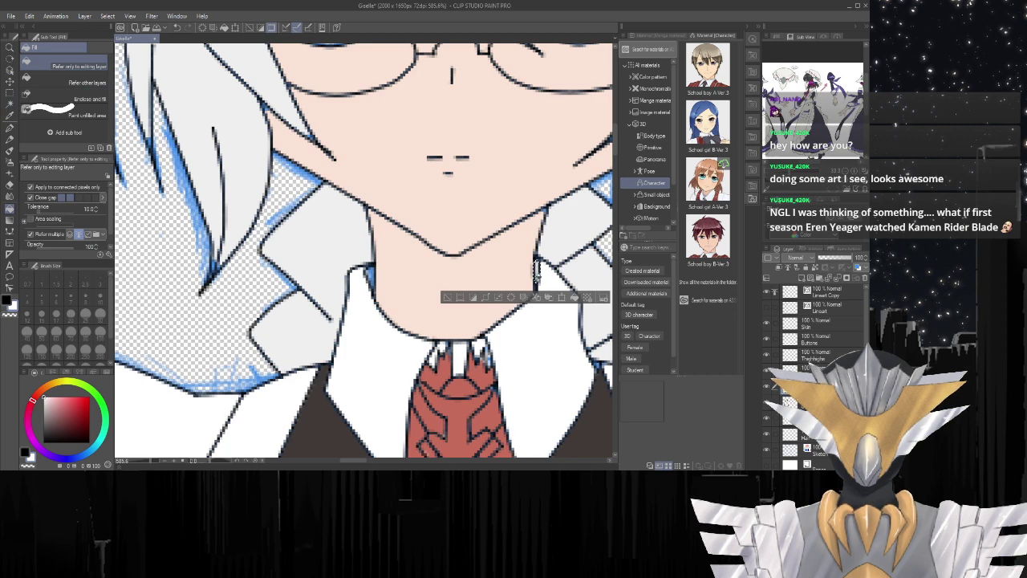
key(w)
click(371, 275)
key(g)
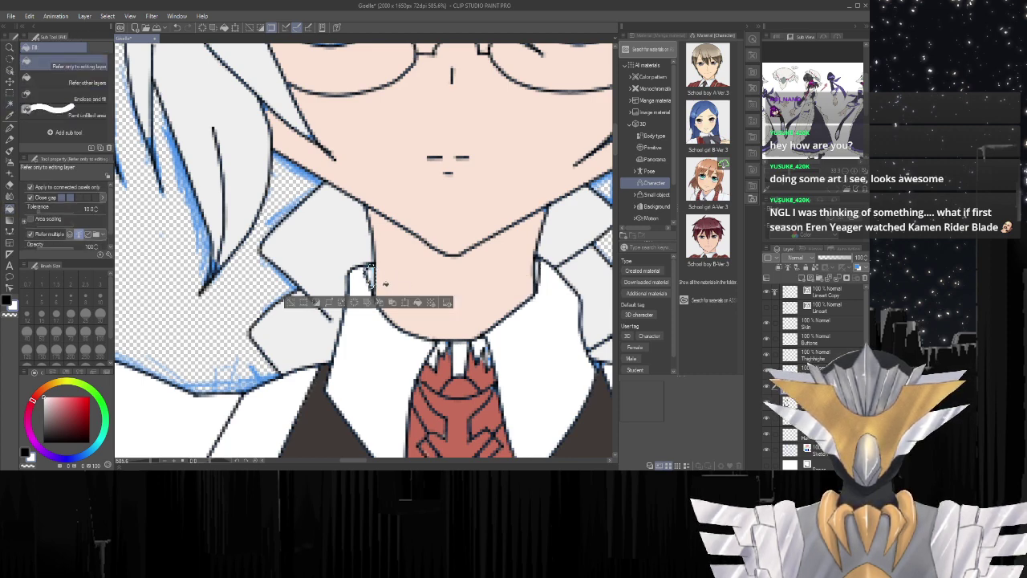
Examine the whole maid figure and its head and torso for areas that still lack a base colour.
scroll(369, 275, down, 1)
scroll(372, 277, down, 4)
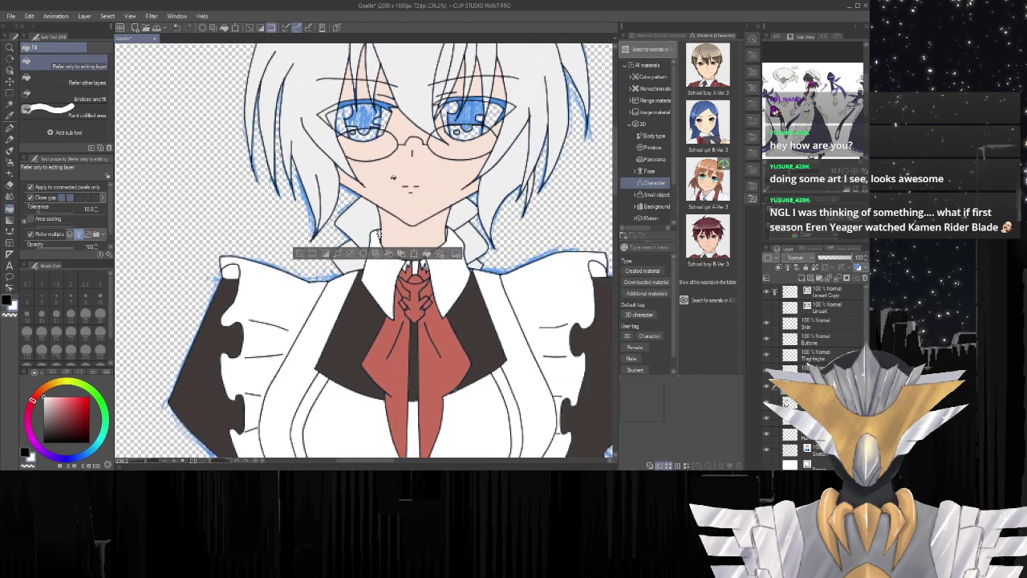
scroll(372, 277, down, 5)
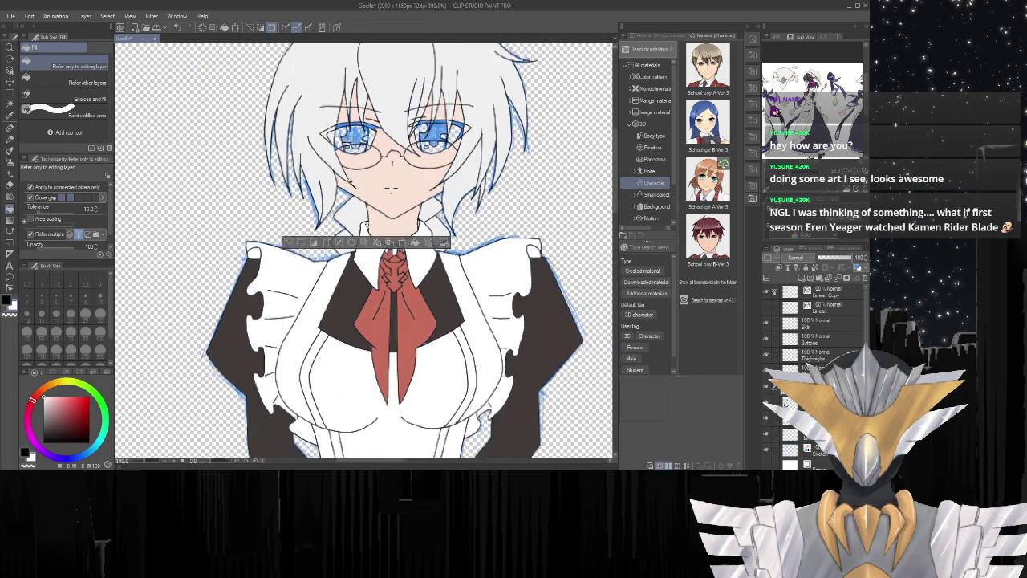
scroll(327, 137, up, 1)
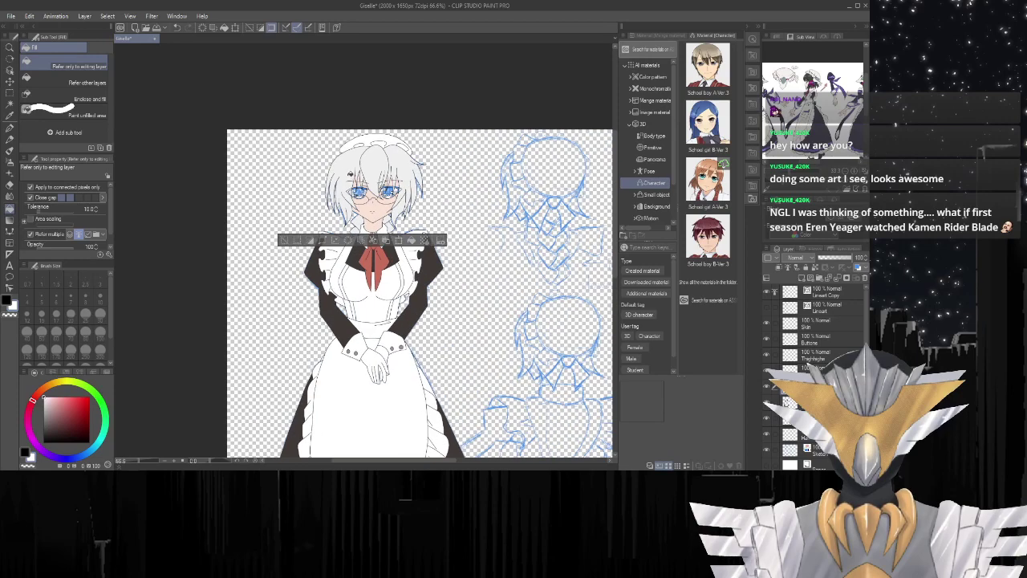
scroll(381, 312, down, 1)
scroll(381, 311, up, 4)
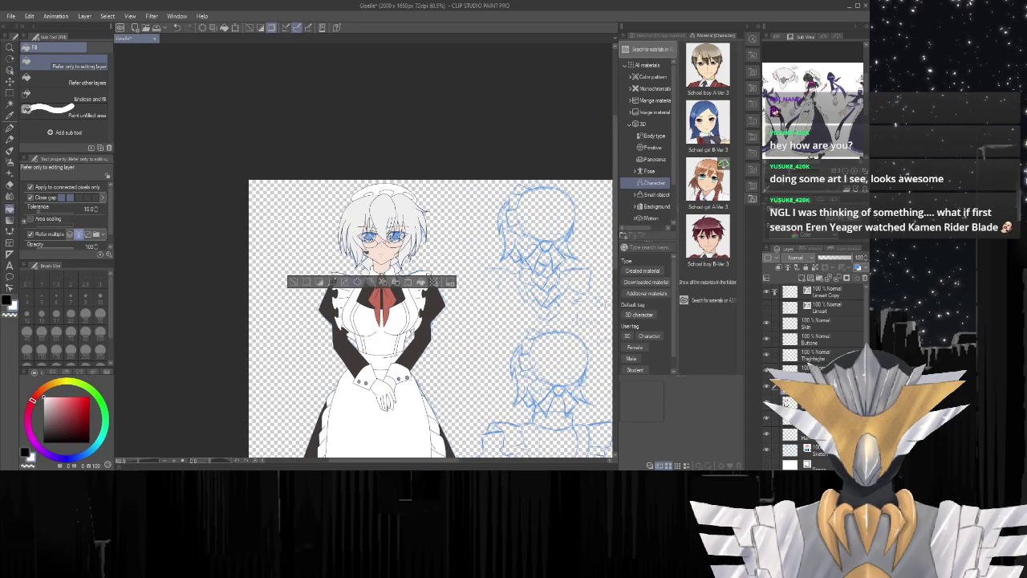
scroll(446, 149, up, 5)
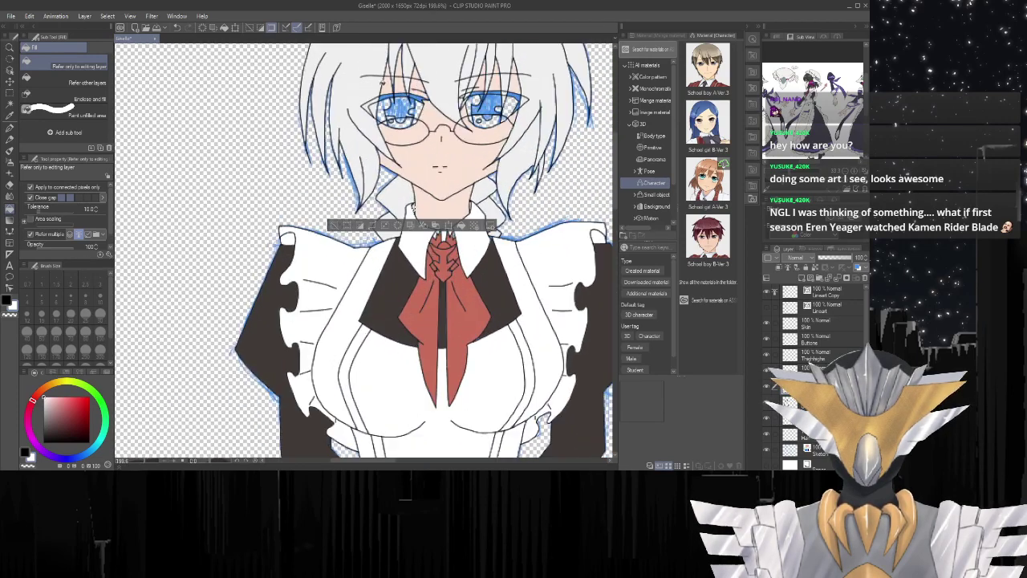
scroll(313, 217, down, 4)
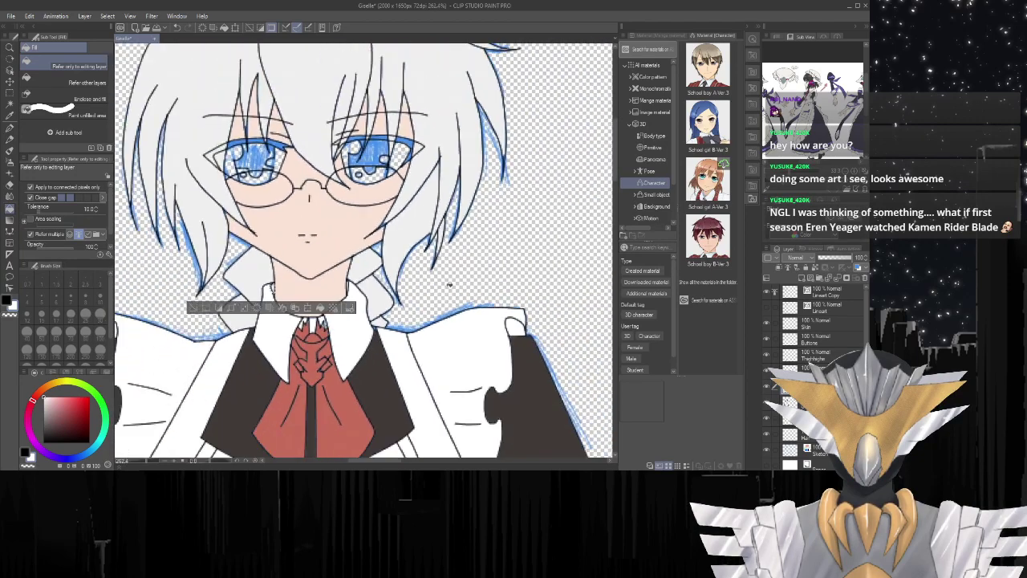
Add a new layer above the Skin layer, name it Eyes White, and keep white as the drawing colour.
scroll(309, 146, up, 1)
scroll(500, 193, up, 2)
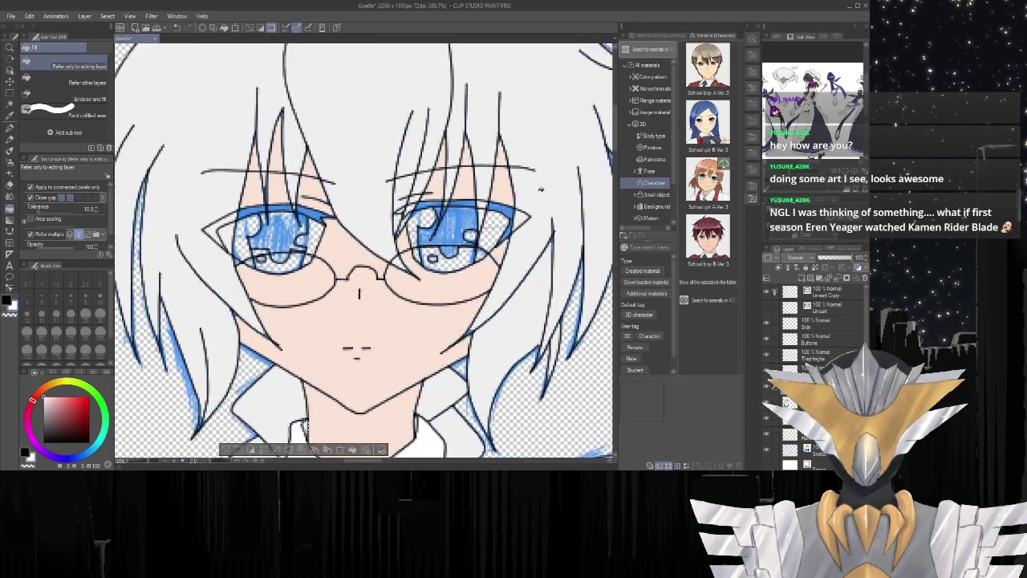
scroll(526, 239, up, 3)
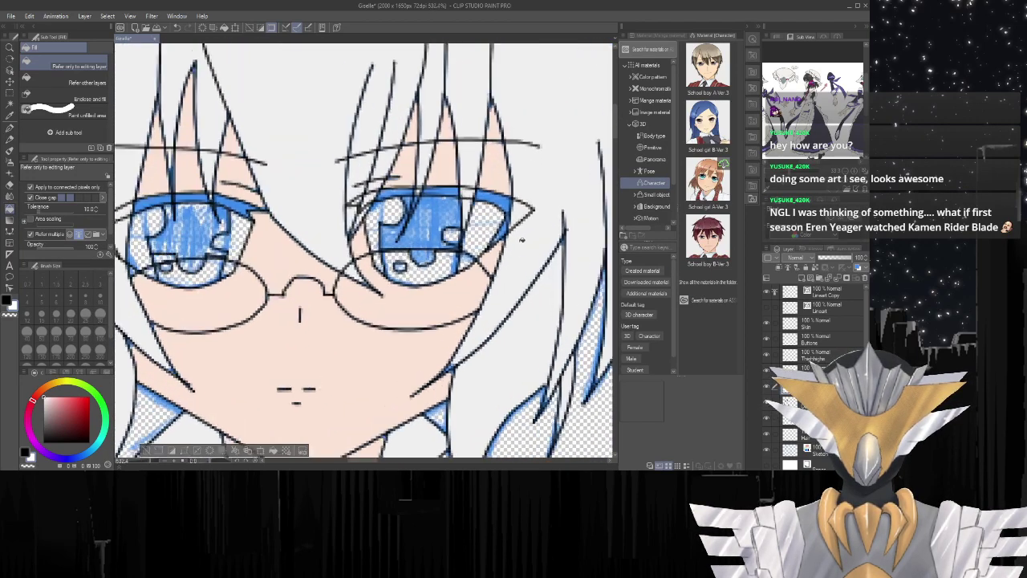
click(825, 322)
click(801, 278)
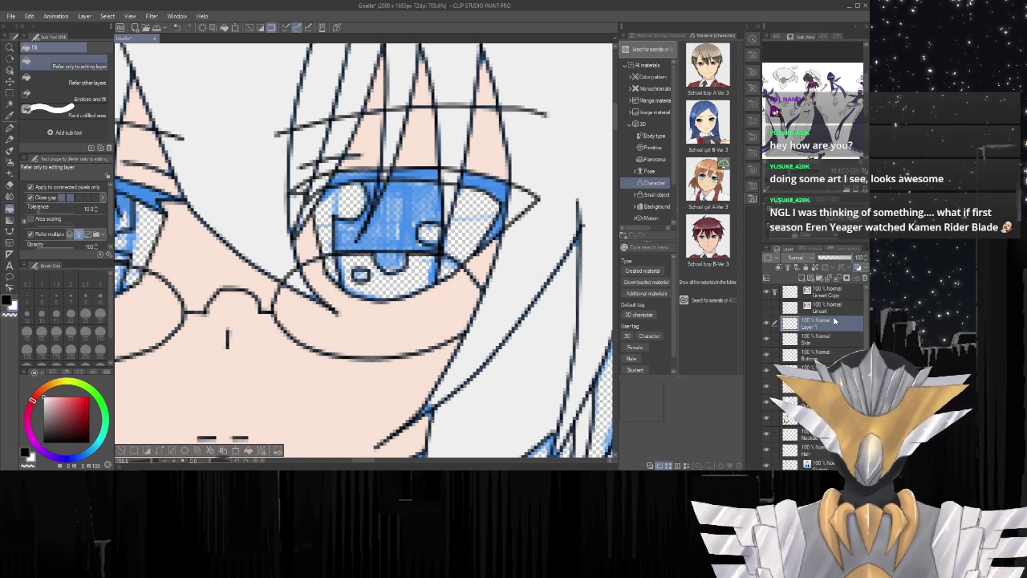
key(x)
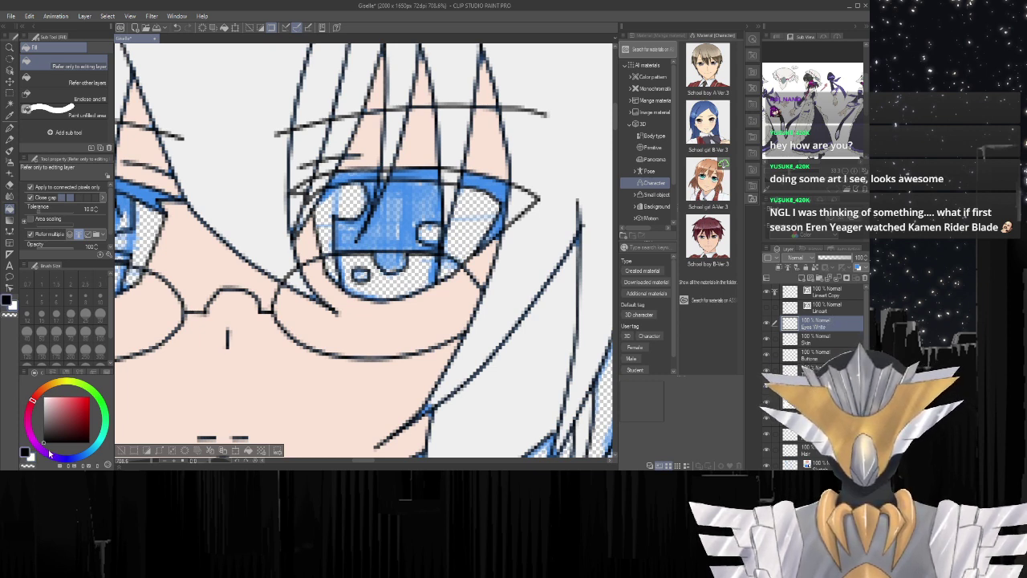
key(x)
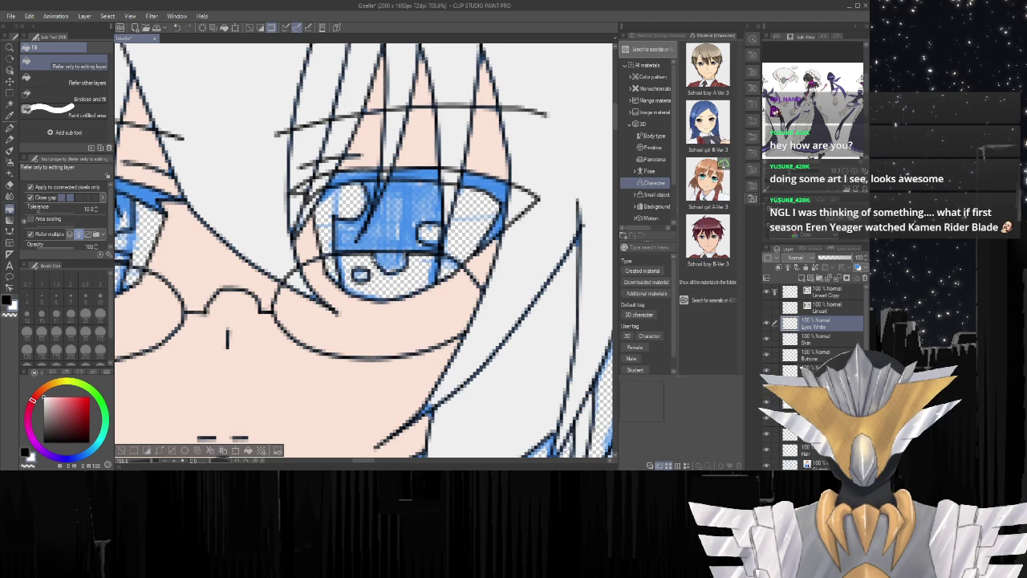
Fill the outer part of the right-hand eye's white and the highlight on the iris's outer edge with white.
key(w)
click(468, 230)
key(g)
click(471, 223)
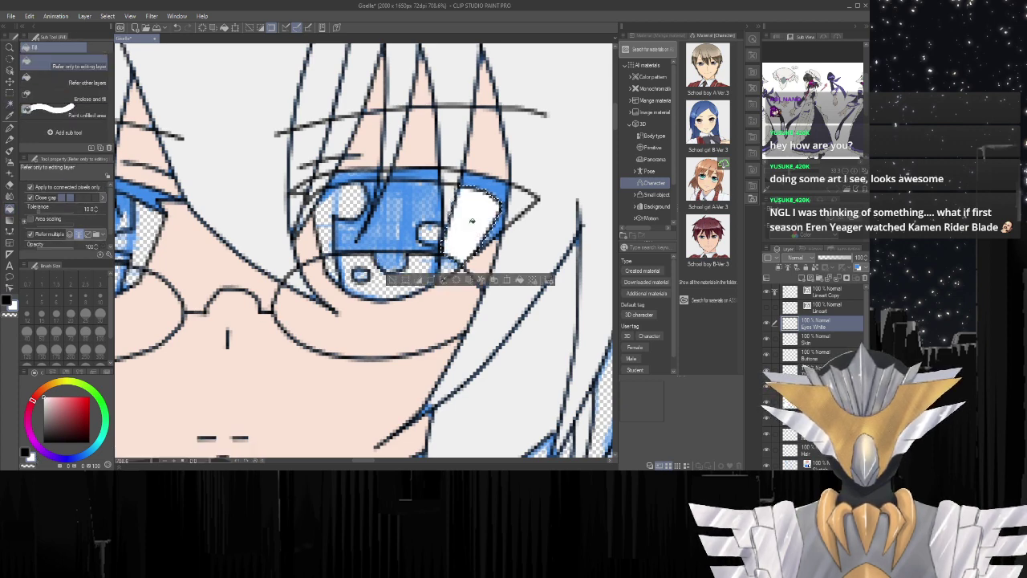
key(w)
click(429, 232)
key(g)
click(429, 232)
Fill the right-hand eye's inner white with its large highlight, and the small outer sliver below the glasses rim, with white.
key(w)
click(350, 203)
key(g)
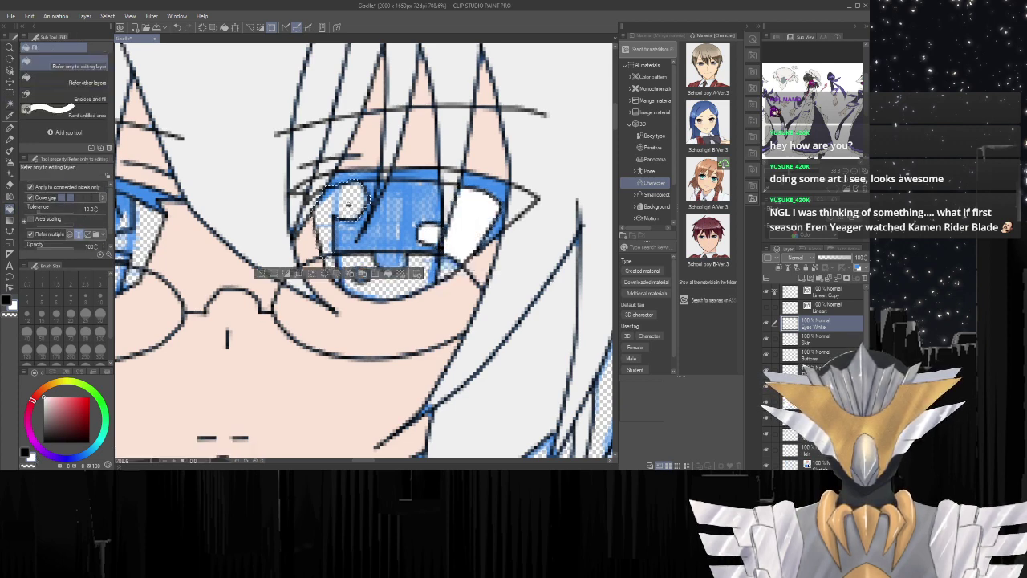
click(348, 202)
key(w)
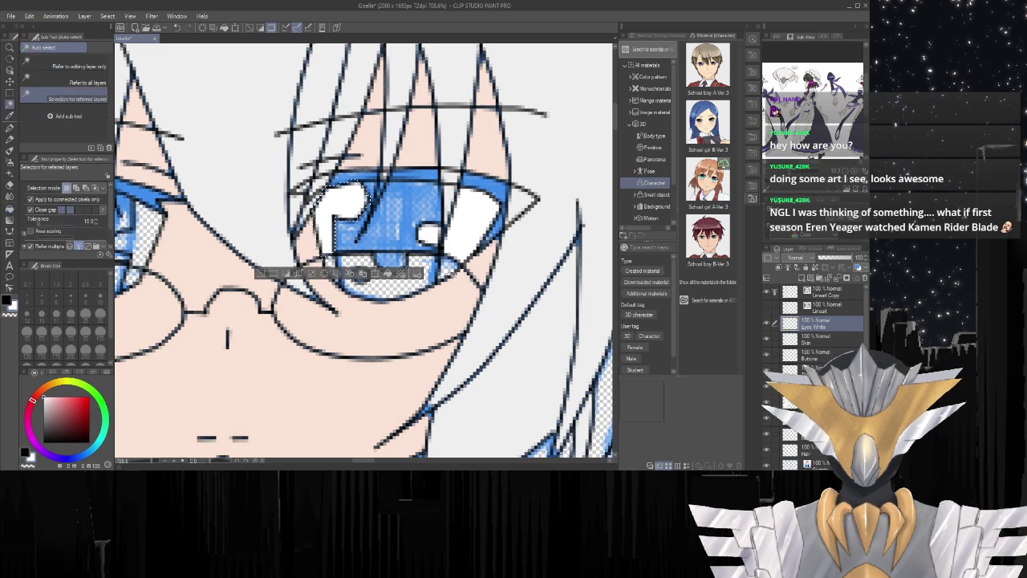
click(449, 271)
key(g)
click(449, 271)
Fill the small square highlight in the right-hand iris and the inner sliver below the glasses rim with white.
key(w)
click(361, 275)
key(g)
click(361, 275)
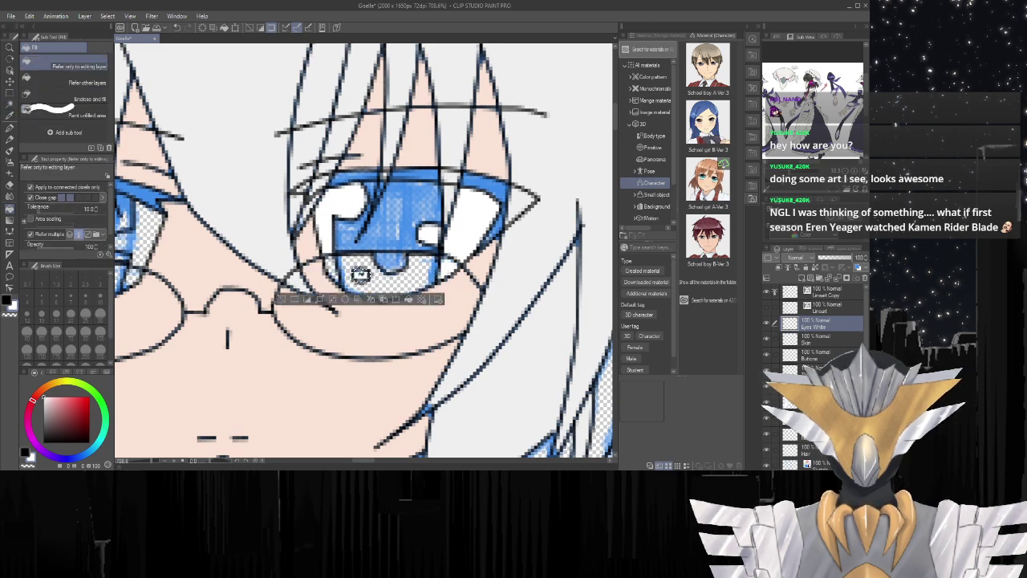
key(w)
click(331, 269)
key(g)
click(331, 269)
Fill the inner and outer whites of the left-hand eye, including their adjoining iris highlights, with white.
scroll(504, 259, down, 2)
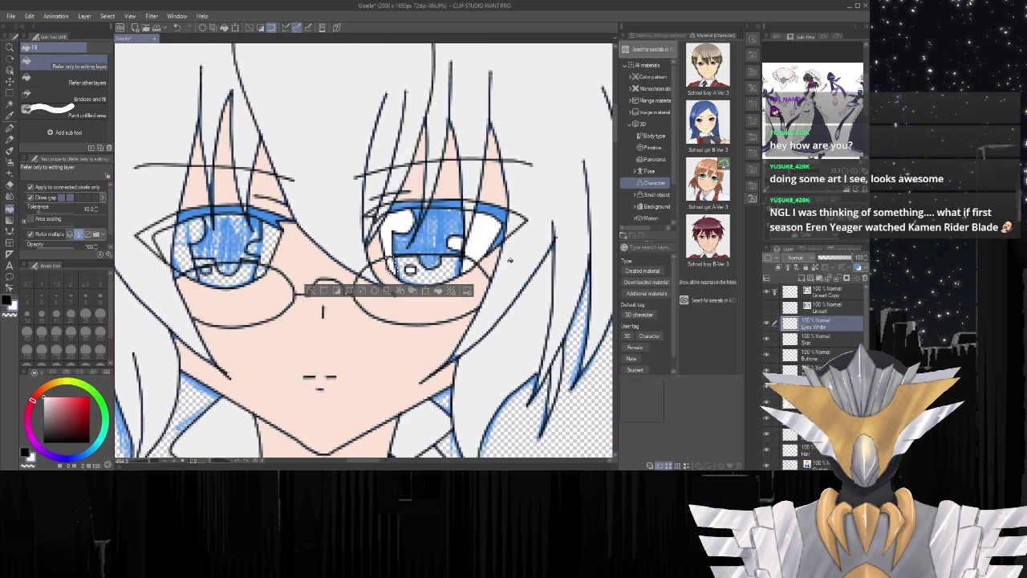
scroll(289, 260, up, 3)
key(w)
click(350, 236)
key(g)
click(350, 236)
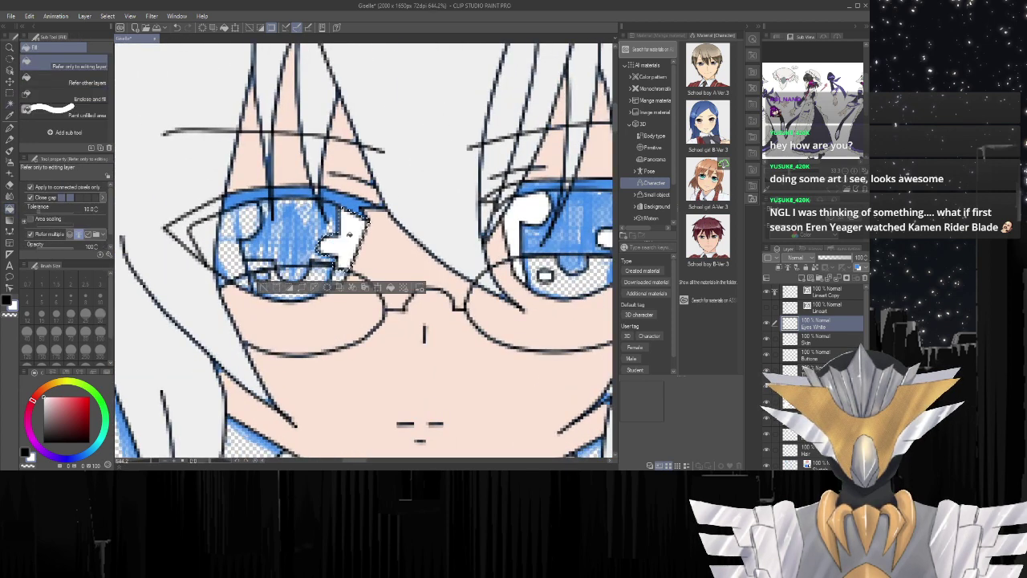
key(w)
click(239, 231)
key(g)
click(239, 231)
Fill the small rectangular highlight in the left-hand iris and the outer sliver below the glasses rim with white.
key(w)
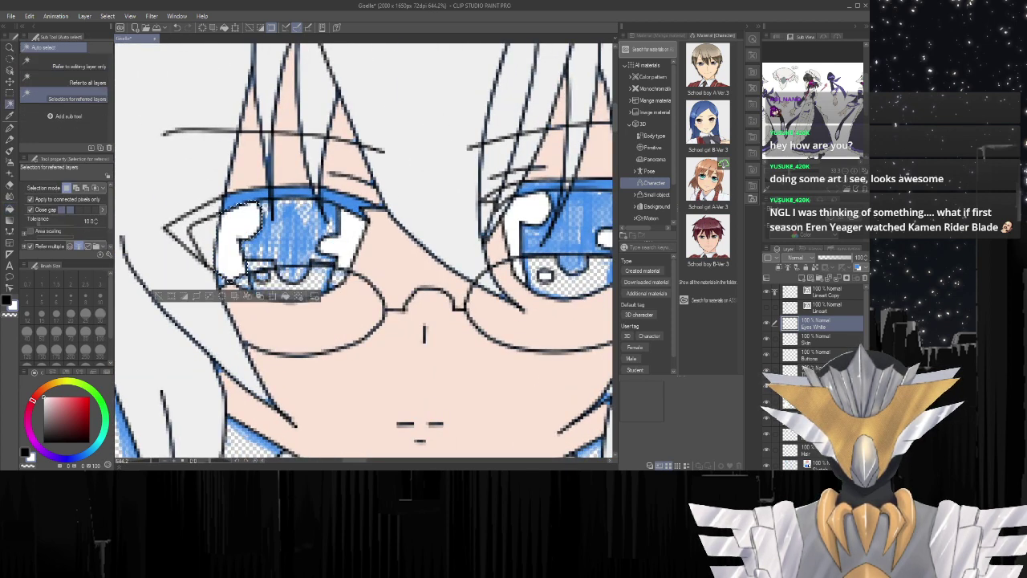
click(263, 275)
key(g)
click(263, 275)
key(w)
click(241, 283)
key(g)
click(241, 280)
key(w)
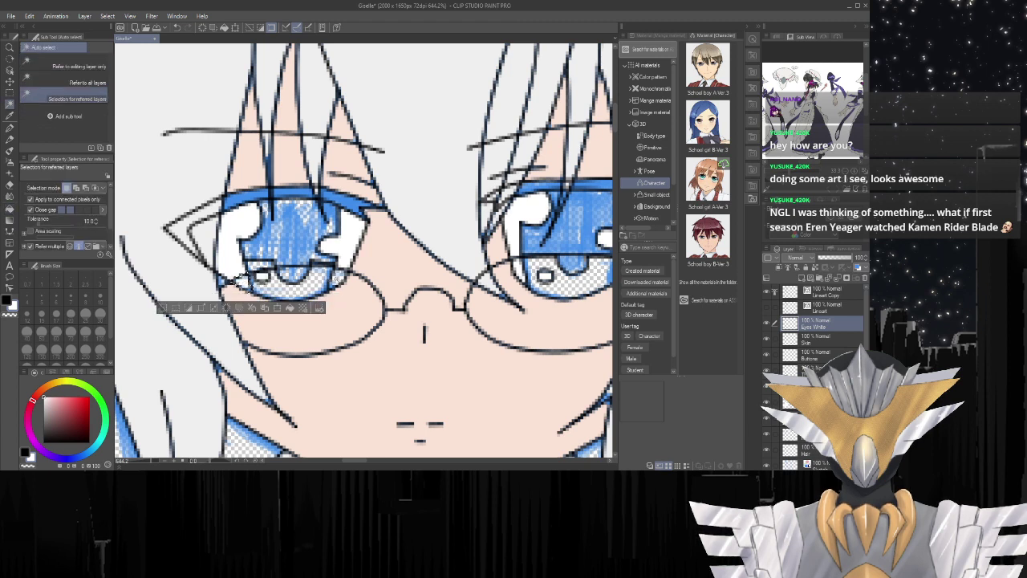
Fill the gap beside the left-hand eye on Eyes White, and the gap at its outer corner on Skin with the sampled face tone.
click(337, 277)
key(g)
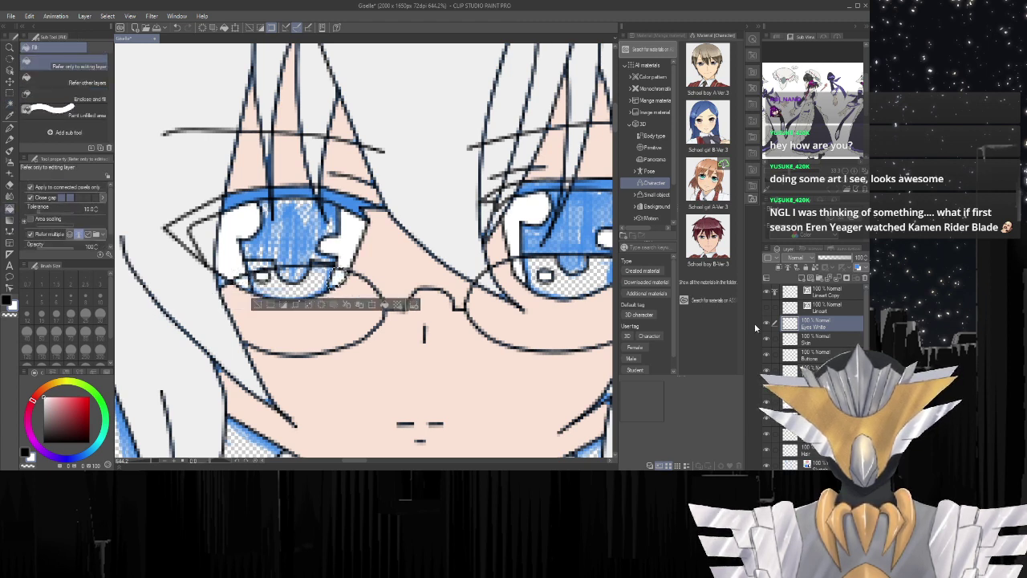
click(815, 340)
key(i)
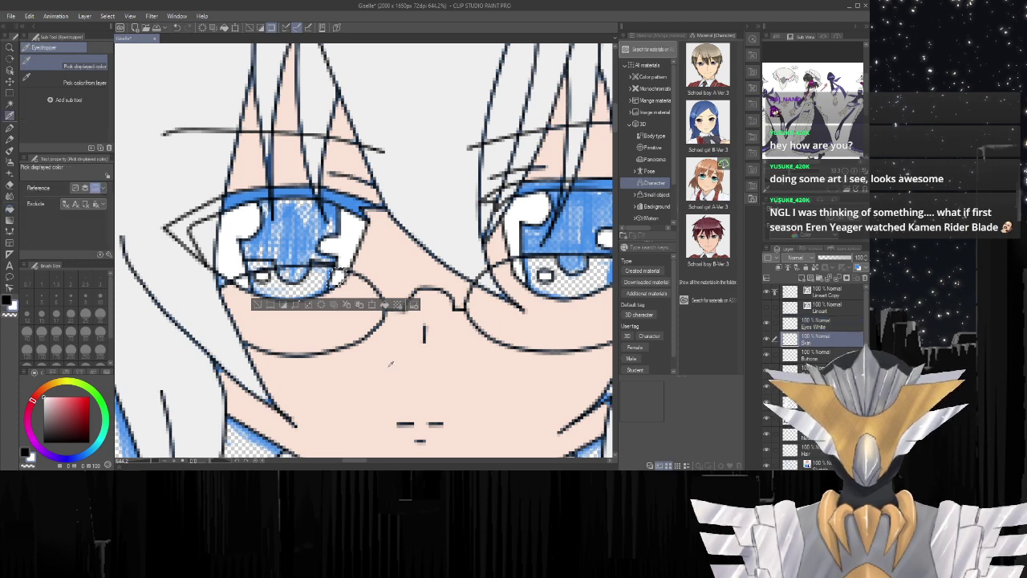
click(391, 364)
key(w)
click(220, 281)
key(g)
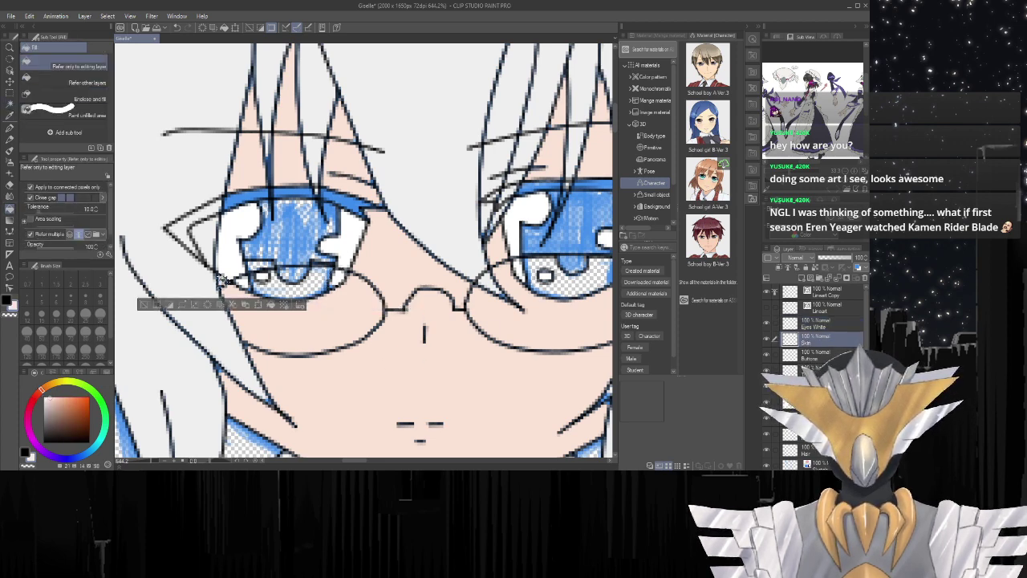
Add a layer named "Eyes Black" directly above Eyes White and clear the active selection.
scroll(221, 278, down, 3)
scroll(310, 291, down, 2)
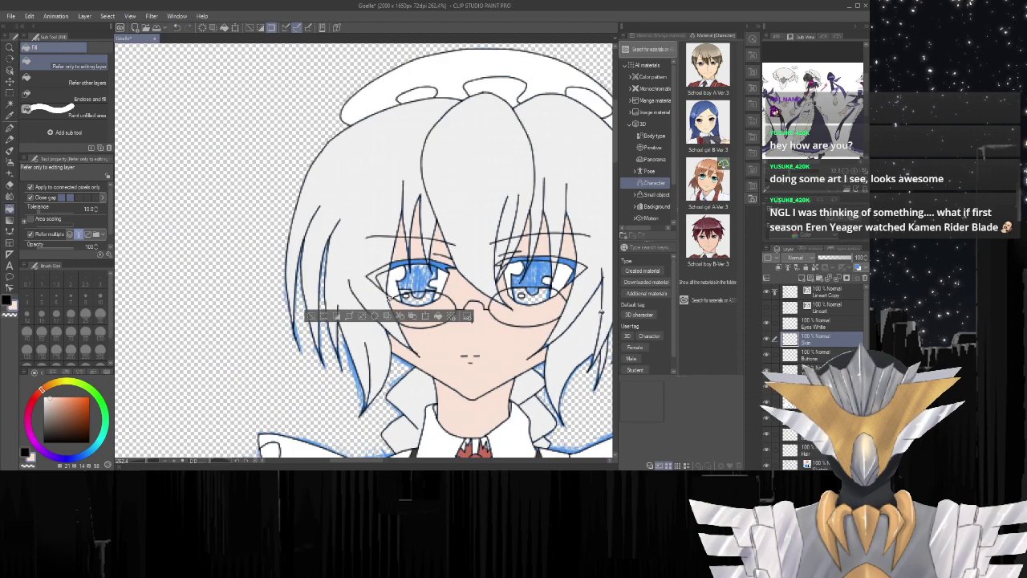
scroll(297, 305, up, 3)
scroll(266, 322, down, 1)
scroll(266, 321, up, 3)
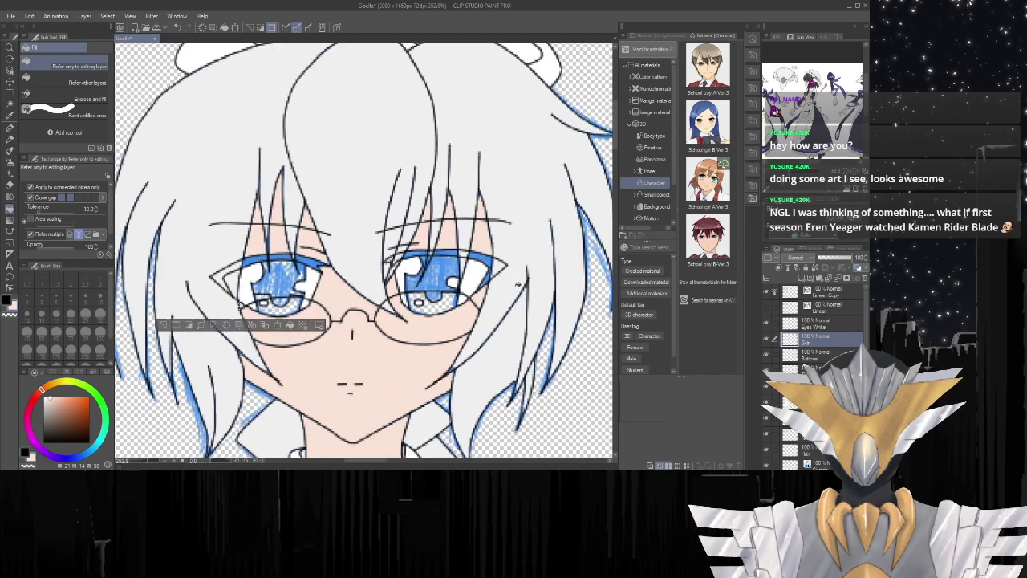
click(826, 324)
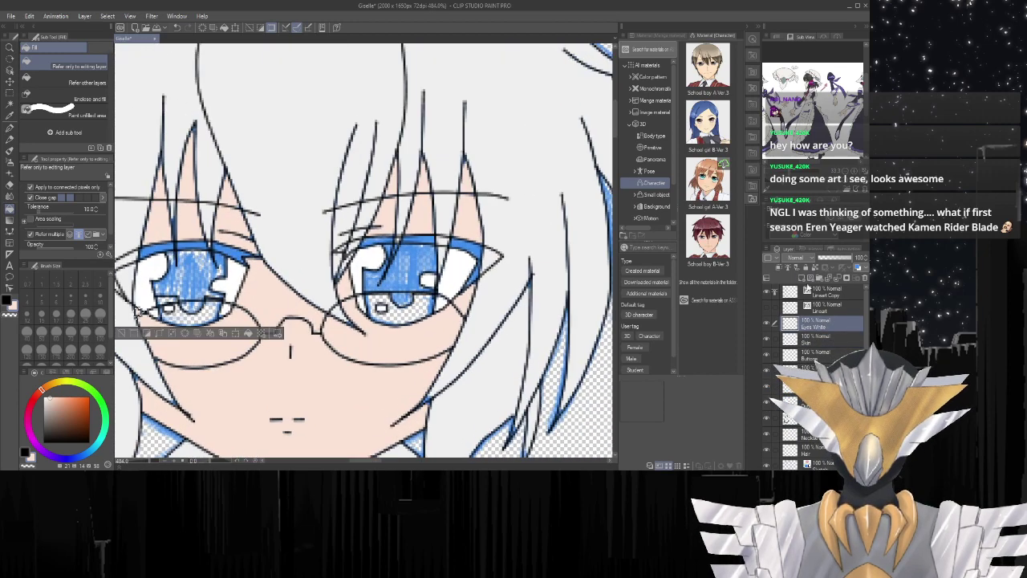
click(804, 279)
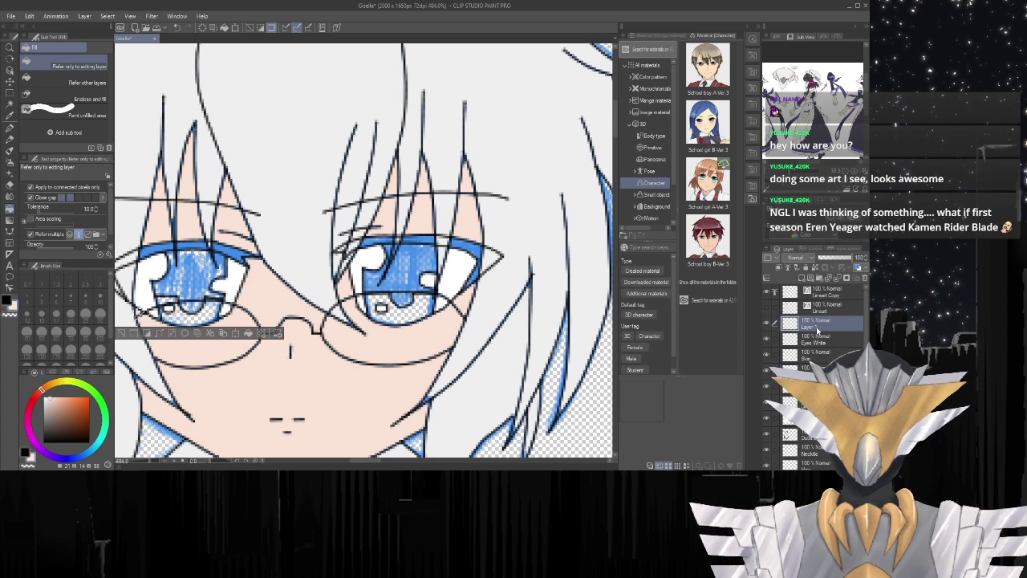
double_click(817, 326)
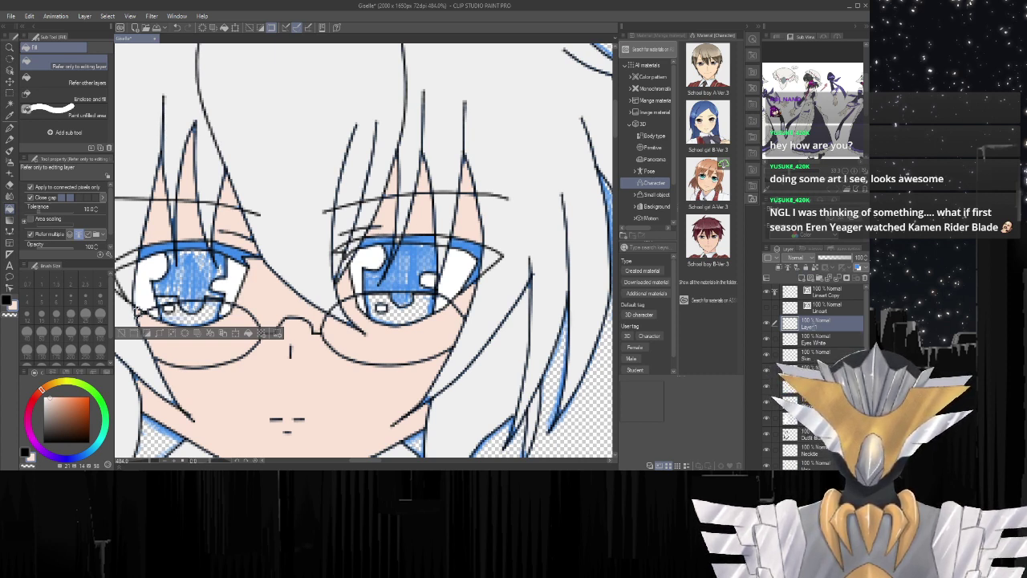
text(Eyes Black)
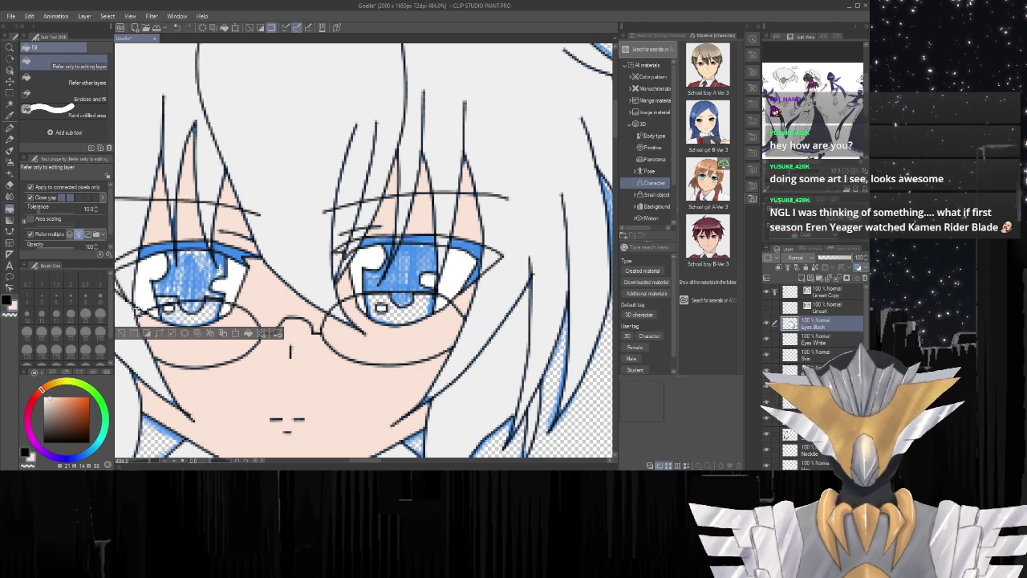
key(ctrl+d)
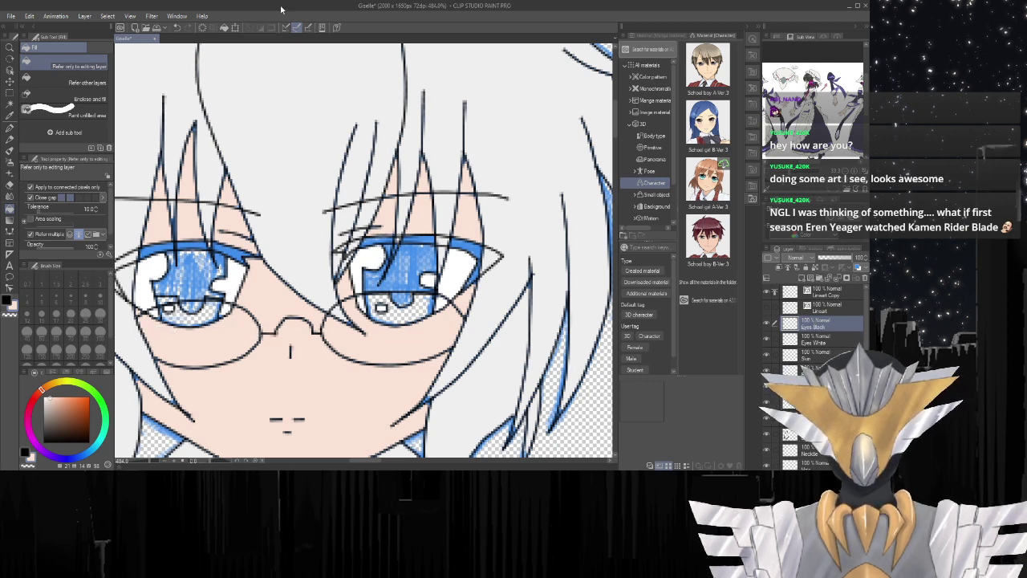
Auto-select the triangular outer tip of the right-hand eye's upper lash and fill it with black on Eyes Black.
scroll(512, 264, up, 1)
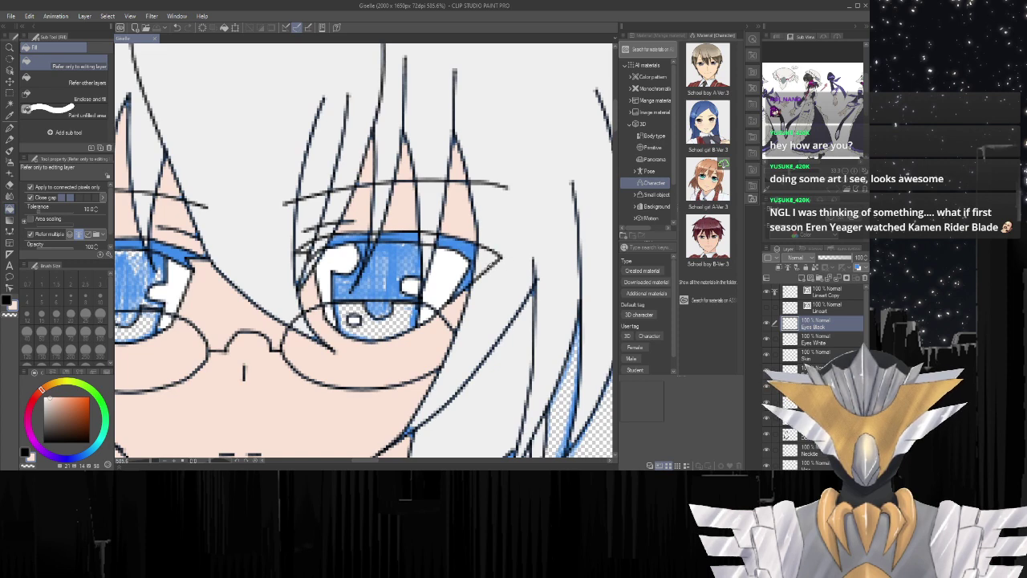
scroll(490, 266, up, 1)
key(w)
click(480, 255)
key(g)
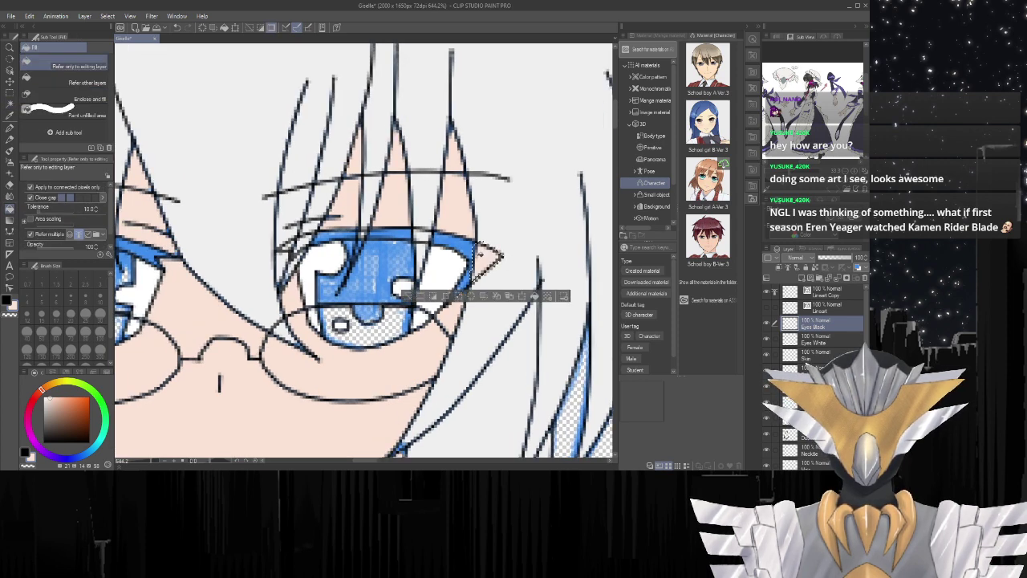
key(ctrl+z)
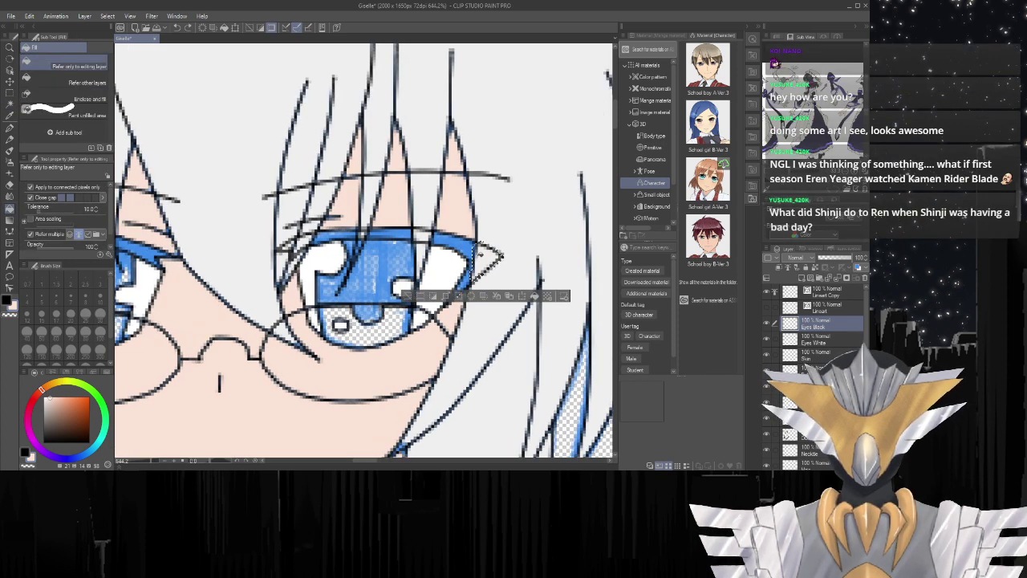
key(x)
key(w)
key(g)
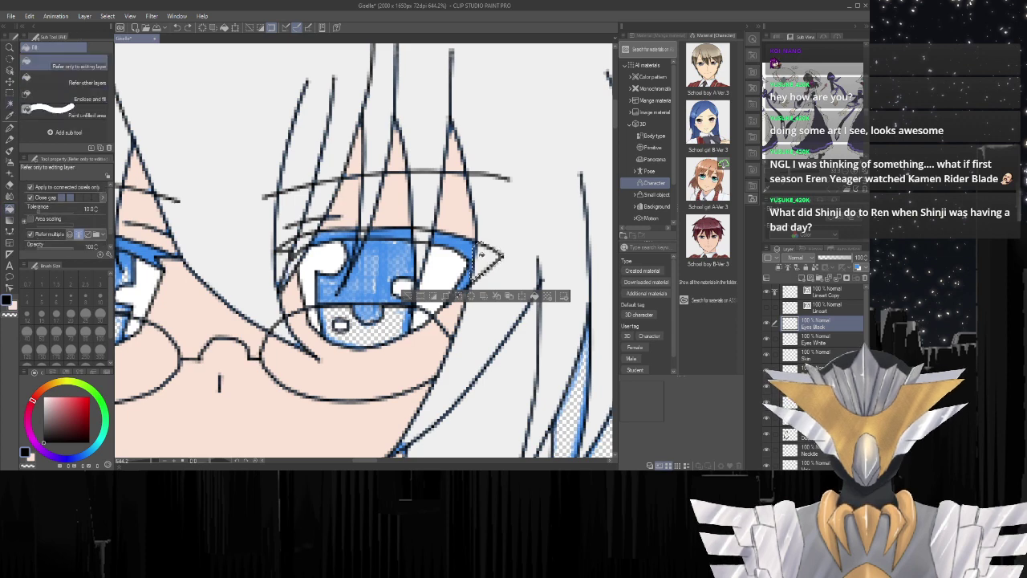
click(482, 255)
Fill the outer and middle sections of the right-hand eye's upper lash line with black, one auto-selected area at a time.
key(w)
click(462, 249)
key(g)
click(464, 248)
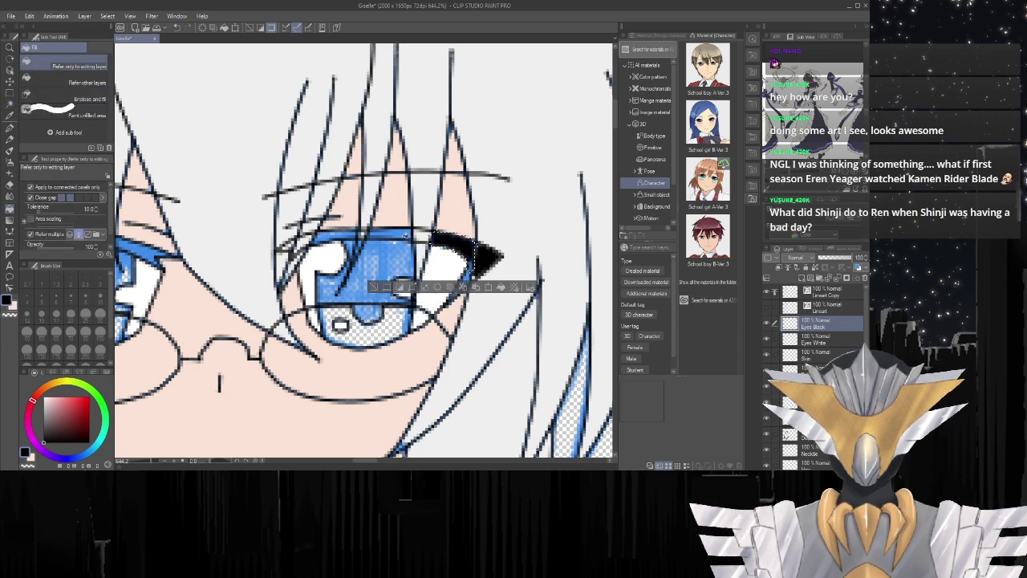
key(w)
click(402, 235)
key(g)
click(401, 235)
key(w)
click(417, 236)
key(g)
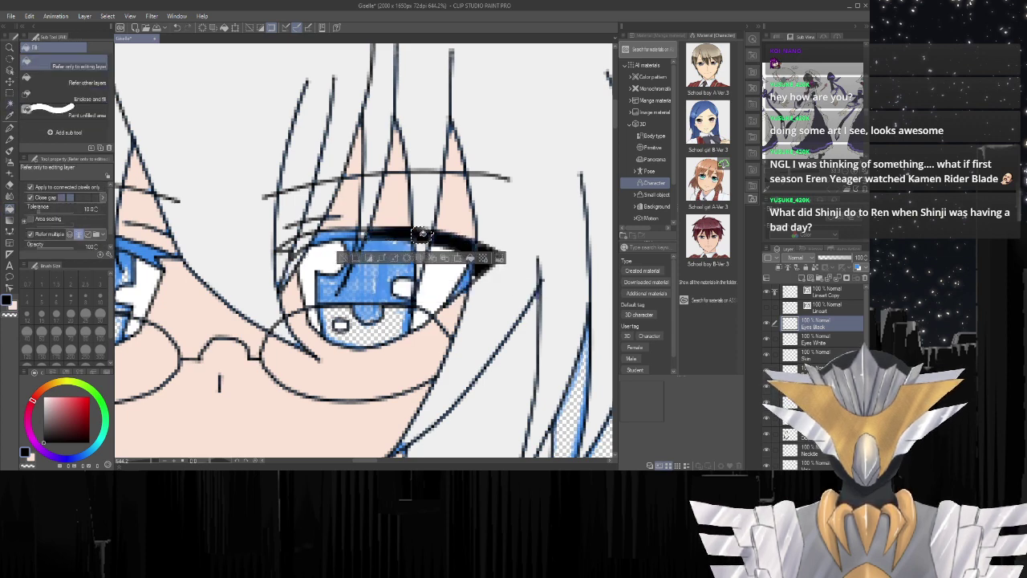
click(419, 235)
Fill the upper lash sections above the inner half of the right-hand iris with black and clear the selection.
key(w)
click(343, 236)
key(g)
click(346, 235)
key(w)
click(359, 235)
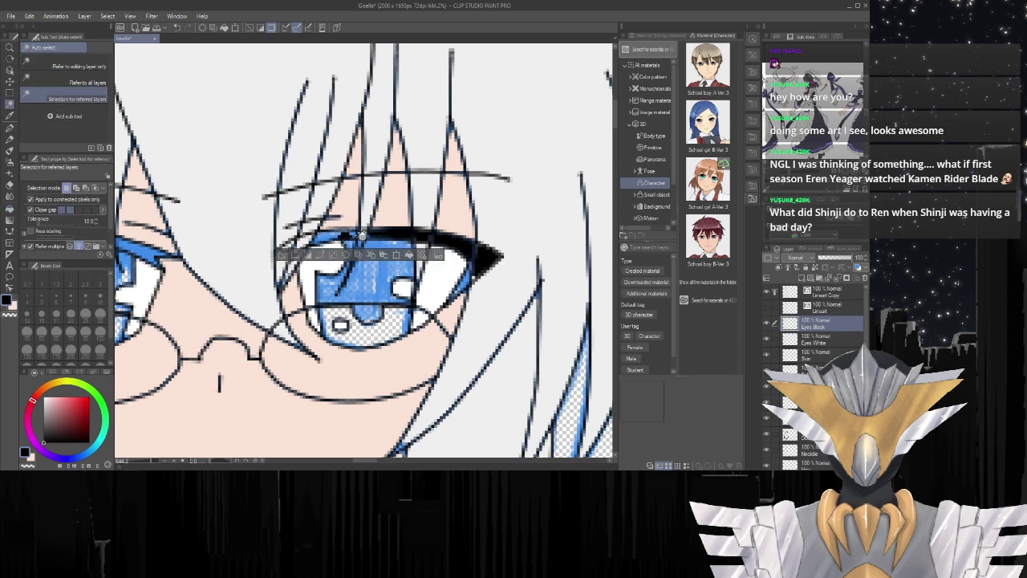
key(g)
click(362, 236)
key(w)
click(329, 235)
key(g)
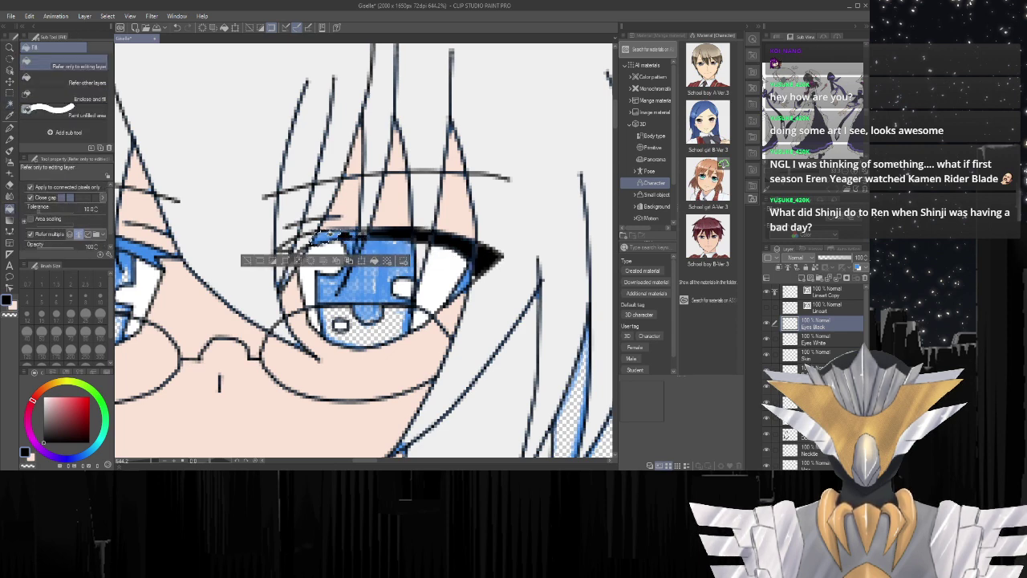
click(329, 234)
key(w)
key(ctrl+d)
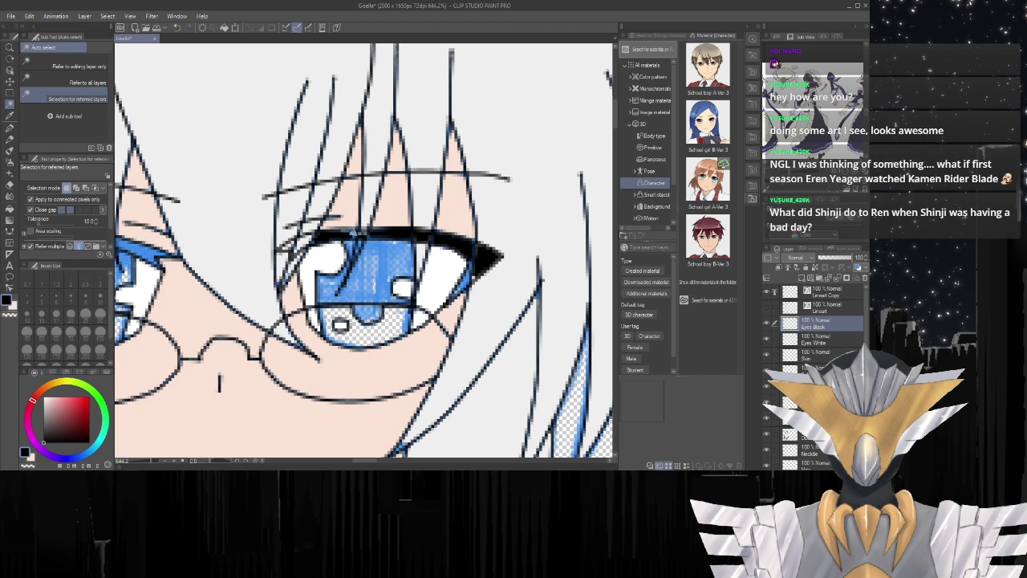
Fill the tiny lash gaps between the hair strands crossing above the right-hand iris with black, then deselect.
click(354, 233)
key(g)
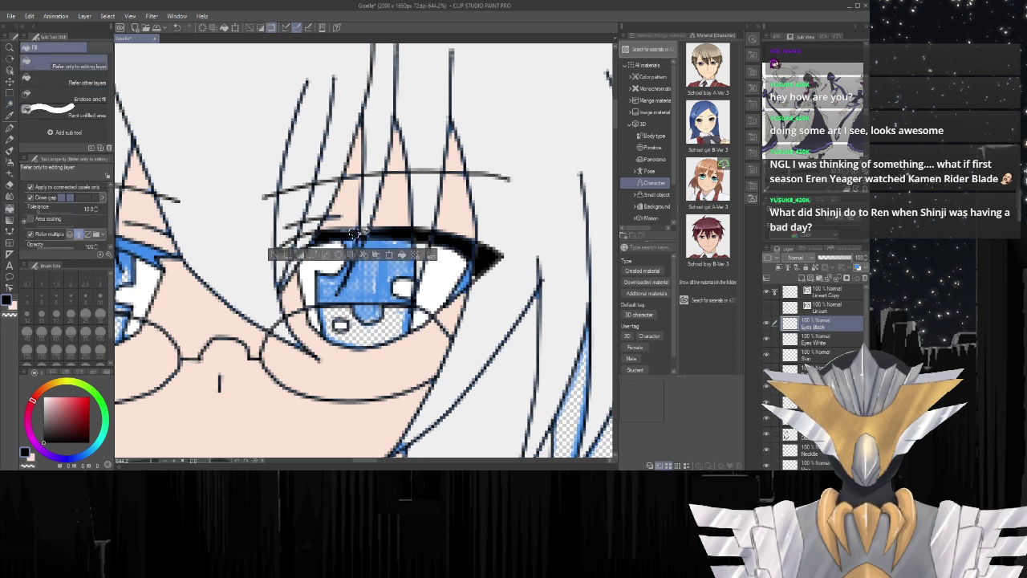
key(w)
click(359, 233)
key(g)
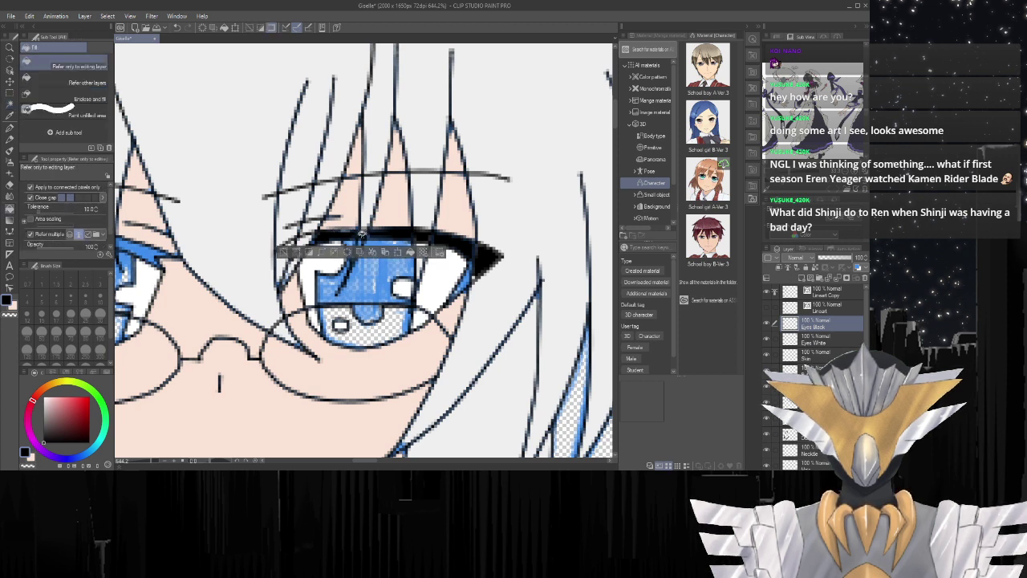
click(362, 233)
key(w)
key(ctrl+d)
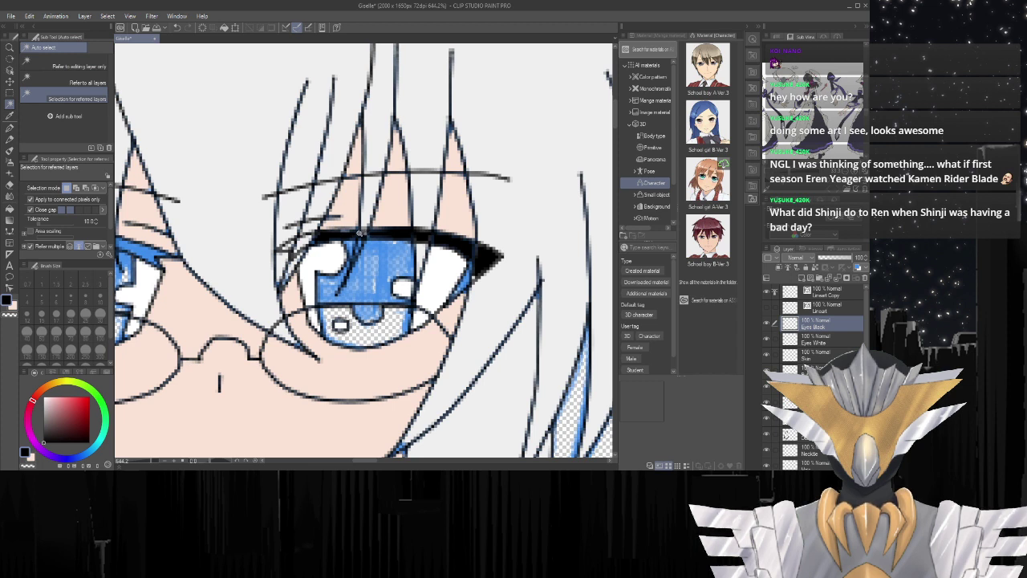
Fill the inner-corner lash areas of the right-hand eye with black, including the lower stroke and the pointed tip.
click(348, 229)
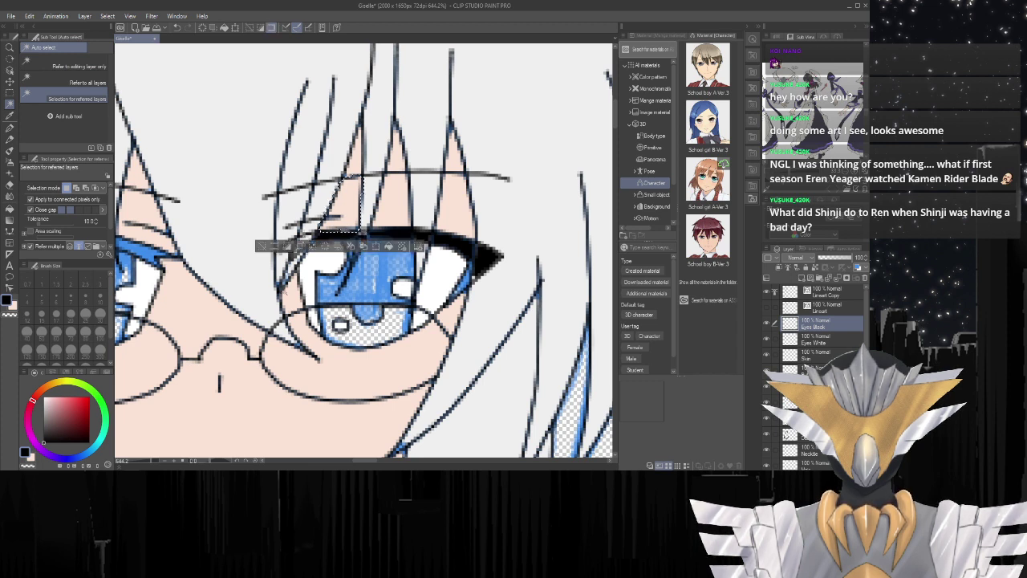
click(289, 259)
key(g)
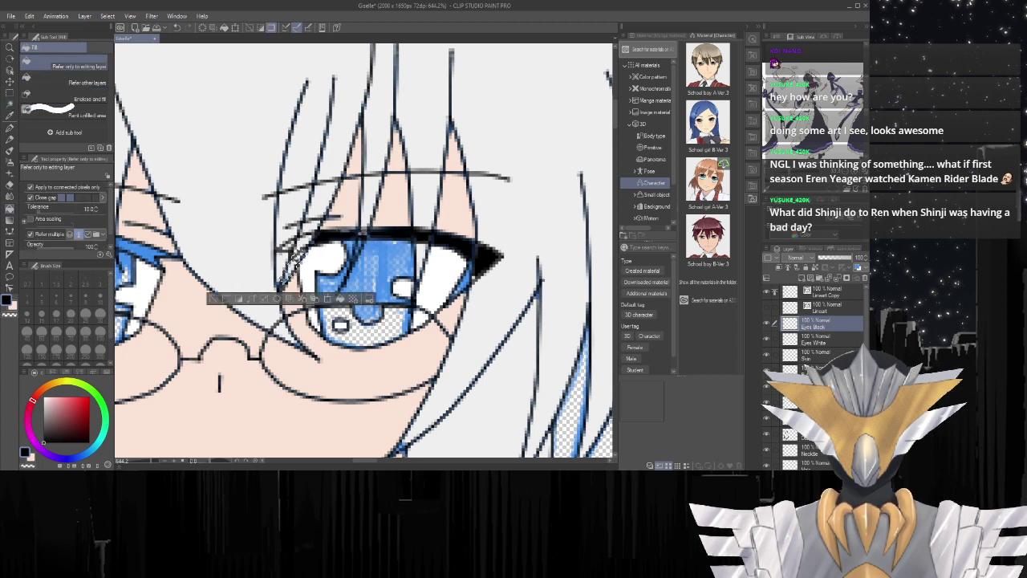
click(294, 260)
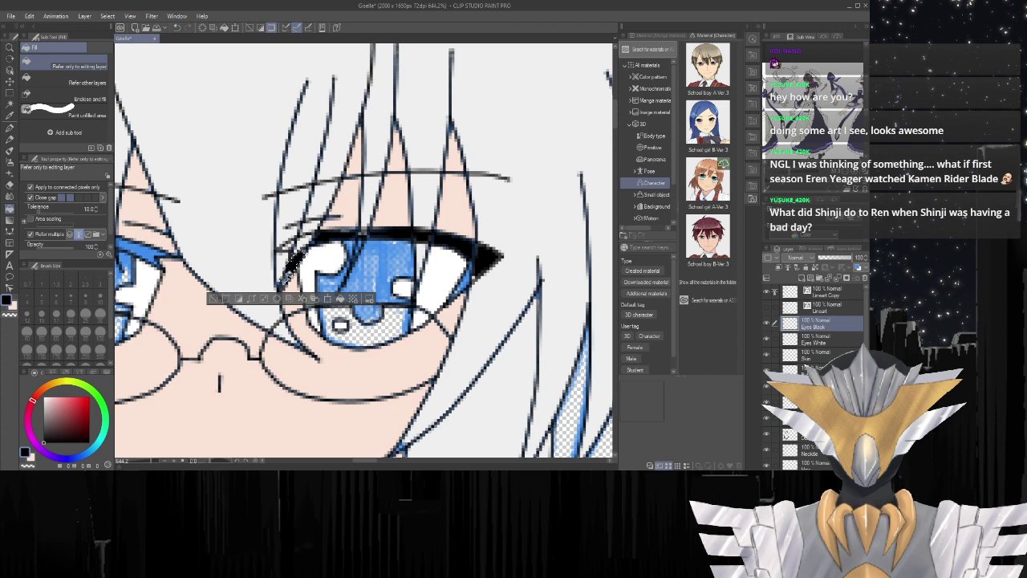
key(w)
click(301, 243)
key(g)
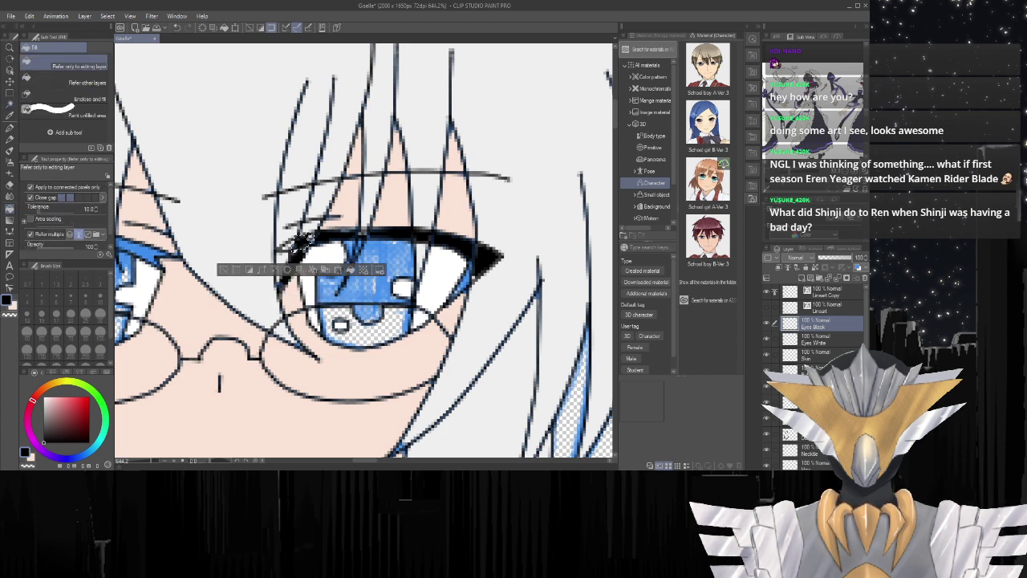
key(w)
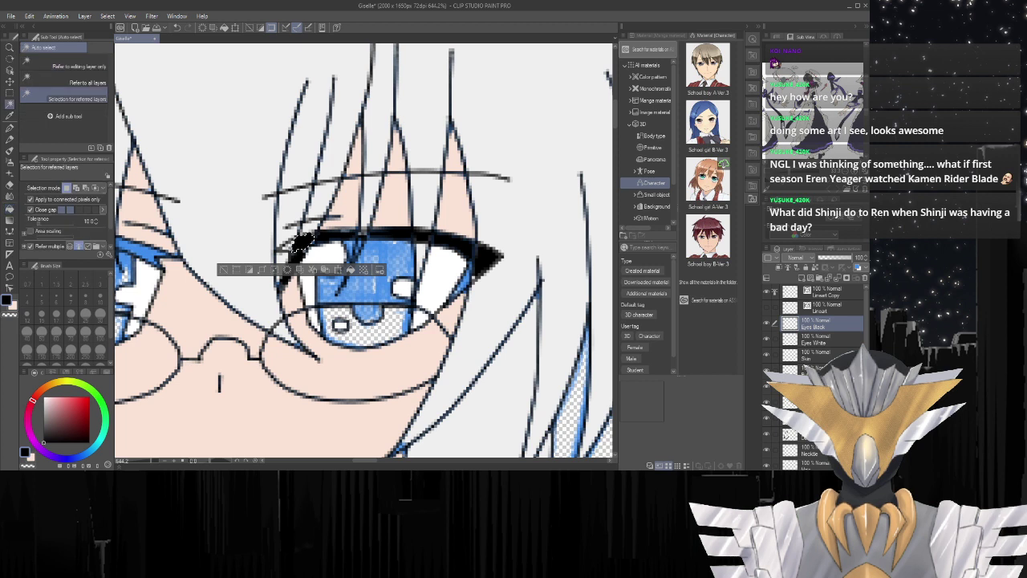
click(289, 244)
key(g)
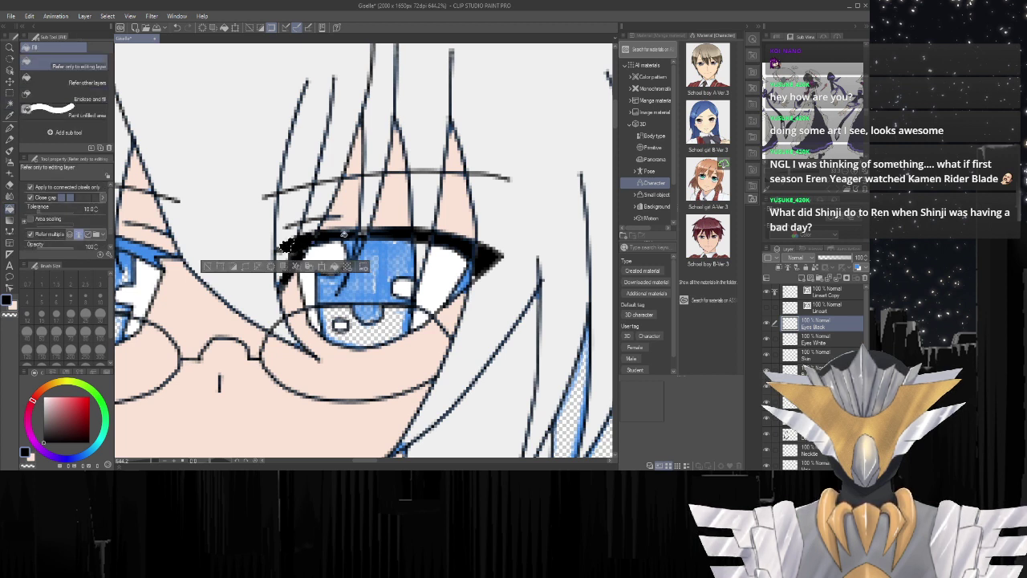
Fill the leftover slivers along the inner part of the right-hand eye's upper lash with black and clear the selection.
key(w)
click(313, 243)
key(g)
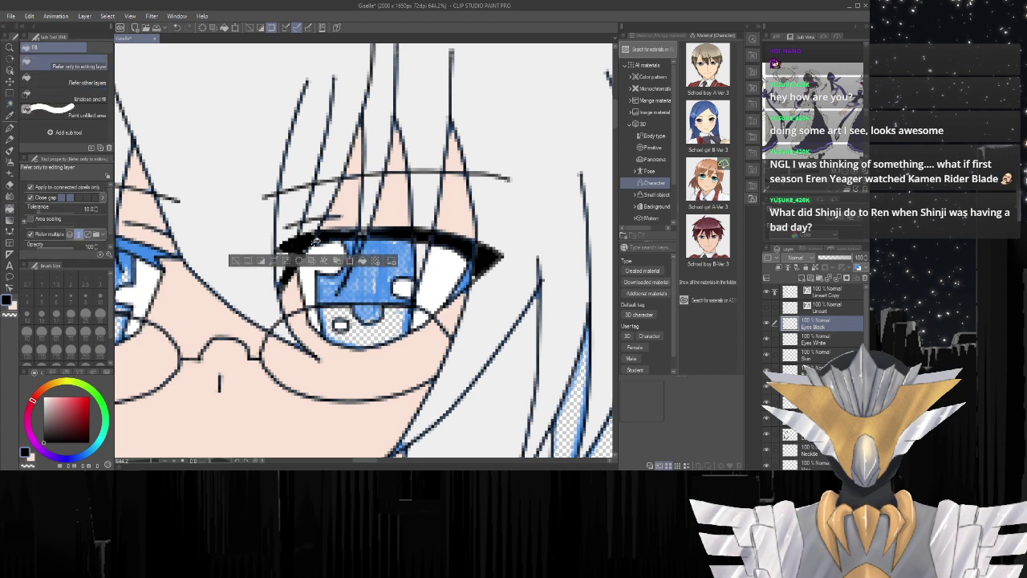
key(w)
click(314, 239)
key(g)
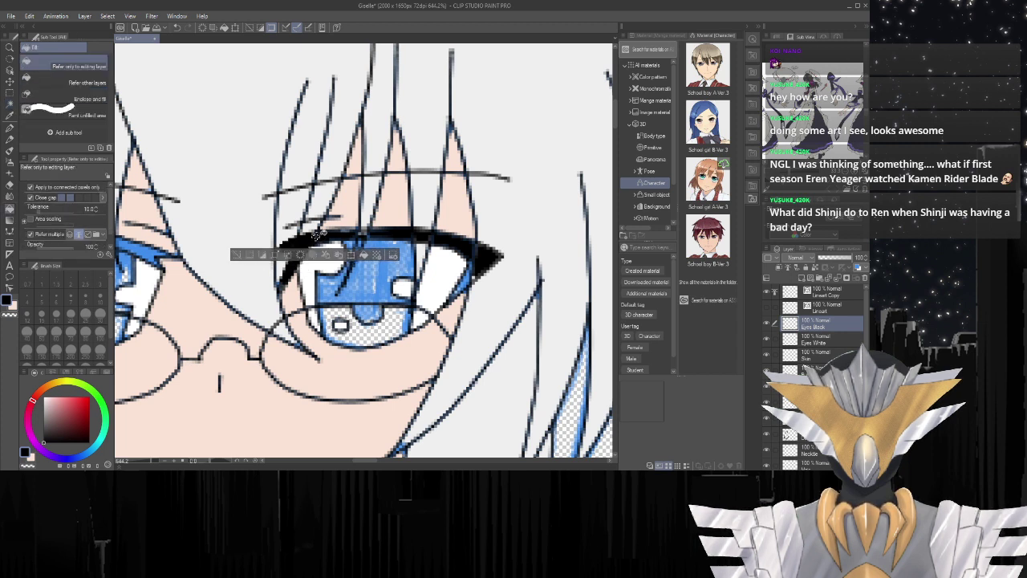
key(w)
click(346, 230)
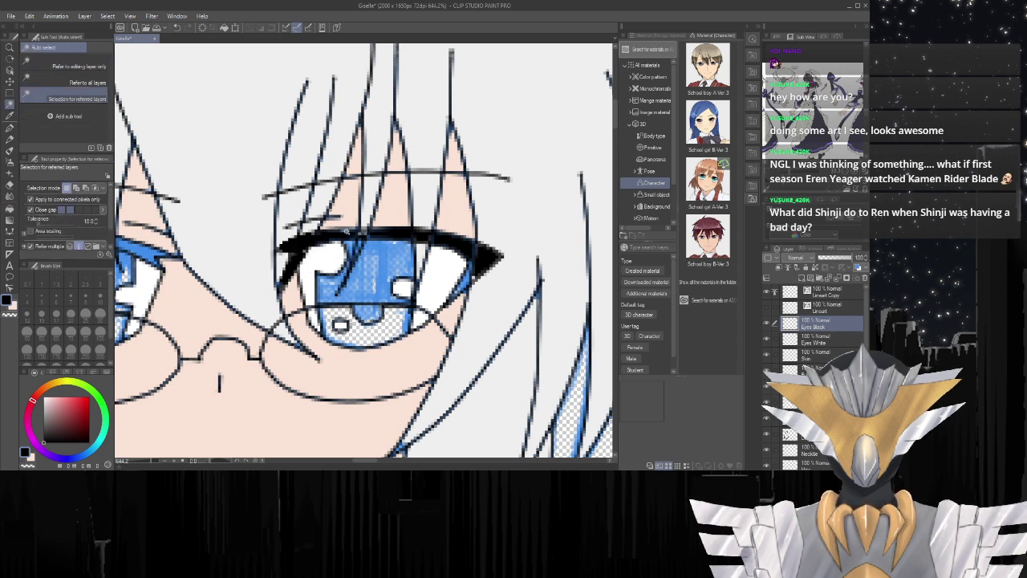
click(363, 234)
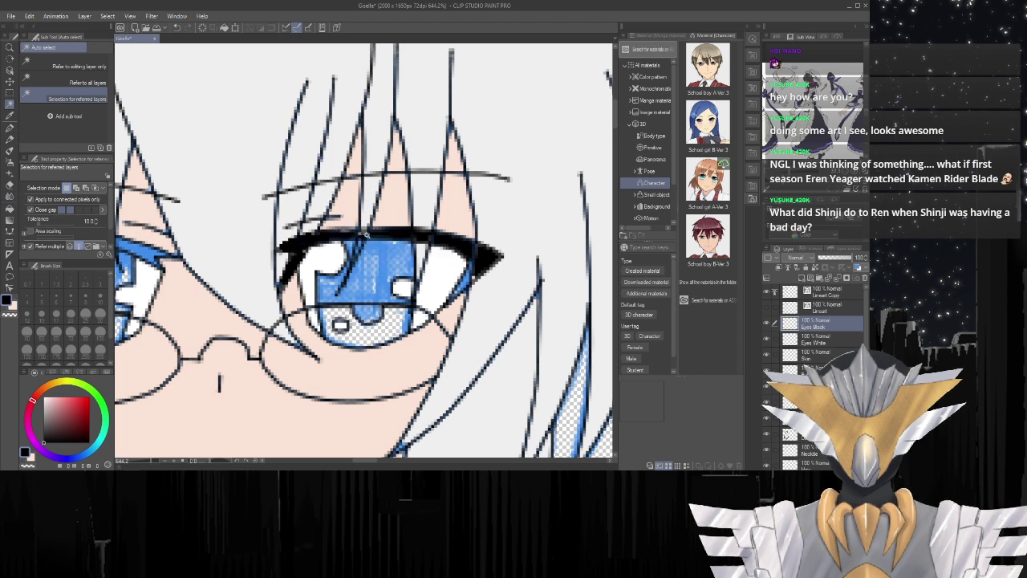
key(g)
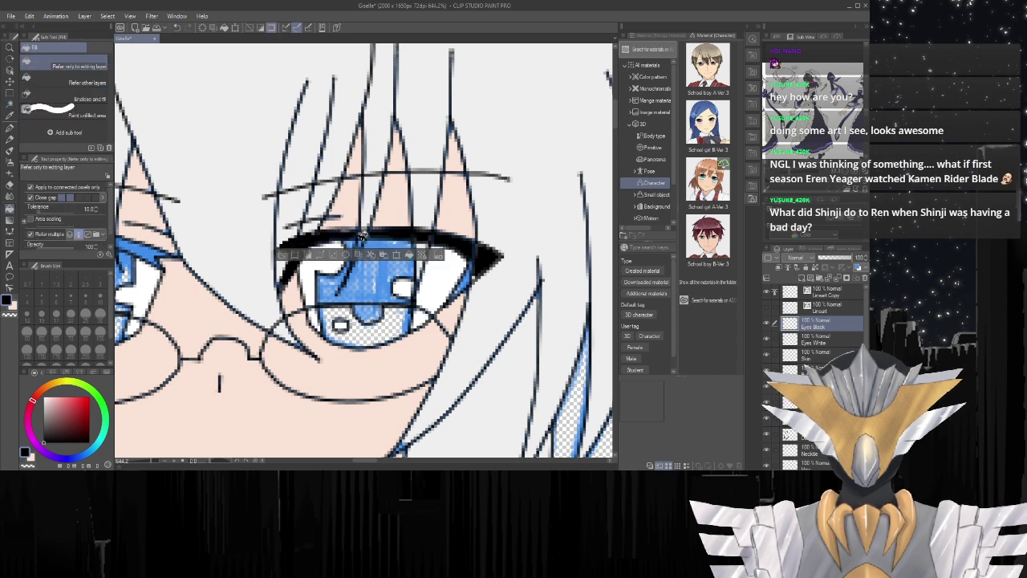
key(w)
key(ctrl+d)
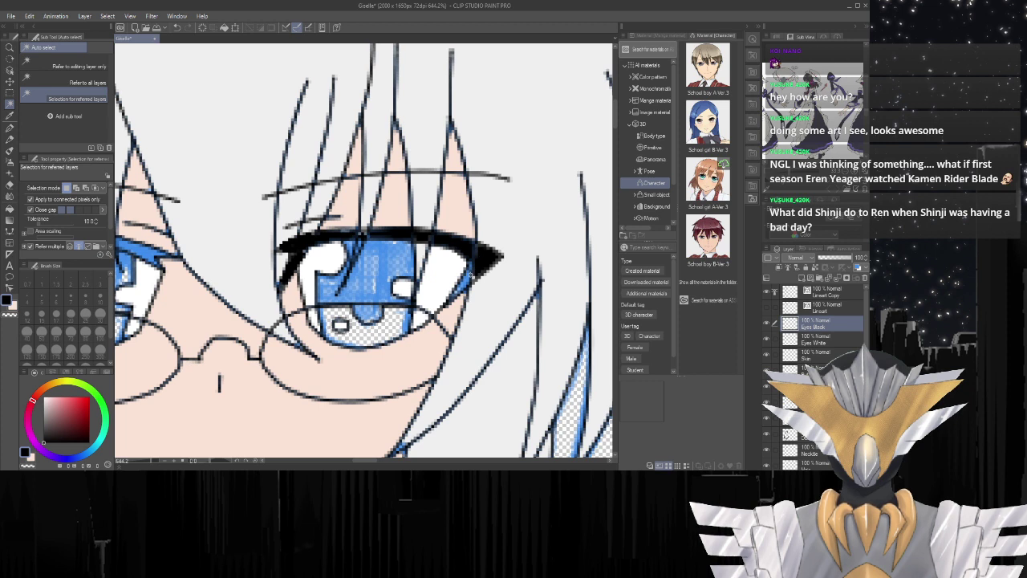
Fill the blue area below the outer lash tip of the right-hand eye with black.
click(470, 271)
key(g)
click(471, 271)
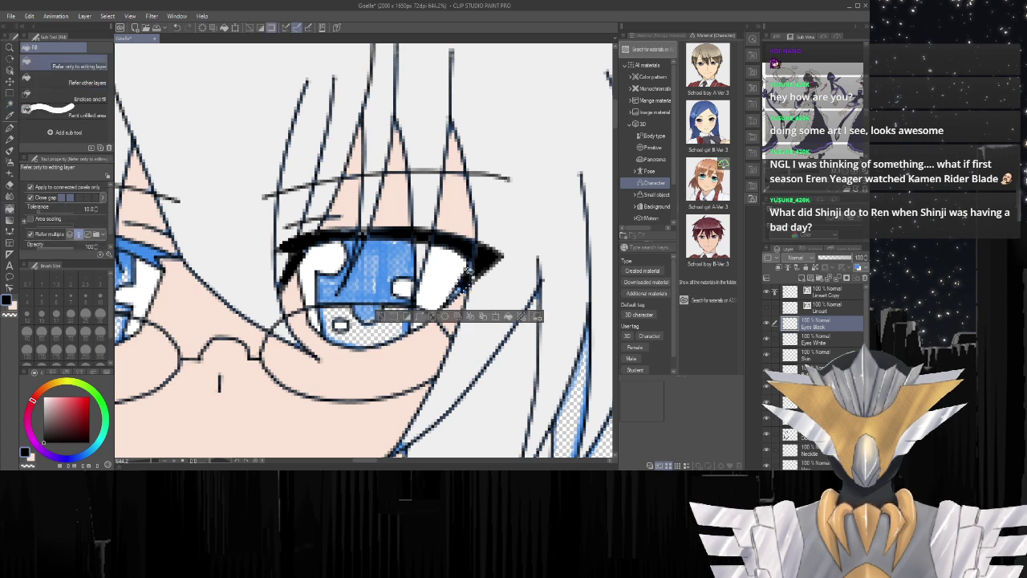
Fill the blue slivers where the hair strand crosses the right-hand eye's outer lash with black.
key(w)
click(471, 266)
key(g)
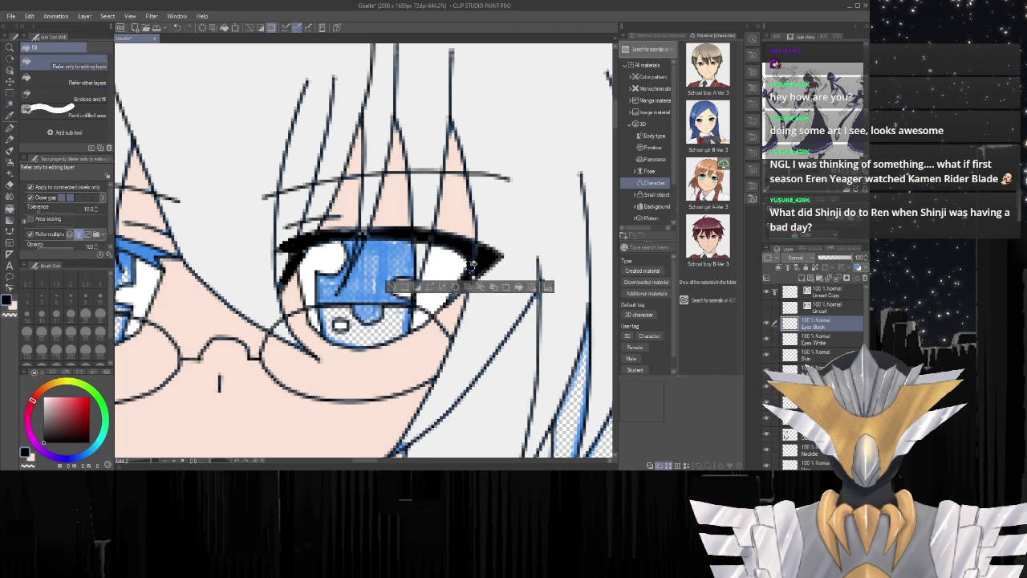
click(473, 265)
key(w)
click(473, 274)
key(g)
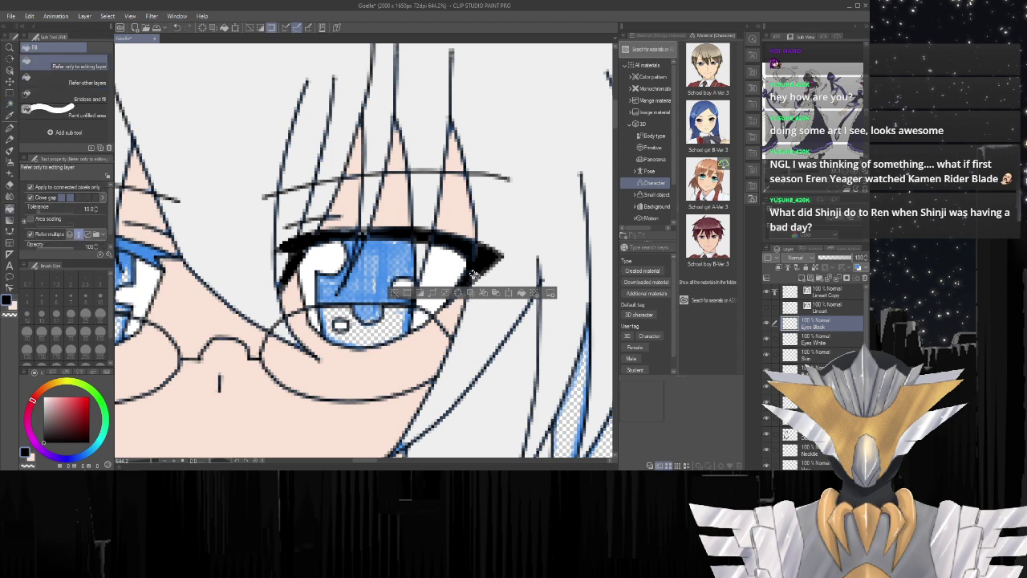
Fill the remaining gaps at the lower end of the right-hand eye's outer lash with black.
key(w)
click(389, 314)
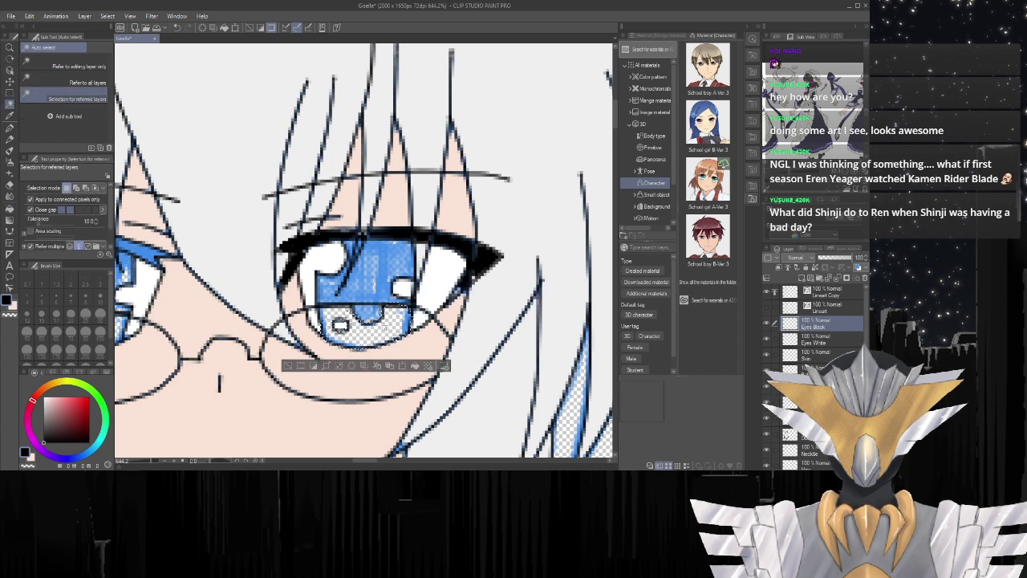
click(458, 293)
key(g)
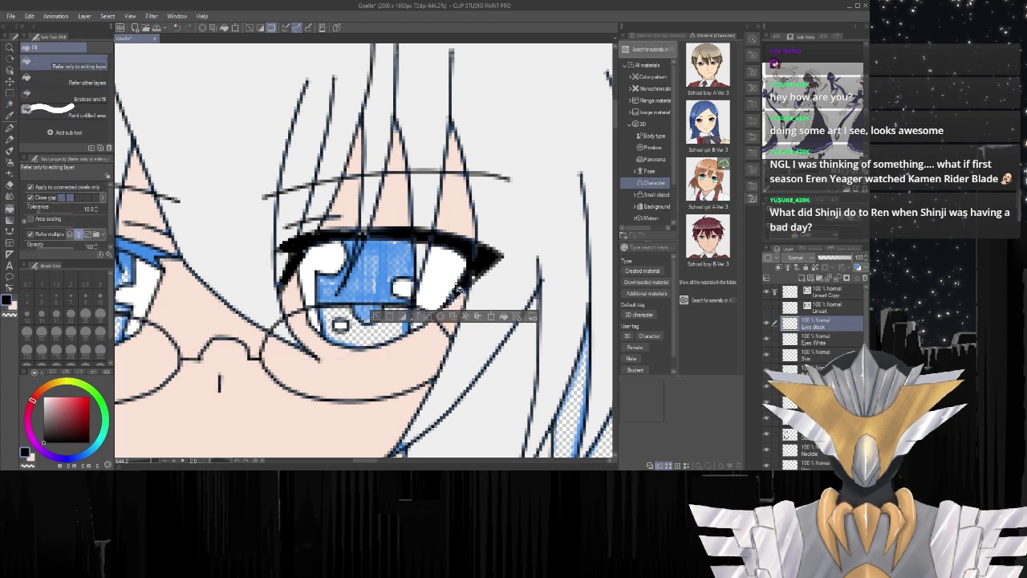
key(w)
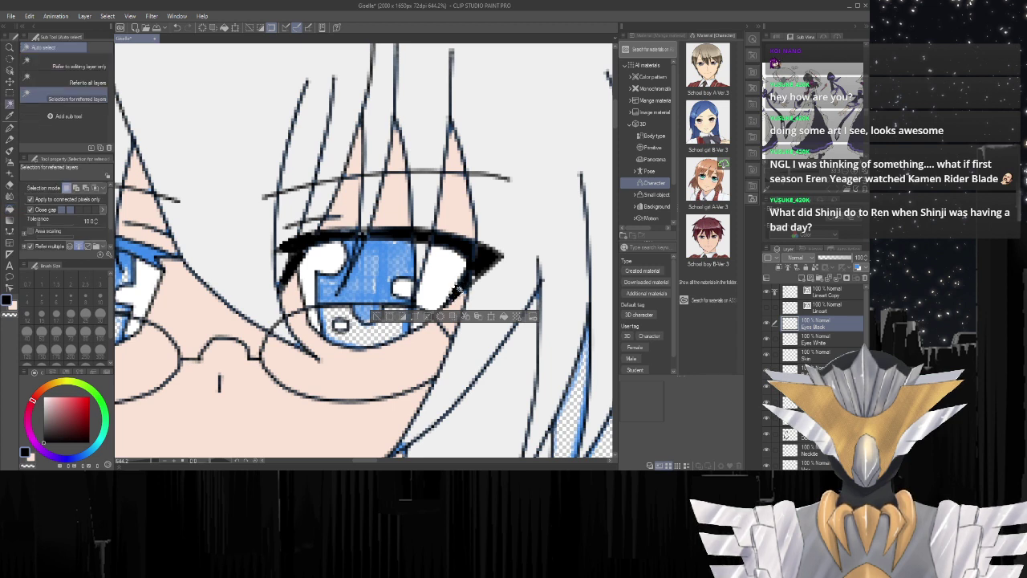
click(474, 274)
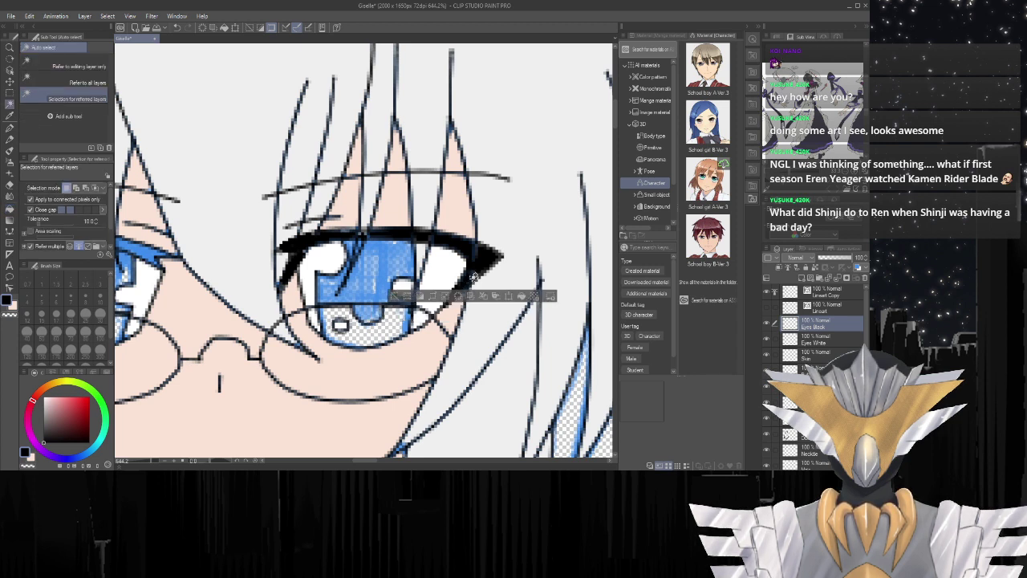
key(g)
key(w)
click(474, 274)
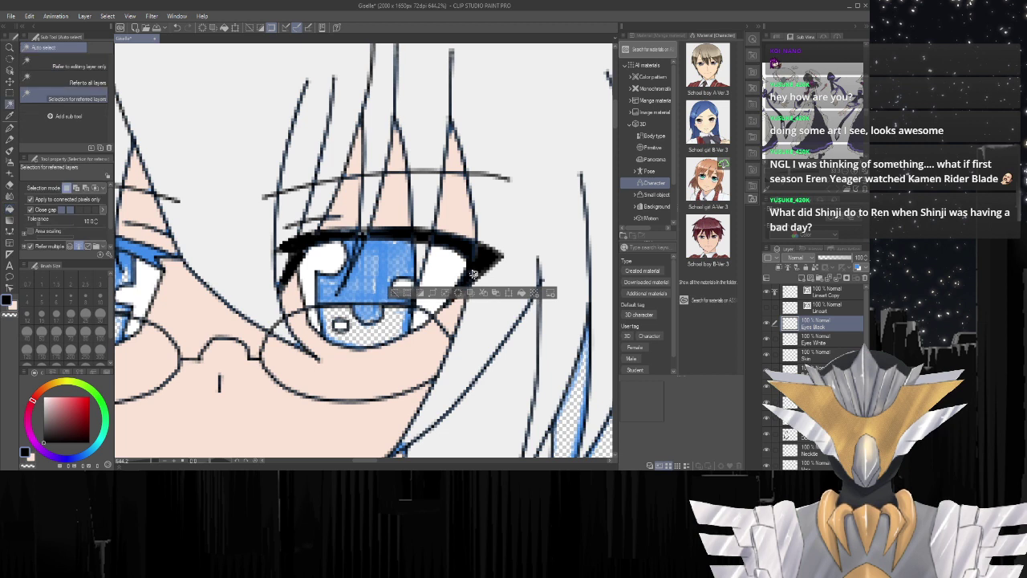
key(g)
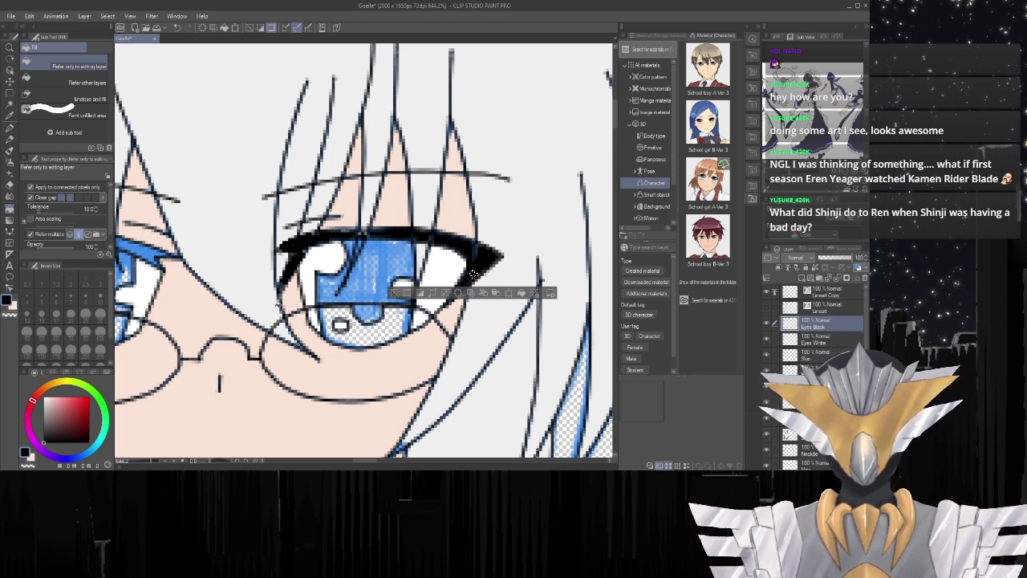
Fill the empty lower part of the right-hand iris and the small block above its square highlight with black.
key(w)
click(392, 317)
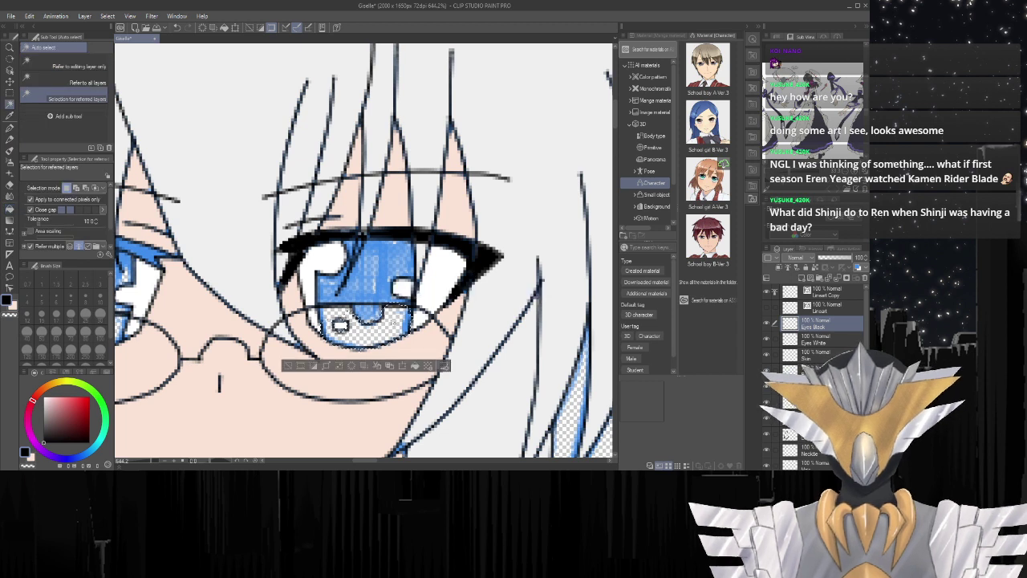
key(g)
click(392, 317)
key(w)
click(345, 316)
key(g)
click(345, 316)
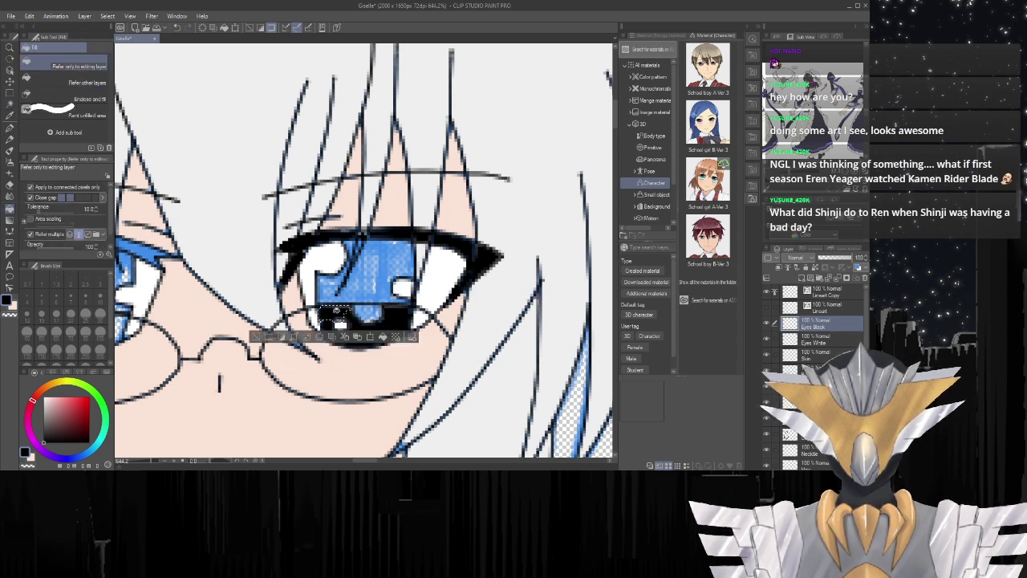
click(342, 316)
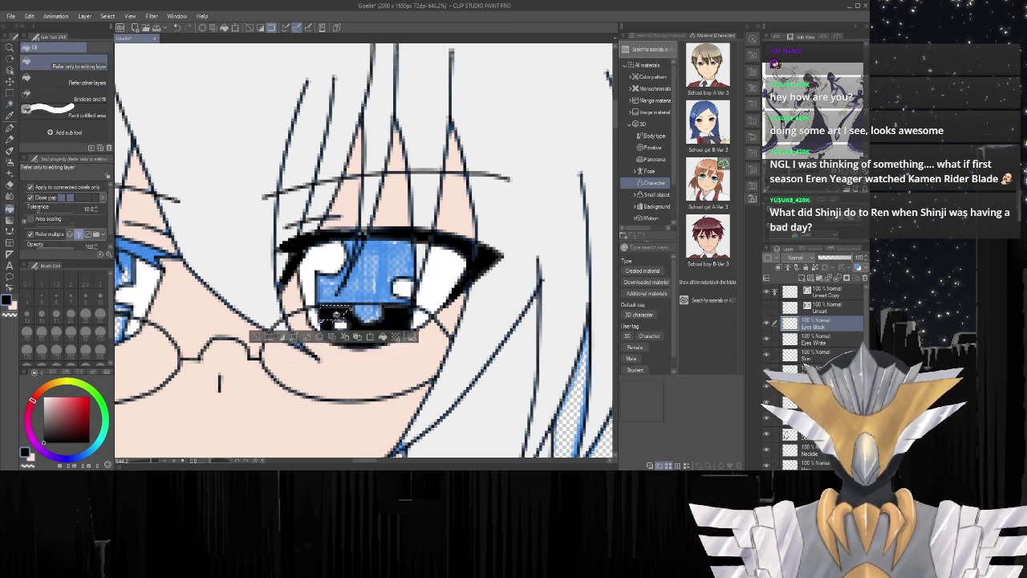
Fill the inner-corner section of the left-hand eye's upper lash with black.
drag(368, 466, 358, 467)
key(w)
click(369, 253)
key(g)
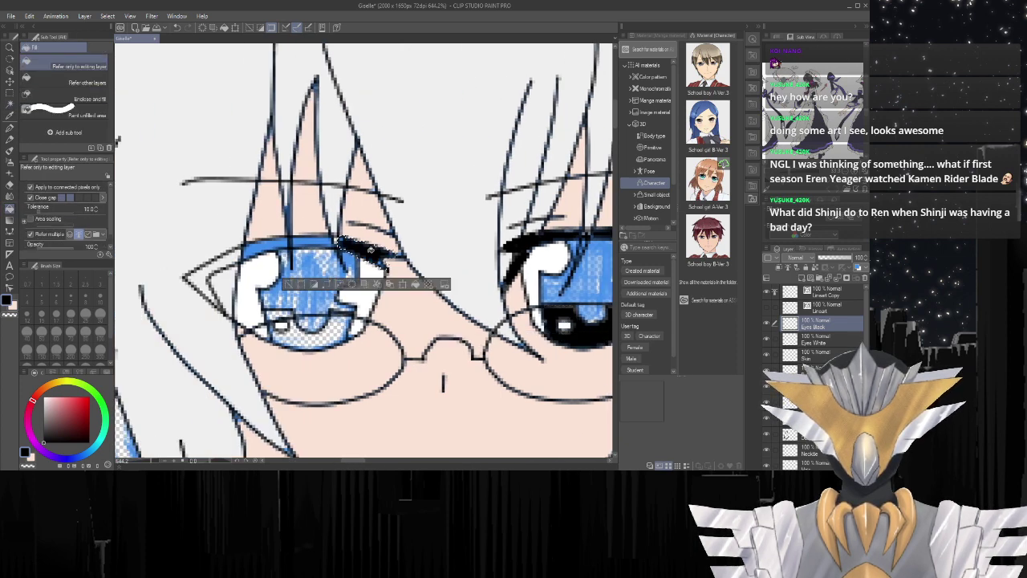
click(345, 239)
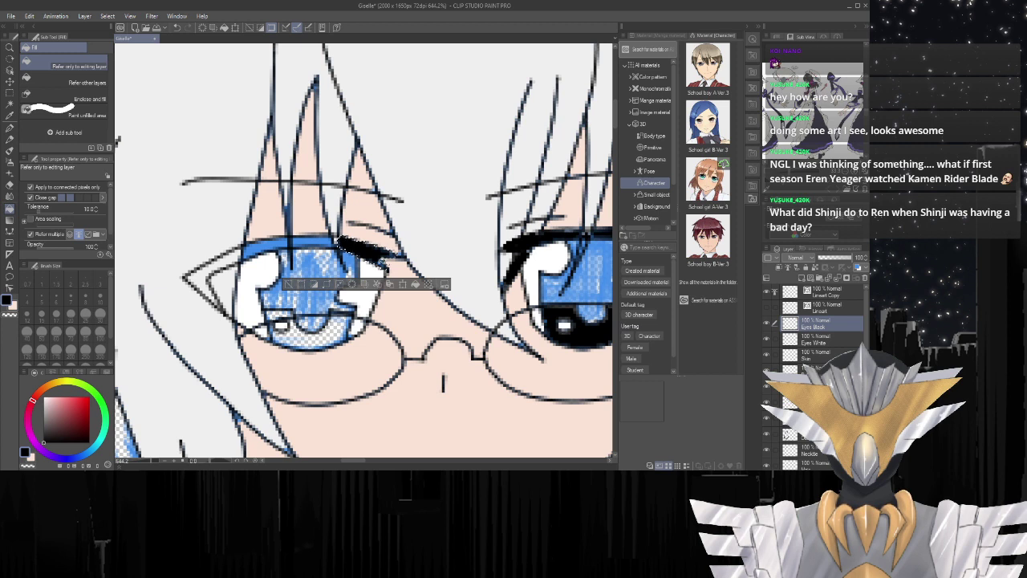
Fill the middle section of the left-hand eye's upper lash, between the hair strands, with black.
key(w)
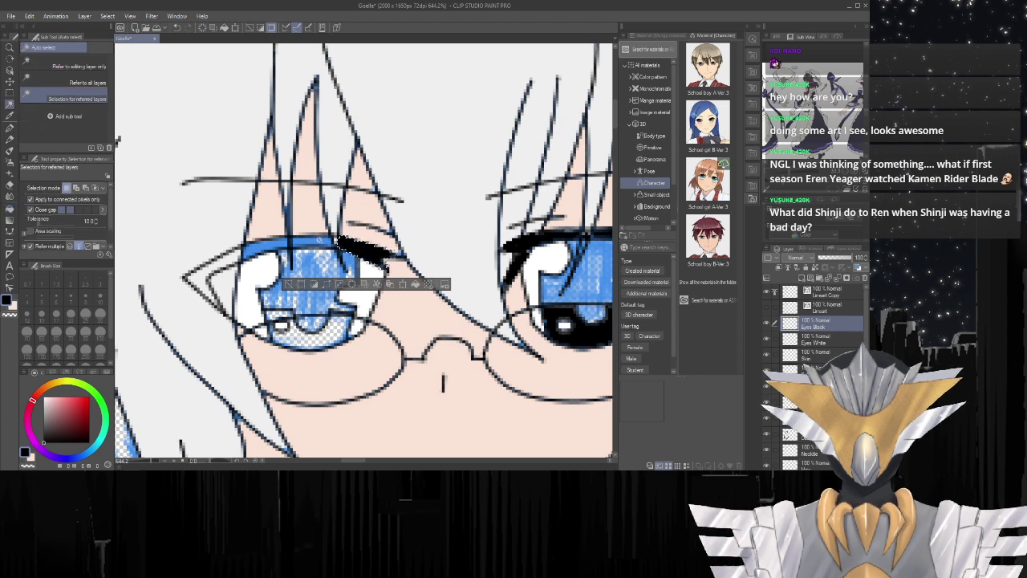
click(324, 242)
key(g)
click(321, 242)
key(w)
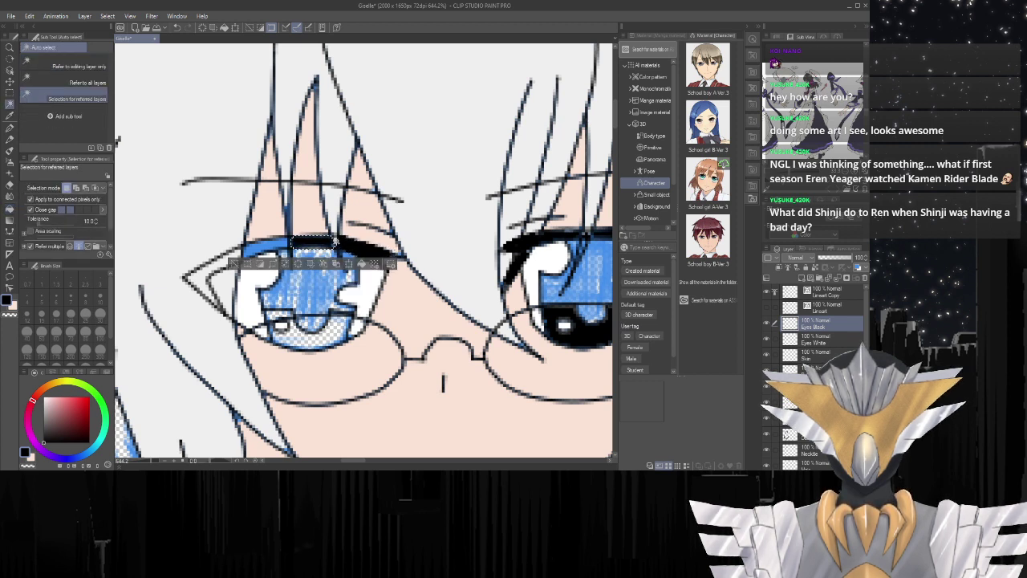
Fill the tiny gaps where the hair strand crosses the left-hand eye's upper lash with black, then deselect.
click(335, 241)
key(g)
click(334, 241)
key(w)
click(334, 244)
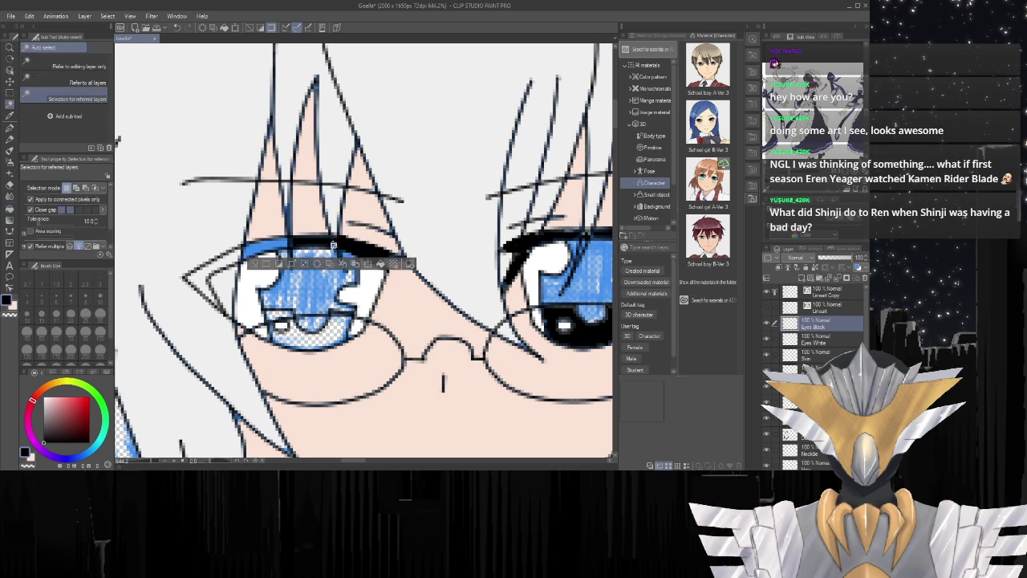
key(g)
click(334, 244)
key(w)
key(ctrl+d)
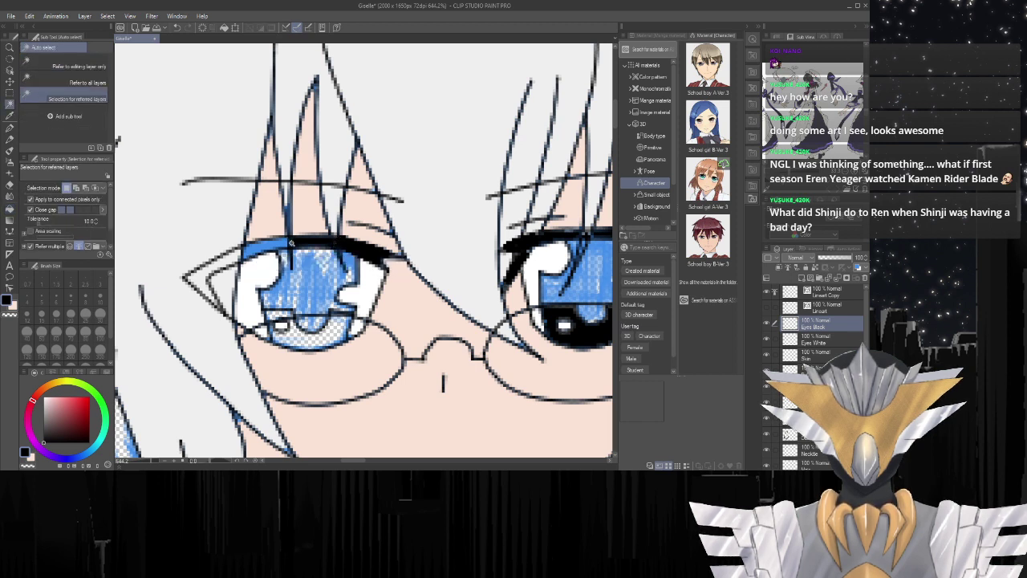
Fill the outer sections of the left-hand eye's upper lash on both sides of the hair outline with black, then deselect.
click(284, 242)
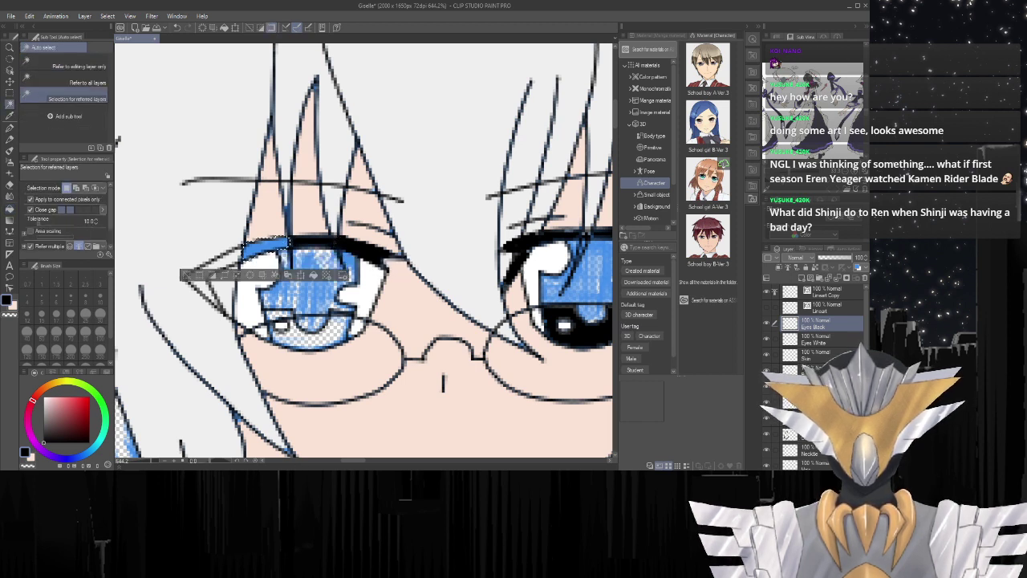
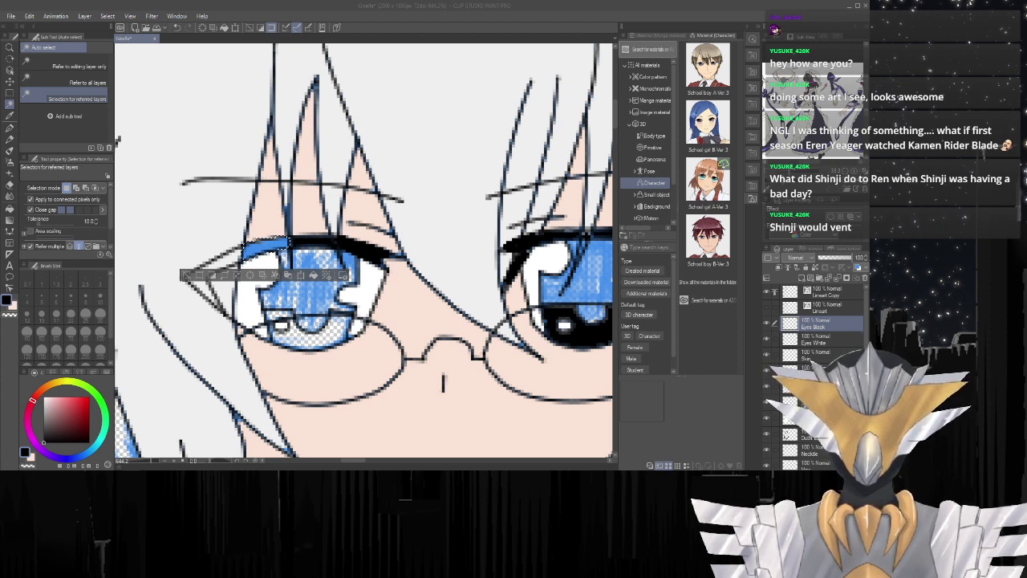
click(408, 468)
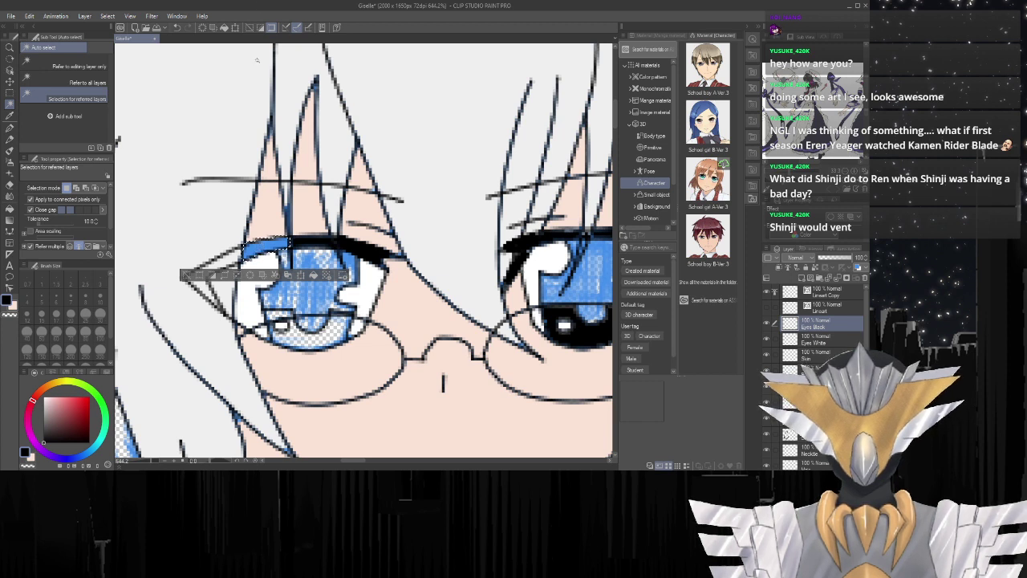
key(g)
key(w)
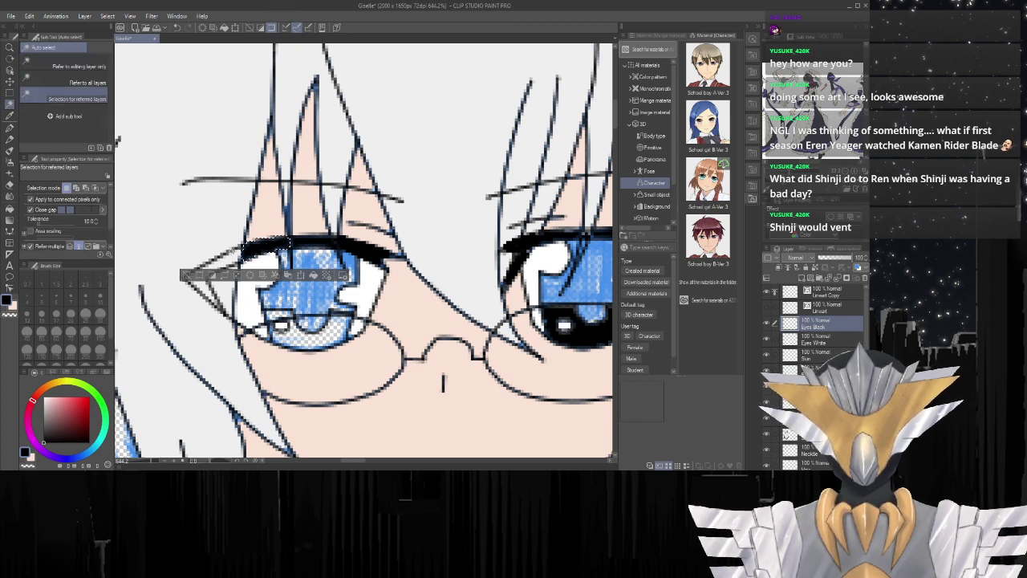
click(229, 257)
key(g)
click(228, 257)
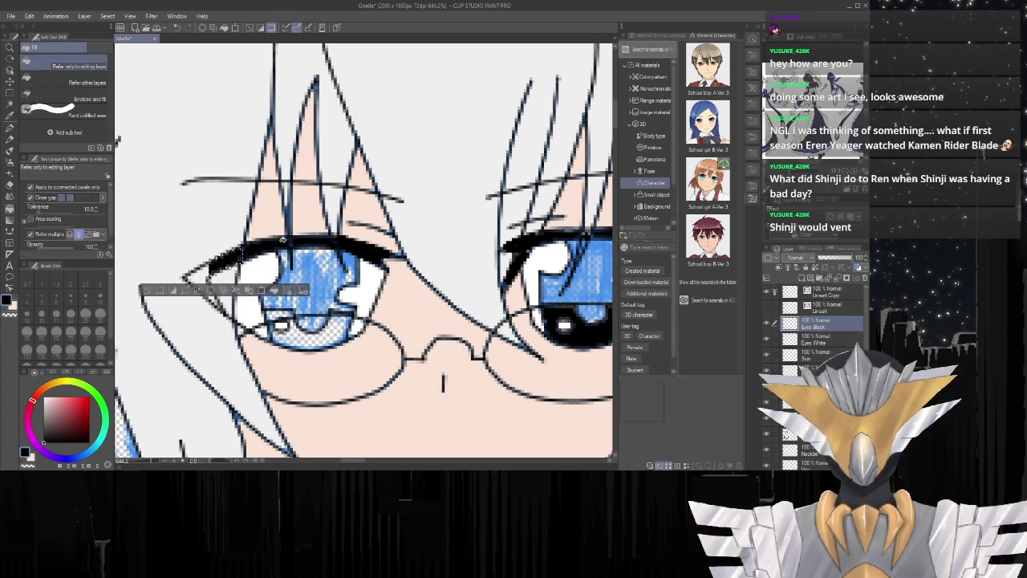
key(ctrl+d)
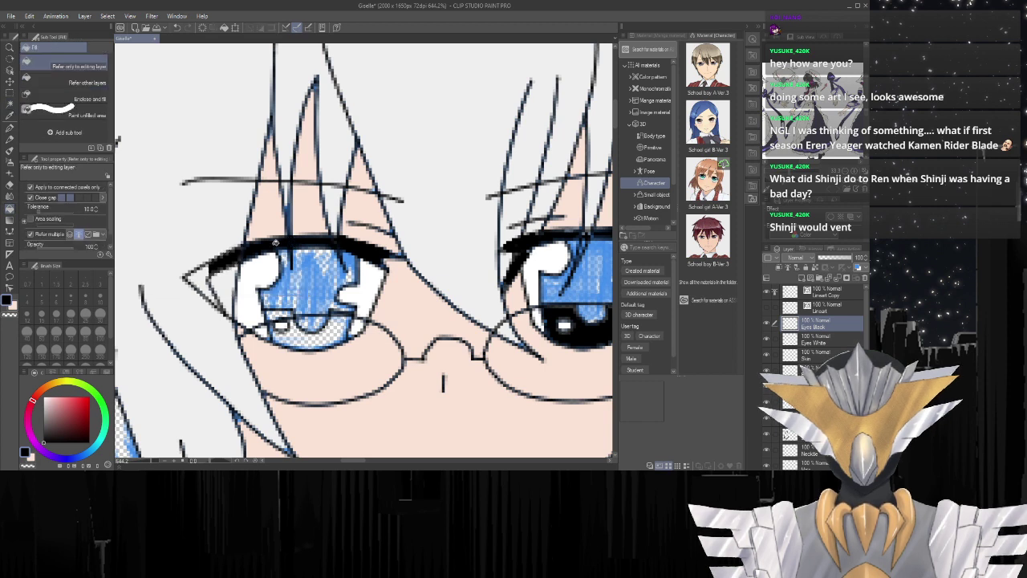
Fill the pointed outer lash tip of the left-hand eye and its downward stroke with black.
key(w)
click(202, 273)
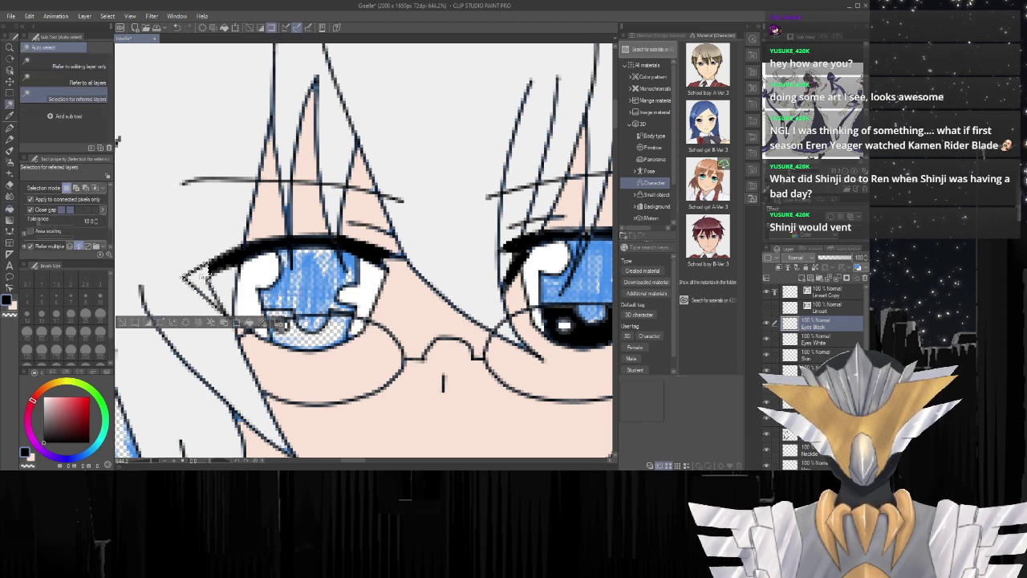
key(g)
click(205, 272)
key(w)
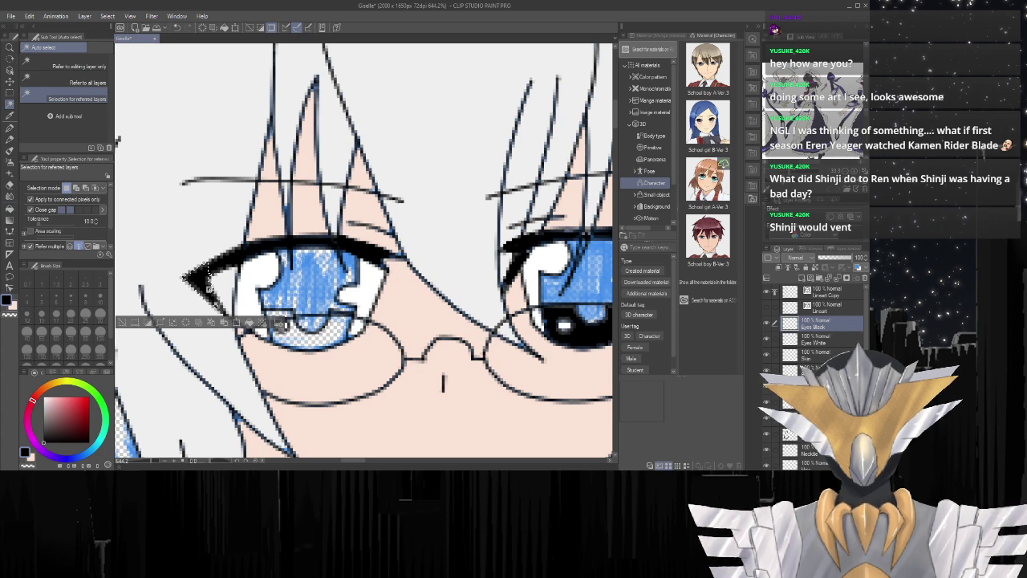
key(g)
Fill the empty lower part of the left-hand iris with black.
scroll(207, 275, down, 2)
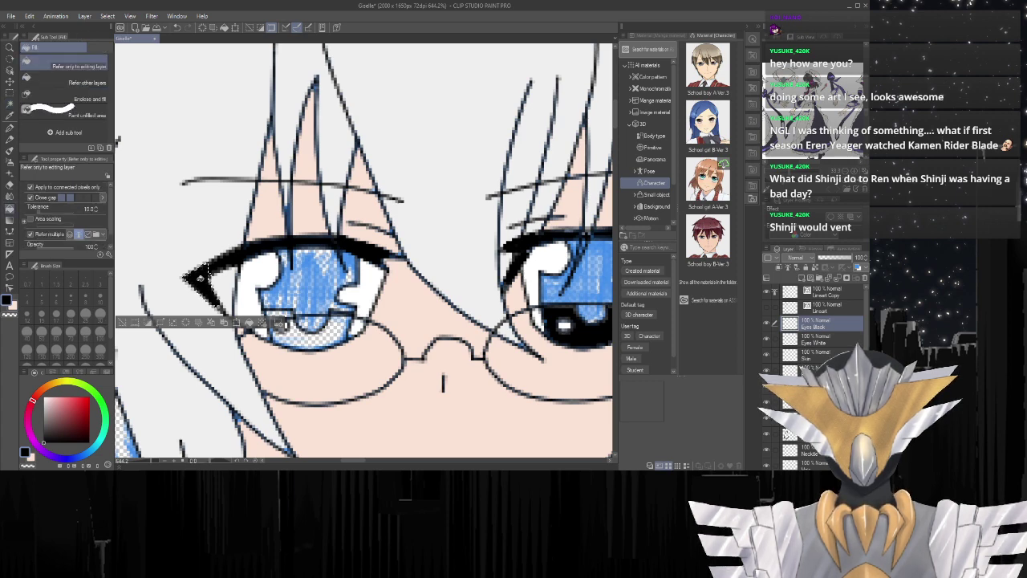
scroll(337, 324, up, 2)
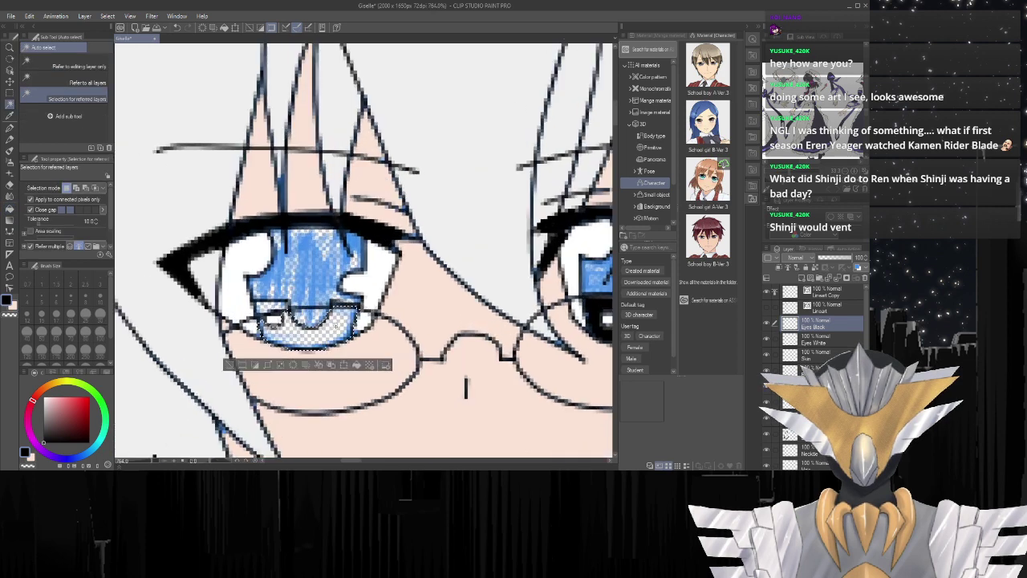
click(342, 315)
key(w)
Fill the two small corner blocks above the left-hand iris's black lower area with black, then clear the selection.
click(353, 299)
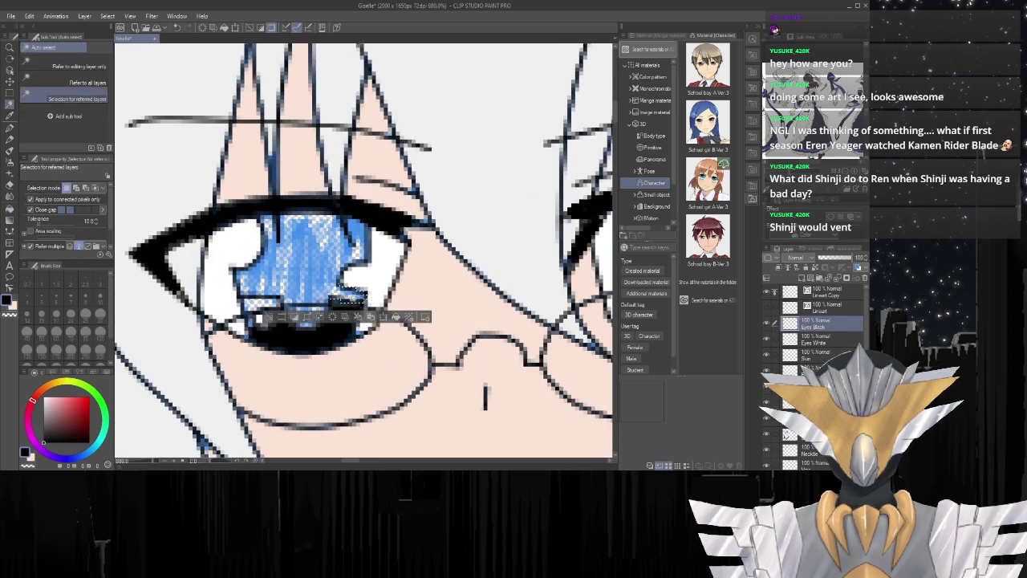
click(259, 305)
key(g)
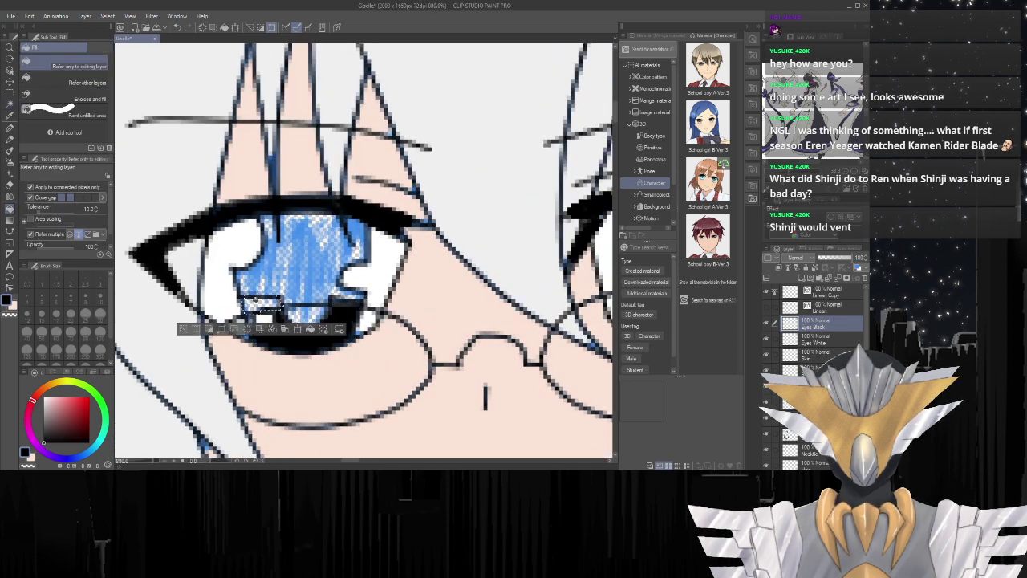
click(259, 305)
key(w)
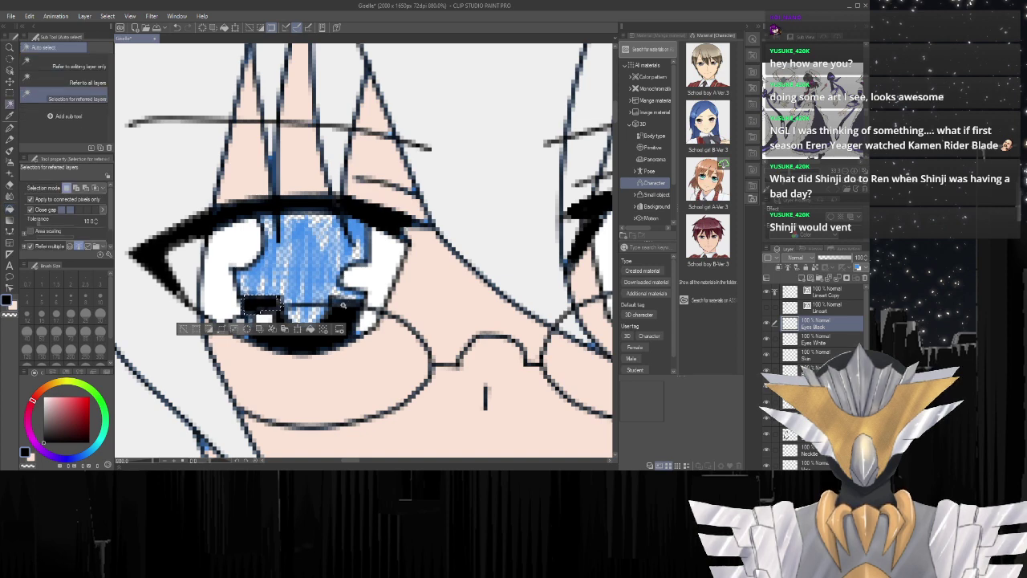
key(ctrl+d)
scroll(485, 397, down, 5)
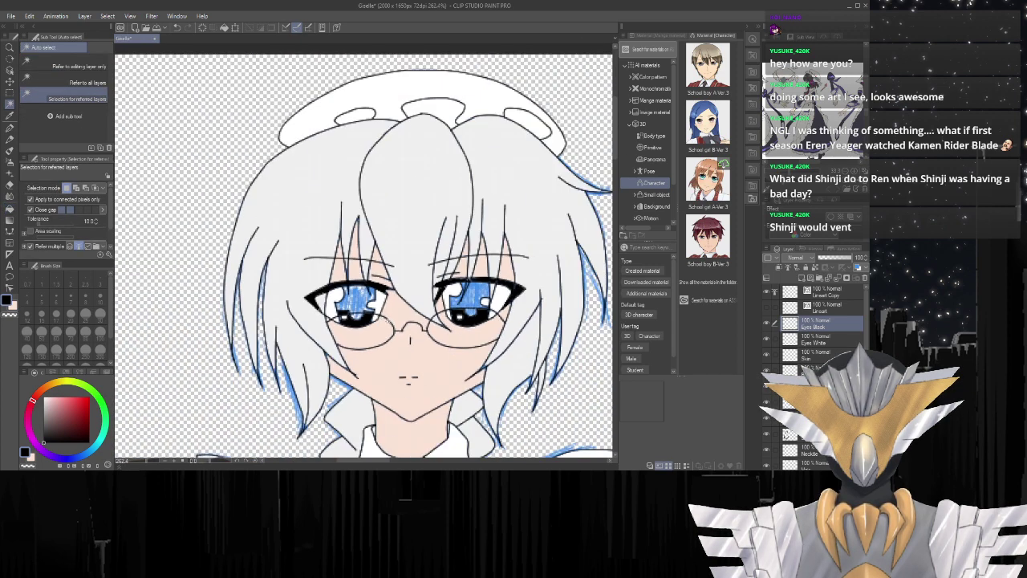
Set the secondary drawing colour to dark blue.
scroll(504, 348, up, 2)
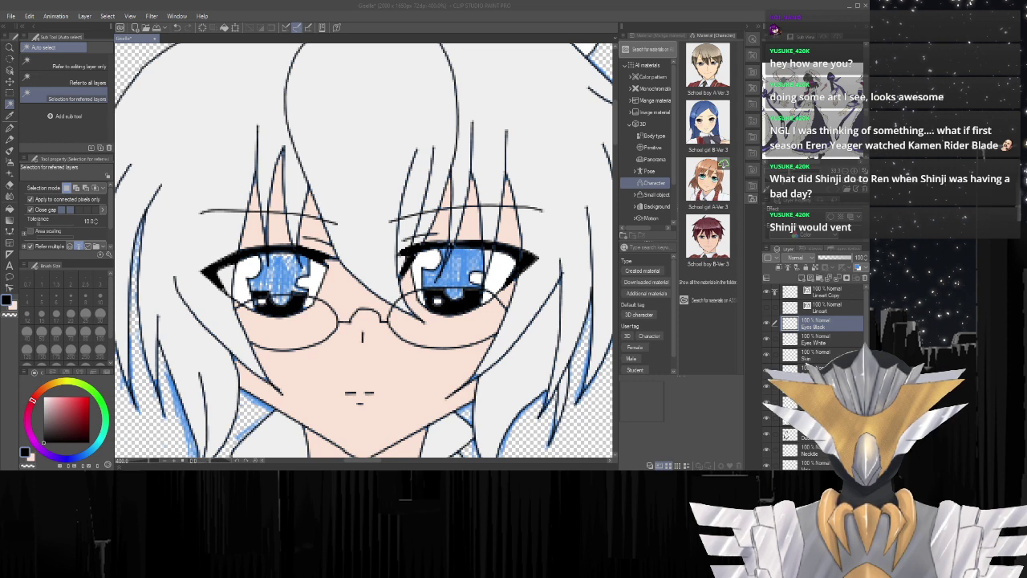
click(281, 426)
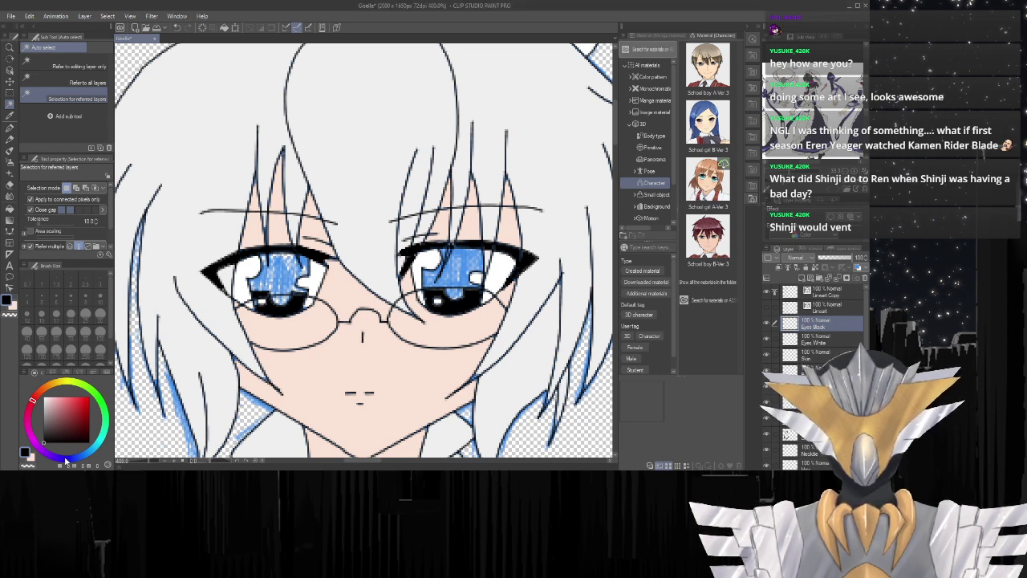
click(32, 458)
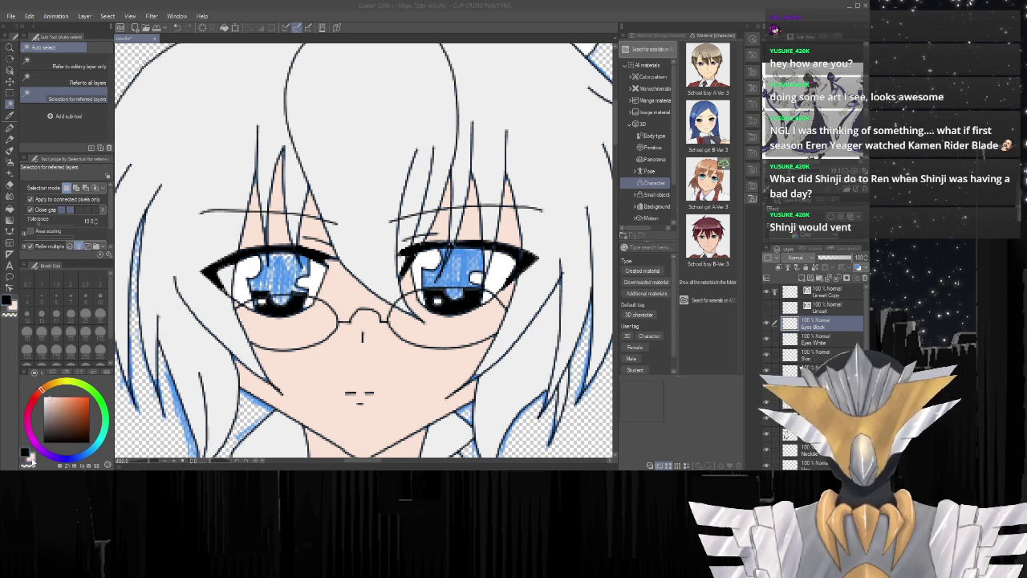
click(533, 180)
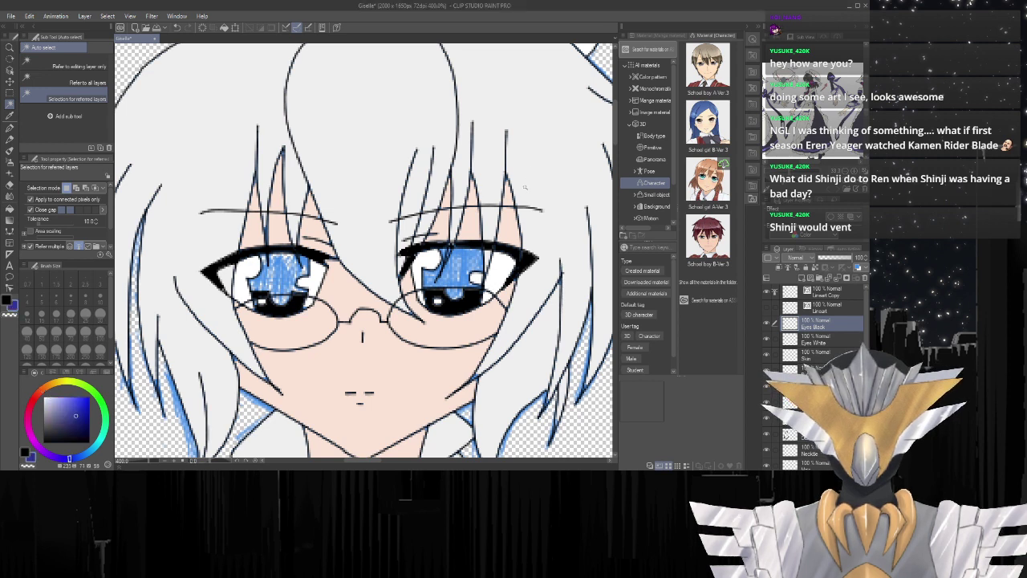
Create a new layer named Eyes Blue above the Eyes Black layer.
click(801, 278)
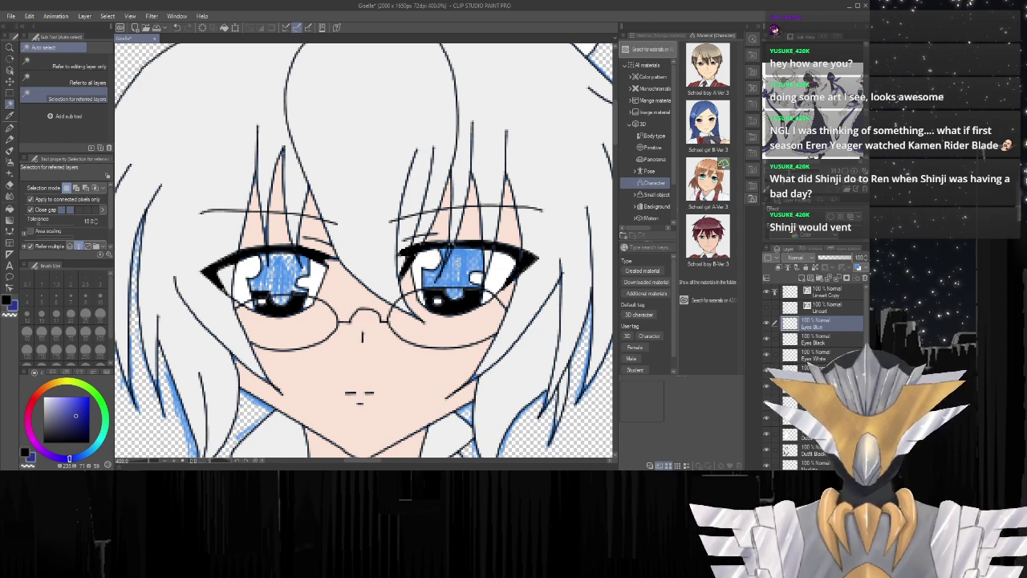
Fill the large upper area of the right-hand iris with dark blue.
click(456, 262)
key(g)
click(460, 260)
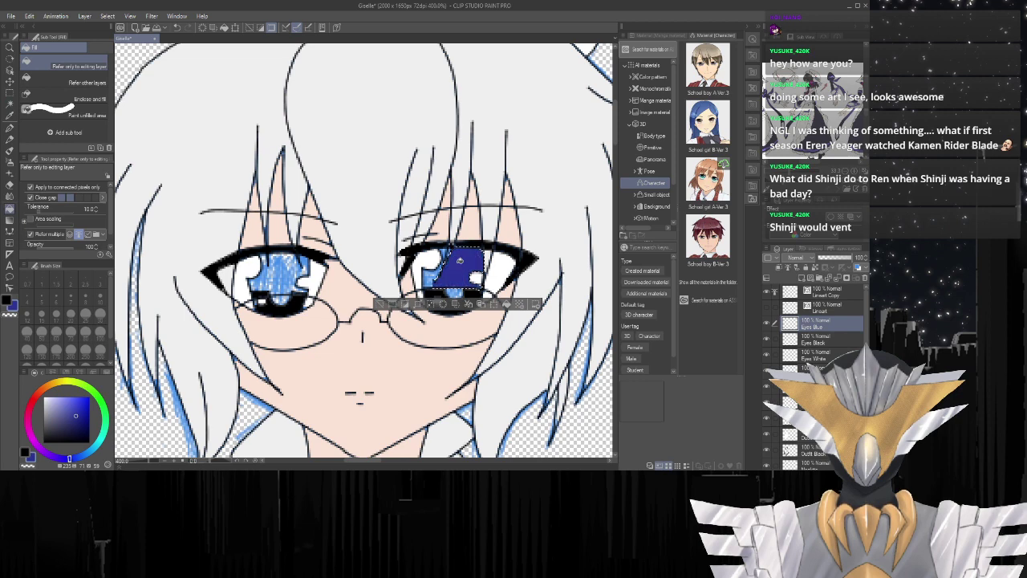
Fill the two narrow slivers between the hair strands at the top of the right-hand iris with dark blue.
key(w)
click(453, 261)
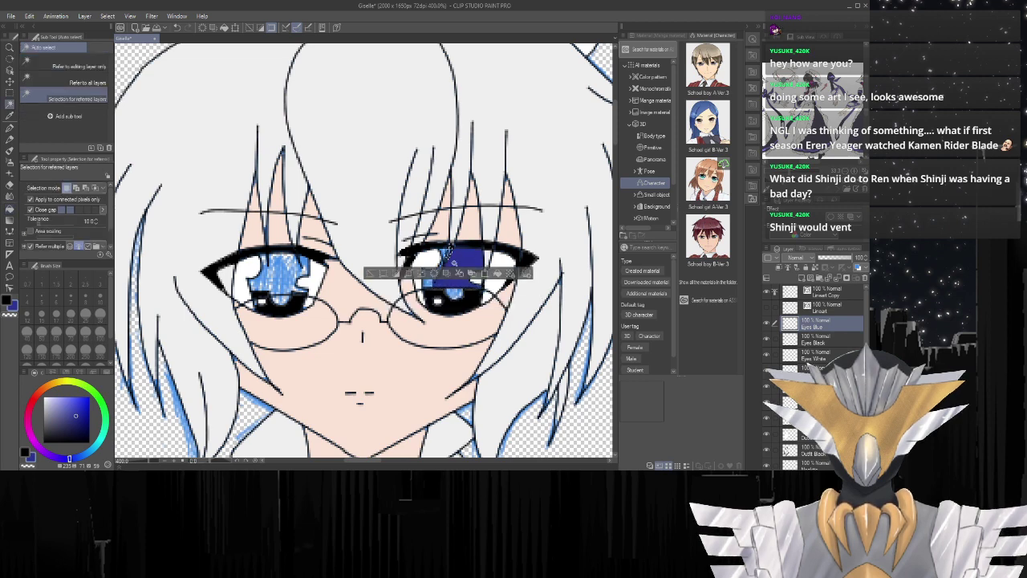
scroll(452, 257, up, 2)
scroll(446, 248, up, 2)
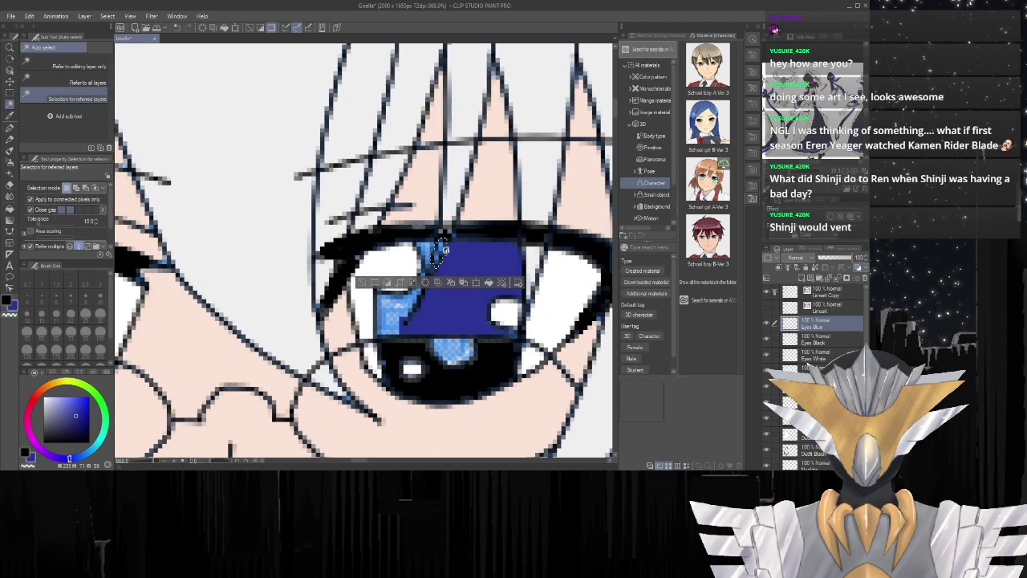
key(g)
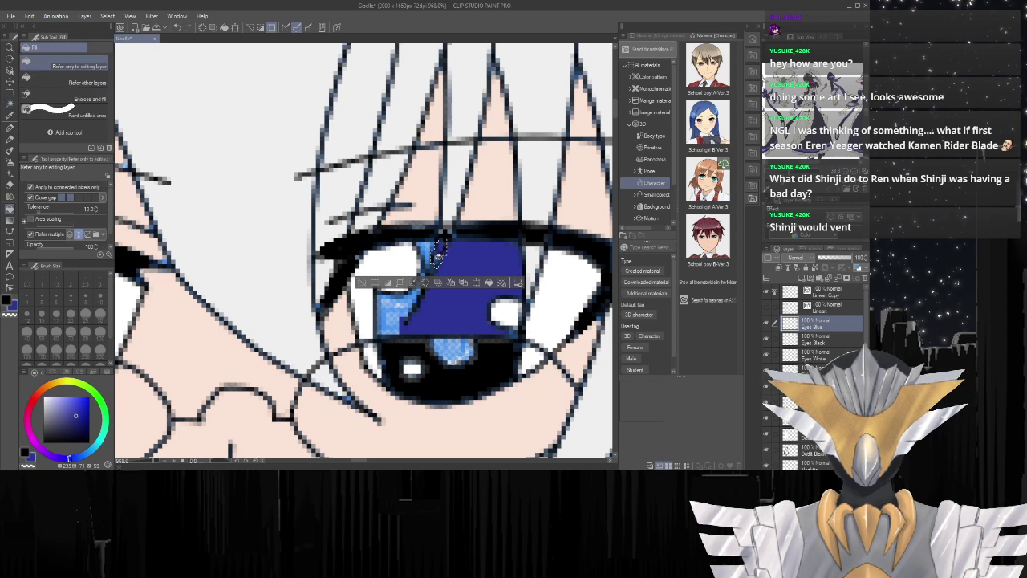
click(438, 257)
key(w)
click(428, 248)
key(g)
click(428, 247)
Fill the inner block of the right-hand iris and the tiny gap beside the large highlight with dark blue.
key(w)
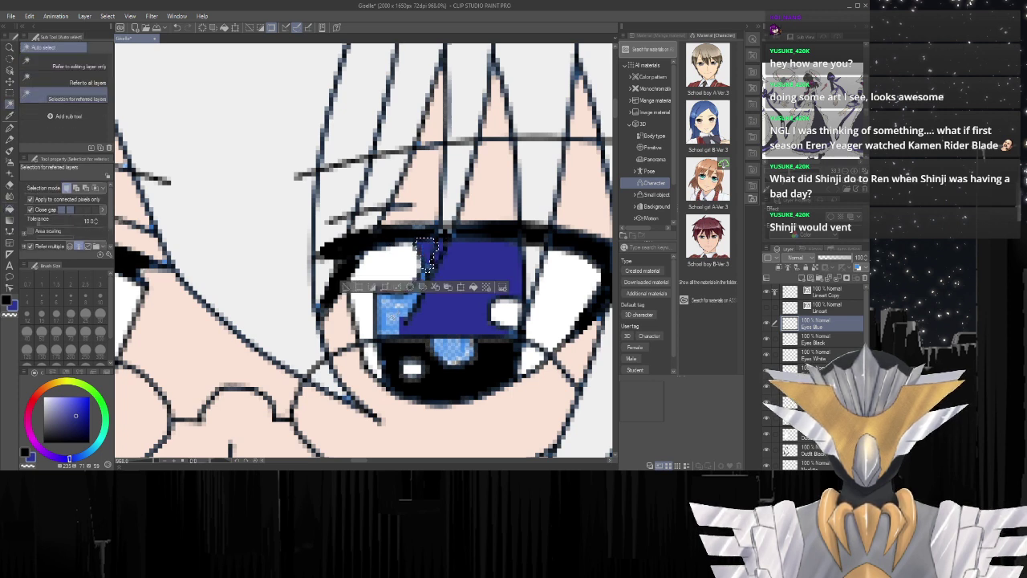
key(g)
click(402, 313)
key(w)
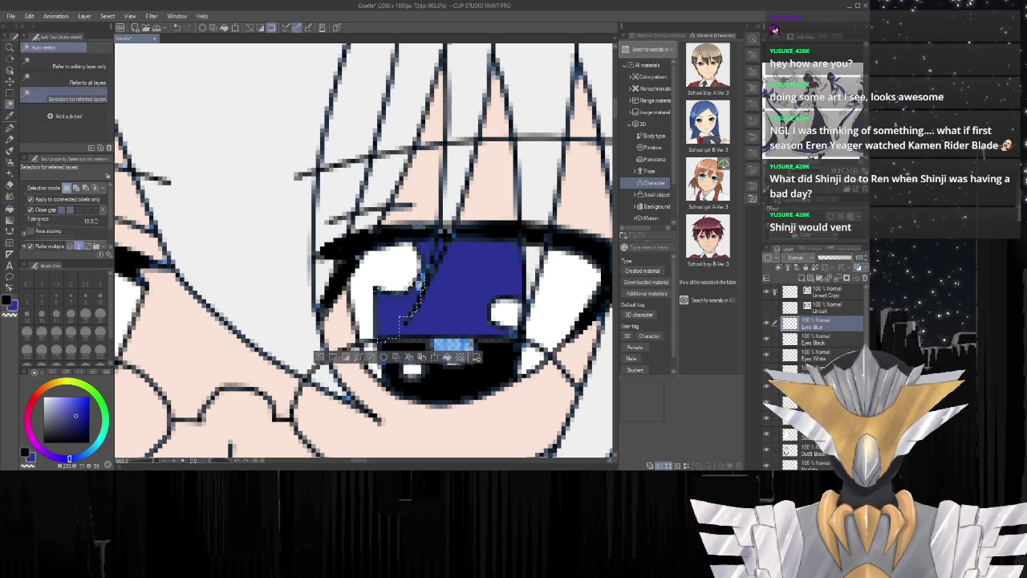
key(g)
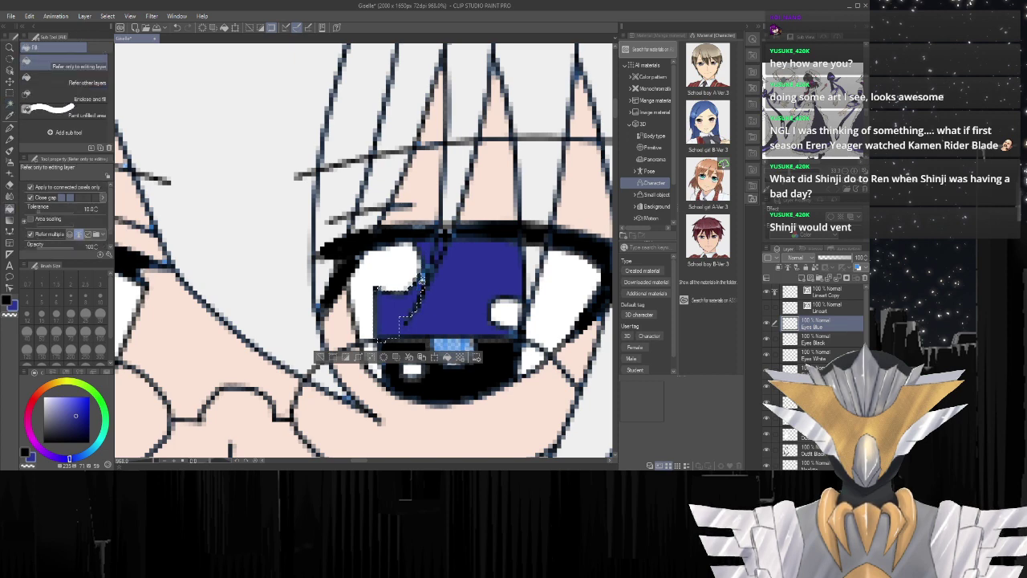
key(w)
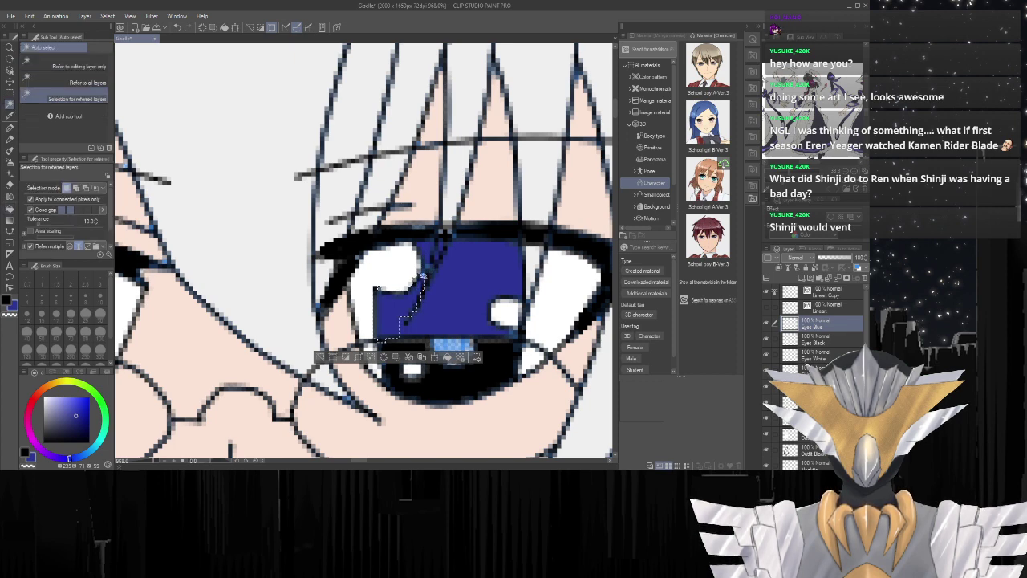
click(427, 274)
key(g)
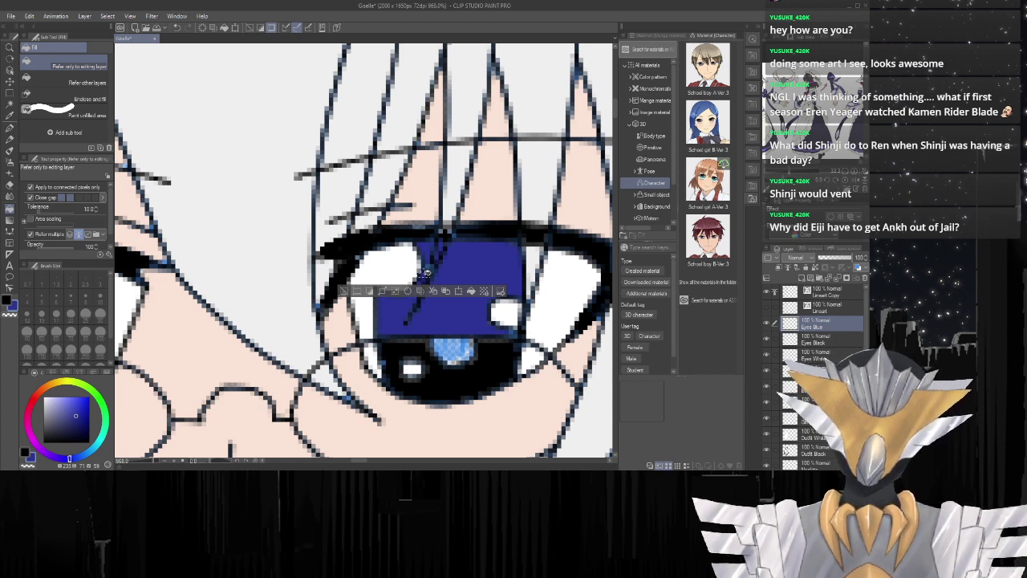
Fill the half-round shape inside the right-hand iris's black lower area with dark blue.
key(w)
click(449, 351)
key(g)
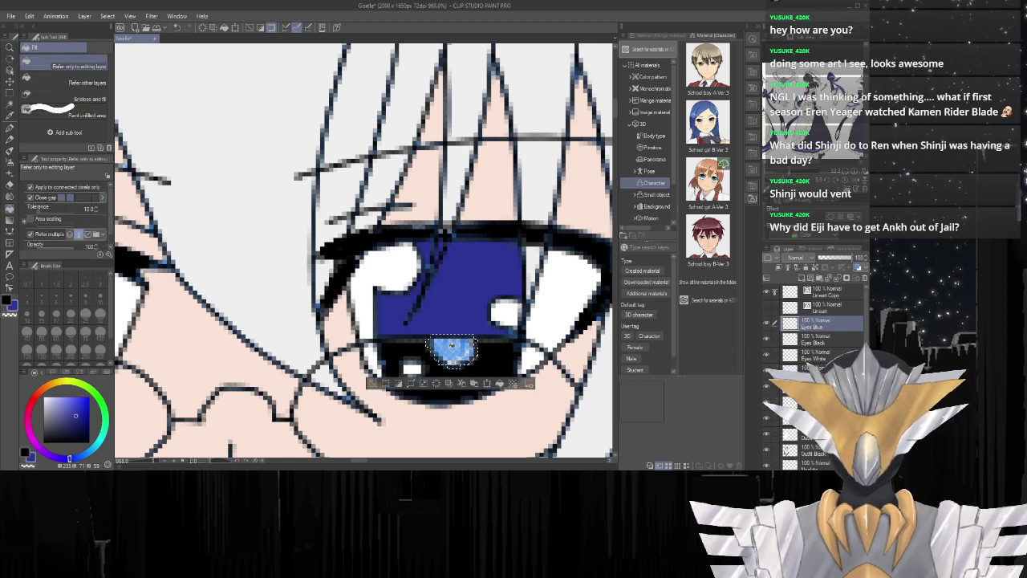
key(w)
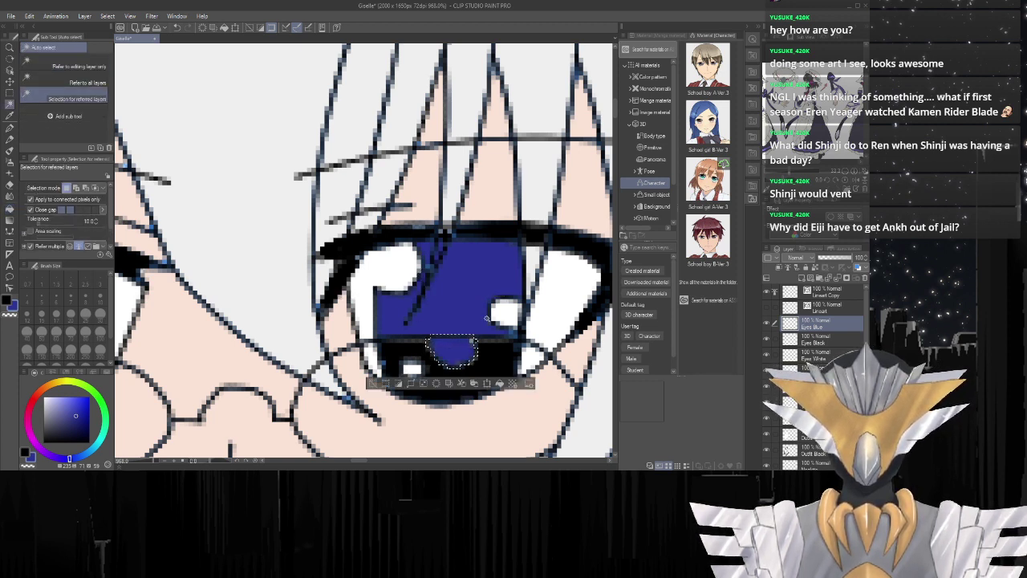
Fill the upper area of the left-hand iris and the small piece beyond its hair strand with dark blue.
scroll(511, 316, down, 7)
scroll(269, 319, up, 6)
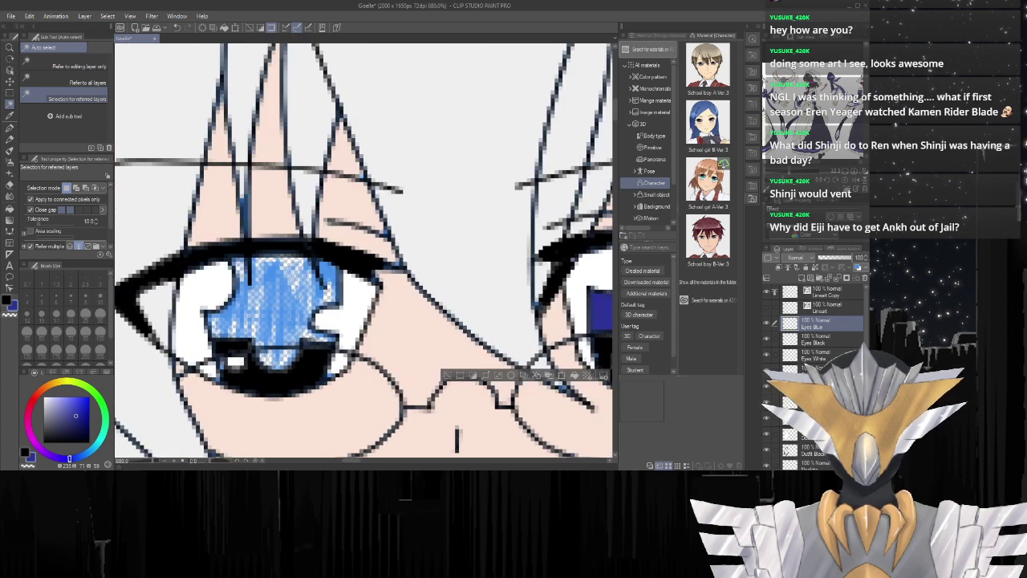
click(297, 298)
key(g)
click(300, 295)
key(w)
click(326, 270)
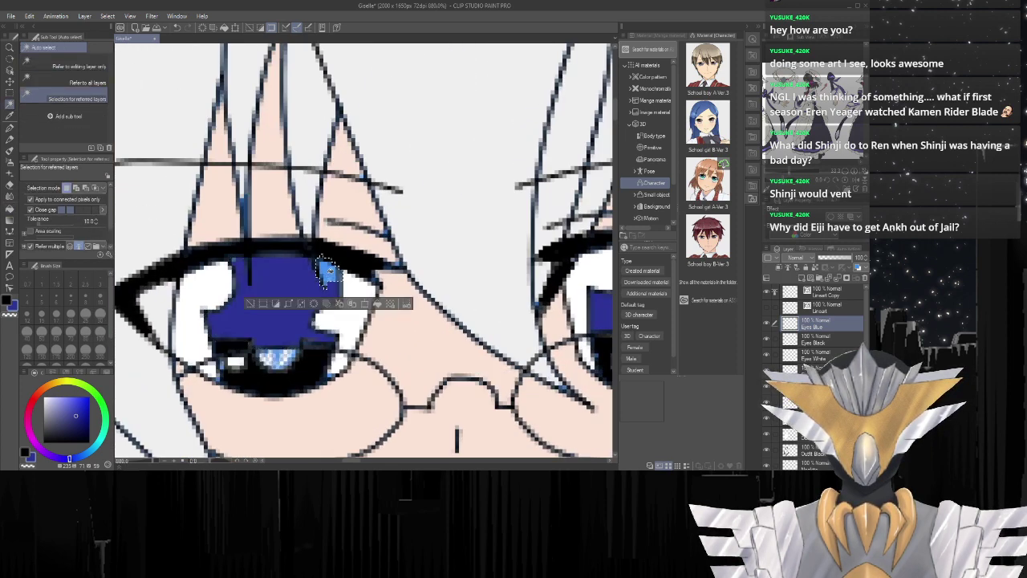
key(g)
click(328, 271)
Fill the half-round shape inside the left-hand iris's black lower area with dark blue.
scroll(337, 267, up, 2)
key(w)
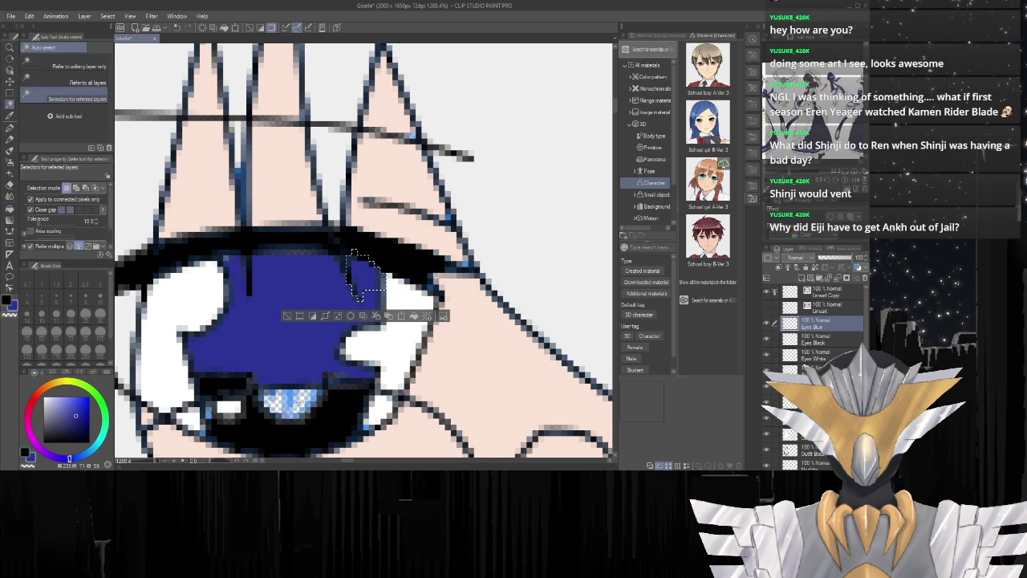
click(290, 401)
key(g)
click(289, 403)
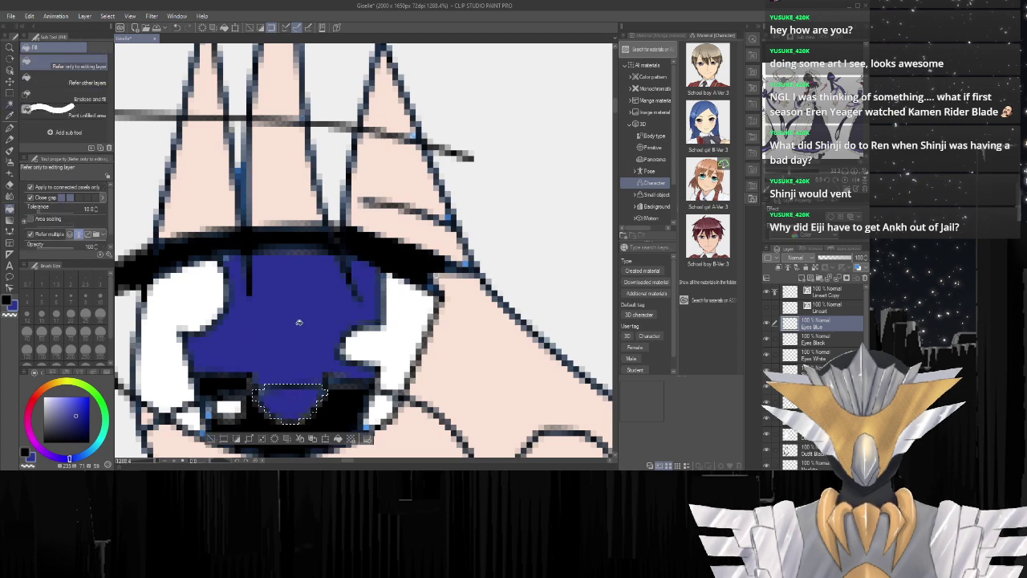
Undo all the dark blue fills in both irises and the renaming of the Eyes Blue layer.
scroll(299, 322, down, 11)
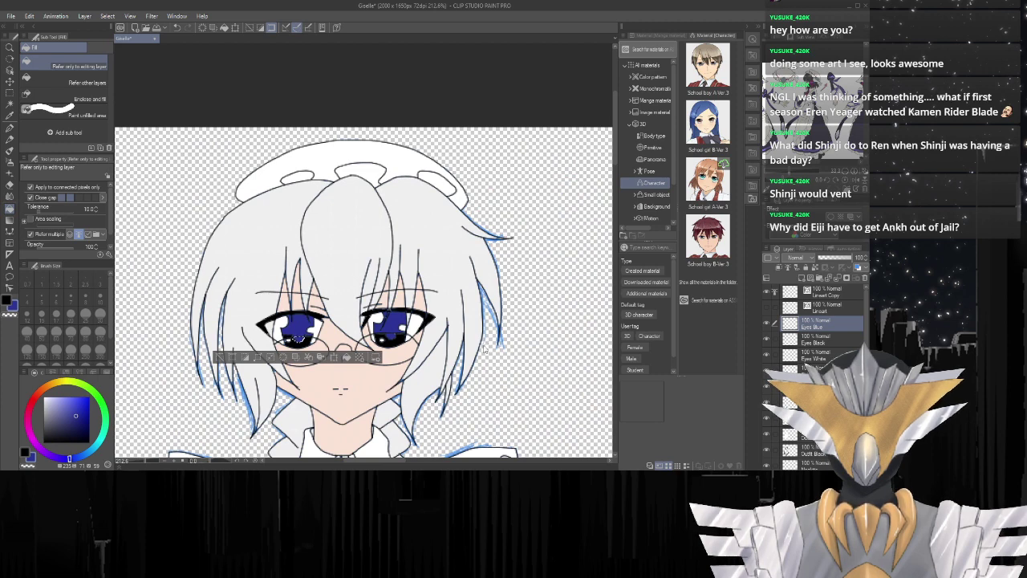
key(ctrl+z)
key(ctrl+z)
key(ctrl+z)
key(ctrl+z)
key(ctrl+z)
key(ctrl+z)
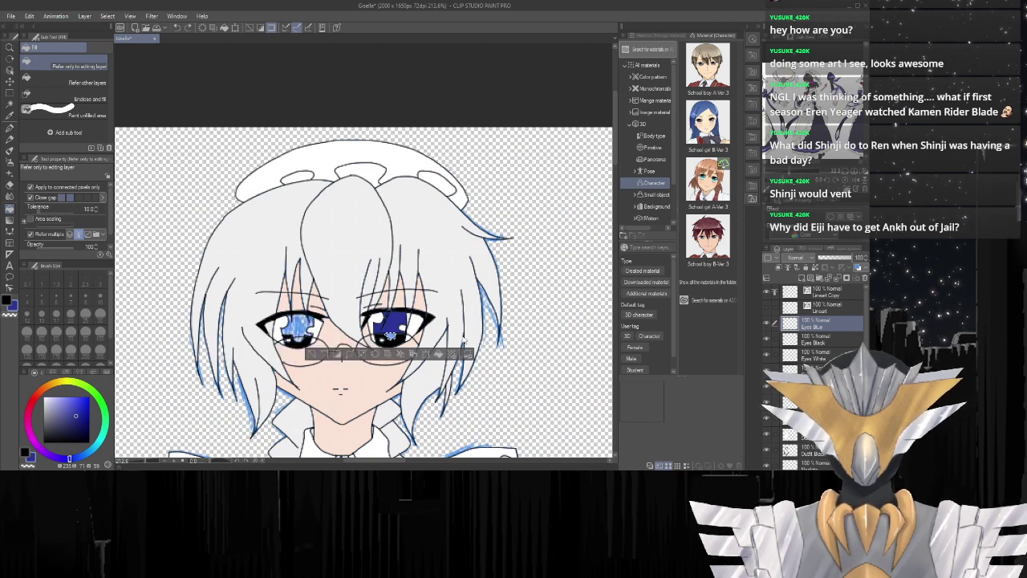
key(ctrl+z)
key(ctrl+z)
key(ctrl+z)
key(ctrl+z)
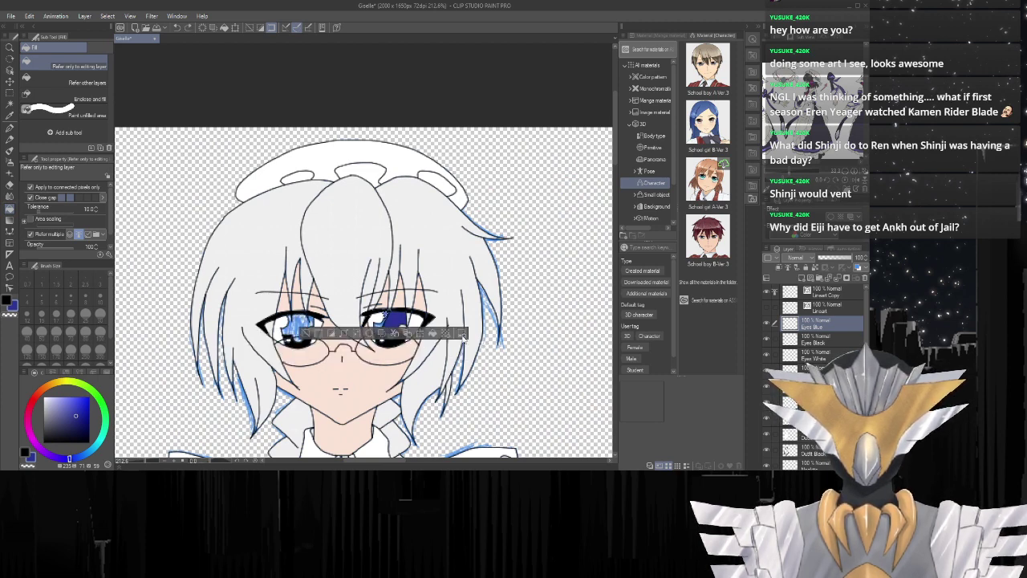
key(ctrl+z)
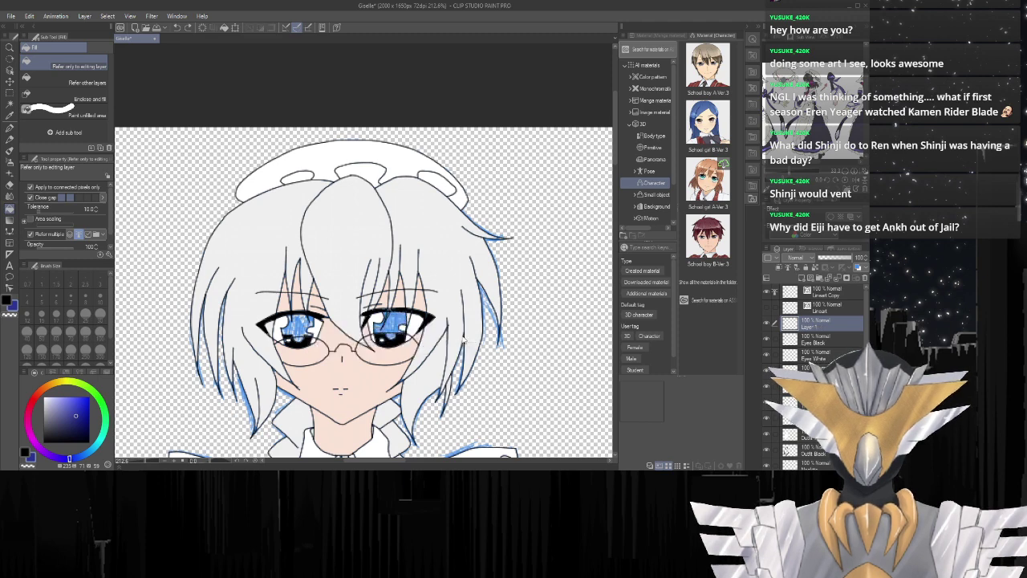
Undo the creation of the new layer and the black fills on the left-hand eye's lashes and iris.
key(ctrl+z)
key(ctrl+z)
key(ctrl+z)
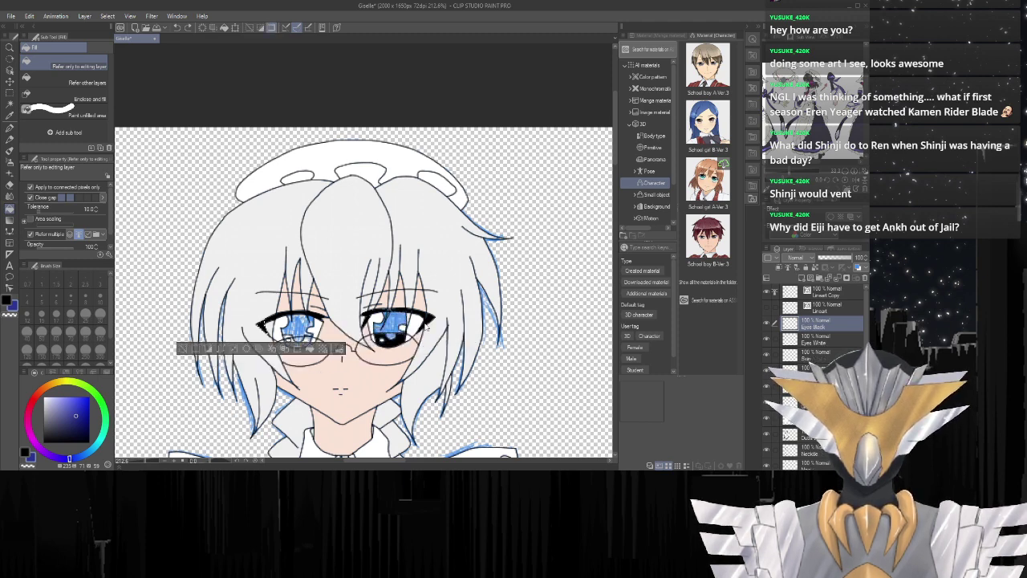
key(ctrl+z)
key(ctrl+z)
key(ctrl+z)
key(ctrl+z)
key(ctrl+z)
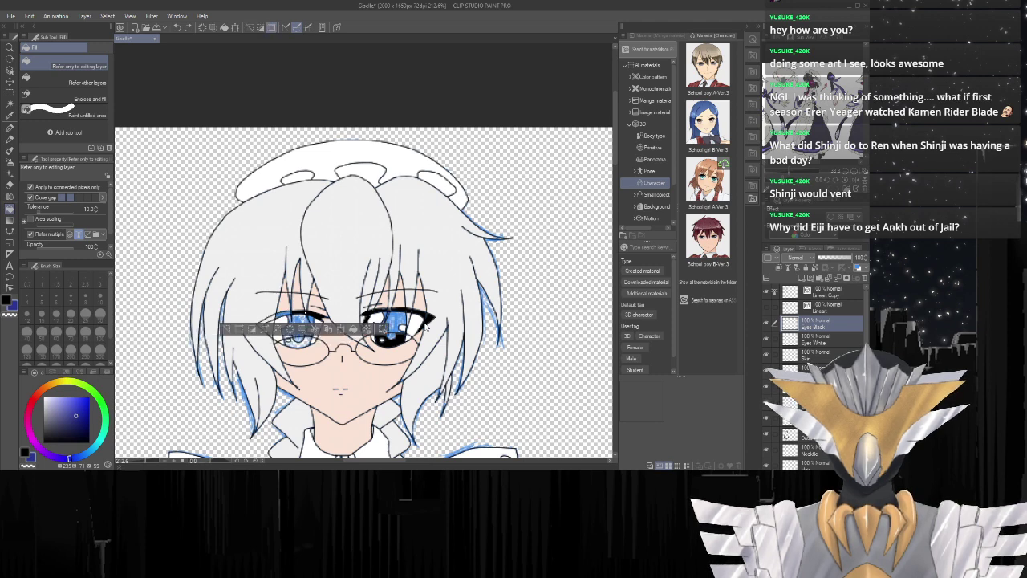
key(ctrl+z)
key(ctrl+z)
key(ctrl+z)
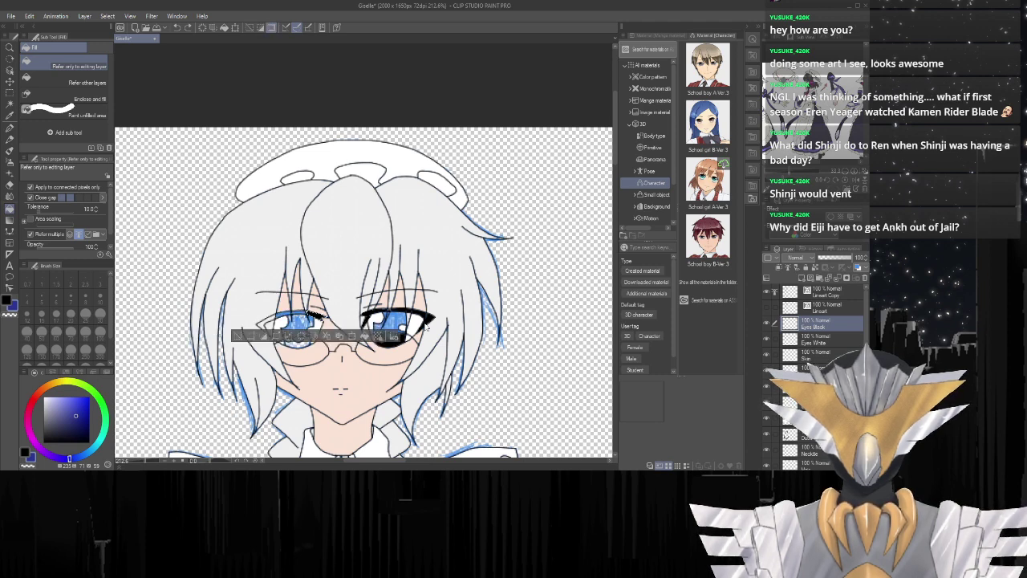
key(ctrl+z)
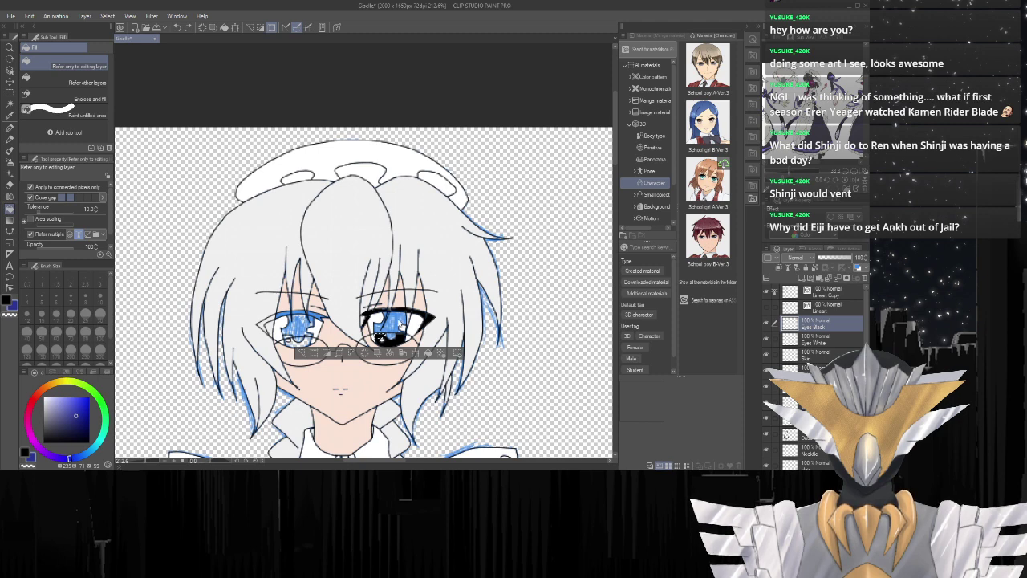
Redo the black fills on the left-hand eye and the creation and naming of the Eyes Blue layer.
key(ctrl+z)
key(ctrl+z)
key(ctrl+z)
key(ctrl+z)
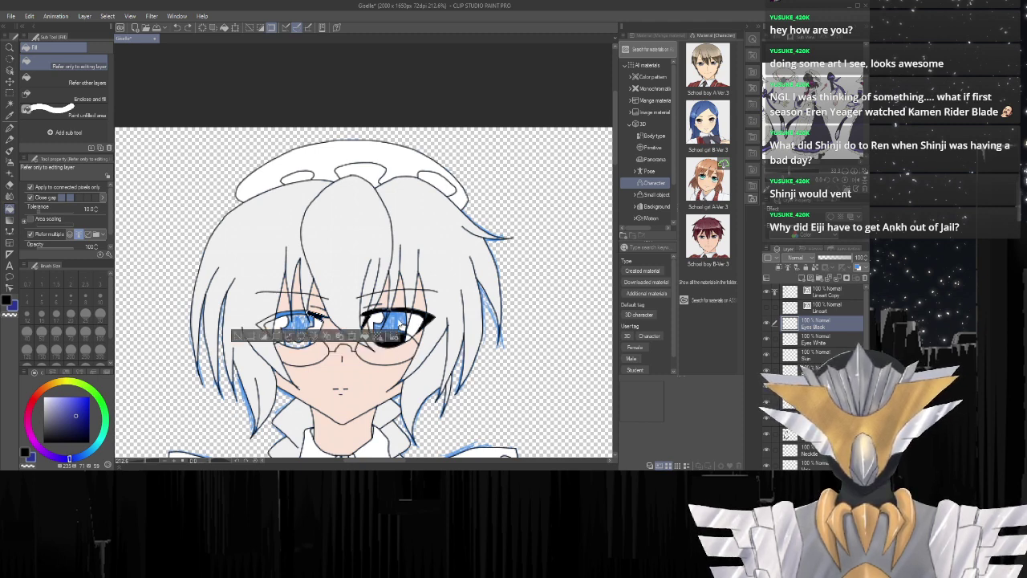
key(ctrl+z)
key(ctrl+z)
key(ctrl+z)
key(ctrl+z)
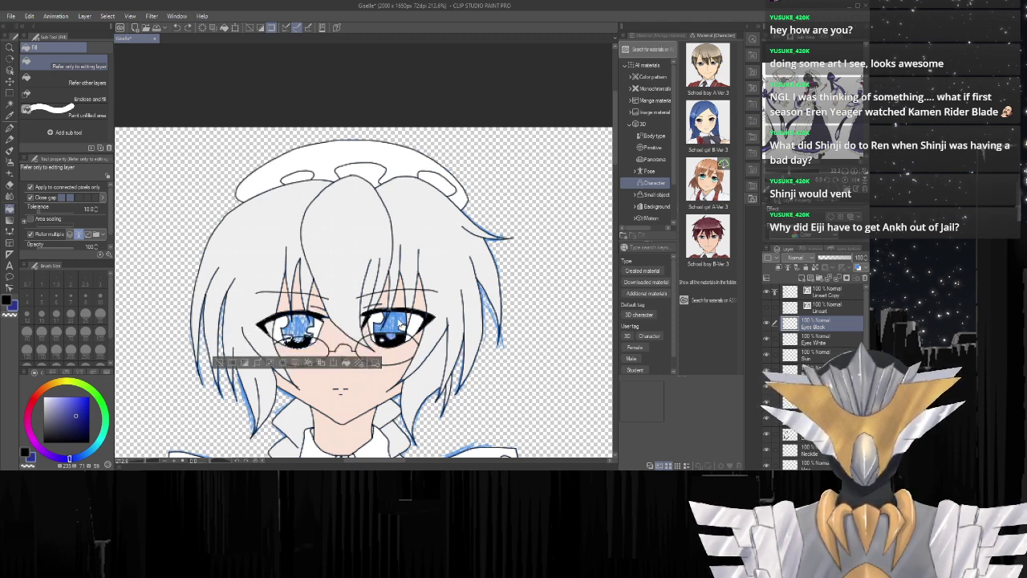
key(ctrl+z)
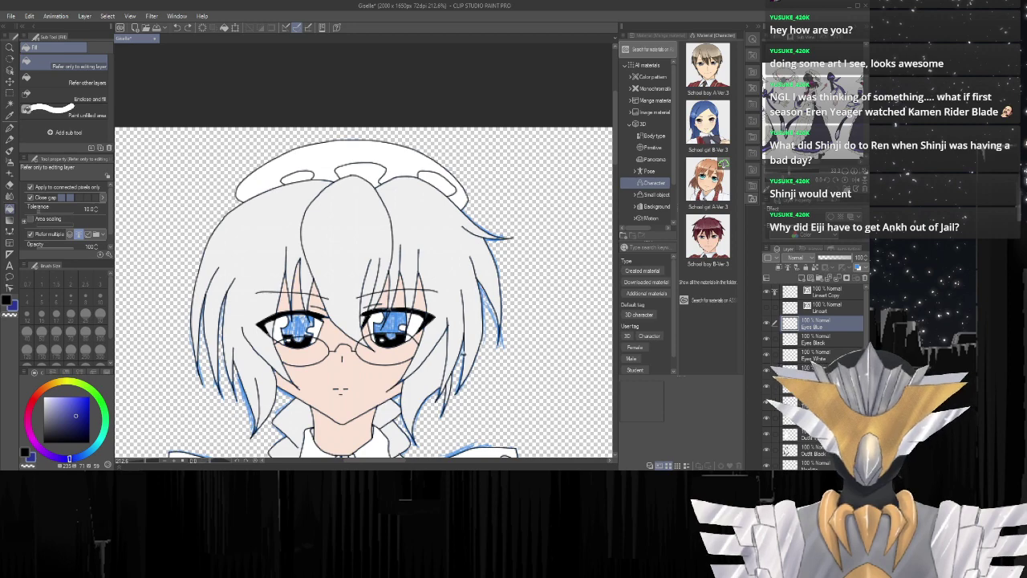
Clear all the black fills from the Eyes Black layer.
scroll(454, 365, up, 7)
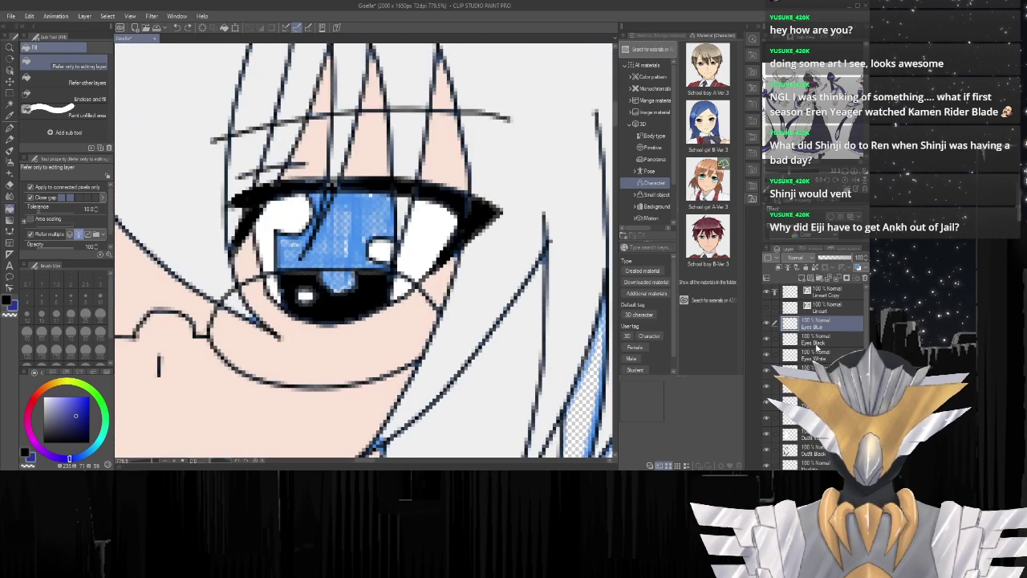
click(817, 345)
scroll(369, 301, up, 3)
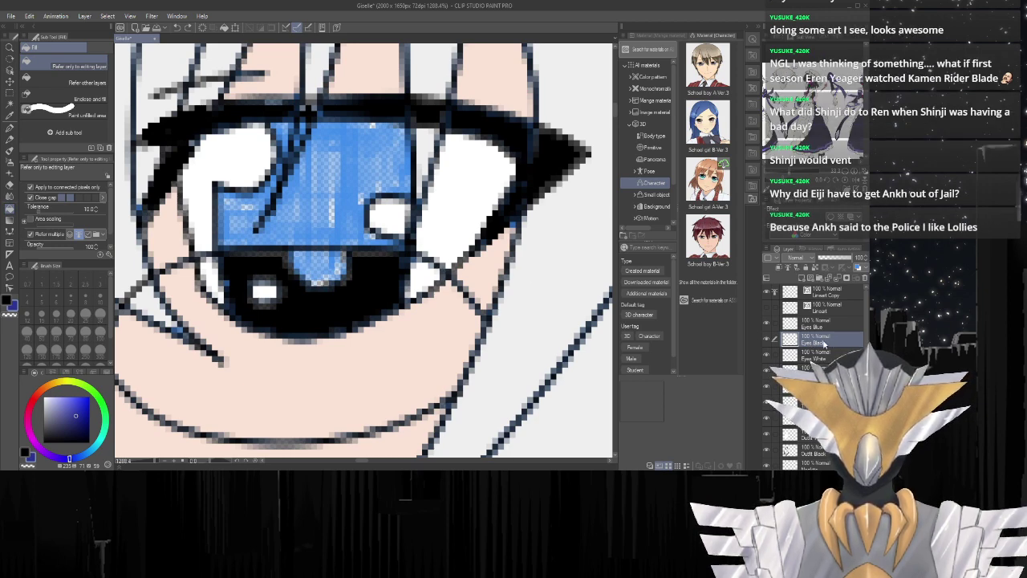
key(Delete)
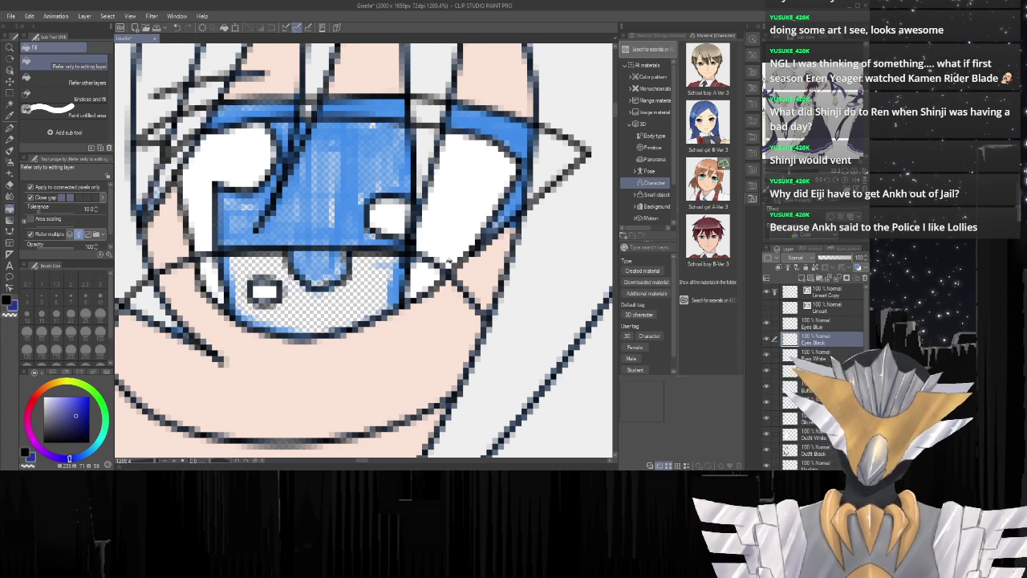
scroll(445, 228, down, 2)
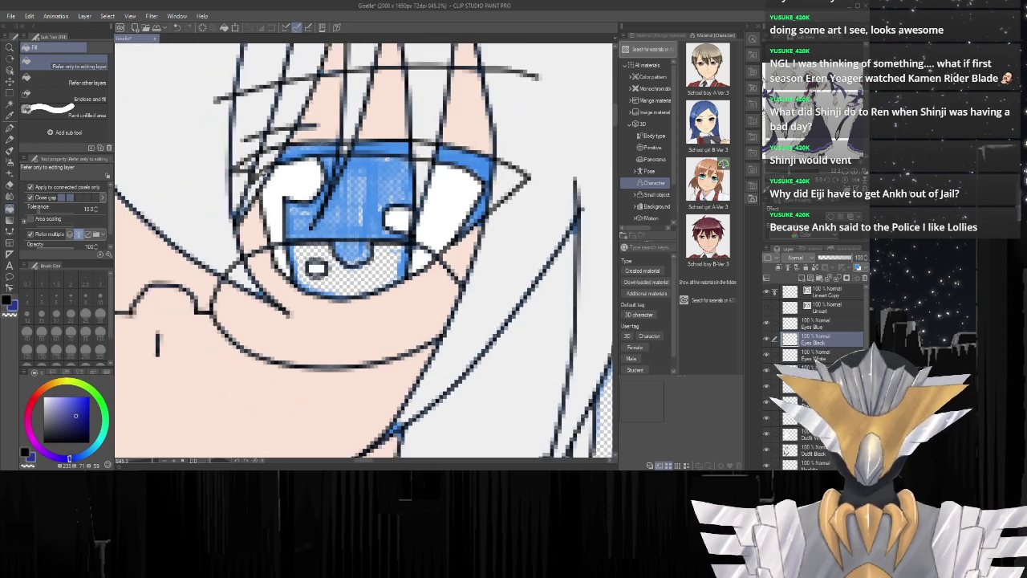
On the Eyes Blue layer, fill the main empty area of the right-hand iris's lower part with dark blue.
scroll(276, 185, up, 2)
key(w)
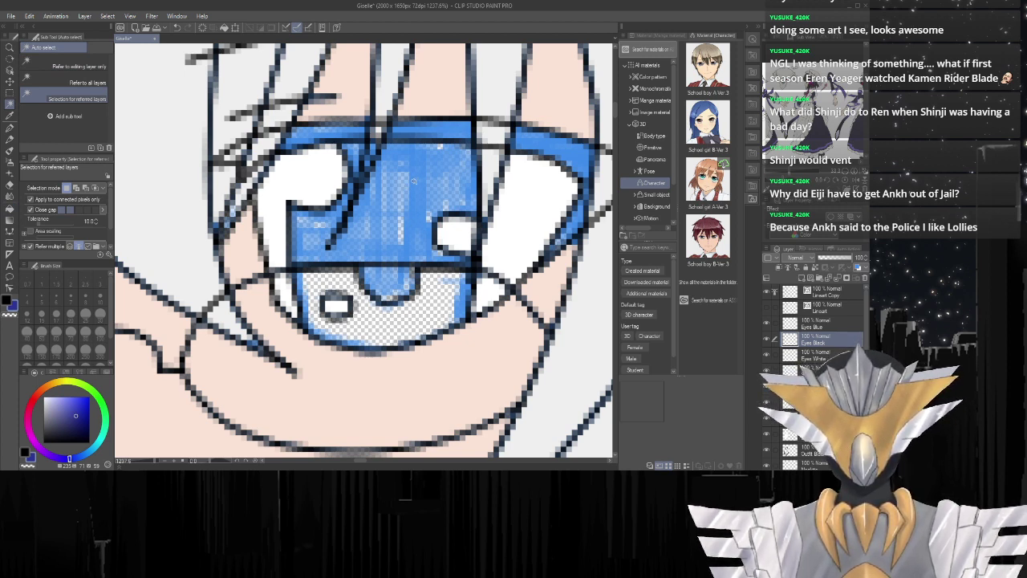
key(g)
key(w)
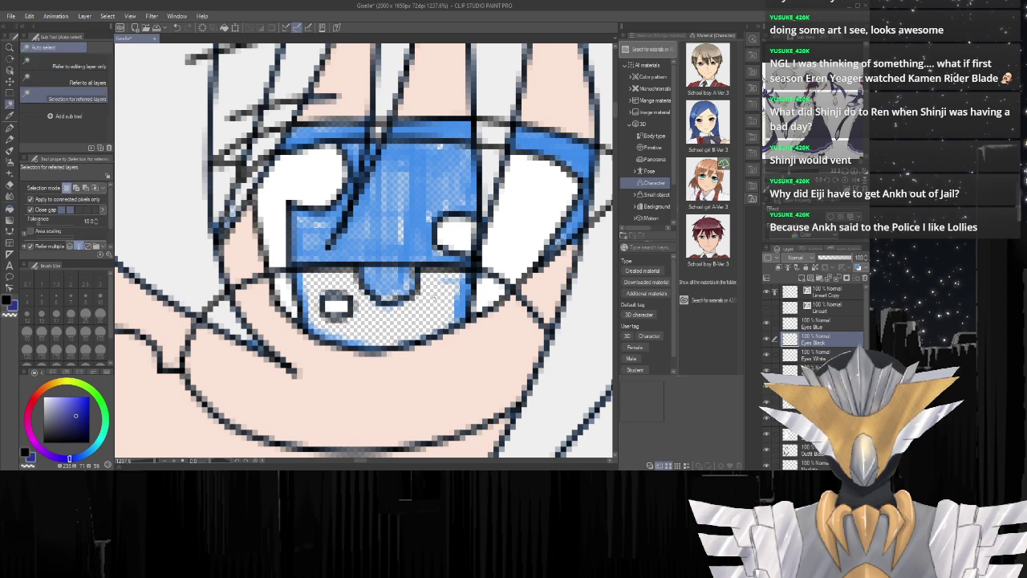
click(827, 325)
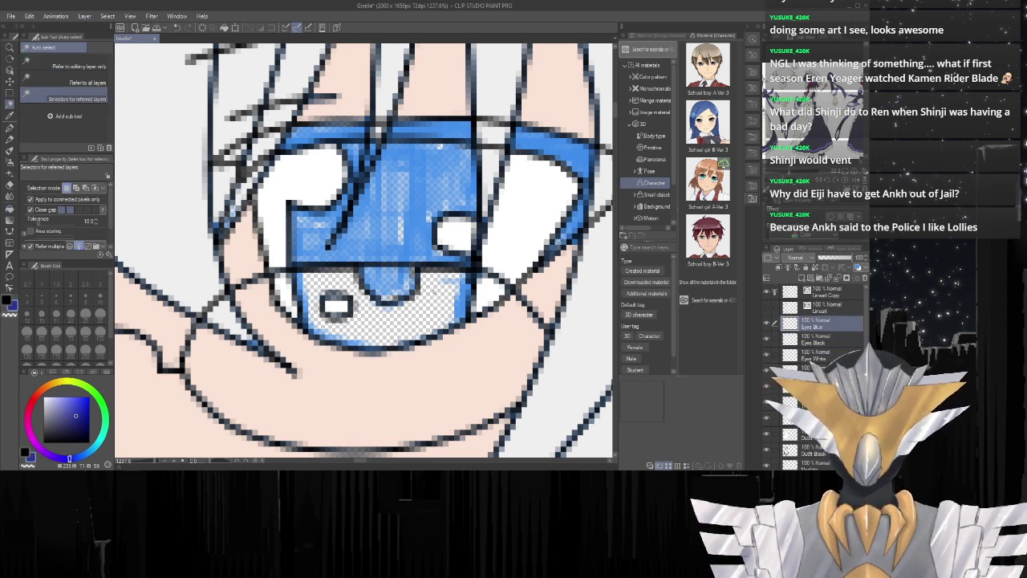
click(434, 292)
key(g)
click(435, 292)
key(w)
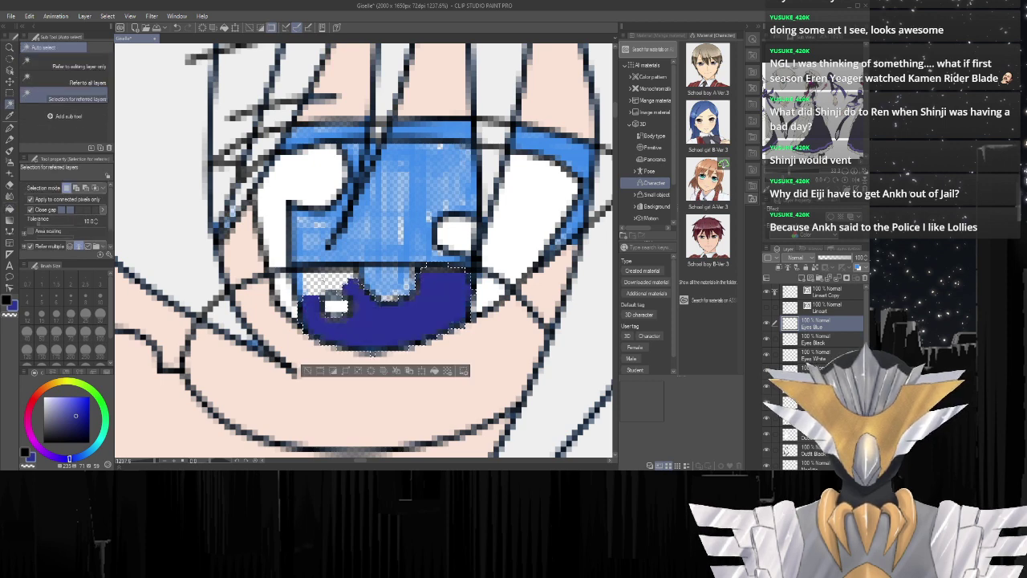
Fill the remaining empty patch of the right-hand iris's lower part with dark blue.
click(325, 283)
key(g)
click(325, 282)
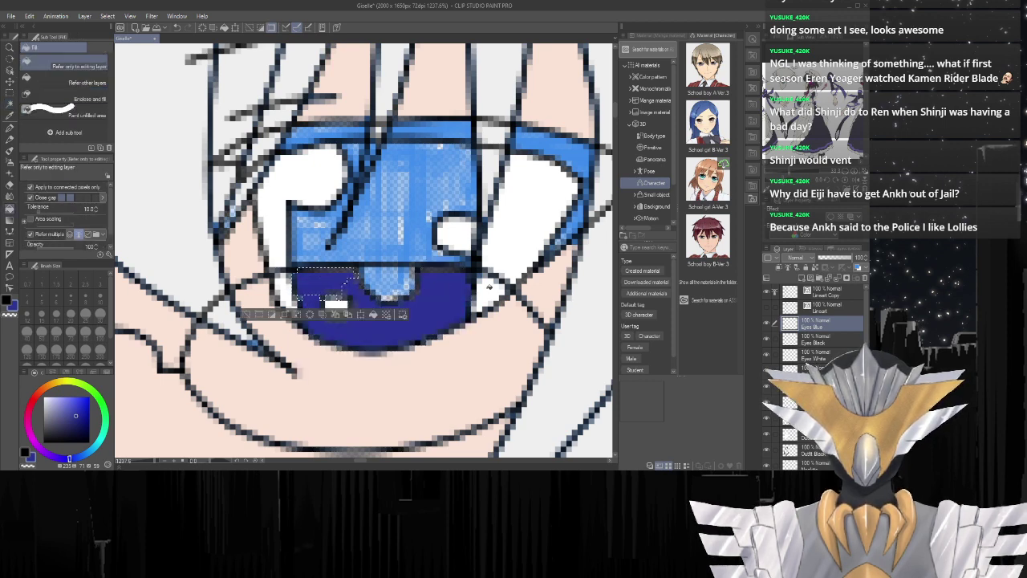
Fill both empty areas of the left-hand iris's lower part with dark blue on the Eyes Blue layer.
drag(443, 285, 218, 284)
drag(581, 298, 466, 299)
drag(160, 295, 216, 334)
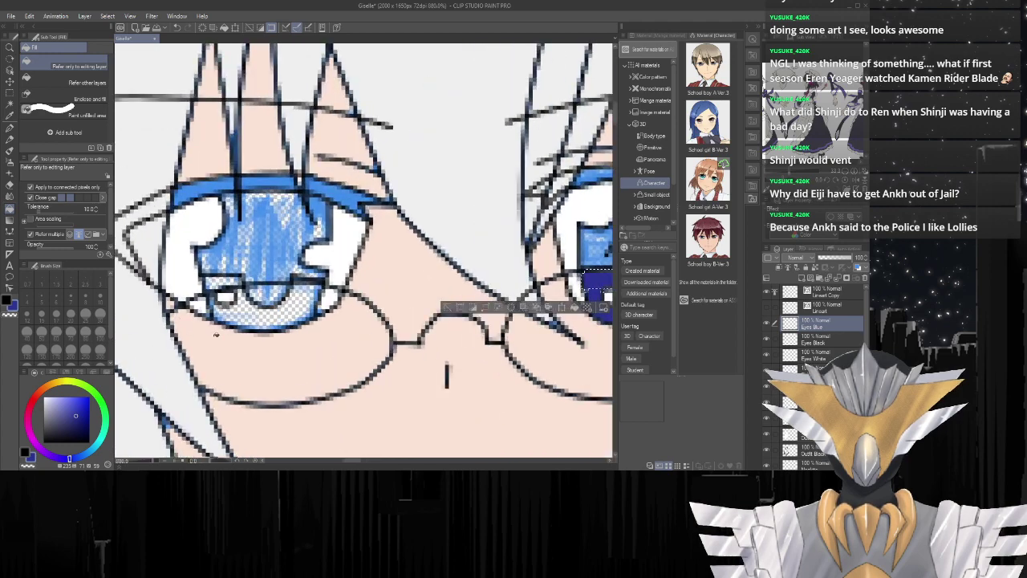
scroll(215, 335, up, 2)
key(w)
click(313, 274)
key(g)
click(313, 273)
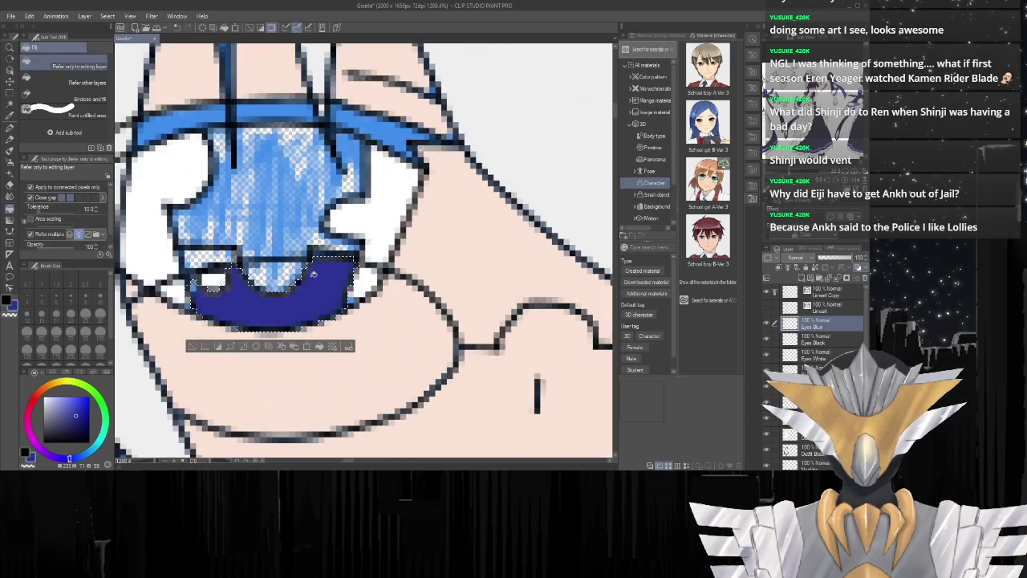
key(w)
click(203, 258)
key(g)
click(203, 258)
On the Eyes Black layer, fill the pointed outer lash tip of the right-hand eye with black.
scroll(257, 263, down, 1)
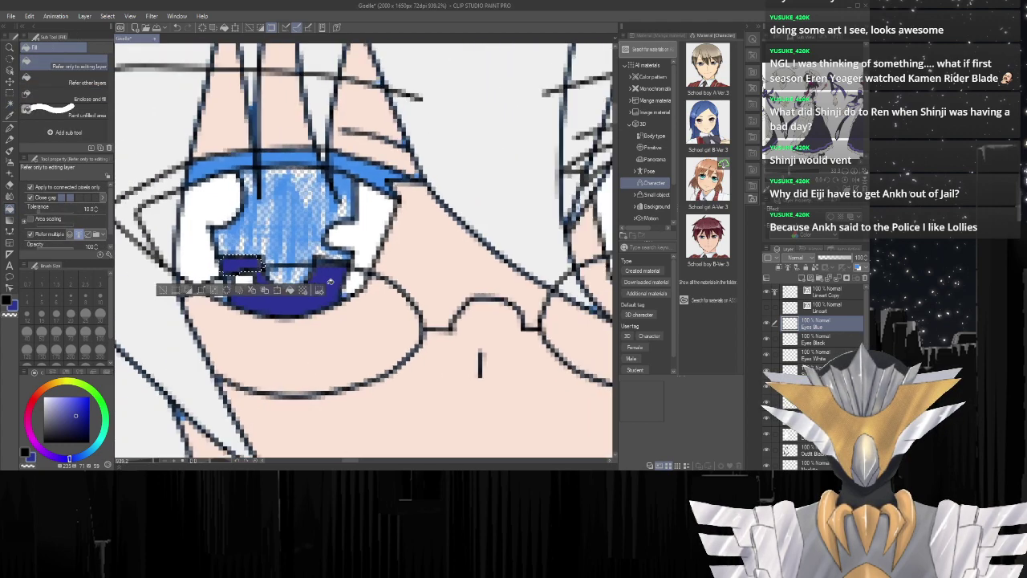
scroll(393, 311, down, 8)
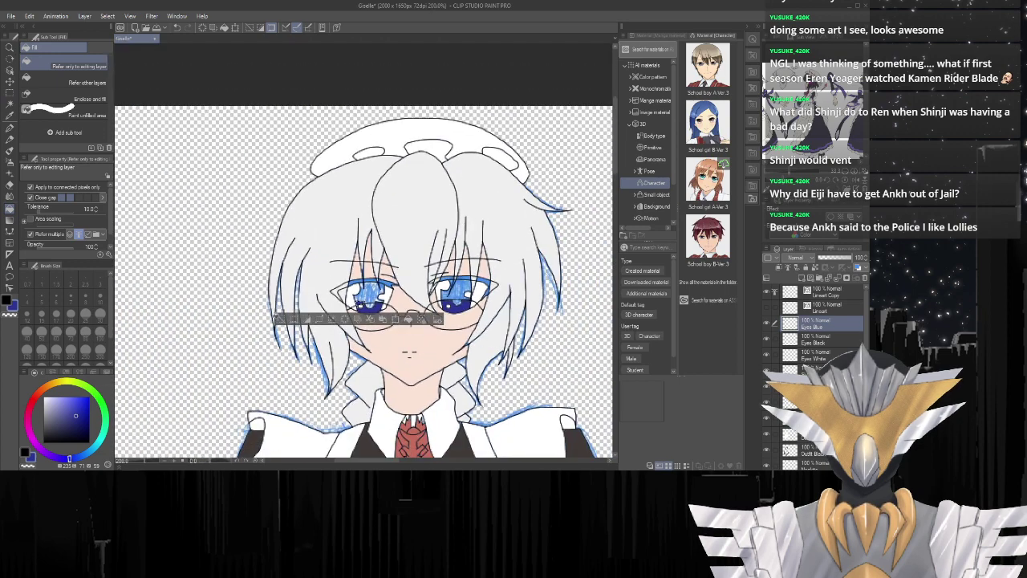
scroll(517, 296, up, 5)
click(825, 339)
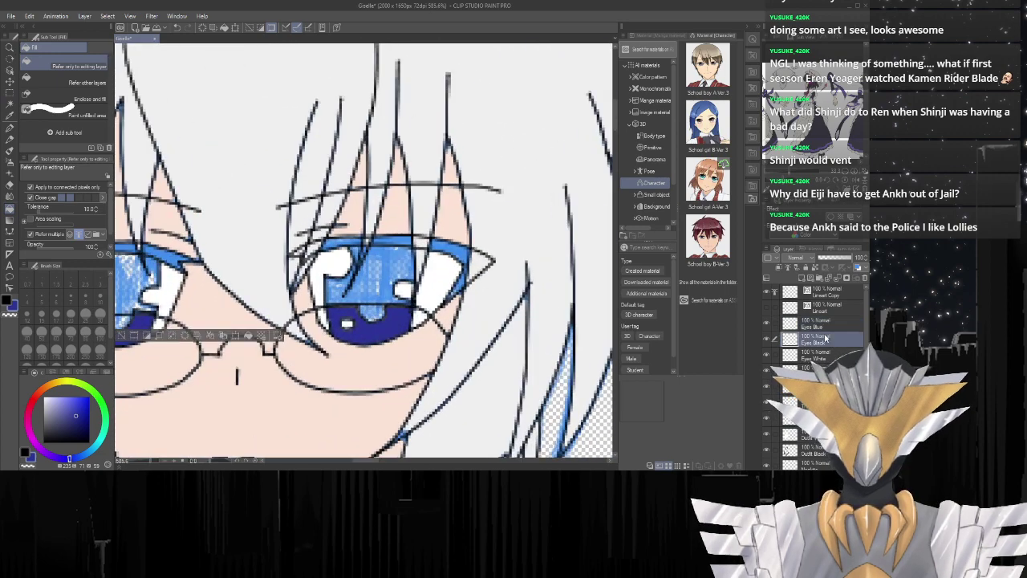
scroll(492, 275, up, 4)
alt+click(480, 282)
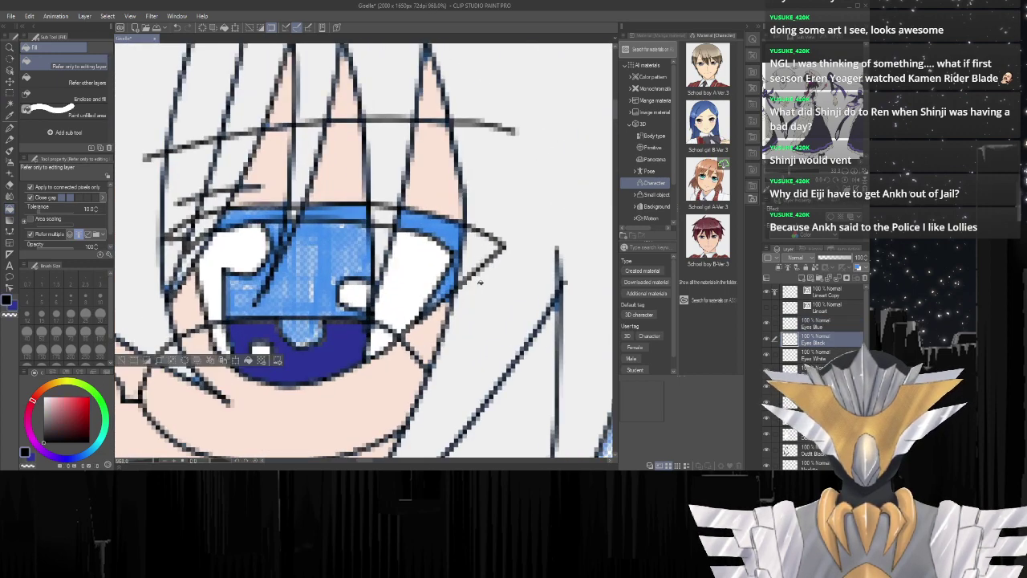
key(w)
click(474, 259)
key(g)
click(477, 256)
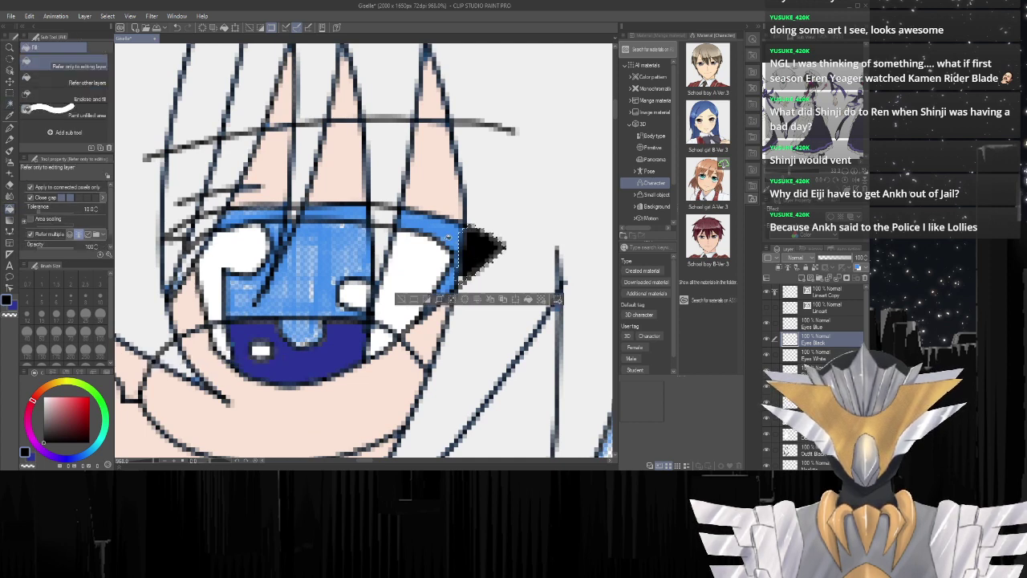
Fill the right-hand eye's upper lash band with black, section by section, from the outer corner to above the iris.
key(w)
click(446, 233)
key(g)
click(445, 233)
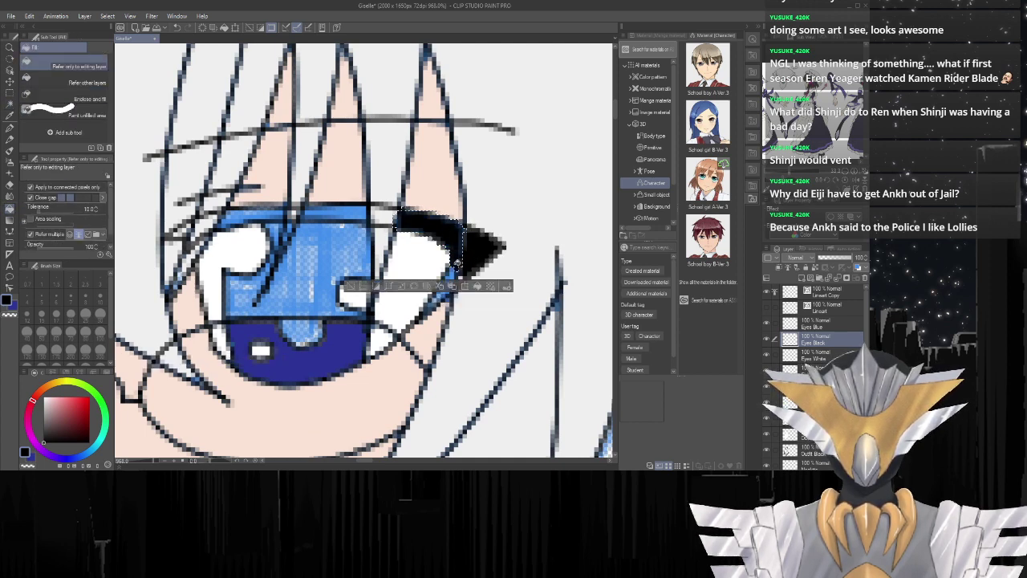
key(w)
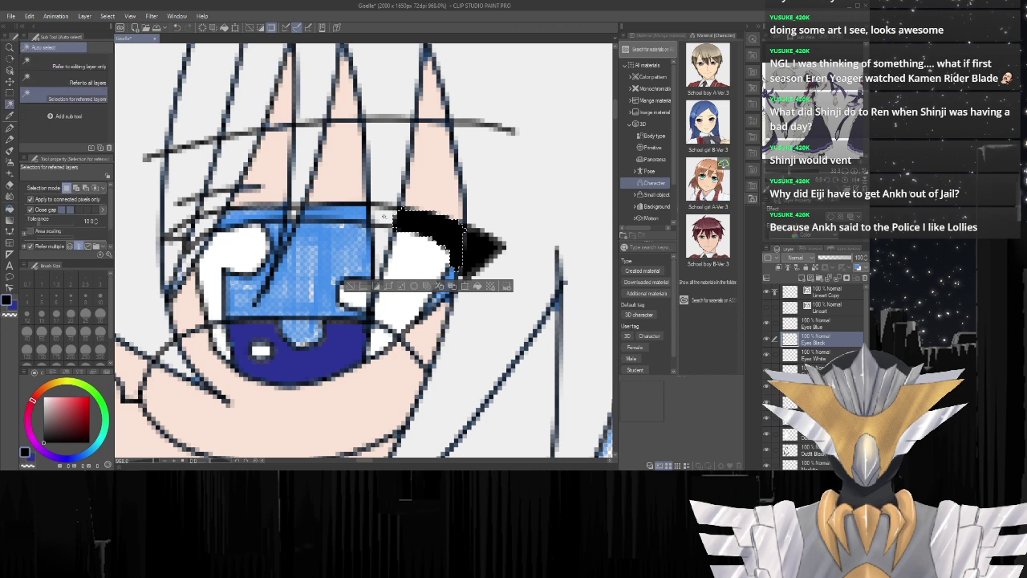
click(382, 214)
key(g)
drag(392, 220, 381, 210)
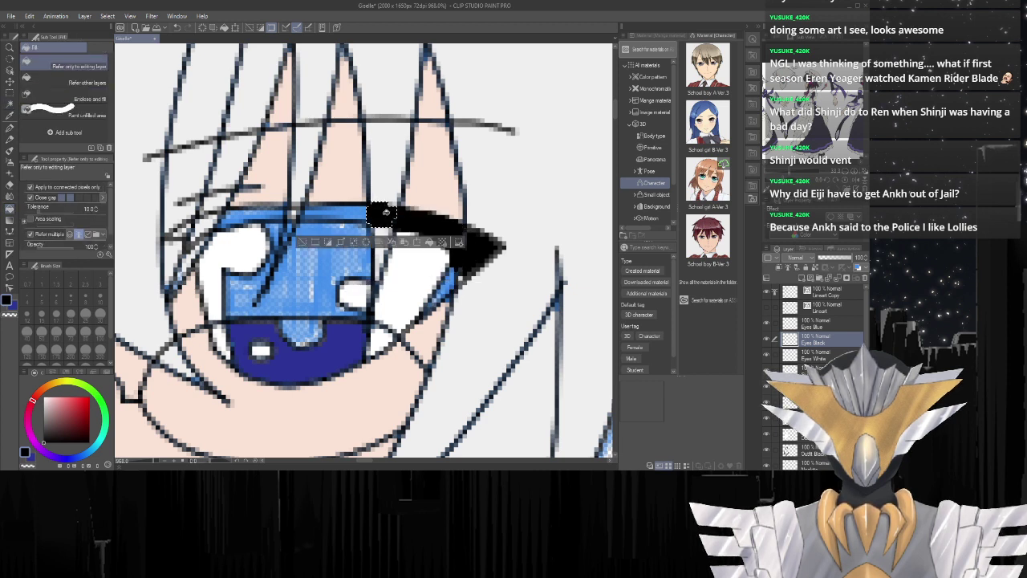
key(w)
click(348, 217)
key(g)
click(321, 214)
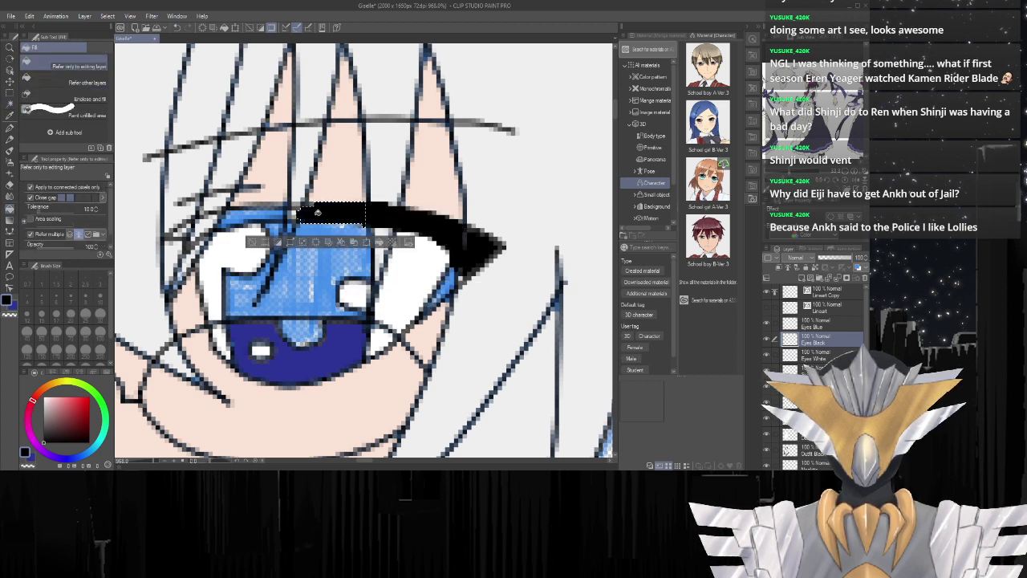
Fill the lower lash section below the right-hand eye's outer corner with black.
key(w)
click(444, 286)
key(g)
mouse_move(448, 286)
mouse_down()
mouse_move(429, 308)
mouse_move(440, 293)
mouse_up()
Fill the small leftover gaps between the black lash sections at the right-hand eye's outer corner.
key(w)
click(461, 279)
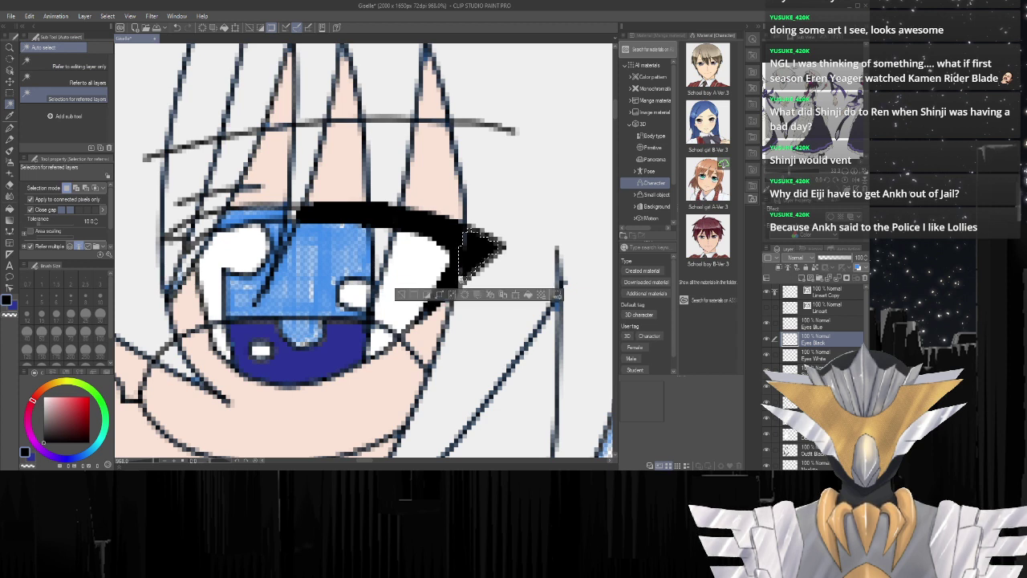
key(g)
key(w)
click(461, 270)
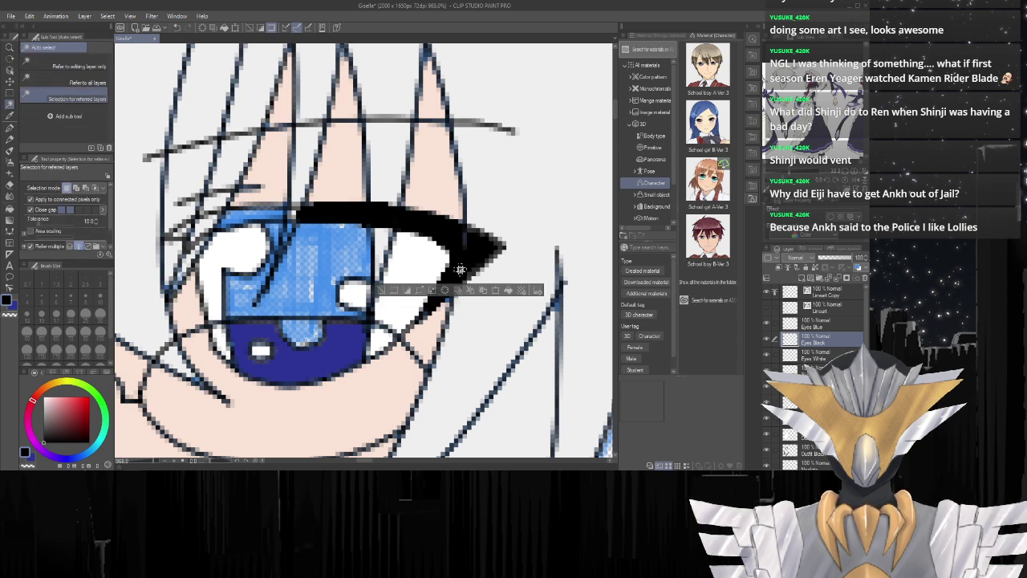
key(g)
key(w)
click(465, 243)
key(g)
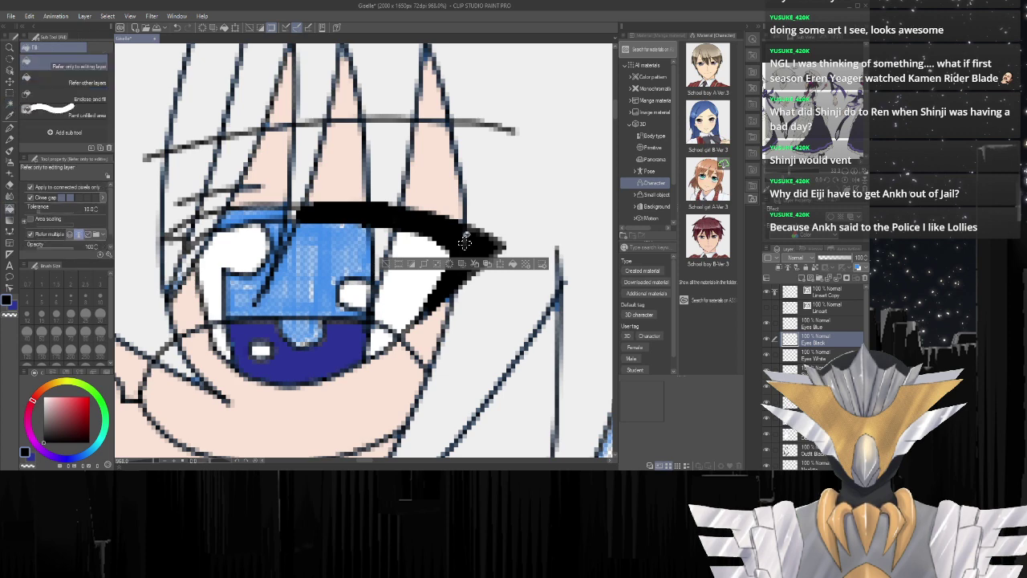
key(w)
click(465, 234)
key(g)
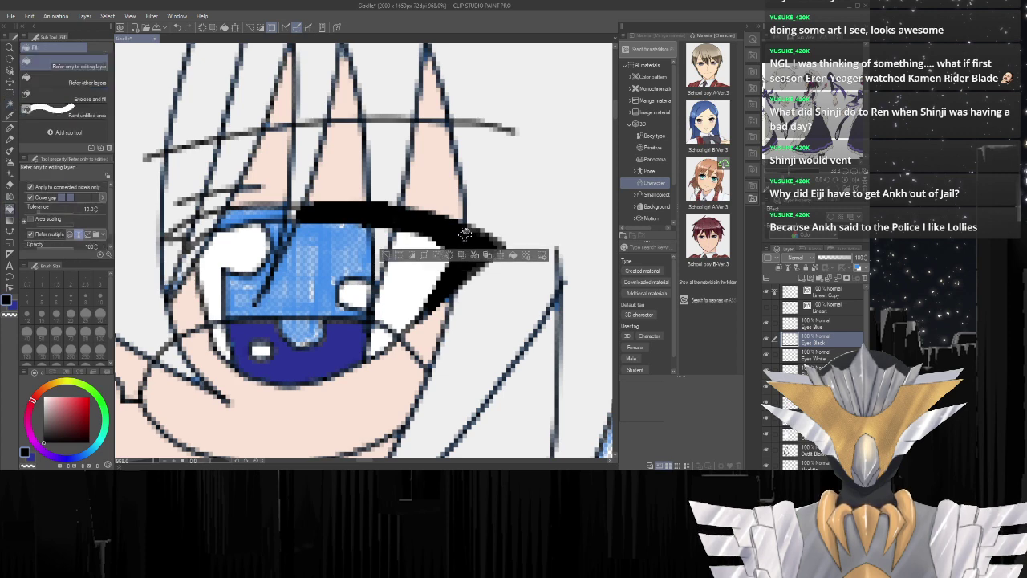
Fill the gap at the hair strand and the inner section of the right-hand eye's upper lash band with black.
key(w)
click(291, 215)
key(g)
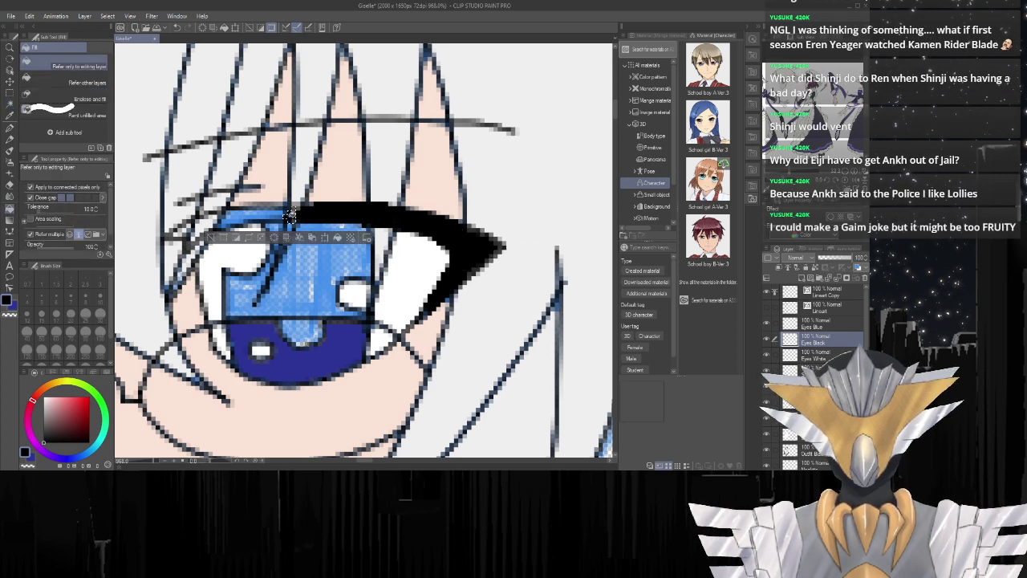
key(w)
key(ctrl+d)
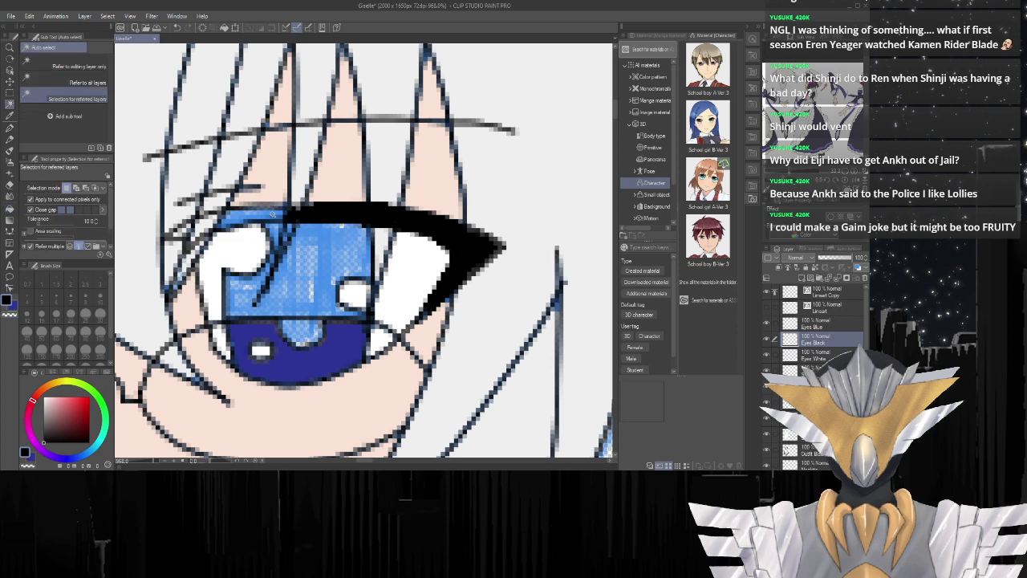
click(272, 214)
key(g)
click(281, 212)
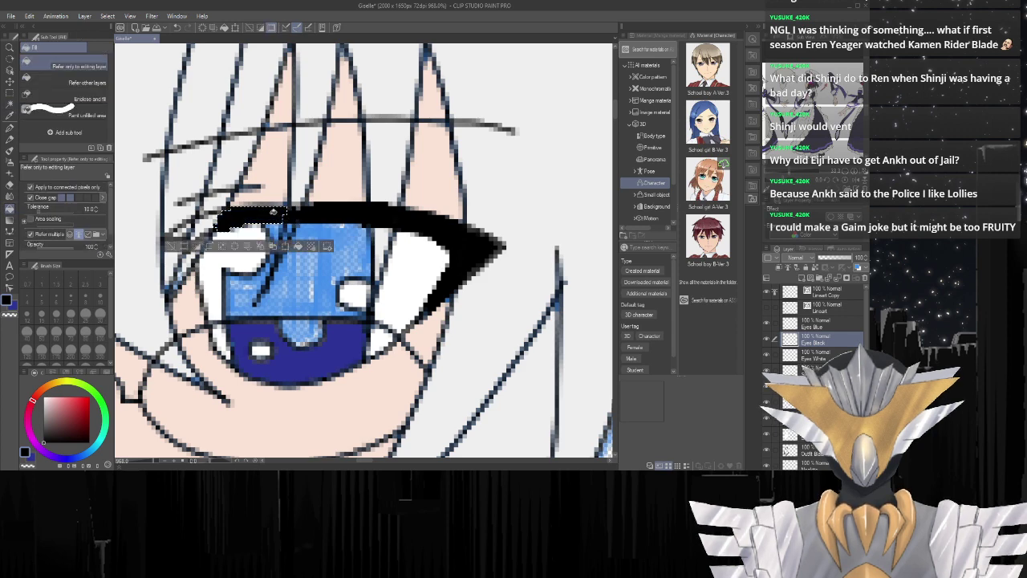
Fill the small lash sections between the hair strands at the right-hand eye's inner corner with black.
scroll(462, 233, down, 3)
scroll(227, 255, up, 2)
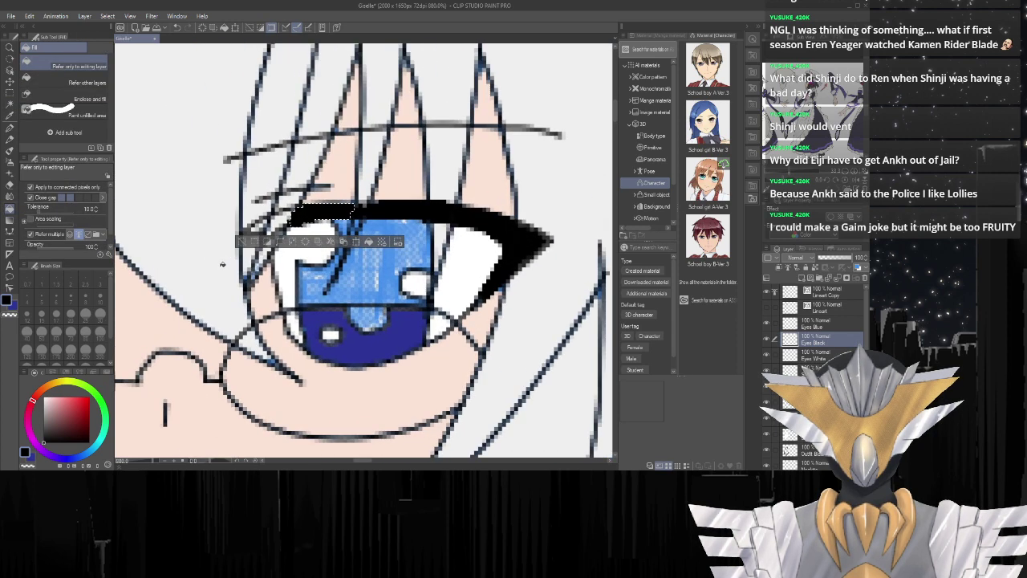
key(w)
click(277, 221)
key(g)
click(273, 218)
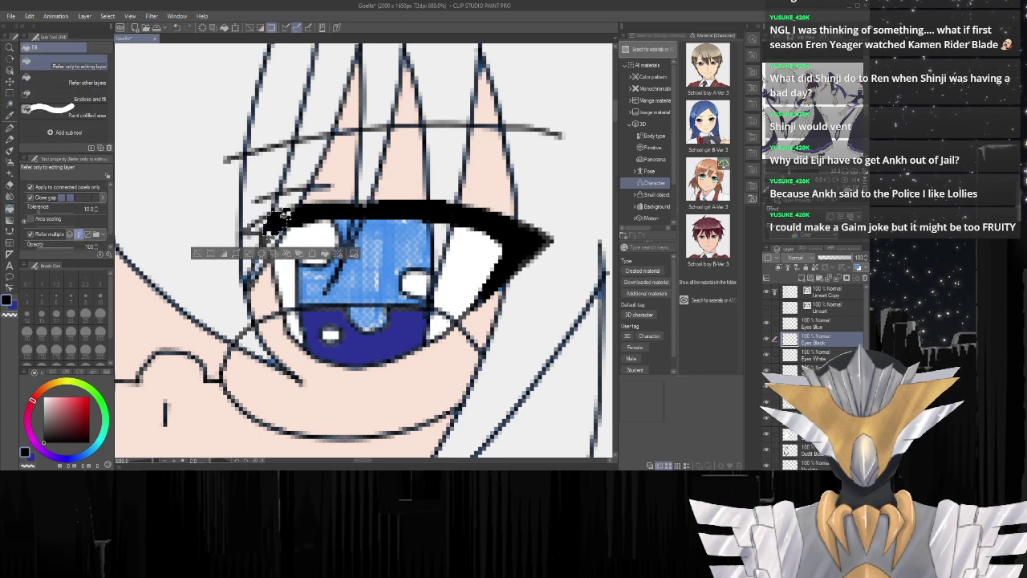
click(286, 215)
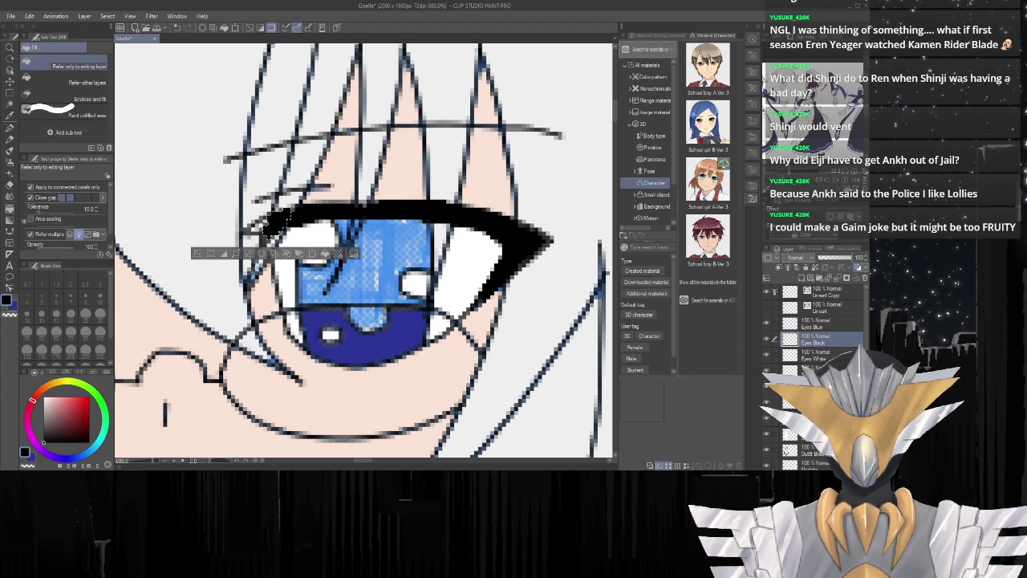
key(w)
click(265, 223)
key(g)
click(261, 226)
click(257, 226)
click(253, 228)
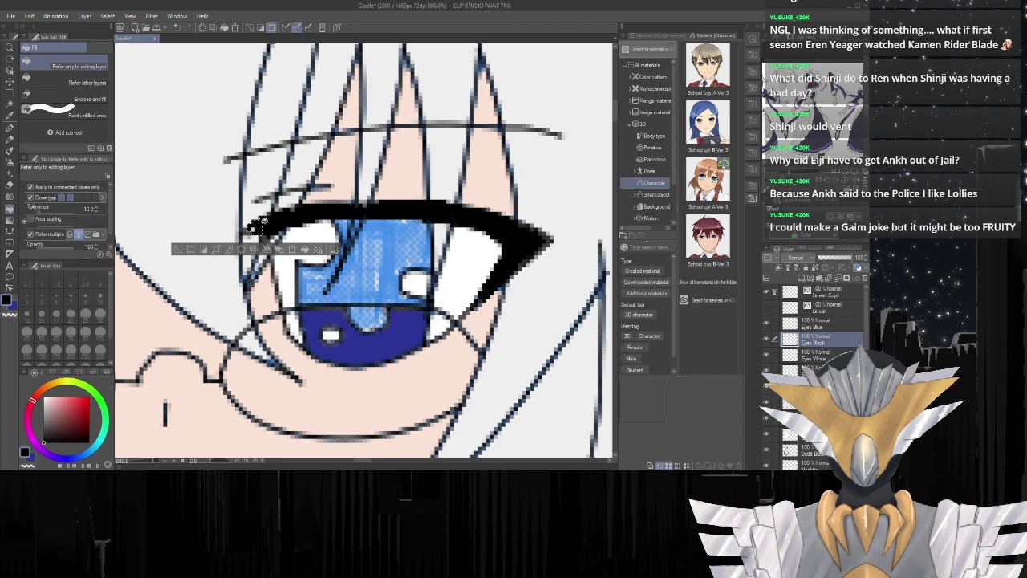
click(255, 227)
click(257, 226)
Fill the short lash running down from the right-hand eye's inner corner with black.
key(w)
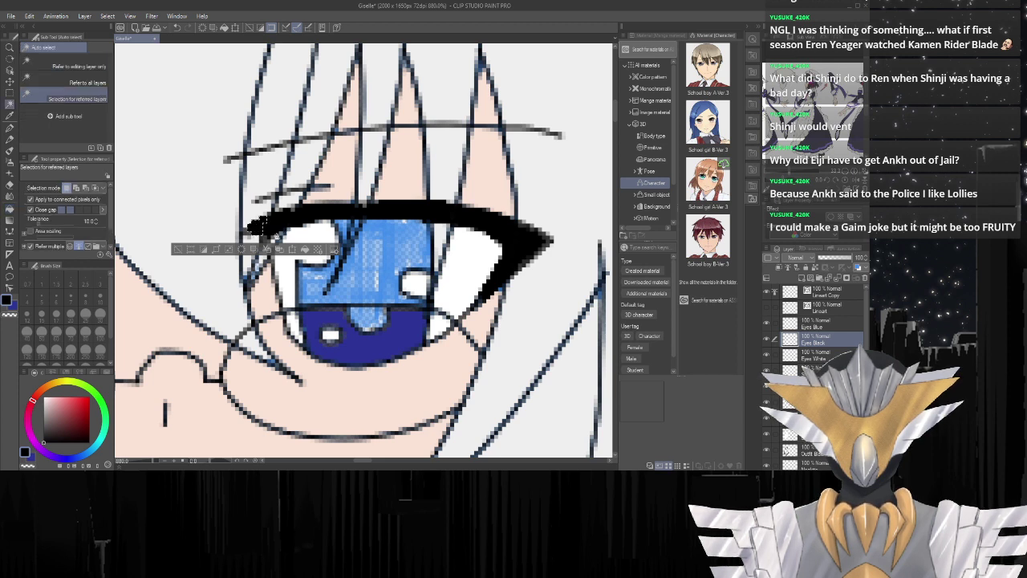
click(263, 256)
key(g)
click(259, 265)
click(257, 267)
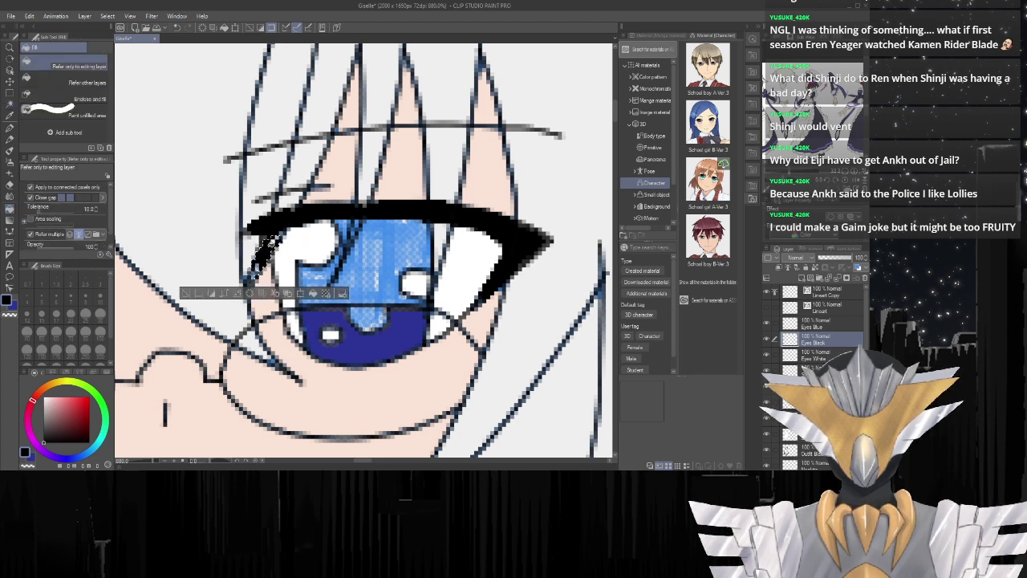
click(255, 270)
click(260, 268)
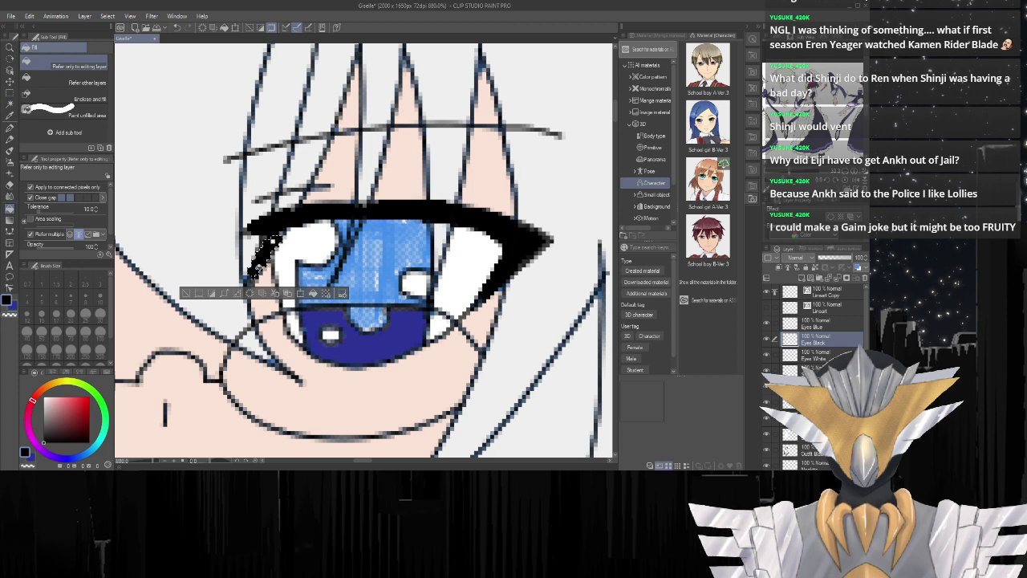
Fill the tiny leftover gaps beneath the right-hand eye's inner upper lash with black.
key(w)
click(282, 233)
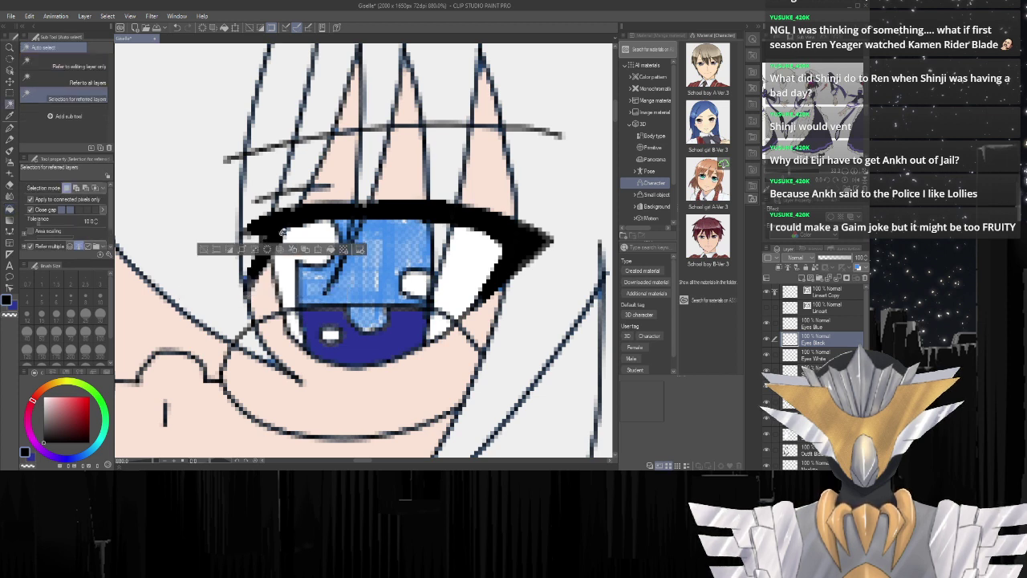
key(g)
key(w)
click(264, 238)
key(g)
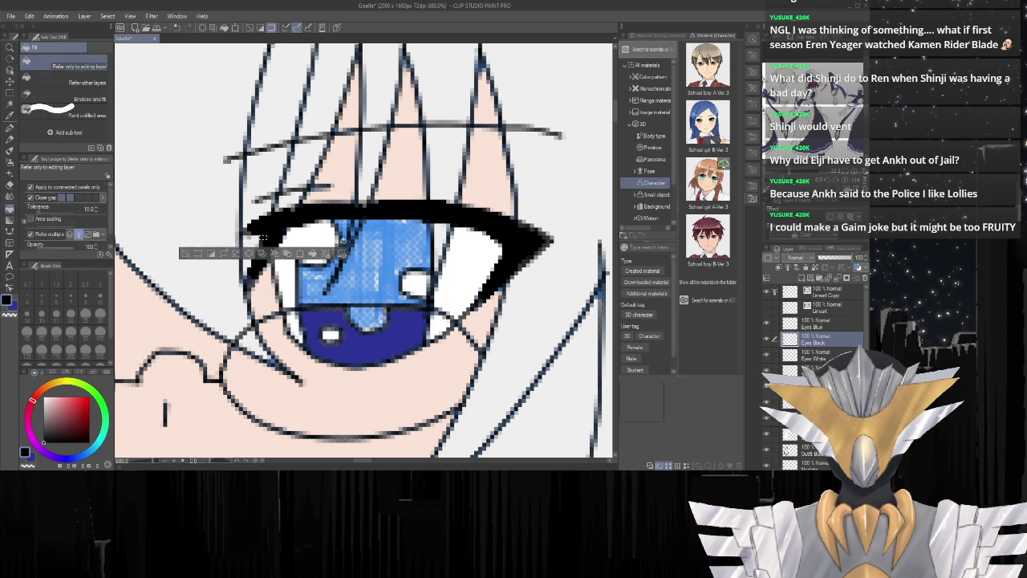
Fill the main upper area of the right-hand iris and the slivers between its hair strands with black, and clear the selection.
scroll(263, 238, down, 2)
scroll(287, 246, up, 3)
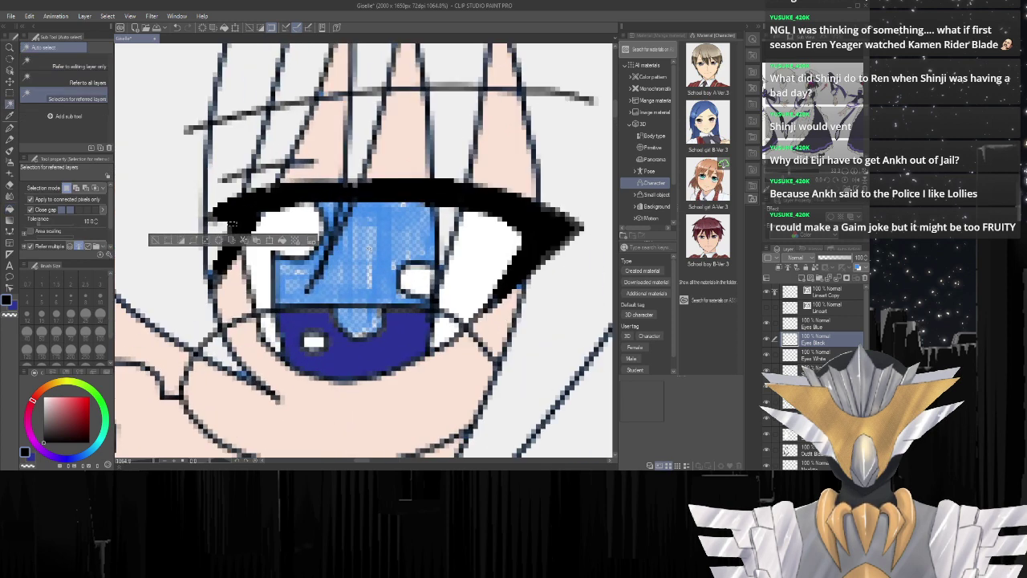
click(371, 246)
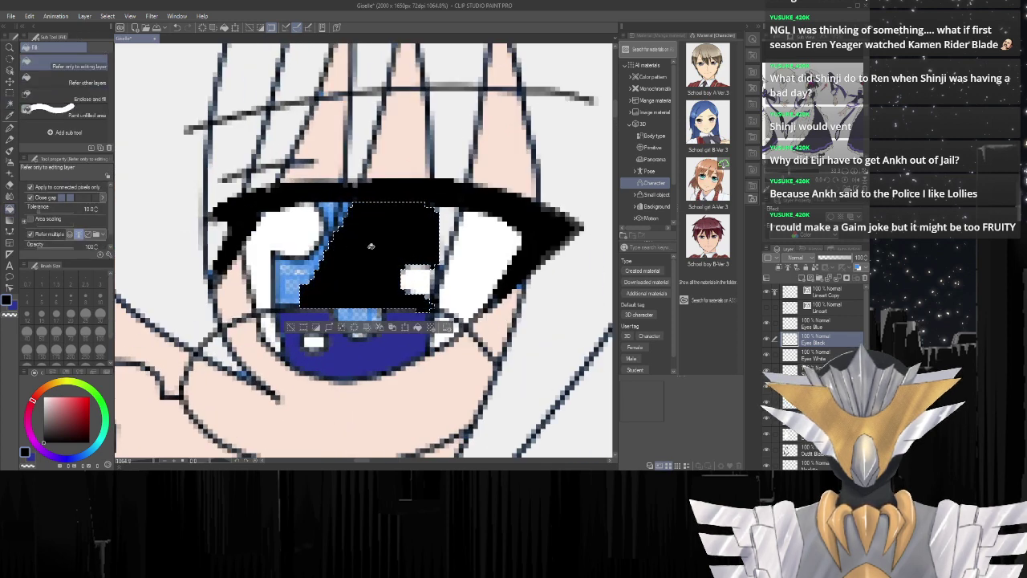
key(w)
click(330, 215)
key(g)
click(330, 215)
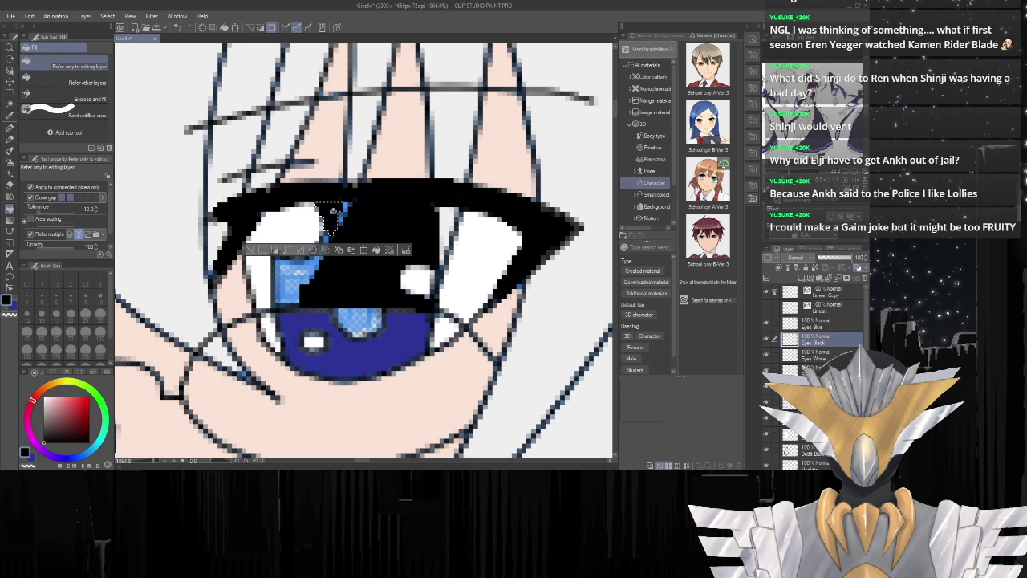
key(w)
click(345, 210)
key(g)
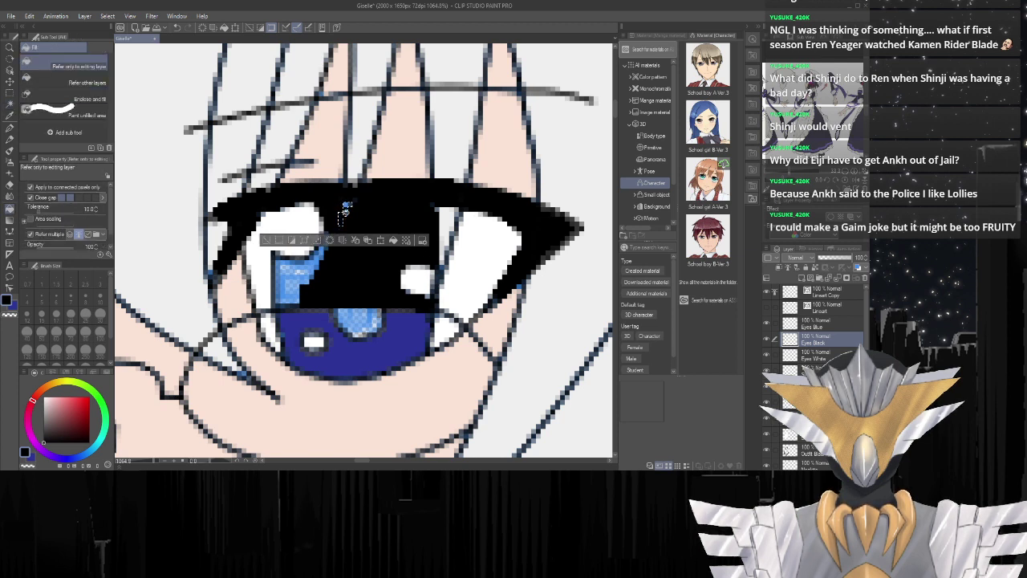
click(345, 208)
key(w)
key(ctrl+d)
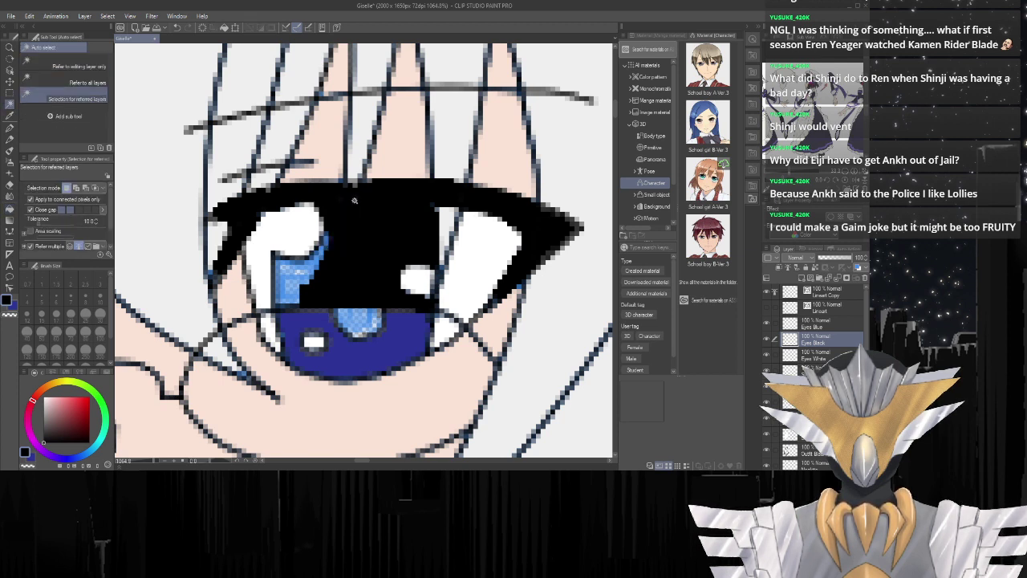
Fill the remaining blue section at the inner side of the right-hand iris and its tiny sliver with black, and clear the selection.
click(305, 265)
key(g)
click(303, 267)
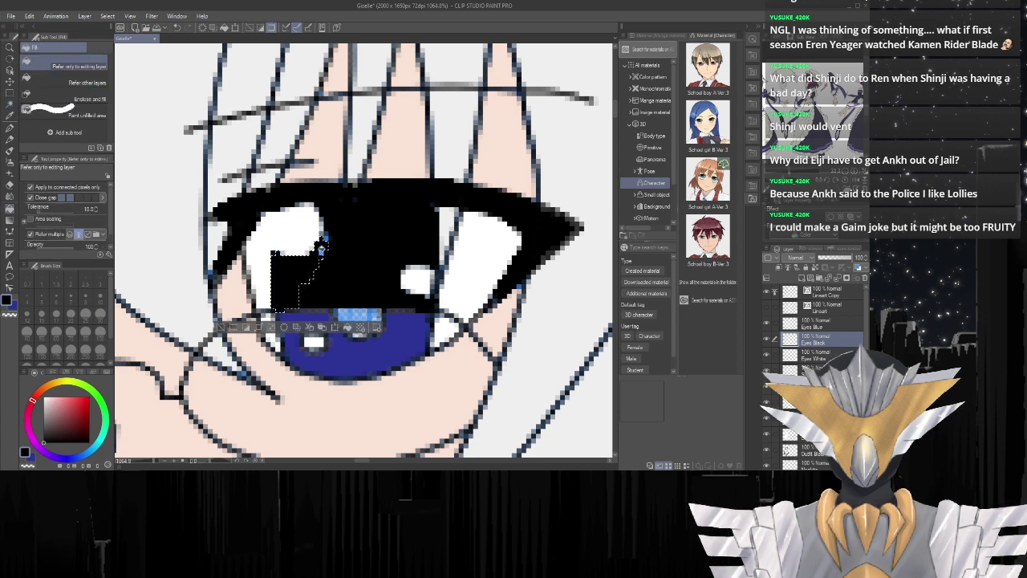
key(w)
key(g)
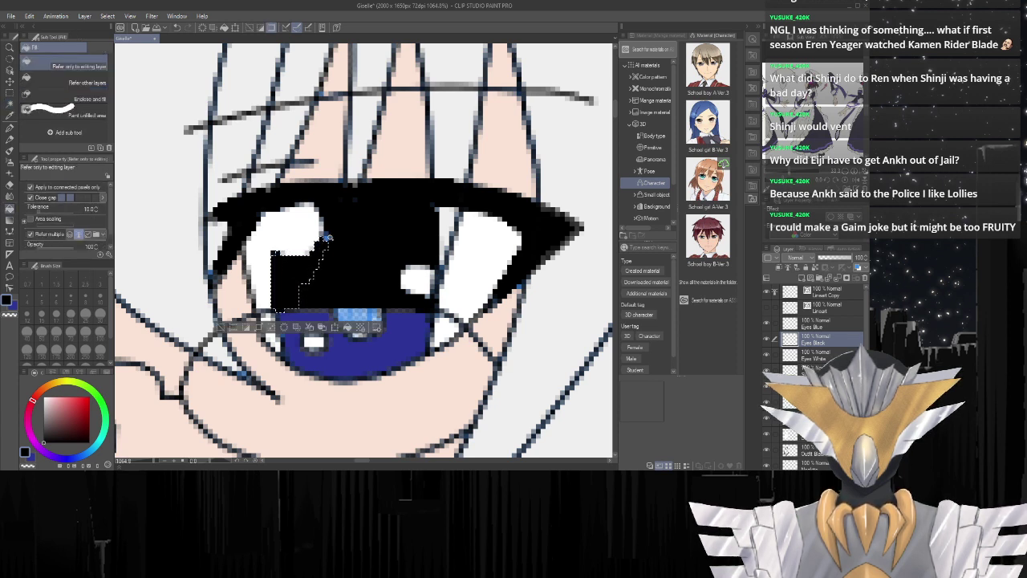
key(w)
click(326, 236)
key(g)
click(328, 236)
key(w)
key(ctrl+d)
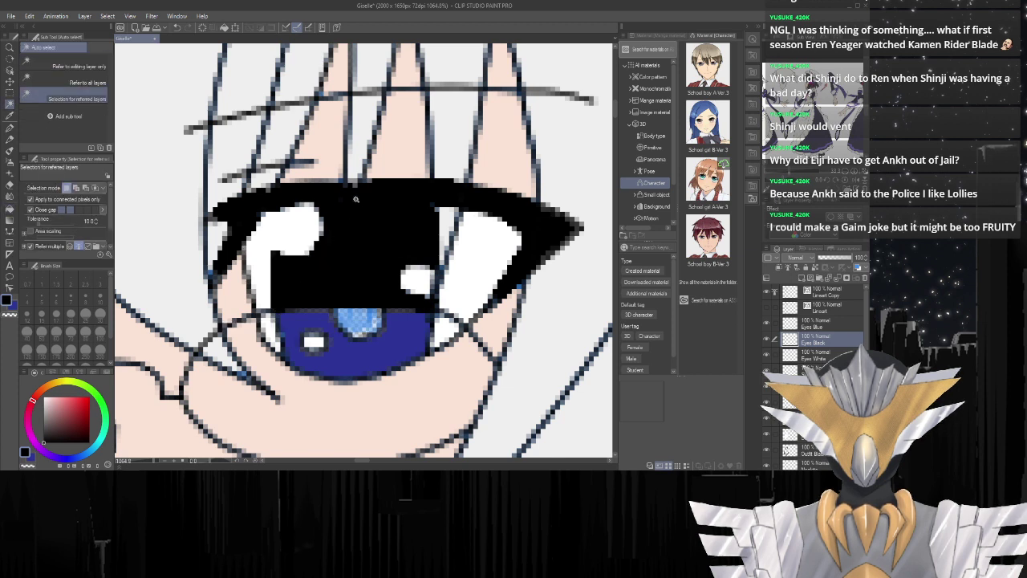
Fill the half-round pupil area in the right-hand eye's dark blue lower iris with black and clear the selection.
key(g)
key(w)
click(363, 318)
key(g)
click(364, 318)
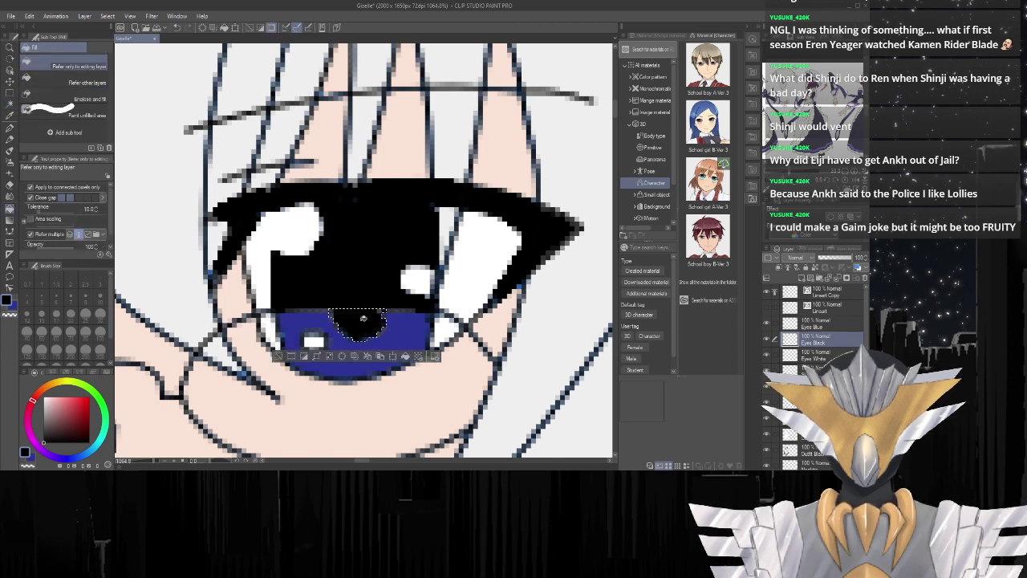
scroll(334, 283, down, 3)
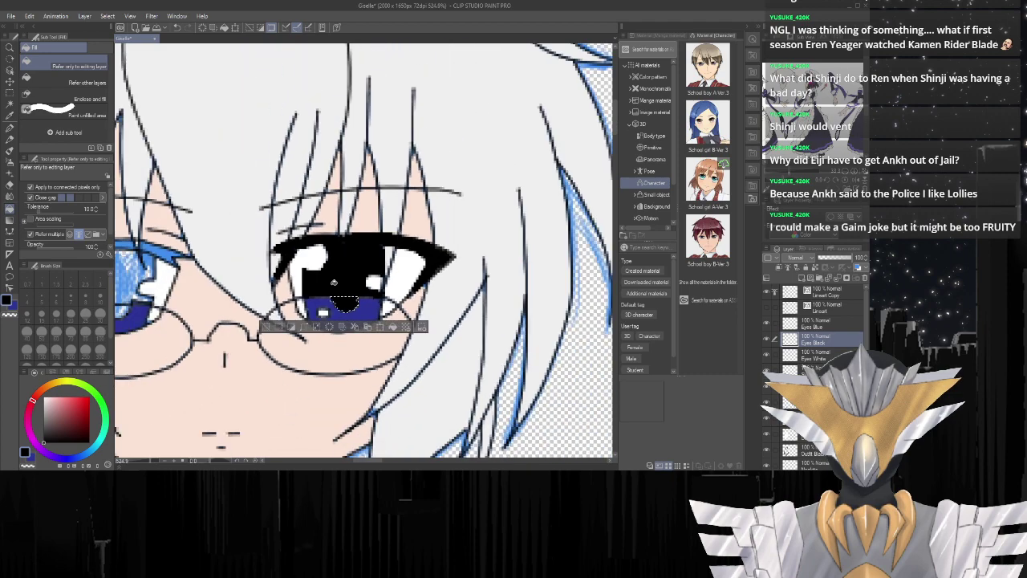
key(ctrl+d)
Fill the inner section of the left-hand eye's upper lash and its small downward tip with black.
scroll(452, 294, down, 3)
scroll(468, 294, down, 1)
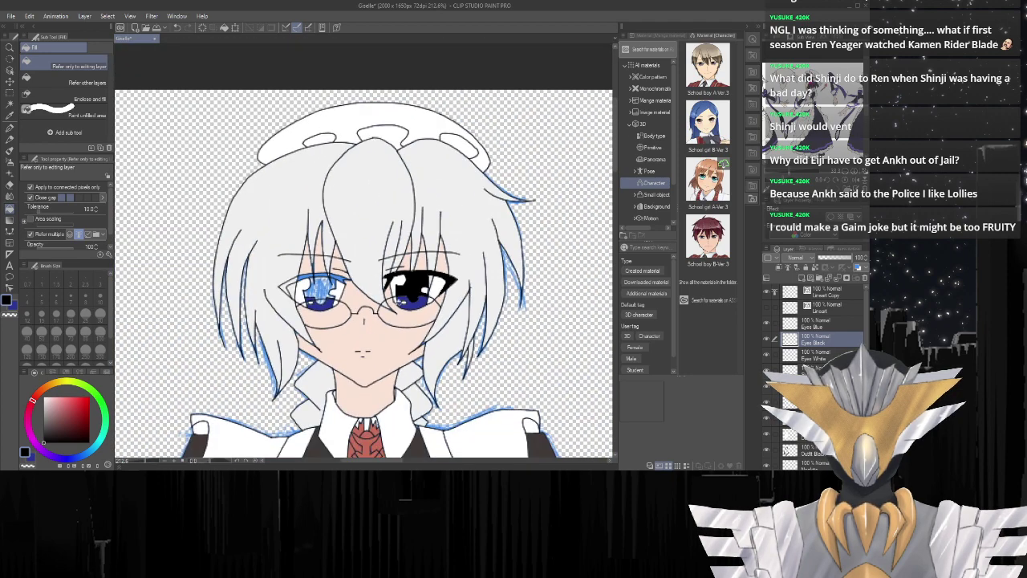
scroll(357, 225, up, 5)
key(w)
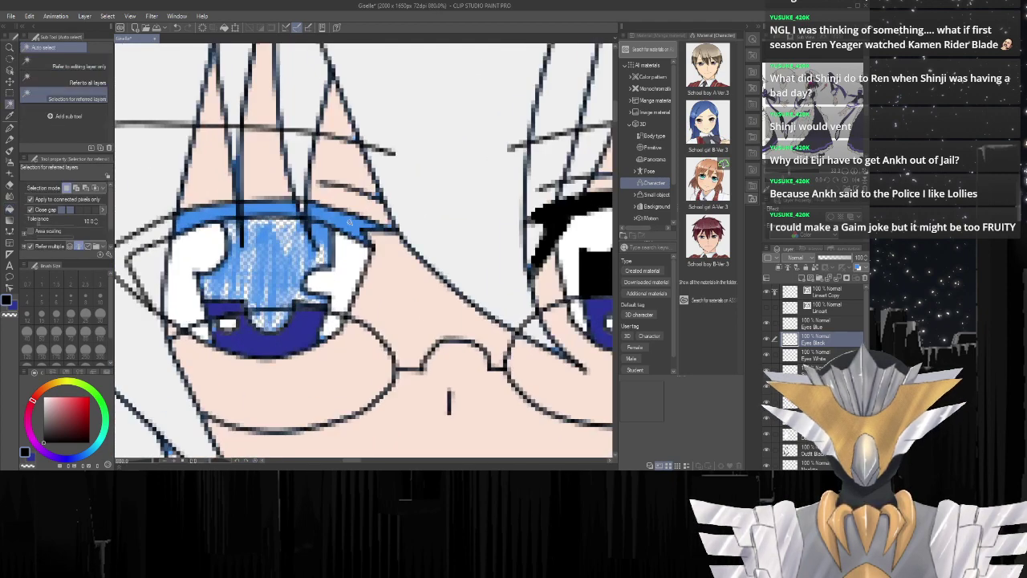
click(353, 223)
key(g)
click(351, 222)
click(351, 222)
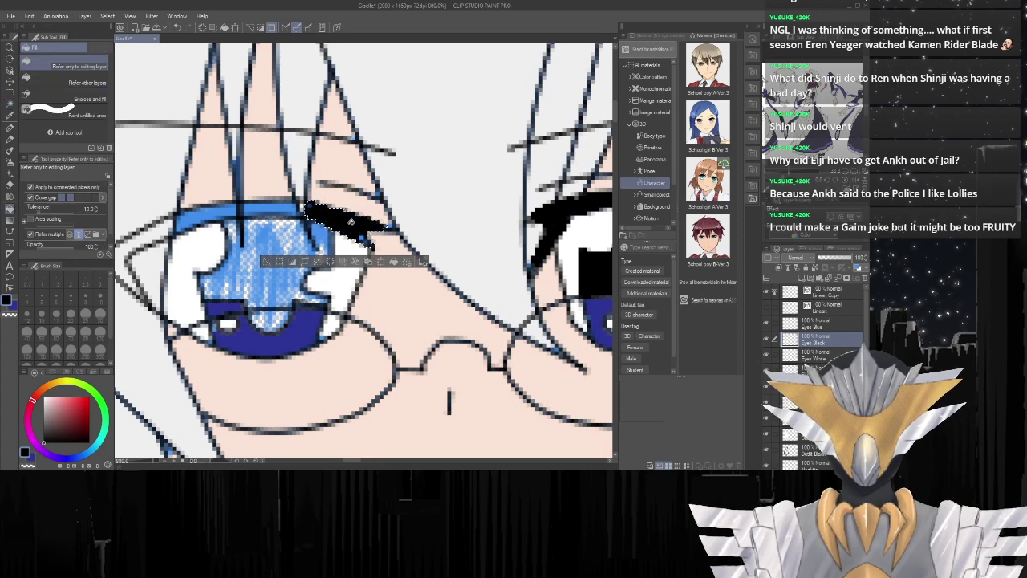
key(w)
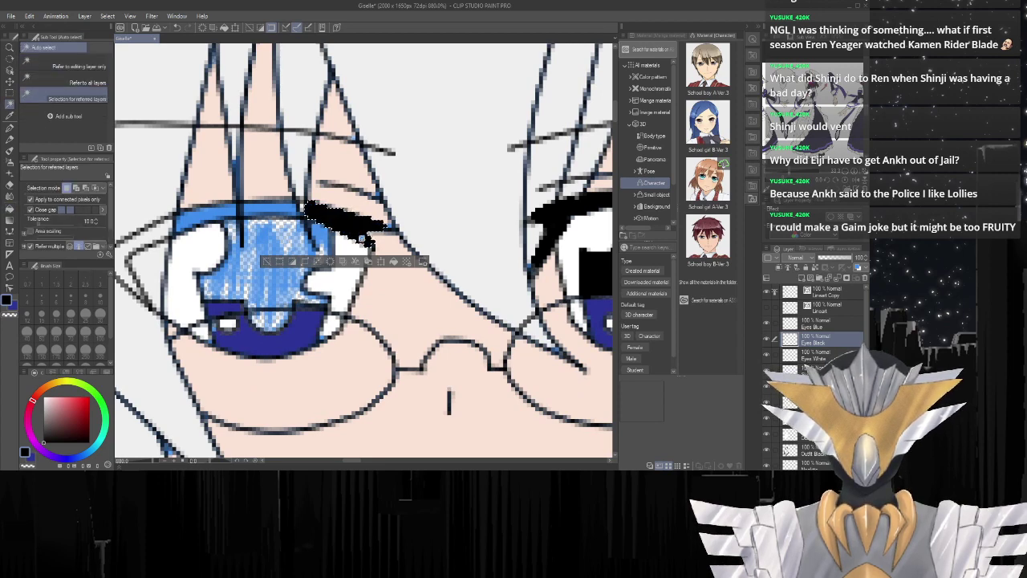
key(g)
click(368, 239)
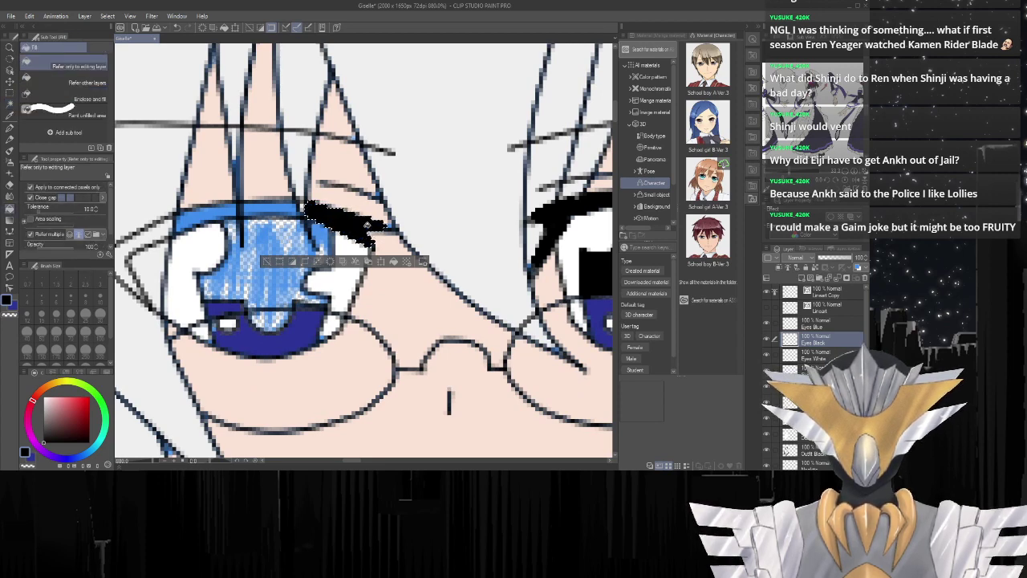
Fill the middle section of the left-hand eye's upper lash and the sliver between the adjacent hair strands with black.
key(w)
click(282, 209)
key(g)
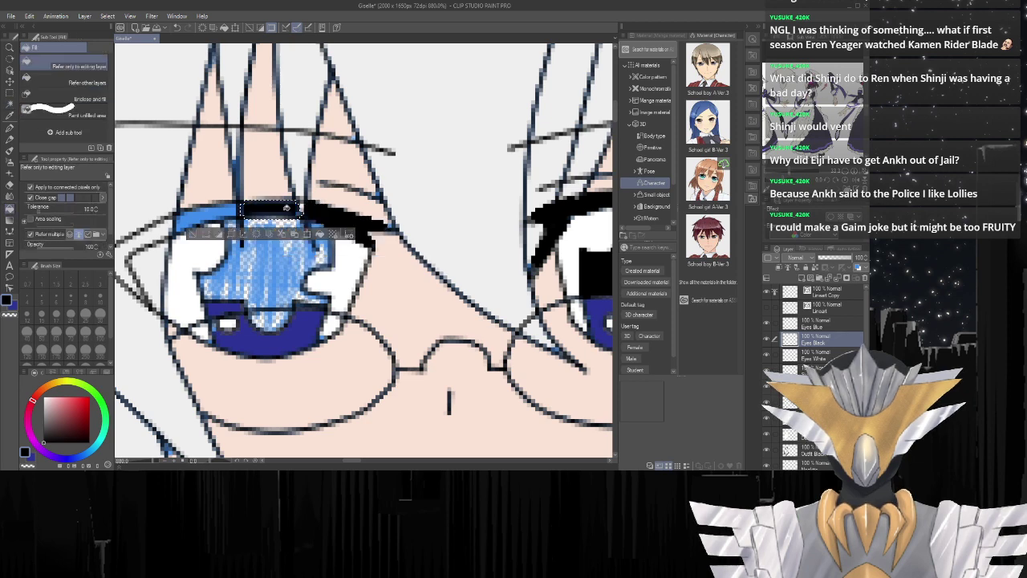
click(287, 208)
key(ctrl+d)
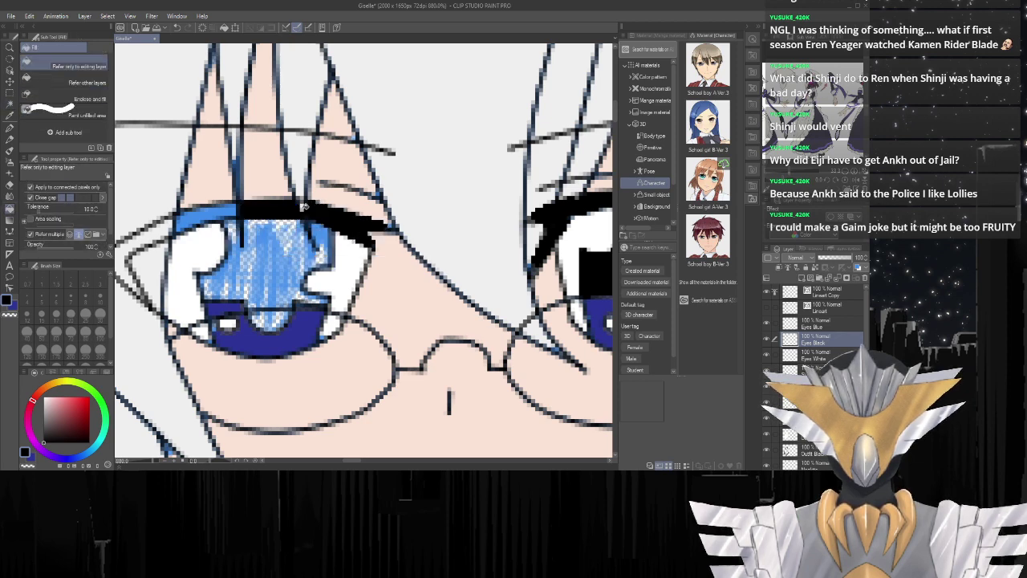
key(w)
click(302, 207)
key(g)
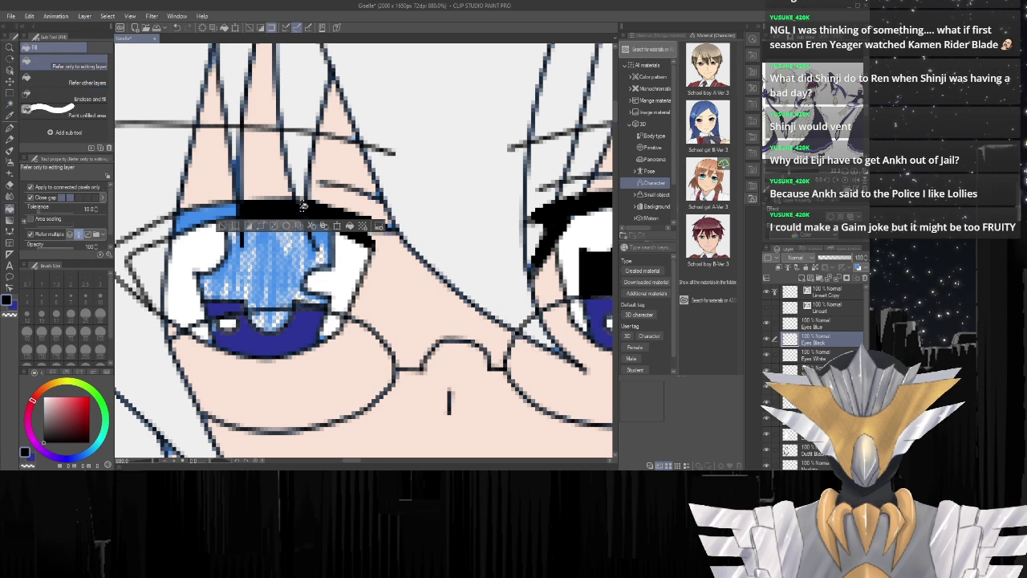
Fill the outer stretch of the left-hand eye's upper lash with black, including the part overlapping the side hair.
key(w)
click(227, 211)
key(g)
click(227, 210)
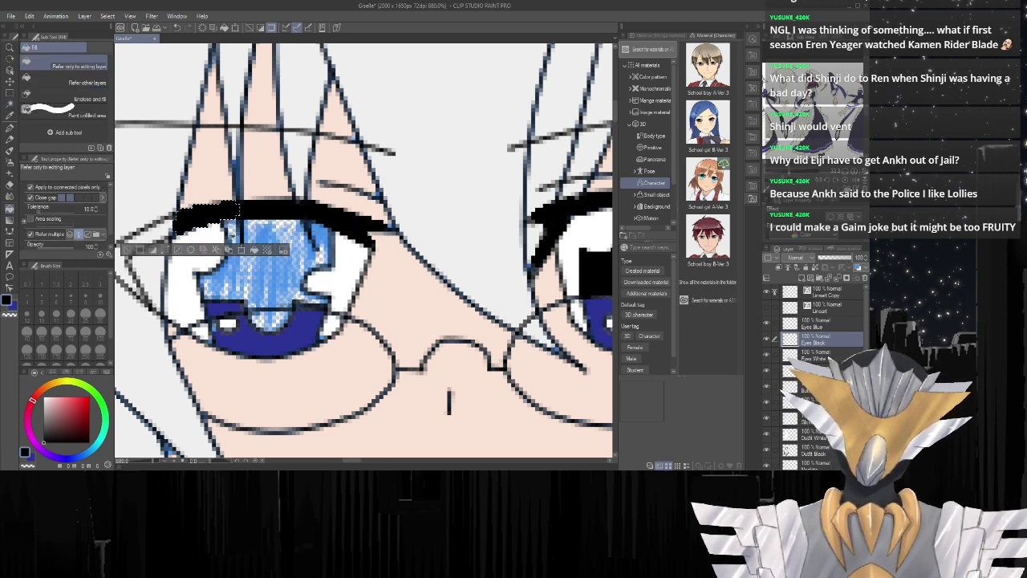
key(w)
click(152, 232)
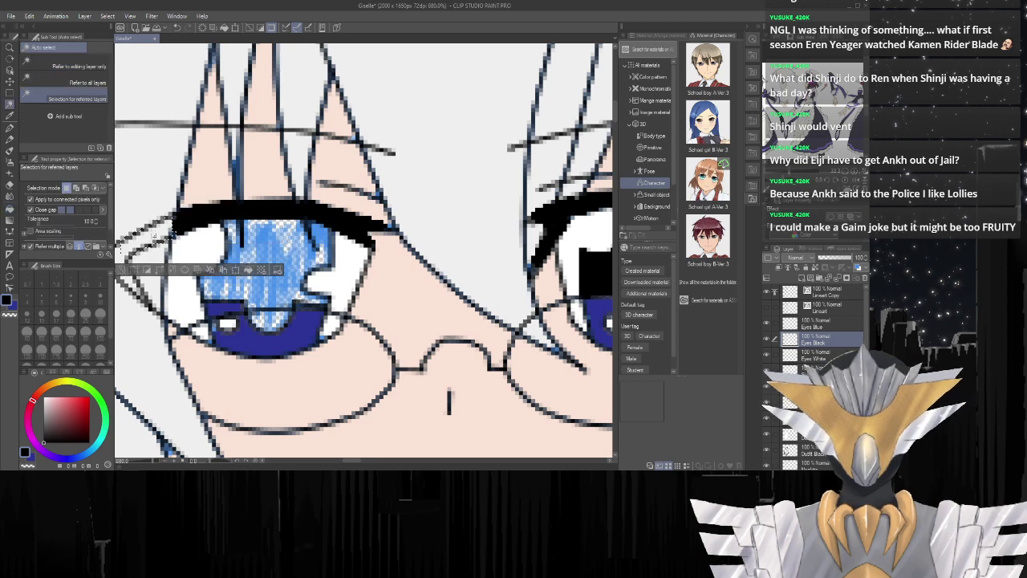
key(g)
click(155, 233)
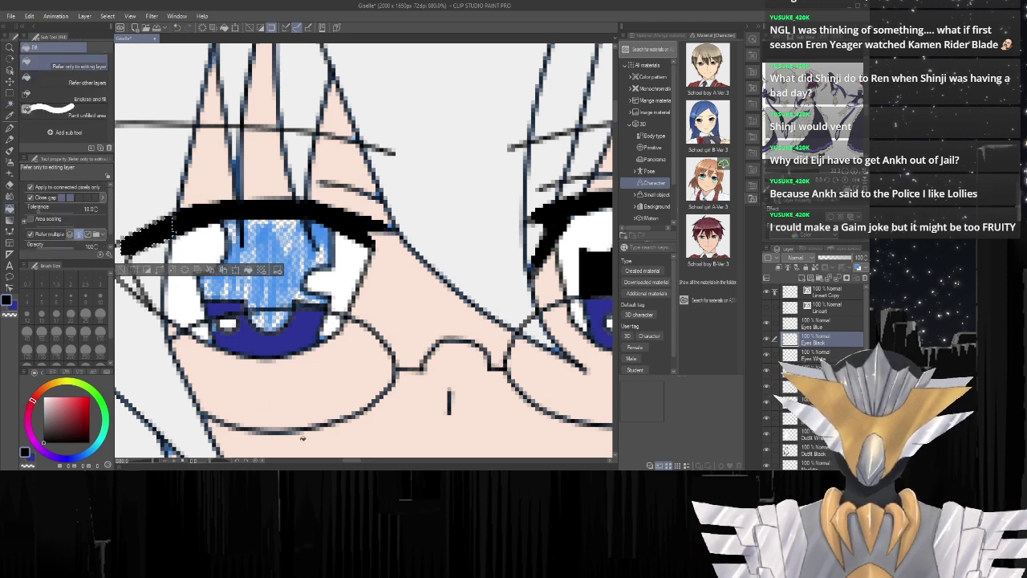
Fill the pointed outer-corner lash of the left-hand eye with black, closing the gap where it meets the upper lash.
drag(354, 463, 346, 462)
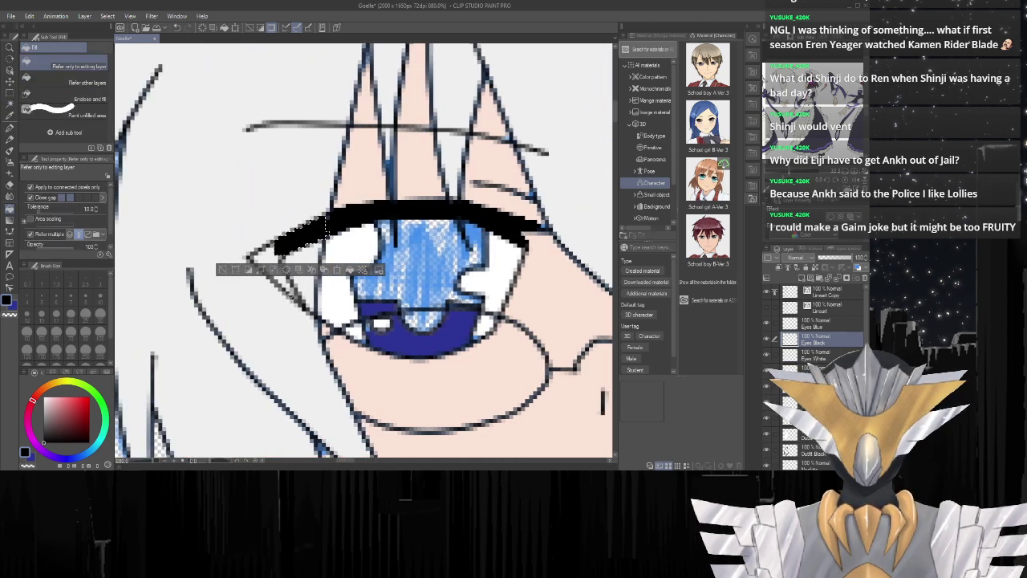
key(w)
click(268, 260)
key(p)
mouse_move(268, 254)
mouse_down()
mouse_move(289, 293)
mouse_move(274, 269)
mouse_move(280, 250)
mouse_up()
key(w)
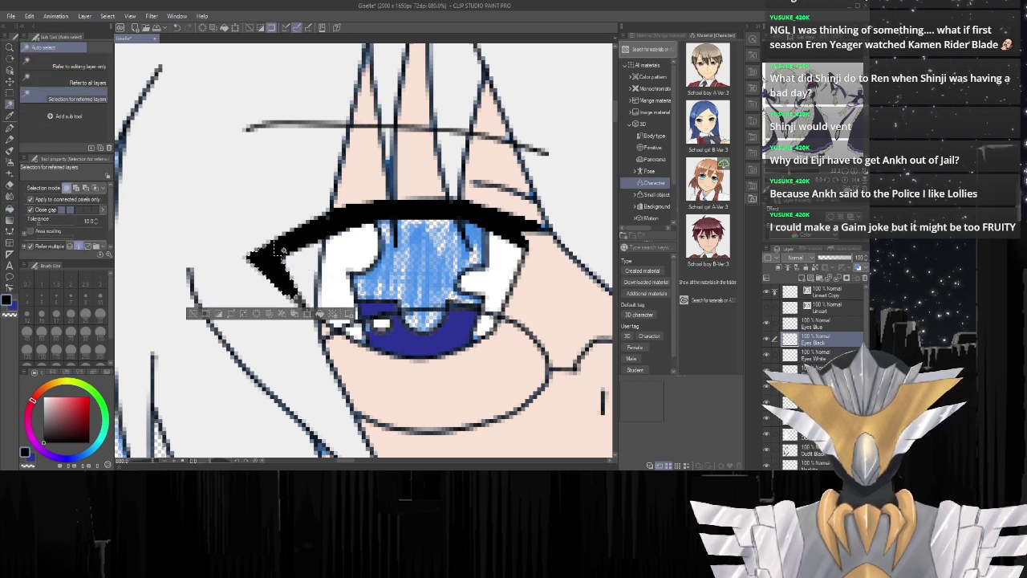
Fill the left-hand eye's upper iris and the small section behind the inner hair strand with black, and clear the selection.
click(423, 257)
key(g)
click(424, 254)
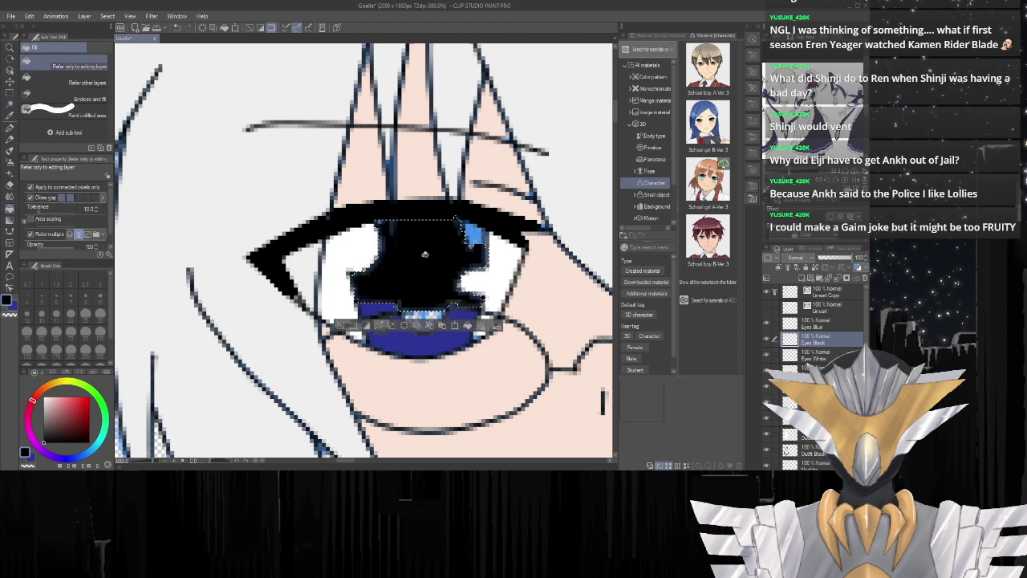
key(w)
click(474, 237)
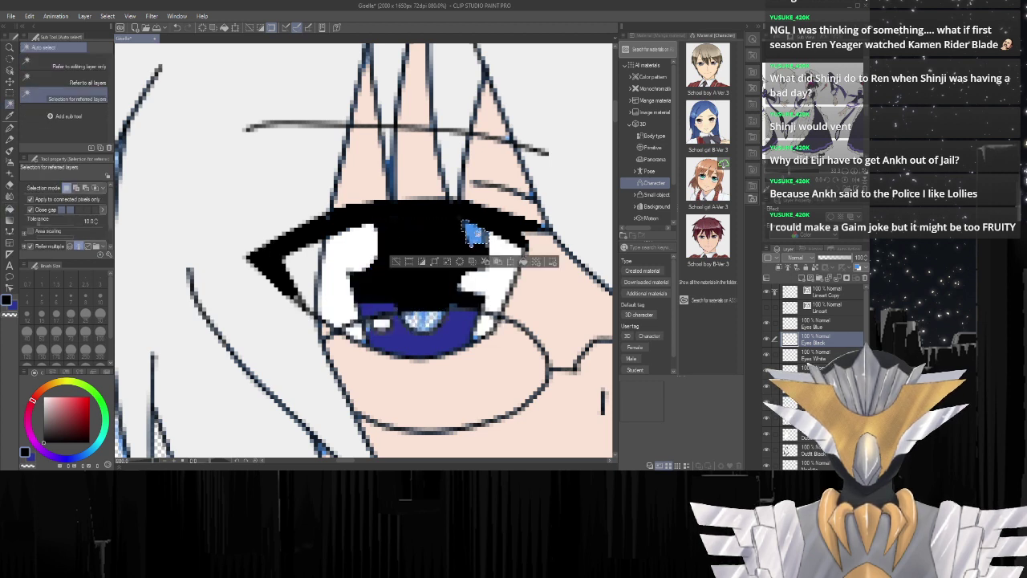
key(g)
click(475, 233)
key(w)
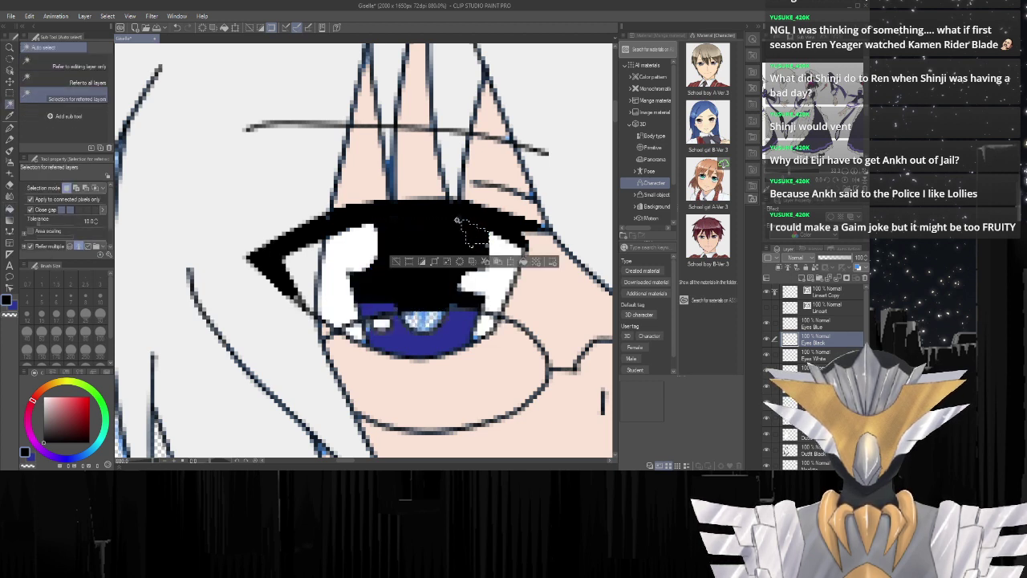
key(ctrl+d)
key(g)
key(w)
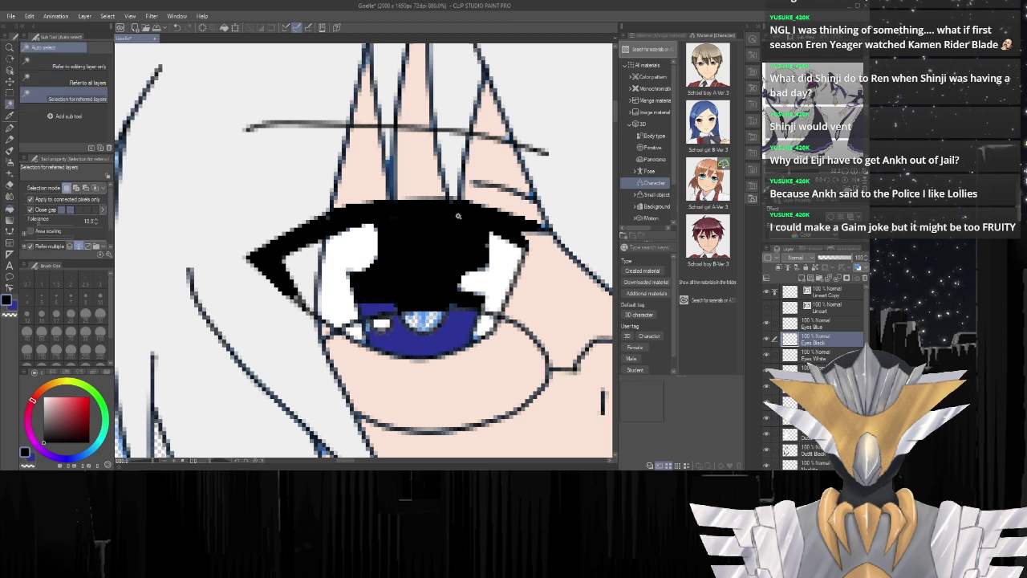
key(g)
key(w)
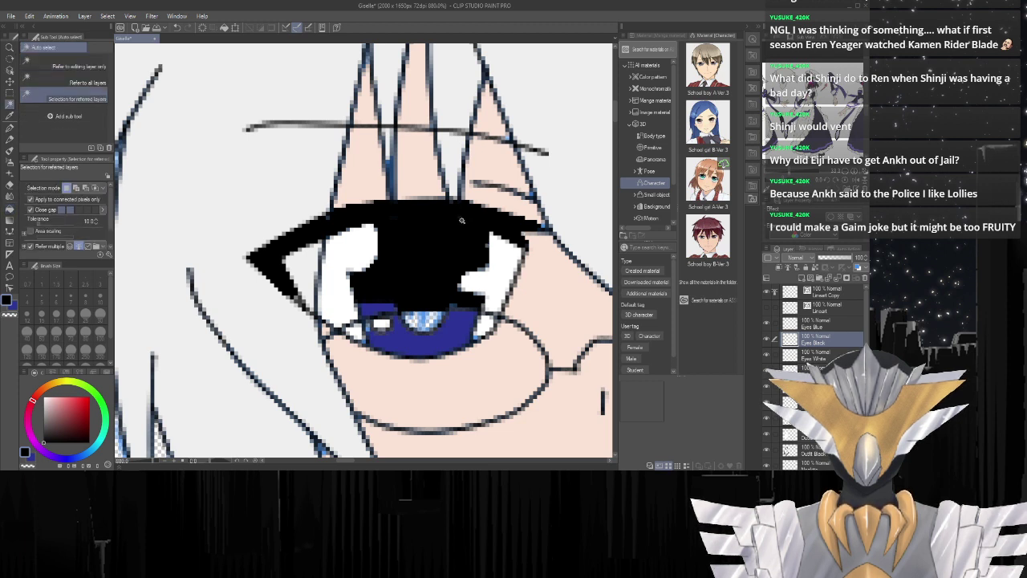
key(g)
click(461, 213)
key(ctrl+z)
key(ctrl+z)
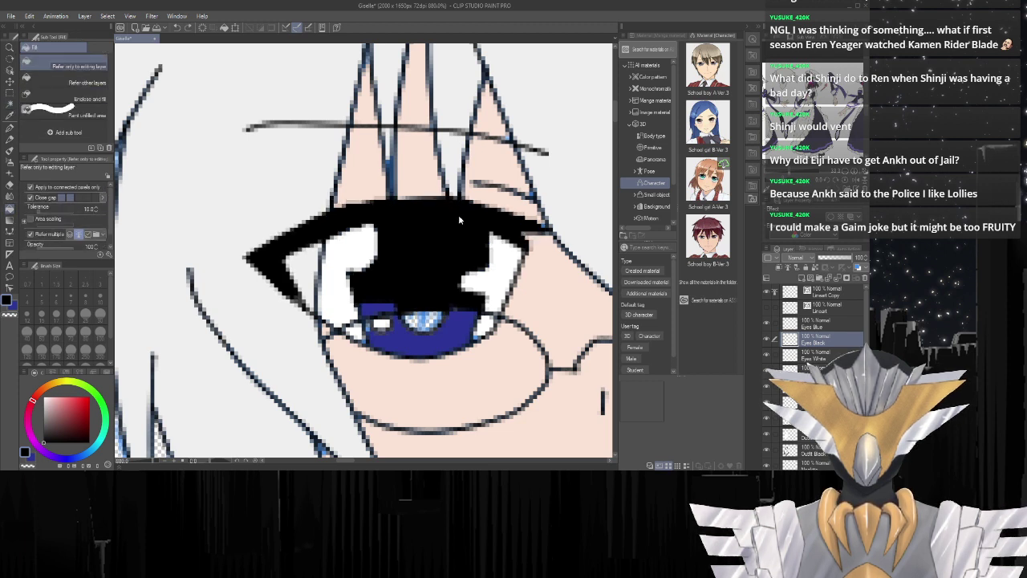
key(w)
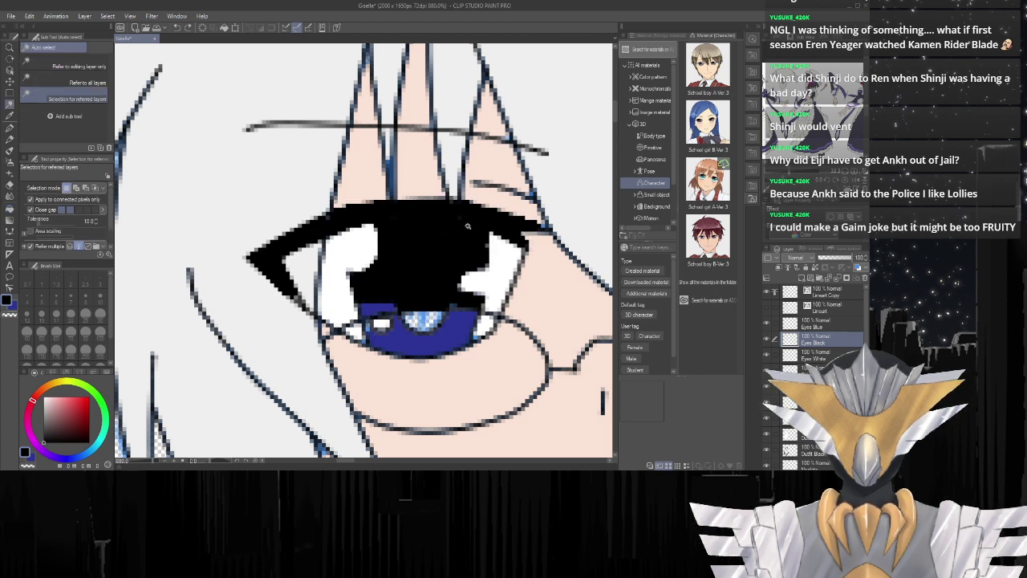
key(g)
click(424, 322)
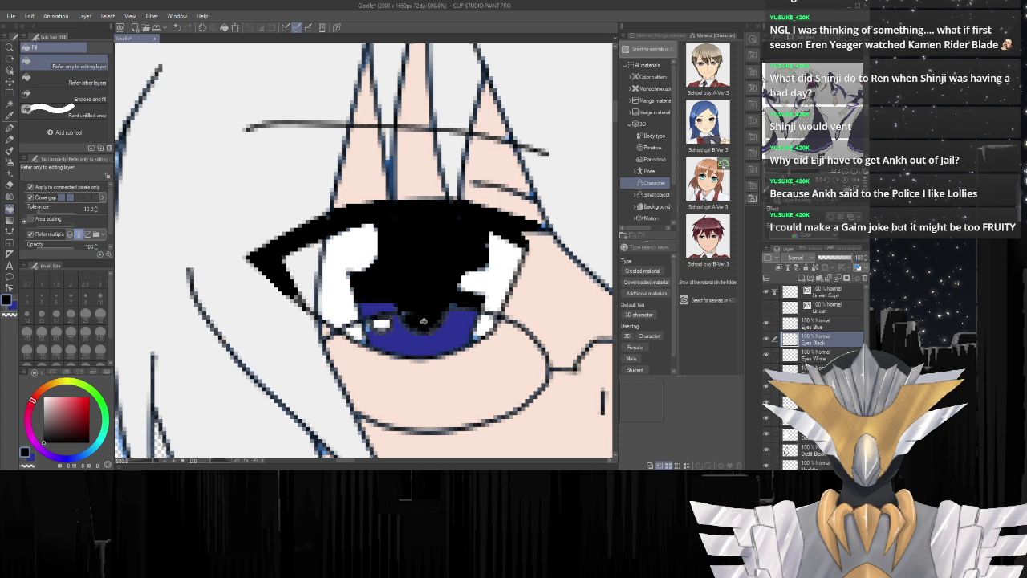
click(423, 322)
key(w)
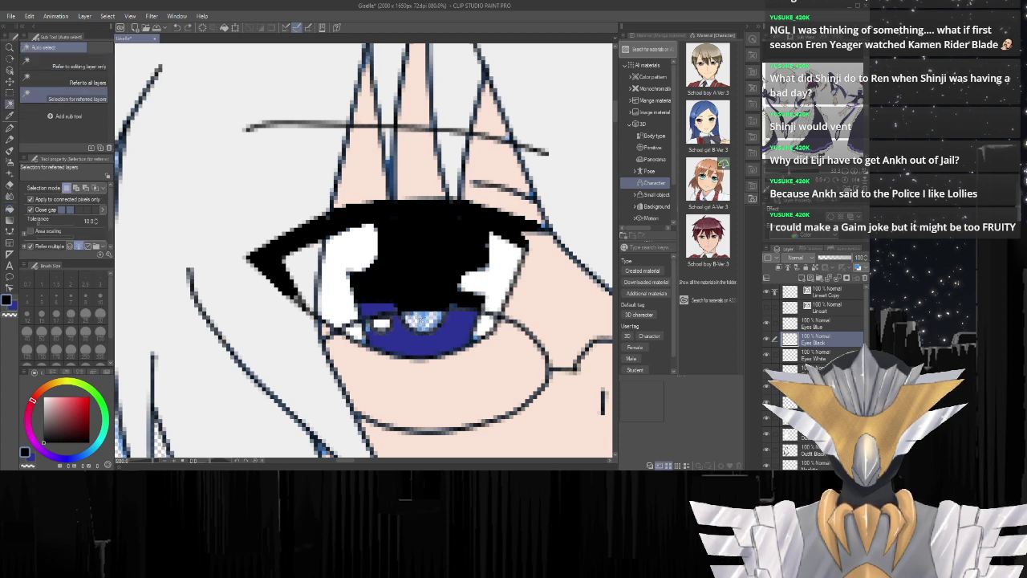
Select the half-round pupil area in the left-hand eye's lower iris and fill it with black.
click(423, 319)
key(g)
click(423, 318)
key(ctrl+z)
key(ctrl+z)
key(ctrl+z)
key(ctrl+z)
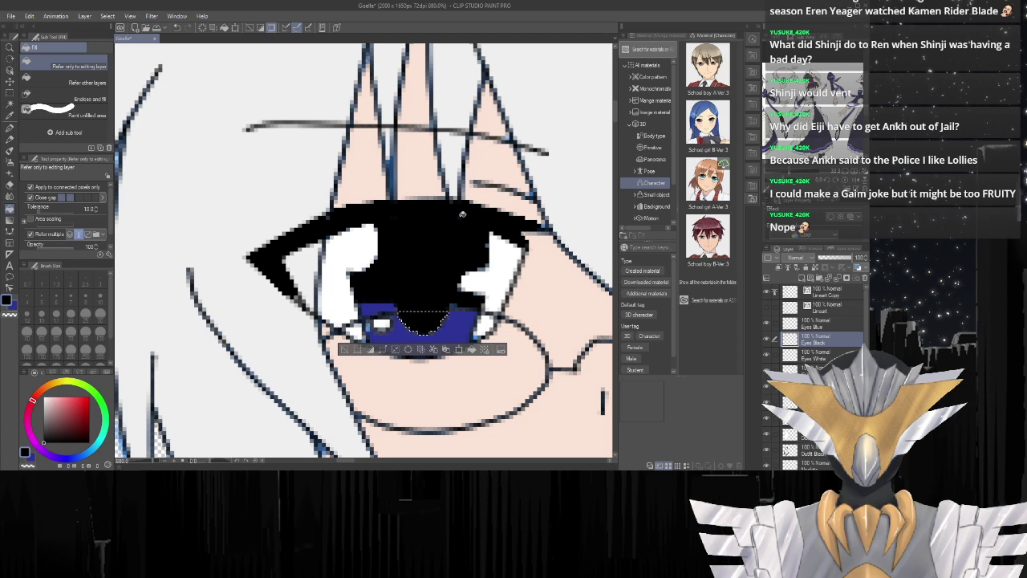
Hide the blue sketch layer and look over the whole character's flat colours.
scroll(435, 281, down, 2)
scroll(436, 285, down, 2)
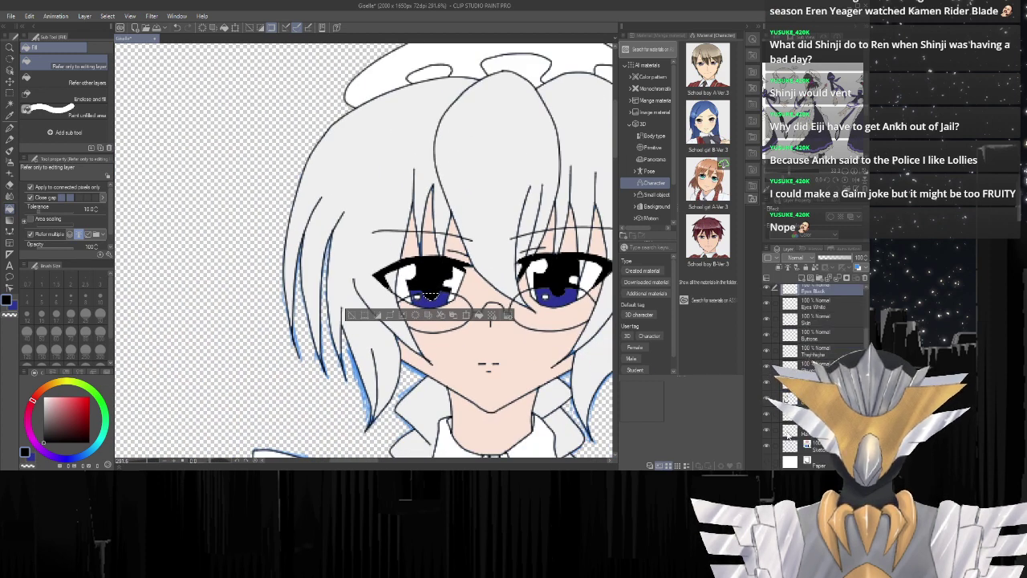
click(767, 448)
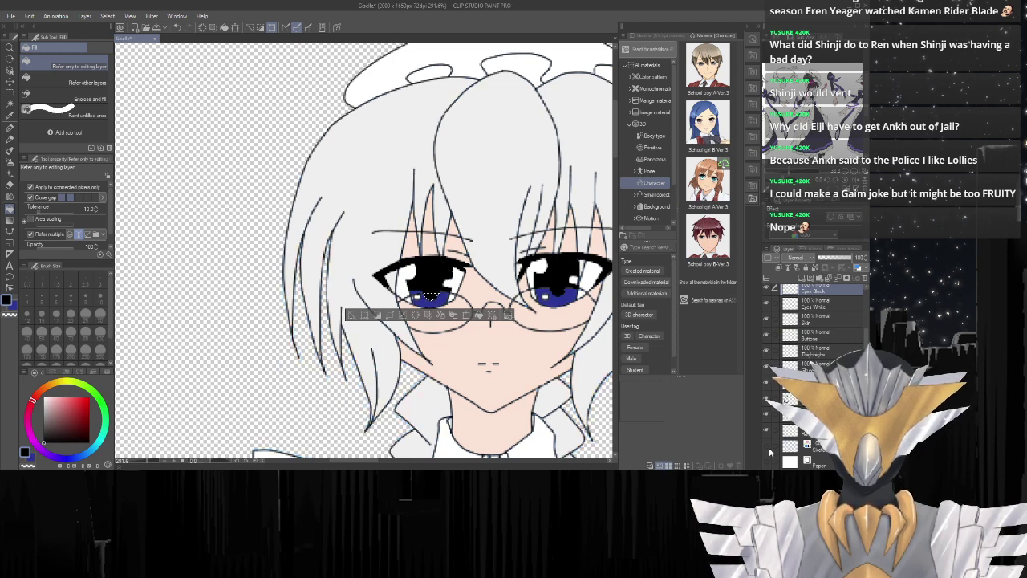
click(769, 453)
click(769, 453)
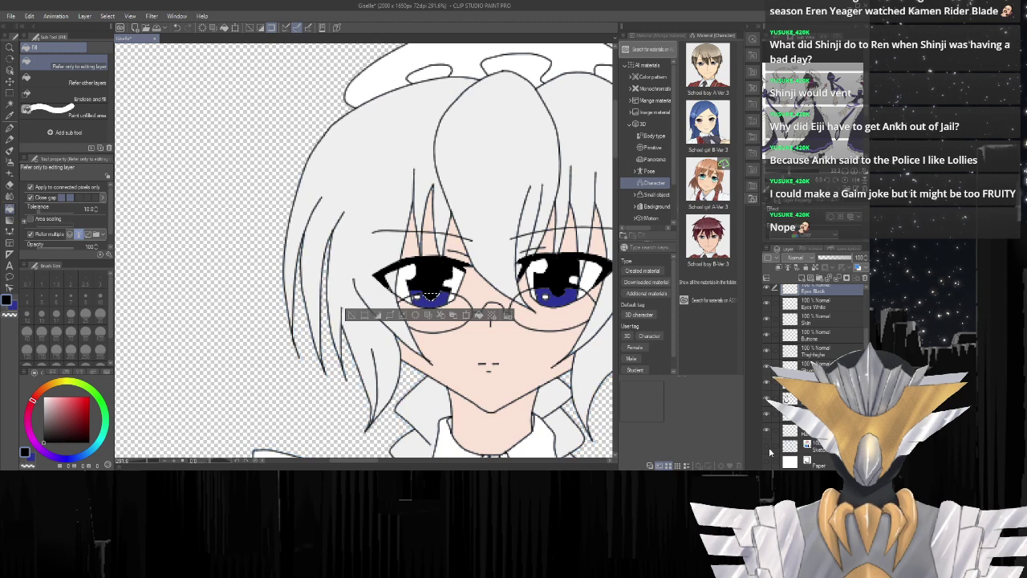
scroll(422, 323, down, 2)
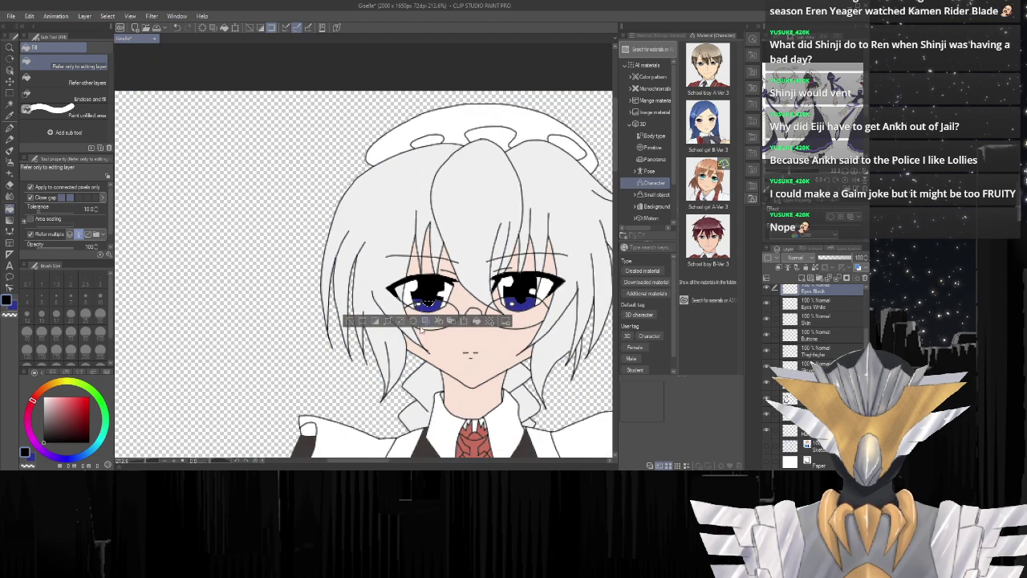
scroll(422, 325, down, 10)
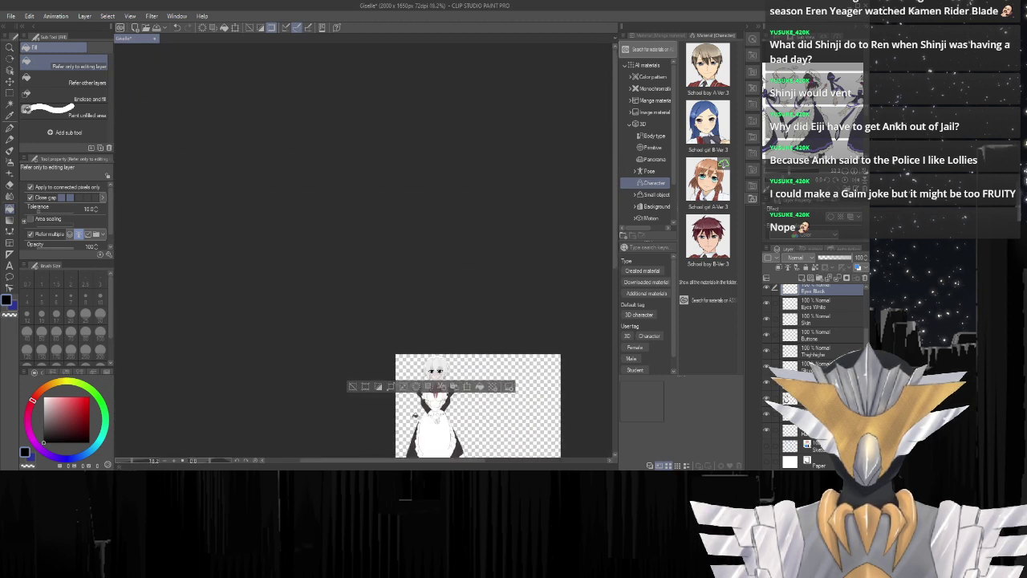
scroll(433, 417, up, 5)
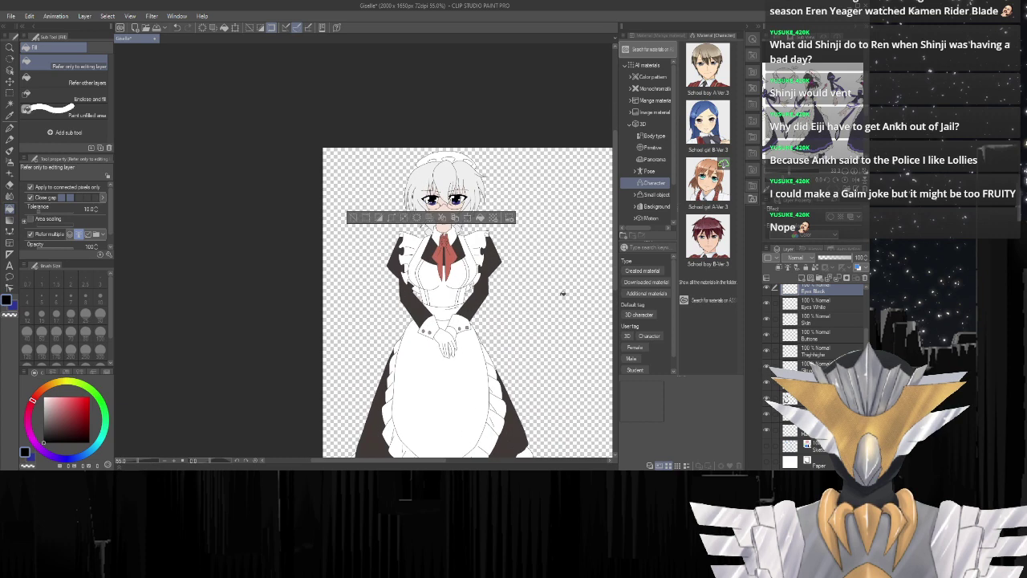
scroll(455, 245, up, 3)
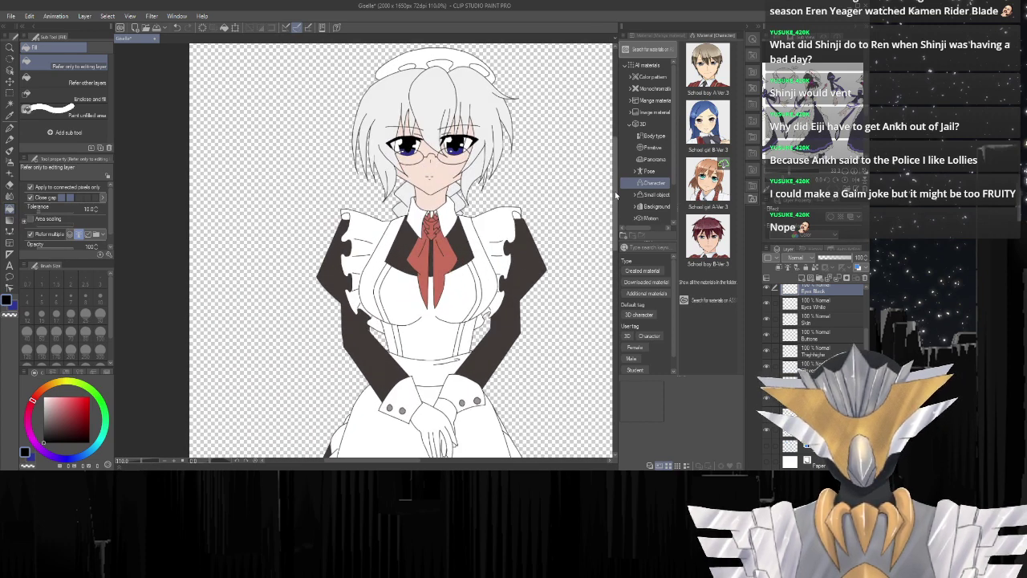
Examine the coloured eyes and face up close for gaps in the flat colours.
drag(614, 198, 587, 174)
scroll(427, 193, up, 8)
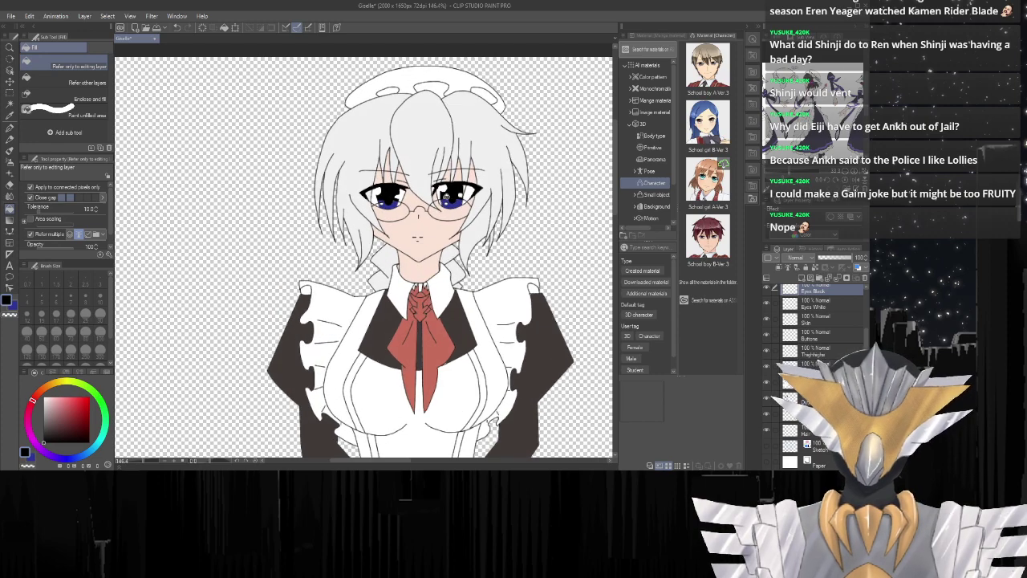
scroll(510, 233, up, 3)
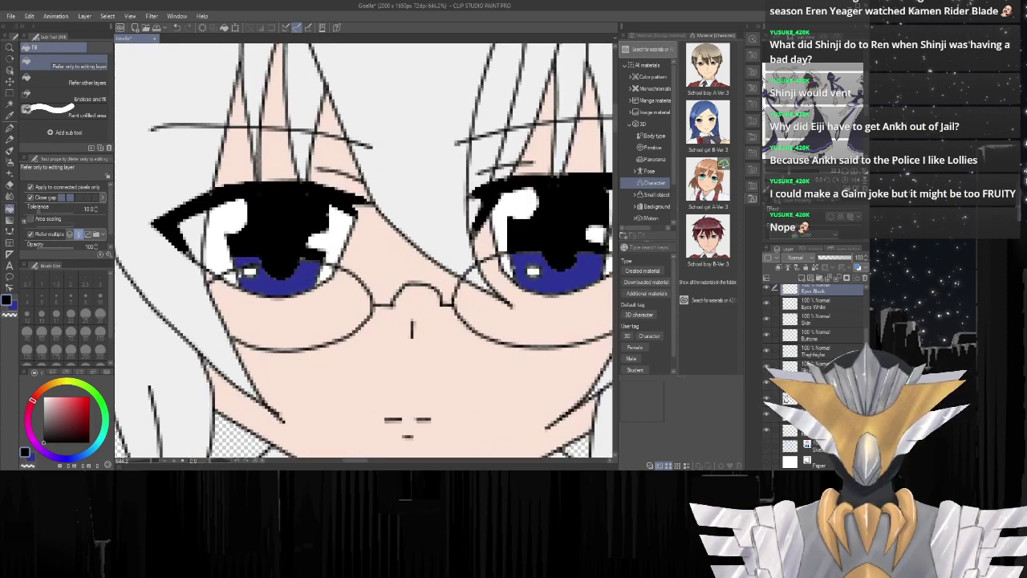
scroll(201, 275, down, 5)
scroll(389, 283, up, 3)
scroll(819, 313, up, 1)
scroll(818, 314, up, 2)
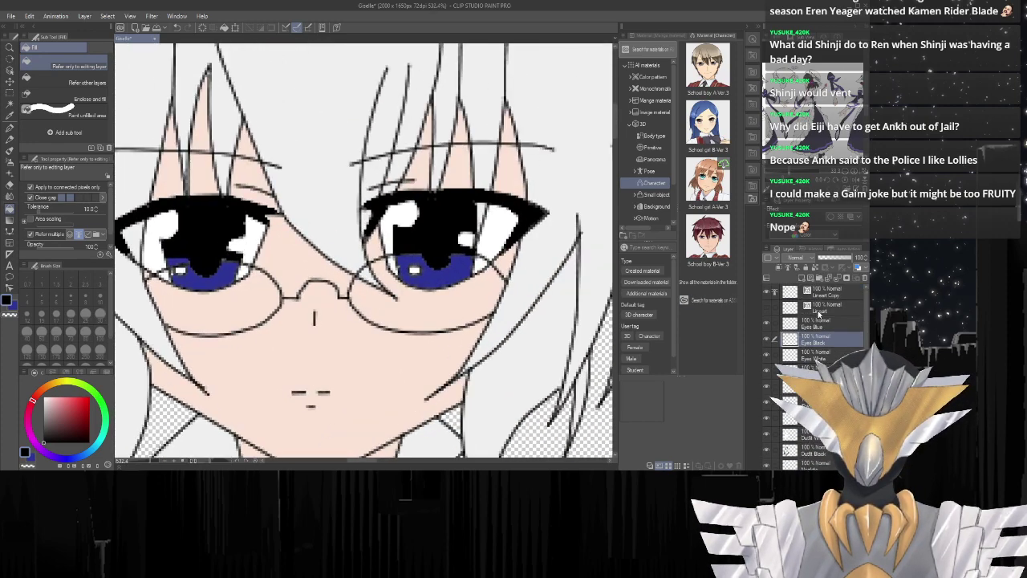
Hide Lineart Copy and clear its reference-layer setting, and show the original Lineart layer as the reference layer instead.
click(766, 294)
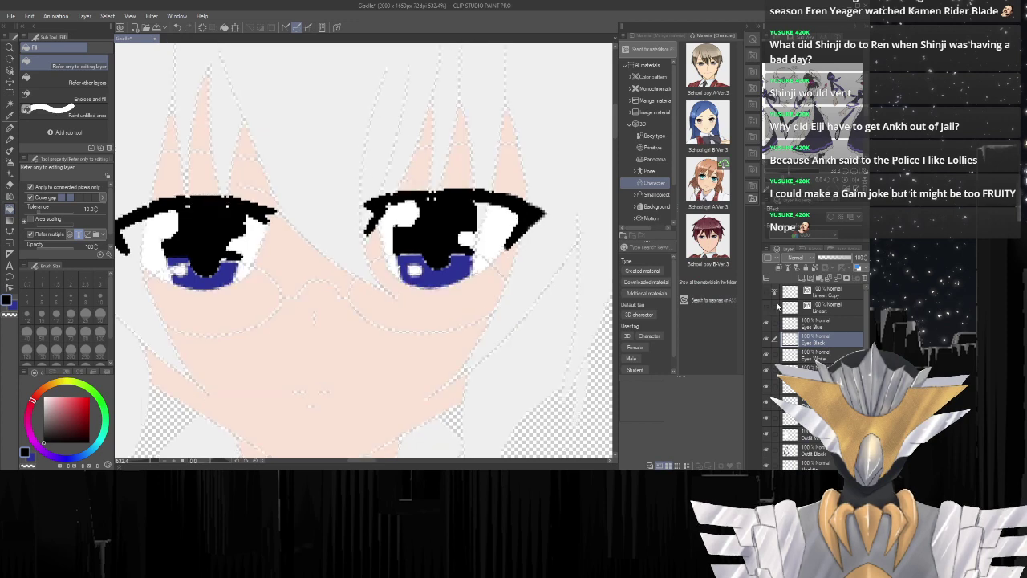
click(817, 291)
click(789, 268)
click(812, 305)
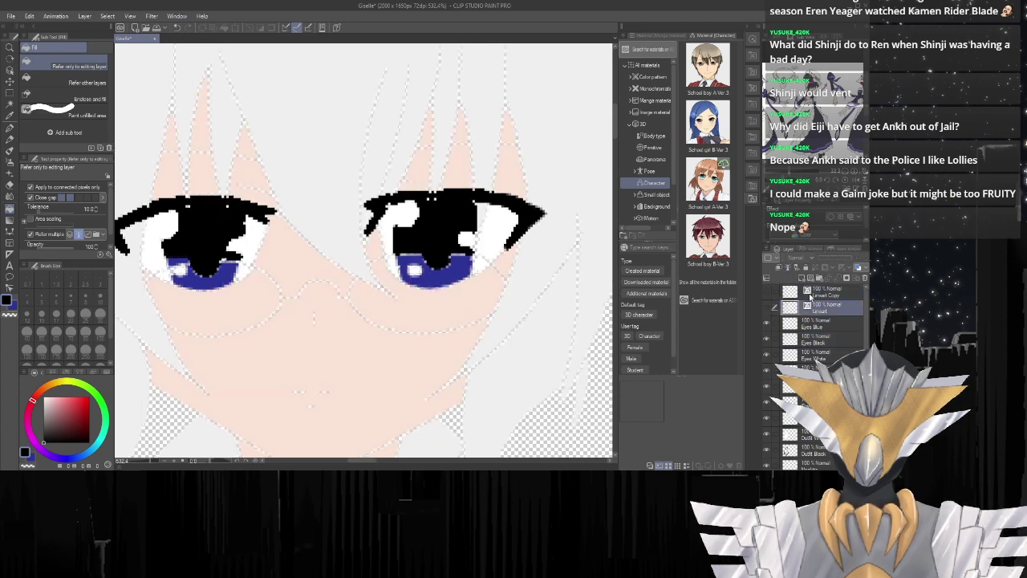
click(768, 309)
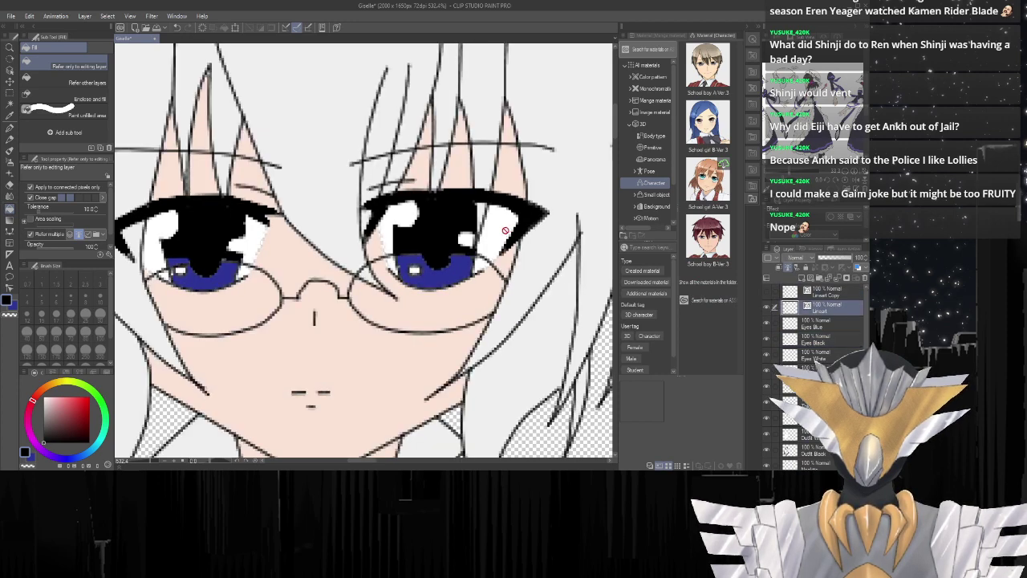
Sample the face's skin tone and paint over the unfilled gaps beside the right-hand eye on the Skin layer with a size 2 G-pen.
scroll(508, 253, up, 3)
scroll(508, 254, up, 3)
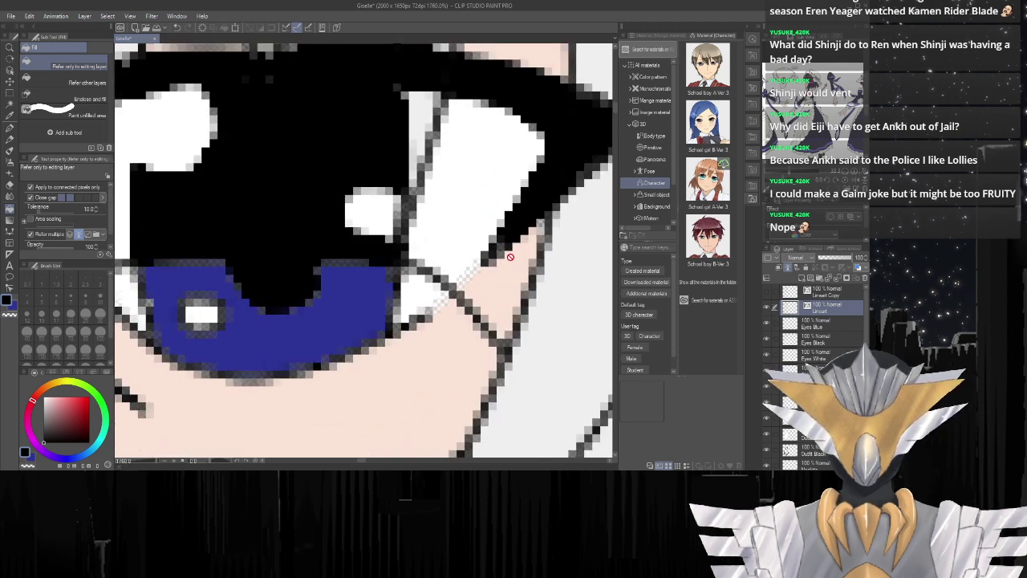
scroll(485, 278, down, 2)
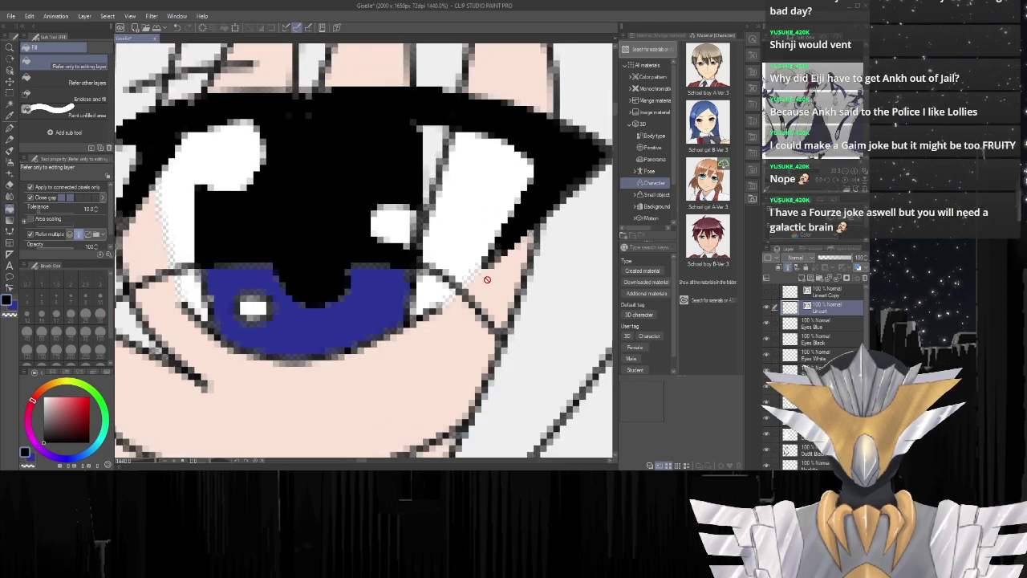
scroll(490, 282, up, 1)
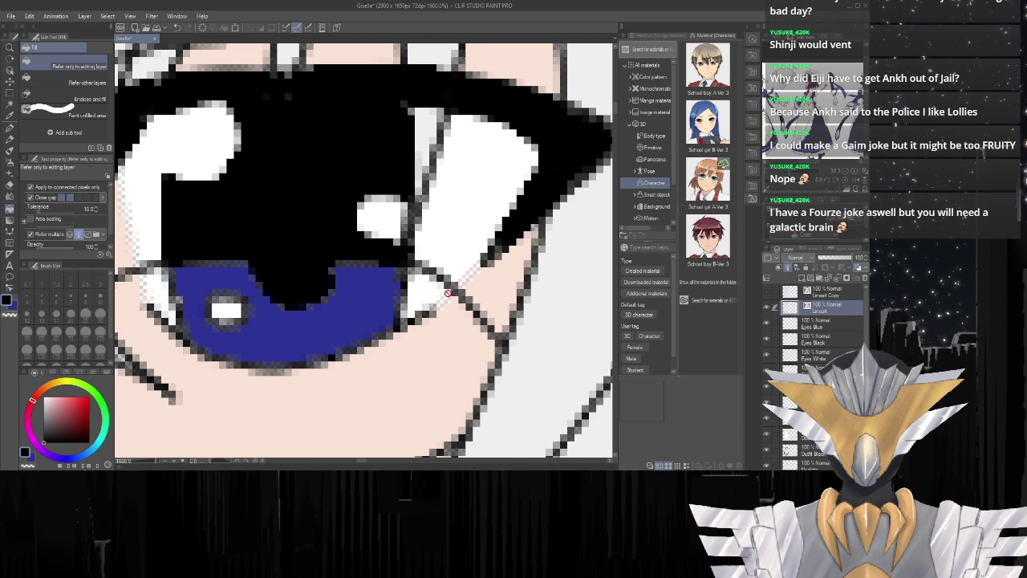
key(i)
click(513, 305)
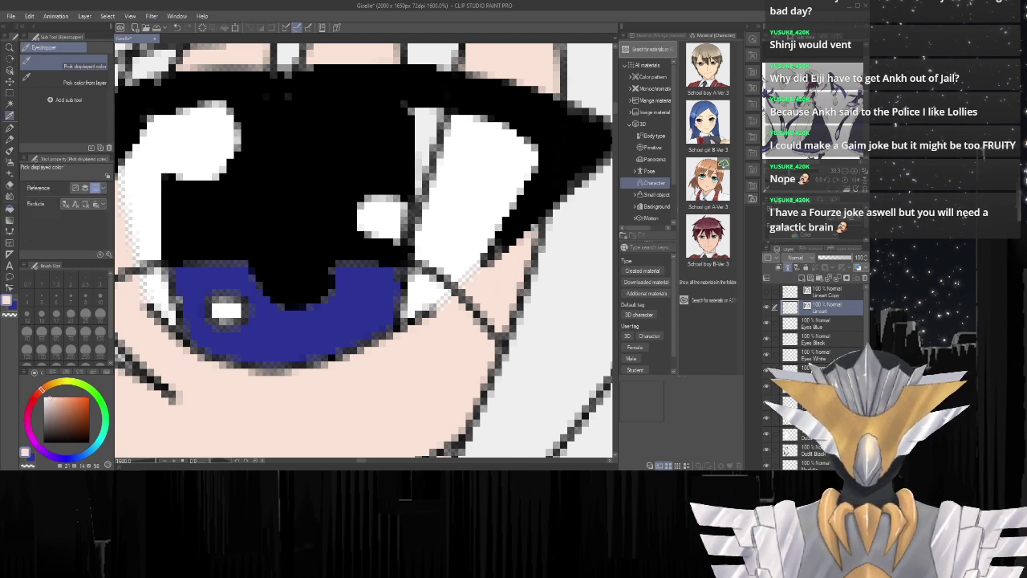
click(812, 370)
key(w)
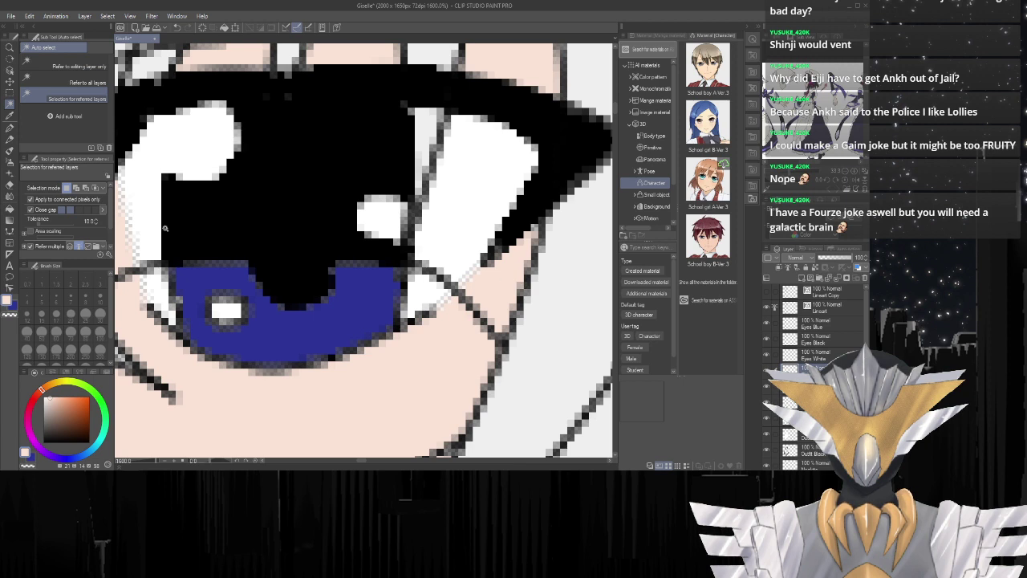
click(9, 128)
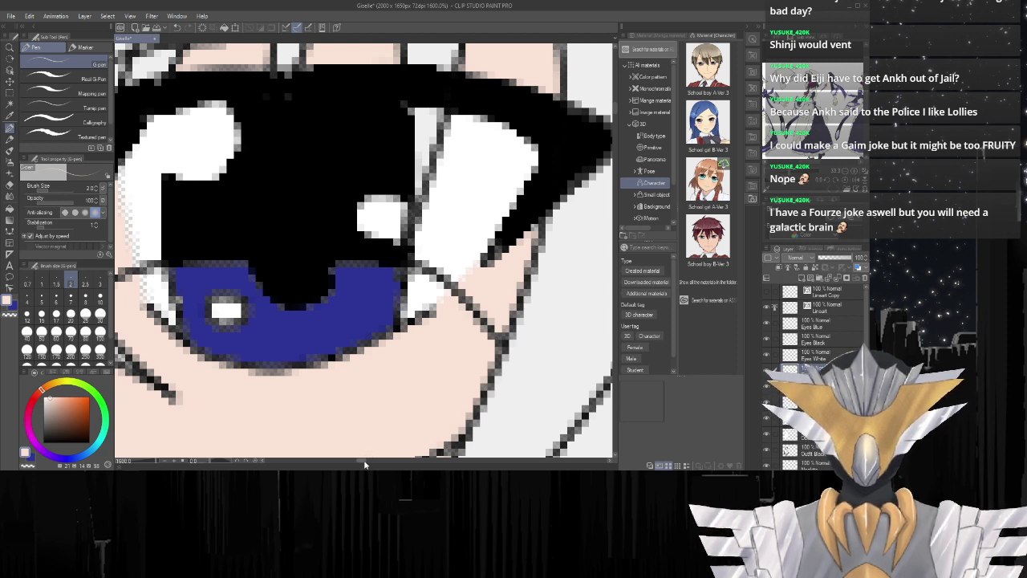
drag(365, 464, 361, 464)
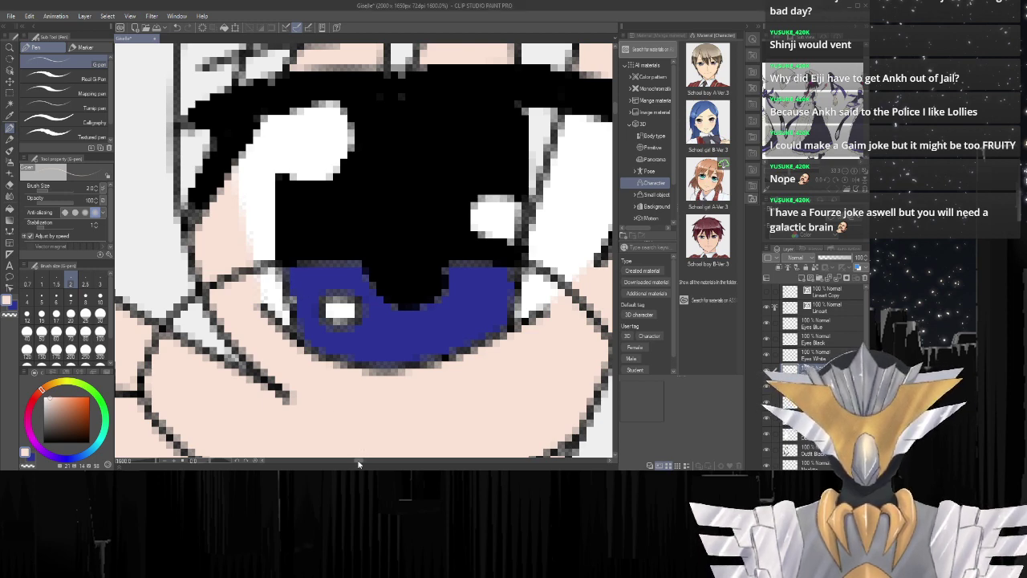
Paint the unfilled gaps at the inner and outer corners of the left-hand eye with the skin tone.
drag(356, 461, 343, 463)
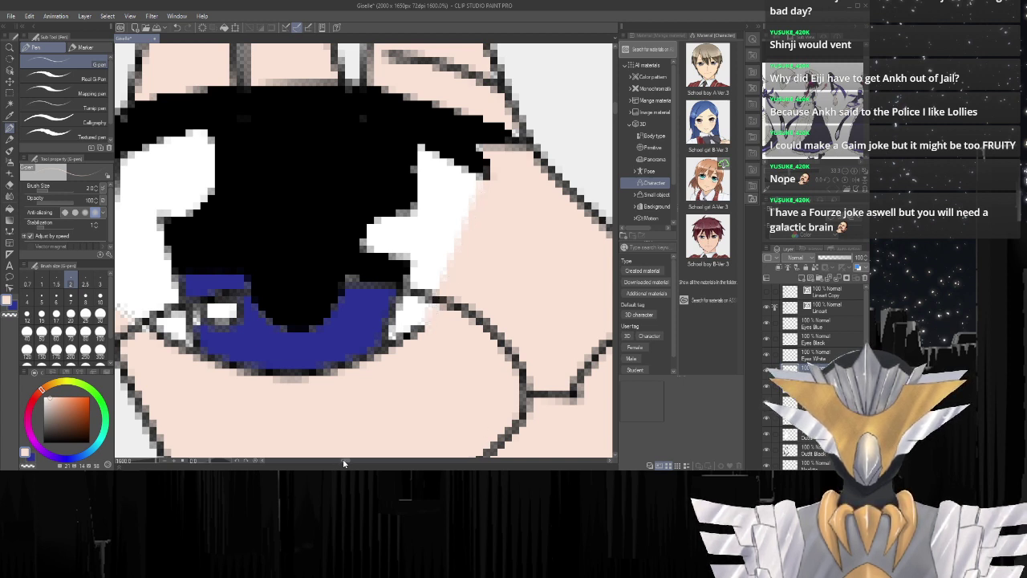
drag(343, 463, 340, 463)
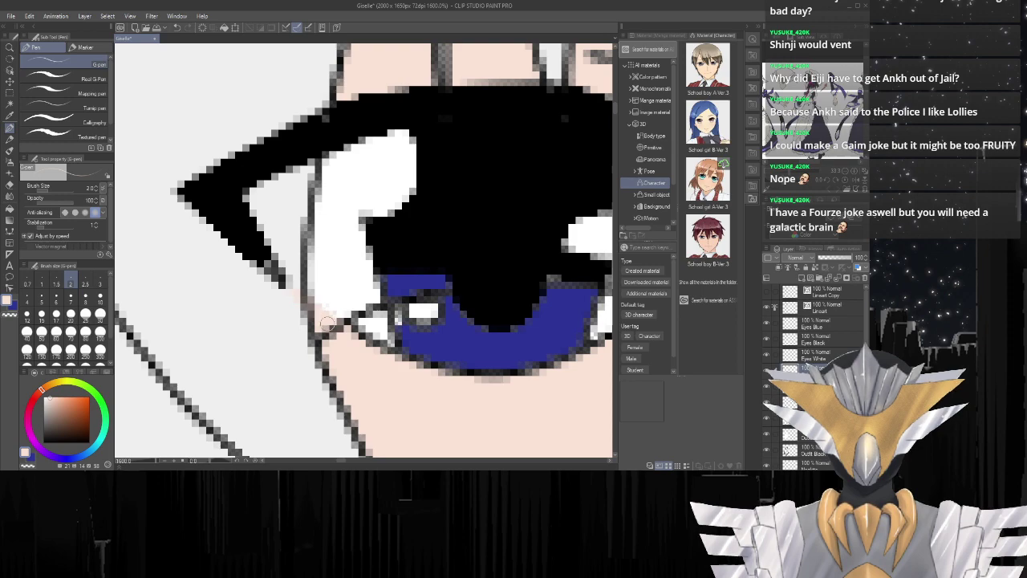
scroll(311, 311, down, 10)
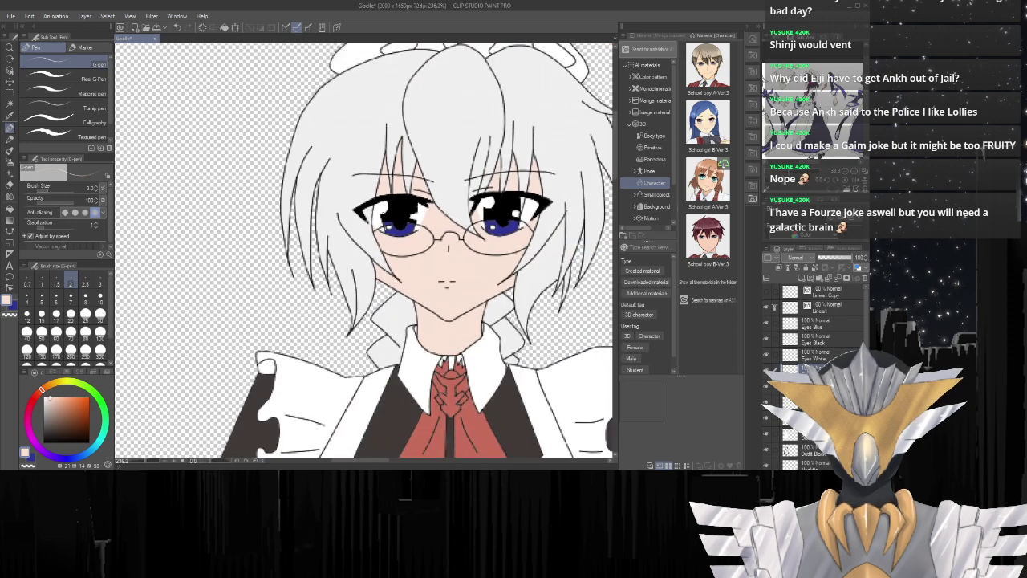
scroll(384, 212, down, 1)
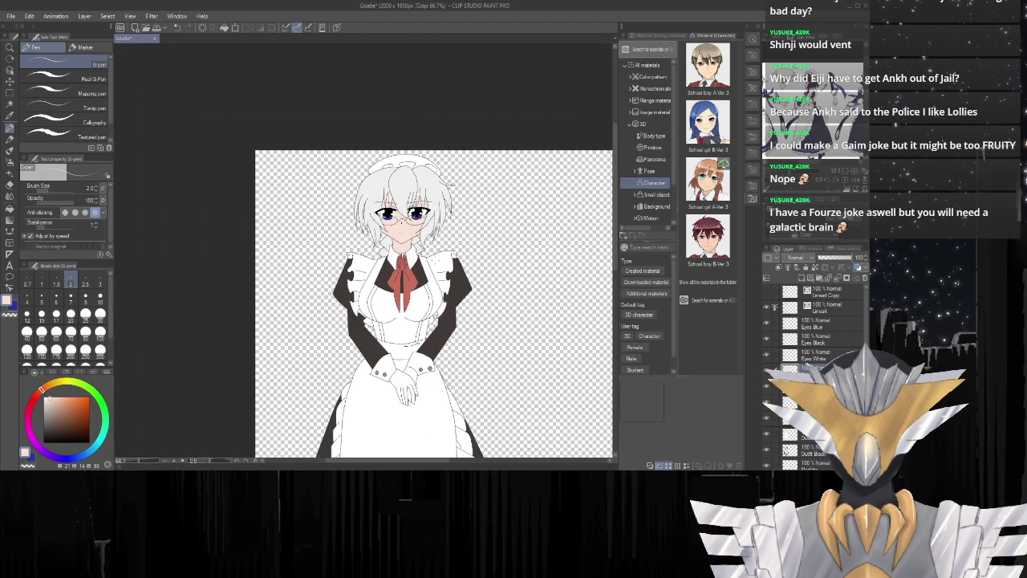
Set the main drawing colour to black.
click(27, 452)
click(27, 453)
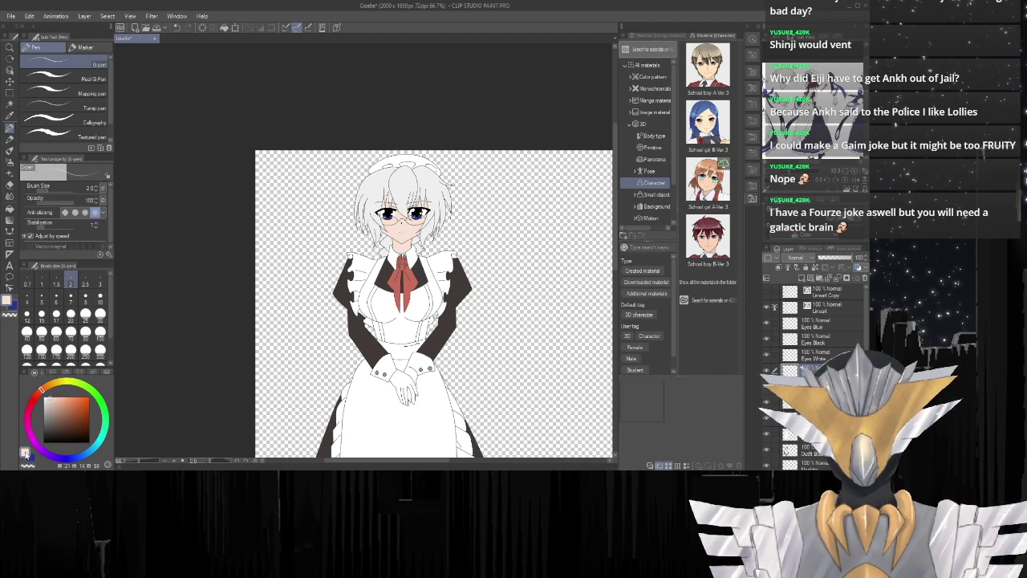
key(alt+Tab)
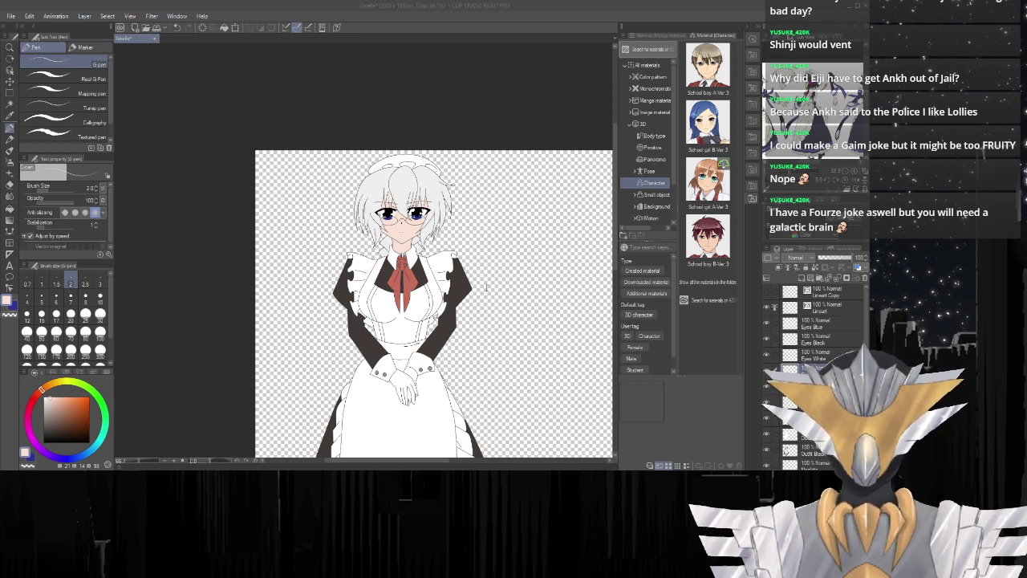
key(Return)
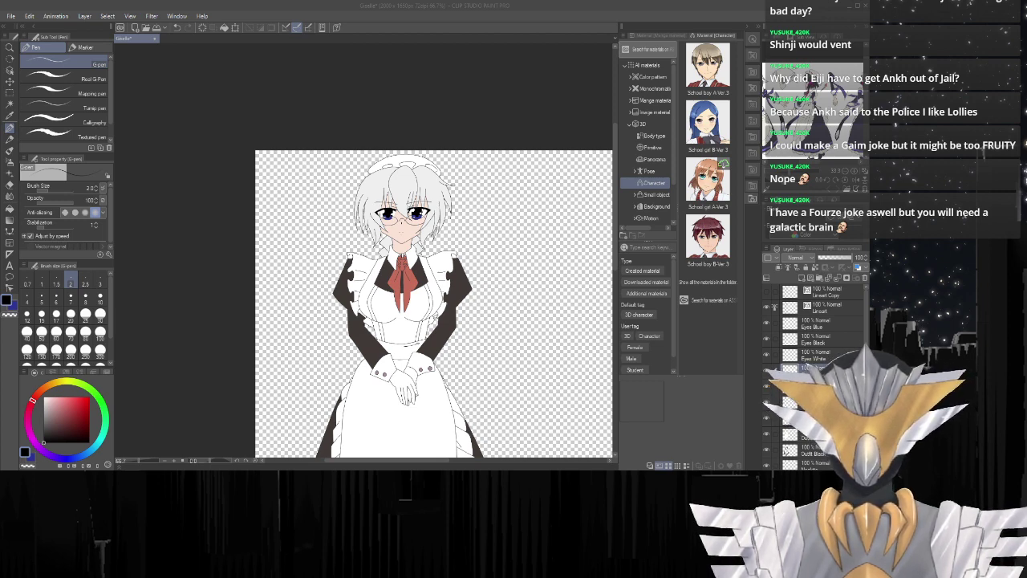
Show the white Paper layer and the blue sketch layer with the back-view head drawings.
click(790, 370)
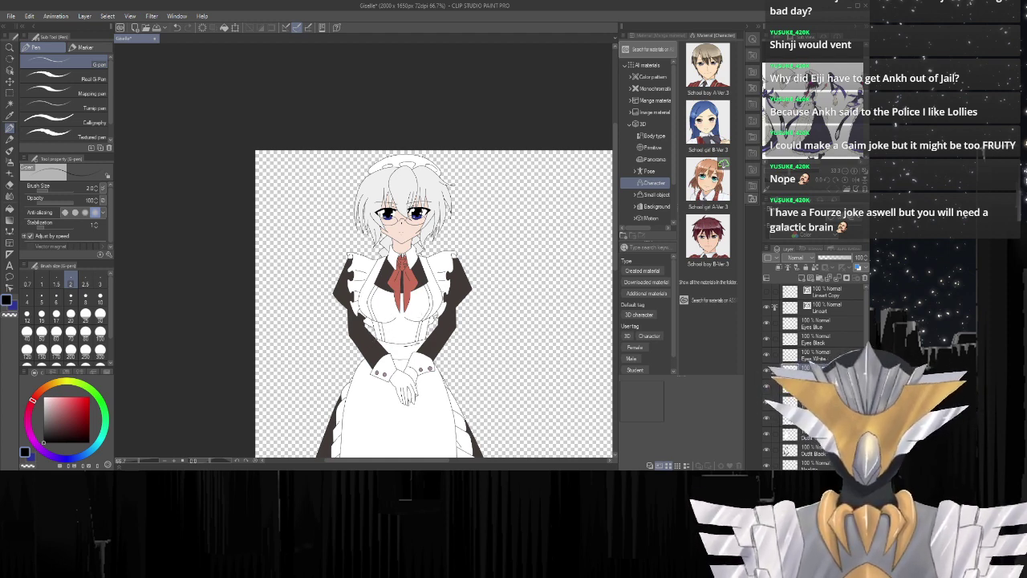
scroll(814, 361, down, 3)
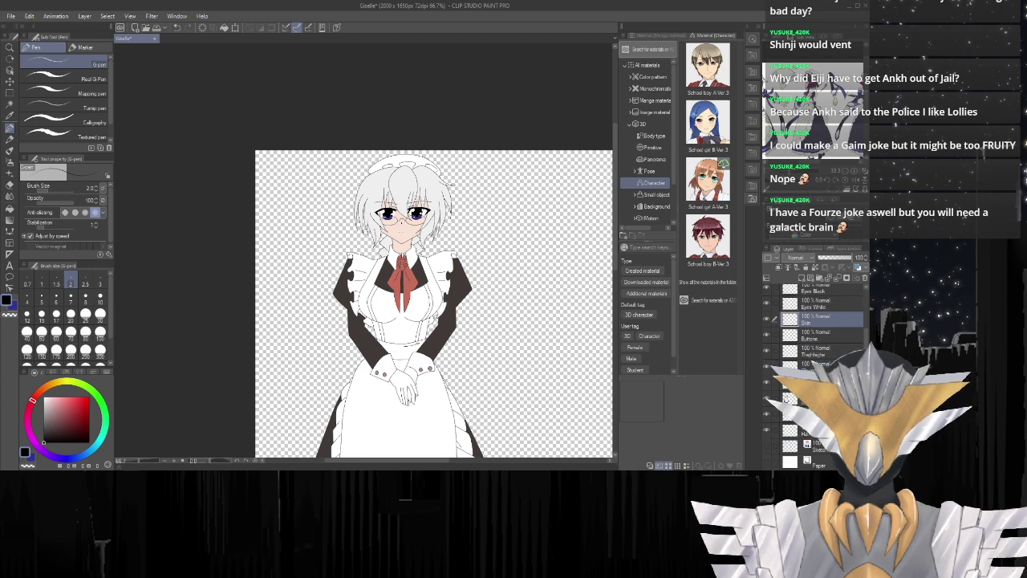
scroll(351, 226, up, 3)
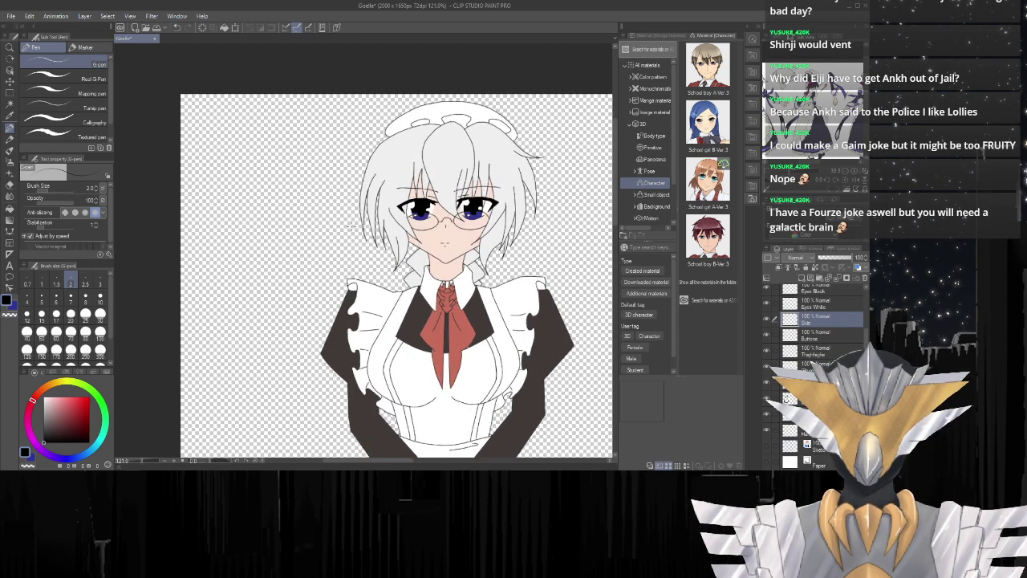
scroll(350, 226, down, 2)
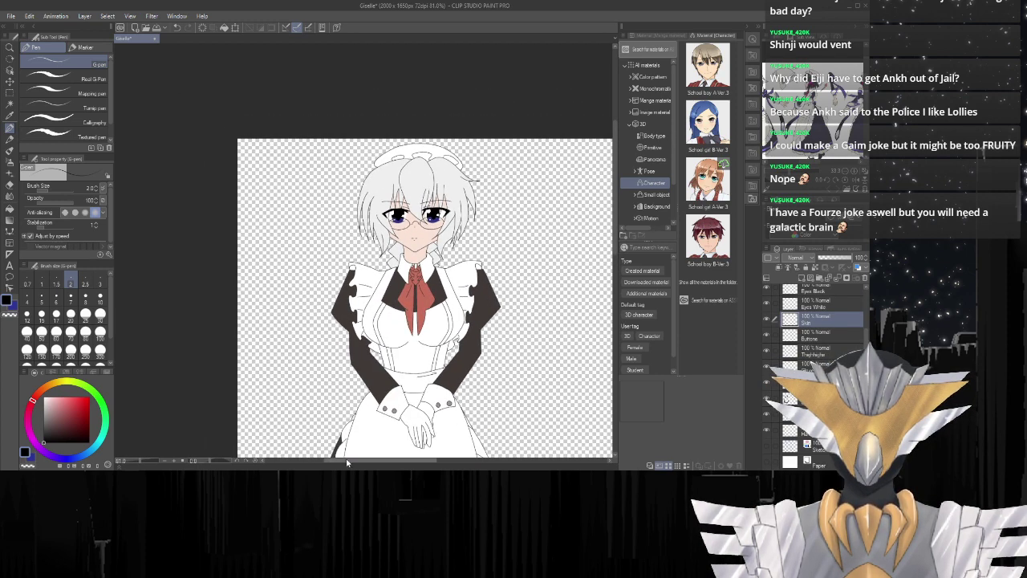
scroll(536, 357, down, 3)
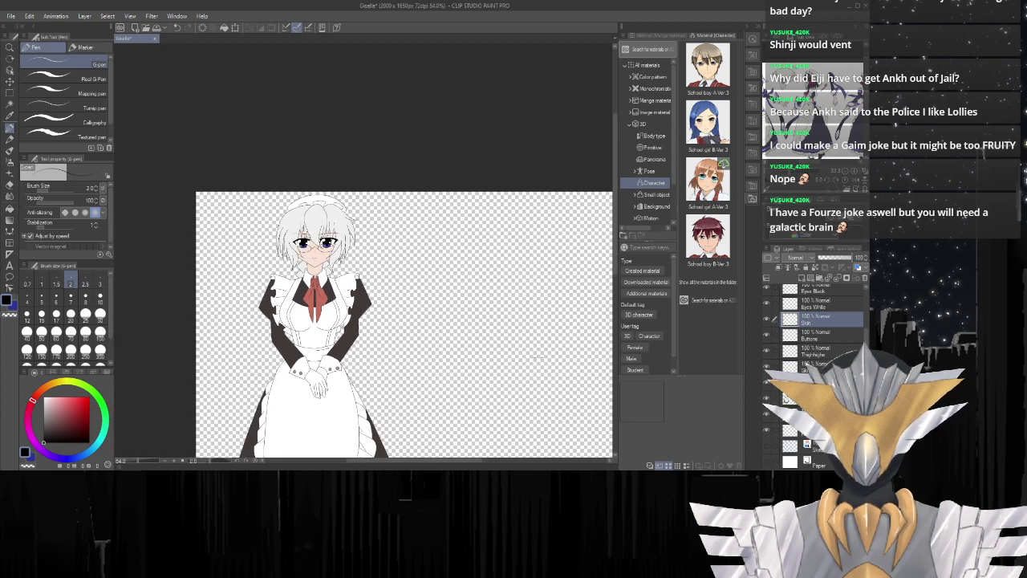
scroll(537, 358, up, 1)
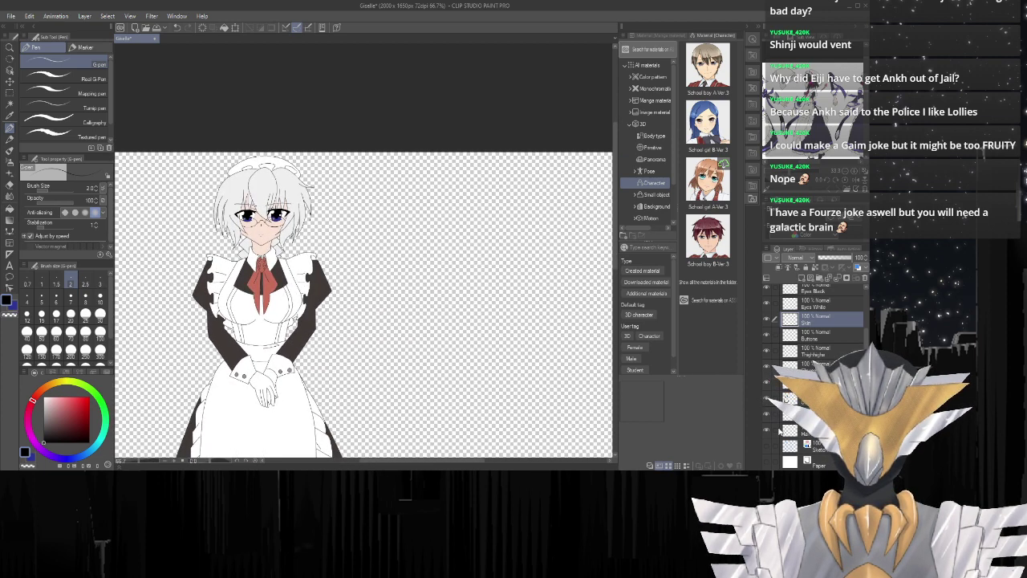
click(767, 462)
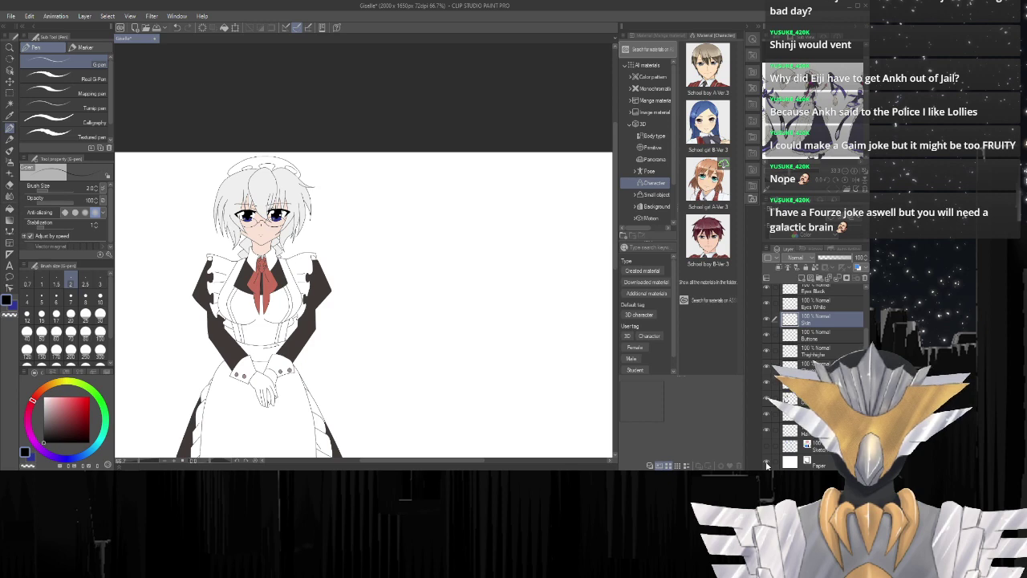
click(768, 448)
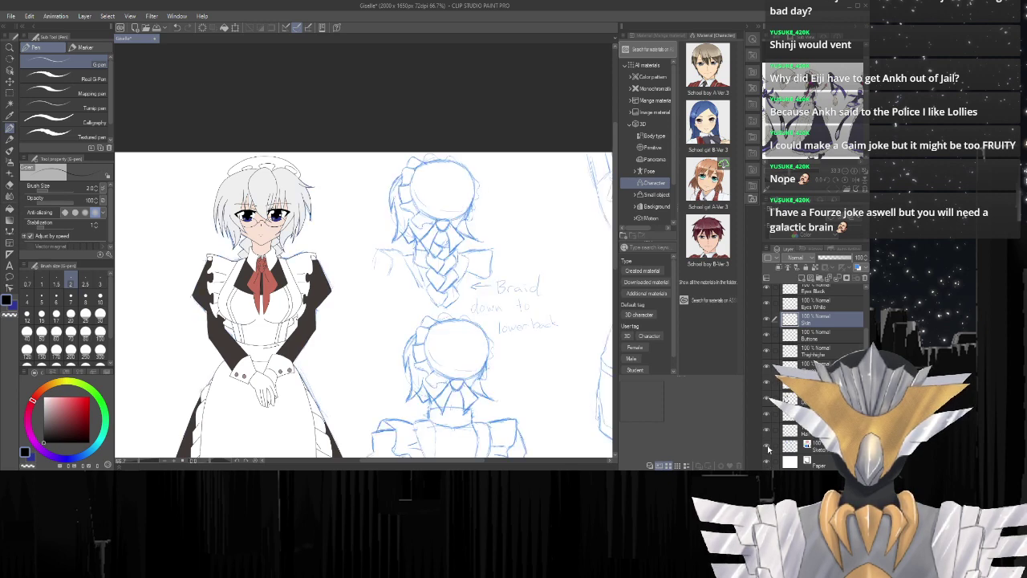
Delete the hidden Lineart Copy layer.
scroll(492, 197, up, 2)
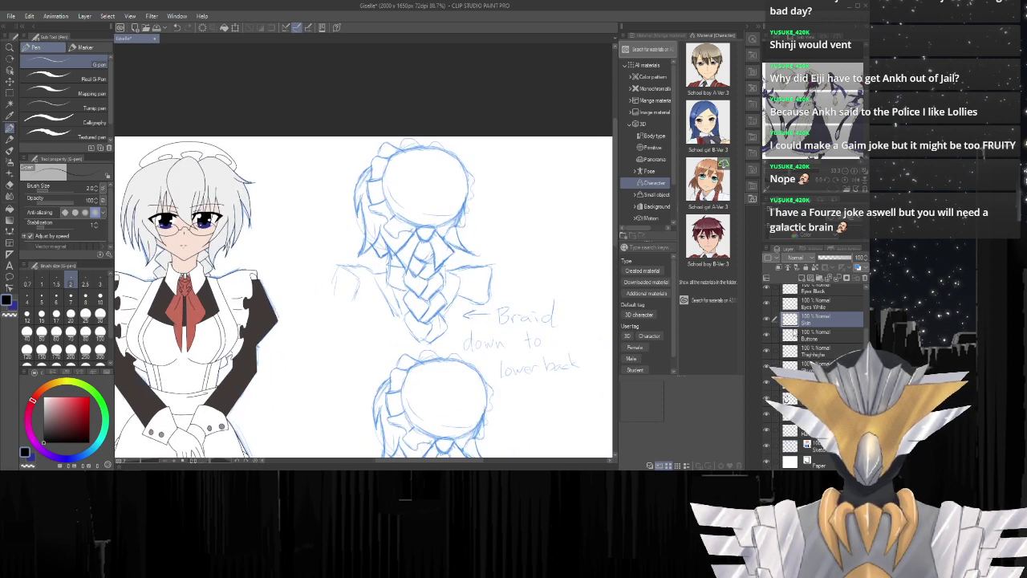
scroll(823, 321, up, 3)
click(823, 310)
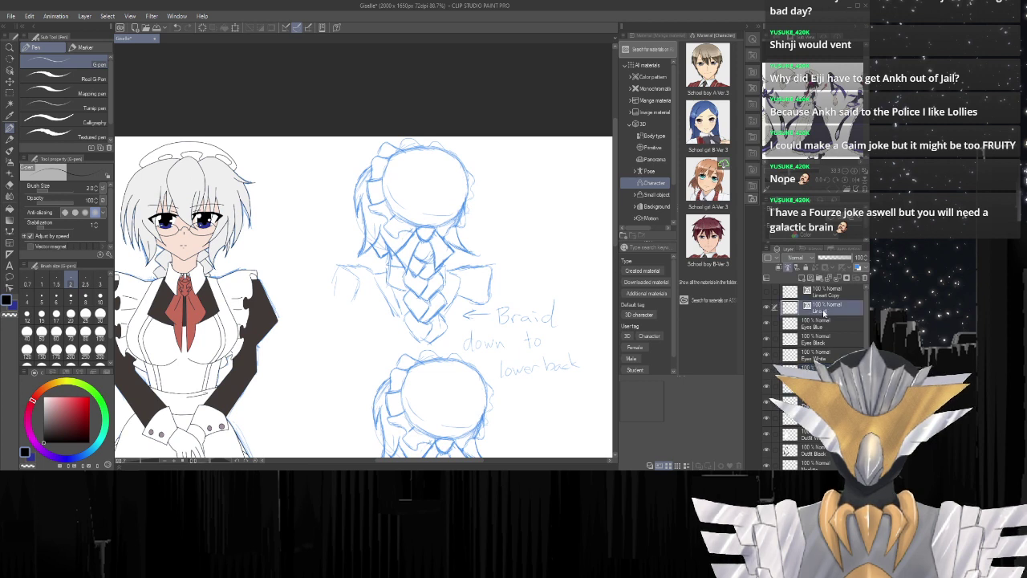
click(823, 293)
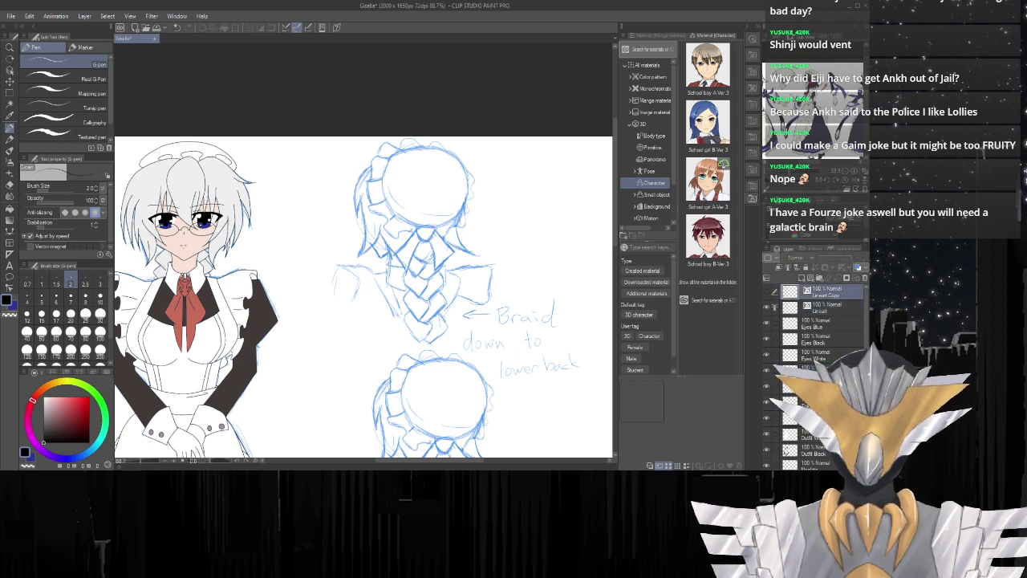
key(Delete)
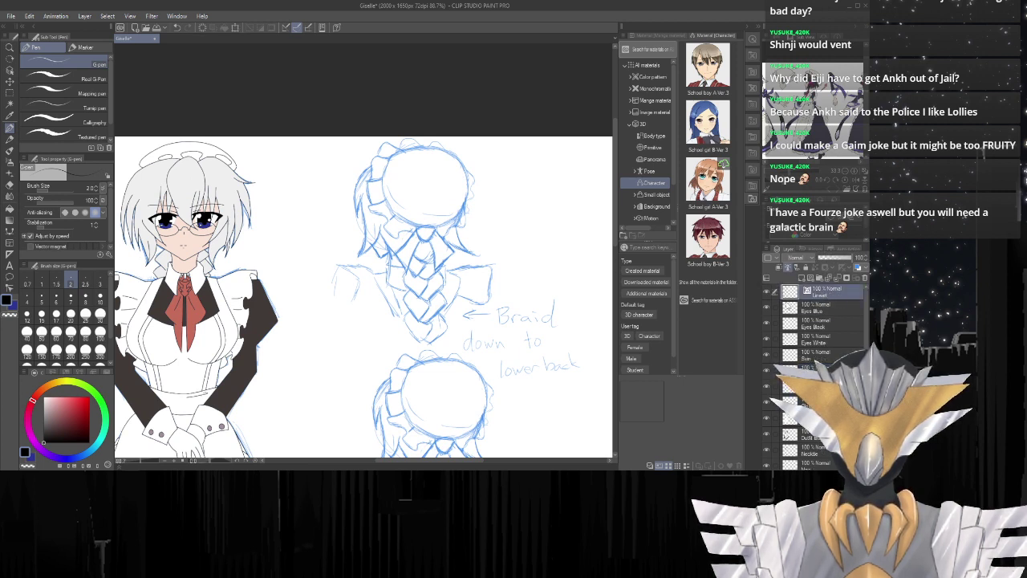
Ink the outer and lower edge of the right-hand strand in the braid's upper full segment with the Continuous curve tool.
scroll(443, 278, up, 6)
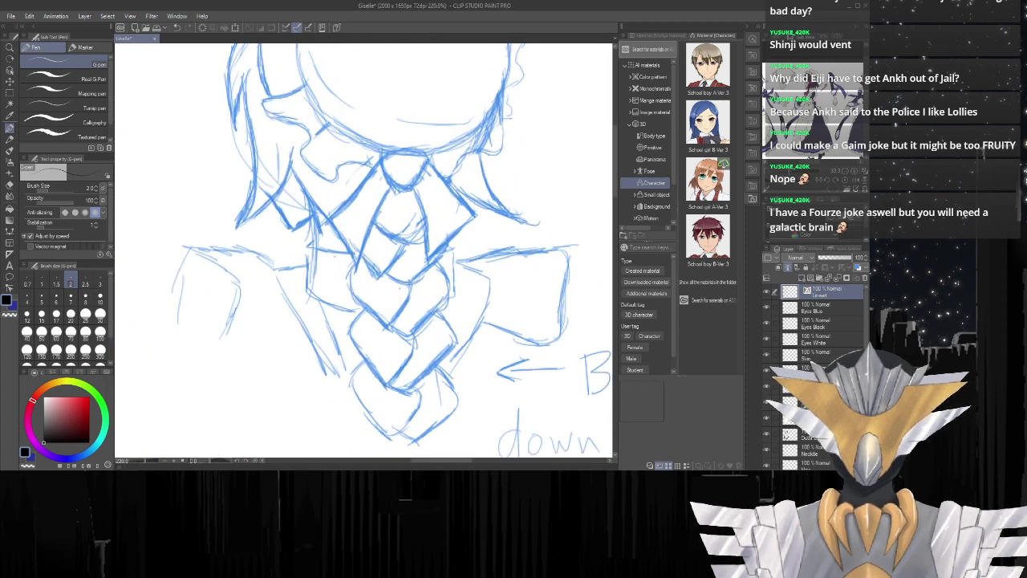
scroll(400, 288, down, 5)
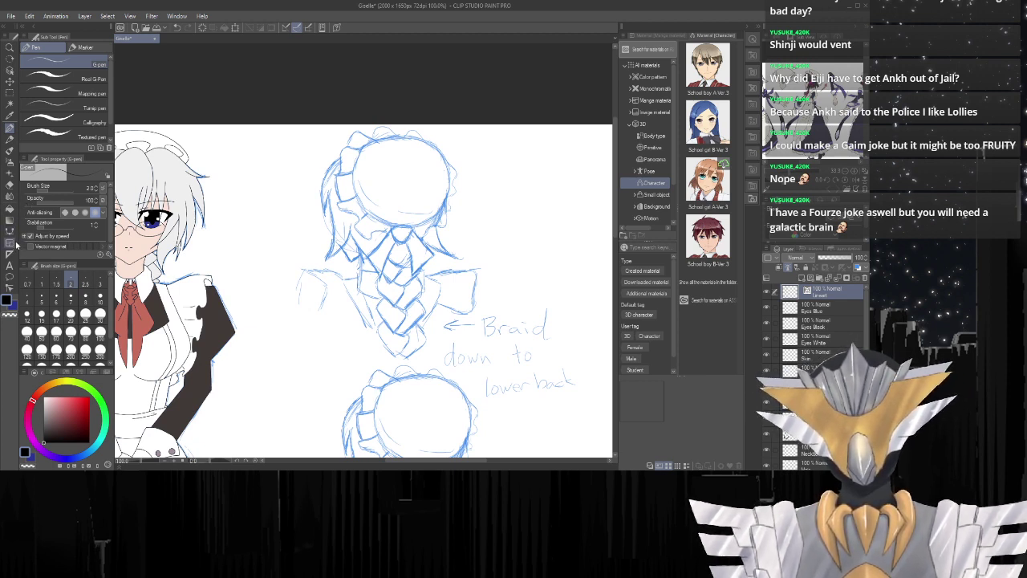
click(9, 239)
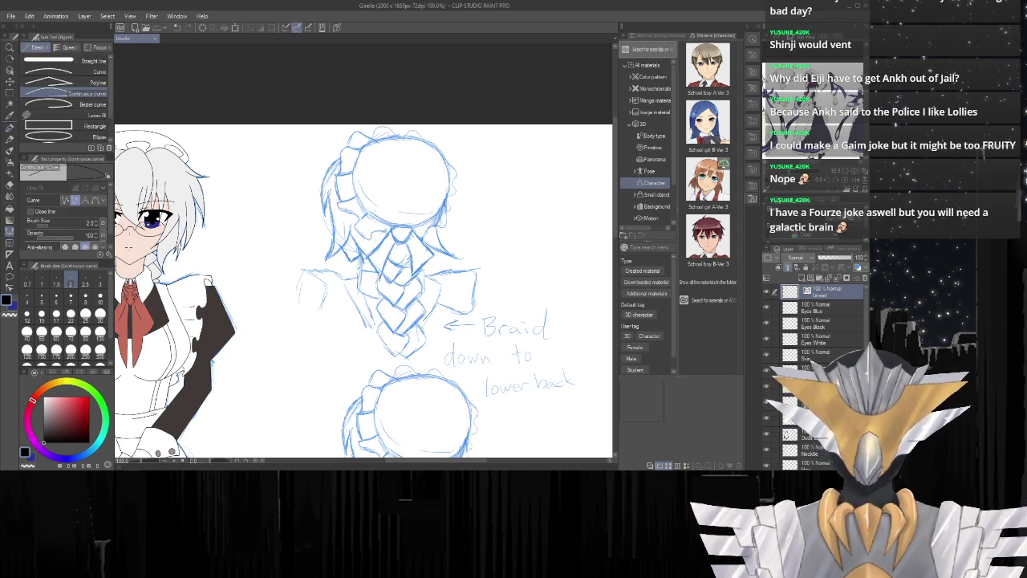
scroll(411, 295, up, 5)
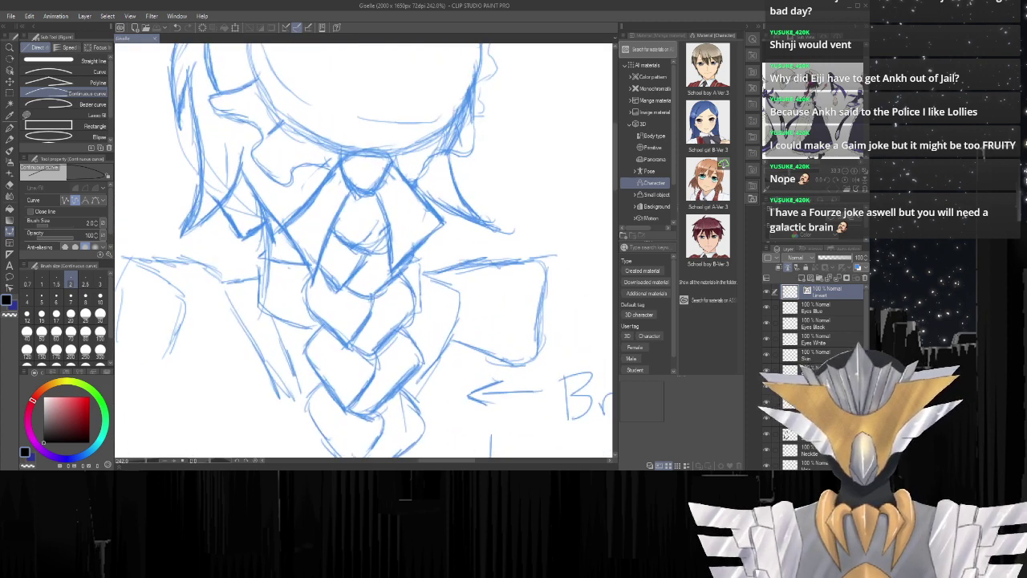
scroll(369, 273, up, 2)
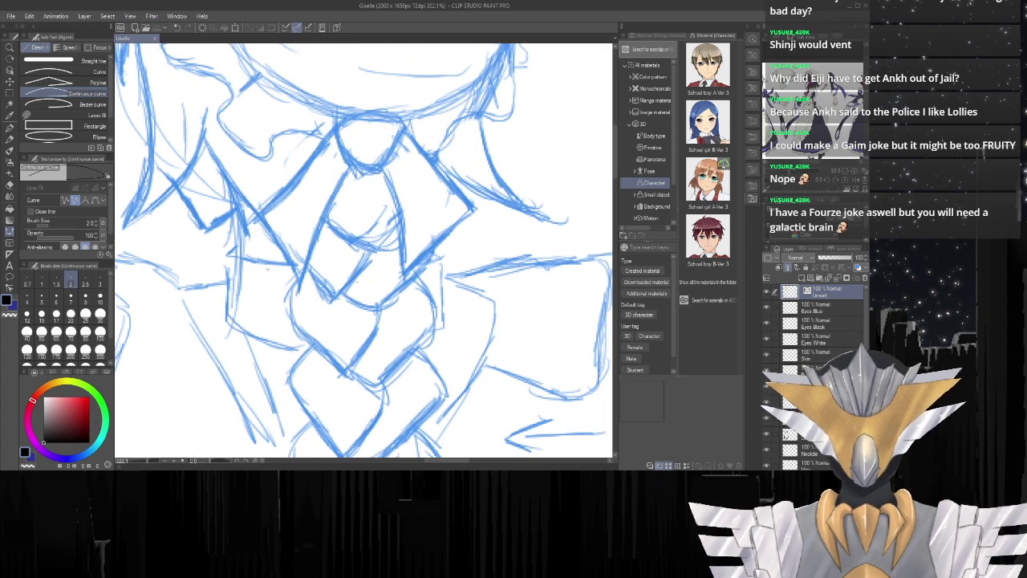
scroll(363, 314, down, 2)
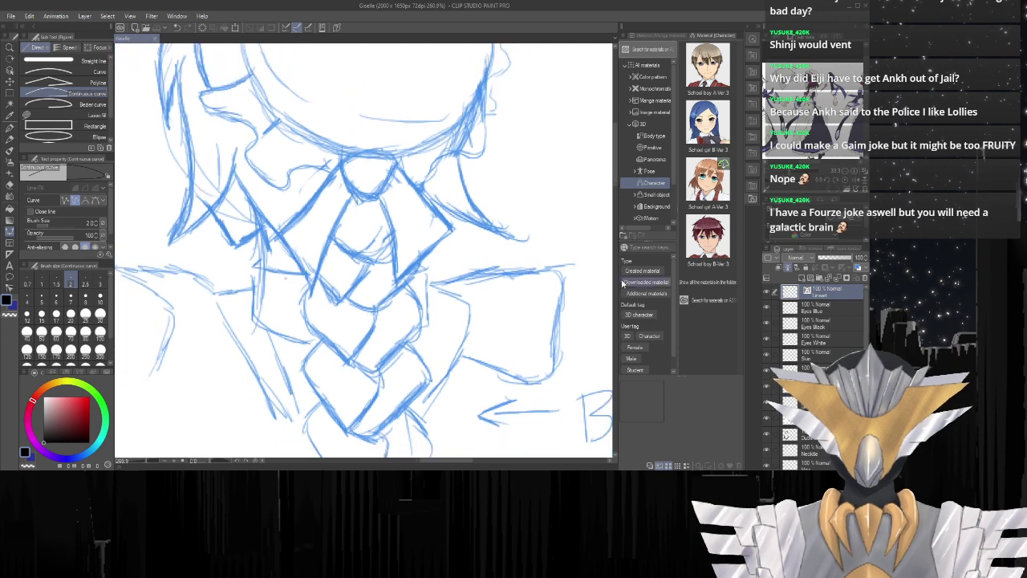
drag(614, 168, 616, 188)
scroll(398, 188, up, 3)
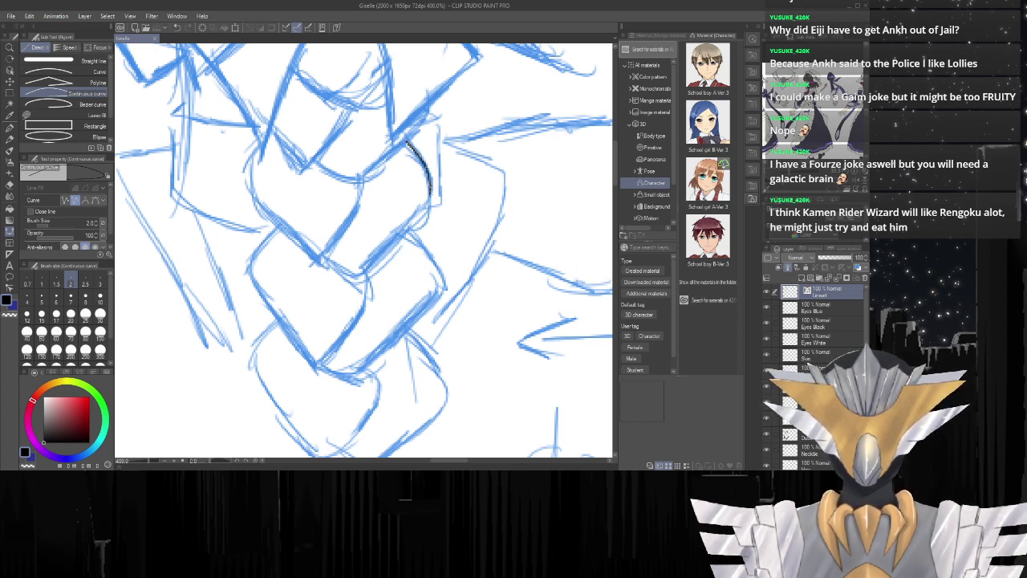
drag(429, 205, 366, 273)
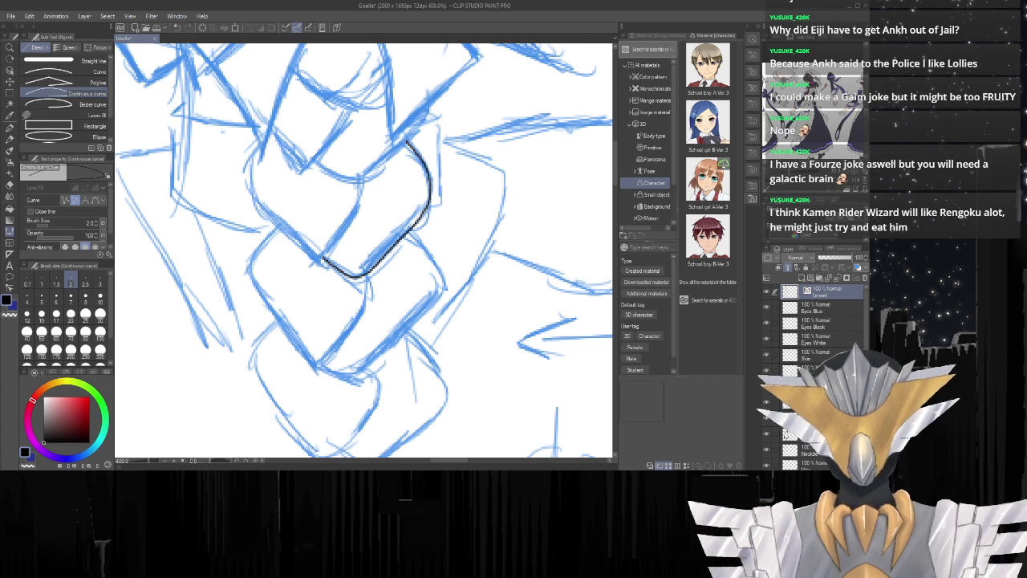
Ink the left-hand strand's outer edge and the curved dividing line between both strands of the same braid segment.
click(260, 145)
mouse_move(252, 158)
mouse_down()
mouse_move(259, 207)
mouse_move(319, 262)
mouse_up()
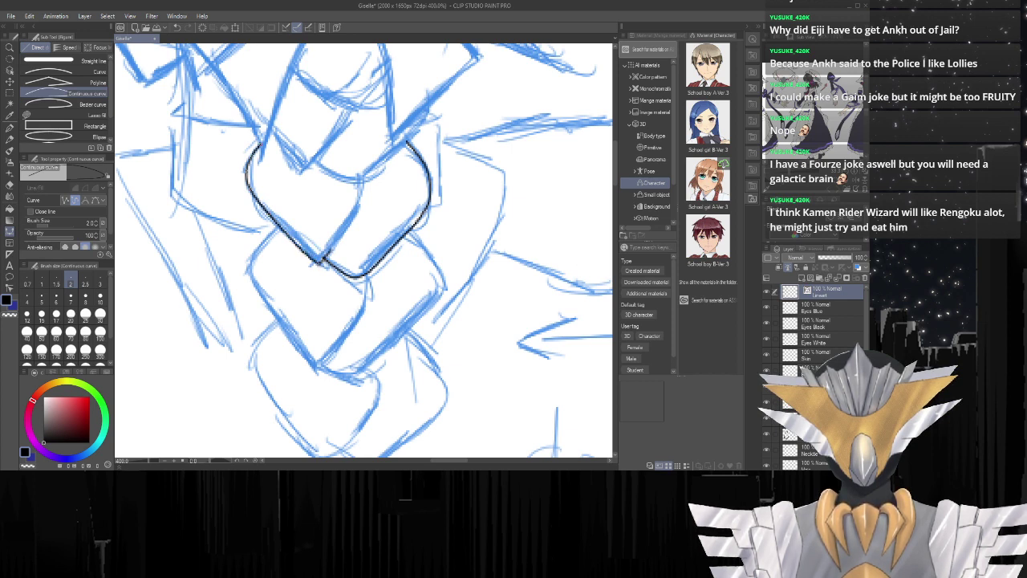
drag(324, 257, 357, 208)
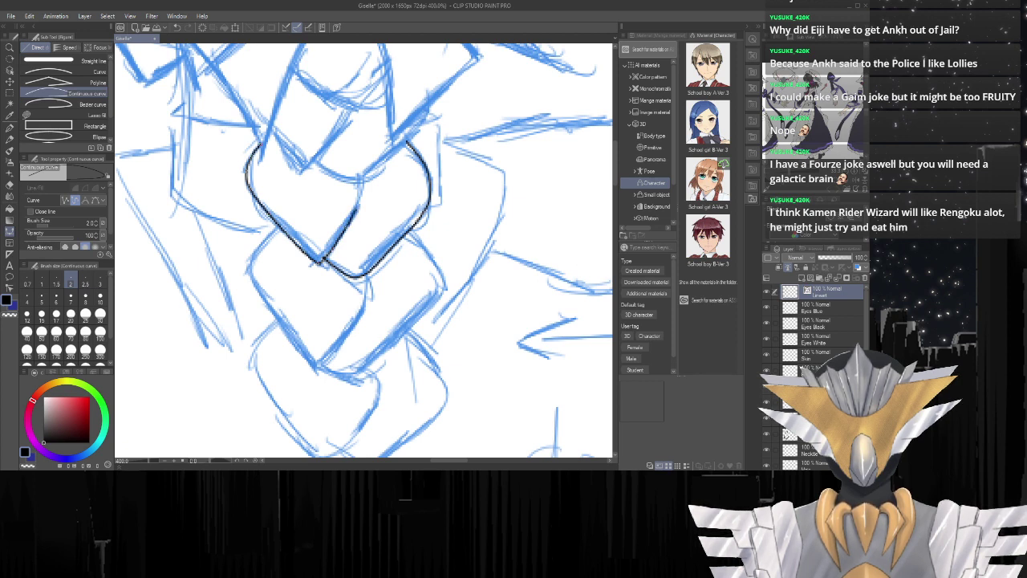
drag(359, 198, 361, 181)
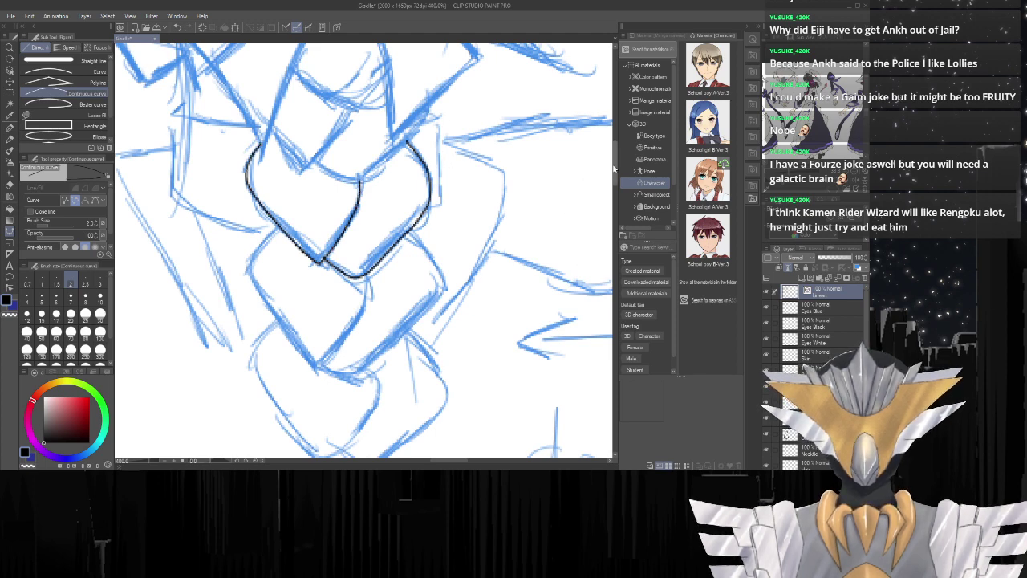
Ink the lower outlines of the two overlapping strands directly above the finished braid segment, following the sketch.
drag(614, 168, 613, 161)
drag(439, 199, 522, 199)
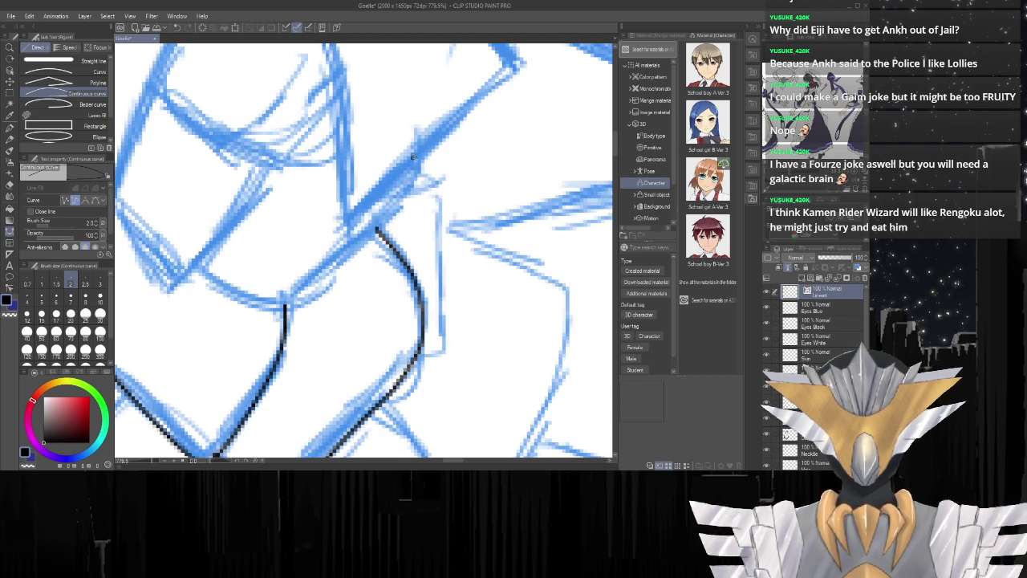
mouse_move(412, 157)
mouse_down()
mouse_move(381, 227)
mouse_move(297, 302)
mouse_move(251, 304)
mouse_move(205, 275)
mouse_up()
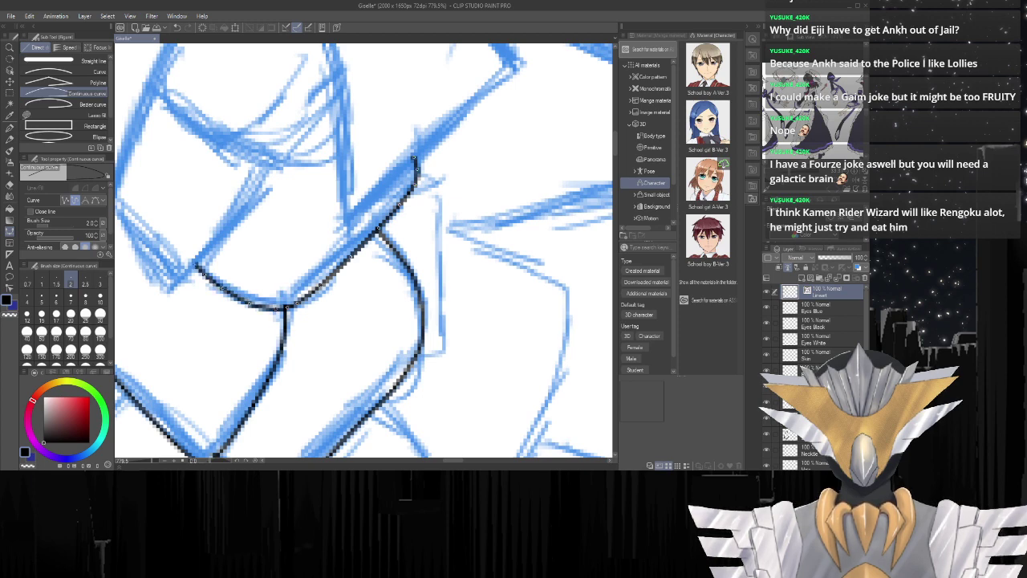
scroll(303, 237, down, 10)
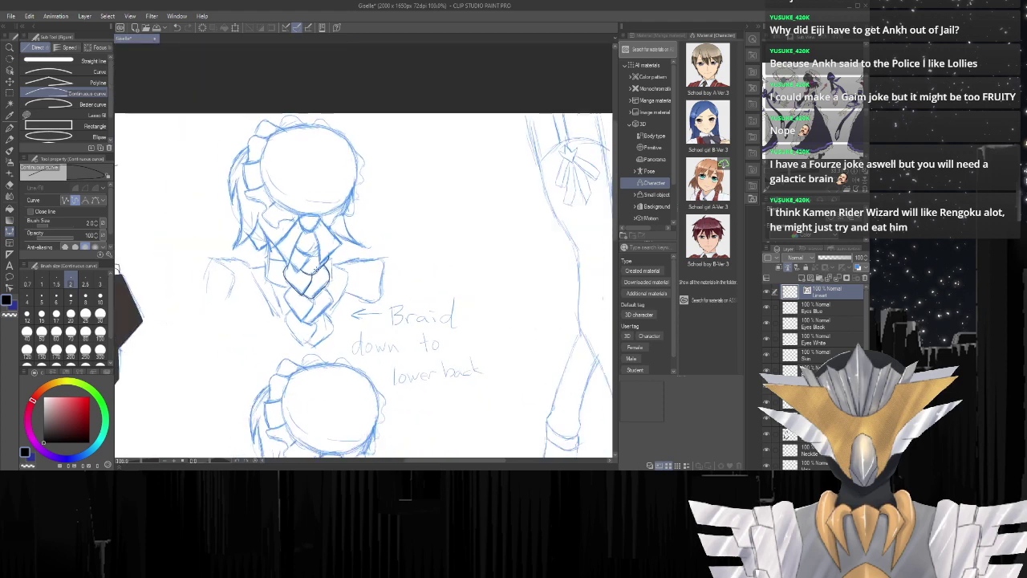
scroll(297, 296, up, 9)
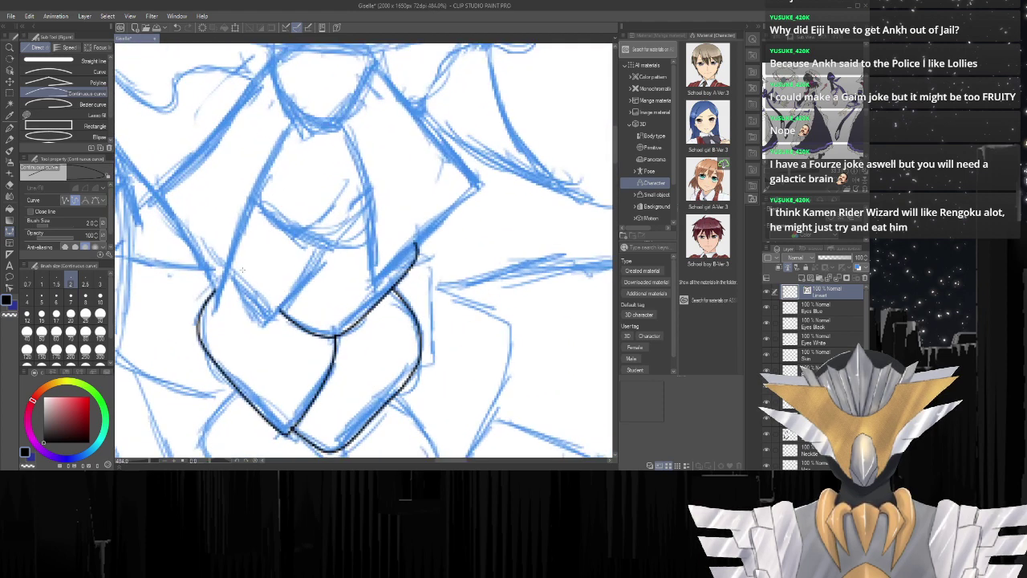
mouse_move(223, 263)
mouse_down()
mouse_move(259, 325)
mouse_move(277, 334)
mouse_move(334, 278)
mouse_move(351, 236)
mouse_up()
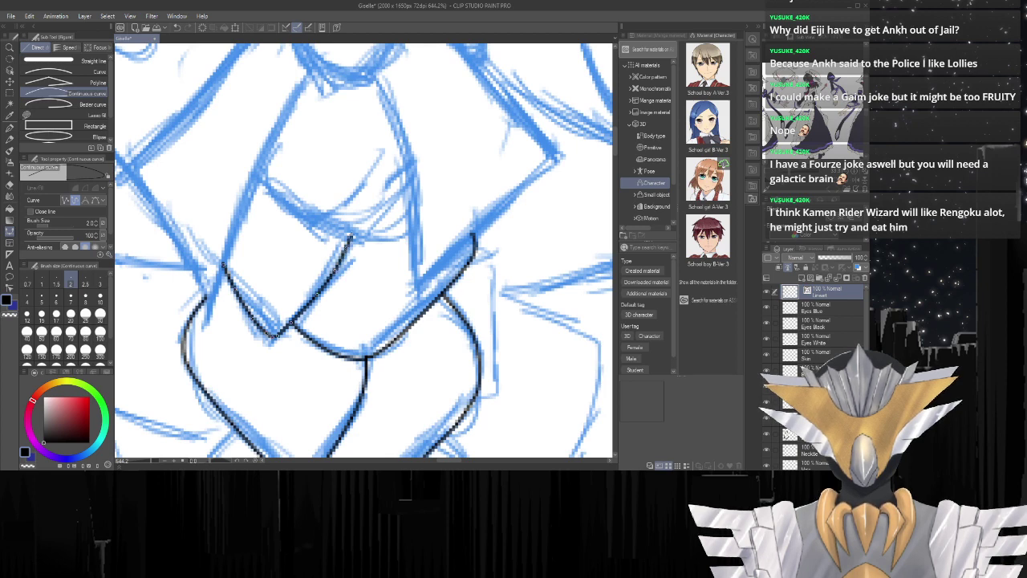
Ink the curved lower edge of the braid's topmost strand, beneath the ribbon knot.
scroll(352, 236, down, 6)
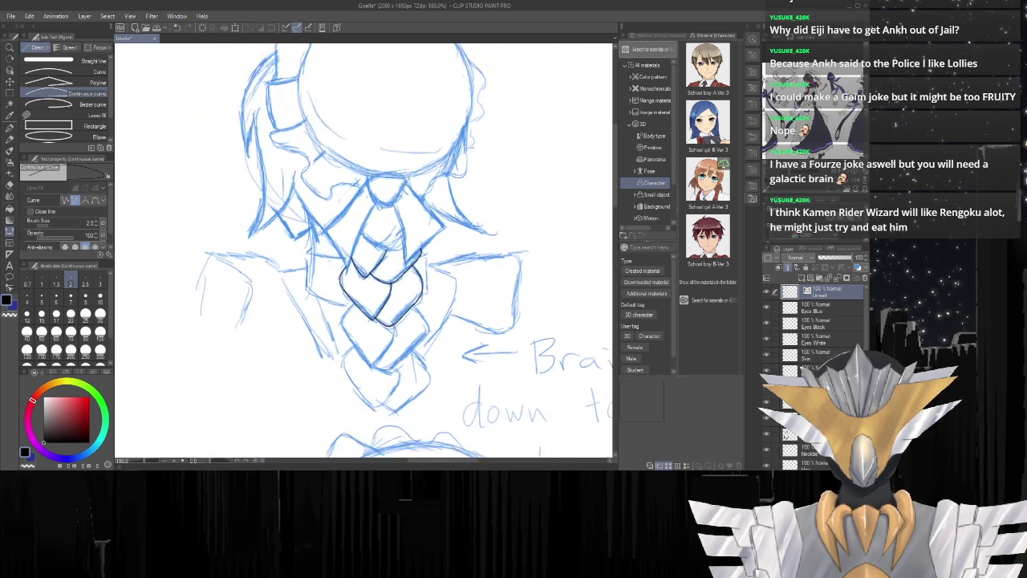
scroll(396, 202, up, 3)
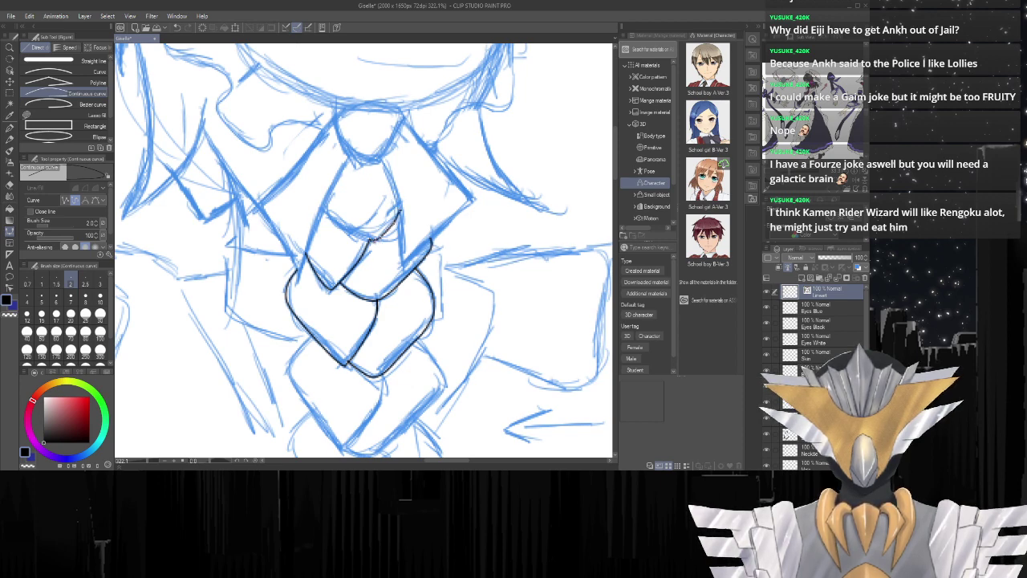
drag(364, 240, 324, 210)
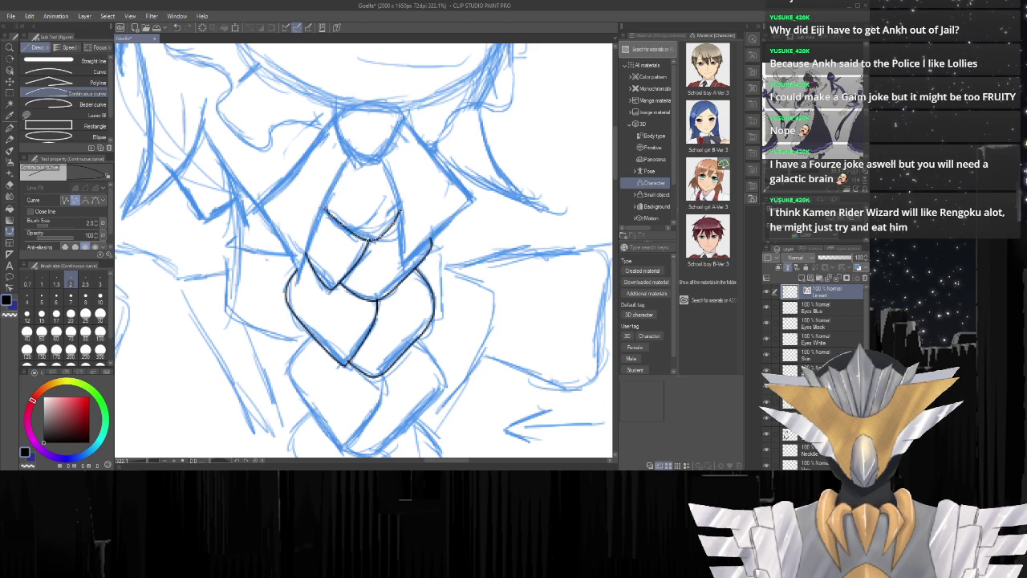
Ink both strands and the dividing curve of the next braid segment down with continuous curves.
scroll(402, 239, down, 9)
scroll(402, 317, up, 7)
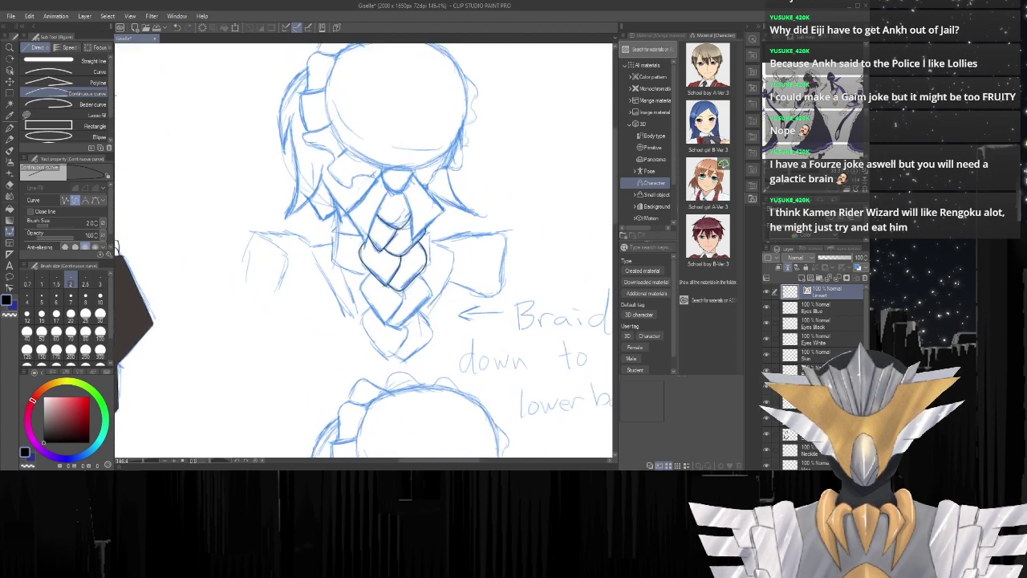
scroll(427, 331, up, 4)
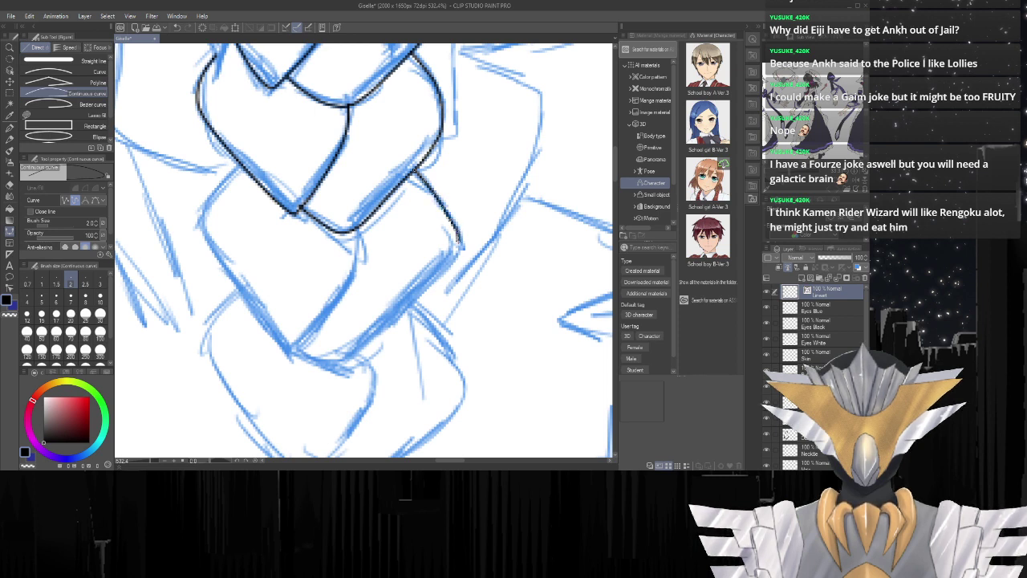
mouse_move(459, 240)
mouse_down()
mouse_move(353, 356)
mouse_move(314, 360)
mouse_up()
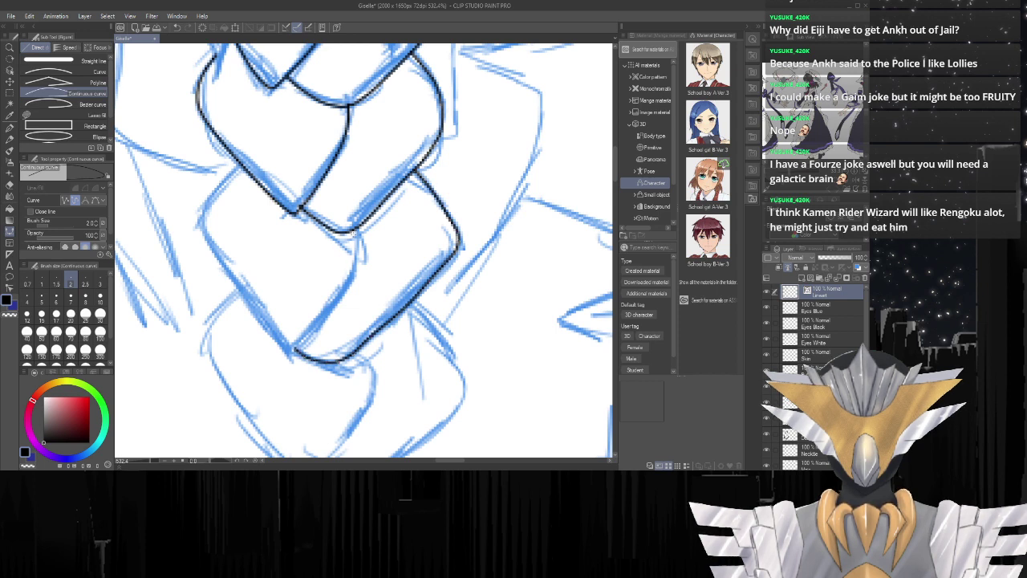
mouse_move(356, 231)
mouse_down()
mouse_move(351, 286)
mouse_move(290, 350)
mouse_move(200, 225)
mouse_move(230, 175)
mouse_up()
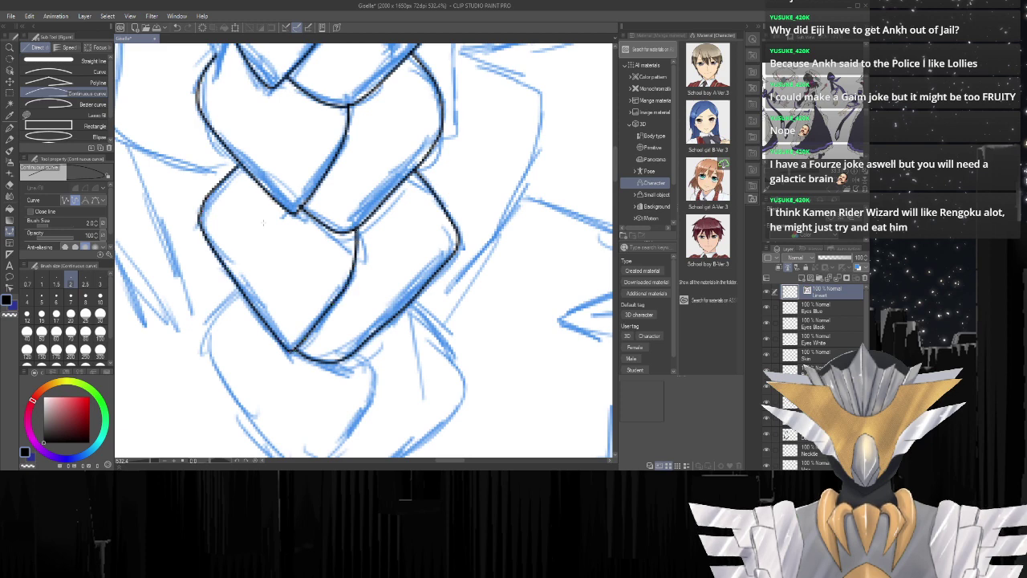
Ink the outlines of both strands in the lowest sketched braid segment, including the curve where they overlap.
scroll(263, 223, down, 8)
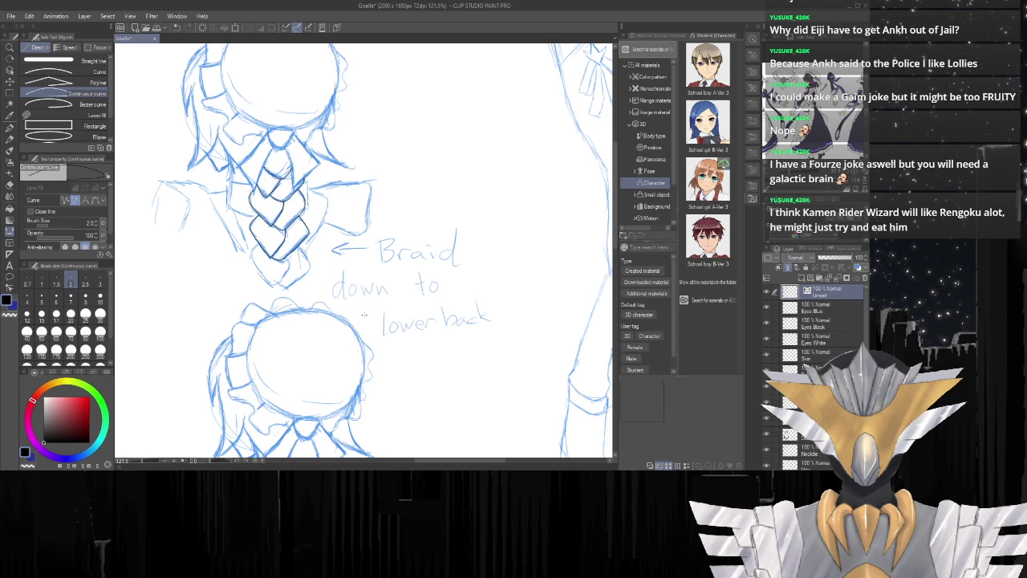
scroll(343, 275, down, 5)
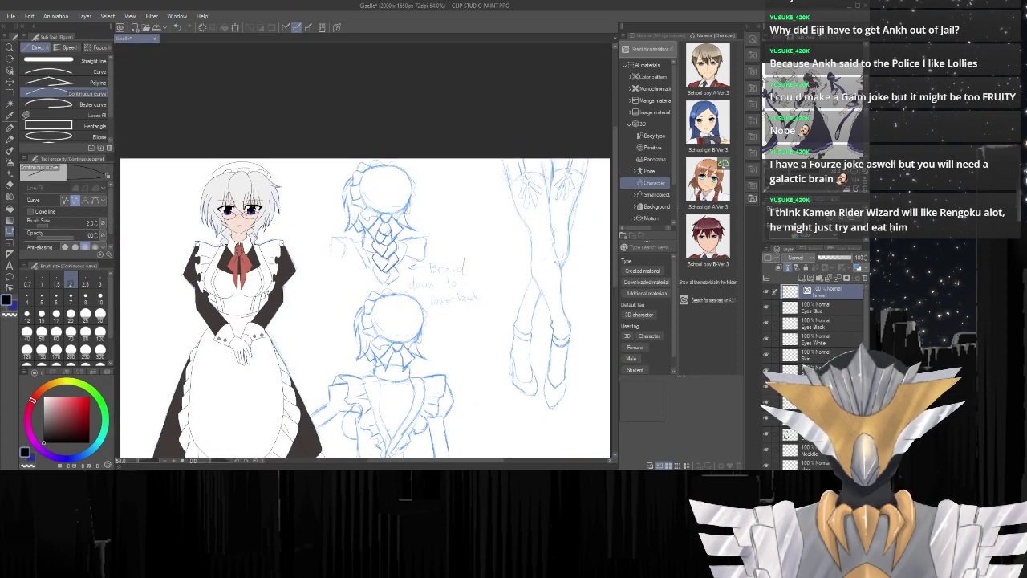
scroll(342, 267, up, 2)
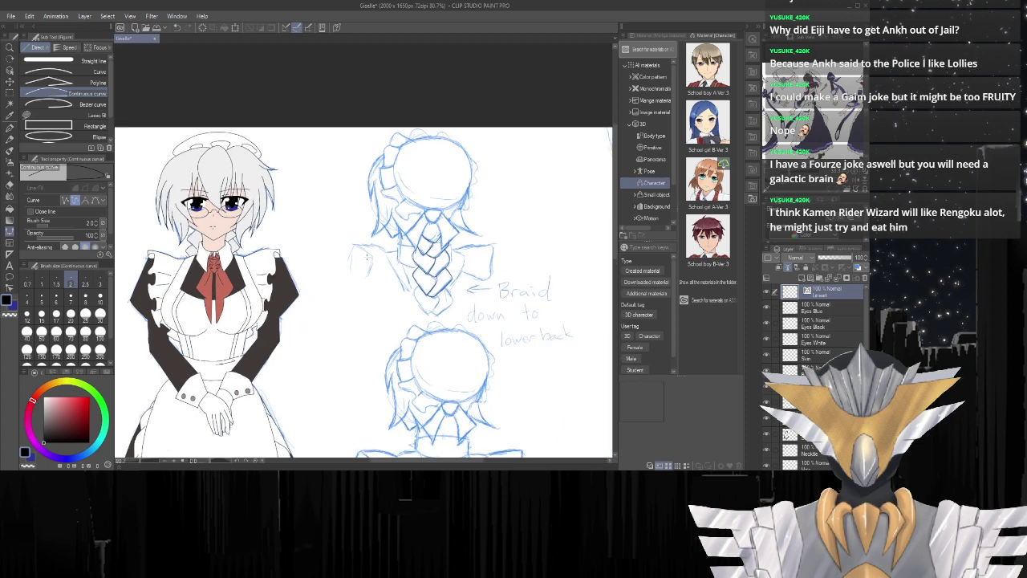
scroll(419, 238, down, 4)
scroll(375, 269, up, 6)
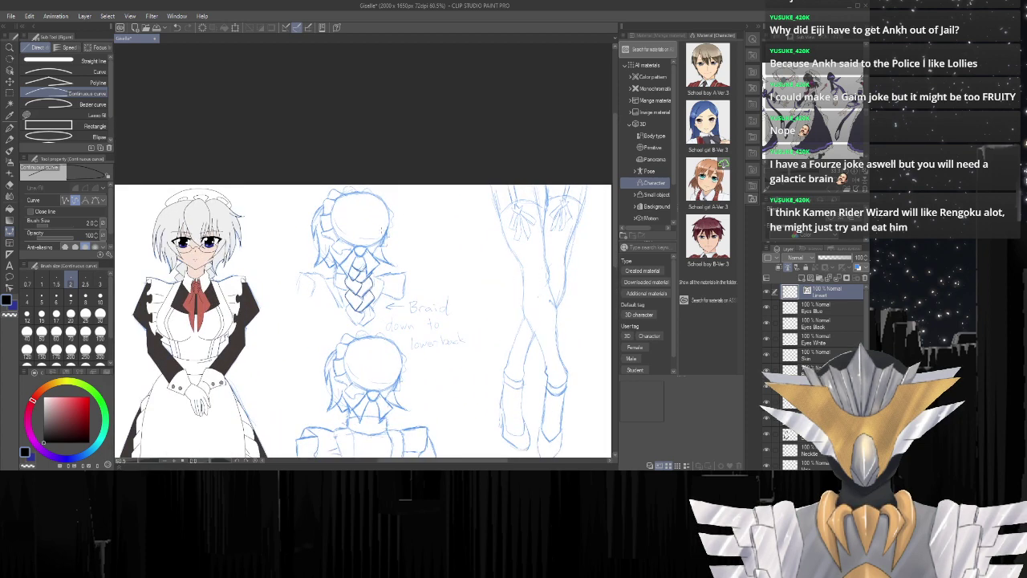
scroll(354, 370, up, 2)
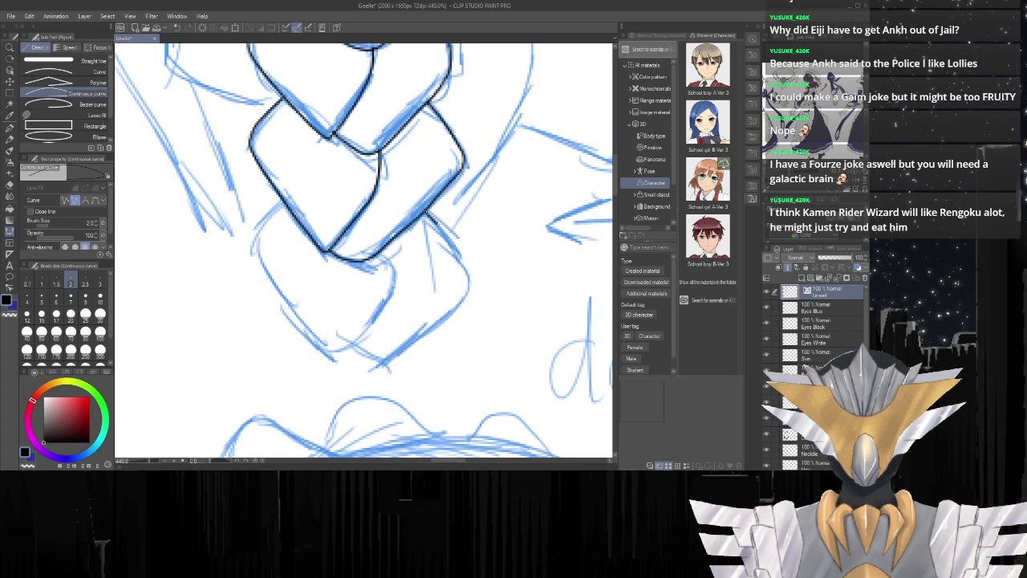
mouse_move(438, 226)
mouse_down()
mouse_move(468, 273)
mouse_move(460, 307)
mouse_move(390, 363)
mouse_move(354, 345)
mouse_up()
click(387, 362)
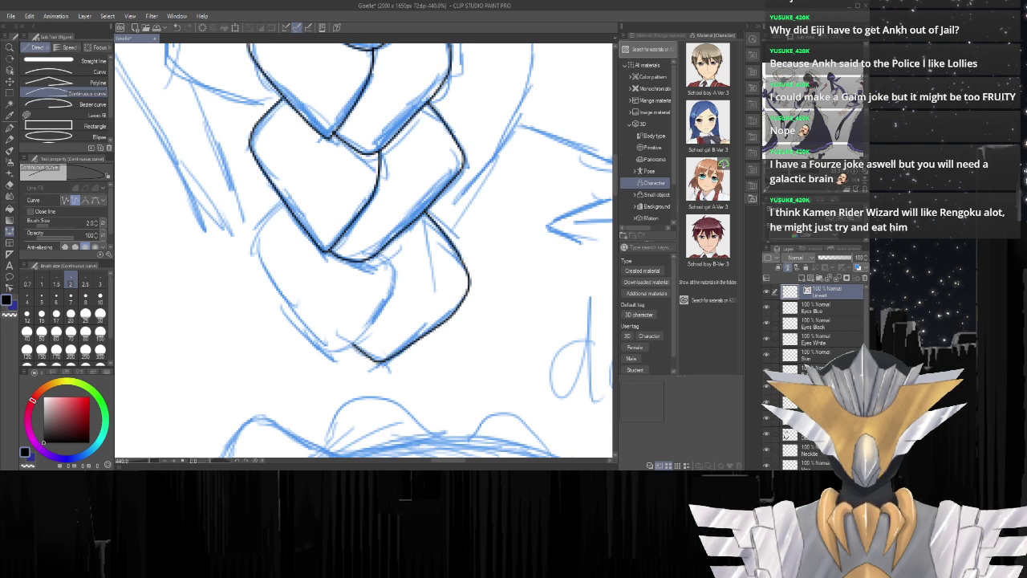
mouse_move(377, 252)
mouse_down()
mouse_move(389, 300)
mouse_move(373, 327)
mouse_move(344, 353)
mouse_move(328, 352)
mouse_move(263, 267)
mouse_move(255, 227)
mouse_move(284, 201)
mouse_up()
Examine the inked braid up close and against the whole character sheet, including the ribbon and head sketch above it.
scroll(373, 239, down, 7)
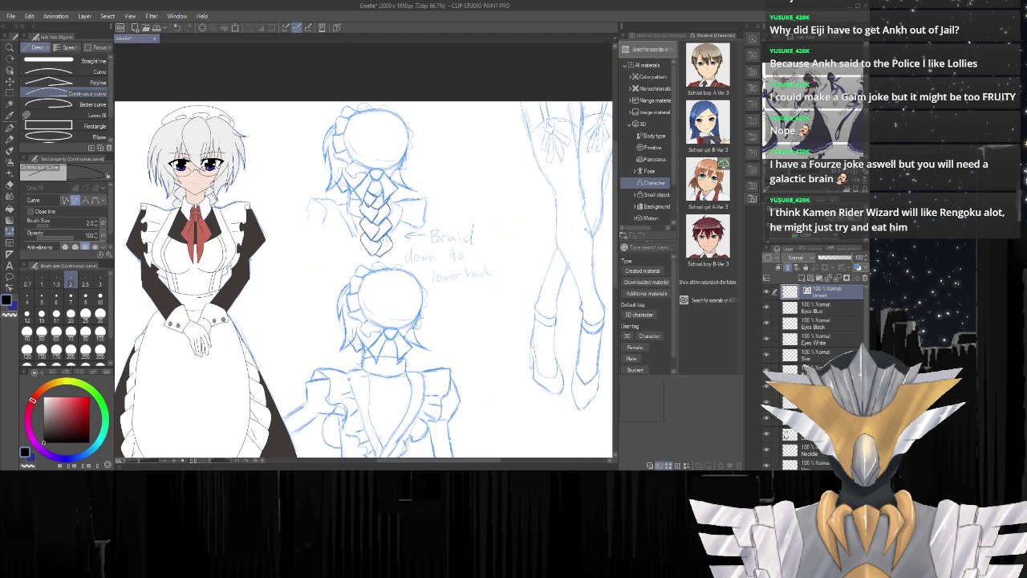
scroll(457, 186, up, 5)
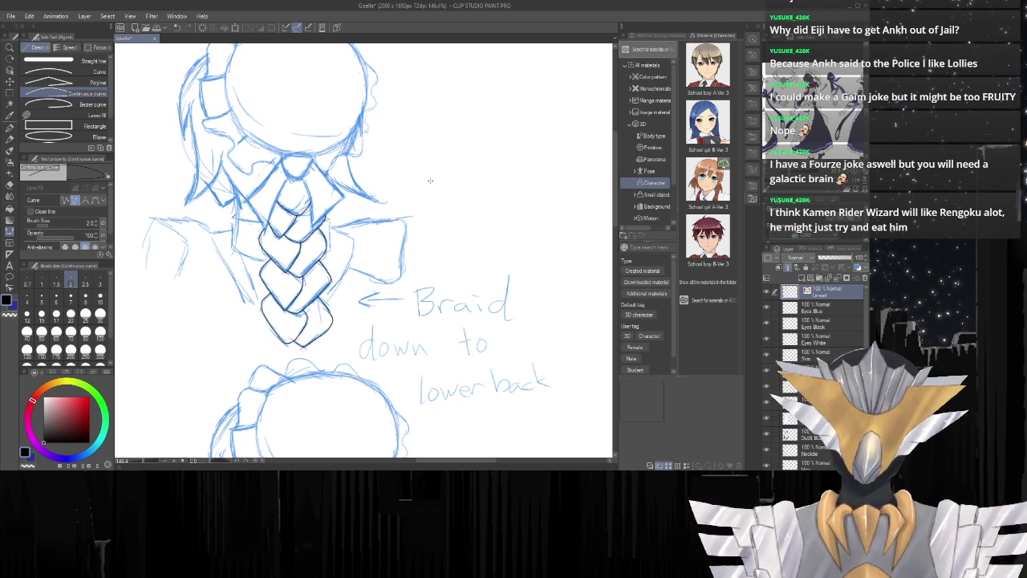
scroll(398, 235, up, 3)
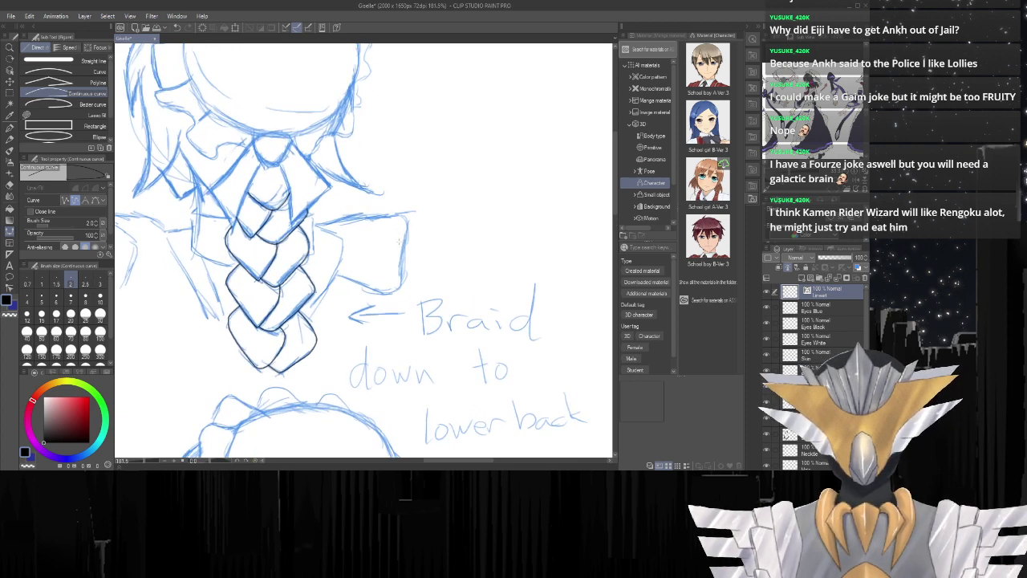
scroll(313, 94, down, 3)
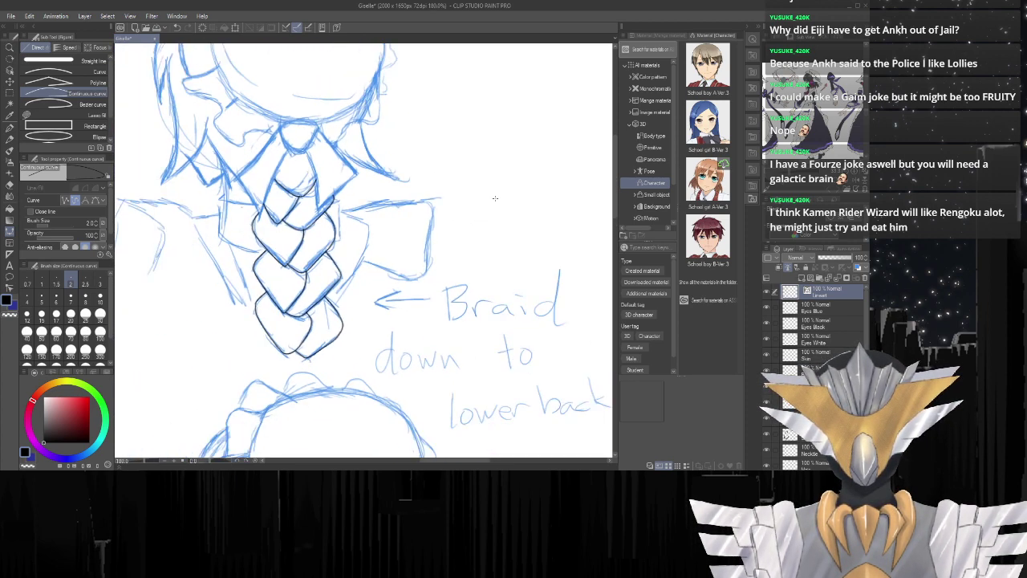
scroll(312, 95, up, 2)
scroll(313, 94, down, 4)
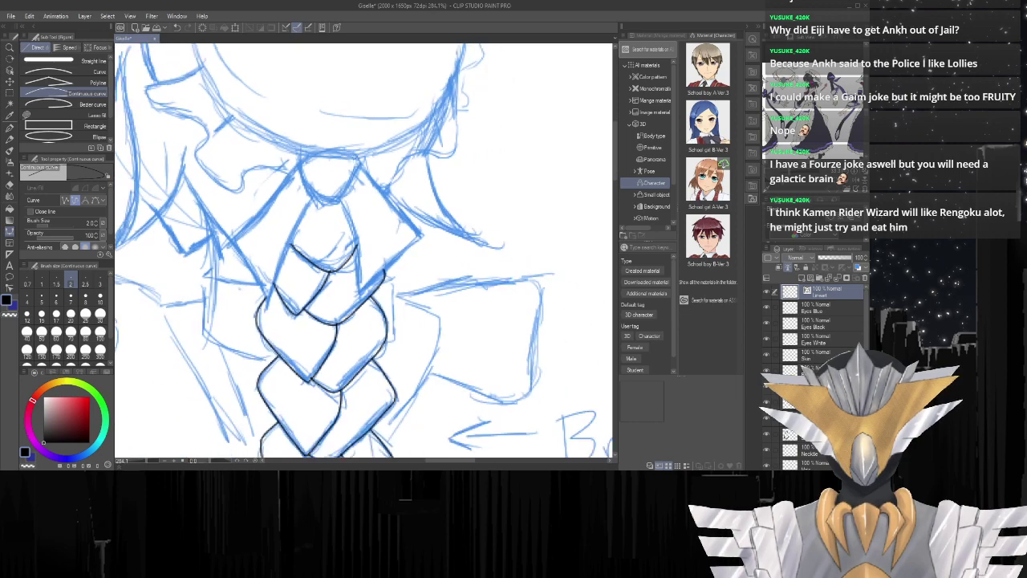
scroll(373, 137, down, 2)
scroll(348, 74, up, 3)
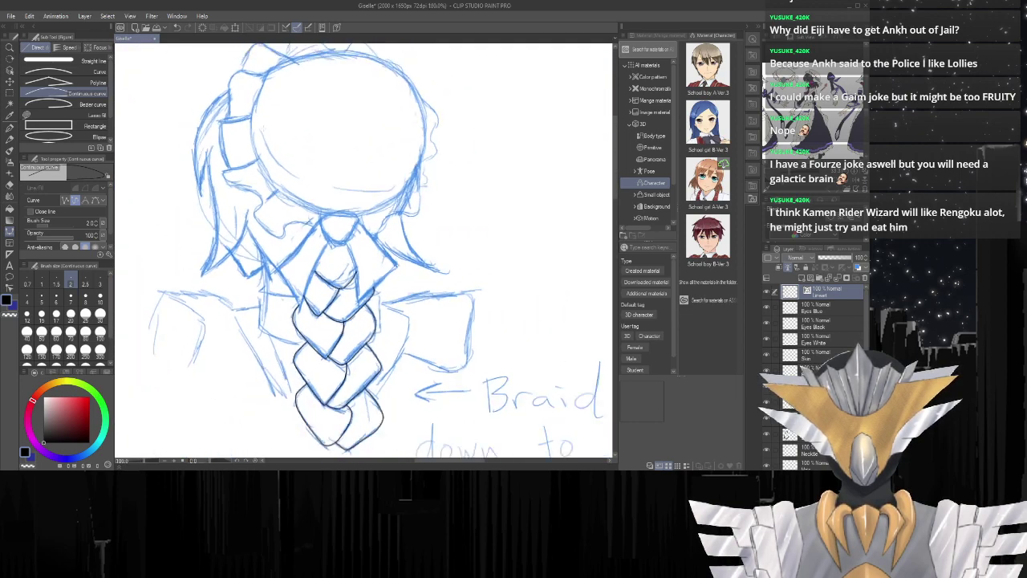
Try to ink the lower-left arc of the round head outline above the ribbon knot.
scroll(156, 76, down, 1)
scroll(157, 75, up, 3)
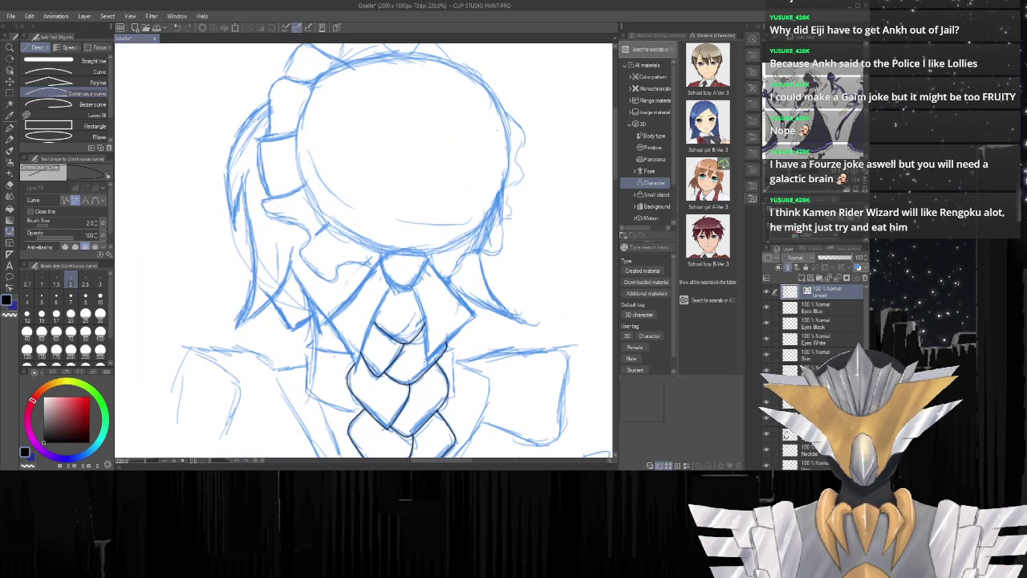
scroll(472, 133, down, 4)
scroll(261, 145, down, 2)
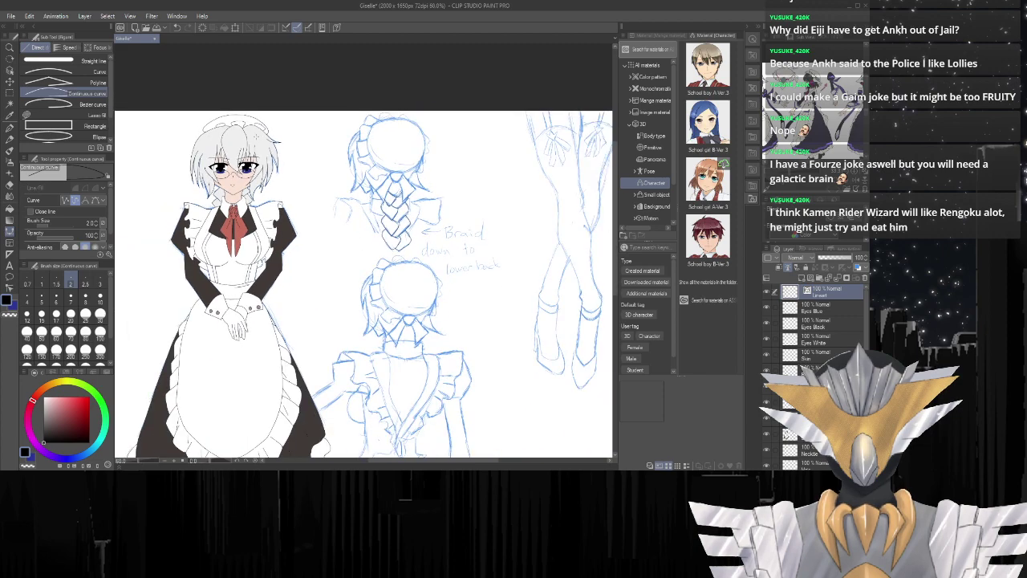
scroll(365, 118, down, 4)
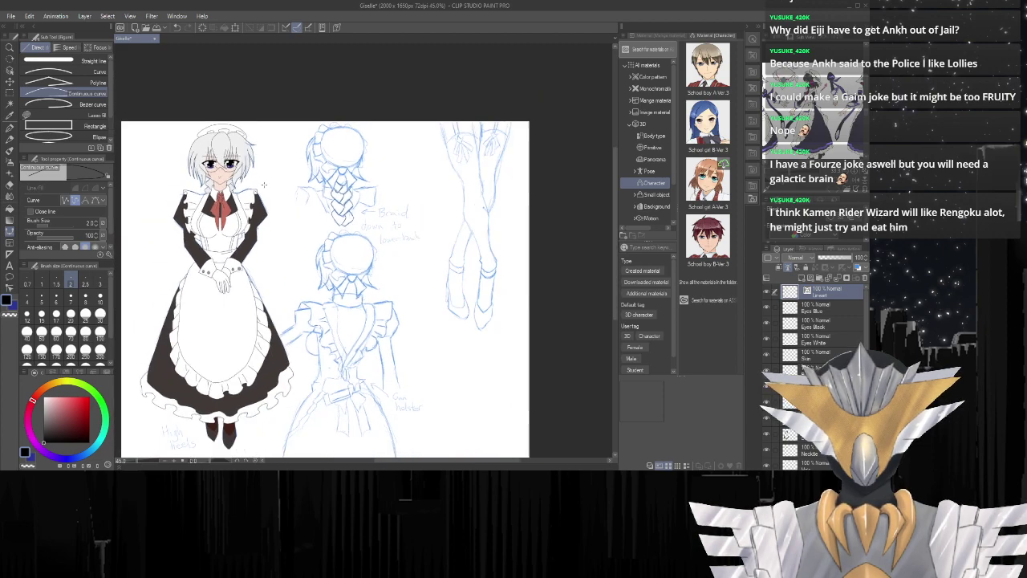
scroll(329, 160, up, 10)
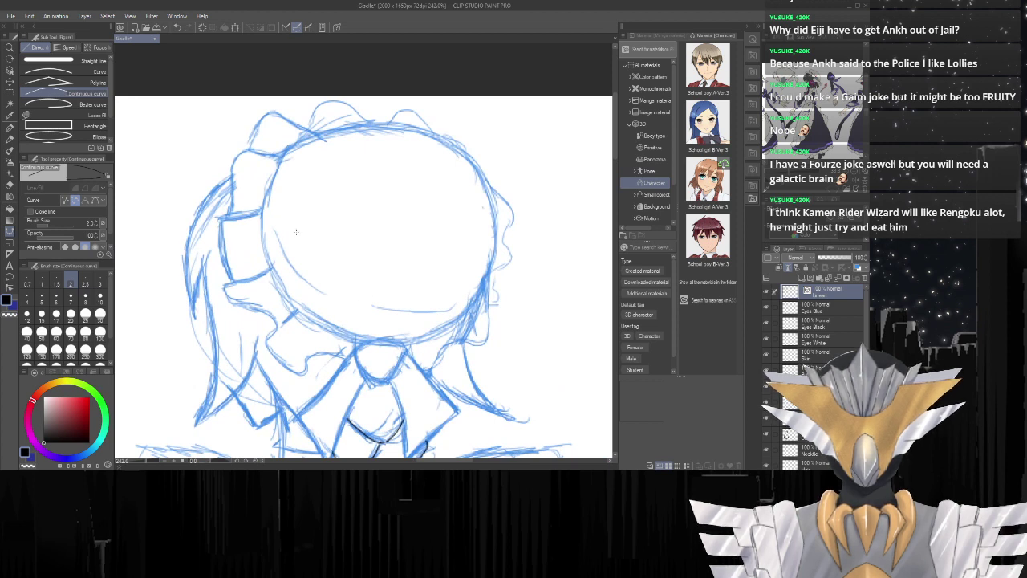
mouse_move(262, 211)
mouse_down()
mouse_move(264, 259)
mouse_move(291, 306)
mouse_move(362, 343)
mouse_up()
key(ctrl+z)
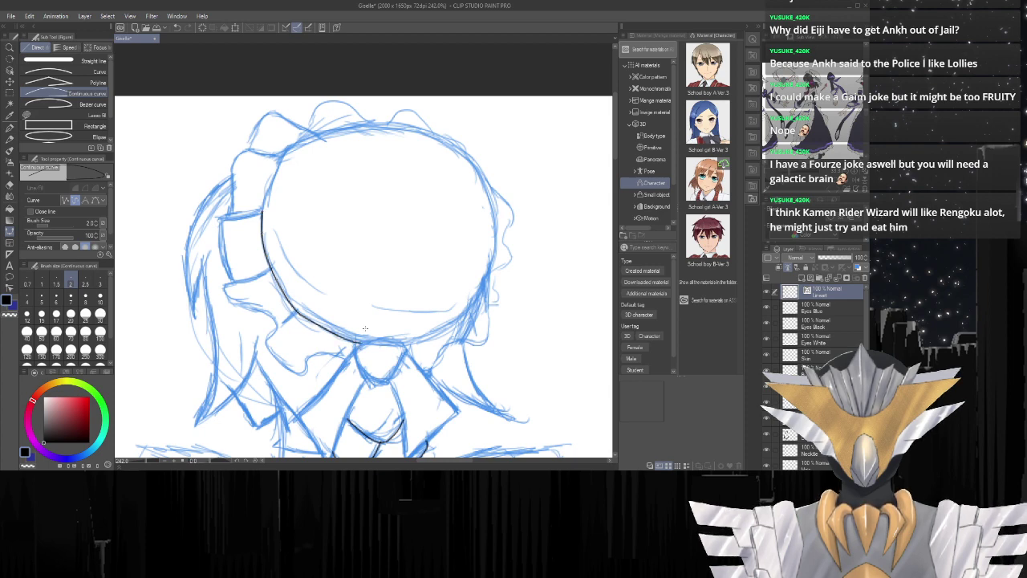
Ink the ribbon knot beneath the head as a closed, rounded triangular outline.
scroll(373, 363, up, 2)
scroll(373, 363, up, 3)
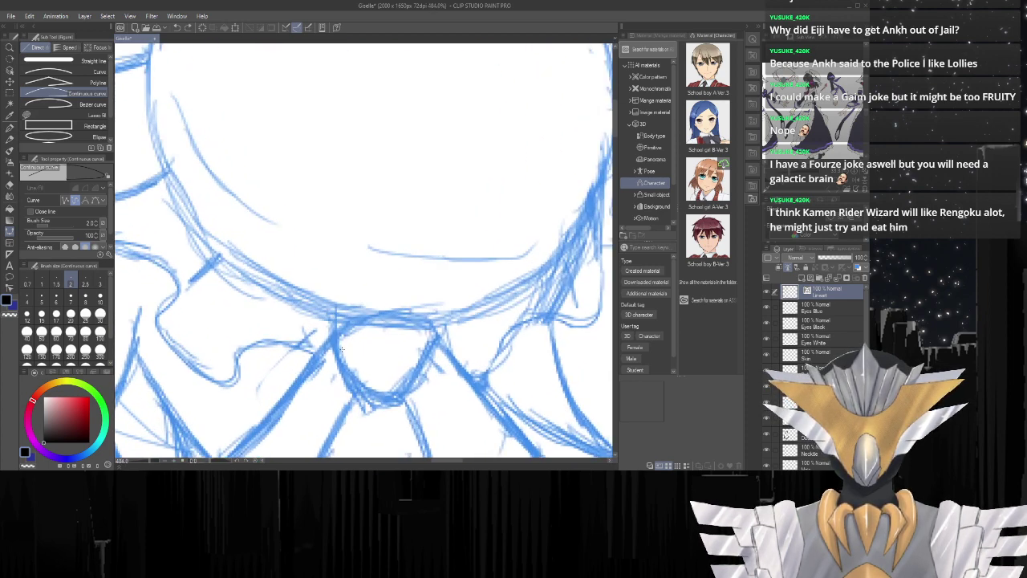
mouse_move(335, 333)
mouse_down()
mouse_move(399, 310)
mouse_move(440, 332)
mouse_move(422, 376)
mouse_move(432, 371)
mouse_move(395, 403)
mouse_move(359, 399)
mouse_move(367, 360)
mouse_move(331, 335)
mouse_up()
click(332, 337)
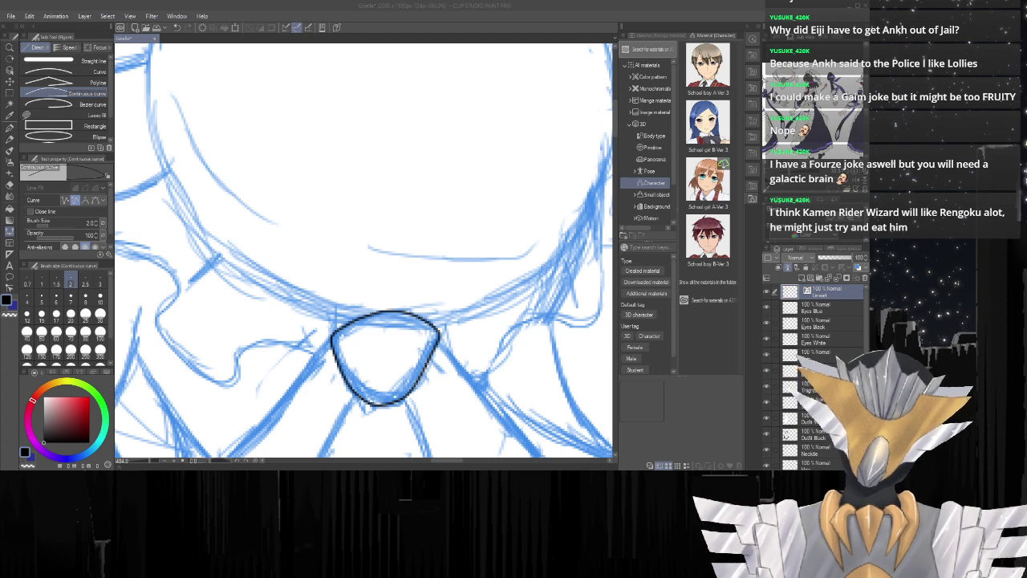
scroll(342, 219, down, 2)
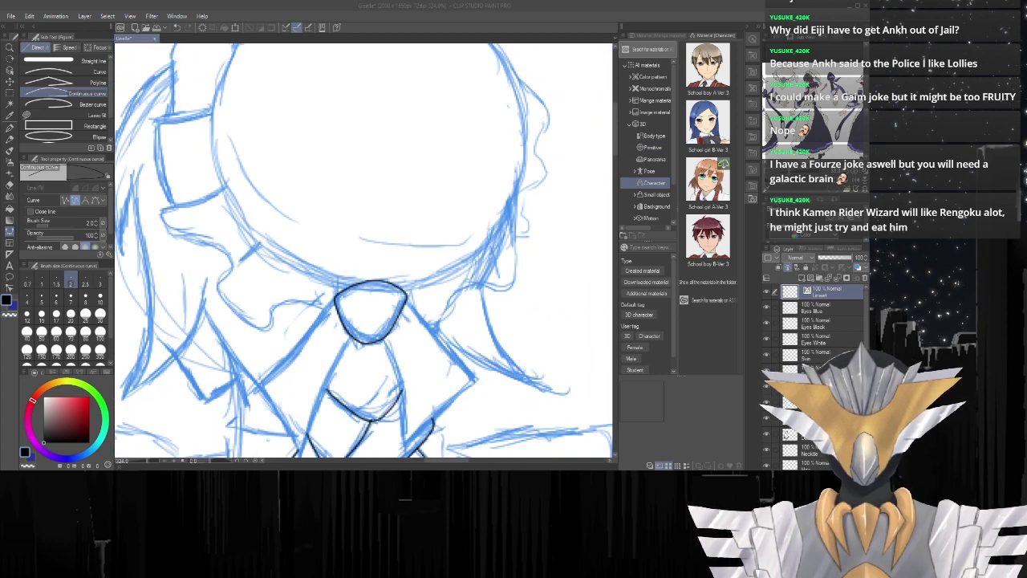
scroll(309, 301, down, 2)
Ink the outer edge of the right ribbon tail from the knot around its corner and down toward the braid.
scroll(452, 378, up, 4)
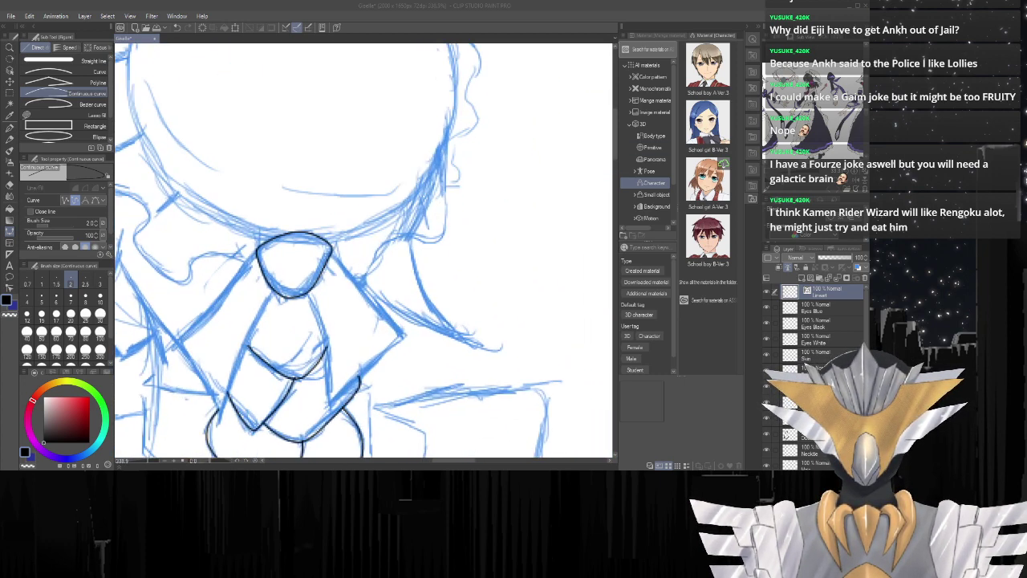
key(ctrl+plus)
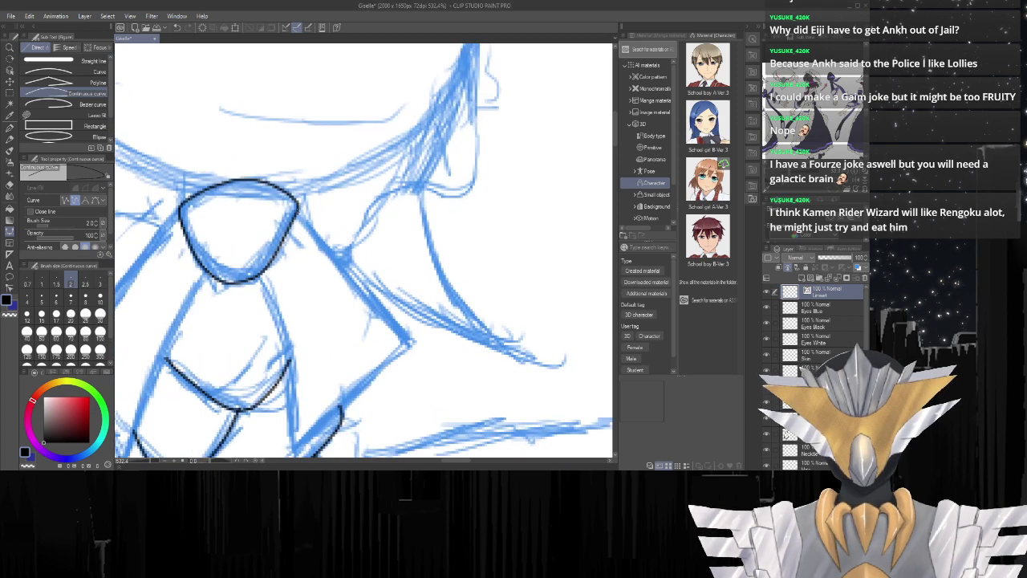
click(297, 211)
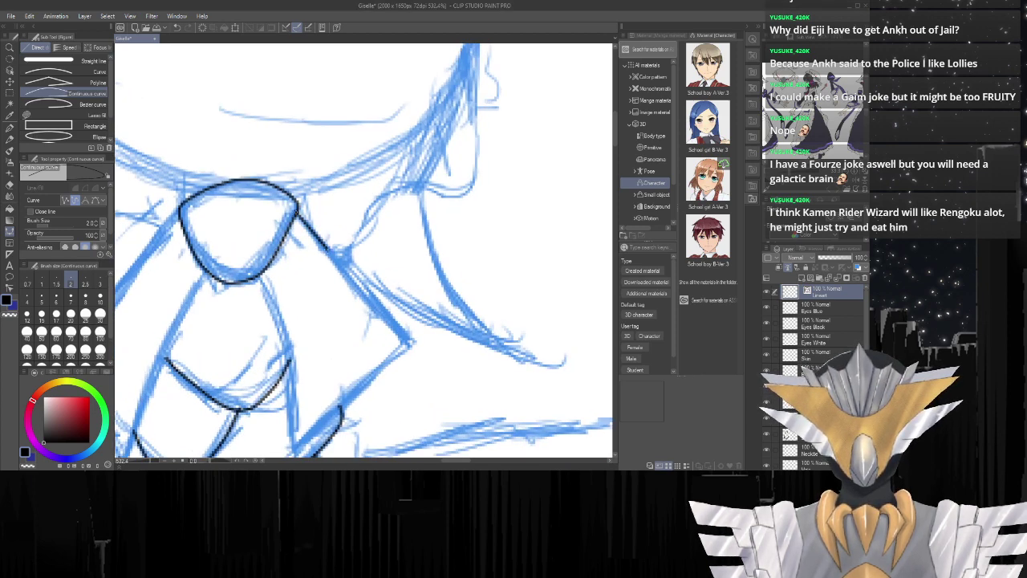
mouse_move(332, 255)
mouse_down()
mouse_move(409, 344)
mouse_move(358, 390)
mouse_up()
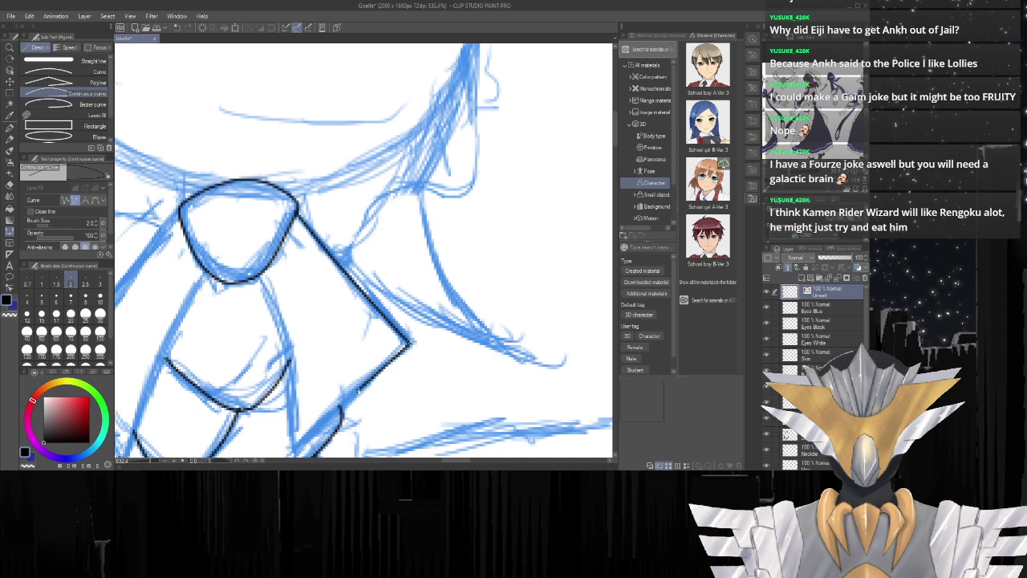
click(359, 389)
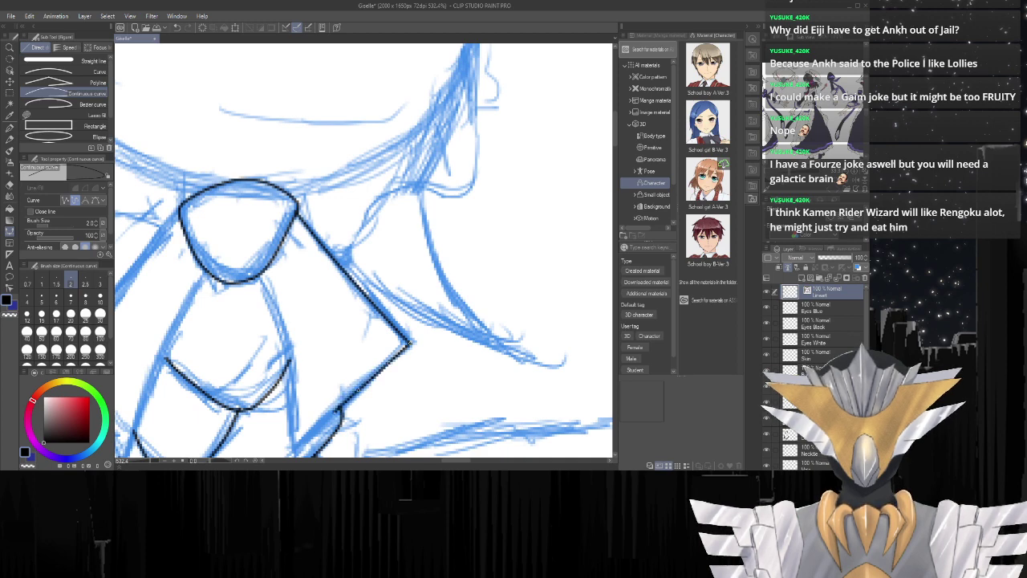
click(336, 412)
scroll(311, 431, down, 4)
scroll(387, 401, down, 3)
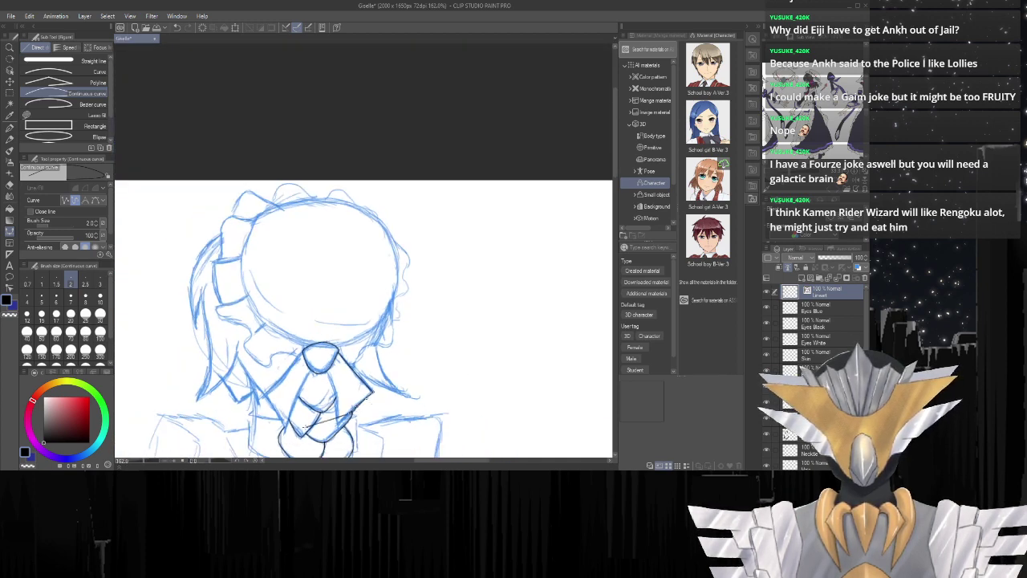
Ink the inner edge of the right ribbon tail from the knot's underside down to the tail's lower tip.
scroll(370, 414, up, 10)
scroll(373, 393, up, 1)
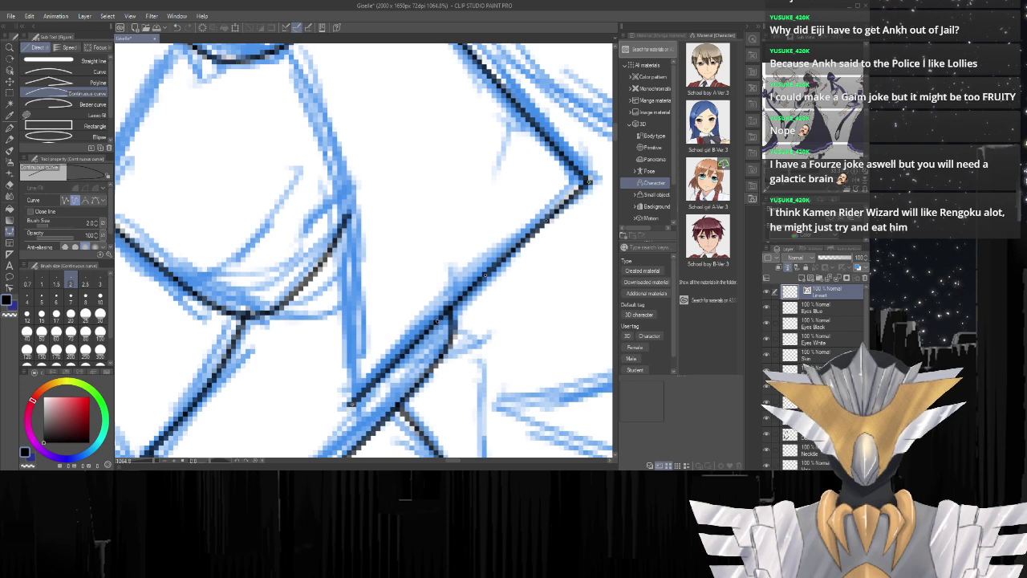
scroll(330, 276, down, 4)
scroll(331, 276, up, 2)
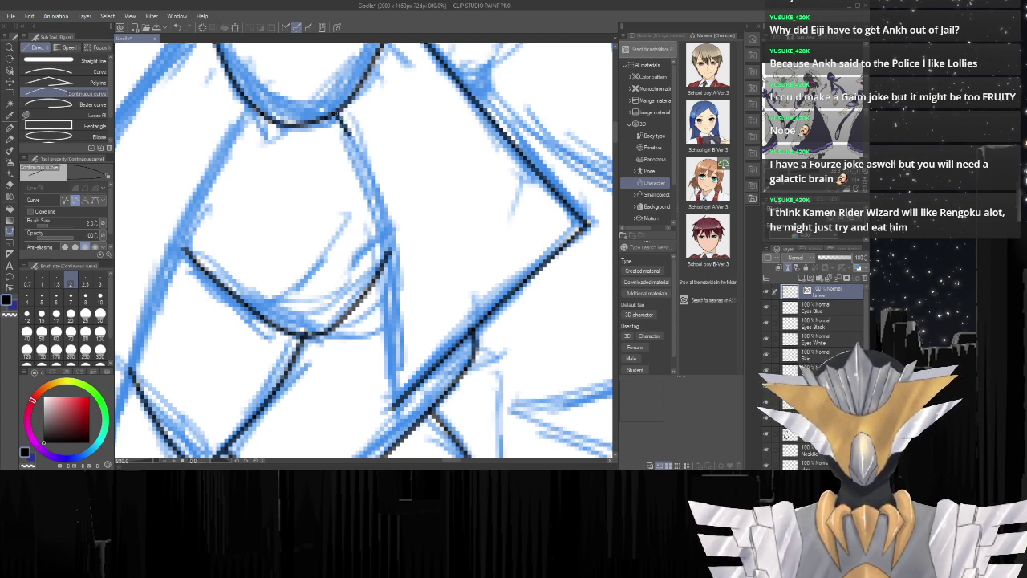
click(350, 136)
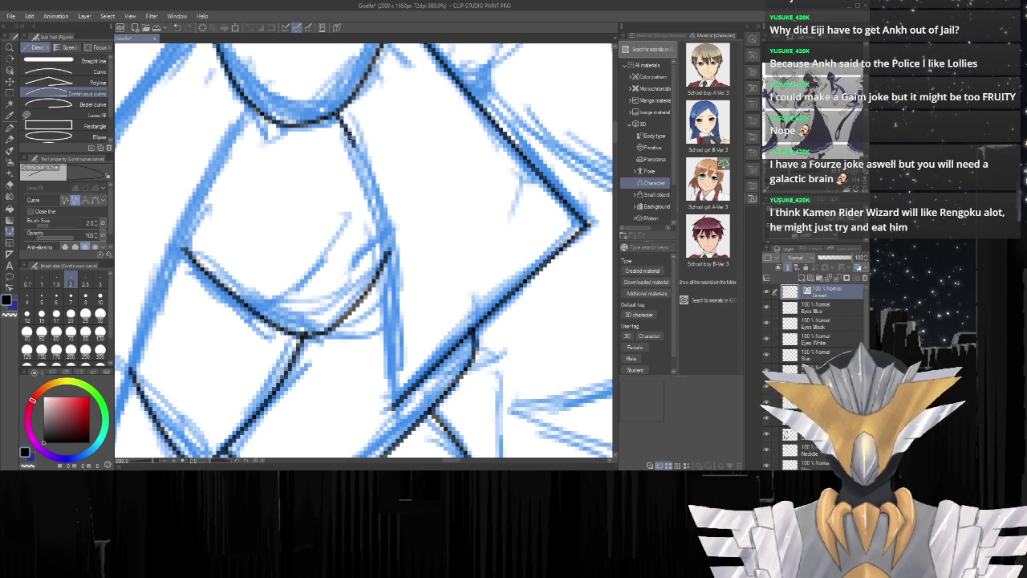
click(365, 172)
drag(363, 171, 390, 258)
click(391, 258)
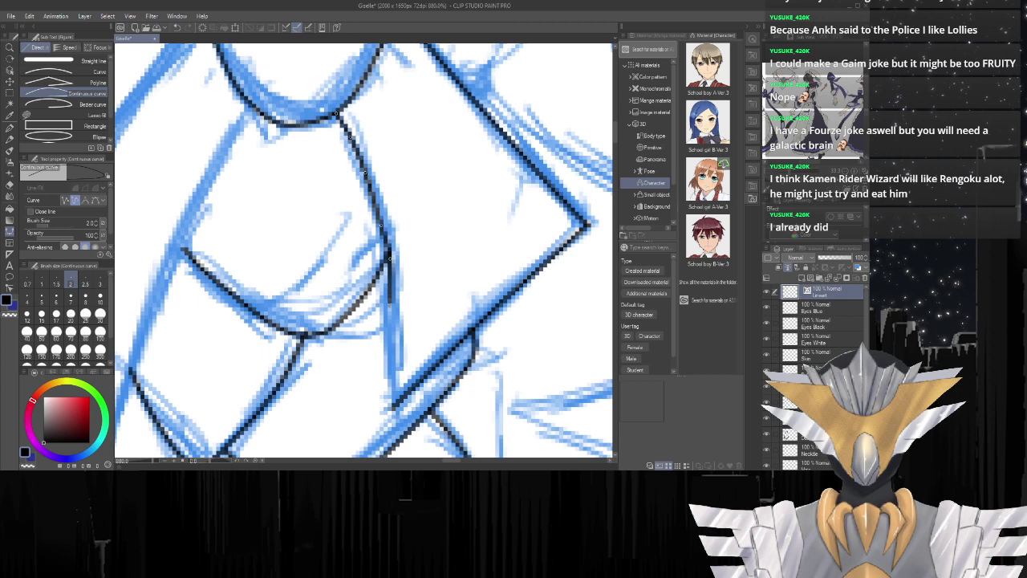
click(392, 314)
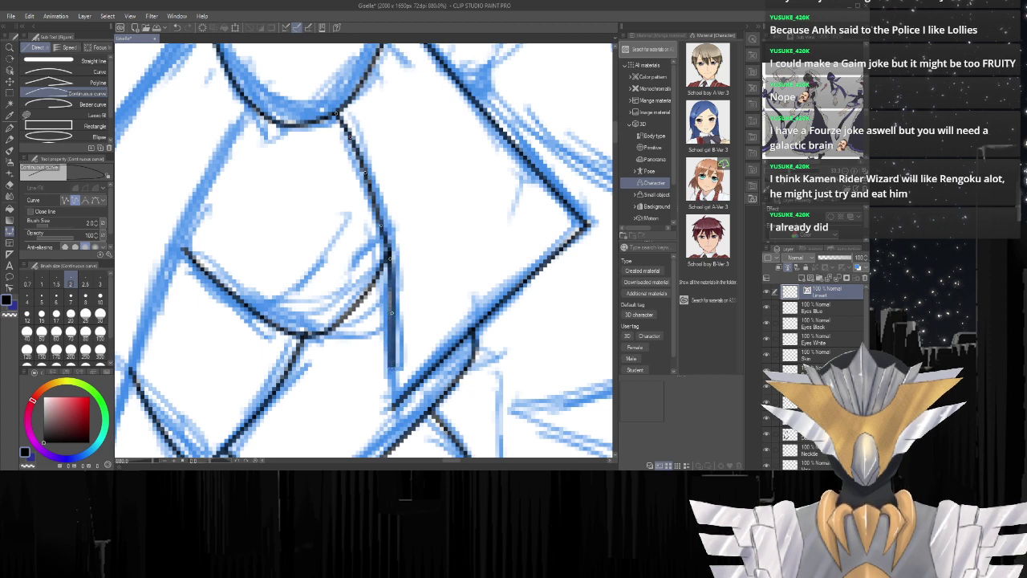
click(391, 372)
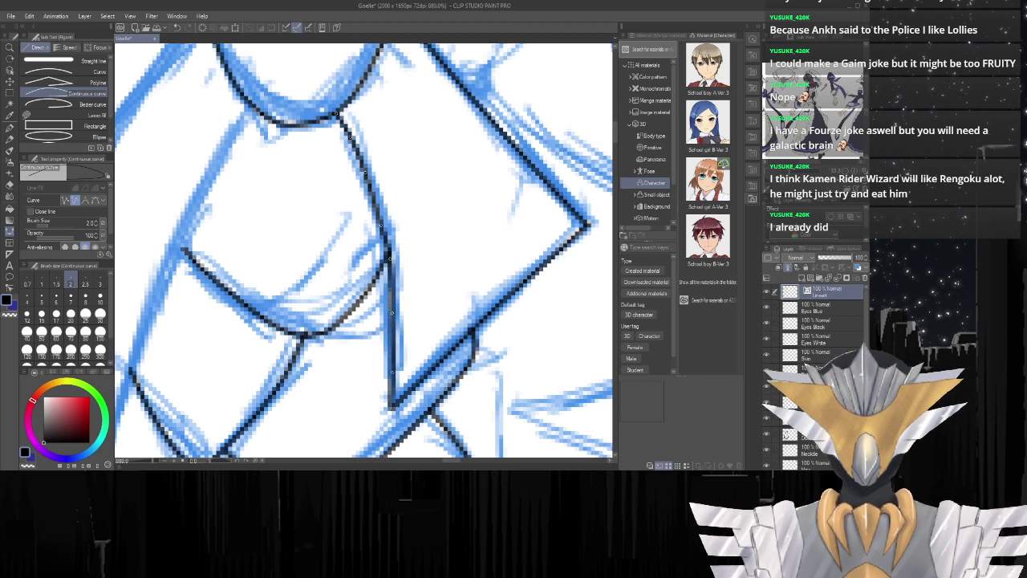
double_click(390, 408)
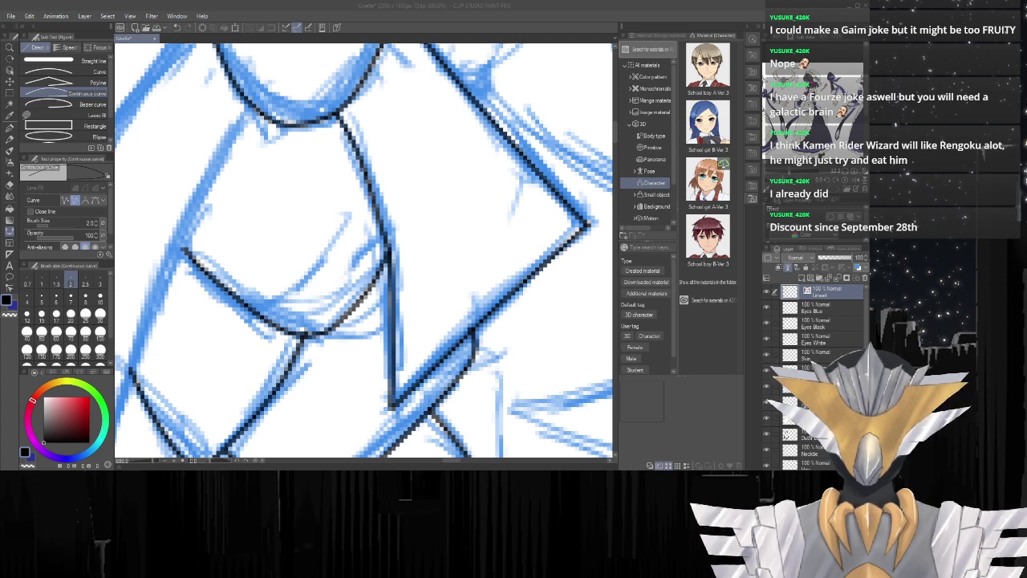
Ink the inner edge of the left ribbon tail from the knot's underside past the braid to its lower tip.
scroll(366, 326, down, 4)
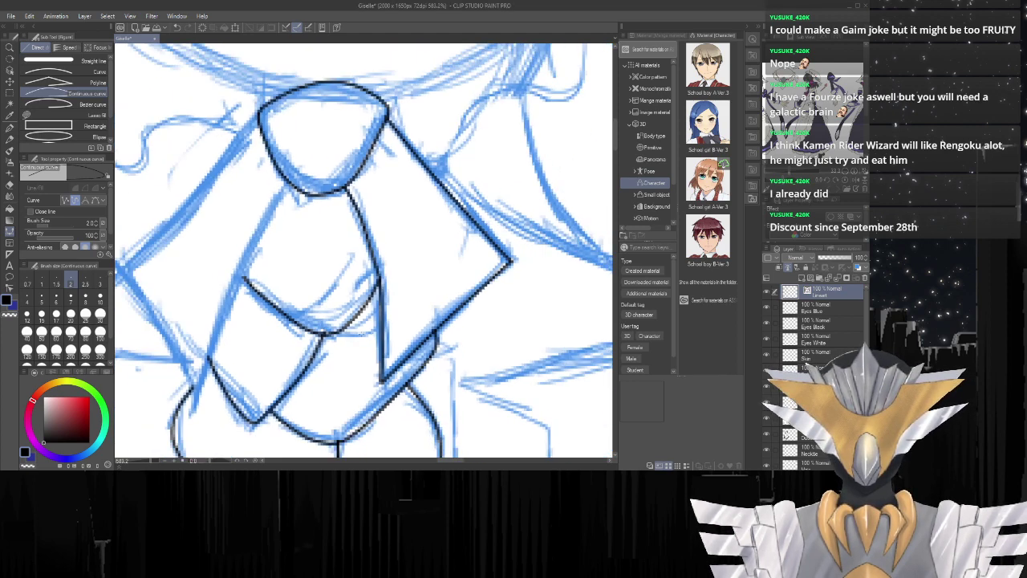
scroll(192, 309, up, 2)
scroll(418, 276, up, 3)
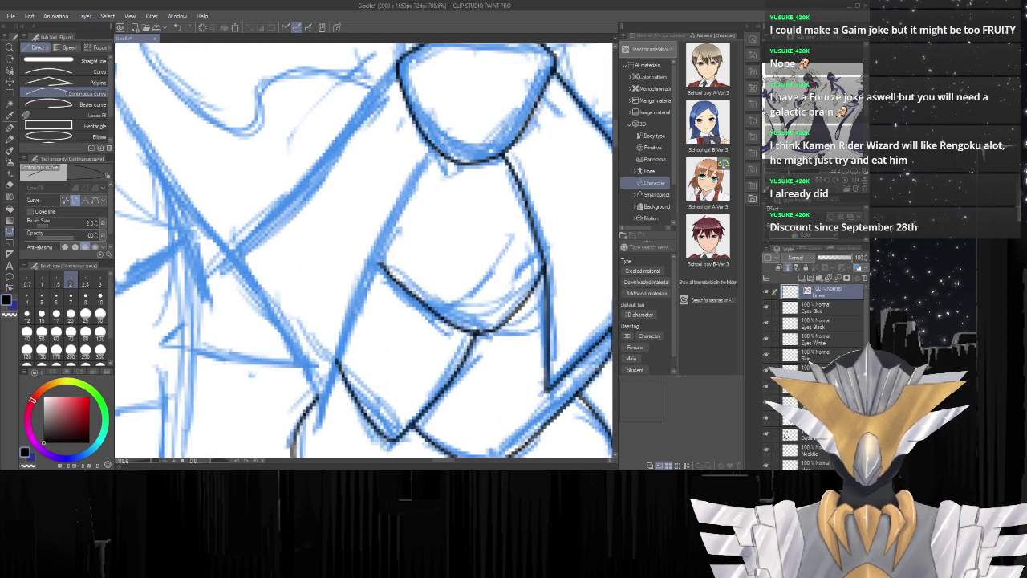
drag(435, 151, 387, 233)
click(389, 232)
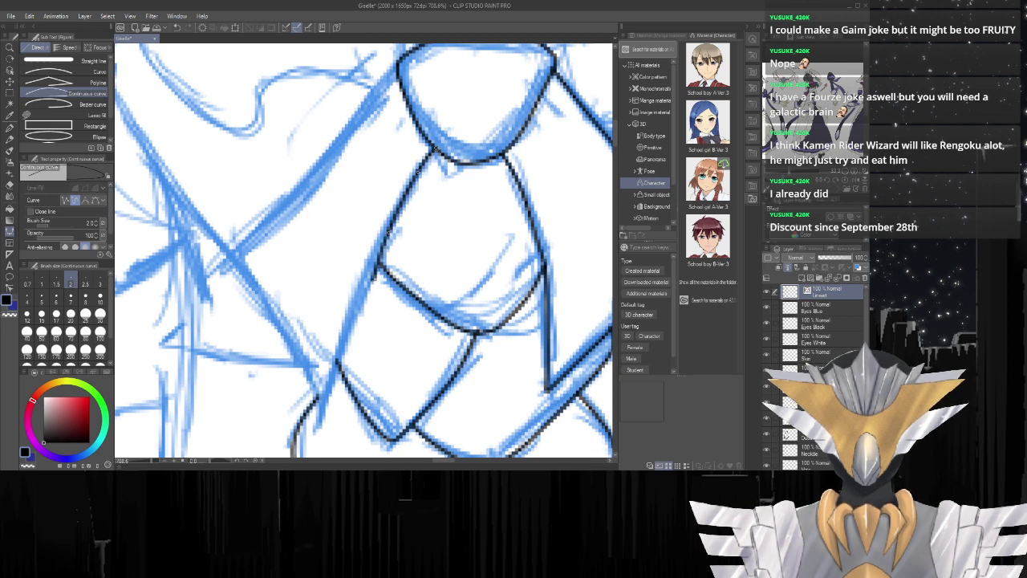
click(369, 283)
drag(369, 281, 345, 338)
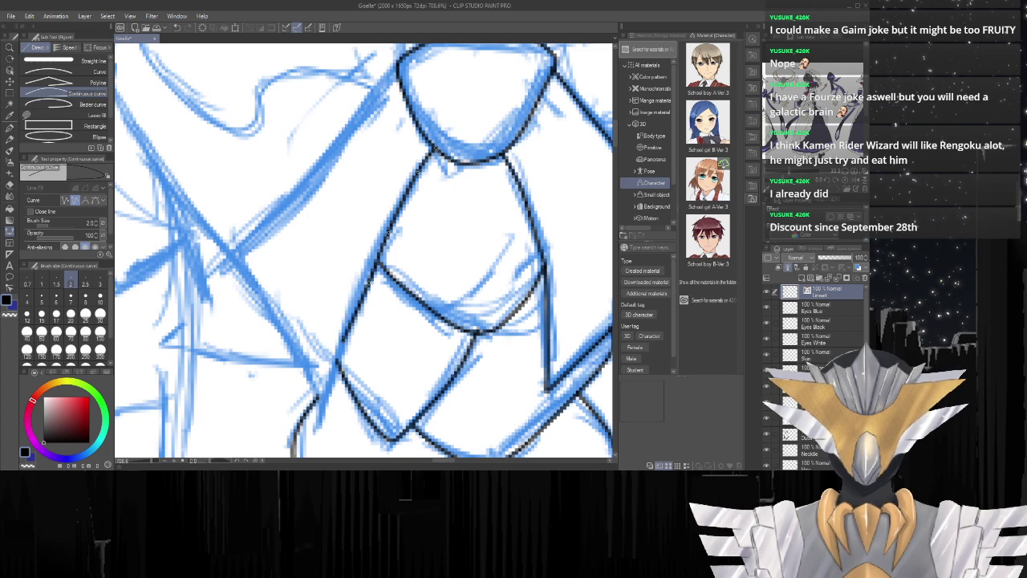
drag(345, 349, 318, 426)
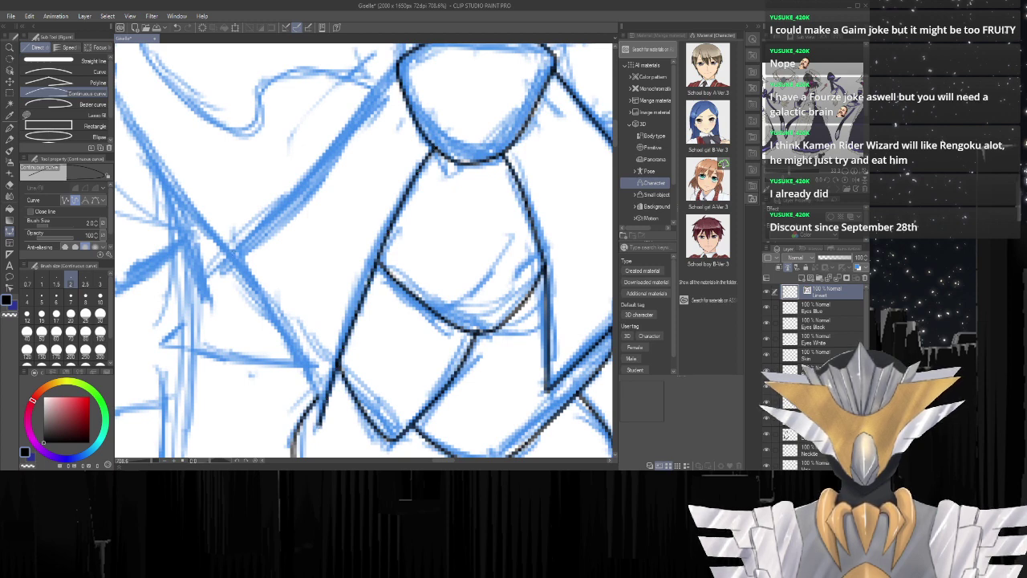
Ink the lower edge of the left ribbon tail from its outer corner down to the tip.
drag(231, 251, 265, 296)
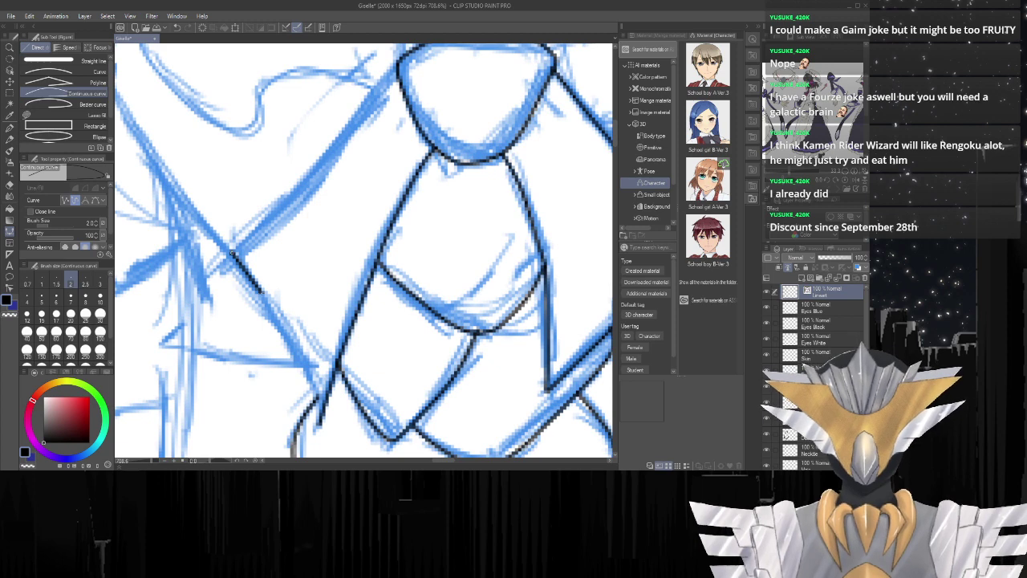
key(ctrl+z)
click(266, 301)
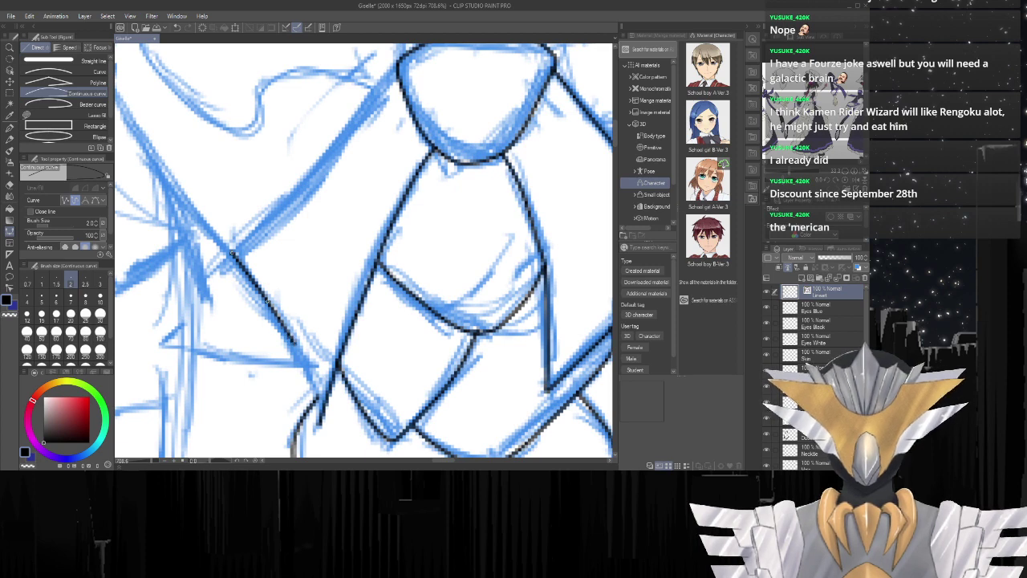
drag(293, 347, 321, 411)
double_click(321, 422)
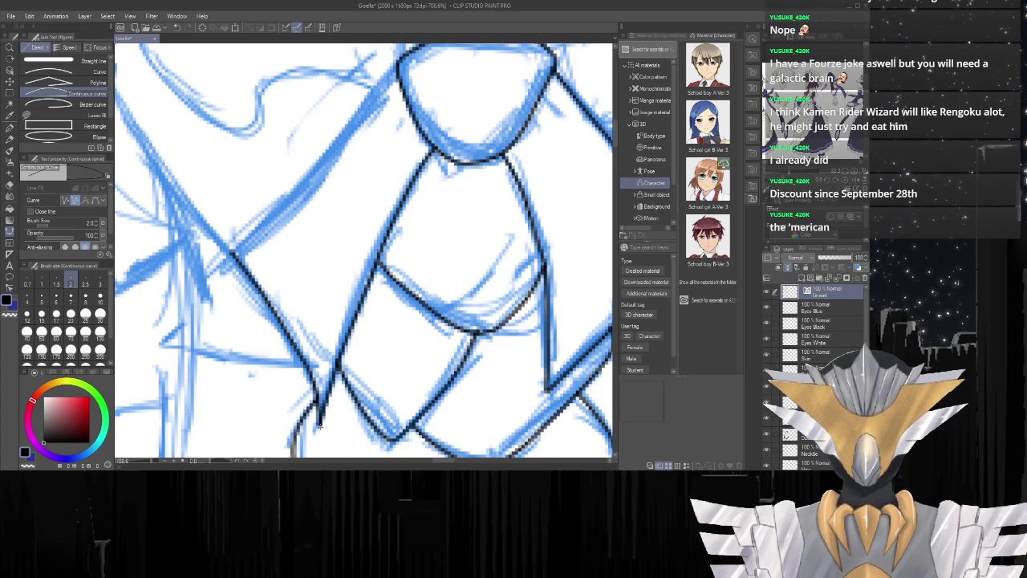
Ink the upper edge of the left ribbon tail from the knot to its outer corner, closing the tail.
scroll(322, 415, down, 4)
scroll(322, 353, down, 1)
scroll(321, 313, up, 5)
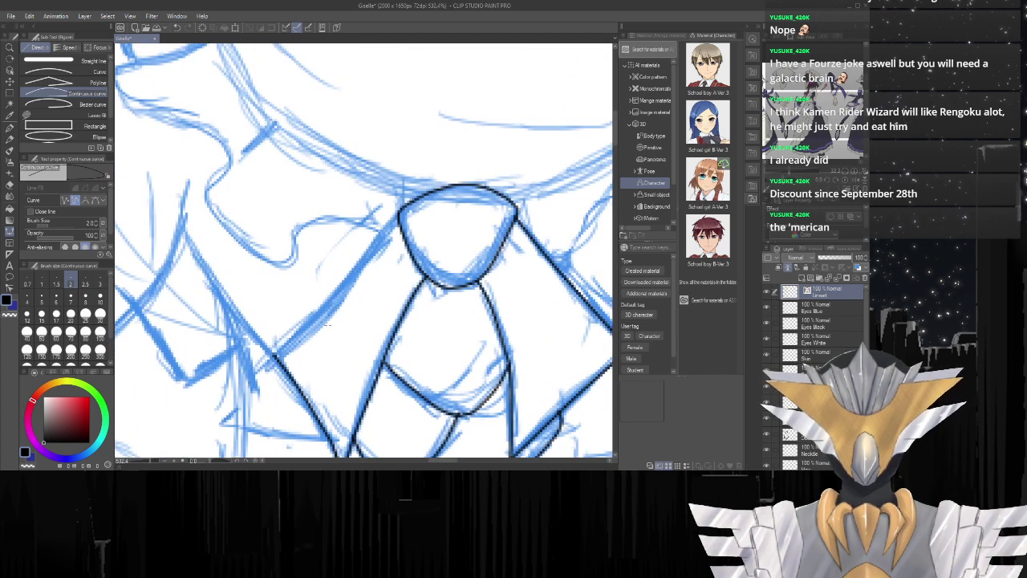
mouse_move(400, 203)
mouse_down()
mouse_move(329, 298)
mouse_move(238, 392)
mouse_up()
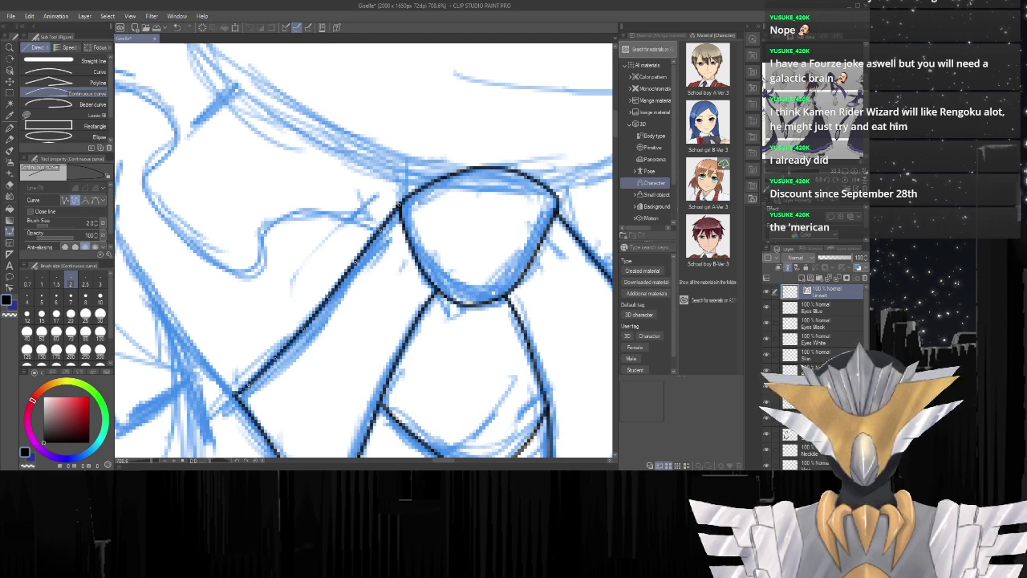
double_click(238, 395)
scroll(305, 370, down, 5)
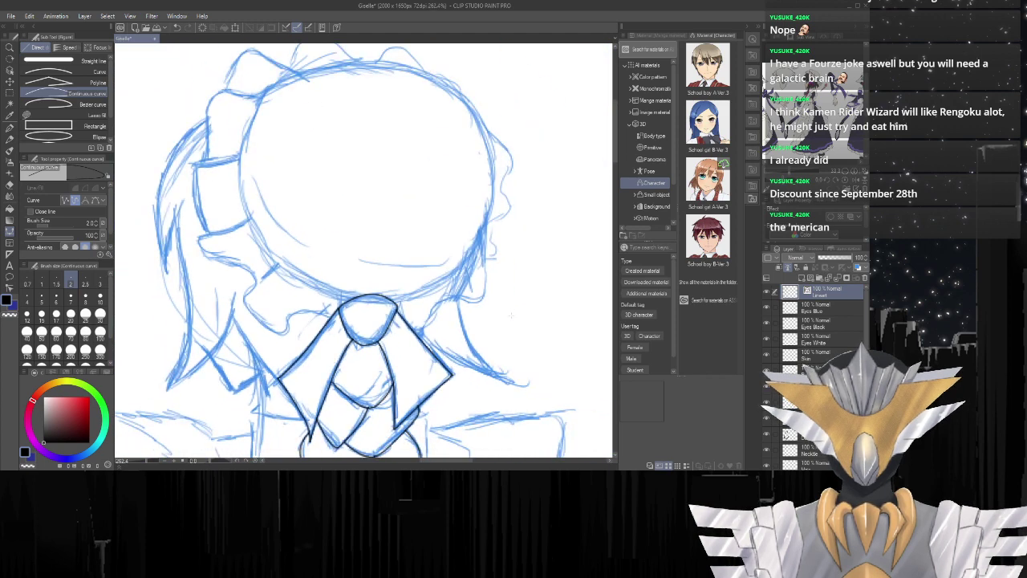
Ink the head's lower right curve from the ribbon knot up to the right side beside the frill.
scroll(512, 315, up, 2)
scroll(507, 316, down, 2)
scroll(406, 204, up, 3)
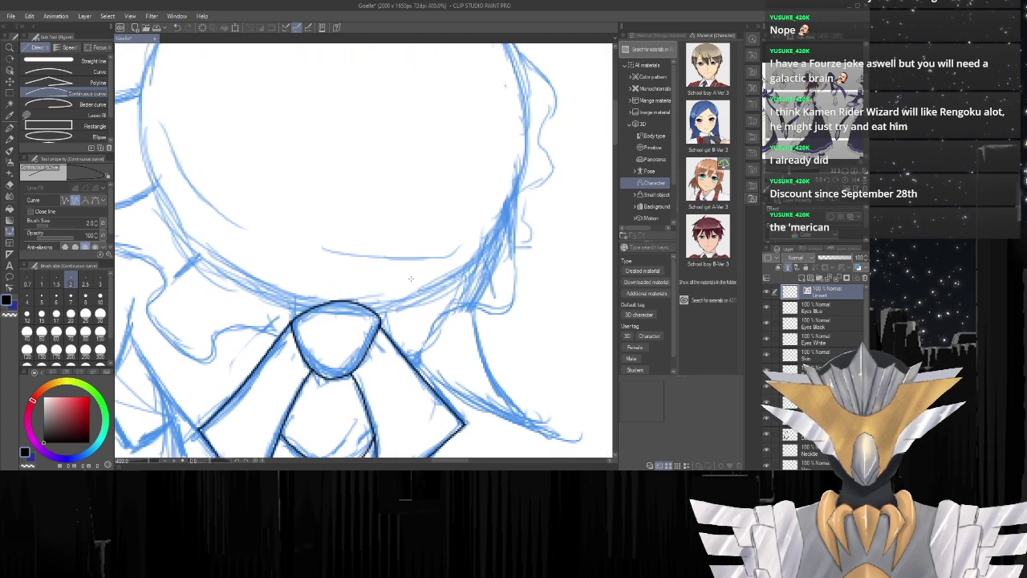
scroll(345, 317, up, 2)
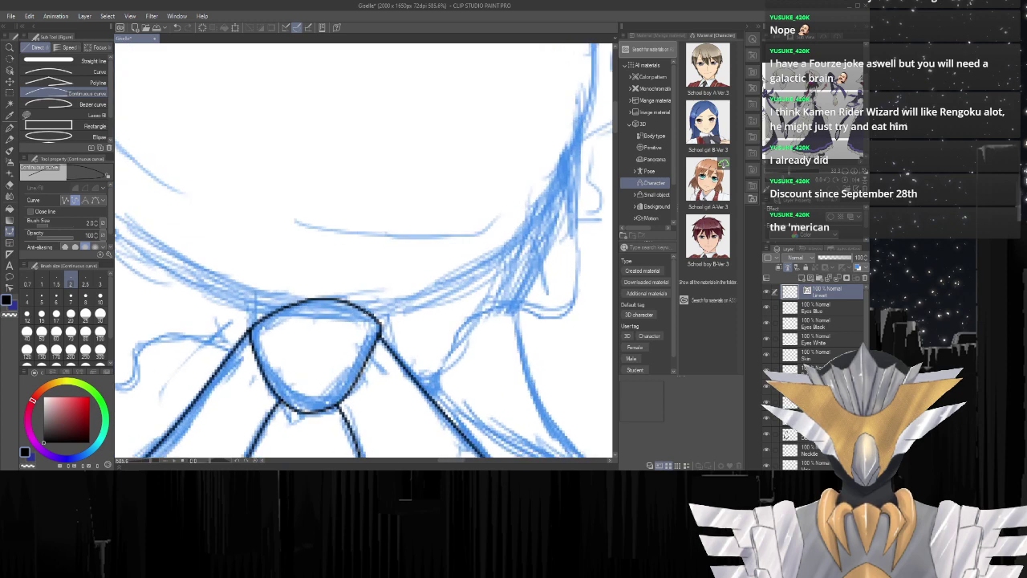
mouse_move(363, 311)
mouse_down()
mouse_move(479, 280)
mouse_move(540, 230)
mouse_move(560, 191)
mouse_up()
click(559, 192)
scroll(536, 183, down, 4)
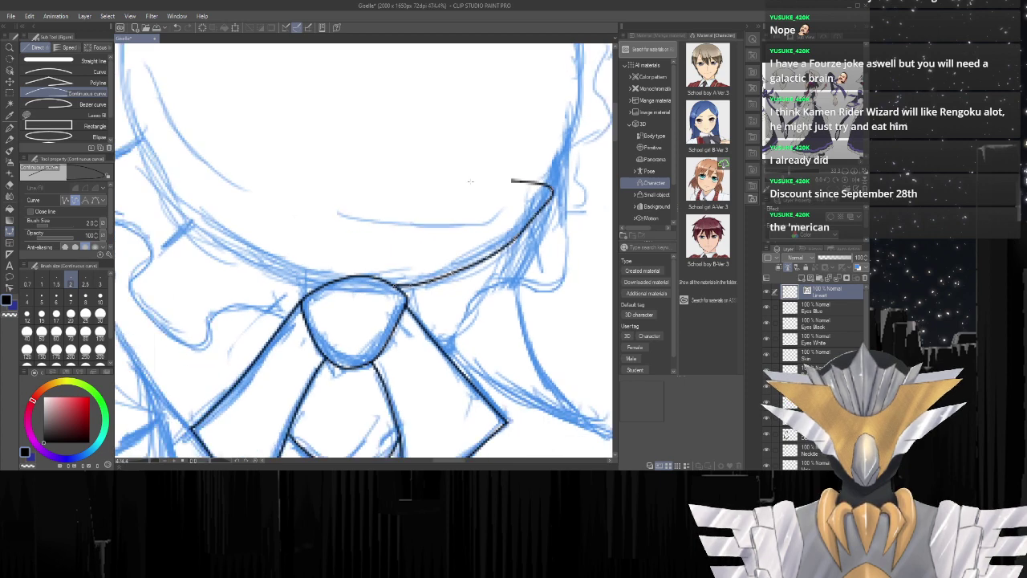
scroll(575, 104, up, 2)
scroll(527, 137, up, 3)
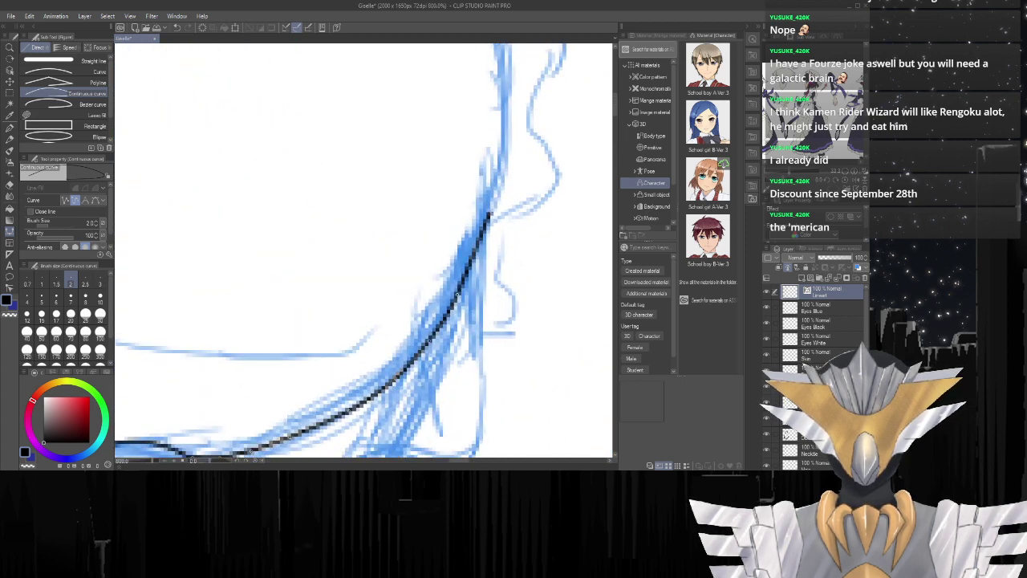
click(484, 232)
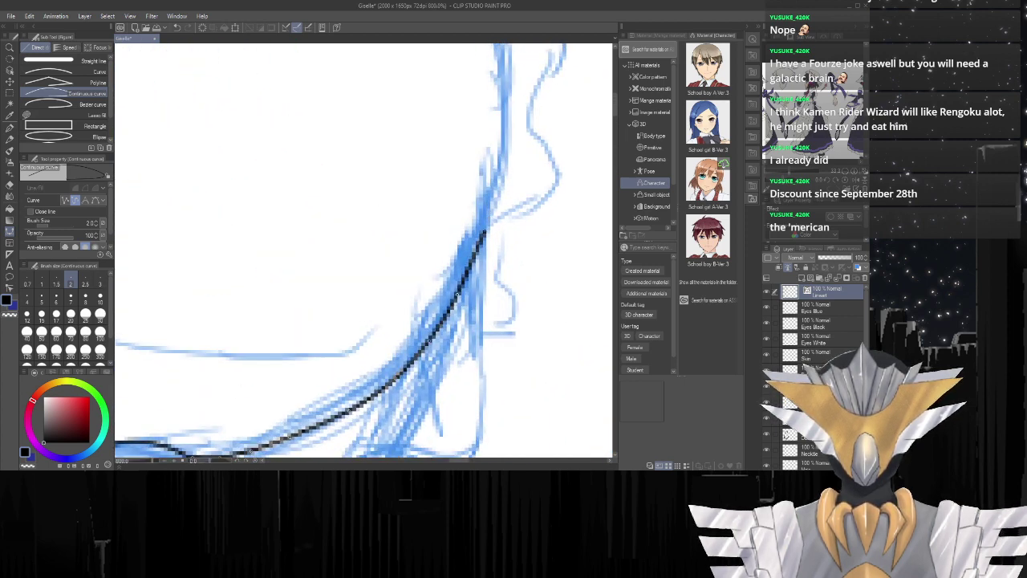
mouse_move(500, 186)
mouse_down()
mouse_move(514, 157)
mouse_move(511, 88)
mouse_move(480, 170)
mouse_up()
Continue the head outline up the right side, past the frill, to the upper right curve.
scroll(475, 187, down, 5)
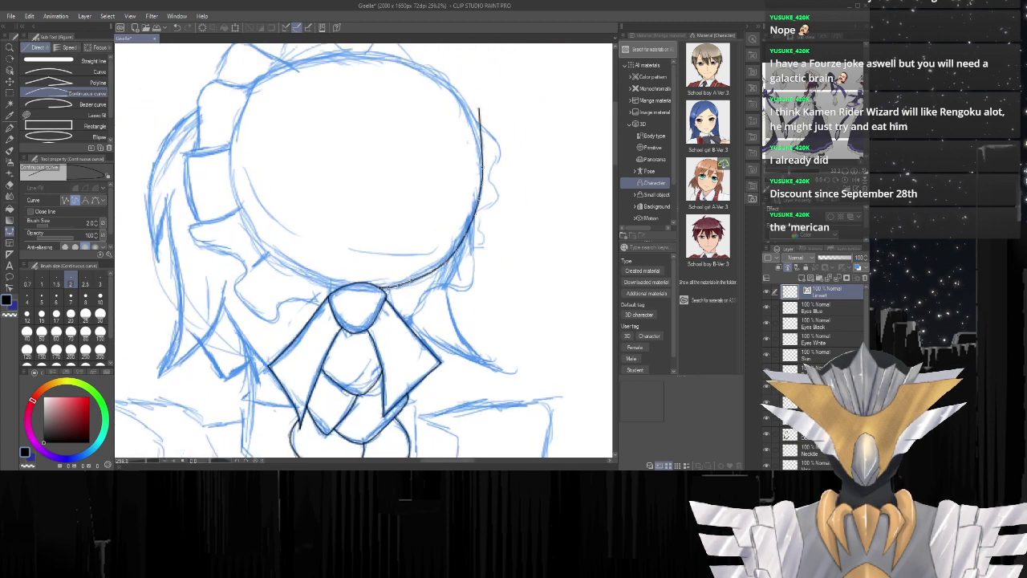
scroll(474, 114, up, 5)
scroll(498, 185, up, 1)
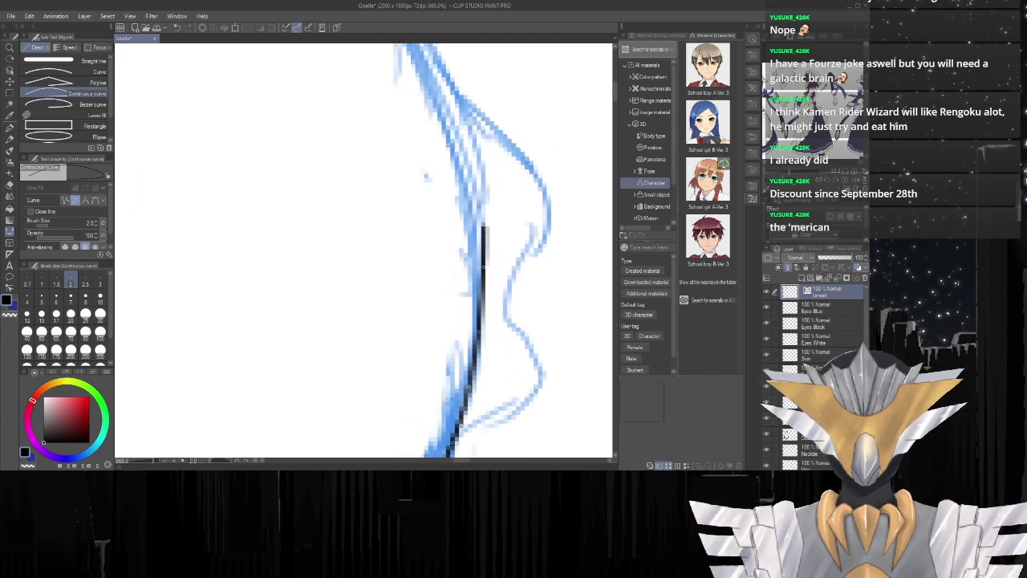
click(483, 225)
click(475, 179)
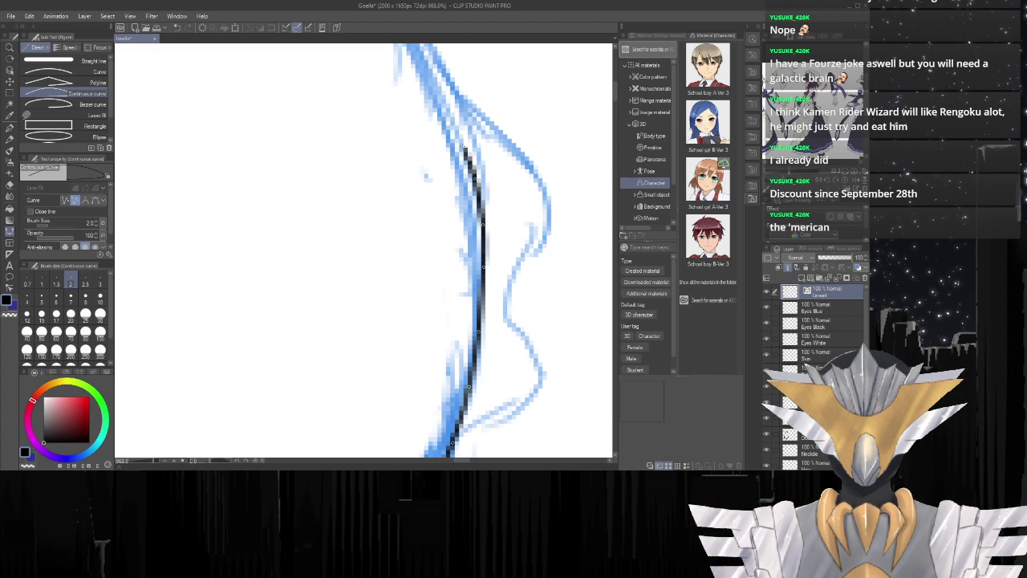
scroll(464, 151, down, 4)
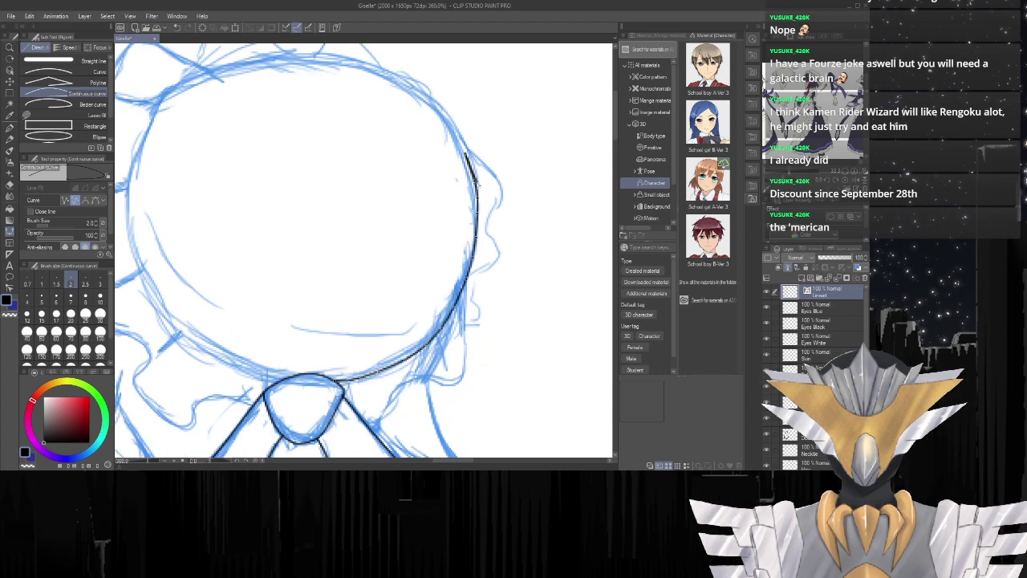
scroll(465, 153, up, 3)
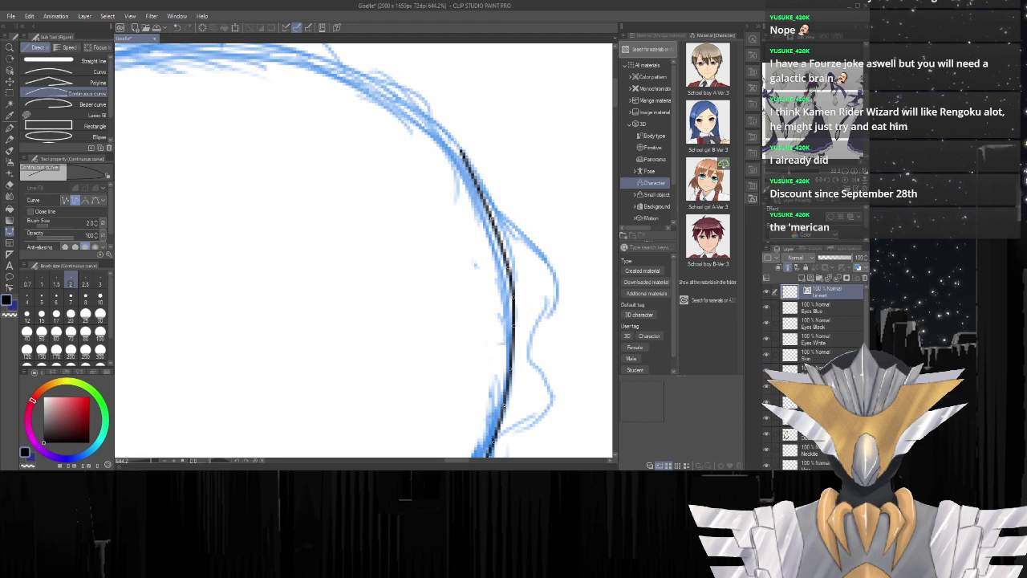
click(436, 118)
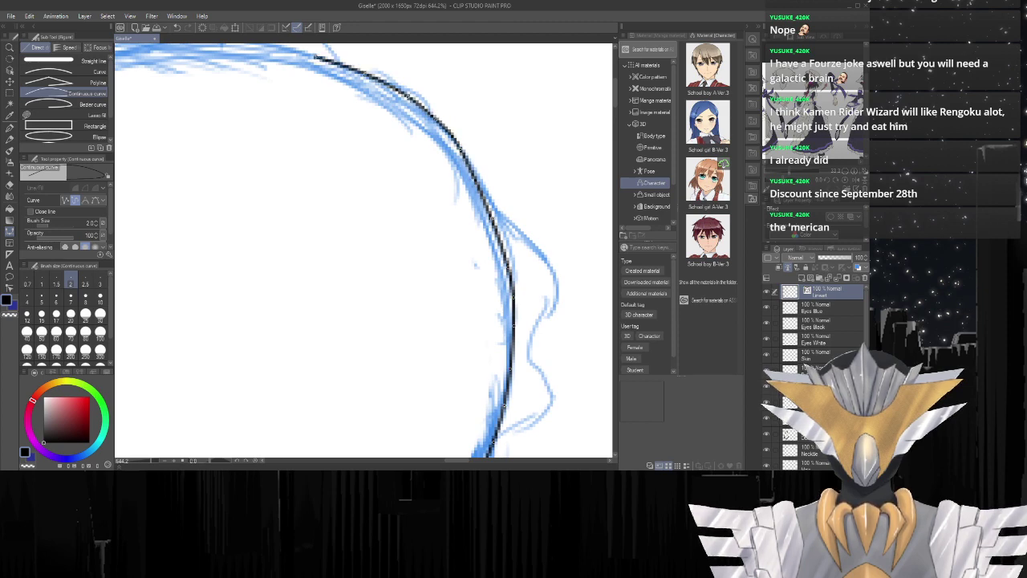
Ink the head outline across the crown to the upper left corner where the frill meets it.
scroll(418, 156, down, 3)
scroll(225, 64, up, 2)
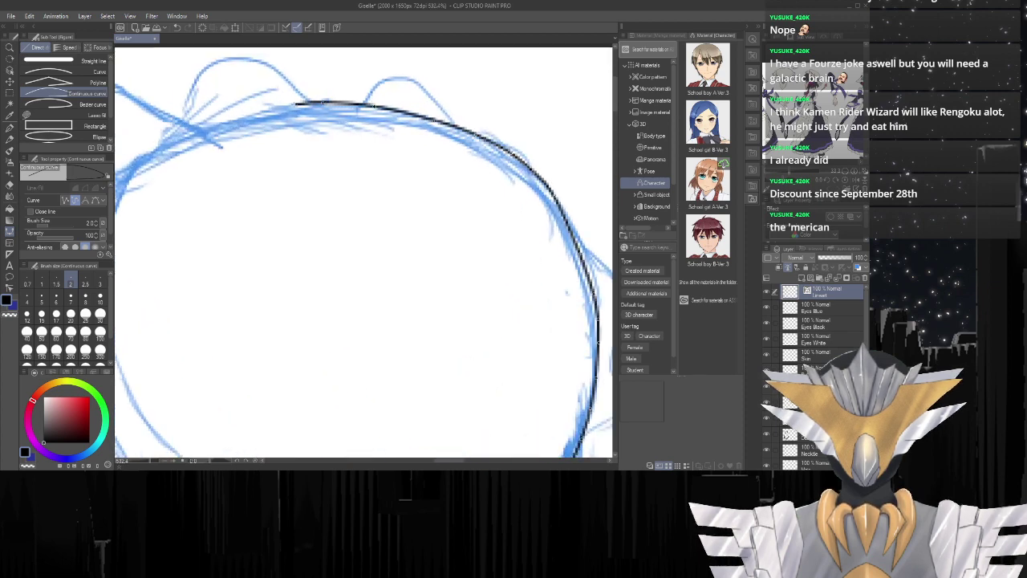
click(283, 108)
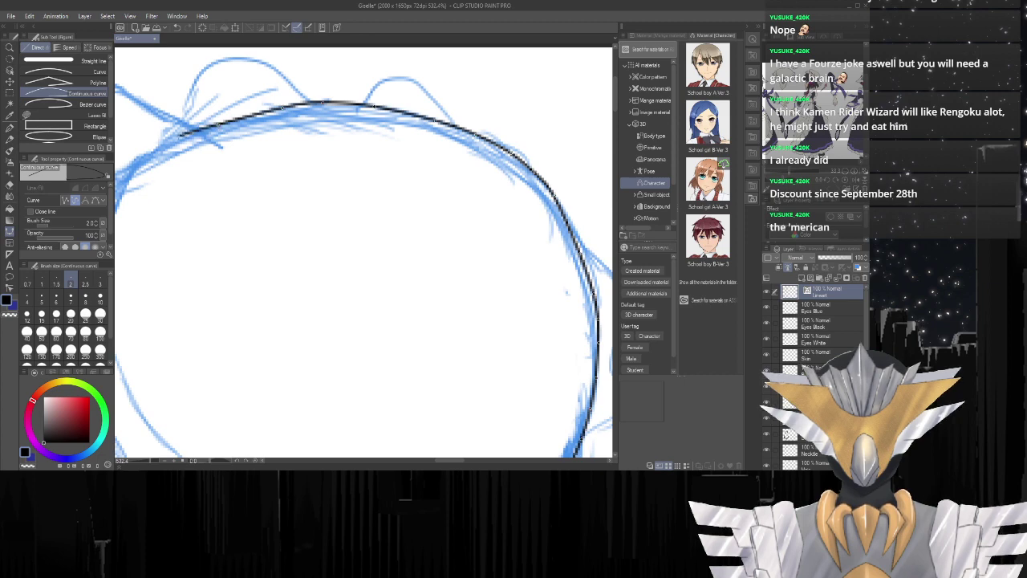
click(176, 137)
click(140, 151)
scroll(211, 168, down, 1)
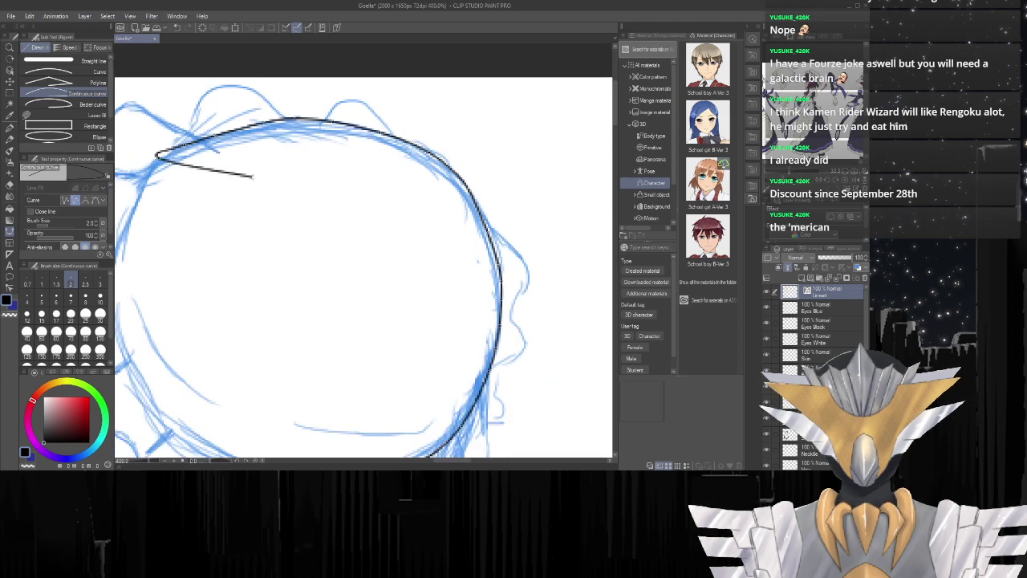
scroll(254, 177, down, 1)
scroll(202, 197, up, 2)
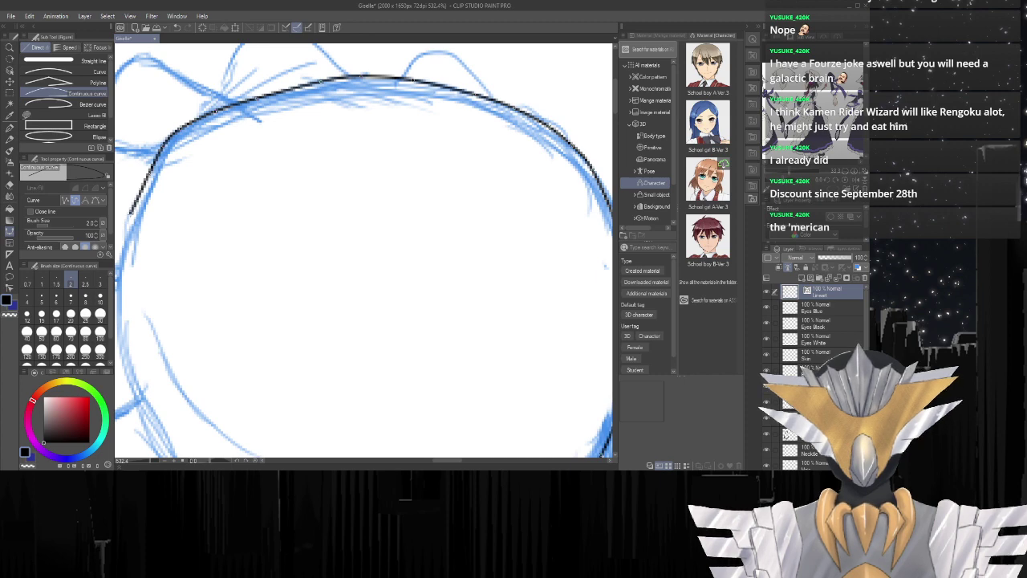
Ink the head's left side from the upper left corner down to the lower edge of the second frill fold.
scroll(130, 210, down, 6)
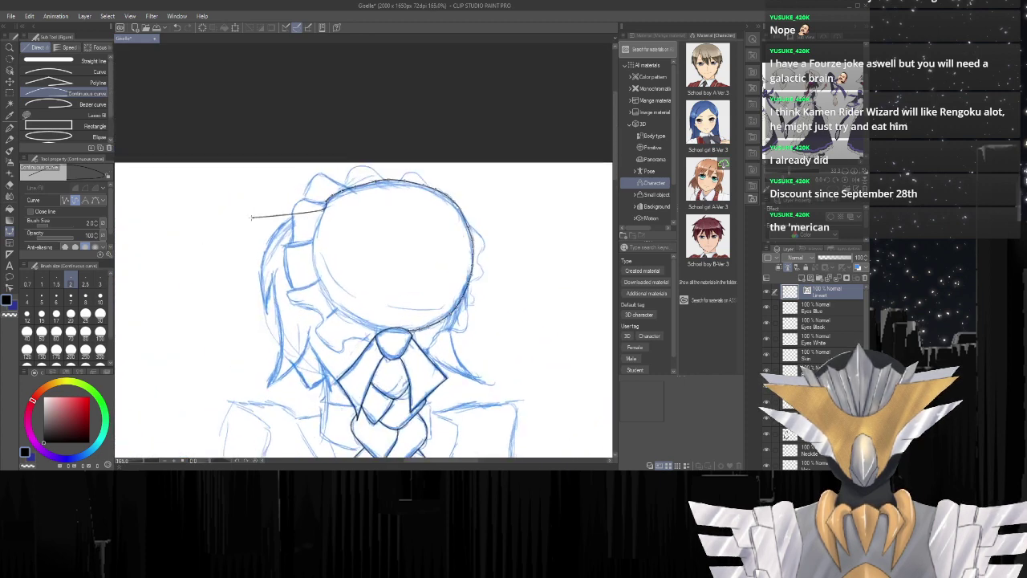
scroll(251, 217, up, 7)
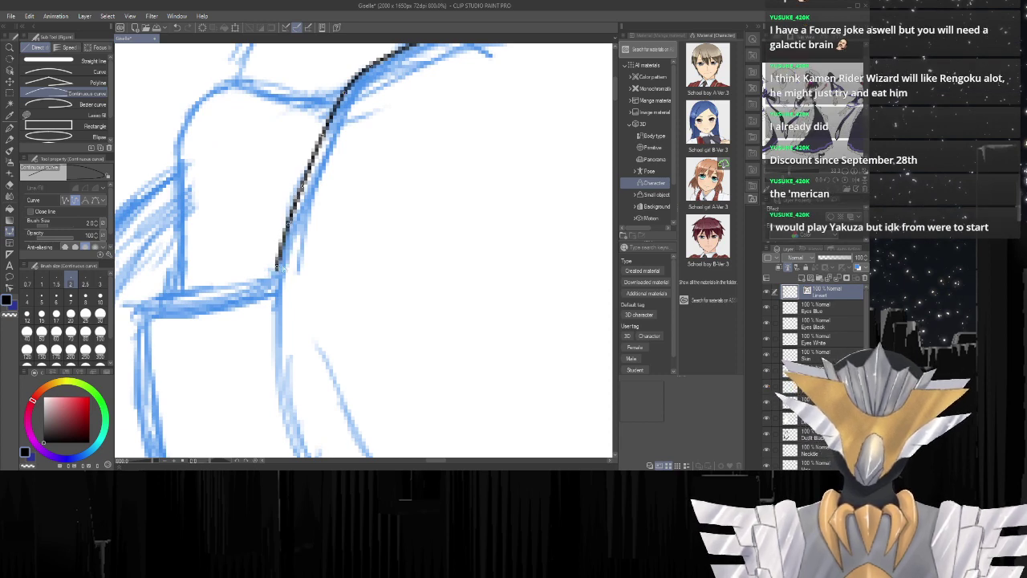
click(279, 269)
scroll(426, 290, down, 5)
scroll(381, 312, up, 4)
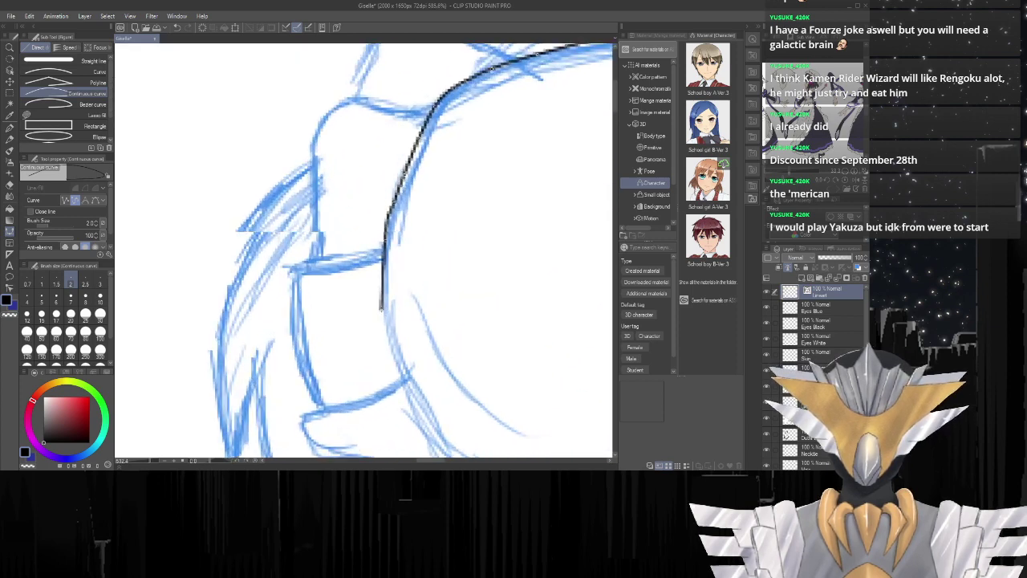
scroll(384, 241, up, 1)
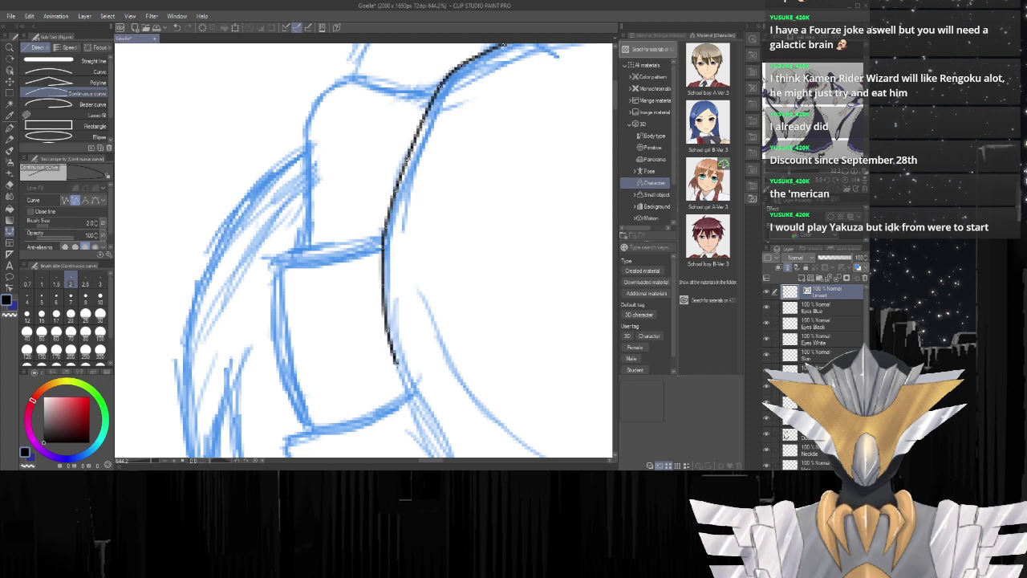
scroll(408, 397, down, 4)
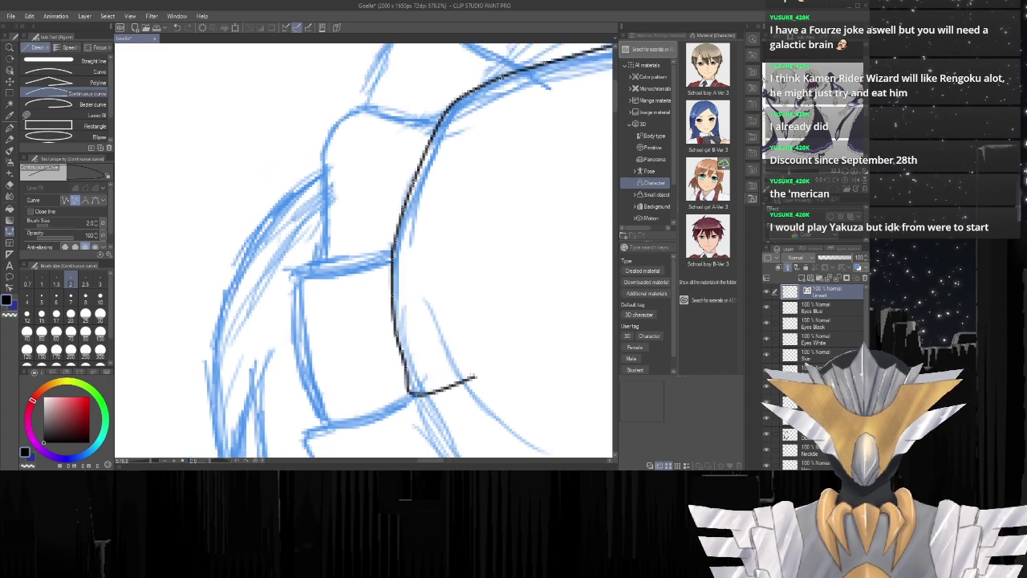
Ink the head's lower left curve down to the ribbon knot, closing the head outline.
scroll(407, 397, down, 2)
scroll(408, 397, up, 6)
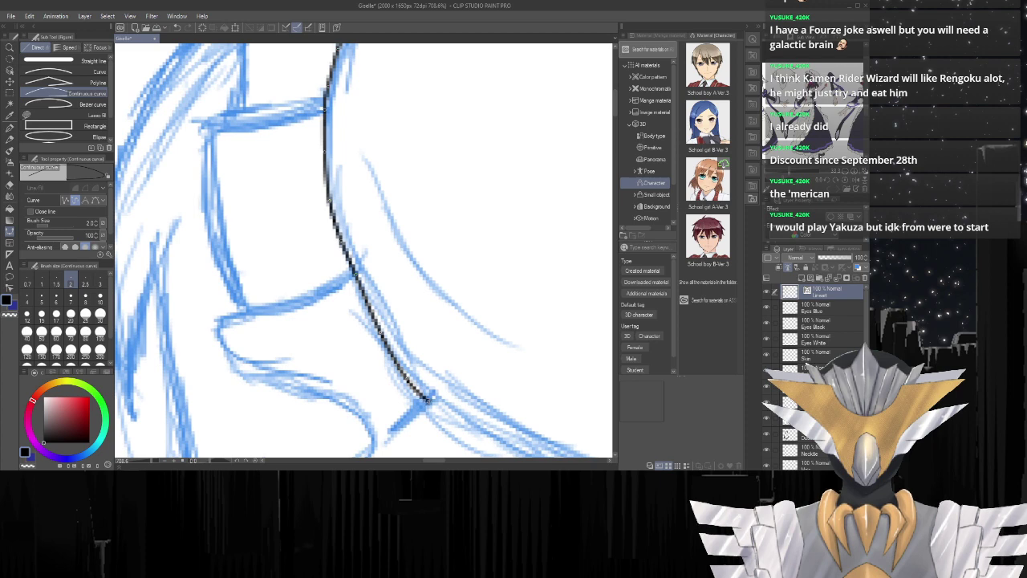
scroll(433, 408, down, 1)
scroll(433, 408, down, 6)
scroll(264, 265, up, 6)
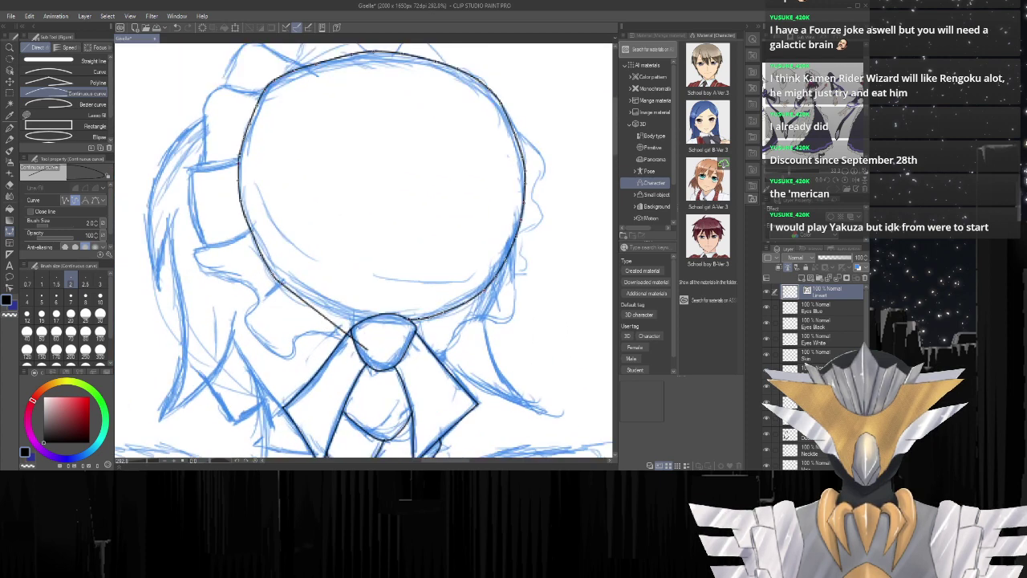
scroll(265, 265, up, 2)
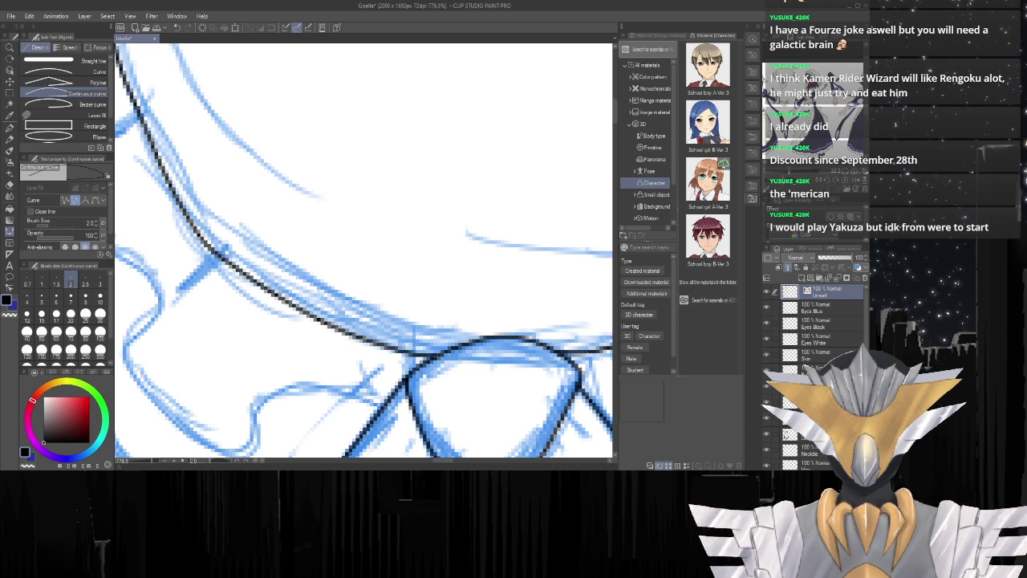
scroll(339, 227, down, 8)
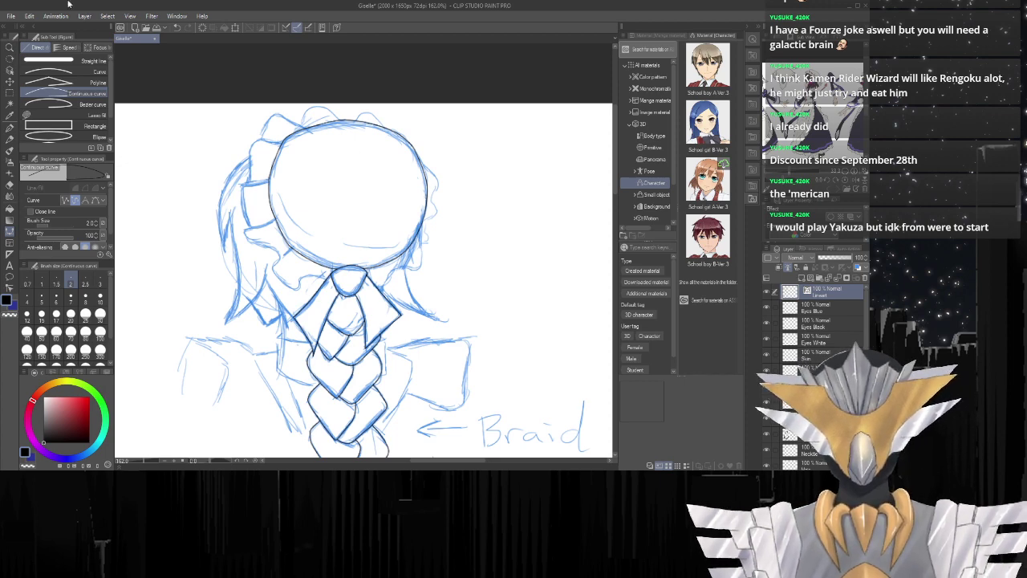
Ink the two upper scallops of the frill along the head's right side.
scroll(203, 124, up, 3)
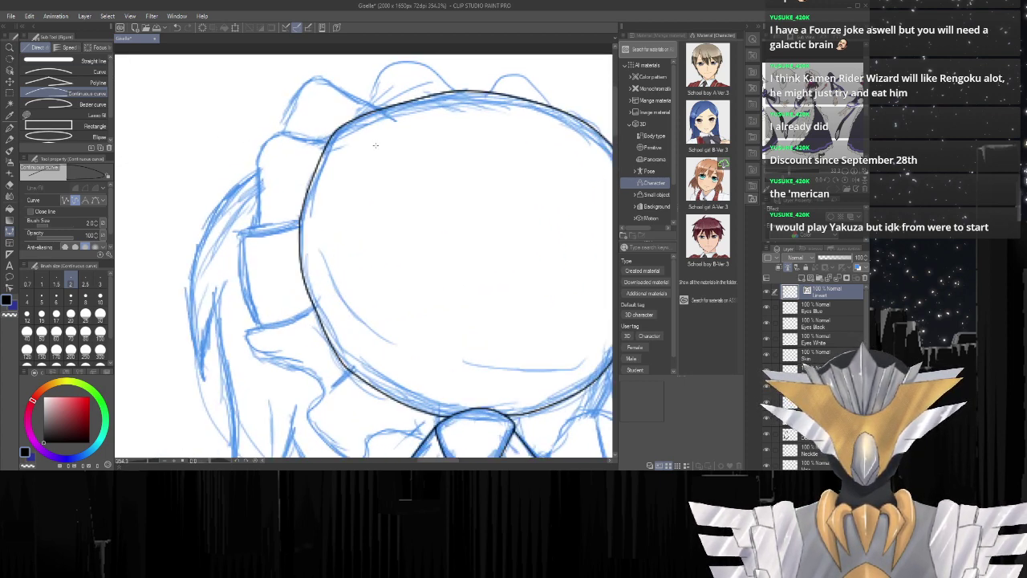
scroll(376, 145, down, 5)
scroll(525, 157, up, 5)
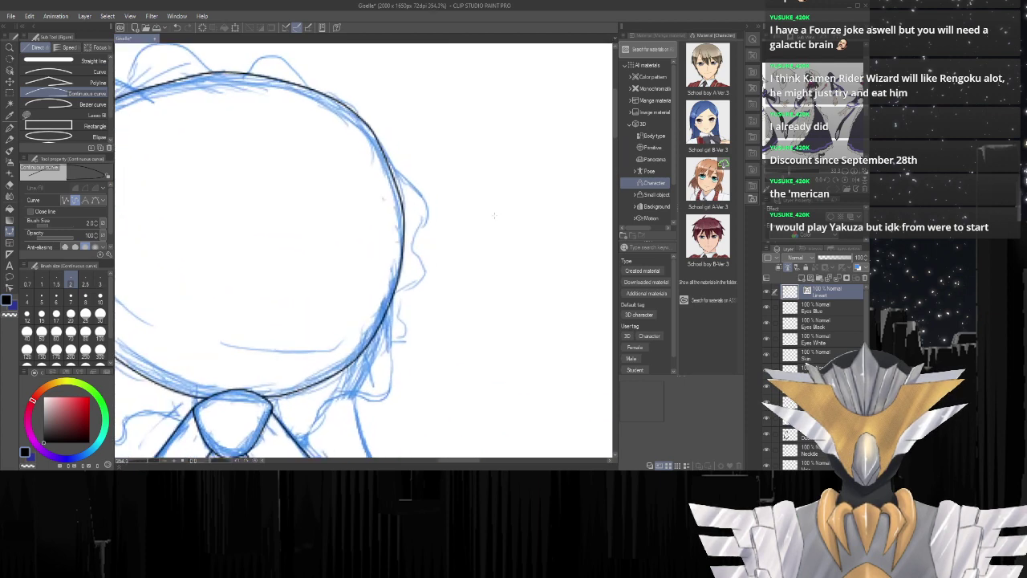
scroll(402, 170, up, 3)
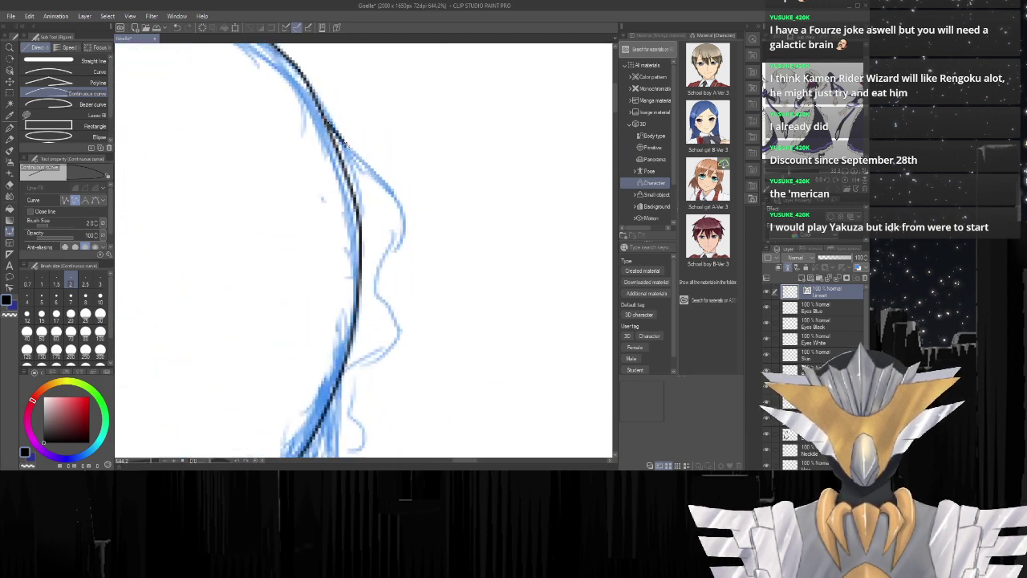
mouse_move(347, 147)
mouse_down()
mouse_move(397, 198)
mouse_move(395, 249)
mouse_up()
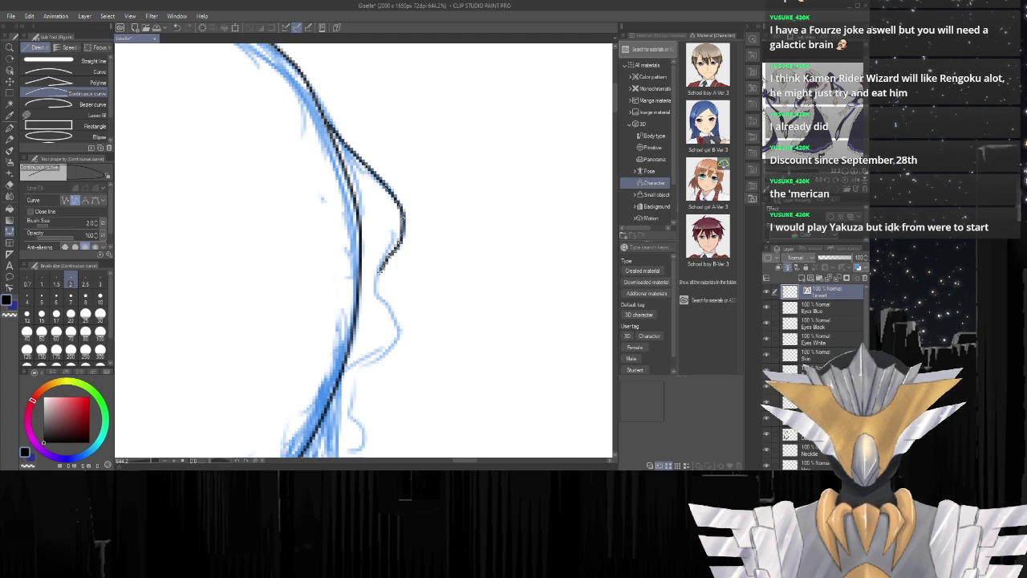
mouse_move(376, 287)
mouse_down()
mouse_move(398, 331)
mouse_move(362, 366)
mouse_up()
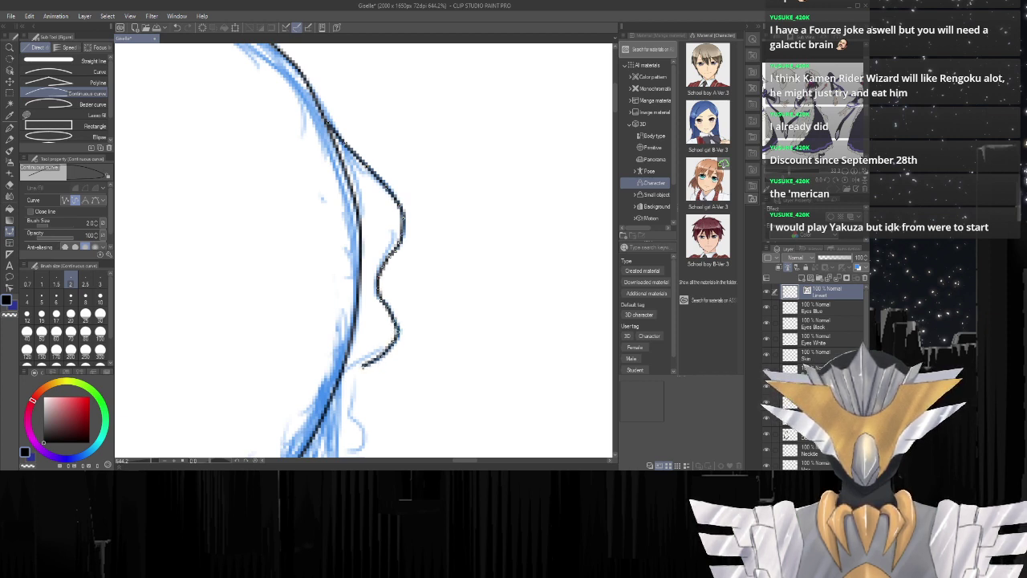
click(355, 372)
Ink the small third scallop of the frill along the head's lower right side.
scroll(243, 348, down, 10)
scroll(321, 415, up, 7)
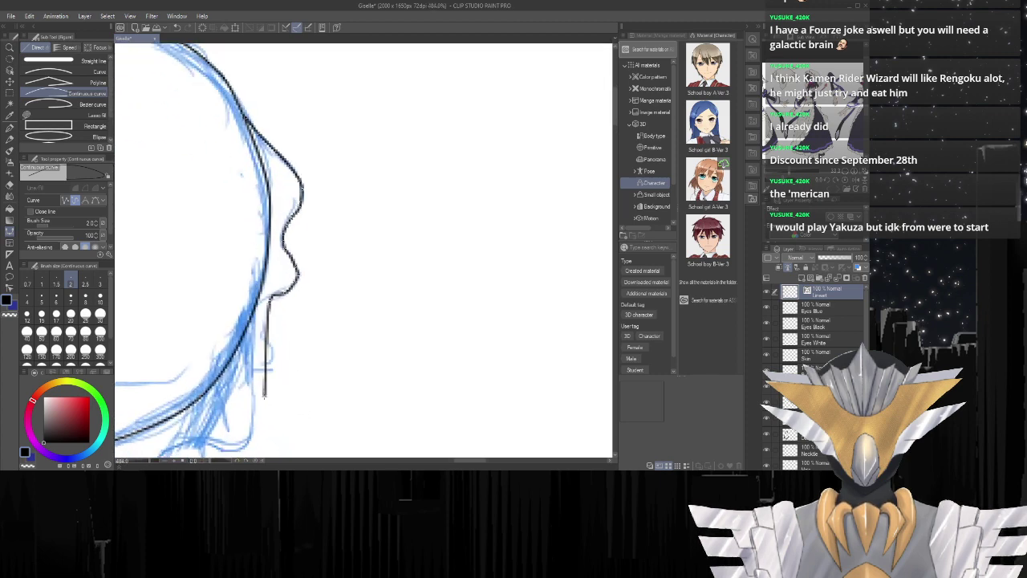
scroll(259, 380, up, 3)
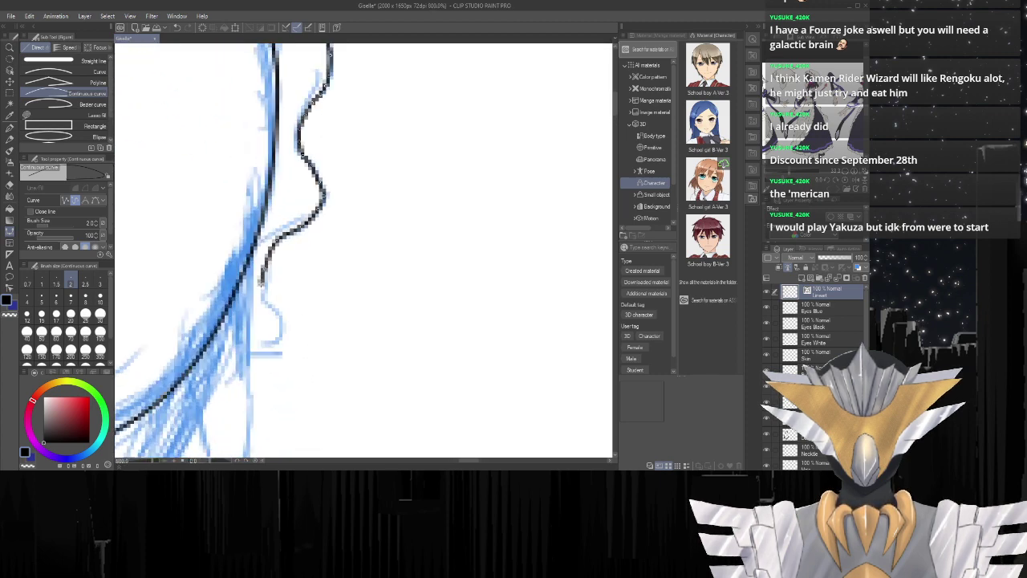
mouse_move(260, 283)
mouse_down()
mouse_move(279, 331)
mouse_move(266, 353)
mouse_up()
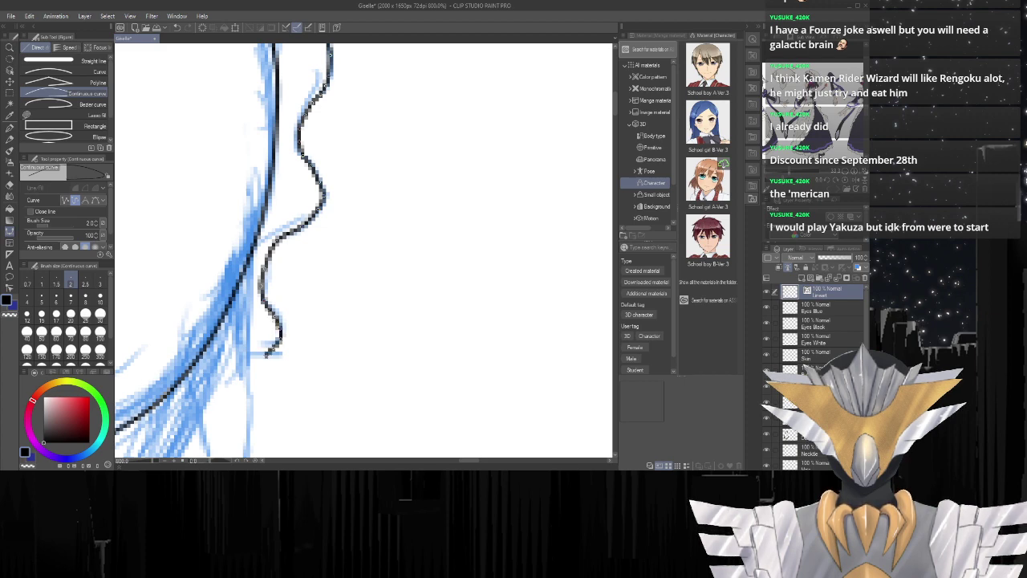
click(249, 370)
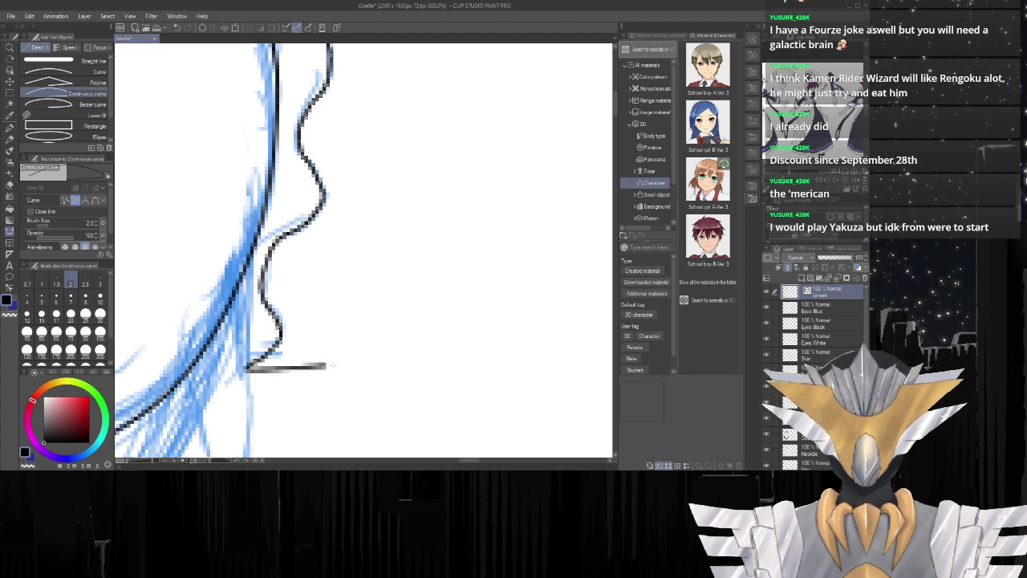
Ink the frill's straight lower right edge downward and around its rounded bottom corner, following the blue sketch.
scroll(363, 379, down, 3)
scroll(364, 384, up, 5)
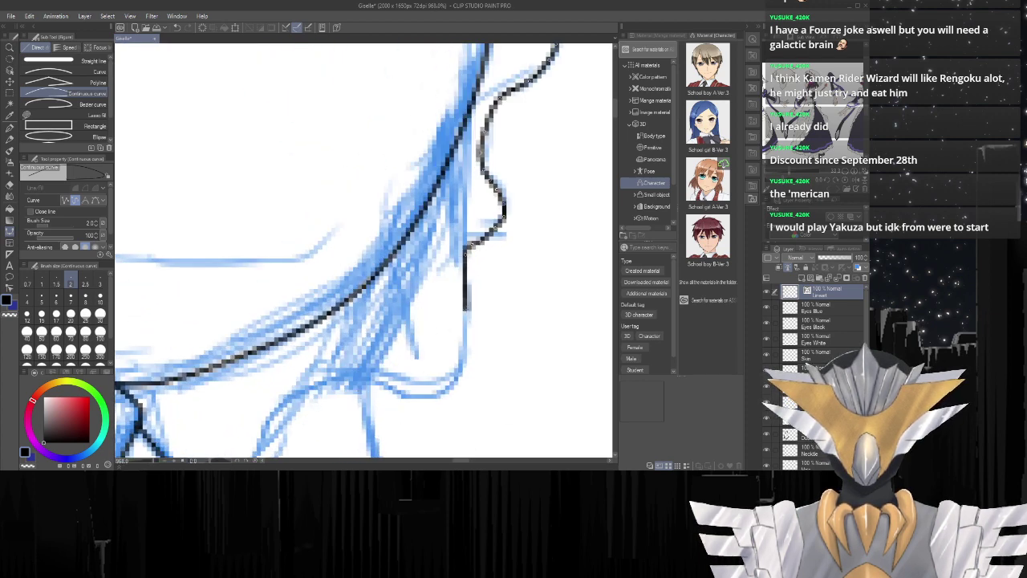
click(466, 311)
click(464, 350)
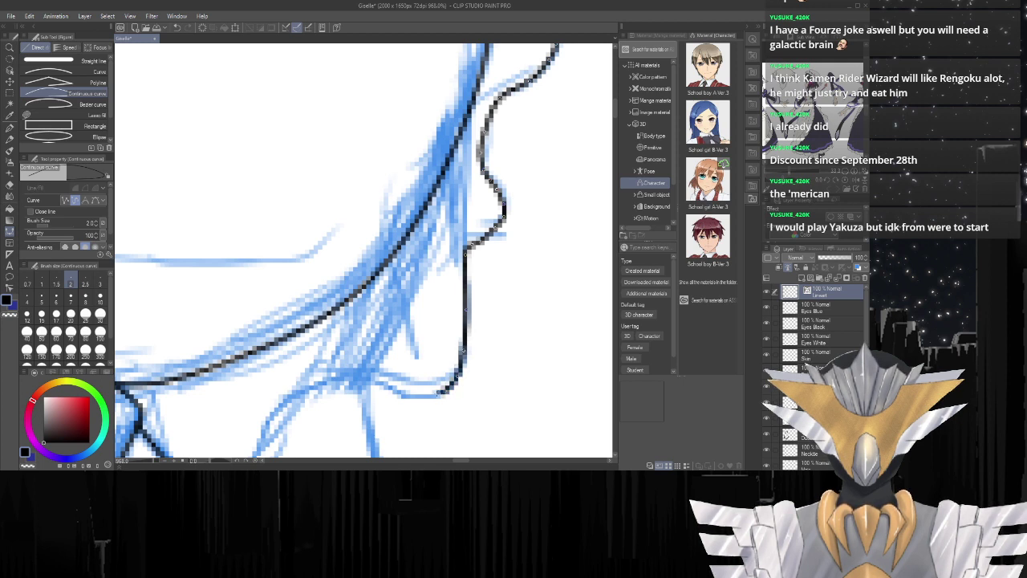
click(426, 399)
click(410, 400)
click(391, 394)
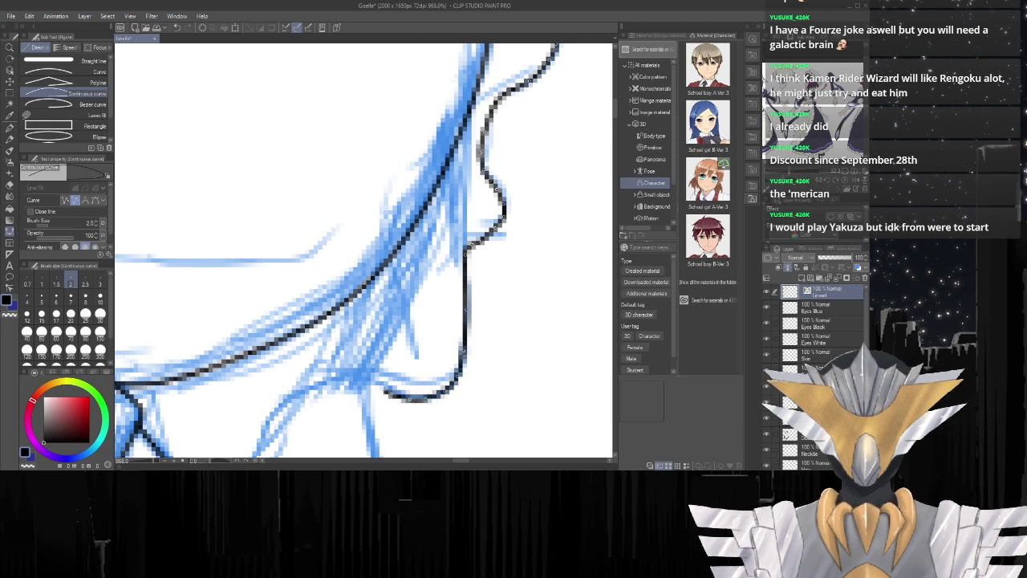
Ink the frill's wavy bottom edge from the rounded corner inward to the ribbon's right edge.
click(355, 381)
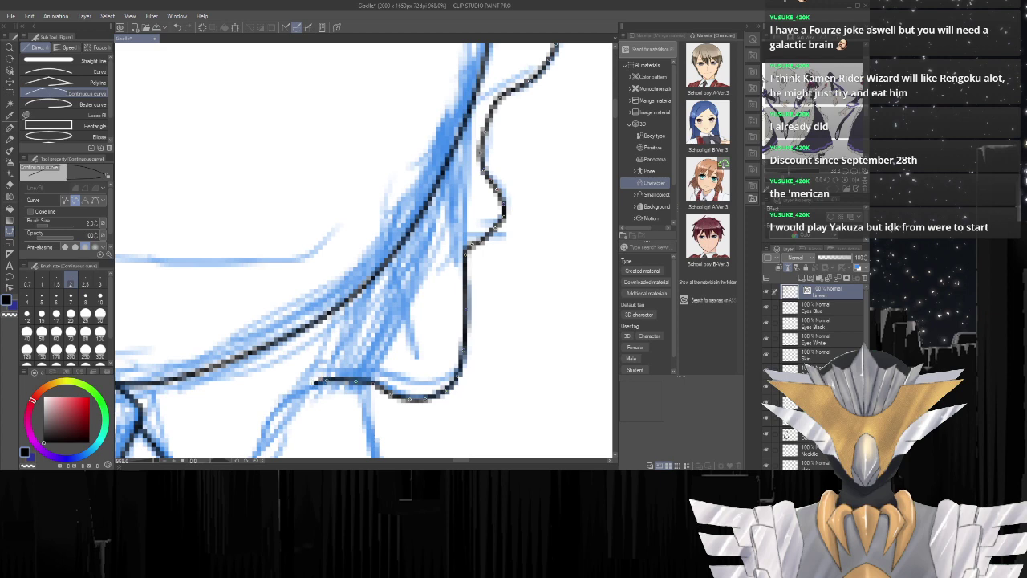
scroll(391, 416, down, 3)
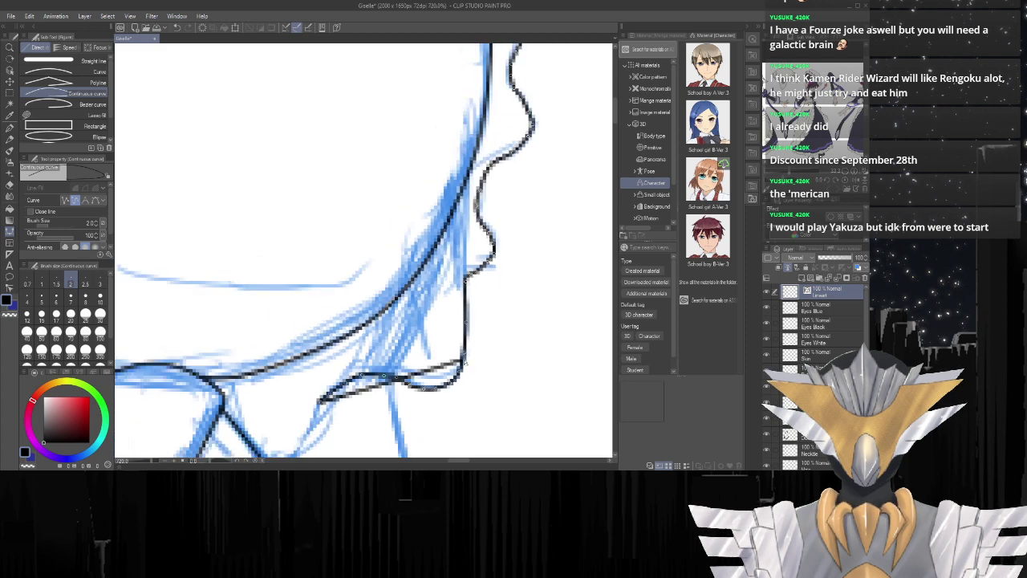
scroll(390, 416, up, 3)
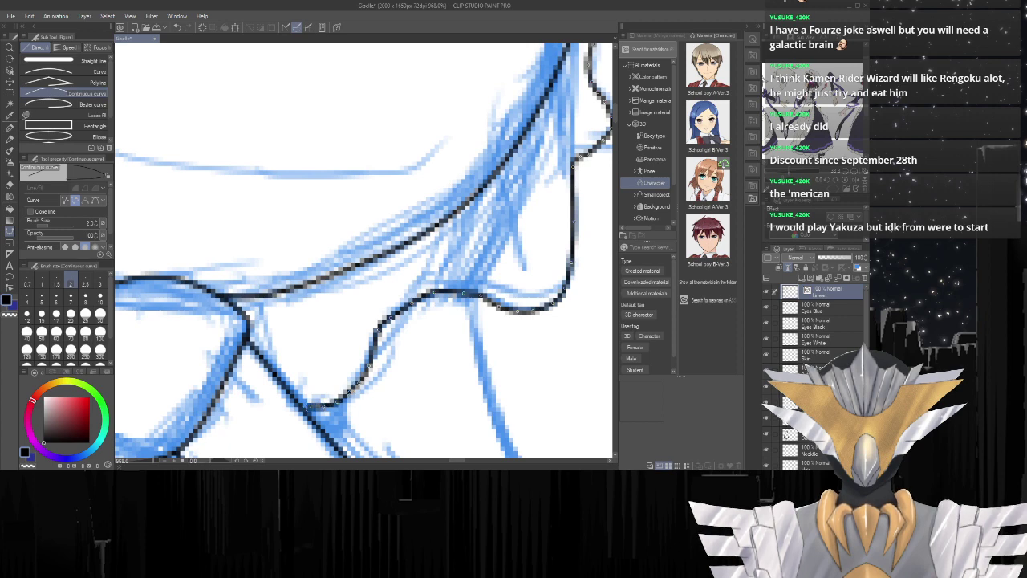
scroll(303, 405, down, 8)
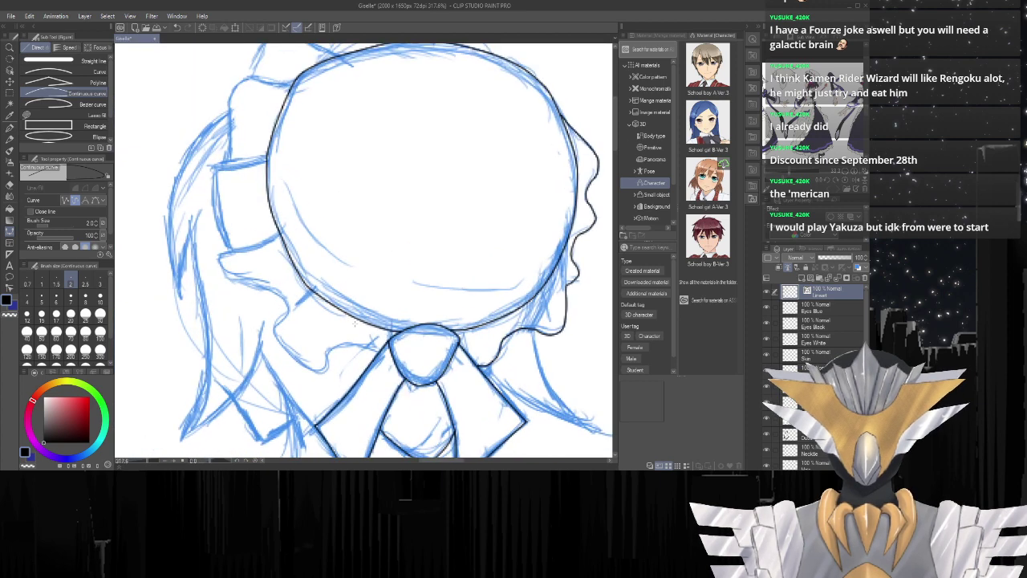
Ink the small frill bump on top of the head, just right of the crown's centre.
scroll(362, 241, down, 2)
scroll(449, 171, up, 9)
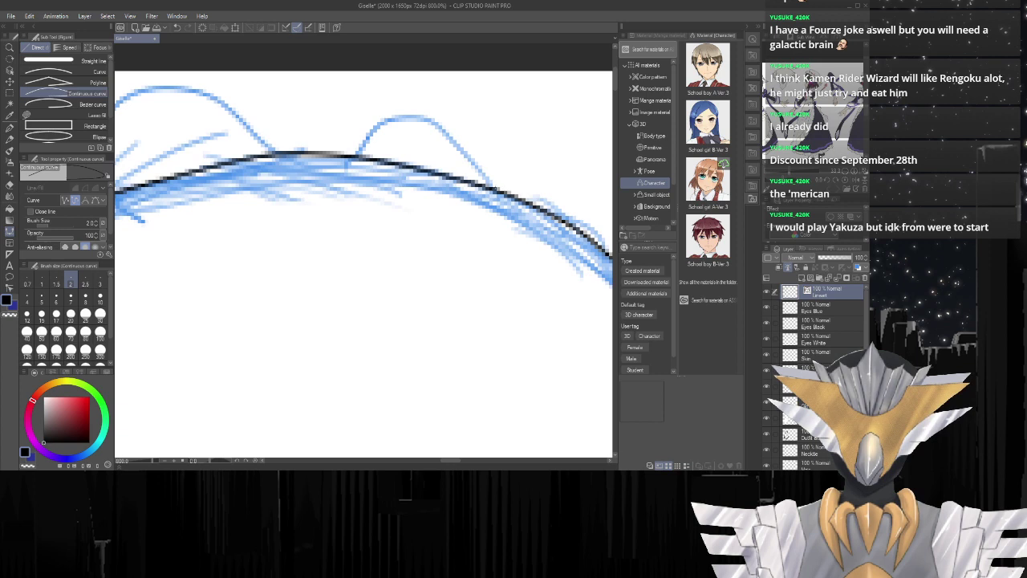
mouse_move(498, 191)
mouse_down()
mouse_move(433, 119)
mouse_move(396, 114)
mouse_move(360, 148)
mouse_up()
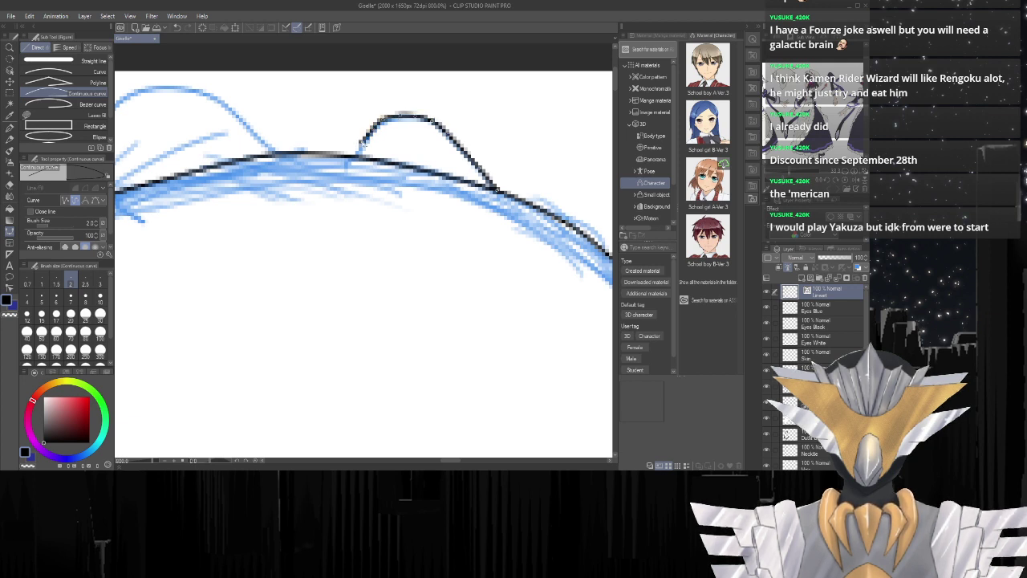
double_click(358, 158)
scroll(466, 175, down, 9)
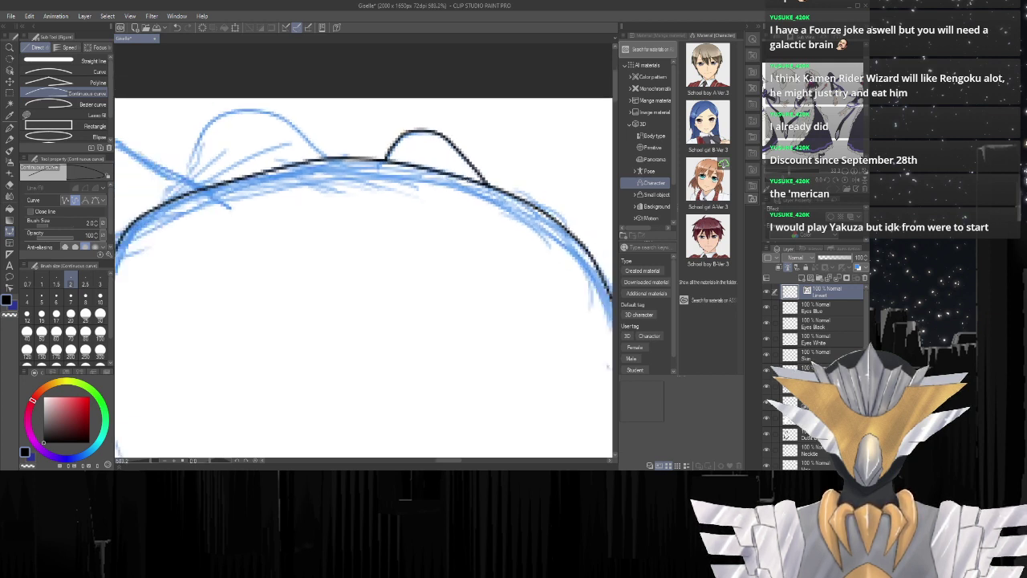
Ink the larger frill bump on the crown's left side, down to the sketched edge of the neighbouring fold.
scroll(385, 169, up, 11)
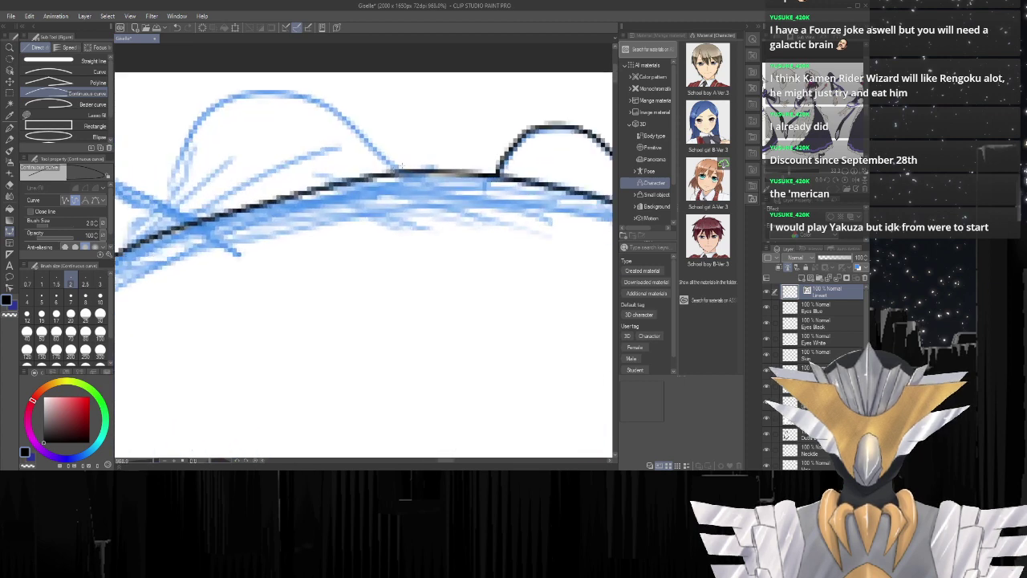
mouse_move(402, 170)
mouse_down()
mouse_move(345, 118)
mouse_move(298, 95)
mouse_move(236, 93)
mouse_move(195, 119)
mouse_up()
click(183, 146)
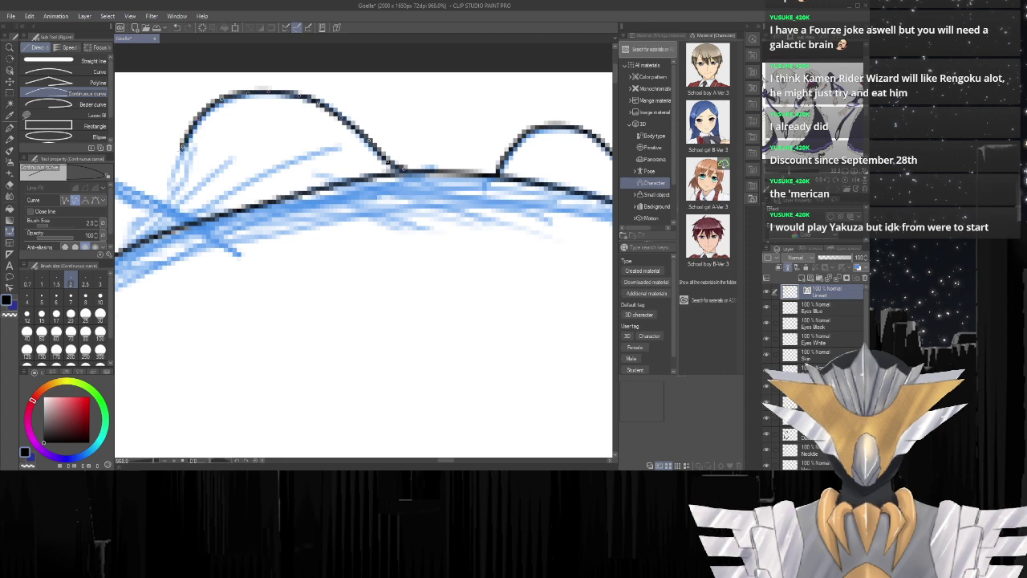
scroll(316, 230, down, 3)
scroll(197, 222, up, 1)
scroll(247, 217, up, 6)
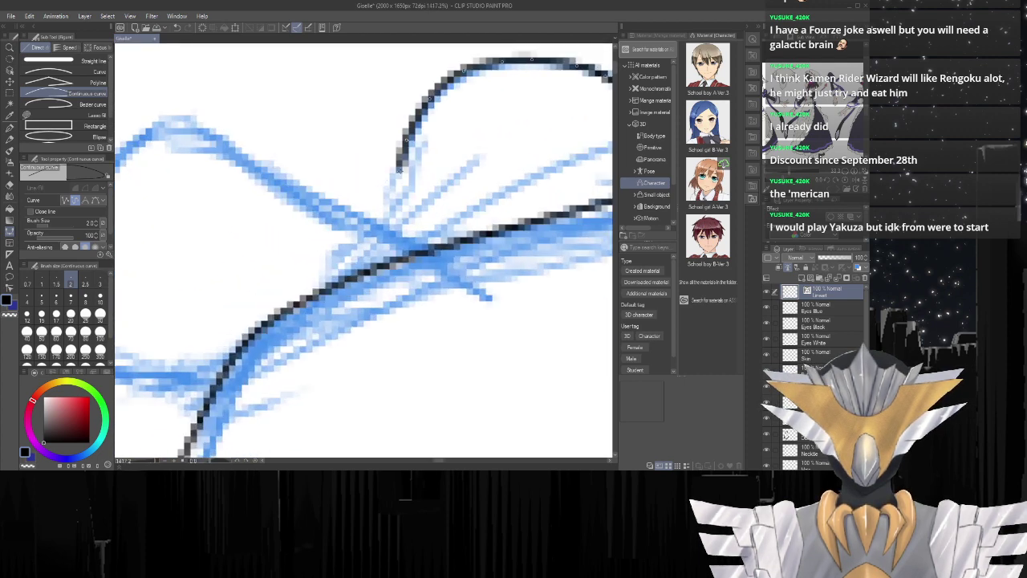
drag(398, 170, 374, 227)
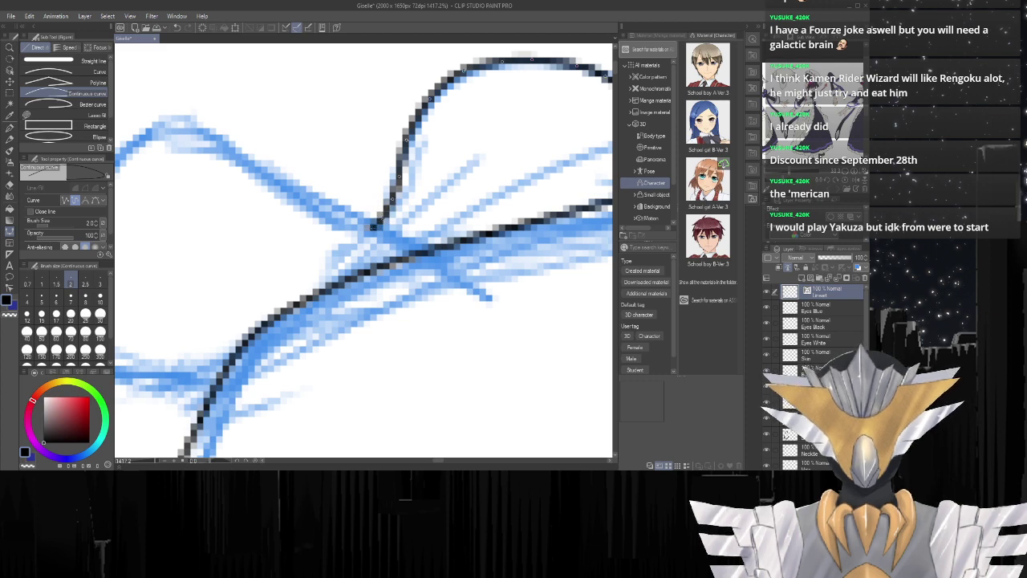
Ink the pointed frill fold at the head's upper left, from the head outline over its peak to its outer lower corner.
scroll(449, 241, down, 4)
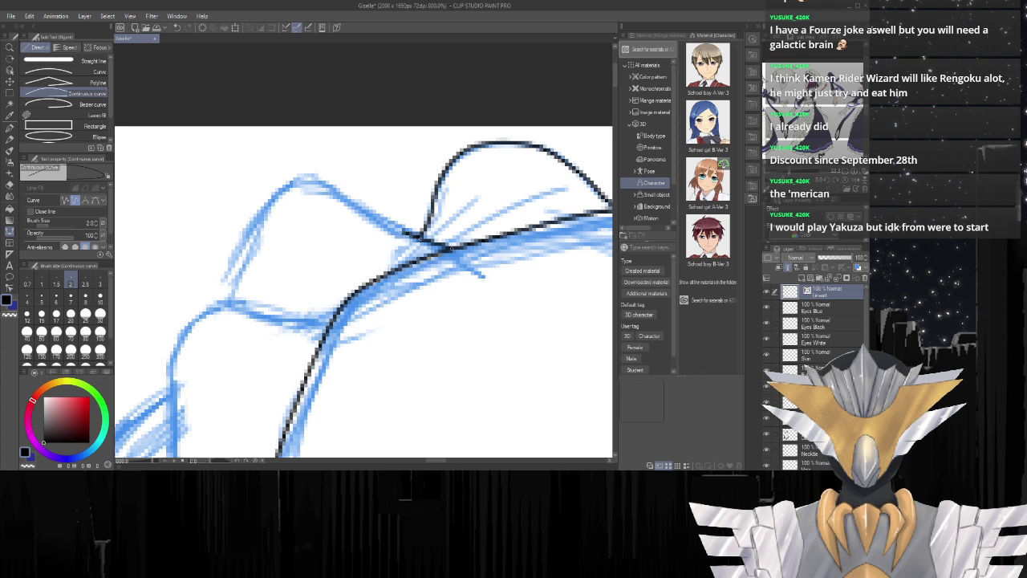
mouse_move(402, 231)
mouse_down()
mouse_move(317, 177)
mouse_move(294, 181)
mouse_move(253, 235)
mouse_up()
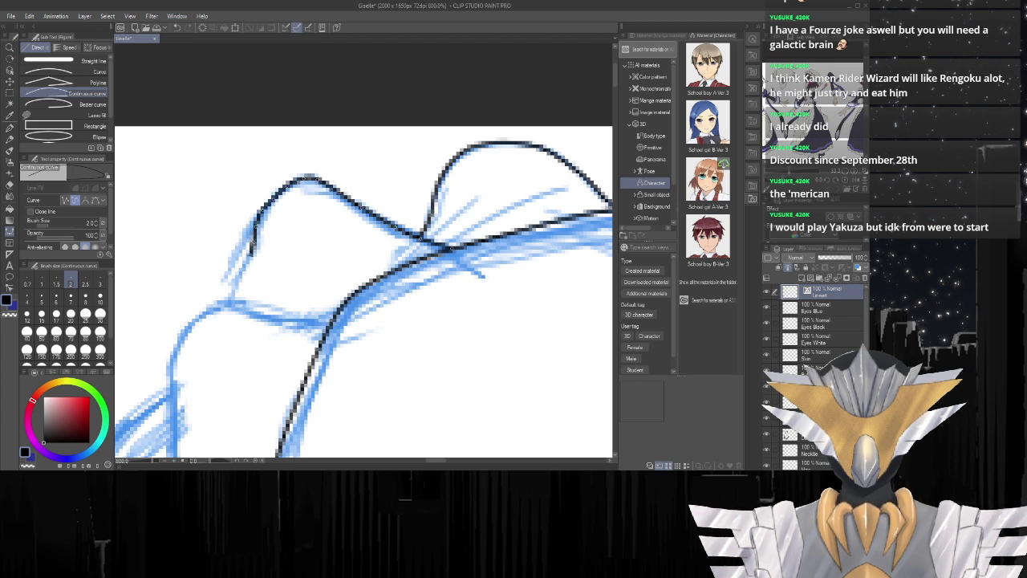
drag(242, 268, 231, 292)
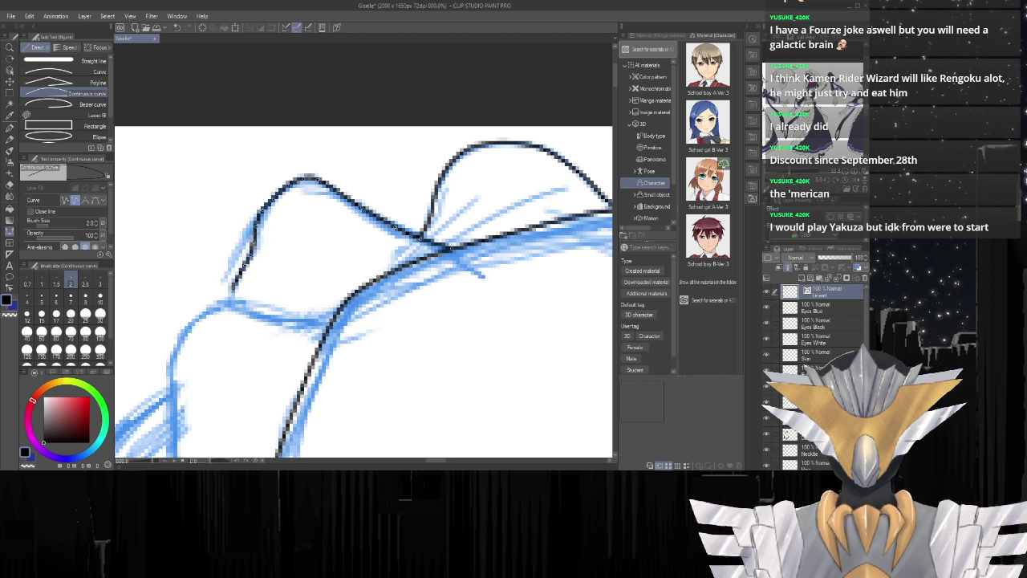
double_click(226, 303)
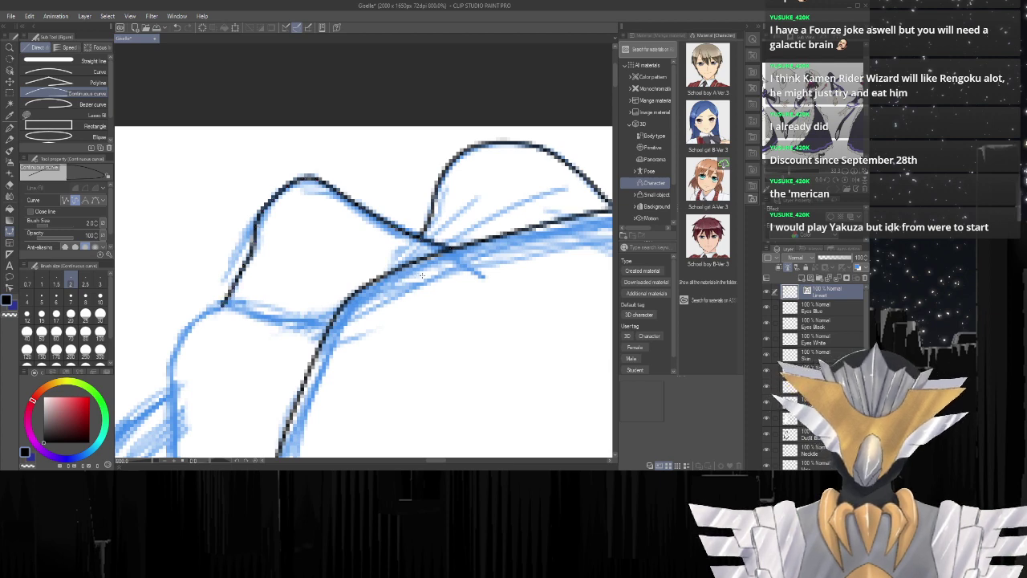
Ink the curved seam under the pointed upper left fold, from the head outline to the fold's outer lower corner.
scroll(425, 289, down, 2)
scroll(377, 343, up, 3)
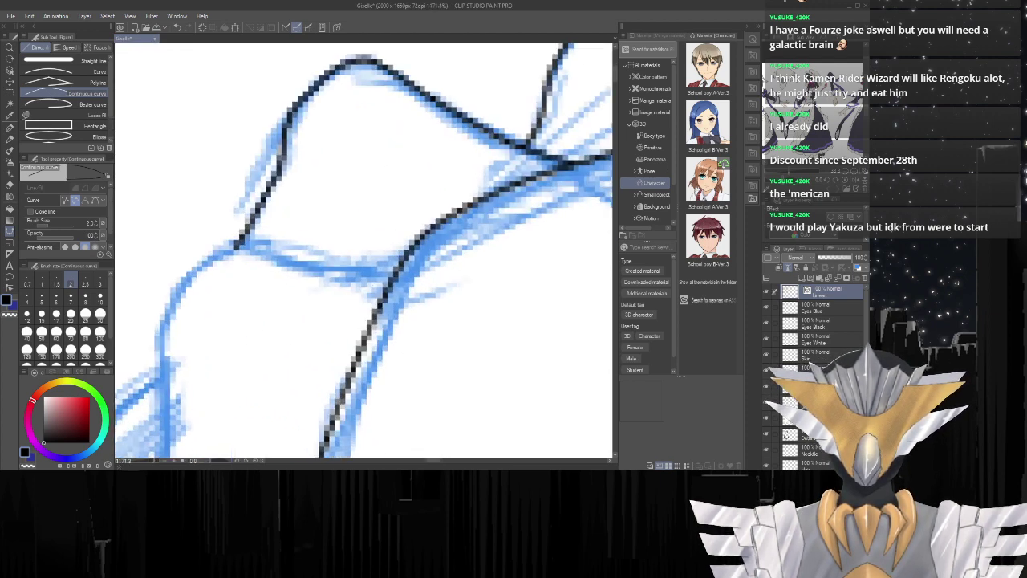
click(405, 258)
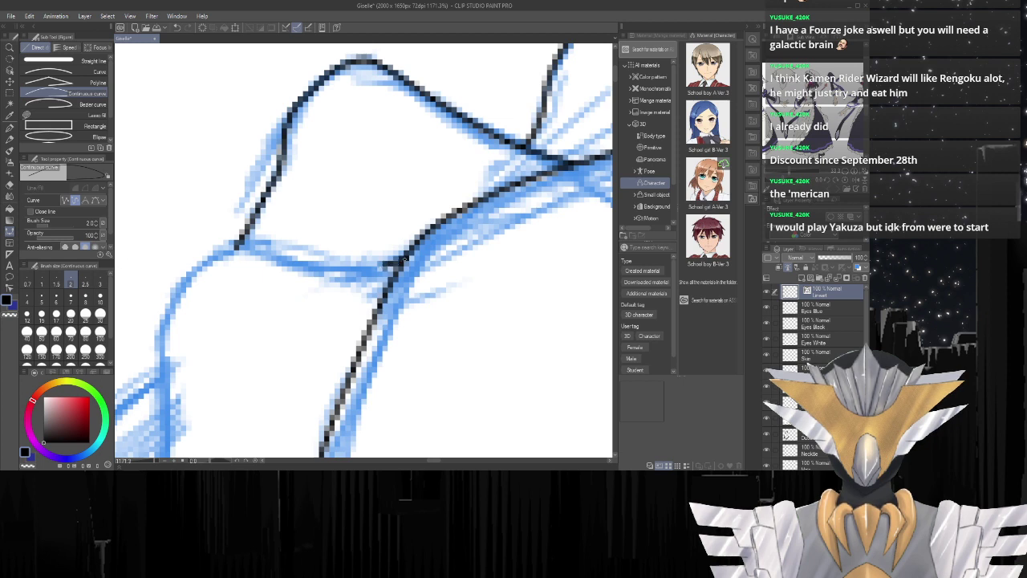
click(355, 273)
click(327, 272)
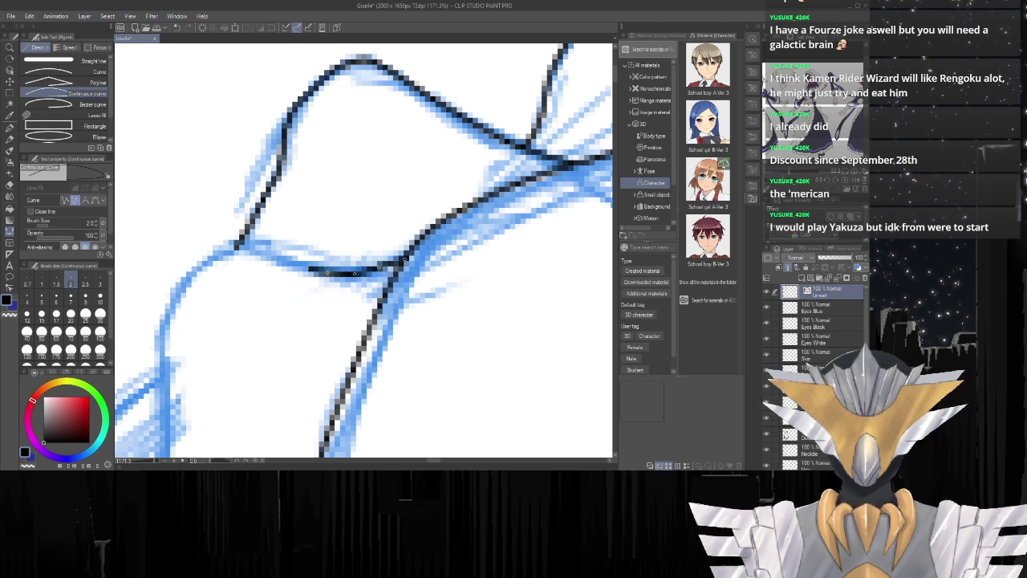
click(299, 266)
click(276, 257)
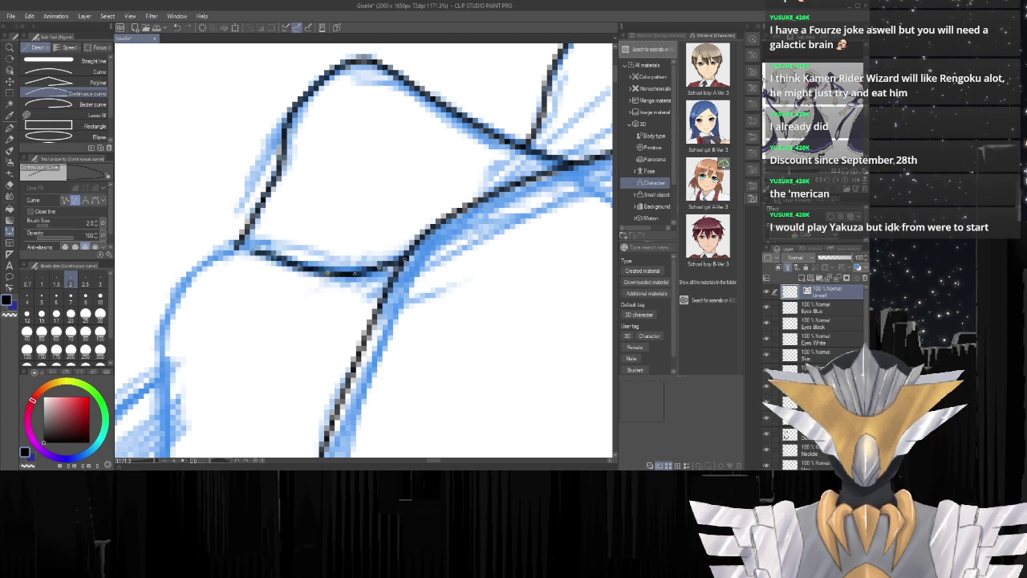
click(253, 252)
click(238, 248)
Continue the line around the rounded upper corner of the next frill fold on the head's left side.
click(209, 258)
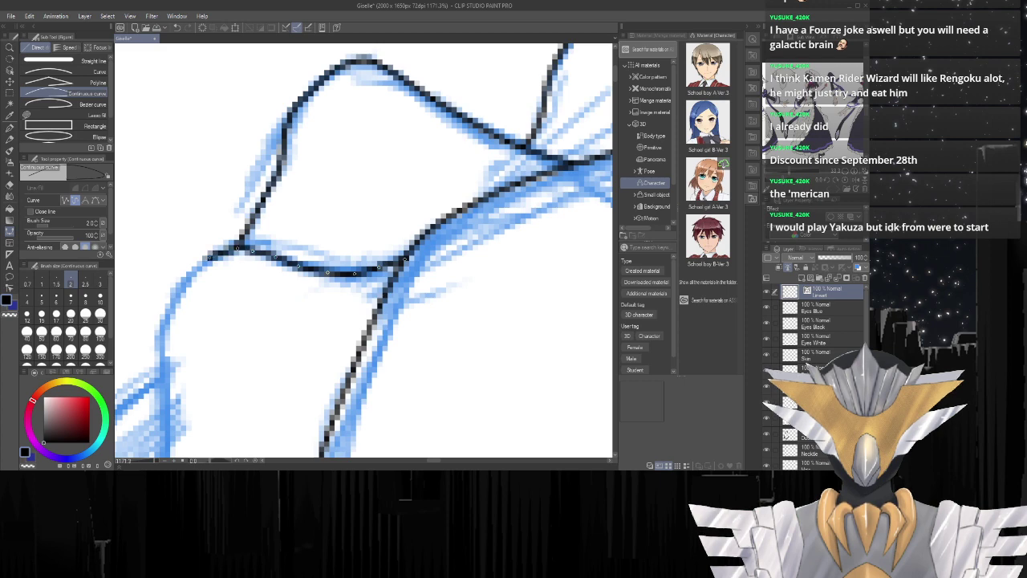
scroll(417, 260, down, 2)
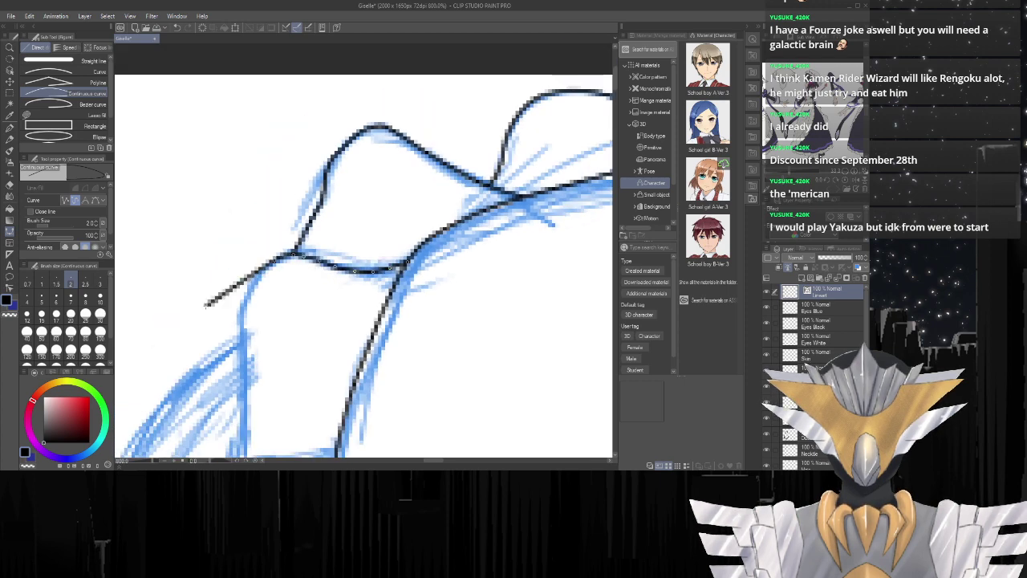
scroll(484, 293, down, 2)
scroll(309, 293, up, 3)
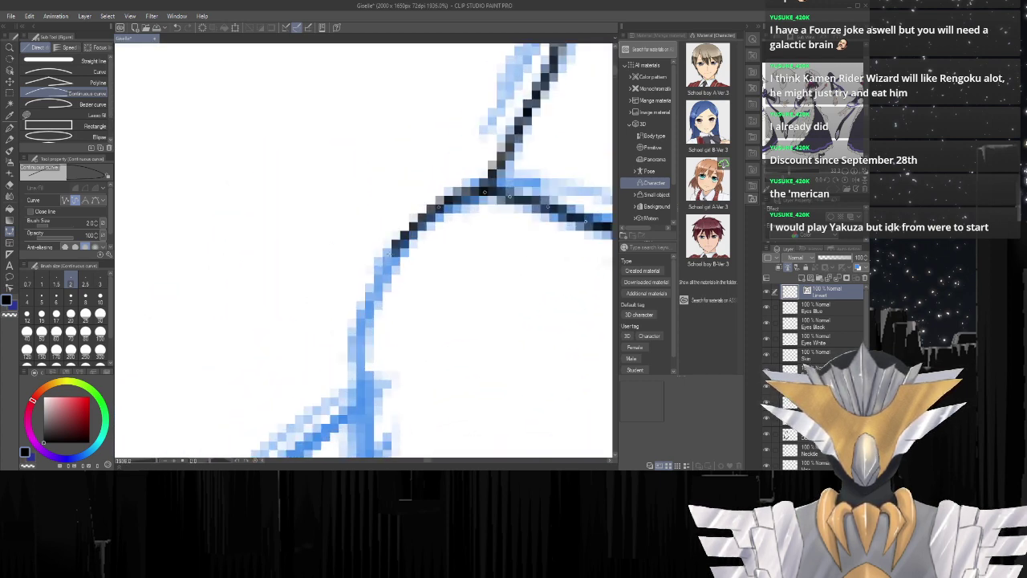
click(396, 249)
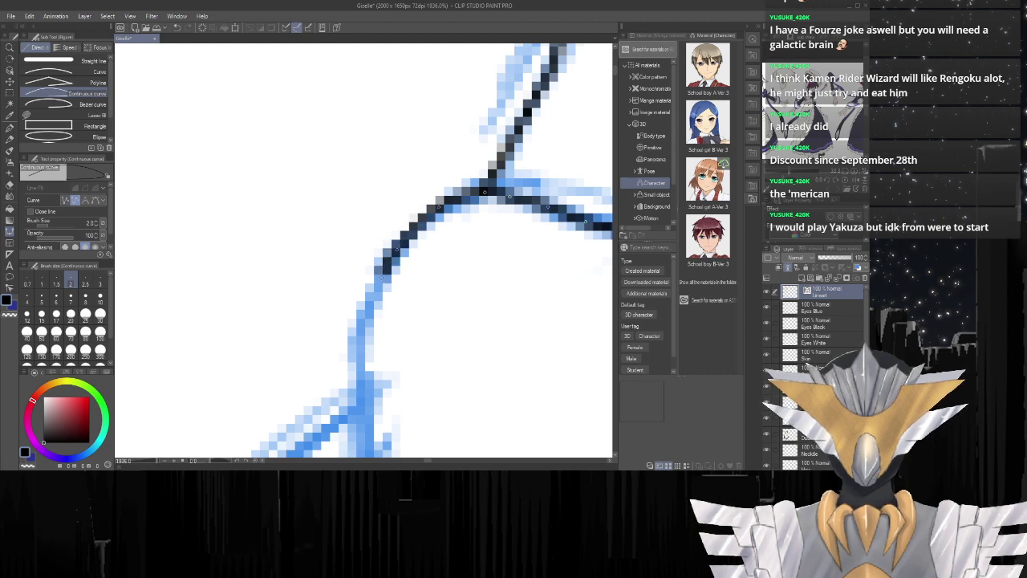
click(378, 282)
scroll(386, 345, down, 5)
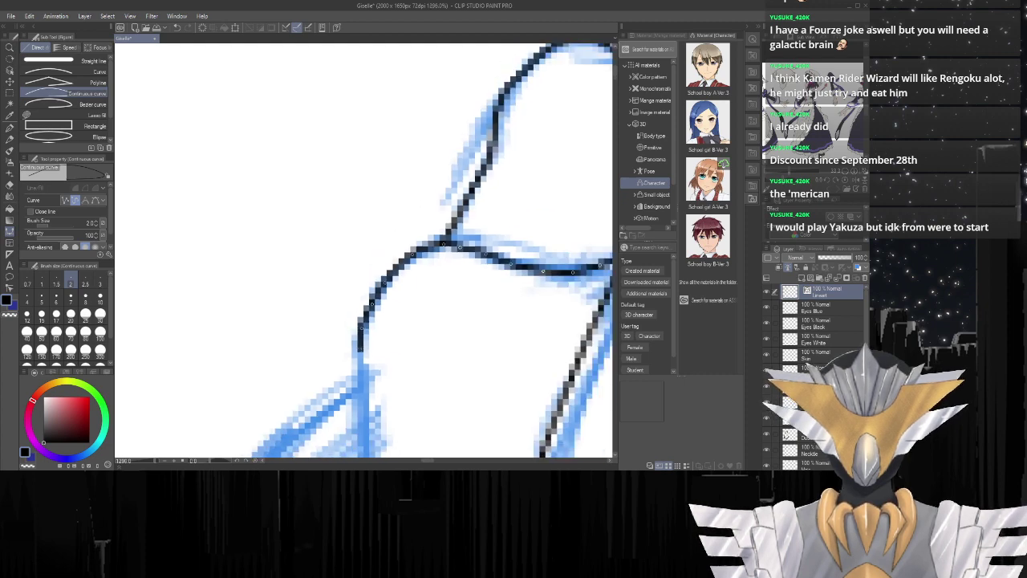
Ink the straight outer side of this left frill fold and its bottom seam from the head outline.
scroll(385, 349, up, 4)
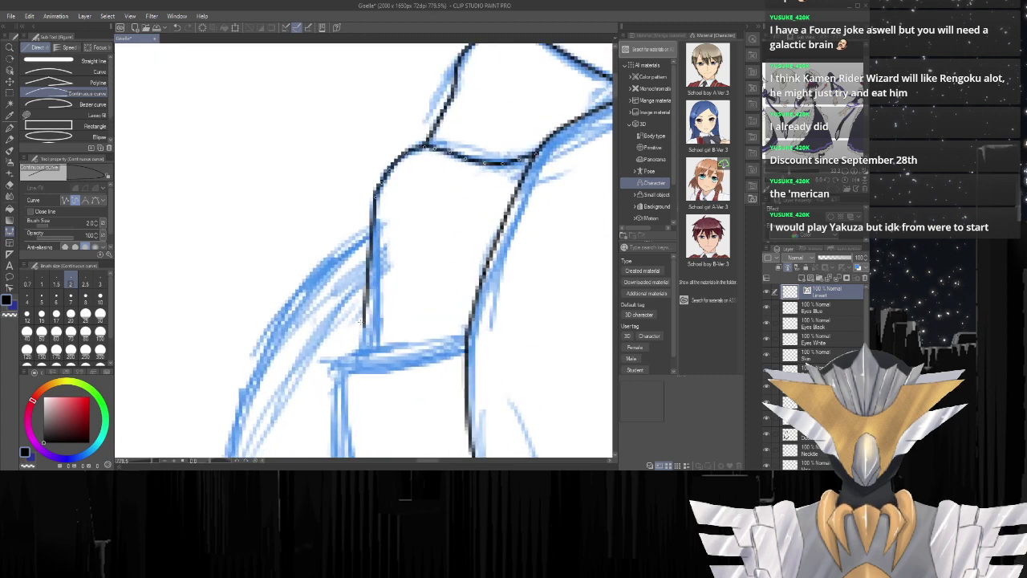
click(387, 243)
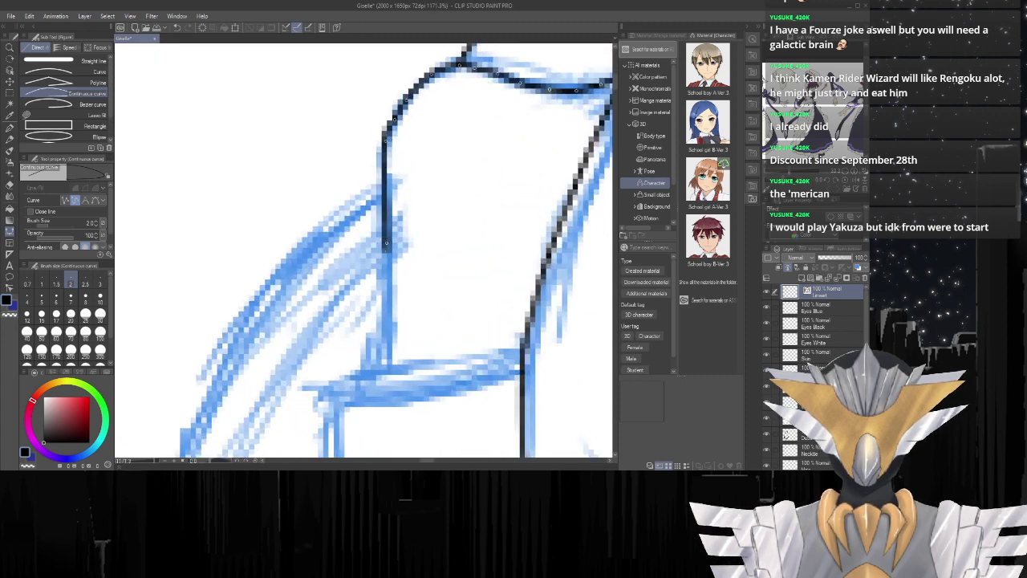
click(388, 308)
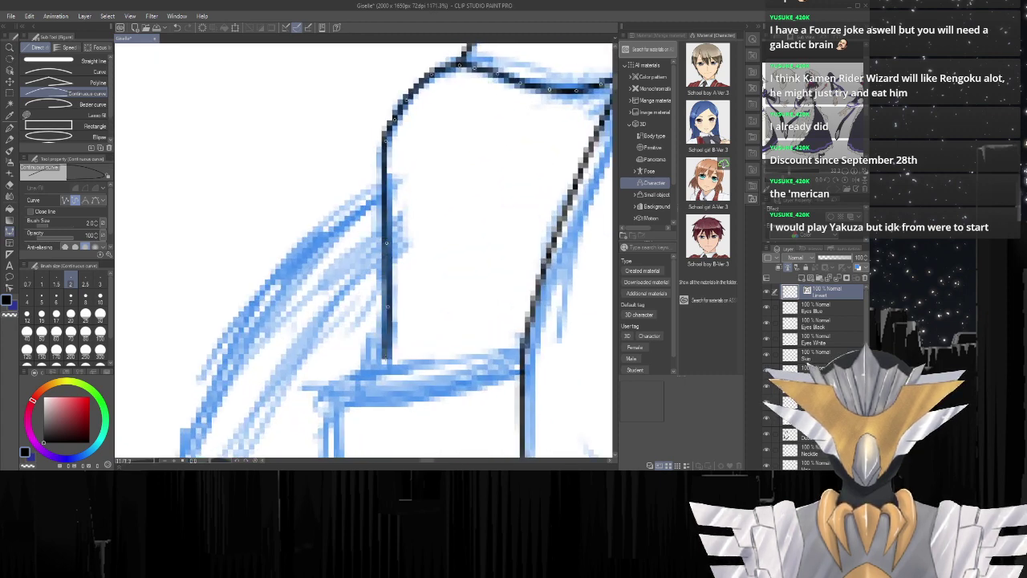
scroll(379, 356, down, 1)
scroll(353, 330, up, 2)
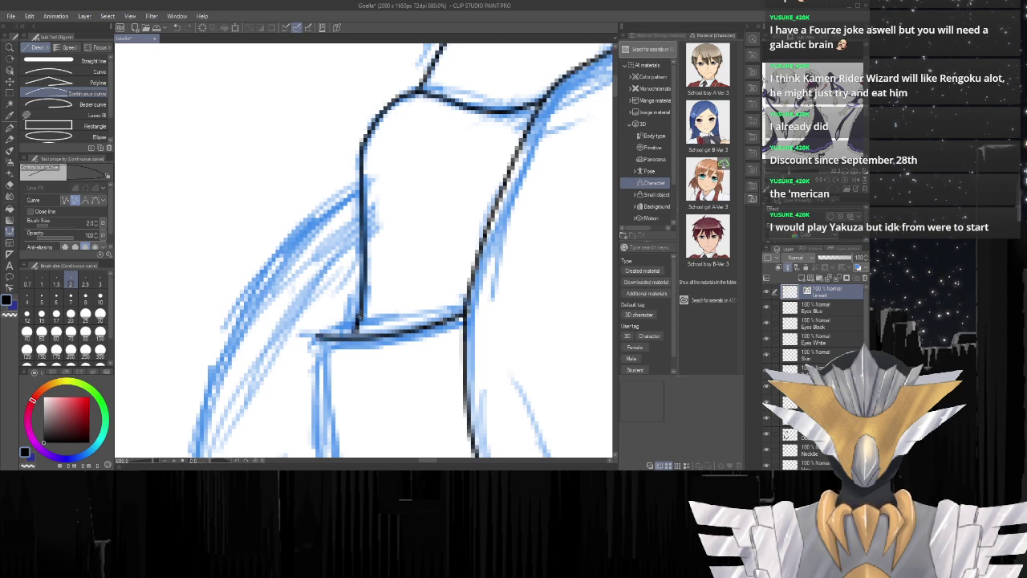
Ink the curved outer side of the next frill fold down the head's left side, from the seam above to its lower corner.
scroll(437, 321, down, 5)
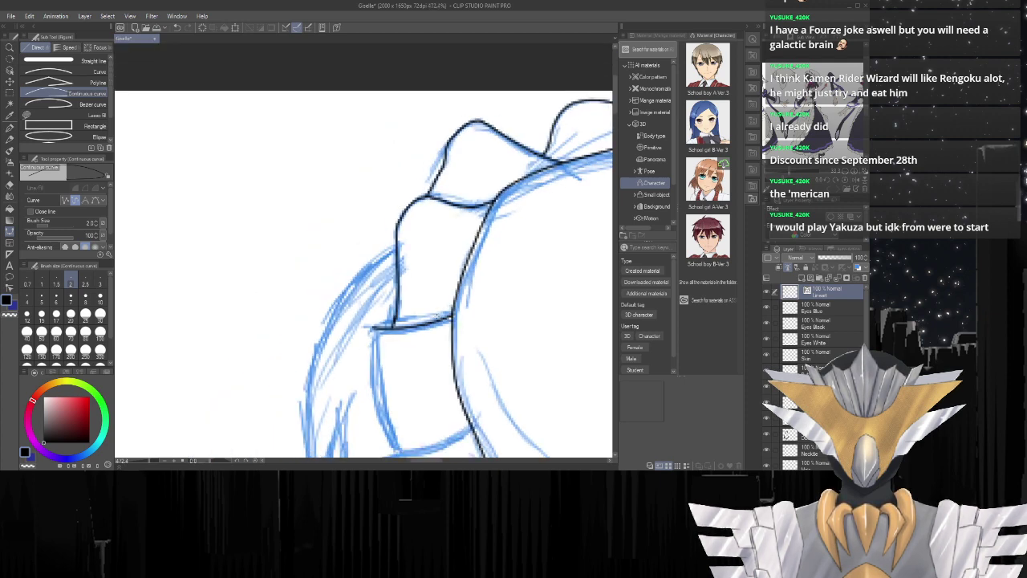
scroll(407, 380, up, 5)
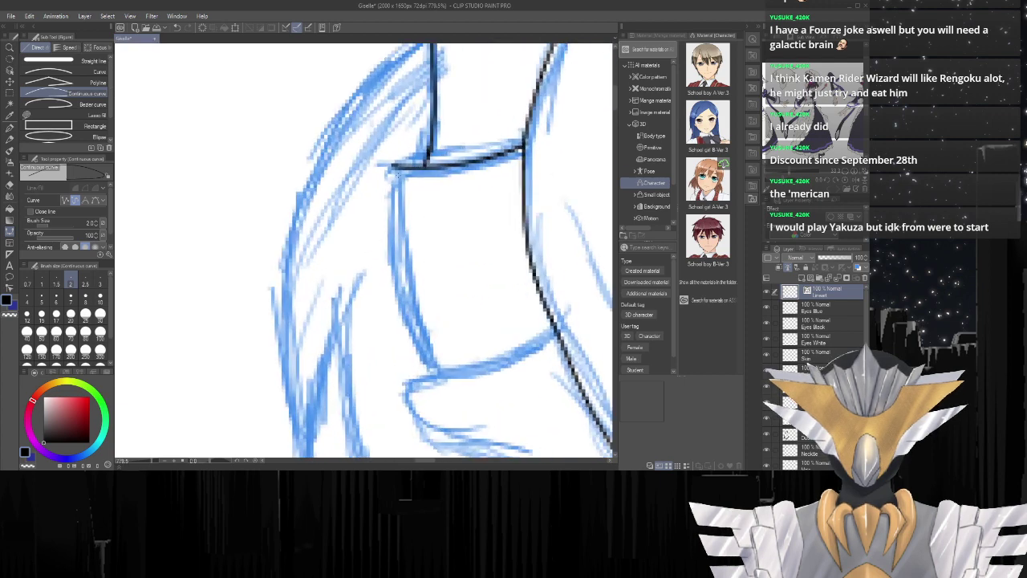
mouse_move(390, 165)
mouse_down()
mouse_move(400, 297)
mouse_move(431, 371)
mouse_up()
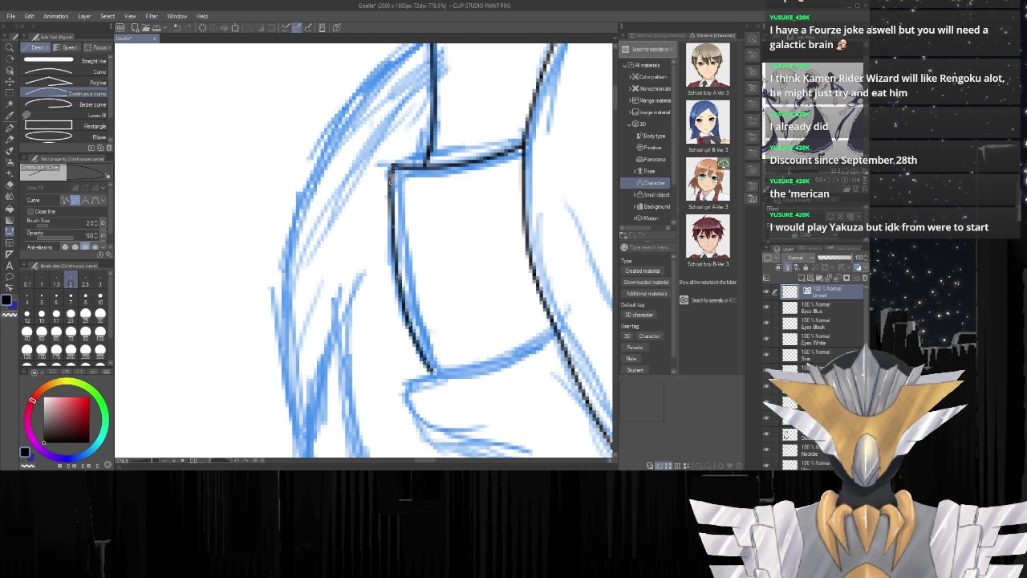
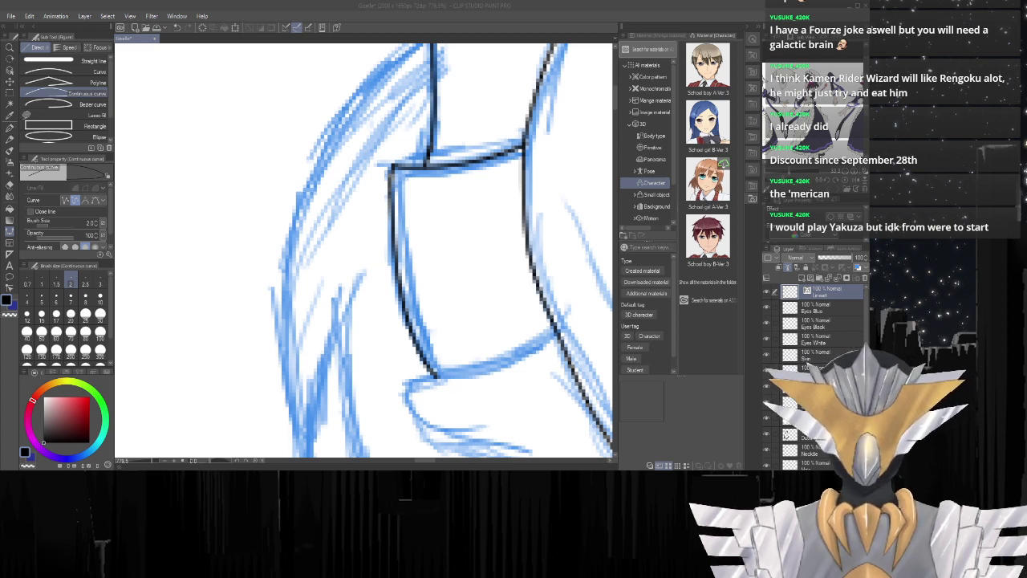
scroll(353, 241, down, 12)
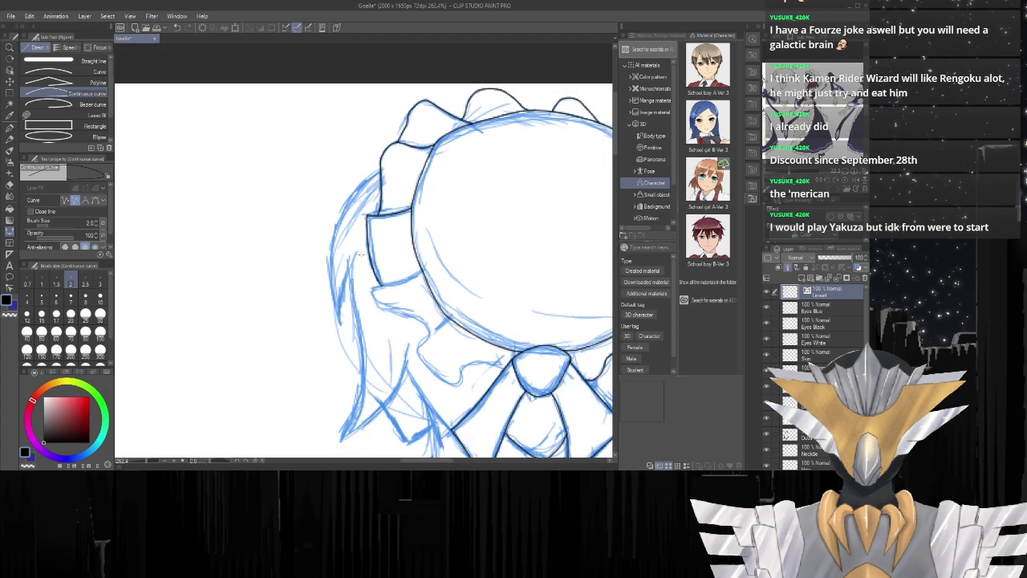
Ink the bottom seam of this left frill fold, from the head outline to the fold's lower outer corner.
scroll(395, 272, up, 8)
drag(400, 350, 388, 301)
scroll(460, 240, up, 2)
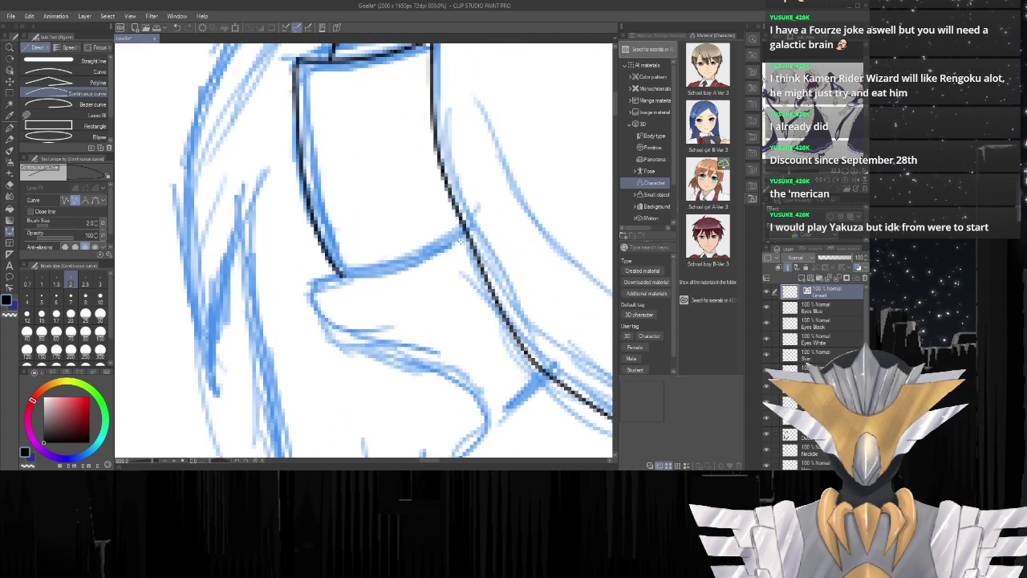
scroll(452, 228, up, 1)
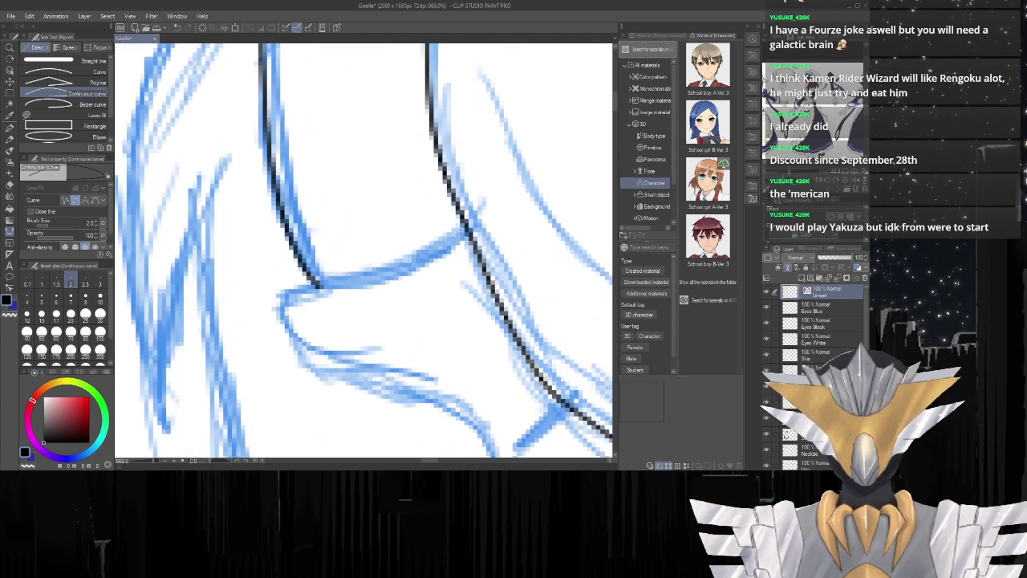
click(465, 226)
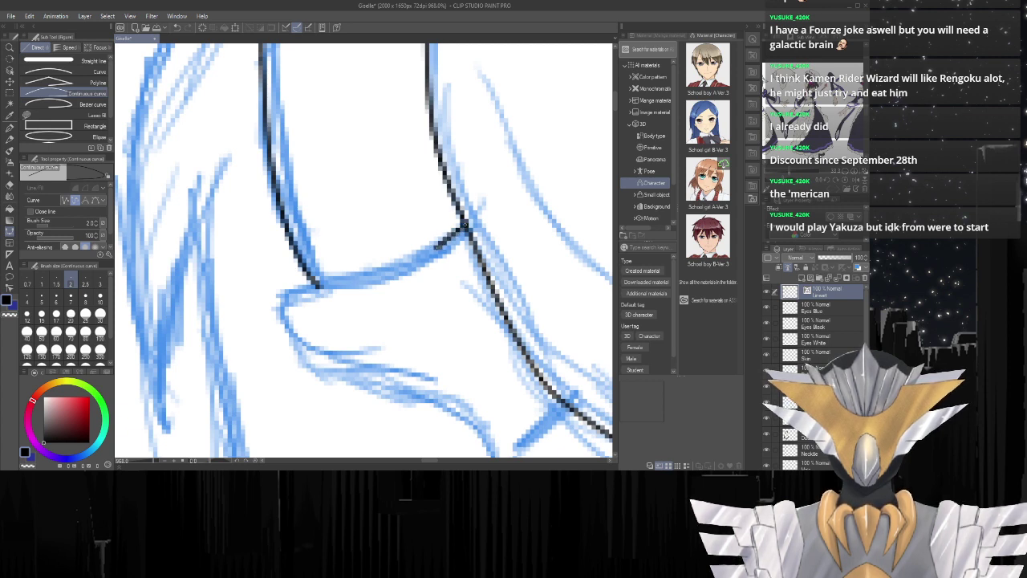
click(434, 247)
click(407, 261)
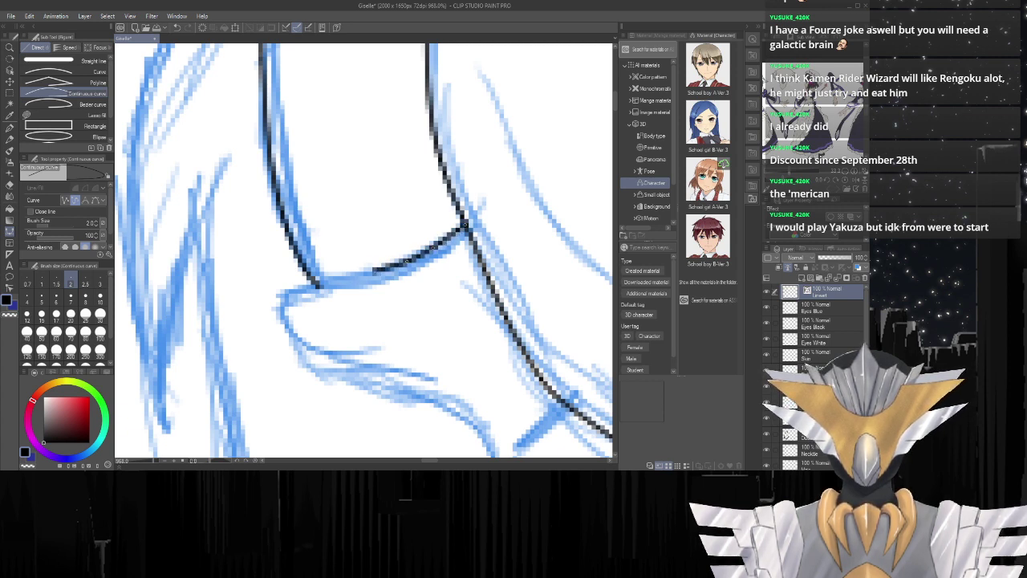
click(362, 277)
click(327, 284)
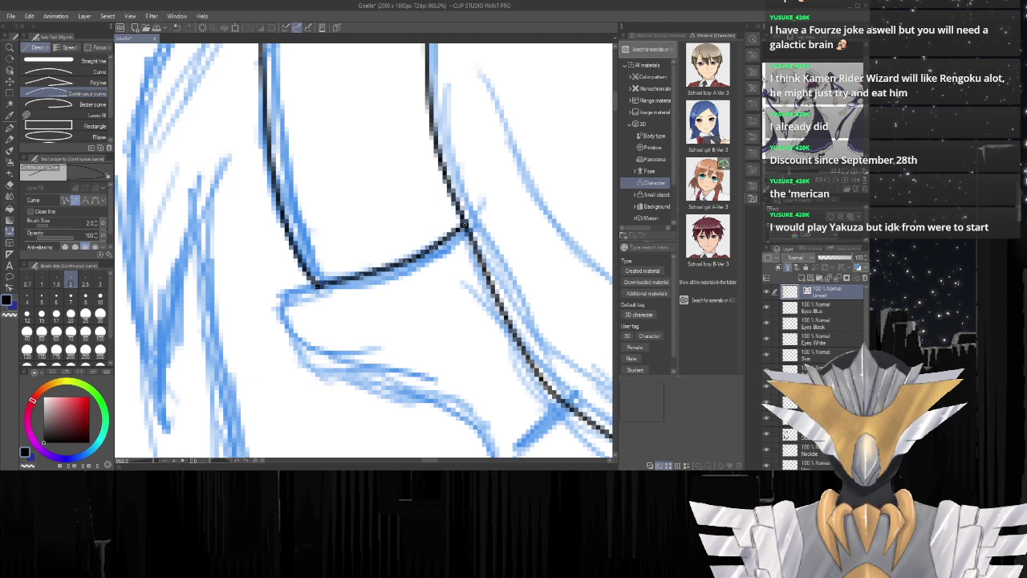
Continue the seam line outward and around the narrow rounded tip of the lower left frill fold.
click(292, 294)
click(282, 298)
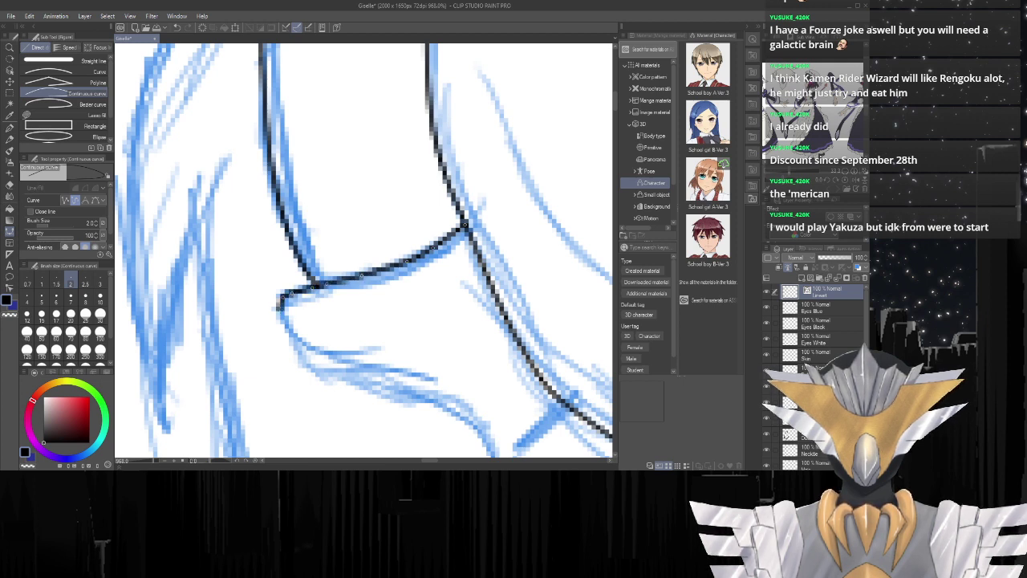
click(281, 315)
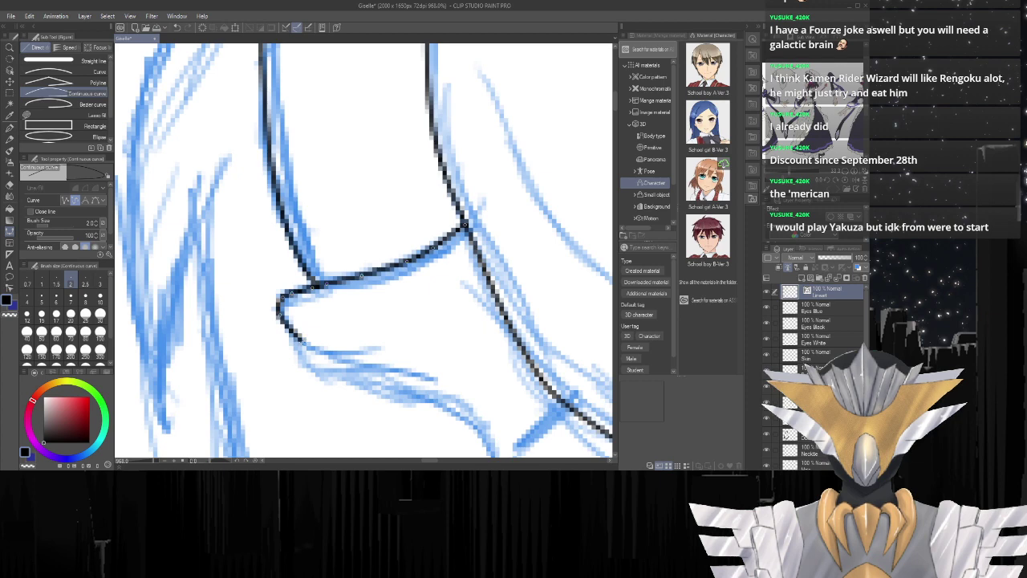
scroll(295, 343, down, 4)
scroll(281, 357, up, 5)
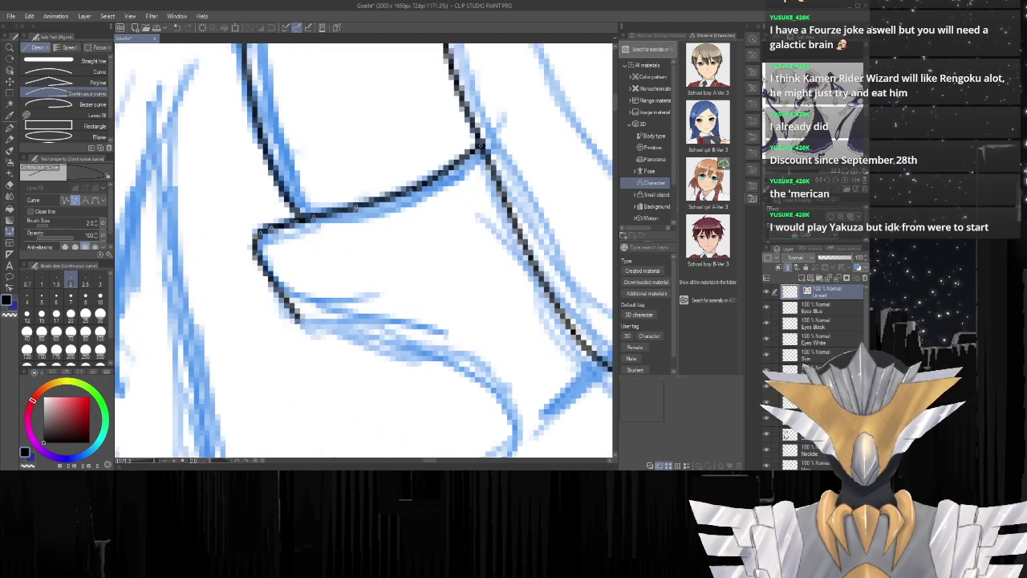
click(277, 296)
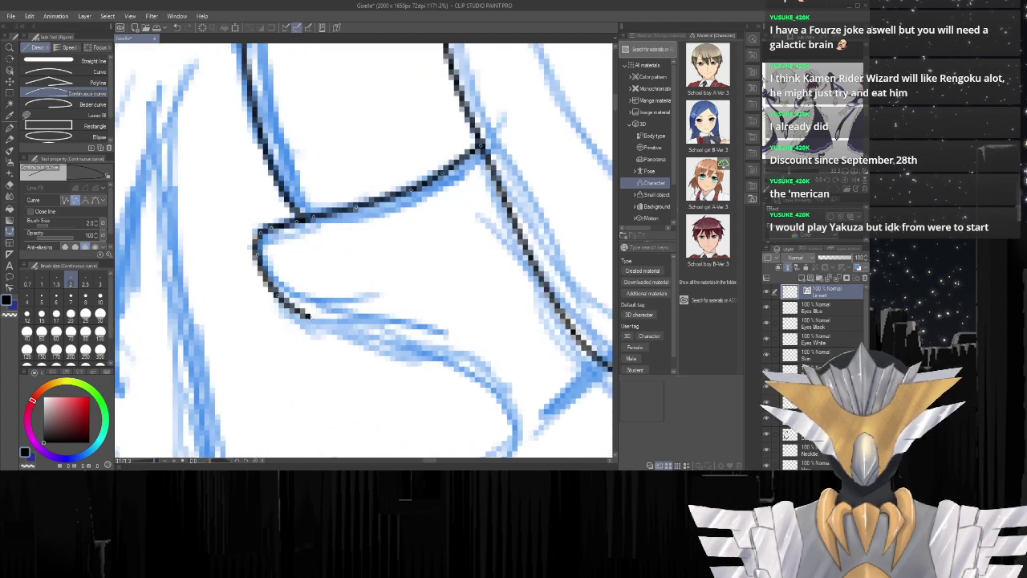
Ink the lower edge of this frill fold, sweeping from its tip inward to the bend nearest the head.
click(318, 322)
click(378, 342)
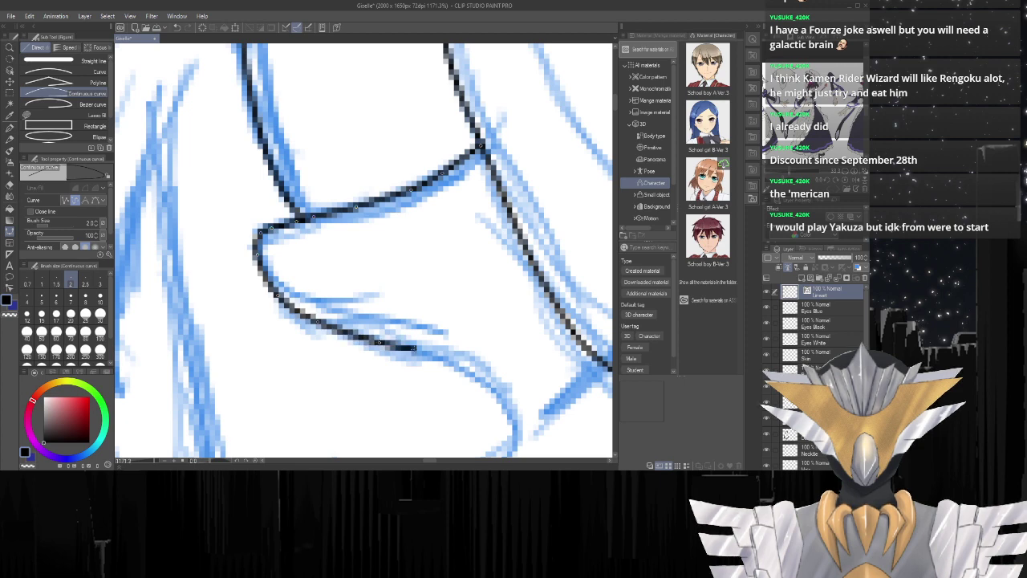
click(430, 353)
click(462, 369)
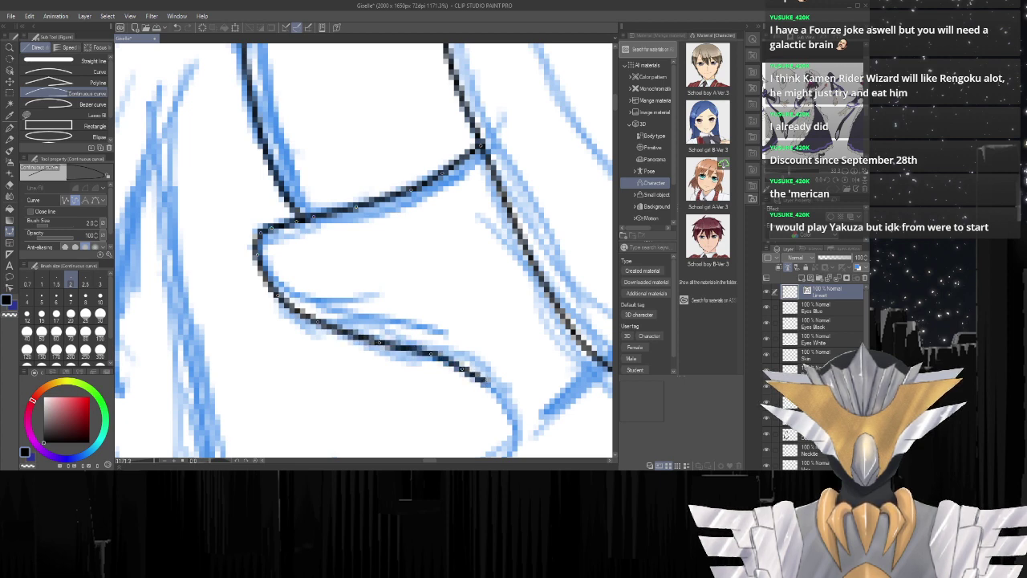
click(509, 408)
Curve the frill line back outward from the bend to the upper corner of the bottom left fold.
scroll(359, 317, down, 4)
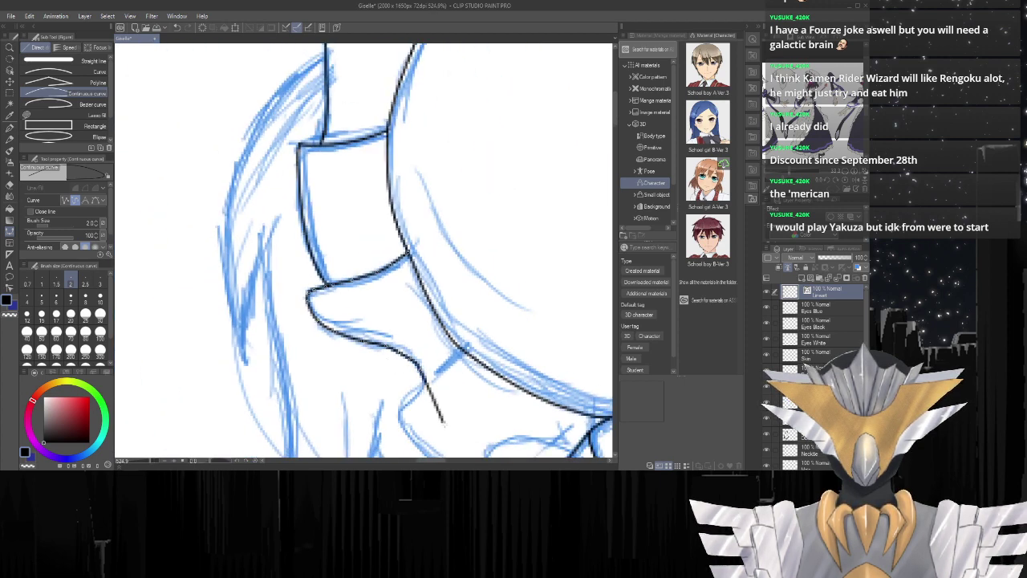
scroll(443, 420, up, 6)
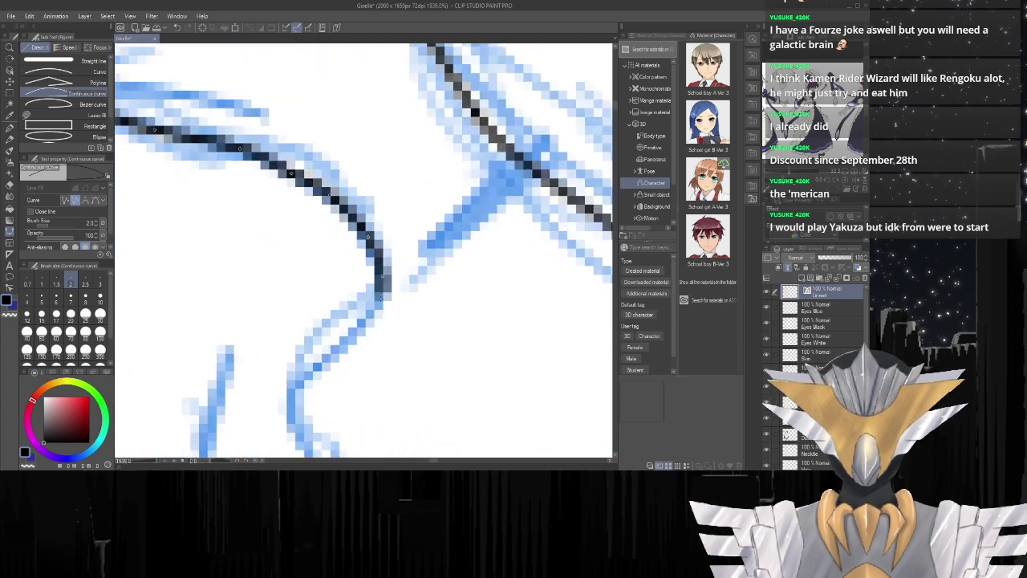
click(381, 299)
click(356, 327)
click(332, 351)
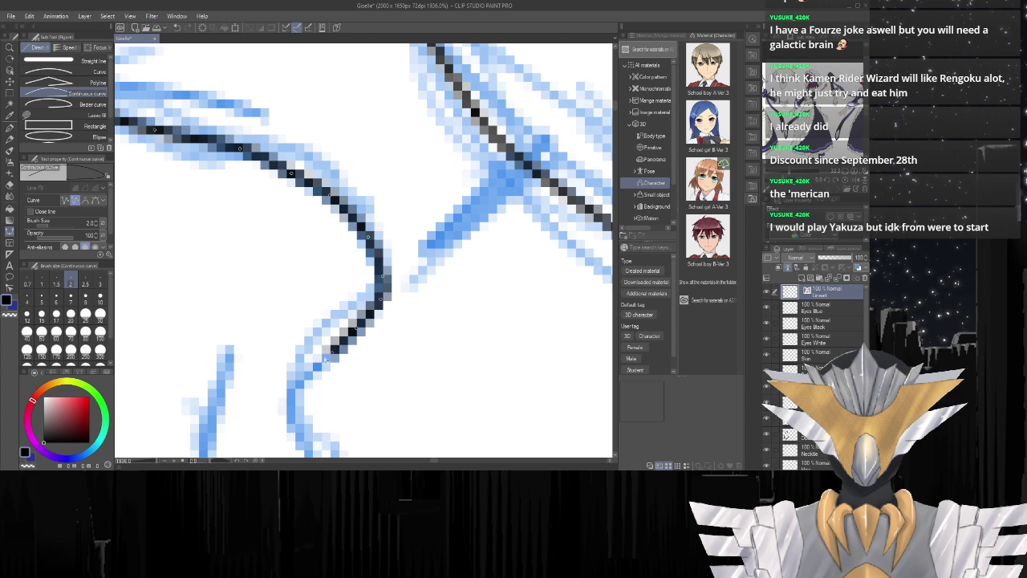
scroll(291, 389, down, 1)
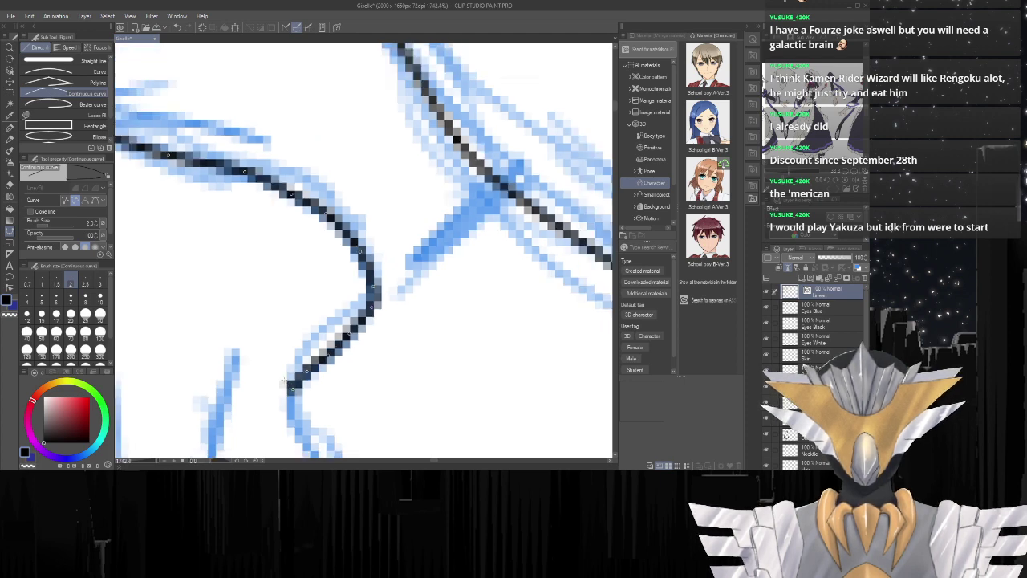
Ink the long diagonal outer edge of the bottom left frill fold, following the sketch down toward its lowest point.
scroll(291, 389, down, 18)
scroll(271, 427, up, 2)
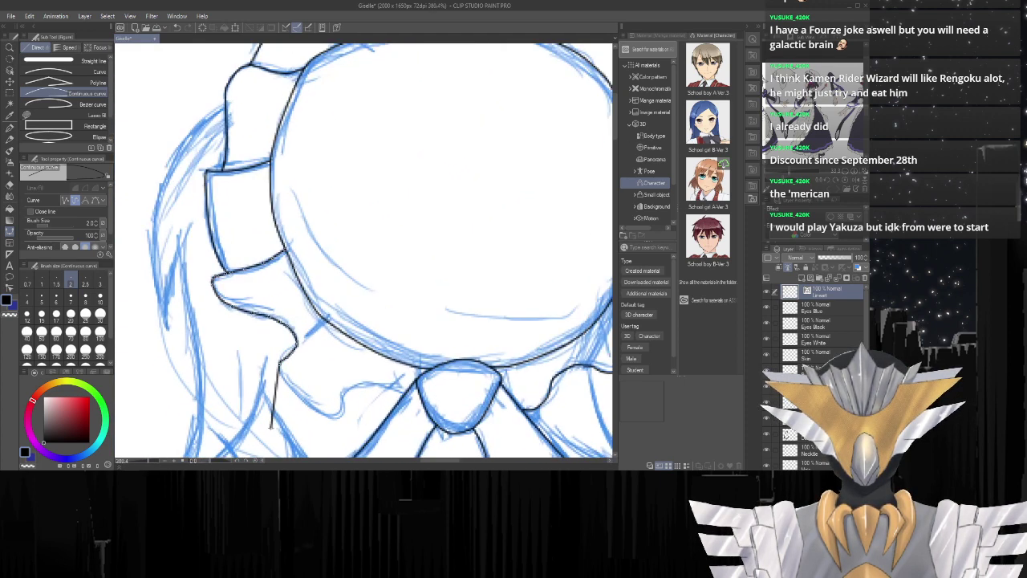
scroll(271, 427, up, 15)
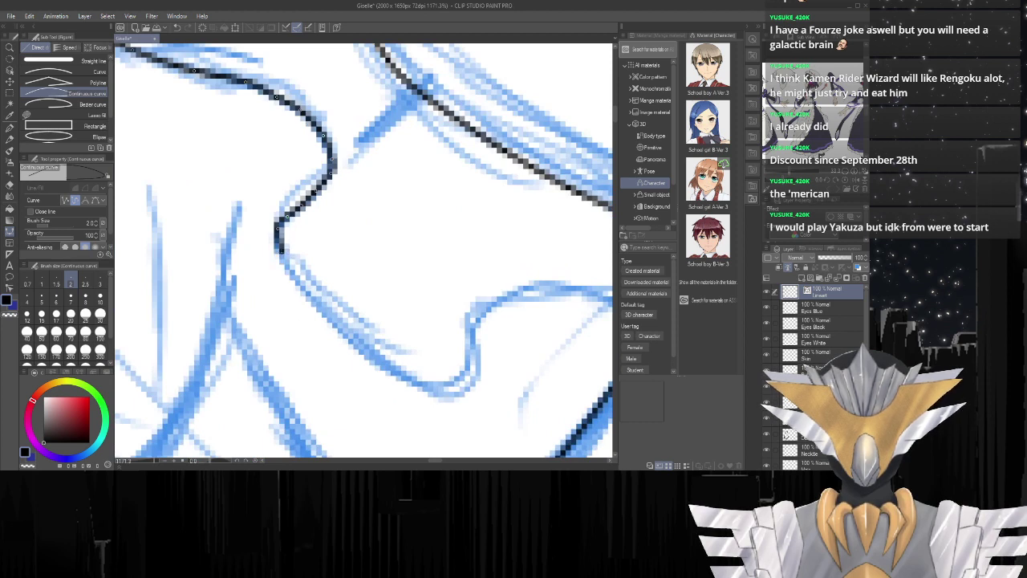
click(280, 253)
click(295, 278)
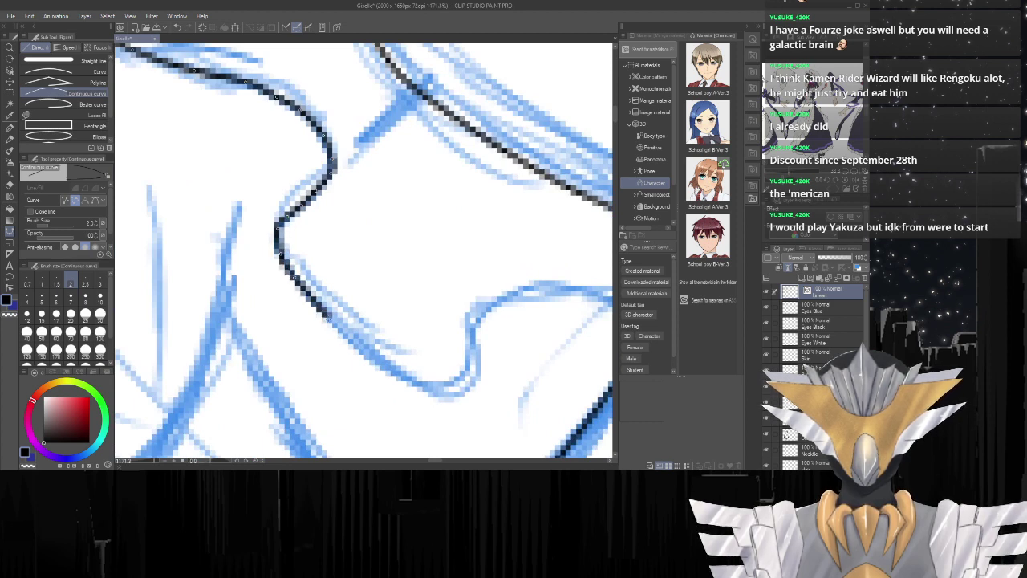
click(334, 325)
click(374, 359)
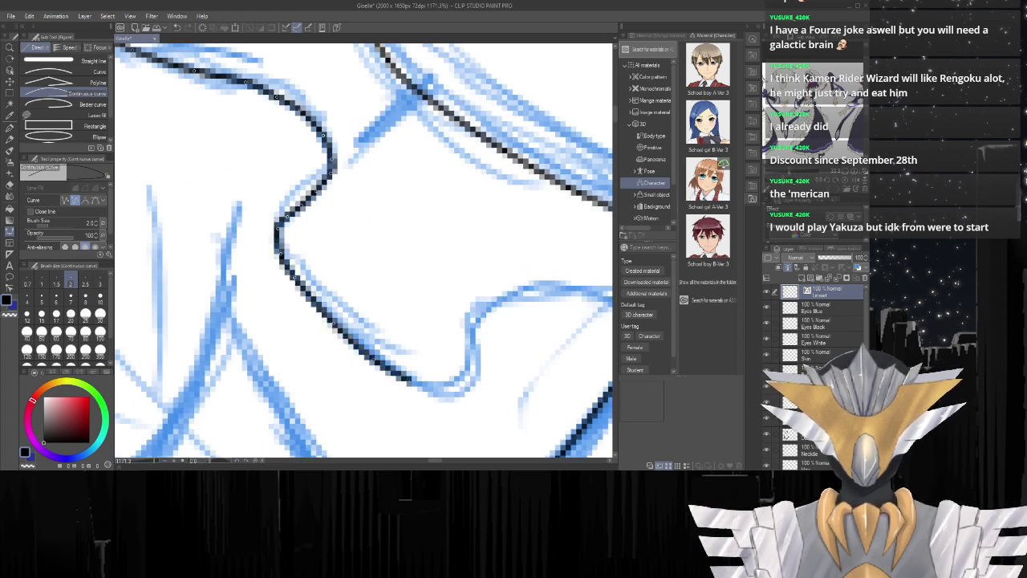
Round the lowest point of the bottom left fold and carry the line up its inner side.
click(410, 383)
click(438, 394)
click(456, 393)
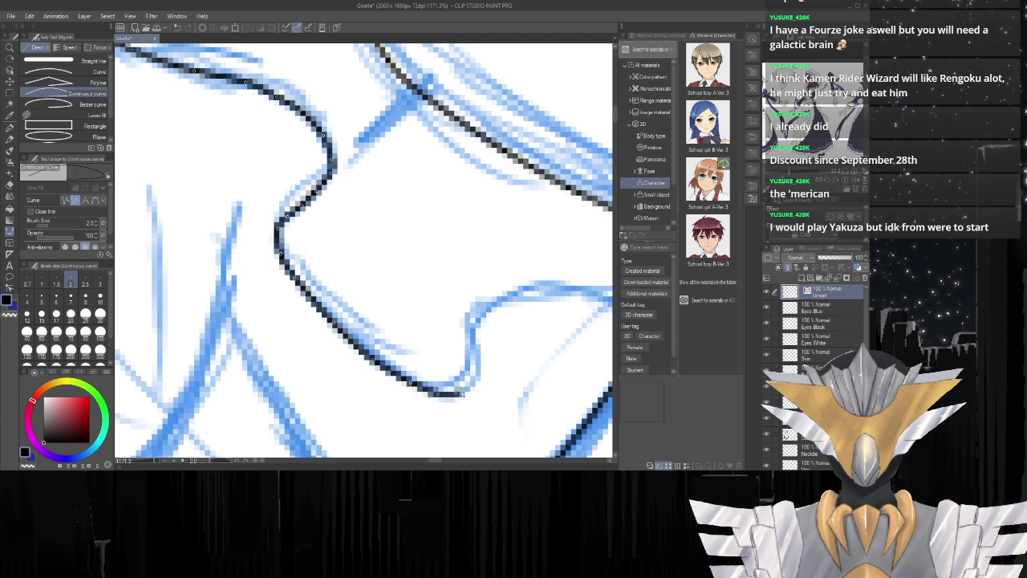
click(472, 383)
click(477, 365)
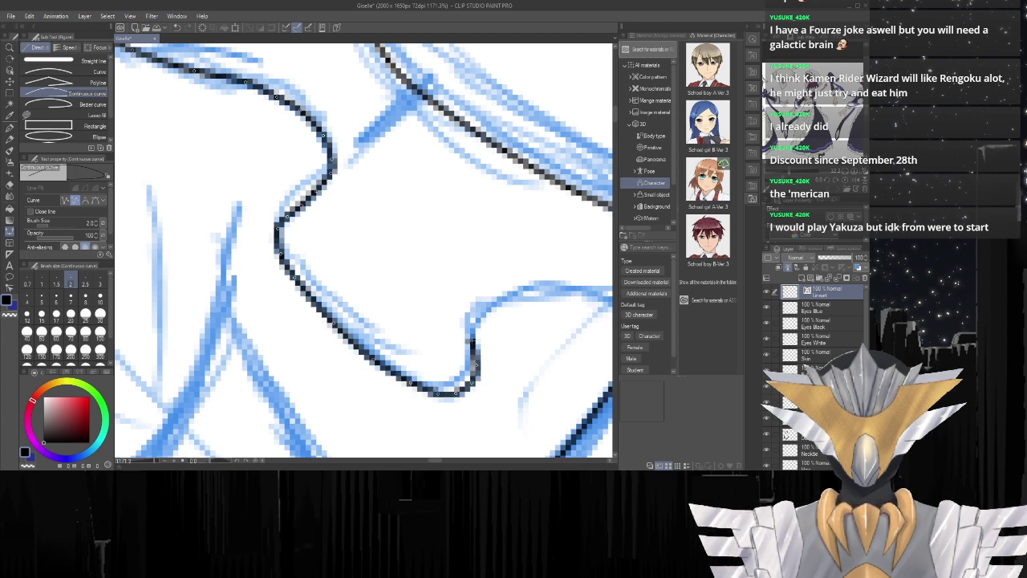
click(472, 340)
click(472, 324)
Ink the last frill wave over its crest and end the line at the left edge of the ribbon.
click(483, 309)
click(500, 296)
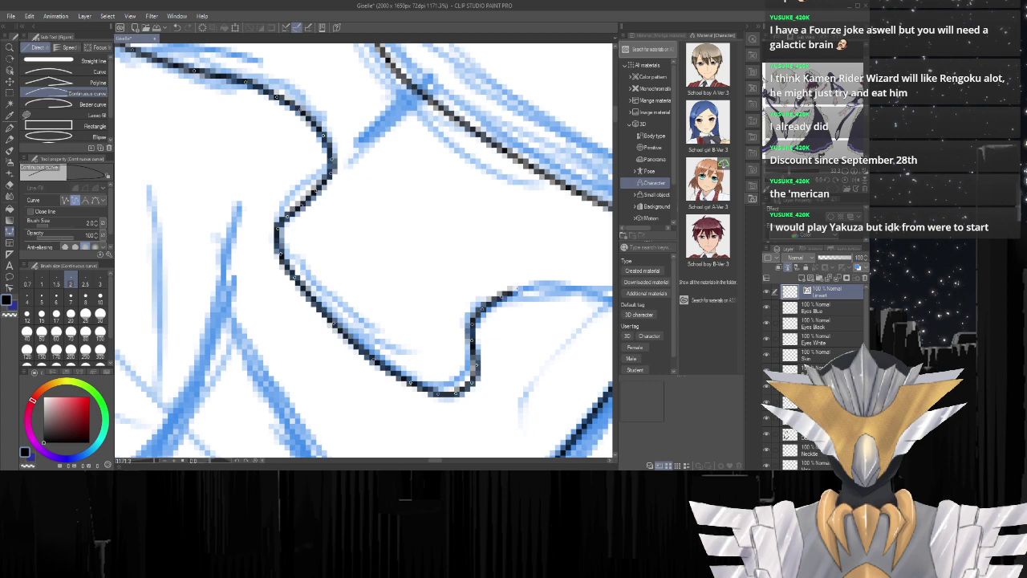
click(534, 285)
scroll(334, 287, down, 7)
scroll(506, 320, up, 6)
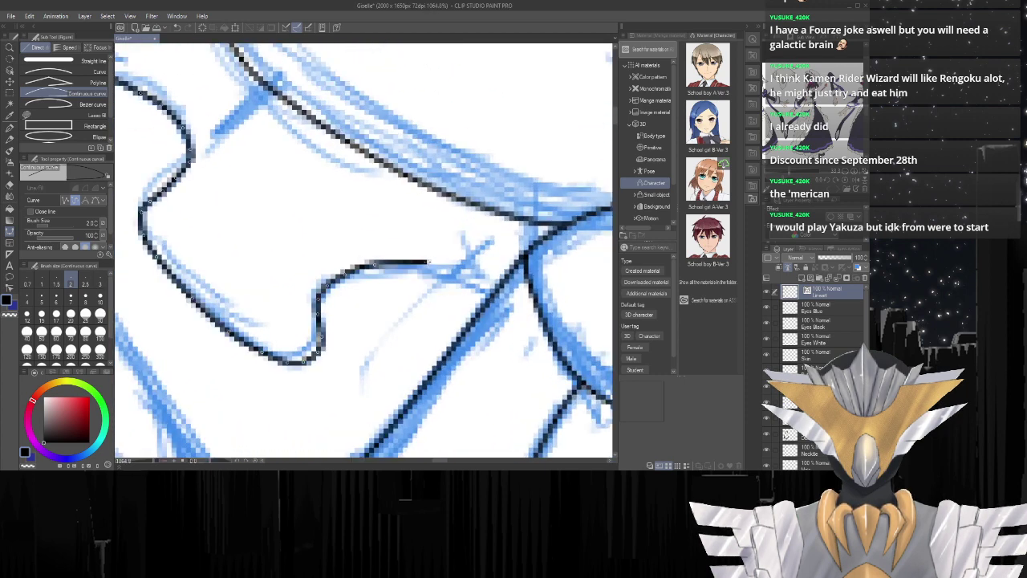
click(430, 265)
click(462, 277)
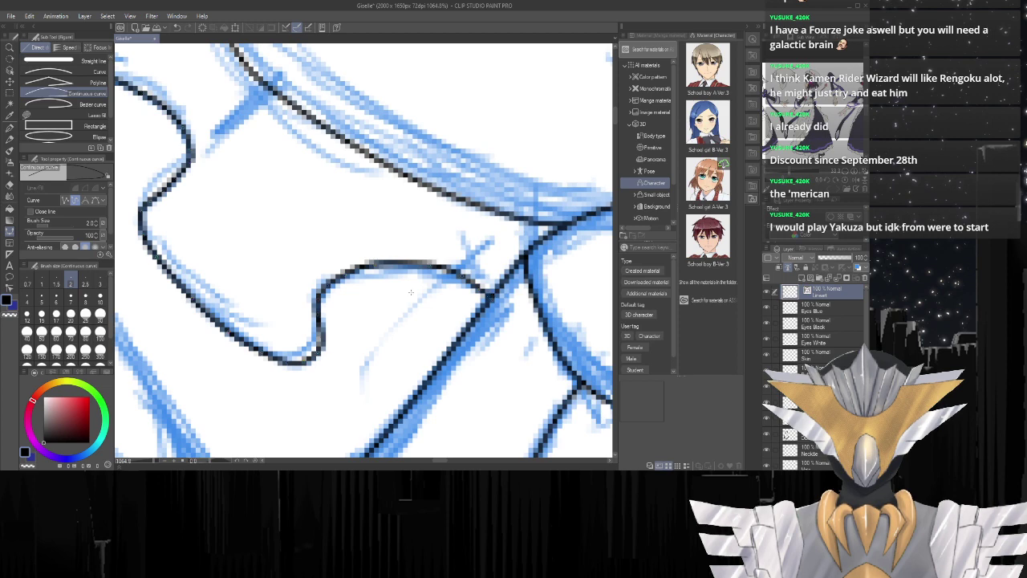
scroll(410, 292, down, 20)
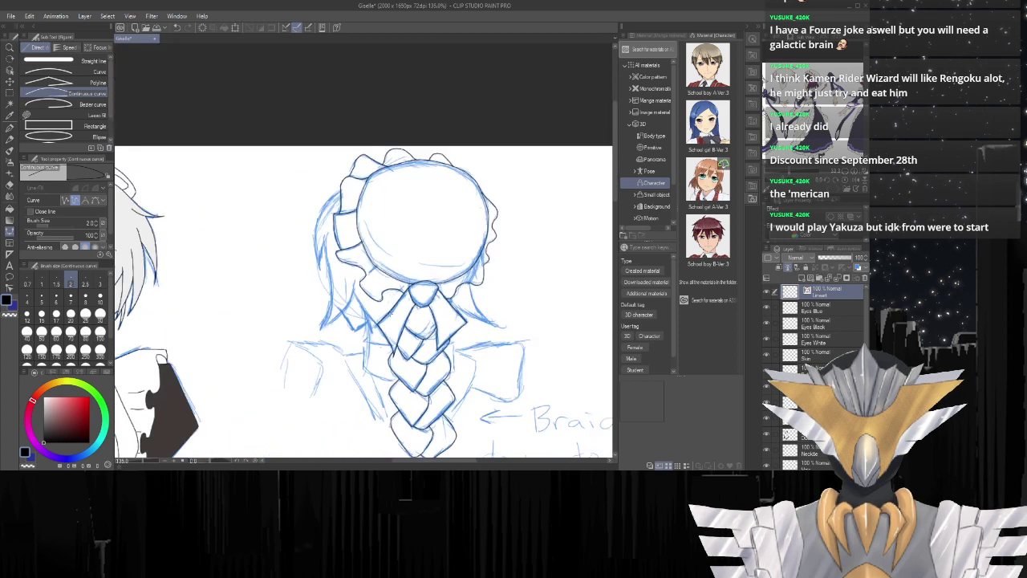
scroll(254, 276, down, 4)
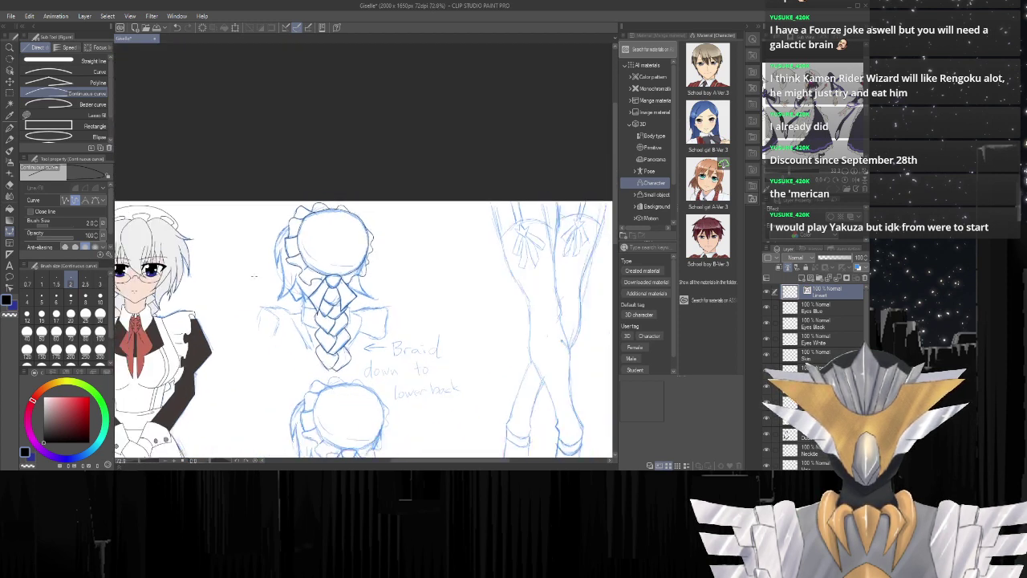
Ink the narrow vertical strip beside the upper braid, just below the bow's right corner, with the Continuous curve tool.
scroll(321, 345, up, 6)
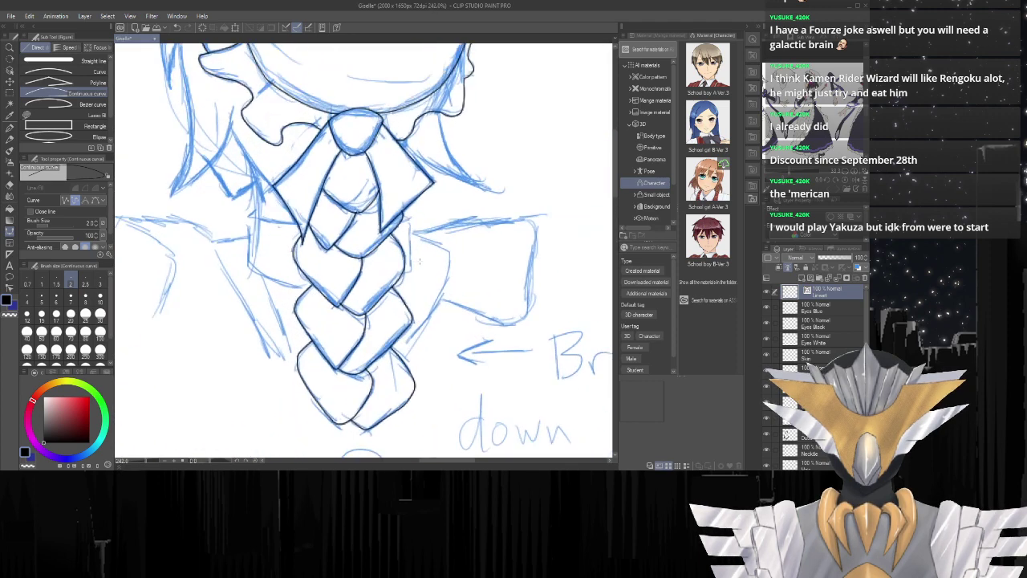
scroll(419, 261, up, 5)
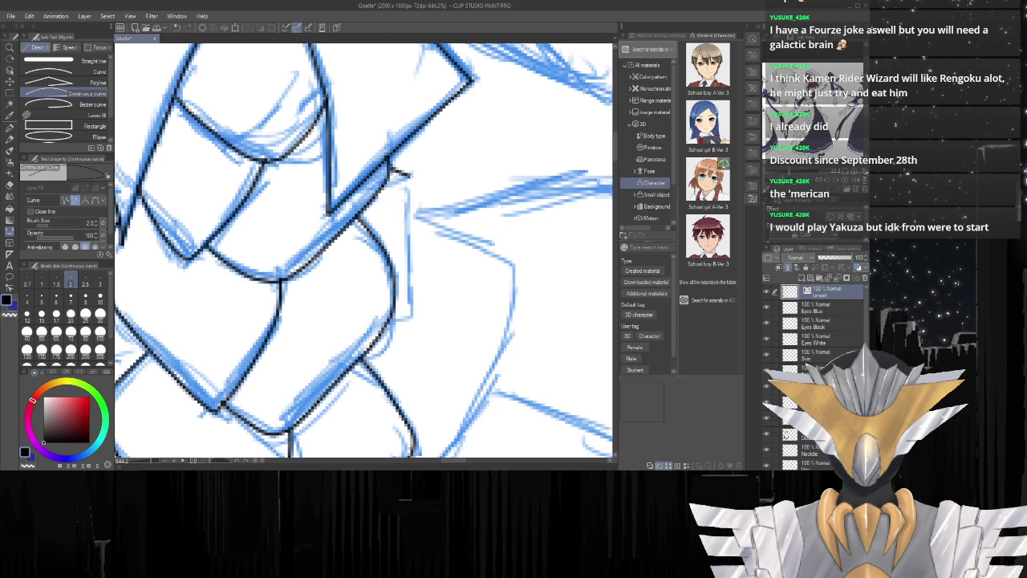
click(411, 175)
mouse_move(403, 178)
mouse_down()
mouse_move(389, 188)
mouse_move(409, 206)
mouse_move(409, 309)
mouse_move(390, 320)
mouse_up()
double_click(411, 317)
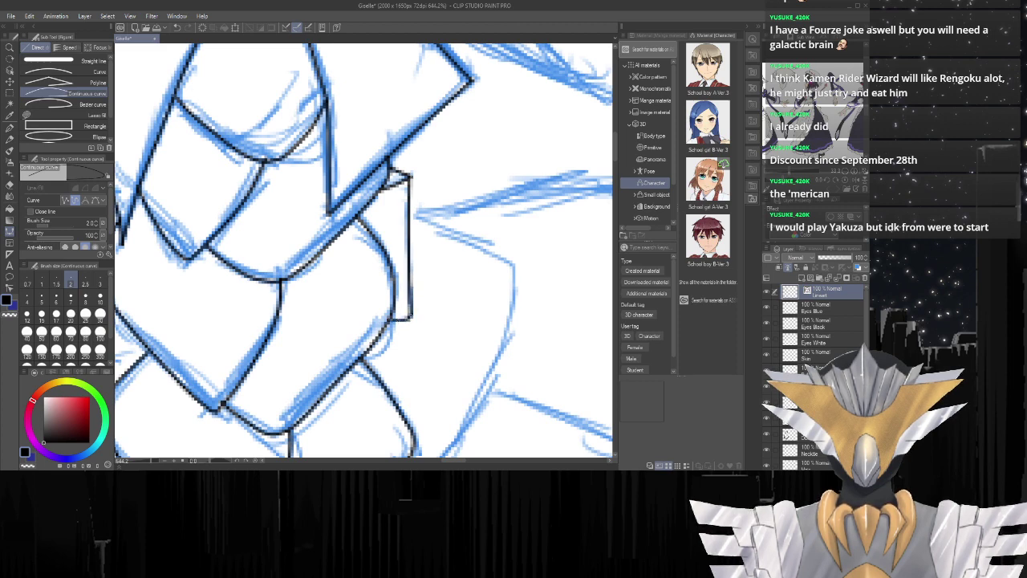
Ink the bent contour running from the narrow strip outward and back down to the right side of the braid.
scroll(397, 258, down, 8)
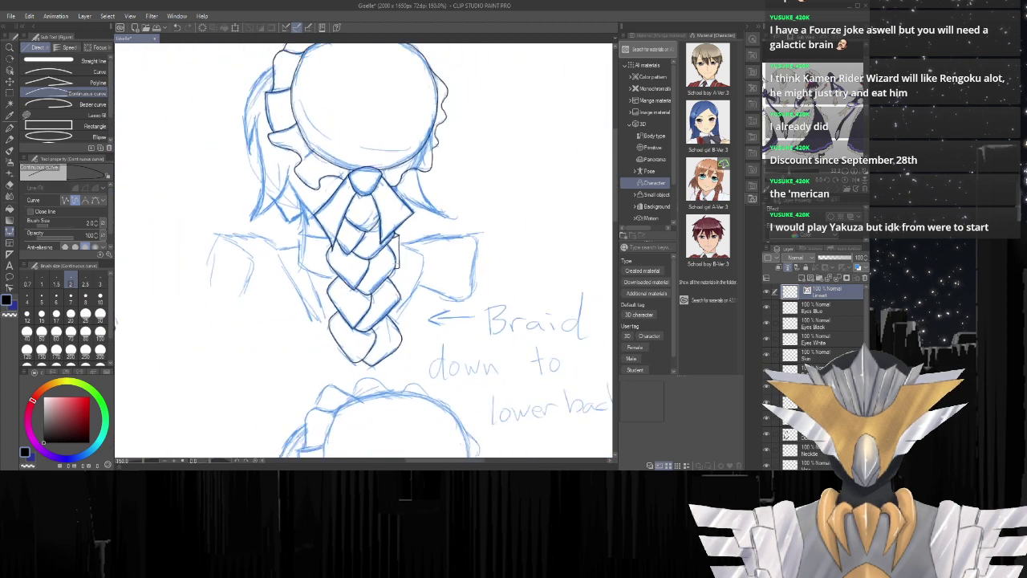
scroll(403, 272, up, 4)
scroll(402, 271, down, 6)
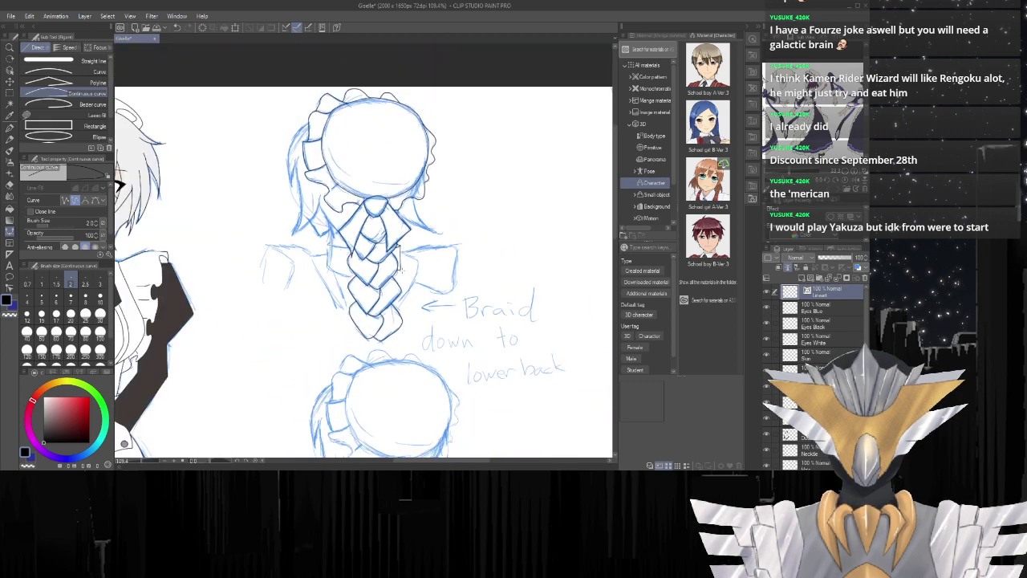
scroll(372, 347, down, 1)
scroll(372, 346, up, 4)
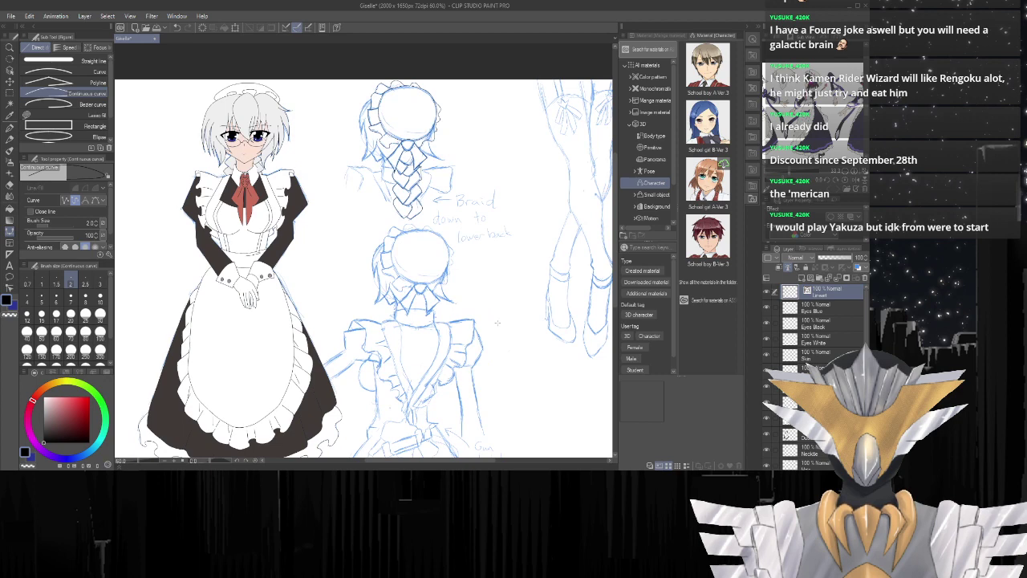
scroll(445, 170, up, 5)
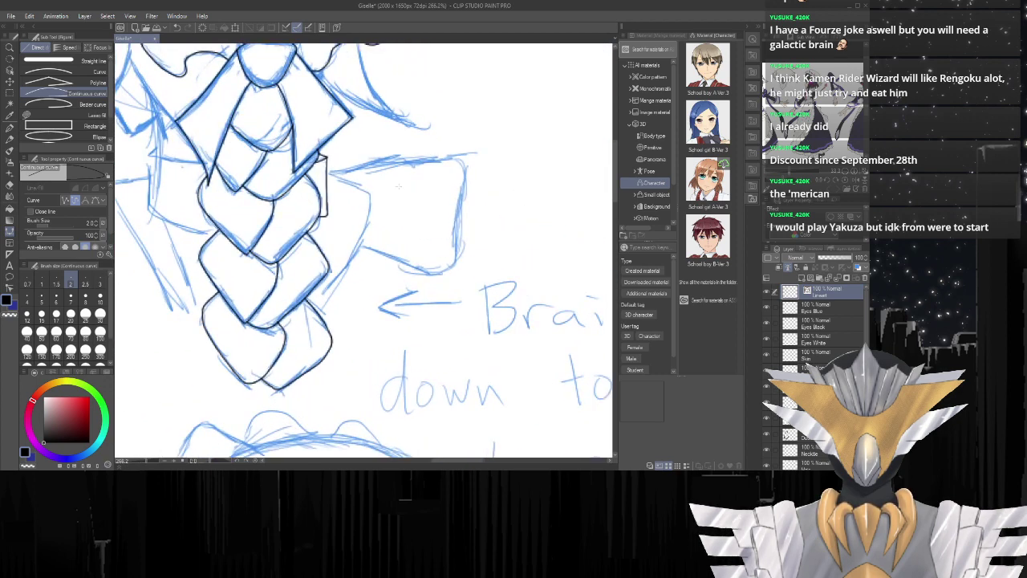
scroll(329, 179, up, 1)
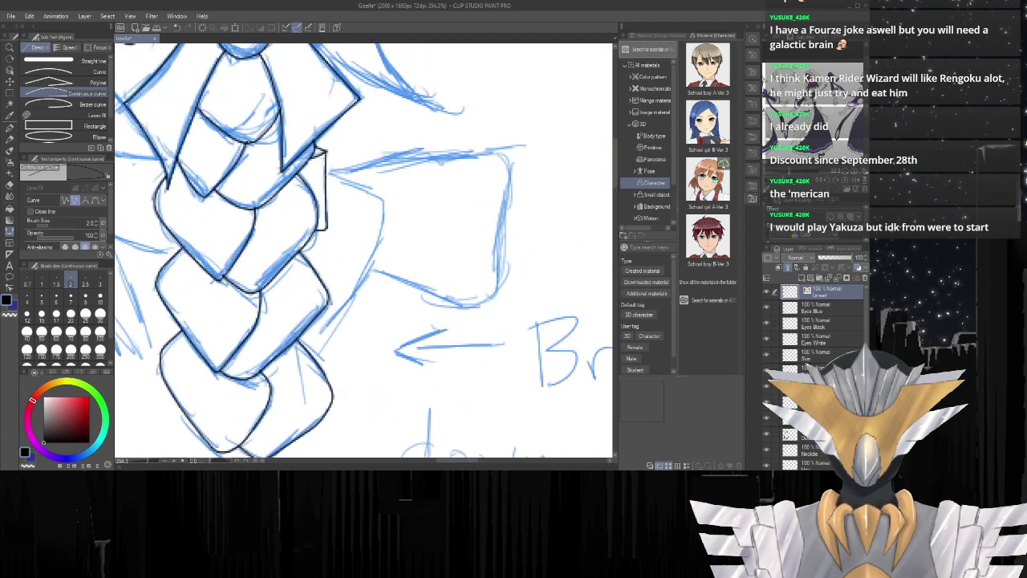
mouse_move(324, 172)
mouse_down()
mouse_move(380, 196)
mouse_move(387, 222)
mouse_move(373, 267)
mouse_move(375, 256)
mouse_move(323, 347)
mouse_up()
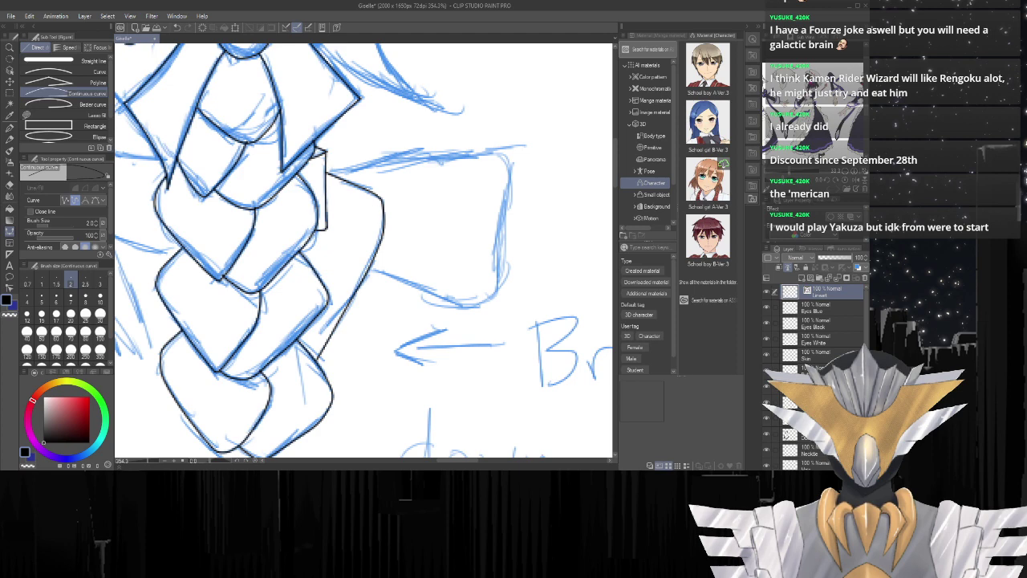
Ink the rounded outline of the right shoulder sleeve, from the narrow strip around to the inked back contour.
scroll(331, 181, down, 6)
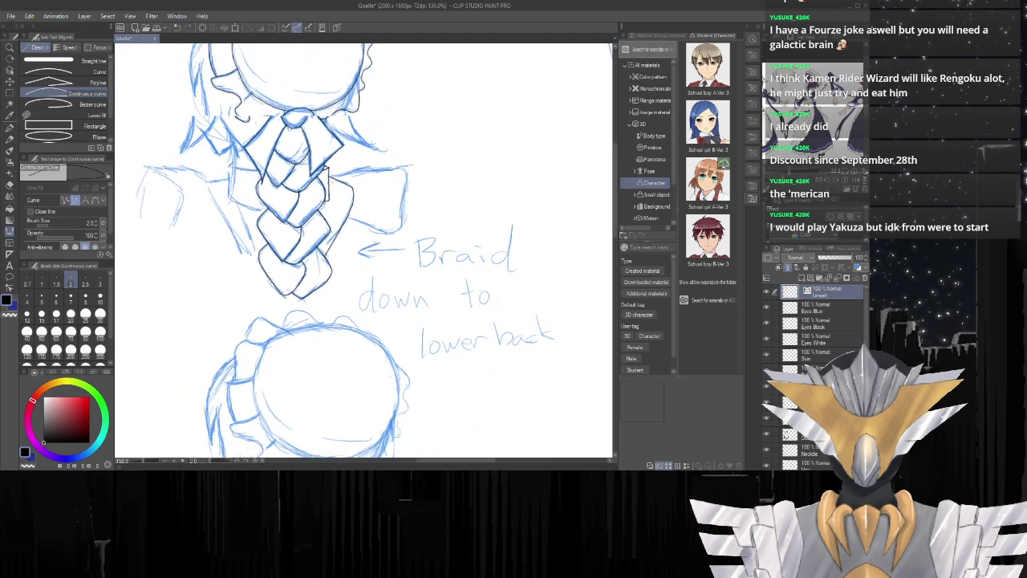
scroll(327, 177, down, 3)
scroll(337, 231, up, 7)
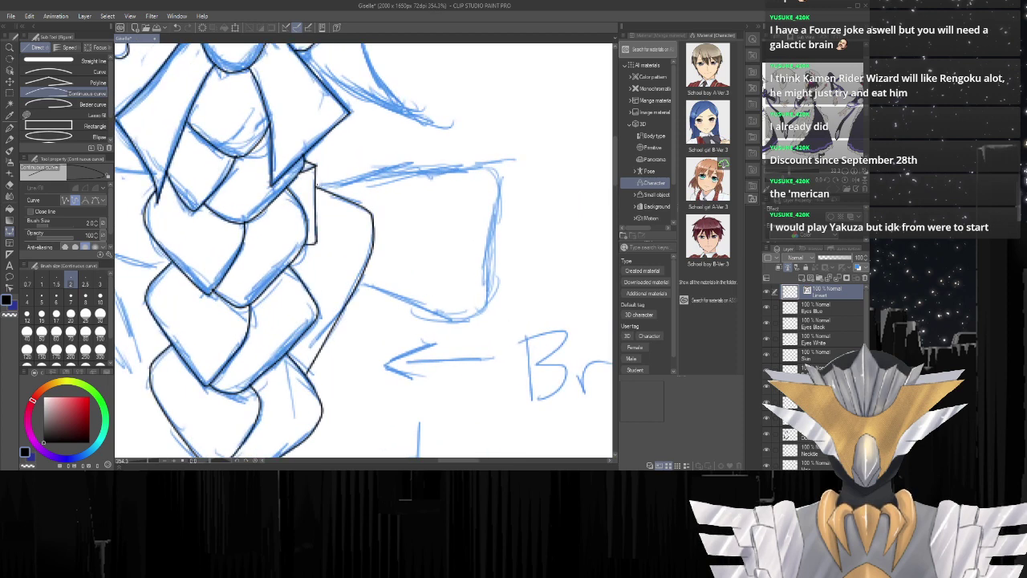
click(318, 186)
click(377, 174)
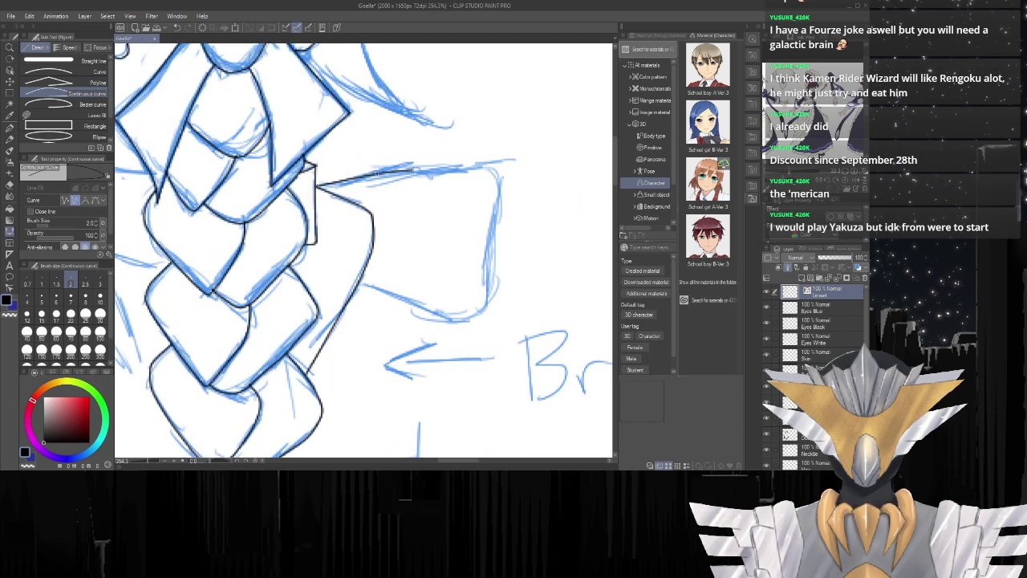
mouse_move(414, 169)
mouse_down()
mouse_move(472, 163)
mouse_move(497, 176)
mouse_move(488, 297)
mouse_move(448, 322)
mouse_move(359, 282)
mouse_up()
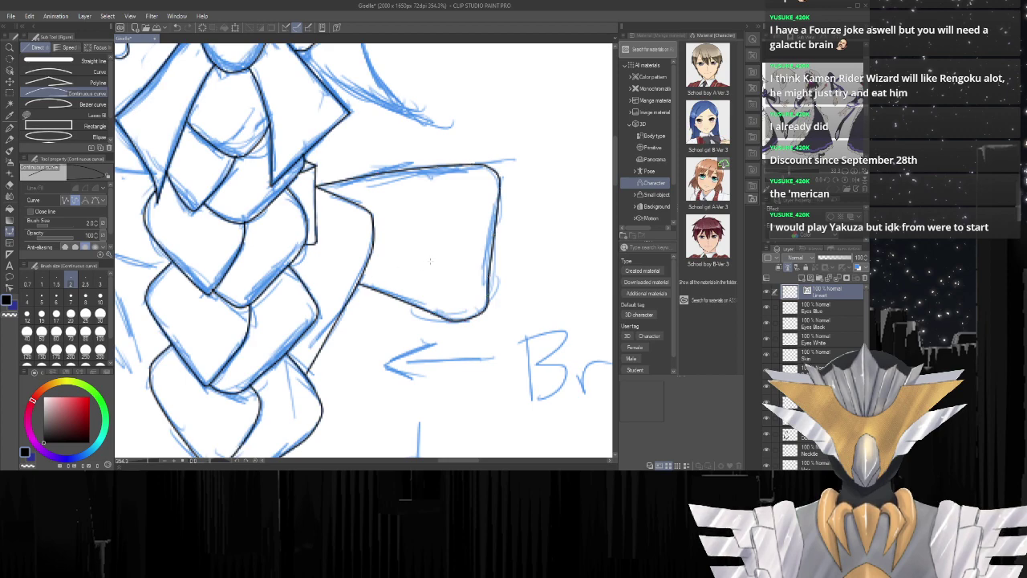
Ink both edges of the hair lock to the right of the bow, ending in a small upturned tip.
scroll(430, 262, down, 12)
scroll(322, 224, up, 13)
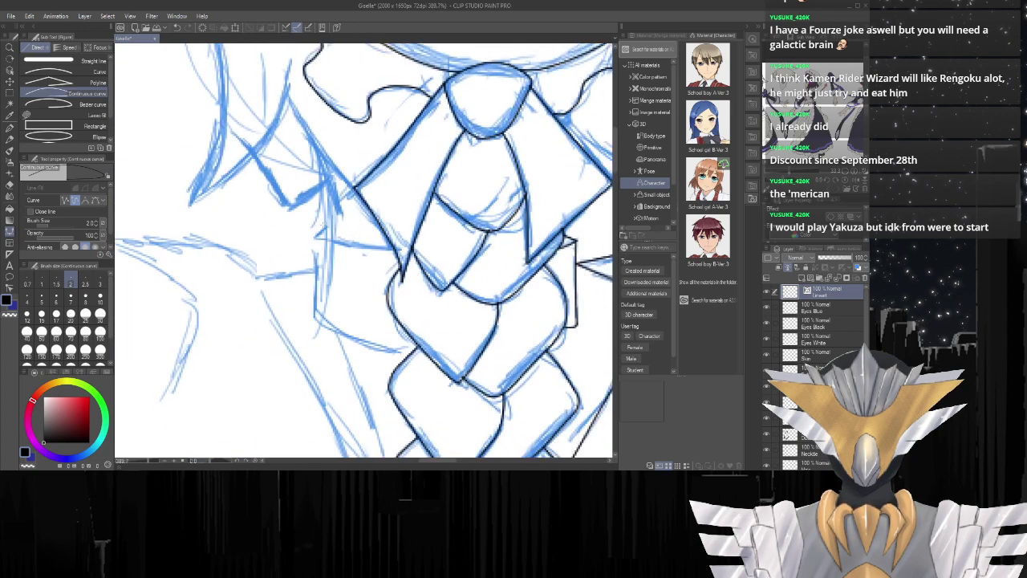
scroll(227, 200, down, 8)
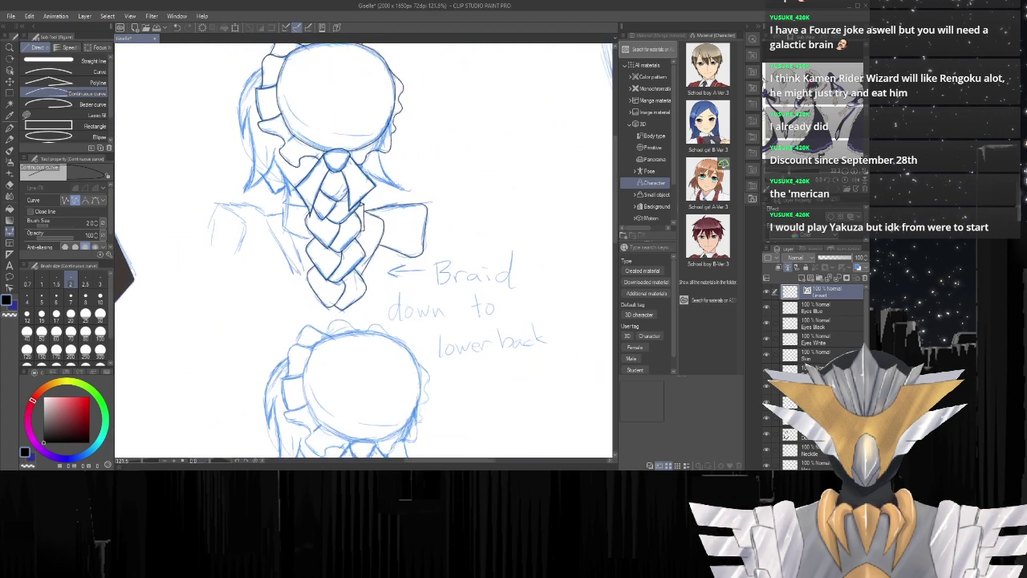
scroll(265, 153, up, 10)
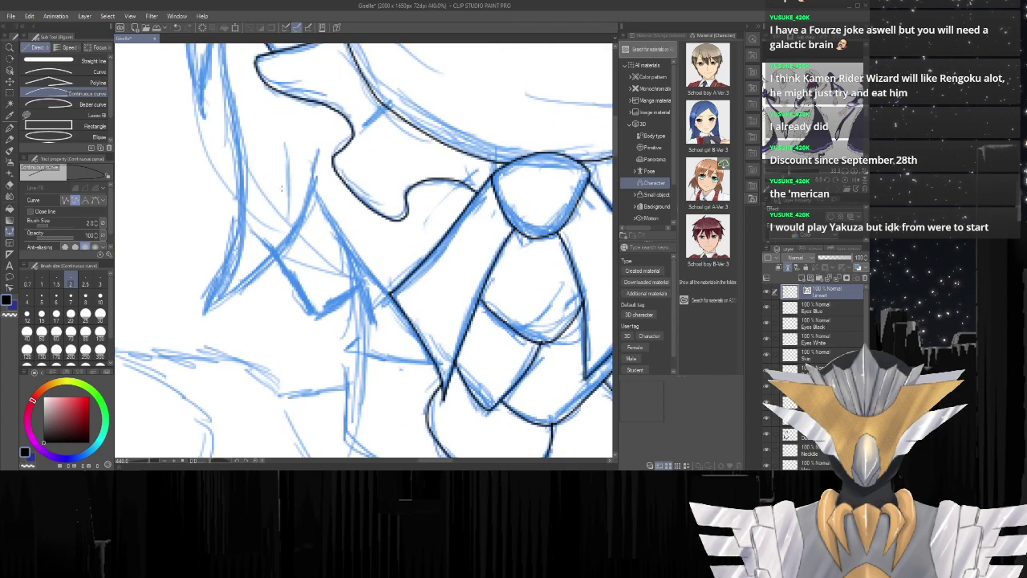
scroll(282, 188, down, 8)
scroll(427, 187, up, 6)
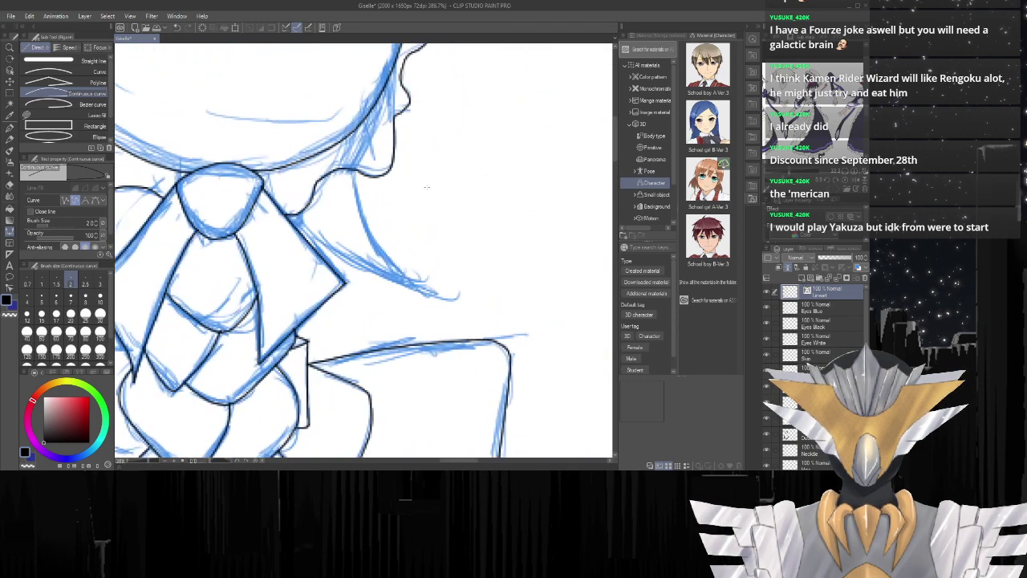
mouse_move(354, 170)
mouse_down()
mouse_move(371, 239)
mouse_move(422, 289)
mouse_move(450, 297)
mouse_up()
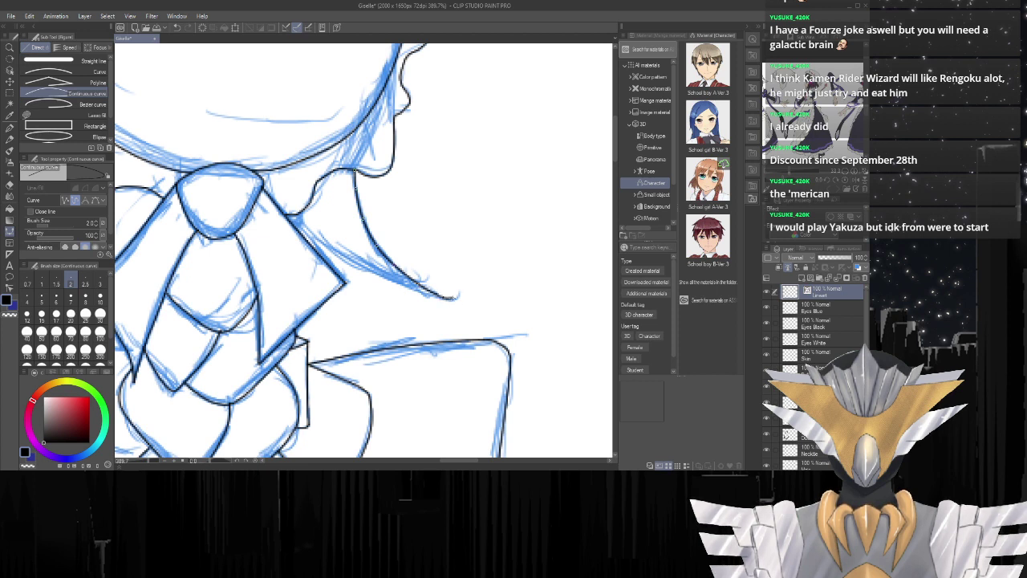
double_click(461, 281)
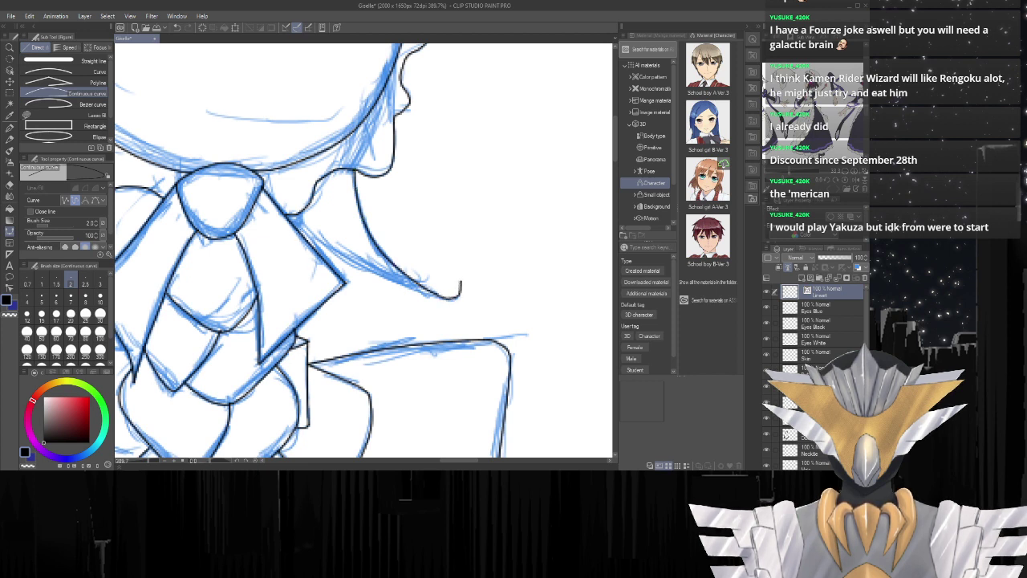
drag(294, 224, 443, 300)
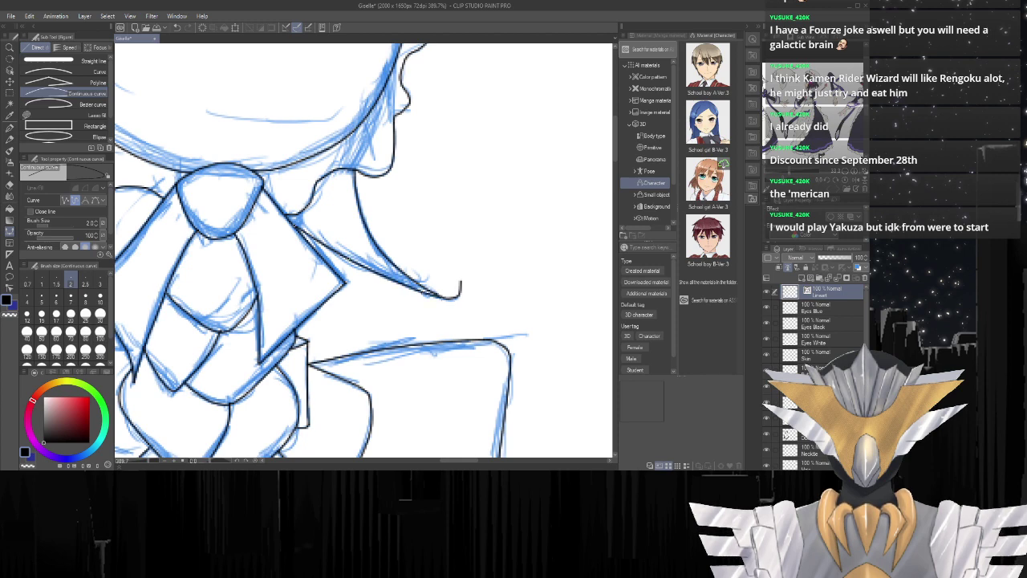
Ink the slanted hair line below the headdress frill down to the bow's left corner.
scroll(389, 215, down, 4)
scroll(231, 187, up, 1)
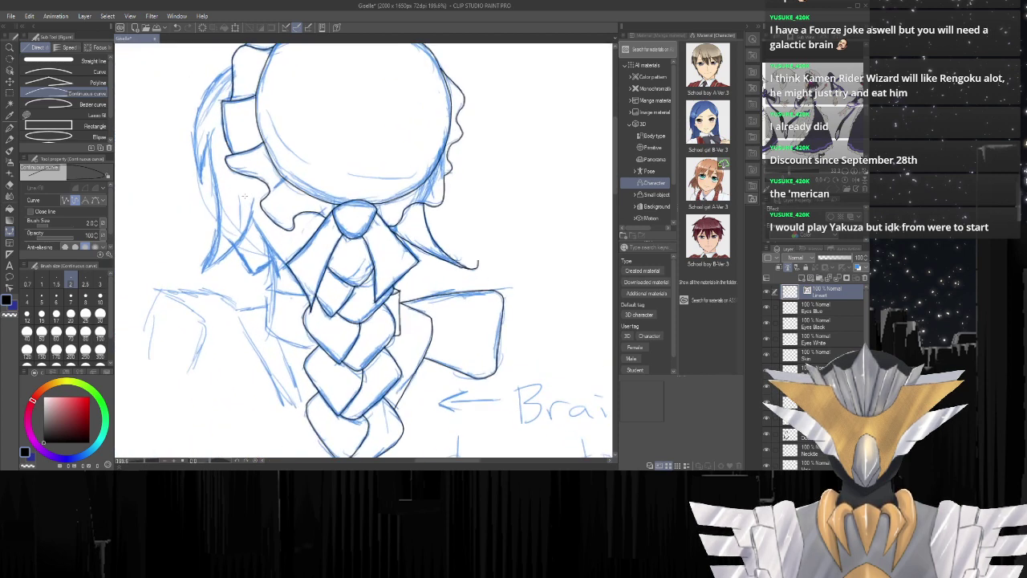
scroll(227, 186, up, 1)
scroll(184, 200, up, 1)
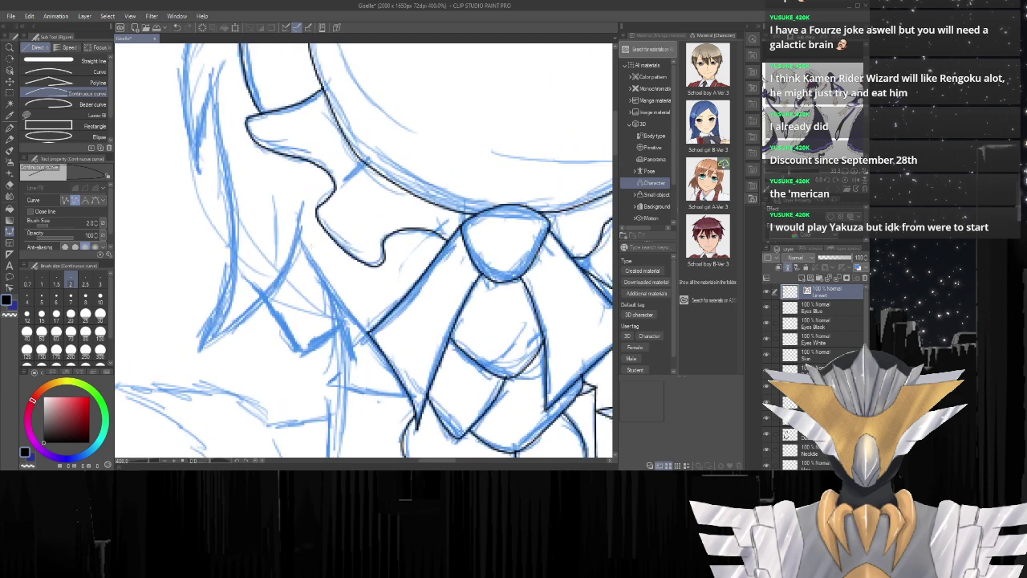
click(300, 234)
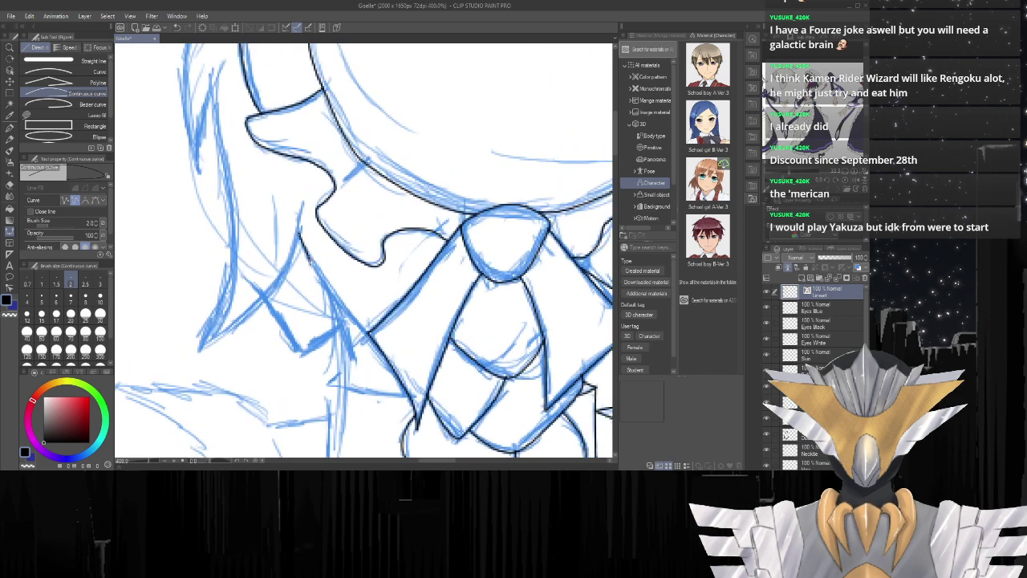
click(325, 286)
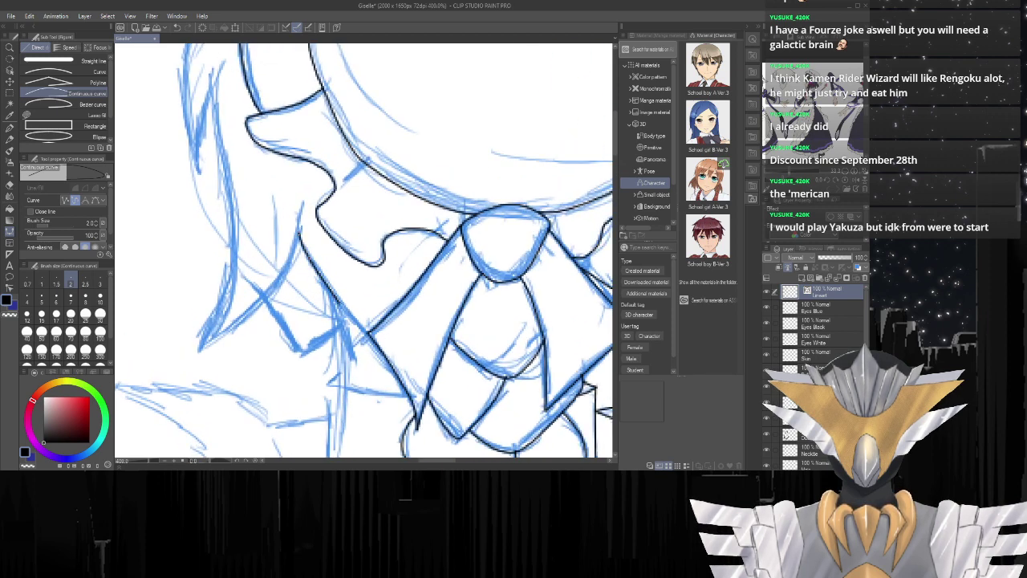
click(344, 311)
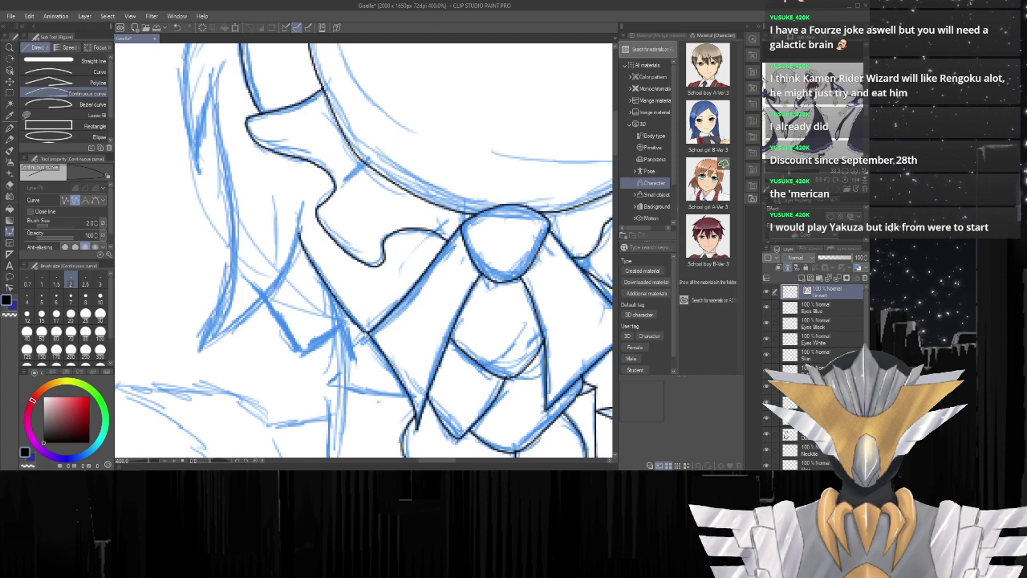
Ink the pointed collar edge extending from the bow's lower left tip, with its short hooked end.
scroll(431, 284, down, 4)
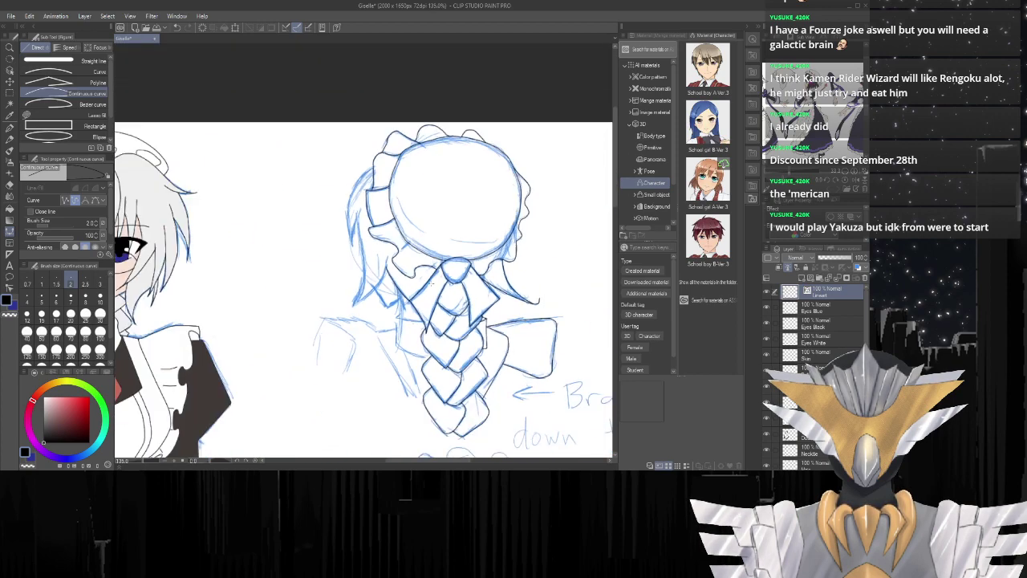
scroll(369, 233, up, 4)
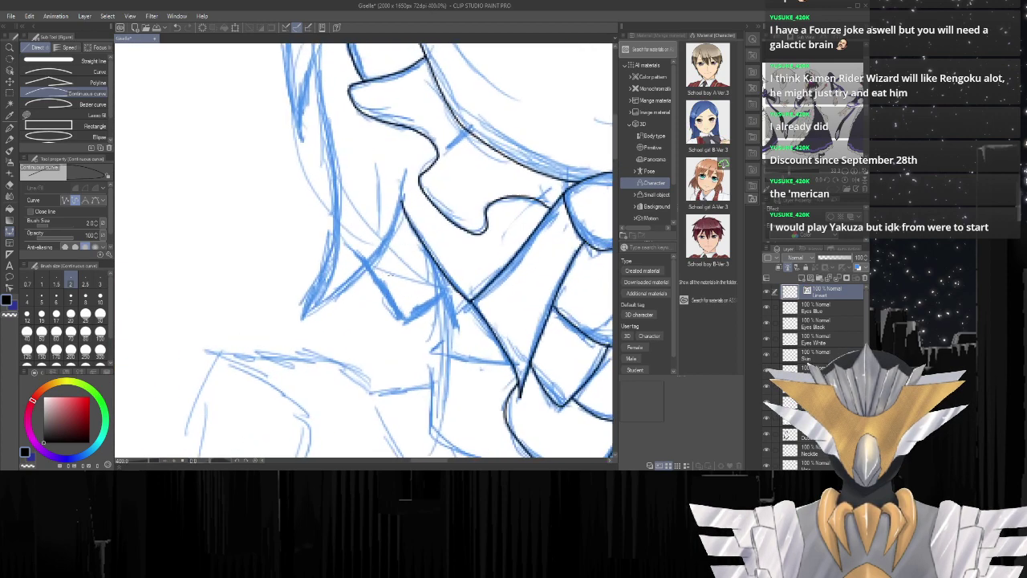
scroll(461, 355, up, 2)
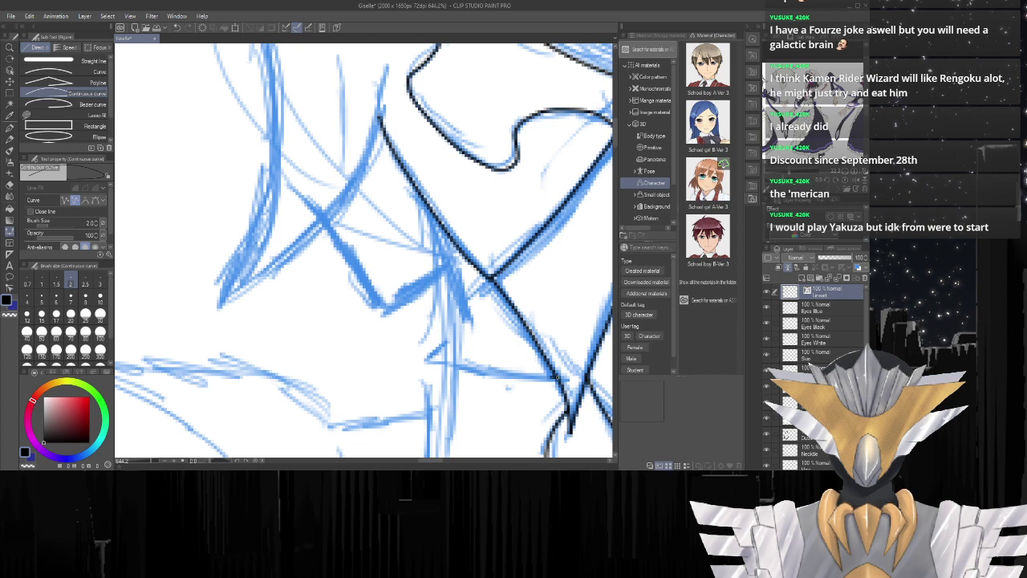
mouse_move(554, 378)
mouse_down()
mouse_move(424, 361)
mouse_move(448, 341)
mouse_up()
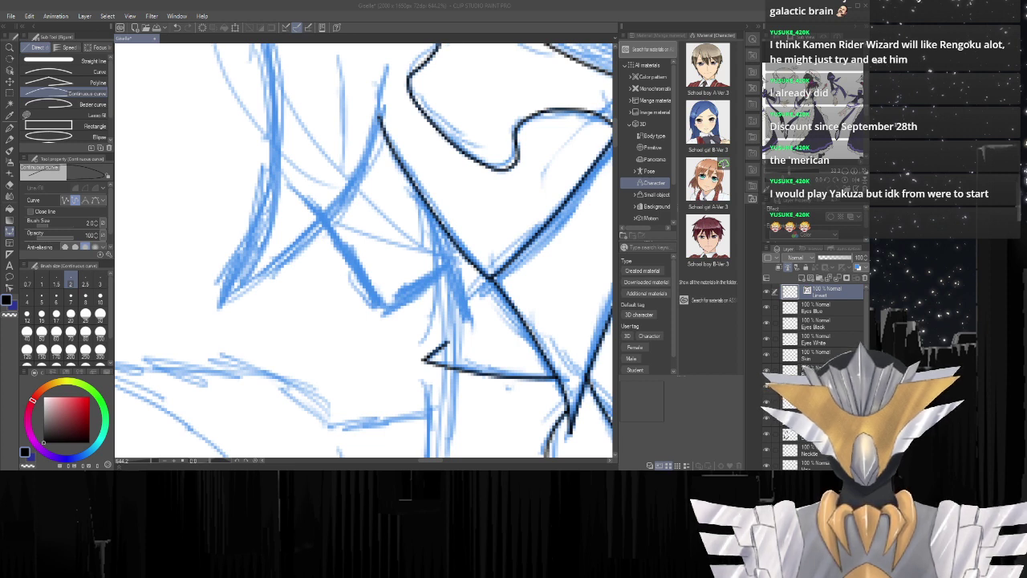
Ink the long pointed hair lock left of the bow and the zigzag hair ends running down to the collar edge.
scroll(378, 243, down, 8)
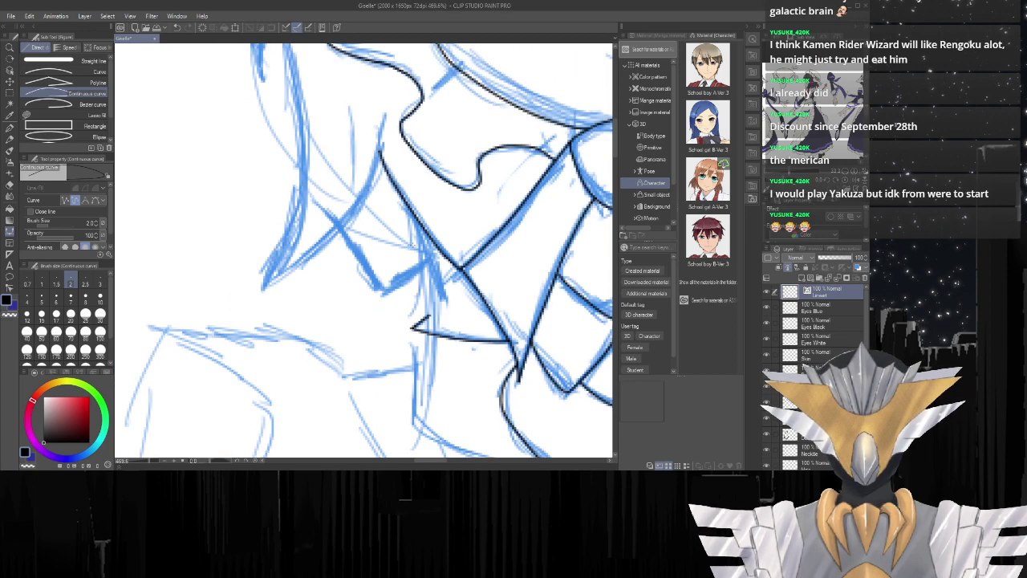
scroll(413, 247, up, 8)
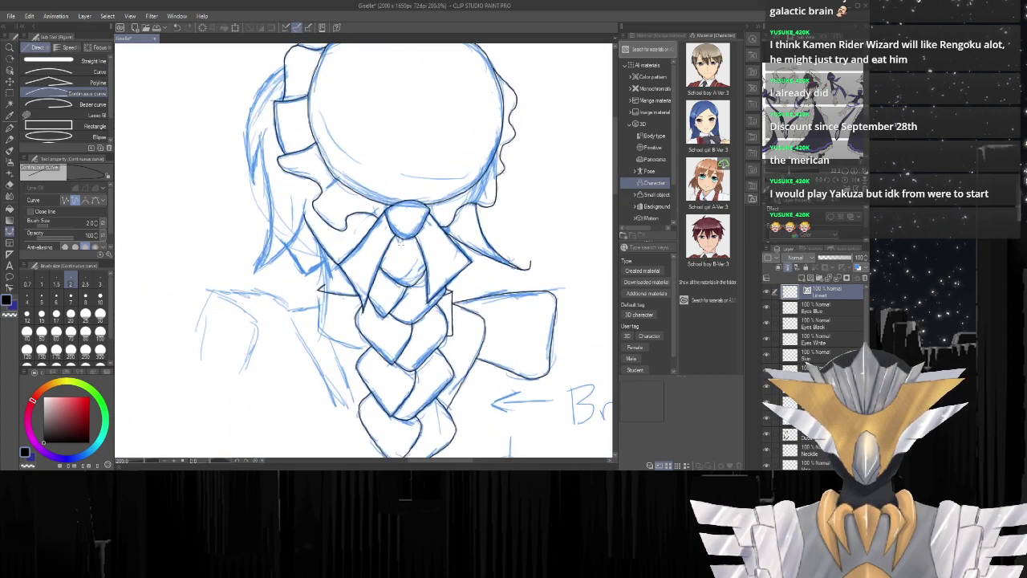
scroll(256, 233, up, 1)
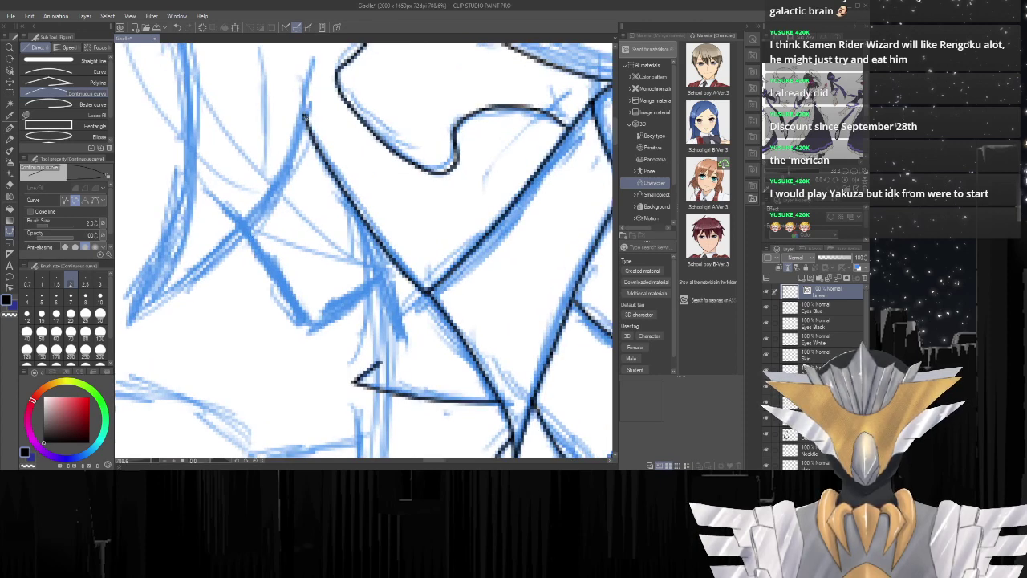
click(314, 58)
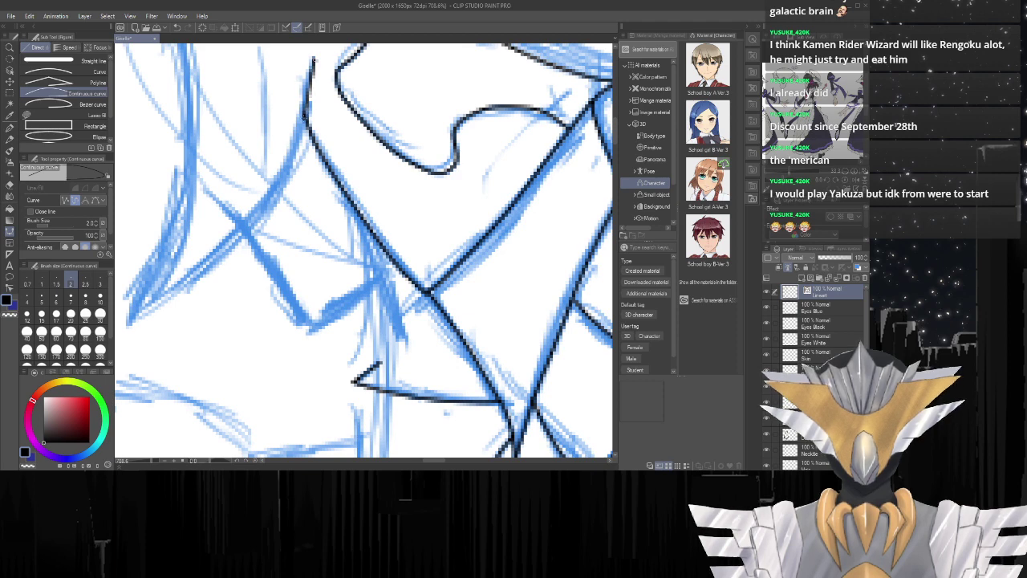
click(305, 113)
mouse_move(302, 133)
mouse_down()
mouse_move(232, 245)
mouse_move(129, 321)
mouse_up()
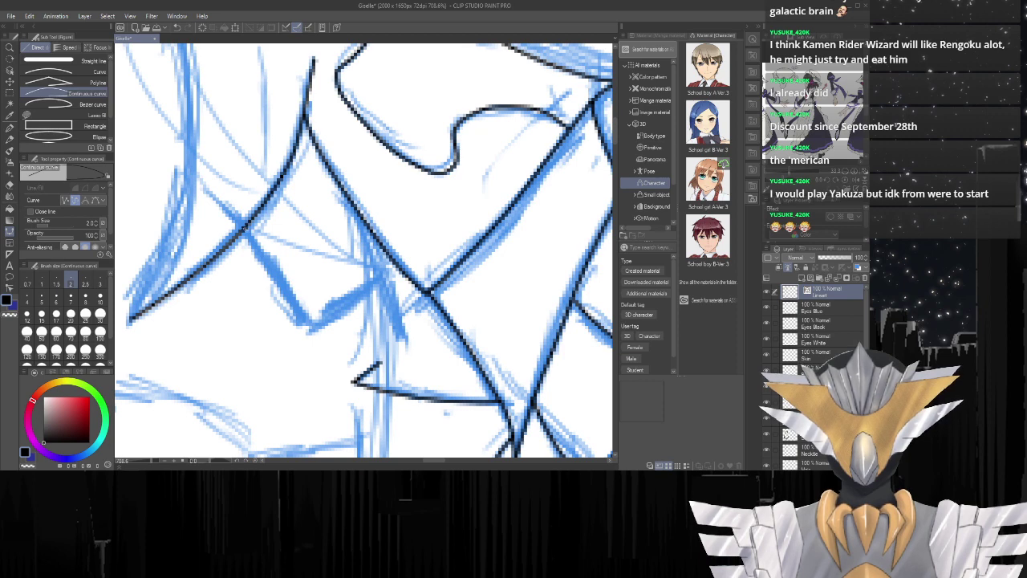
mouse_move(245, 229)
mouse_down()
mouse_move(307, 329)
mouse_move(380, 278)
mouse_move(384, 391)
mouse_up()
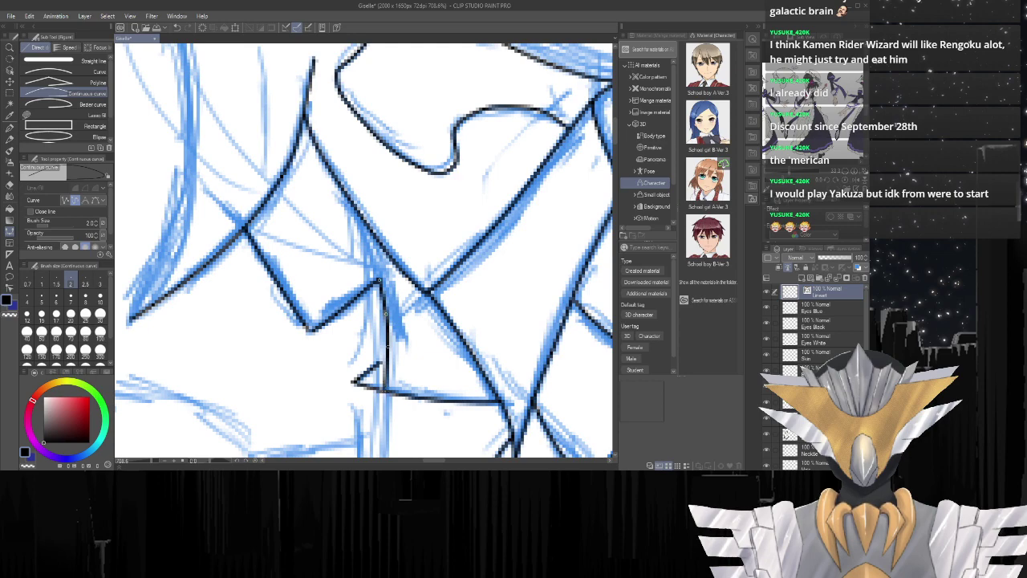
Ink the collar's straight vertical edge running down from the hooked tip left of the braid.
scroll(439, 332, down, 5)
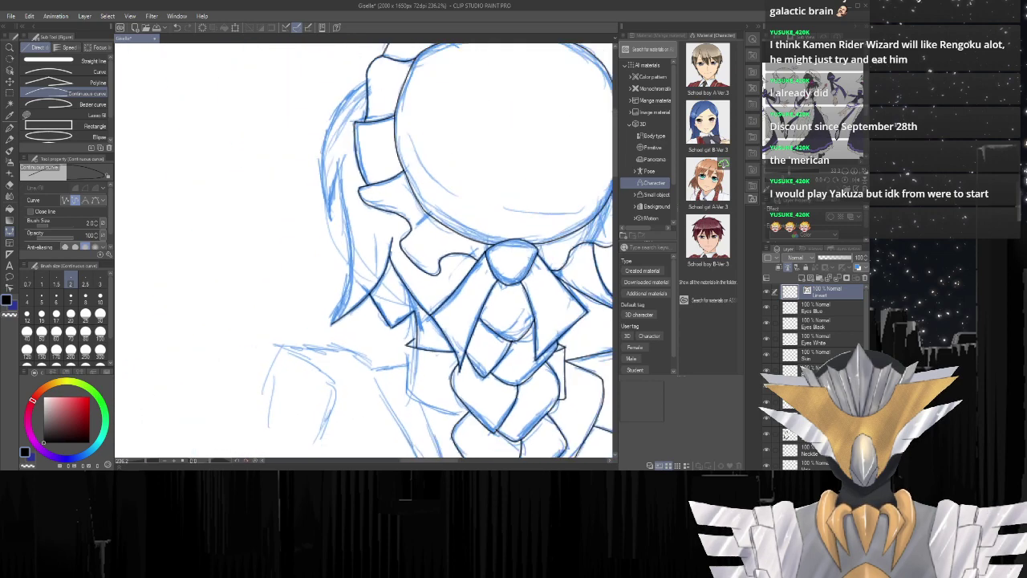
scroll(440, 333, up, 2)
scroll(426, 305, up, 3)
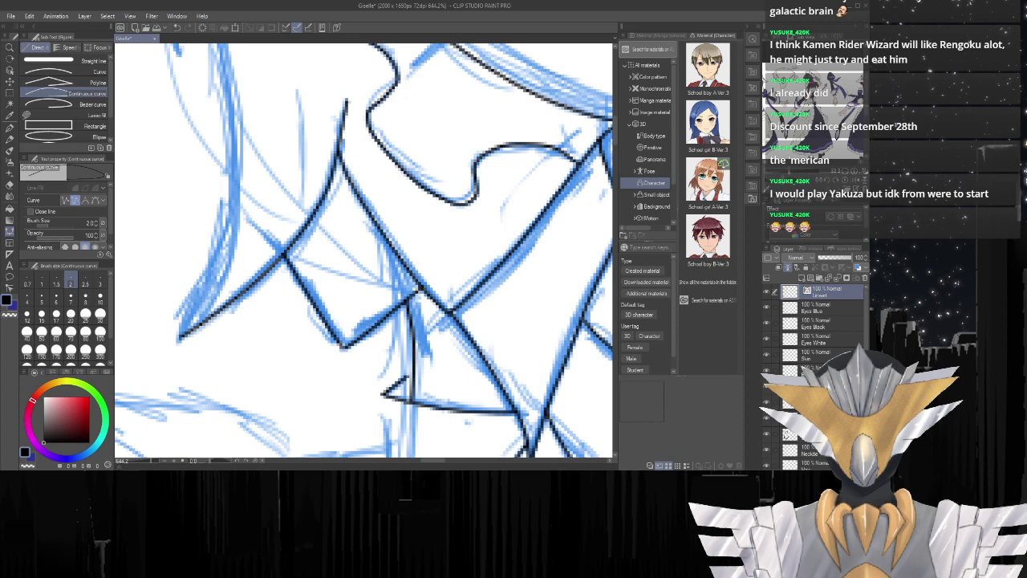
scroll(406, 302, down, 3)
scroll(442, 367, up, 1)
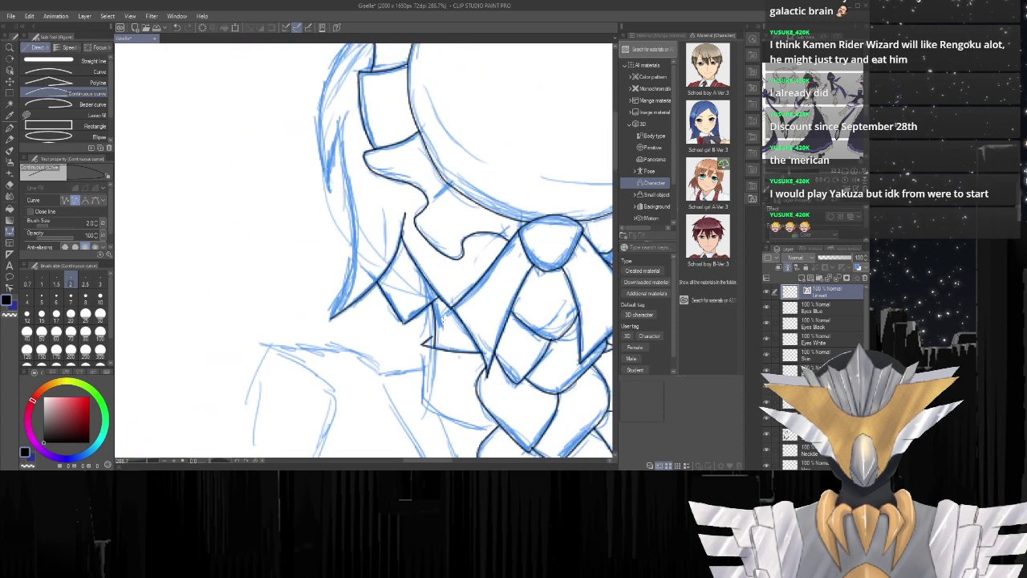
scroll(440, 321, up, 4)
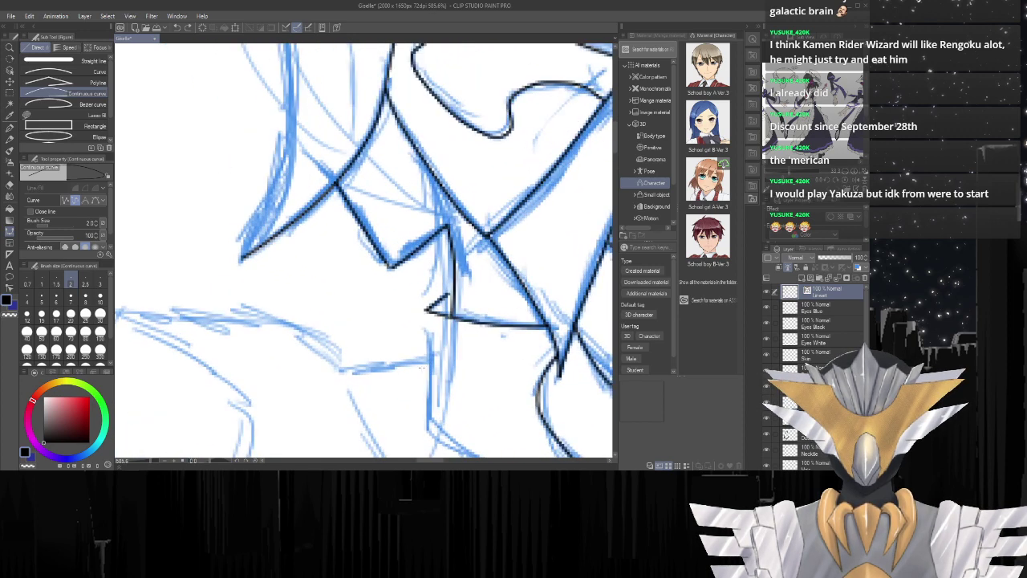
drag(426, 306, 429, 426)
click(430, 425)
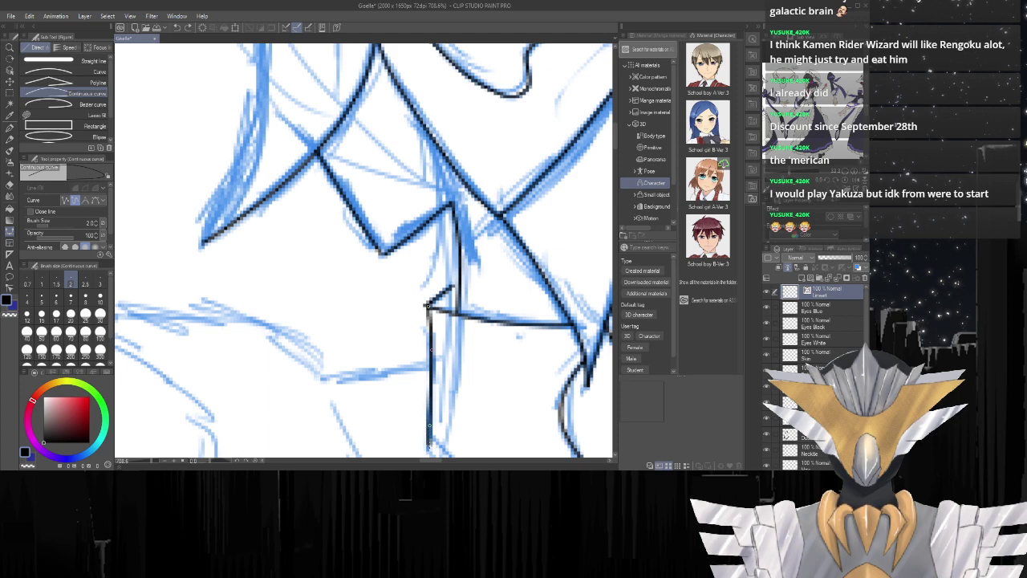
Ink the collar's curved lower edge from the bottom of its vertical side across to the braid.
scroll(301, 340, down, 3)
scroll(366, 422, up, 3)
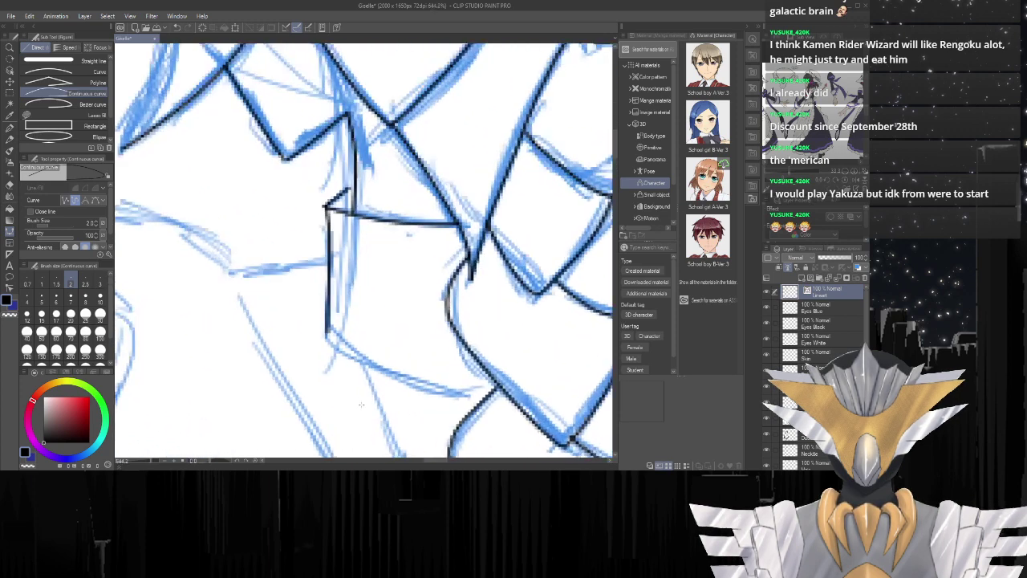
mouse_move(320, 311)
mouse_down()
mouse_move(325, 328)
mouse_move(406, 372)
mouse_move(488, 391)
mouse_move(526, 389)
mouse_up()
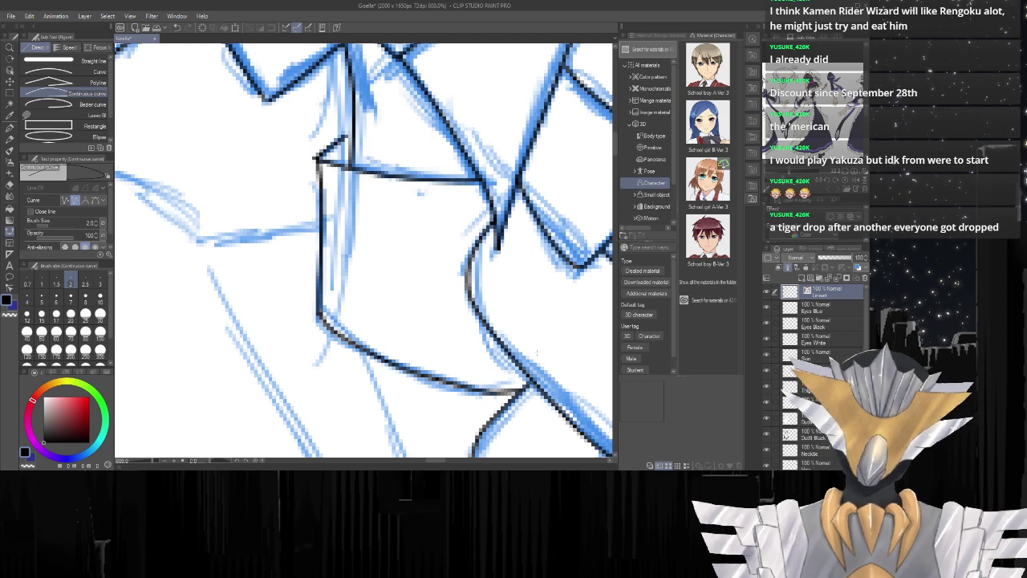
Ink the long outer edge of the hair lock left of the headdress frill, down to its pointed tip.
scroll(502, 331, down, 6)
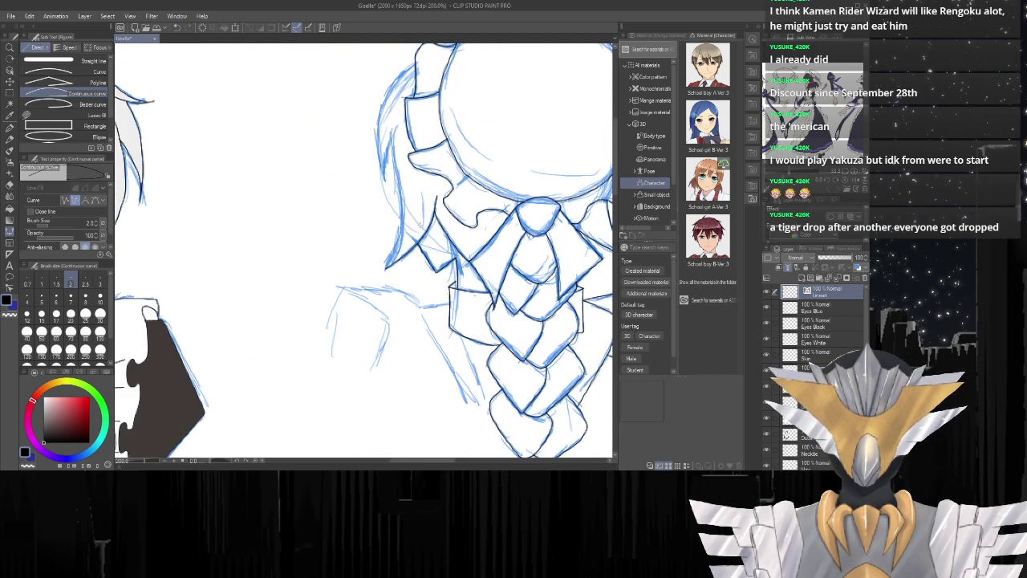
scroll(437, 213, up, 3)
scroll(408, 229, down, 3)
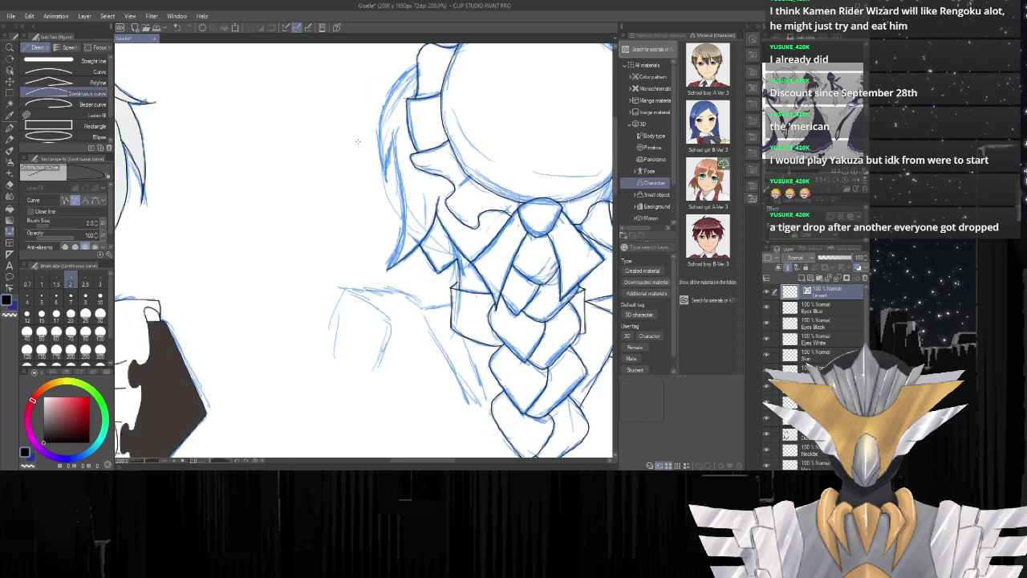
scroll(381, 183, up, 4)
mouse_move(439, 67)
mouse_down()
mouse_move(426, 140)
mouse_move(449, 301)
mouse_move(448, 320)
mouse_move(450, 289)
mouse_move(442, 351)
mouse_move(409, 417)
mouse_up()
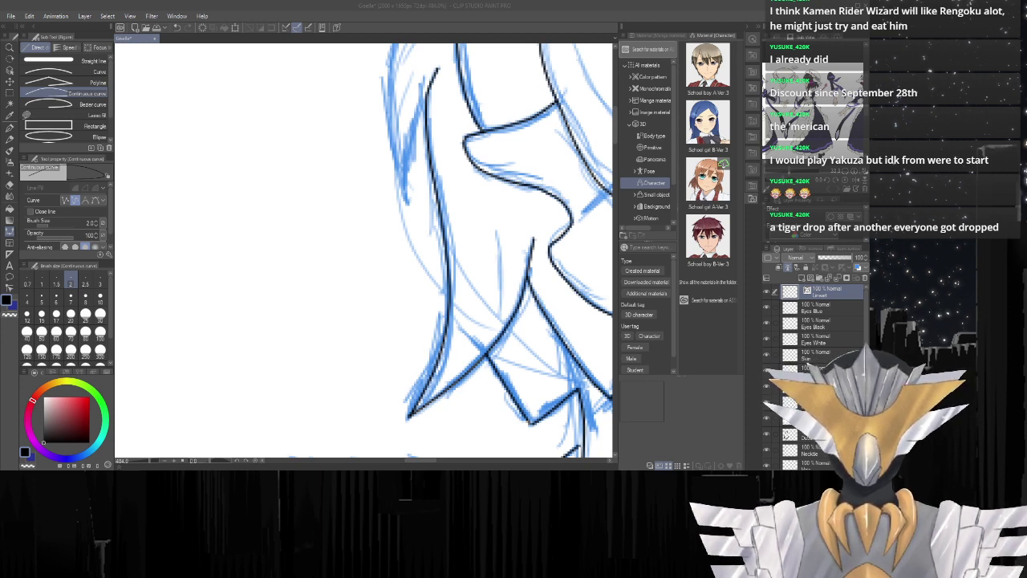
click(325, 262)
Ink the outer hair curve from the headdress frill's left side, with an inner edge meeting it in a pointed tip.
scroll(440, 132, down, 11)
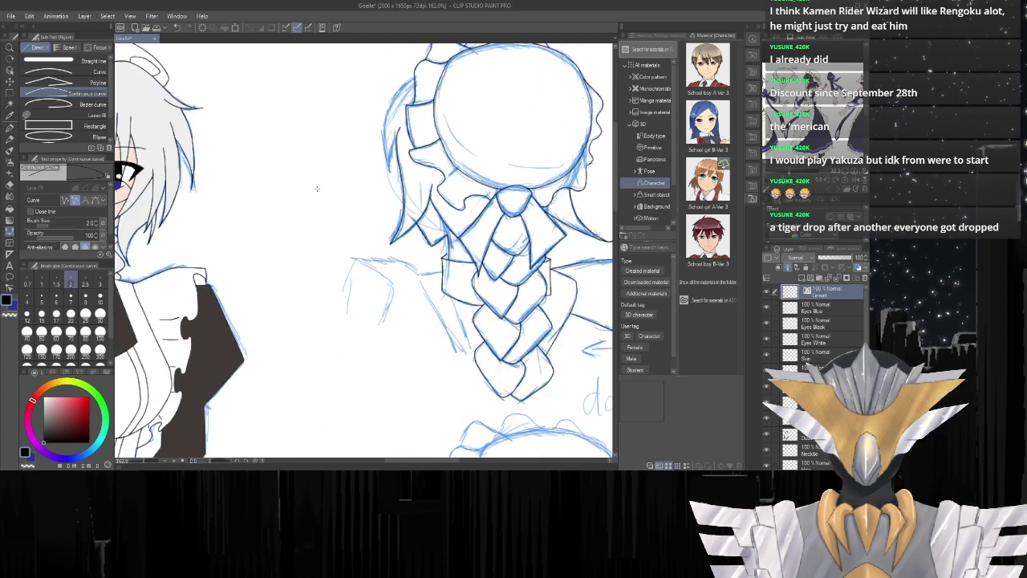
scroll(413, 95, up, 7)
scroll(413, 93, up, 2)
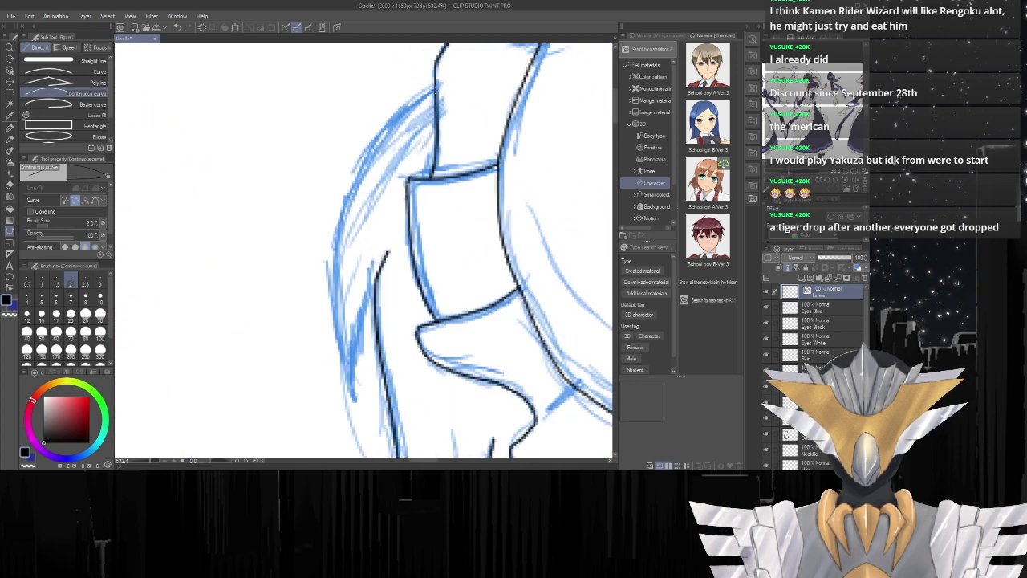
scroll(434, 91, up, 2)
mouse_move(439, 83)
mouse_down()
mouse_move(380, 135)
mouse_move(410, 113)
mouse_move(385, 157)
mouse_move(360, 170)
mouse_move(334, 231)
mouse_move(332, 310)
mouse_move(356, 403)
mouse_up()
drag(375, 278, 355, 404)
double_click(356, 405)
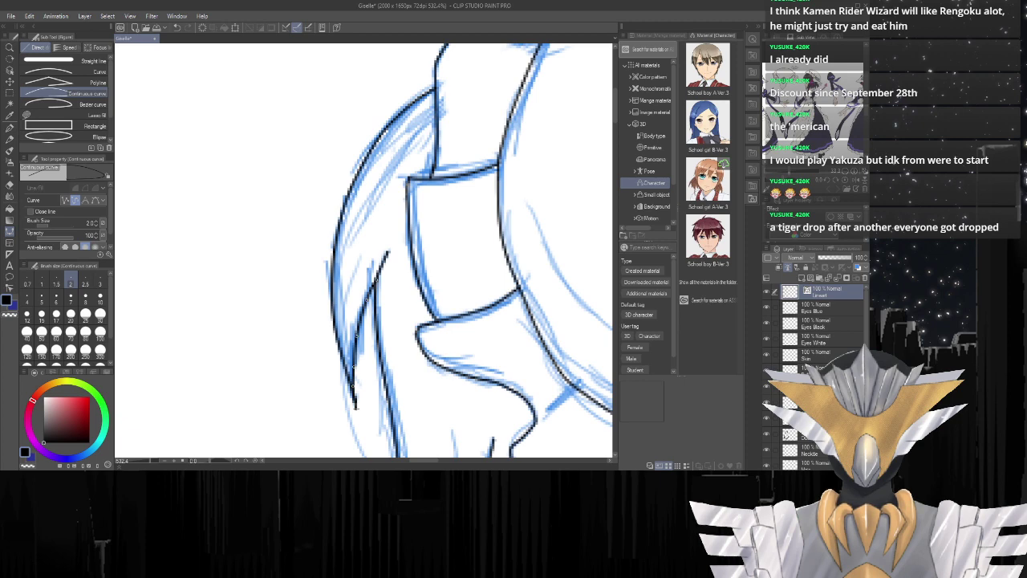
Ink the short shoulder line extending outward from the collar's left edge.
scroll(303, 309, down, 8)
scroll(303, 308, up, 4)
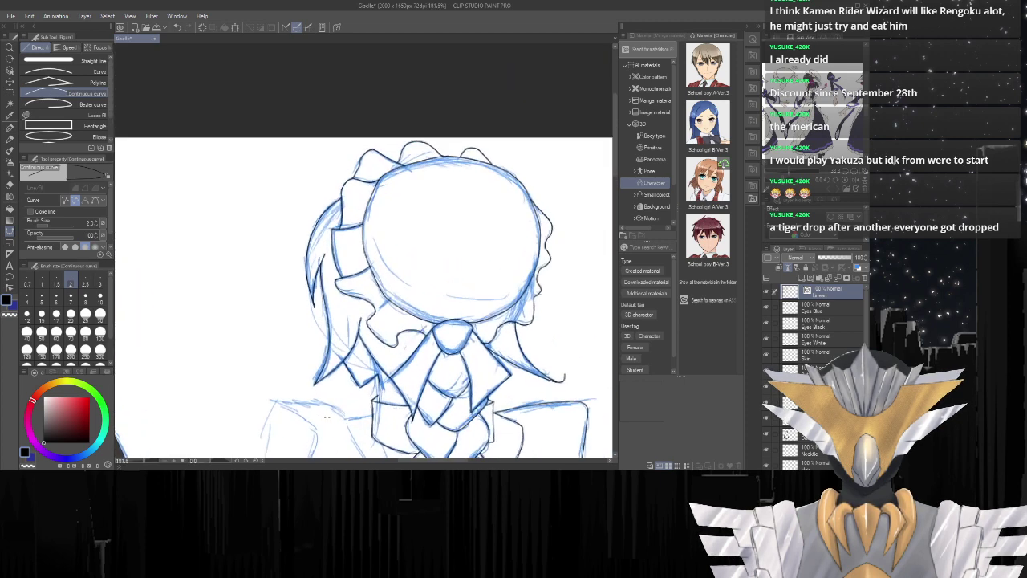
scroll(323, 372, down, 2)
scroll(324, 373, down, 4)
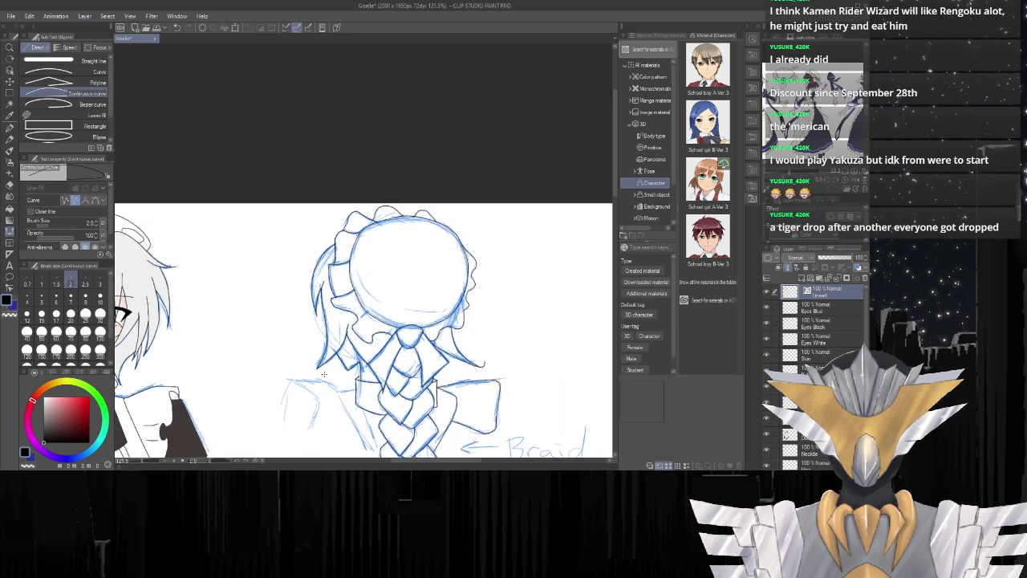
scroll(462, 385, up, 4)
scroll(435, 327, down, 3)
scroll(435, 329, up, 3)
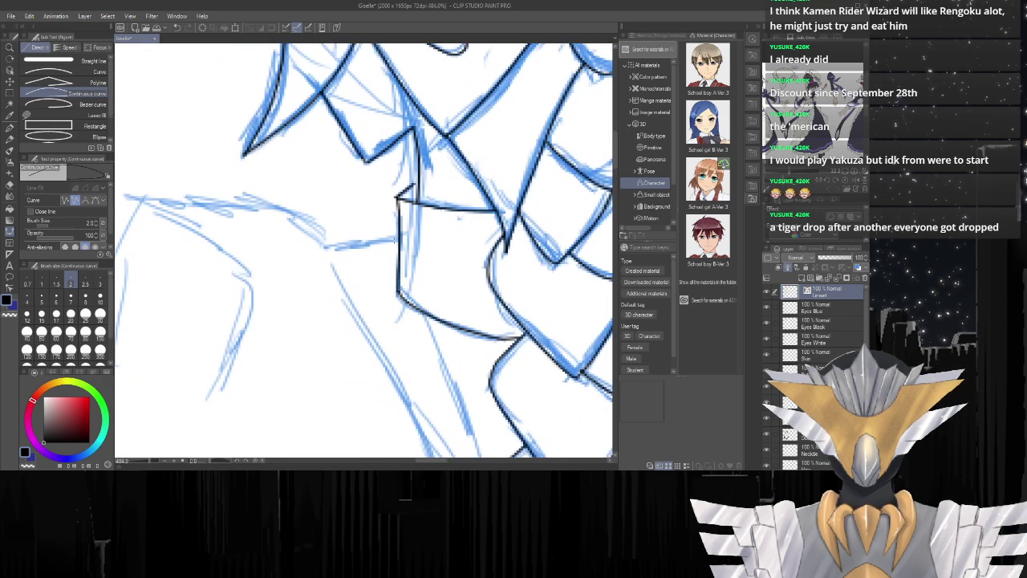
drag(397, 237, 326, 251)
Ink the narrow slanted strip from the left shoulder line down to the braid, with both long edges and its short bottom end.
scroll(326, 255, down, 3)
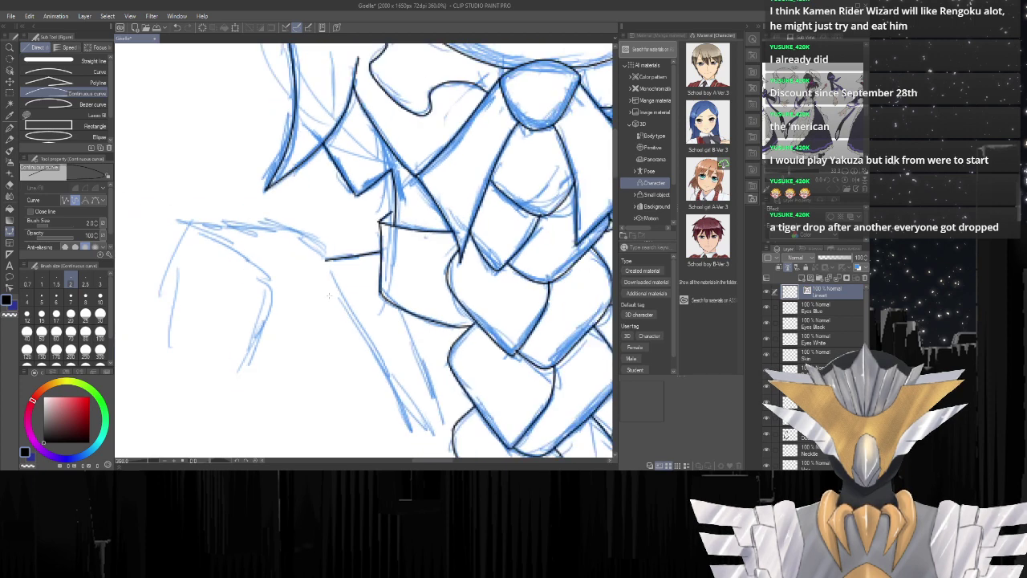
scroll(311, 406, up, 2)
click(335, 213)
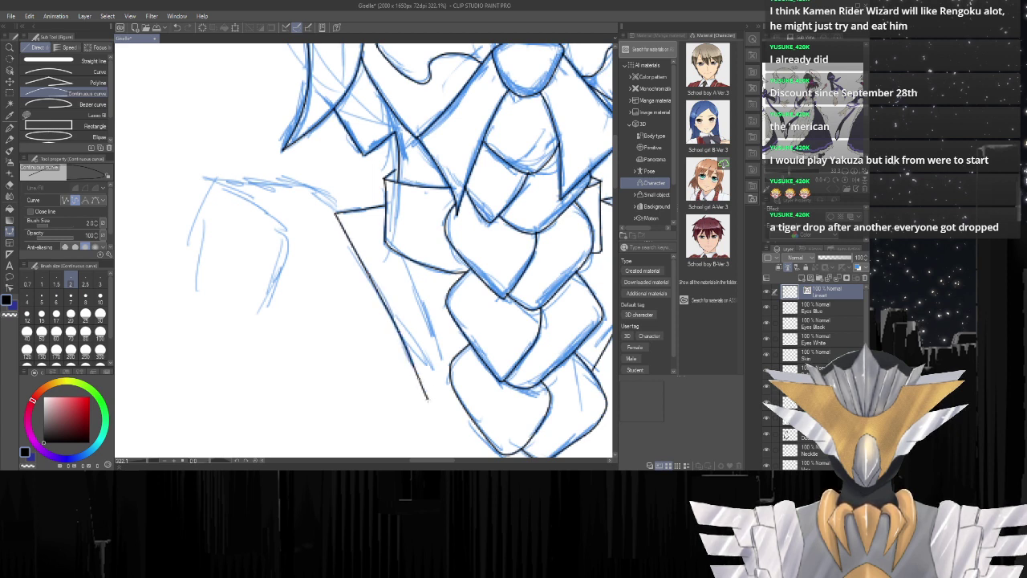
click(428, 402)
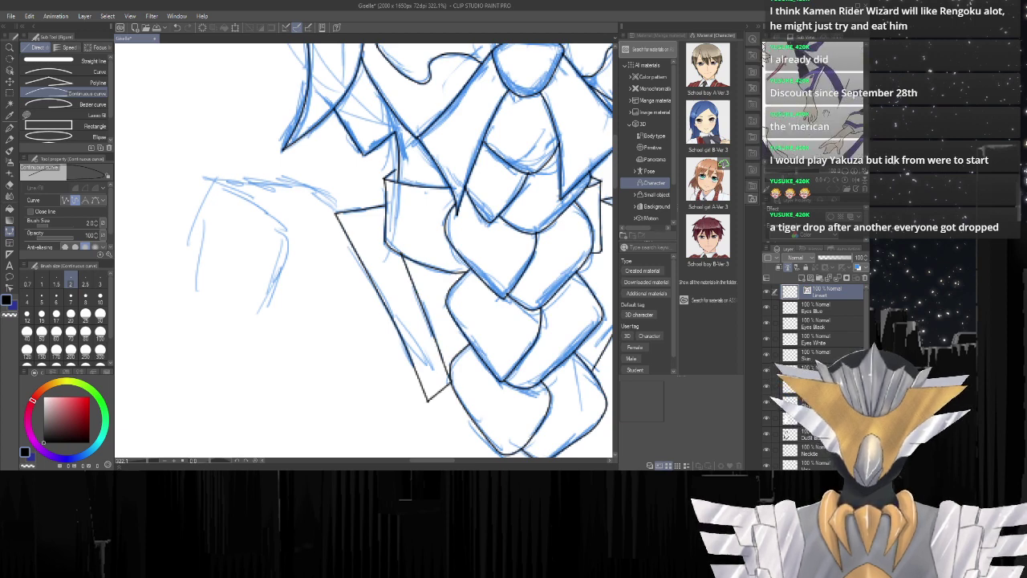
Ink the curved inner line to the right of the braid, from the shoulder line down to the braid's edge.
scroll(345, 213, down, 1)
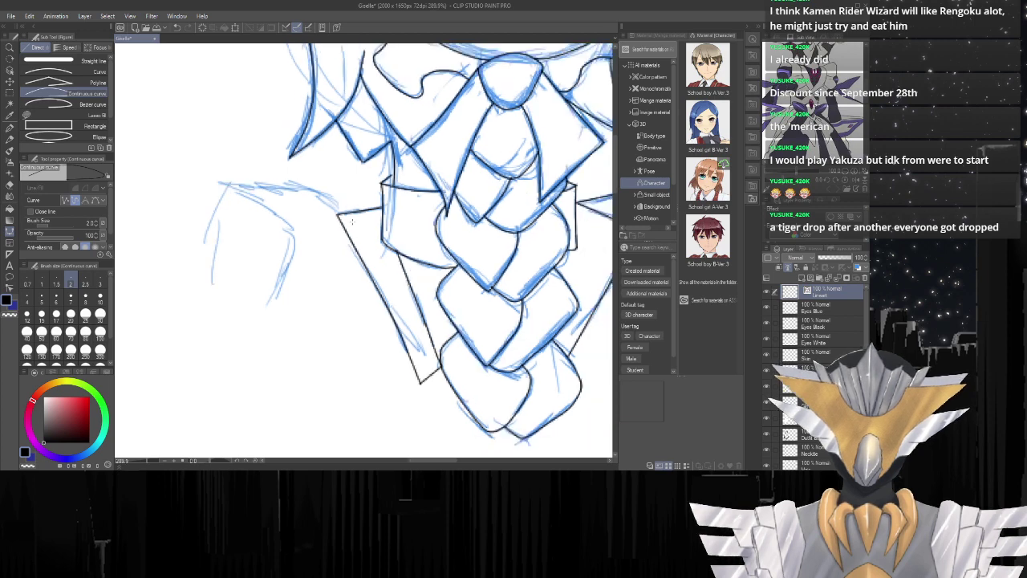
scroll(351, 221, down, 2)
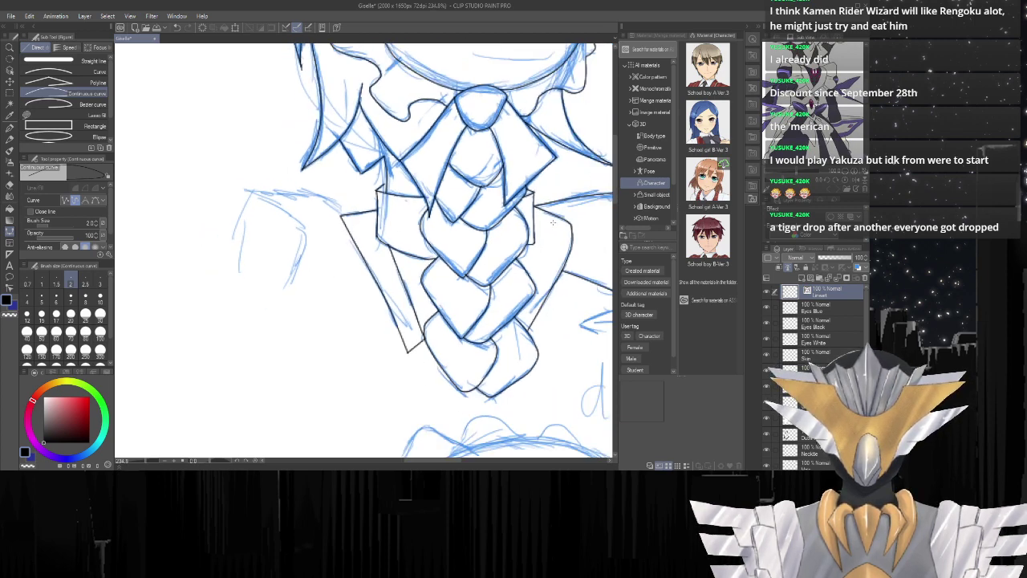
scroll(552, 221, up, 6)
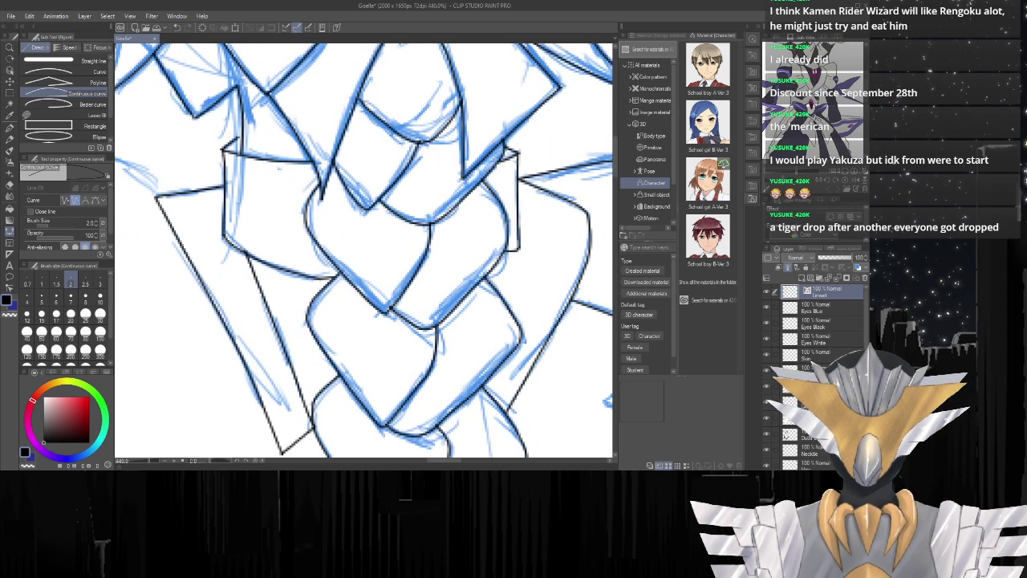
mouse_move(552, 194)
mouse_down()
mouse_move(547, 272)
mouse_move(520, 333)
mouse_up()
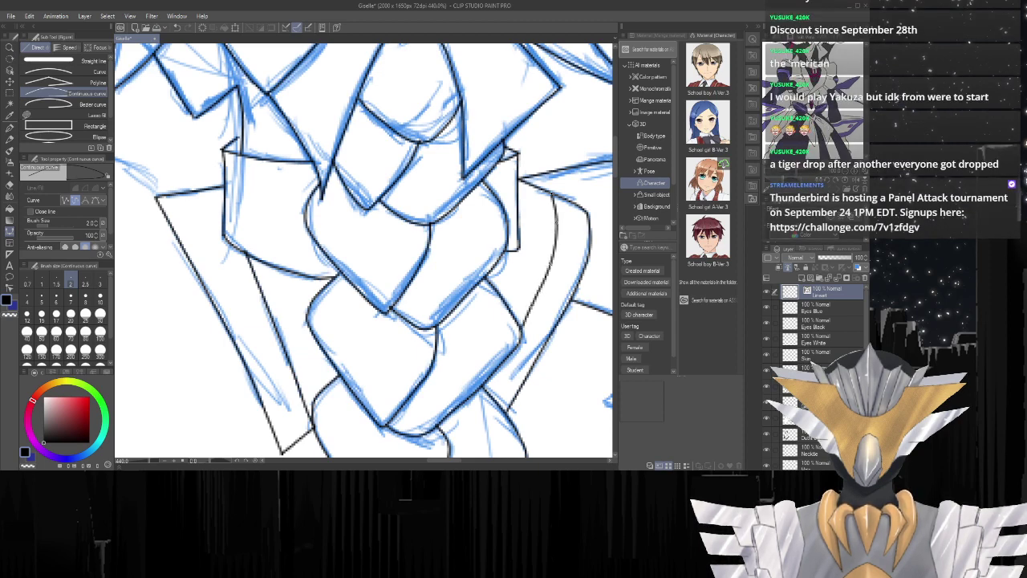
Ink the left sleeve's top edge from the shoulder and the closed four-sided outline of its end.
scroll(339, 374, down, 5)
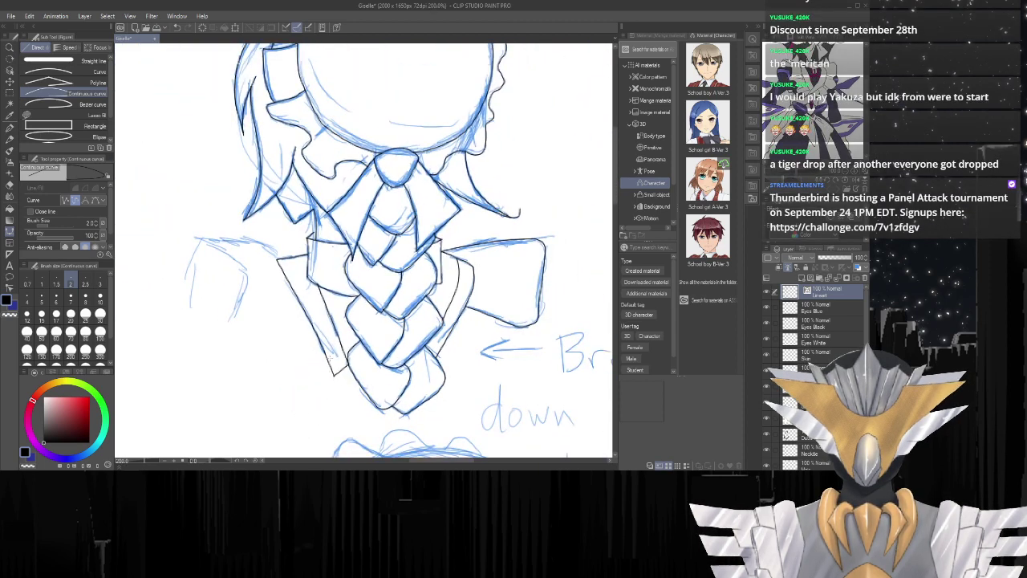
scroll(337, 359, down, 2)
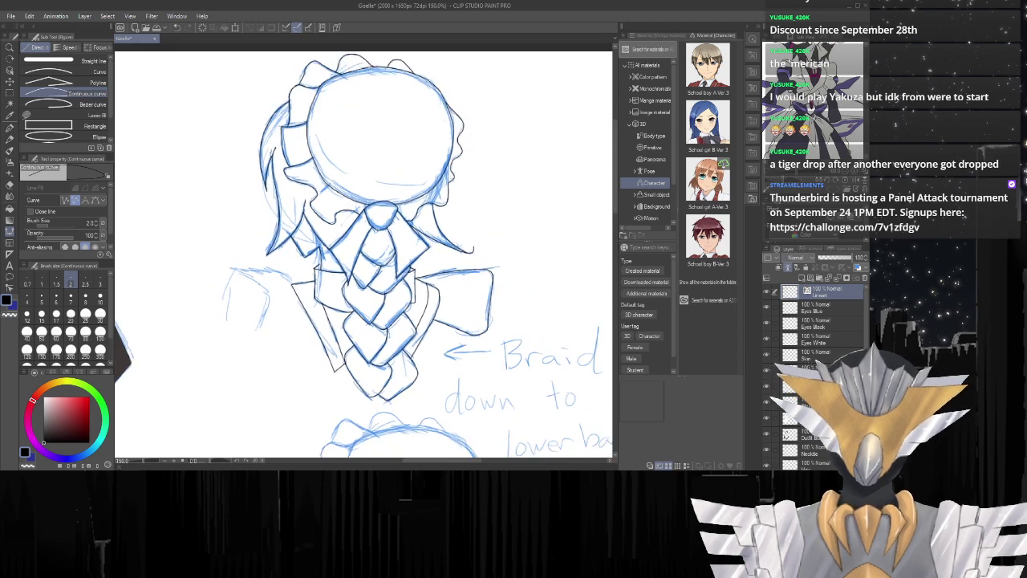
scroll(253, 301, up, 6)
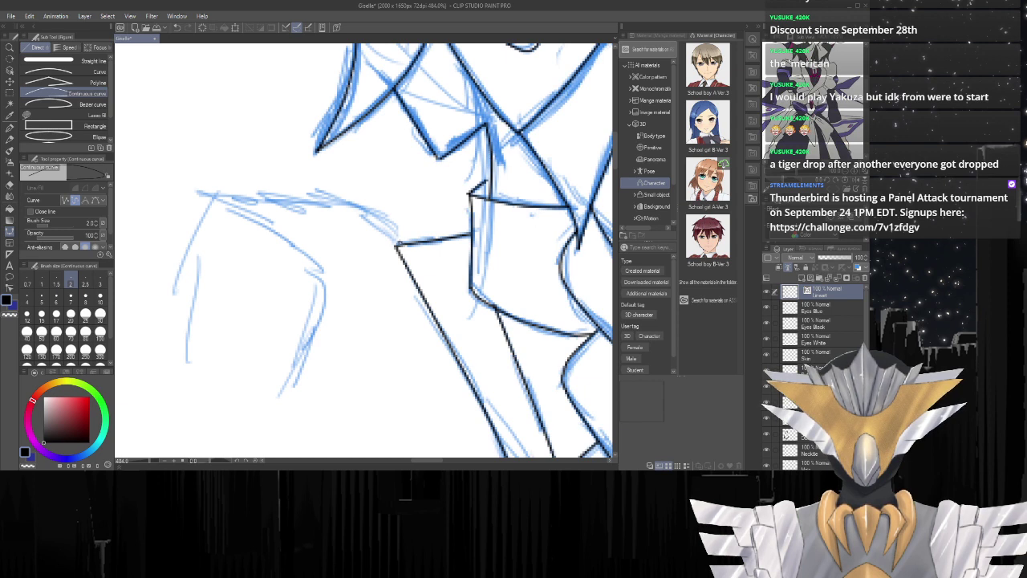
mouse_move(398, 242)
mouse_down()
mouse_move(383, 216)
mouse_move(357, 203)
mouse_move(217, 195)
mouse_move(322, 271)
mouse_move(317, 341)
mouse_move(277, 408)
mouse_up()
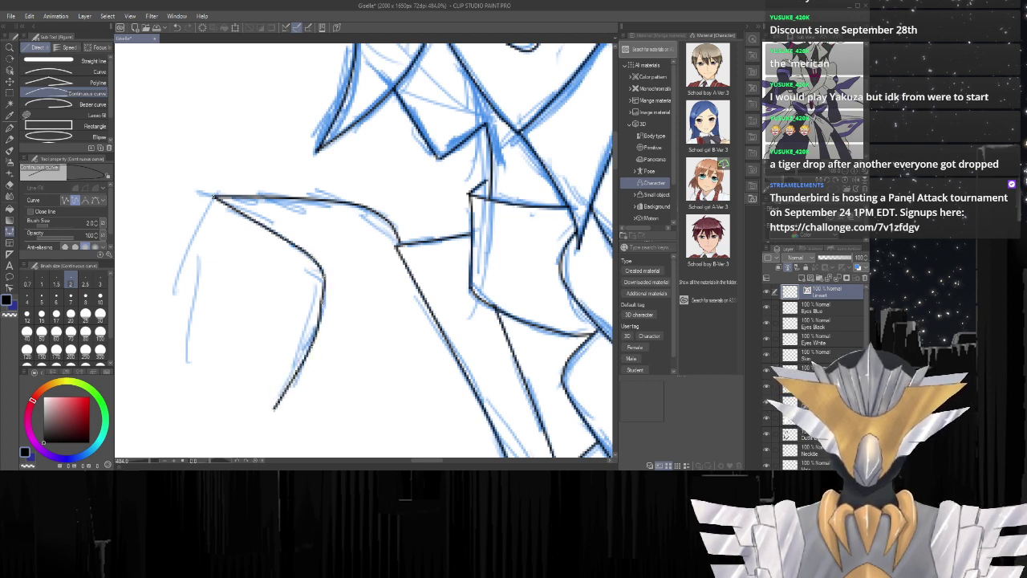
mouse_move(214, 197)
mouse_down()
mouse_move(187, 355)
mouse_move(274, 409)
mouse_up()
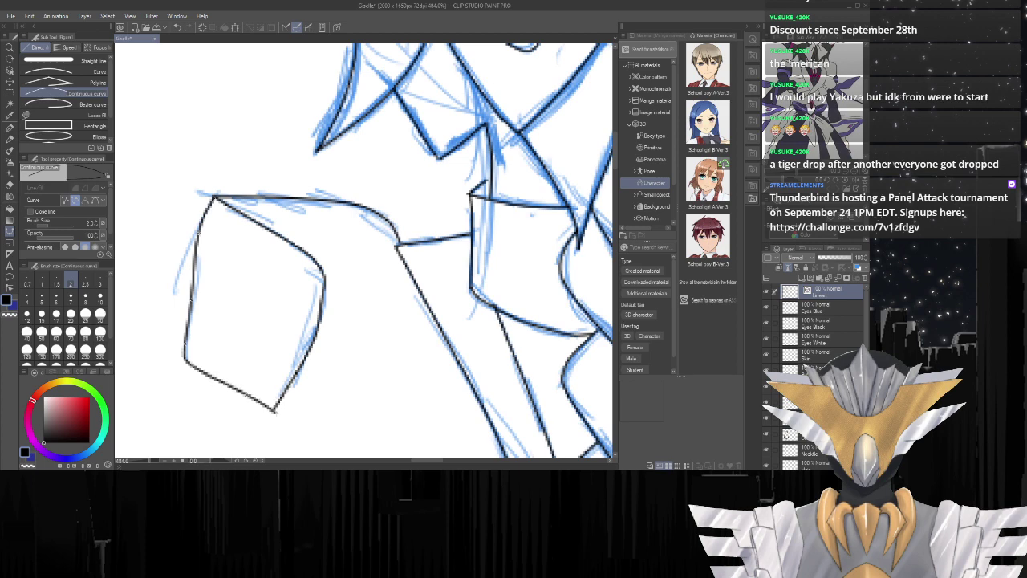
Ink the left sleeve's wavy underside from the lower corner of its end to the tip of the slanted strip.
scroll(186, 286, down, 2)
scroll(185, 286, down, 2)
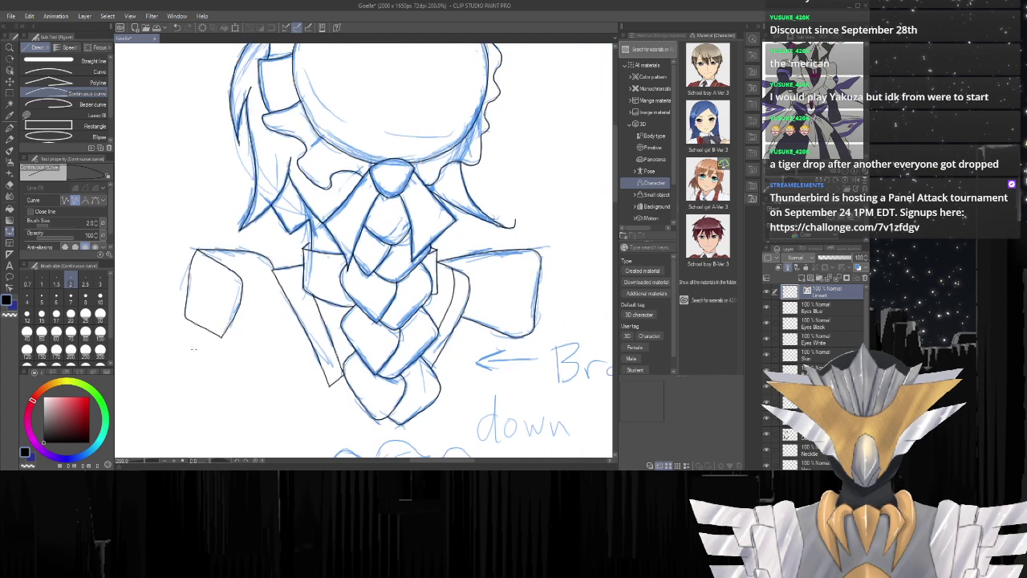
scroll(205, 346, up, 3)
click(235, 331)
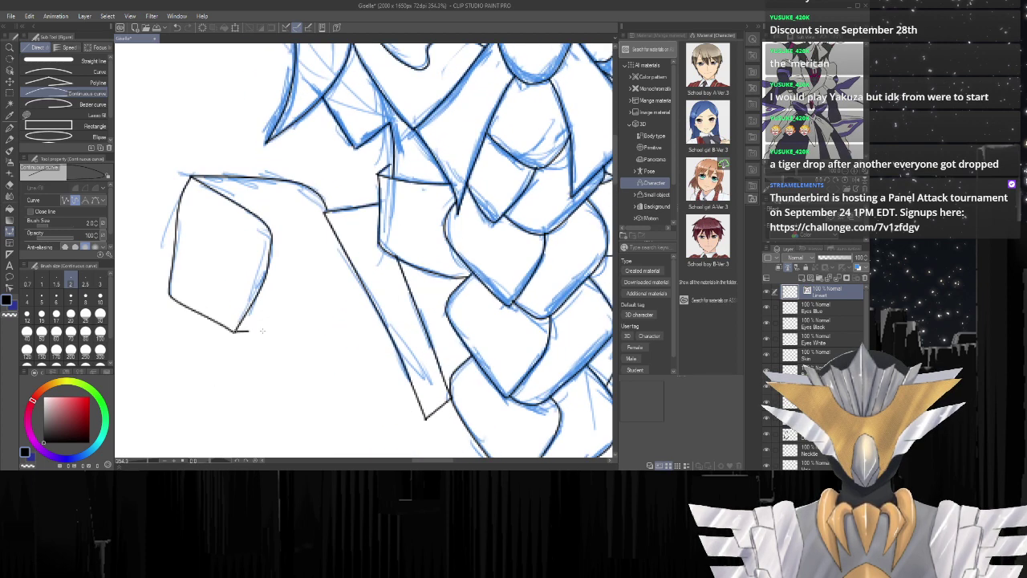
click(324, 334)
click(390, 395)
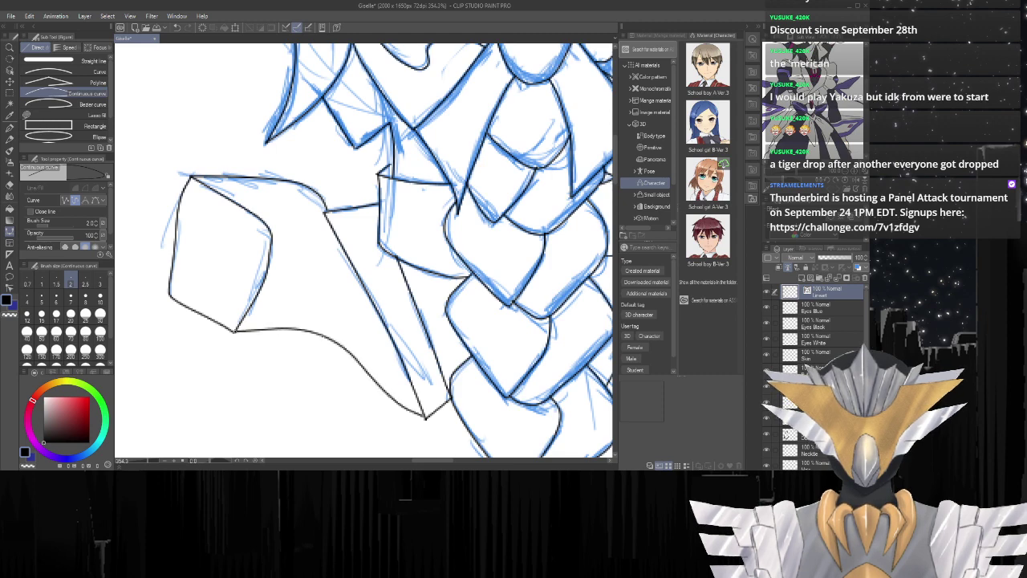
Make the hair color layer active and sample the light grey hair color from the front-view character.
scroll(426, 417, down, 4)
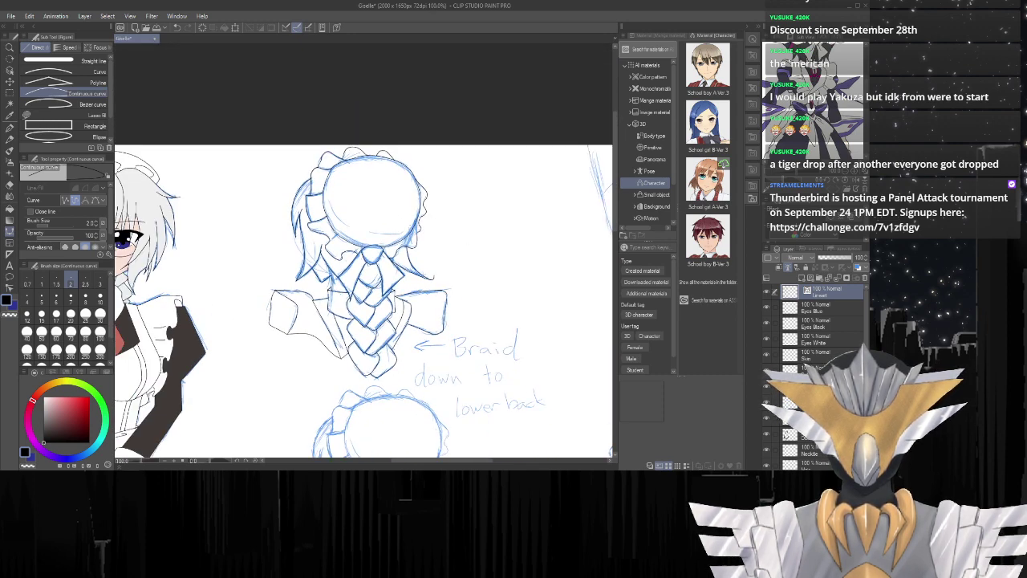
scroll(830, 337, down, 2)
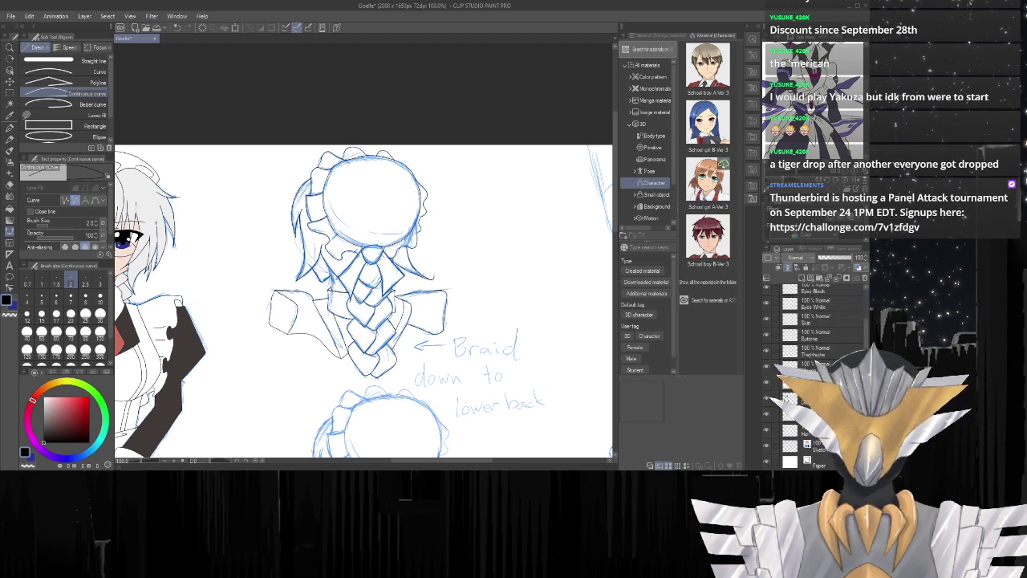
click(810, 430)
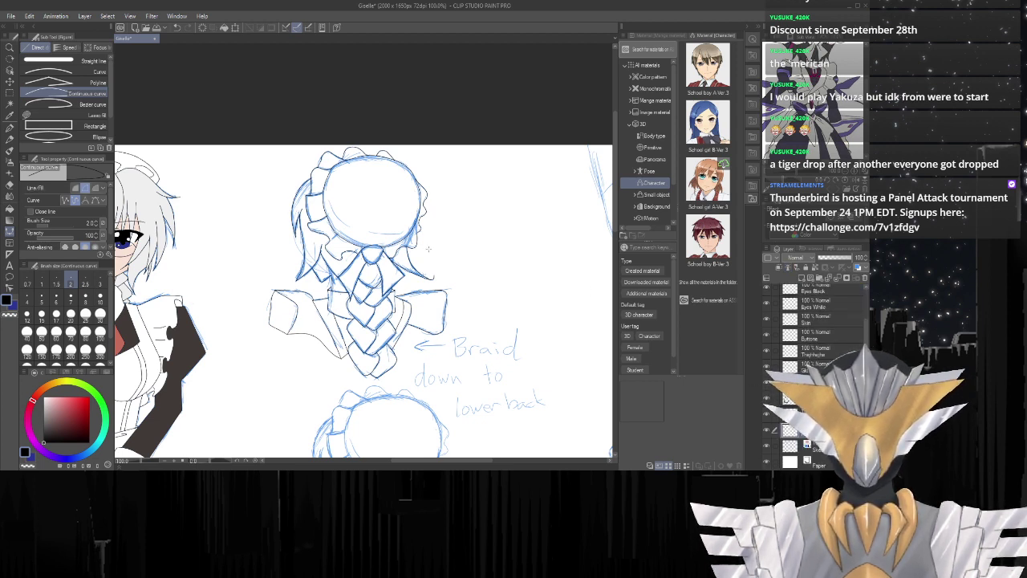
key(x)
key(i)
click(155, 197)
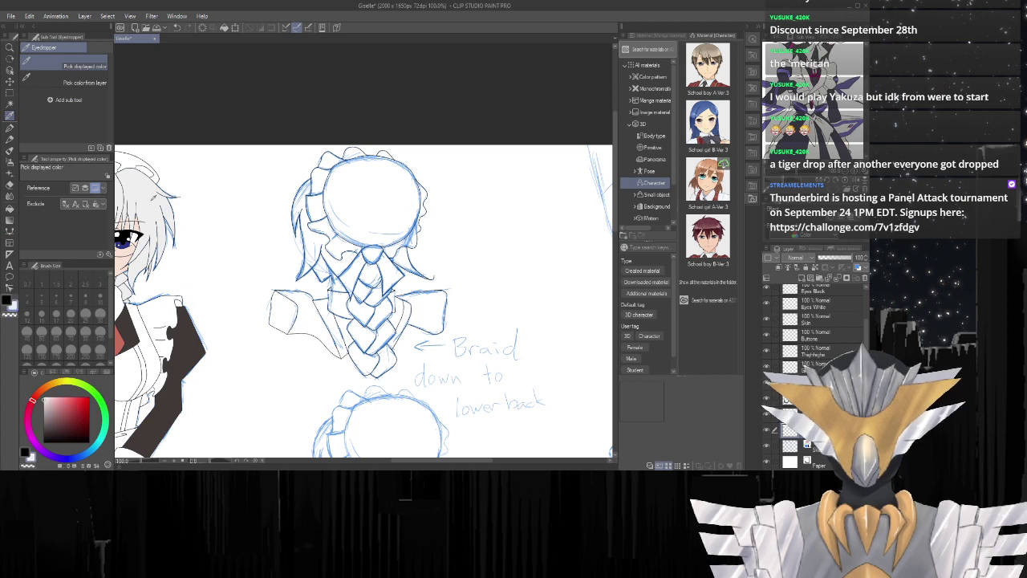
Fill the back view's loose hair strands on both sides of the bonnet with the light grey hair color.
key(w)
scroll(324, 226, up, 3)
scroll(319, 225, up, 1)
click(297, 208)
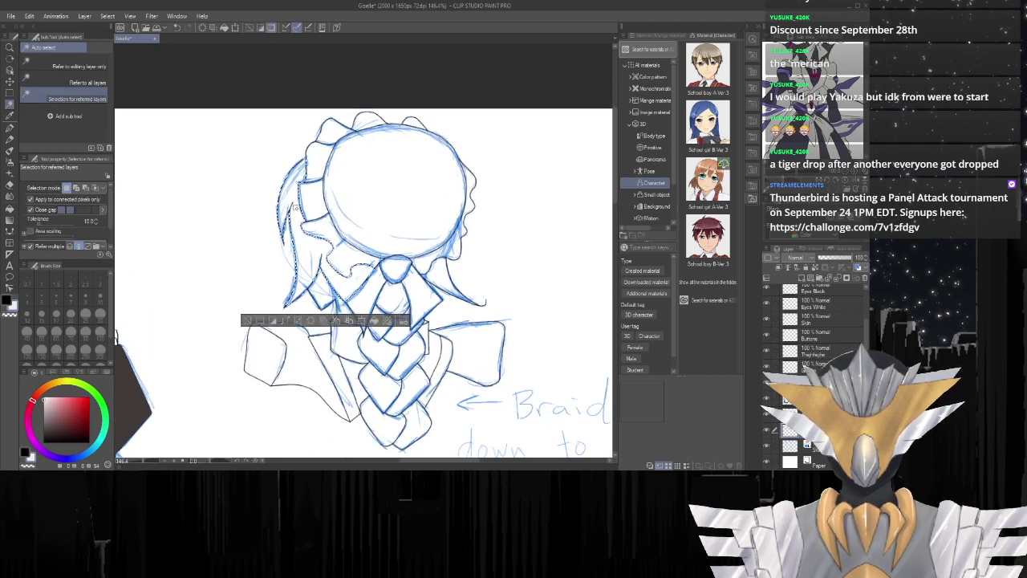
key(g)
click(300, 192)
key(w)
click(439, 274)
key(g)
click(440, 273)
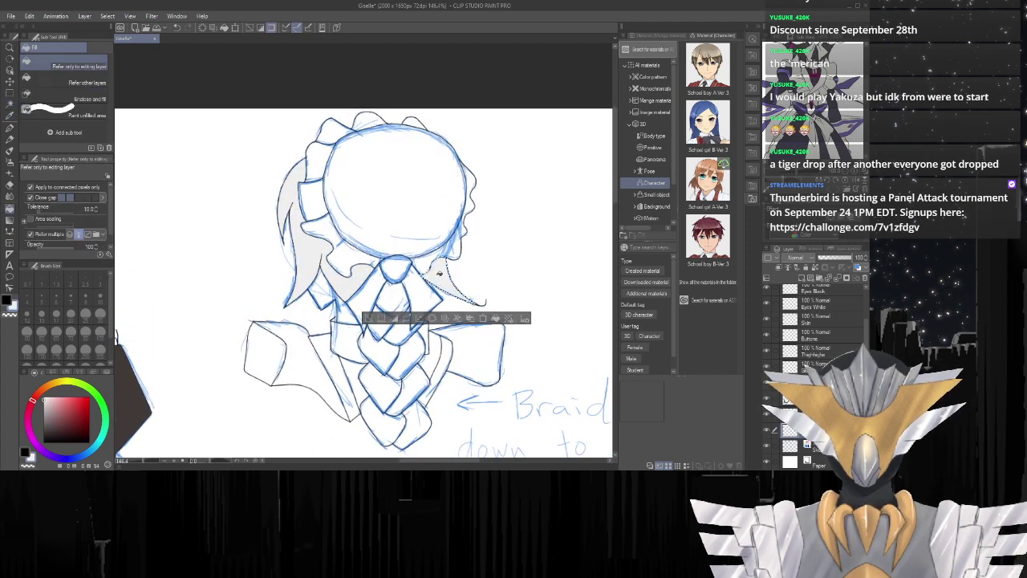
Fill the braid's top segment and the left segment just below it with light grey.
key(w)
click(400, 298)
key(g)
key(w)
click(384, 323)
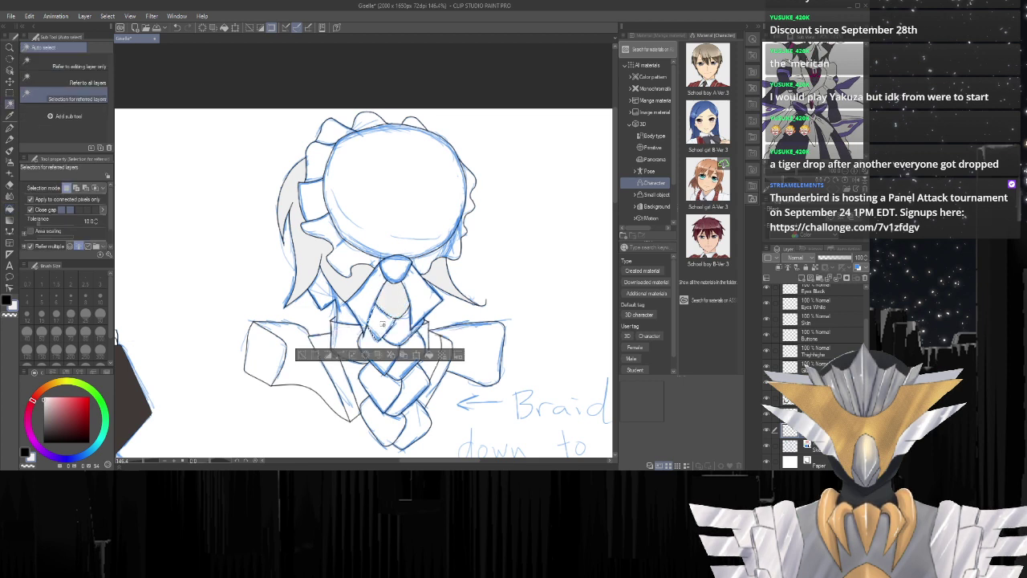
key(g)
click(388, 324)
Fill the right-hand segment beneath the braid's top segment with light grey.
key(w)
click(400, 324)
key(g)
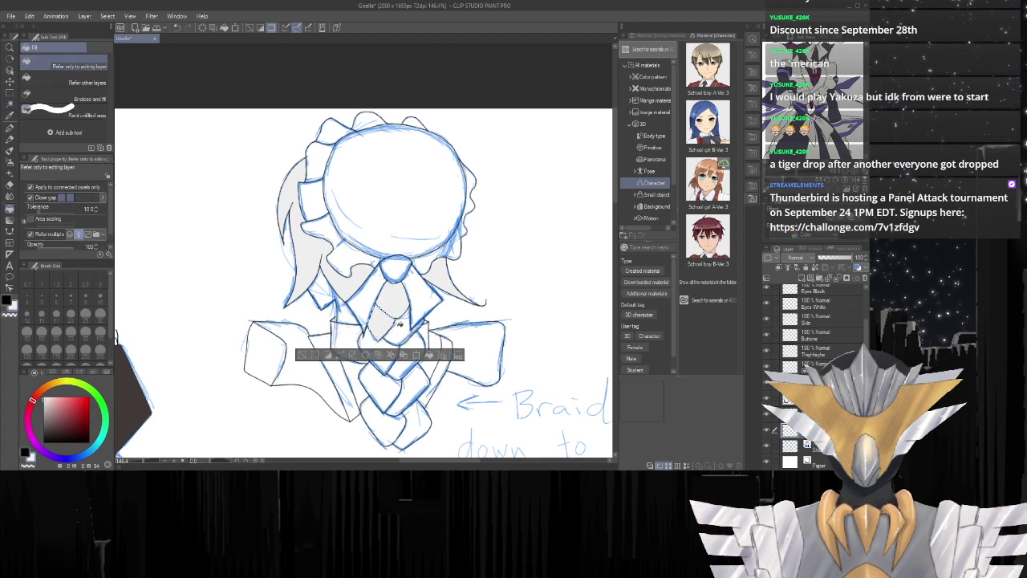
key(w)
click(399, 324)
key(g)
click(400, 325)
Fill the left and right segments of the braid's wide middle pair with light grey.
key(w)
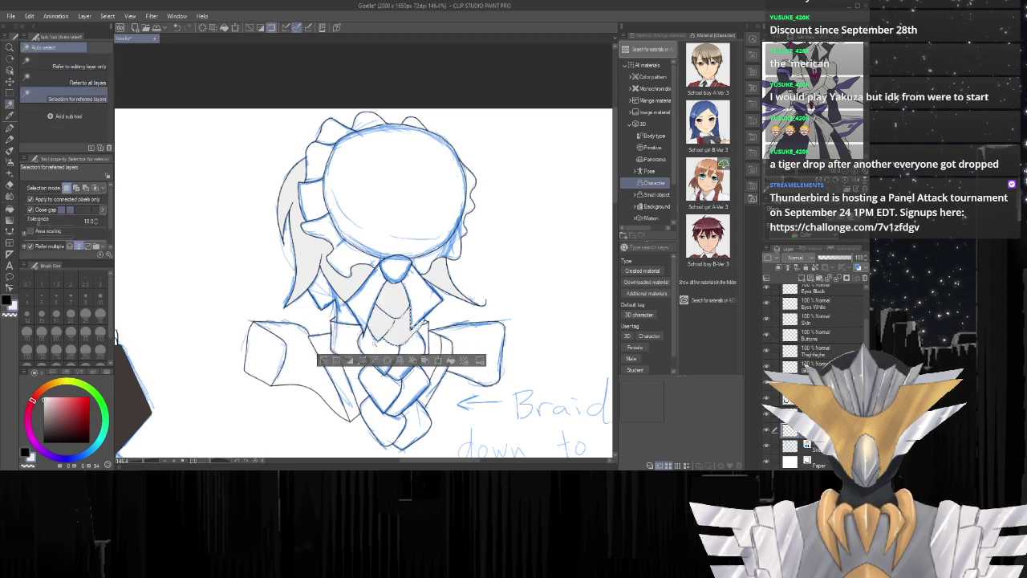
click(377, 342)
key(g)
click(377, 341)
key(w)
click(408, 348)
key(g)
click(407, 349)
Fill the second-lowest pair of braid segments with light grey.
key(w)
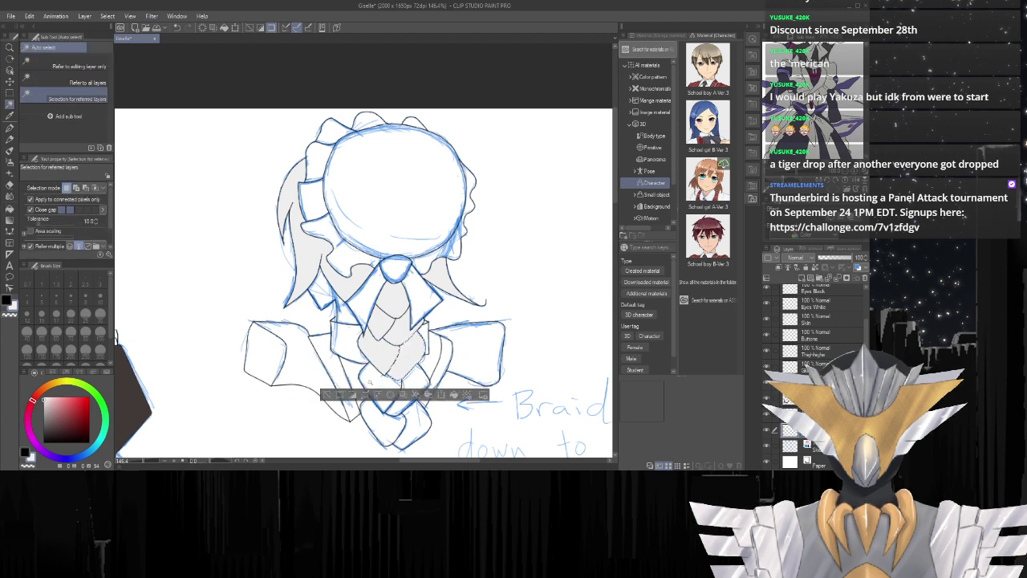
click(374, 380)
key(g)
click(372, 380)
key(w)
click(413, 385)
key(g)
click(412, 392)
Fill the two segments at the braid's lower end with light grey.
key(w)
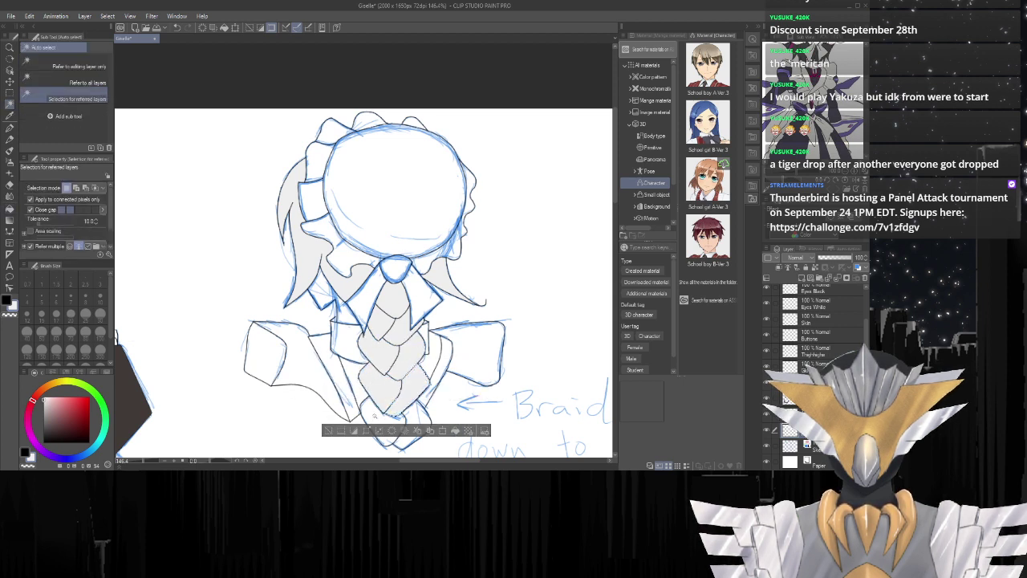
click(376, 416)
key(g)
click(378, 415)
click(377, 413)
key(w)
click(415, 414)
key(g)
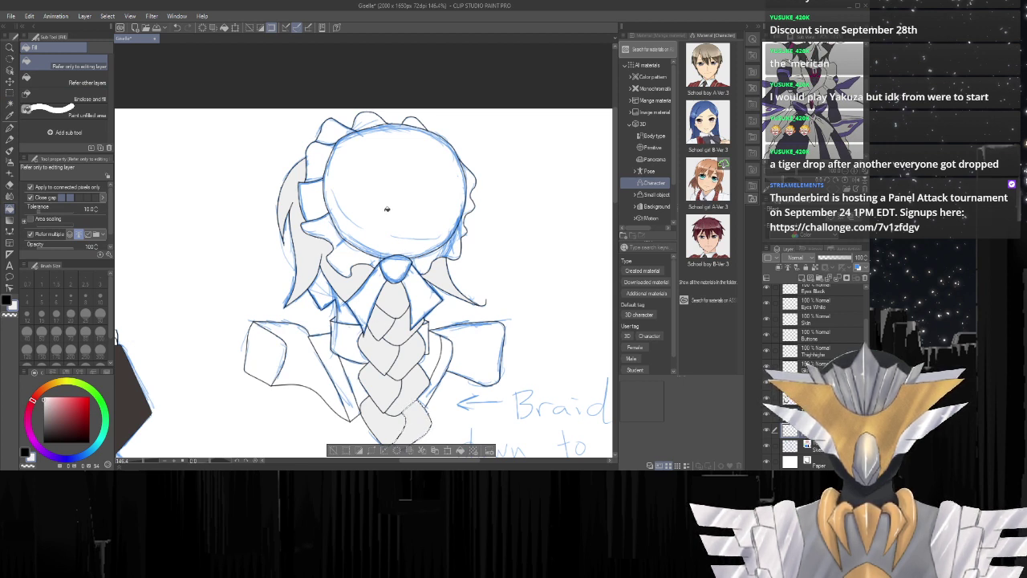
On the Skin layer, fill the back view's exposed face and neck area with the skin color sampled from the front view.
scroll(818, 340, up, 2)
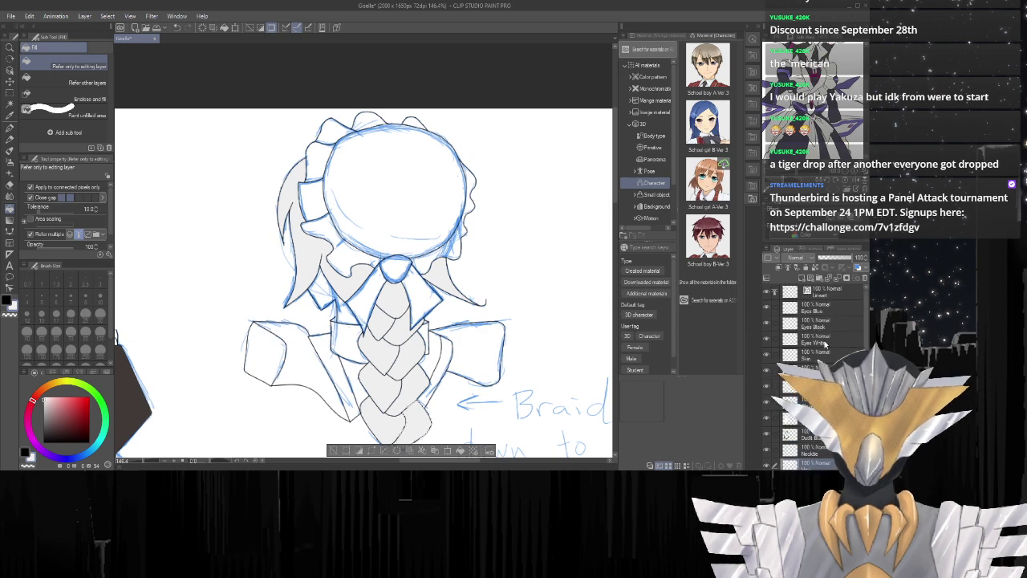
click(800, 351)
scroll(393, 268, down, 1)
drag(221, 265, 259, 269)
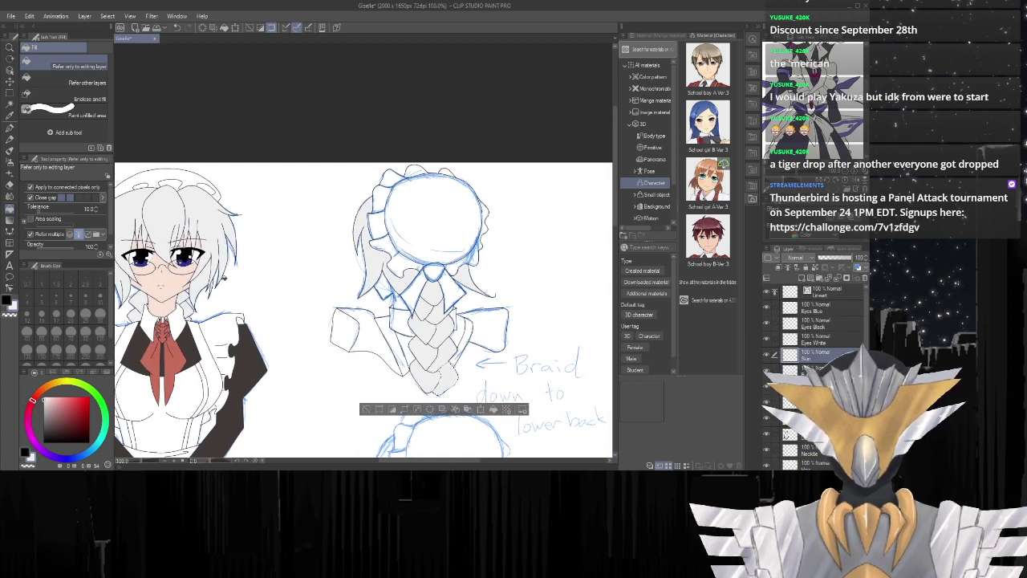
alt+click(176, 278)
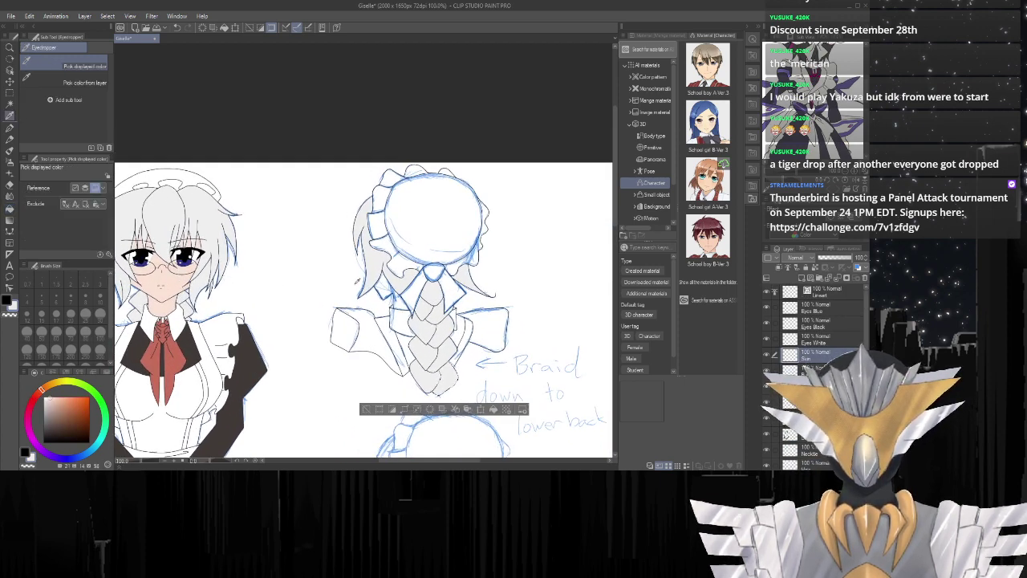
scroll(433, 273, up, 4)
key(g)
click(349, 293)
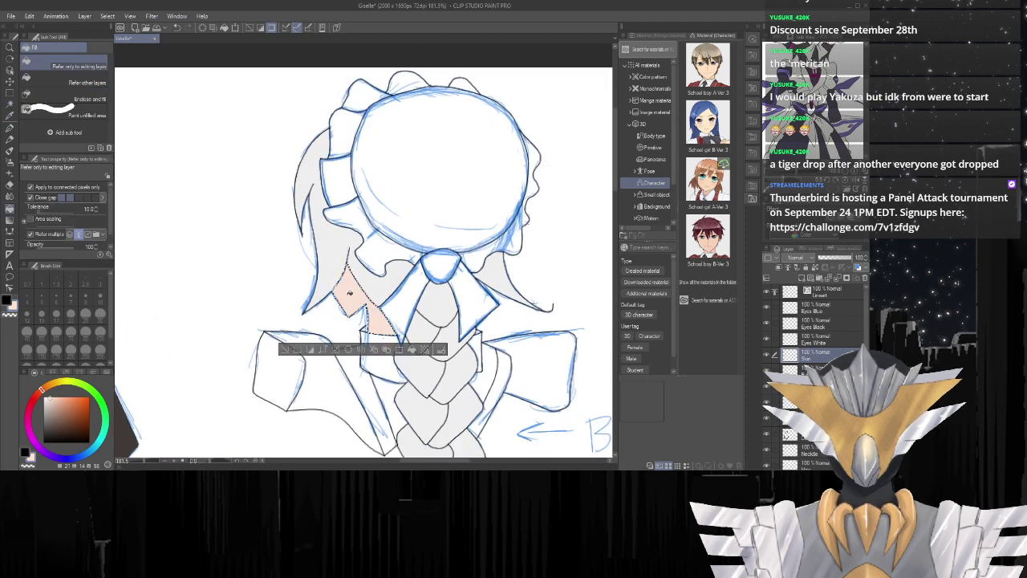
Compare the back view's head, bonnet and bow with the colored front-view character.
scroll(349, 293, down, 6)
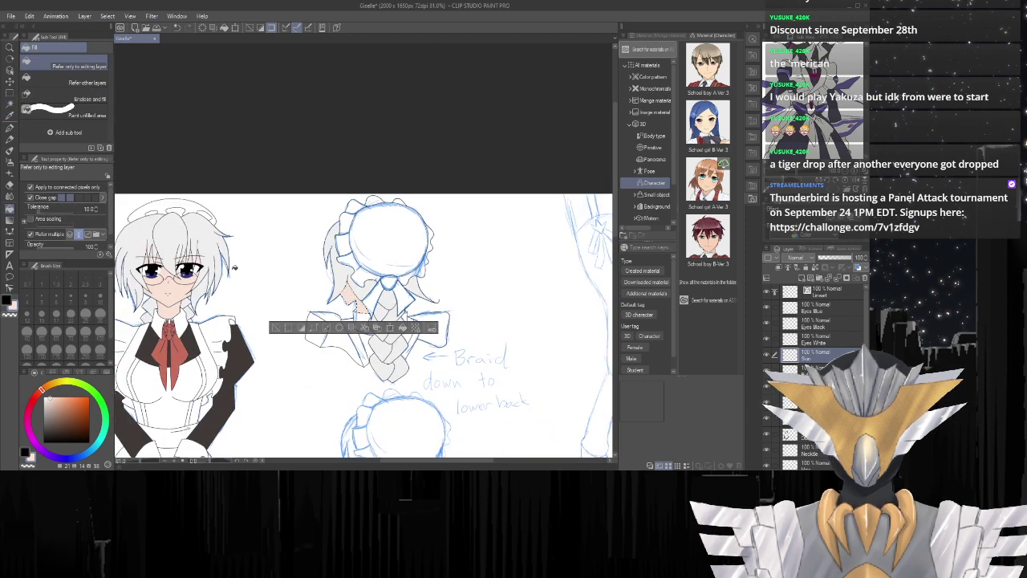
scroll(322, 301, up, 6)
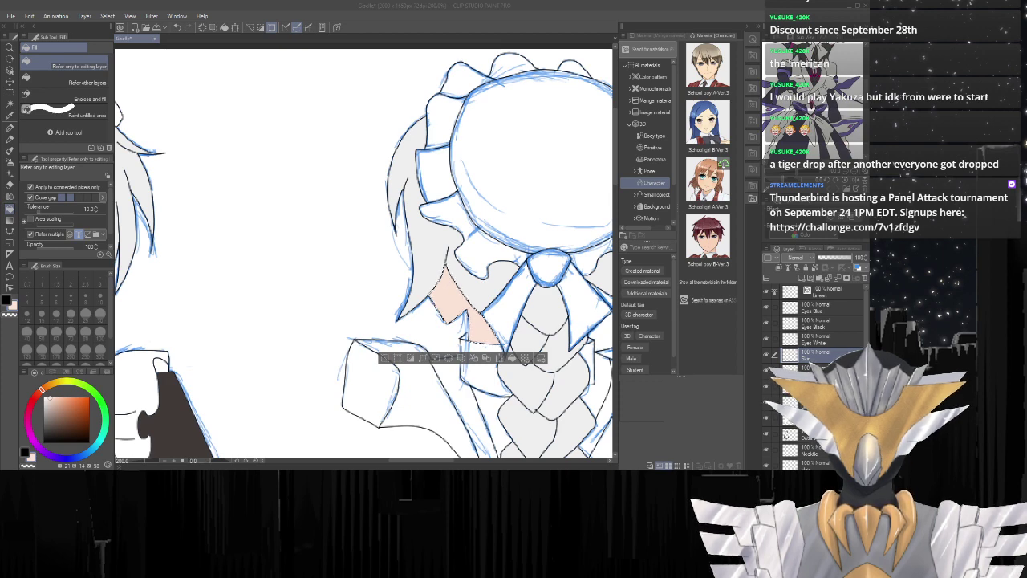
scroll(439, 313, down, 2)
scroll(211, 288, up, 4)
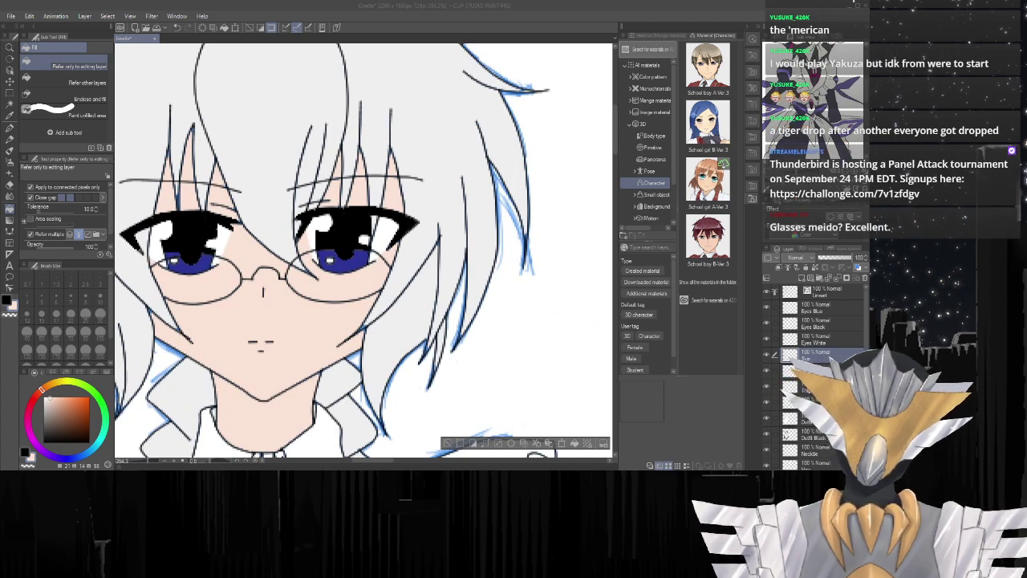
key(ctrl+minus)
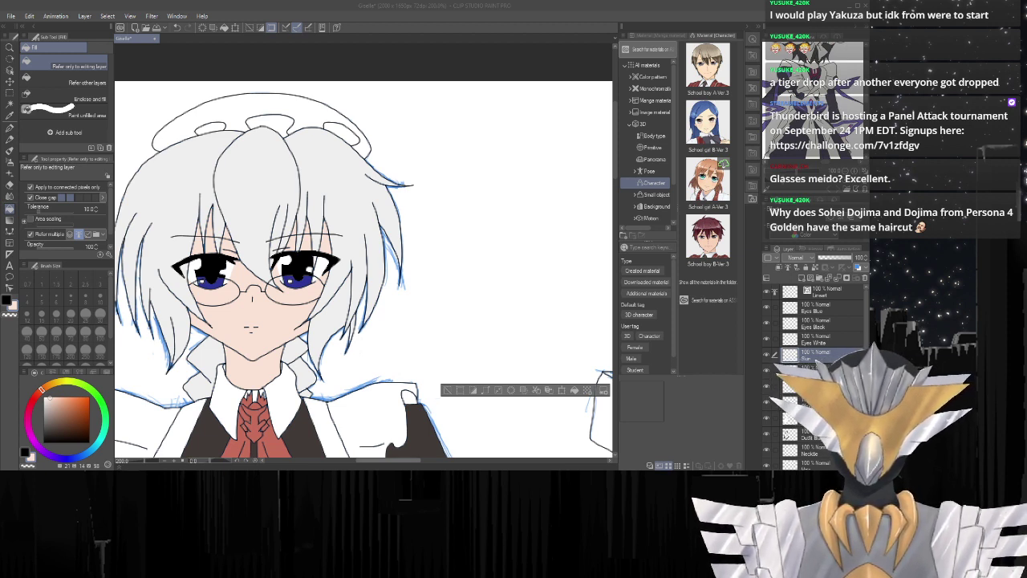
drag(382, 463, 439, 462)
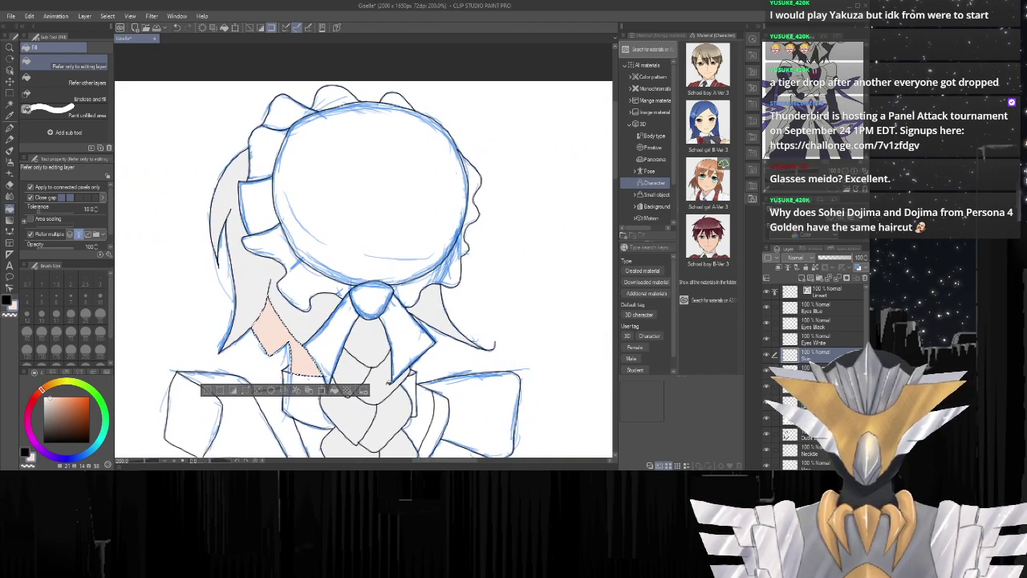
scroll(385, 402, up, 4)
scroll(384, 403, up, 2)
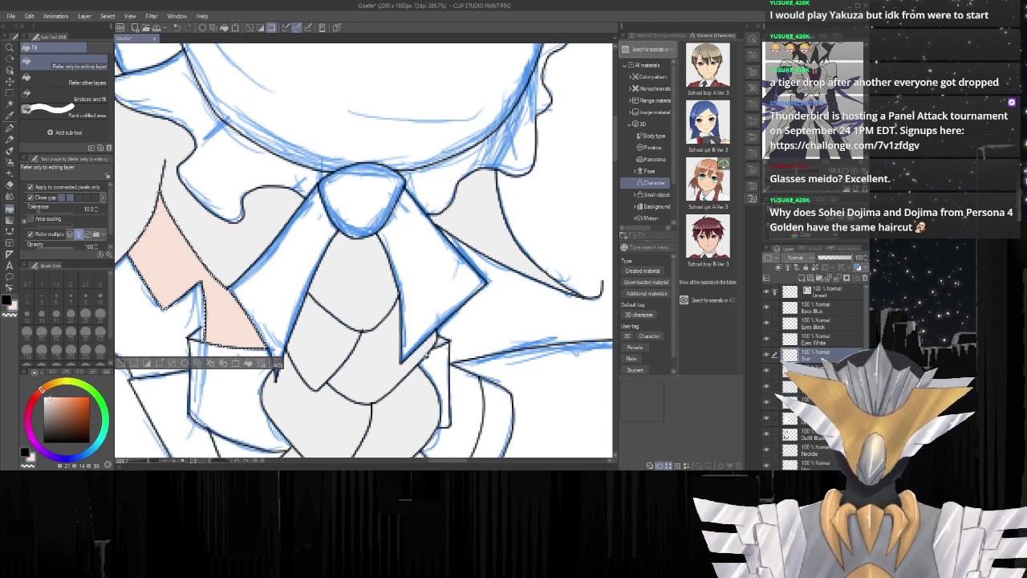
scroll(275, 366, down, 5)
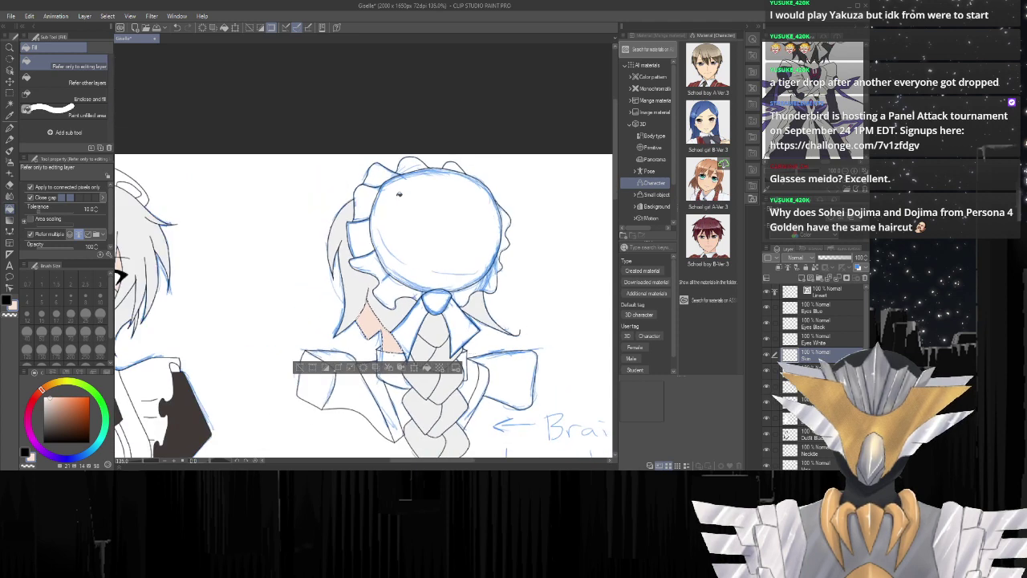
scroll(413, 232, up, 2)
scroll(425, 247, down, 3)
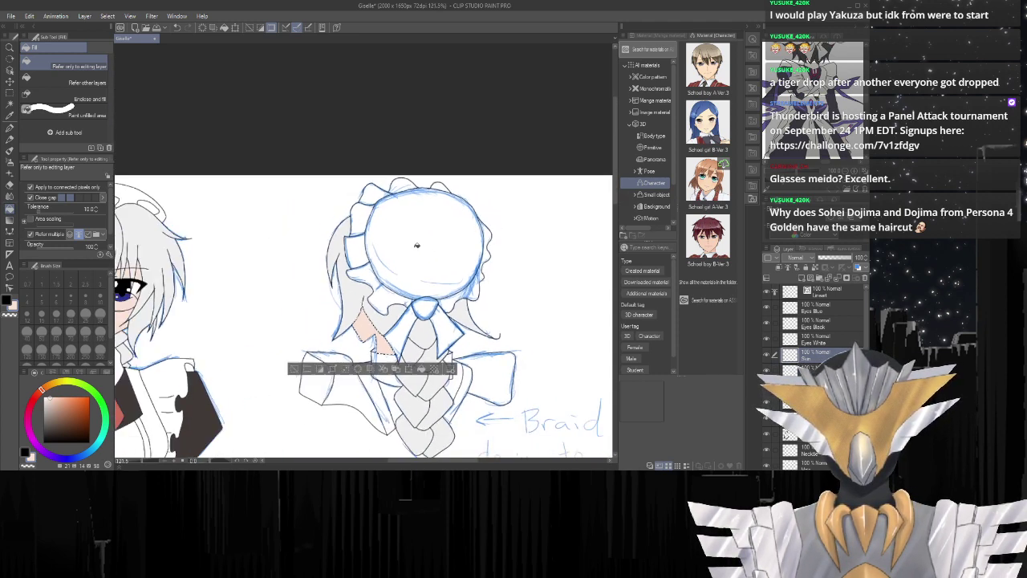
Sample the white of the front view's maid headband and make the color layer directly above Outfit Black active.
scroll(417, 246, down, 2)
scroll(255, 249, up, 1)
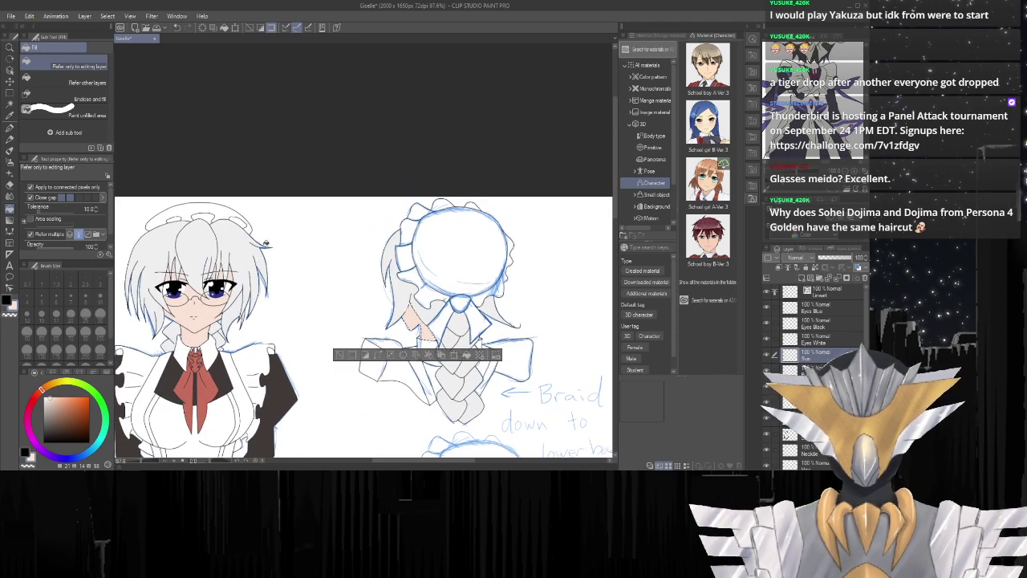
key(i)
click(205, 205)
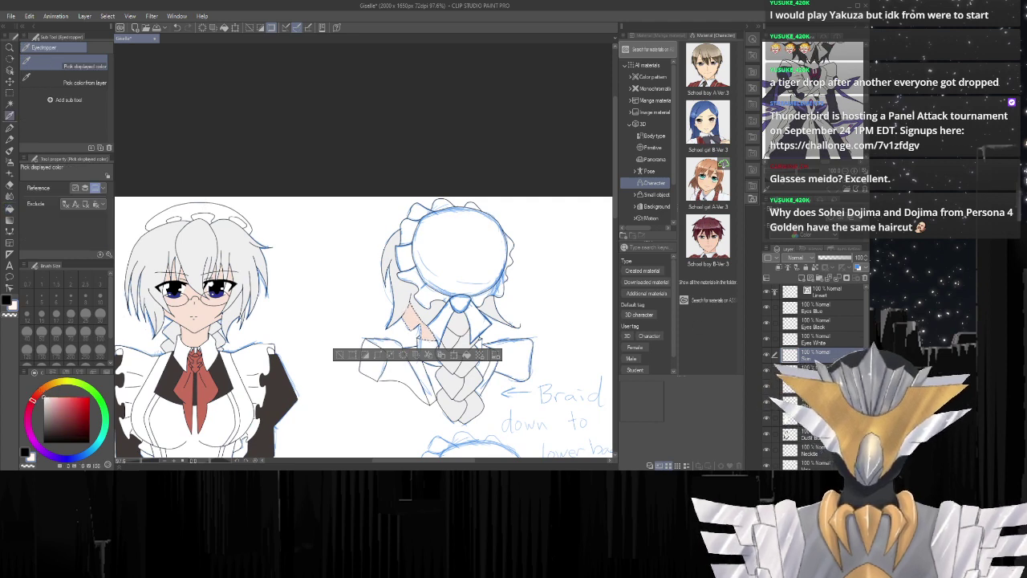
scroll(533, 240, up, 3)
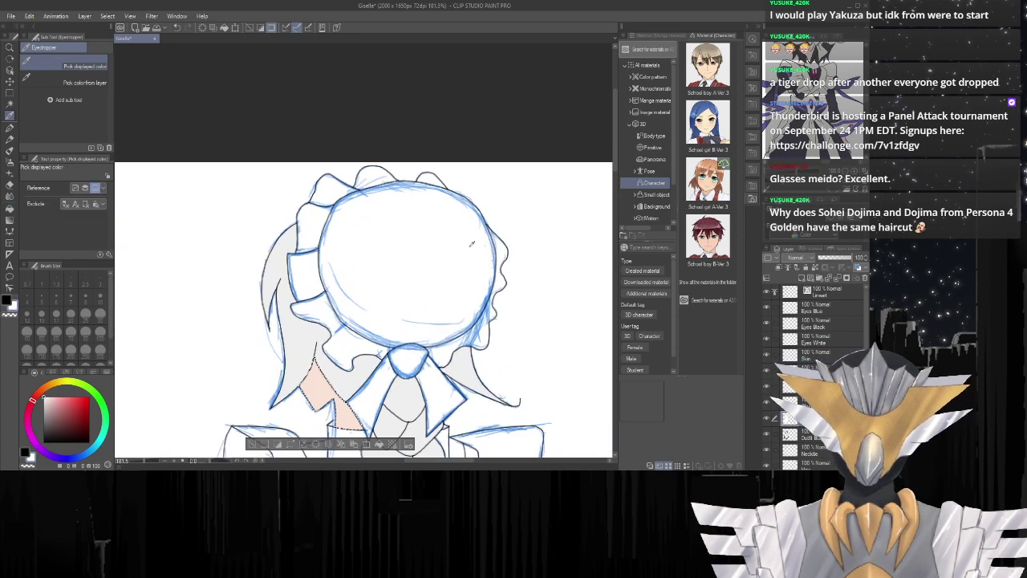
Hide the Paper layer and fill the bonnet's large round center with white.
key(w)
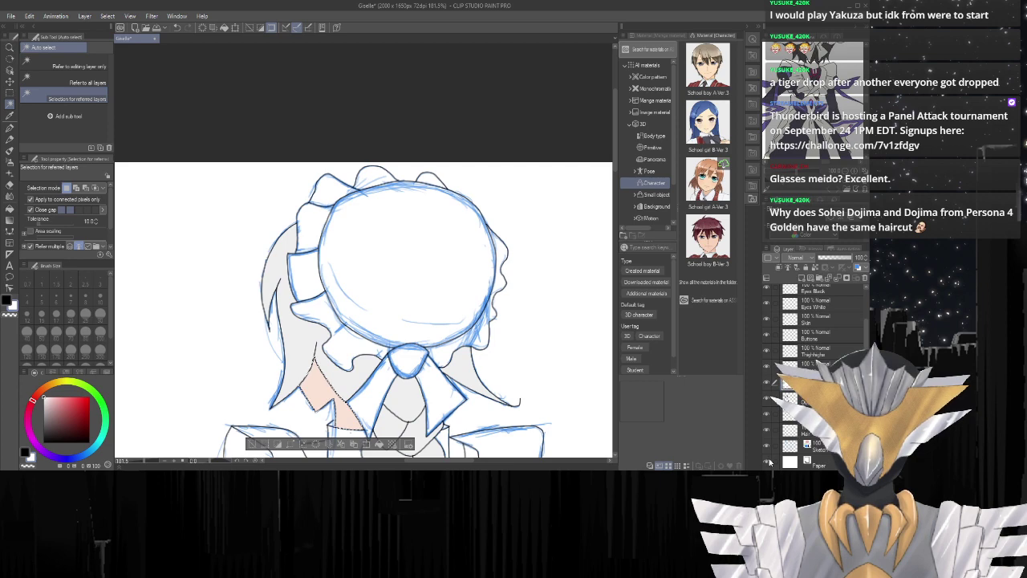
click(766, 462)
scroll(433, 262, up, 4)
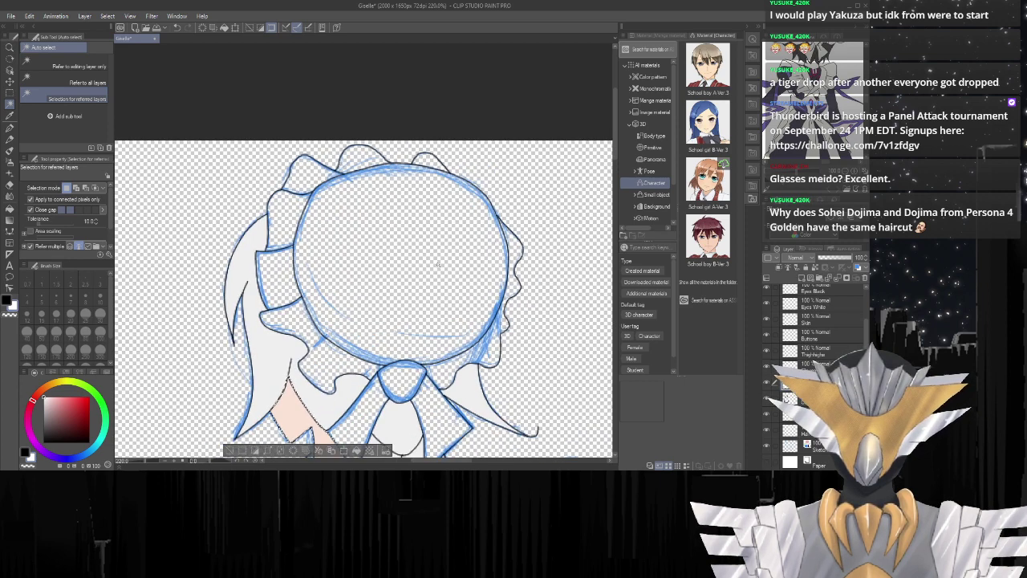
click(431, 258)
key(g)
click(432, 257)
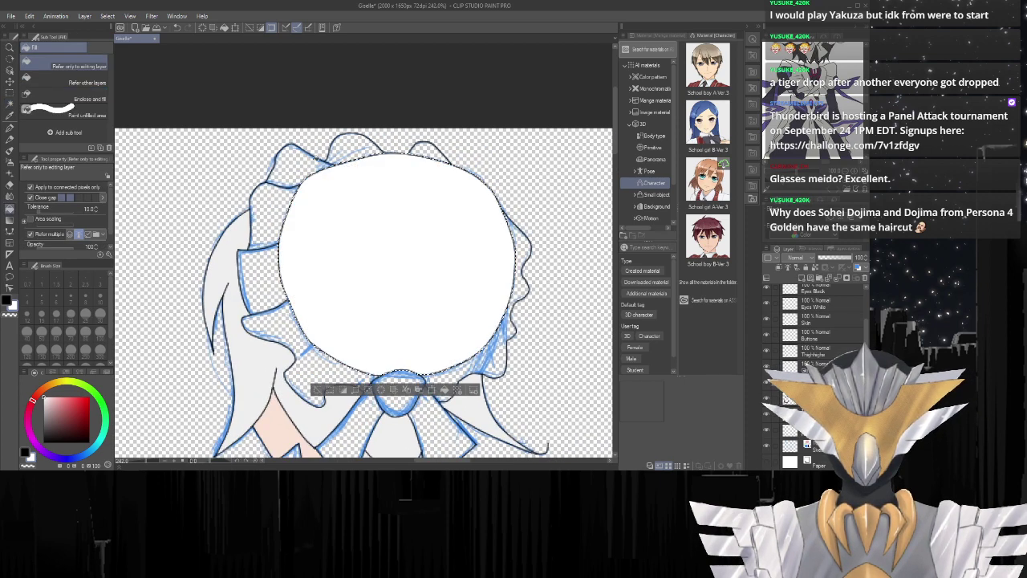
Fill the three ruffles along the bonnet's upper edge with white.
key(w)
click(301, 167)
key(g)
click(301, 167)
key(w)
click(342, 151)
key(g)
click(353, 147)
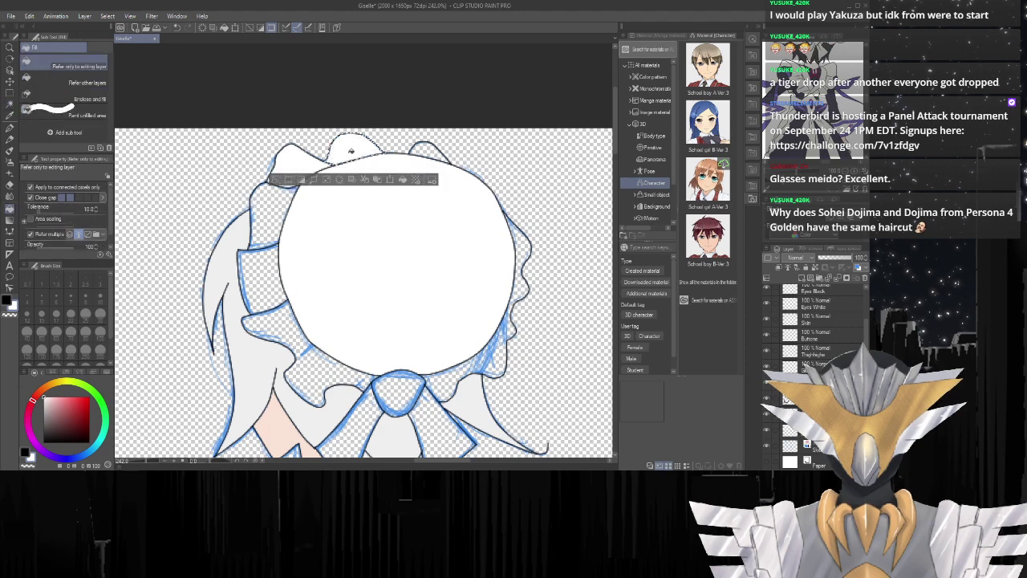
key(w)
click(431, 148)
key(g)
click(431, 149)
Fill the two ruffles on the bonnet's left side with white.
key(w)
click(261, 215)
key(g)
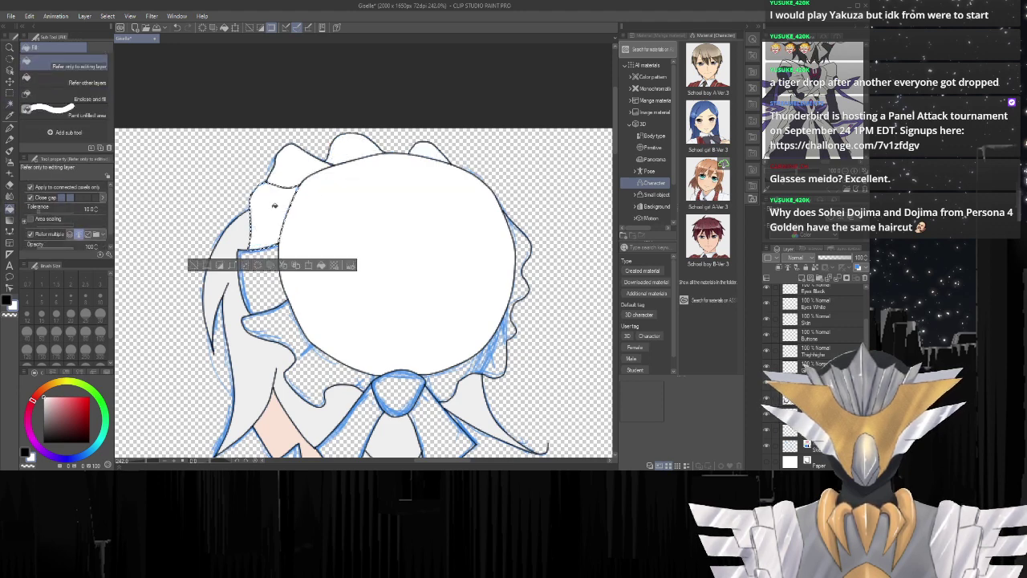
click(261, 215)
key(w)
click(269, 282)
click(269, 282)
Fill the bonnet's lower-left ruffle and the wavy ruffle along its right side with white.
key(w)
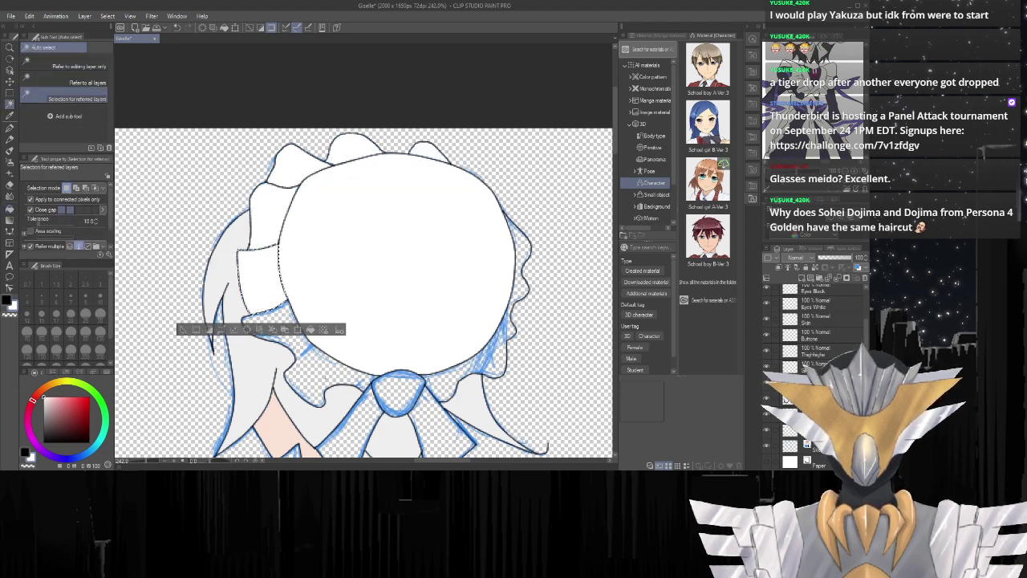
click(325, 373)
key(g)
click(325, 374)
key(w)
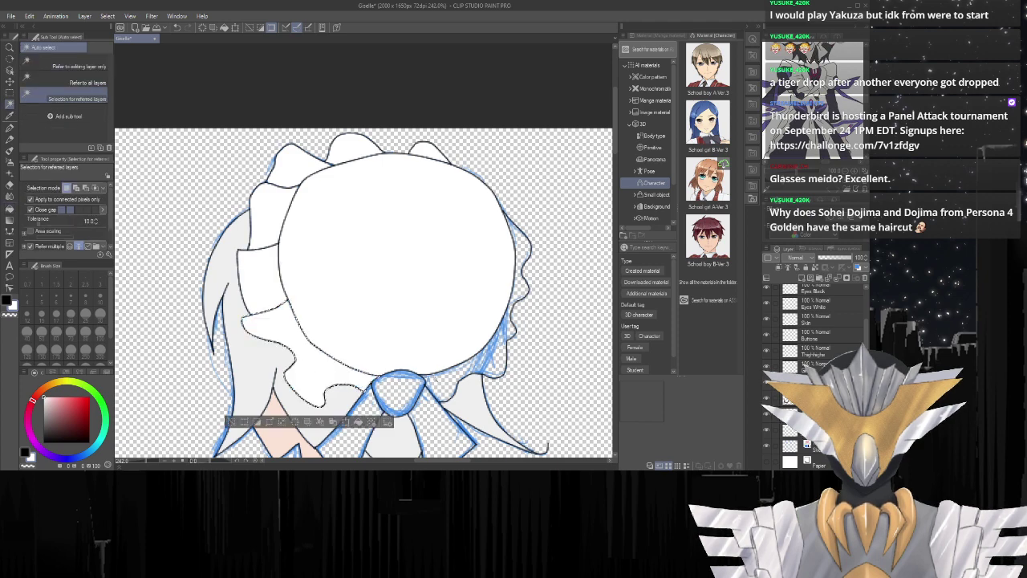
click(485, 353)
key(g)
click(485, 347)
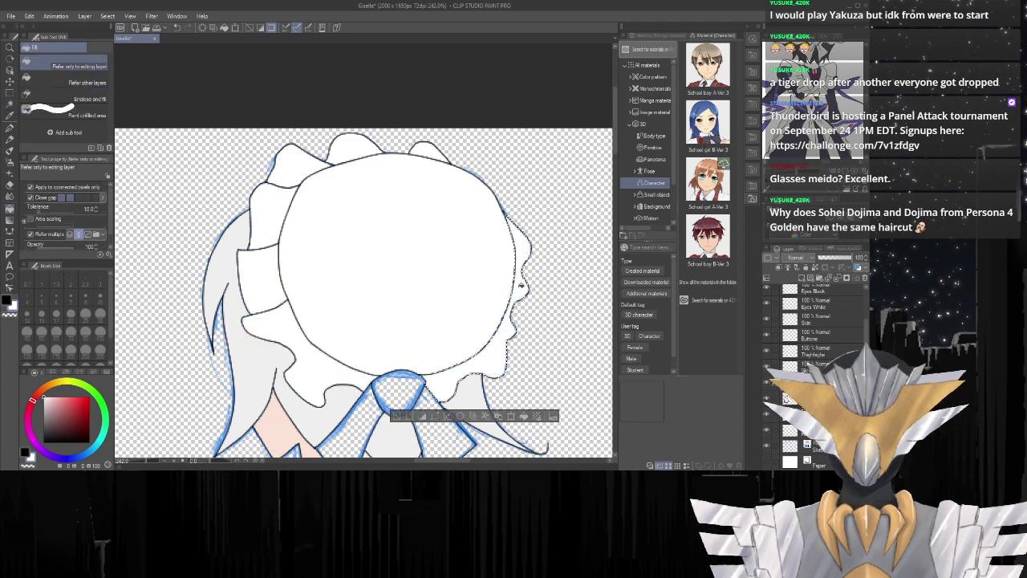
Fill the knot of the bow below the bonnet and its right ribbon tail with white.
scroll(342, 342, down, 1)
scroll(342, 342, up, 4)
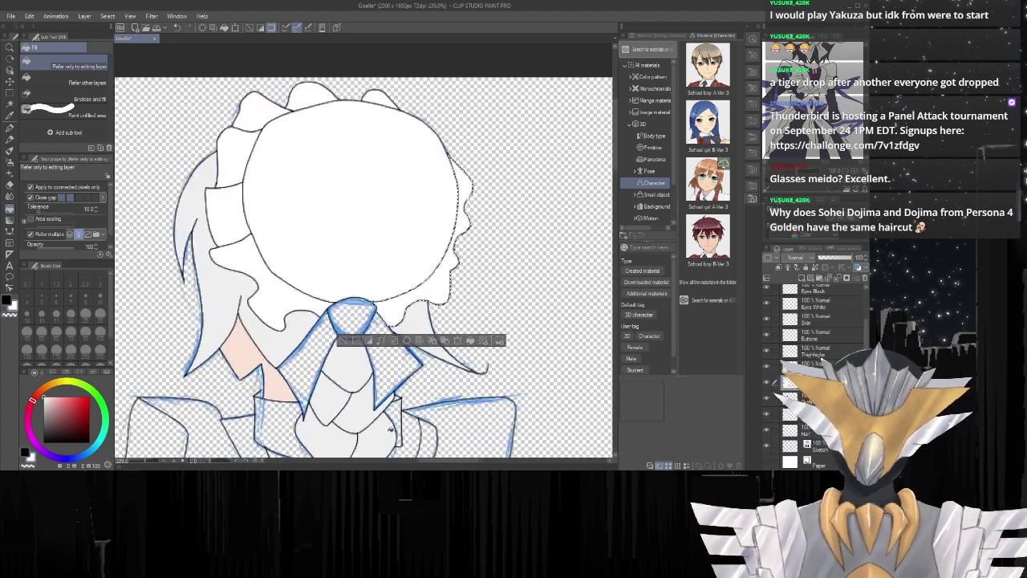
key(w)
click(333, 244)
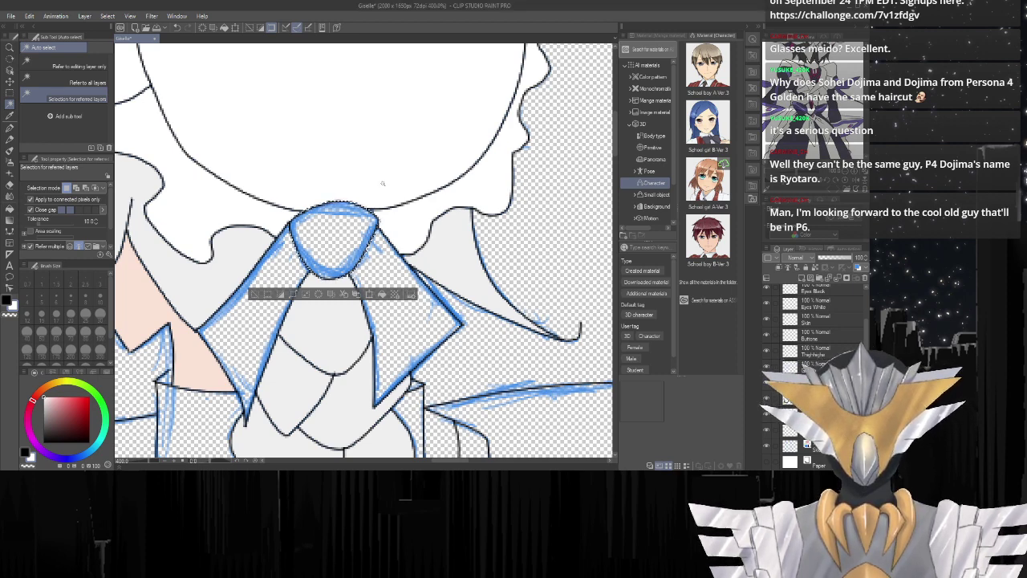
scroll(351, 231, down, 2)
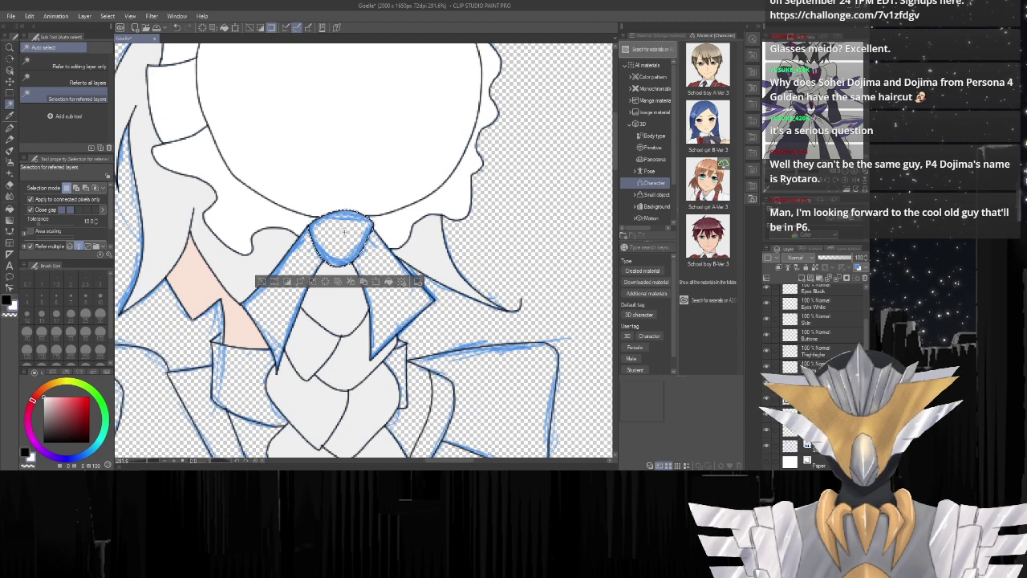
key(g)
key(w)
click(404, 297)
key(g)
click(410, 306)
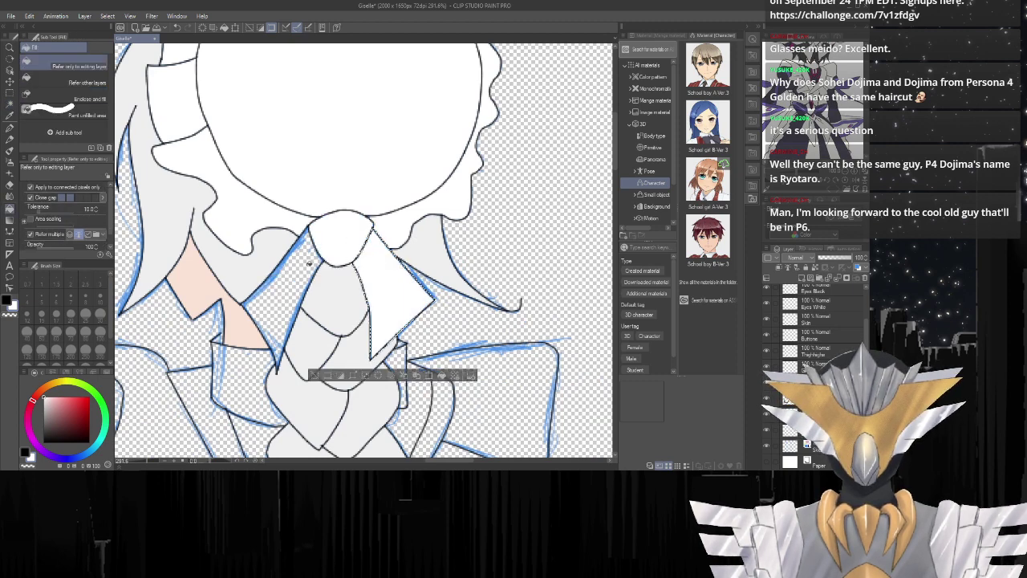
Fill the left ribbon tail of the bow below the bonnet with white.
key(w)
click(309, 265)
key(g)
click(311, 274)
Fill the collar section left of the braid and the small collar sliver above it with white.
scroll(317, 276, down, 3)
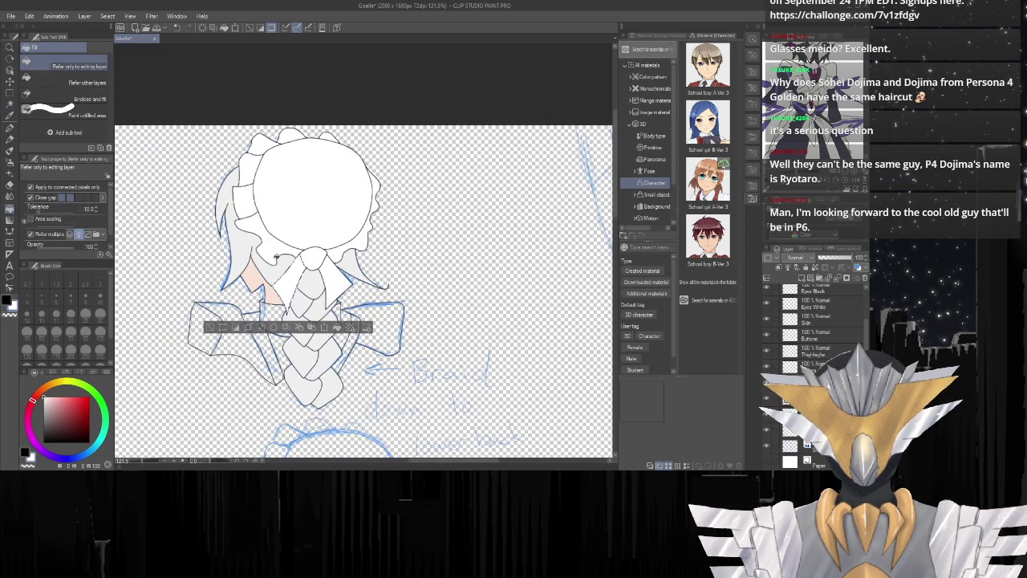
scroll(299, 371, up, 2)
scroll(299, 343, up, 4)
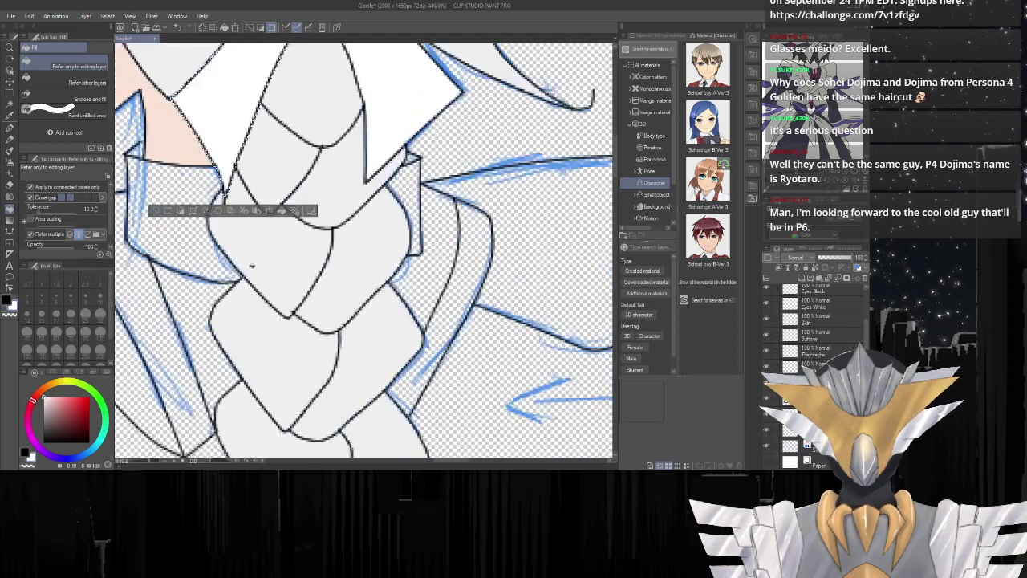
key(w)
click(186, 243)
key(g)
click(184, 242)
key(w)
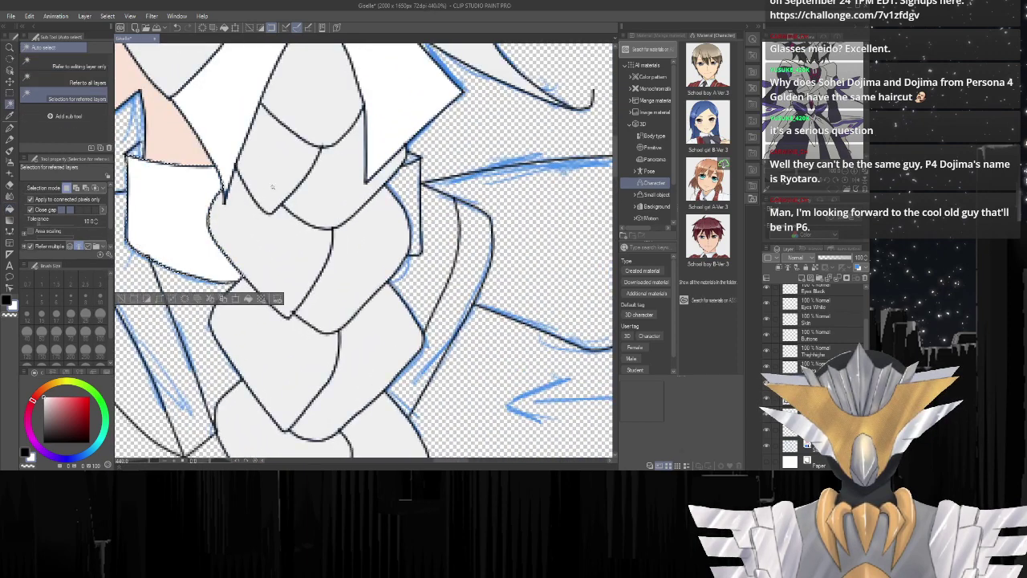
click(139, 151)
key(g)
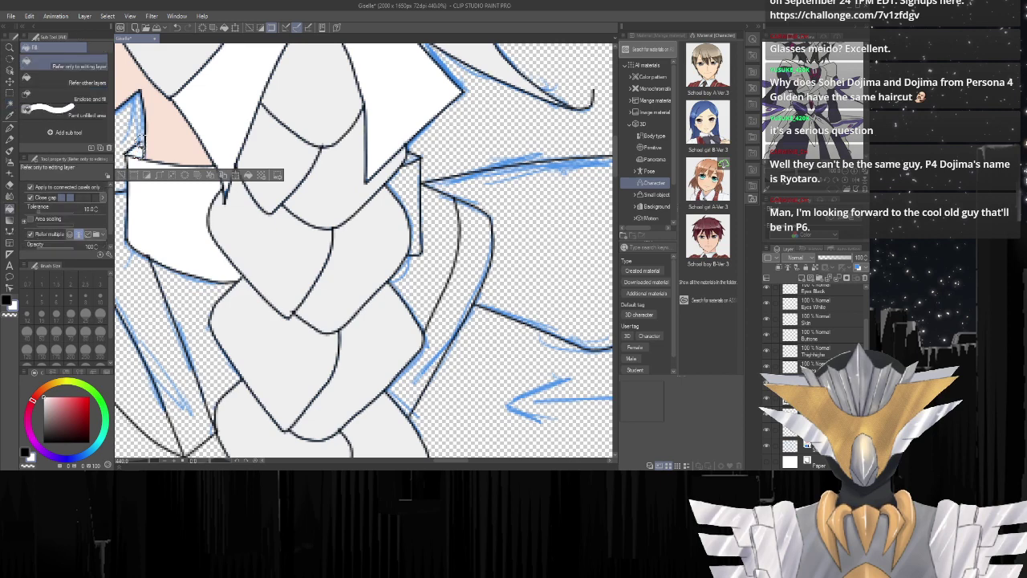
click(139, 149)
Fill the collar section right of the braid and its small upper corner with white.
key(w)
click(406, 187)
key(g)
click(406, 179)
key(w)
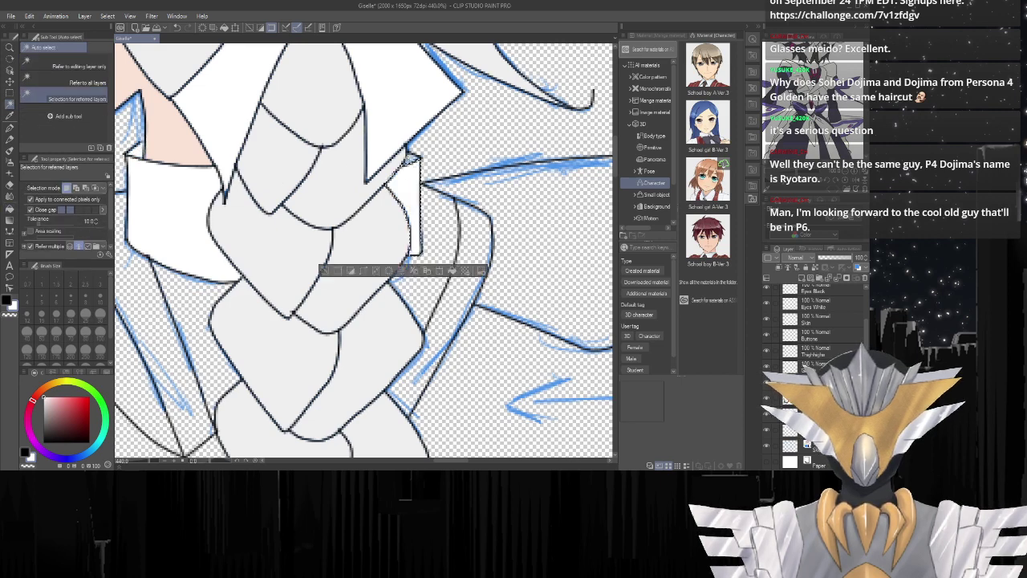
click(406, 162)
key(g)
click(406, 160)
Fill the apron strap right of the braid and the adjoining right shoulder ruffle with white.
key(w)
click(479, 252)
key(g)
click(479, 252)
key(w)
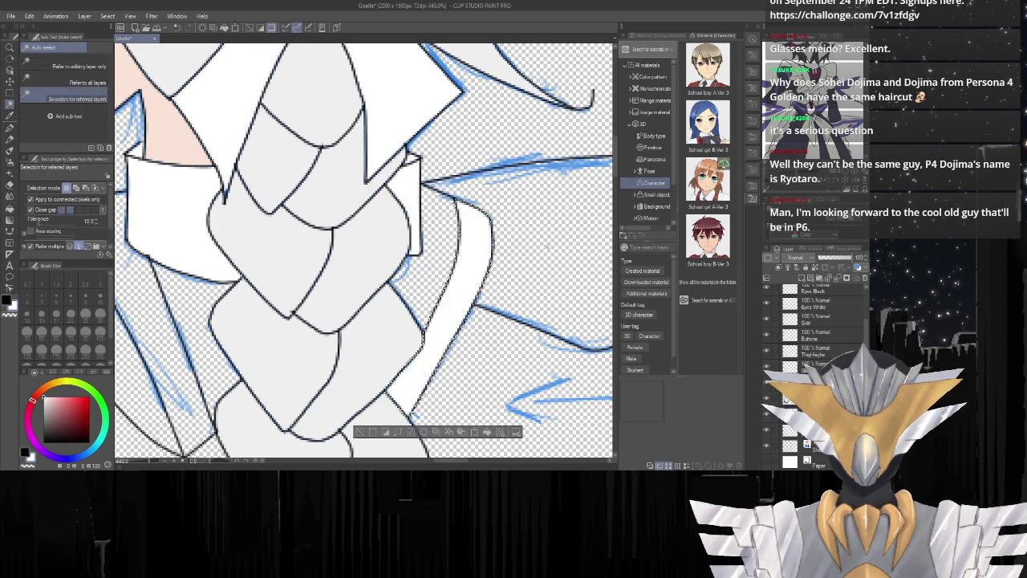
click(549, 245)
key(g)
click(548, 245)
Fill both parts of the left shoulder ruffle and the apron strap left of the braid with white.
scroll(539, 246, down, 3)
key(w)
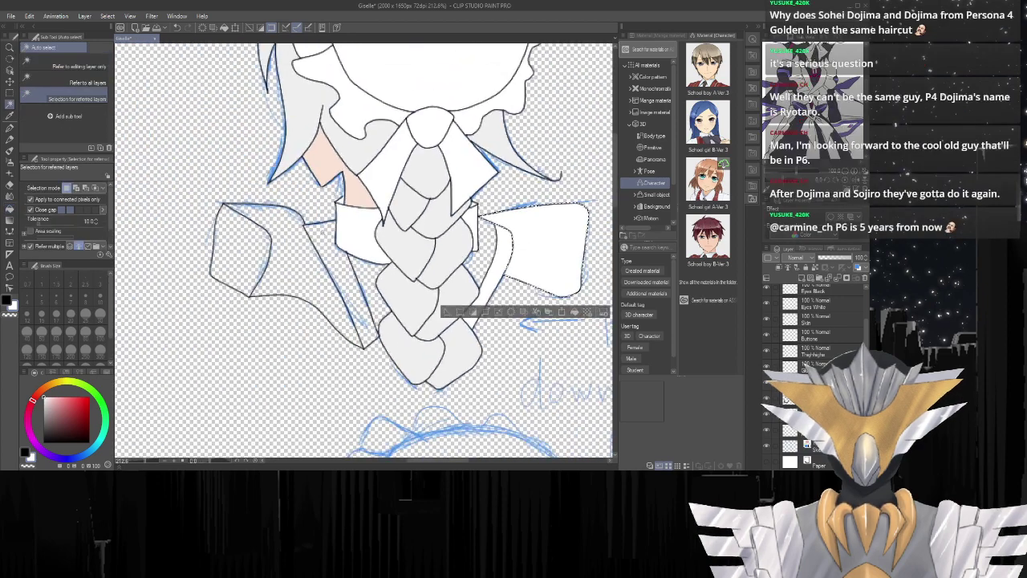
click(250, 254)
key(g)
click(250, 254)
key(w)
click(252, 253)
key(g)
click(252, 251)
key(w)
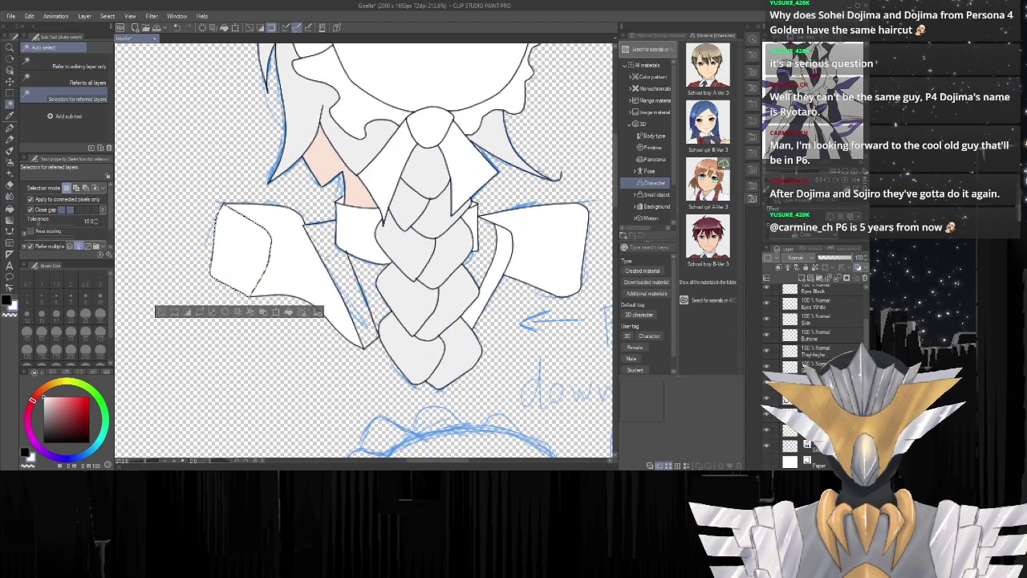
click(330, 257)
key(g)
click(330, 257)
Fill the dress areas on both sides of the braid with the front view's dark sleeve color and clear the selection.
scroll(495, 258, down, 4)
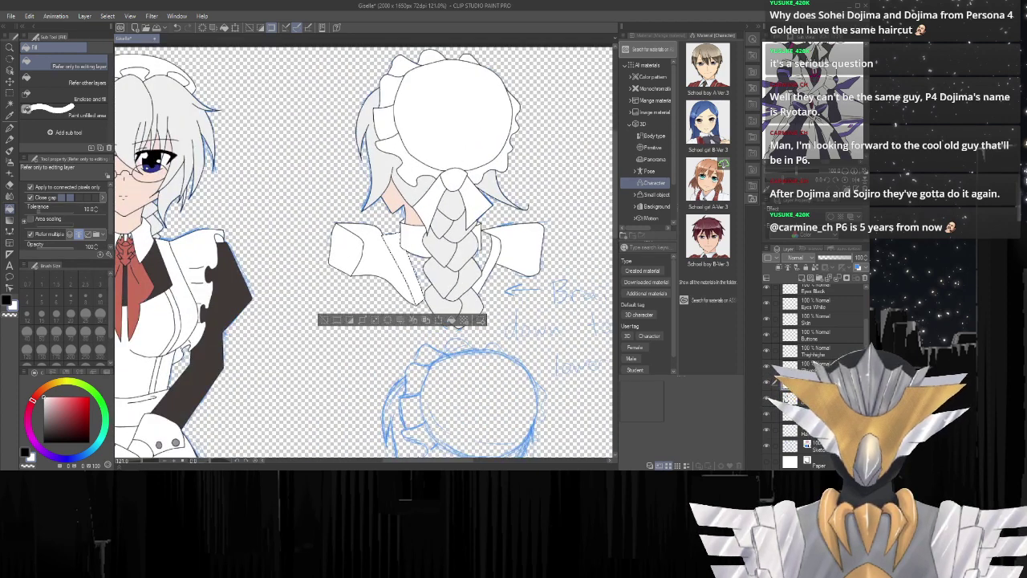
key(i)
click(217, 282)
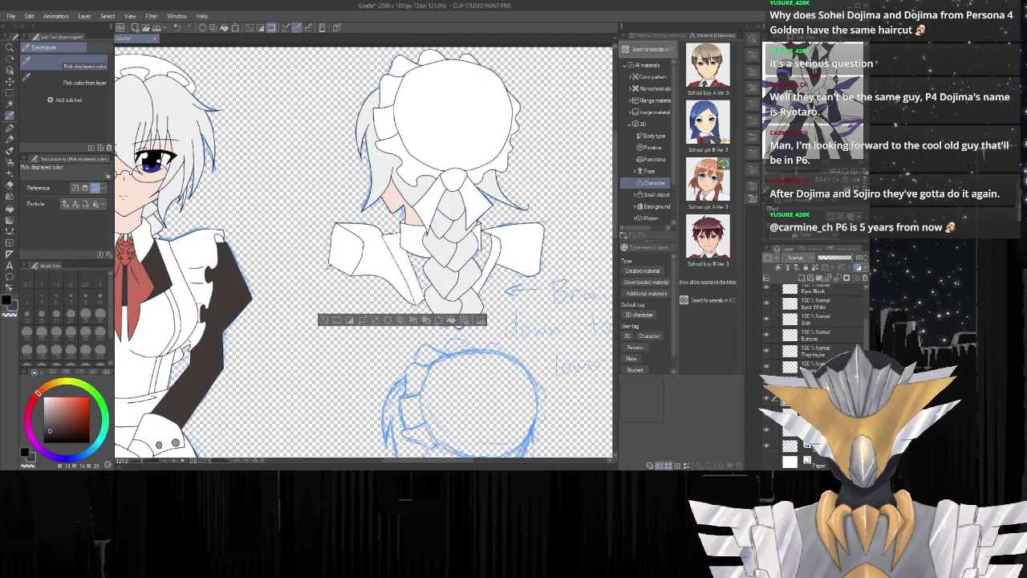
key(w)
click(420, 266)
key(g)
click(420, 265)
key(w)
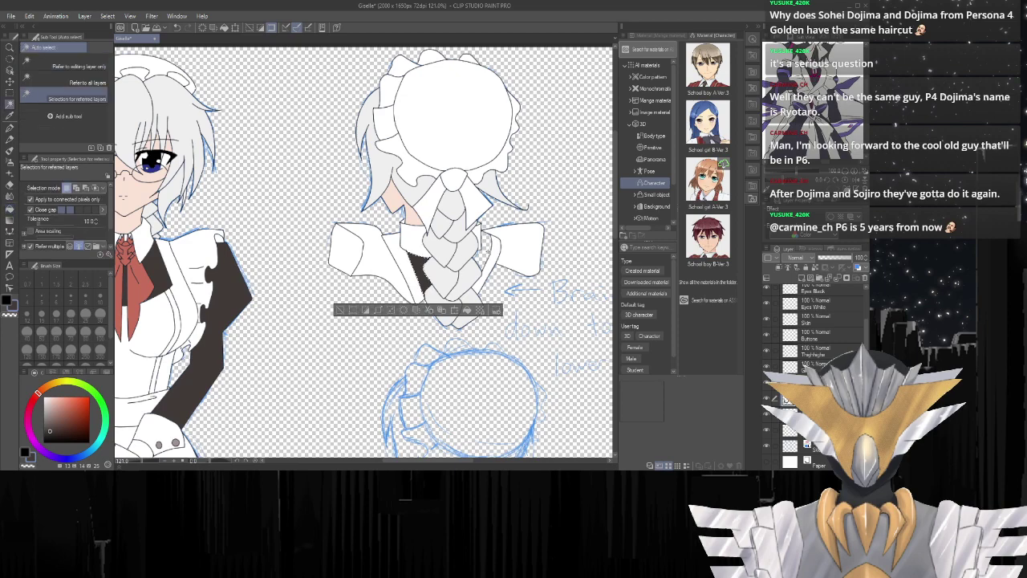
click(478, 264)
key(g)
click(478, 266)
scroll(444, 324, down, 3)
scroll(443, 323, up, 1)
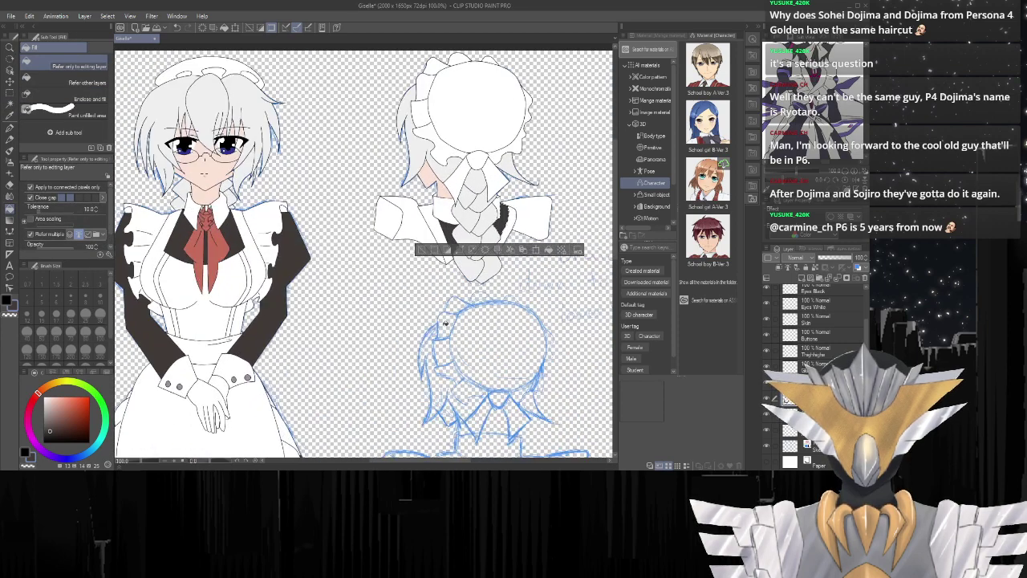
scroll(444, 323, up, 1)
scroll(444, 323, down, 2)
scroll(428, 354, up, 1)
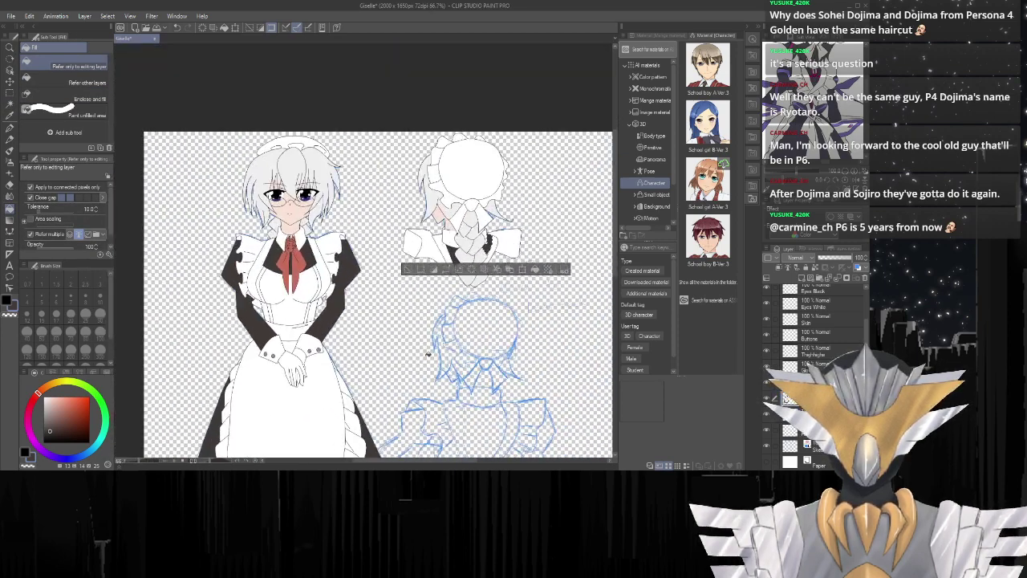
key(ctrl+d)
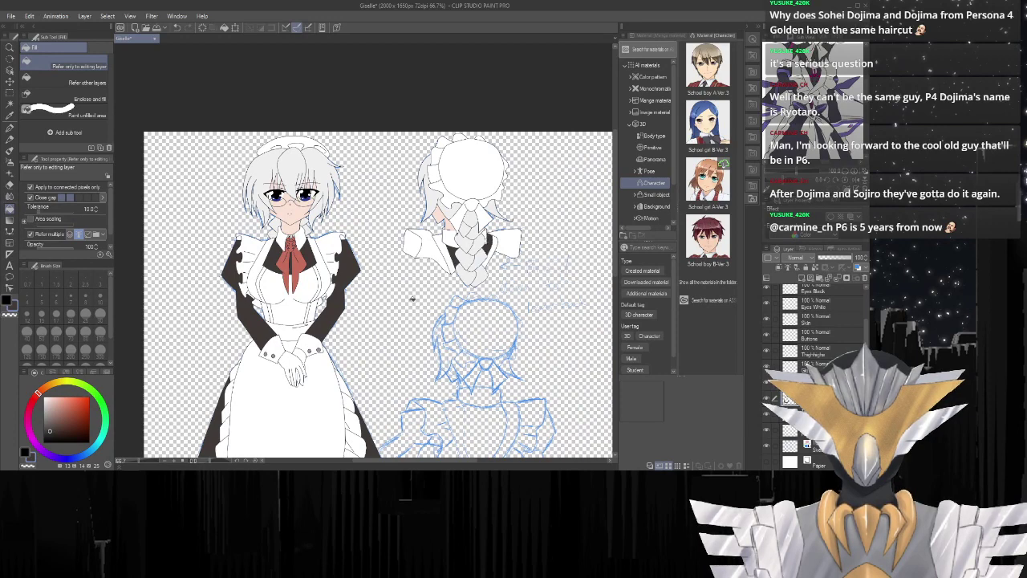
scroll(331, 250, down, 2)
scroll(484, 389, up, 2)
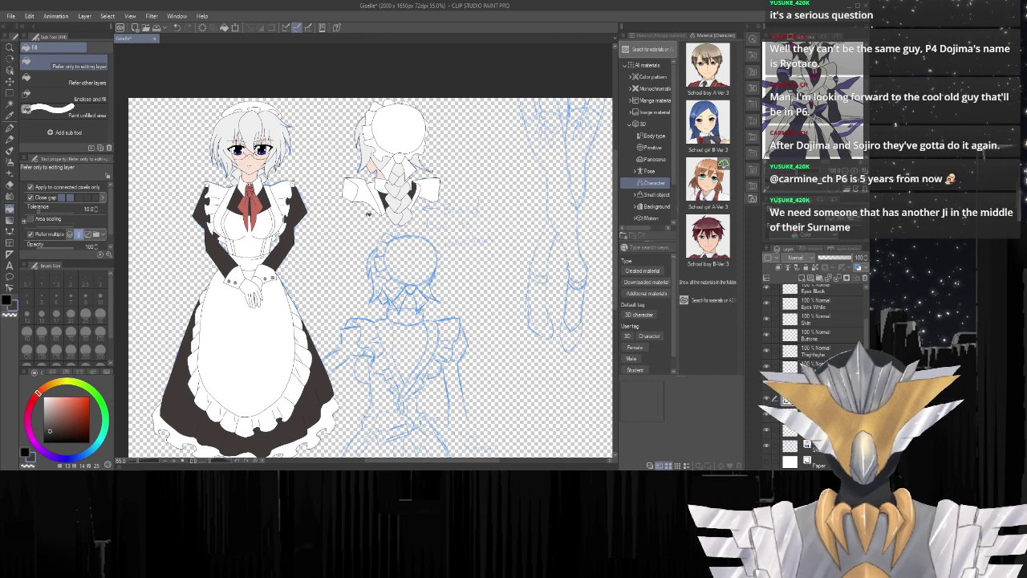
scroll(389, 198, up, 1)
scroll(405, 265, up, 3)
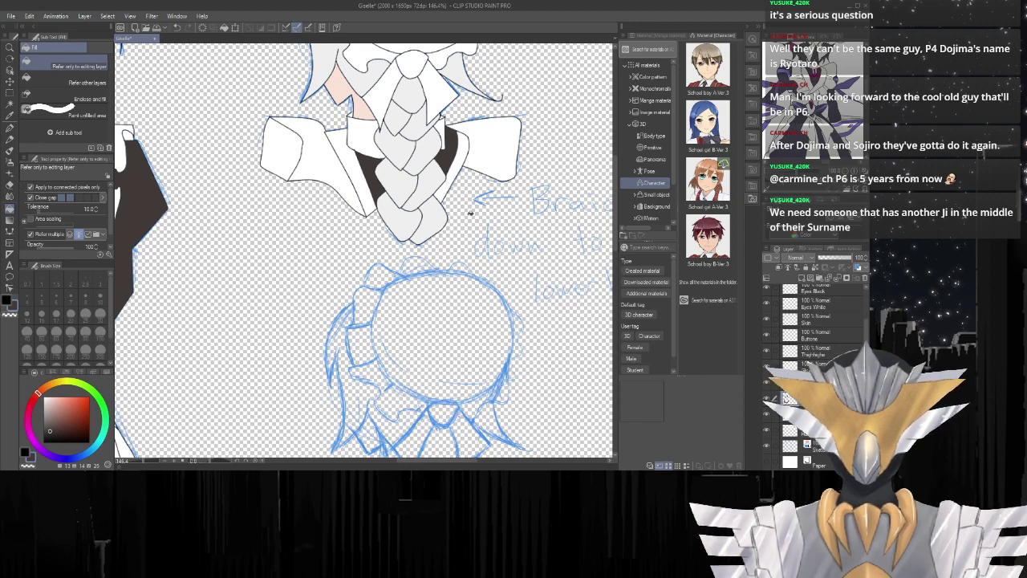
scroll(466, 319, down, 2)
scroll(287, 264, down, 1)
scroll(420, 214, up, 3)
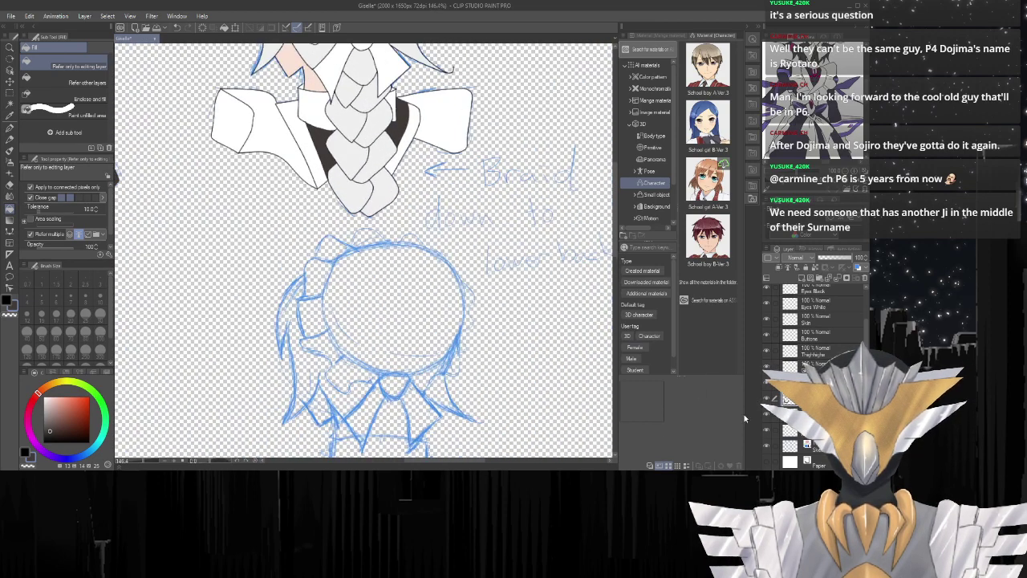
Show the white paper background and add a layer named Text above the Lineart layer.
scroll(458, 272, down, 3)
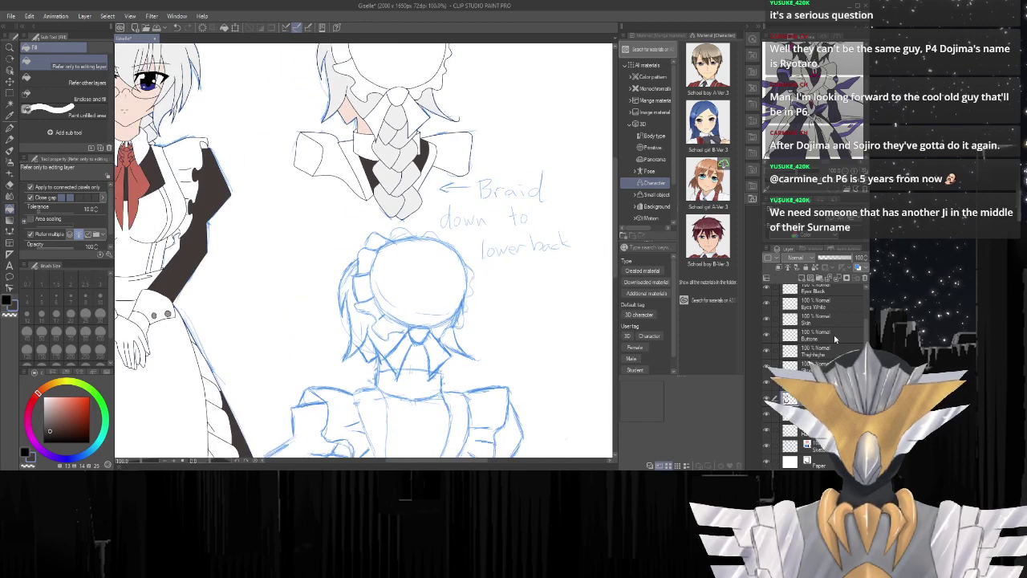
scroll(834, 333, up, 2)
click(838, 293)
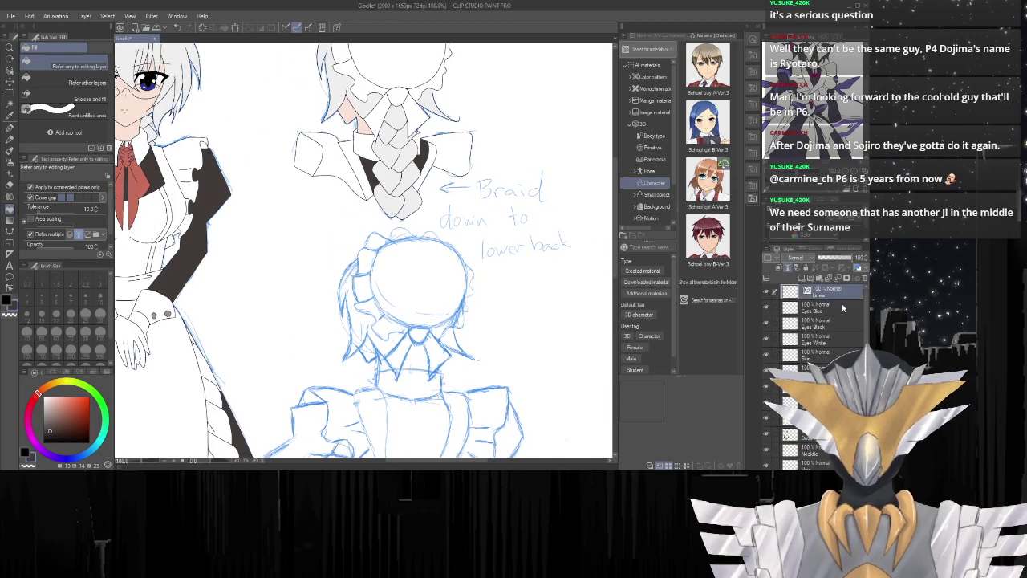
click(801, 278)
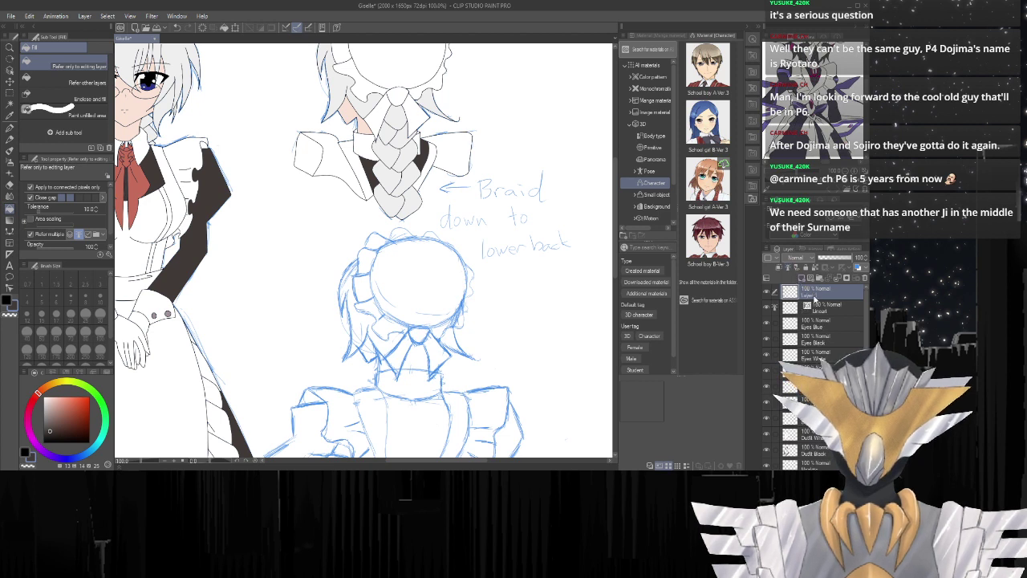
text(Text)
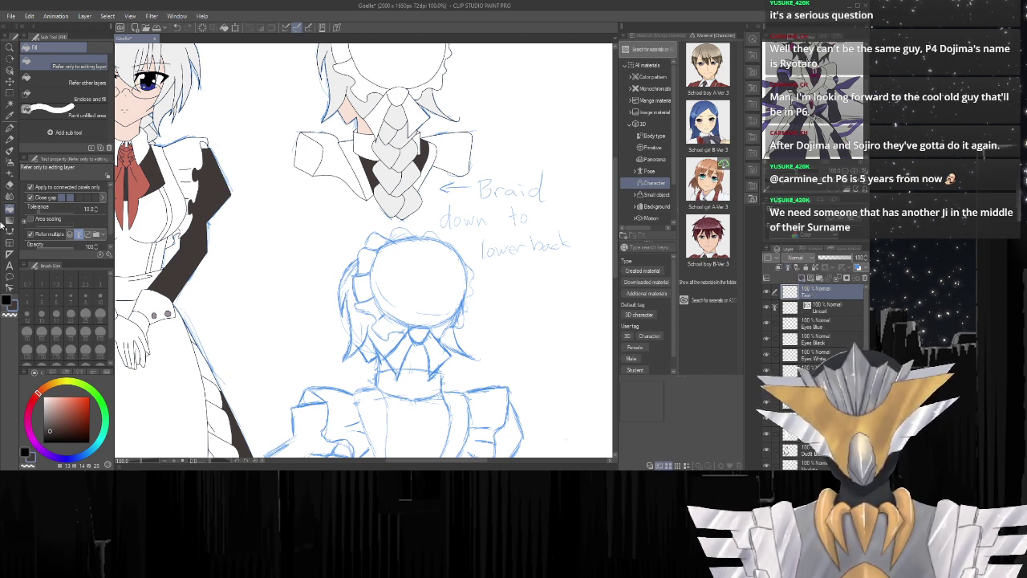
Add black text reading "Braid down to lower back" on two lines over the handwritten note beside the braid.
text(x)
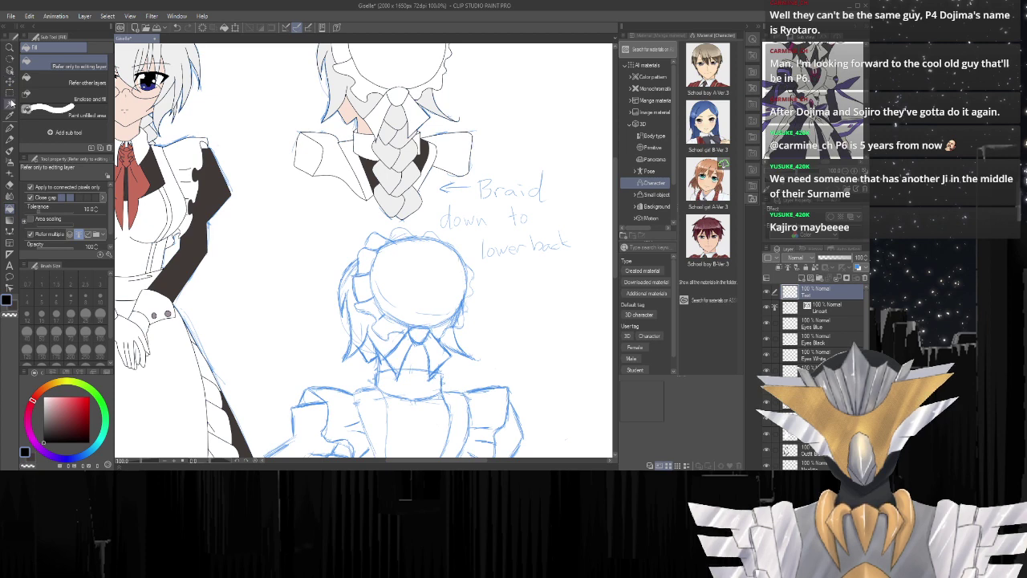
click(9, 265)
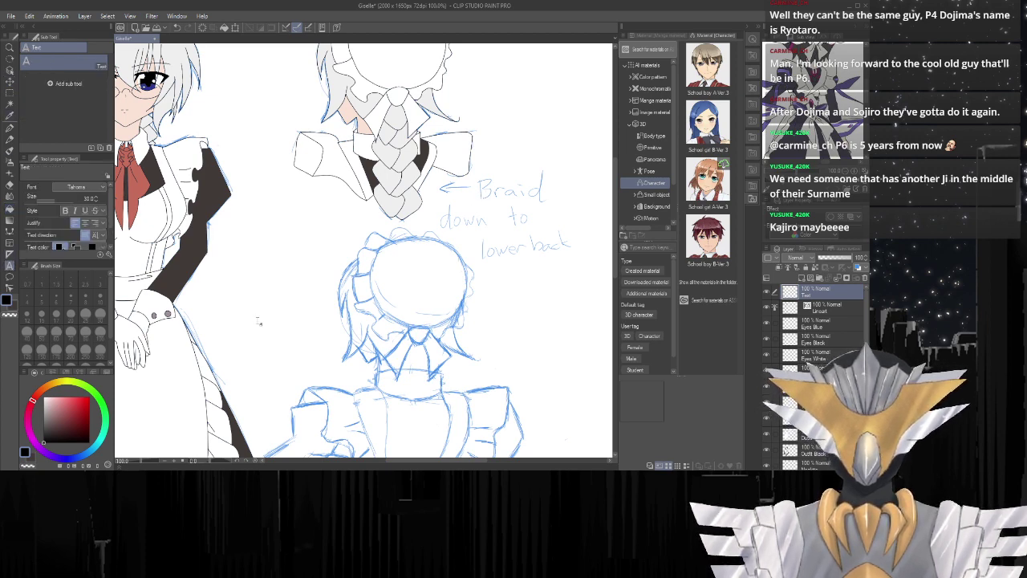
scroll(201, 316, down, 2)
scroll(378, 269, up, 4)
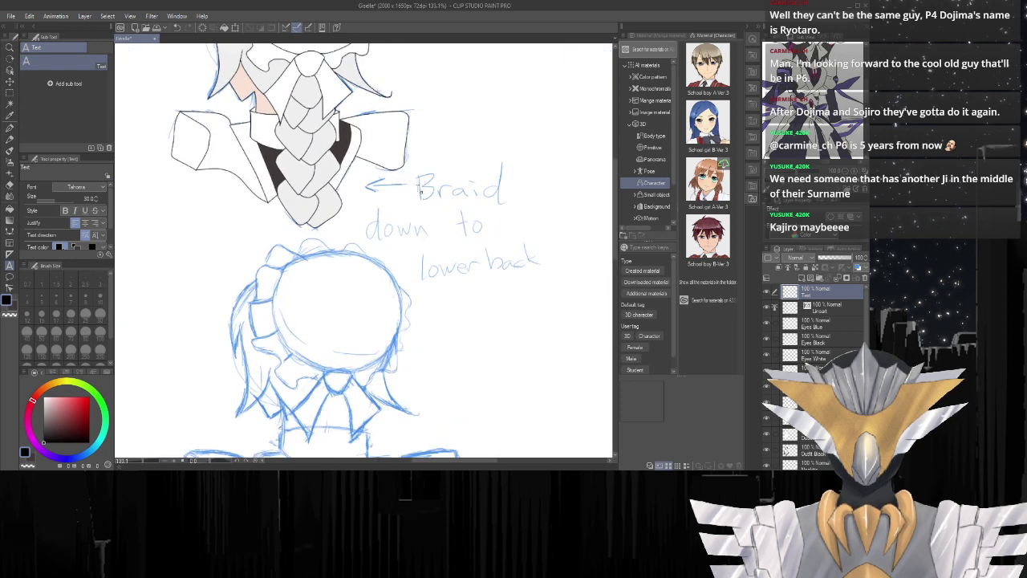
click(401, 231)
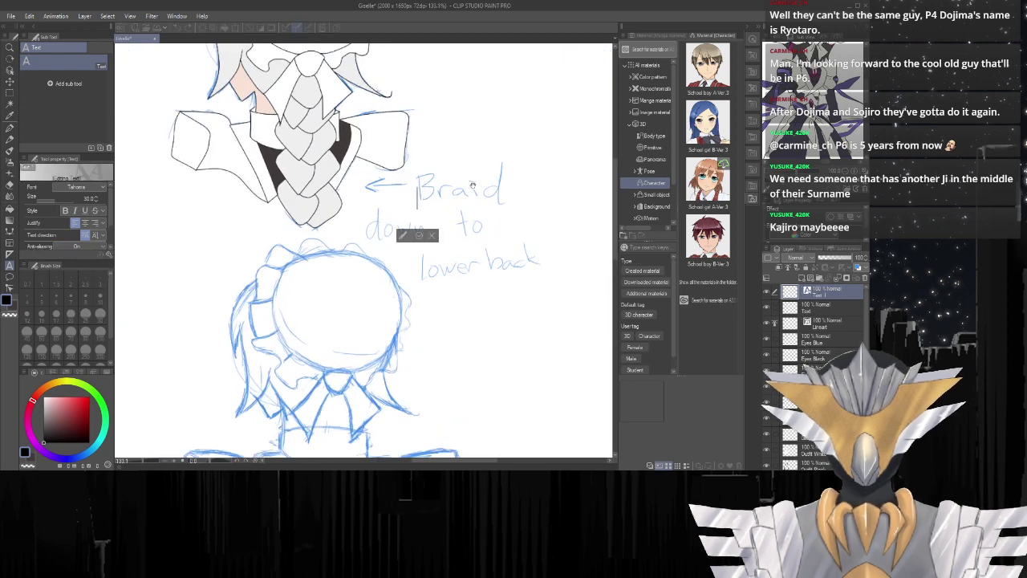
text(Braid)
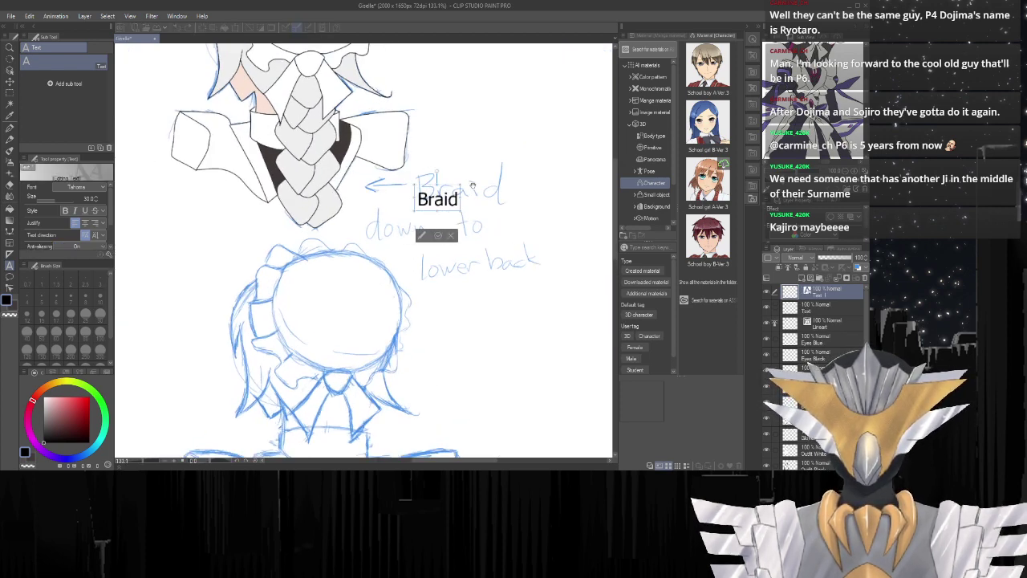
text( dpw)
key(BackSpace)
key(BackSpace)
text(own)
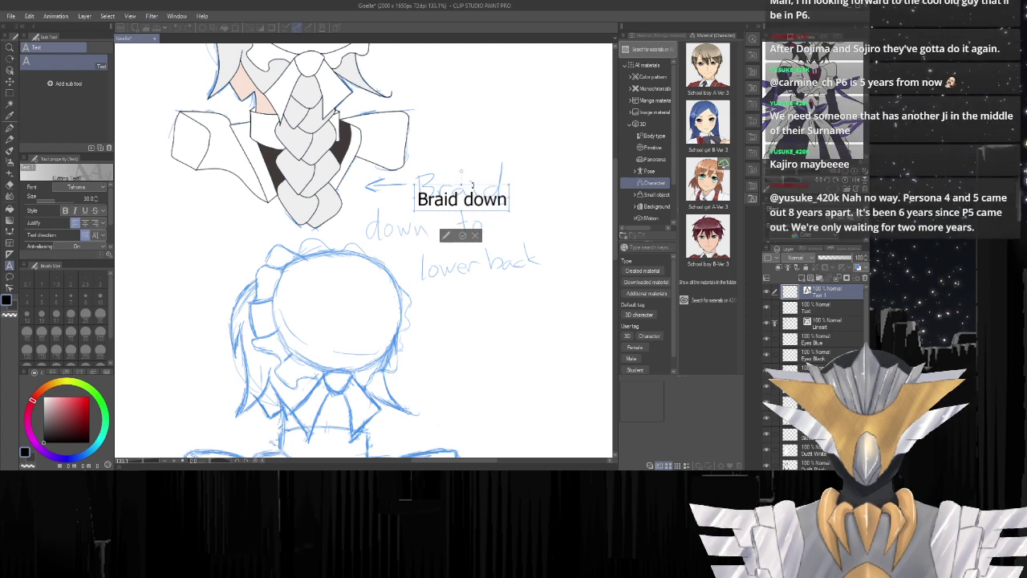
text( to l)
key(BackSpace)
key(BackSpace)
key(Return)
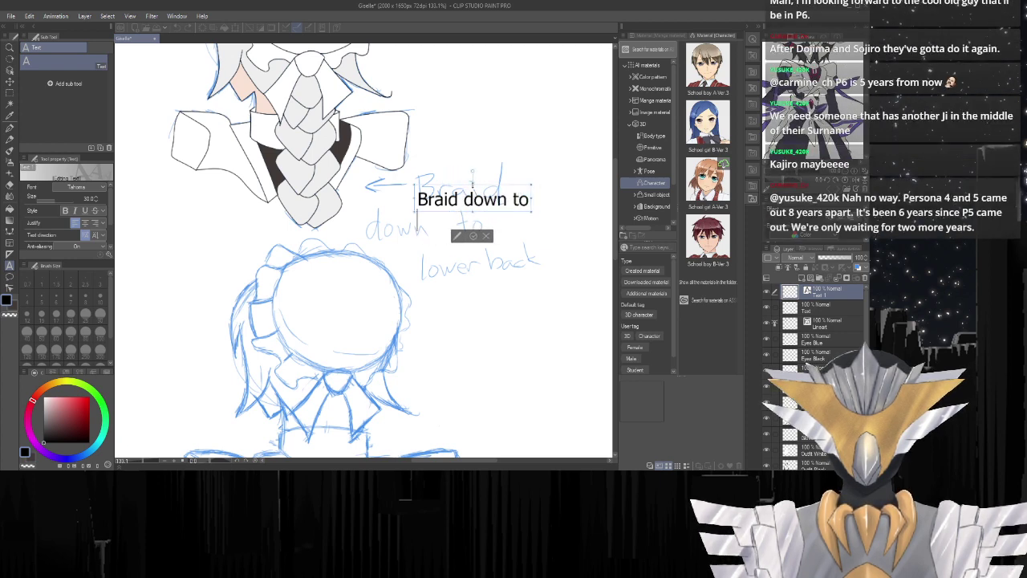
text(o)
key(BackSpace)
text(lower back)
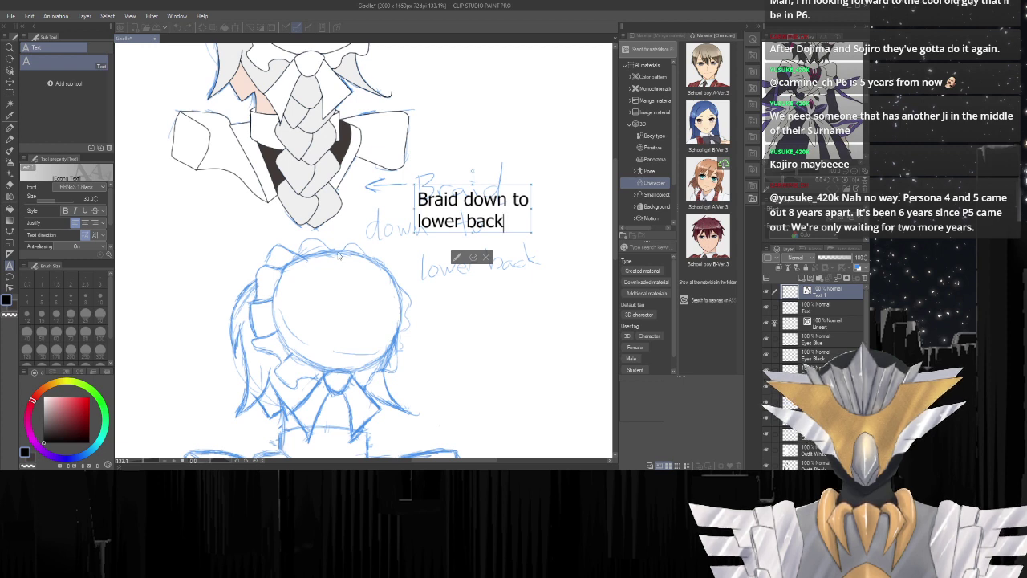
Set the whole braid note in the RBNo3.1 Black font and enlarge it to a size of about 45.
key(ctrl+a)
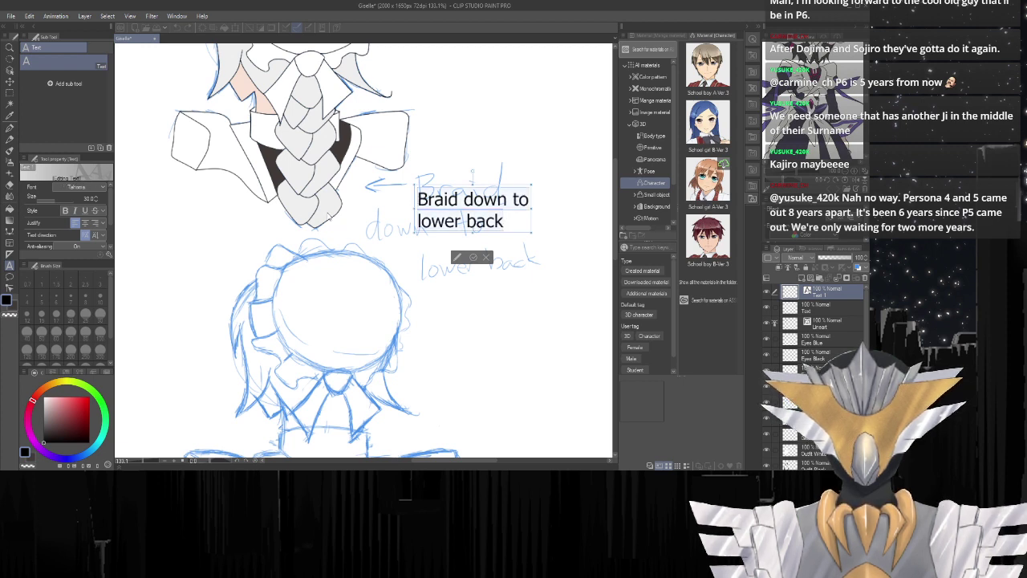
click(301, 264)
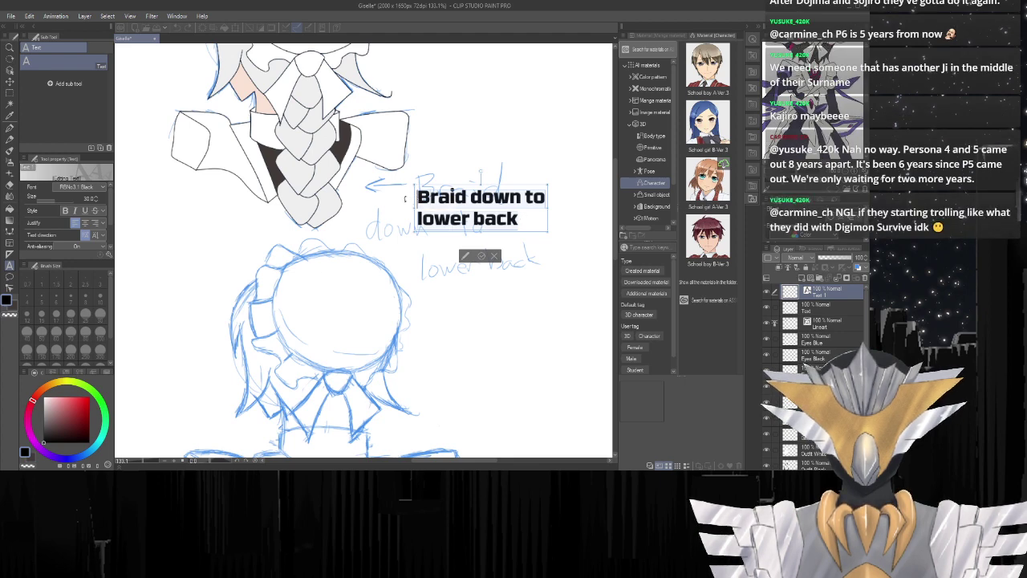
key(ctrl+z)
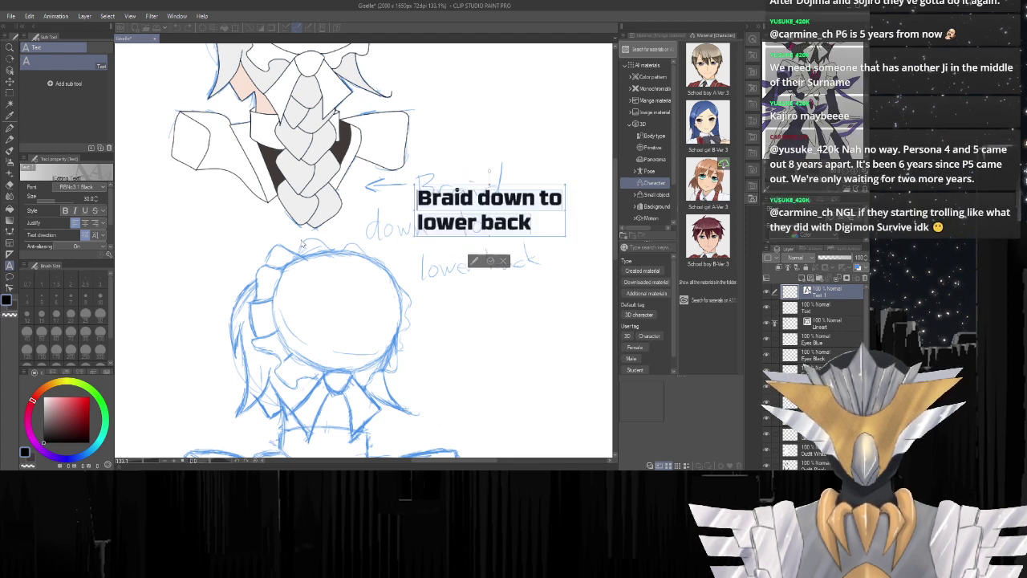
mouse_move(49, 200)
mouse_down()
mouse_move(64, 201)
mouse_move(52, 200)
mouse_up()
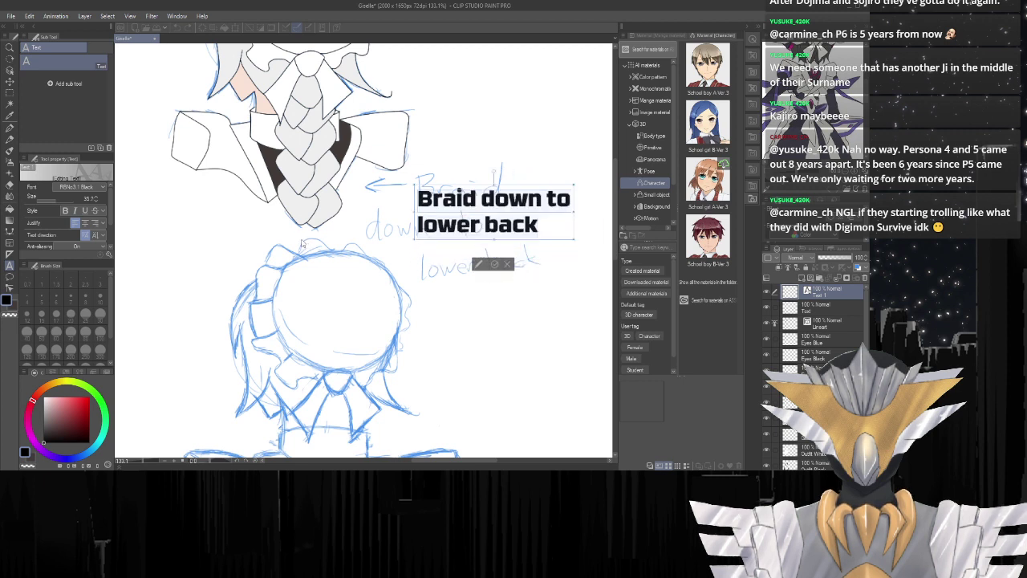
key(ctrl+z)
key(ctrl+z)
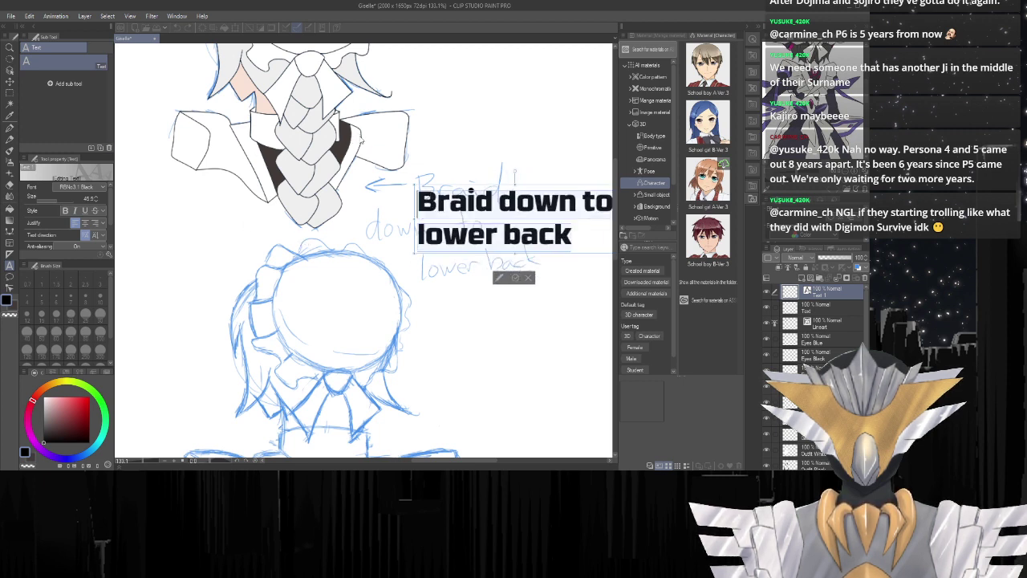
Move the braid note text closer to the braid, over the handwritten note.
click(10, 77)
drag(496, 210, 444, 205)
scroll(460, 239, down, 1)
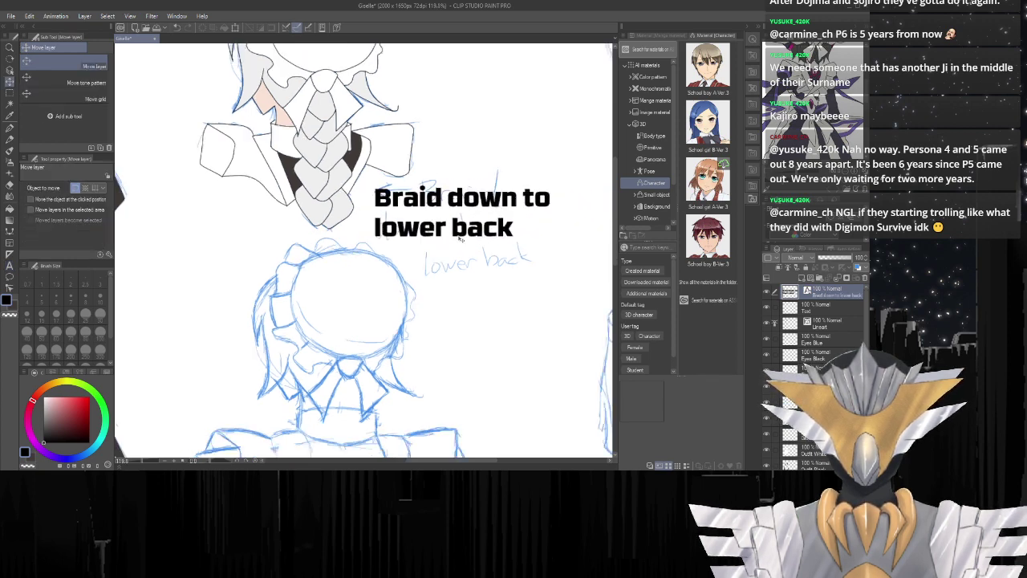
Merge the empty Text layer down into the Lineart layer, keeping the braid note as a separate text layer.
scroll(460, 238, down, 4)
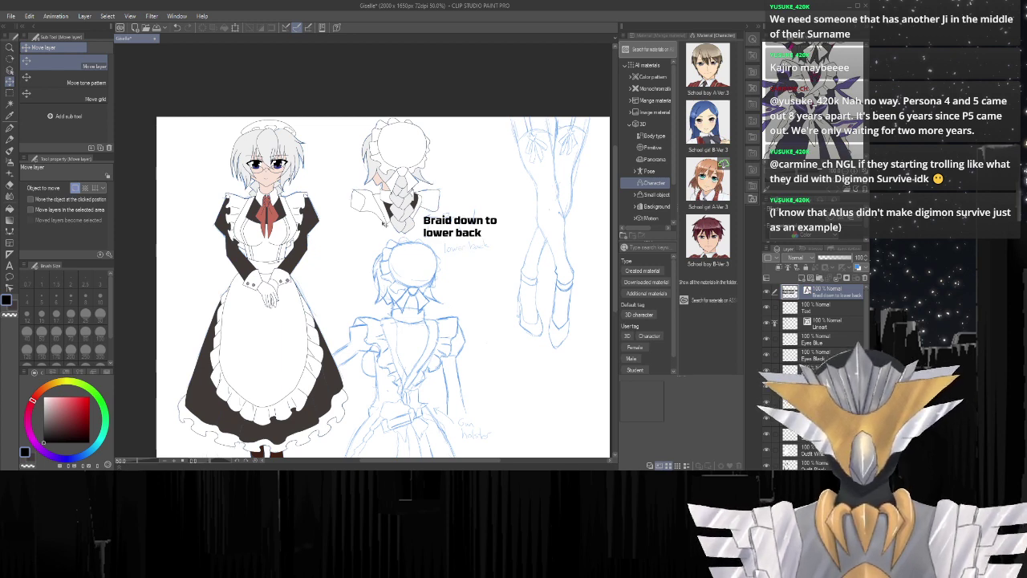
scroll(385, 237, up, 1)
click(821, 309)
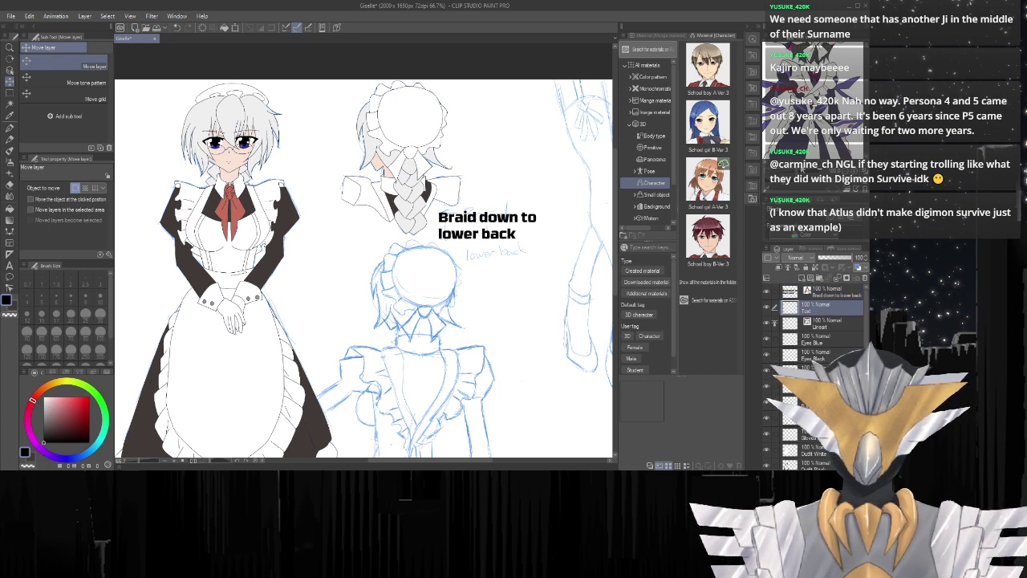
key(ctrl+e)
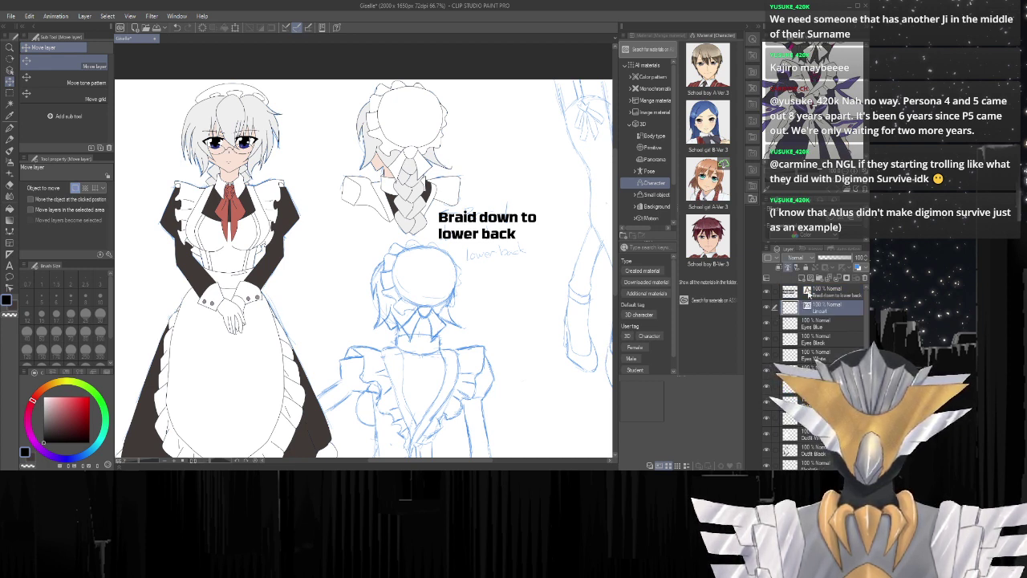
Ink the pistol grip's top edge, outer side and pointed spur at the back waist with a size 2 continuous curve.
scroll(354, 195, up, 2)
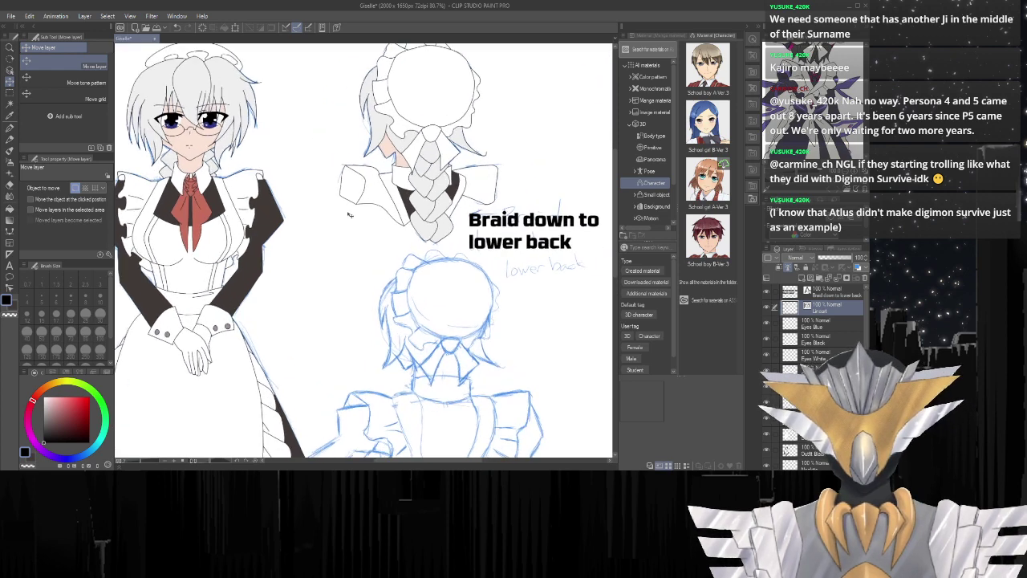
scroll(381, 257, down, 3)
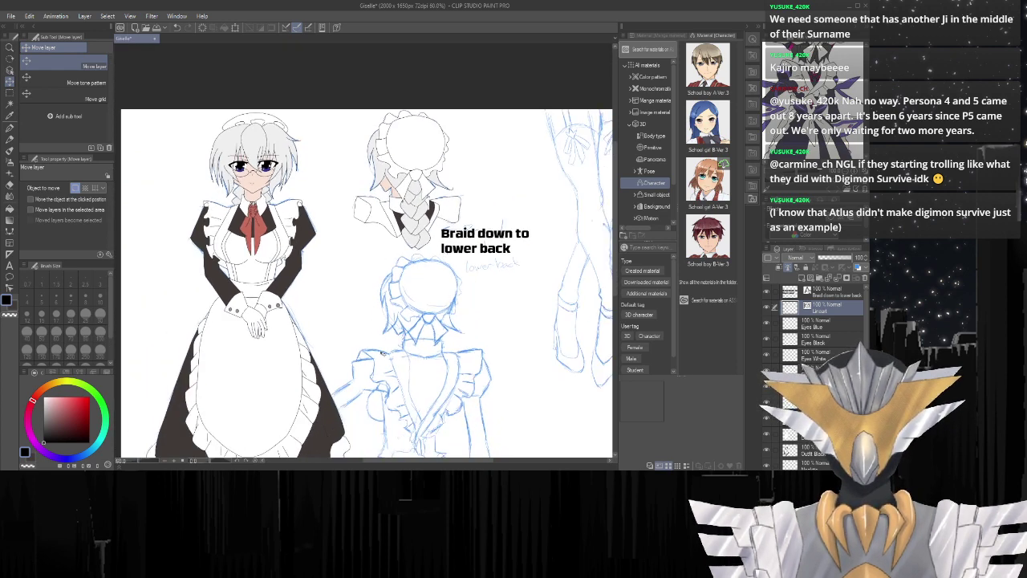
scroll(382, 353, up, 1)
scroll(374, 349, up, 1)
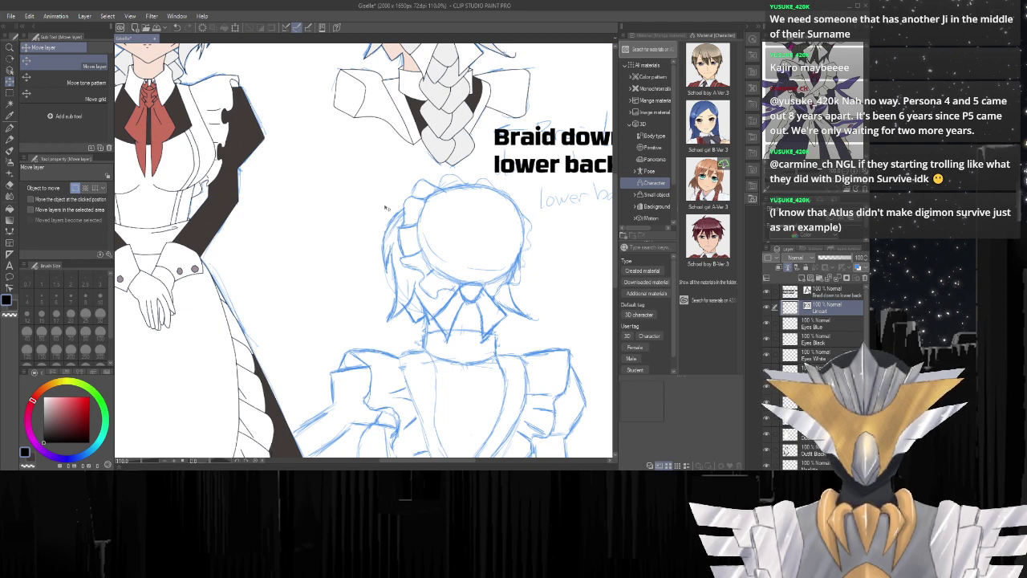
scroll(387, 207, down, 2)
scroll(432, 338, up, 2)
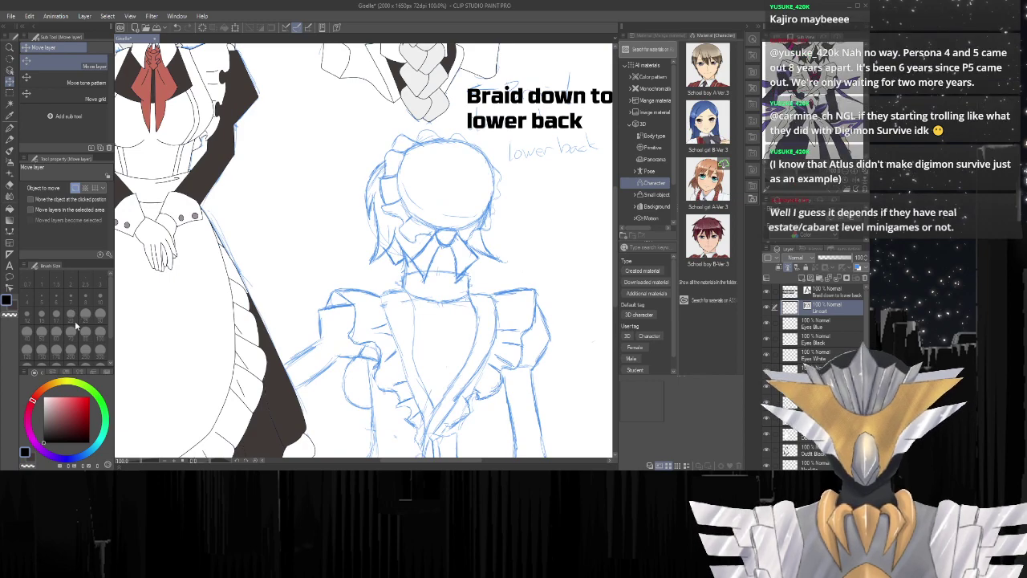
scroll(365, 312, down, 3)
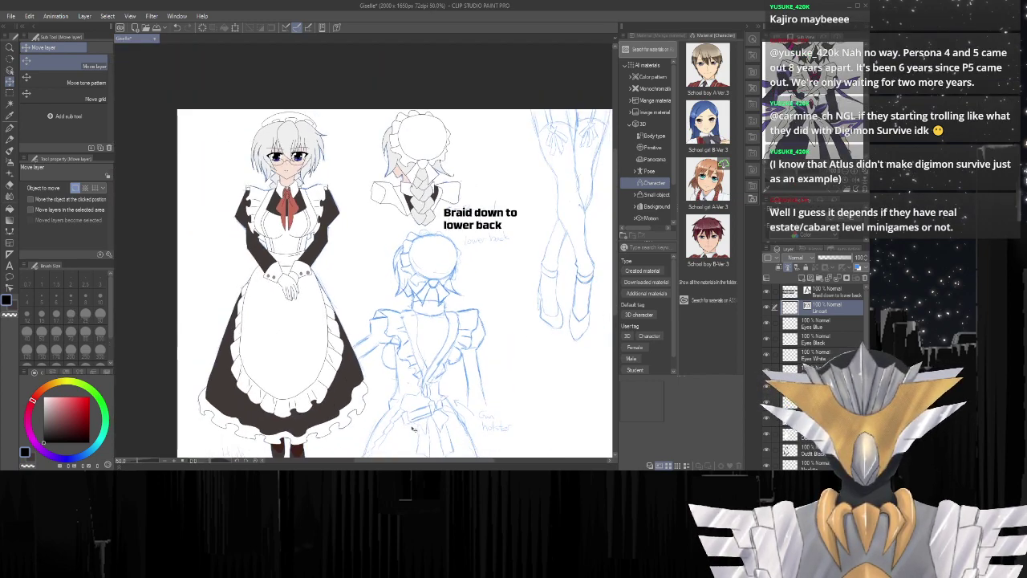
scroll(384, 373, up, 5)
scroll(291, 373, down, 4)
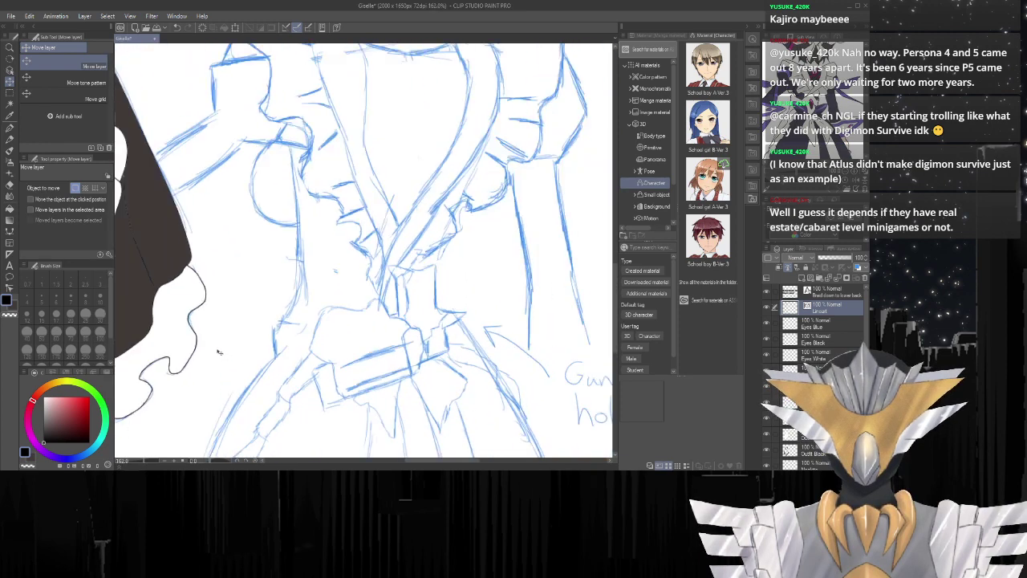
scroll(218, 305, up, 2)
scroll(218, 305, up, 5)
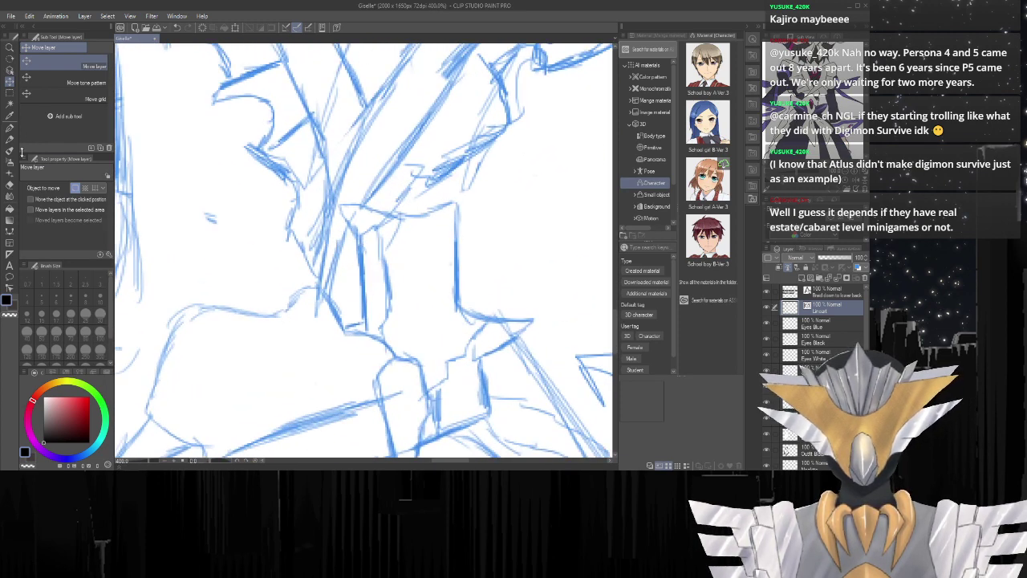
key(u)
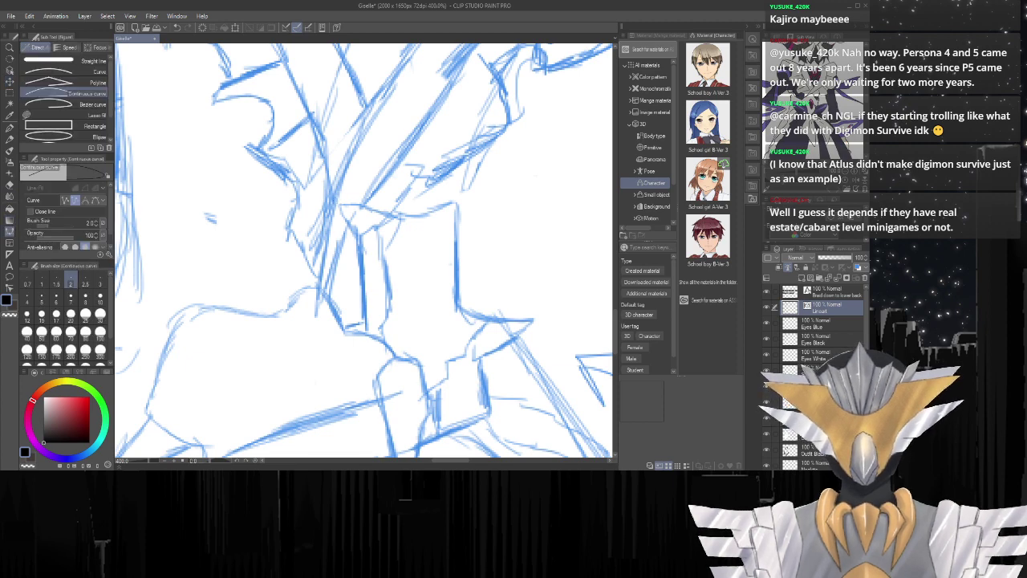
click(342, 206)
click(360, 206)
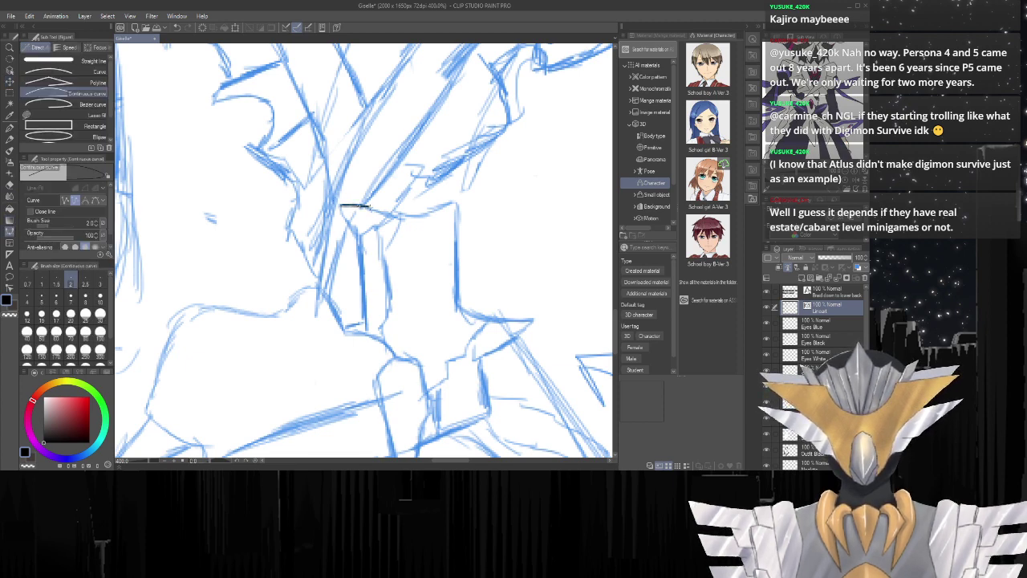
mouse_move(378, 212)
mouse_down()
mouse_move(416, 216)
mouse_move(449, 204)
mouse_move(458, 265)
mouse_up()
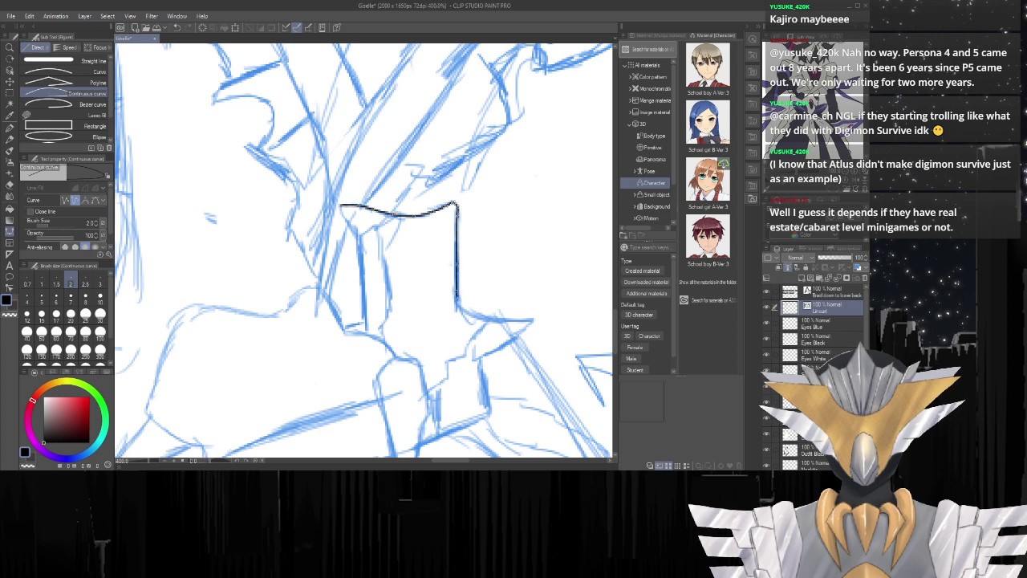
mouse_move(459, 308)
mouse_down()
mouse_move(536, 321)
mouse_move(485, 358)
mouse_up()
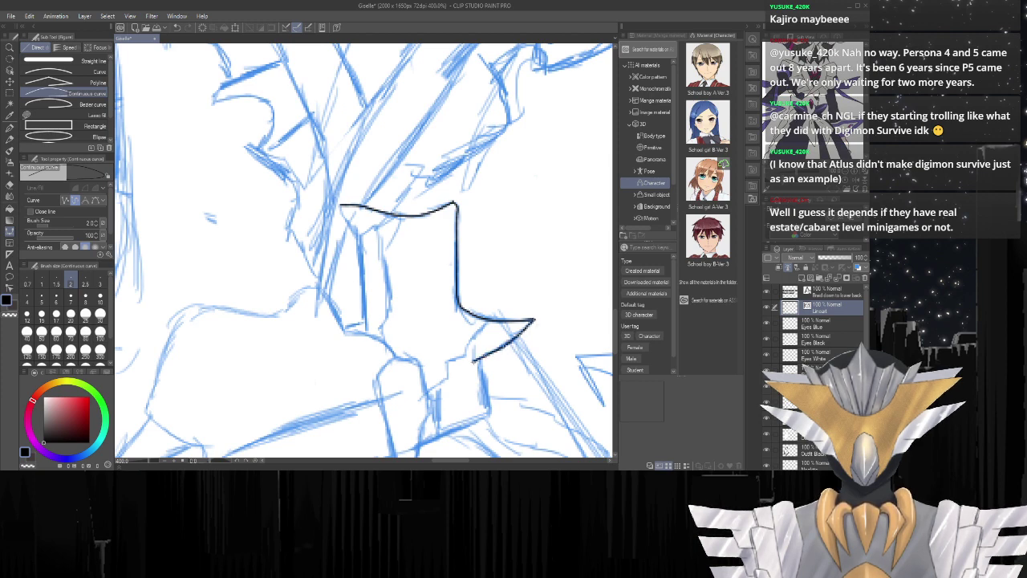
Ink the rear block of the pistol below the spur, including its outer corner, lower edge and stepped inner edge.
drag(373, 313, 332, 310)
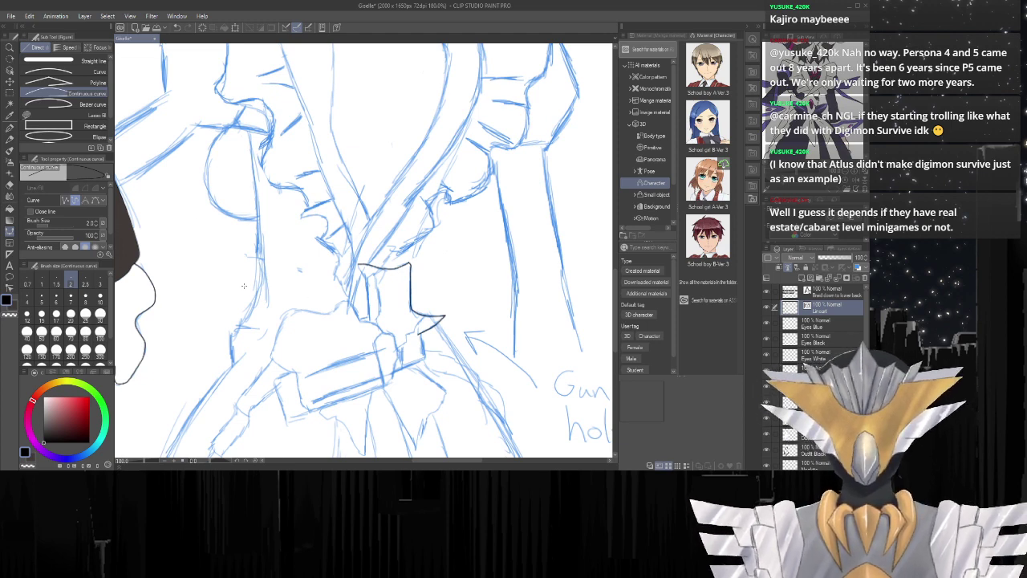
scroll(431, 398, up, 3)
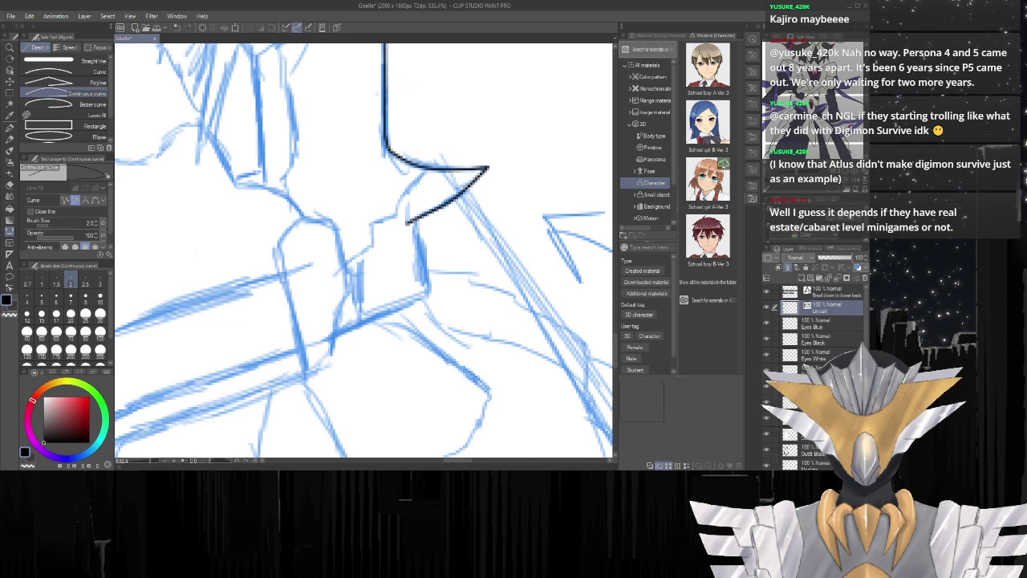
mouse_move(409, 220)
mouse_down()
mouse_move(428, 297)
mouse_move(334, 336)
mouse_up()
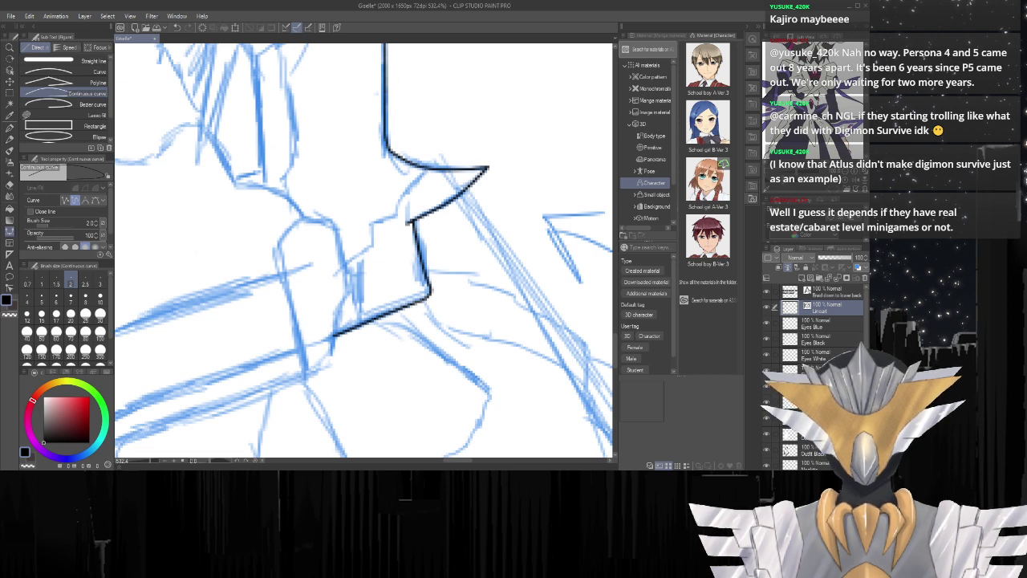
mouse_move(427, 169)
mouse_down()
mouse_move(396, 219)
mouse_move(372, 221)
mouse_move(370, 249)
mouse_move(343, 263)
mouse_up()
scroll(412, 258, down, 5)
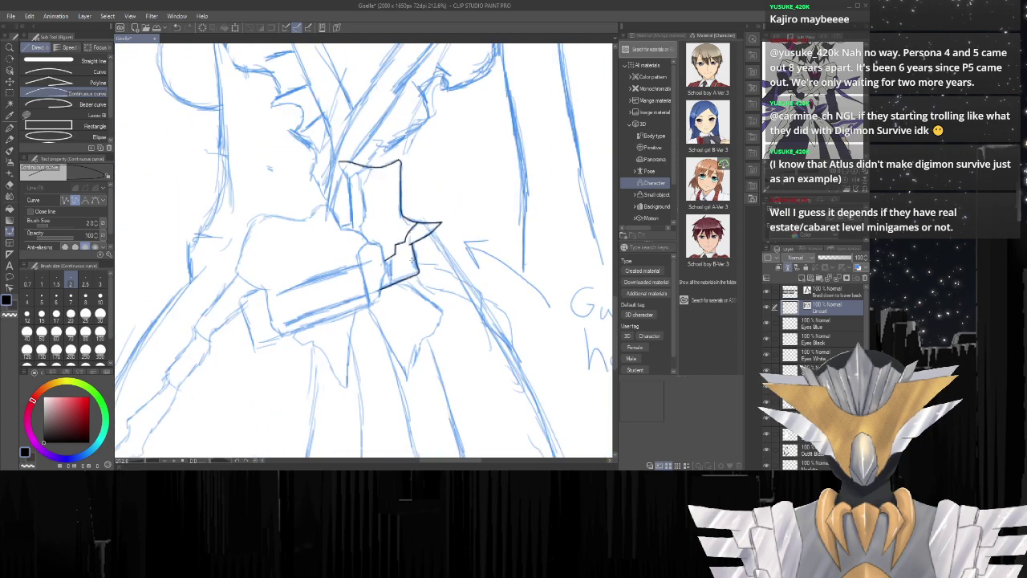
Ink the pistol grip's inner side, its short base line, the small flared corner and the curved inner panel line.
scroll(363, 266, down, 2)
scroll(353, 257, up, 5)
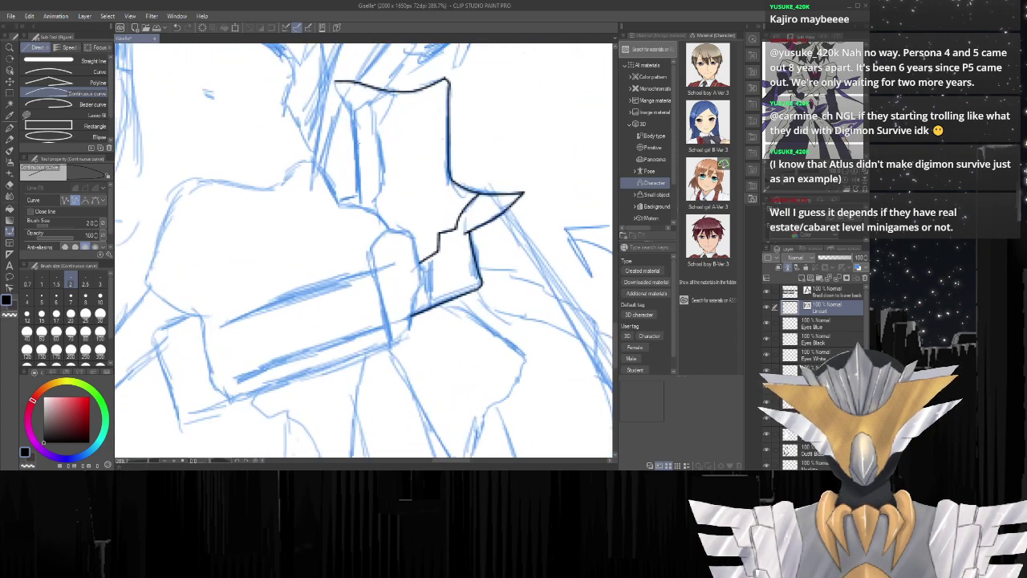
scroll(346, 86, up, 4)
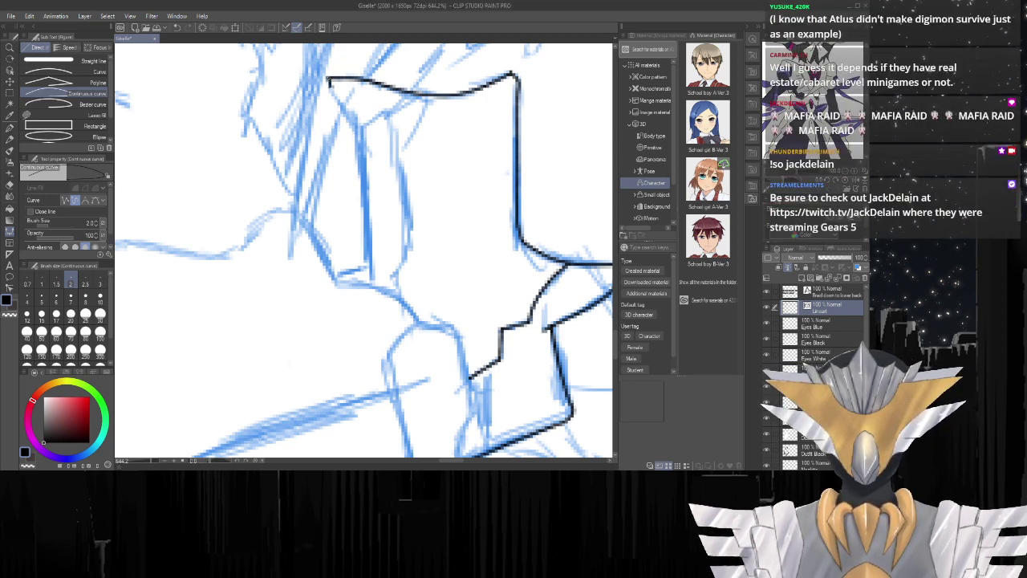
drag(352, 117, 370, 249)
double_click(367, 264)
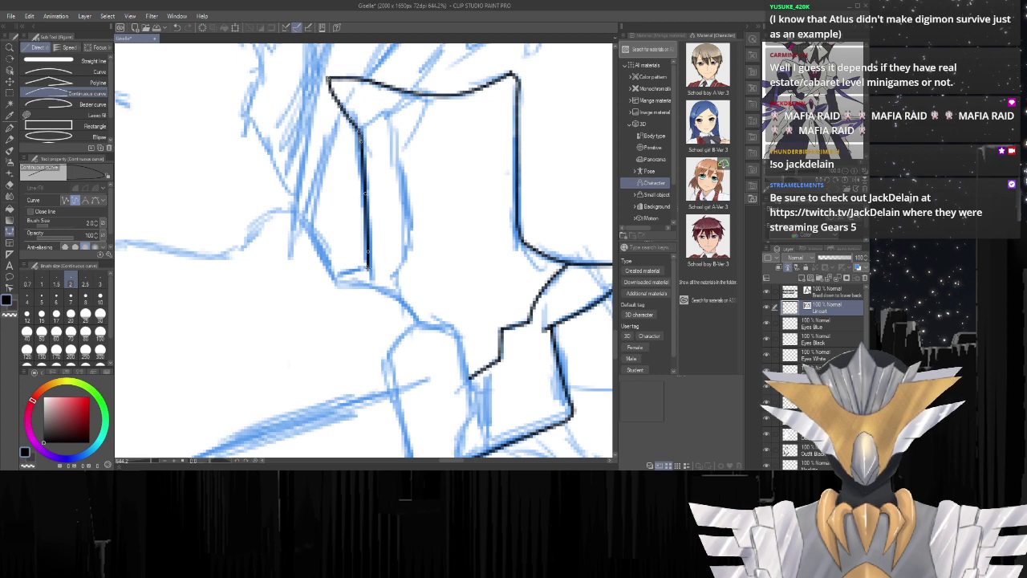
click(368, 267)
drag(335, 276, 327, 278)
drag(412, 97, 361, 130)
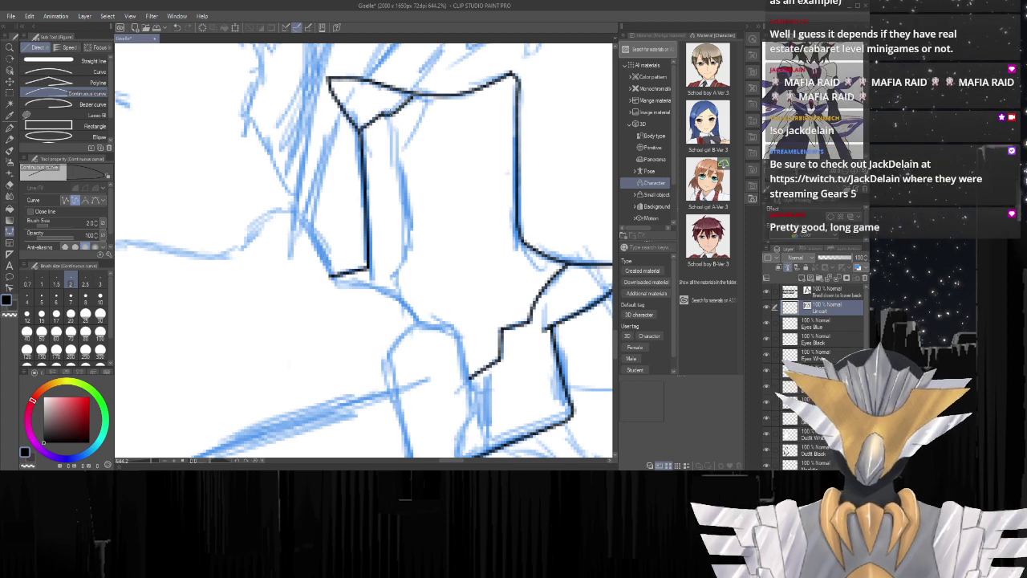
mouse_move(386, 114)
mouse_down()
mouse_move(410, 222)
mouse_move(387, 291)
mouse_up()
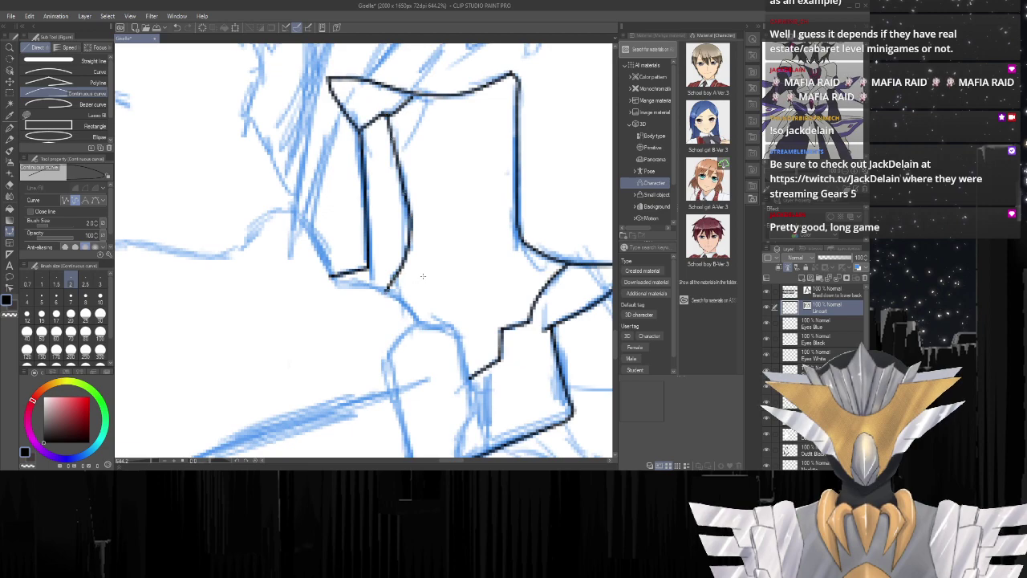
Ink the curved edge running from the base of the pistol grip to the top of the holster's end.
scroll(423, 276, down, 5)
scroll(388, 284, up, 6)
scroll(396, 263, down, 2)
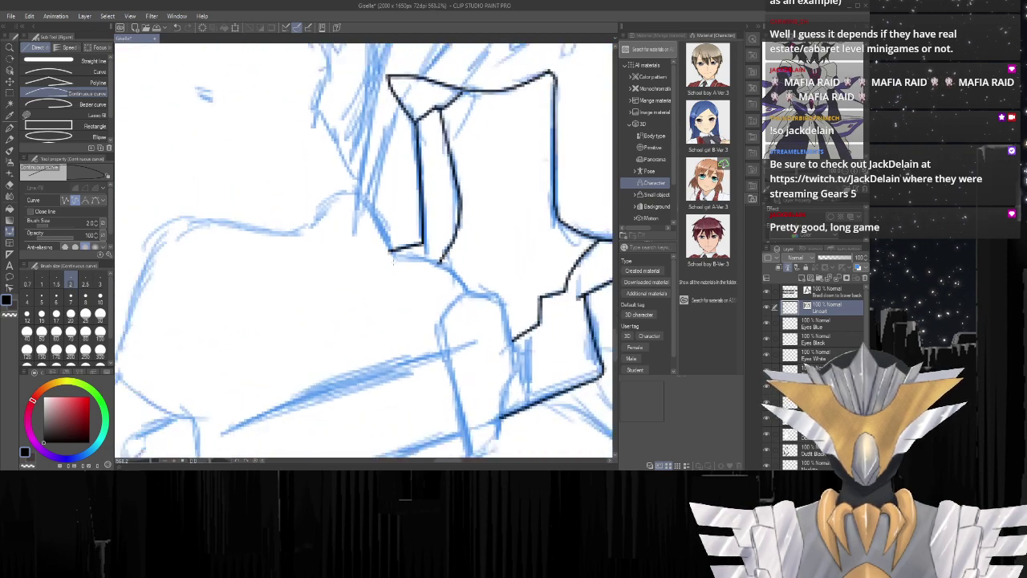
scroll(393, 258, down, 8)
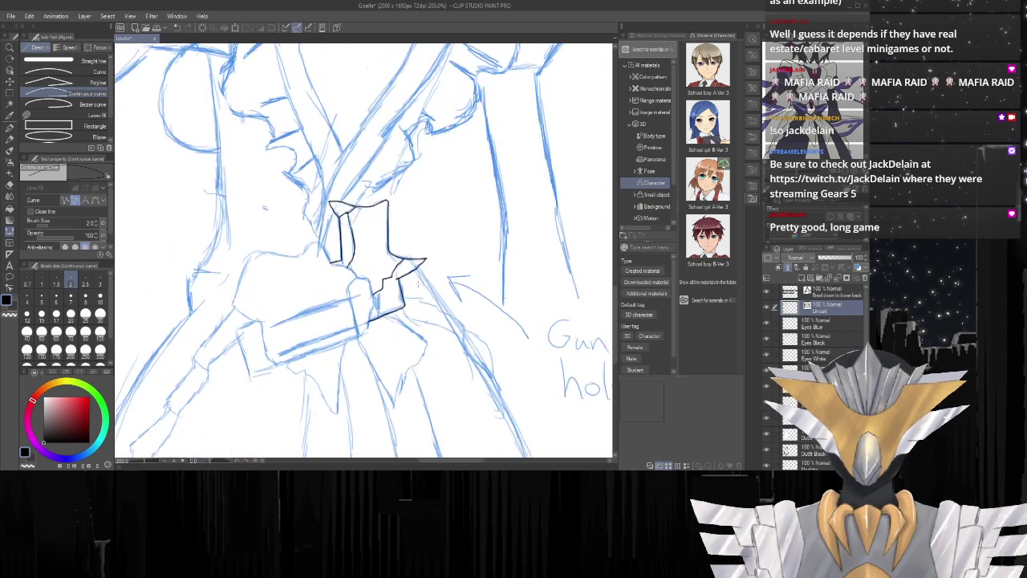
scroll(418, 283, up, 5)
scroll(385, 273, down, 3)
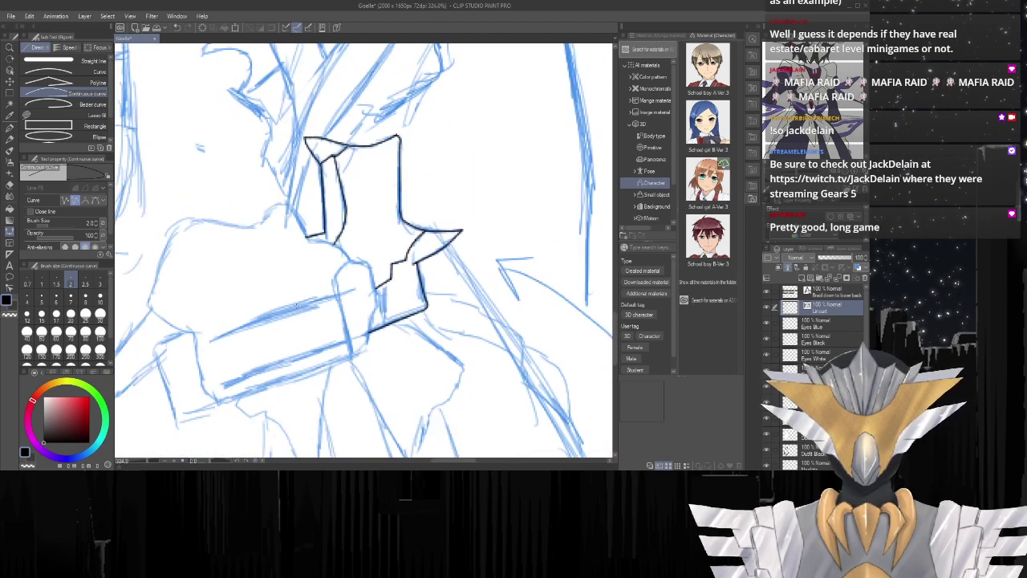
scroll(369, 265, down, 2)
scroll(369, 265, up, 5)
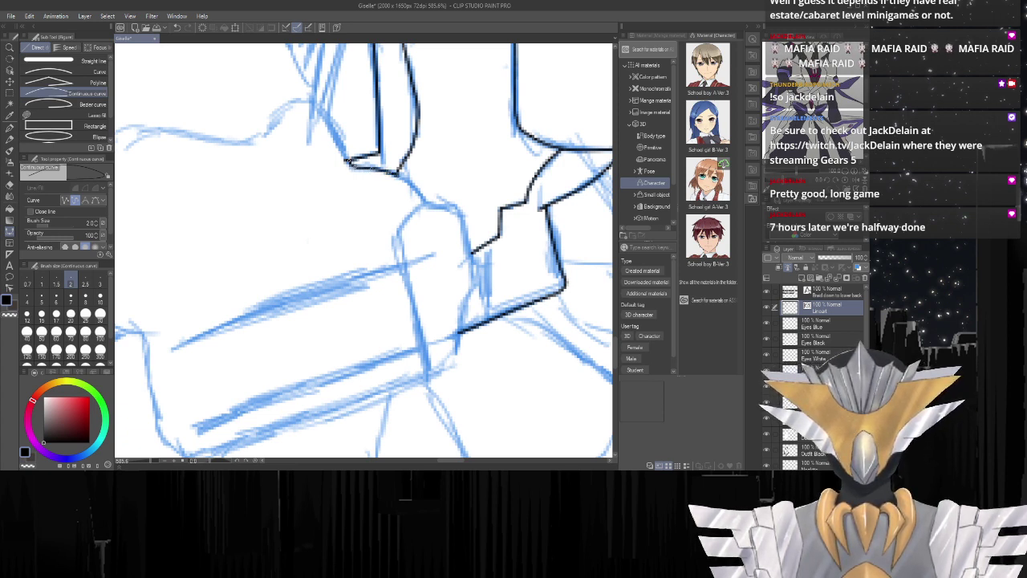
click(397, 173)
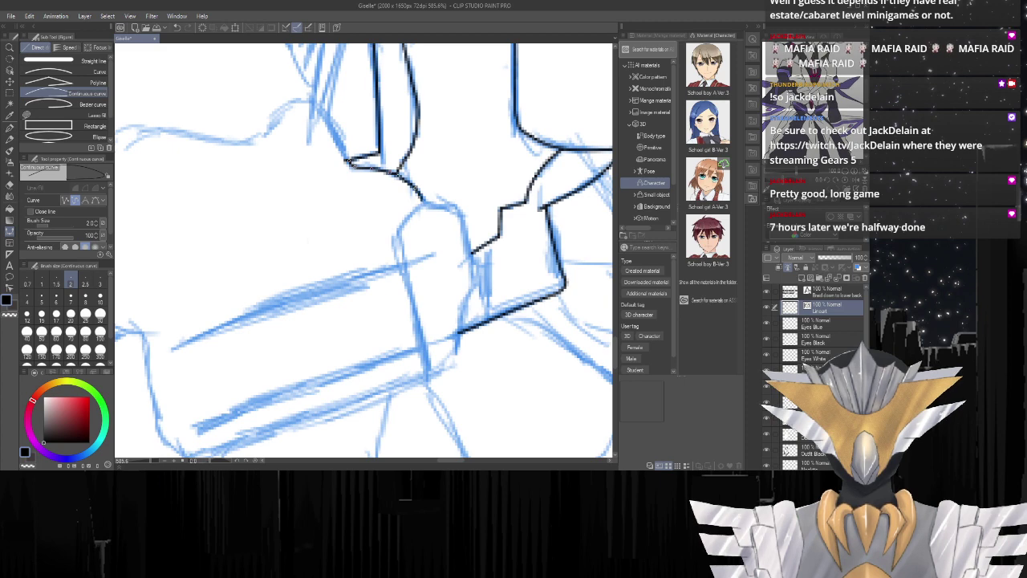
drag(418, 194, 453, 207)
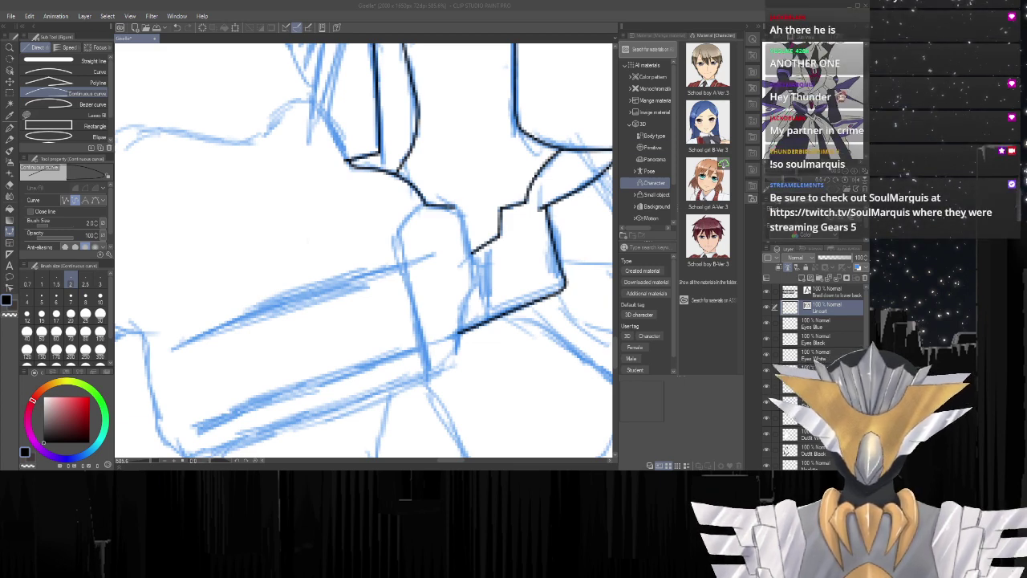
Ink the holster's end edge beside the pistol's rear block, down to the holster's bottom corner.
scroll(440, 225, down, 2)
scroll(446, 269, up, 4)
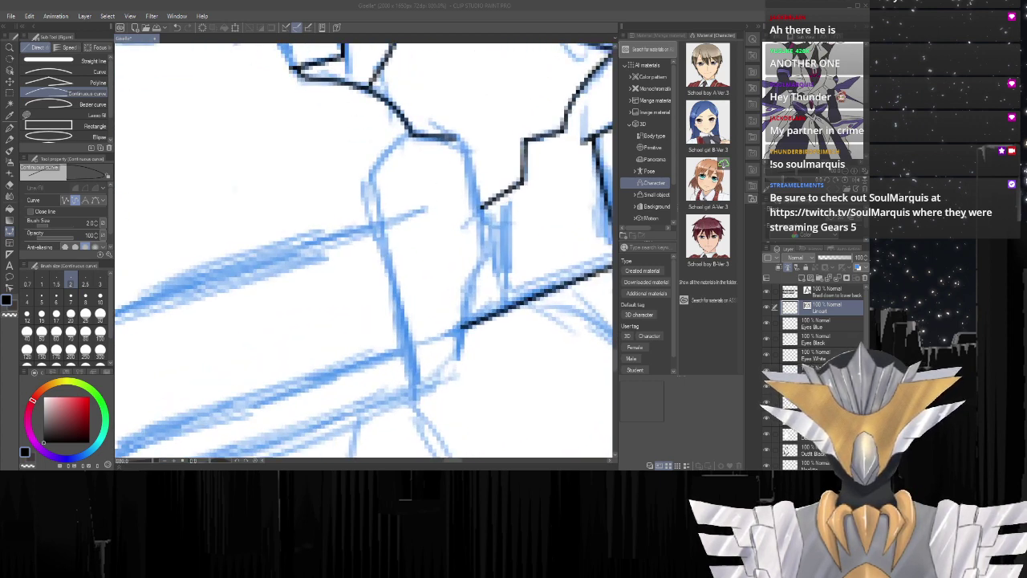
mouse_move(459, 138)
mouse_down()
mouse_move(485, 262)
mouse_move(470, 283)
mouse_move(458, 363)
mouse_move(418, 384)
mouse_up()
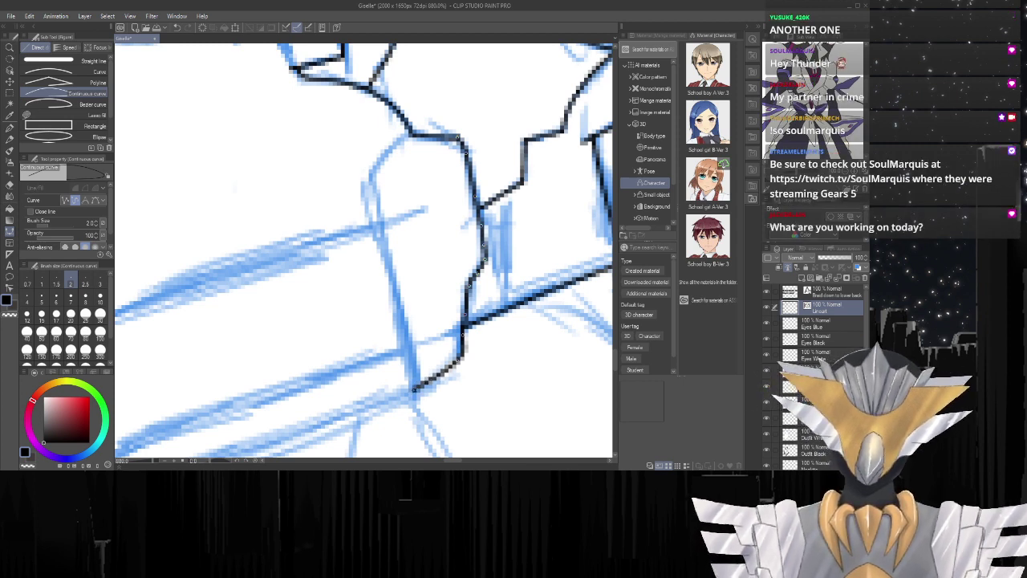
scroll(364, 251, down, 15)
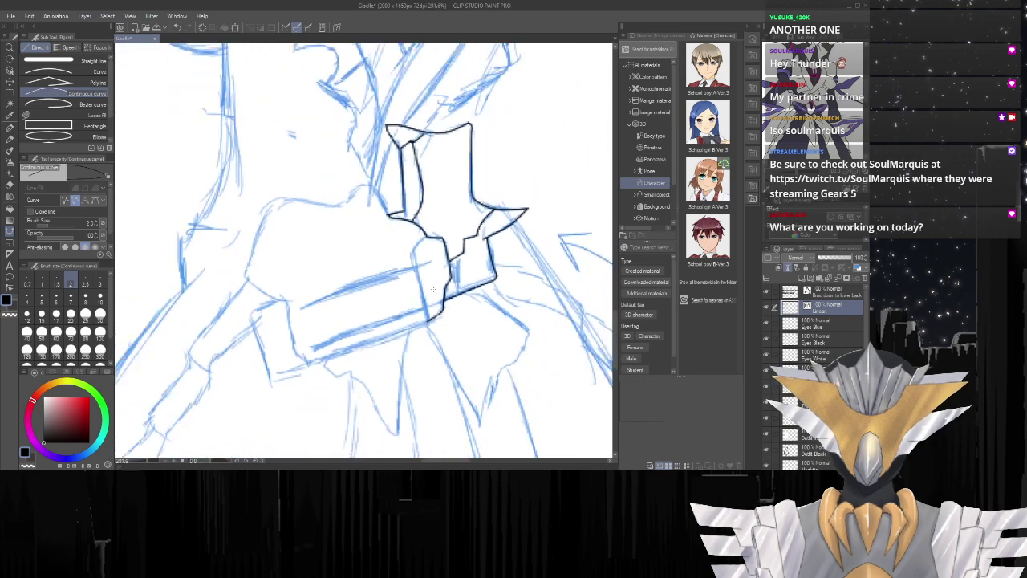
scroll(330, 138, down, 3)
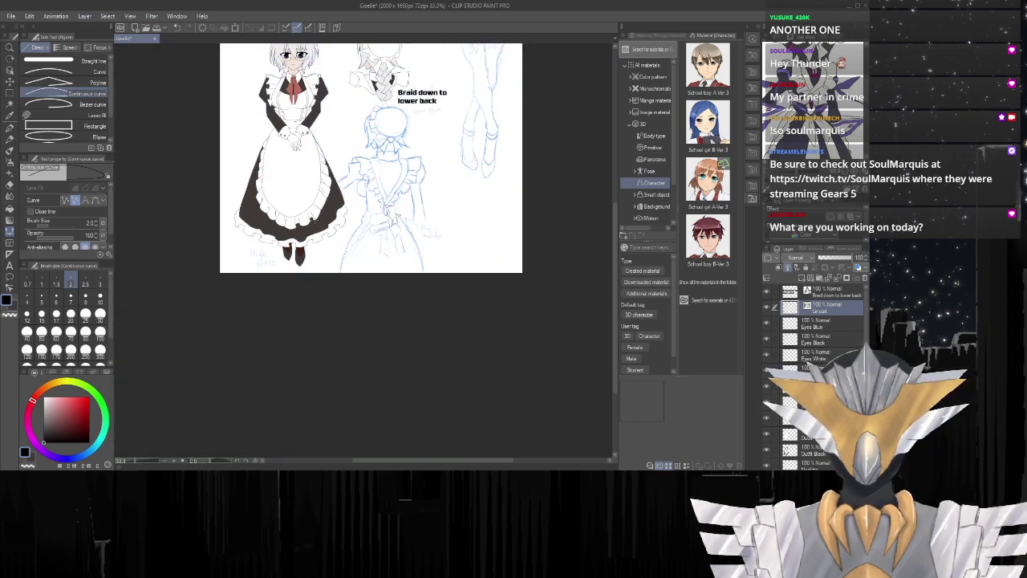
scroll(367, 214, down, 2)
scroll(367, 214, up, 3)
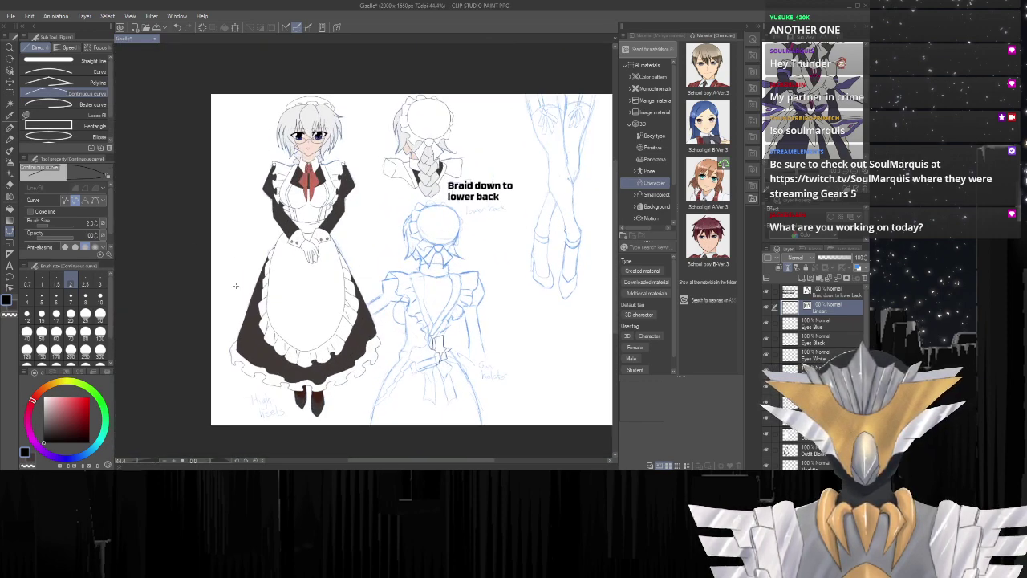
scroll(437, 350, up, 10)
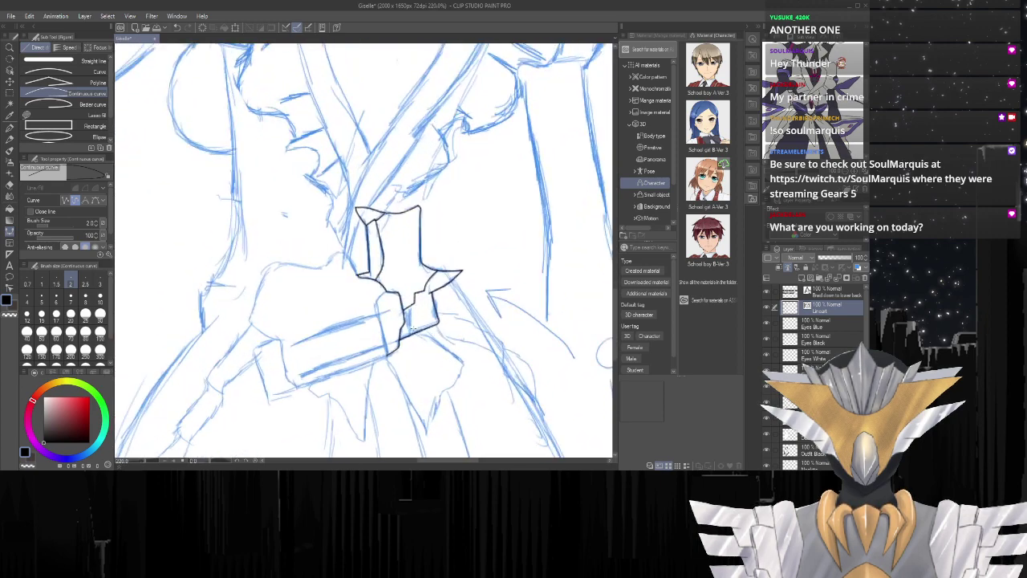
Ink the holster's upper contour from the base of the pistol grip, over the rounded hump, to the start of the far shoulder.
scroll(498, 279, down, 4)
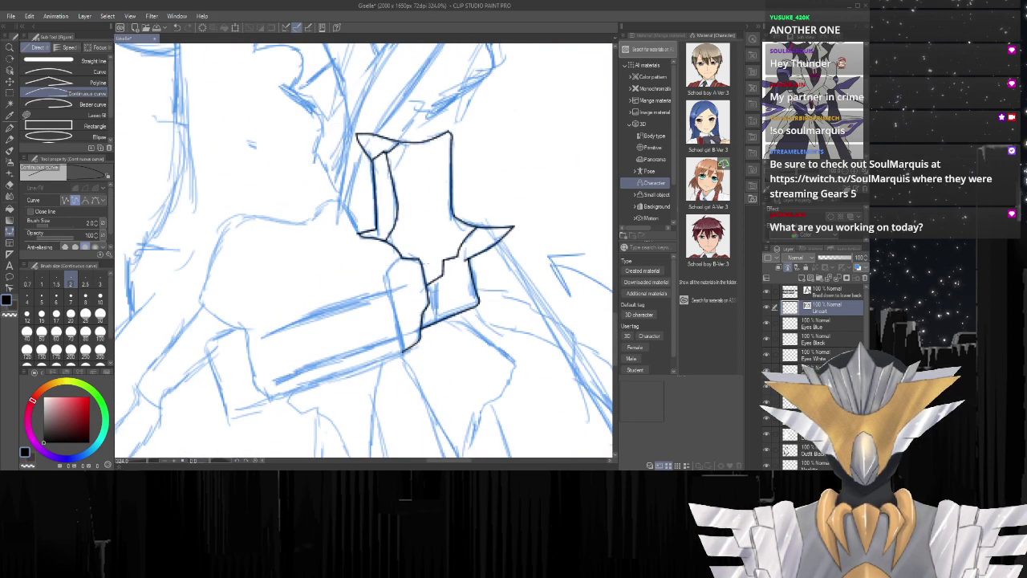
scroll(410, 252, up, 3)
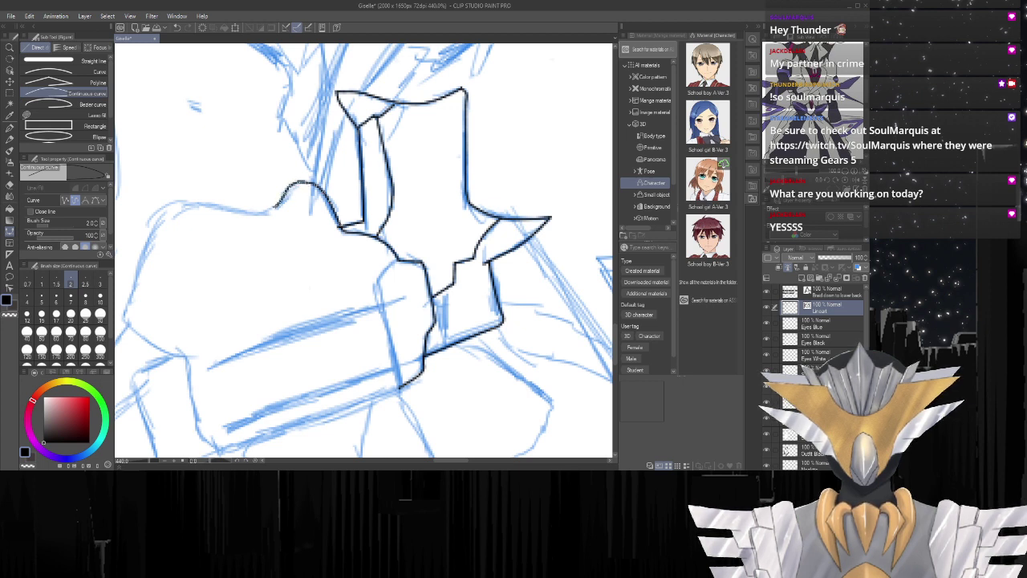
drag(251, 212, 209, 210)
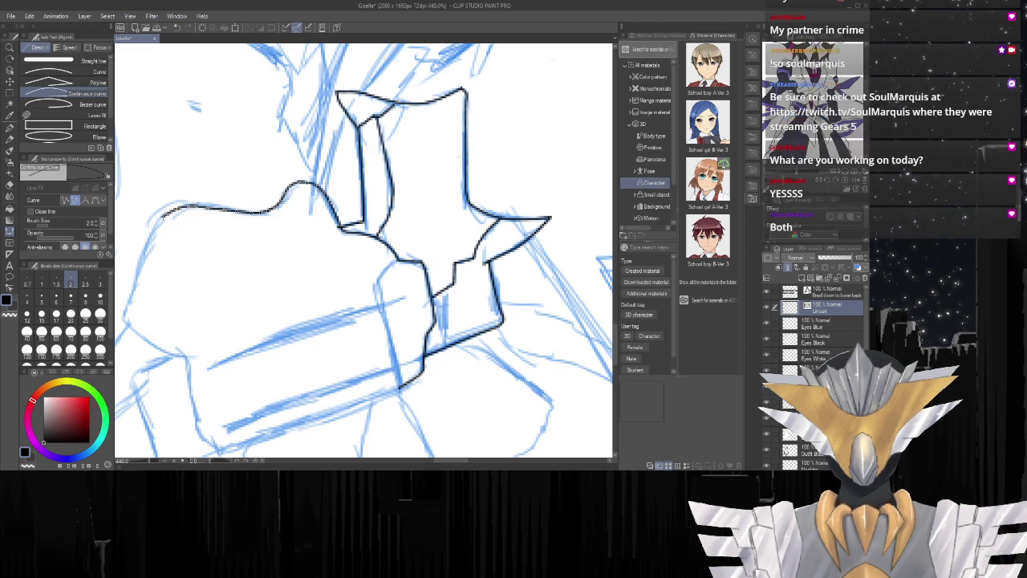
click(166, 213)
Ink the holster's rounded shoulder and its slanted outer side down to the lower outer corner.
scroll(341, 245, down, 2)
scroll(240, 241, down, 2)
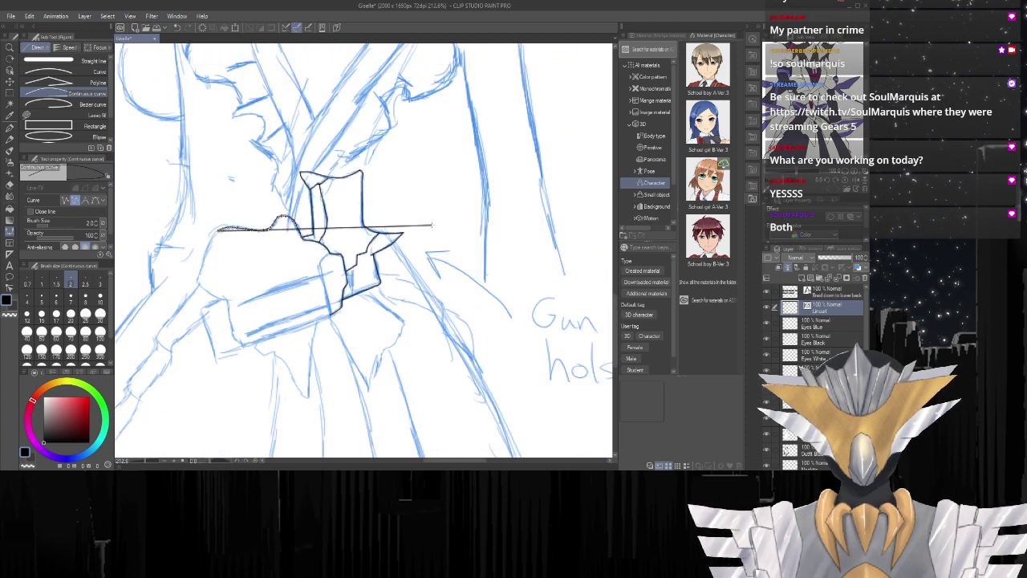
scroll(433, 227, down, 1)
scroll(269, 238, up, 4)
scroll(257, 244, up, 4)
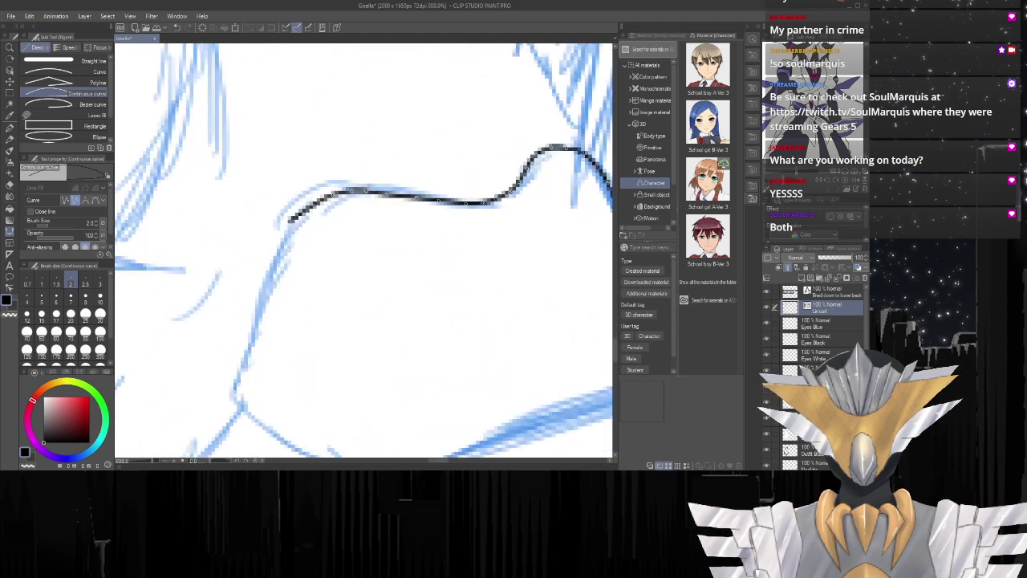
click(291, 222)
drag(285, 242, 240, 369)
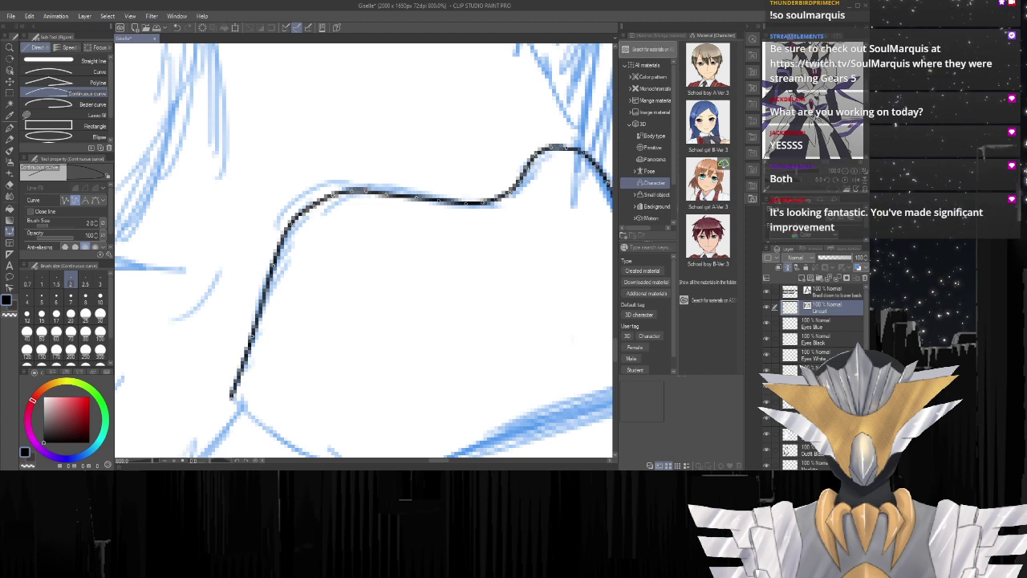
Ink the short curved edge from the holster's lower outer corner to the top of its end block.
scroll(221, 337, down, 5)
key(ctrl+plus)
key(ctrl+plus)
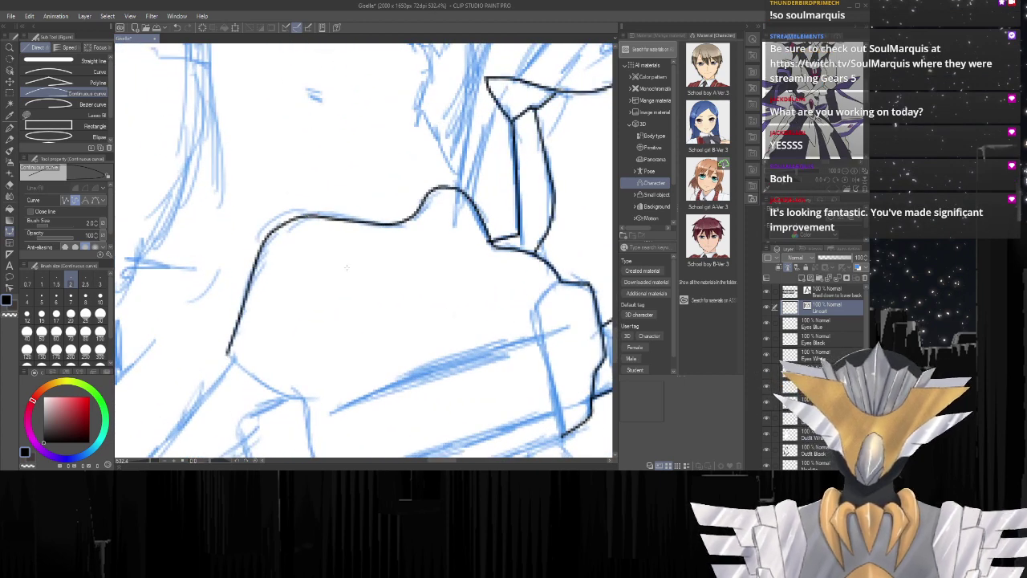
scroll(216, 329, down, 2)
scroll(221, 368, up, 6)
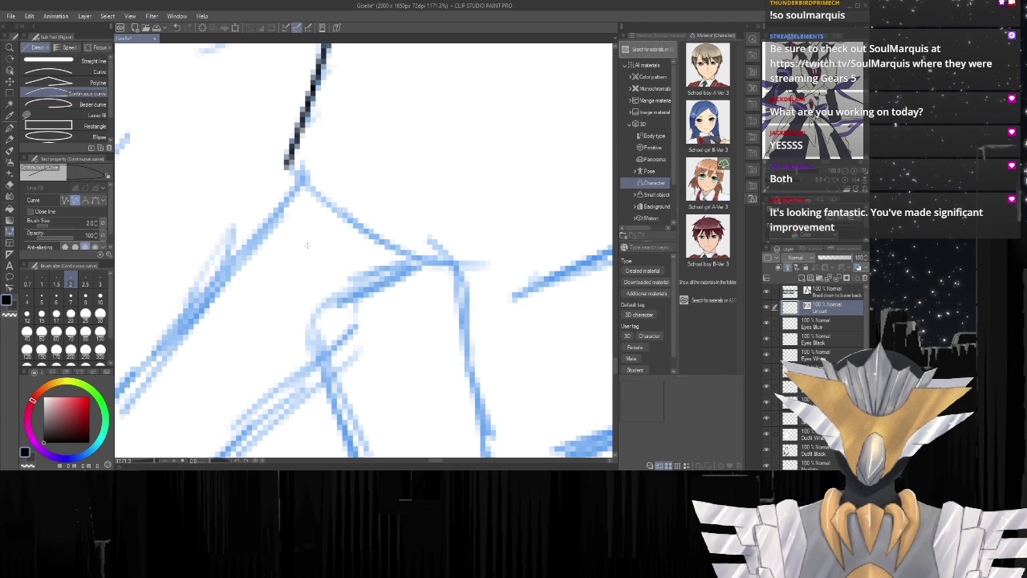
mouse_move(286, 160)
mouse_down()
mouse_move(378, 238)
mouse_move(454, 264)
mouse_up()
double_click(455, 264)
scroll(455, 264, down, 8)
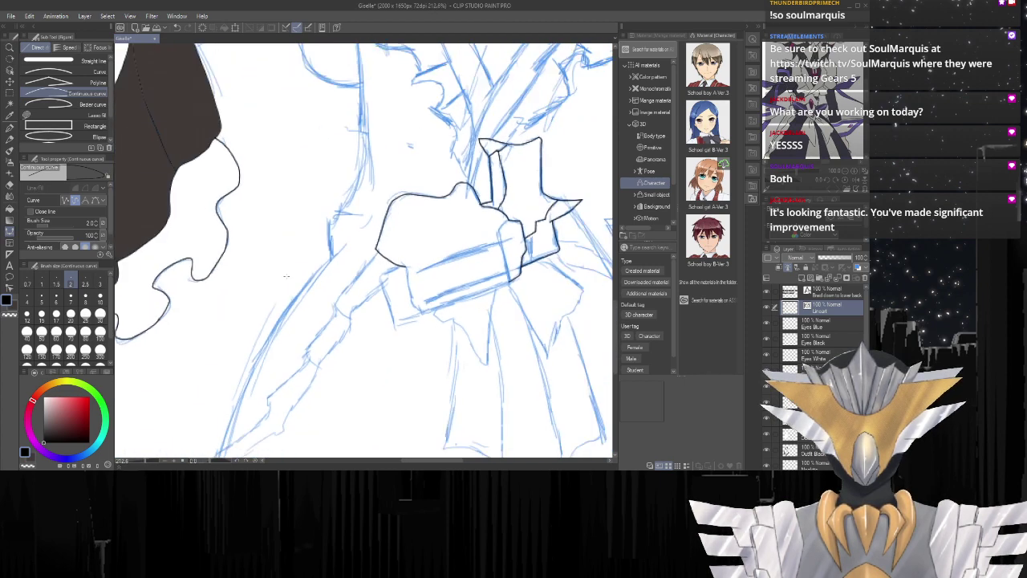
Ink the kinked inner edge between the holster's main body and its end block, down to the body's lower corner.
scroll(496, 278, up, 4)
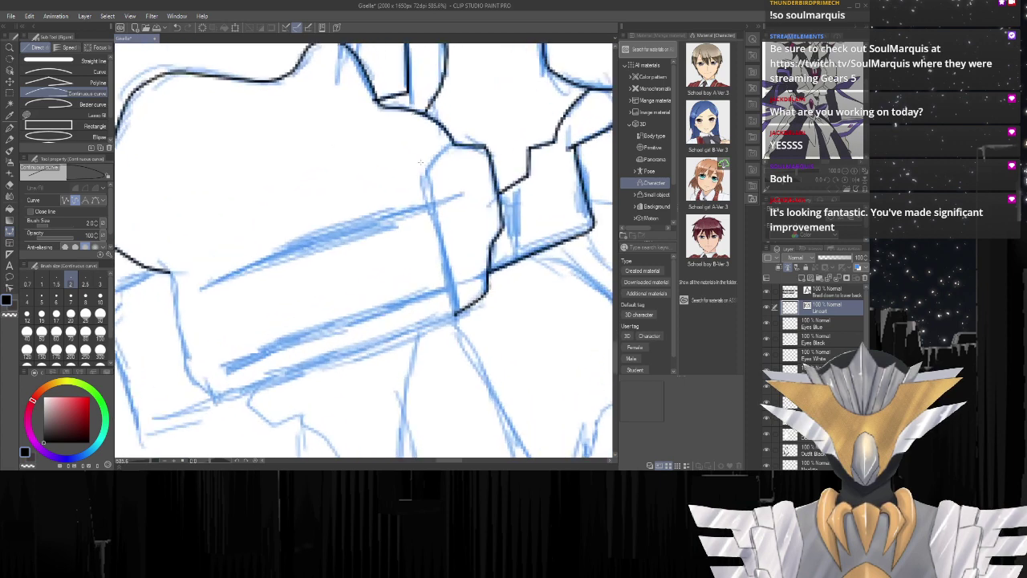
scroll(363, 250, up, 3)
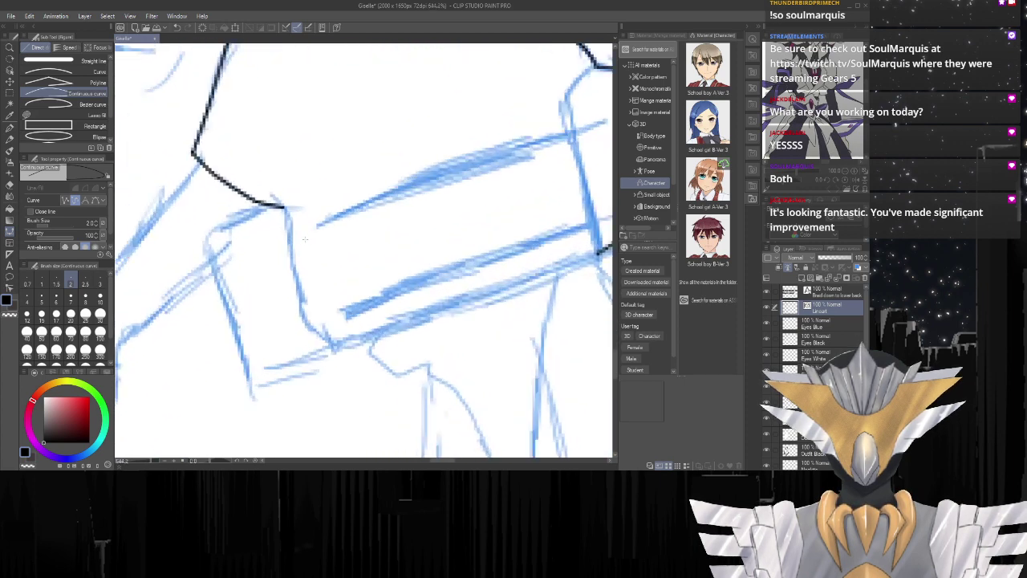
mouse_move(285, 207)
mouse_down()
mouse_move(301, 328)
mouse_move(341, 360)
mouse_up()
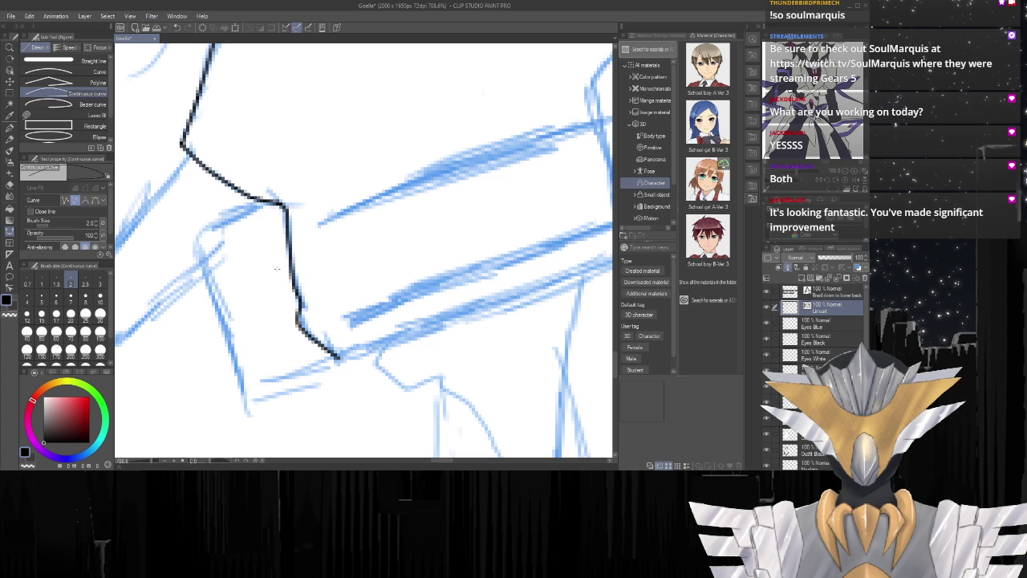
Ink the end block's upper edge, outer side and lower edge, closing it at the holster body's lower corner.
mouse_move(268, 203)
mouse_down()
mouse_move(199, 232)
mouse_move(195, 249)
mouse_move(244, 398)
mouse_up()
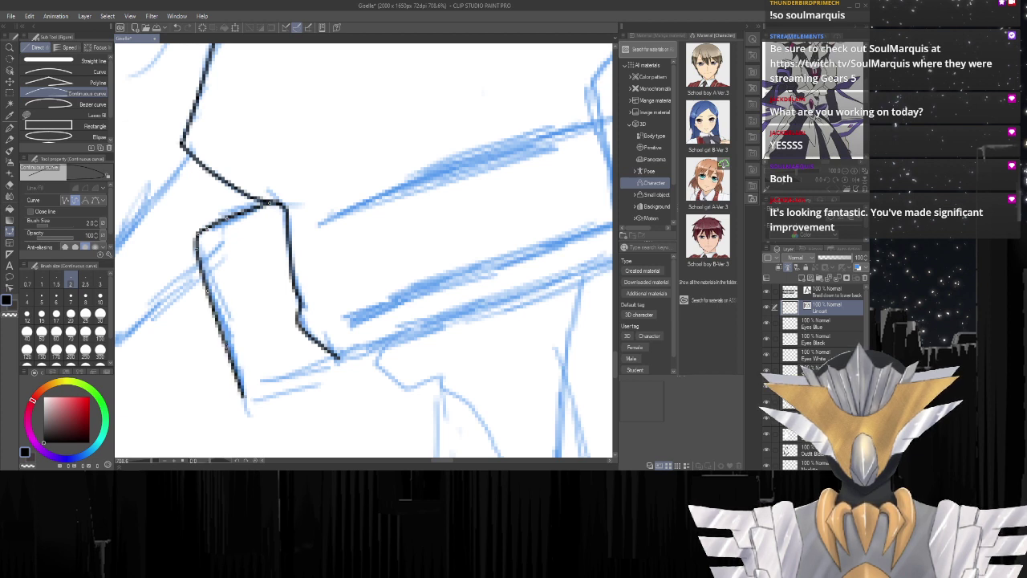
mouse_move(231, 363)
mouse_down()
mouse_move(244, 398)
mouse_move(299, 384)
mouse_up()
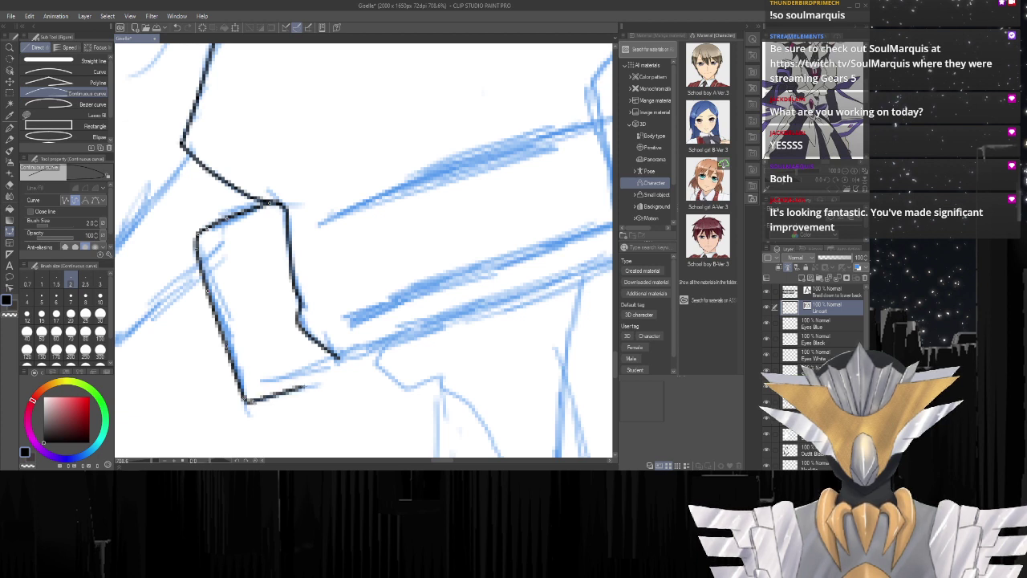
drag(245, 400, 337, 356)
scroll(337, 353, down, 11)
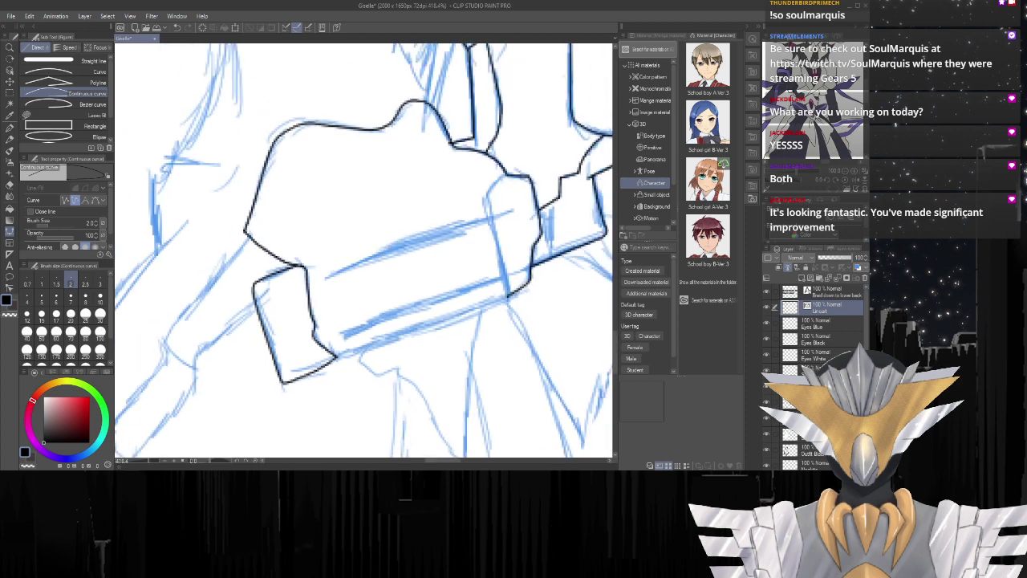
Ink the holster's long lower edge from the pistol-side corner to the corner of the end block.
scroll(298, 337, up, 8)
scroll(415, 307, up, 1)
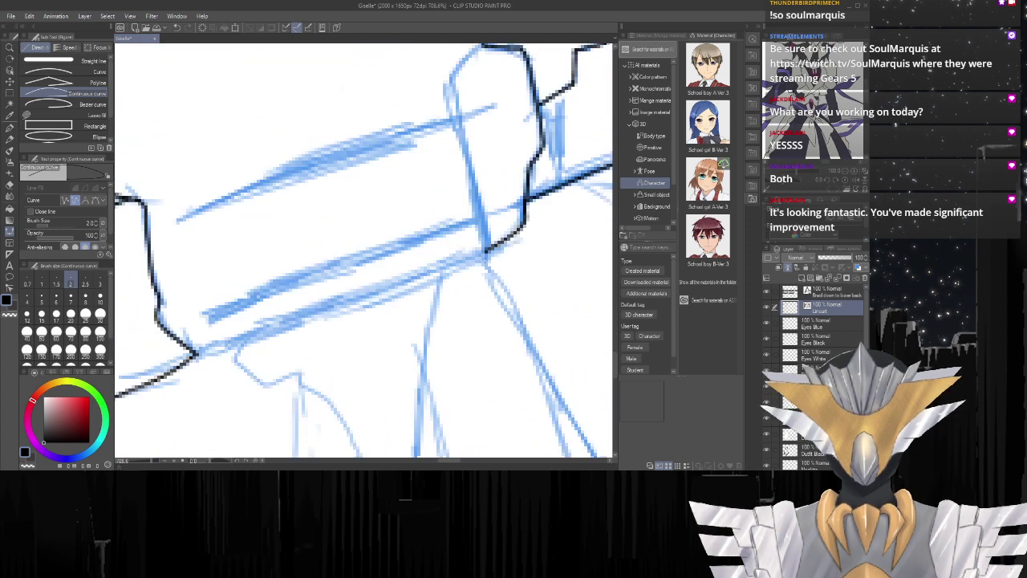
drag(486, 250, 193, 355)
scroll(427, 250, down, 4)
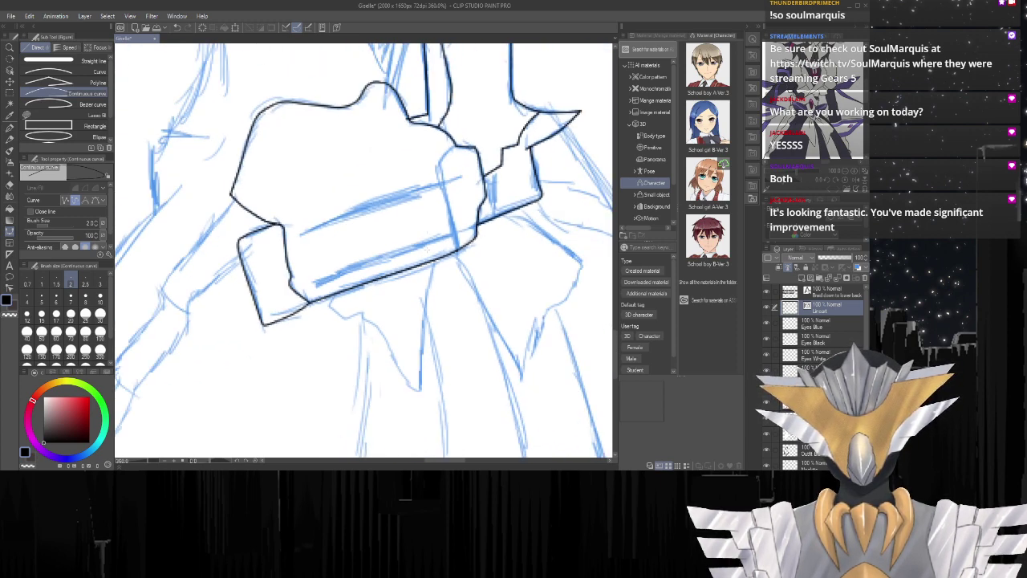
Ink the narrow pointed notch on the pistol's rear block beside the holster, with a slanted line and a vertical line.
scroll(268, 204, down, 6)
scroll(409, 196, up, 8)
scroll(454, 189, down, 3)
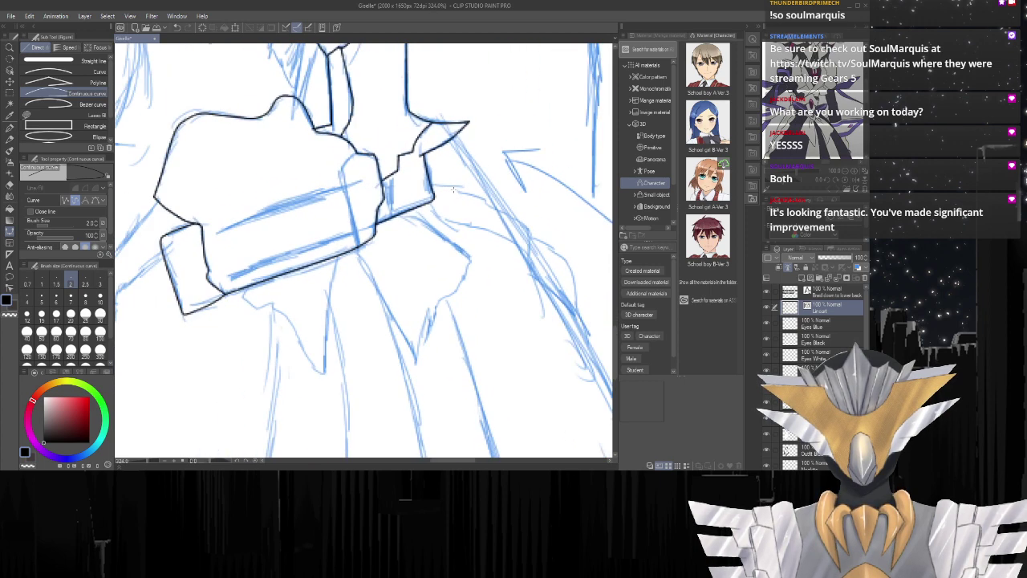
scroll(453, 138, up, 5)
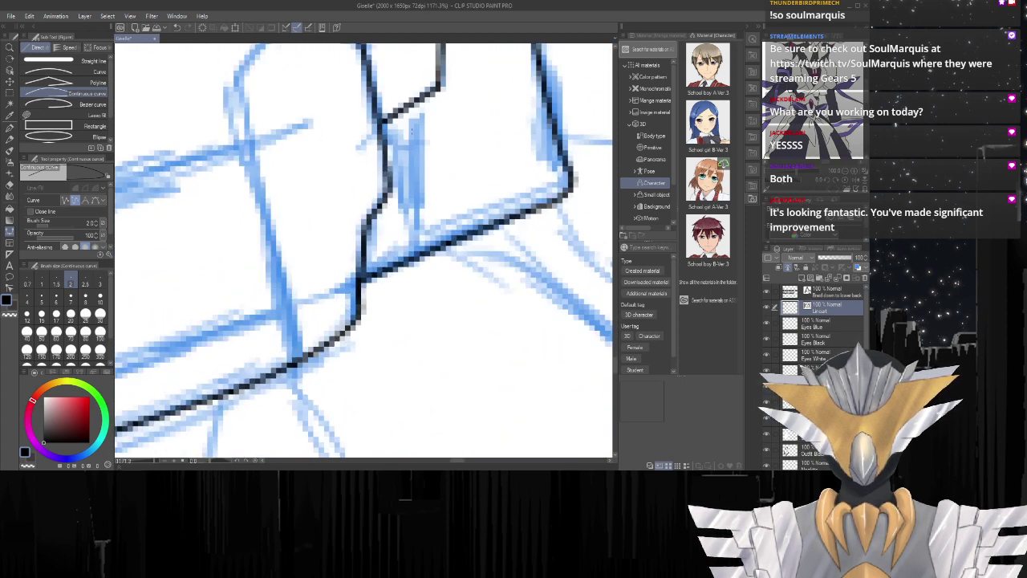
scroll(446, 132, up, 1)
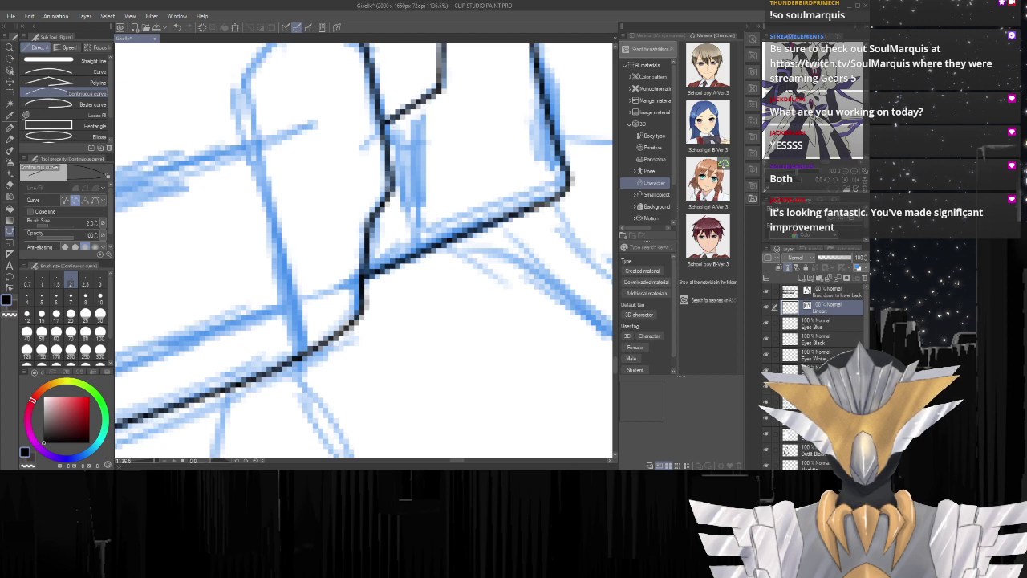
drag(383, 124, 415, 221)
double_click(418, 226)
click(418, 226)
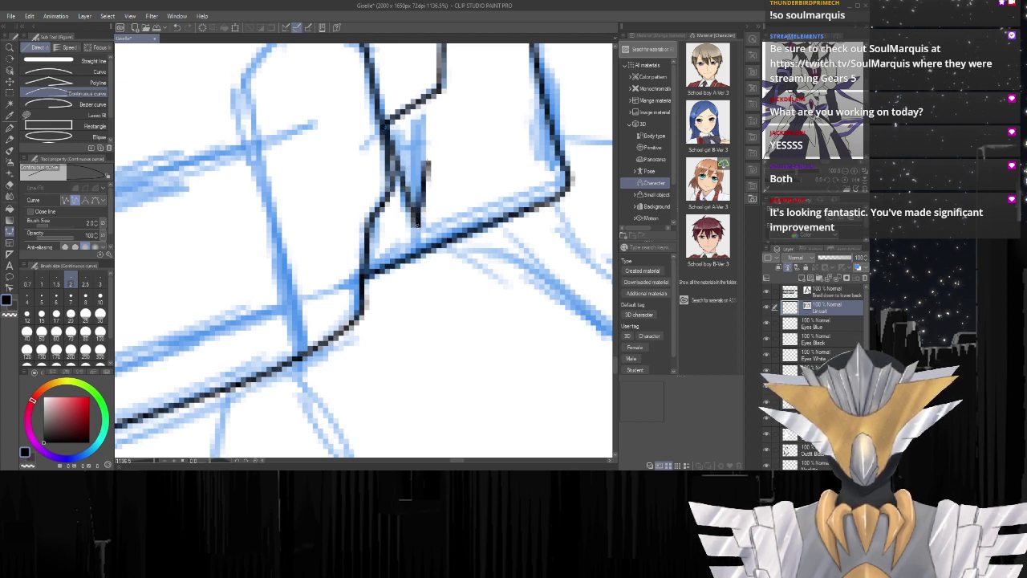
double_click(418, 120)
scroll(305, 180, down, 6)
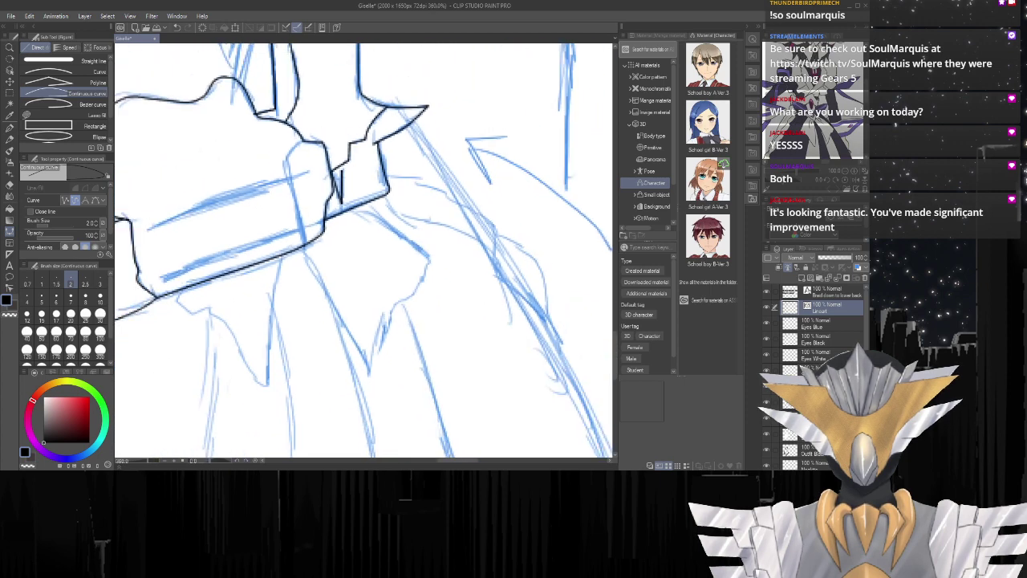
Ink the inner edge of the holster's pistol-side band, from the grip's base curve down to the holster's lower edge.
scroll(286, 162, up, 4)
mouse_move(329, 114)
mouse_down()
mouse_move(291, 160)
mouse_move(334, 326)
mouse_up()
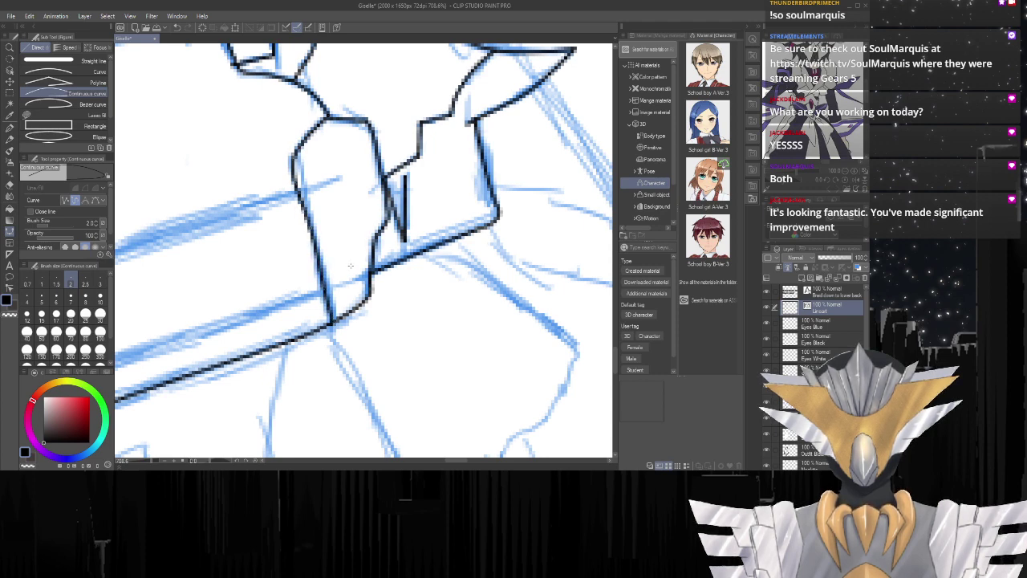
scroll(350, 264, down, 3)
Ink the two long, nearly parallel panel lines along the holster body, both starting from the pistol-side band.
scroll(350, 265, up, 2)
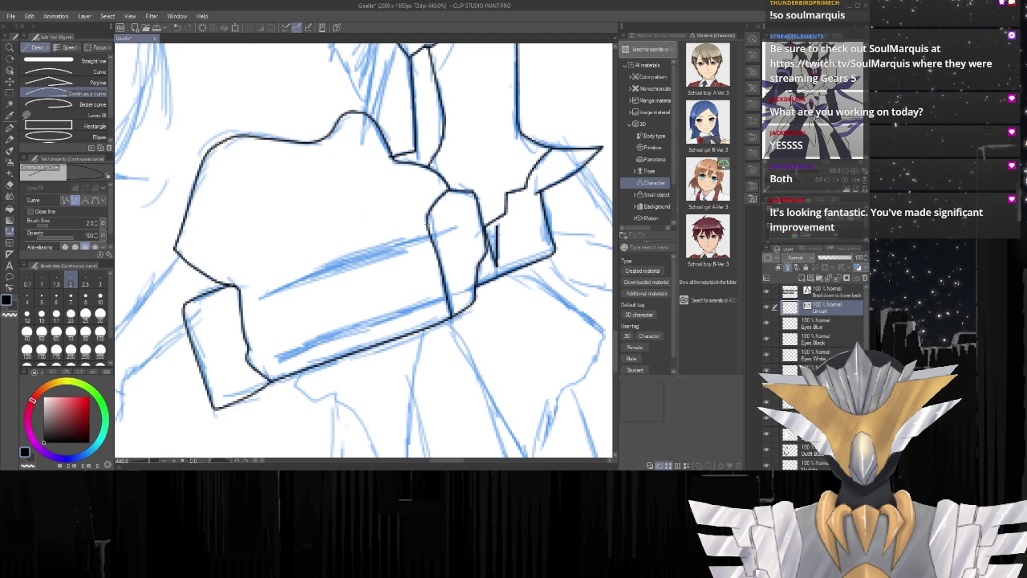
drag(427, 225, 344, 247)
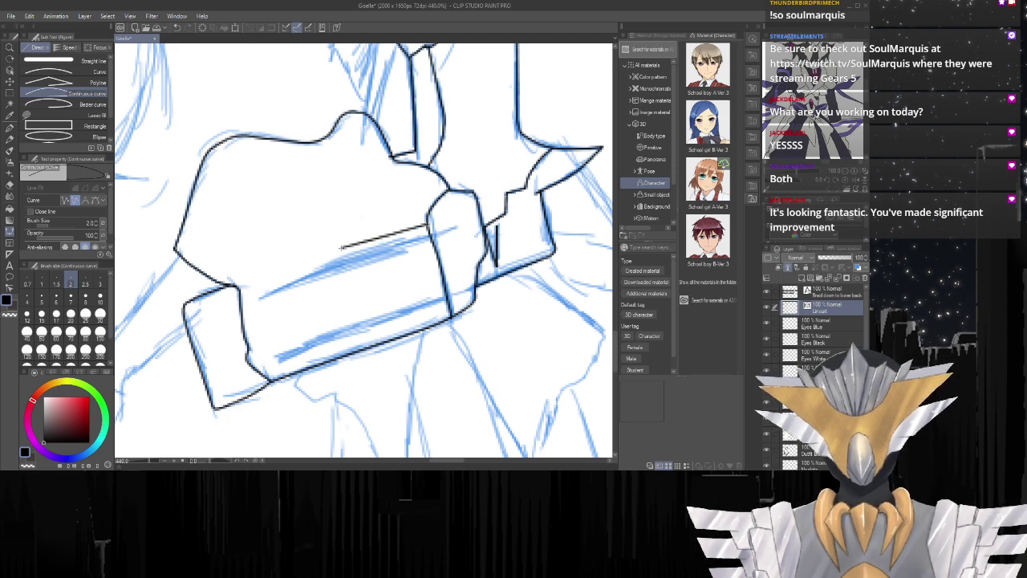
key(ctrl+z)
scroll(371, 251, up, 2)
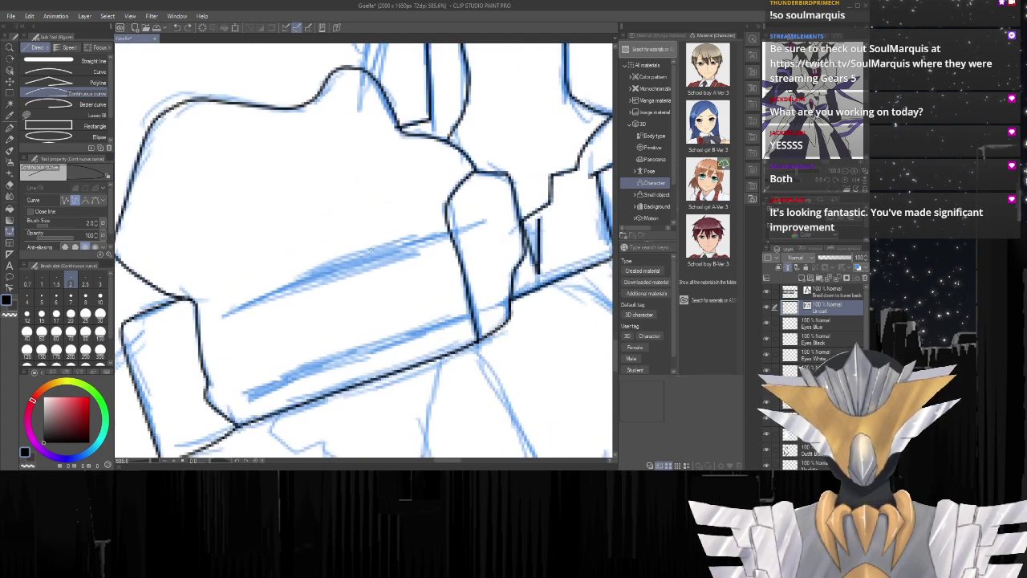
drag(451, 231, 220, 315)
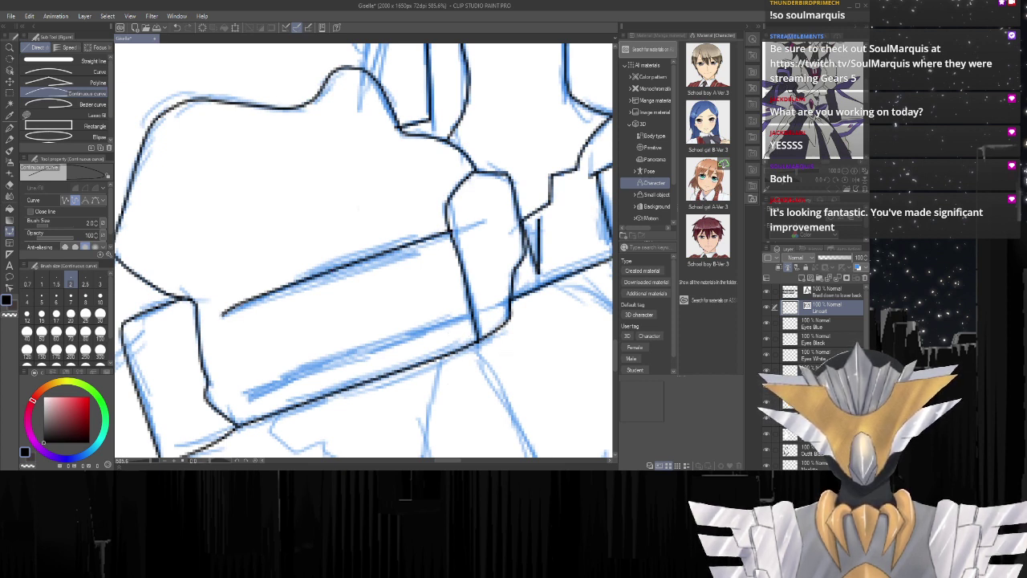
drag(477, 313, 244, 395)
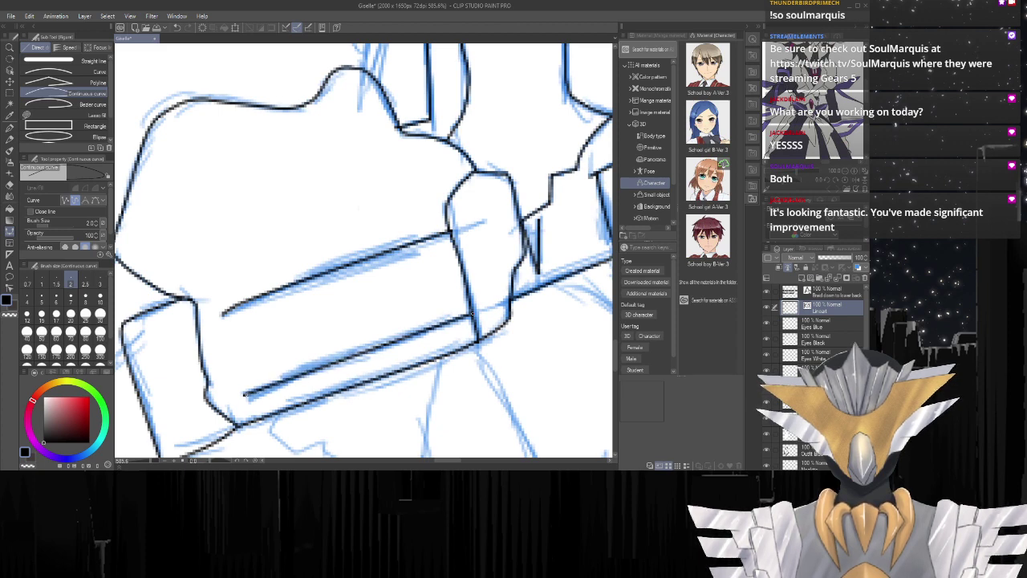
scroll(490, 311, down, 4)
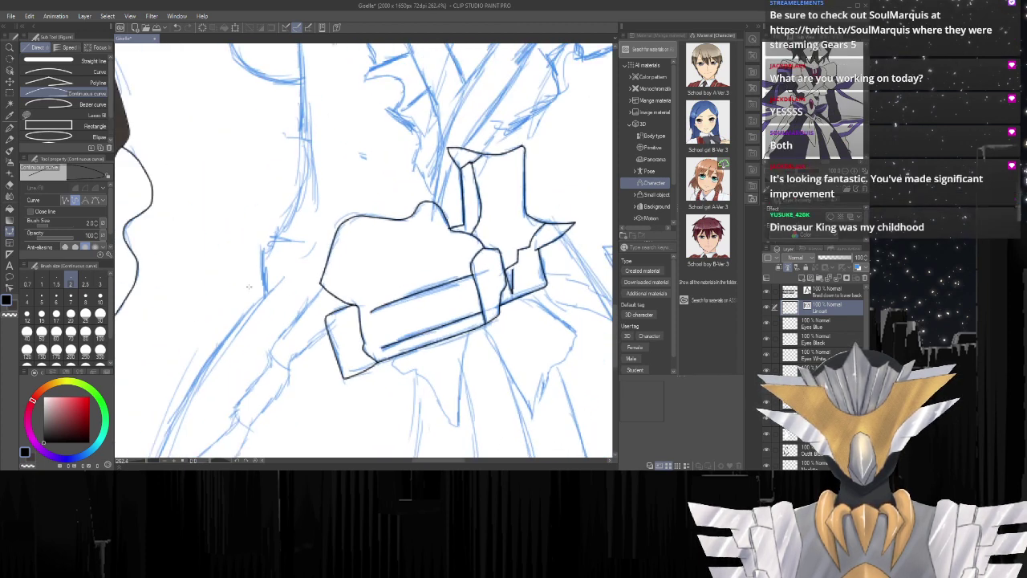
scroll(249, 286, down, 6)
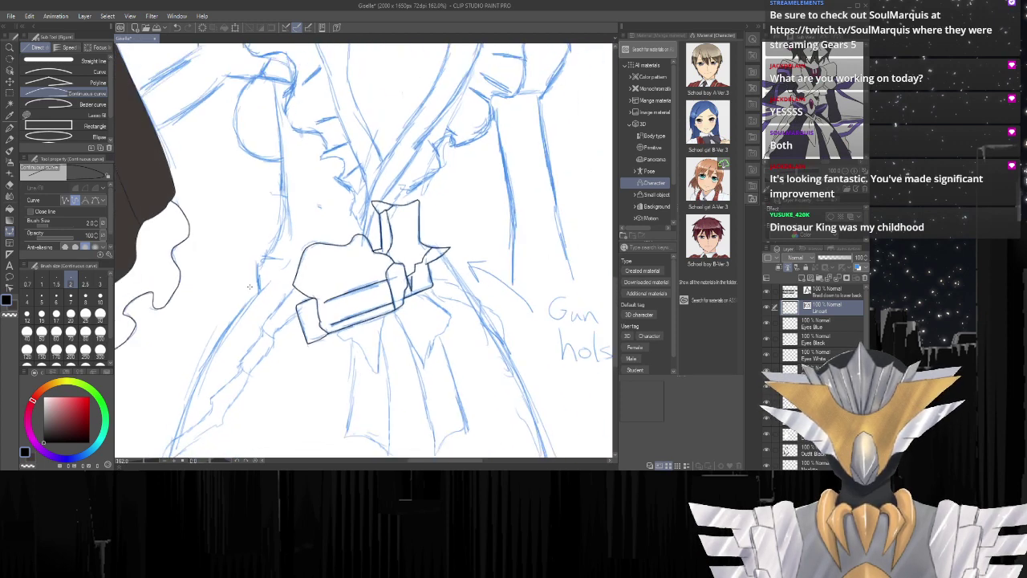
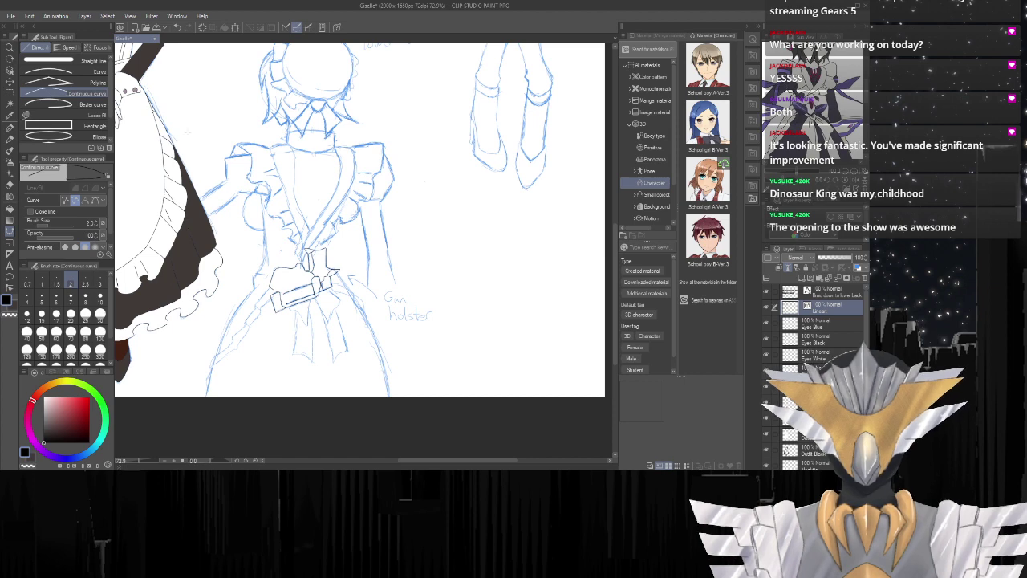
scroll(319, 329, up, 5)
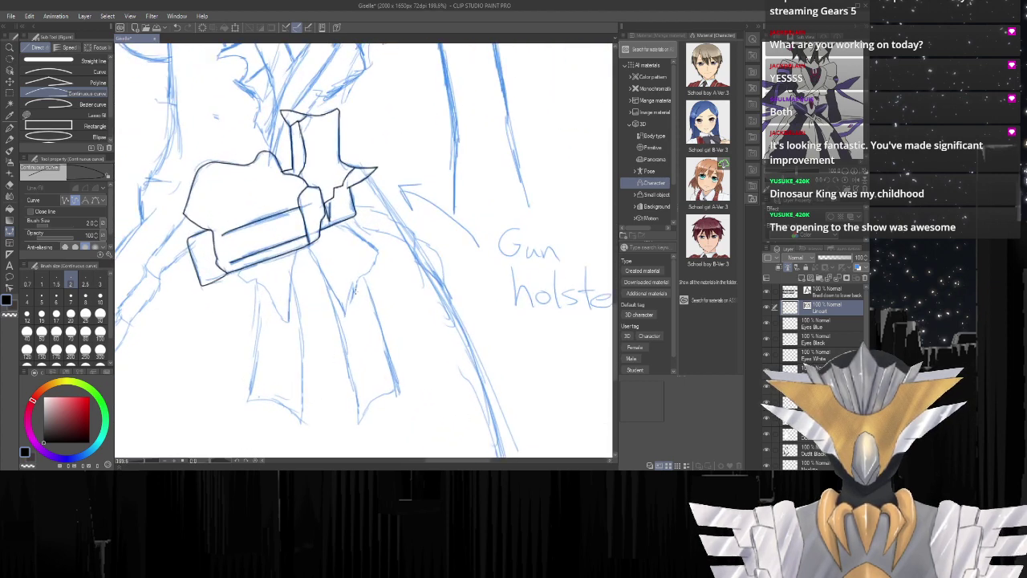
scroll(426, 300, down, 1)
scroll(379, 194, down, 4)
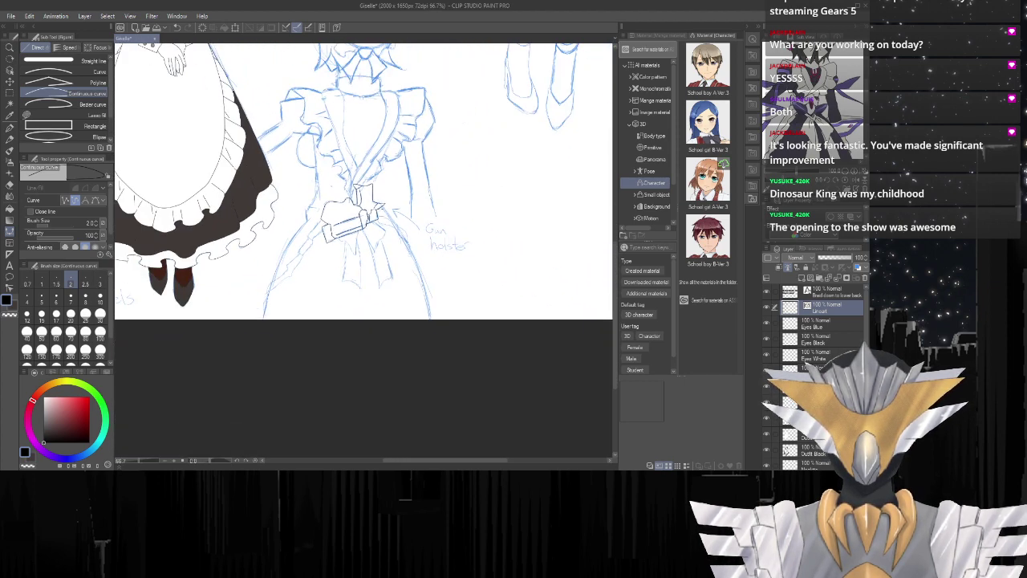
scroll(374, 108, up, 3)
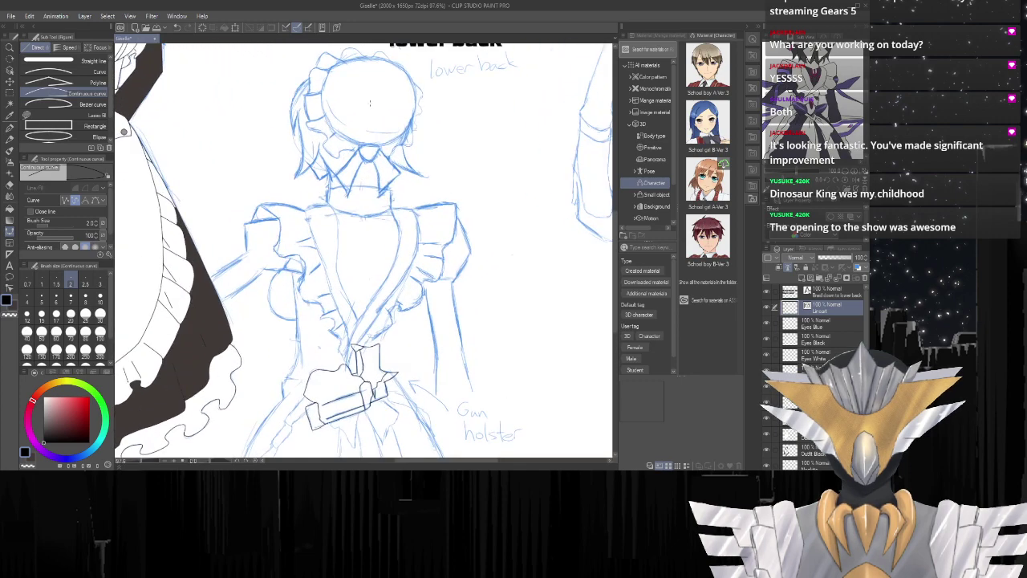
scroll(390, 200, up, 3)
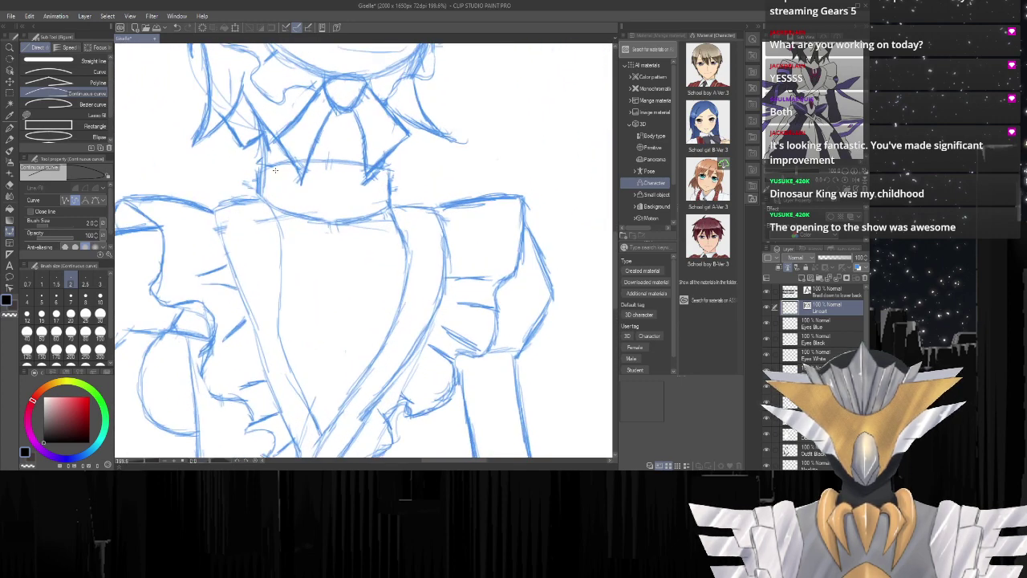
Examine the back-view sketch's head, neck bow and shoulders up close and within the whole character sheet.
scroll(275, 169, down, 4)
scroll(408, 130, up, 4)
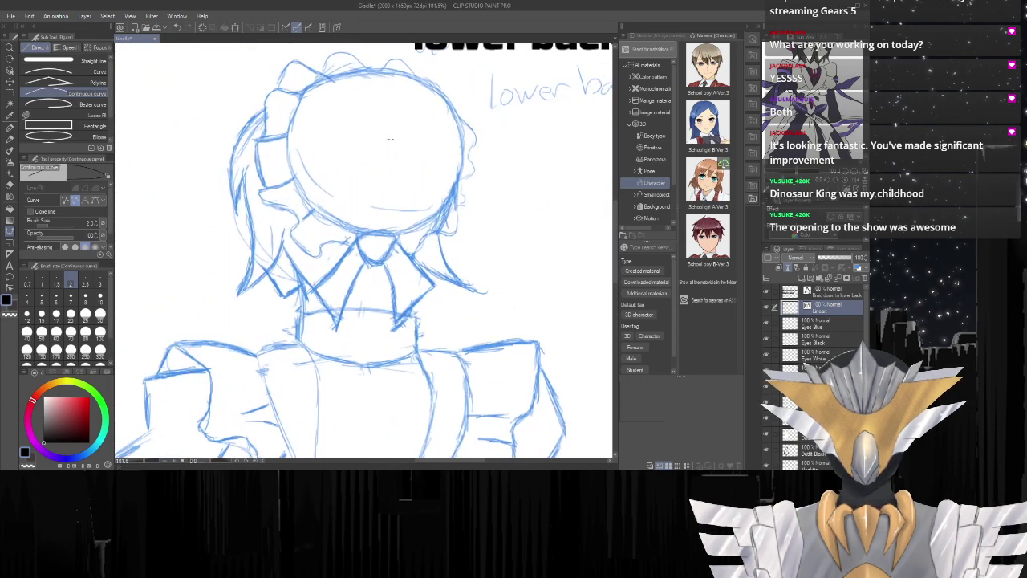
scroll(381, 140, down, 5)
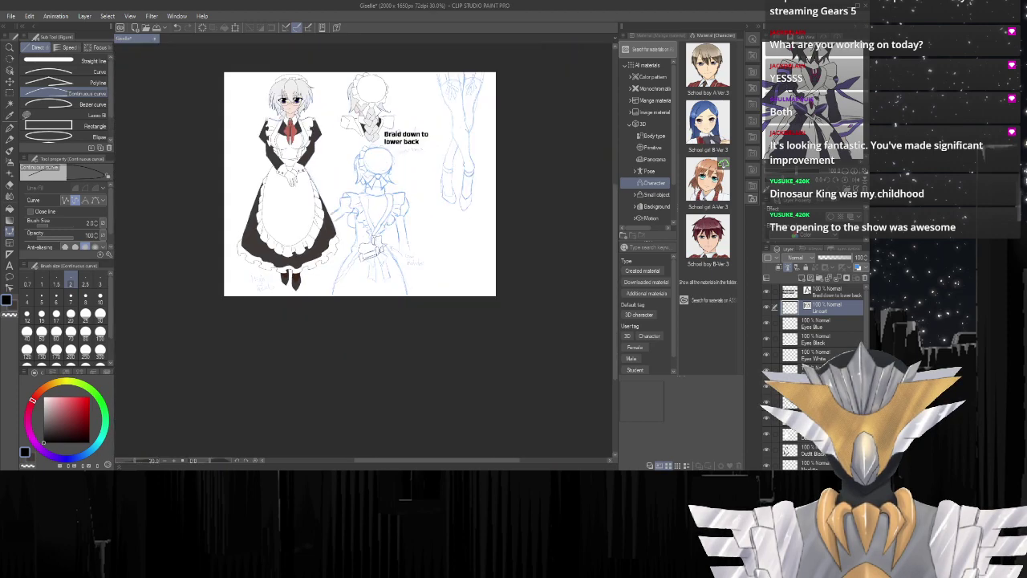
scroll(461, 277, up, 5)
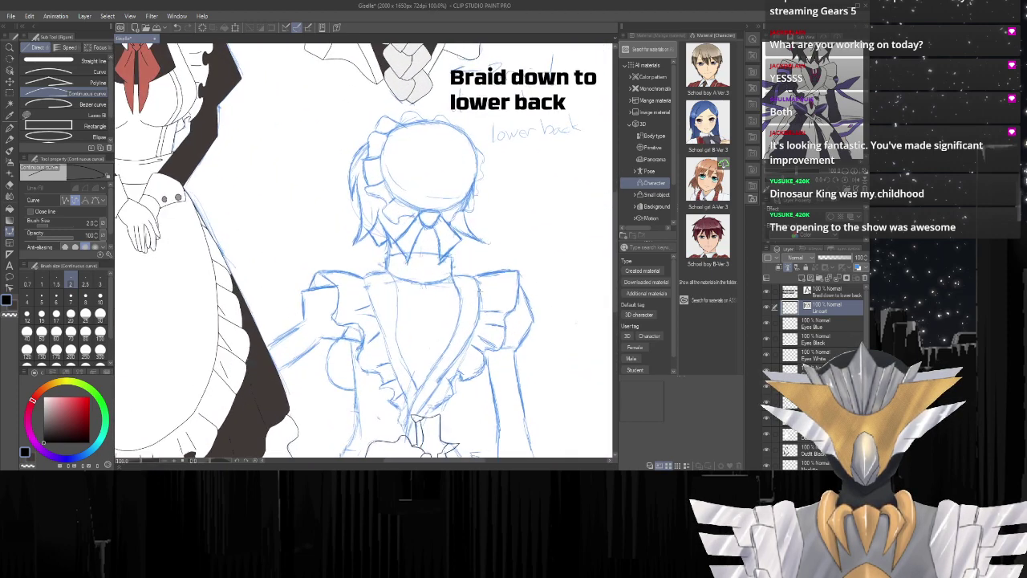
scroll(428, 303, up, 1)
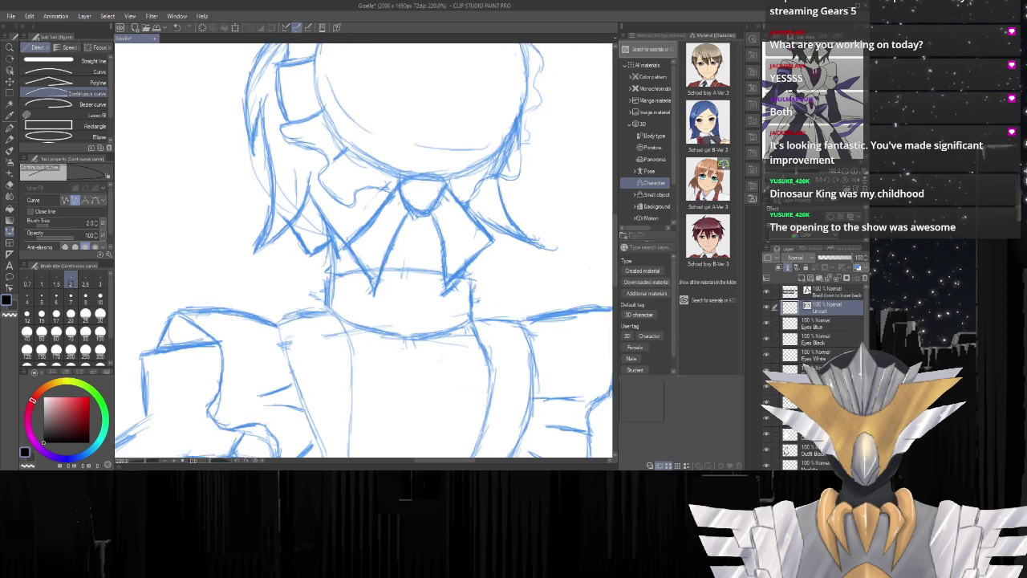
scroll(229, 173, down, 2)
scroll(396, 90, down, 3)
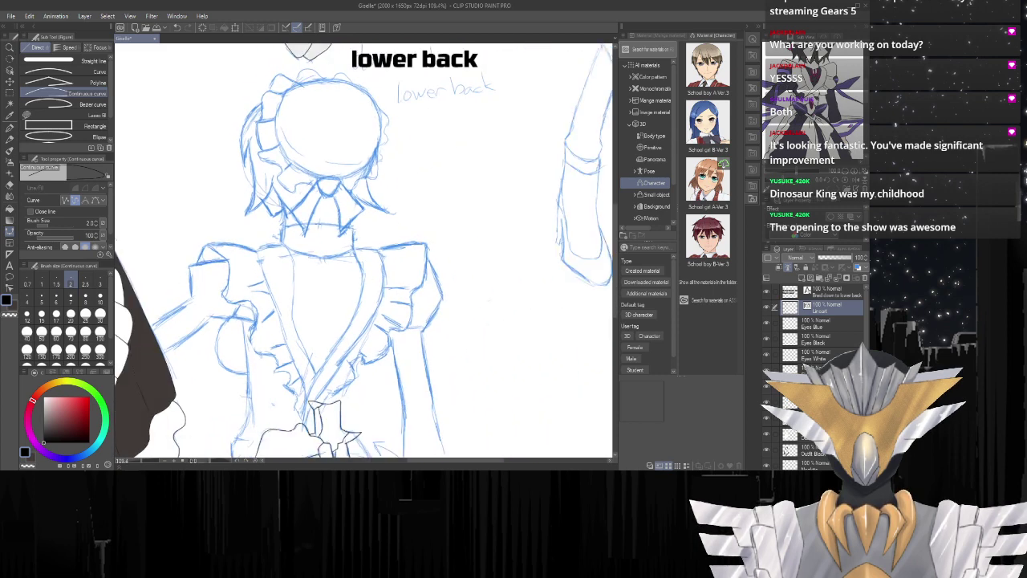
scroll(310, 141, up, 4)
scroll(310, 141, down, 1)
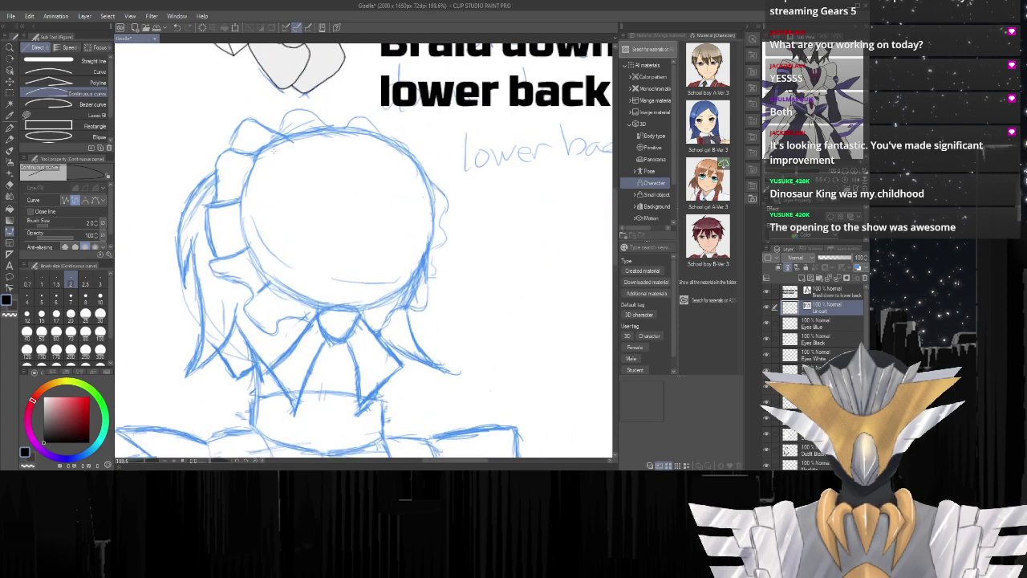
scroll(447, 204, down, 4)
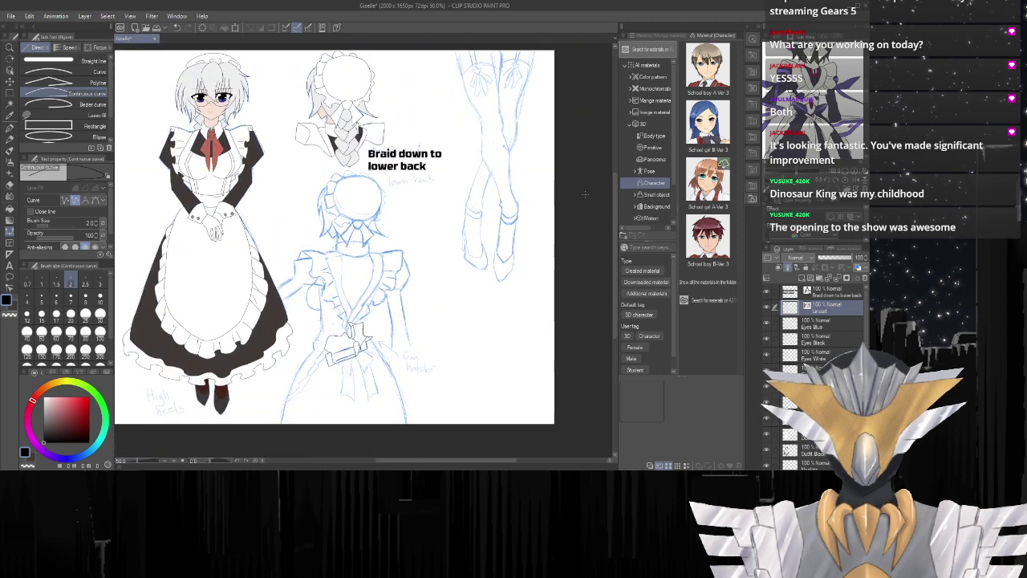
On the Lineart layer, ink the arrow pointing from the handwritten "Gun holster" note toward the pistol, with a curved shaft and two-line head.
click(825, 293)
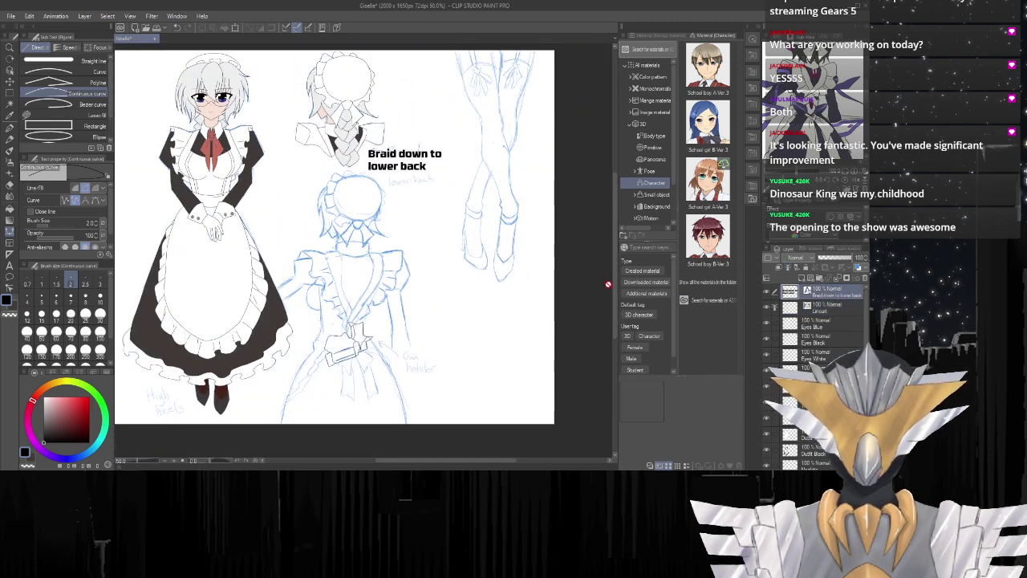
scroll(358, 452, down, 1)
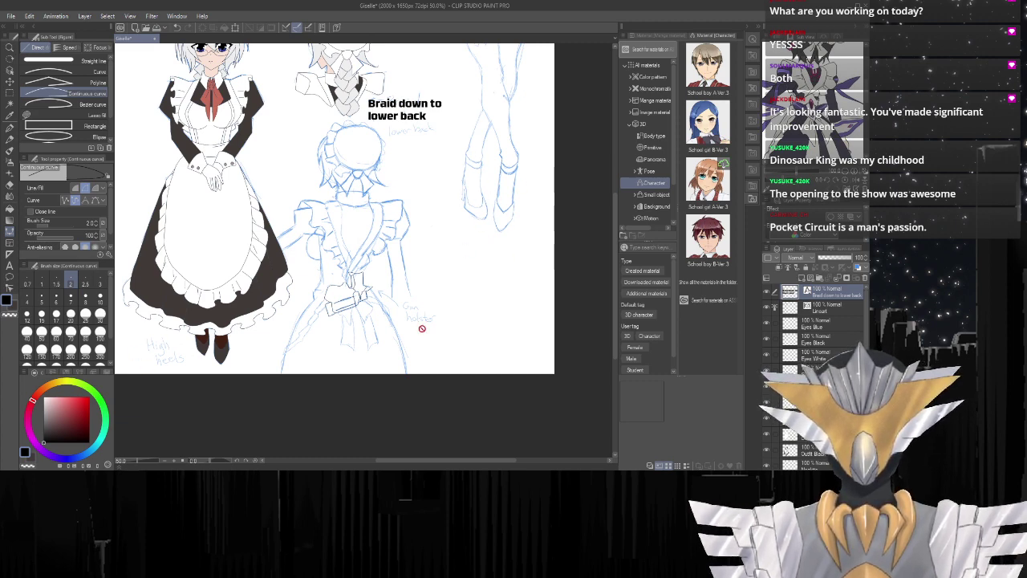
scroll(421, 328, up, 5)
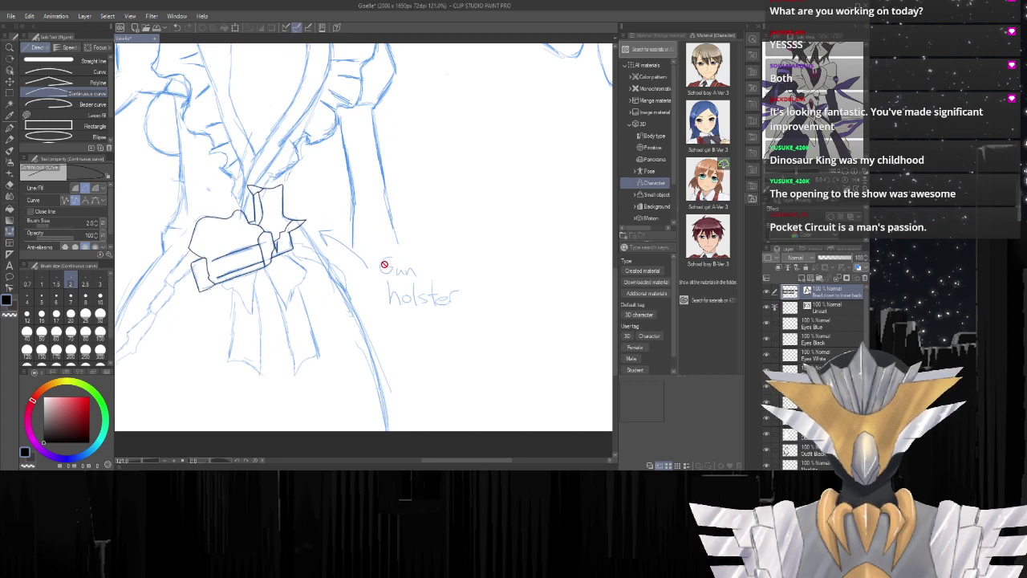
scroll(384, 264, down, 6)
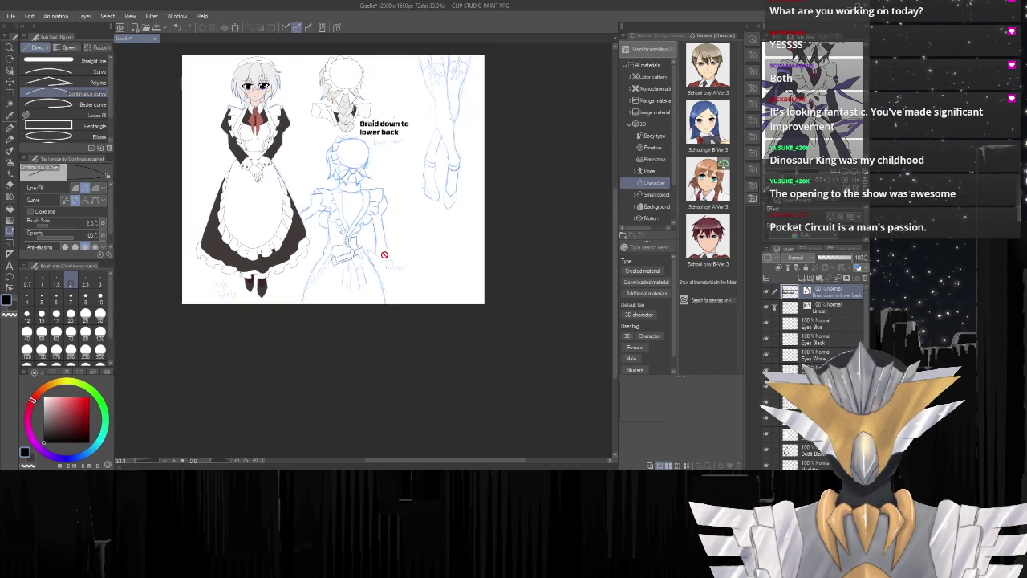
scroll(409, 269, up, 8)
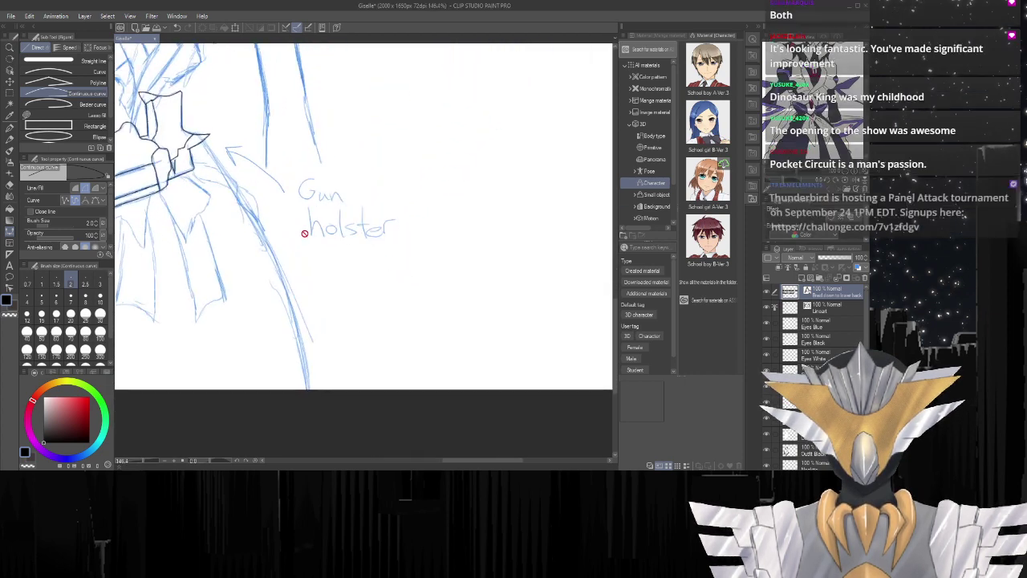
click(794, 307)
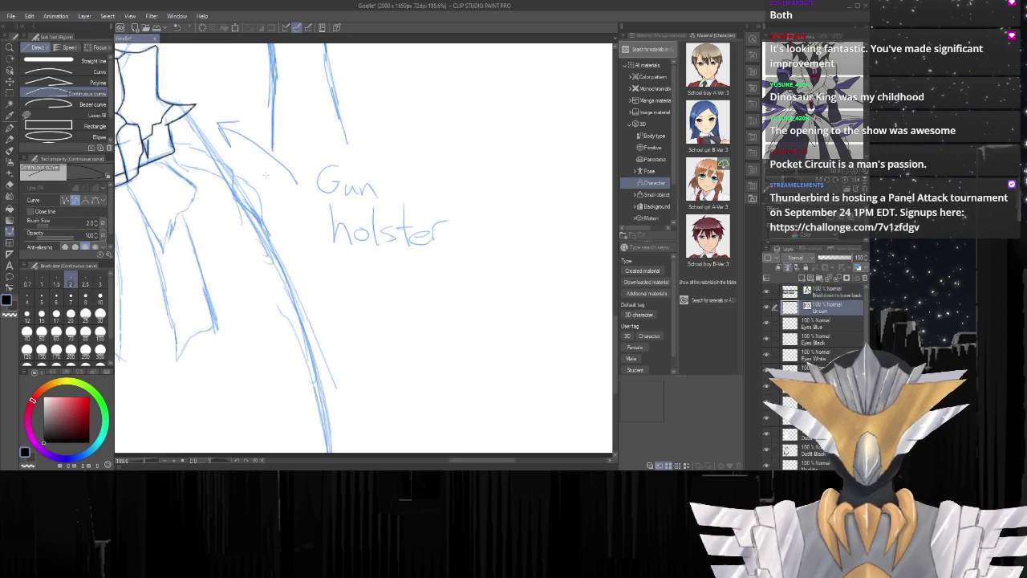
mouse_move(215, 125)
mouse_down()
mouse_move(270, 154)
mouse_move(302, 192)
mouse_up()
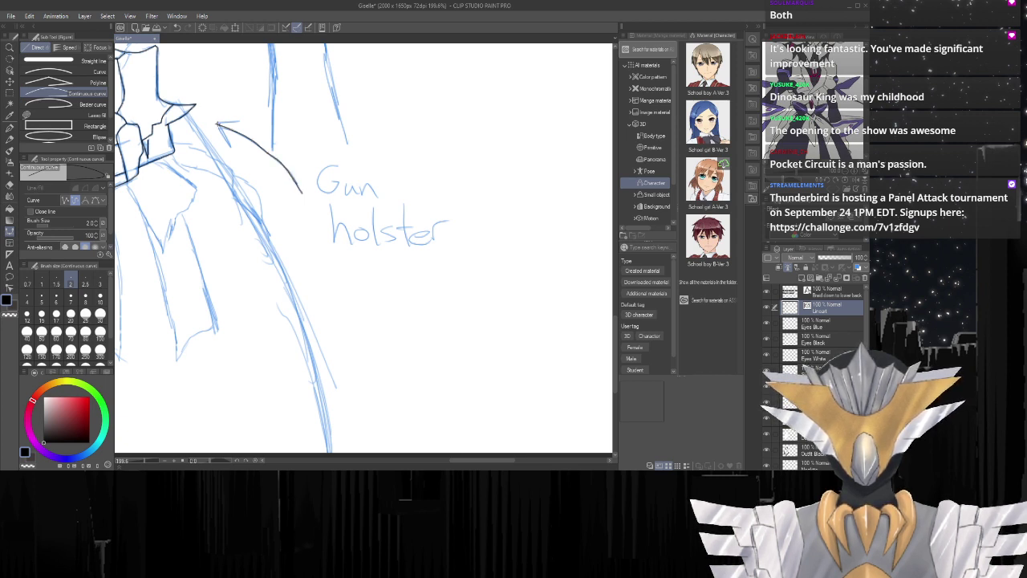
mouse_move(217, 124)
mouse_down()
mouse_move(248, 121)
mouse_move(217, 128)
mouse_move(236, 159)
mouse_up()
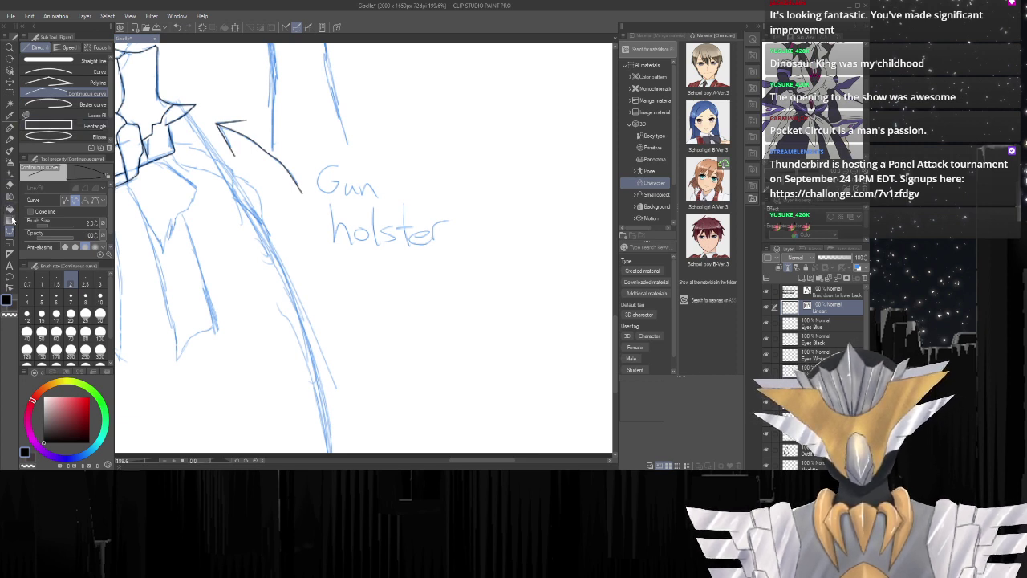
Add the text "Gun Holster" over the handwritten holster note beside the arrow.
click(9, 265)
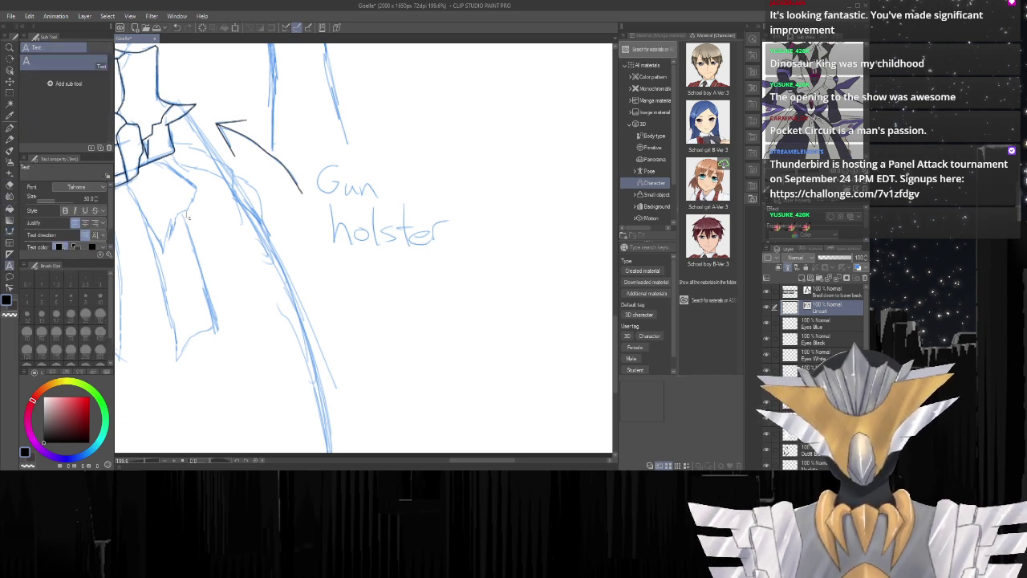
click(319, 187)
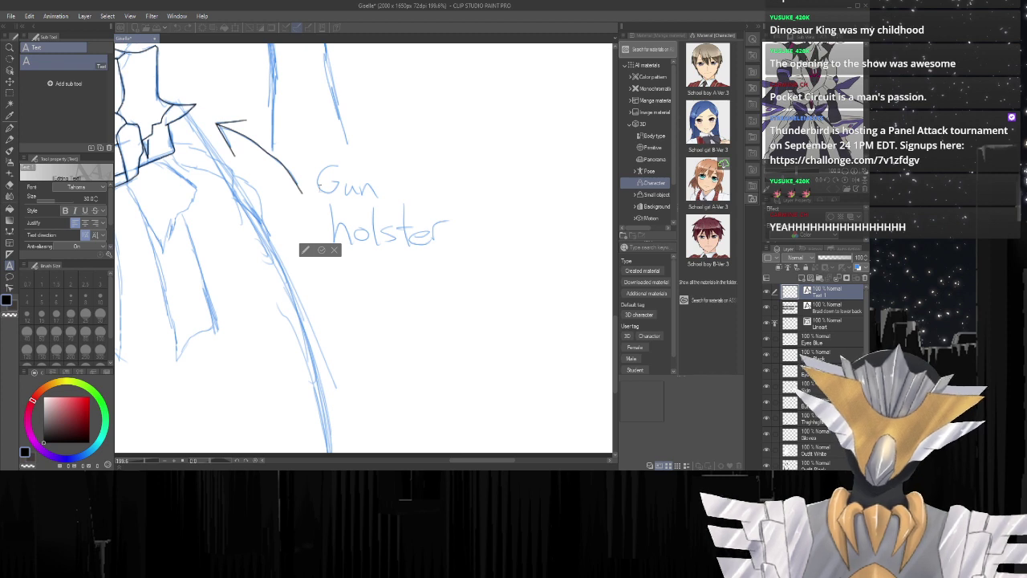
text(Gun )
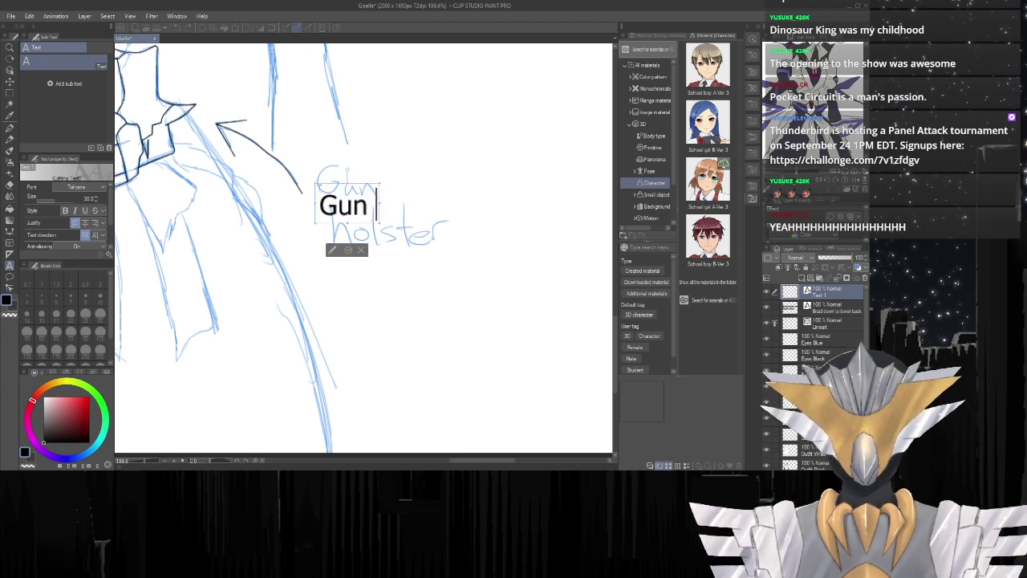
text(Holster)
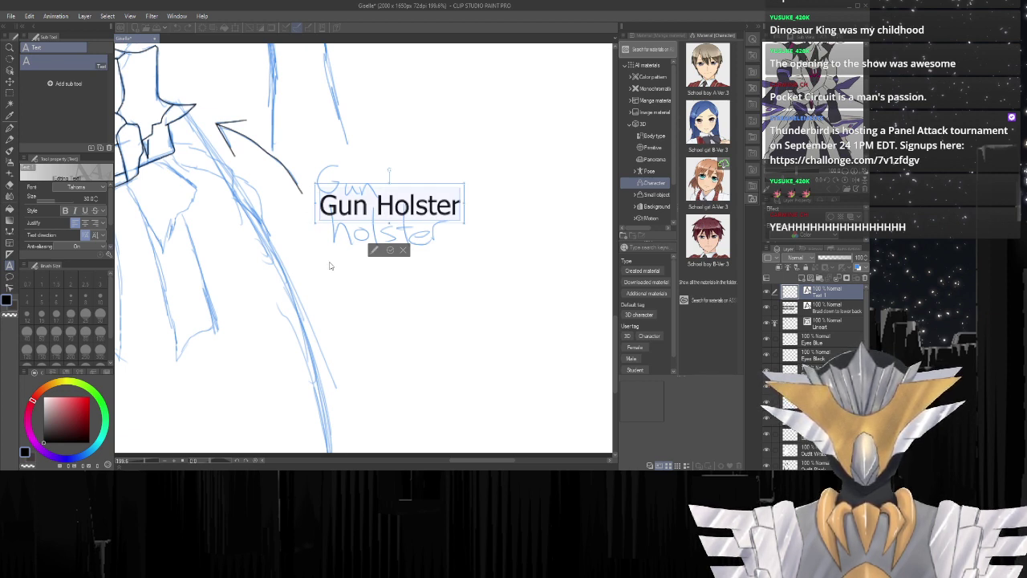
Set the "Gun Holster" text to the RBNo3.1 Black font at size 40 and commit it.
click(301, 242)
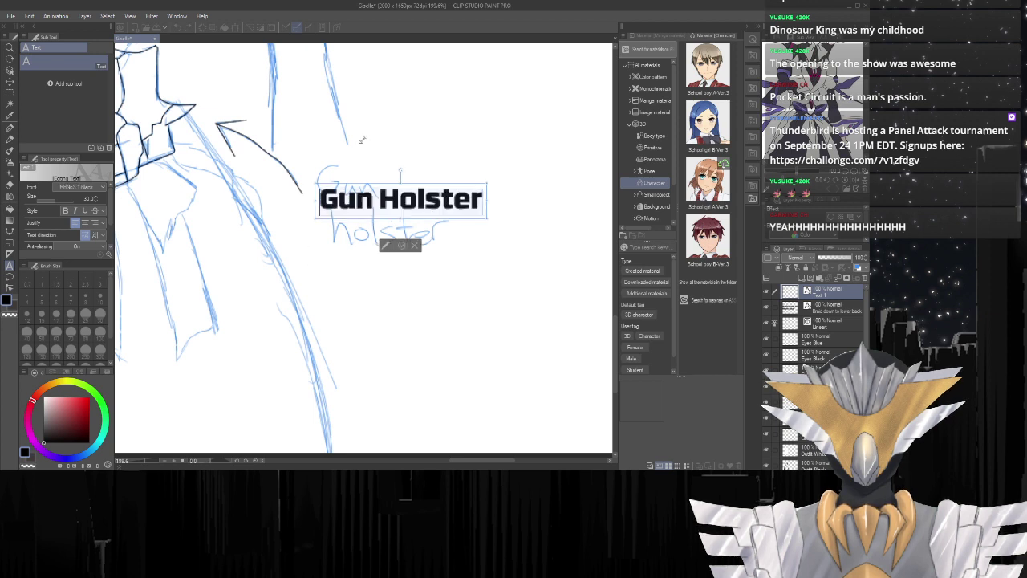
click(302, 242)
key(ctrl+z)
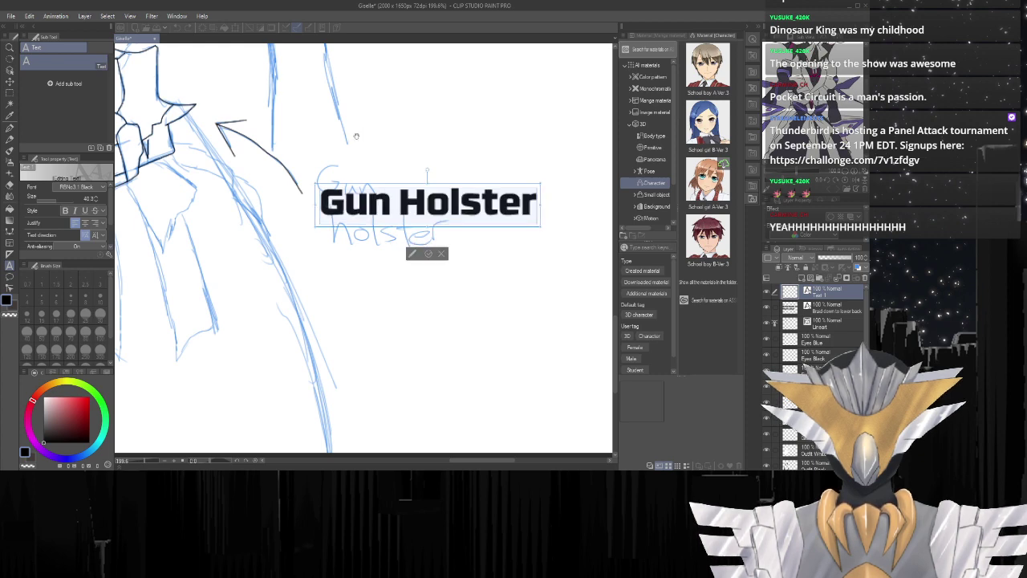
scroll(319, 202, down, 5)
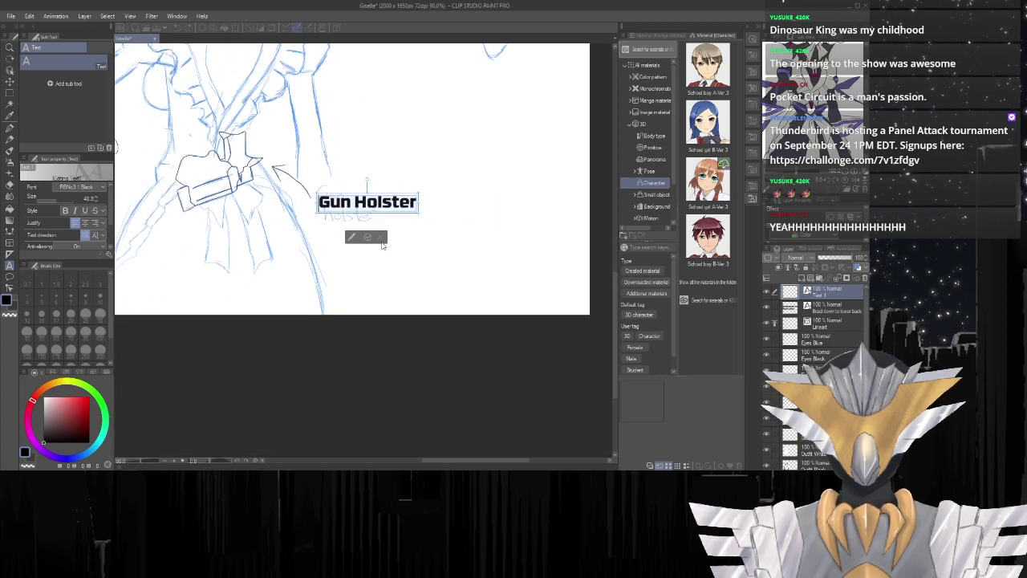
click(367, 238)
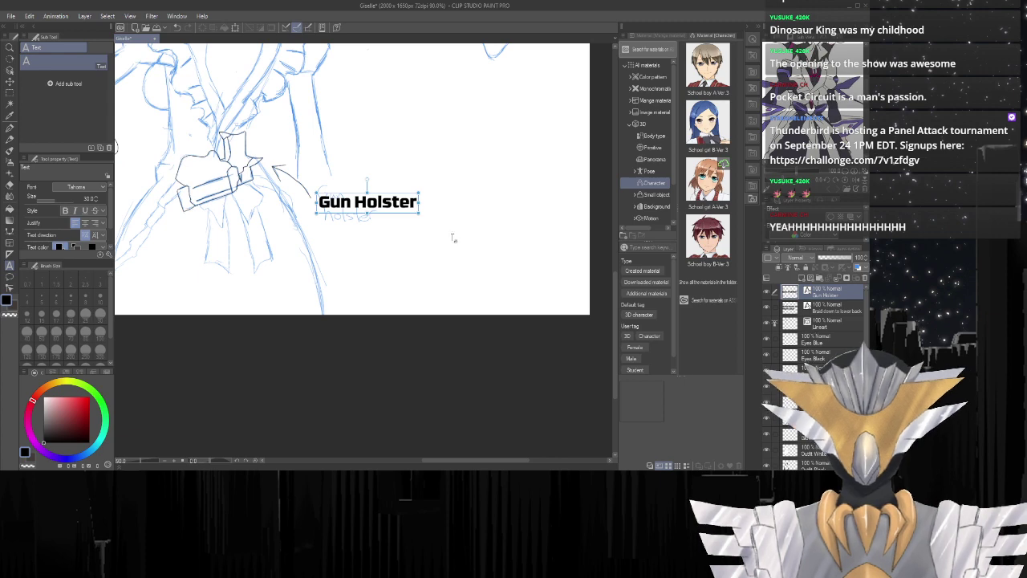
On the Lineart layer, ink the closed, rounded outline of the bow's center knot beneath the head with the Continuous curve tool.
scroll(453, 238, down, 2)
scroll(392, 154, up, 4)
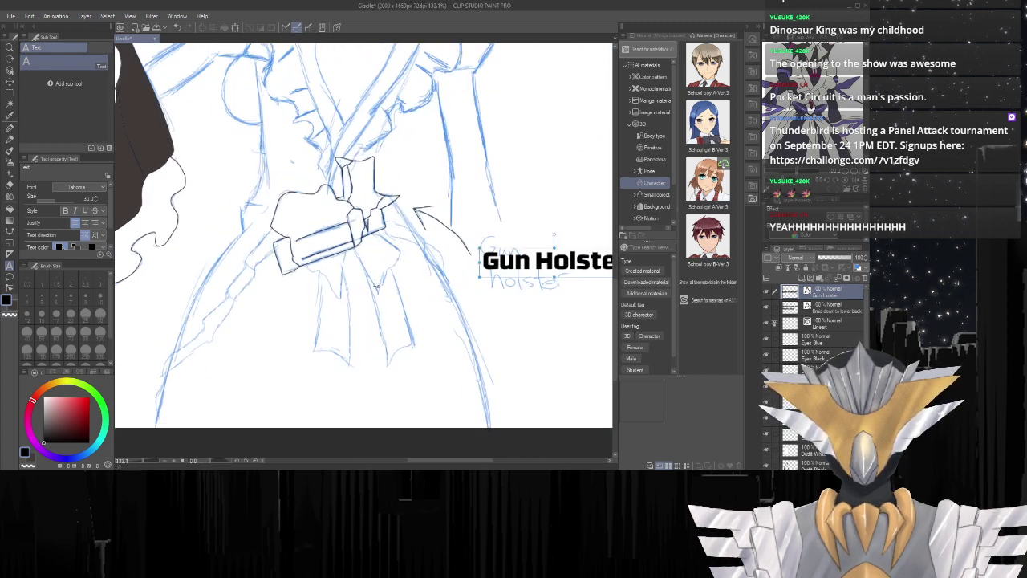
scroll(375, 286, up, 1)
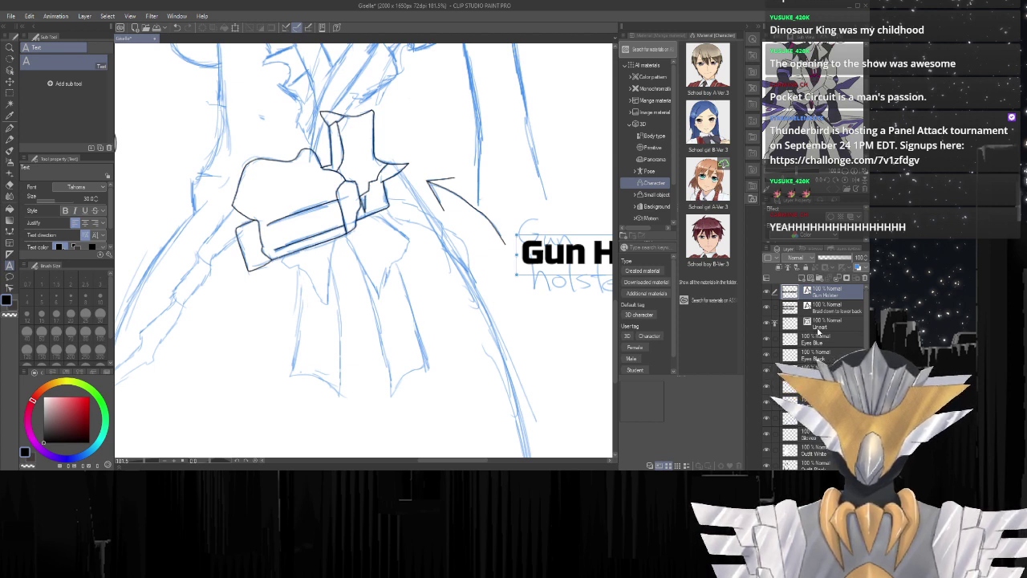
click(819, 325)
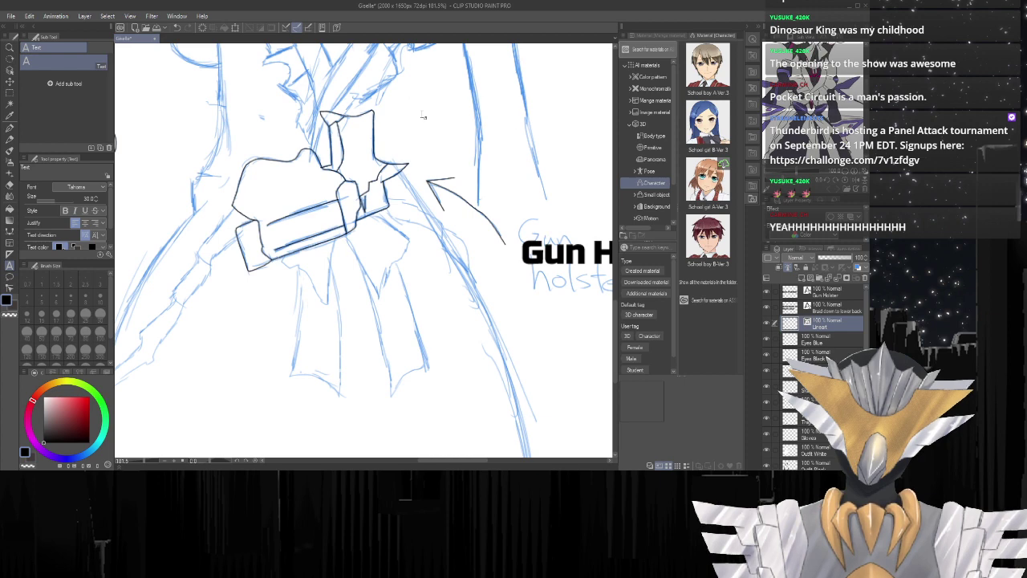
scroll(404, 104, down, 3)
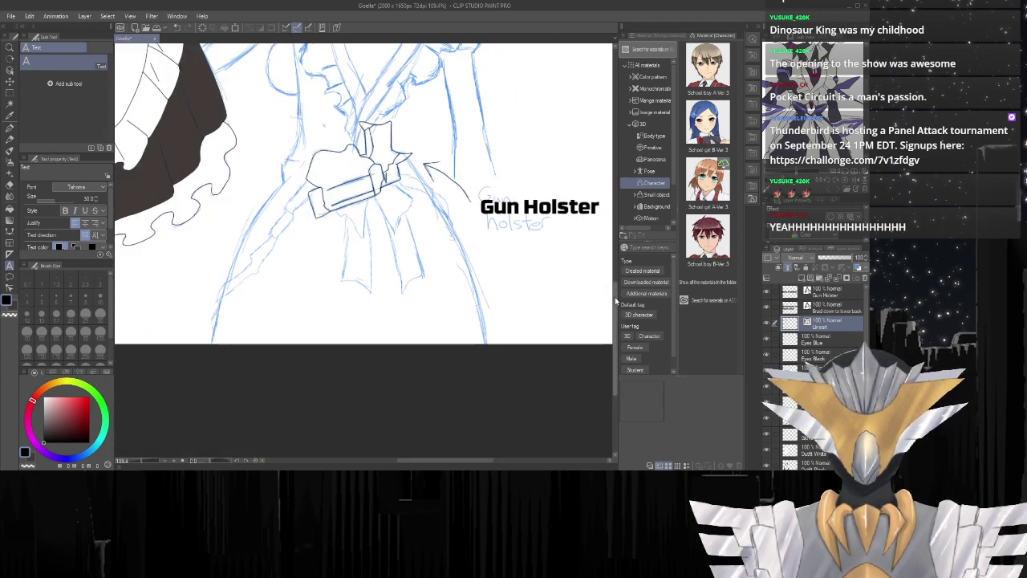
scroll(604, 208, up, 10)
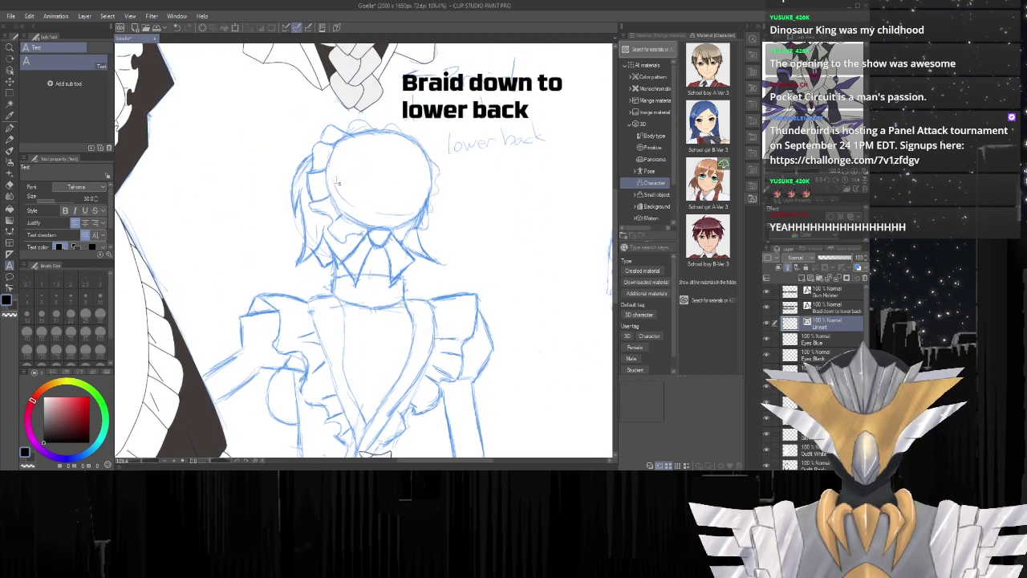
scroll(311, 180, up, 2)
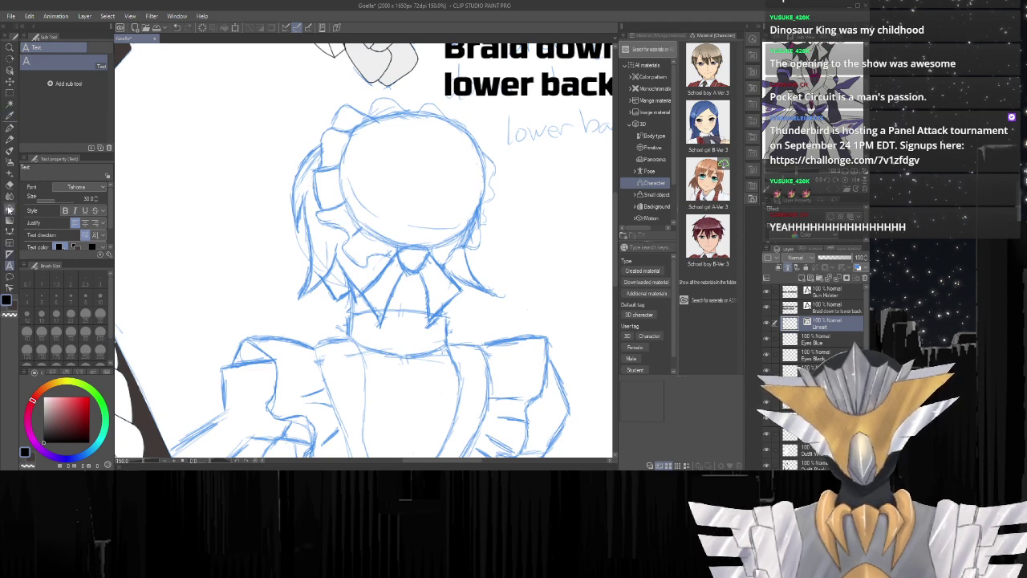
click(9, 232)
scroll(322, 221, up, 1)
scroll(241, 200, down, 2)
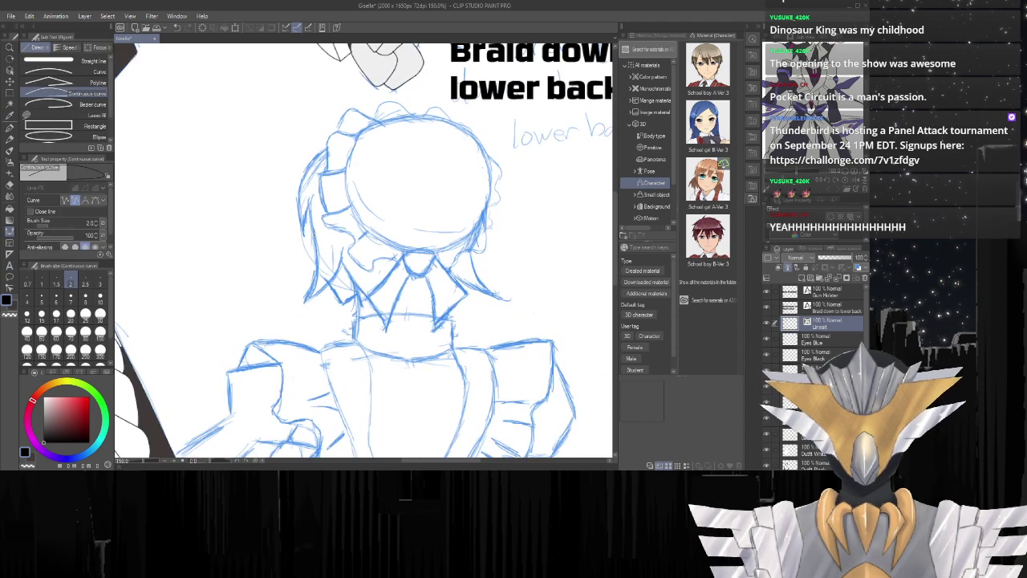
scroll(214, 197, up, 1)
scroll(215, 198, up, 2)
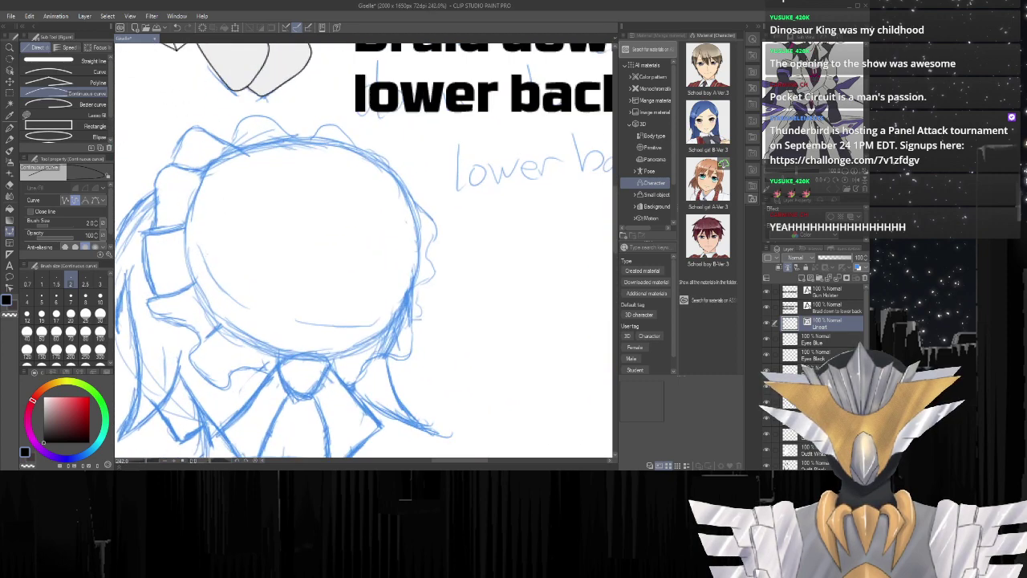
scroll(270, 403, up, 5)
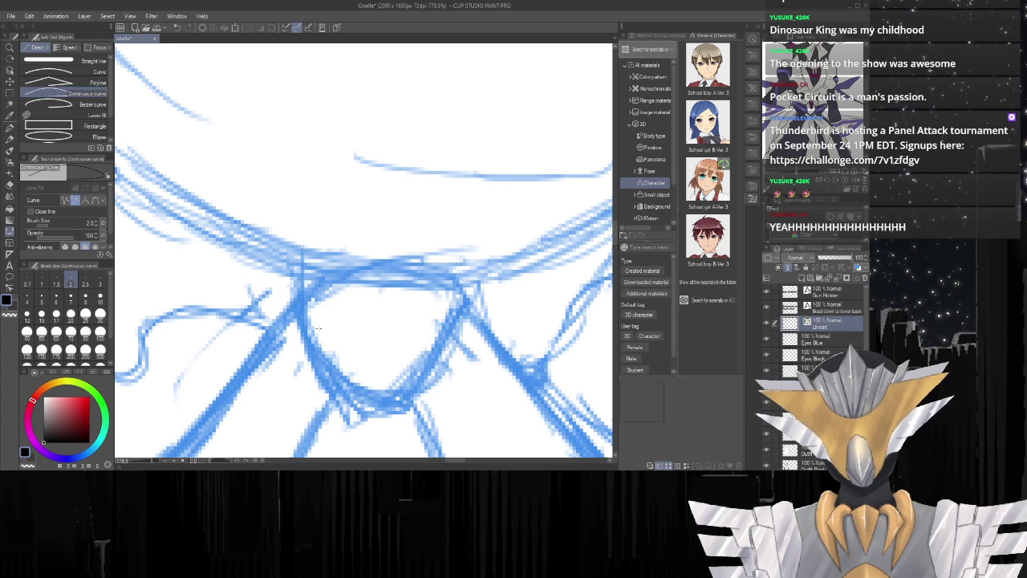
mouse_move(301, 294)
mouse_down()
mouse_move(361, 261)
mouse_move(452, 276)
mouse_up()
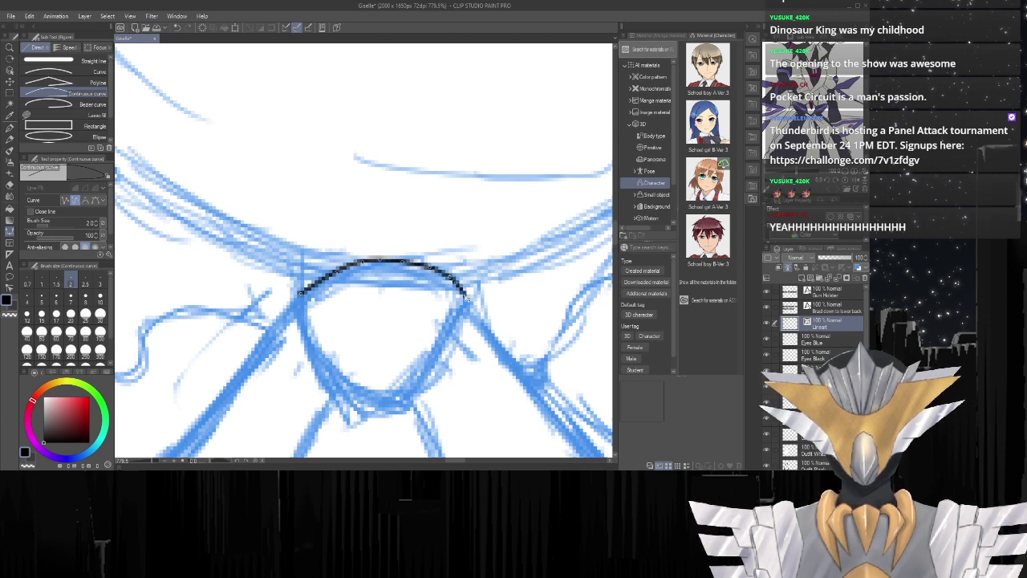
mouse_move(462, 315)
mouse_down()
mouse_move(401, 408)
mouse_move(353, 408)
mouse_move(361, 408)
mouse_move(313, 360)
mouse_up()
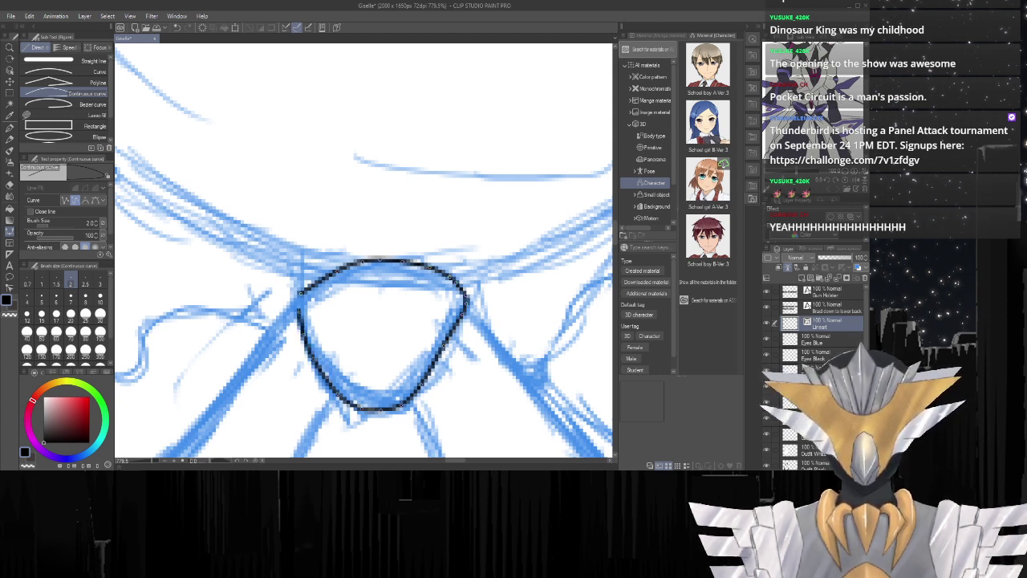
click(301, 294)
scroll(343, 309, down, 7)
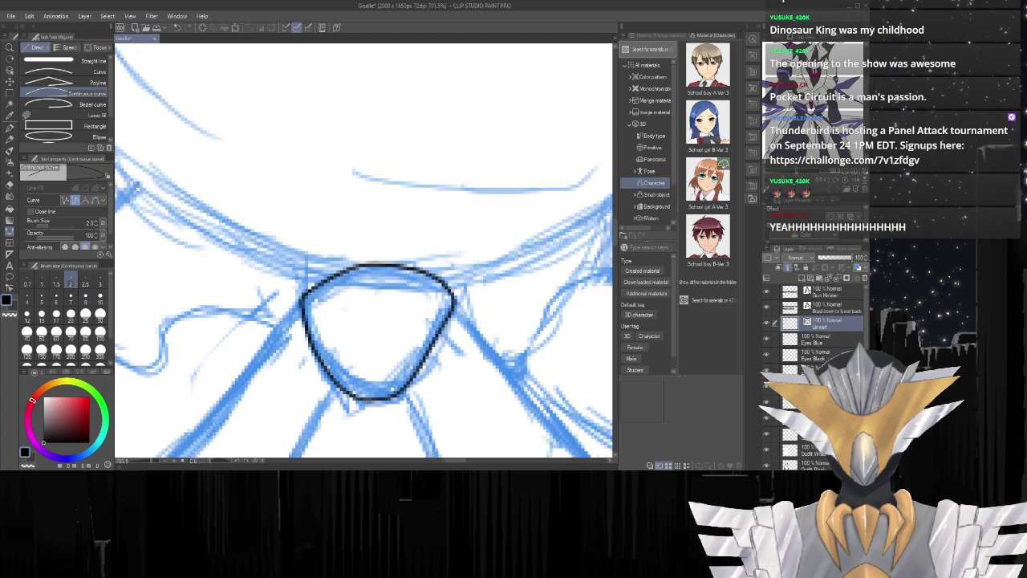
On the Lineart layer, ink the curved inner edge of the bow's right tail from the center knot down to its pointed tip.
scroll(371, 360, up, 6)
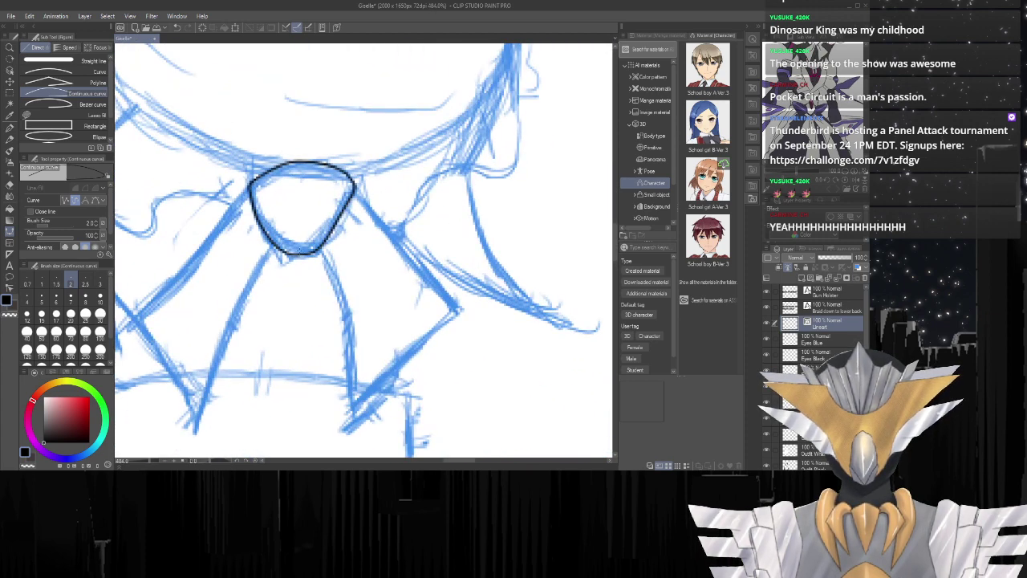
scroll(329, 282, down, 3)
scroll(330, 282, up, 5)
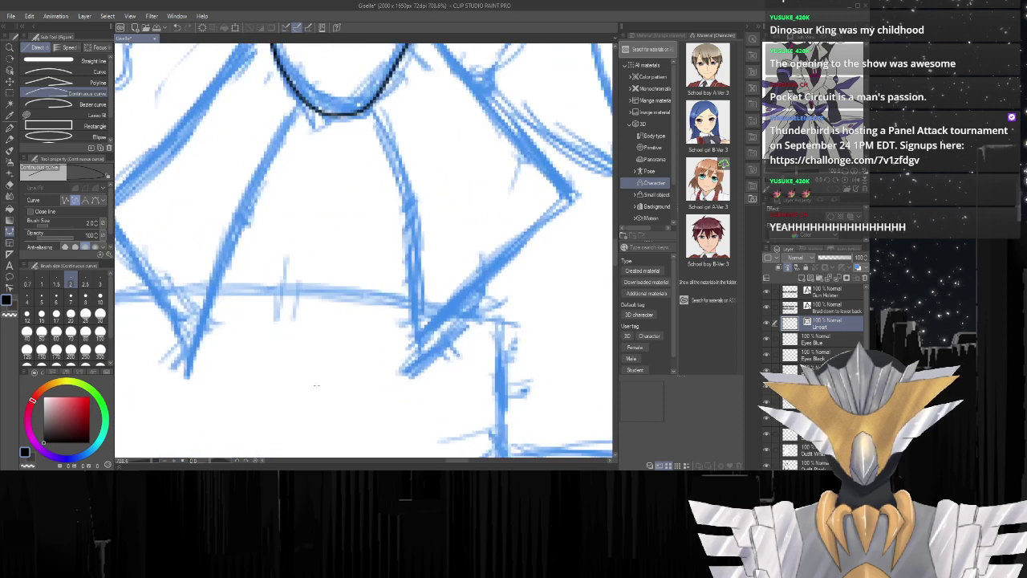
scroll(329, 280, down, 4)
scroll(329, 281, up, 3)
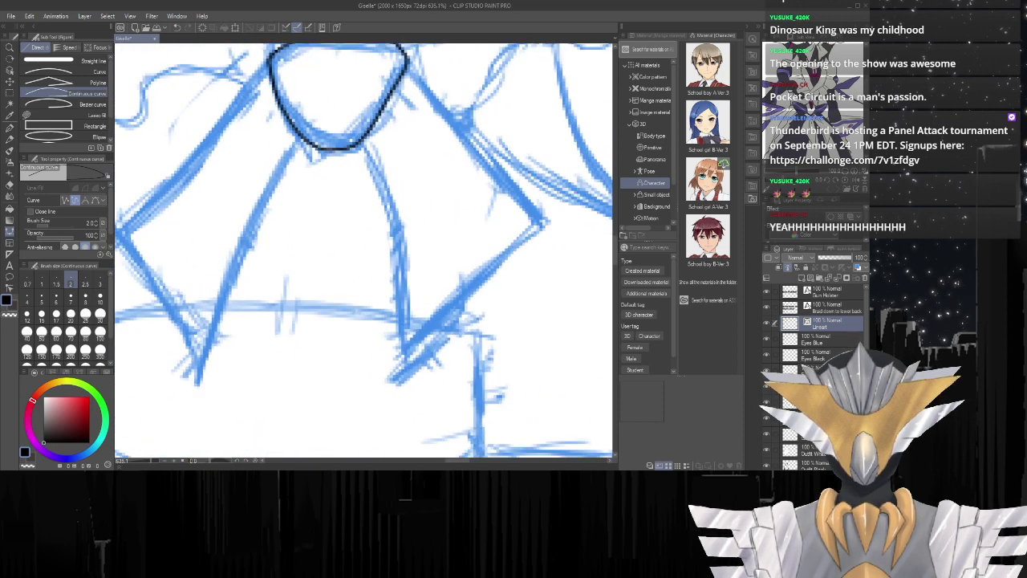
mouse_move(362, 141)
mouse_down()
mouse_move(399, 238)
mouse_move(396, 371)
mouse_move(502, 255)
mouse_move(536, 228)
mouse_up()
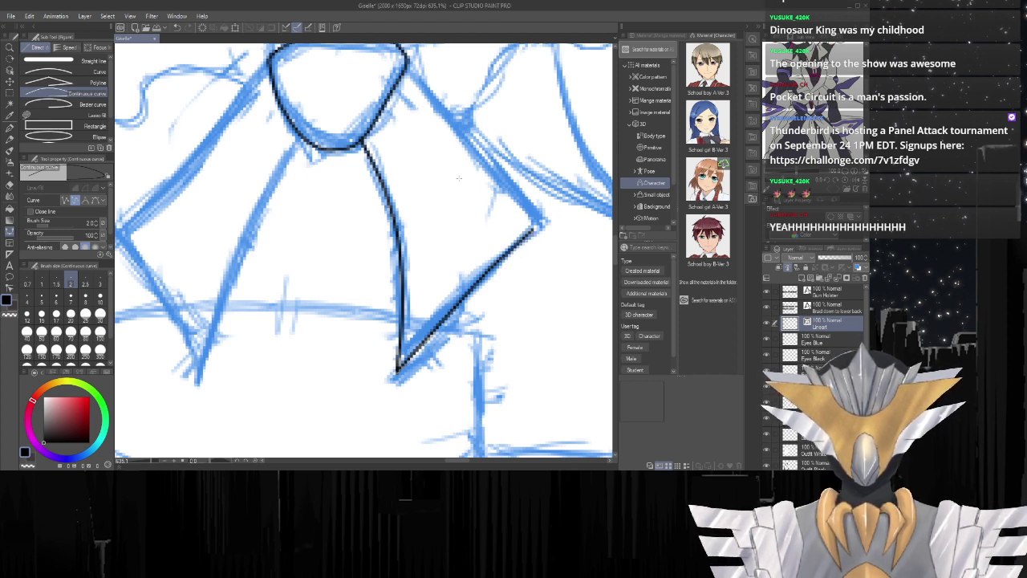
key(ctrl+z)
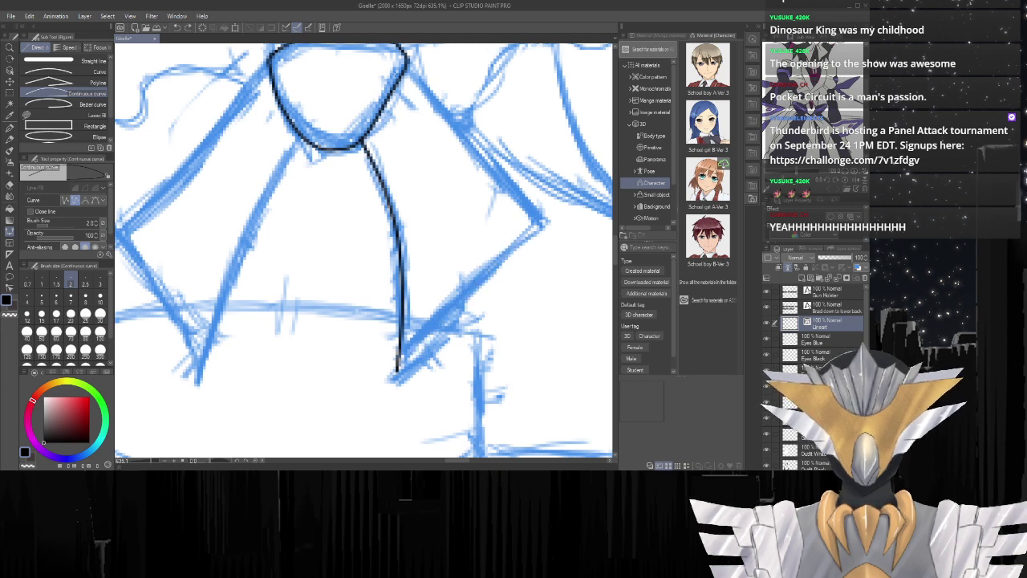
Ink the right tail's outer edge from the knot to its side corner and back along the lower edge to the pointed tip.
drag(406, 61, 445, 107)
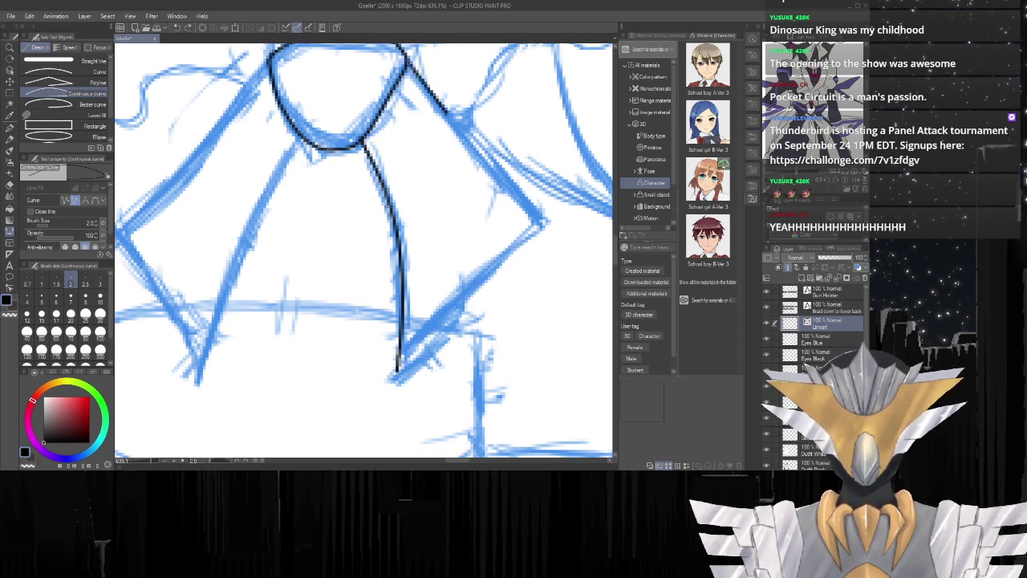
click(447, 114)
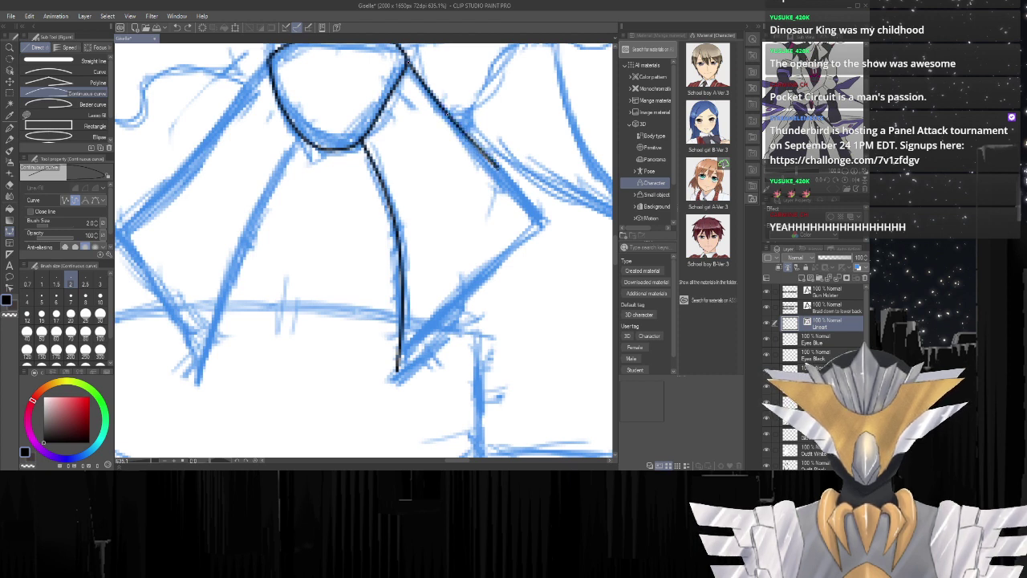
mouse_move(498, 168)
mouse_down()
mouse_move(531, 207)
mouse_move(502, 267)
mouse_move(397, 370)
mouse_up()
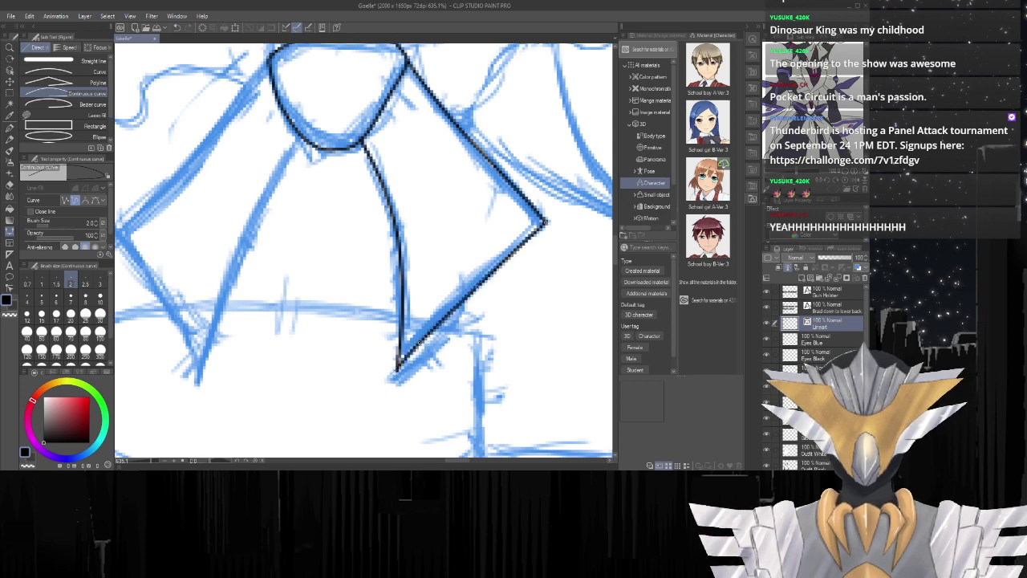
Examine the inked bow tail up close and against the whole back view, the torso sketch and the finished front view.
scroll(397, 367, down, 10)
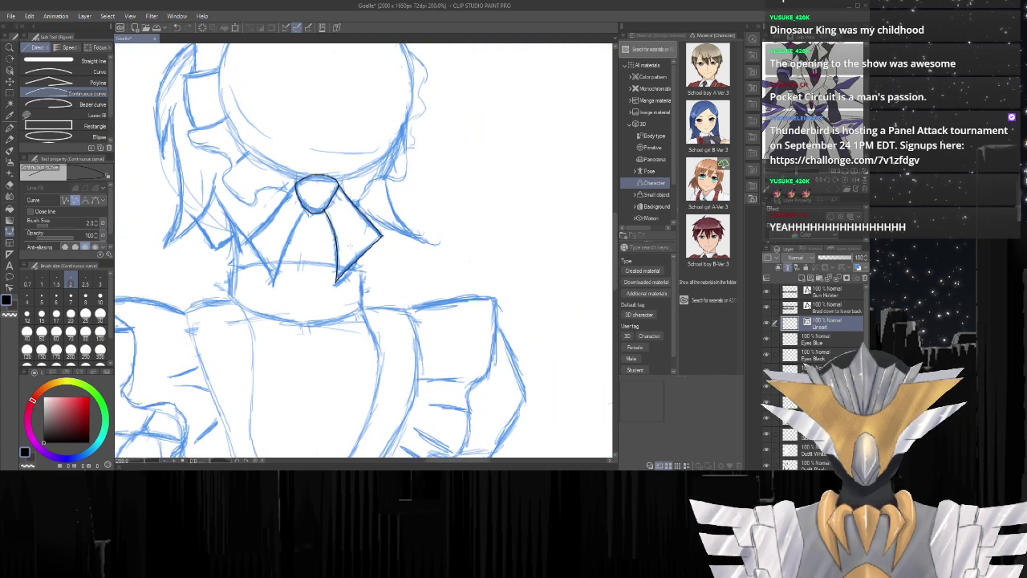
scroll(416, 252, up, 10)
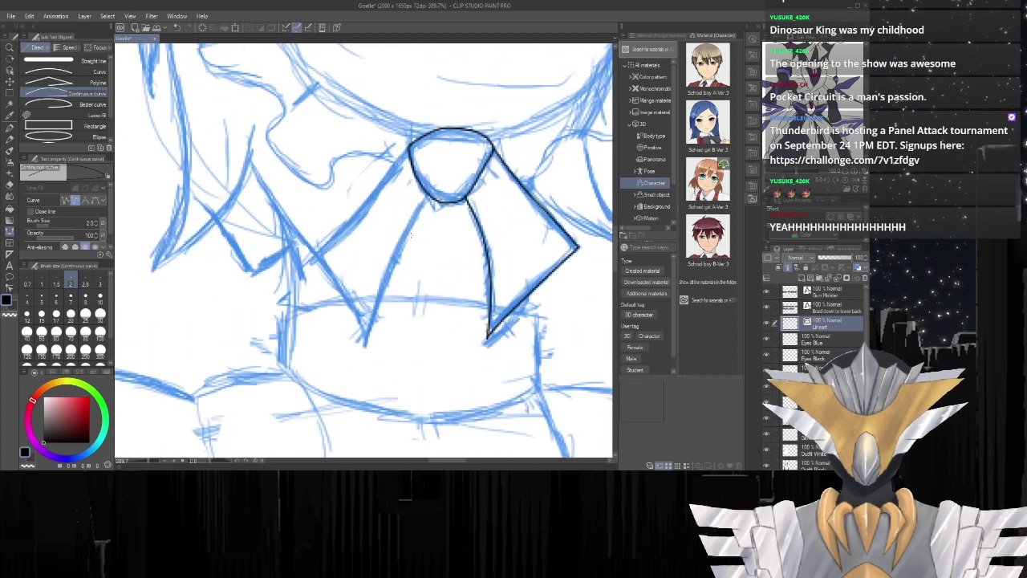
scroll(420, 232, down, 10)
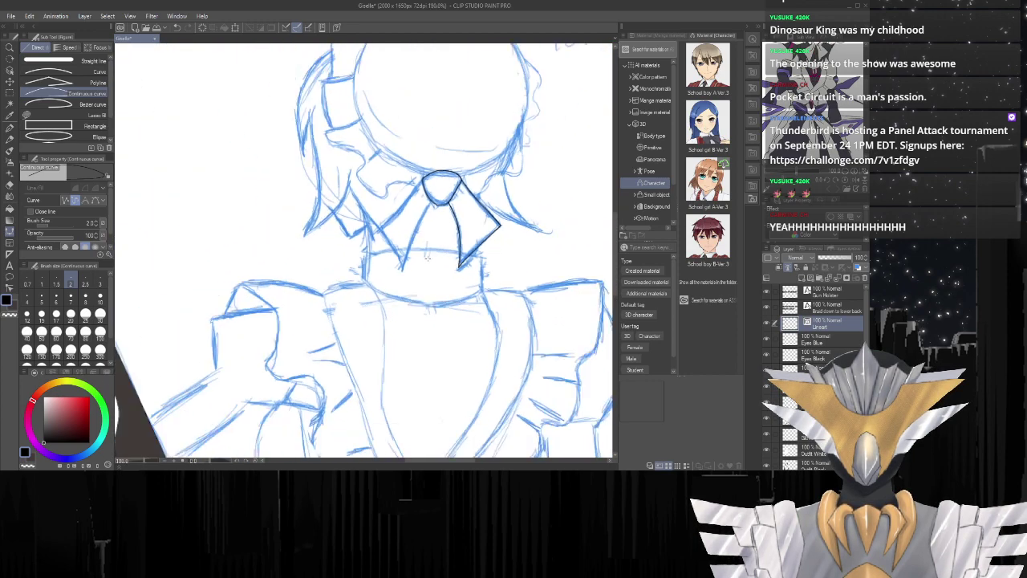
scroll(420, 231, down, 5)
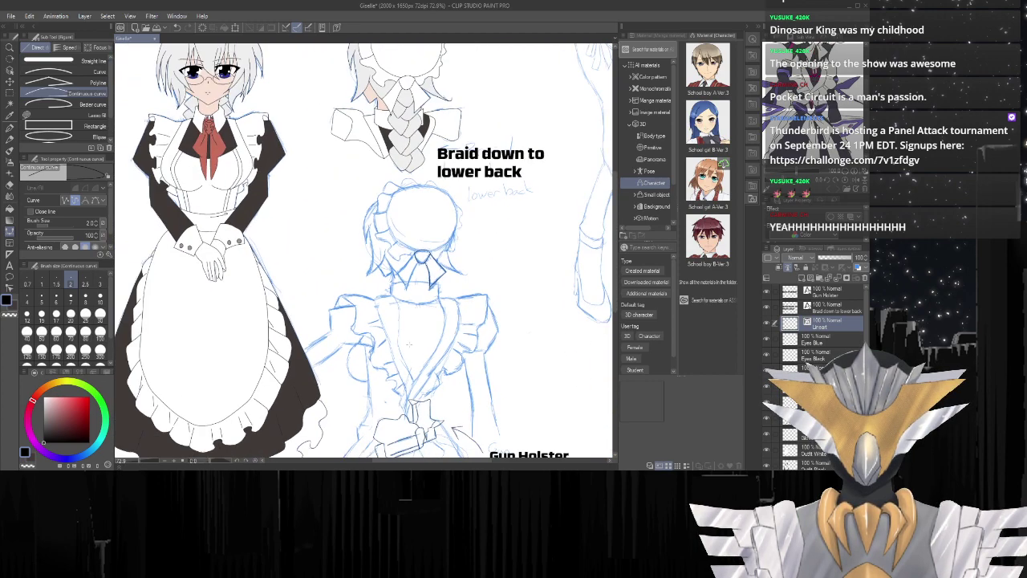
scroll(417, 385, up, 6)
scroll(367, 223, down, 4)
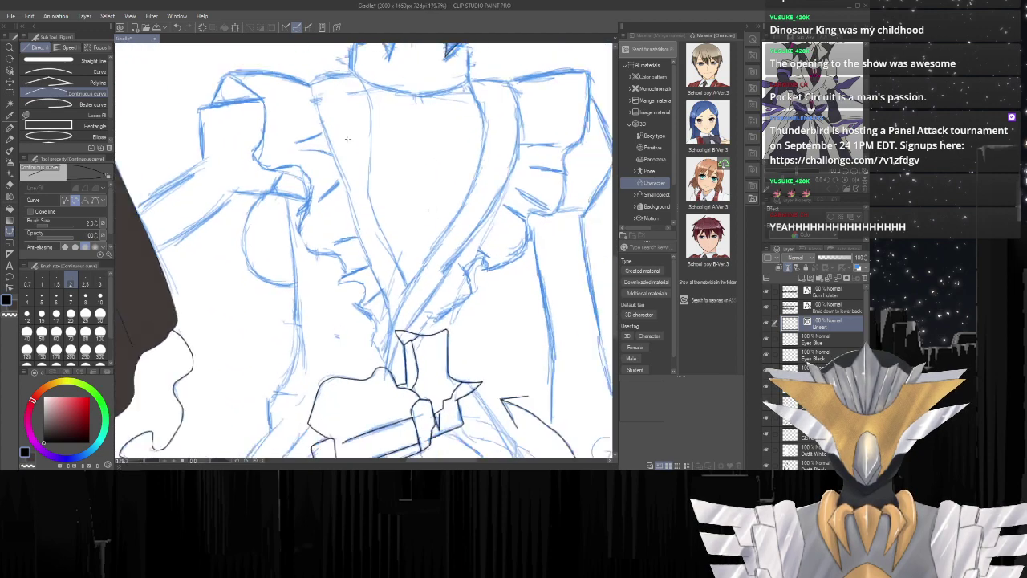
scroll(350, 246, down, 1)
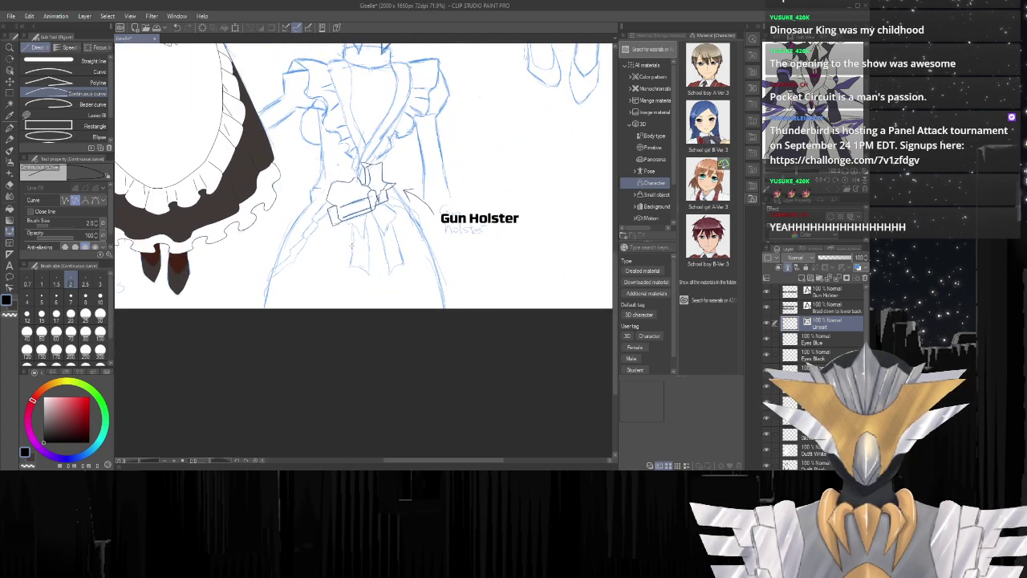
scroll(353, 241, down, 4)
scroll(353, 241, up, 5)
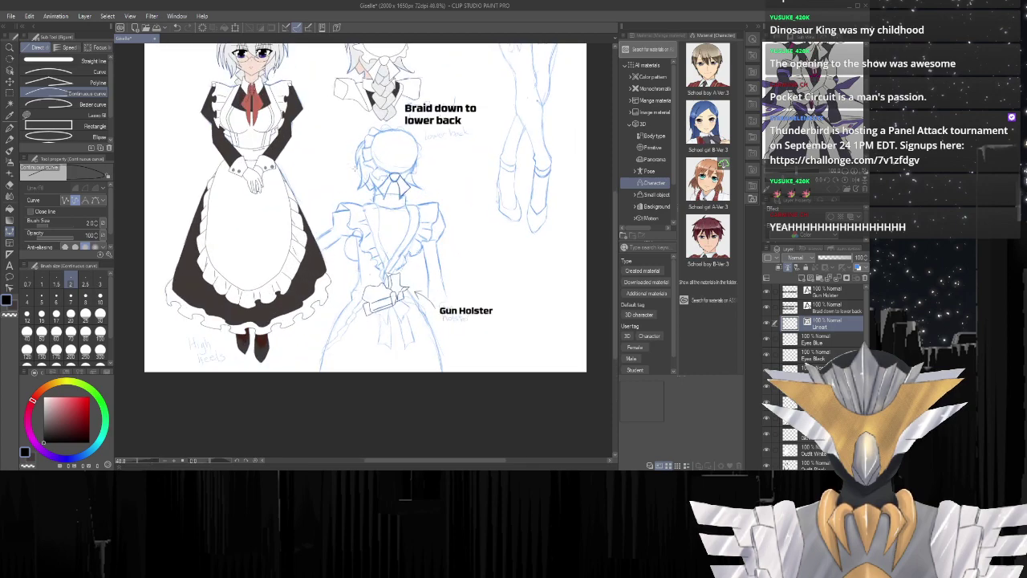
scroll(392, 169, up, 8)
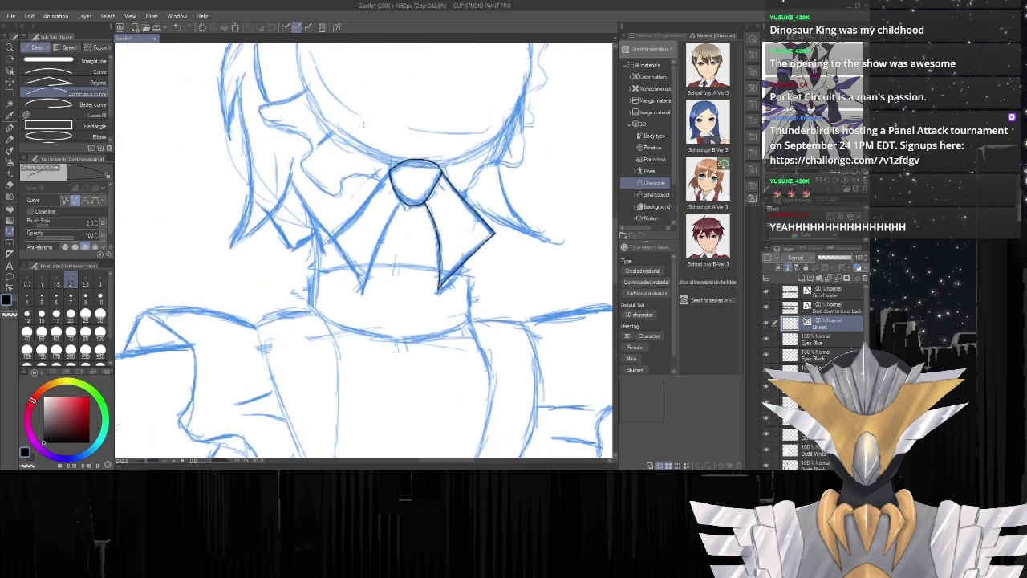
scroll(405, 222, down, 8)
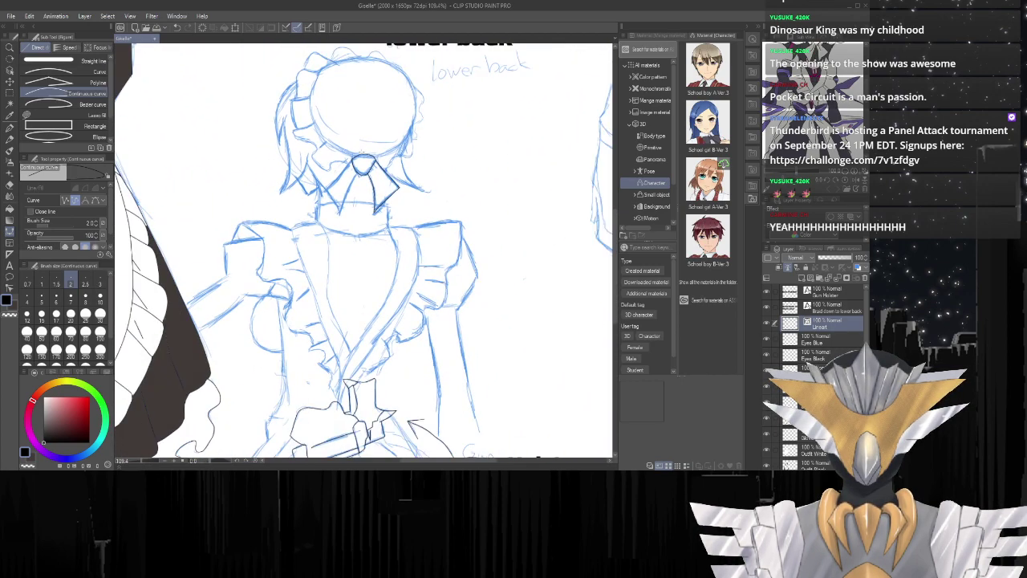
Start a continuous curve at the bow knot and trace the round head outline up along its right side.
scroll(405, 222, up, 3)
scroll(452, 121, up, 4)
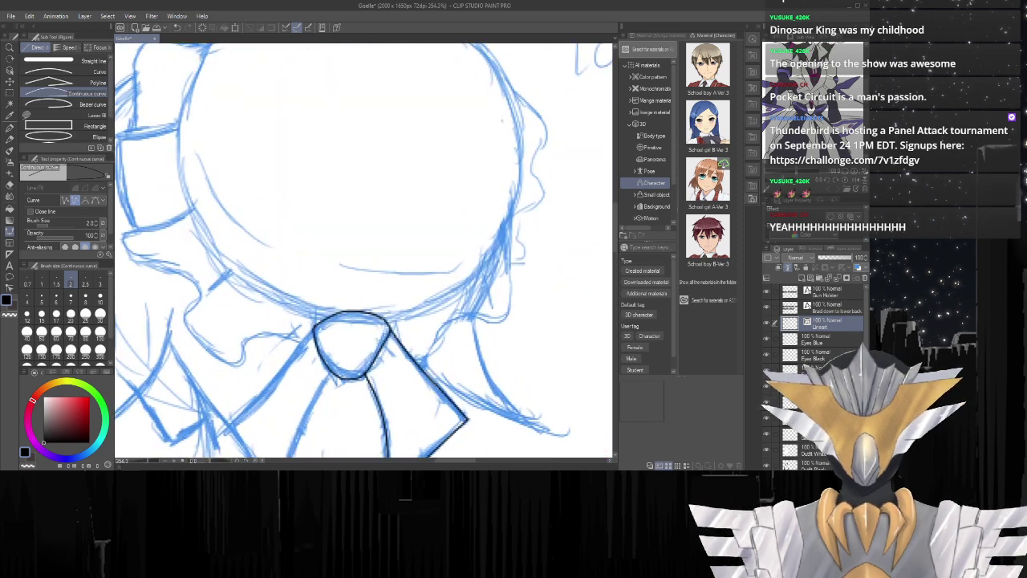
drag(393, 318, 424, 308)
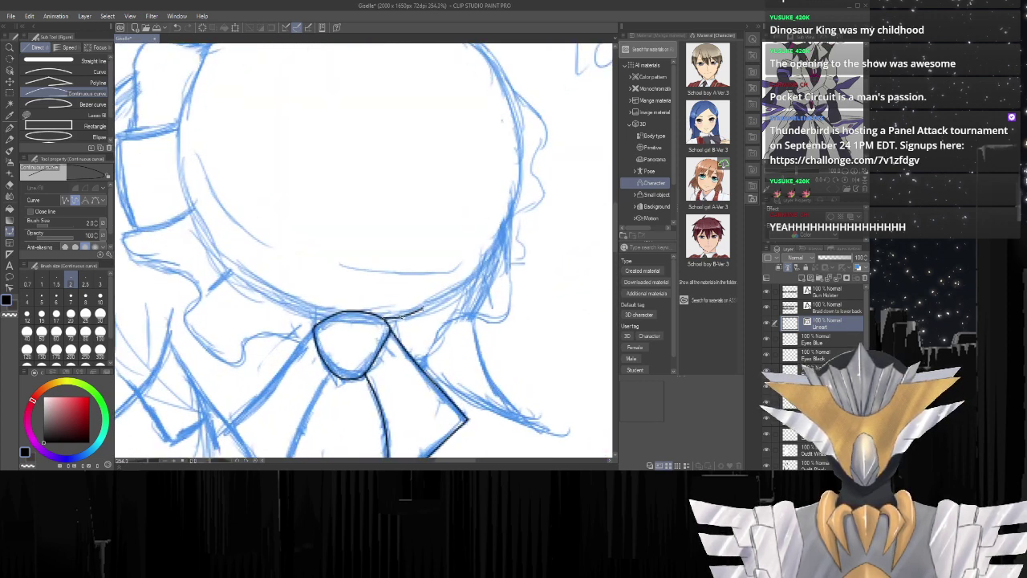
click(429, 307)
click(448, 297)
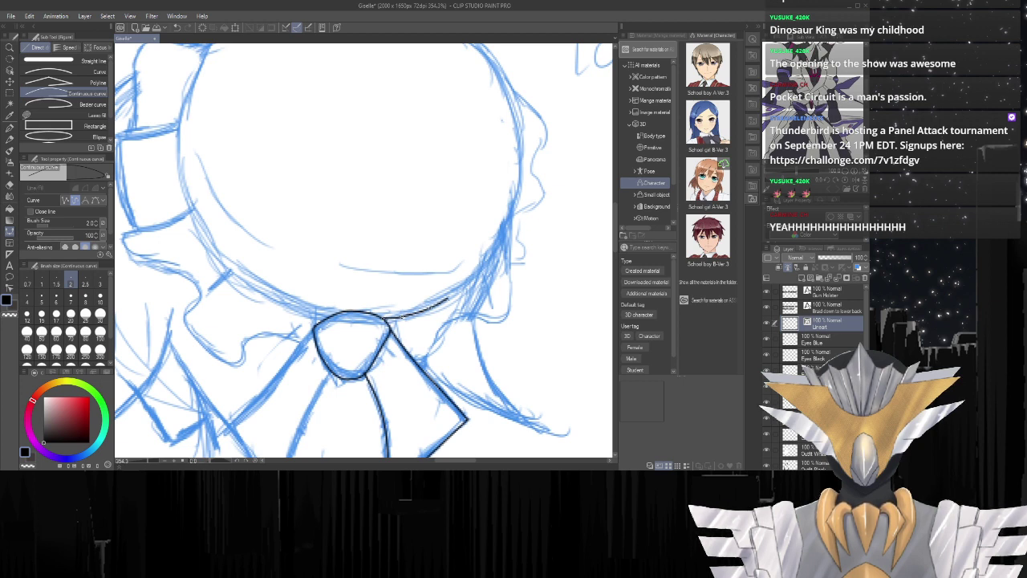
click(471, 284)
click(482, 275)
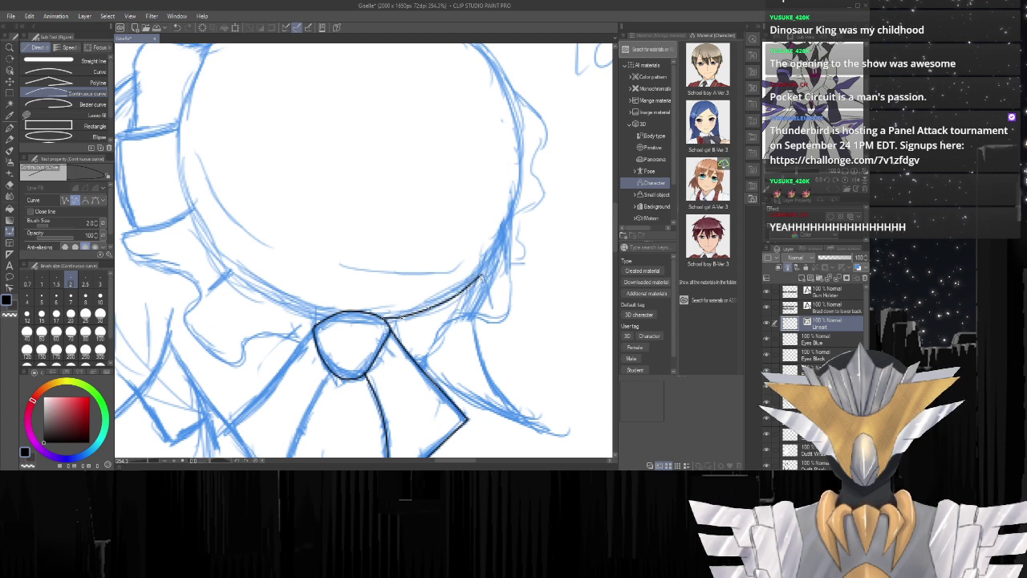
click(500, 254)
click(511, 223)
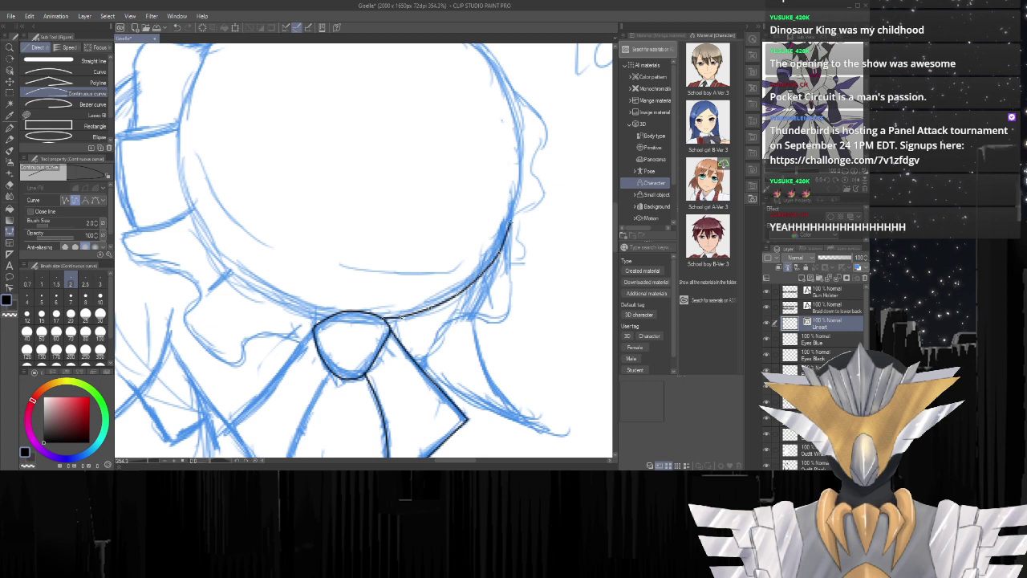
click(508, 234)
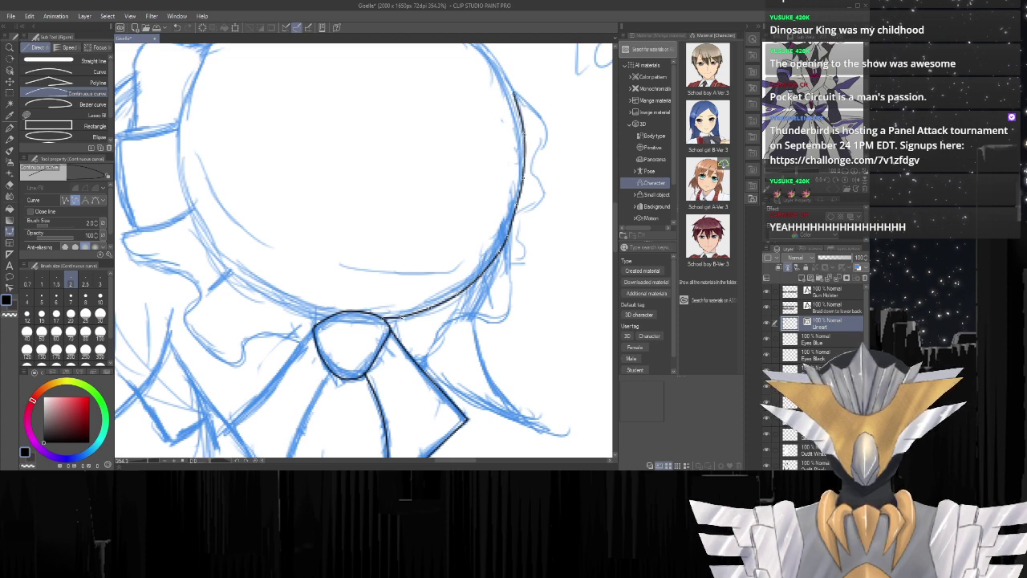
Extend the head outline curve around the upper right and across the top, beneath the headdress ruffles.
scroll(528, 161, down, 5)
scroll(533, 192, up, 6)
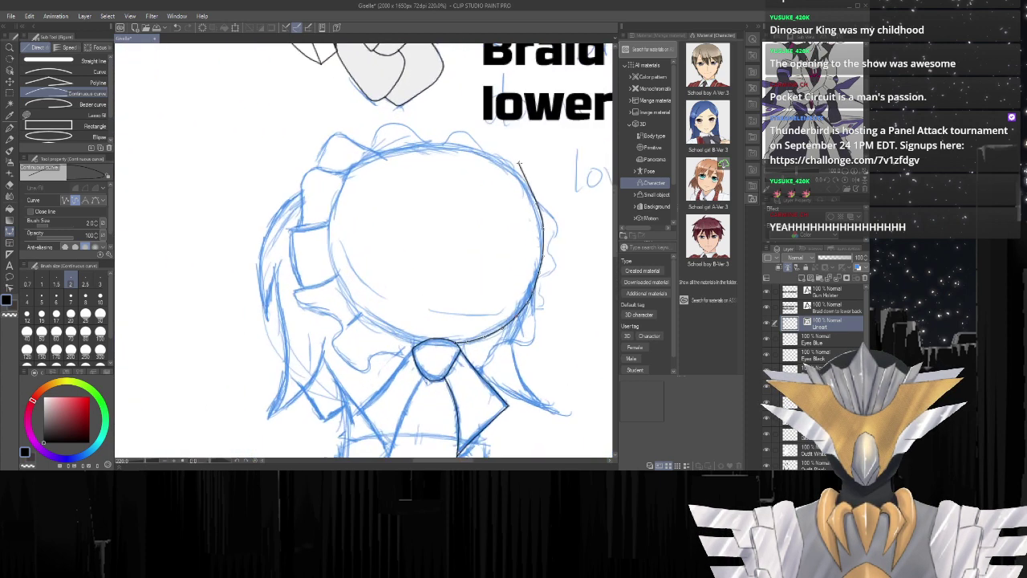
scroll(531, 186, up, 1)
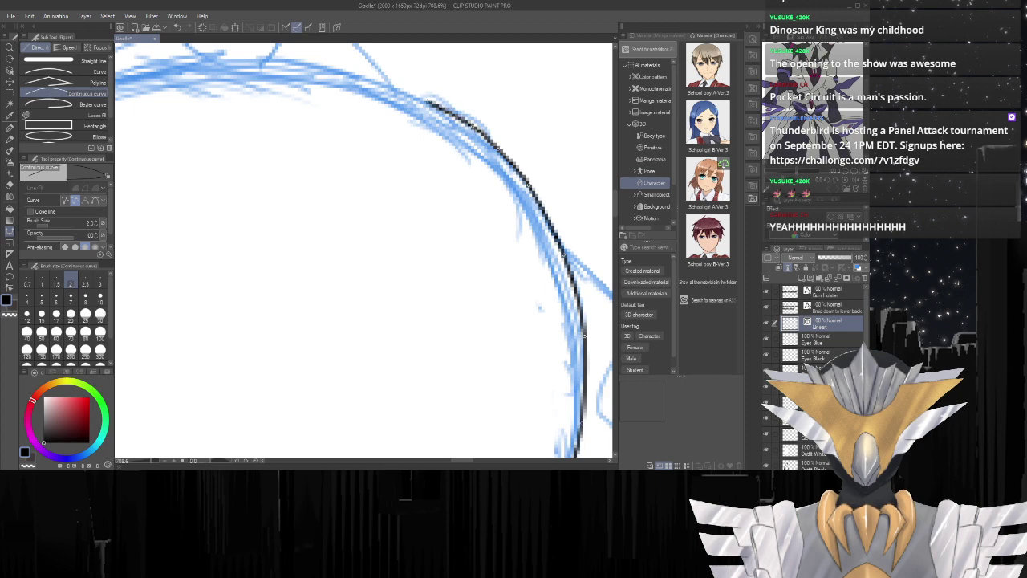
click(362, 79)
scroll(477, 197, down, 8)
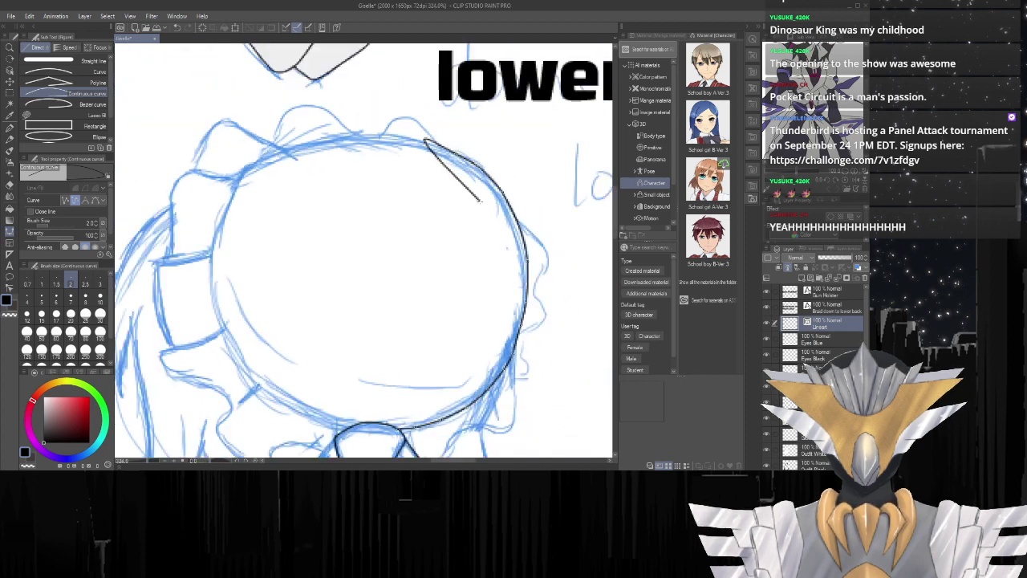
scroll(345, 128, up, 8)
scroll(449, 127, up, 1)
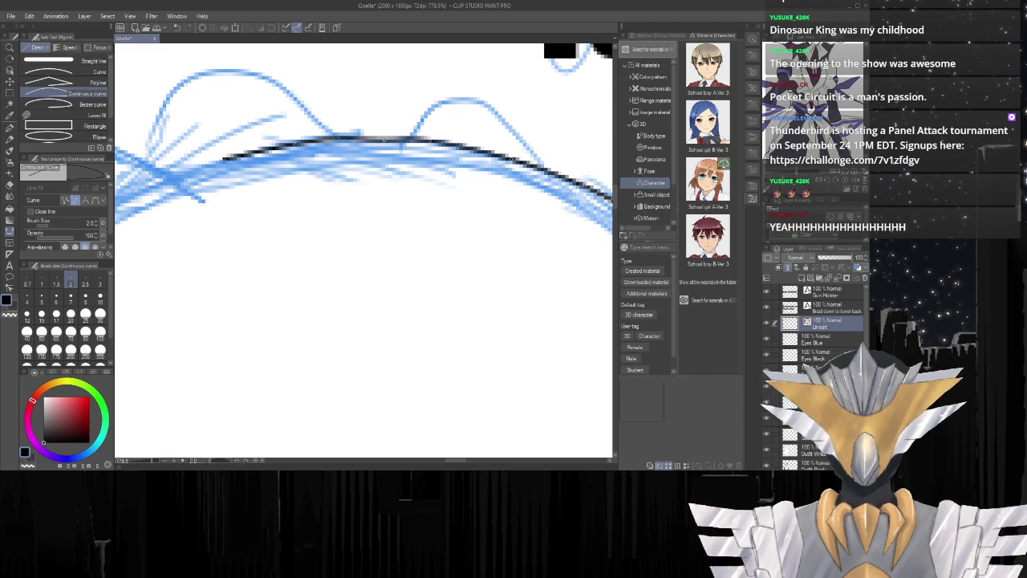
Extend the head outline curve across the upper left, beneath the headdress ruffles, and around the upper-left bend.
scroll(225, 161, down, 5)
scroll(233, 172, up, 4)
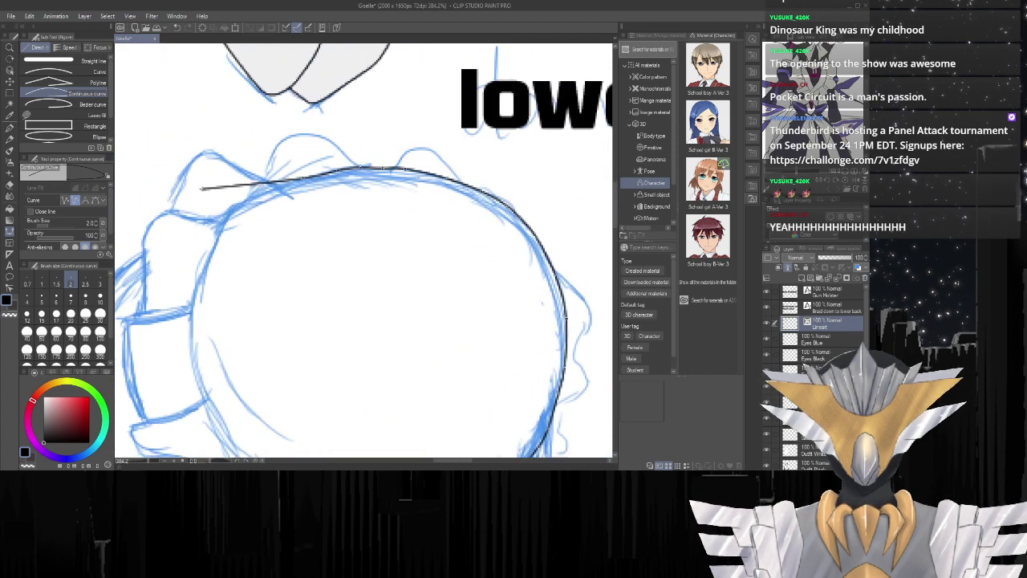
scroll(278, 183, down, 1)
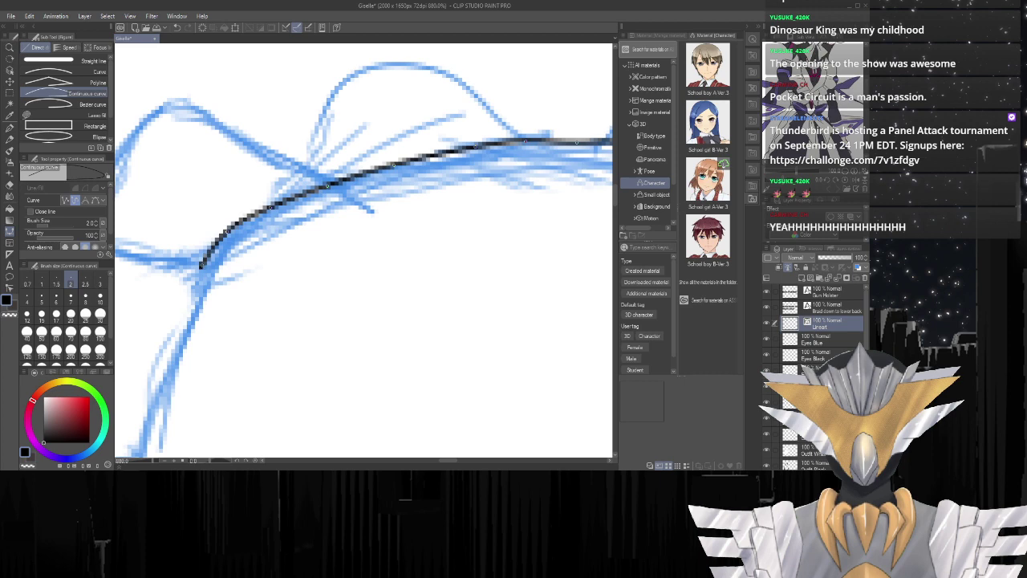
scroll(201, 267, down, 7)
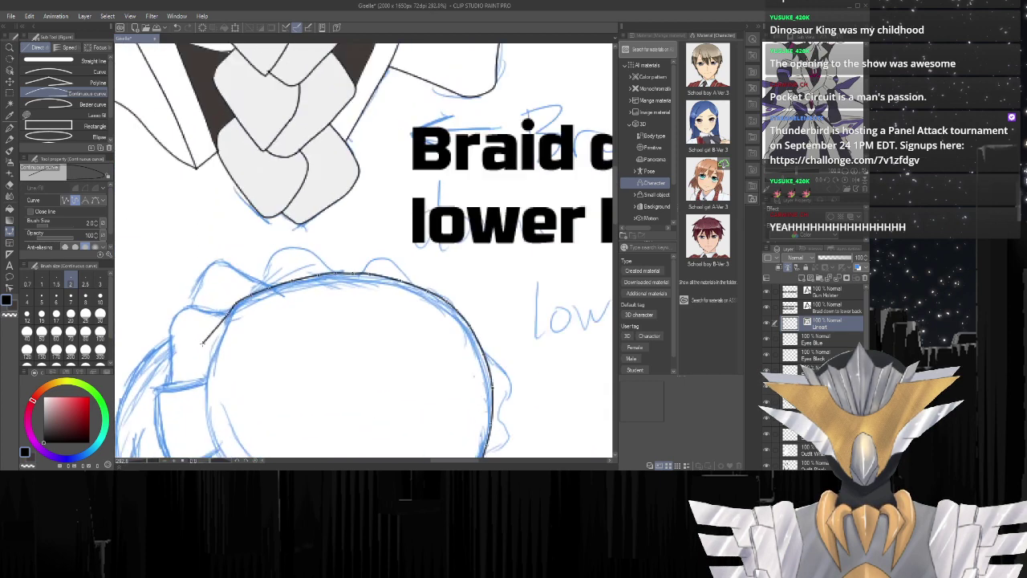
scroll(202, 342, up, 7)
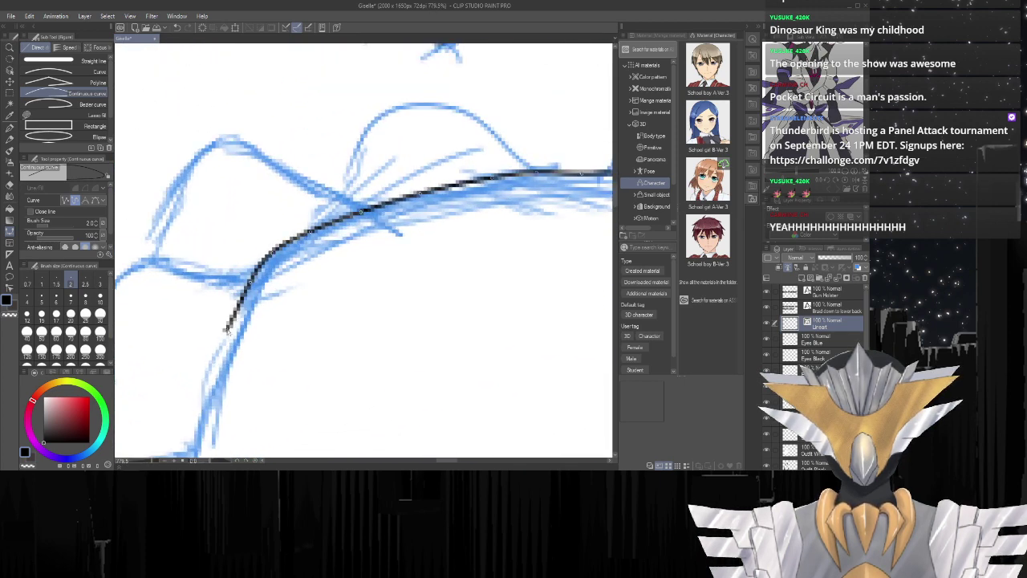
scroll(202, 392, down, 5)
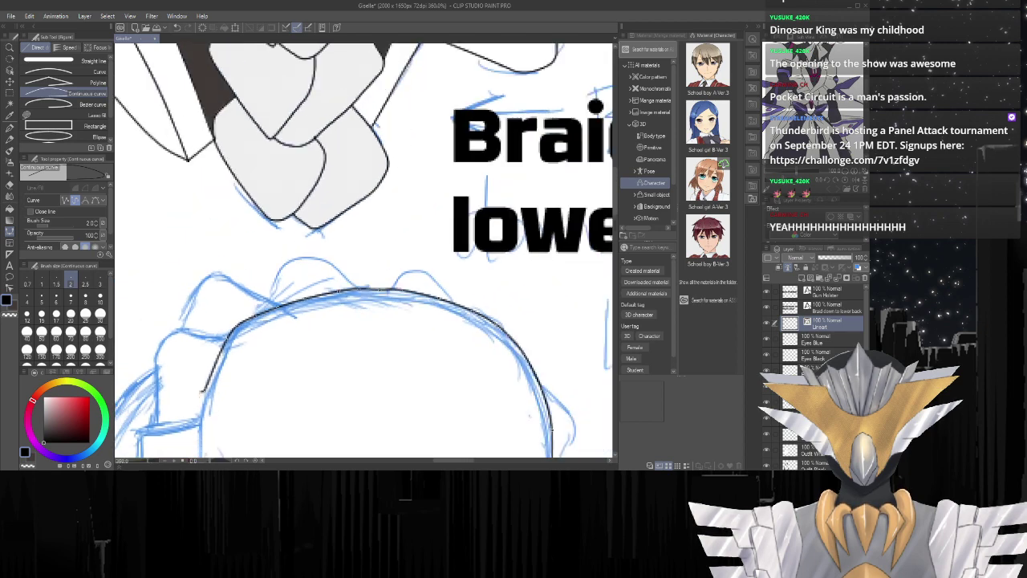
Continue the head outline curve down the upper left side of the head toward the seam between the side ruffles.
scroll(202, 394, up, 2)
scroll(339, 327, down, 4)
scroll(265, 411, up, 4)
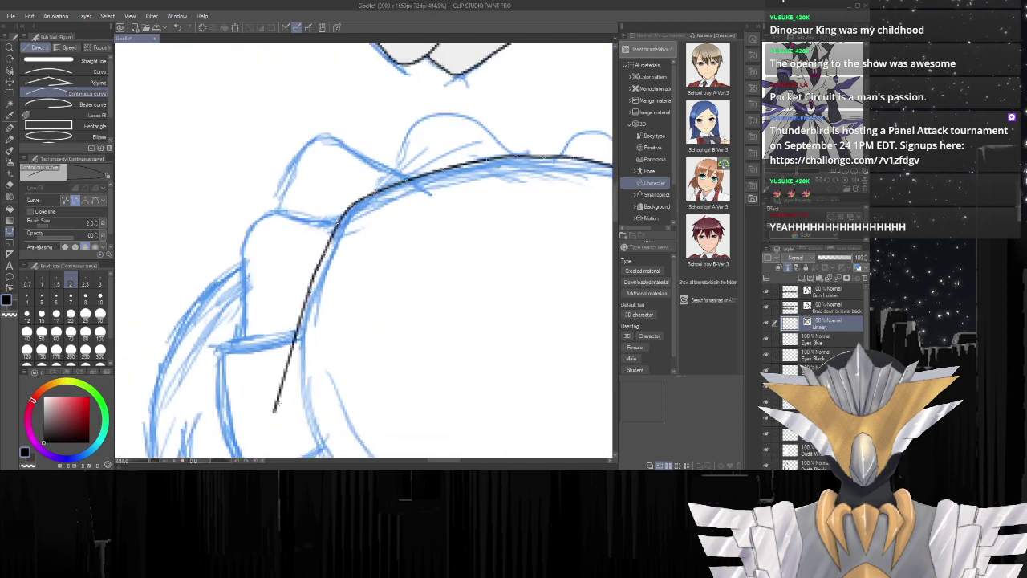
scroll(274, 410, up, 2)
scroll(301, 321, up, 1)
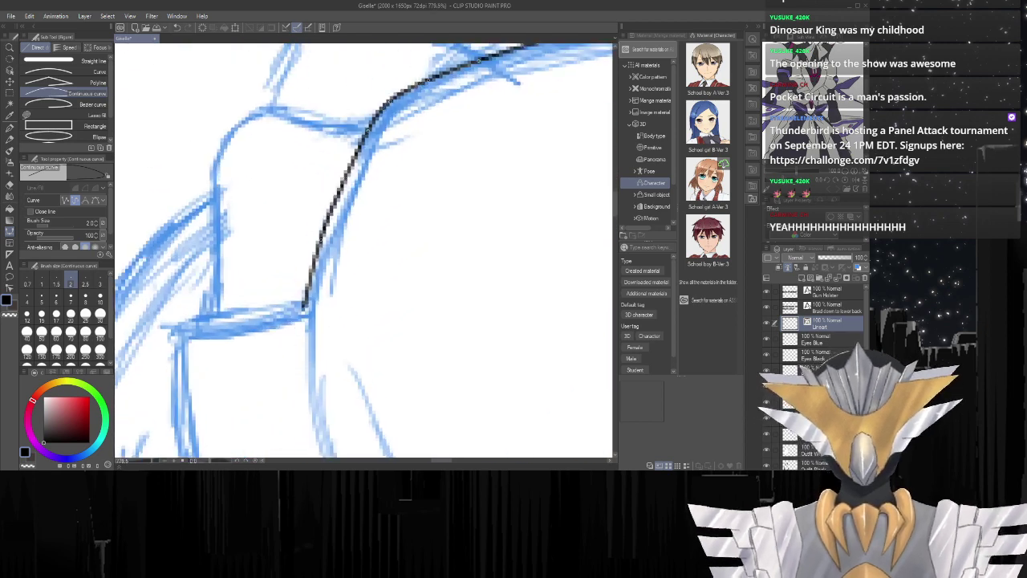
scroll(304, 304, up, 4)
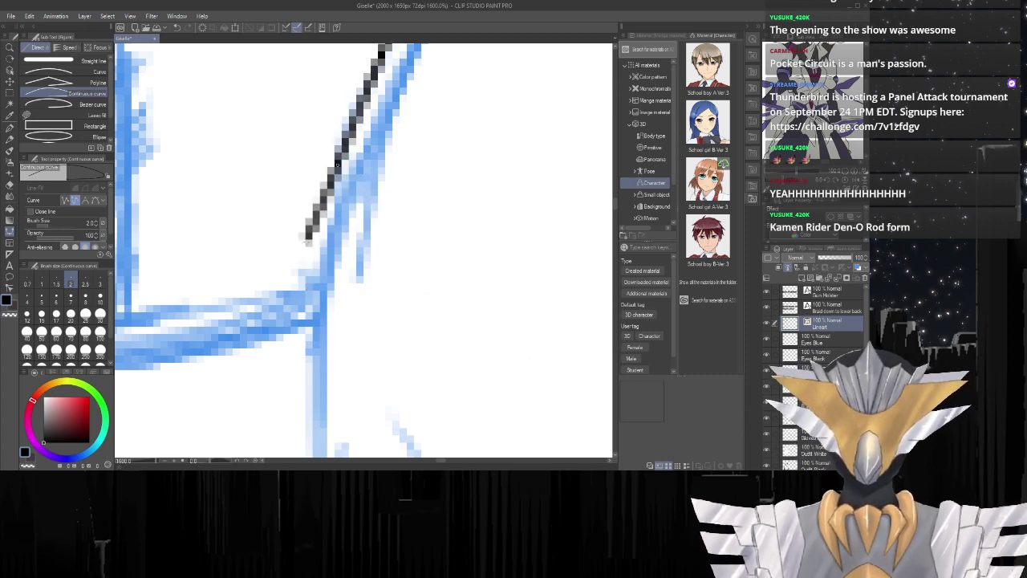
Finish the head outline down the left side and along the lower left to the bow knot, and save the drawing.
scroll(308, 238, down, 5)
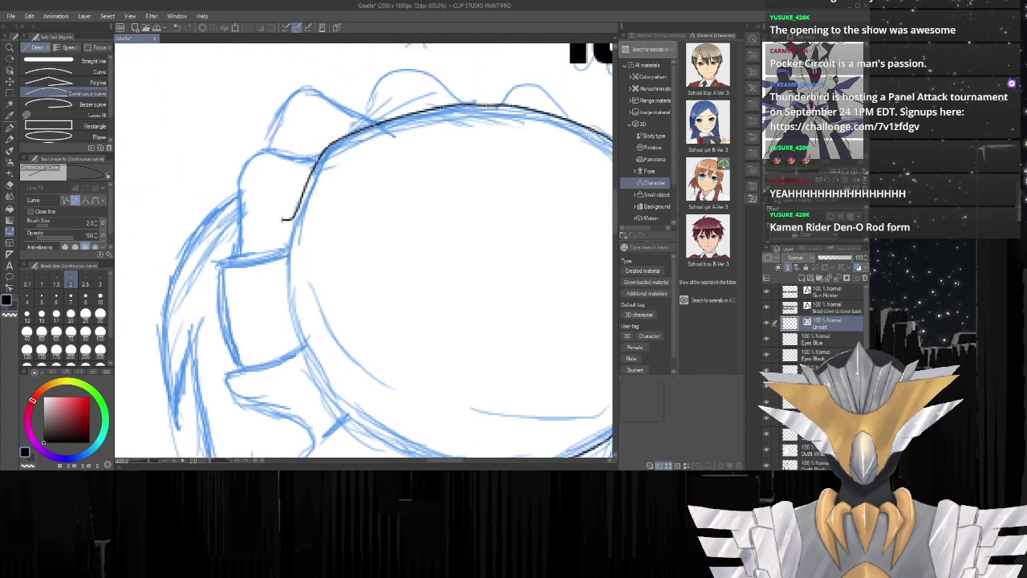
scroll(282, 218, down, 2)
scroll(284, 216, up, 5)
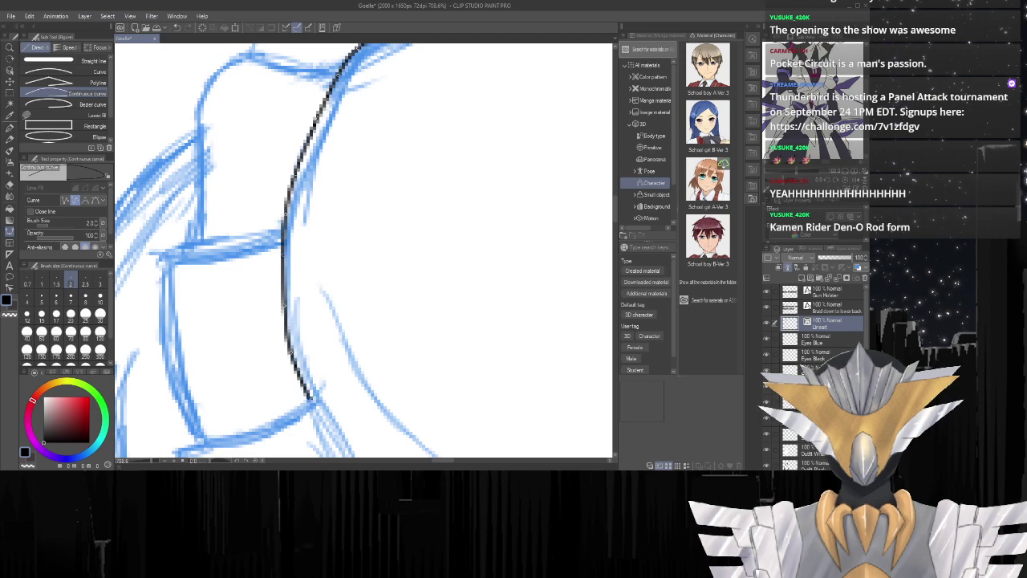
scroll(312, 401, down, 6)
scroll(355, 428, up, 2)
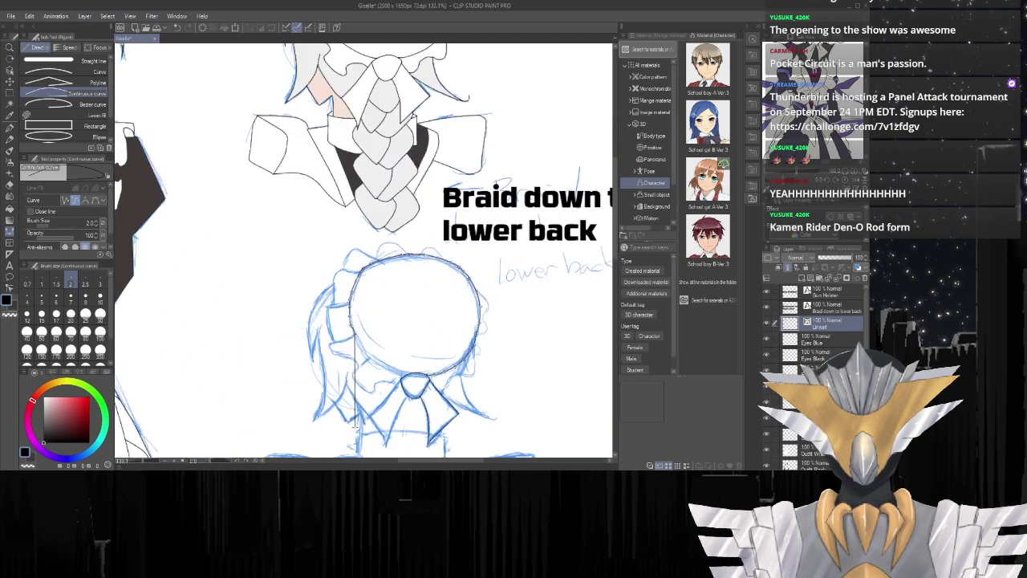
scroll(356, 427, up, 6)
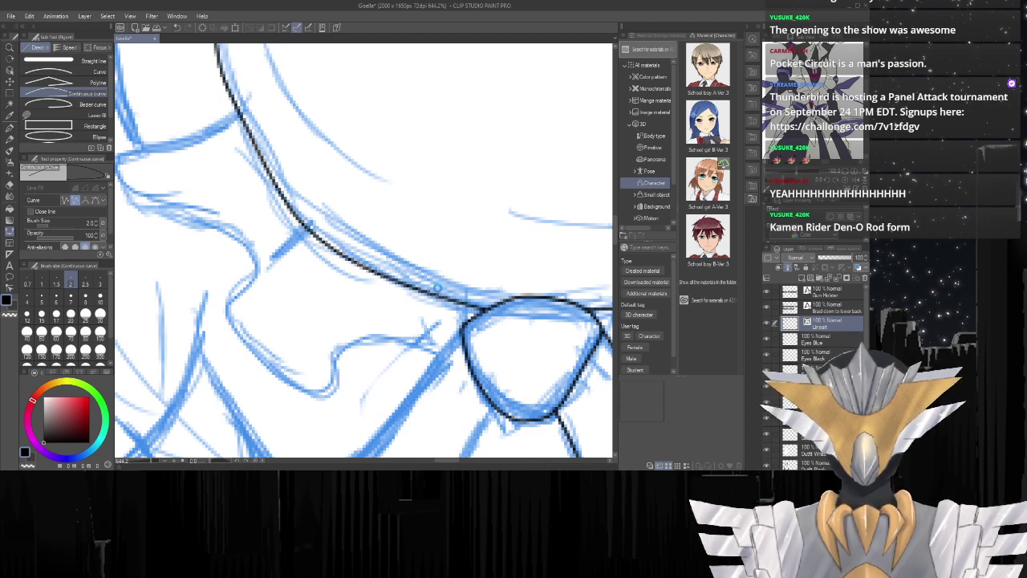
key(ctrl+s)
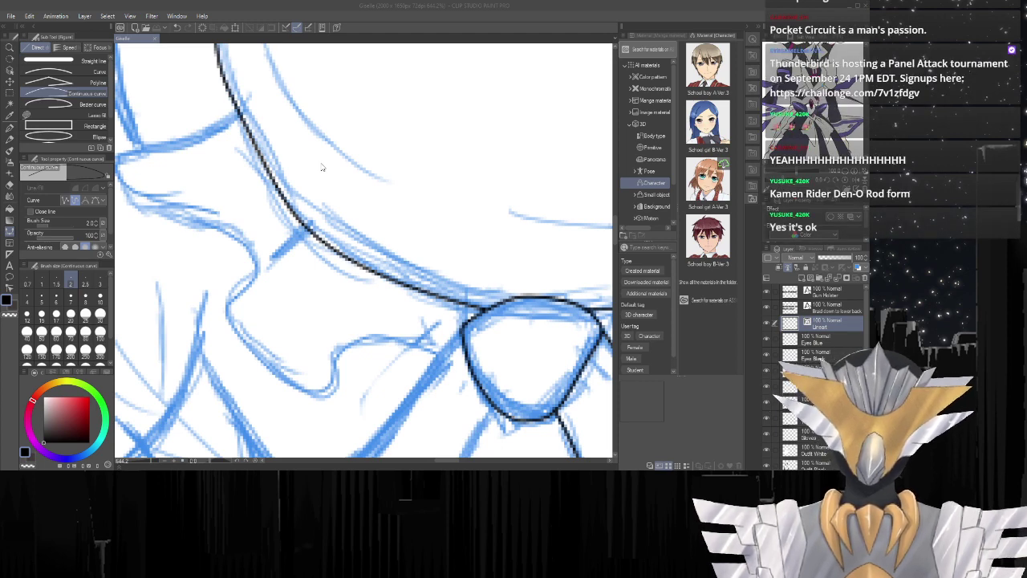
Create a 1000 x 1000 px, 72 dpi canvas named "Den-O Rod Form" and sketch a head circle with a neck line using the G-pen.
key(Return)
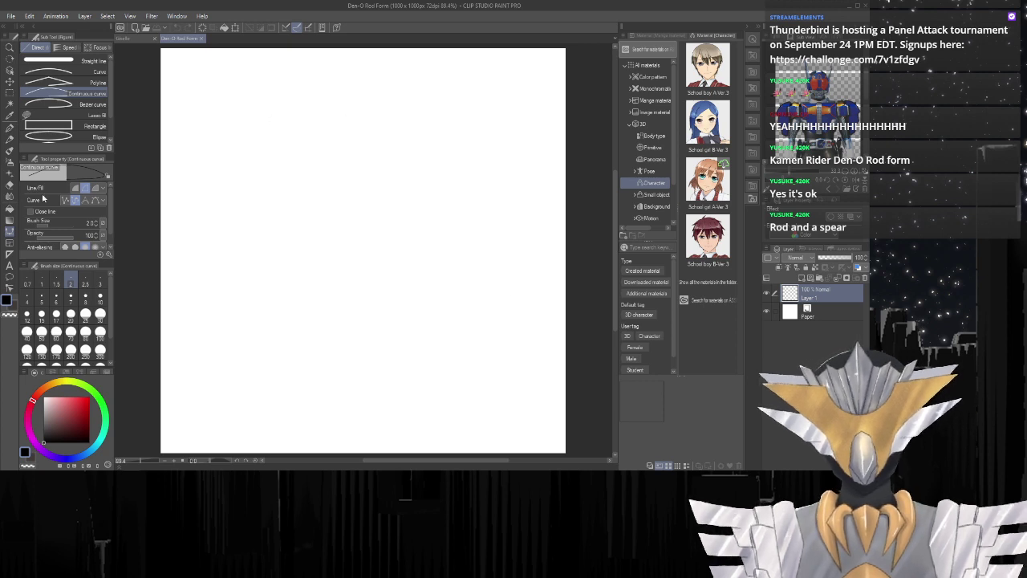
click(10, 117)
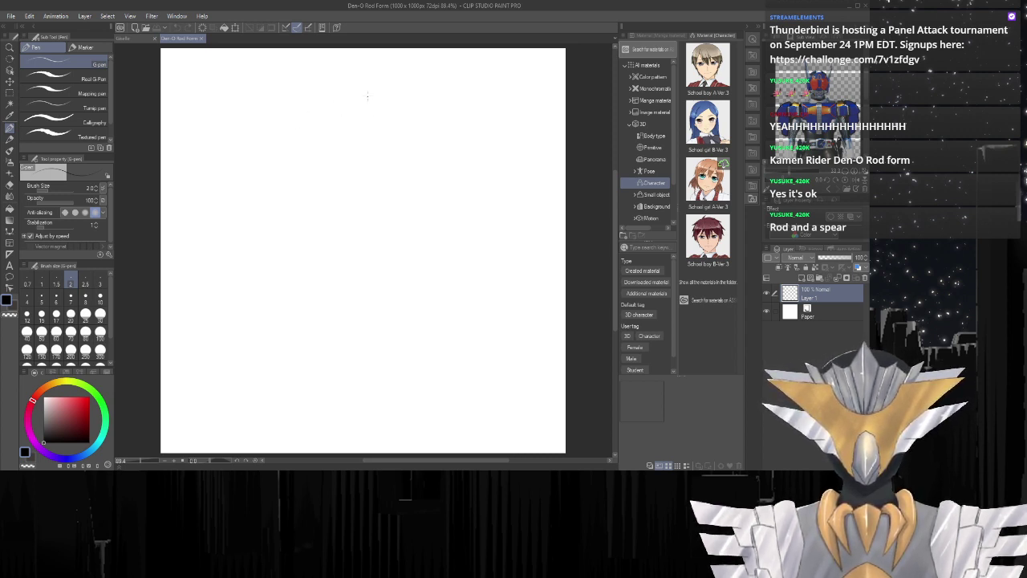
mouse_move(368, 96)
mouse_down()
mouse_move(333, 113)
mouse_move(358, 158)
mouse_move(402, 126)
mouse_move(344, 96)
mouse_up()
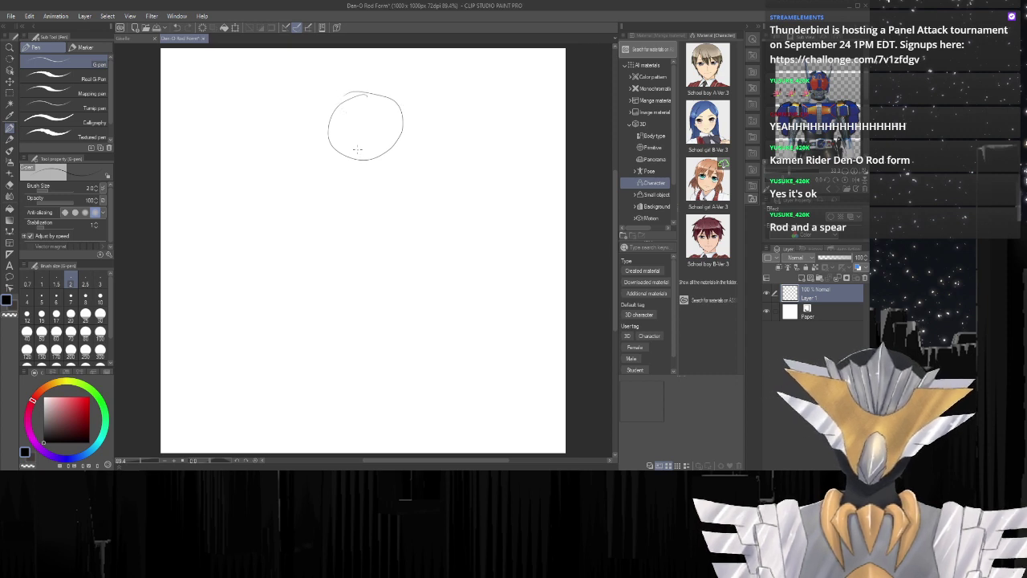
drag(361, 157, 354, 180)
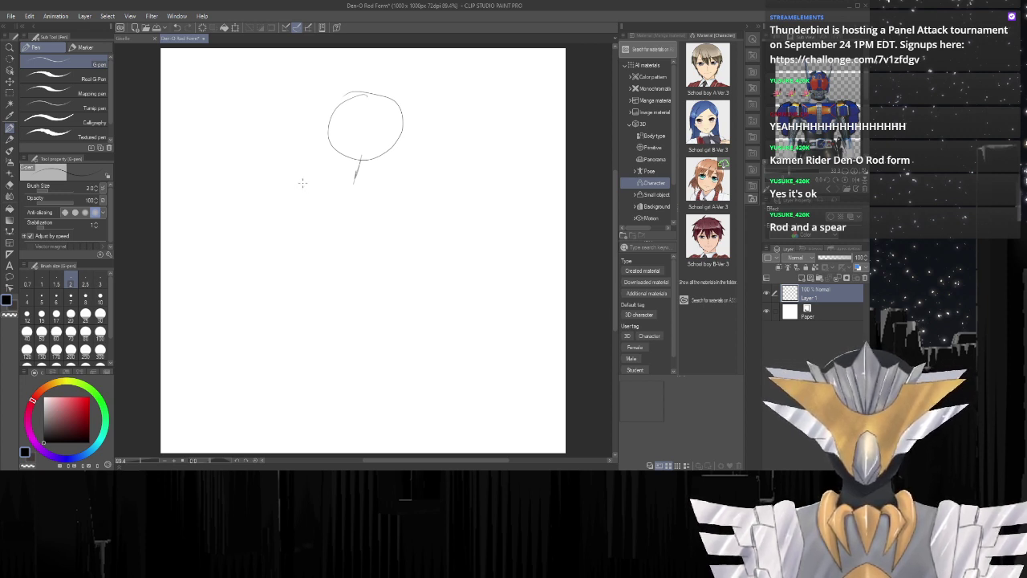
Sketch the slanted shoulder line with a joint circle at each end, and the arm outstretched to the right with a hand shape.
mouse_move(304, 182)
mouse_down()
mouse_move(321, 199)
mouse_move(297, 178)
mouse_move(400, 180)
mouse_up()
mouse_move(336, 189)
mouse_down()
mouse_move(493, 158)
mouse_move(531, 129)
mouse_move(488, 174)
mouse_move(492, 152)
mouse_up()
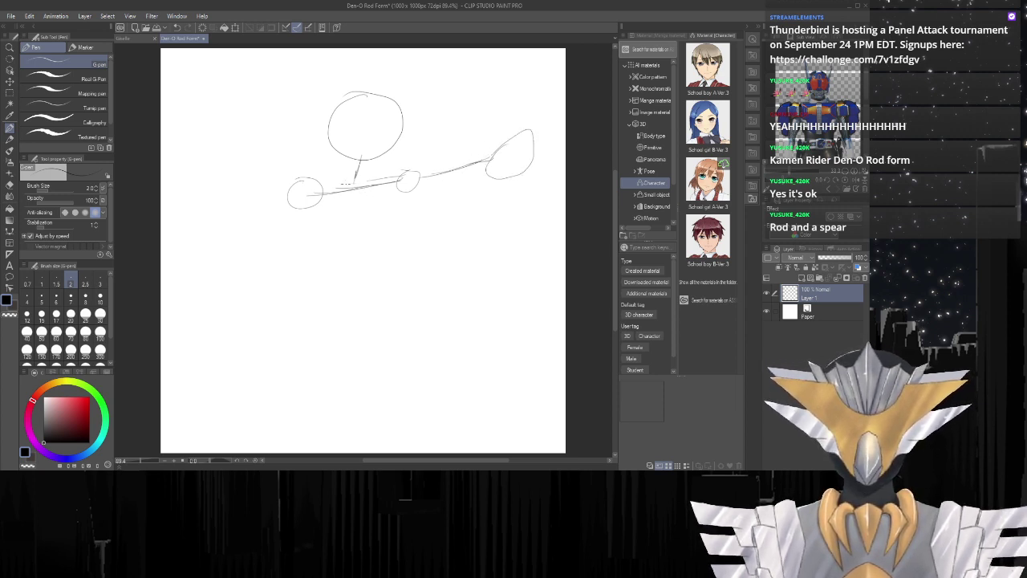
mouse_move(354, 183)
mouse_down()
mouse_move(308, 196)
mouse_move(373, 182)
mouse_move(399, 191)
mouse_up()
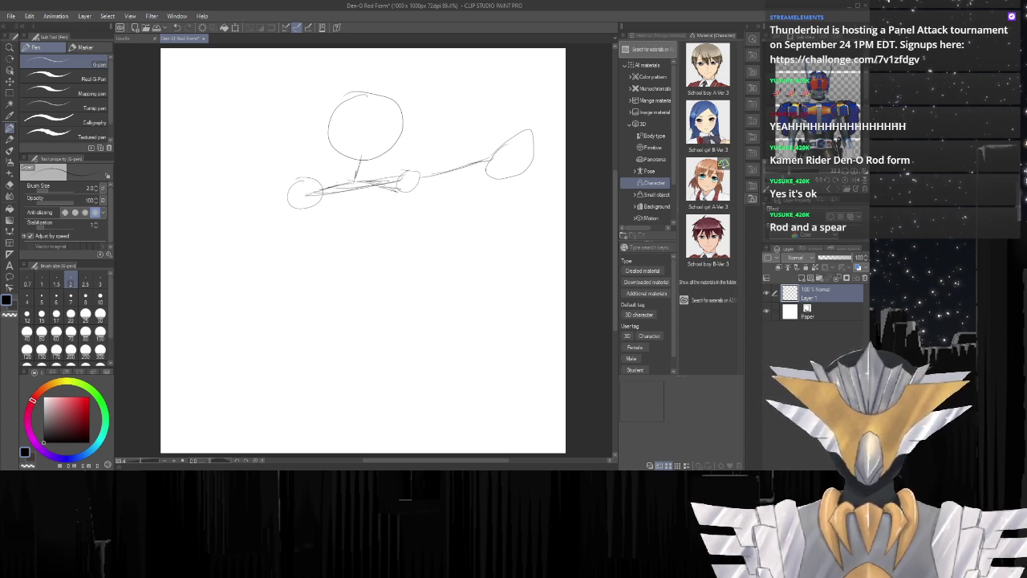
Sketch the curved spine from the neck down to the pelvis and an oval for the left hip joint.
mouse_move(365, 147)
mouse_down()
mouse_move(346, 282)
mouse_move(327, 317)
mouse_up()
drag(338, 282, 325, 329)
drag(334, 311, 328, 324)
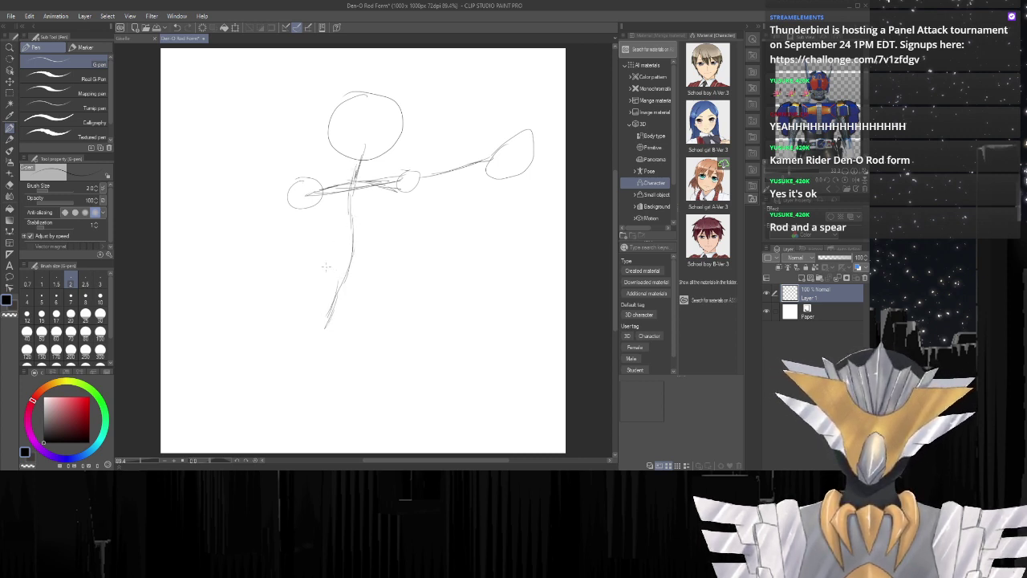
mouse_move(315, 281)
mouse_down()
mouse_move(281, 321)
mouse_move(300, 280)
mouse_up()
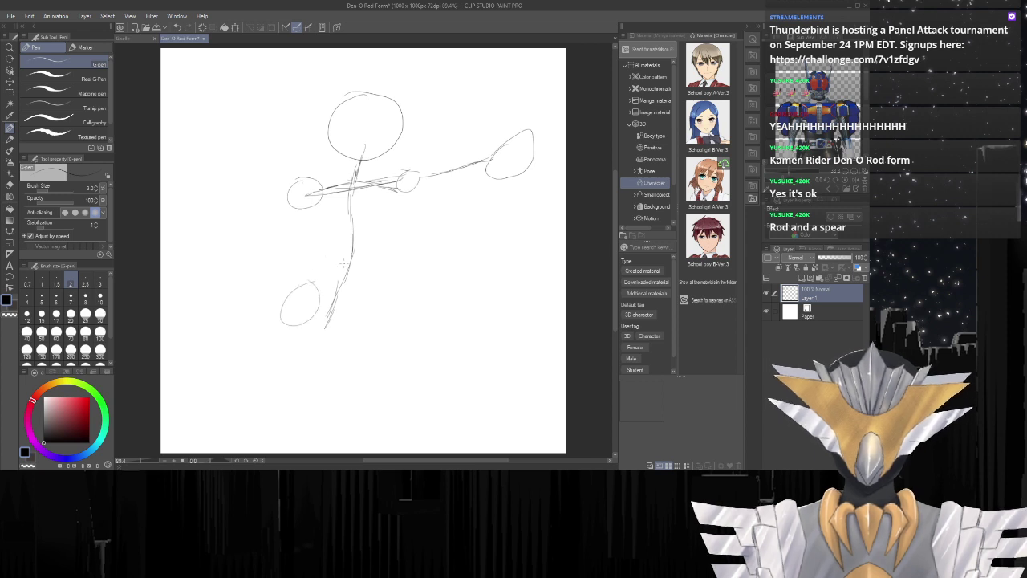
Sketch both legs in a wide lunge with joints and feet, and the bent arm reaching down to a hand circle.
mouse_move(366, 279)
mouse_down()
mouse_move(355, 280)
mouse_move(450, 334)
mouse_move(435, 345)
mouse_move(424, 427)
mouse_move(446, 443)
mouse_move(427, 413)
mouse_up()
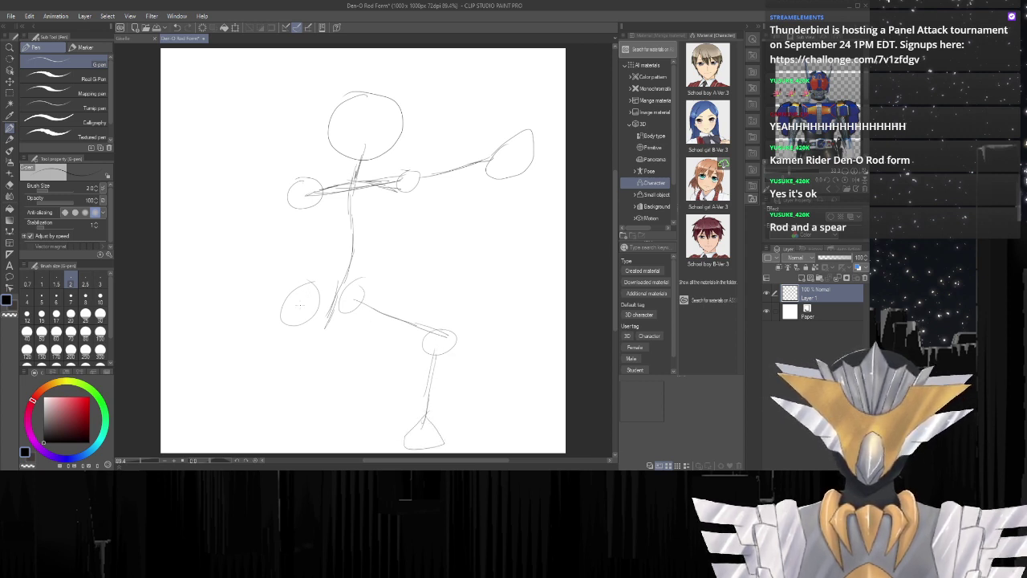
drag(302, 311, 250, 363)
mouse_move(282, 332)
mouse_down()
mouse_move(217, 385)
mouse_move(247, 350)
mouse_move(162, 432)
mouse_move(197, 424)
mouse_up()
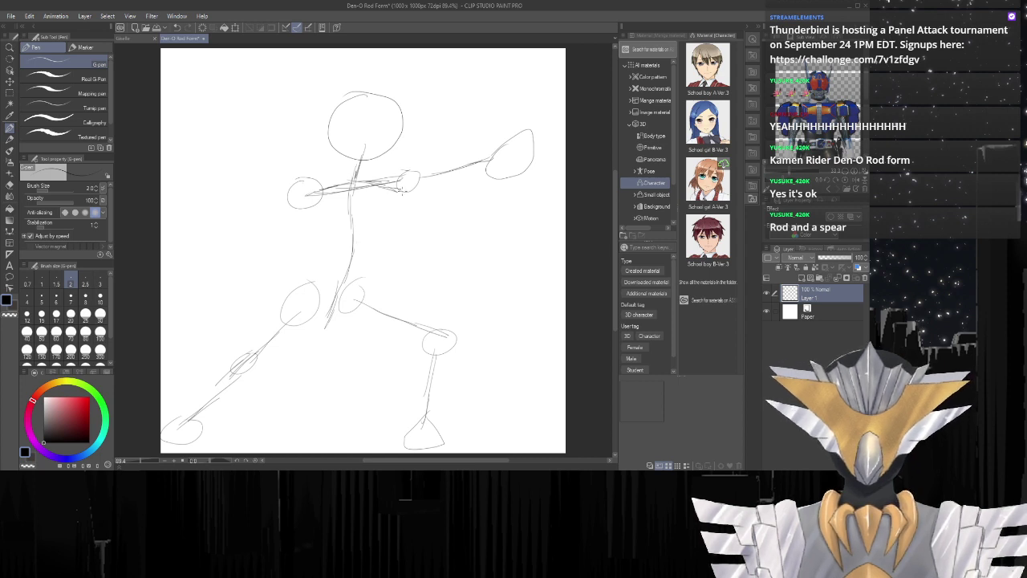
mouse_move(403, 190)
mouse_down()
mouse_move(353, 258)
mouse_move(432, 324)
mouse_move(392, 305)
mouse_move(400, 298)
mouse_up()
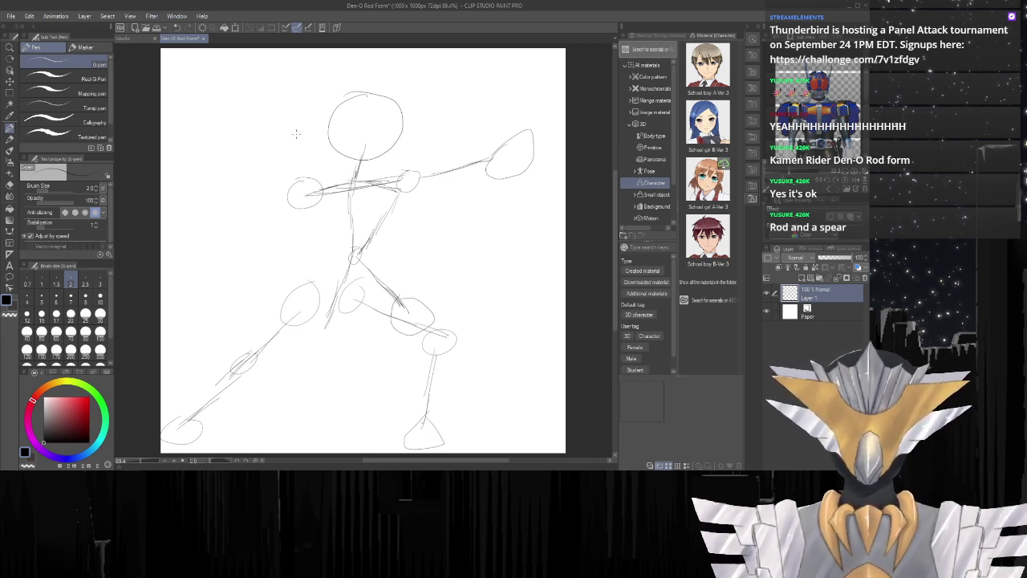
Draw the long rod diagonally across the figure from beside the head to the lower right, and the torso's left side down to the hip.
drag(279, 110, 355, 219)
drag(291, 127, 392, 266)
drag(338, 198, 432, 318)
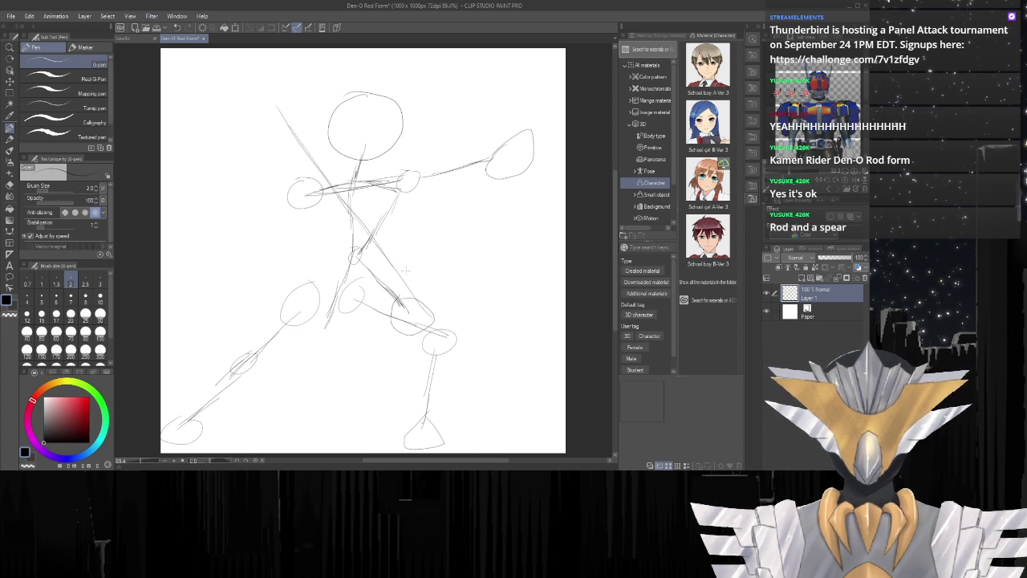
drag(384, 252, 458, 352)
drag(414, 297, 489, 380)
drag(451, 339, 533, 427)
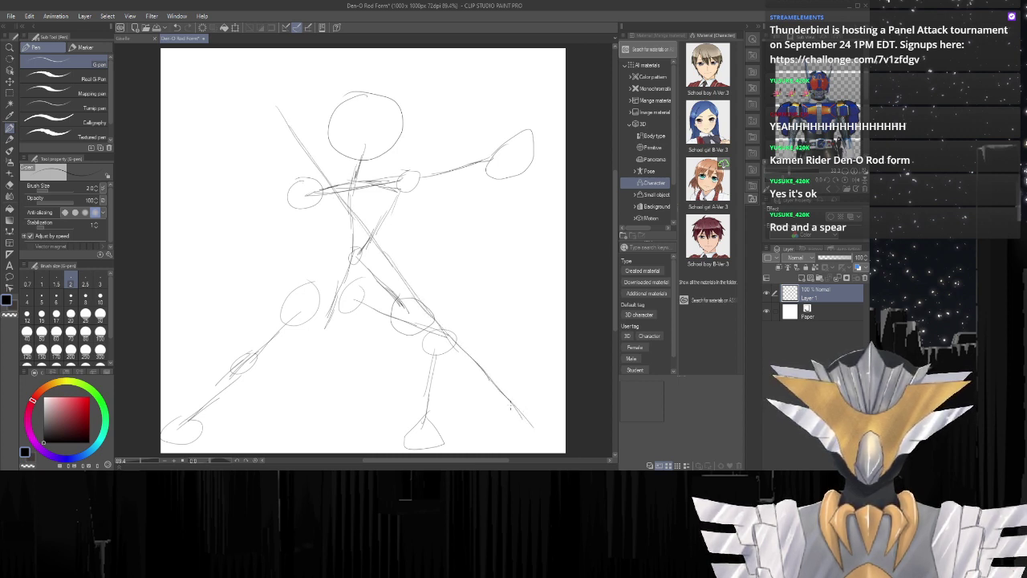
mouse_move(310, 191)
mouse_down()
mouse_move(326, 243)
mouse_move(325, 227)
mouse_move(274, 327)
mouse_up()
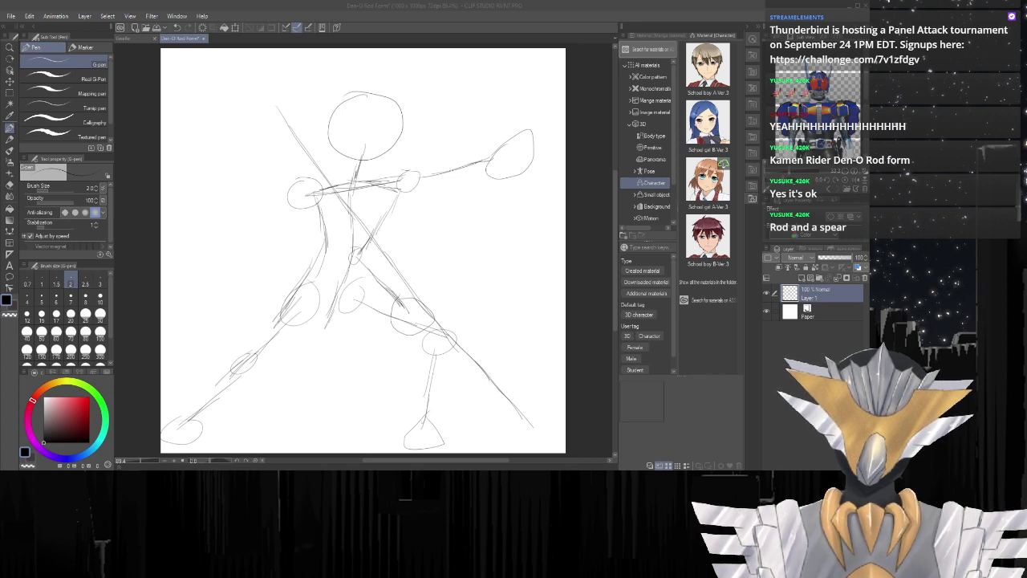
Sketch the head's curved centre line down to the chin and the V-shaped lower edge of the faceplate across it.
scroll(354, 143, up, 5)
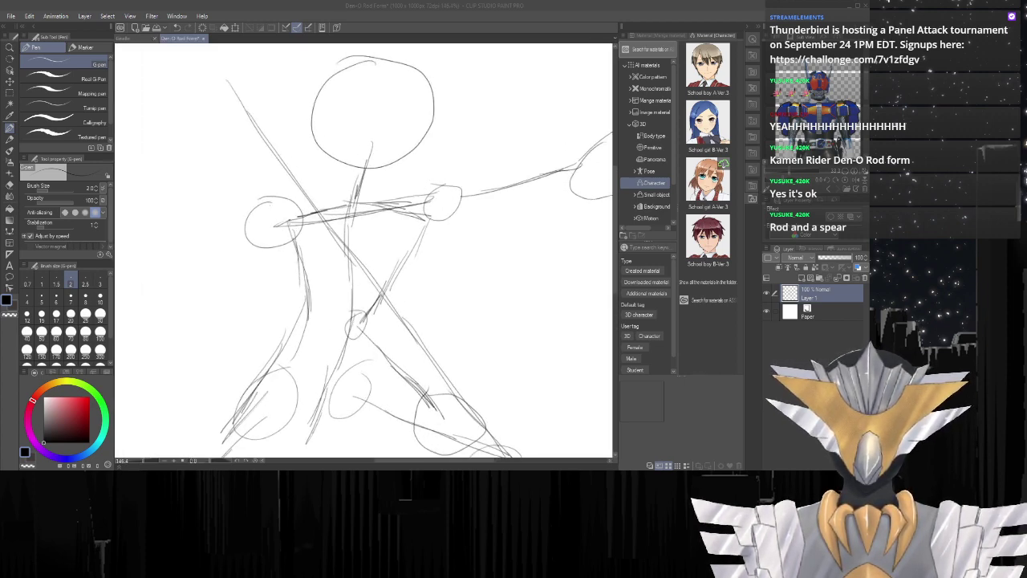
scroll(615, 192, up, 2)
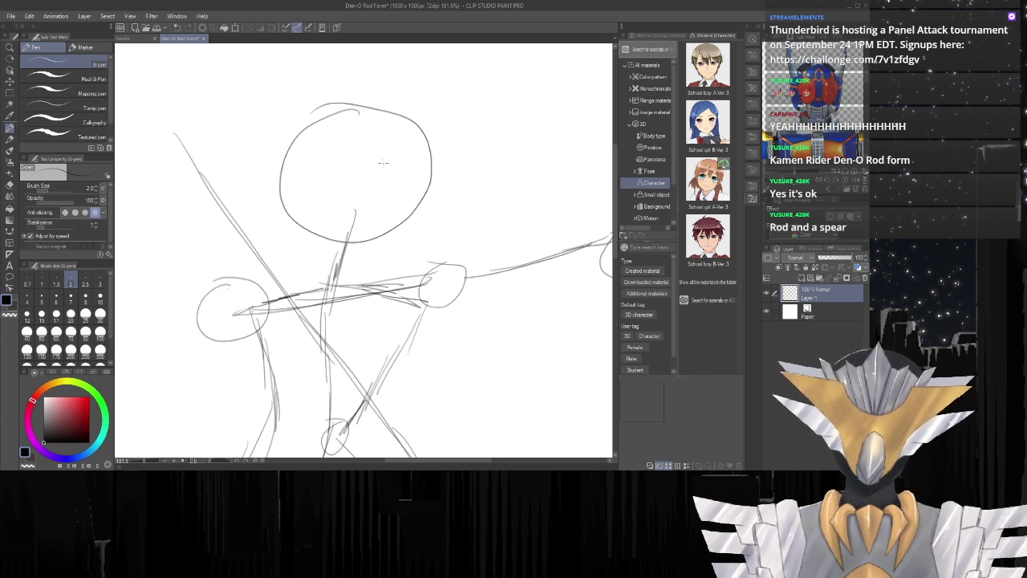
drag(390, 105, 393, 172)
drag(393, 127, 370, 219)
drag(386, 175, 351, 249)
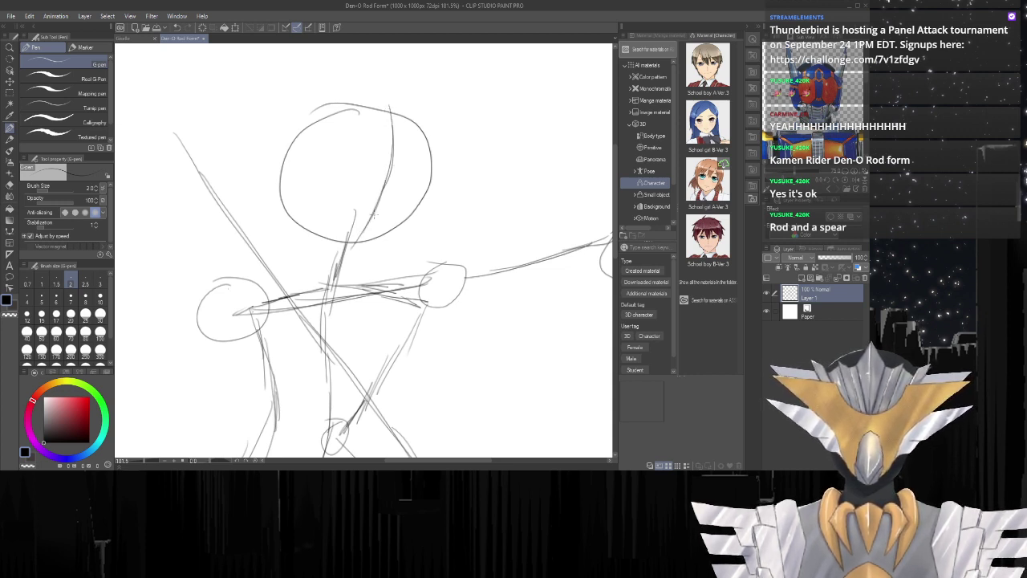
drag(378, 209, 349, 247)
drag(361, 235, 344, 252)
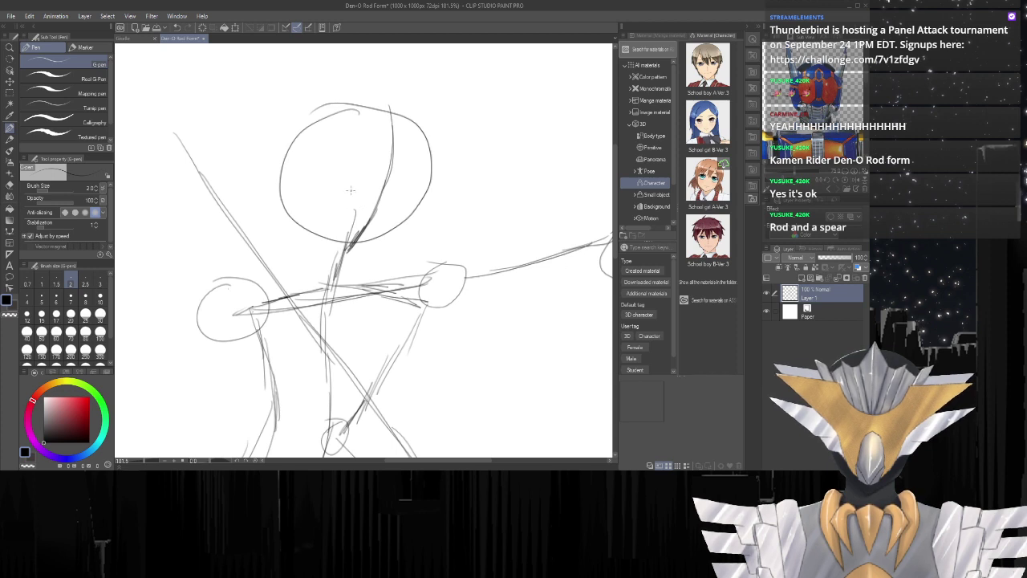
mouse_move(343, 183)
mouse_down()
mouse_move(371, 213)
mouse_move(420, 197)
mouse_up()
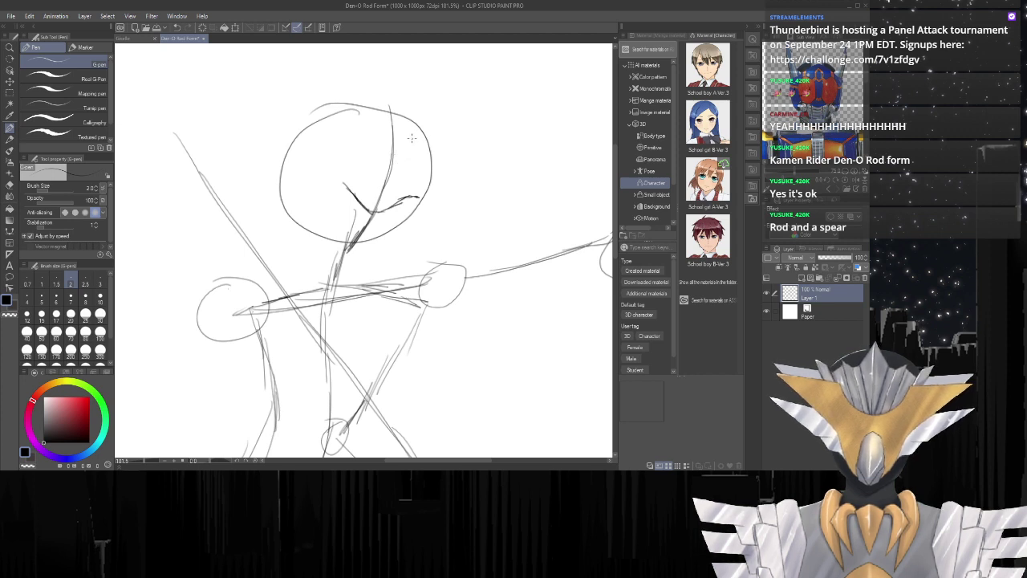
Sketch the mask's two large eye shapes either side of the centre line and the angled crest line above them.
mouse_move(411, 138)
mouse_down()
mouse_move(395, 199)
mouse_move(406, 205)
mouse_move(411, 145)
mouse_move(426, 134)
mouse_move(443, 183)
mouse_move(415, 212)
mouse_move(398, 190)
mouse_up()
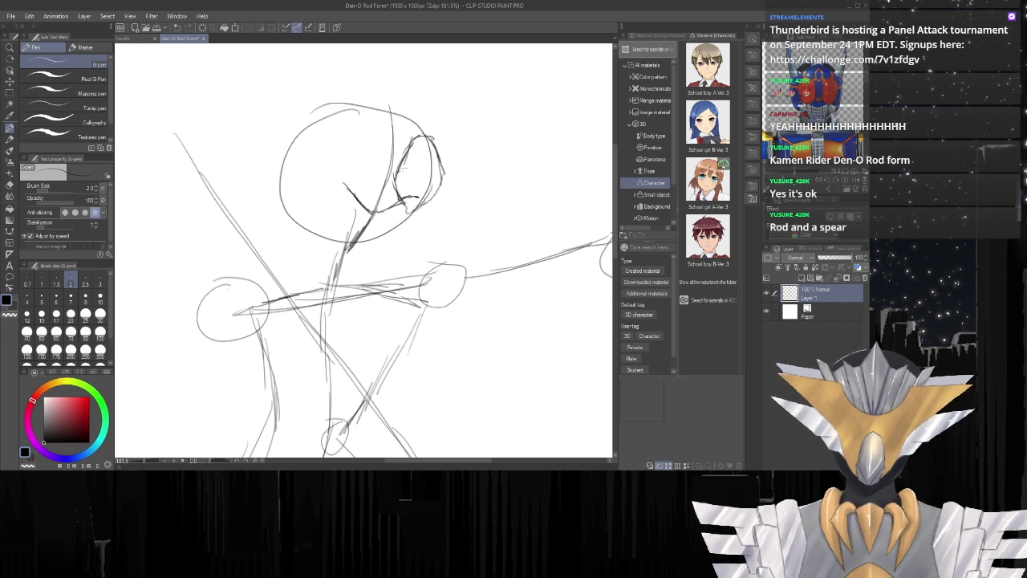
mouse_move(363, 136)
mouse_down()
mouse_move(356, 183)
mouse_move(331, 207)
mouse_move(306, 183)
mouse_move(301, 155)
mouse_move(331, 124)
mouse_move(363, 142)
mouse_move(365, 105)
mouse_move(382, 94)
mouse_up()
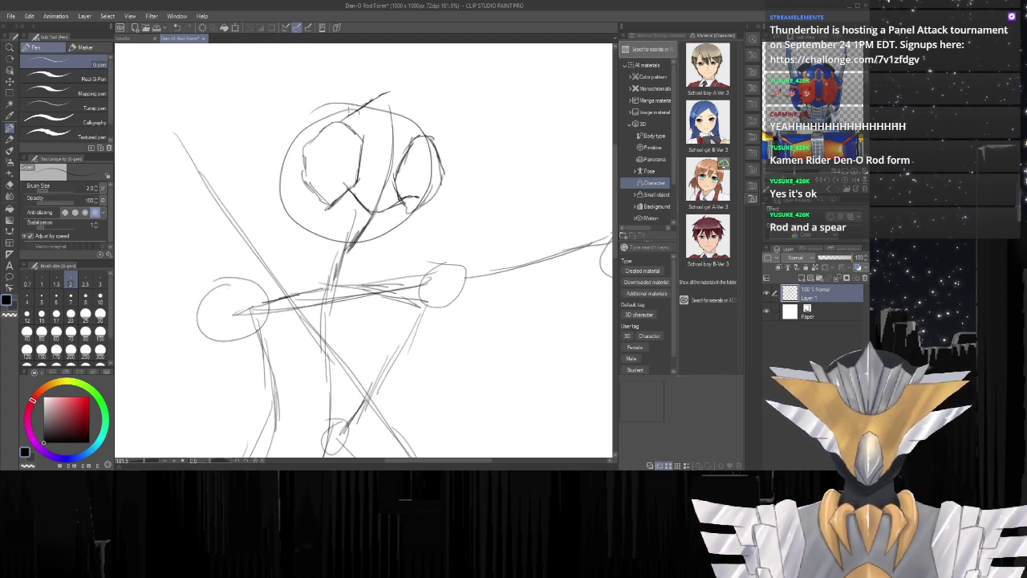
mouse_move(349, 114)
mouse_down()
mouse_move(380, 91)
mouse_move(419, 104)
mouse_move(435, 145)
mouse_move(394, 95)
mouse_up()
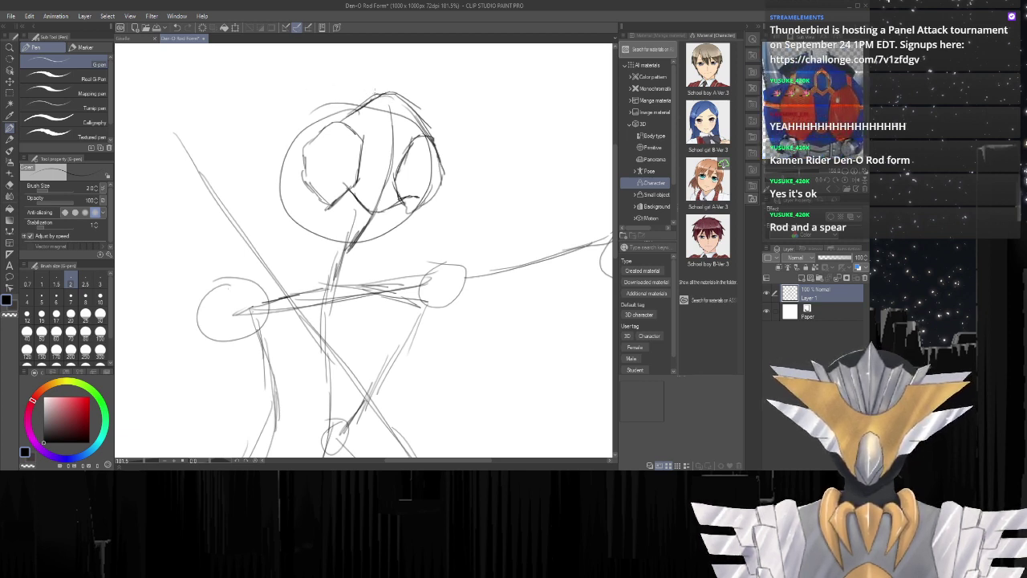
Reinforce the mask's peaked crest line and extend its brow edge over the larger eye to the helmet's side.
mouse_move(375, 100)
mouse_down()
mouse_move(393, 89)
mouse_move(350, 118)
mouse_move(393, 89)
mouse_move(428, 117)
mouse_move(433, 141)
mouse_up()
mouse_move(387, 85)
mouse_down()
mouse_move(323, 94)
mouse_move(296, 114)
mouse_up()
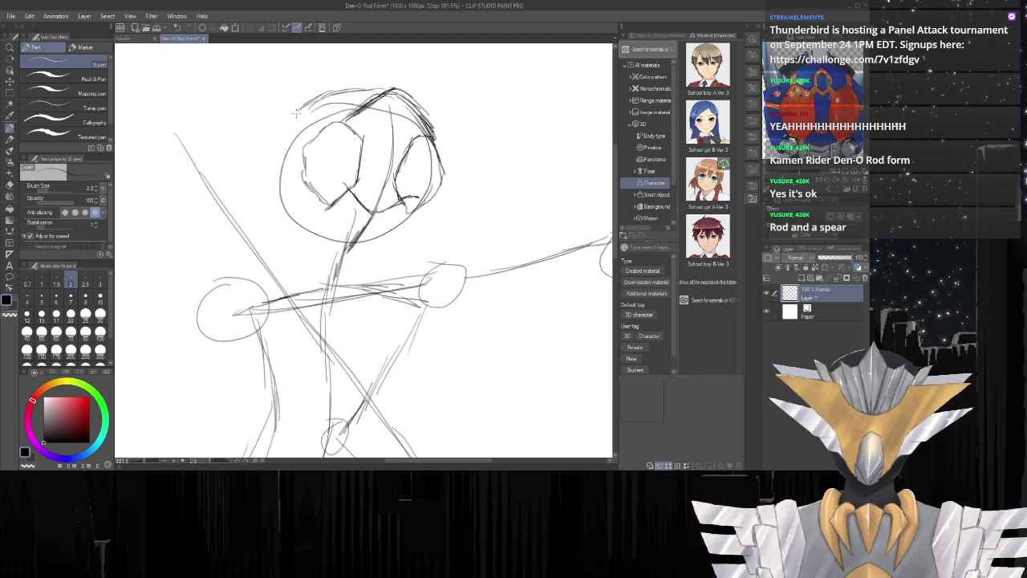
mouse_move(381, 90)
mouse_down()
mouse_move(314, 131)
mouse_move(265, 131)
mouse_up()
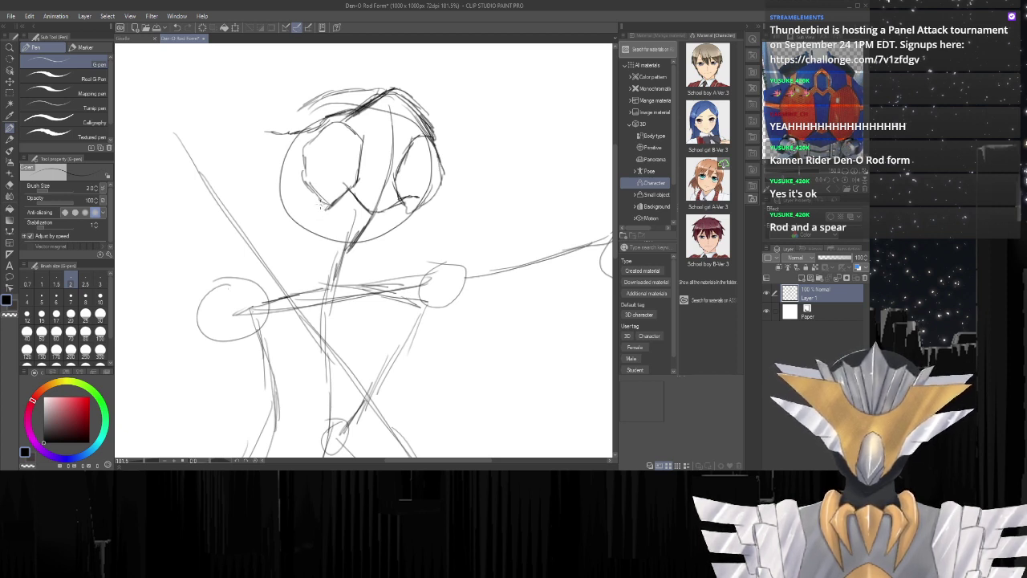
Sketch the small round cheek piece below the larger eye and the helmet's outer side edge leading down to it.
mouse_move(326, 206)
mouse_down()
mouse_move(337, 216)
mouse_move(319, 229)
mouse_move(313, 210)
mouse_move(334, 225)
mouse_move(321, 205)
mouse_up()
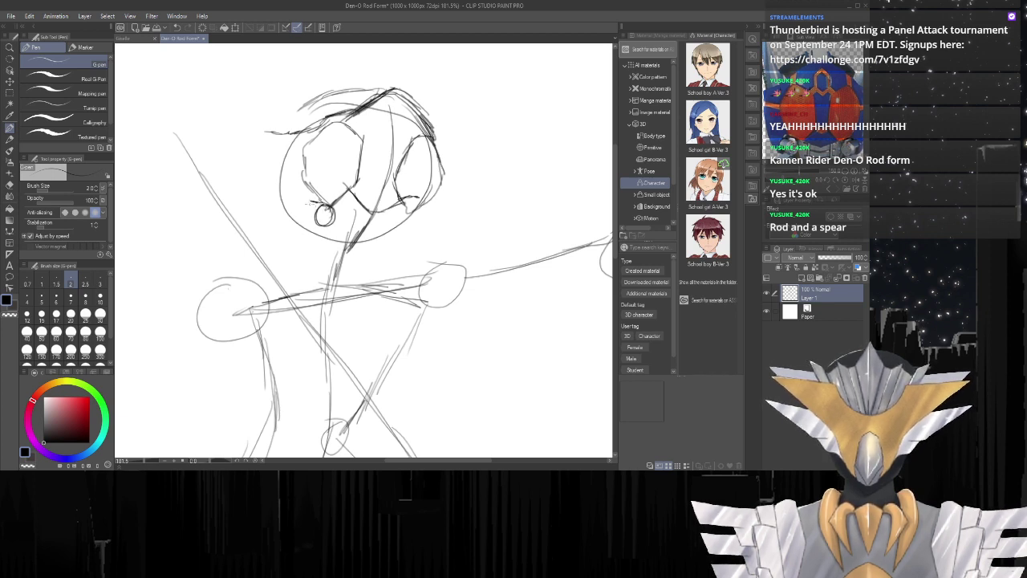
mouse_move(302, 217)
mouse_down()
mouse_move(313, 210)
mouse_move(306, 204)
mouse_move(305, 226)
mouse_move(273, 207)
mouse_up()
mouse_move(263, 134)
mouse_down()
mouse_move(293, 131)
mouse_move(263, 154)
mouse_move(287, 218)
mouse_up()
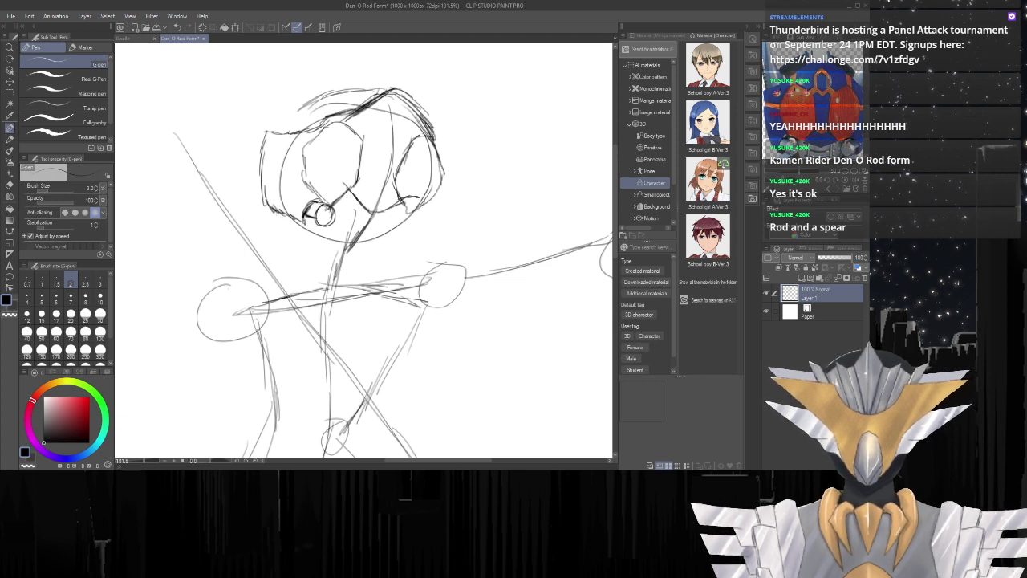
Sketch the long pointed horn rising outward from the helmet above the larger eye.
drag(296, 104, 325, 127)
scroll(813, 104, down, 4)
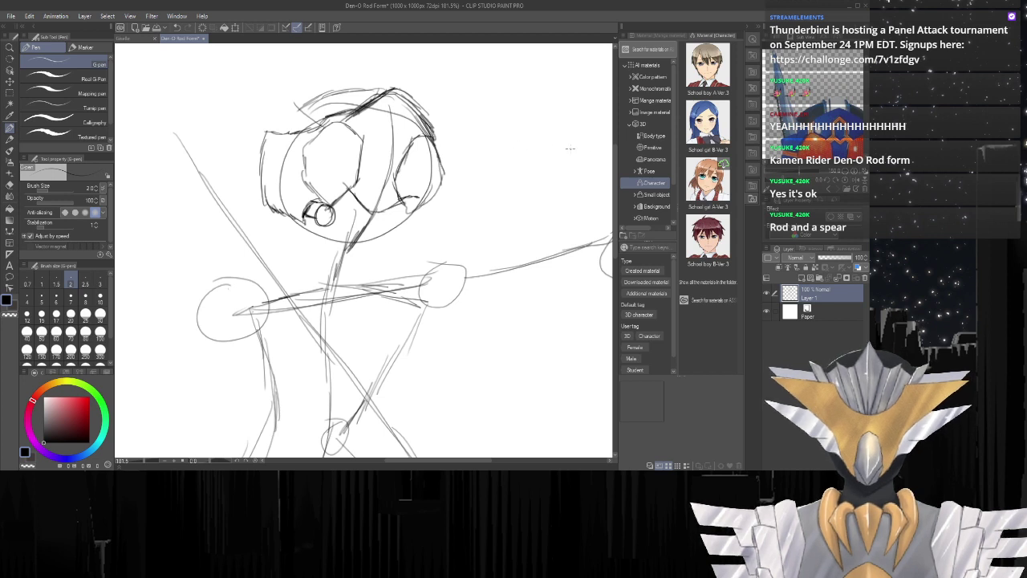
scroll(615, 153, up, 2)
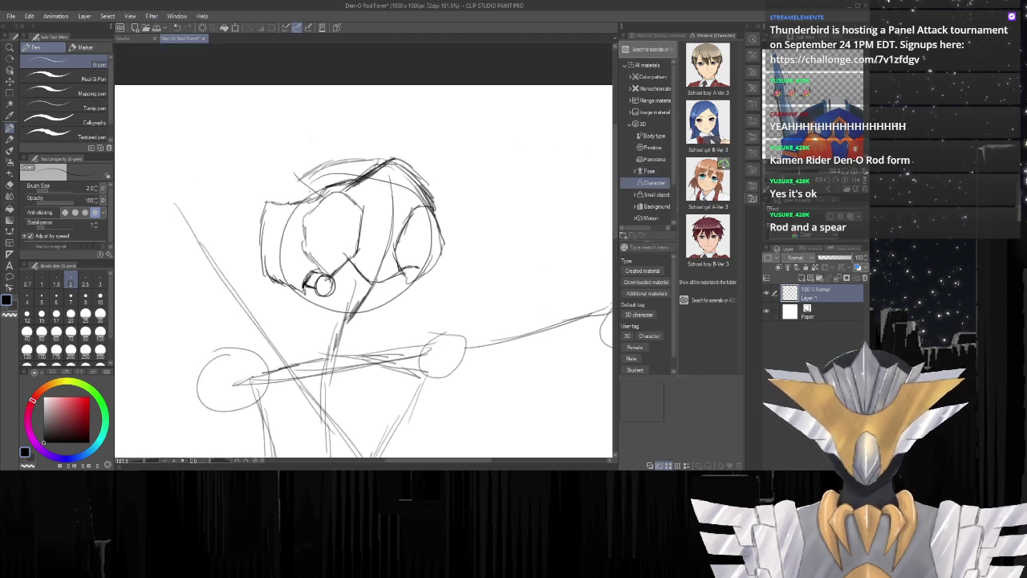
mouse_move(308, 191)
mouse_down()
mouse_move(263, 127)
mouse_move(315, 181)
mouse_up()
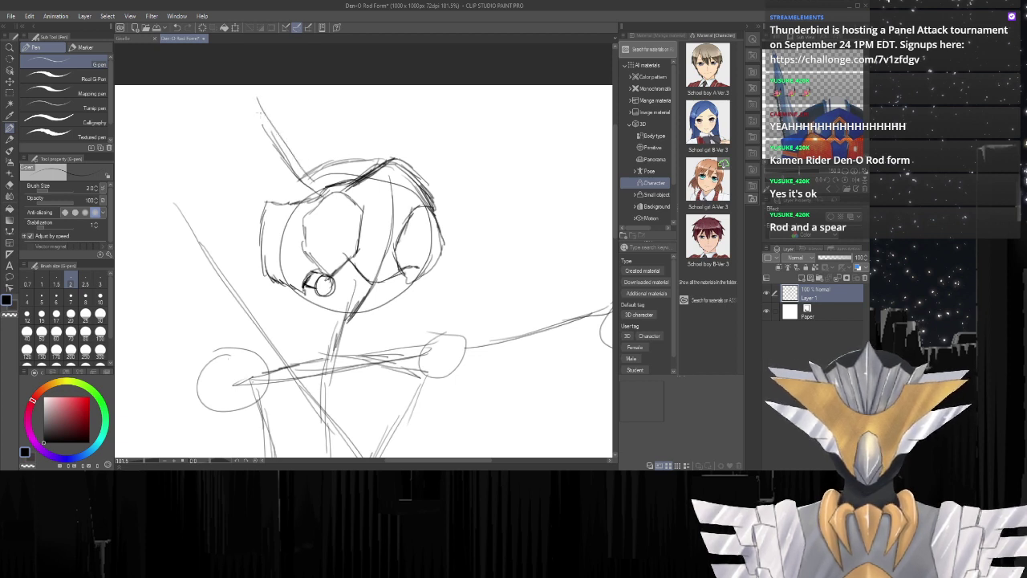
drag(262, 114, 324, 196)
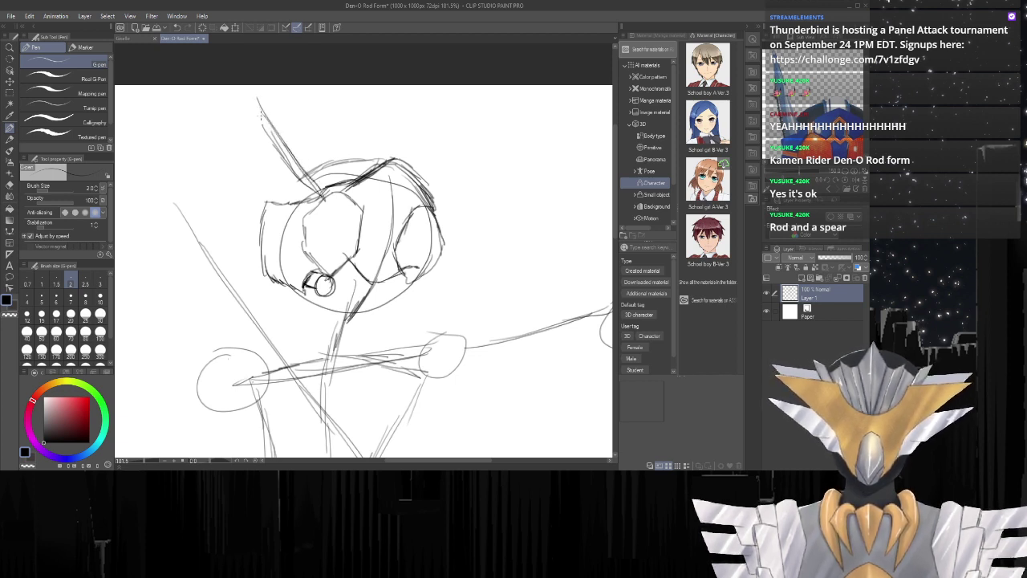
mouse_move(256, 97)
mouse_down()
mouse_move(290, 169)
mouse_move(292, 201)
mouse_up()
drag(273, 160, 294, 207)
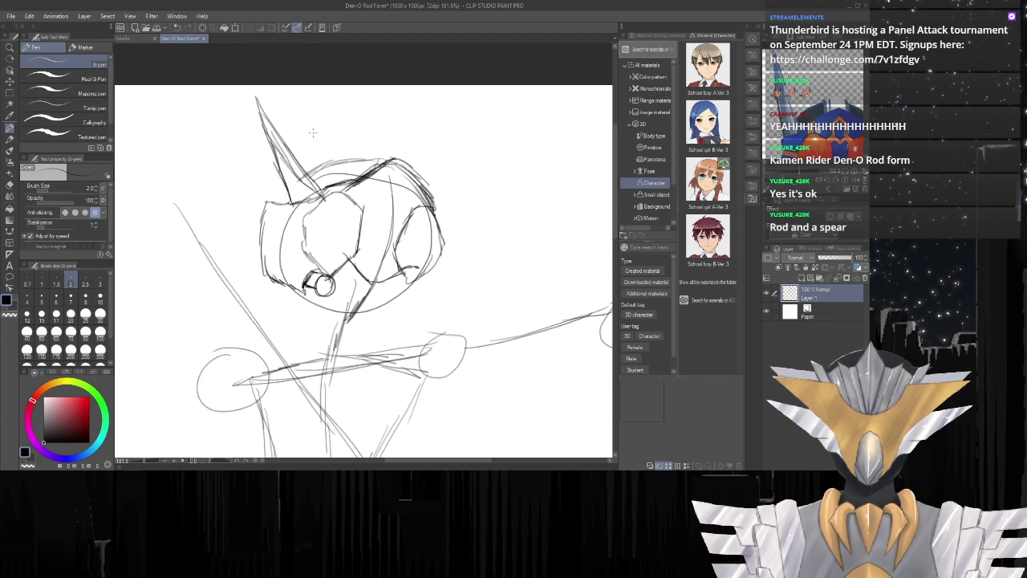
Sketch the matching curved horn rising from the helmet above the smaller eye.
drag(454, 159, 427, 186)
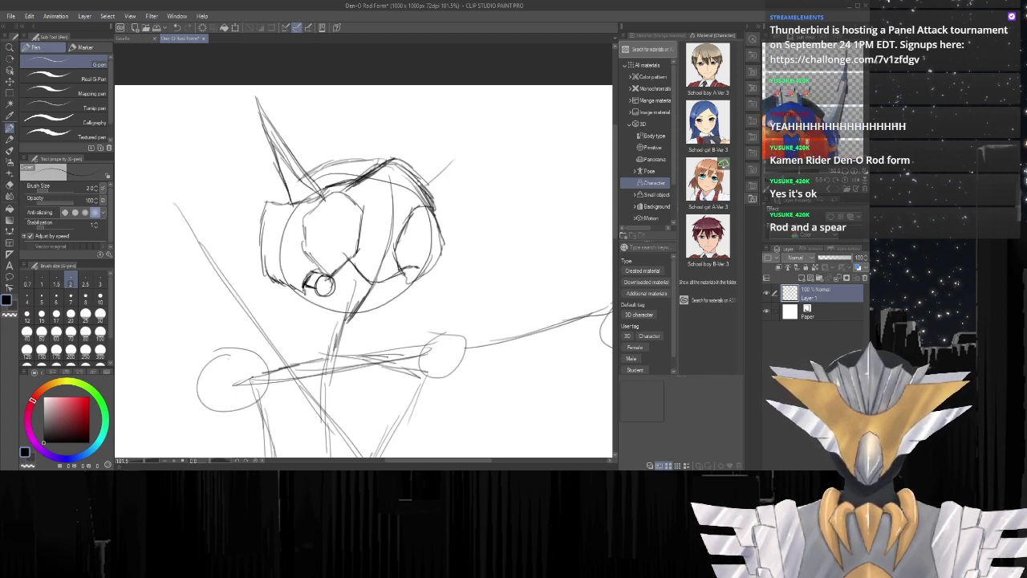
drag(425, 186, 476, 109)
mouse_move(453, 143)
mouse_down()
mouse_move(479, 96)
mouse_move(443, 205)
mouse_up()
mouse_move(459, 167)
mouse_down()
mouse_move(435, 212)
mouse_move(477, 130)
mouse_up()
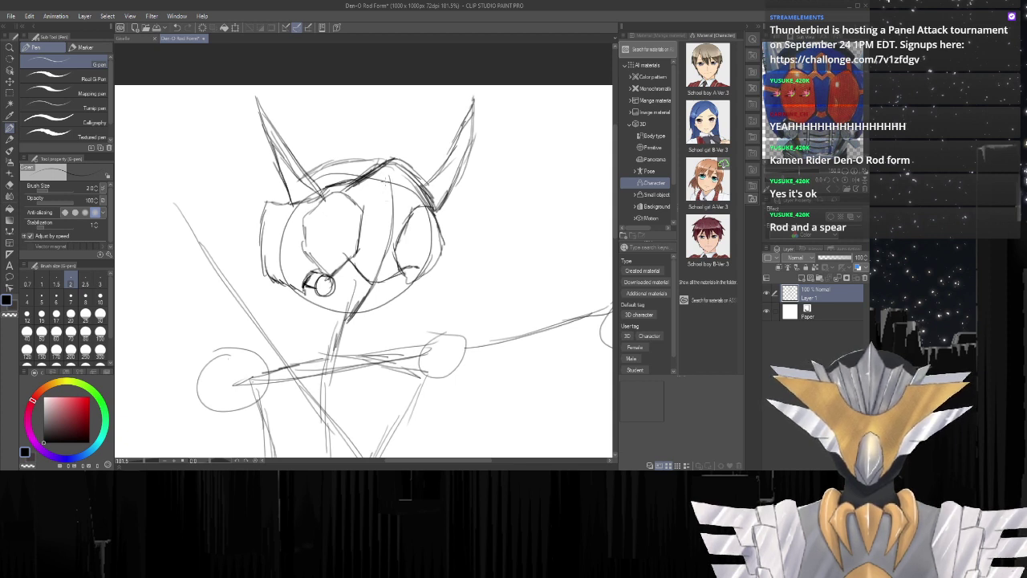
Sketch the hexagonal forehead jewel with lines linking it to both eyes, and slanted side lines on the mouthpiece.
mouse_move(391, 171)
mouse_down()
mouse_move(384, 183)
mouse_move(403, 214)
mouse_move(366, 210)
mouse_up()
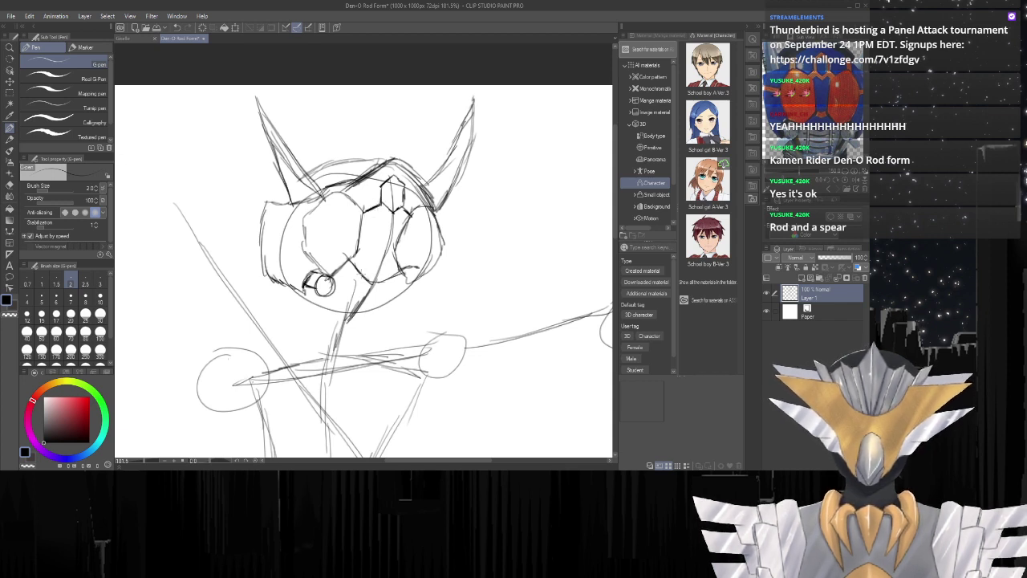
drag(363, 270, 350, 305)
mouse_move(395, 275)
mouse_down()
mouse_move(375, 311)
mouse_move(410, 292)
mouse_up()
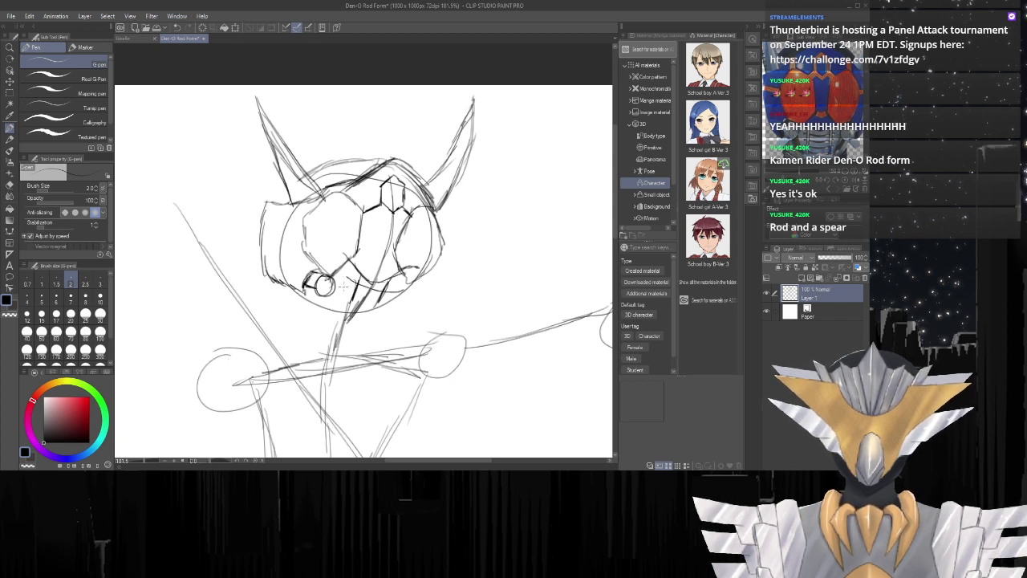
drag(345, 285, 399, 289)
key(ctrl+z)
key(ctrl+z)
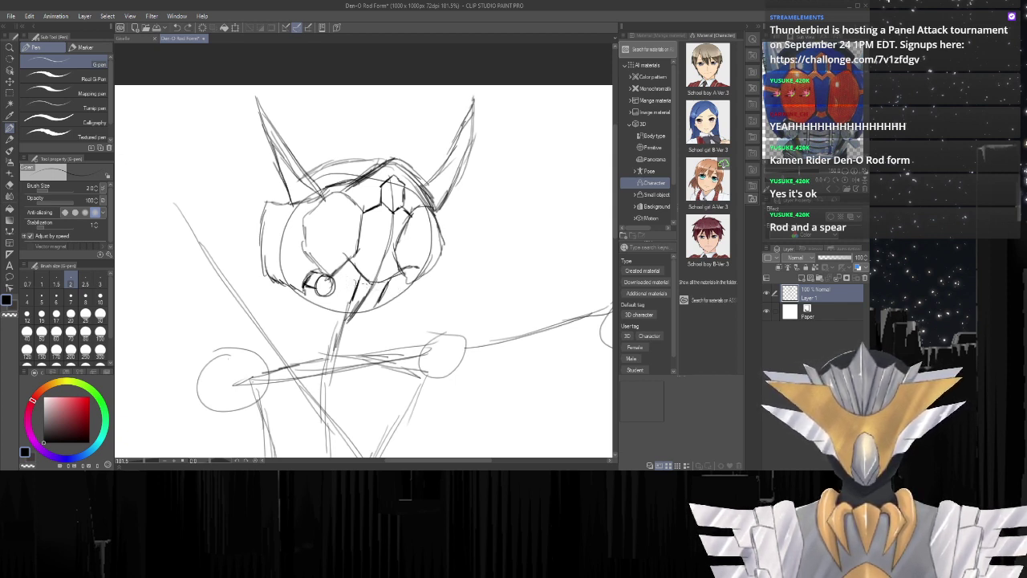
mouse_move(347, 280)
mouse_down()
mouse_move(371, 291)
mouse_move(398, 282)
mouse_move(379, 298)
mouse_move(400, 291)
mouse_up()
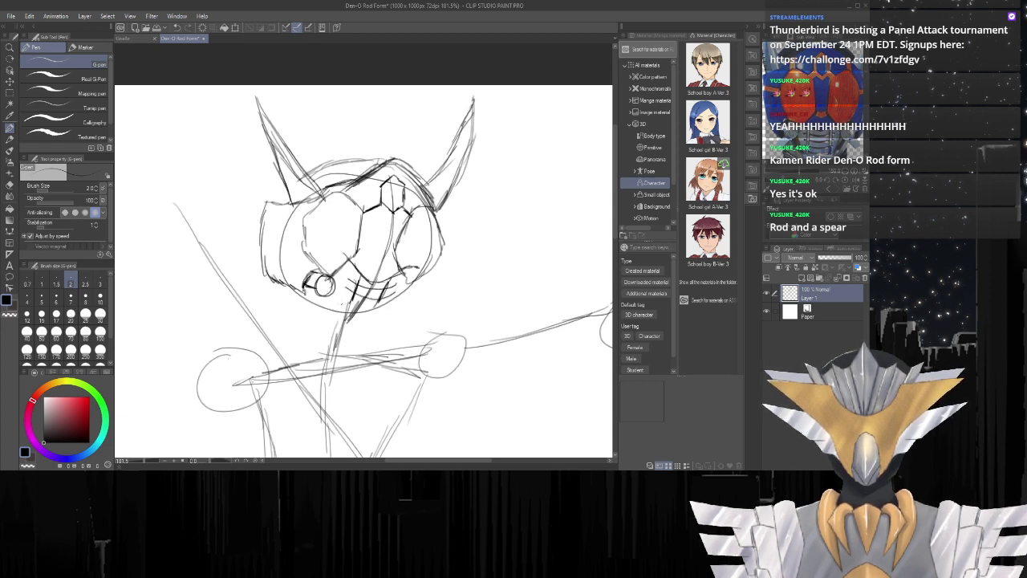
key(ctrl+z)
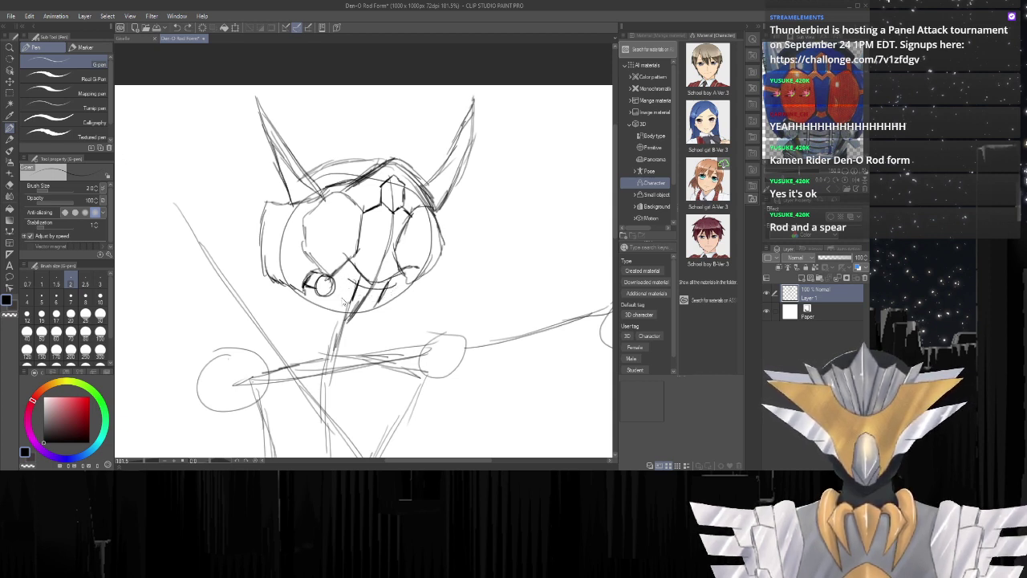
key(ctrl+z)
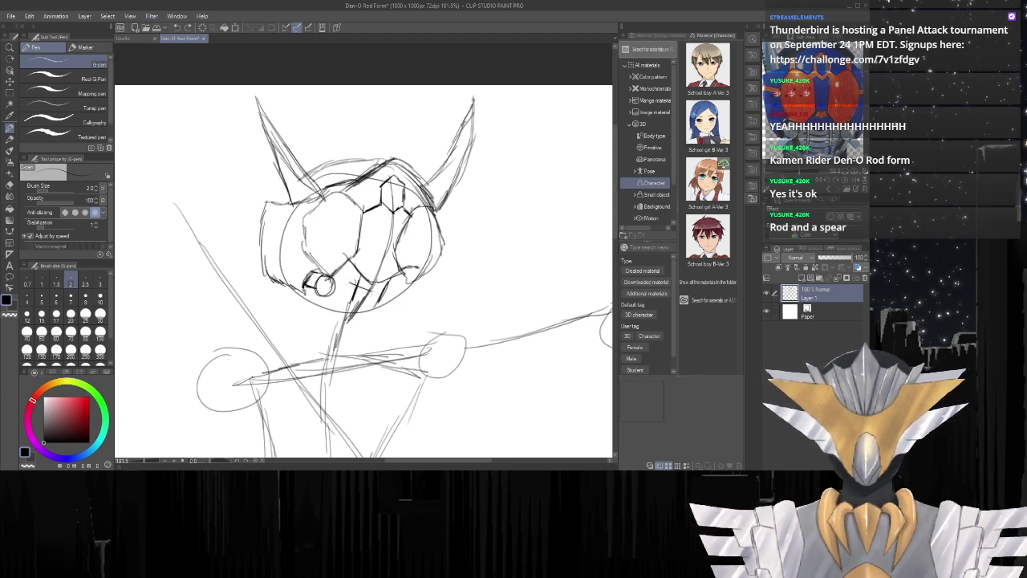
Draw the curved grille lines across the mouthpiece and the far cheek's round piece with its small block below.
mouse_move(373, 296)
mouse_down()
mouse_move(397, 283)
mouse_move(369, 310)
mouse_move(392, 303)
mouse_up()
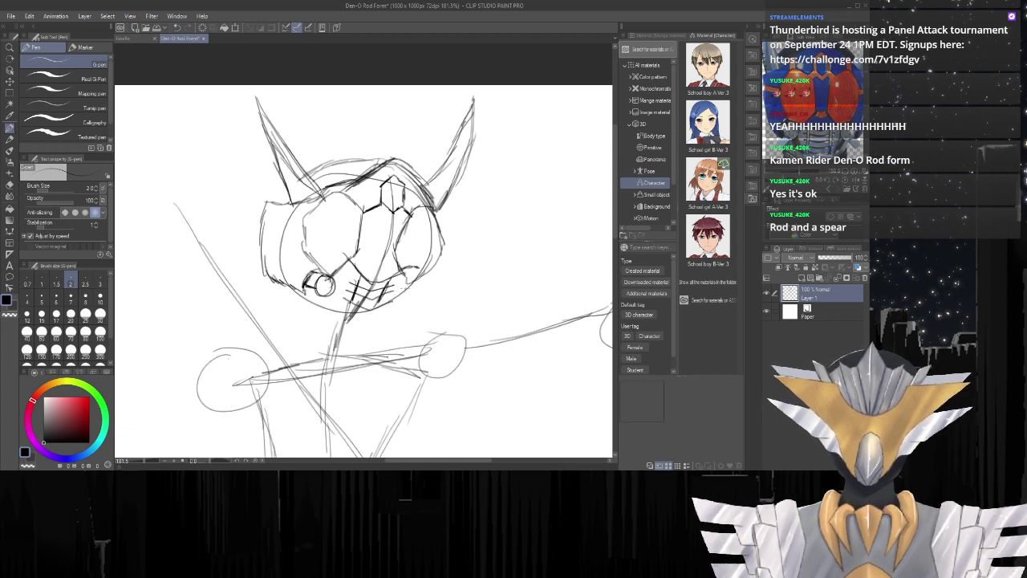
mouse_move(406, 283)
mouse_down()
mouse_move(400, 297)
mouse_move(433, 270)
mouse_up()
drag(441, 239, 432, 262)
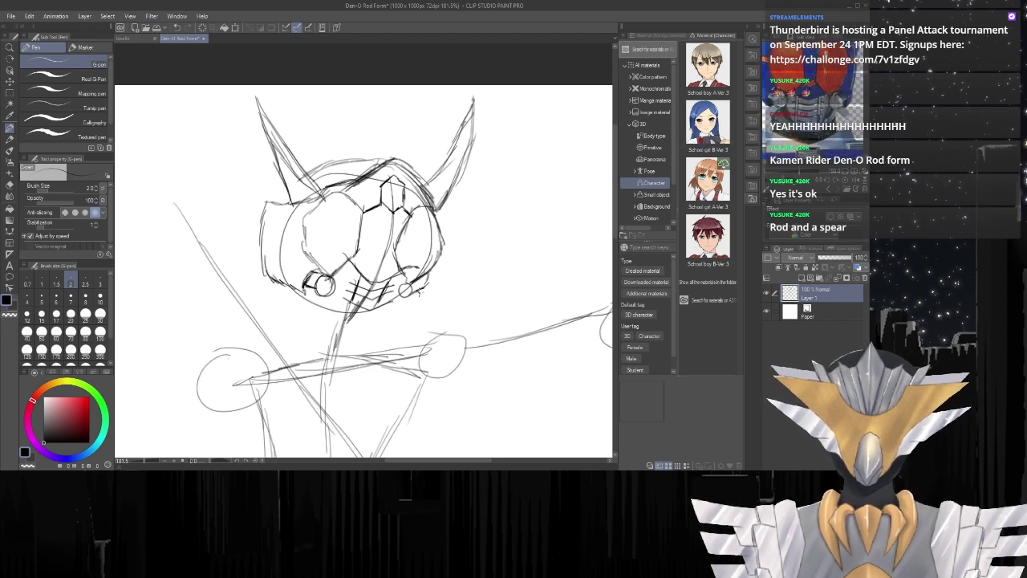
drag(422, 301, 408, 310)
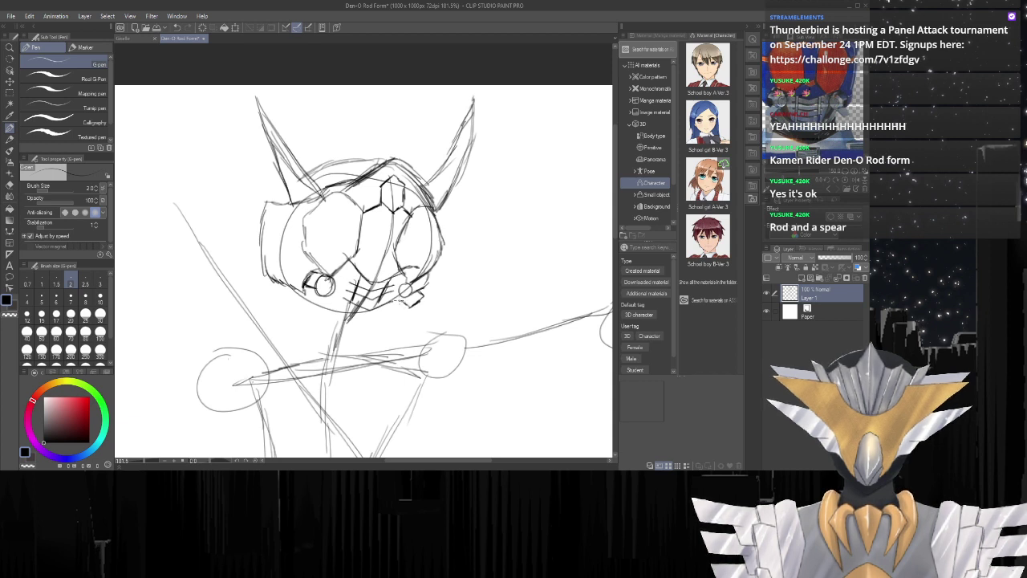
Outline the angular jaw and chin beneath the mouthpiece, running between the two cheek pieces.
mouse_move(406, 297)
mouse_down()
mouse_move(381, 321)
mouse_move(352, 325)
mouse_up()
drag(366, 323, 346, 329)
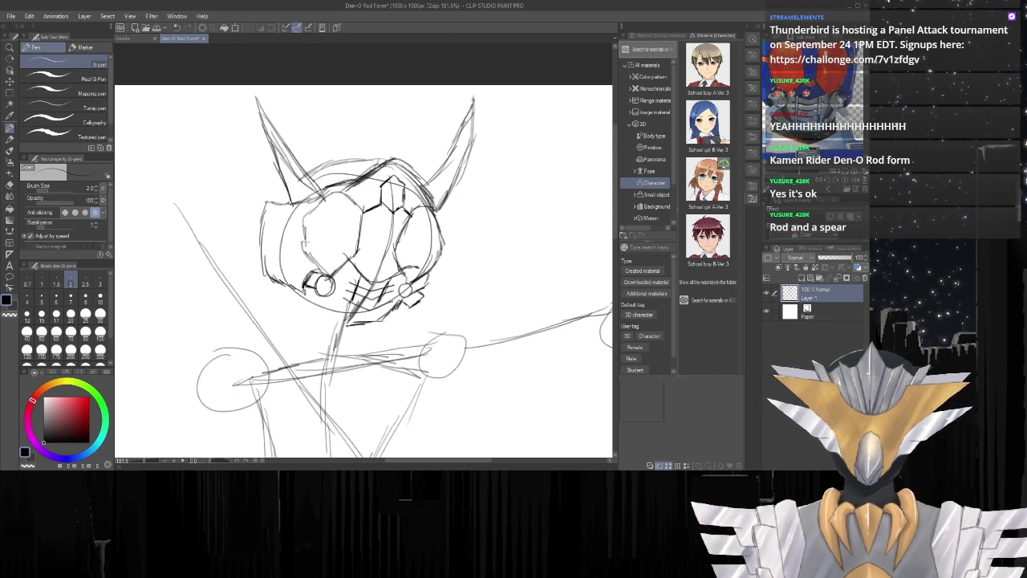
mouse_move(395, 297)
mouse_down()
mouse_move(375, 318)
mouse_move(311, 313)
mouse_move(322, 326)
mouse_move(355, 323)
mouse_up()
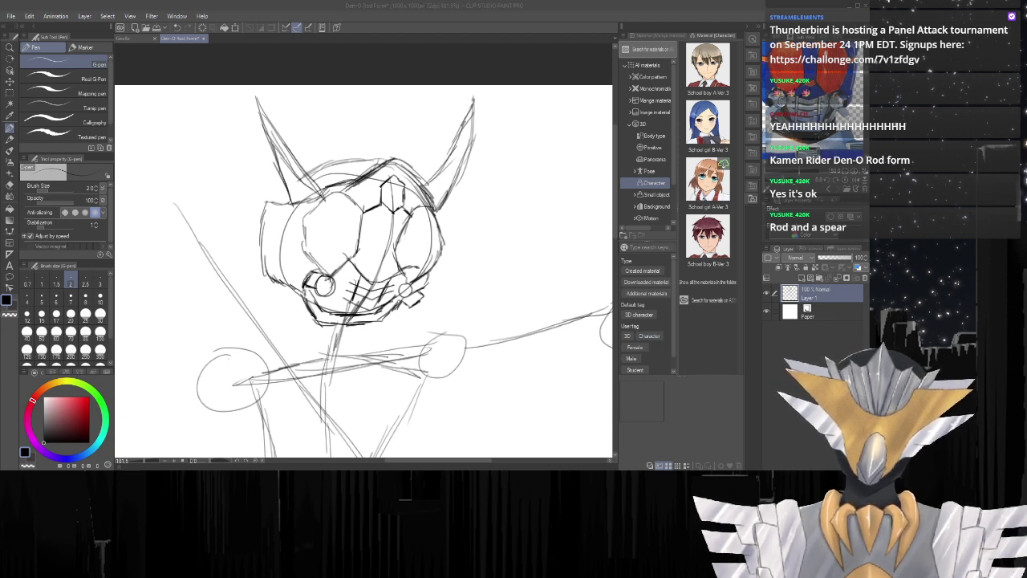
Check the full-body reference and sketch rounded shoulder armour around the near shoulder circle, closed by an angled inner edge.
click(470, 5)
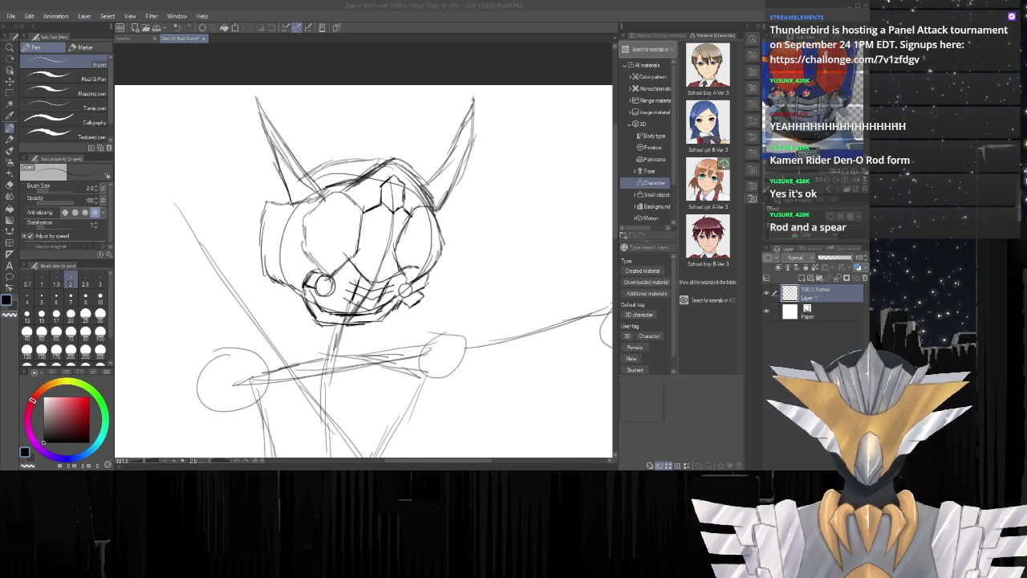
click(819, 105)
scroll(819, 105, down, 3)
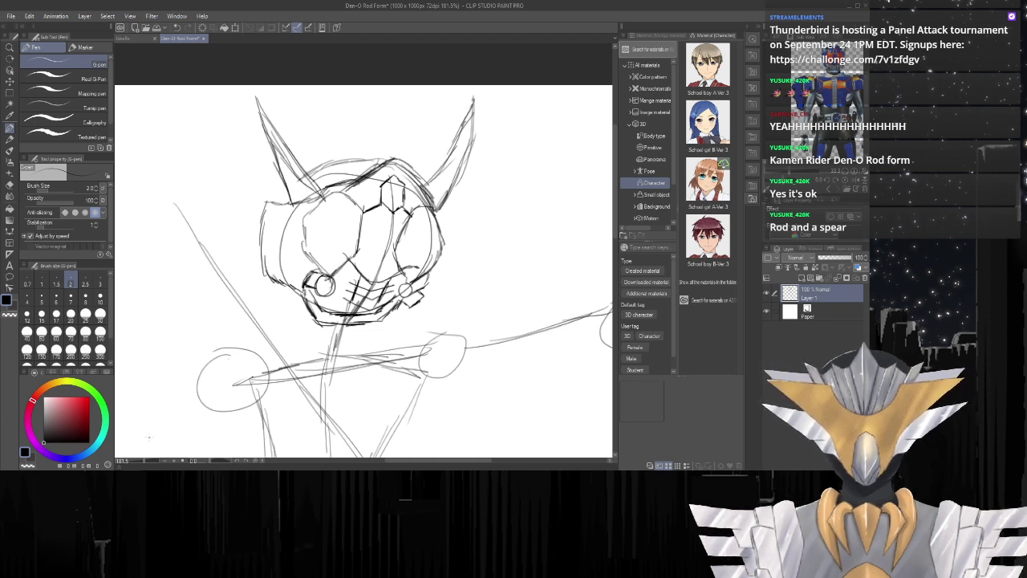
drag(616, 200, 615, 217)
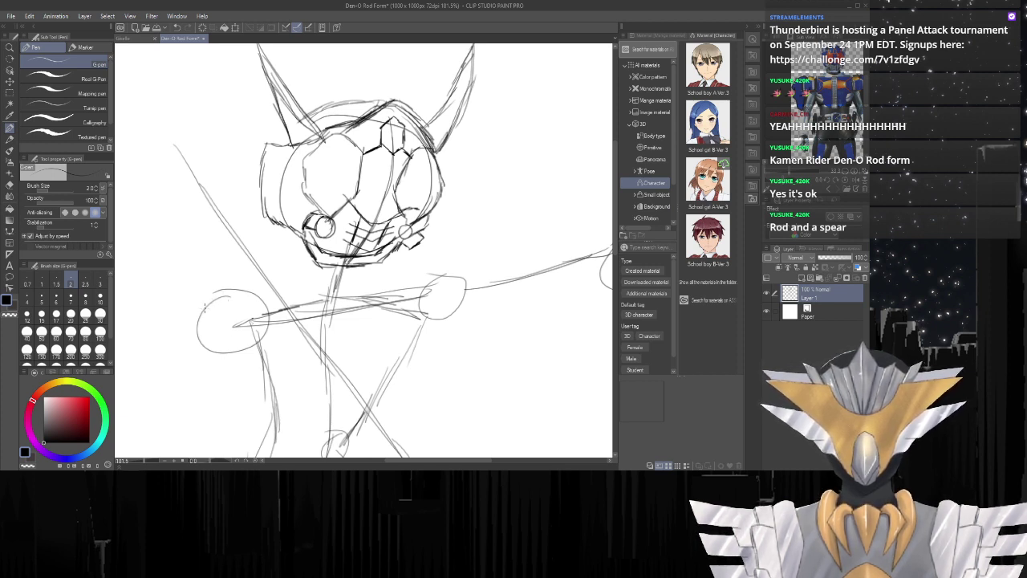
drag(205, 310, 277, 277)
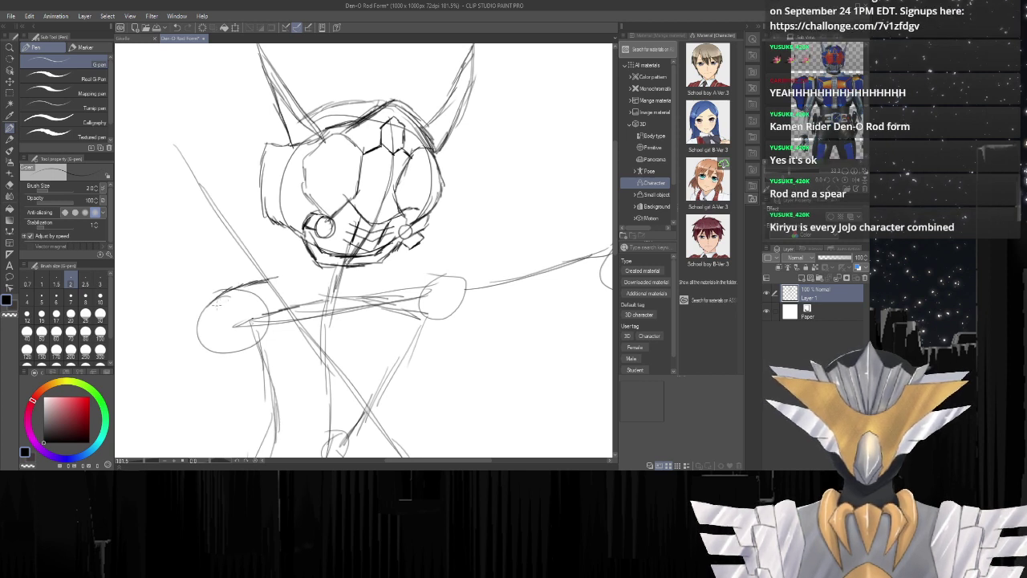
mouse_move(221, 299)
mouse_down()
mouse_move(207, 307)
mouse_move(200, 340)
mouse_up()
mouse_move(205, 321)
mouse_down()
mouse_move(229, 368)
mouse_move(228, 358)
mouse_move(278, 353)
mouse_up()
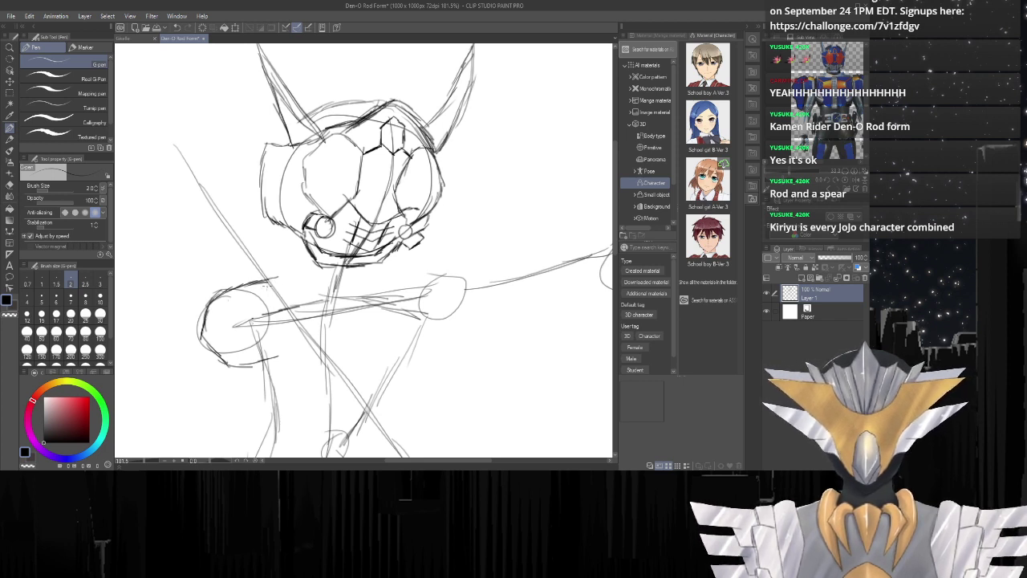
mouse_move(276, 278)
mouse_down()
mouse_move(262, 317)
mouse_move(291, 360)
mouse_move(259, 363)
mouse_up()
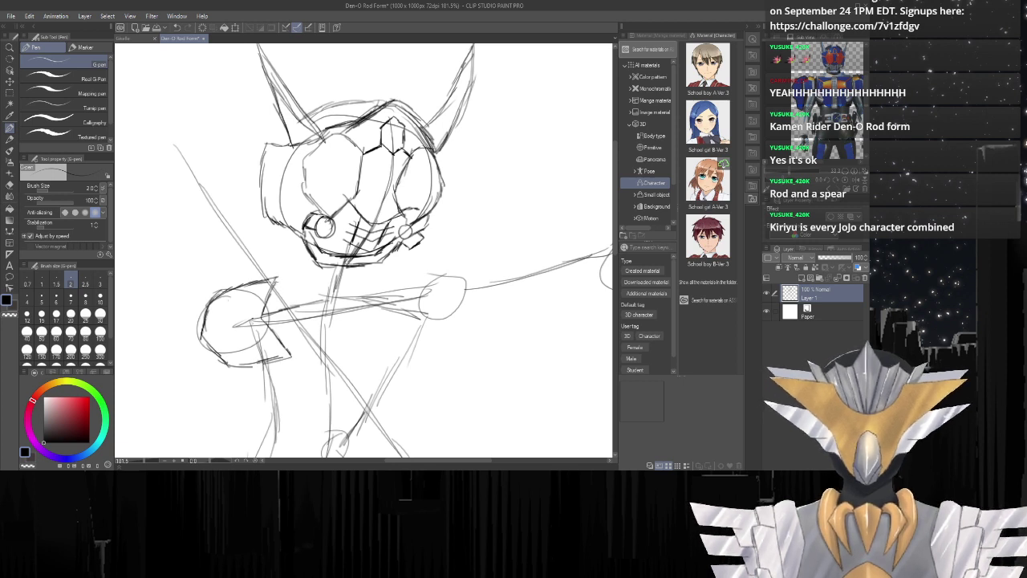
Sketch the angular chest armour segments below the head, from the near shoulder armour across to the far shoulder circle.
mouse_move(280, 277)
mouse_down()
mouse_move(324, 267)
mouse_move(315, 319)
mouse_move(341, 345)
mouse_move(287, 361)
mouse_up()
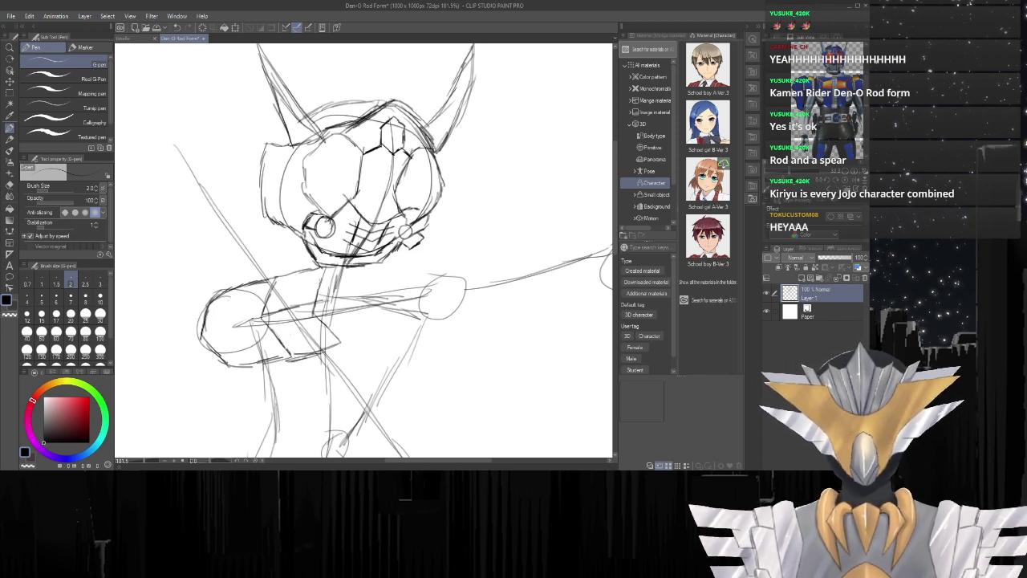
mouse_move(321, 268)
mouse_down()
mouse_move(372, 267)
mouse_move(360, 310)
mouse_move(375, 321)
mouse_move(340, 350)
mouse_up()
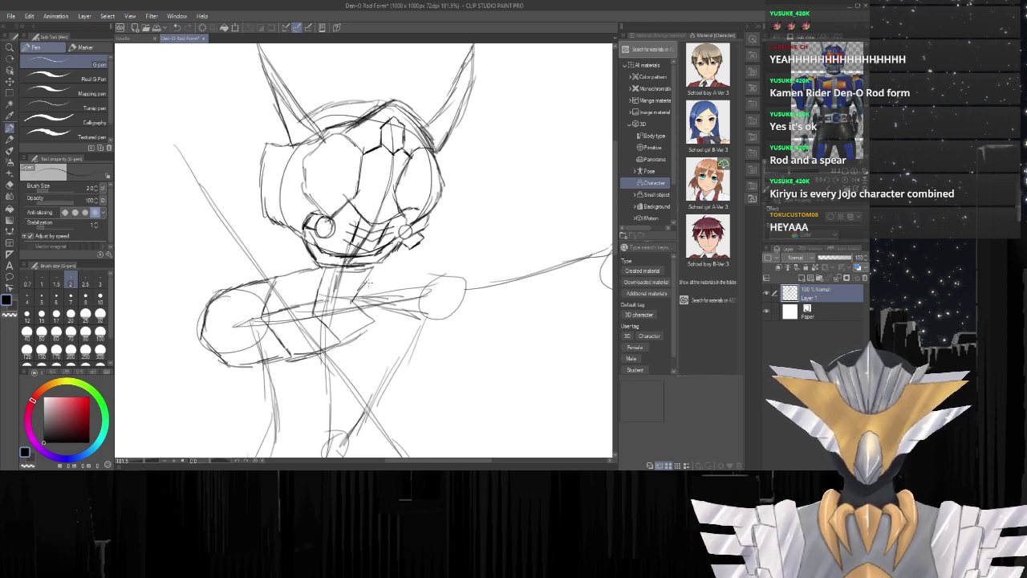
drag(367, 281, 446, 275)
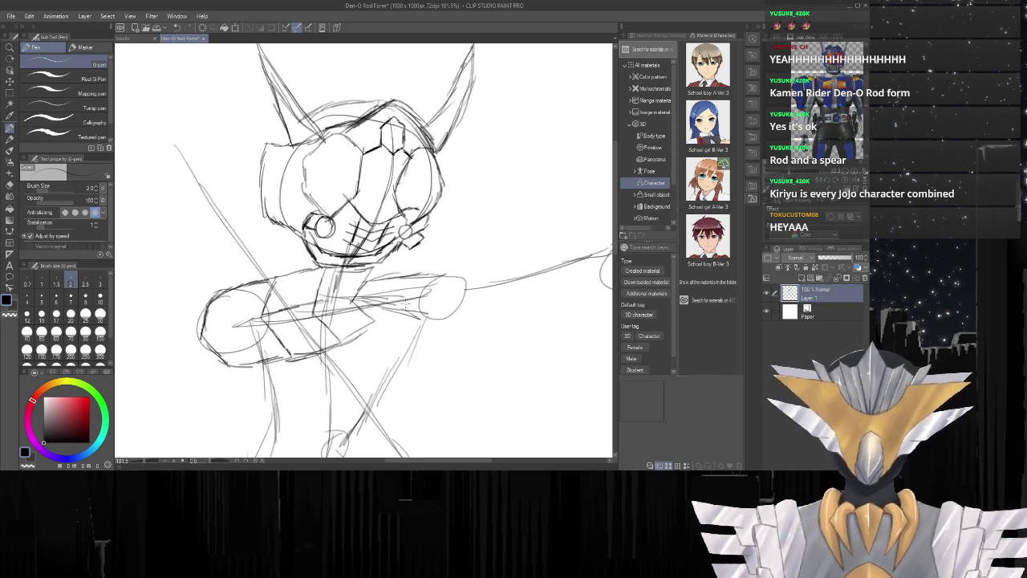
mouse_move(374, 325)
mouse_down()
mouse_move(413, 318)
mouse_move(401, 321)
mouse_up()
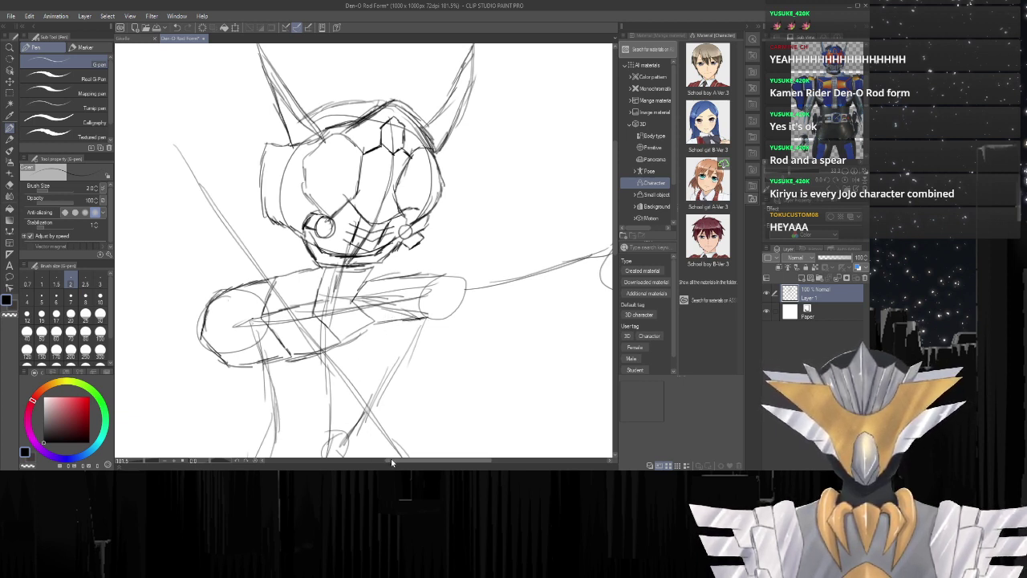
Sketch the outstretched arm's forearm armour along the guide line, with a stepped cuff at the wrist beside the hand shape.
drag(391, 459, 429, 459)
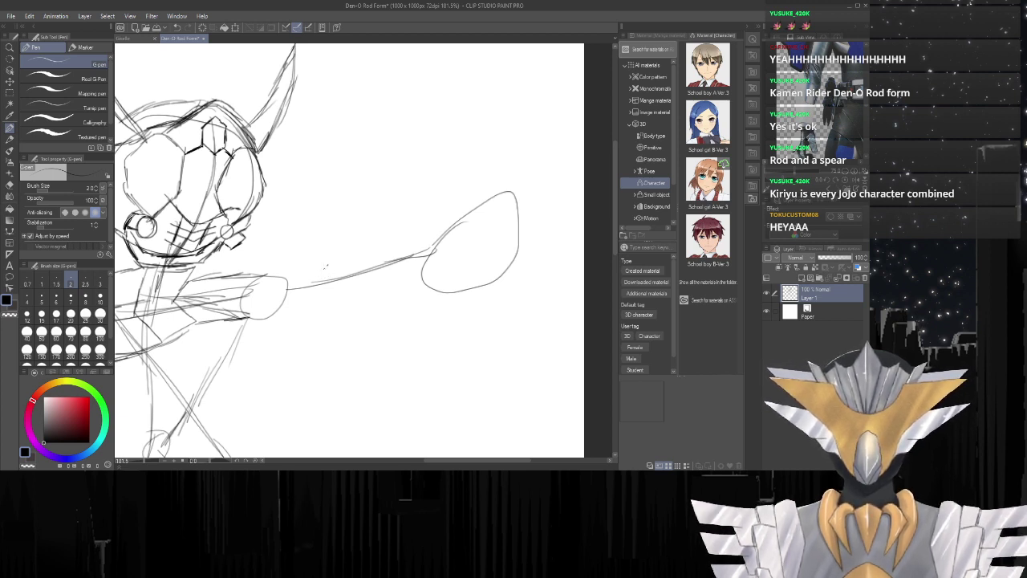
mouse_move(326, 265)
mouse_down()
mouse_move(304, 290)
mouse_move(345, 308)
mouse_move(363, 305)
mouse_move(422, 282)
mouse_move(332, 263)
mouse_move(355, 264)
mouse_move(361, 278)
mouse_move(333, 262)
mouse_move(380, 258)
mouse_move(369, 278)
mouse_move(358, 261)
mouse_move(404, 252)
mouse_up()
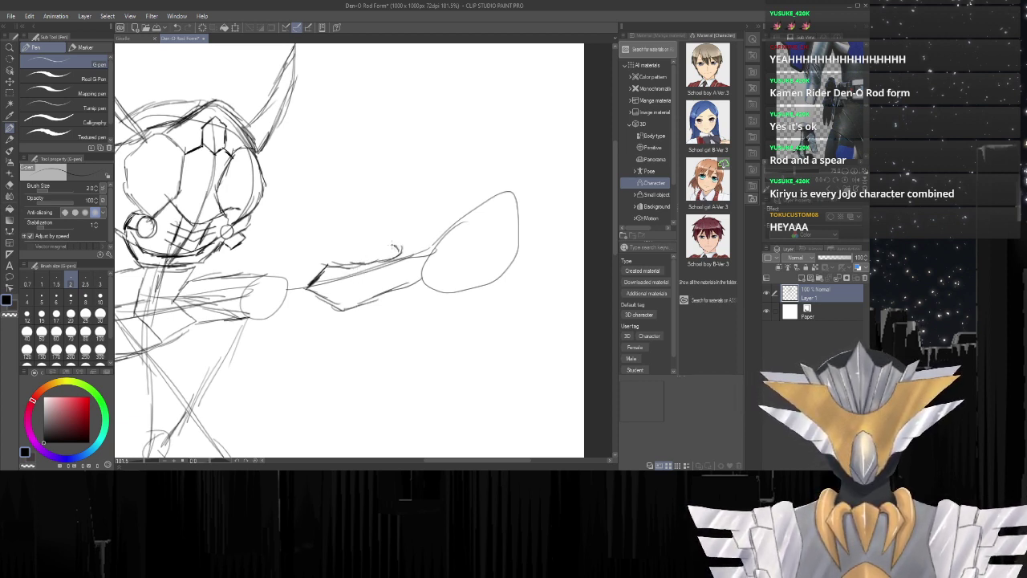
mouse_move(399, 291)
mouse_down()
mouse_move(404, 303)
mouse_move(427, 296)
mouse_up()
mouse_move(393, 245)
mouse_down()
mouse_move(426, 239)
mouse_move(435, 293)
mouse_move(399, 303)
mouse_move(369, 255)
mouse_move(353, 261)
mouse_up()
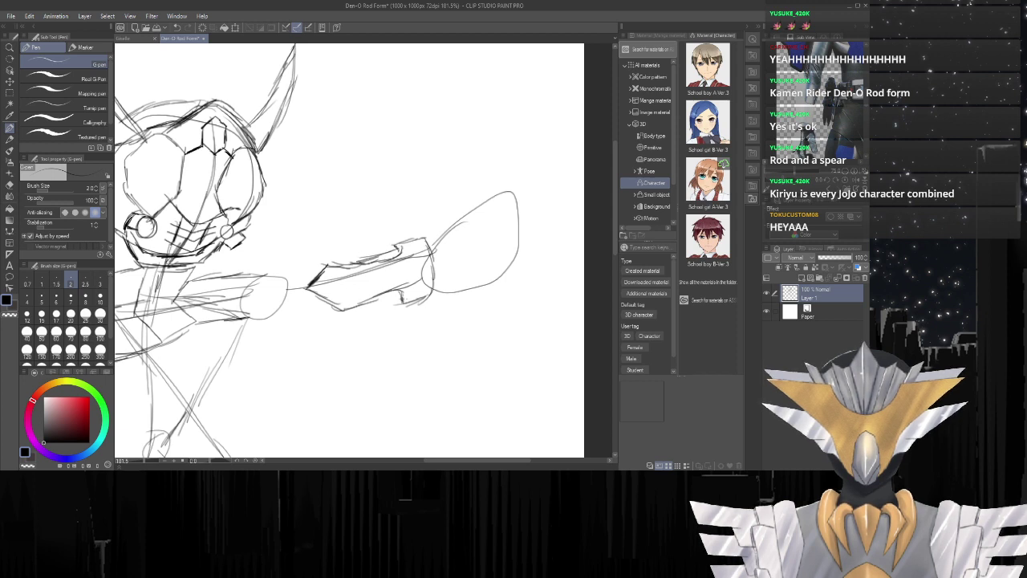
Finish the forearm cuff's underside and sketch the upper and lower arm contours joining the shoulder to the forearm.
drag(405, 295, 358, 311)
drag(395, 305, 354, 310)
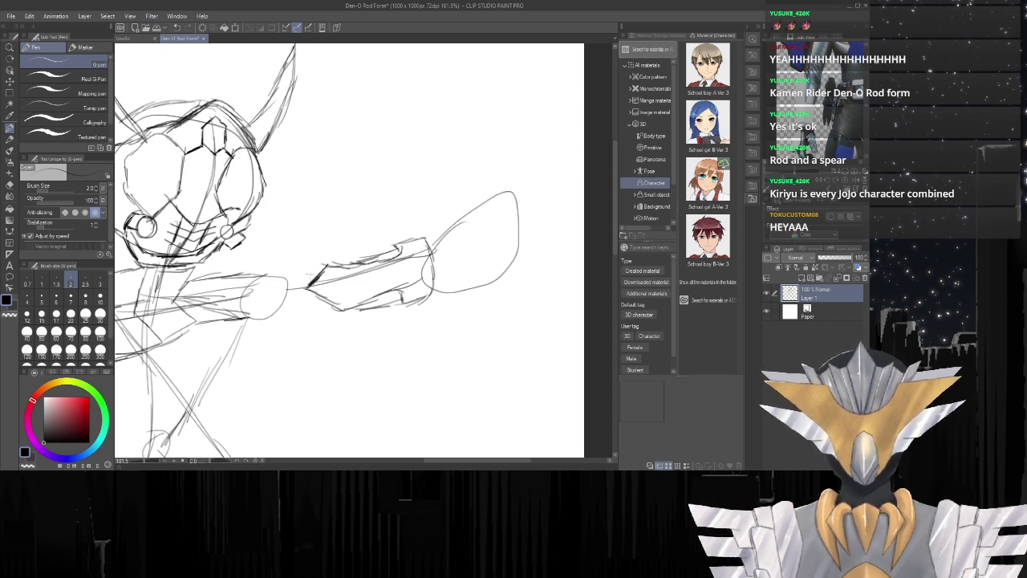
drag(323, 268, 270, 280)
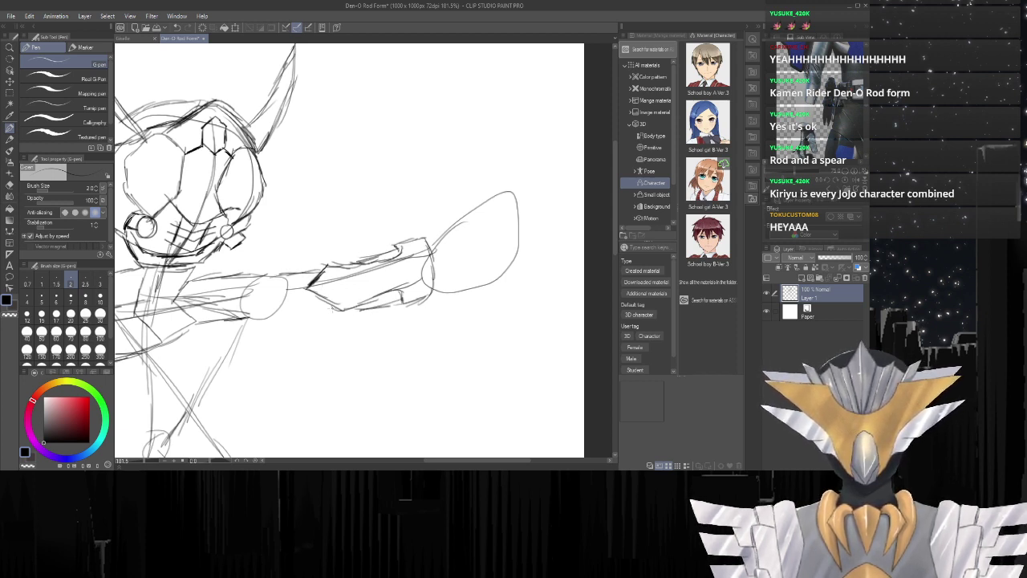
drag(335, 305, 238, 321)
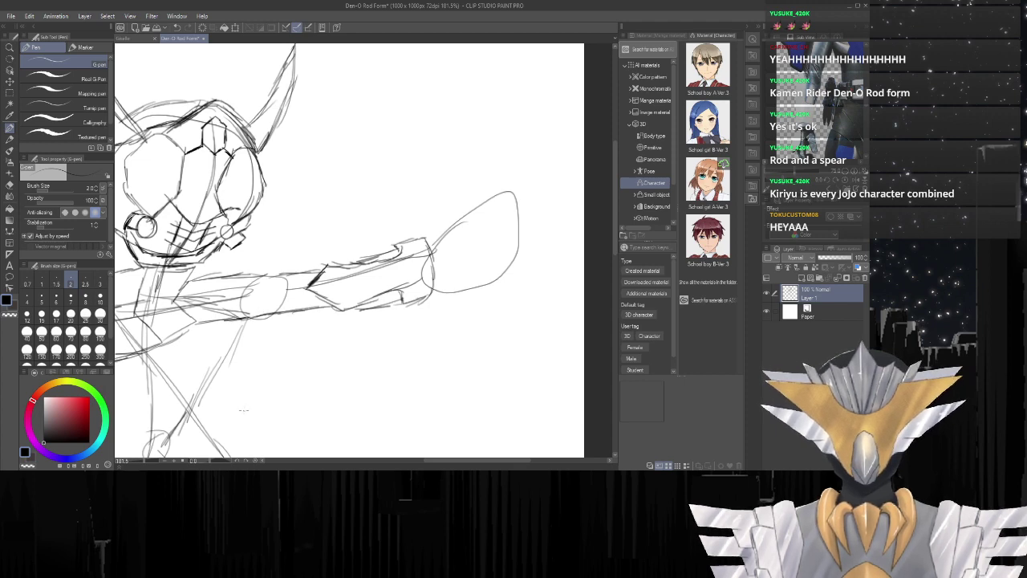
scroll(255, 349, down, 4)
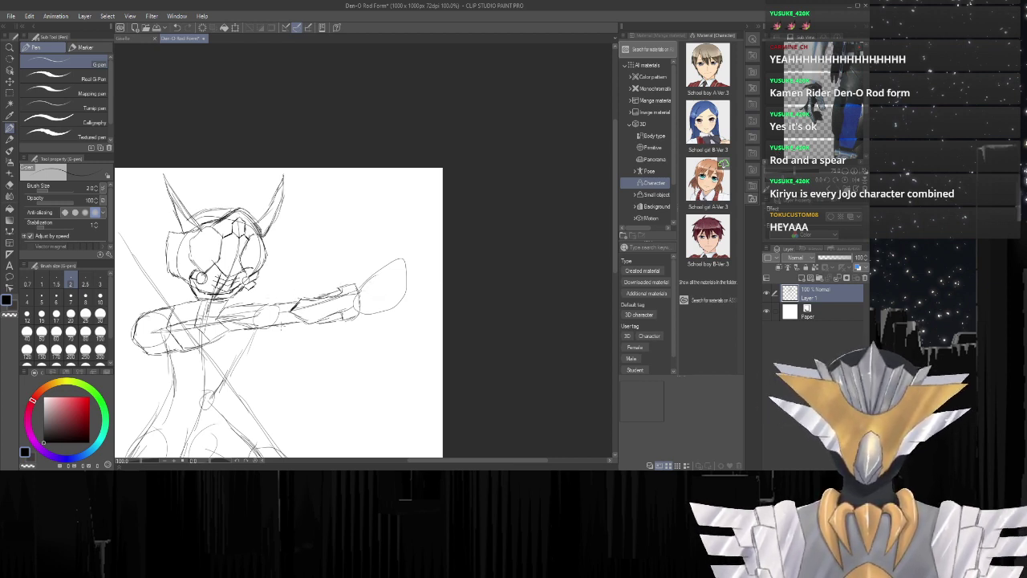
scroll(278, 330, up, 2)
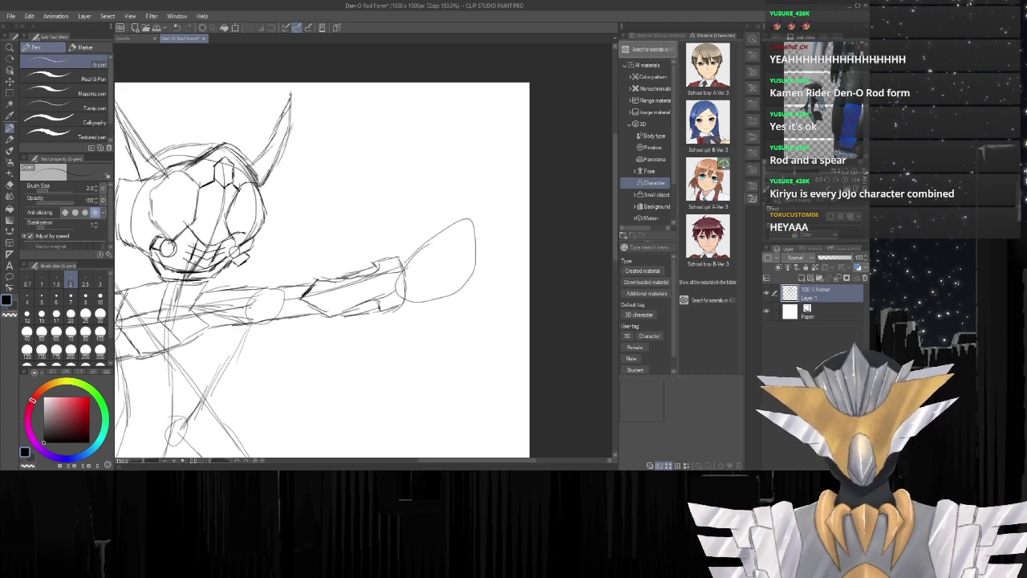
Erase the forearm armour and redraw it as a slimmer forearm tapering to the wrist, with a pointed, flared cuff at the elbow.
key(e)
mouse_move(320, 281)
mouse_down()
mouse_move(303, 297)
mouse_move(337, 317)
mouse_move(376, 300)
mouse_move(373, 312)
mouse_move(401, 303)
mouse_move(396, 256)
mouse_move(321, 281)
mouse_move(393, 261)
mouse_up()
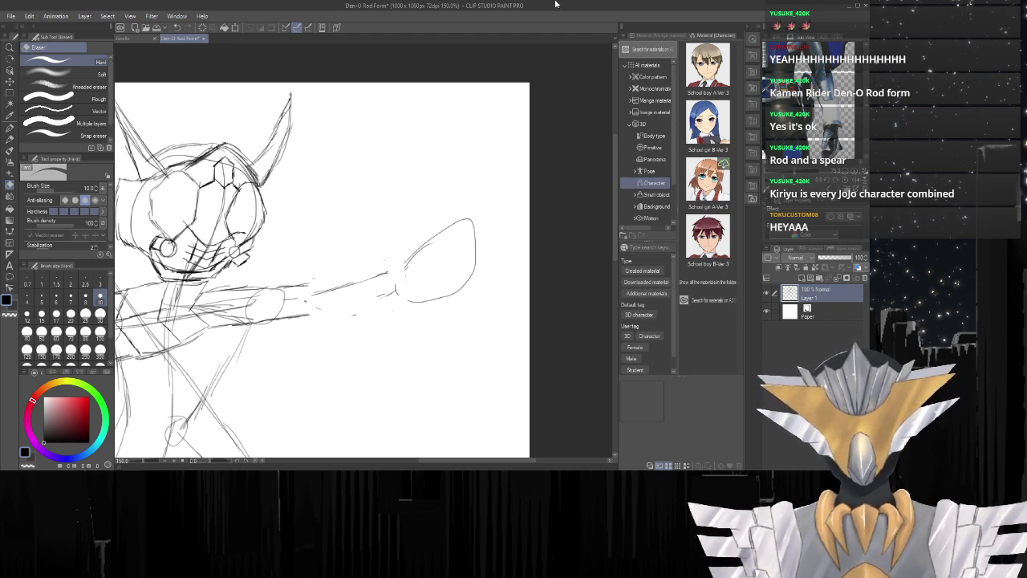
key(p)
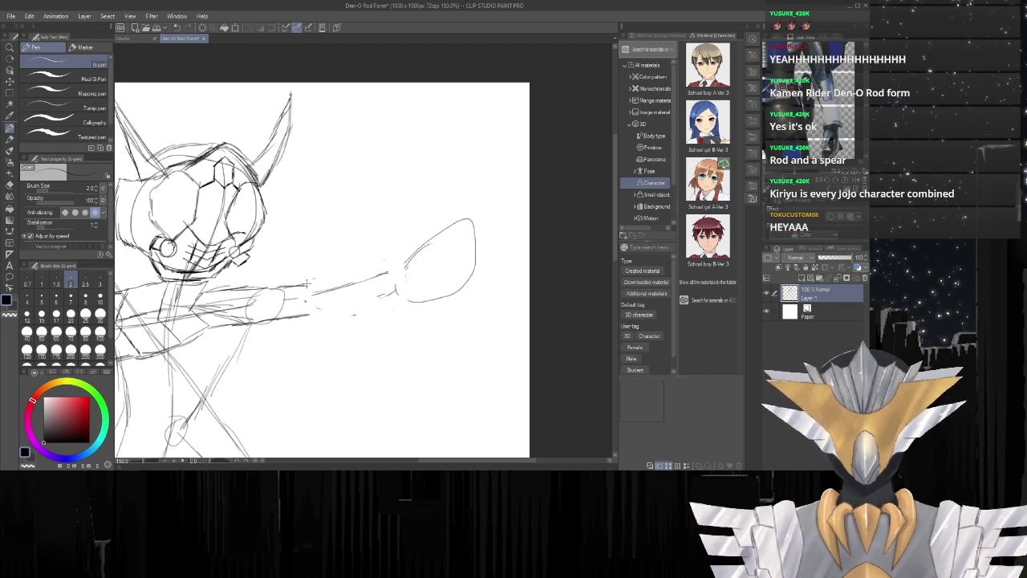
drag(308, 283, 315, 291)
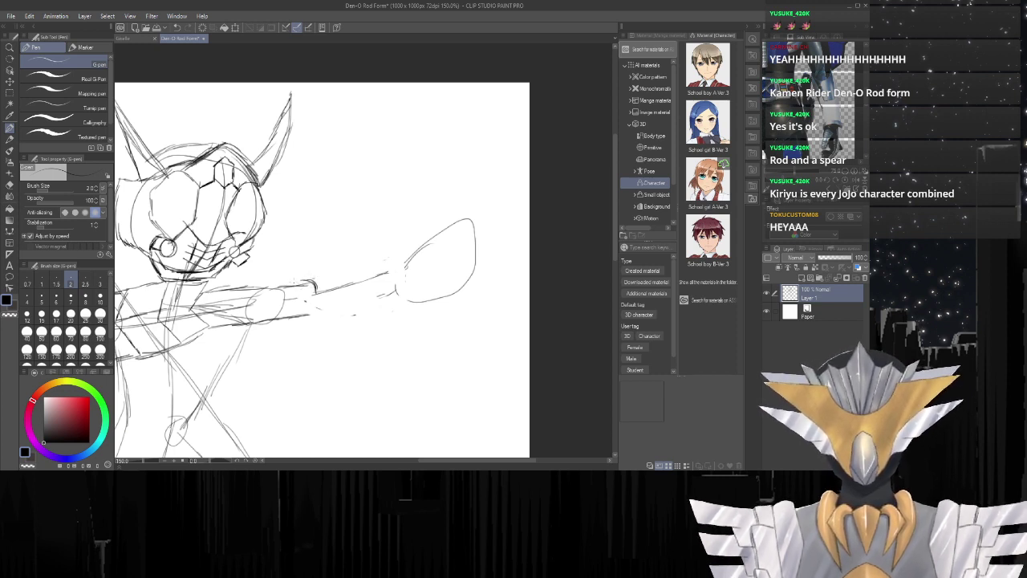
drag(303, 278, 368, 269)
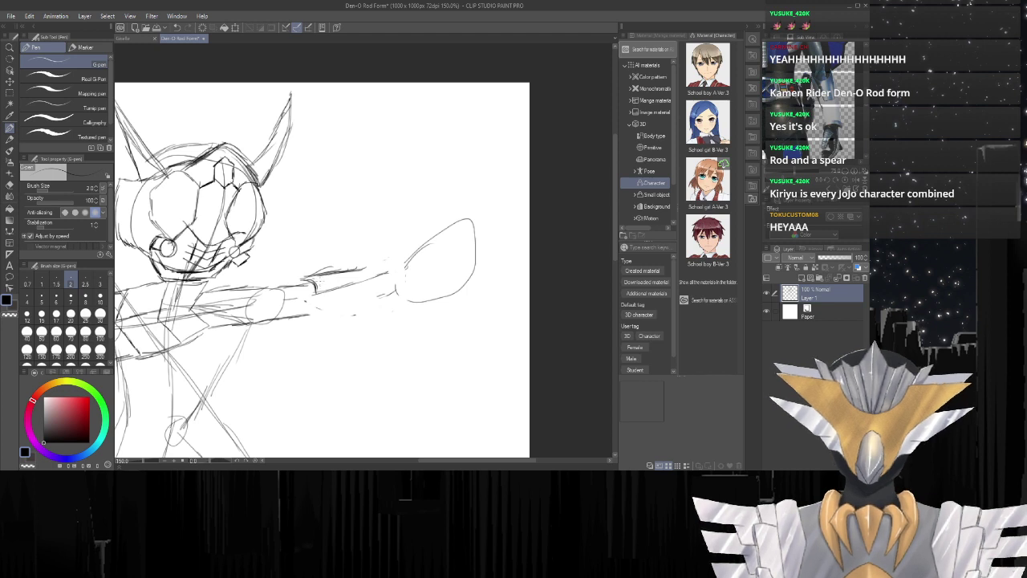
mouse_move(352, 273)
mouse_down()
mouse_move(402, 258)
mouse_move(394, 301)
mouse_move(299, 326)
mouse_move(354, 294)
mouse_move(300, 279)
mouse_move(319, 308)
mouse_move(310, 325)
mouse_up()
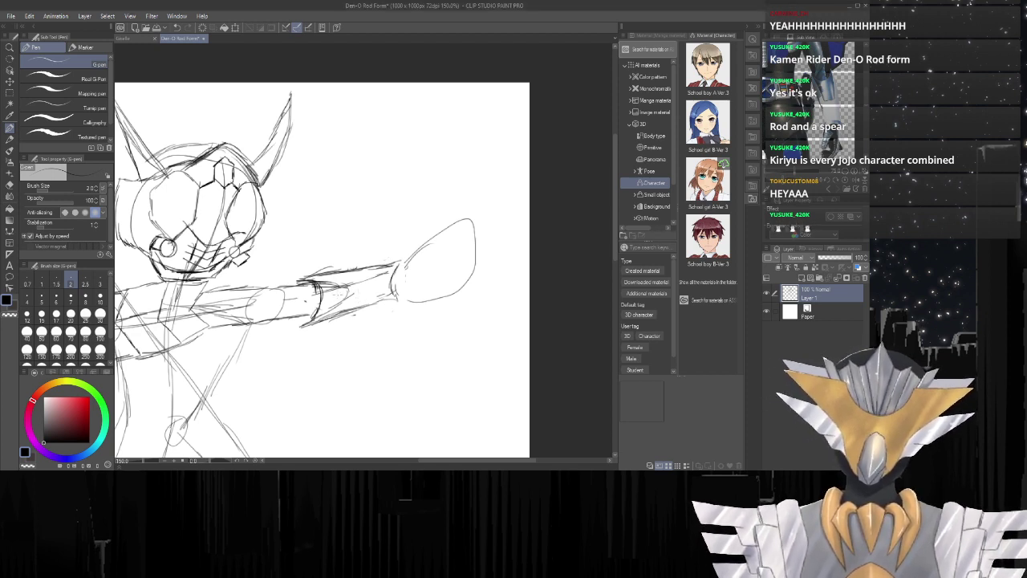
Shape the outstretched hand over its guide oval, outlining the palm, the pointed thumb and the extended fingers.
mouse_move(387, 271)
mouse_down()
mouse_move(418, 253)
mouse_move(409, 249)
mouse_move(452, 236)
mouse_up()
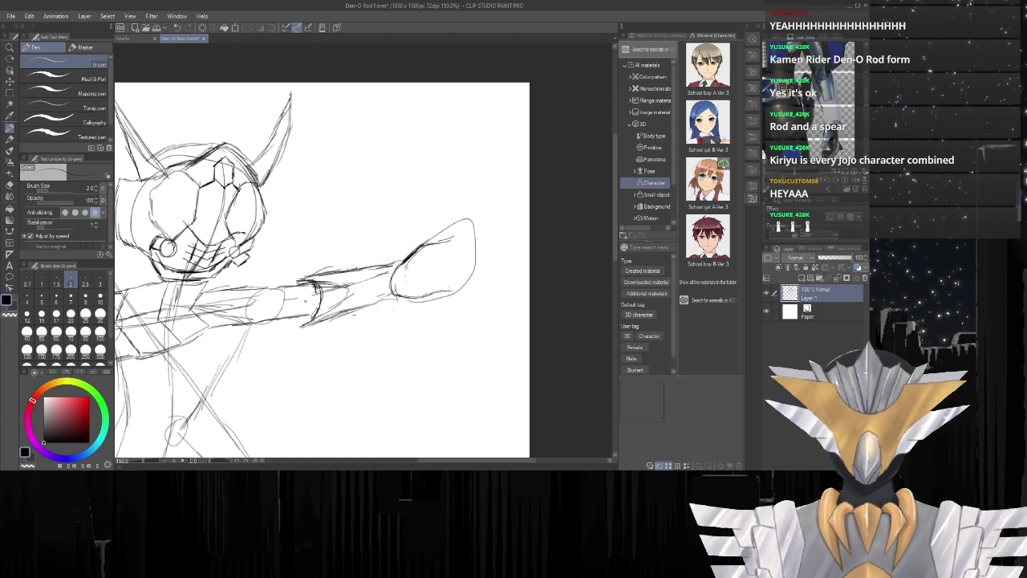
mouse_move(464, 285)
mouse_down()
mouse_move(508, 242)
mouse_move(463, 264)
mouse_move(455, 268)
mouse_move(499, 247)
mouse_move(451, 286)
mouse_up()
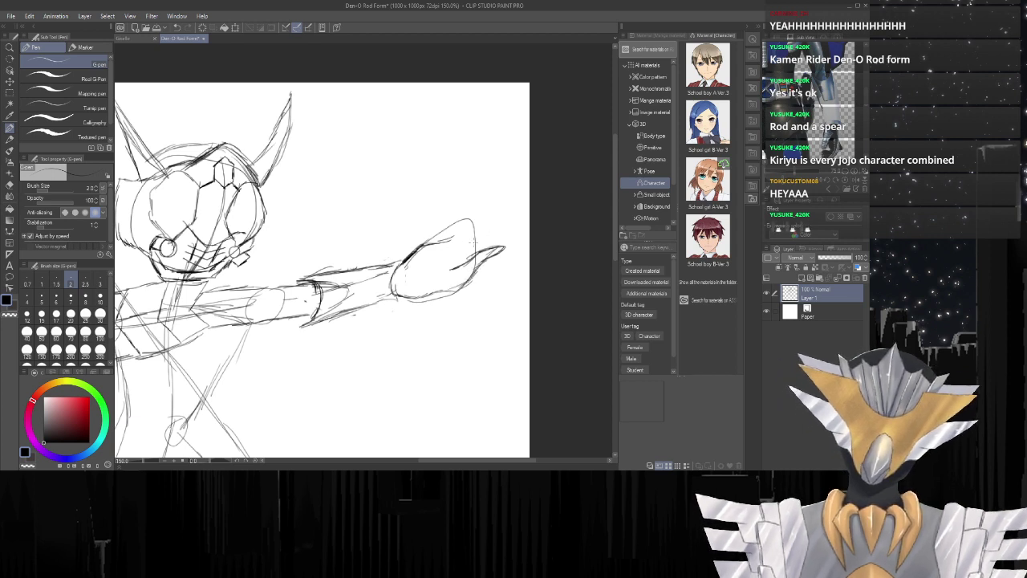
mouse_move(424, 247)
mouse_down()
mouse_move(491, 220)
mouse_move(478, 234)
mouse_move(430, 248)
mouse_move(497, 197)
mouse_move(477, 223)
mouse_move(491, 183)
mouse_move(450, 275)
mouse_up()
scroll(307, 261, down, 5)
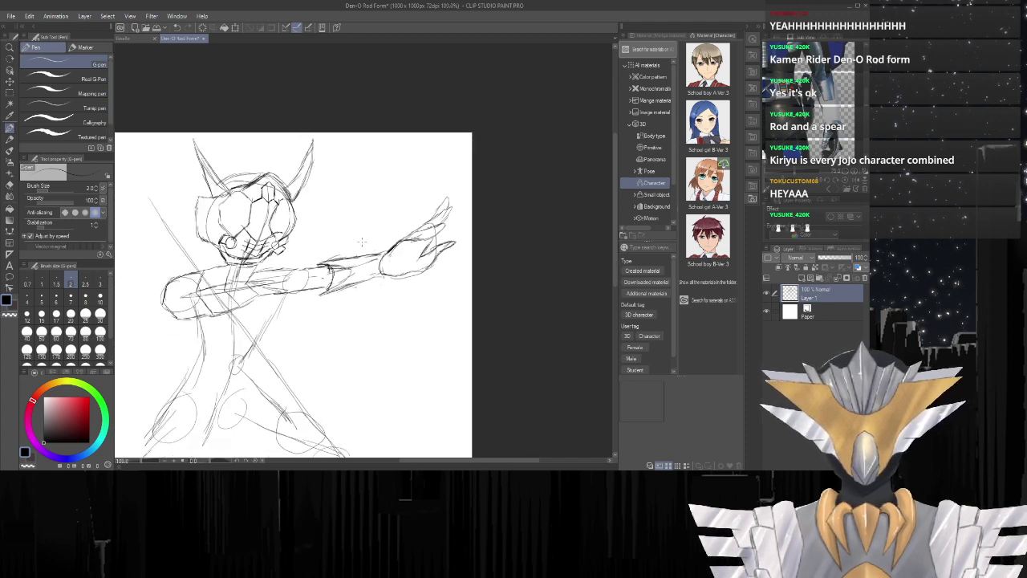
Sketch the angled central chest panel below the arm, with parallel inner lines converging at the waist joint.
scroll(306, 280, up, 3)
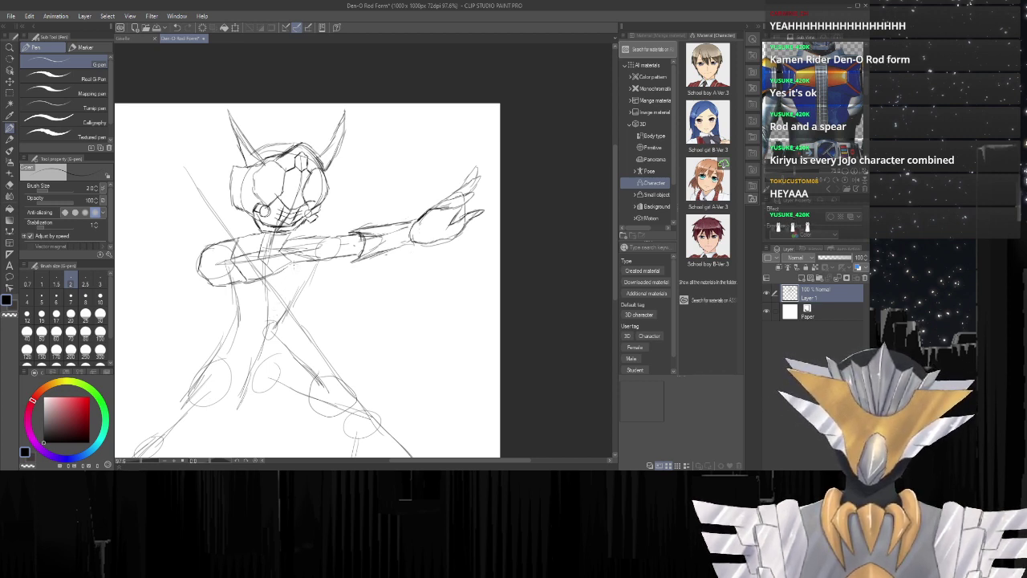
mouse_move(292, 268)
mouse_down()
mouse_move(303, 299)
mouse_move(276, 333)
mouse_up()
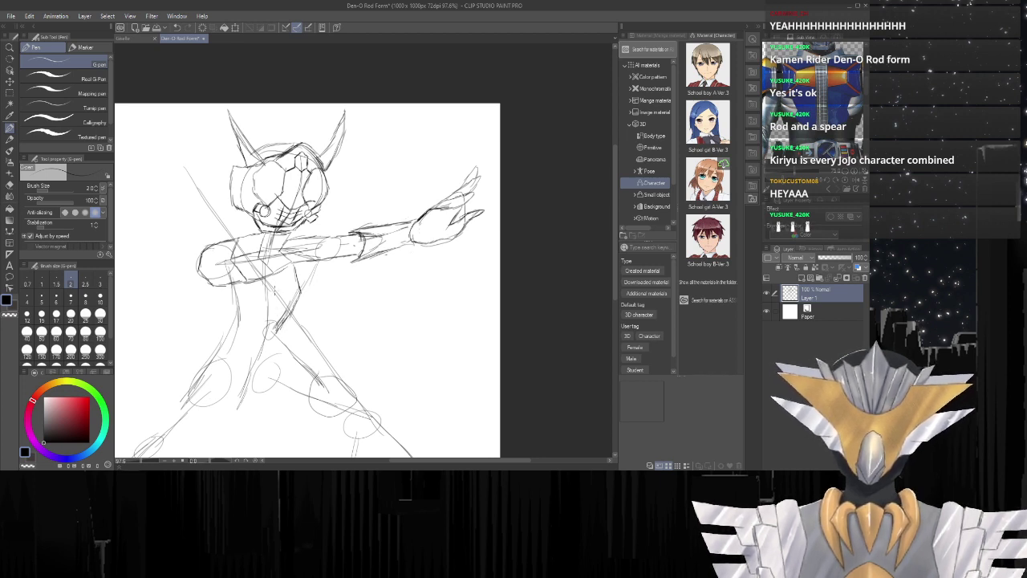
drag(278, 278, 283, 308)
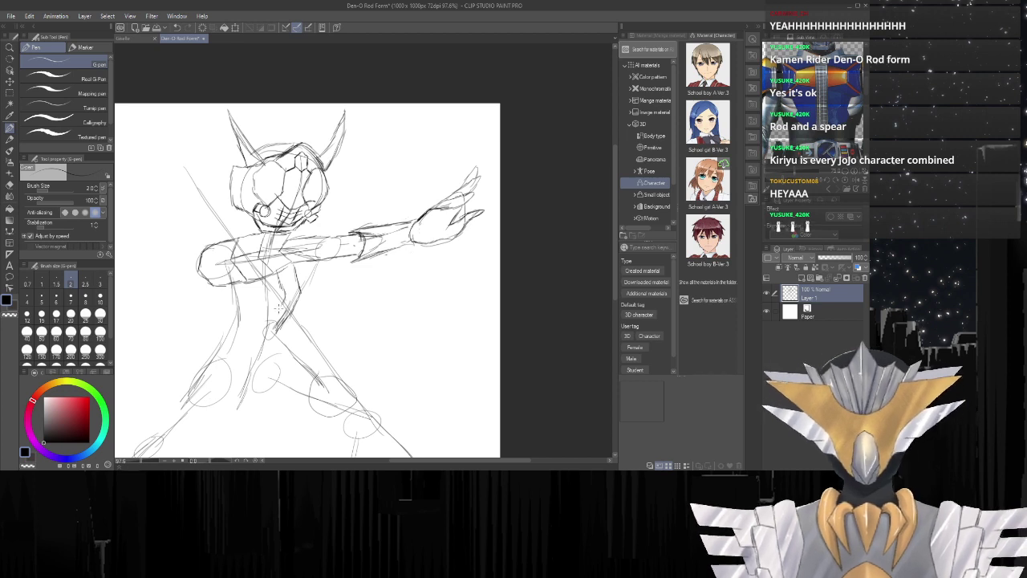
drag(283, 293, 268, 338)
drag(268, 330, 291, 329)
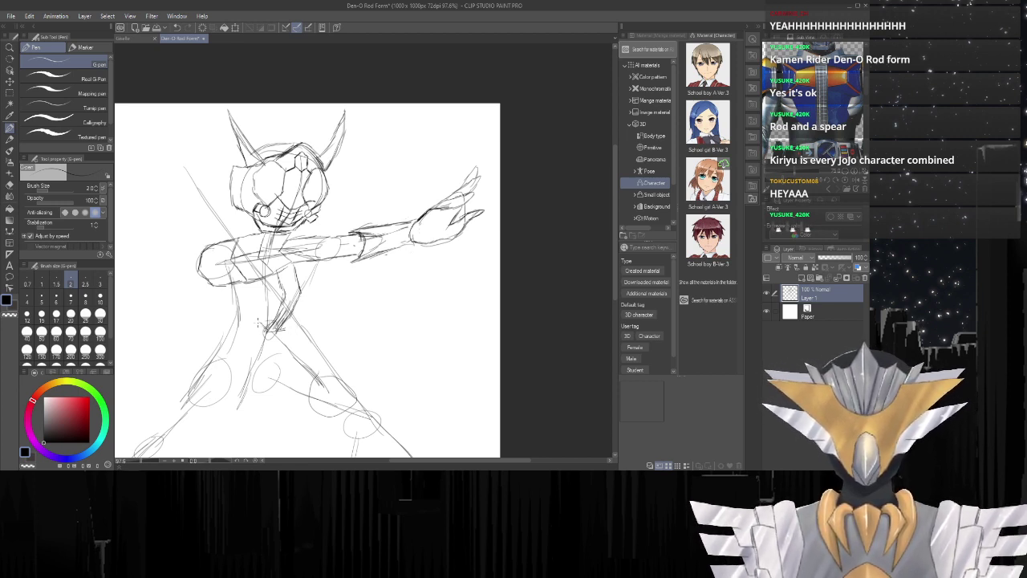
Outline the torso armour's lower edge and stepped sides, from the near side under the shoulder around to the far side.
mouse_move(266, 325)
mouse_down()
mouse_move(230, 321)
mouse_move(238, 298)
mouse_move(228, 288)
mouse_move(240, 302)
mouse_move(218, 359)
mouse_up()
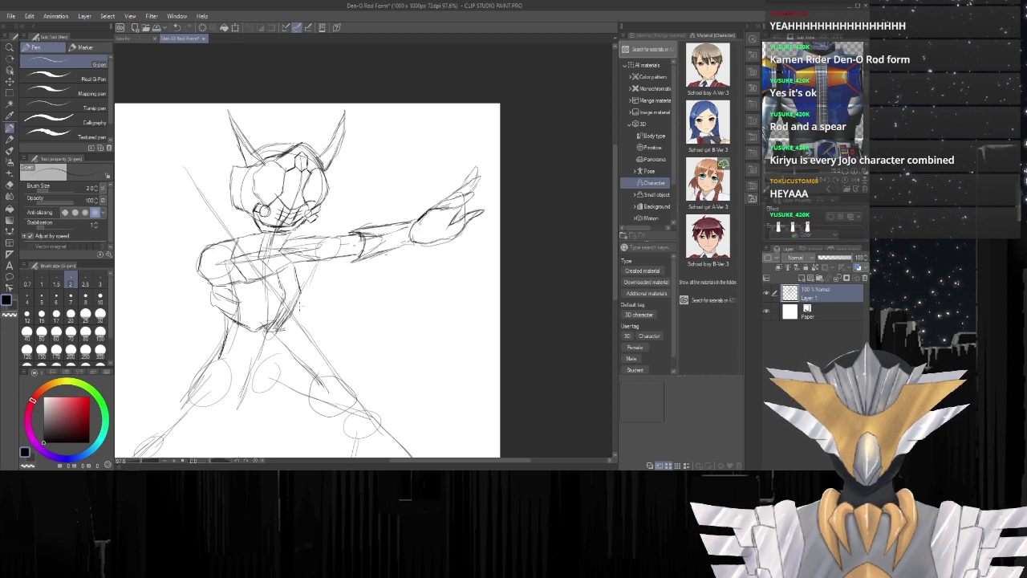
drag(316, 310, 289, 323)
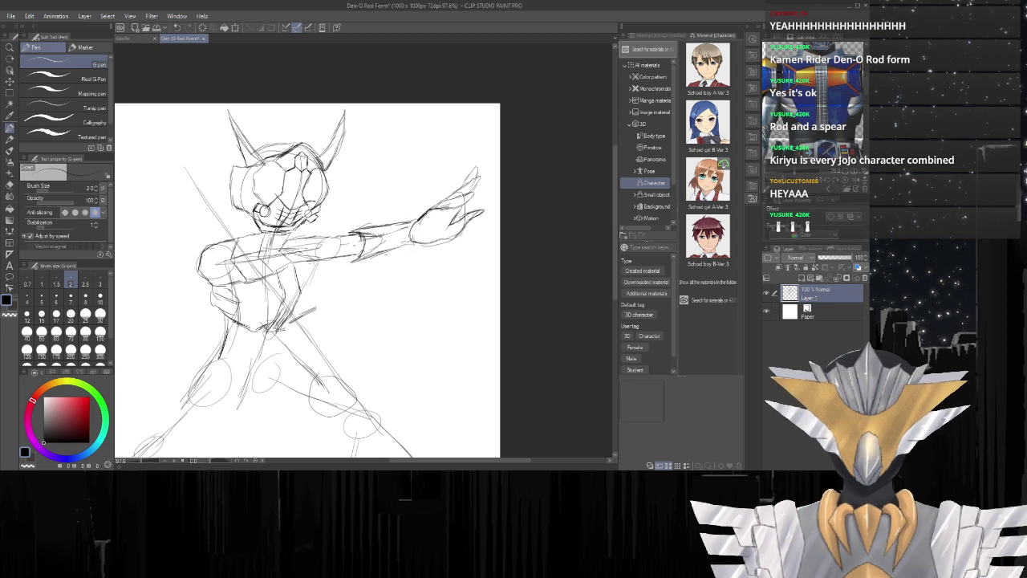
mouse_move(320, 264)
mouse_down()
mouse_move(312, 316)
mouse_move(284, 327)
mouse_up()
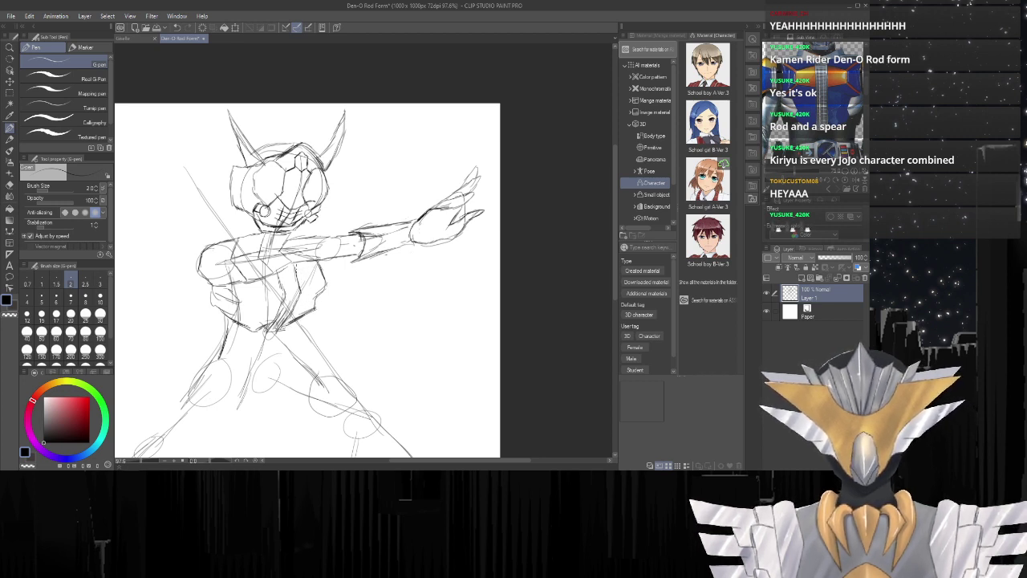
Add a blocky plate on the far side of the chest and a rounded plate at its centre below the arm.
drag(298, 287, 305, 284)
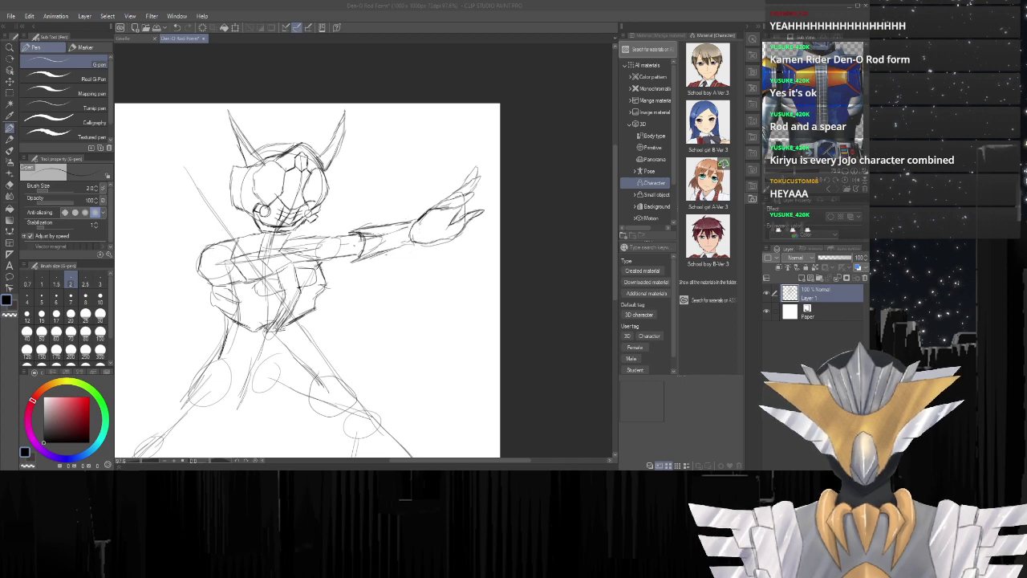
click(437, 296)
scroll(260, 236, up, 4)
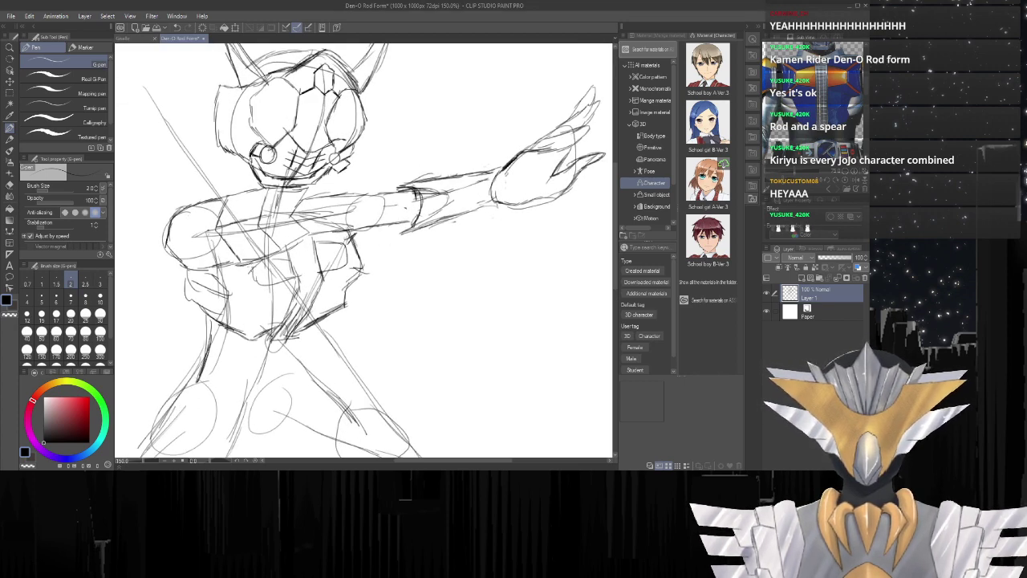
mouse_move(252, 261)
mouse_down()
mouse_move(269, 284)
mouse_move(297, 285)
mouse_move(274, 326)
mouse_move(286, 337)
mouse_move(319, 285)
mouse_move(313, 240)
mouse_up()
drag(300, 280, 248, 280)
Sketch a second stepped armour contour outside the torso's far edge, running from beneath the outstretched arm toward the waist.
scroll(299, 193, up, 4)
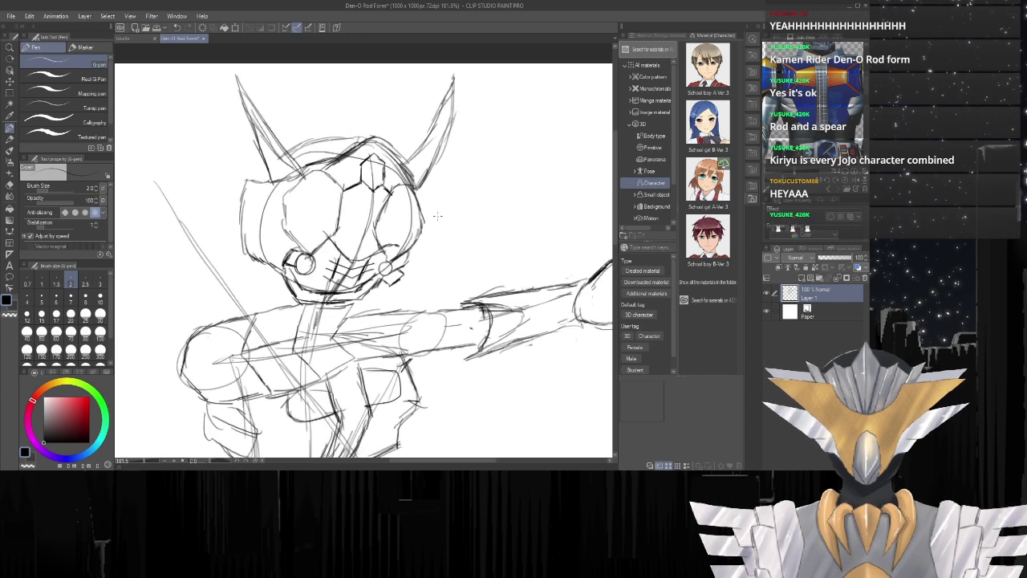
scroll(437, 215, down, 5)
scroll(526, 327, up, 4)
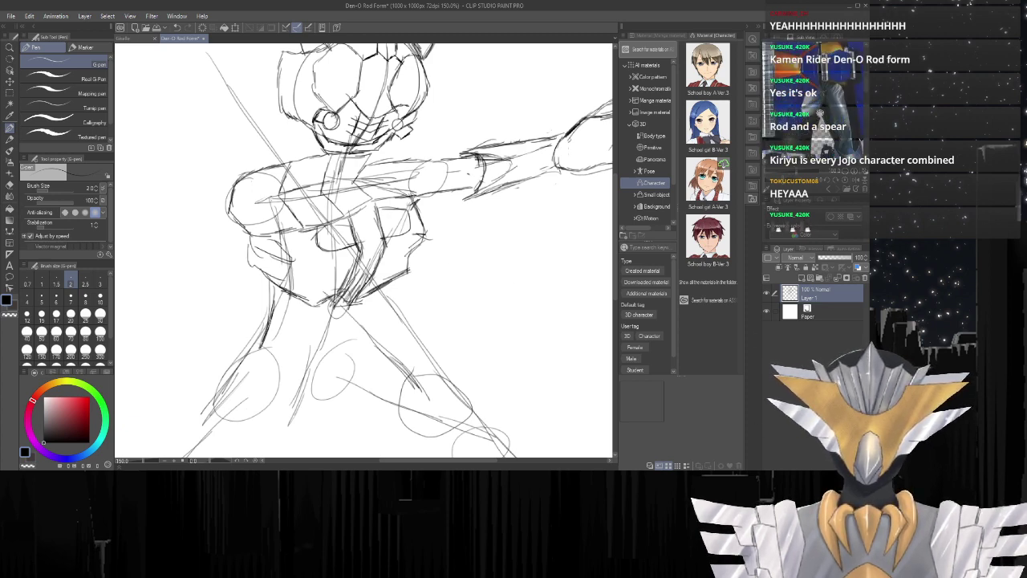
scroll(444, 208, down, 1)
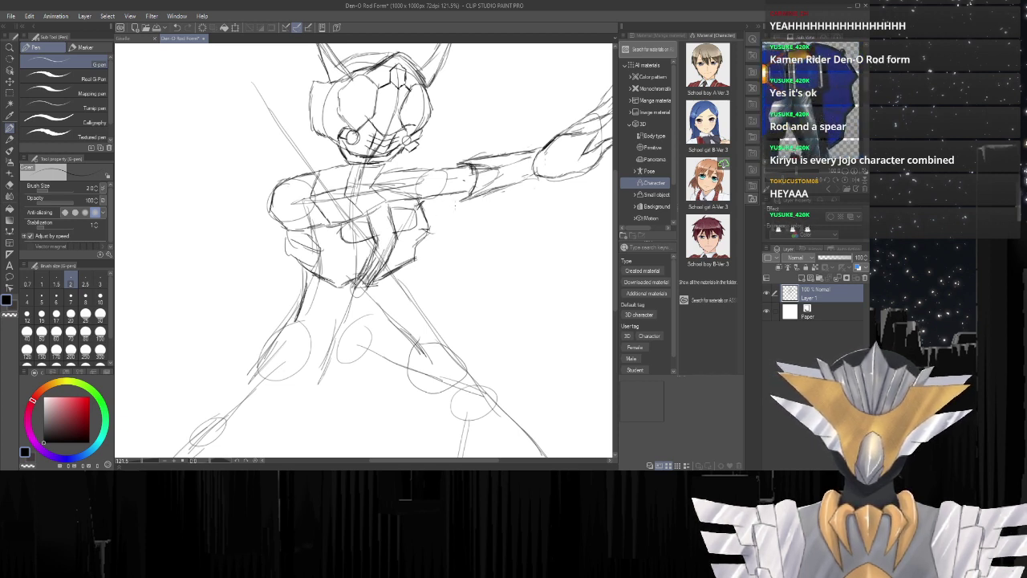
mouse_move(445, 194)
mouse_down()
mouse_move(455, 223)
mouse_move(426, 228)
mouse_move(447, 243)
mouse_move(428, 263)
mouse_move(419, 253)
mouse_move(433, 270)
mouse_move(415, 285)
mouse_up()
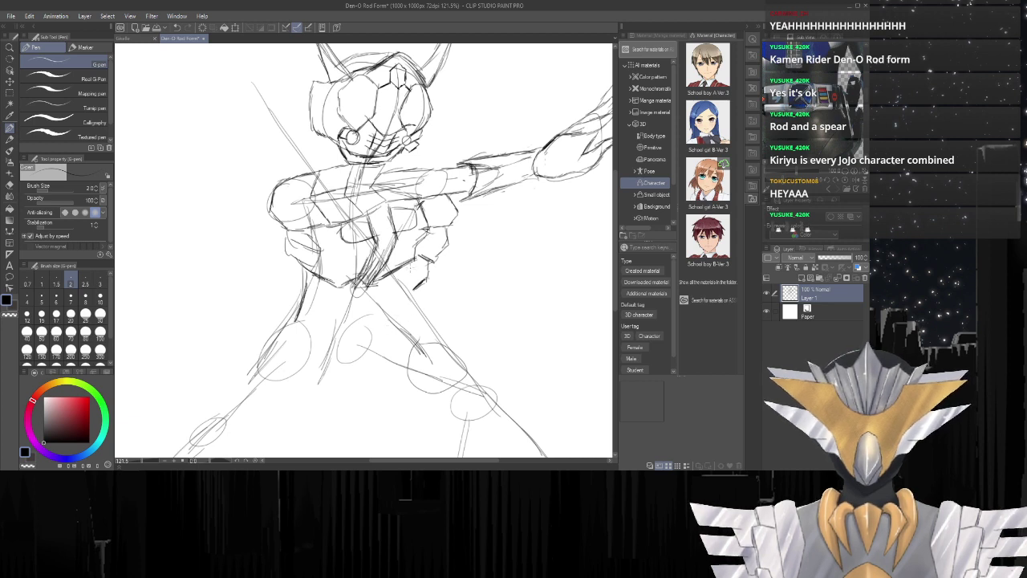
Sketch both sides of the figure's waist and hips below the chest armour with short G-pen strokes.
drag(407, 268, 393, 311)
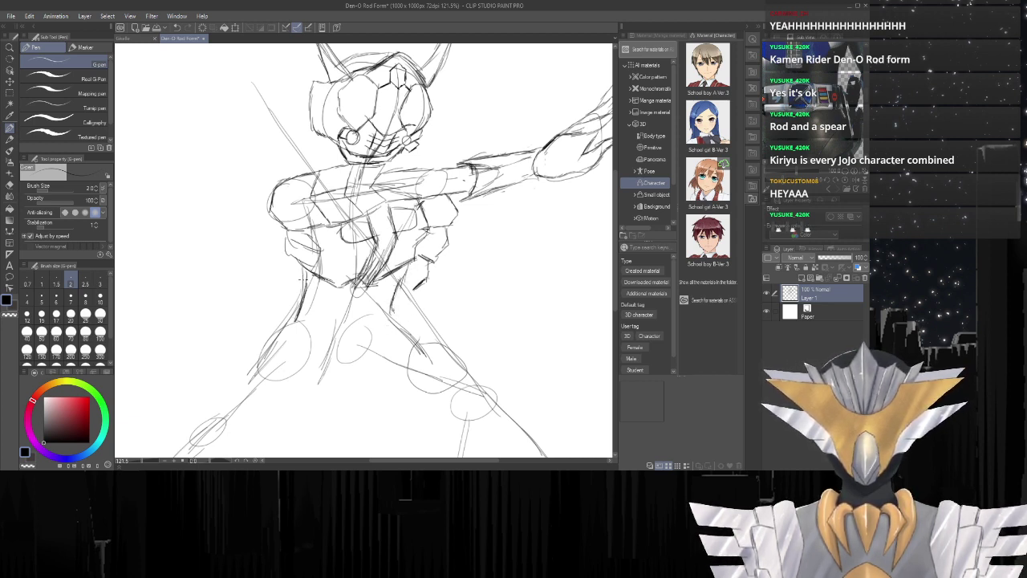
drag(309, 268, 297, 321)
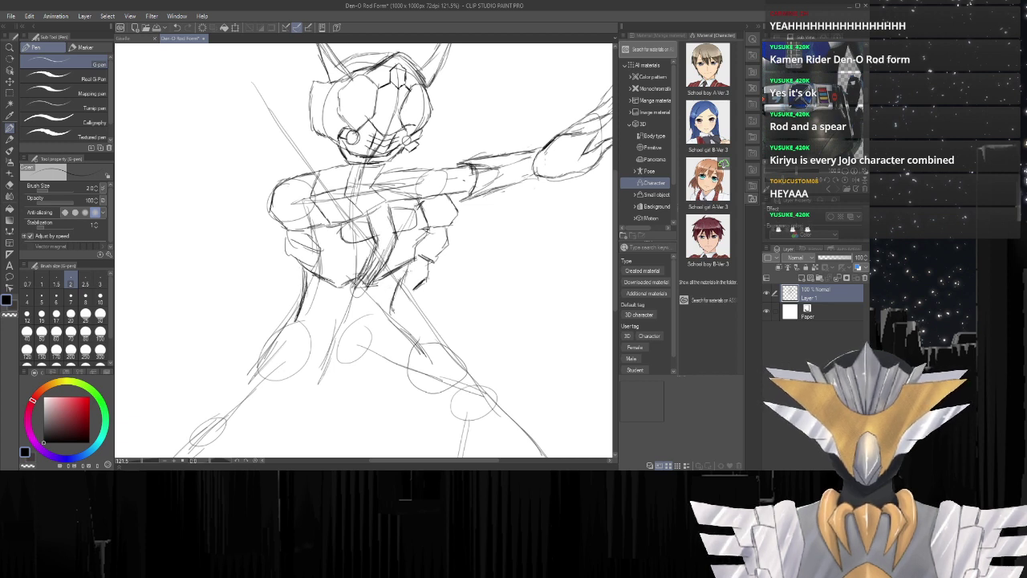
mouse_move(411, 268)
mouse_down()
mouse_move(391, 315)
mouse_move(404, 319)
mouse_up()
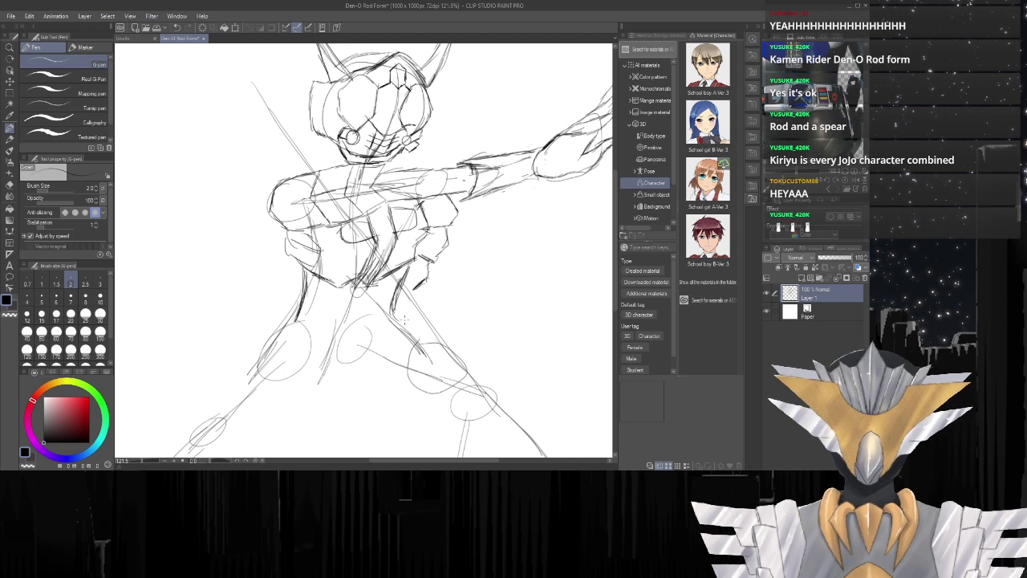
drag(392, 302, 414, 341)
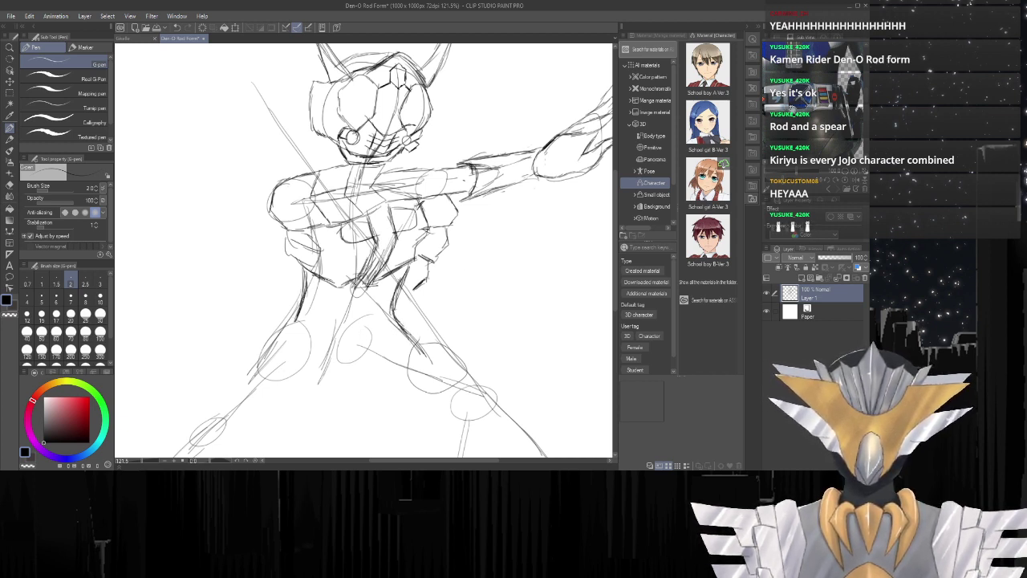
Bring the belt into view in the reference image and sketch the belt's upper edge, round-cornered emblem buckle and right side panel.
drag(793, 109, 804, 125)
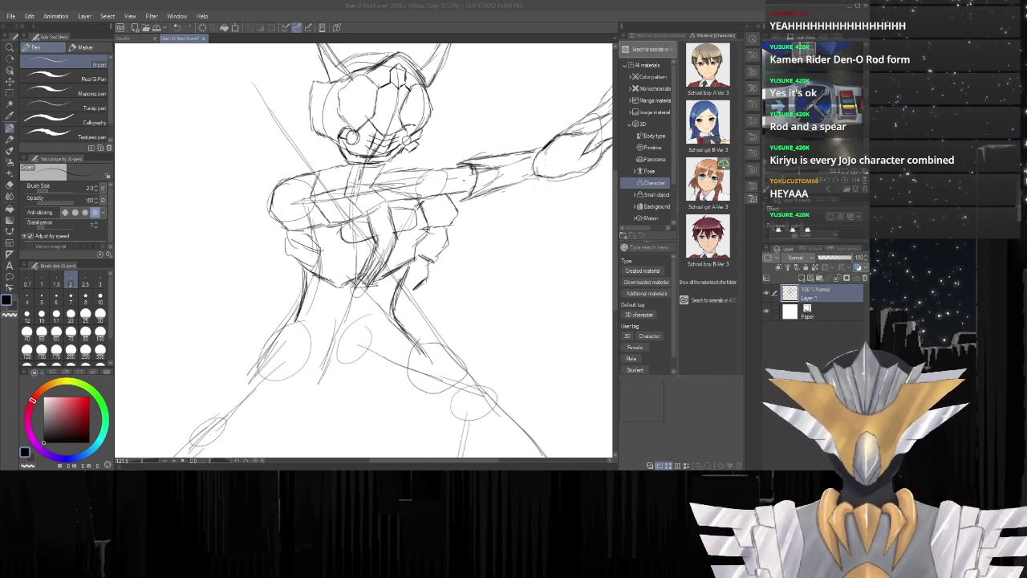
drag(399, 281, 393, 347)
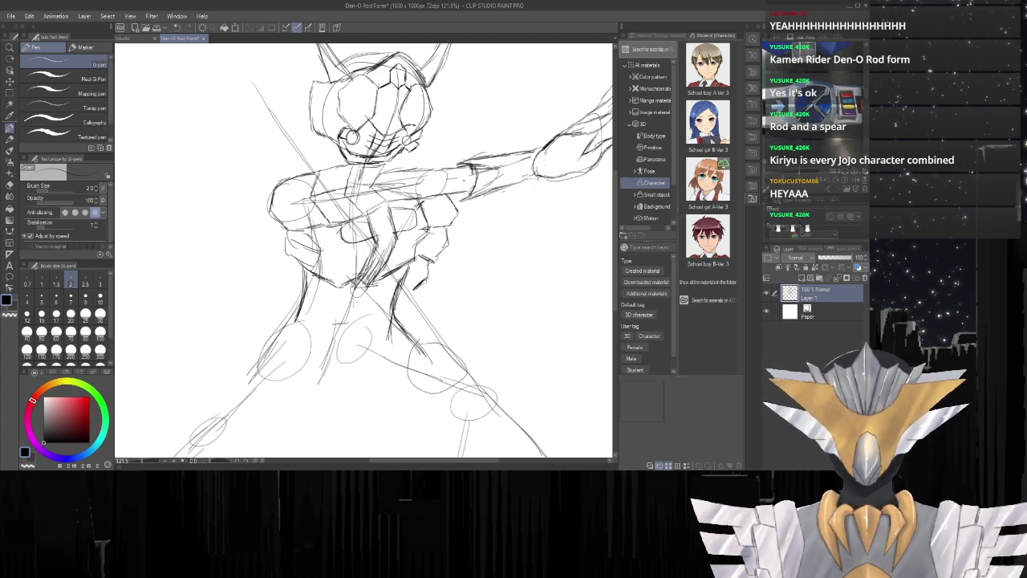
key(ctrl+minus)
key(ctrl+minus)
key(ctrl+plus)
key(ctrl+plus)
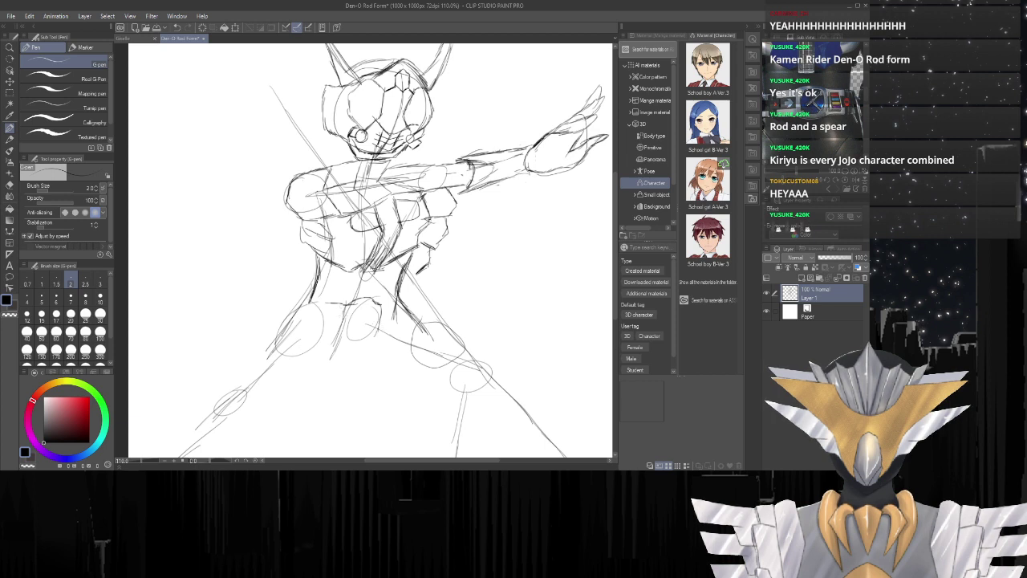
mouse_move(347, 331)
mouse_down()
mouse_move(376, 336)
mouse_move(348, 327)
mouse_move(362, 334)
mouse_move(354, 308)
mouse_move(377, 333)
mouse_move(353, 330)
mouse_move(365, 330)
mouse_up()
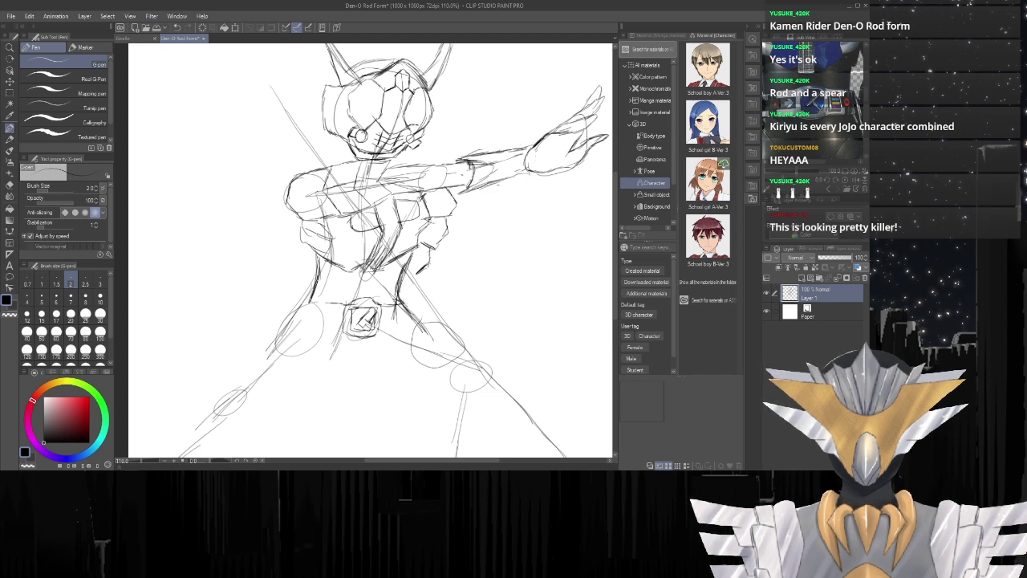
mouse_move(406, 304)
mouse_down()
mouse_move(425, 321)
mouse_move(417, 327)
mouse_move(435, 322)
mouse_move(387, 337)
mouse_up()
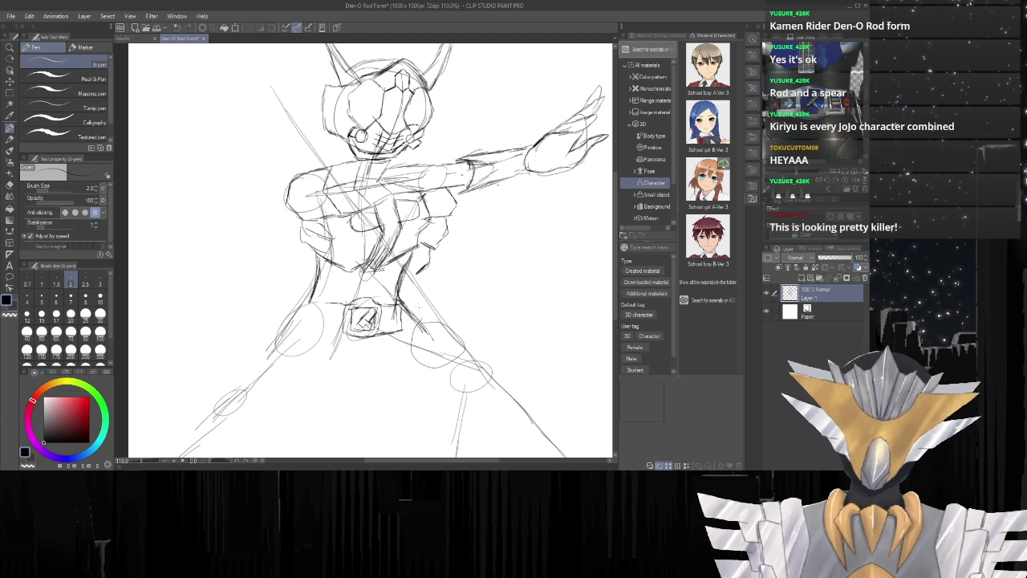
scroll(382, 331, up, 5)
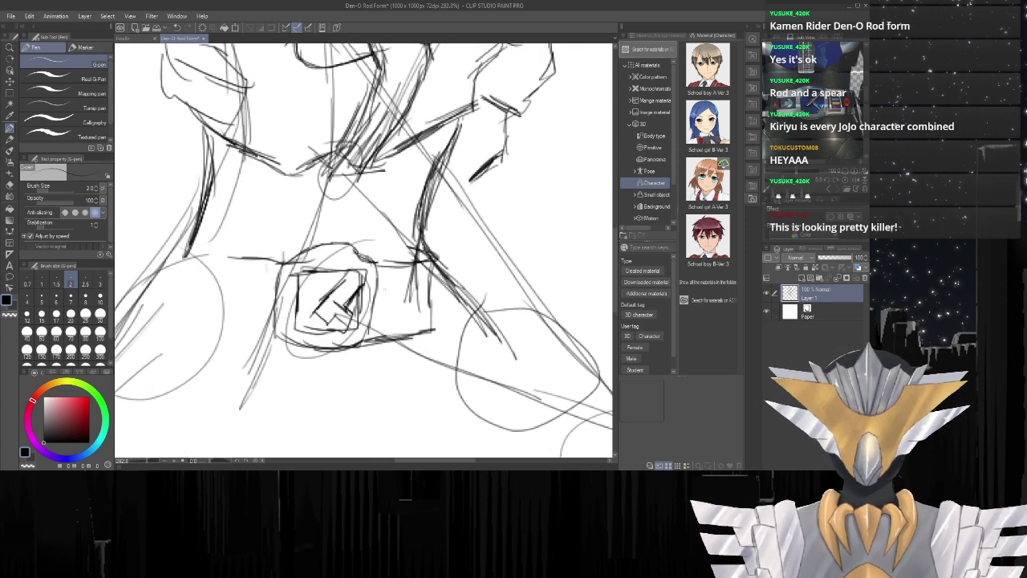
mouse_move(385, 279)
mouse_down()
mouse_move(389, 316)
mouse_move(417, 317)
mouse_move(419, 283)
mouse_move(387, 280)
mouse_move(395, 298)
mouse_up()
mouse_move(396, 297)
mouse_down()
mouse_move(416, 294)
mouse_move(416, 282)
mouse_up()
mouse_move(406, 286)
mouse_down()
mouse_move(394, 287)
mouse_move(395, 318)
mouse_move(412, 313)
mouse_up()
drag(397, 310, 412, 304)
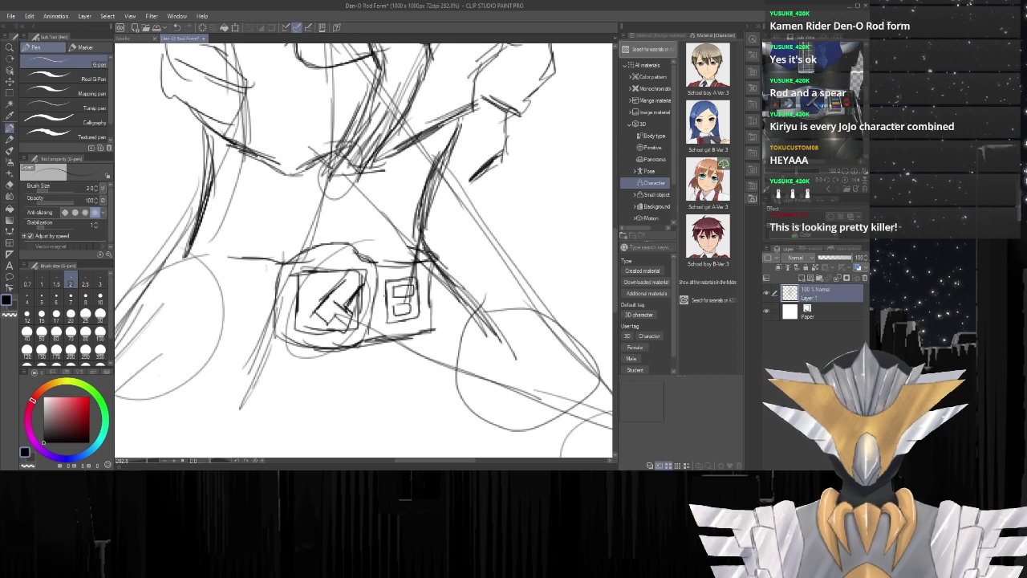
key(ctrl+z)
key(ctrl+z)
key(ctrl+z)
key(ctrl+z)
key(ctrl+z)
key(ctrl+z)
key(ctrl+z)
key(ctrl+z)
key(ctrl+z)
key(ctrl+z)
key(ctrl+z)
key(ctrl+z)
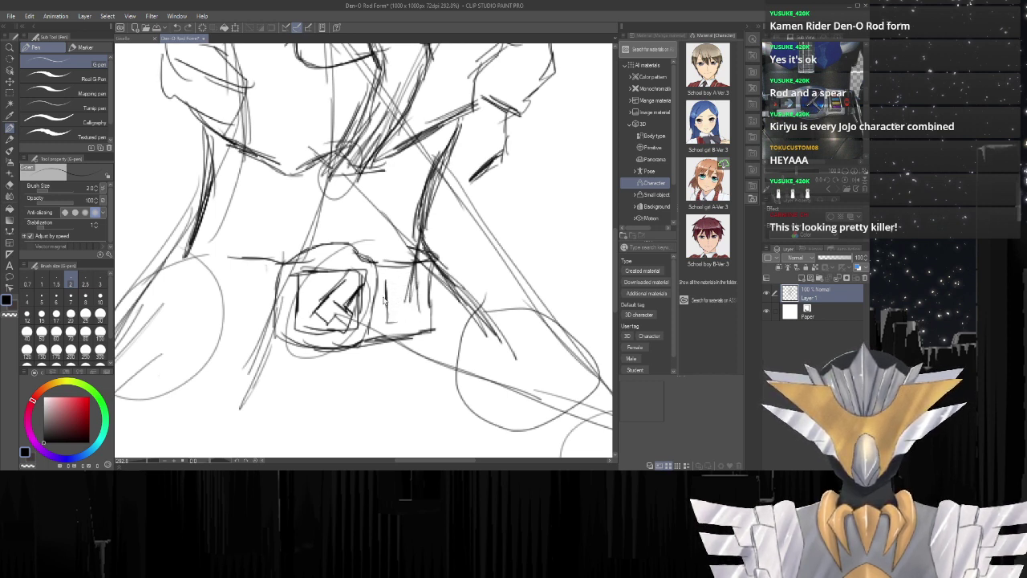
key(ctrl+z)
key(ctrl+z)
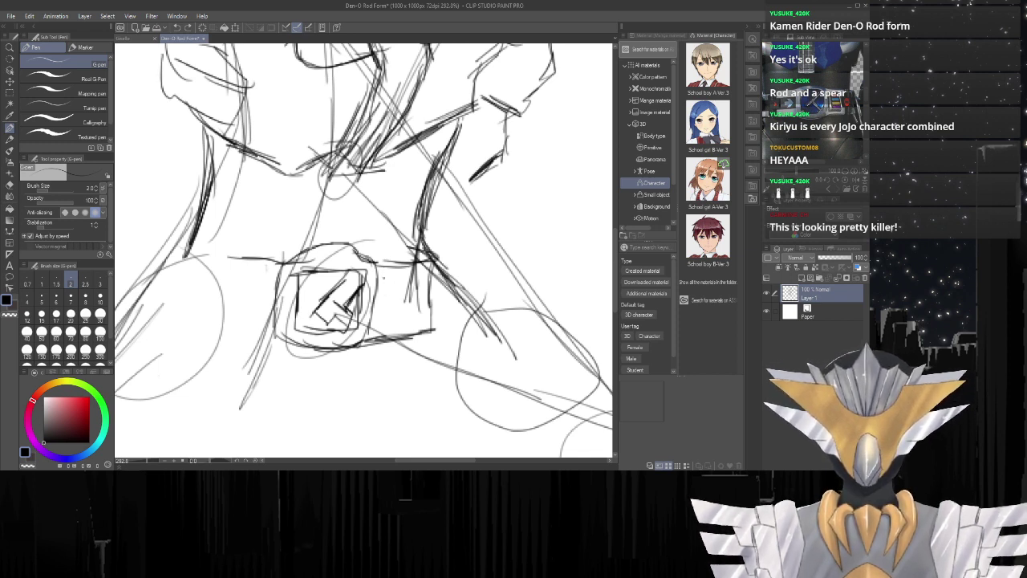
Sketch a framed column of four stacked buttons inside the belt panel right of the buckle.
mouse_move(383, 275)
mouse_down()
mouse_move(389, 303)
mouse_move(428, 327)
mouse_move(419, 275)
mouse_up()
mouse_move(424, 315)
mouse_down()
mouse_move(417, 270)
mouse_move(384, 277)
mouse_move(418, 282)
mouse_up()
drag(417, 276, 409, 281)
mouse_move(411, 278)
mouse_down()
mouse_move(393, 283)
mouse_move(402, 303)
mouse_up()
drag(398, 302, 409, 297)
mouse_move(396, 291)
mouse_down()
mouse_move(414, 288)
mouse_move(408, 312)
mouse_up()
mouse_move(406, 314)
mouse_down()
mouse_move(419, 303)
mouse_move(406, 324)
mouse_move(419, 321)
mouse_up()
drag(419, 313, 414, 316)
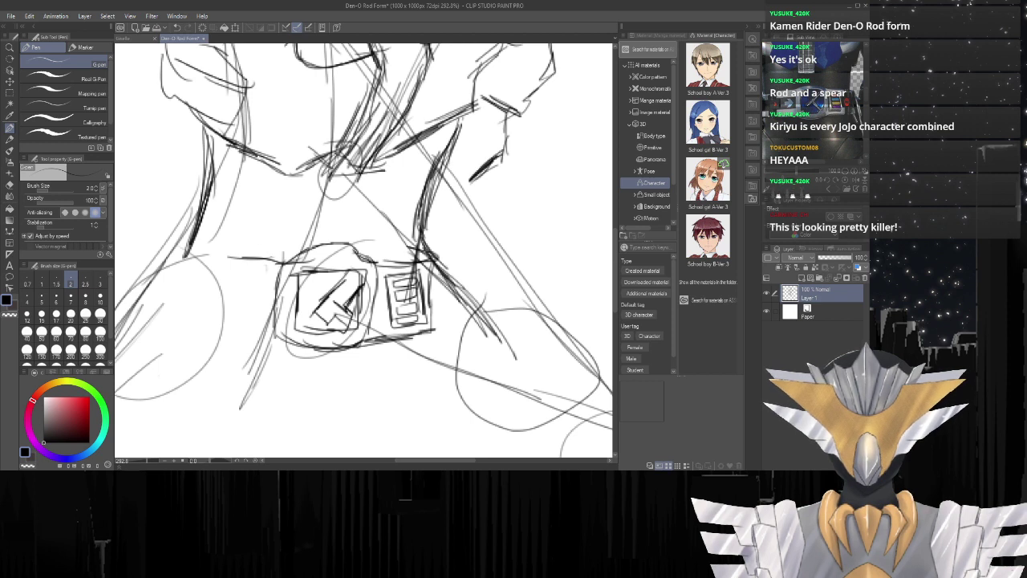
Sketch the belt section left of the buckle with an upper bar, a lower edge and an arrow pointing to the buckle.
mouse_move(238, 259)
mouse_down()
mouse_move(278, 261)
mouse_move(203, 256)
mouse_move(204, 284)
mouse_move(280, 287)
mouse_move(239, 321)
mouse_move(209, 319)
mouse_up()
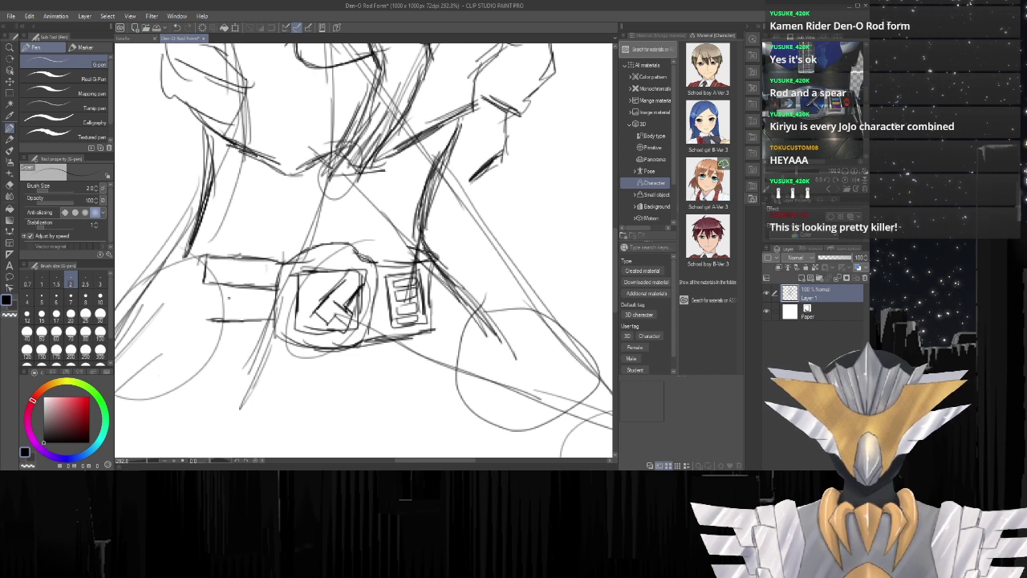
mouse_move(229, 297)
mouse_down()
mouse_move(260, 315)
mouse_move(269, 305)
mouse_move(249, 294)
mouse_move(274, 310)
mouse_move(237, 318)
mouse_up()
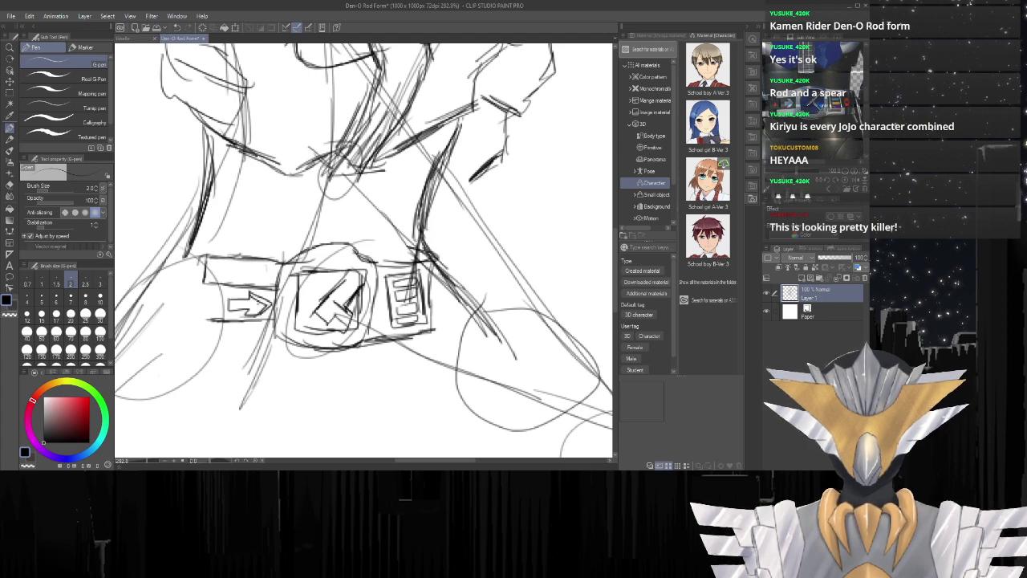
Change the canvas height to 1500 px, adding the extra space below the figure.
scroll(305, 301, down, 4)
scroll(266, 314, up, 2)
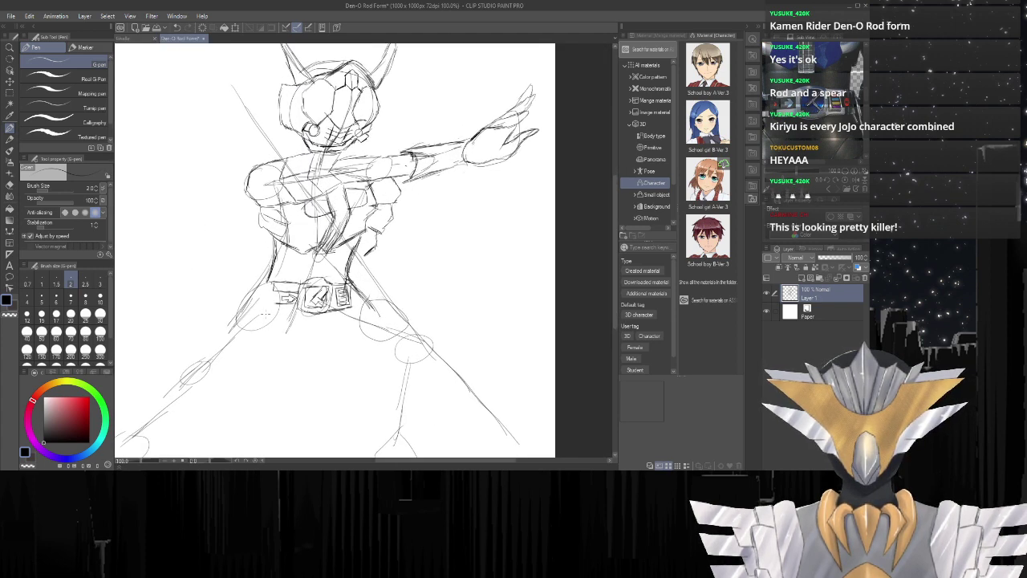
scroll(265, 316, down, 2)
scroll(282, 323, up, 2)
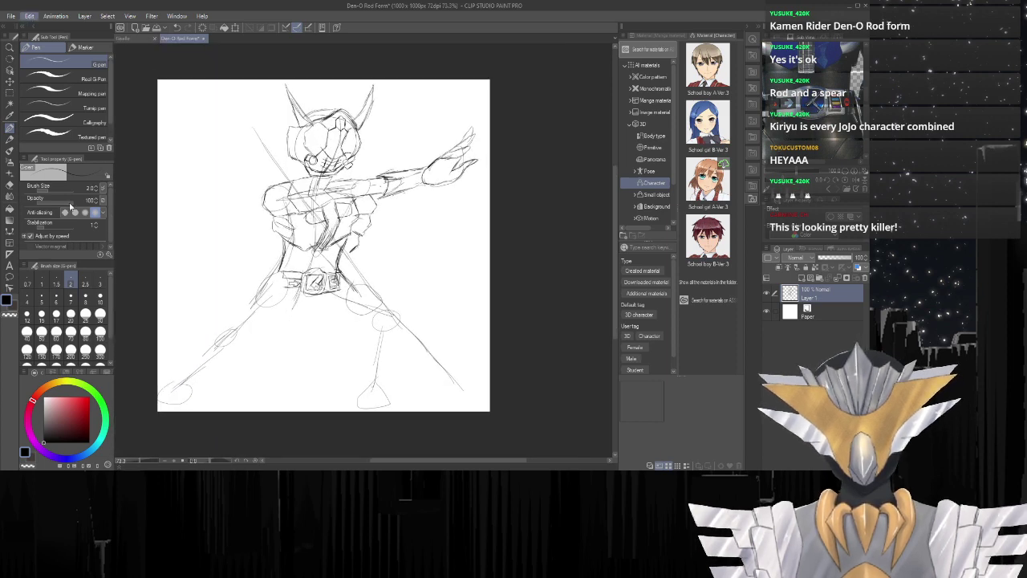
click(71, 265)
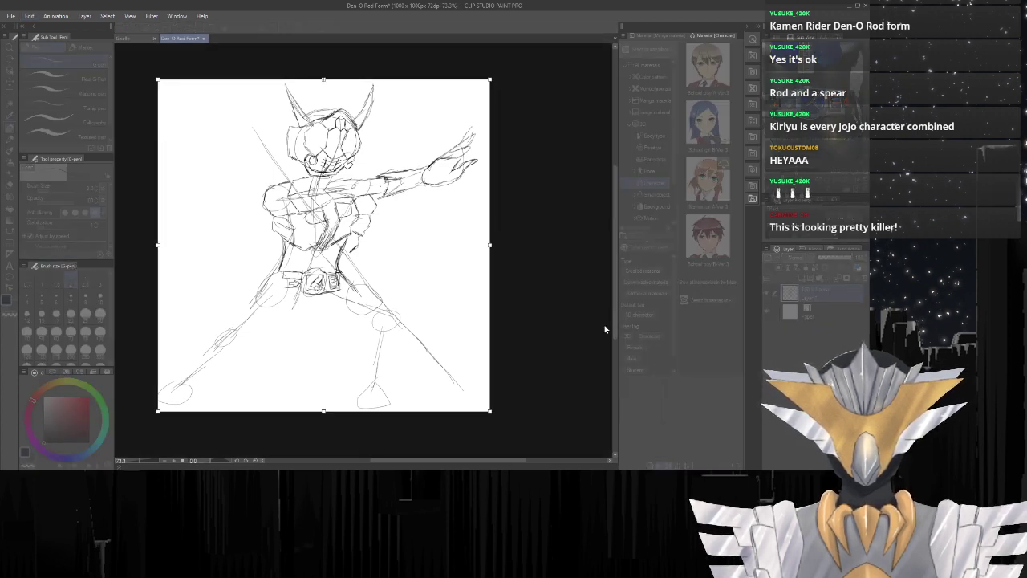
text(1500)
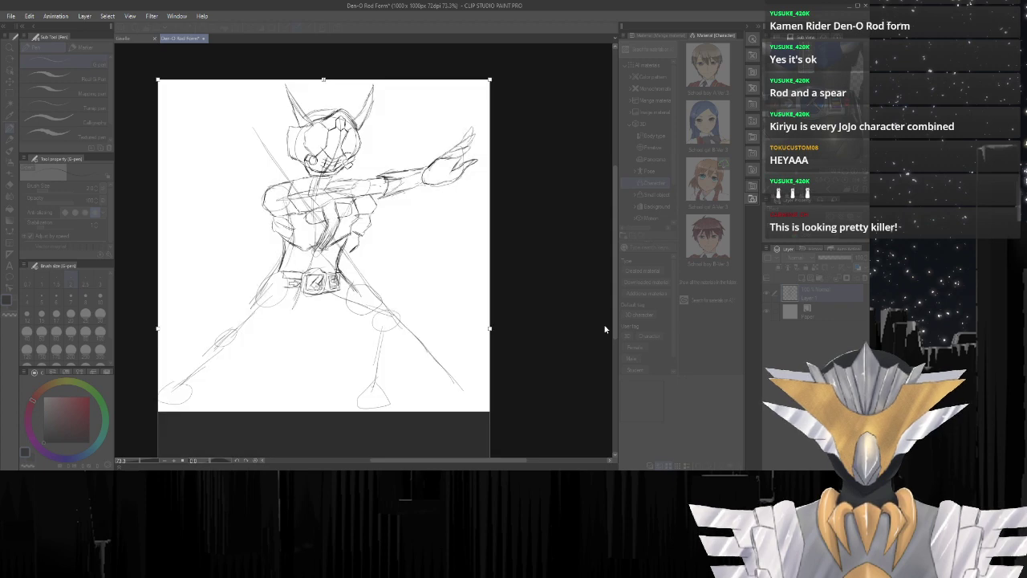
key(Return)
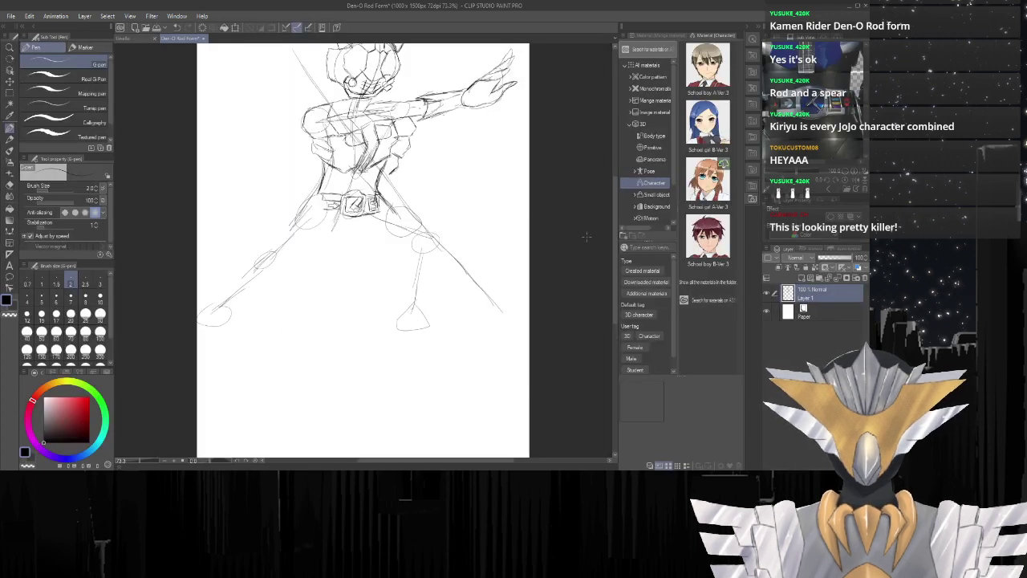
Sketch the angular pelvis outline below the belt, closing it with a short lower edge.
drag(615, 253, 614, 236)
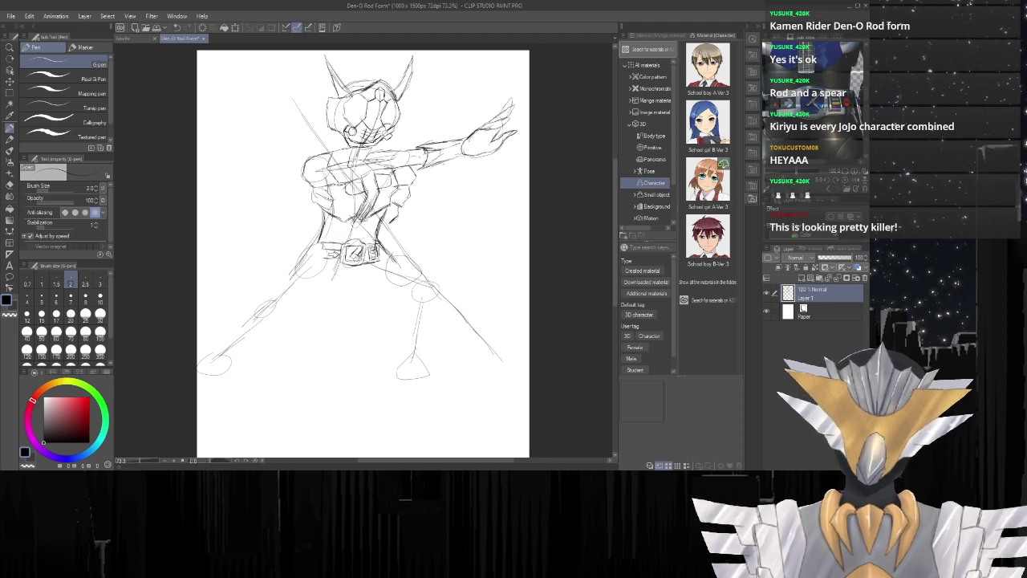
scroll(386, 224, up, 2)
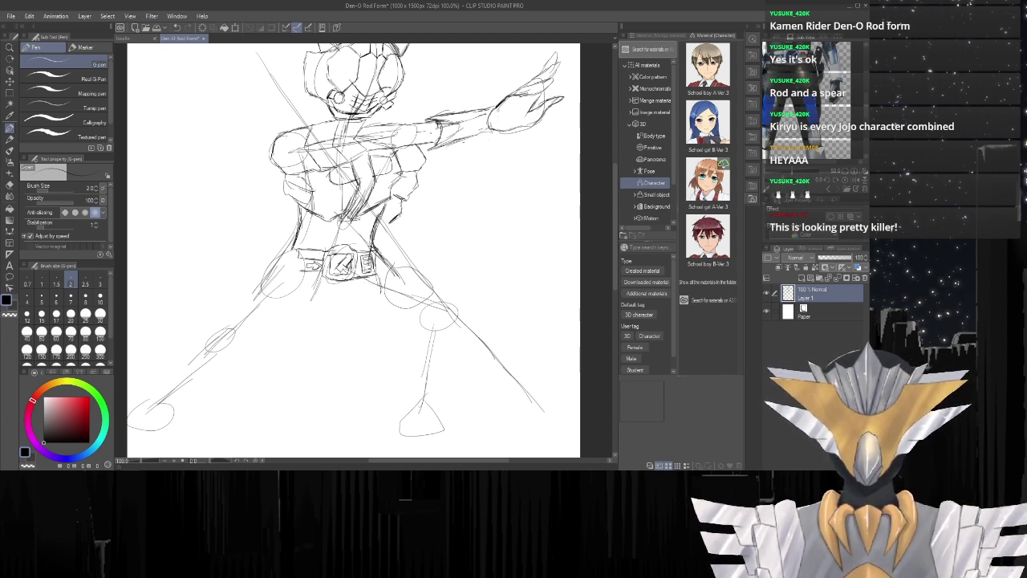
drag(379, 287, 343, 330)
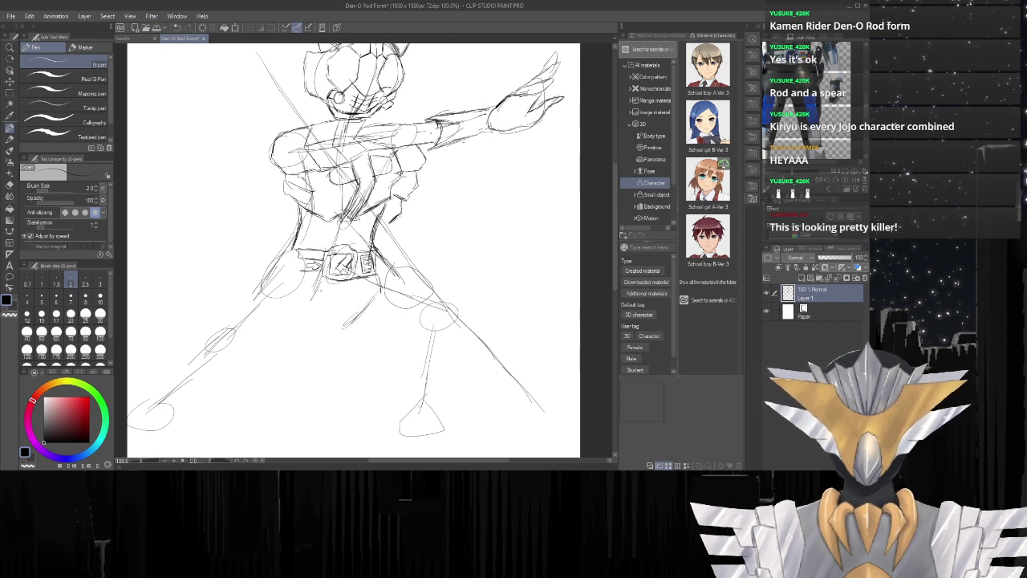
mouse_move(300, 266)
mouse_down()
mouse_move(283, 272)
mouse_move(281, 301)
mouse_move(320, 337)
mouse_move(352, 329)
mouse_up()
drag(329, 327, 358, 320)
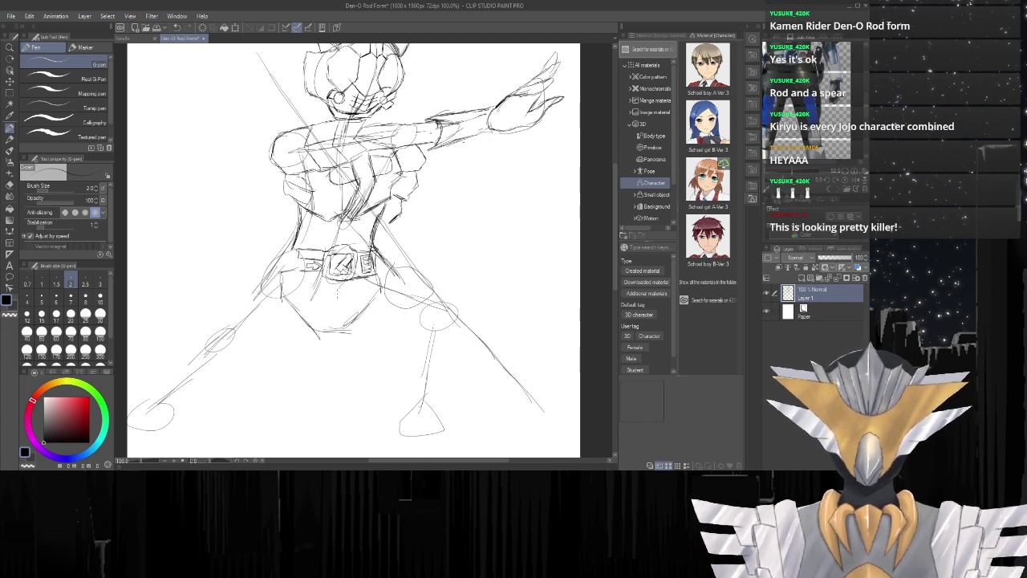
Sketch a larger hip circle below the belt buckle and thigh guide lines running down to the right knee.
drag(337, 323, 379, 293)
mouse_move(347, 316)
mouse_down()
mouse_move(377, 274)
mouse_move(438, 329)
mouse_up()
mouse_move(376, 305)
mouse_down()
mouse_move(494, 342)
mouse_move(427, 326)
mouse_up()
Erase the old guides of the leg on the right with a size-100 eraser and sketch a new knee circle and shin line.
key(e)
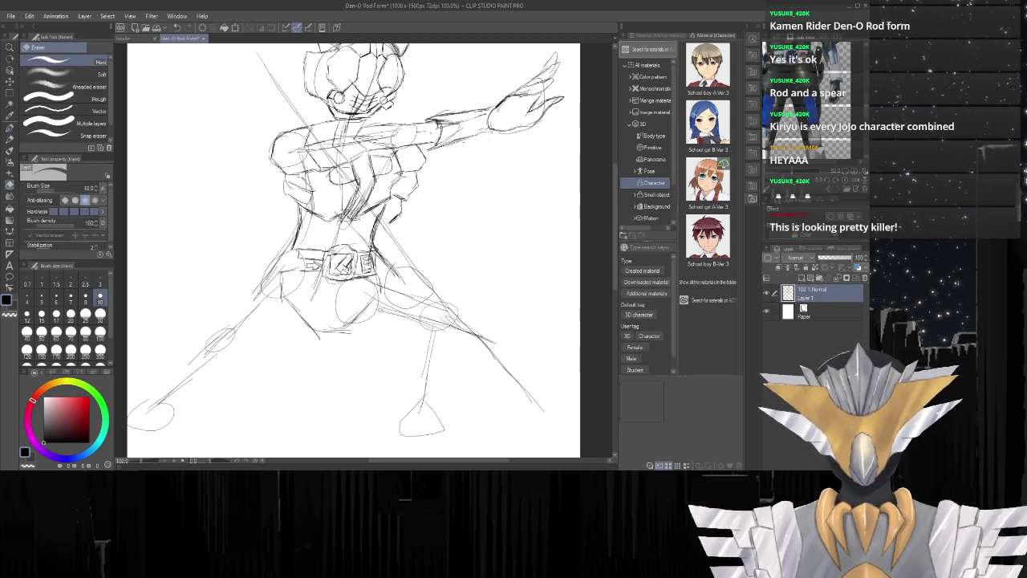
click(100, 331)
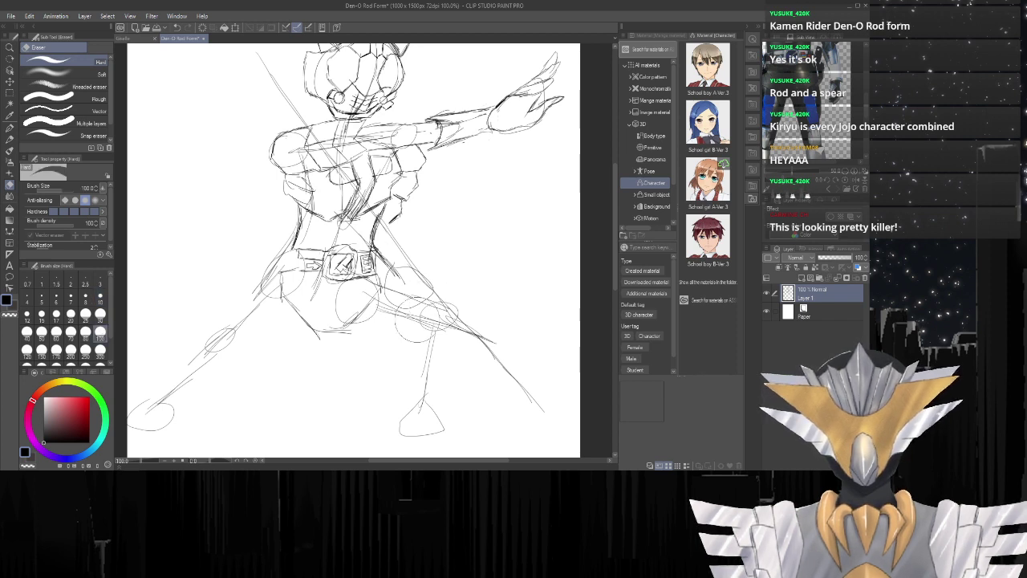
mouse_move(435, 317)
mouse_down()
mouse_move(415, 410)
mouse_move(445, 408)
mouse_move(411, 348)
mouse_move(407, 285)
mouse_move(398, 293)
mouse_move(457, 327)
mouse_move(452, 304)
mouse_move(395, 340)
mouse_move(389, 327)
mouse_move(405, 311)
mouse_move(472, 326)
mouse_move(446, 352)
mouse_move(475, 326)
mouse_up()
key(p)
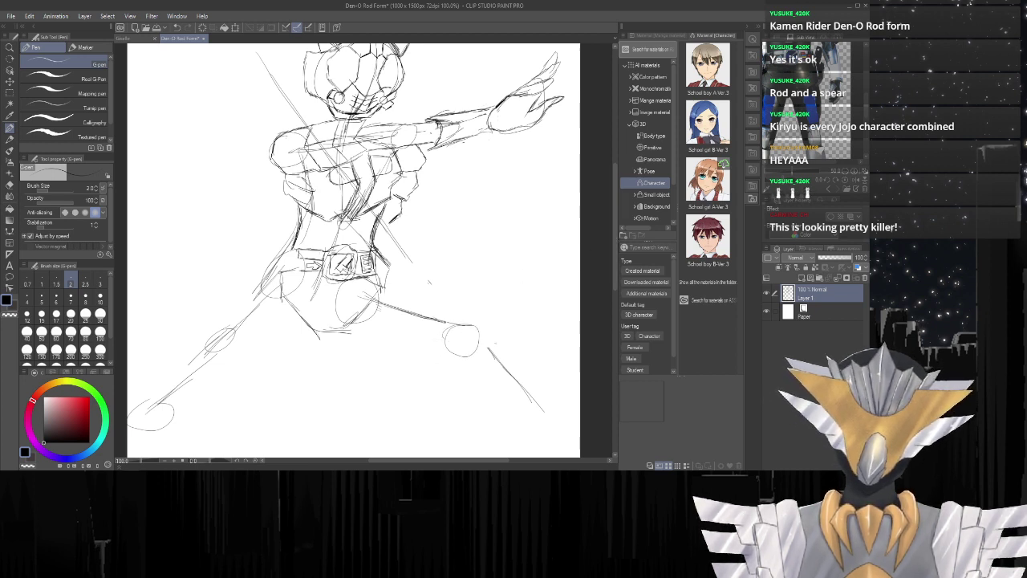
drag(464, 348, 434, 432)
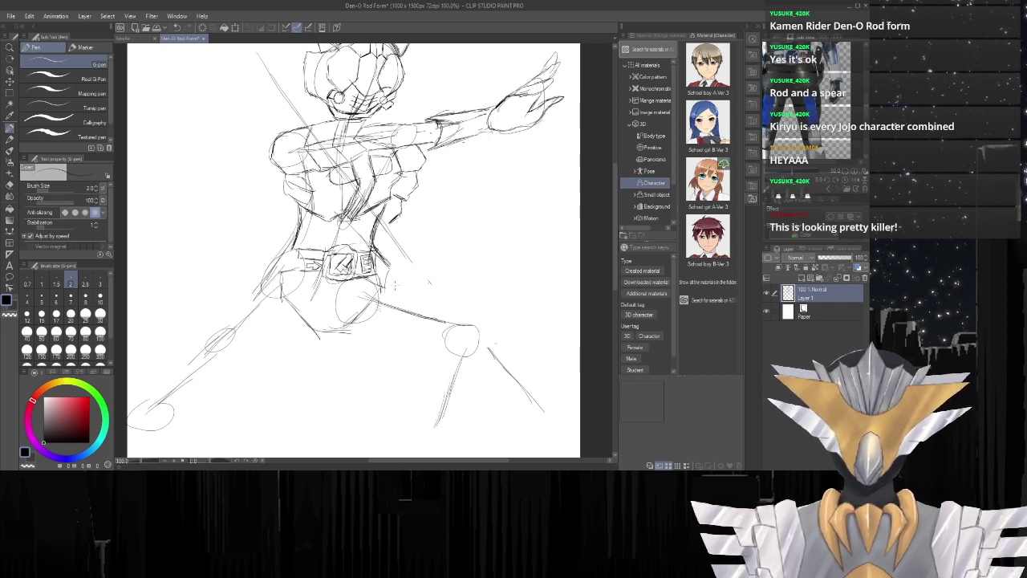
Erase the right leg's thigh, knee and shin guides and redraw a shorter thigh line with a knee circle closer to the hip.
key(e)
mouse_move(381, 305)
mouse_down()
mouse_move(431, 324)
mouse_move(415, 309)
mouse_move(414, 321)
mouse_move(439, 315)
mouse_move(447, 393)
mouse_move(453, 367)
mouse_up()
drag(410, 317, 401, 337)
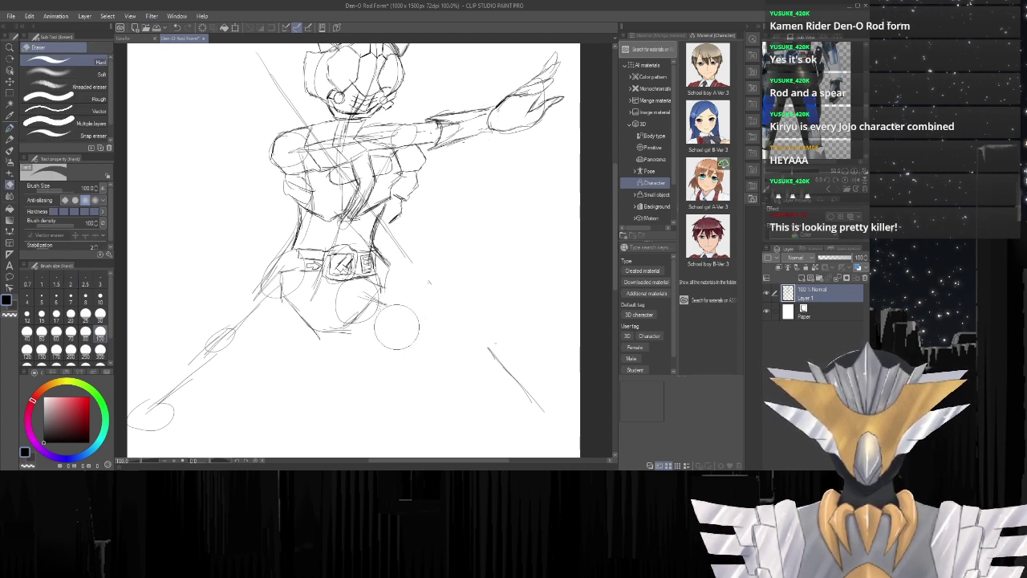
key(p)
mouse_move(368, 295)
mouse_down()
mouse_move(441, 328)
mouse_move(422, 345)
mouse_move(440, 321)
mouse_up()
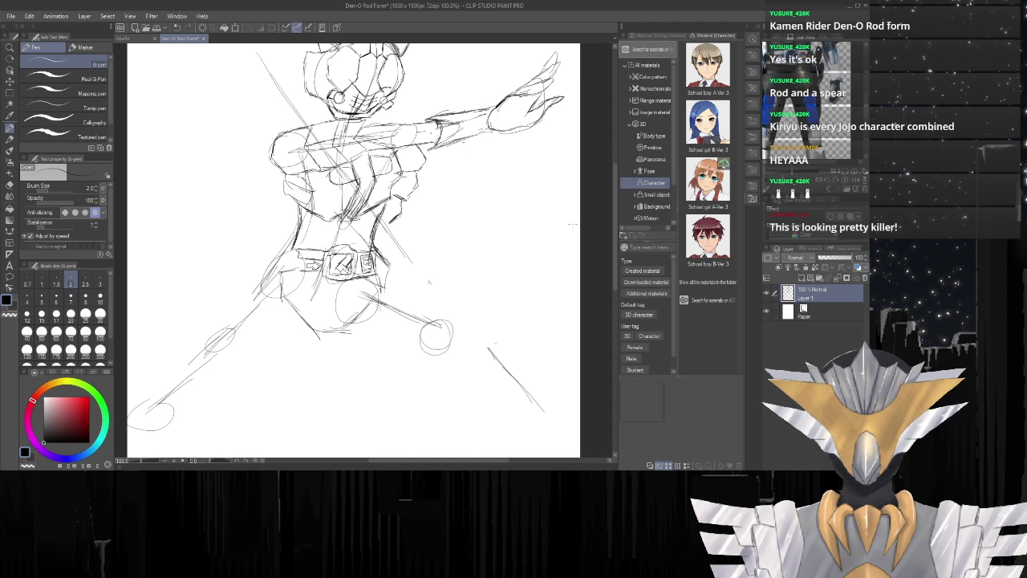
Sketch the shin guide line down from the right knee circle and a wedge-shaped foot at its end.
scroll(475, 318, down, 3)
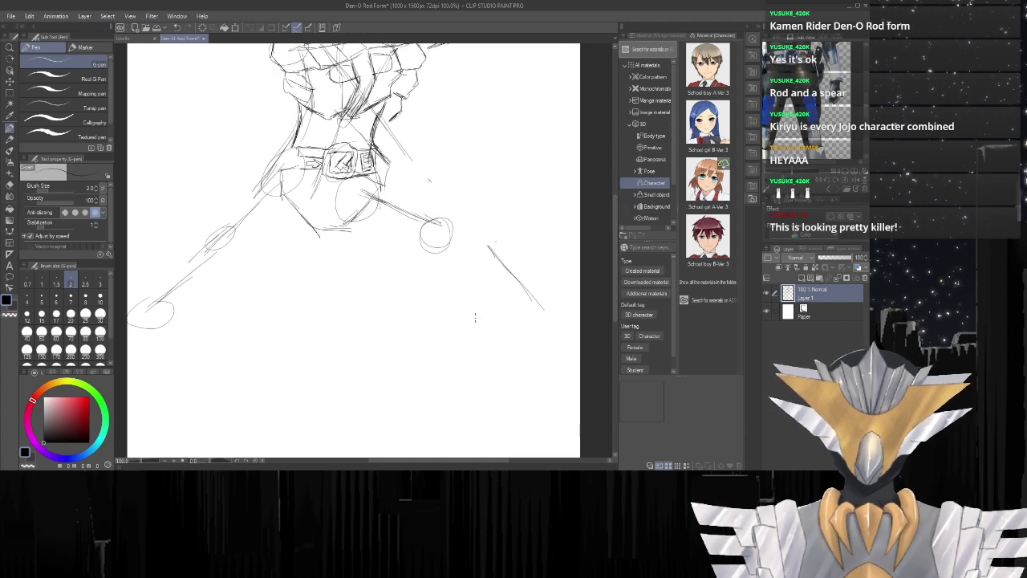
mouse_move(434, 253)
mouse_down()
mouse_move(417, 286)
mouse_move(408, 361)
mouse_move(409, 338)
mouse_move(408, 358)
mouse_move(448, 367)
mouse_up()
mouse_move(454, 379)
mouse_down()
mouse_move(385, 379)
mouse_move(425, 341)
mouse_up()
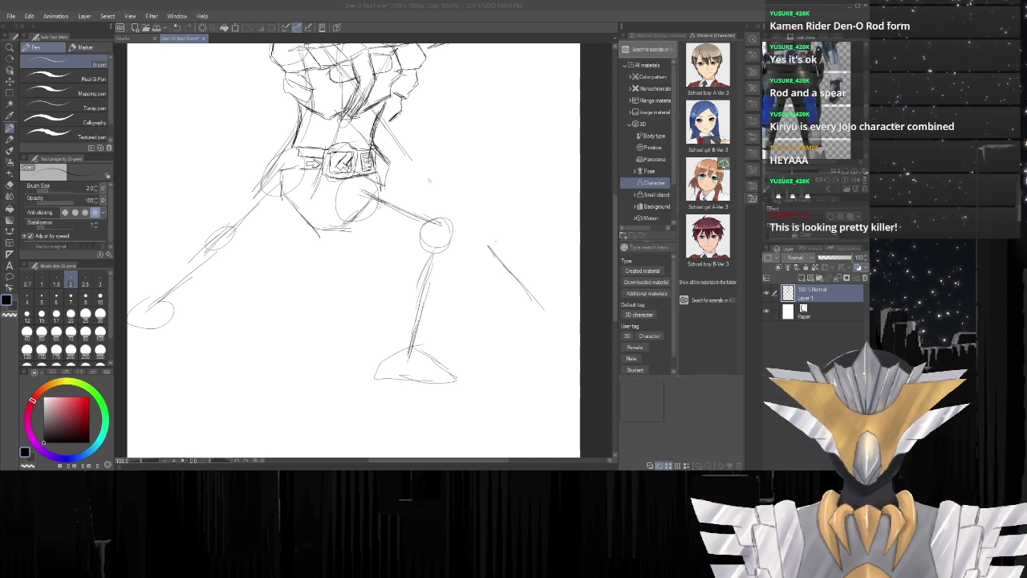
Sketch the outer contour of the right leg from the belt over the thigh and knee down the shin to the foot.
click(436, 356)
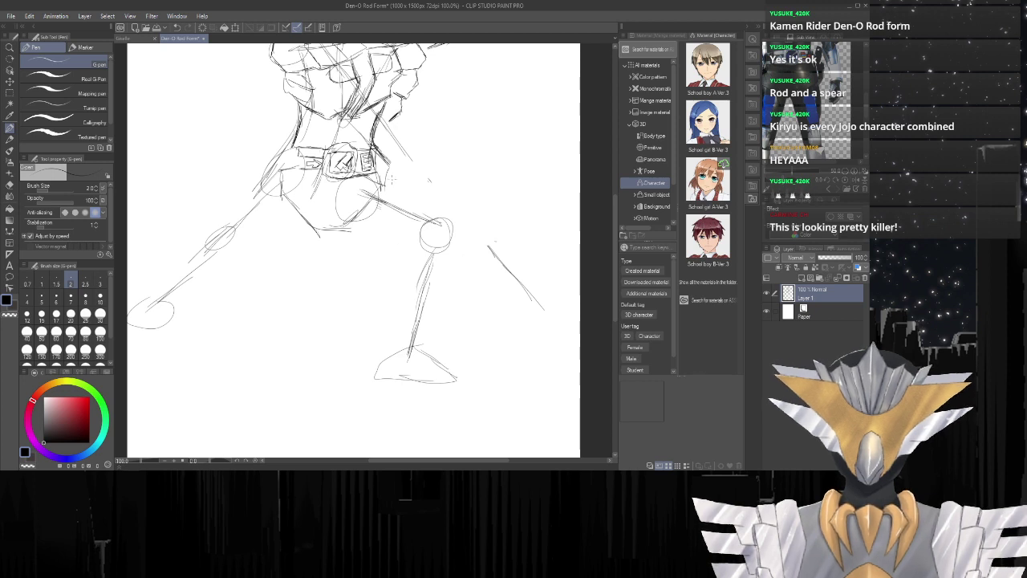
mouse_move(374, 183)
mouse_down()
mouse_move(453, 218)
mouse_move(462, 250)
mouse_move(451, 253)
mouse_move(427, 349)
mouse_move(440, 363)
mouse_up()
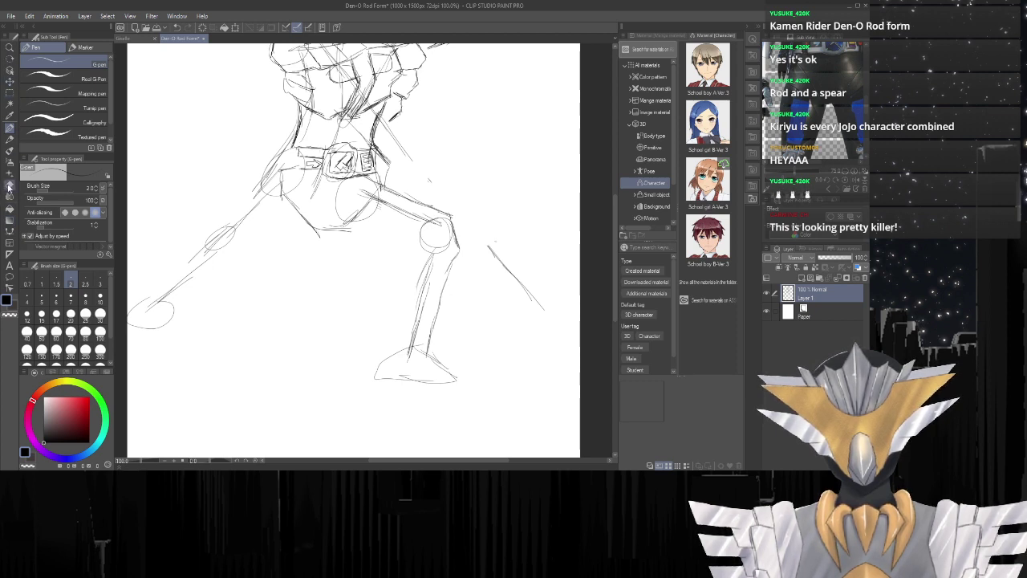
Erase the hip, knee, shin and foot guides of the leg on the left with a size-100 eraser.
click(9, 183)
mouse_move(242, 241)
mouse_down()
mouse_move(258, 216)
mouse_move(231, 209)
mouse_move(137, 335)
mouse_up()
drag(241, 225, 256, 209)
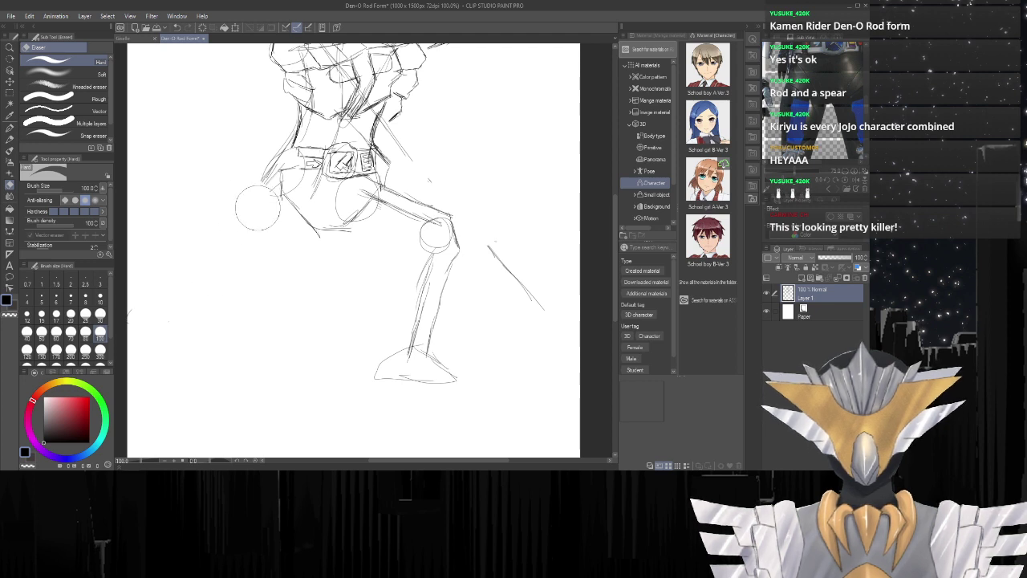
Redraw the guides of the leg on the left with the G-pen: a large hip circle, short thigh line, knee oval, shin line and oval foot.
key(p)
mouse_move(300, 170)
mouse_down()
mouse_move(273, 189)
mouse_move(286, 172)
mouse_up()
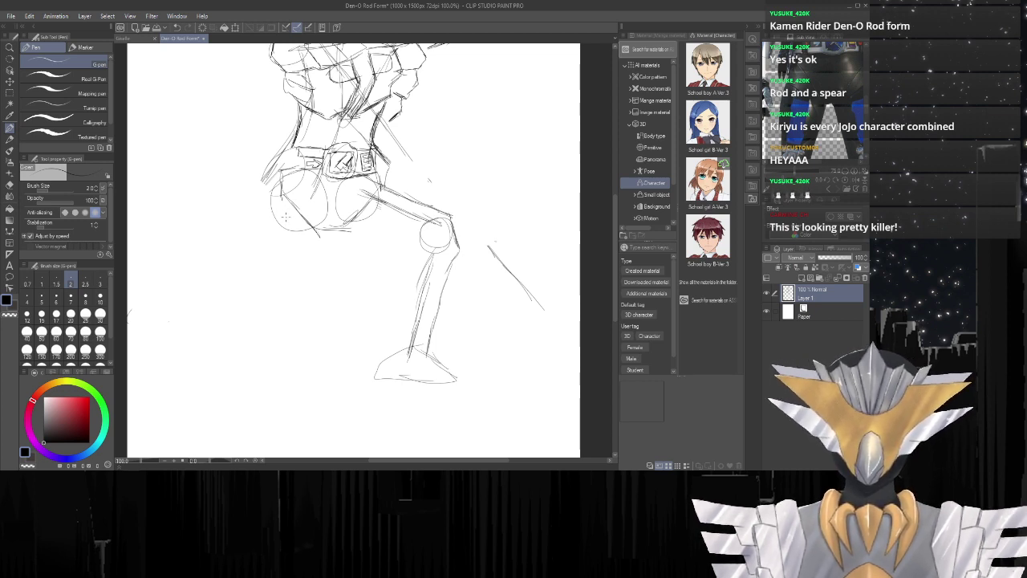
mouse_move(287, 205)
mouse_down()
mouse_move(234, 266)
mouse_move(270, 244)
mouse_up()
drag(246, 234, 258, 227)
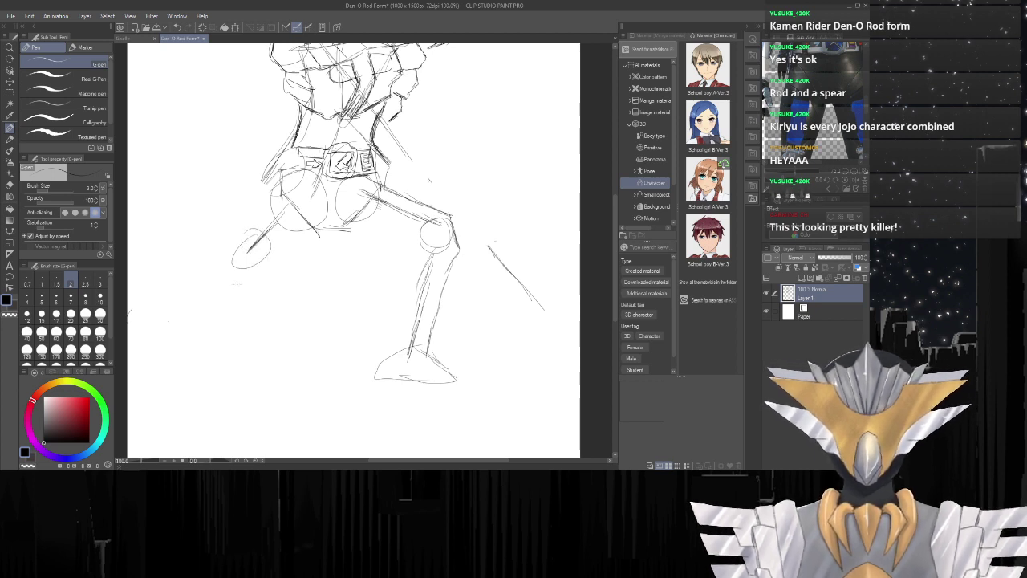
drag(244, 274, 180, 336)
mouse_move(212, 302)
mouse_down()
mouse_move(132, 373)
mouse_move(172, 332)
mouse_up()
scroll(165, 317, down, 2)
scroll(167, 317, down, 1)
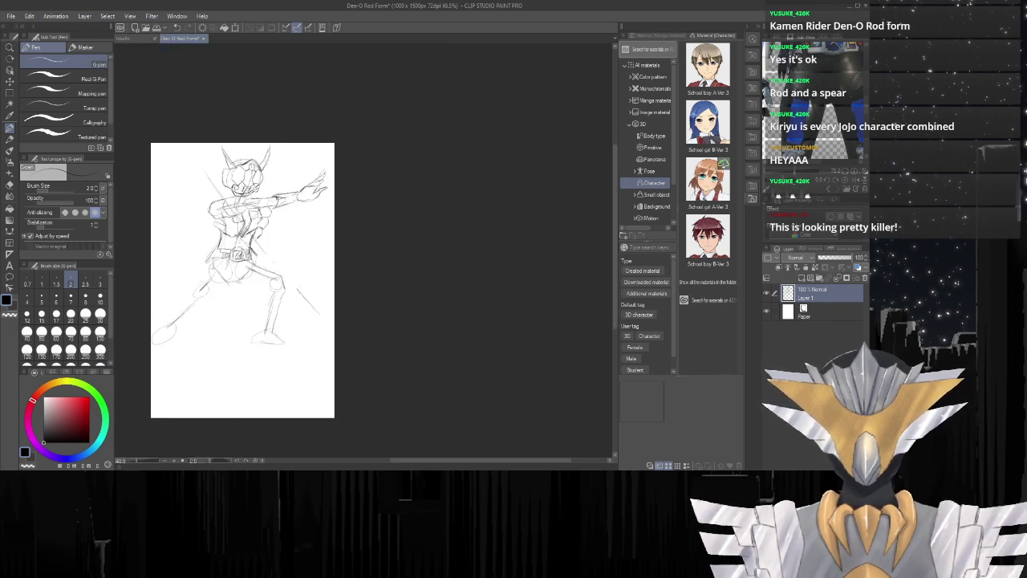
Sketch the belt section to the left of the buckle with a slanted panel edge, a stepped lower border and a boxy end block.
scroll(293, 262, up, 4)
scroll(386, 309, down, 2)
scroll(541, 283, up, 4)
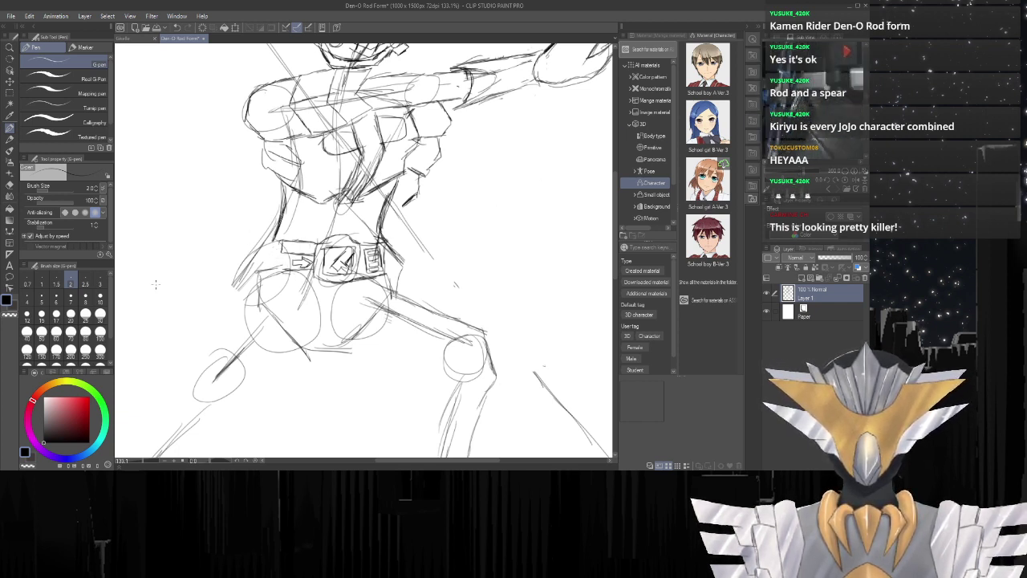
scroll(294, 219, up, 4)
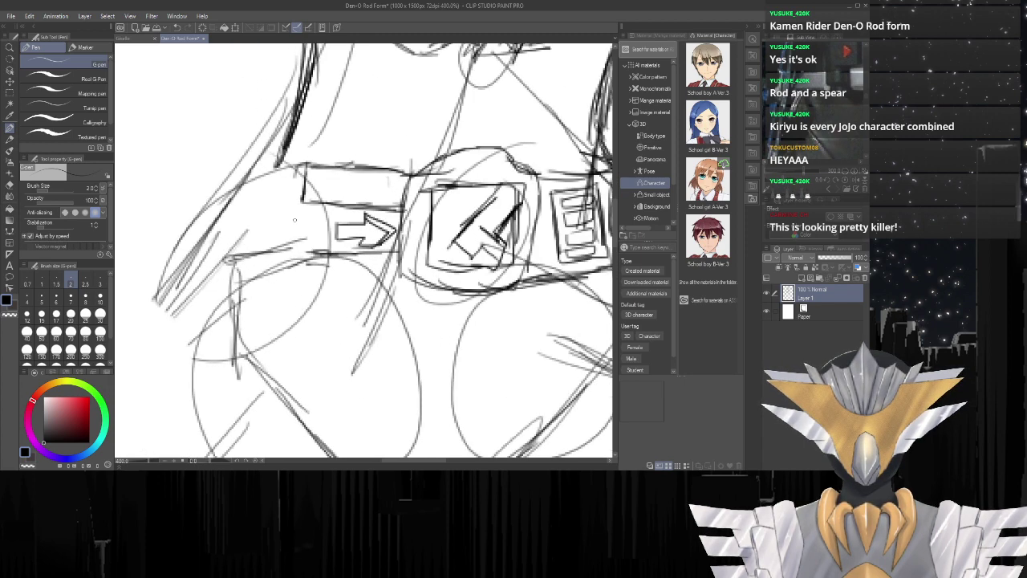
mouse_move(318, 257)
mouse_down()
mouse_move(296, 258)
mouse_move(295, 278)
mouse_move(260, 281)
mouse_up()
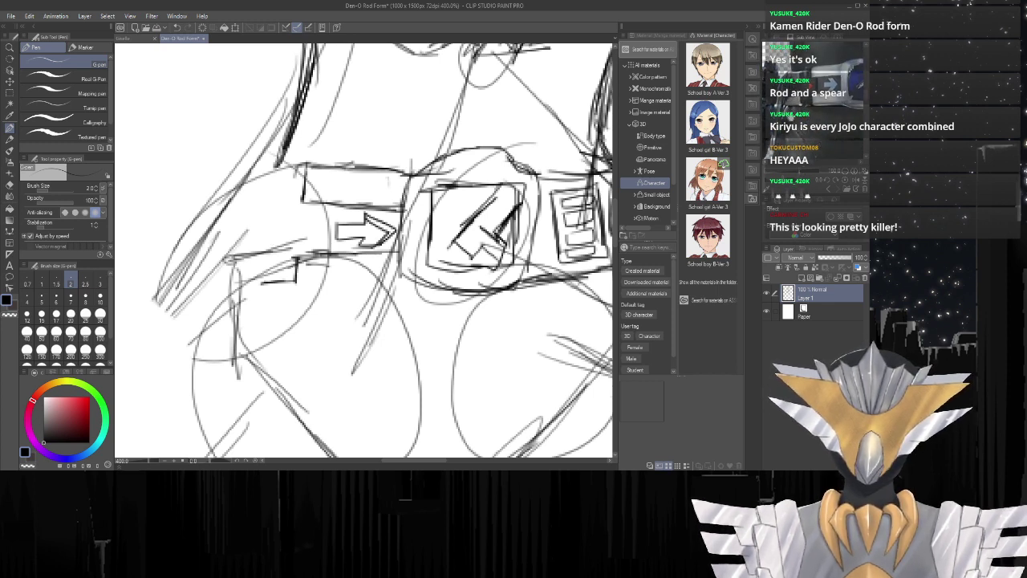
drag(276, 169, 265, 286)
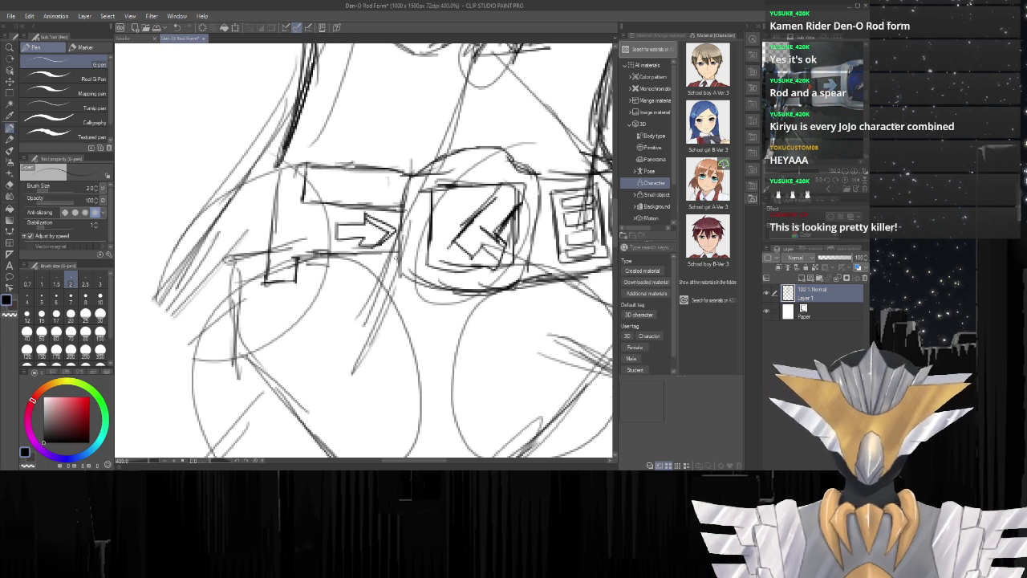
mouse_move(406, 274)
mouse_down()
mouse_move(369, 285)
mouse_move(258, 291)
mouse_up()
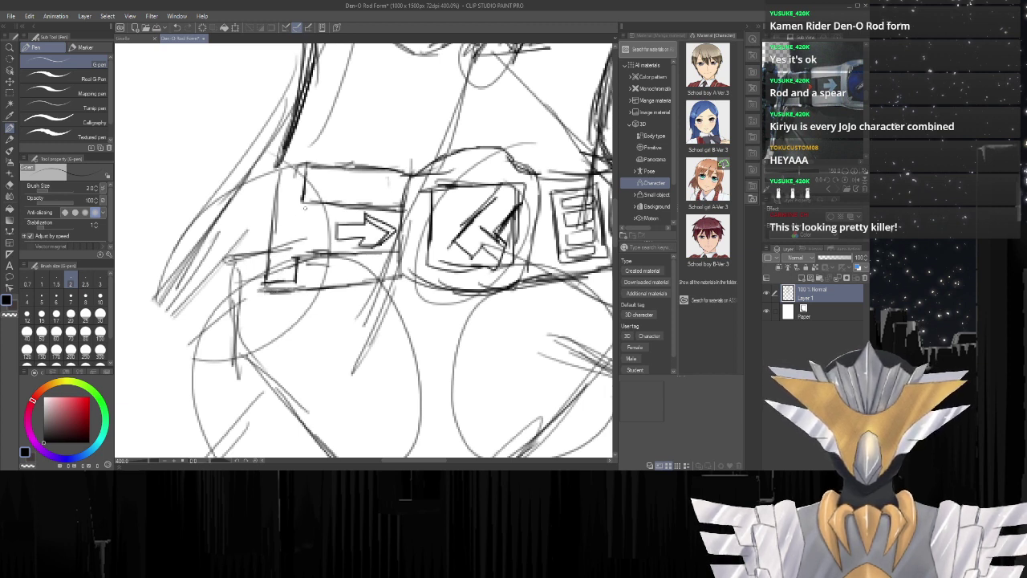
mouse_move(281, 213)
mouse_down()
mouse_move(224, 217)
mouse_move(223, 259)
mouse_move(272, 254)
mouse_move(205, 292)
mouse_up()
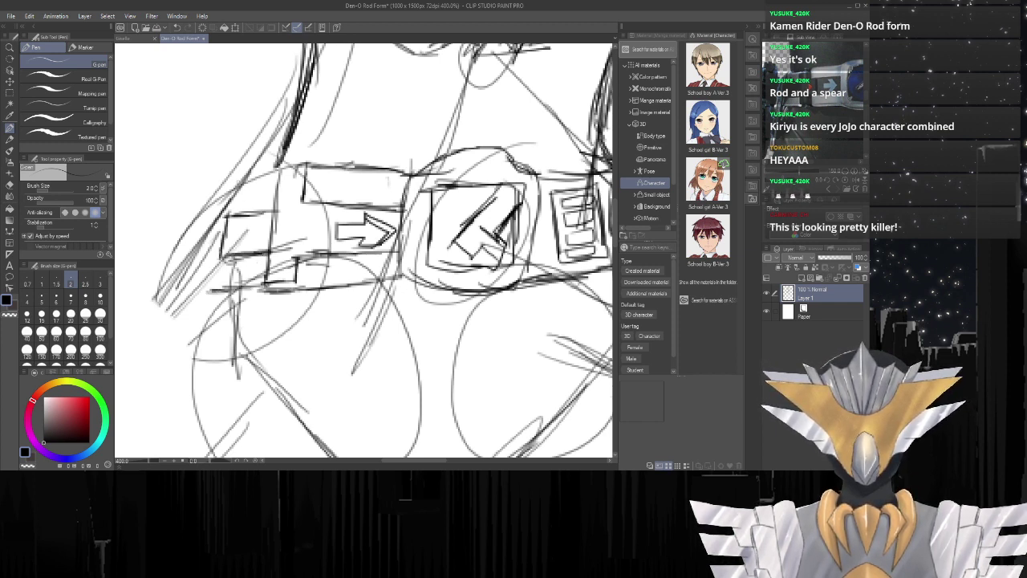
mouse_move(239, 180)
mouse_down()
mouse_move(225, 291)
mouse_move(259, 185)
mouse_move(283, 174)
mouse_move(266, 189)
mouse_up()
Darken the diagonal rod guide line that rises behind the shoulder on the left of the helmet.
scroll(279, 217, down, 6)
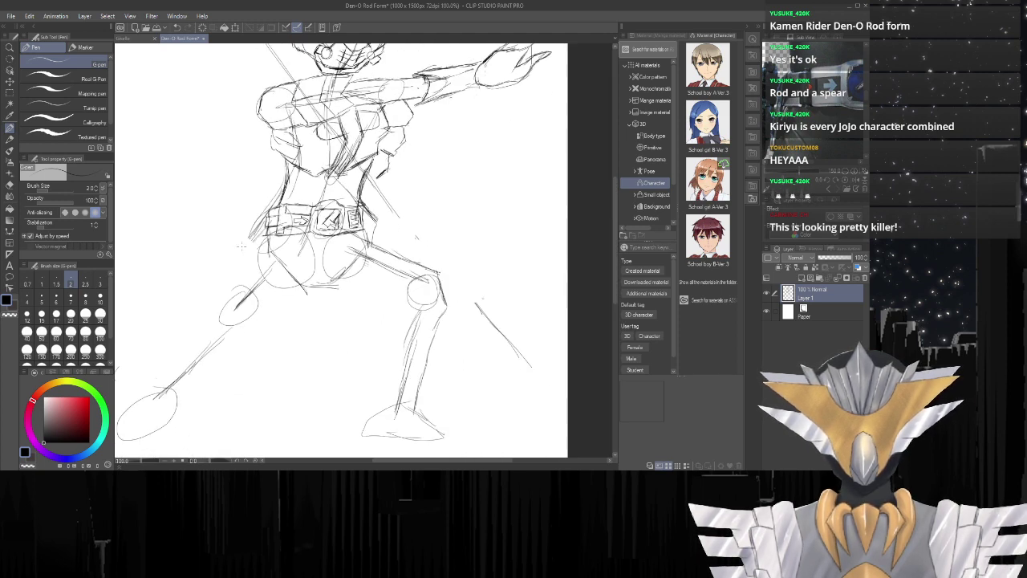
scroll(240, 245, down, 3)
scroll(265, 218, up, 3)
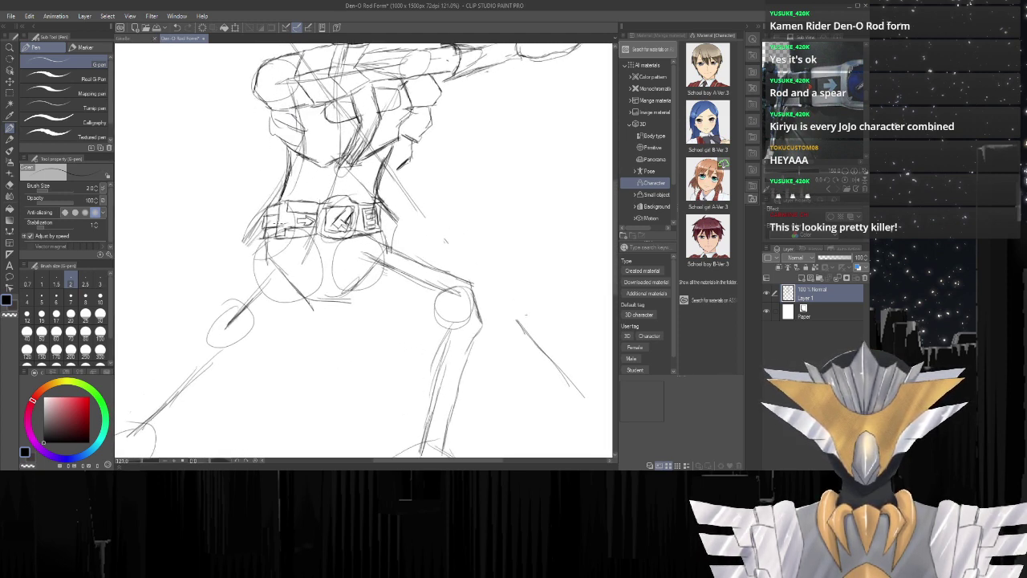
scroll(278, 224, down, 5)
scroll(302, 105, up, 1)
scroll(273, 164, up, 5)
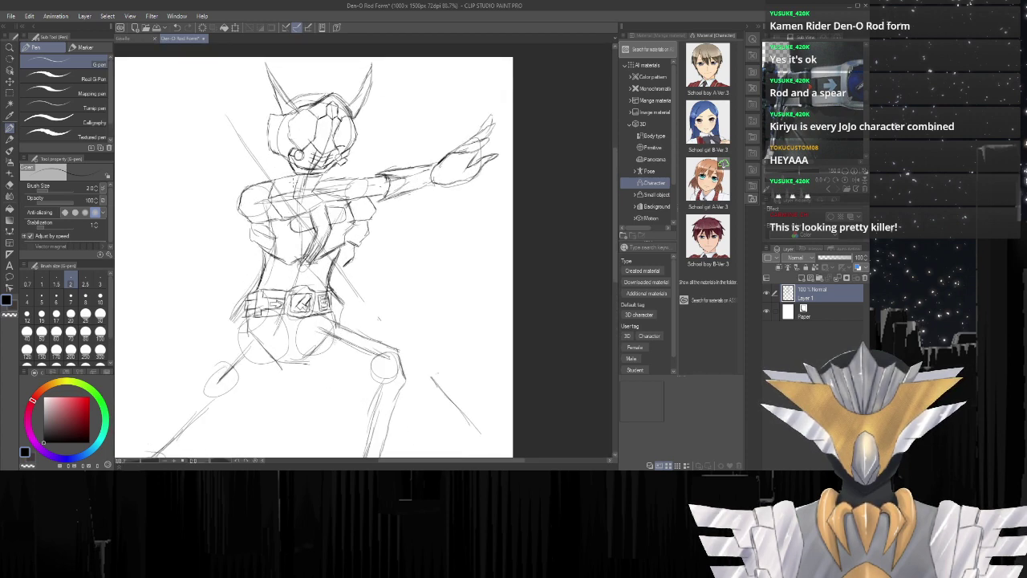
scroll(321, 240, down, 4)
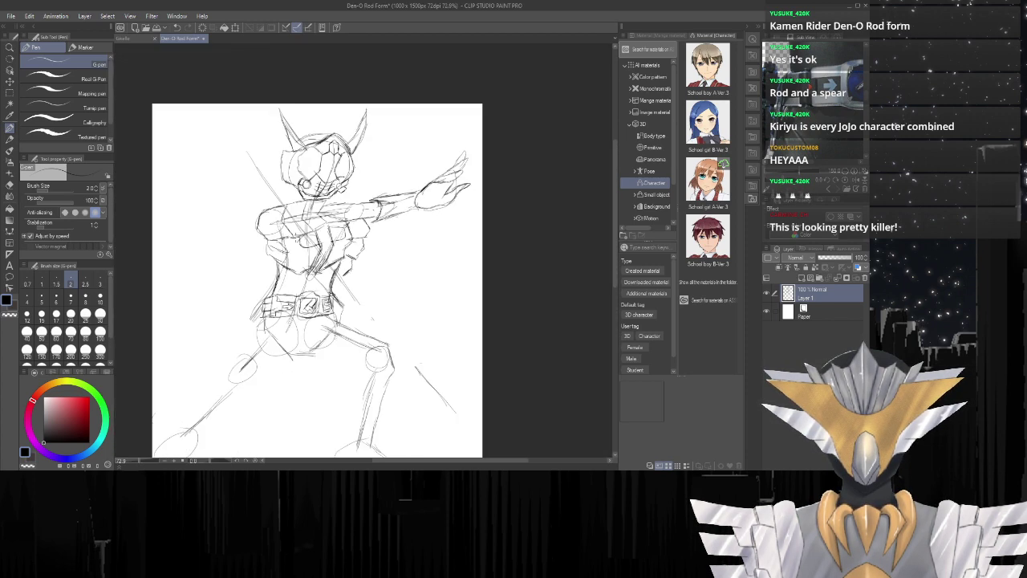
drag(240, 147, 282, 202)
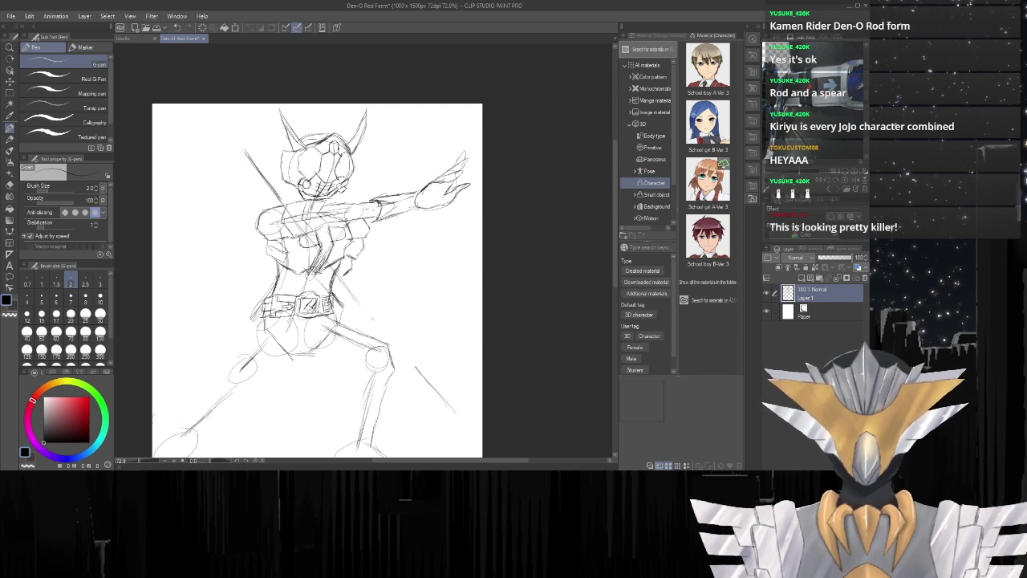
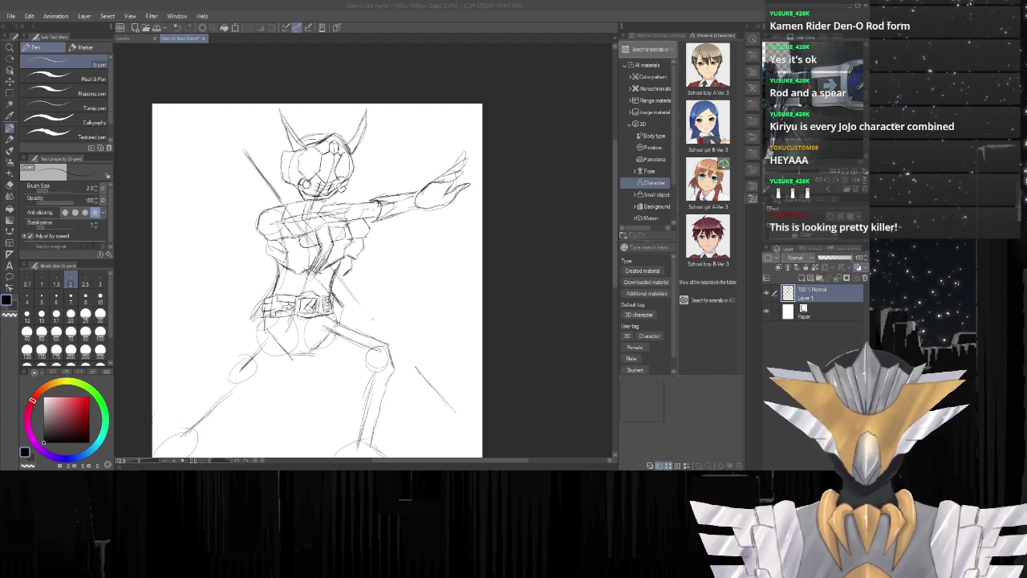
Examine the figure sketch from helmet to feet, checking the pose, the leg proportions and the rod's placement.
scroll(272, 234, up, 3)
scroll(277, 227, up, 1)
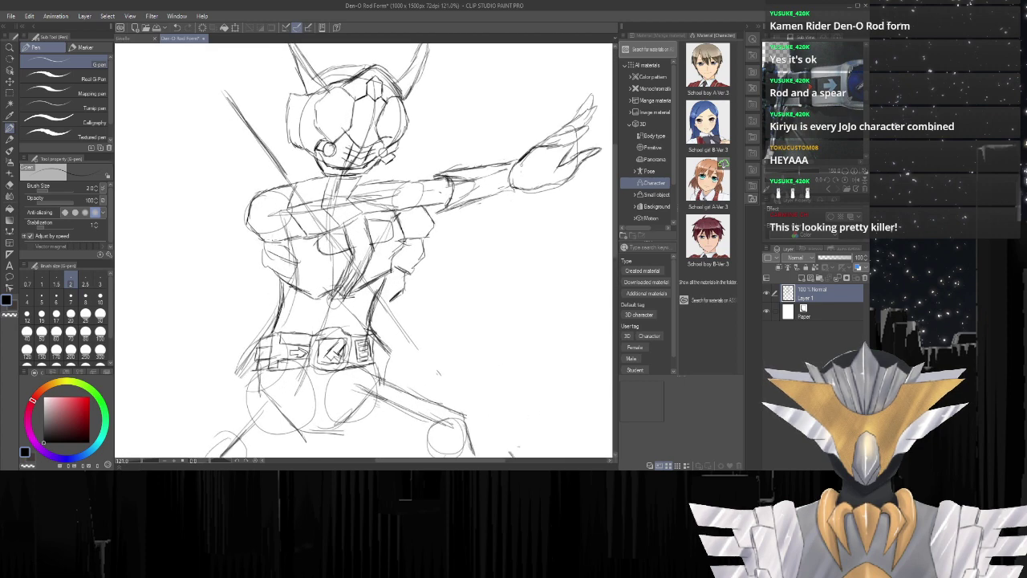
scroll(290, 236, down, 1)
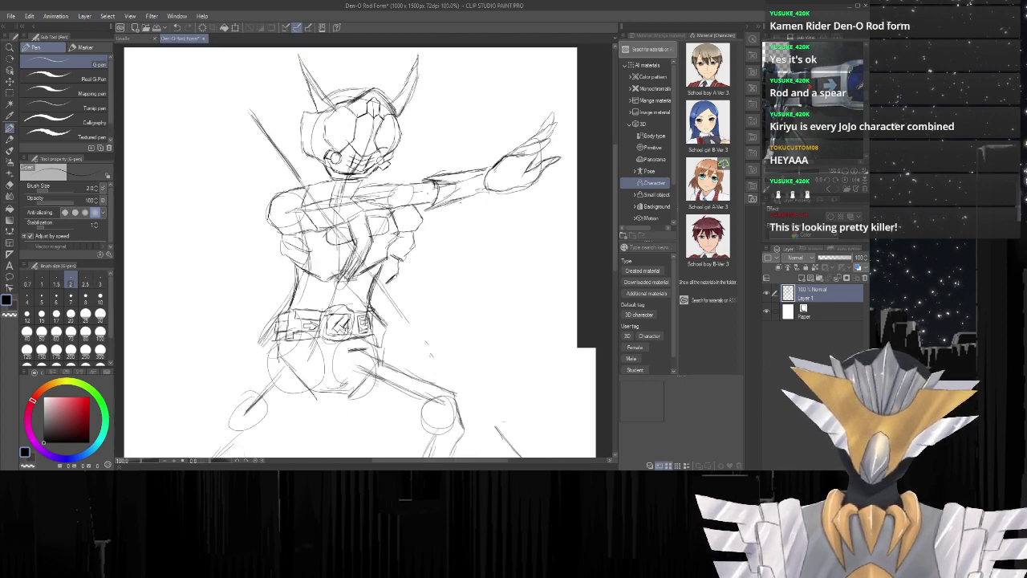
scroll(290, 236, up, 2)
scroll(289, 235, down, 2)
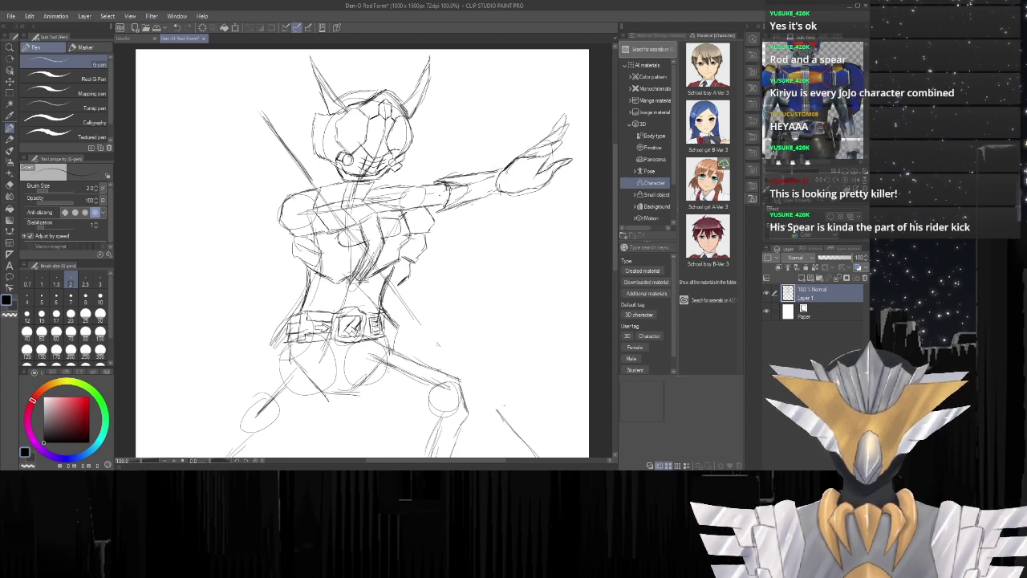
scroll(358, 302, up, 2)
scroll(344, 161, down, 5)
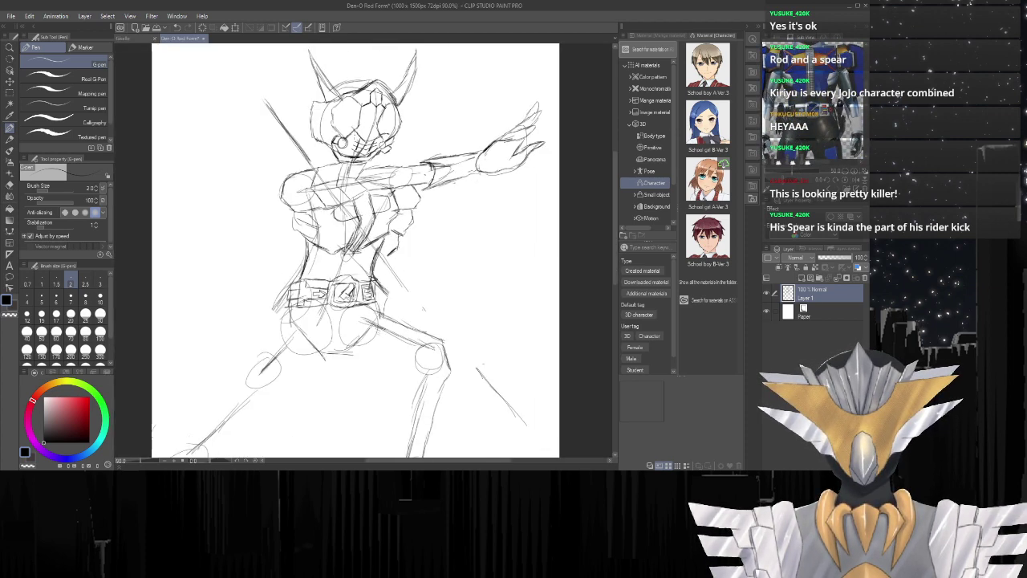
scroll(612, 188, up, 2)
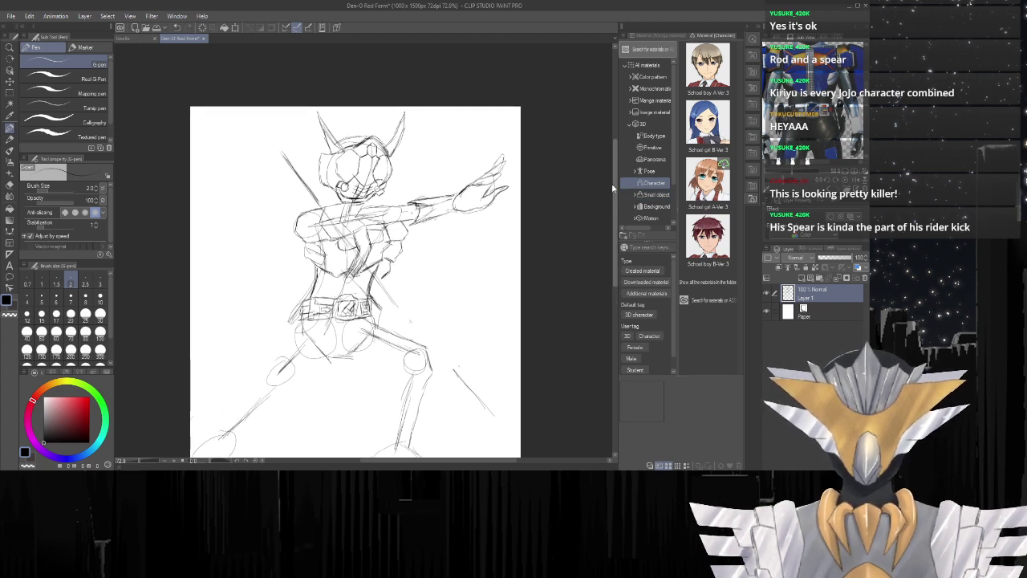
scroll(613, 183, down, 1)
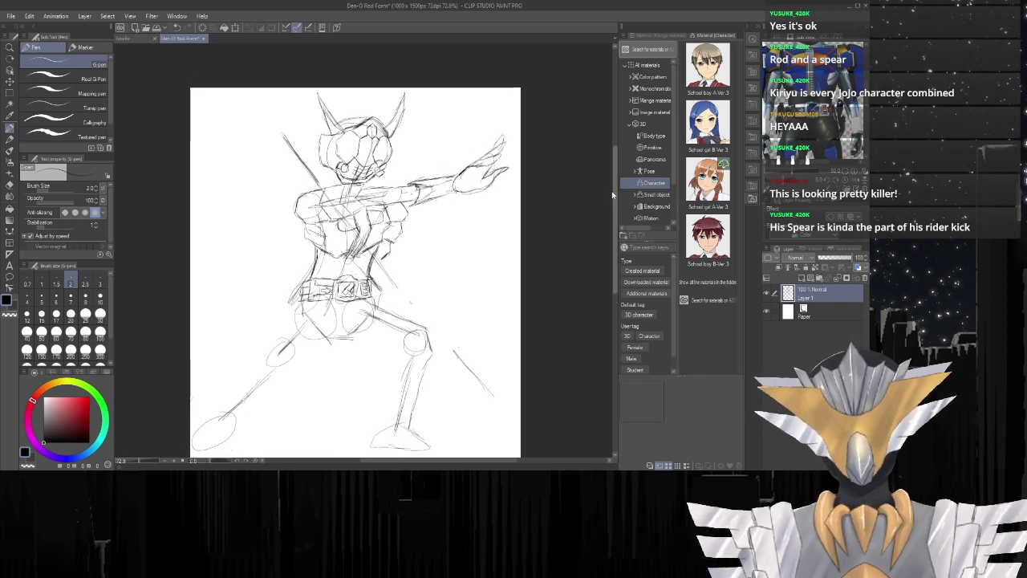
scroll(308, 261, up, 2)
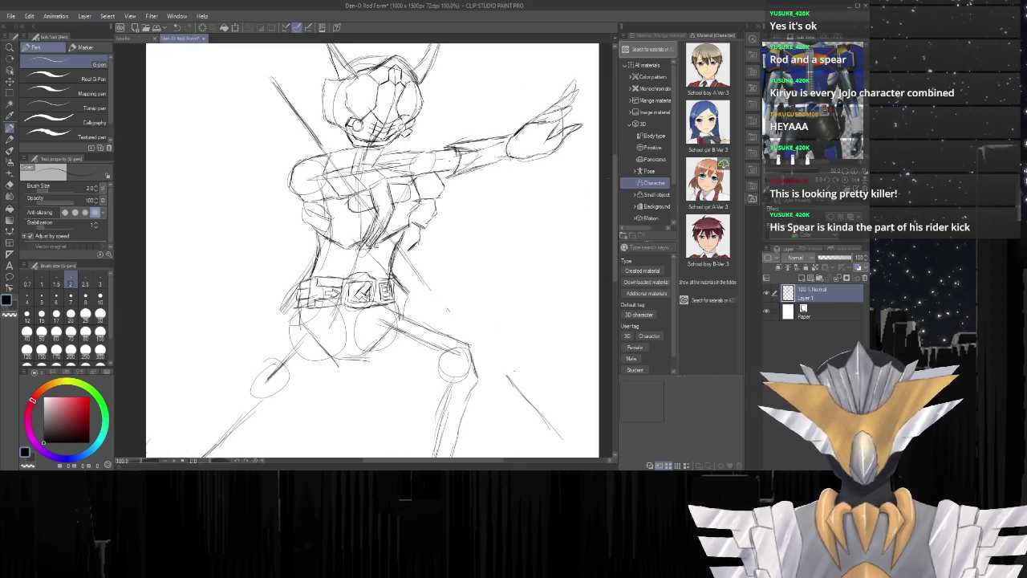
scroll(615, 232, down, 4)
scroll(425, 210, up, 4)
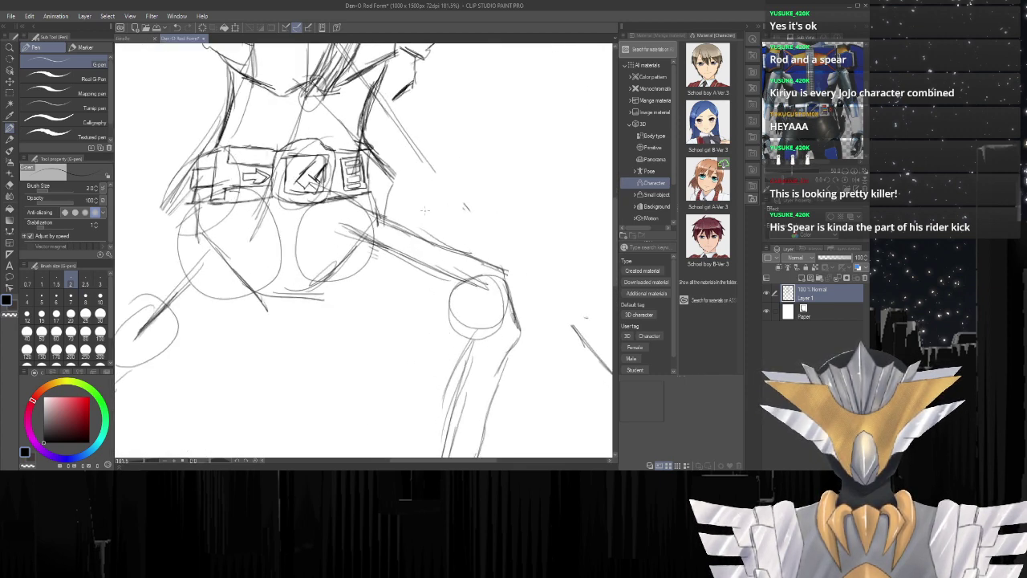
scroll(424, 210, down, 6)
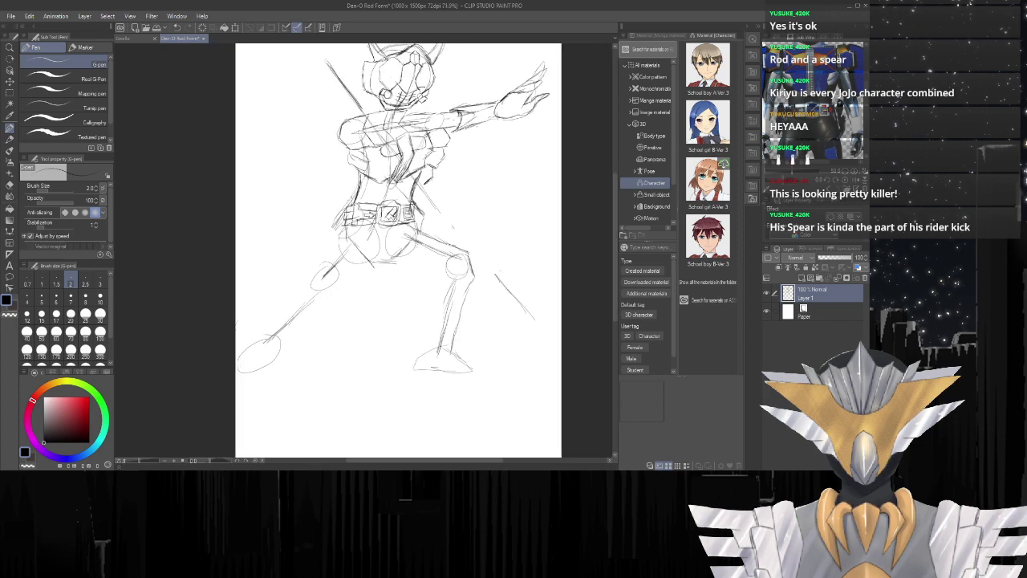
scroll(446, 169, up, 3)
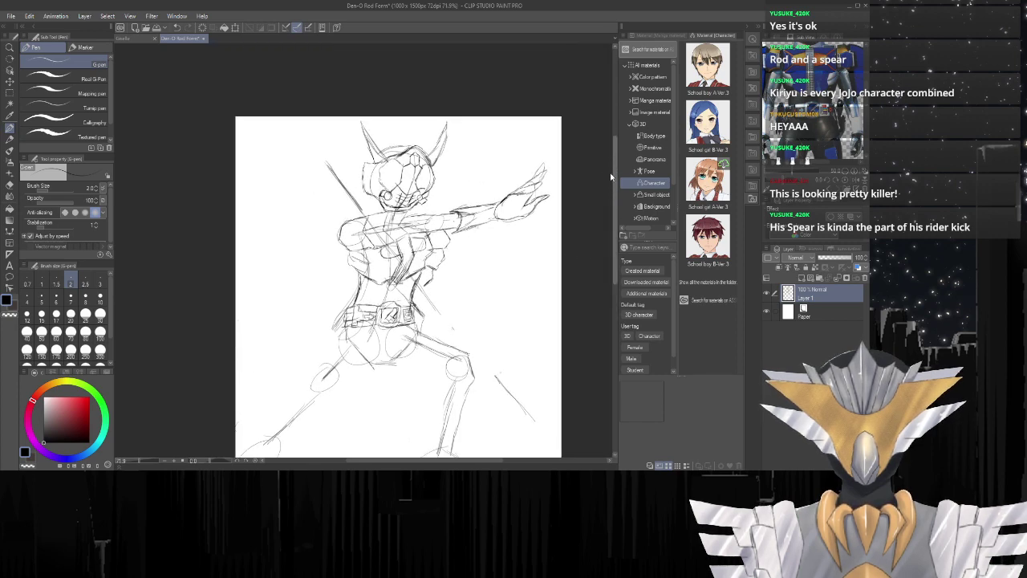
scroll(446, 169, up, 2)
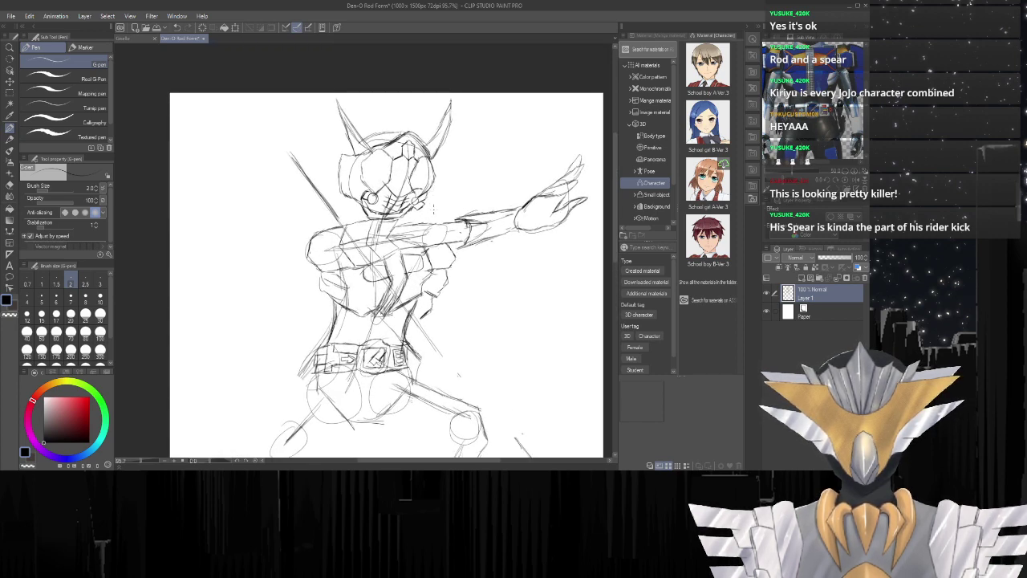
scroll(431, 207, up, 2)
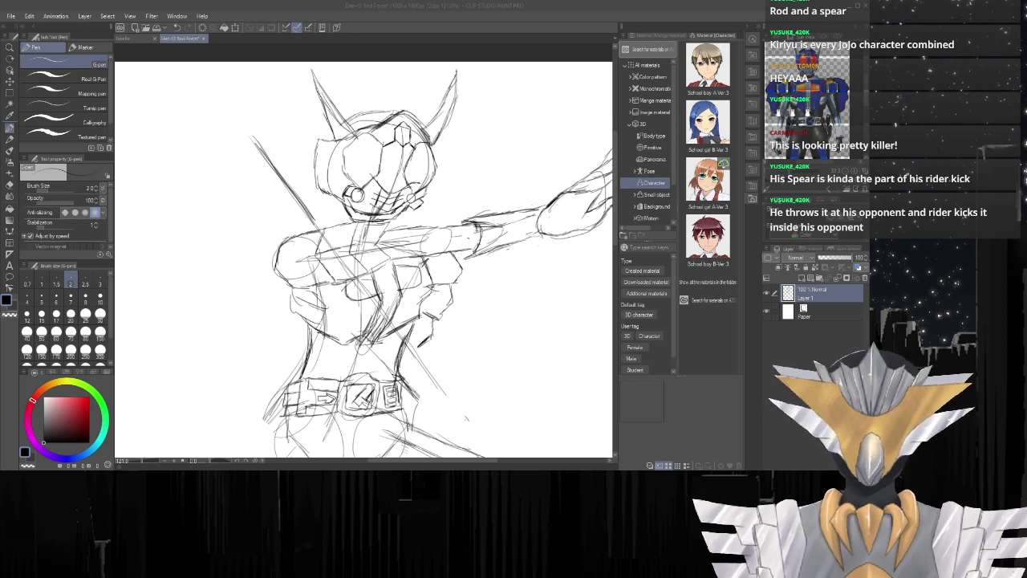
click(300, 222)
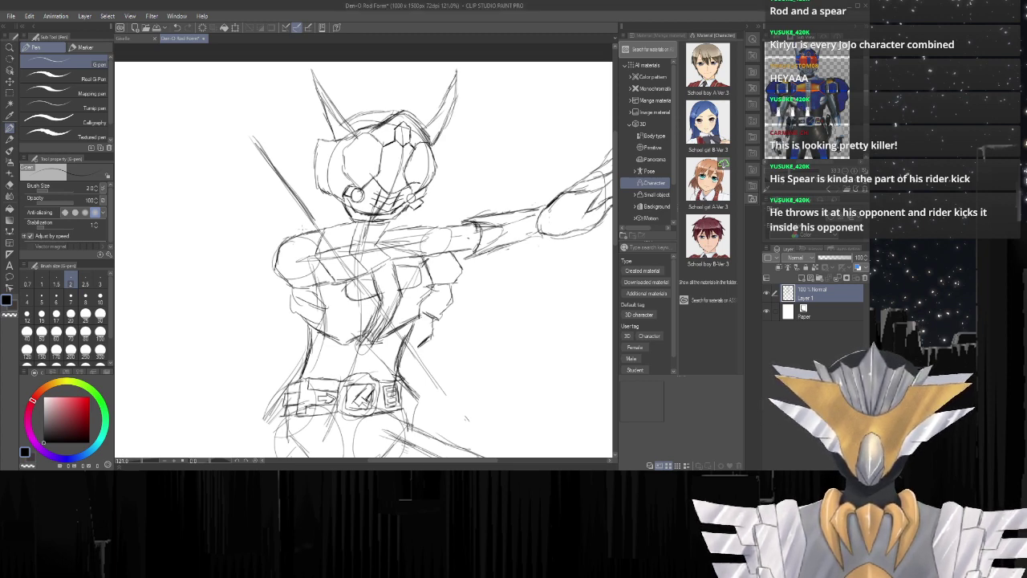
scroll(302, 229, down, 10)
scroll(397, 369, up, 9)
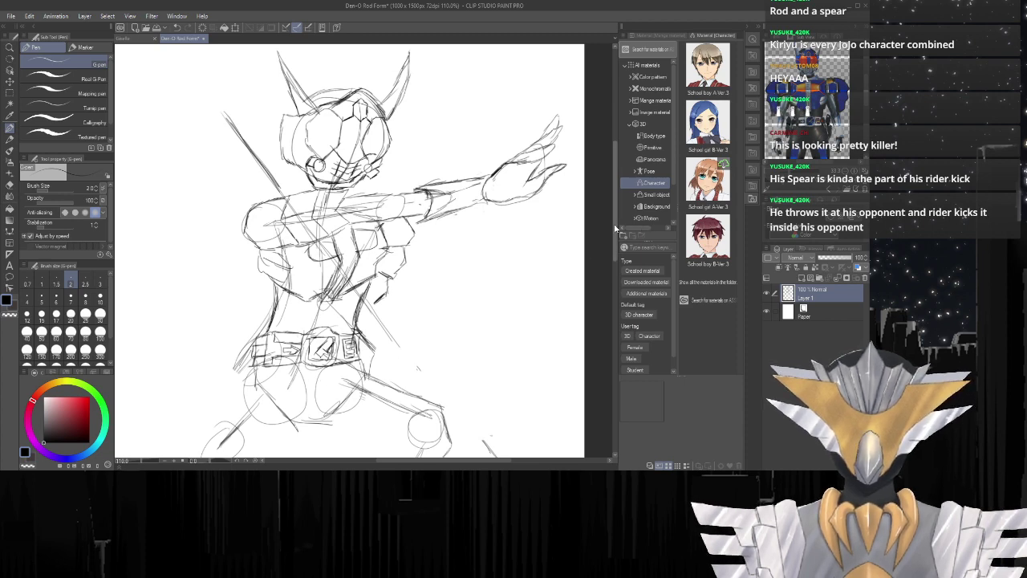
mouse_move(614, 228)
mouse_down()
mouse_move(612, 266)
mouse_move(608, 215)
mouse_up()
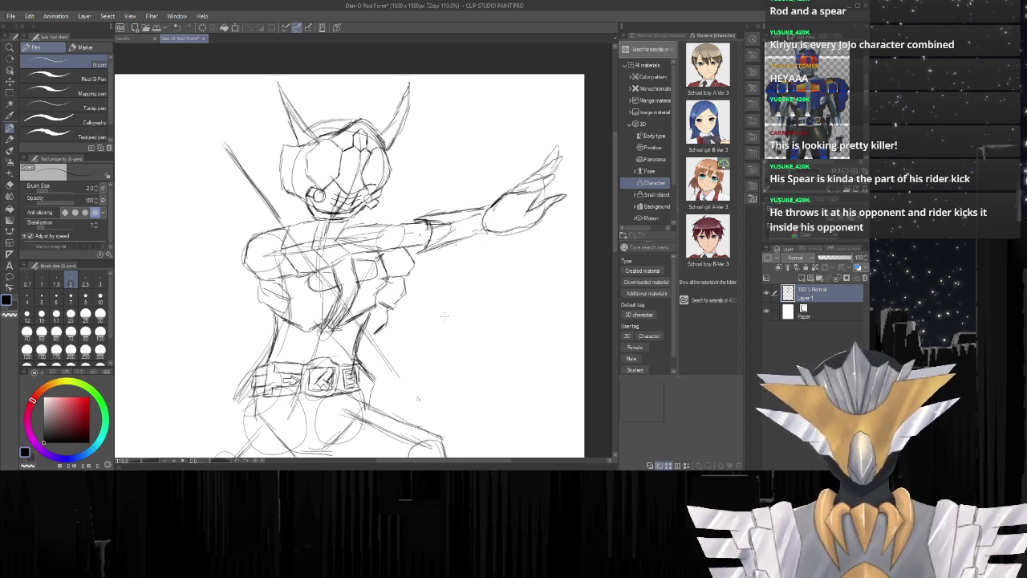
Sketch the angular, pointed head of the rod around the upper end of the diagonal guide line beside the helmet.
scroll(234, 324, up, 2)
scroll(236, 338, down, 3)
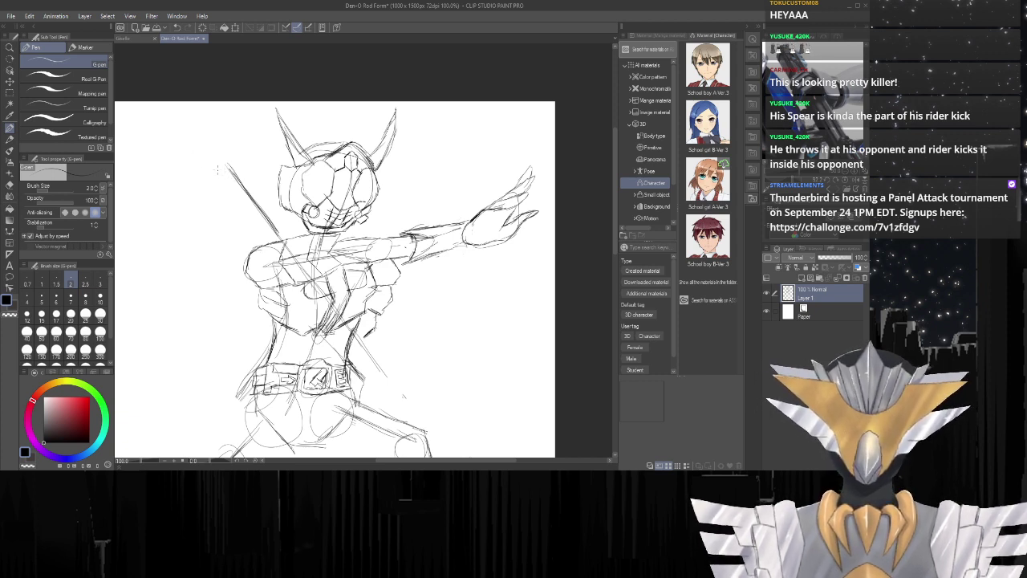
drag(219, 172, 233, 196)
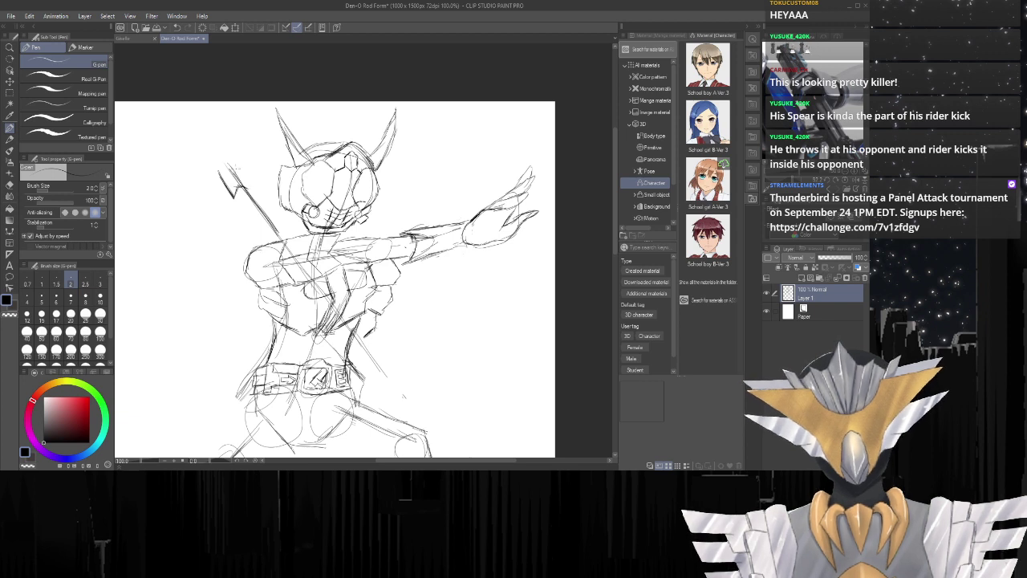
mouse_move(226, 149)
mouse_down()
mouse_move(249, 189)
mouse_move(223, 153)
mouse_move(216, 172)
mouse_move(228, 154)
mouse_move(212, 170)
mouse_move(223, 153)
mouse_move(234, 163)
mouse_move(238, 147)
mouse_move(227, 145)
mouse_move(237, 146)
mouse_up()
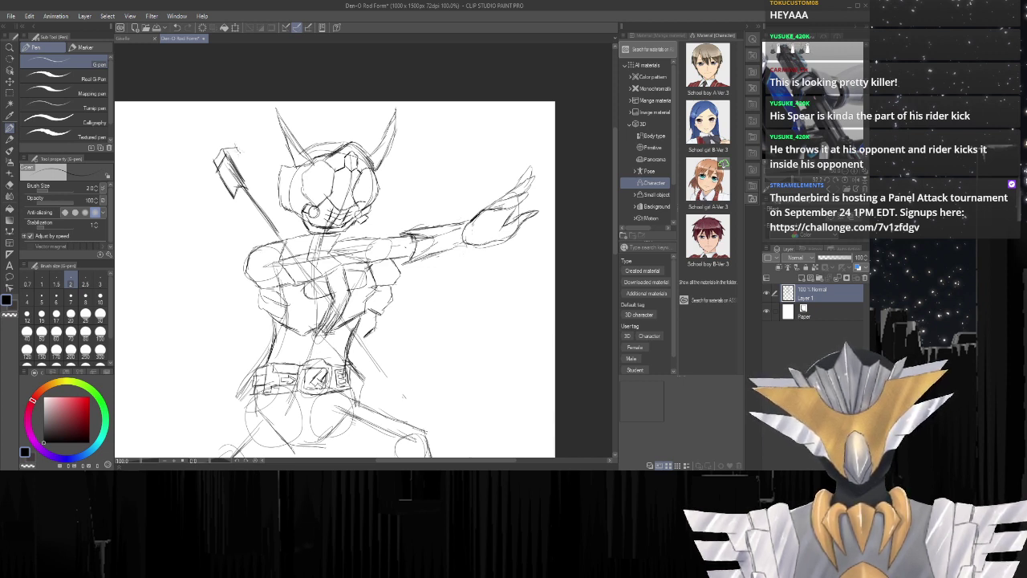
Draw the rod shaft's second edge parallel to the guide line down to the shoulder and add a short block outline beside its head.
drag(239, 150, 289, 228)
drag(268, 191, 299, 237)
drag(255, 172, 273, 199)
mouse_move(250, 160)
mouse_down()
mouse_move(267, 190)
mouse_move(263, 180)
mouse_up()
drag(248, 152, 253, 163)
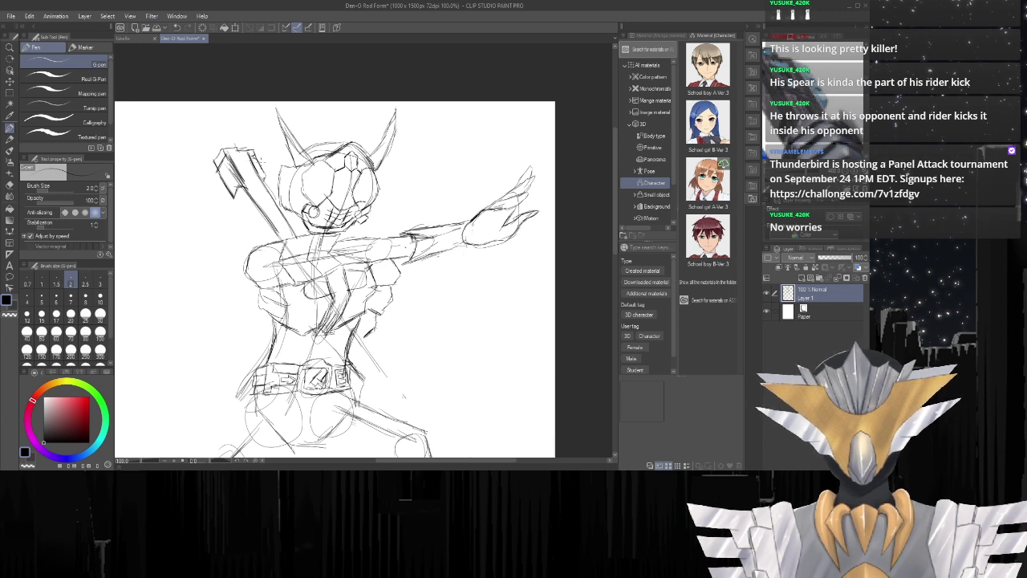
Add a small block detail to the rod's head and draw the shaft's outer edge down to the shoulder.
drag(259, 160, 263, 169)
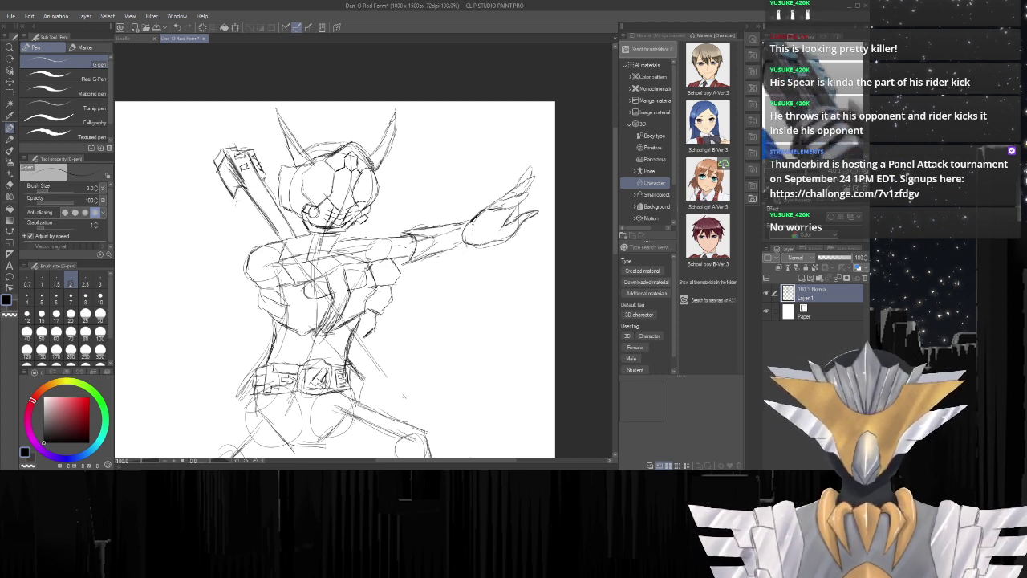
drag(239, 199, 263, 240)
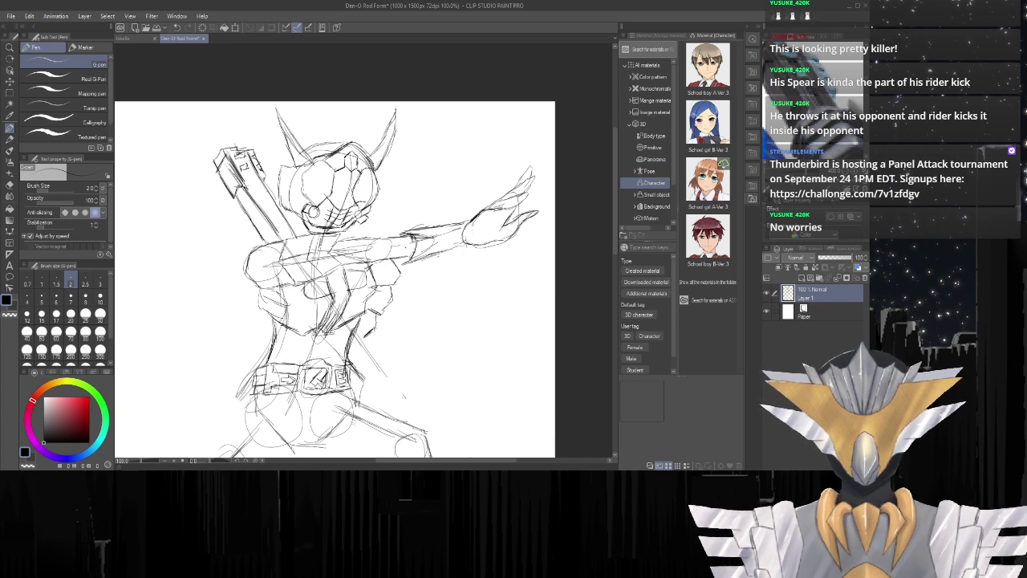
Erase the old inner lines of the rod shaft between its head and the shoulder with the eraser at size 10.
key(e)
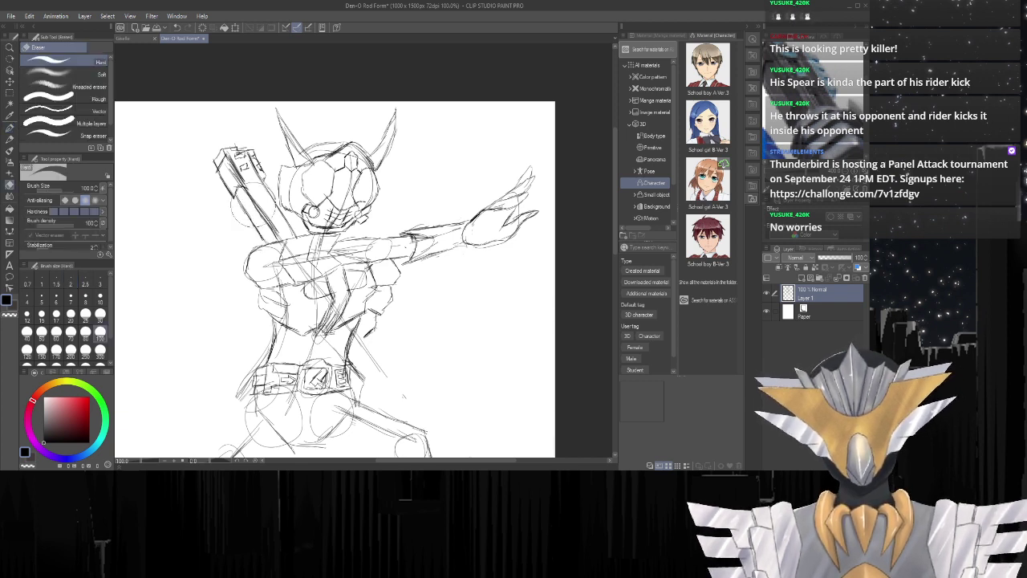
click(100, 297)
drag(252, 193, 266, 222)
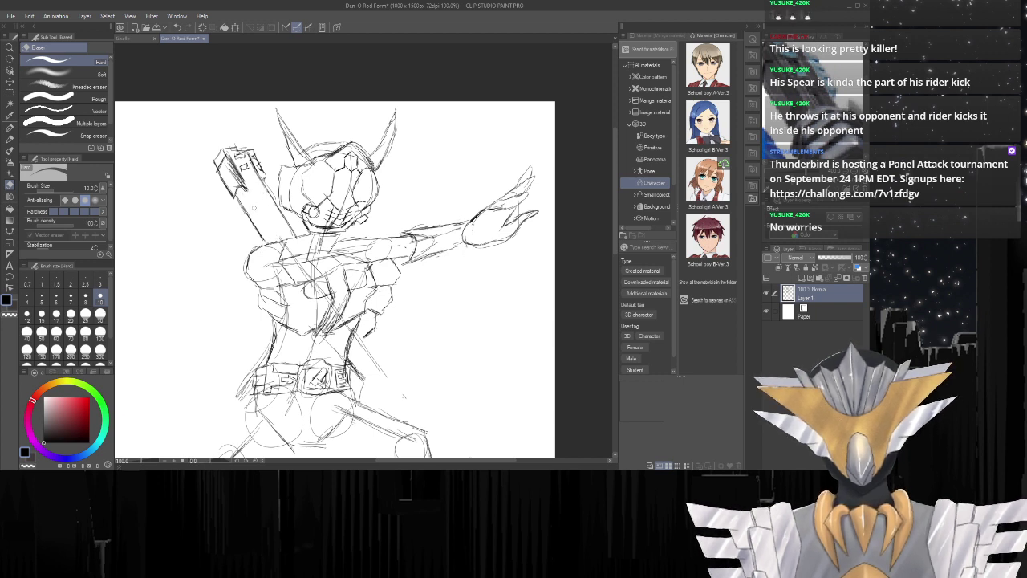
Redraw the rod shaft as long parallel lines running from a crossbar beneath the head down to the shoulder.
key(p)
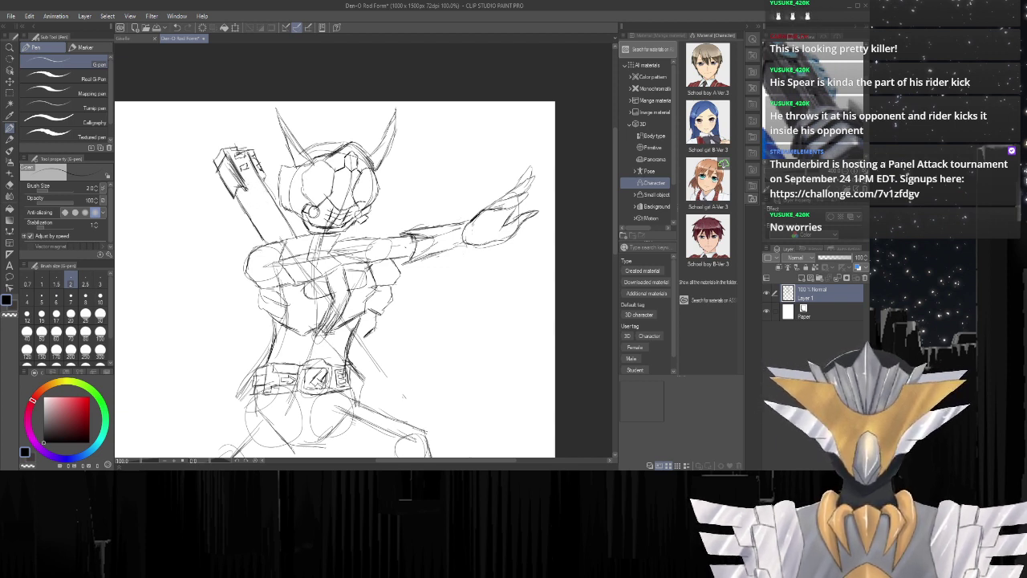
drag(241, 180, 265, 187)
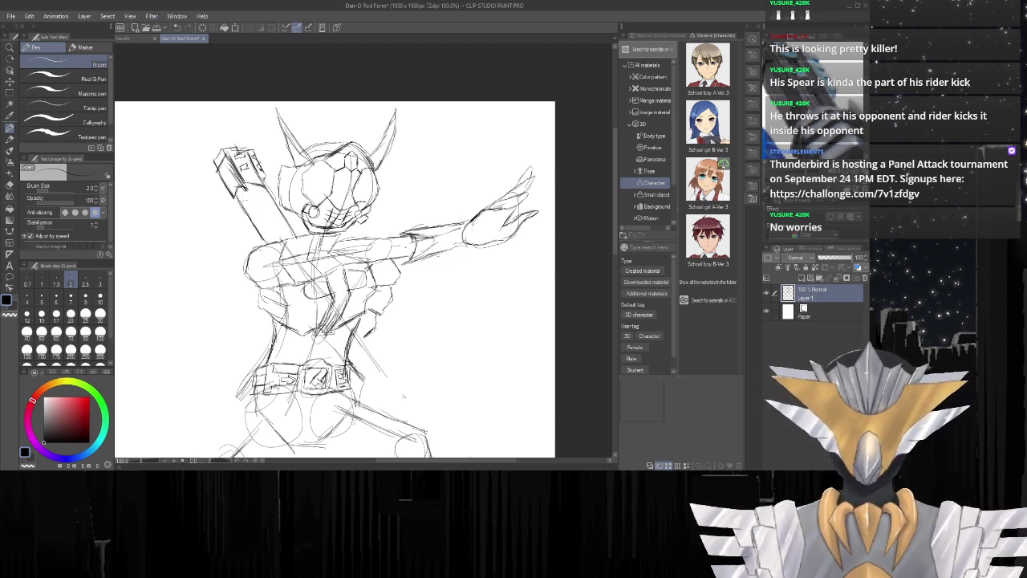
drag(247, 191, 278, 241)
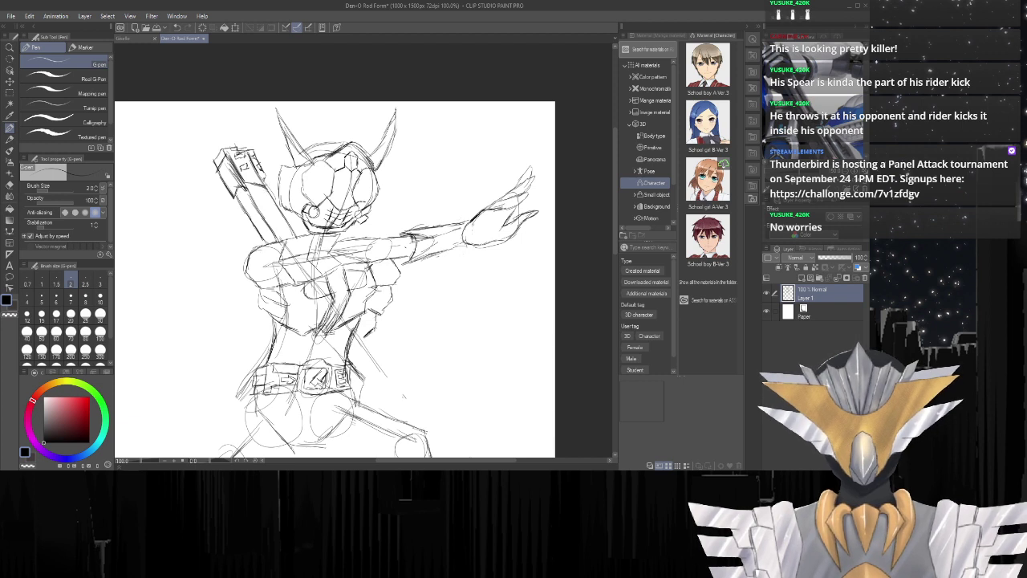
drag(257, 184, 290, 241)
drag(255, 204, 277, 239)
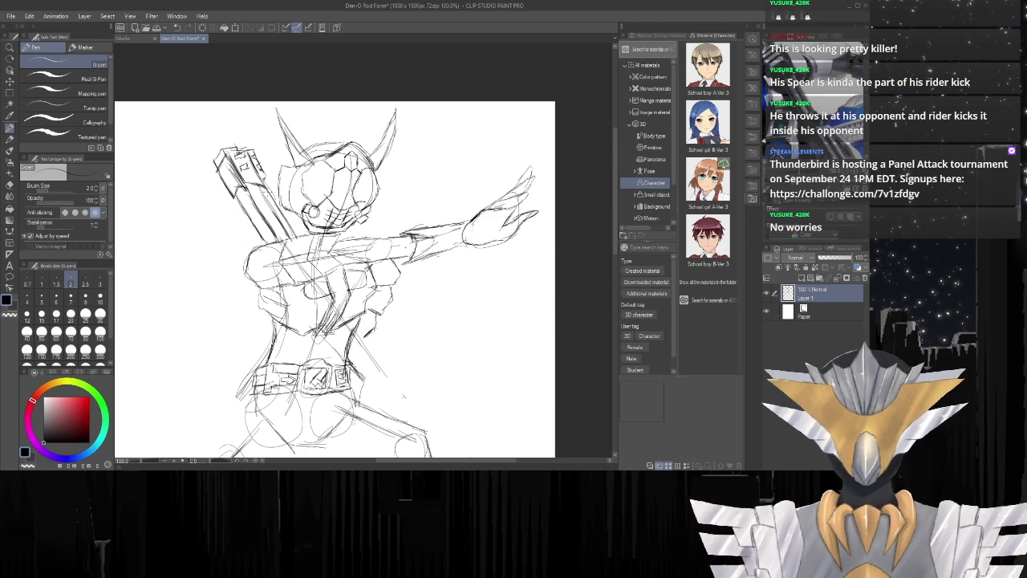
drag(270, 191, 294, 232)
drag(284, 218, 299, 241)
Darken the outline of the upper arm crossing the chest, including its top and bottom edges and its straight end near the elbow.
scroll(345, 176, up, 2)
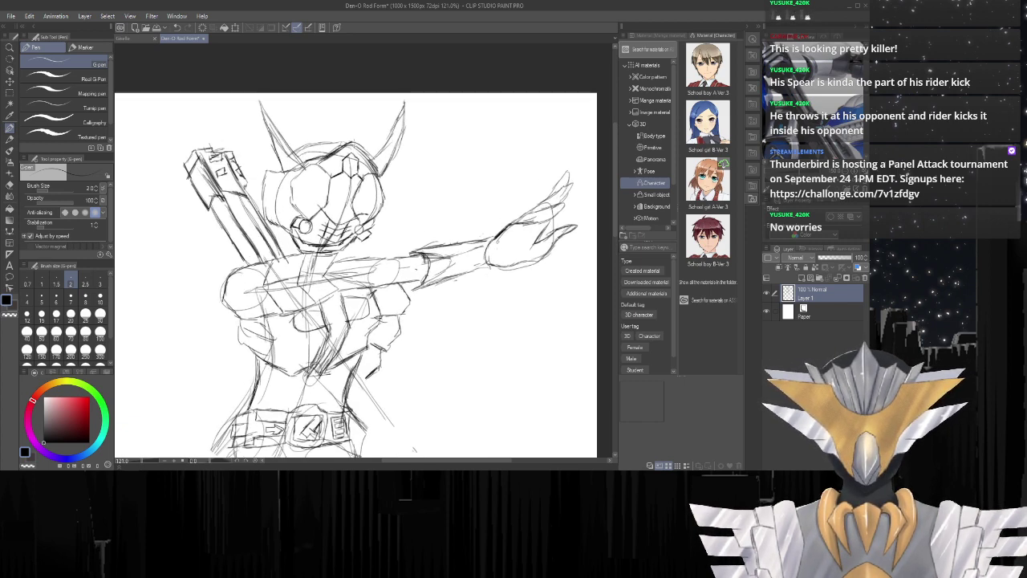
scroll(345, 176, down, 5)
scroll(345, 177, up, 2)
scroll(325, 189, up, 3)
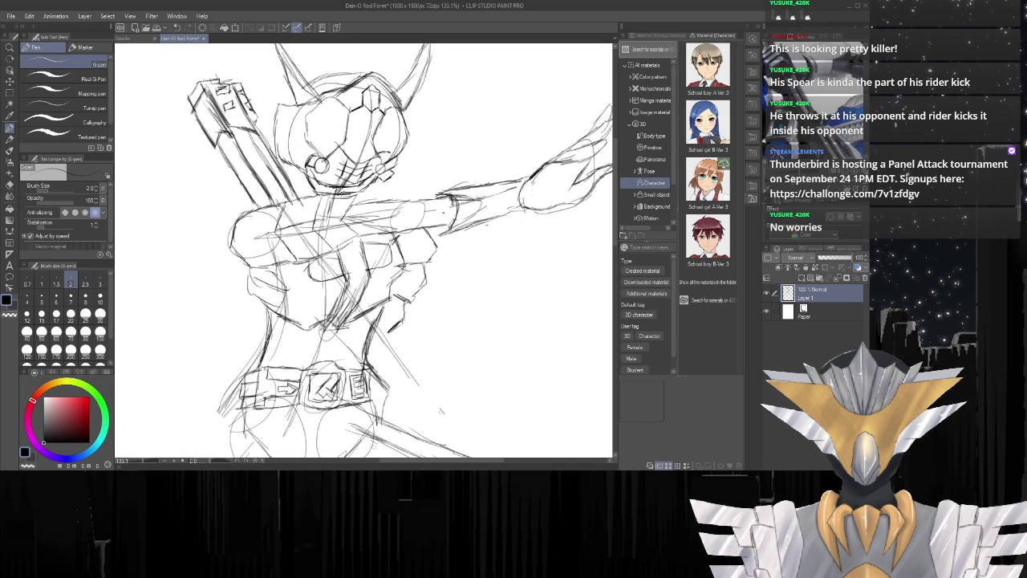
mouse_move(243, 221)
mouse_down()
mouse_move(319, 189)
mouse_move(355, 192)
mouse_up()
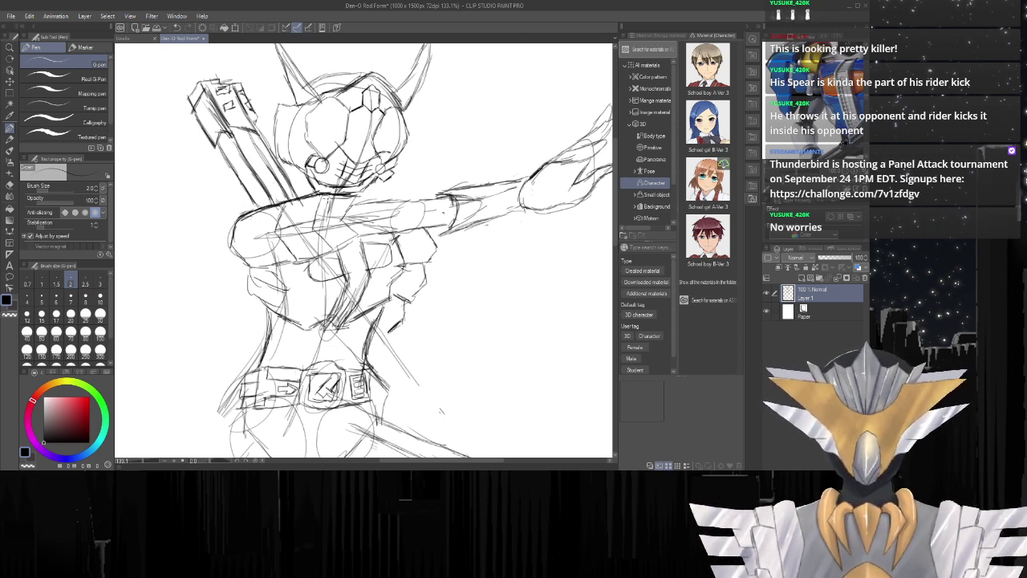
mouse_move(320, 195)
mouse_down()
mouse_move(365, 192)
mouse_move(360, 249)
mouse_move(271, 271)
mouse_move(230, 265)
mouse_move(255, 273)
mouse_move(305, 256)
mouse_up()
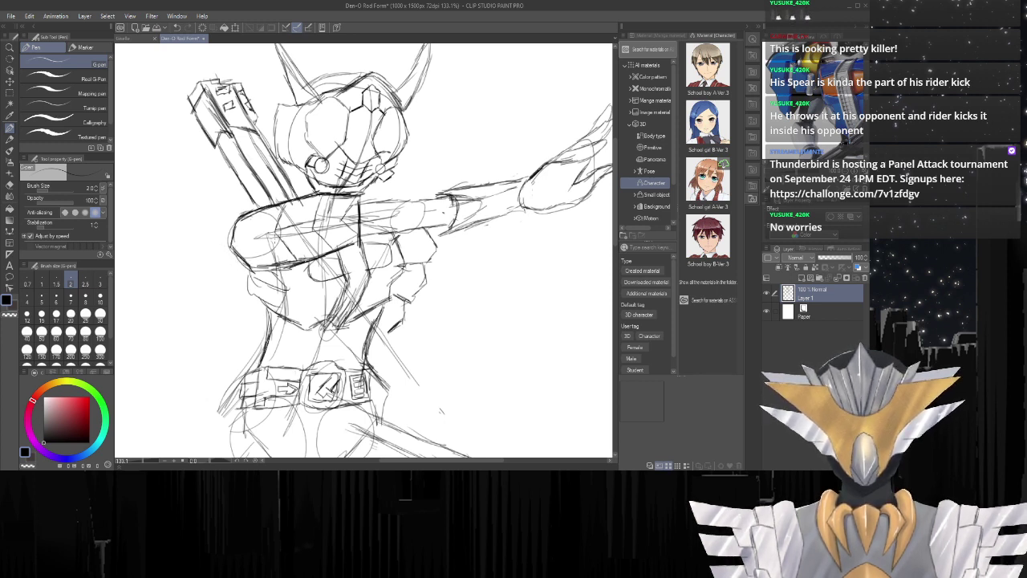
Erase the construction lines inside the upper arm at eraser size 30 and draw angular chevron panel lines across it.
key(e)
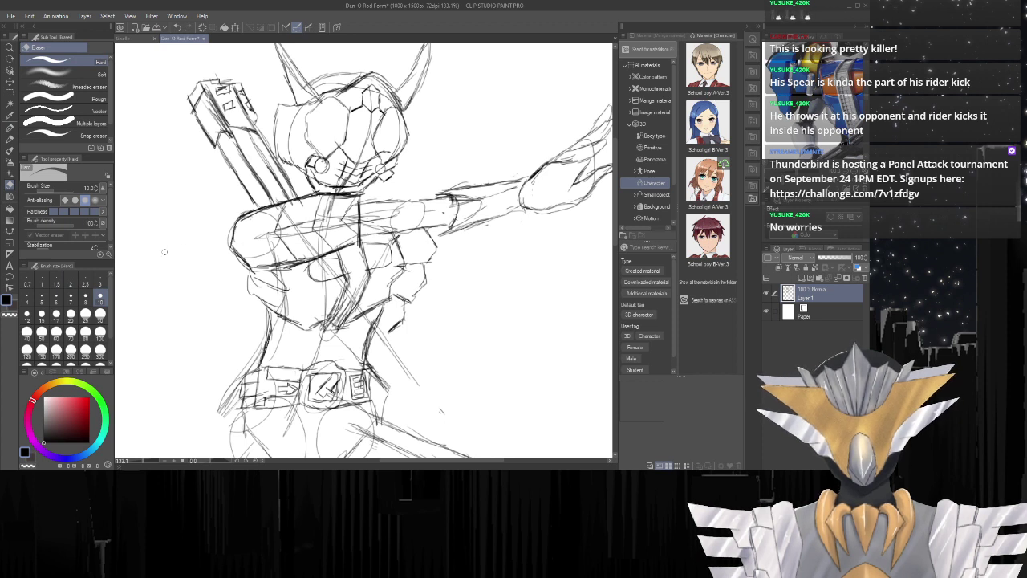
click(100, 314)
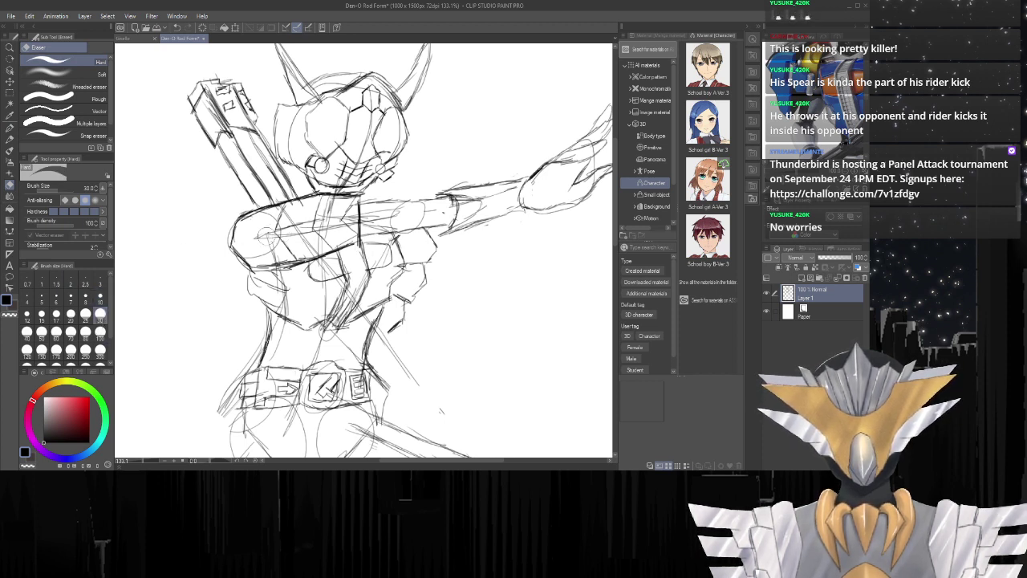
mouse_move(268, 234)
mouse_down()
mouse_move(325, 217)
mouse_move(261, 226)
mouse_move(301, 217)
mouse_move(339, 236)
mouse_move(310, 235)
mouse_move(269, 256)
mouse_move(290, 213)
mouse_move(321, 205)
mouse_move(344, 212)
mouse_move(347, 225)
mouse_move(309, 214)
mouse_move(302, 223)
mouse_move(331, 251)
mouse_up()
key(p)
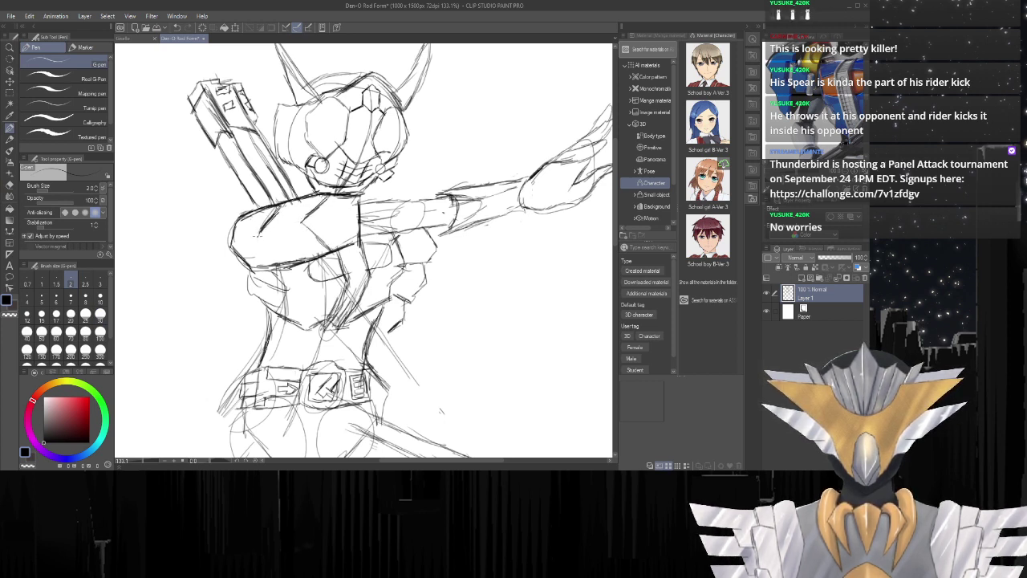
drag(270, 248, 289, 274)
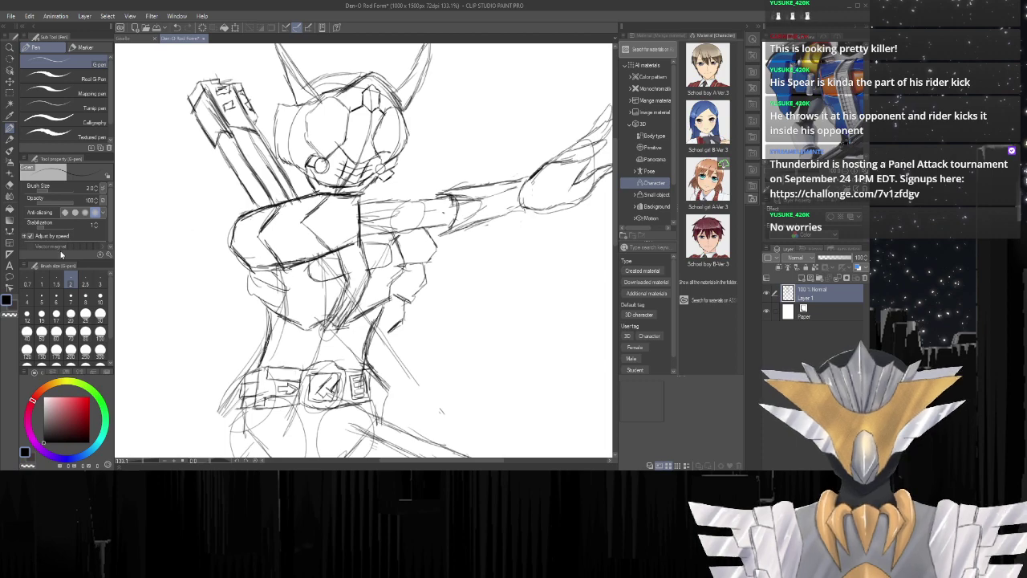
Erase the rough overlapping lines along the helmet's crown above the forehead hexagon.
scroll(364, 250, down, 2)
scroll(363, 249, up, 5)
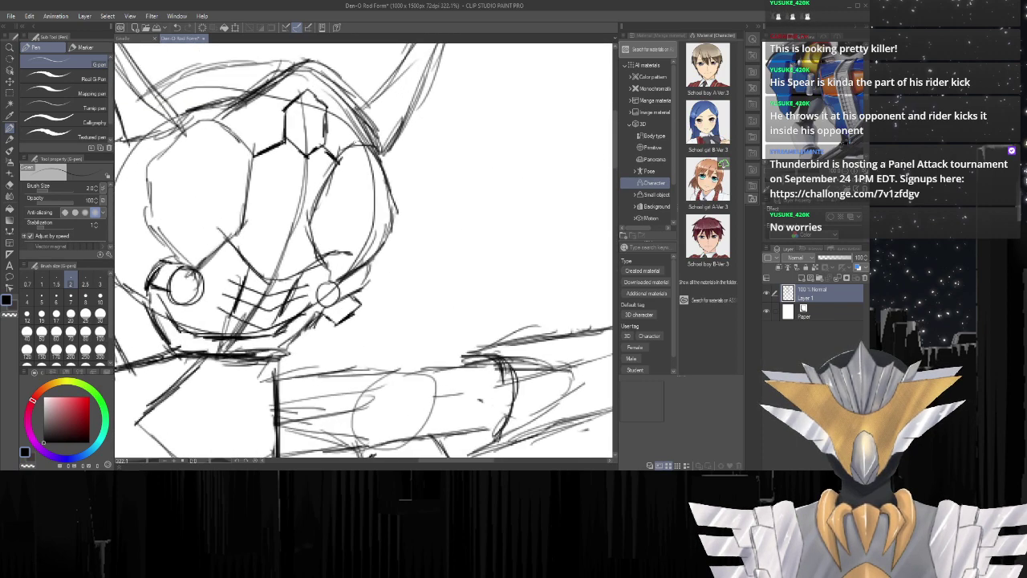
scroll(354, 140, down, 3)
key(e)
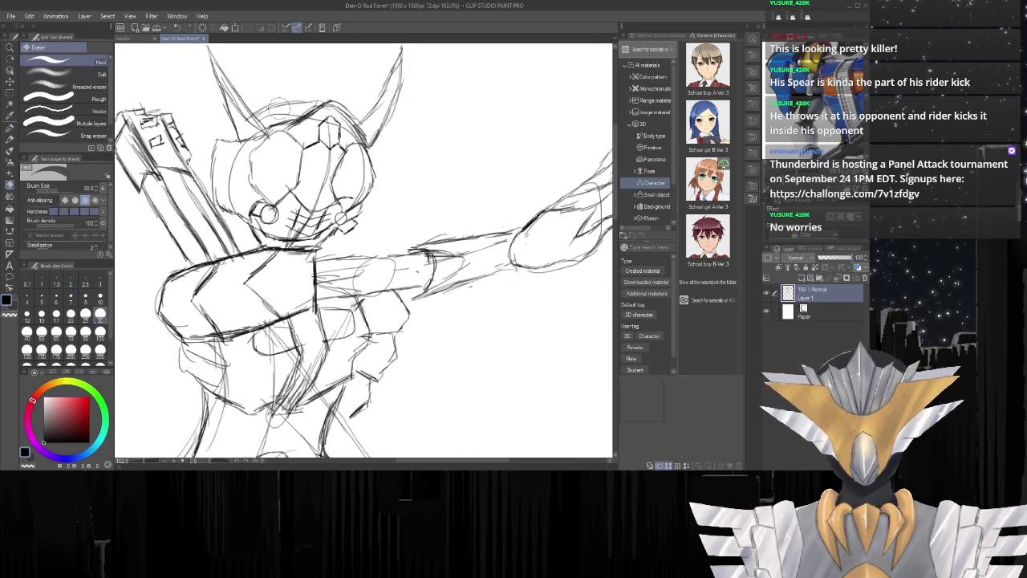
mouse_move(289, 109)
mouse_down()
mouse_move(312, 127)
mouse_move(325, 119)
mouse_move(350, 122)
mouse_up()
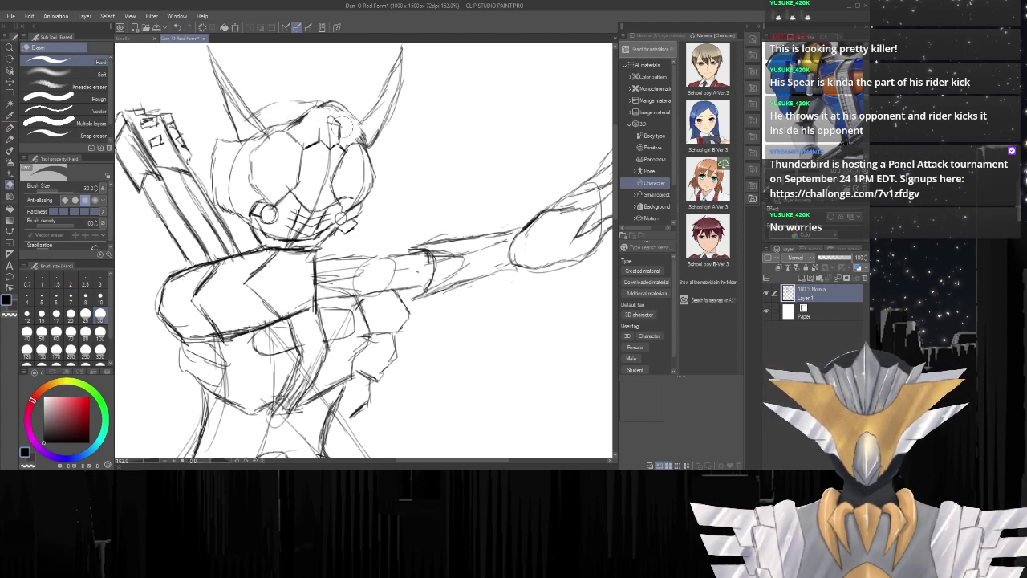
Redraw the helmet's crown as a bold curve from beside the left horn over the top to the base of the right horn.
key(p)
scroll(309, 92, up, 1)
scroll(309, 92, up, 2)
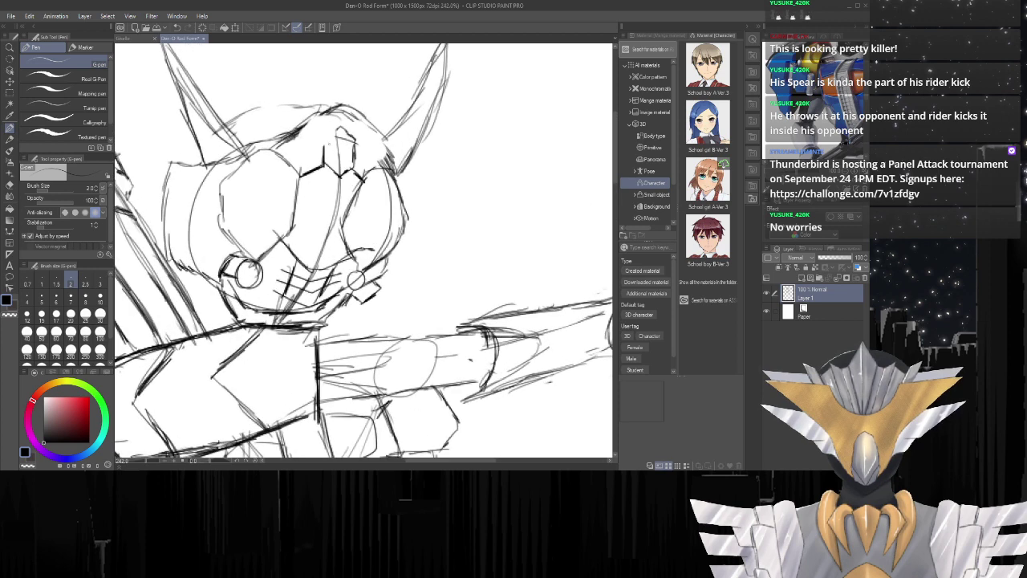
drag(284, 138, 326, 111)
mouse_move(303, 121)
mouse_down()
mouse_move(348, 103)
mouse_move(374, 126)
mouse_up()
mouse_move(355, 104)
mouse_down()
mouse_move(396, 156)
mouse_move(400, 178)
mouse_up()
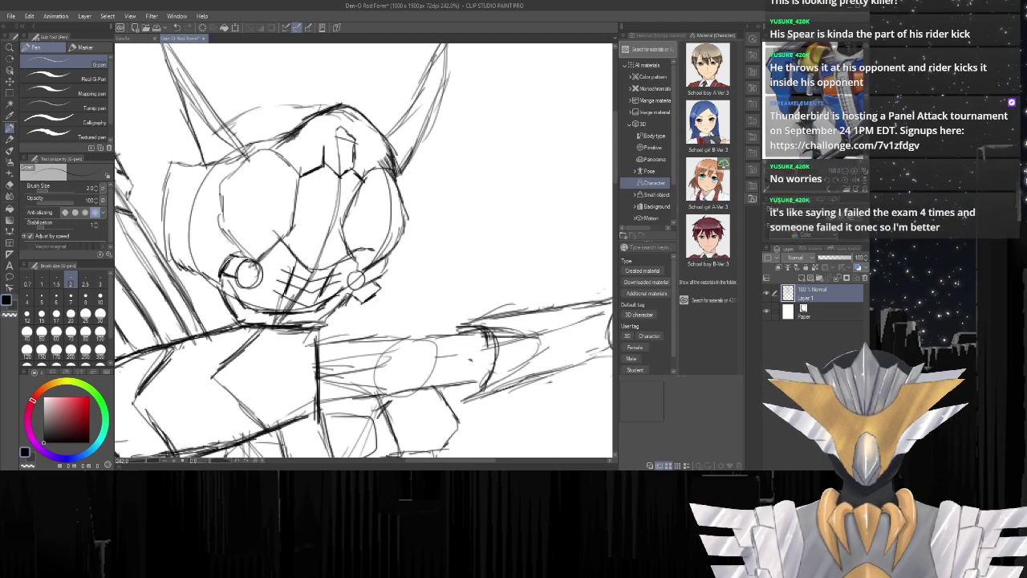
Erase the curved centre guide line running down the faceplate between the eyes with the eraser at size 10.
key(e)
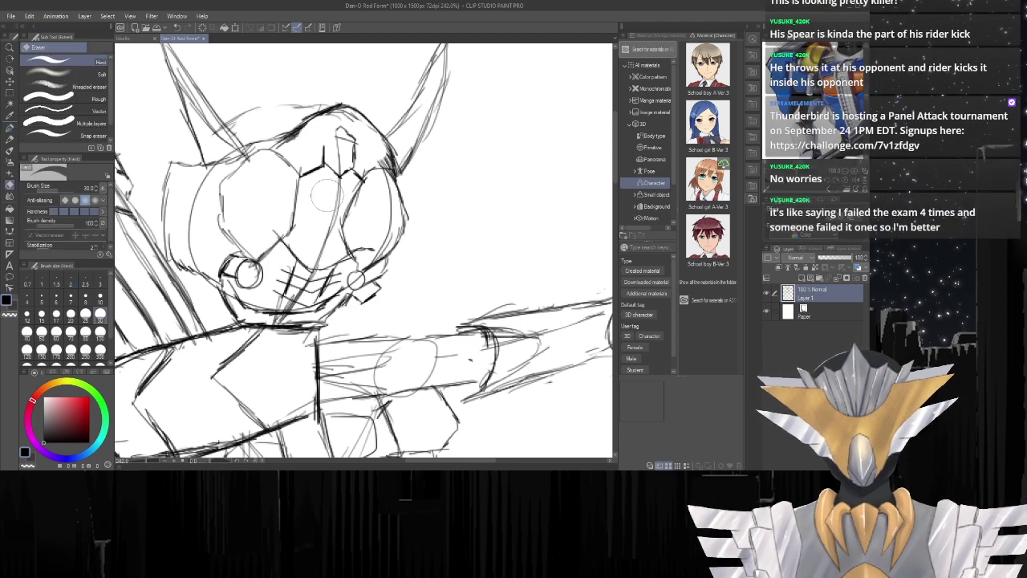
click(100, 296)
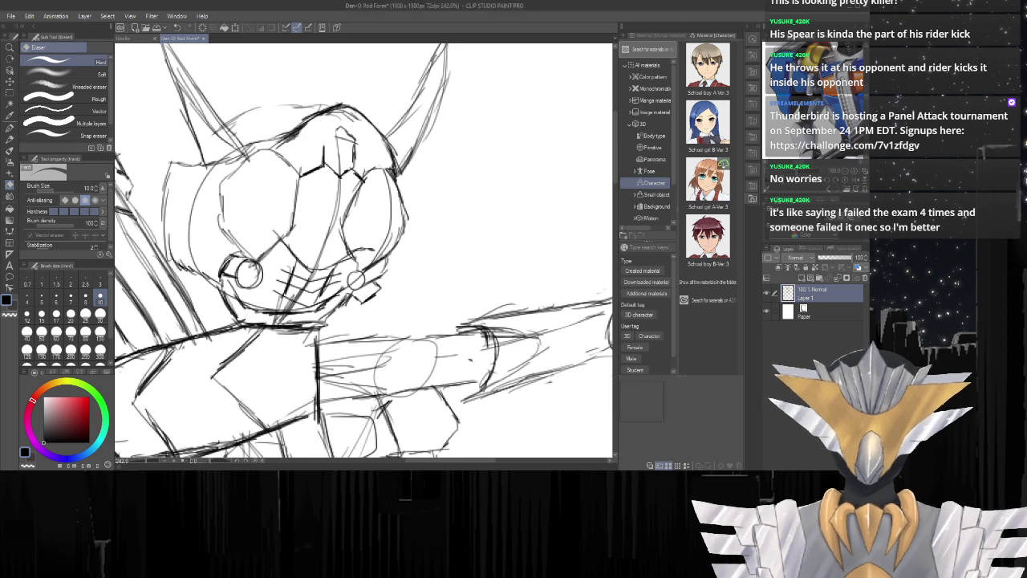
scroll(367, 232, down, 2)
scroll(467, 246, up, 2)
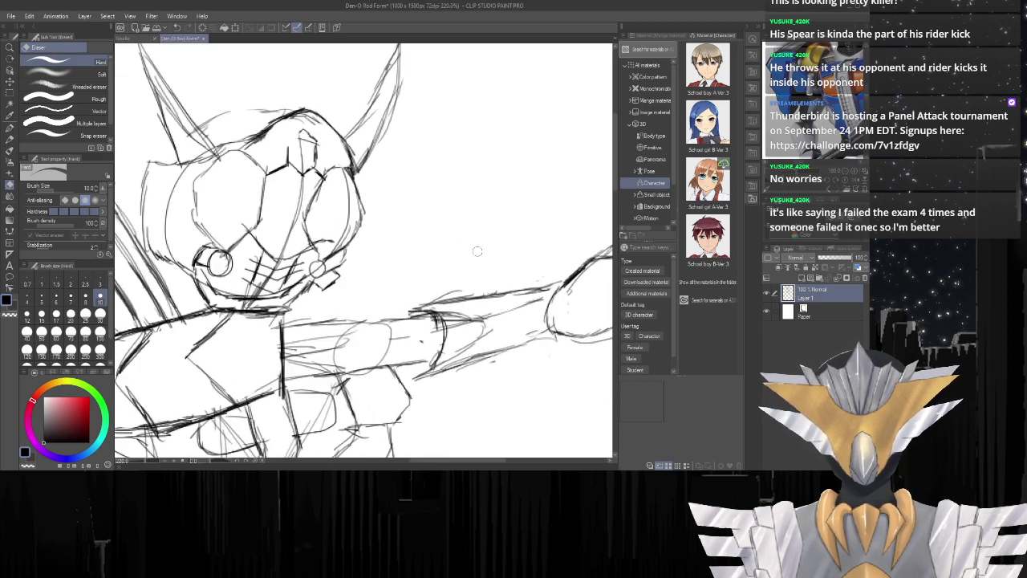
scroll(532, 233, down, 2)
scroll(374, 207, up, 3)
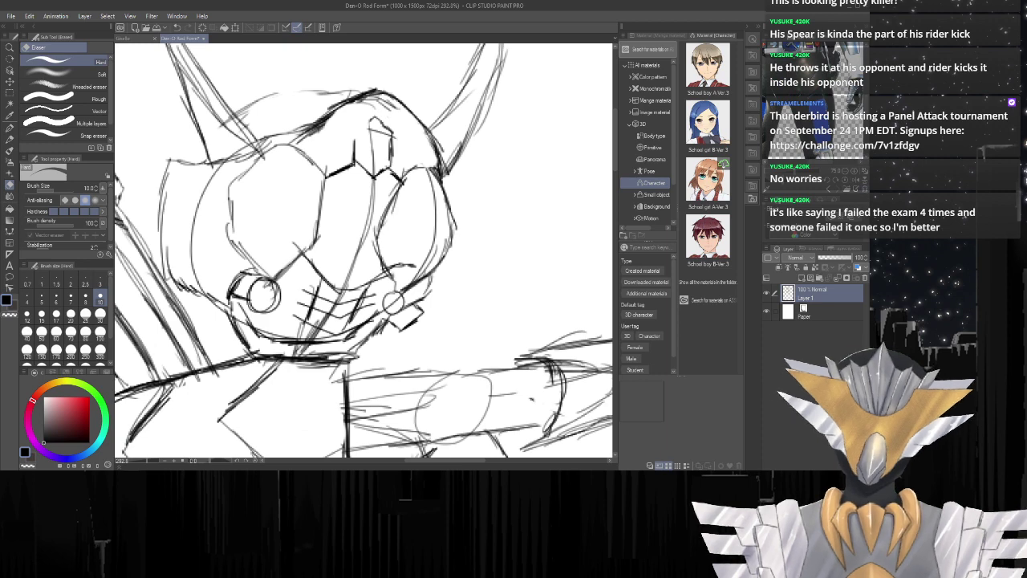
scroll(400, 182, down, 2)
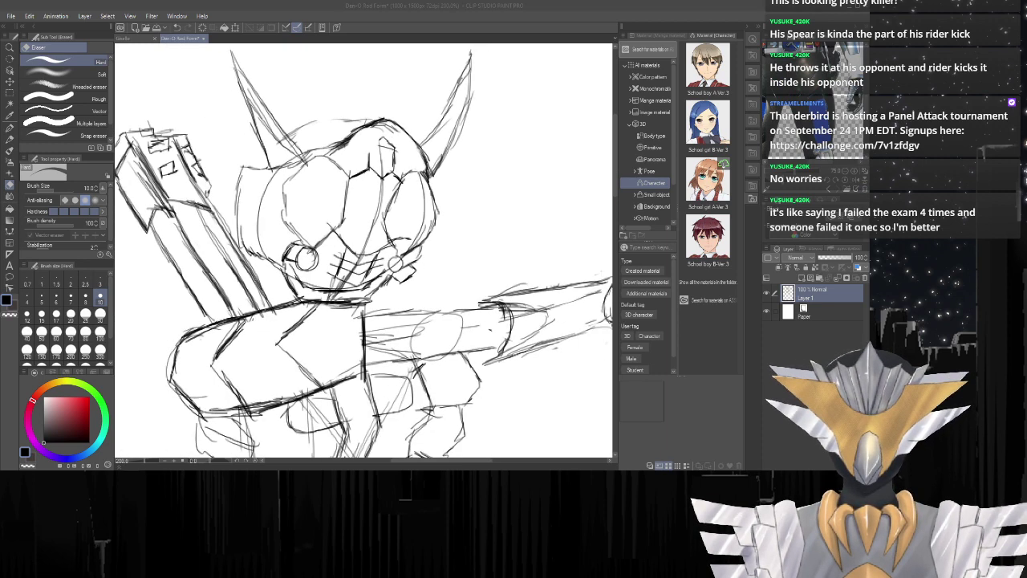
drag(615, 164, 615, 154)
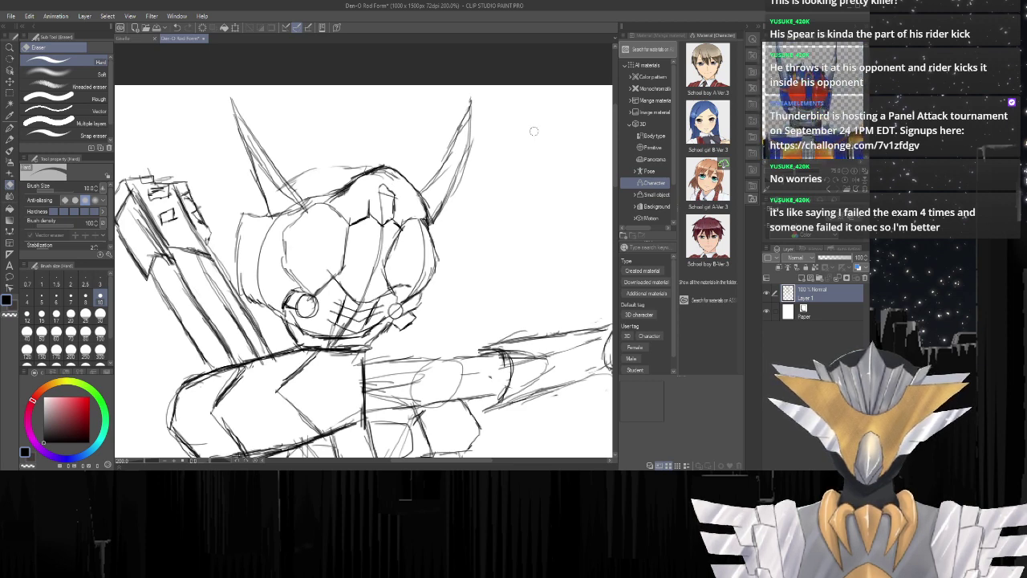
scroll(434, 204, up, 2)
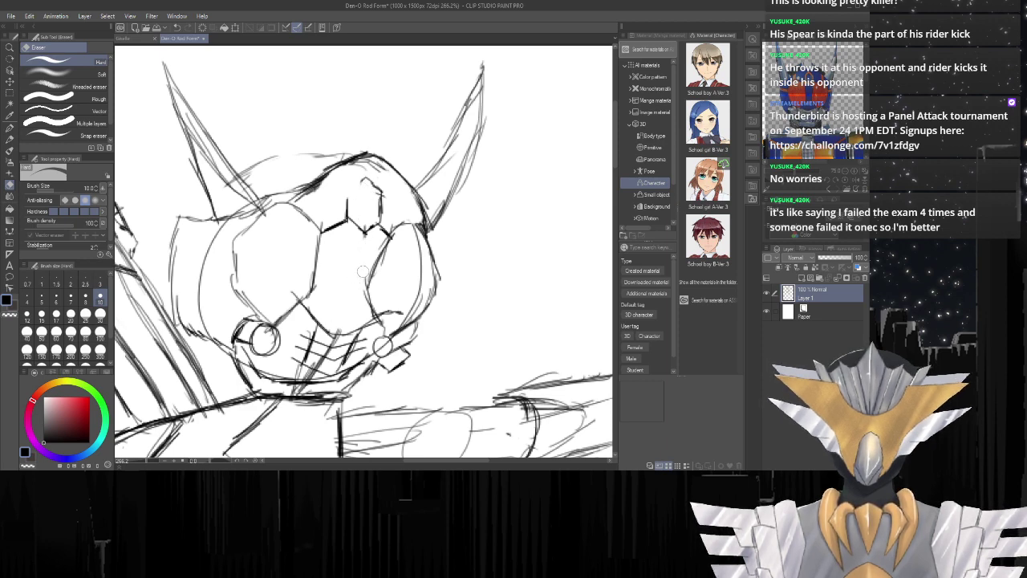
scroll(363, 271, up, 3)
Darken the outline of the helmet's right-hand eye lens and erase the leftover sketch lines inside it.
key(p)
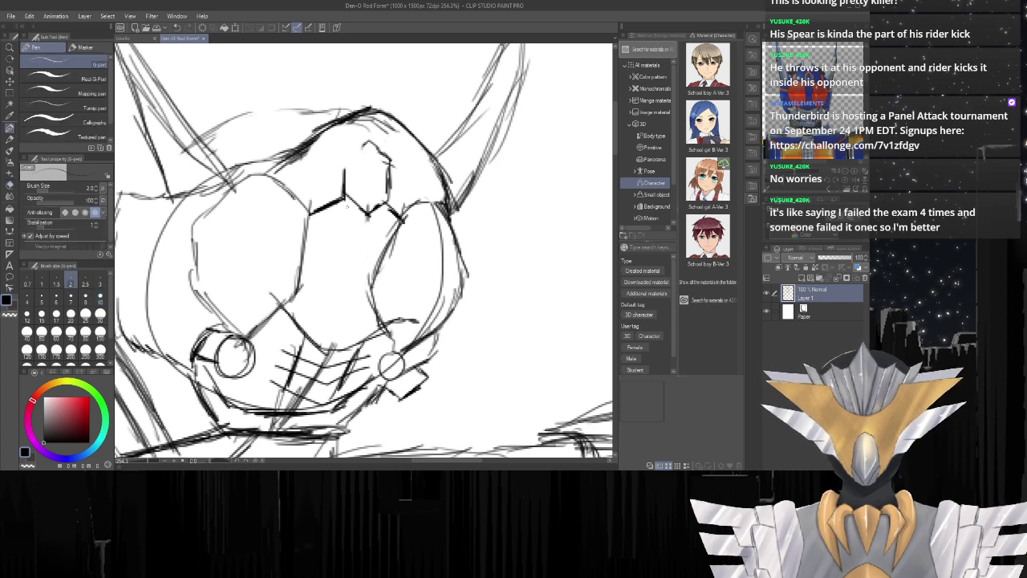
mouse_move(408, 210)
mouse_down()
mouse_move(399, 235)
mouse_move(408, 208)
mouse_move(439, 203)
mouse_move(467, 289)
mouse_move(446, 326)
mouse_move(403, 352)
mouse_up()
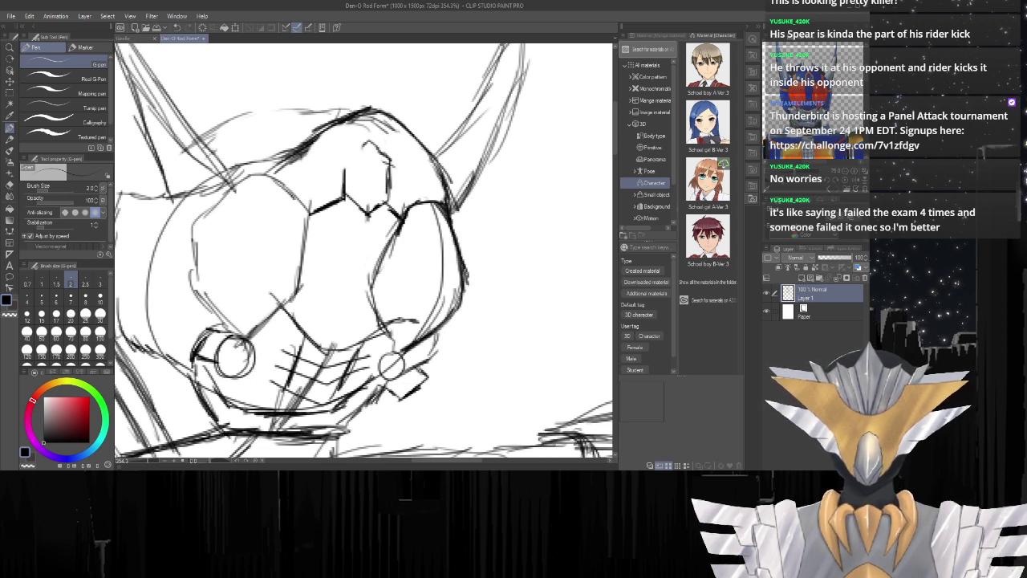
drag(375, 313, 399, 354)
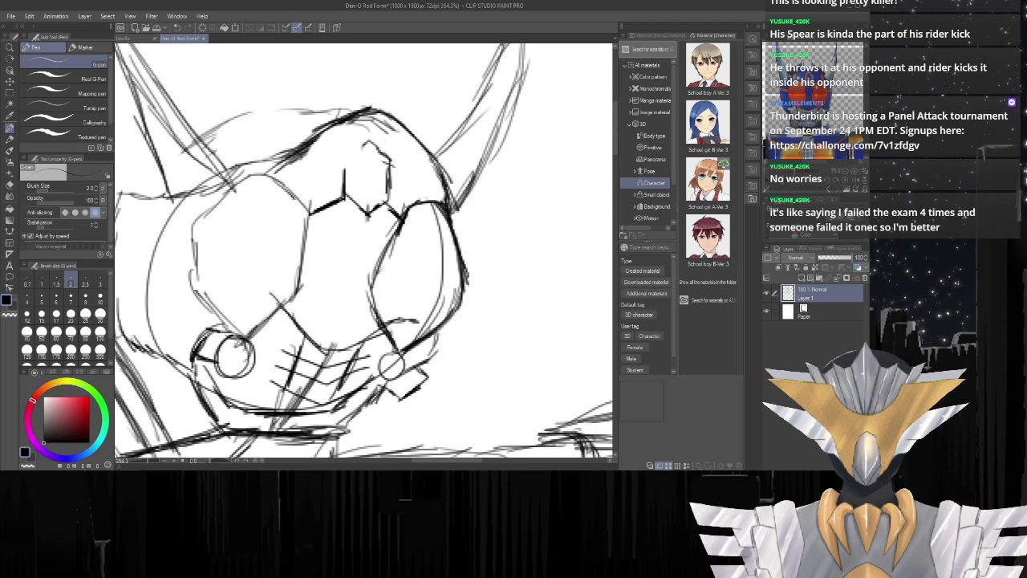
mouse_move(369, 292)
mouse_down()
mouse_move(379, 319)
mouse_move(377, 261)
mouse_move(408, 210)
mouse_up()
key(e)
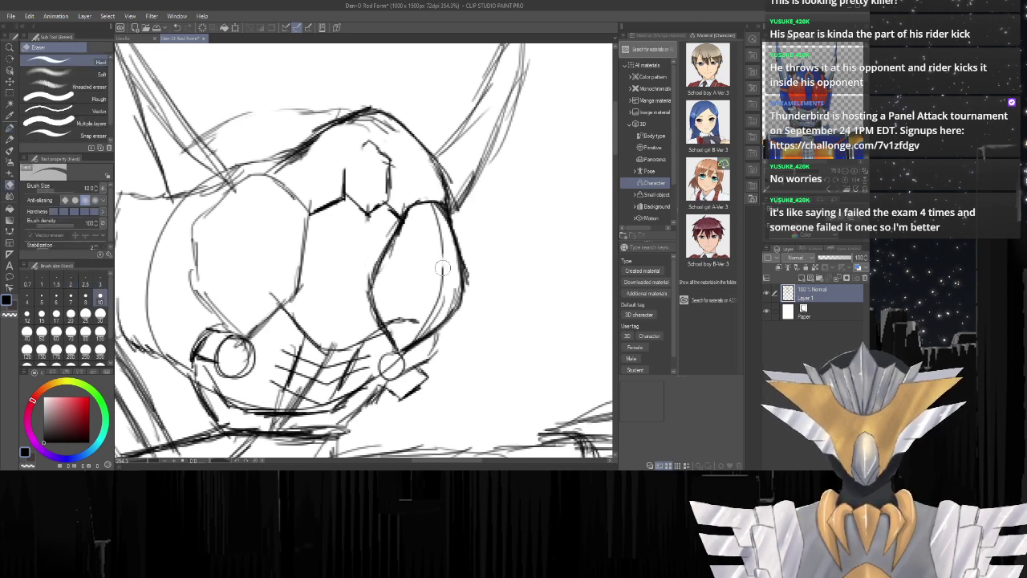
mouse_move(441, 270)
mouse_down()
mouse_move(432, 313)
mouse_move(454, 290)
mouse_move(412, 329)
mouse_move(437, 319)
mouse_move(406, 315)
mouse_move(402, 328)
mouse_move(393, 317)
mouse_move(427, 325)
mouse_up()
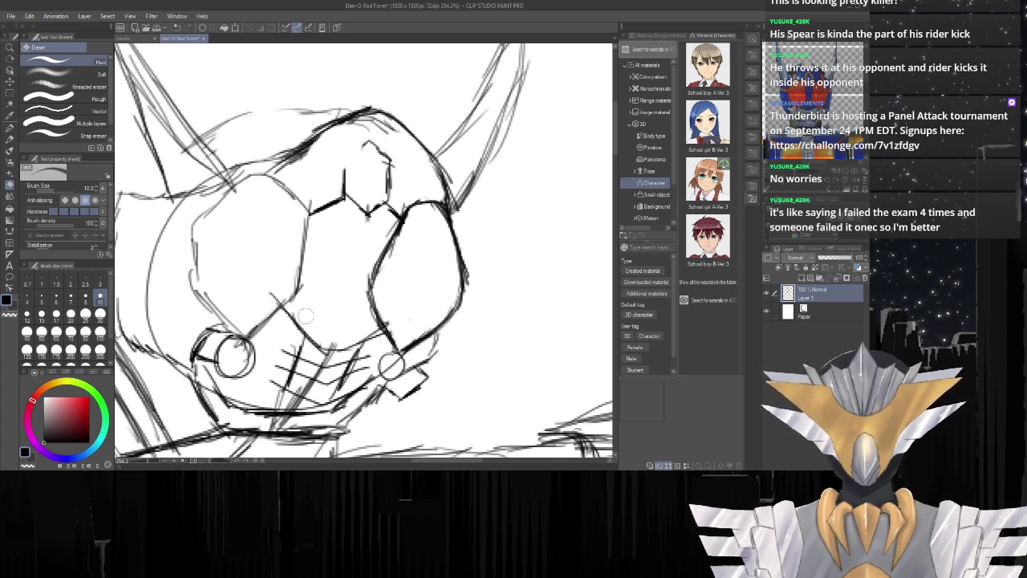
Redraw the upper edges of the small forehead hexagon to close its outline.
key(p)
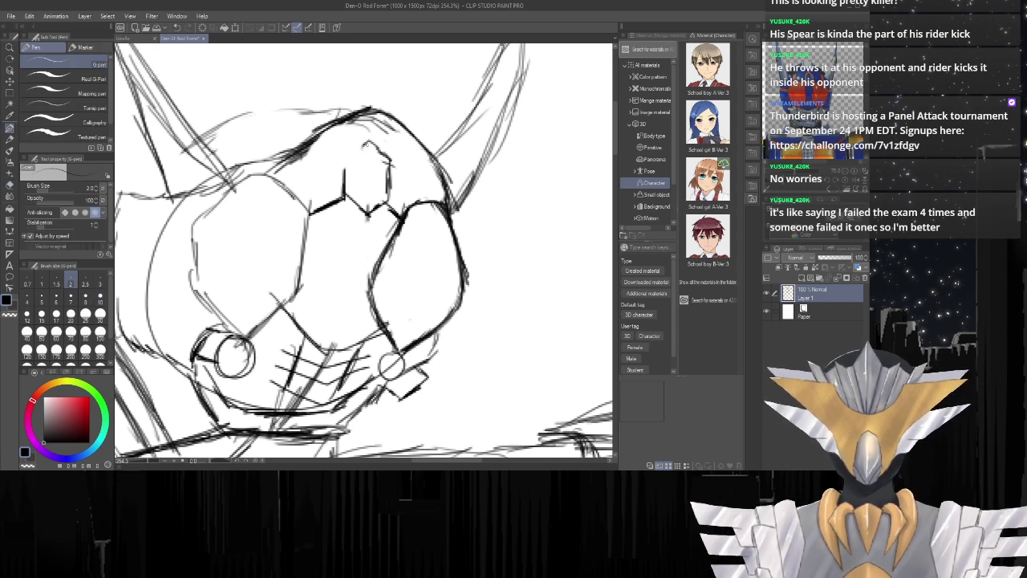
mouse_move(363, 145)
mouse_down()
mouse_move(343, 167)
mouse_move(346, 199)
mouse_move(368, 215)
mouse_move(385, 207)
mouse_move(390, 161)
mouse_move(370, 141)
mouse_move(390, 166)
mouse_up()
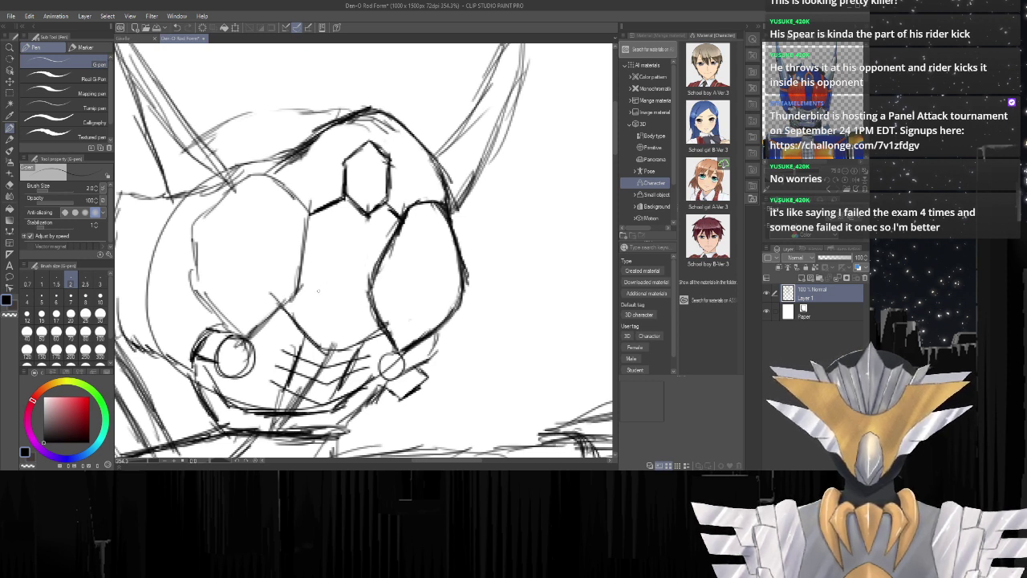
Draw a shallow V-shaped line between the lower inner sides of the helmet's two eye lenses.
drag(297, 285, 359, 305)
drag(354, 300, 366, 294)
scroll(310, 251, down, 6)
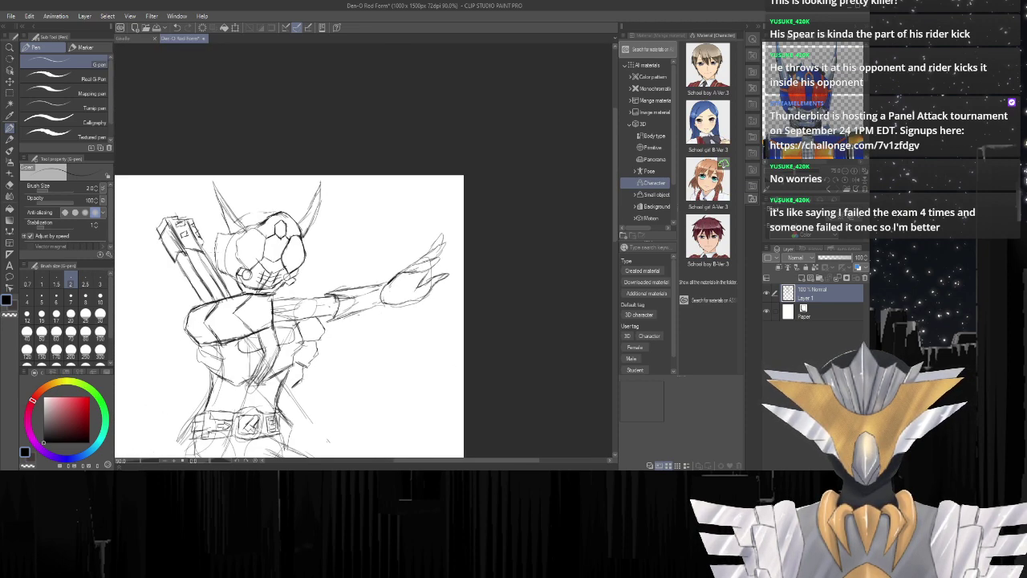
scroll(187, 245, up, 4)
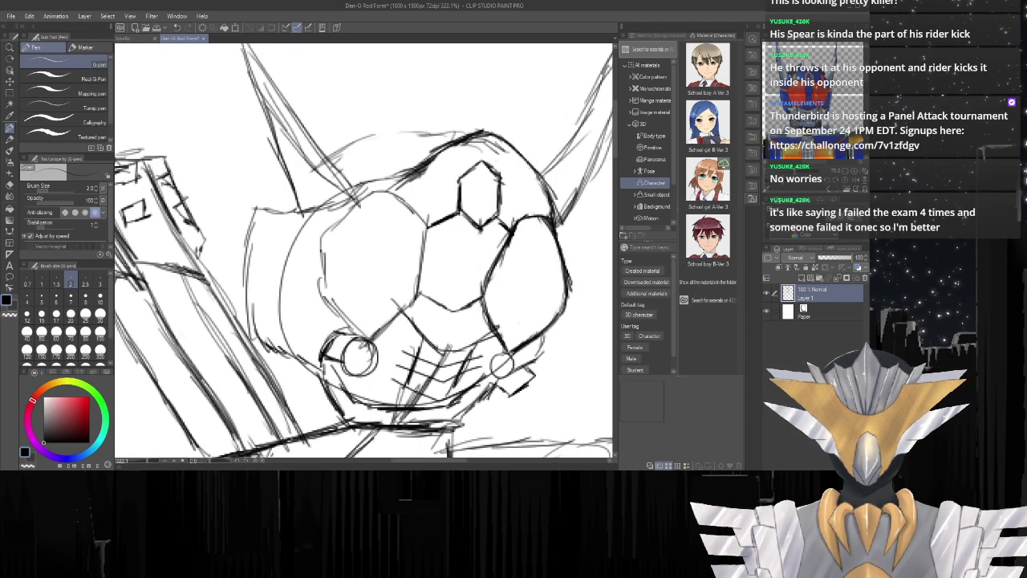
Darken the full outline of the helmet's left-hand eye lens, down to its point at the cheek circle.
mouse_move(370, 193)
mouse_down()
mouse_move(326, 233)
mouse_move(380, 190)
mouse_move(413, 208)
mouse_move(429, 236)
mouse_up()
drag(427, 223, 419, 269)
mouse_move(420, 258)
mouse_down()
mouse_move(407, 309)
mouse_move(389, 327)
mouse_up()
drag(402, 313, 369, 338)
drag(416, 296, 375, 336)
mouse_move(324, 234)
mouse_down()
mouse_move(325, 292)
mouse_move(359, 334)
mouse_up()
drag(351, 323, 371, 345)
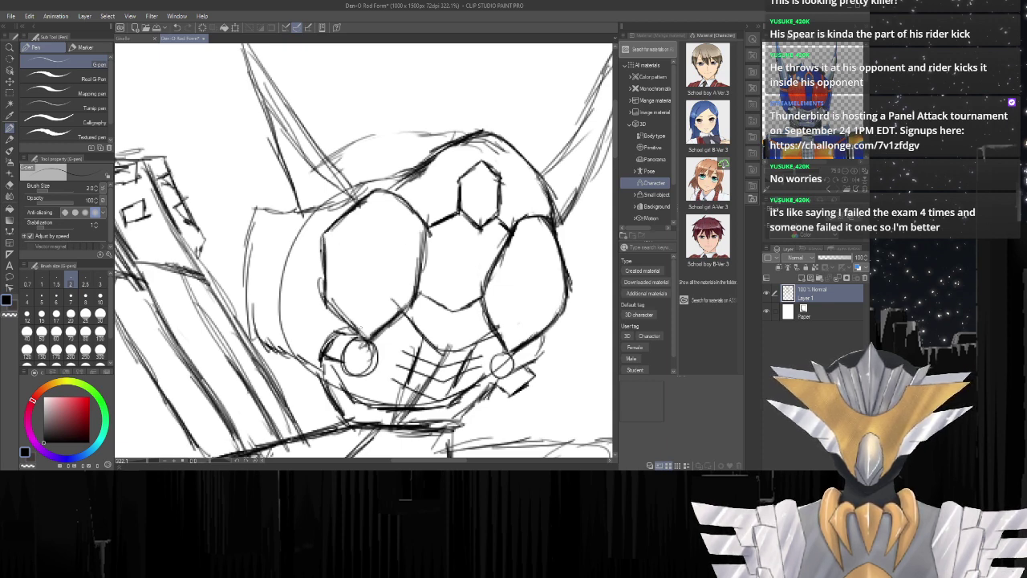
scroll(378, 341, down, 6)
scroll(483, 293, up, 5)
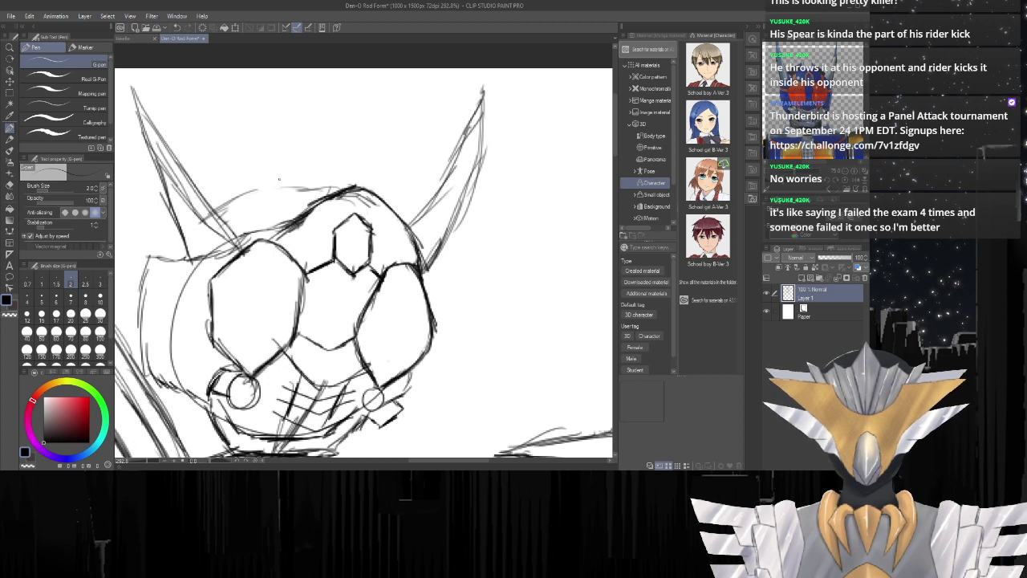
Strengthen the helmet's rear dome curve from the crown's peak, behind the left horn, to the helmet's left side.
mouse_move(347, 188)
mouse_down()
mouse_move(237, 199)
mouse_move(158, 260)
mouse_up()
scroll(168, 265, down, 5)
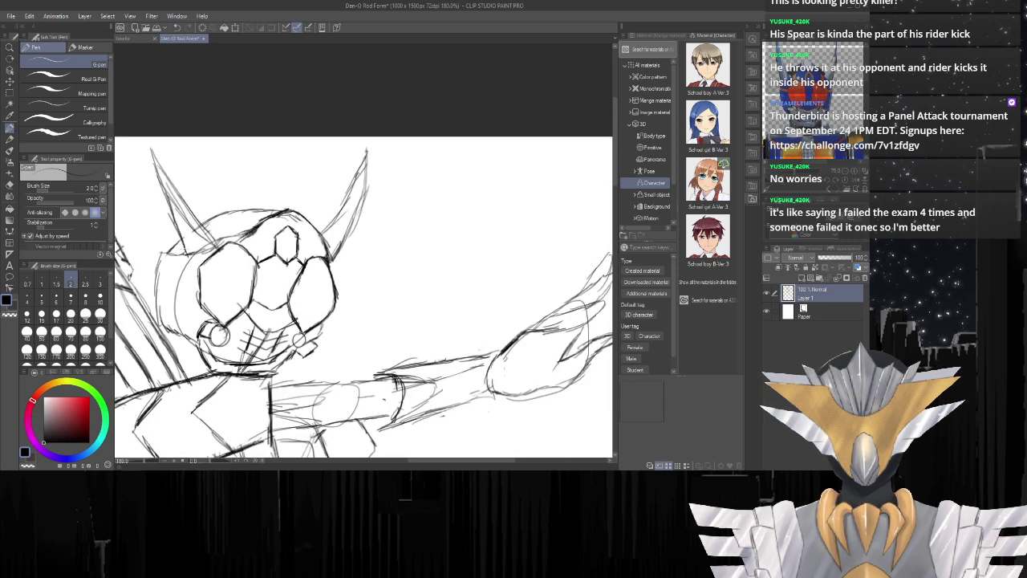
scroll(219, 311, up, 4)
scroll(392, 298, down, 3)
scroll(424, 219, up, 4)
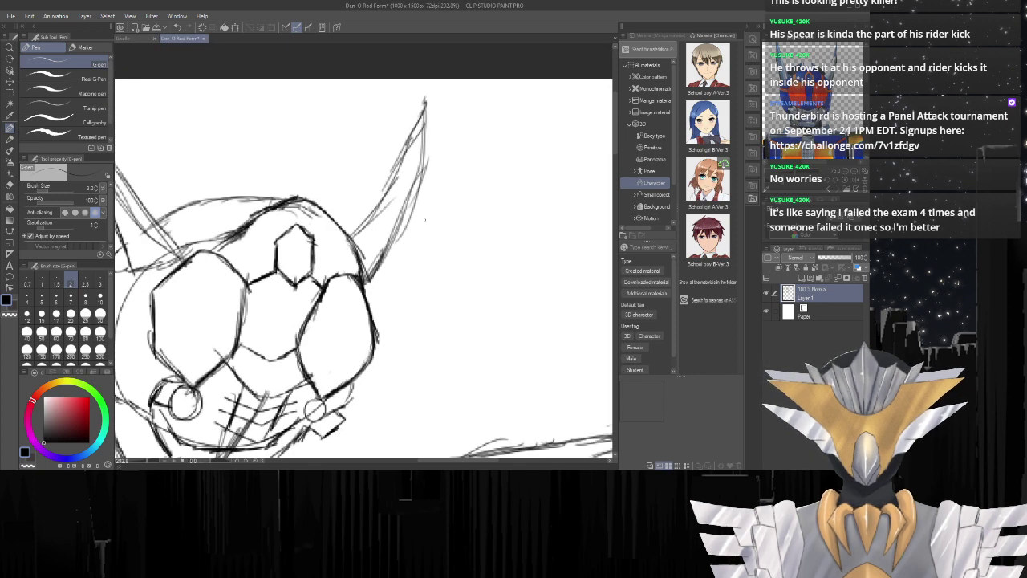
Erase the right horn and redraw it as a cleaner, inward-curving pointed horn.
key(e)
mouse_move(421, 114)
mouse_down()
mouse_move(422, 171)
mouse_move(431, 172)
mouse_move(419, 181)
mouse_move(417, 115)
mouse_move(407, 181)
mouse_move(398, 197)
mouse_move(374, 197)
mouse_move(361, 226)
mouse_move(392, 175)
mouse_move(387, 197)
mouse_move(381, 191)
mouse_move(395, 181)
mouse_move(401, 225)
mouse_up()
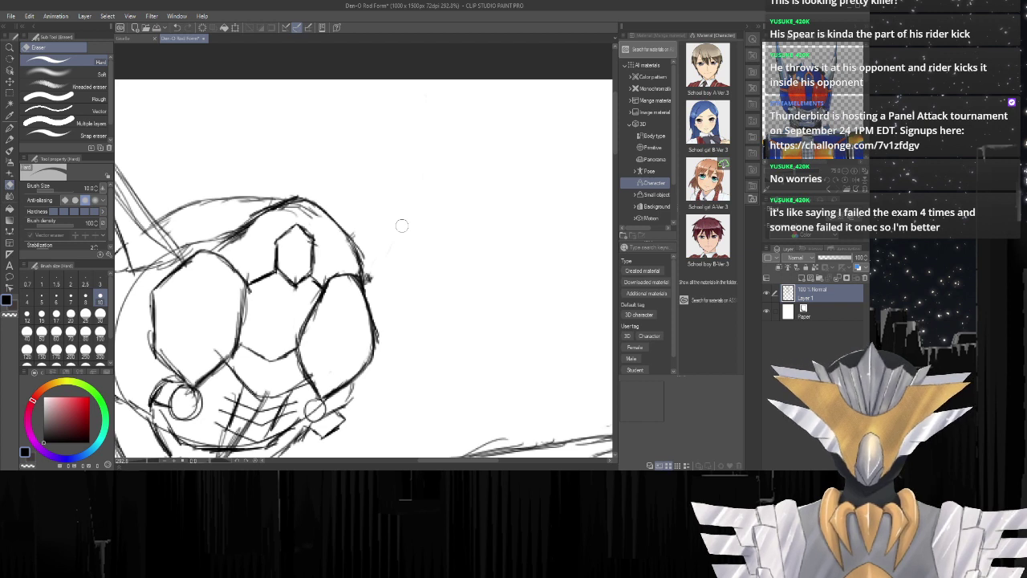
key(p)
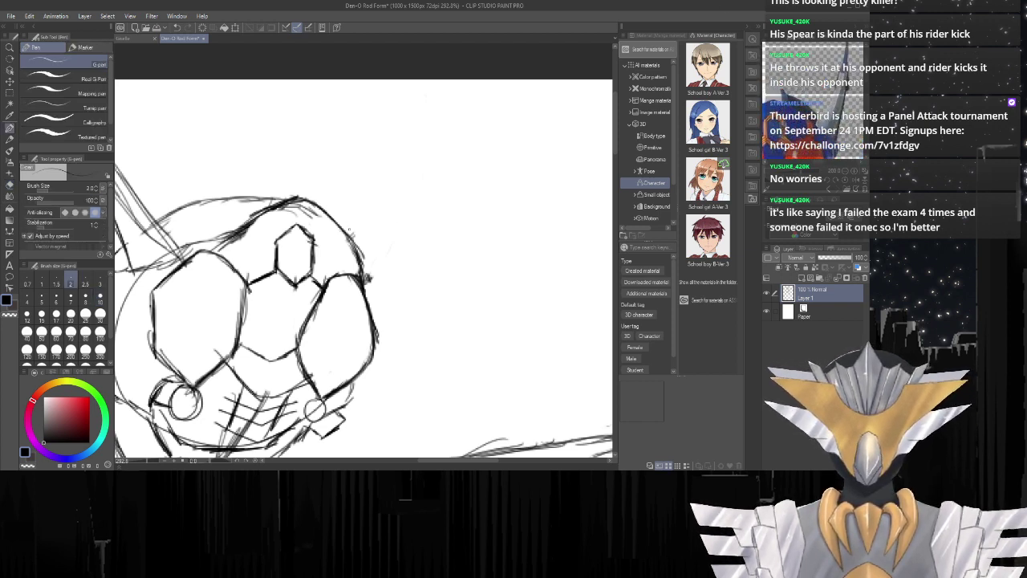
drag(350, 239, 402, 127)
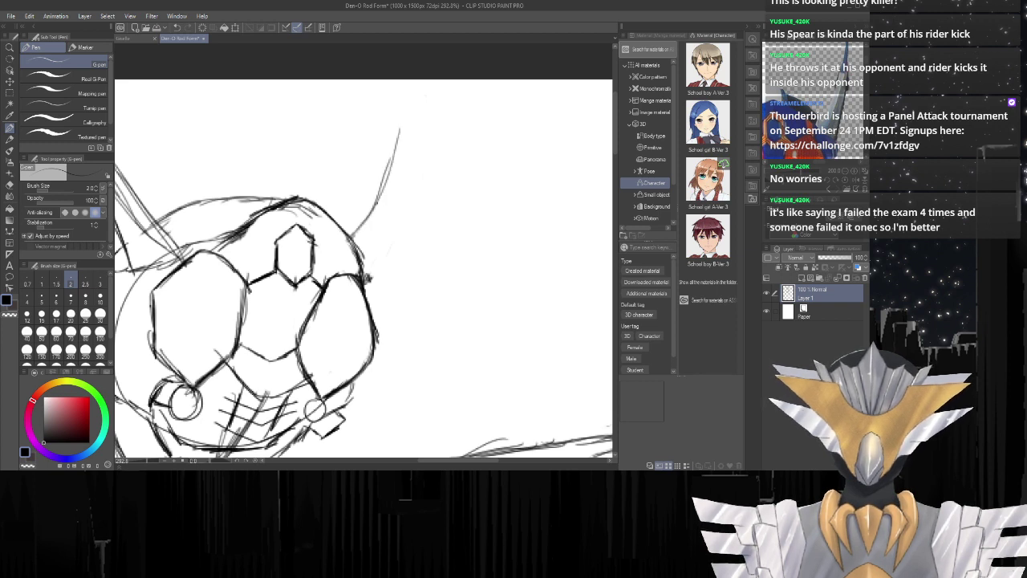
mouse_move(376, 206)
mouse_down()
mouse_move(400, 106)
mouse_move(379, 192)
mouse_up()
drag(398, 142, 361, 227)
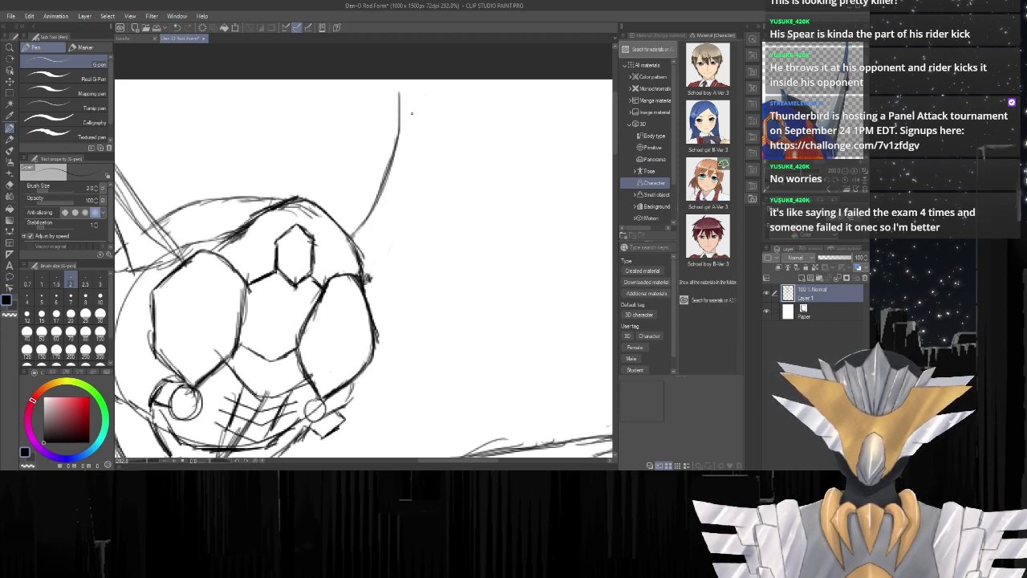
mouse_move(397, 84)
mouse_down()
mouse_move(411, 165)
mouse_move(395, 251)
mouse_move(368, 286)
mouse_up()
scroll(426, 274, down, 4)
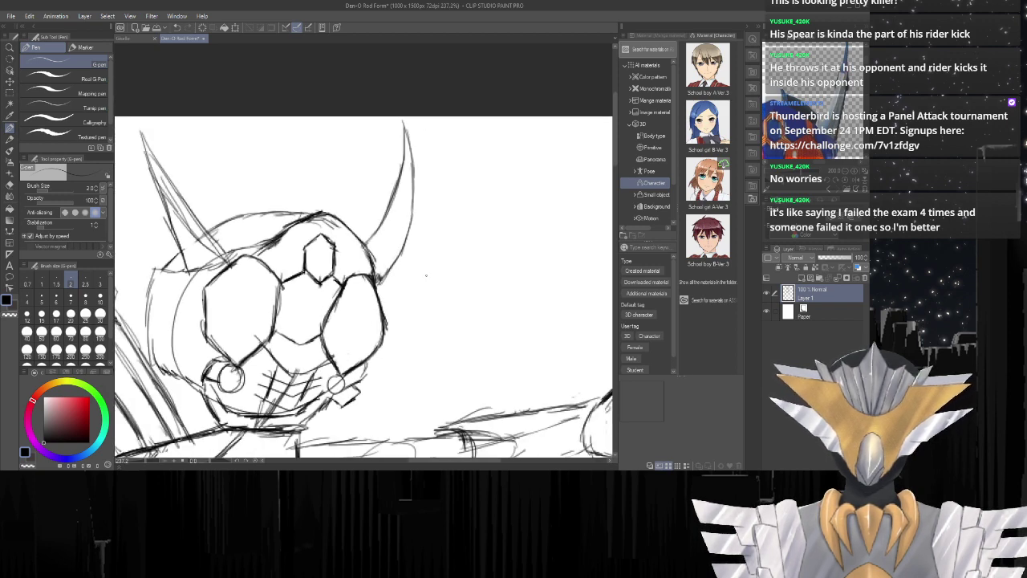
Erase the leftover sketch lines inside the left horn with the hard eraser.
scroll(143, 238, up, 8)
key(e)
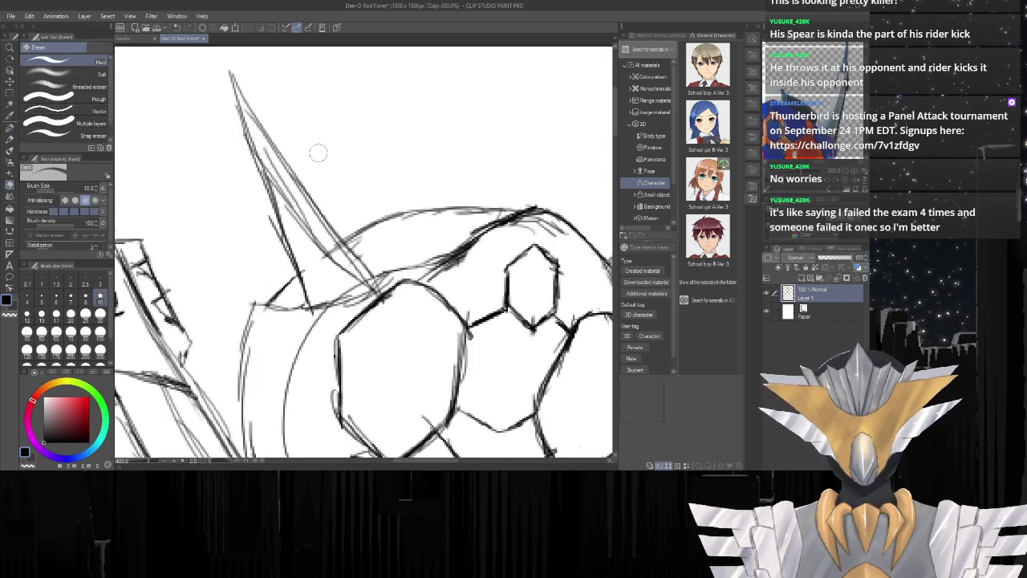
drag(270, 157, 349, 277)
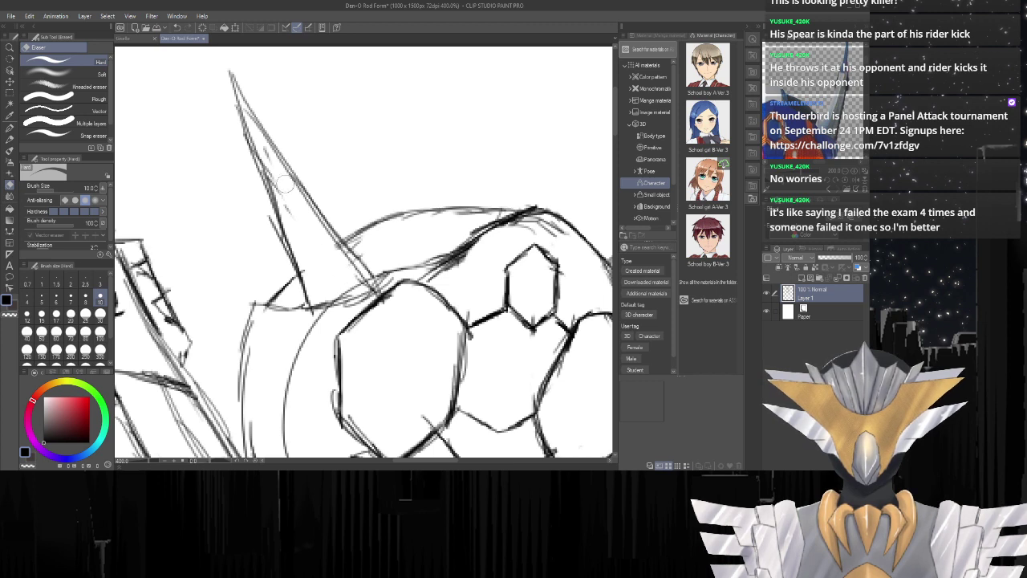
mouse_move(286, 186)
mouse_down()
mouse_move(263, 150)
mouse_move(300, 238)
mouse_up()
Darken both edges of the left horn from its tip to its base with the G-pen.
key(p)
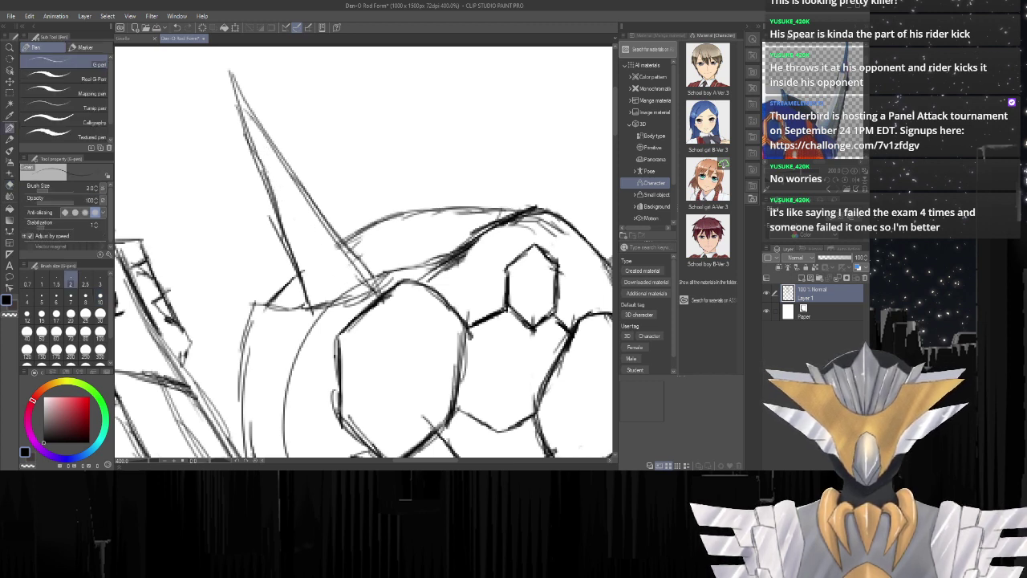
drag(230, 71, 282, 240)
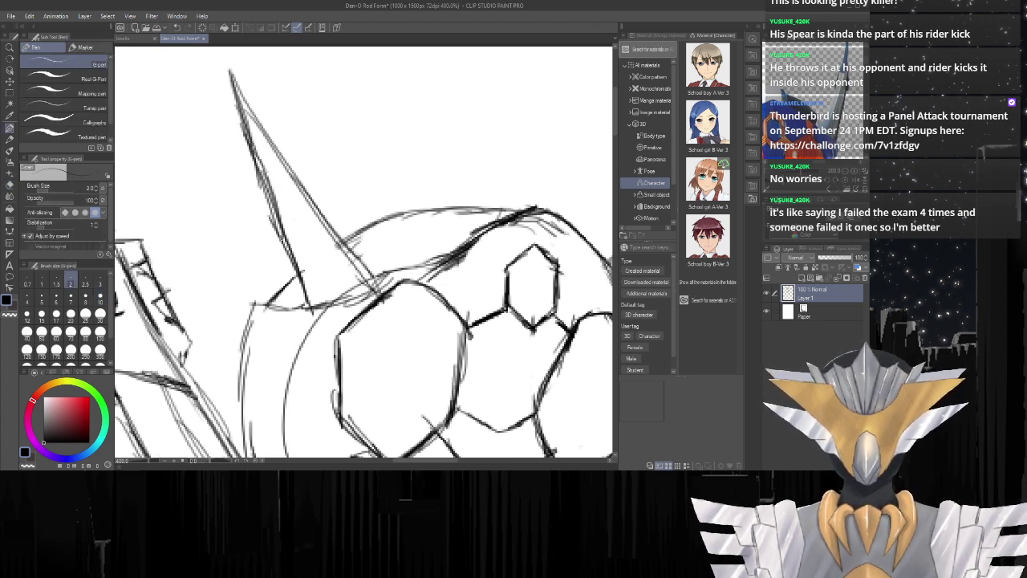
drag(256, 166, 294, 269)
drag(269, 203, 302, 291)
drag(278, 238, 306, 304)
drag(294, 273, 312, 317)
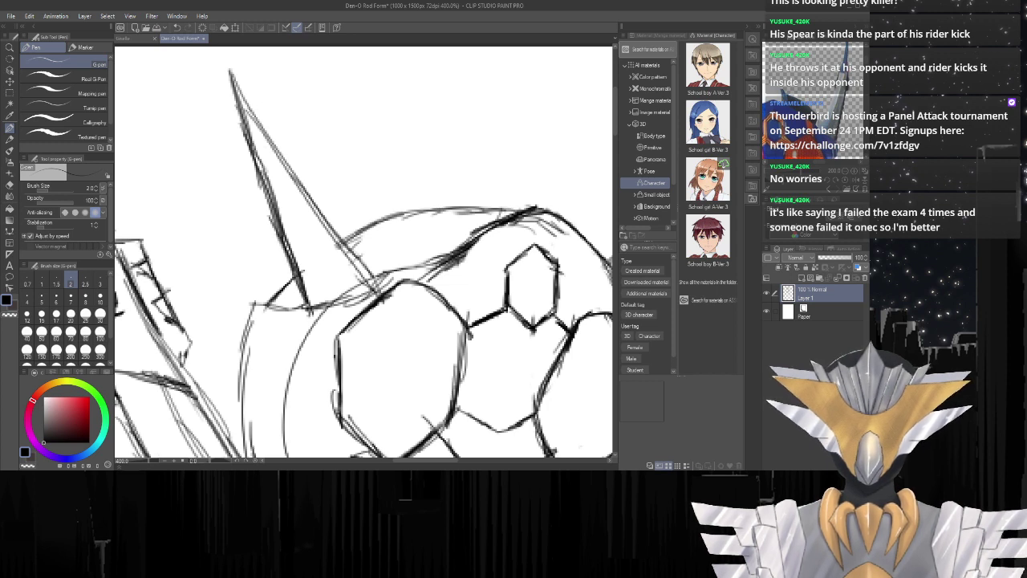
drag(232, 69, 276, 141)
drag(250, 104, 312, 194)
drag(278, 145, 350, 249)
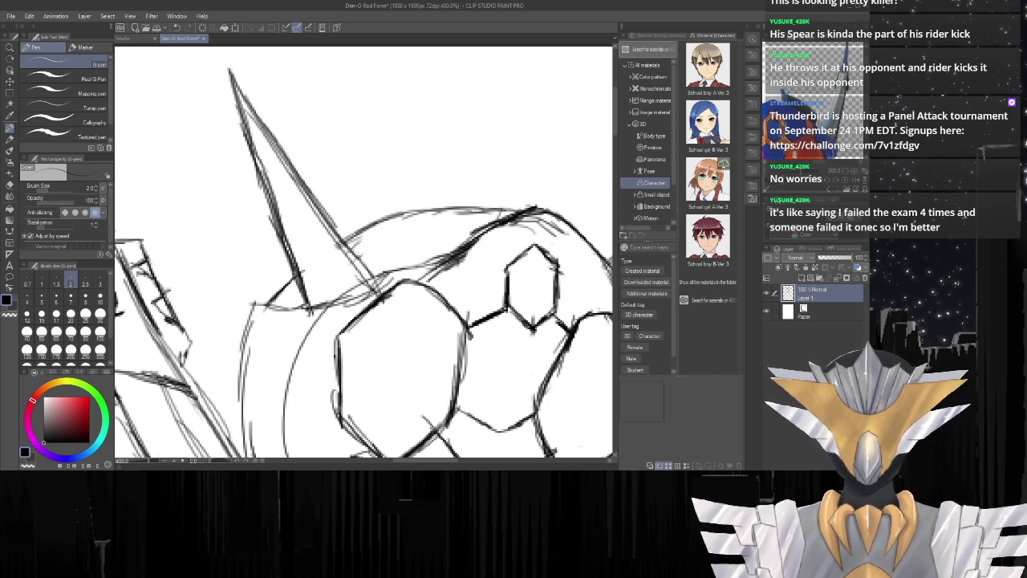
drag(293, 172, 358, 262)
drag(314, 207, 374, 284)
Darken the helmet's upper ridge beneath the left horn and the outline down its left side to the cheek.
mouse_move(454, 249)
mouse_down()
mouse_move(329, 302)
mouse_move(254, 304)
mouse_up()
scroll(293, 316, down, 3)
scroll(303, 404, up, 2)
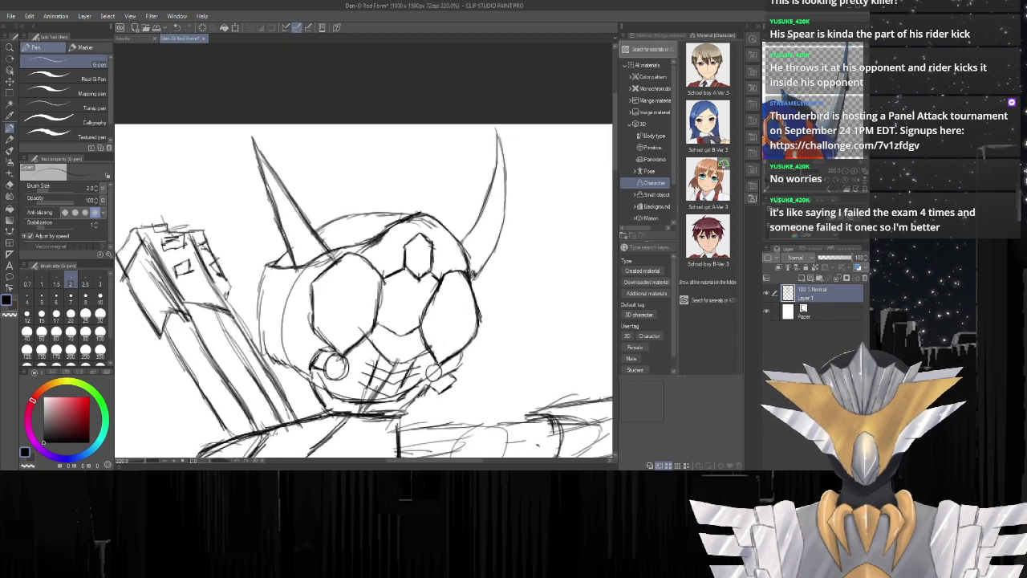
mouse_move(259, 217)
mouse_down()
mouse_move(252, 326)
mouse_move(269, 348)
mouse_move(322, 377)
mouse_up()
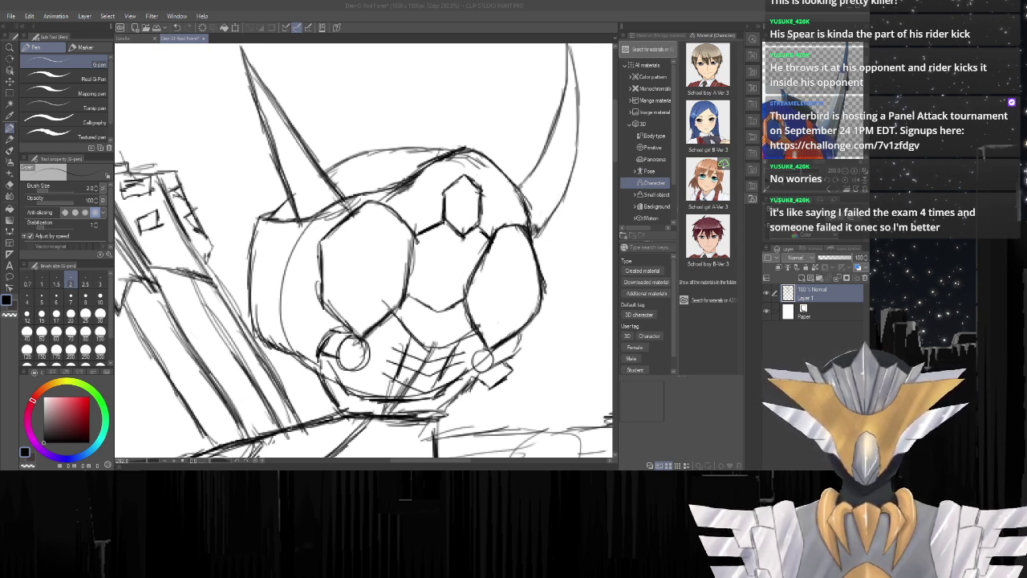
Darken the V-shaped lines between the eye lenses and above the mouth grille, plus the right-hand cheek circle.
click(366, 260)
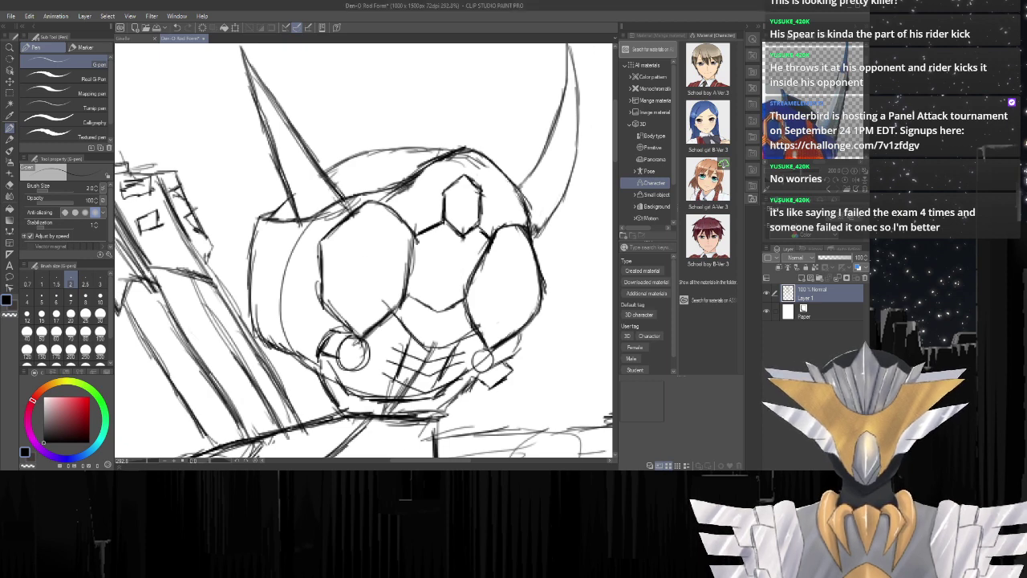
scroll(615, 181, down, 2)
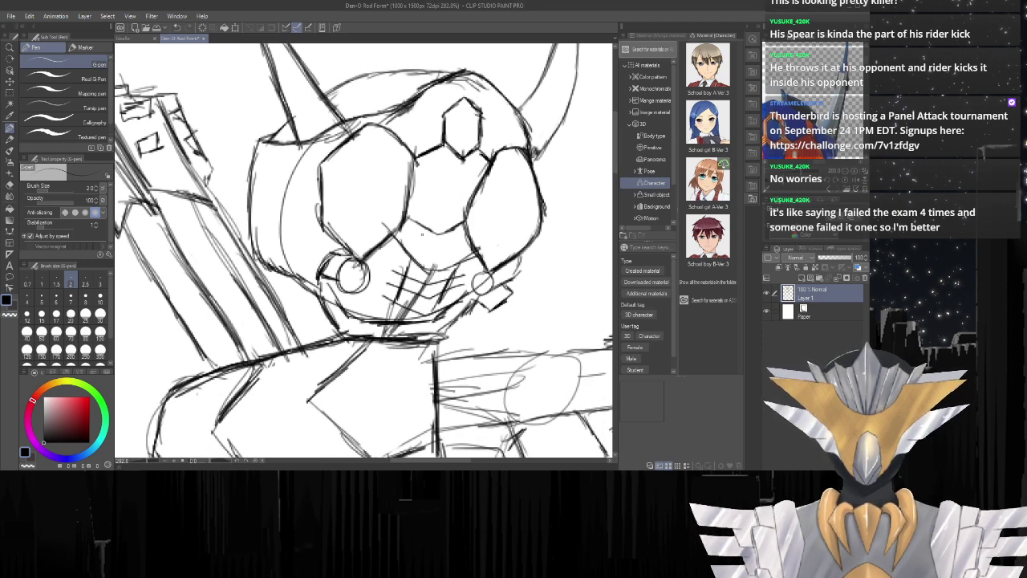
mouse_move(395, 238)
mouse_down()
mouse_move(435, 270)
mouse_move(477, 255)
mouse_up()
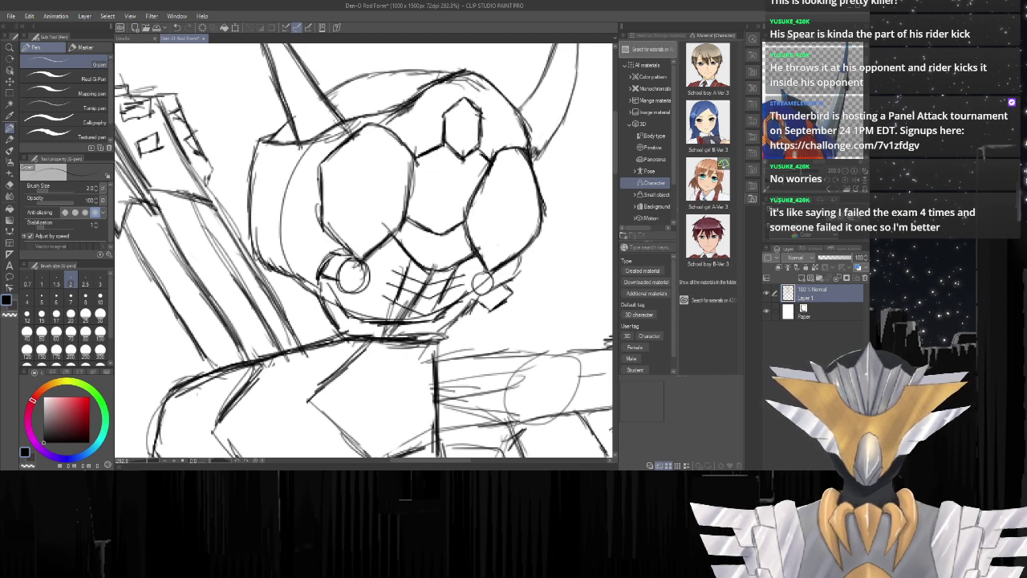
mouse_move(486, 271)
mouse_down()
mouse_move(475, 289)
mouse_move(491, 285)
mouse_move(475, 273)
mouse_move(519, 273)
mouse_move(430, 320)
mouse_up()
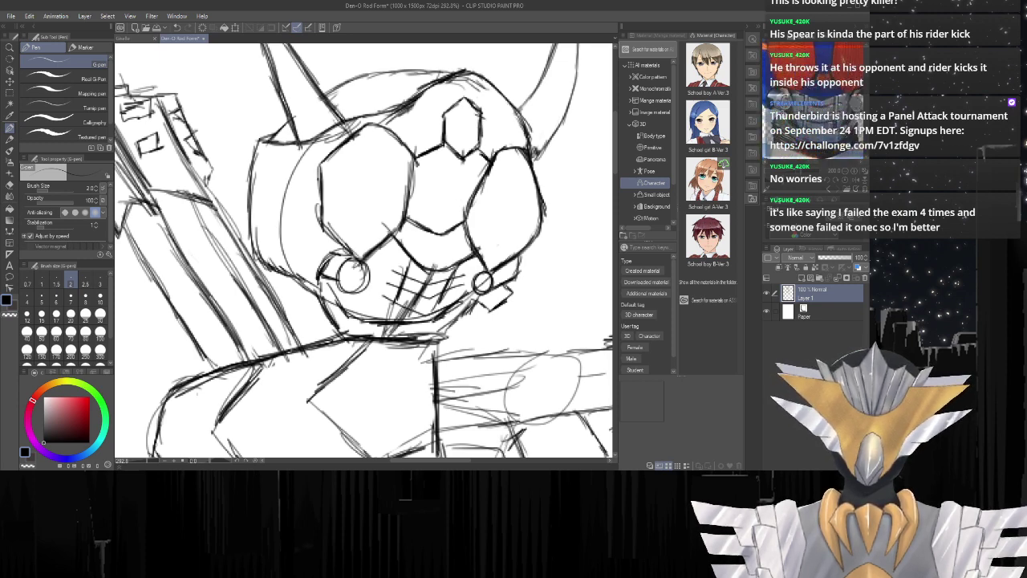
Darken the helmet's jaw and chin outlines on both sides, and the small block beside the right-hand cheek circle.
drag(477, 301, 443, 332)
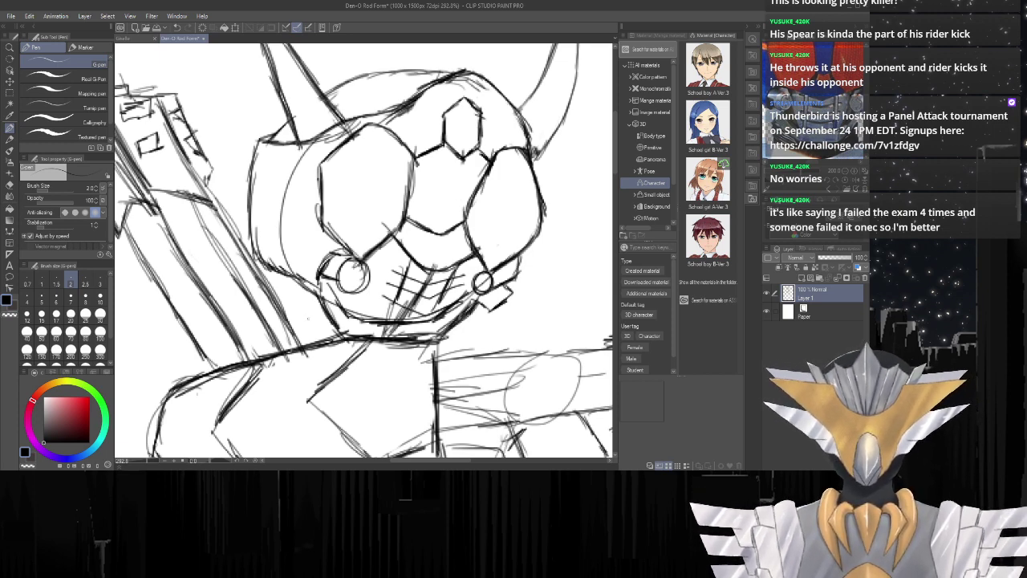
mouse_move(320, 294)
mouse_down()
mouse_move(337, 339)
mouse_move(358, 342)
mouse_up()
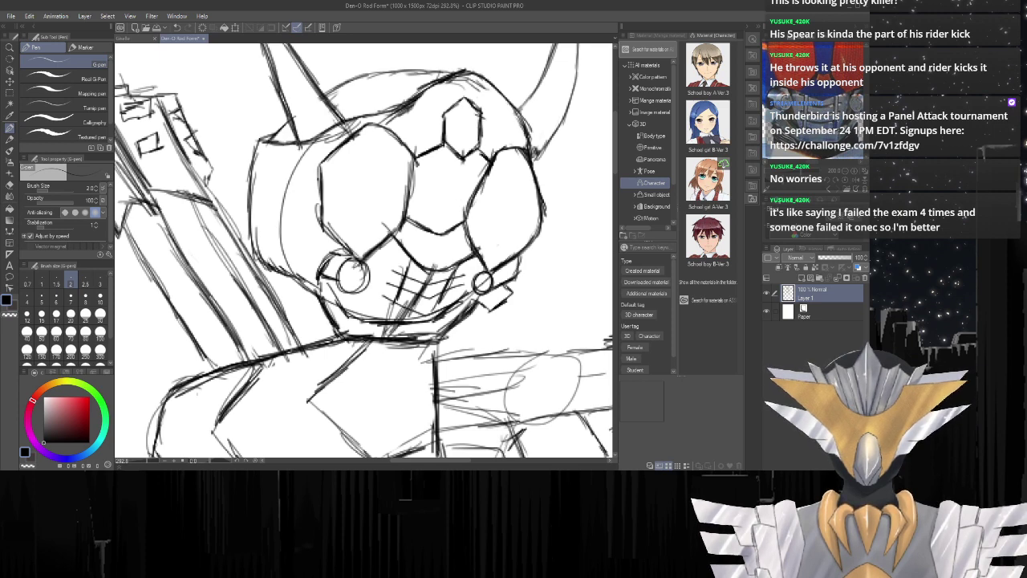
mouse_move(327, 281)
mouse_down()
mouse_move(354, 321)
mouse_move(417, 337)
mouse_move(387, 312)
mouse_move(377, 318)
mouse_move(446, 315)
mouse_move(441, 324)
mouse_move(470, 303)
mouse_move(425, 339)
mouse_move(425, 327)
mouse_up()
key(e)
key(p)
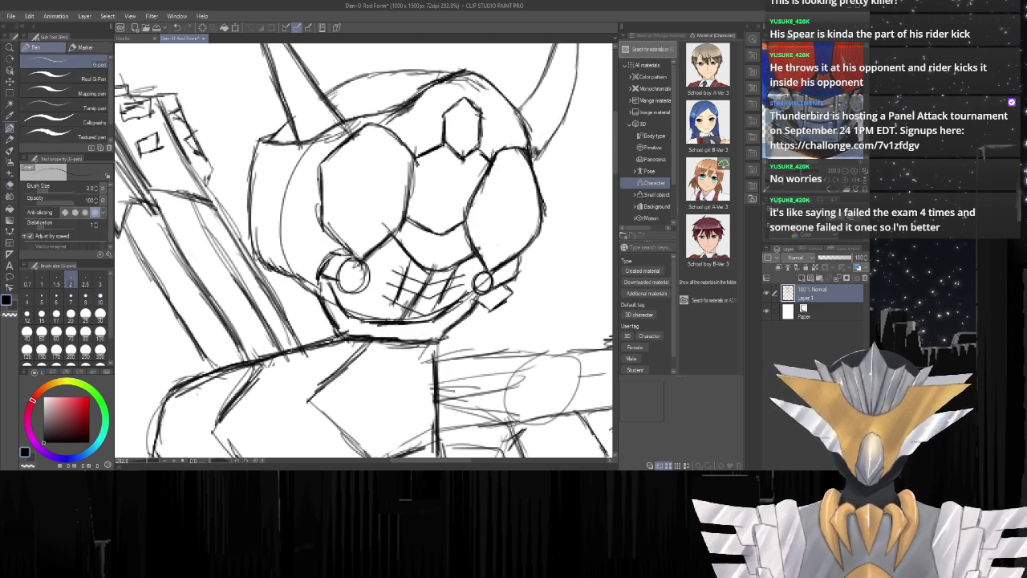
mouse_move(477, 301)
mouse_down()
mouse_move(490, 312)
mouse_move(512, 292)
mouse_move(504, 287)
mouse_up()
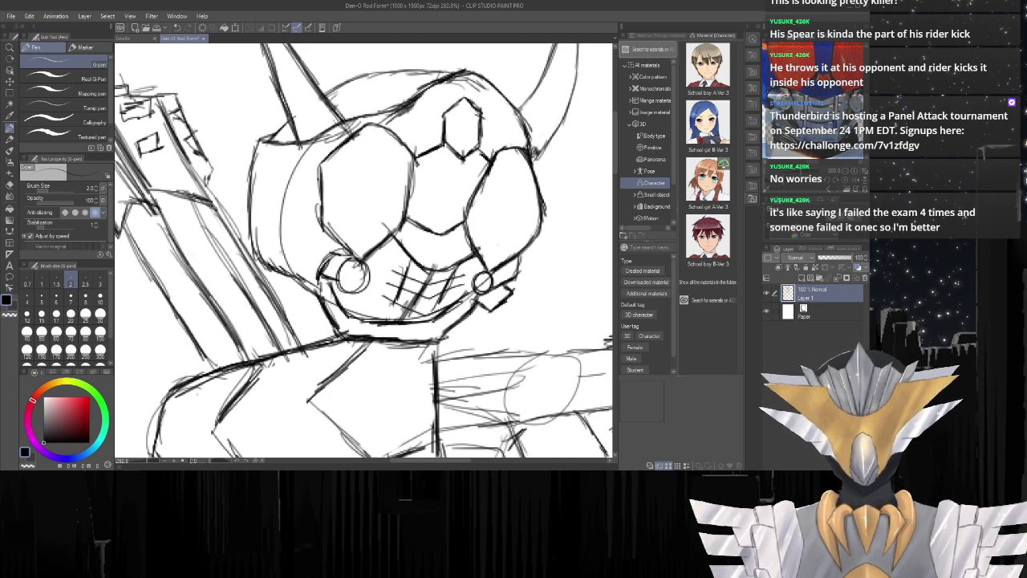
Erase the curved guide line on the helmet's side, left of the left-hand eye lens.
key(e)
mouse_move(299, 173)
mouse_down()
mouse_move(292, 180)
mouse_move(302, 163)
mouse_move(286, 187)
mouse_up()
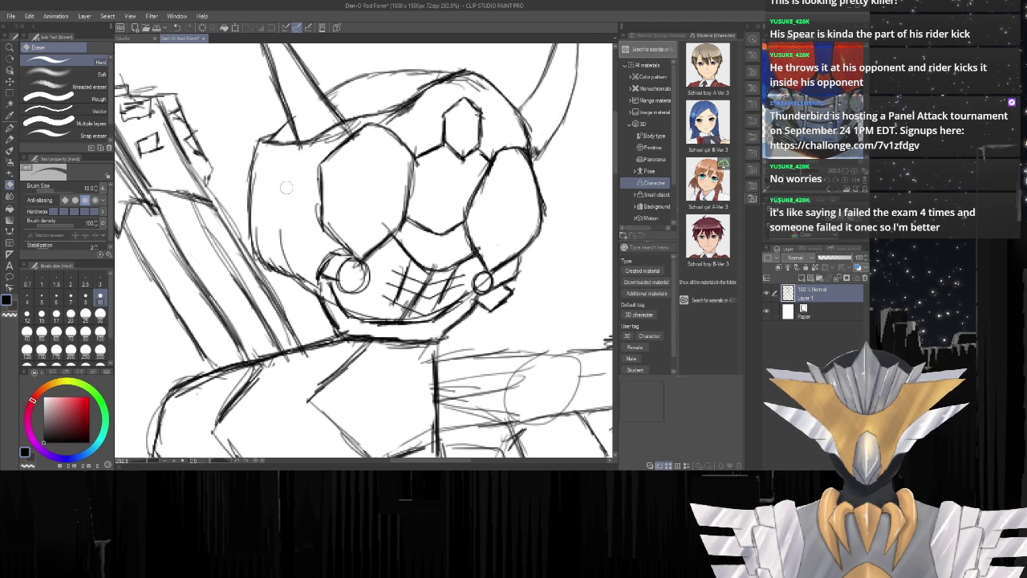
mouse_move(281, 229)
mouse_down()
mouse_move(292, 257)
mouse_move(263, 215)
mouse_move(259, 243)
mouse_up()
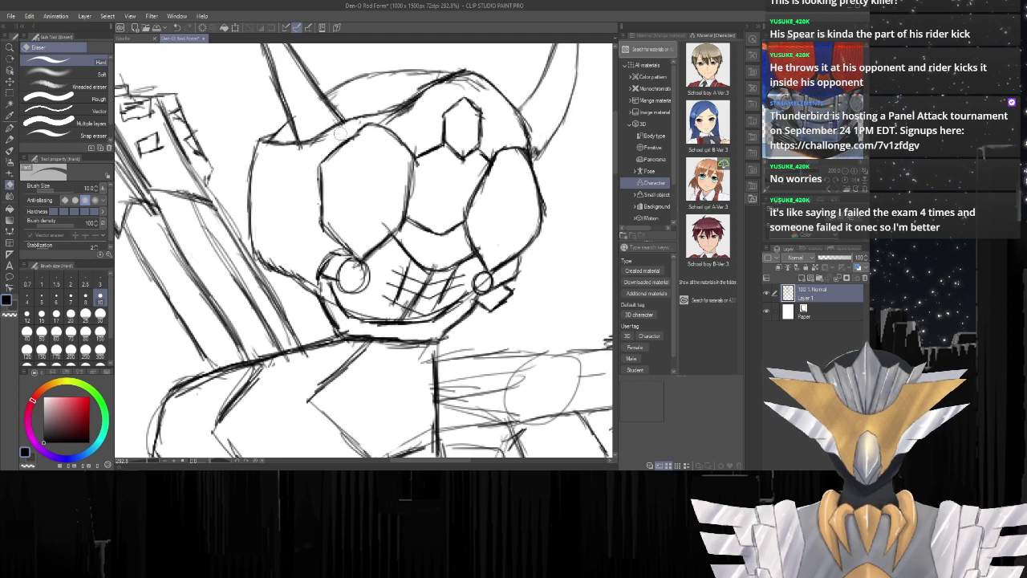
Darken the outstretched arm's outlines from shoulder to elbow and erase the guide lines inside the upper arm.
scroll(317, 92, down, 5)
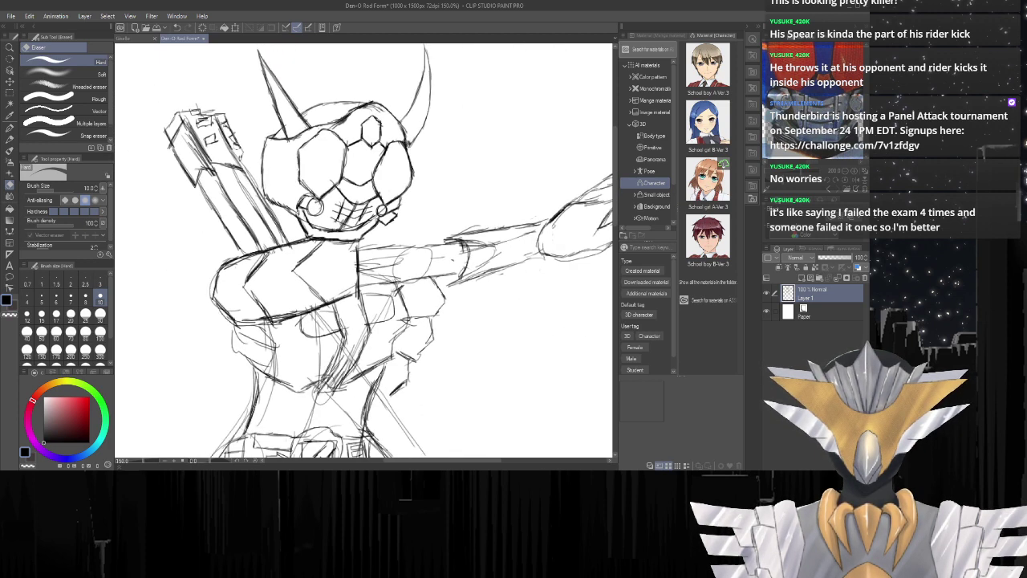
scroll(239, 147, down, 4)
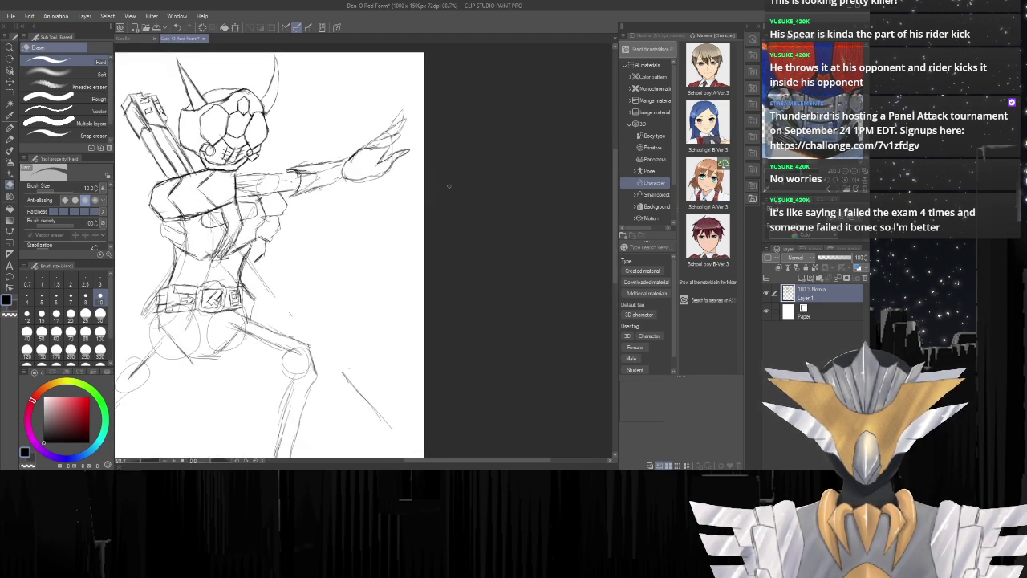
scroll(448, 186, up, 4)
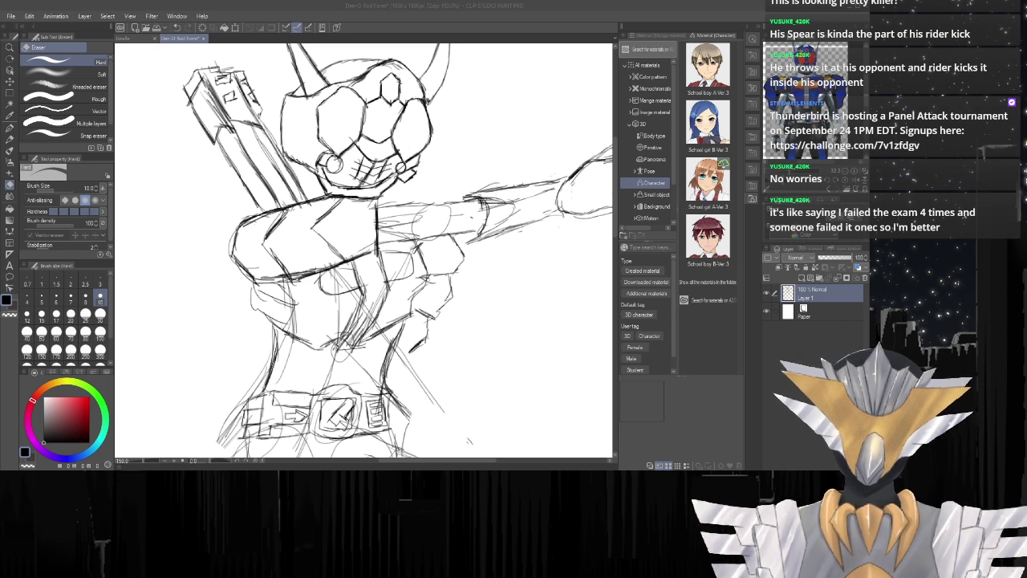
click(557, 13)
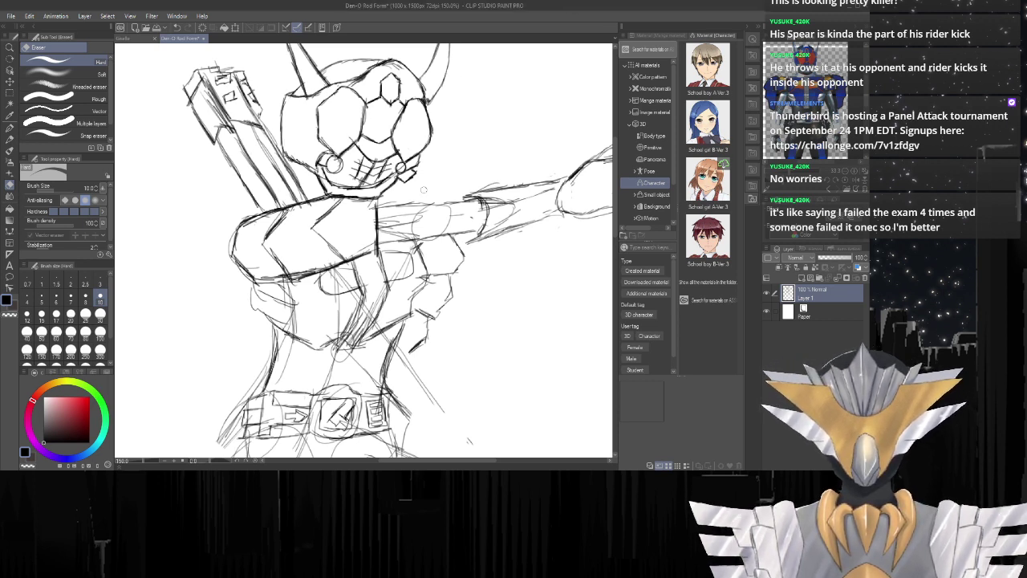
key(p)
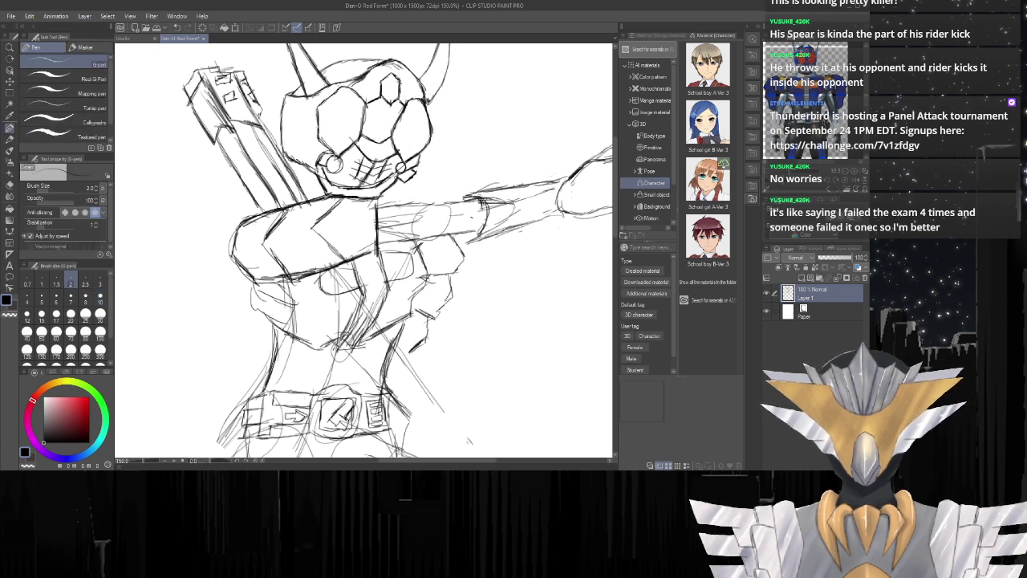
drag(377, 210, 438, 199)
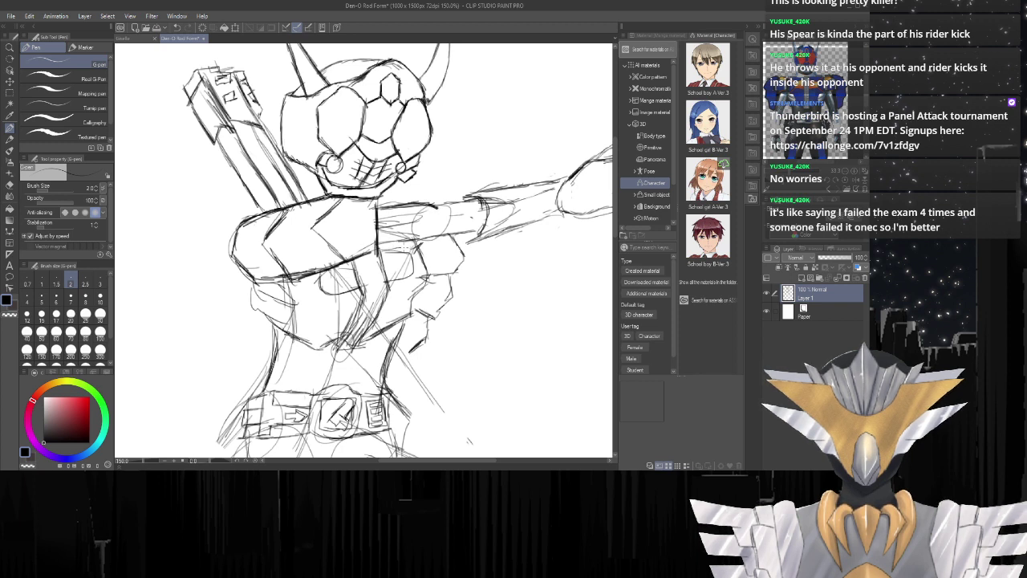
mouse_move(377, 252)
mouse_down()
mouse_move(434, 241)
mouse_move(477, 199)
mouse_up()
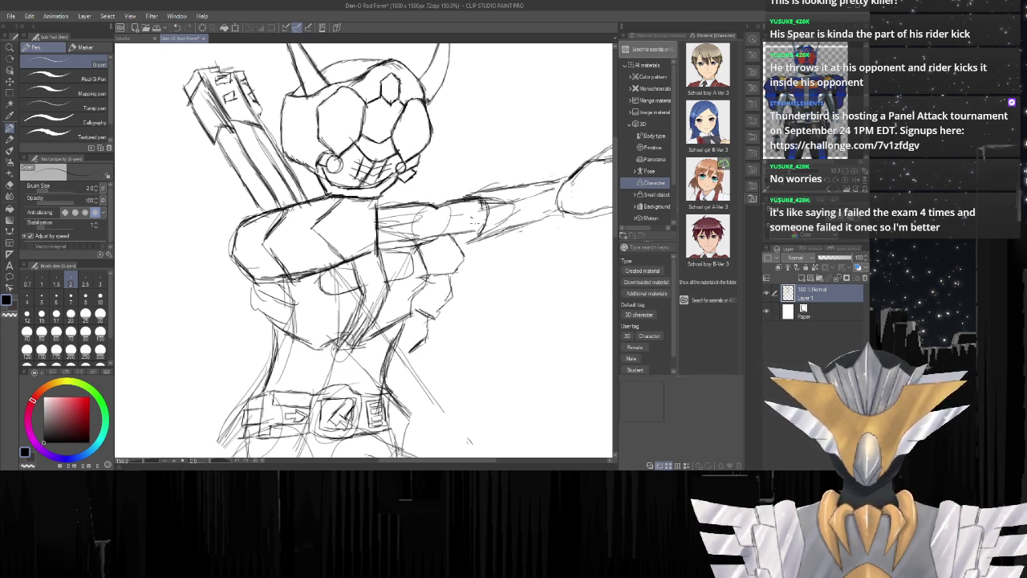
mouse_move(438, 241)
mouse_down()
mouse_move(481, 233)
mouse_move(382, 226)
mouse_move(480, 227)
mouse_move(395, 240)
mouse_move(487, 200)
mouse_move(488, 222)
mouse_move(471, 243)
mouse_move(503, 223)
mouse_up()
key(e)
key(p)
mouse_move(503, 223)
mouse_down()
mouse_move(501, 201)
mouse_move(470, 199)
mouse_move(475, 208)
mouse_up()
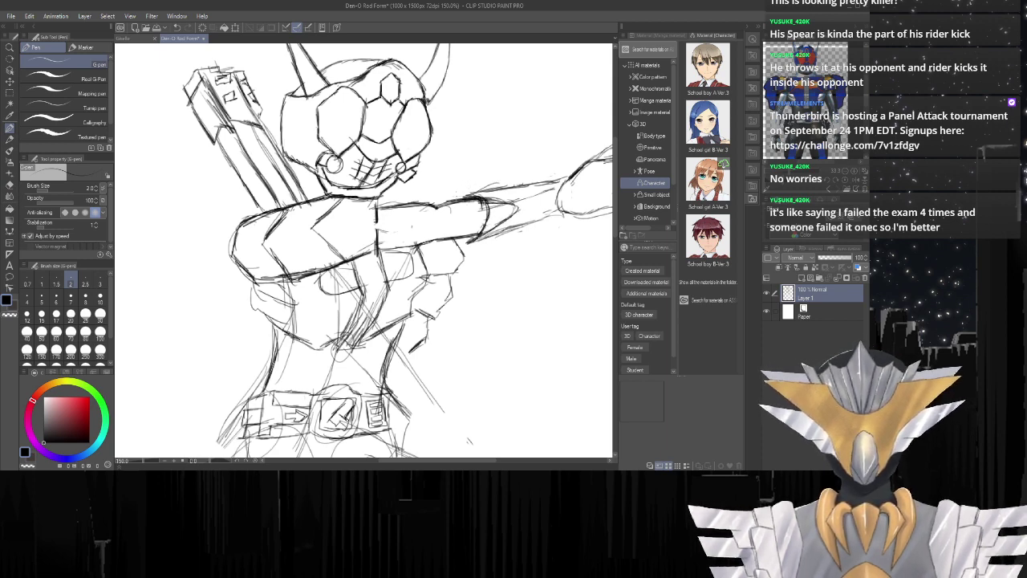
Darken the upper and lower outlines of the outstretched forearm from the elbow to the wrist.
key(ctrl+minus)
scroll(466, 277, up, 1)
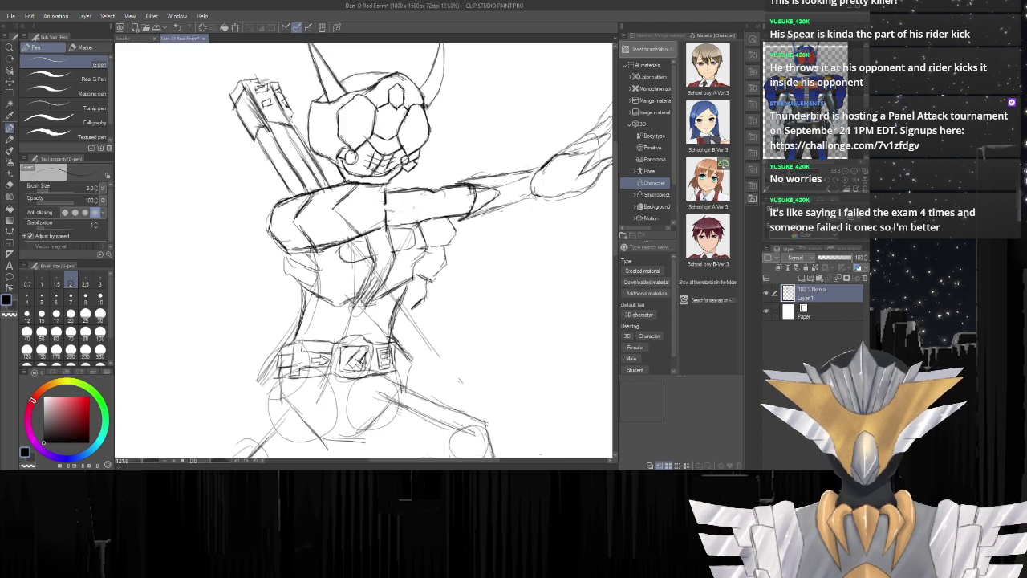
drag(429, 461, 454, 461)
scroll(425, 264, up, 1)
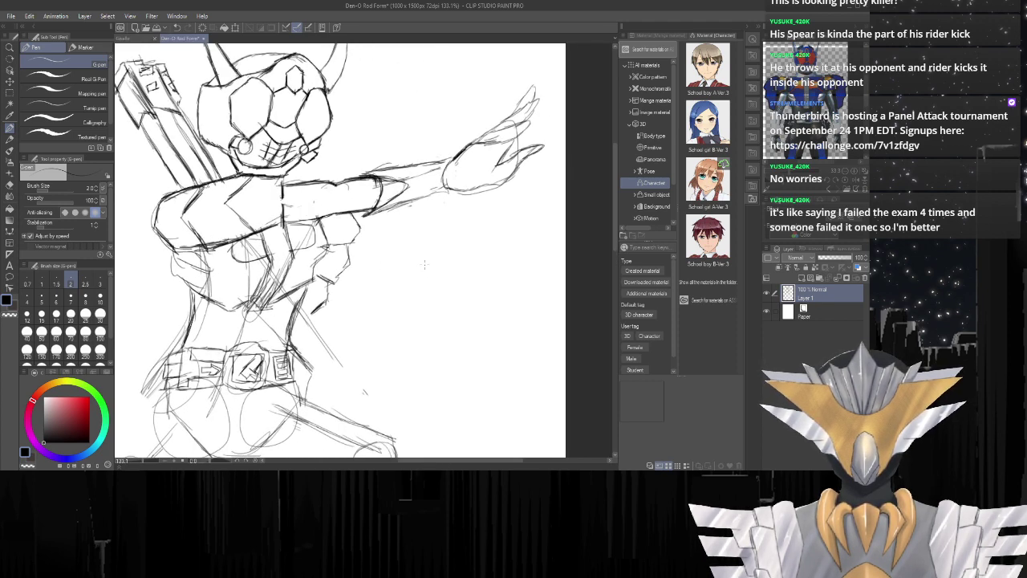
drag(366, 172, 455, 155)
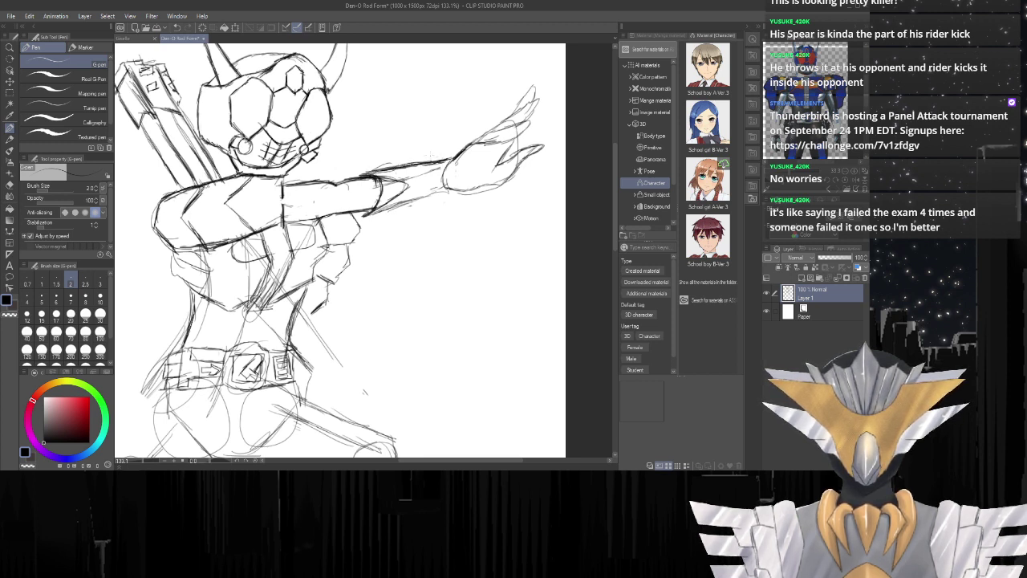
drag(368, 217, 454, 187)
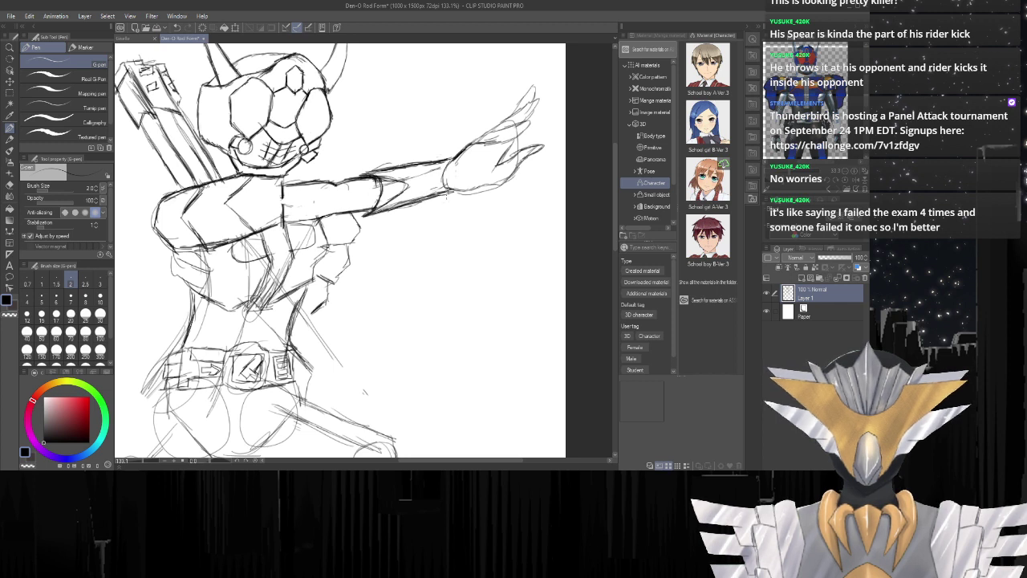
mouse_move(399, 207)
mouse_down()
mouse_move(448, 194)
mouse_move(403, 202)
mouse_up()
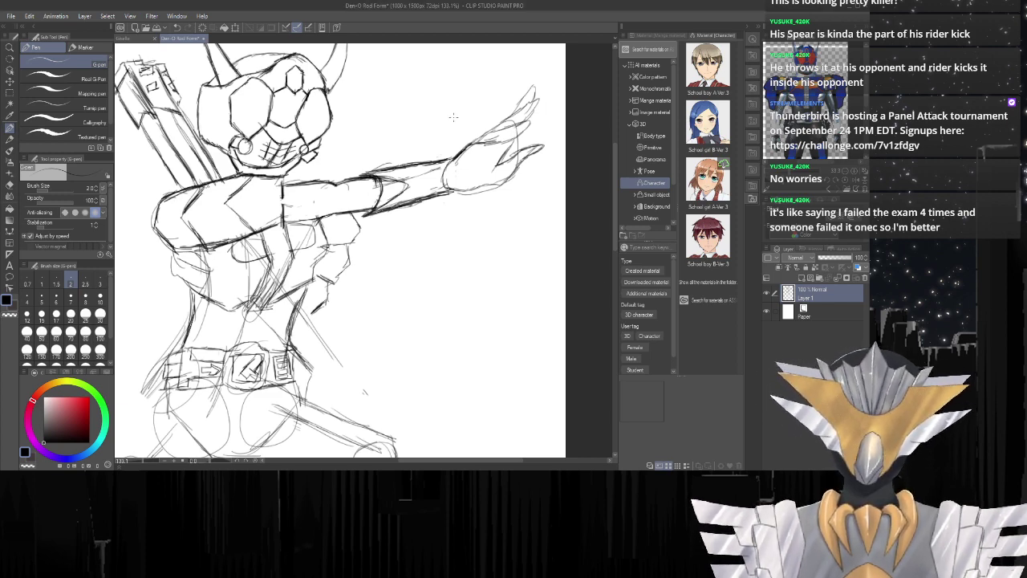
Darken the outstretched hand's palm and thumb outlines, and erase the curved guide line crossing the palm.
scroll(460, 132, up, 3)
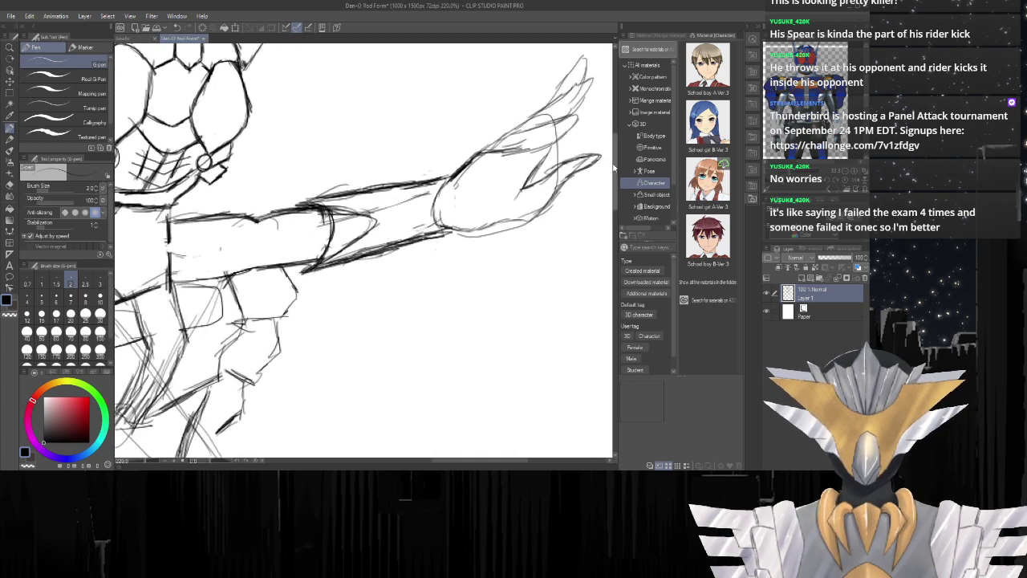
scroll(365, 250, up, 1)
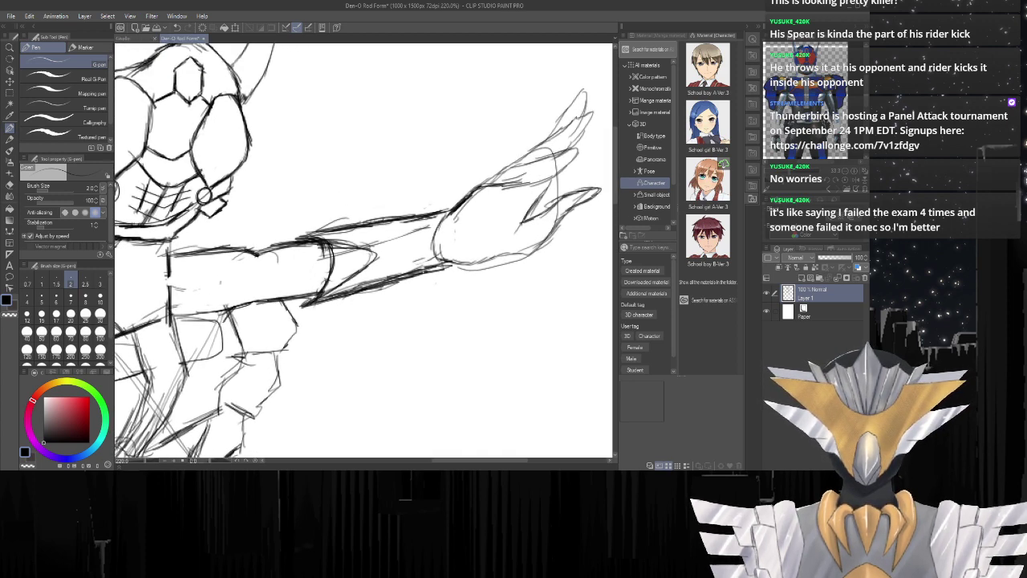
mouse_move(523, 221)
mouse_down()
mouse_move(571, 195)
mouse_move(600, 193)
mouse_move(526, 256)
mouse_move(468, 263)
mouse_up()
key(e)
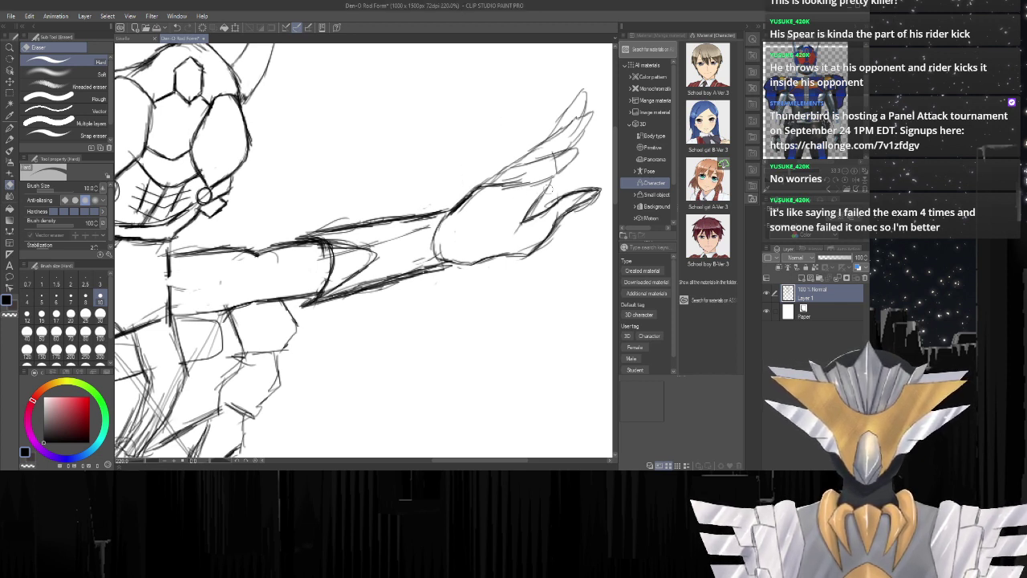
key(p)
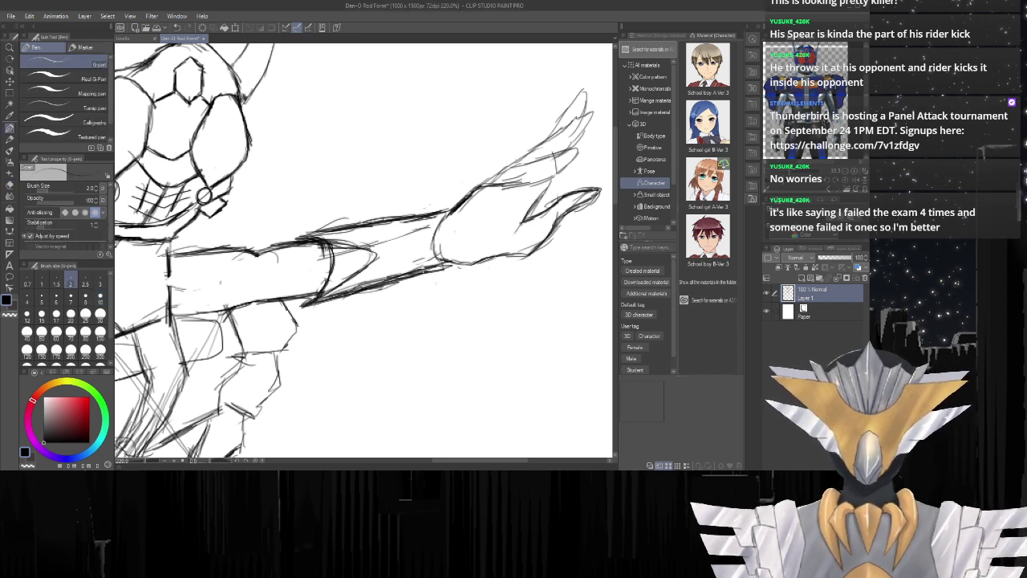
Darken the outlines of the outstretched hand's fingers from the knuckles to the fingertips.
mouse_move(567, 108)
mouse_down()
mouse_move(543, 141)
mouse_move(579, 93)
mouse_move(586, 98)
mouse_move(577, 118)
mouse_move(518, 158)
mouse_move(594, 110)
mouse_move(566, 148)
mouse_move(514, 168)
mouse_move(523, 162)
mouse_up()
mouse_move(561, 154)
mouse_down()
mouse_move(583, 148)
mouse_move(563, 173)
mouse_up()
mouse_move(576, 161)
mouse_down()
mouse_move(532, 187)
mouse_move(474, 189)
mouse_up()
drag(481, 184, 563, 130)
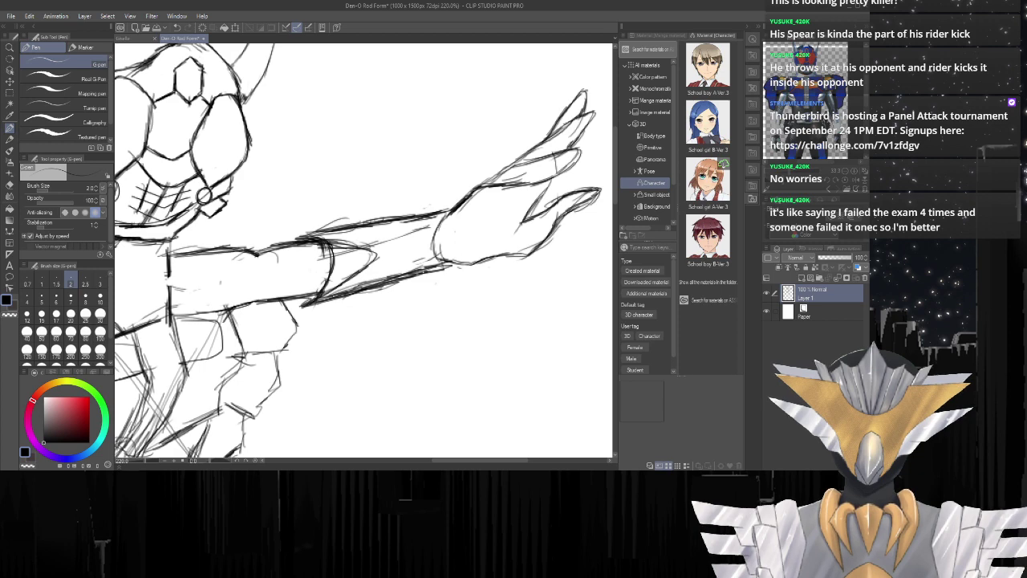
Erase the stray construction lines running down the middle of the chest between the armor plates.
scroll(385, 273, down, 5)
scroll(281, 331, up, 5)
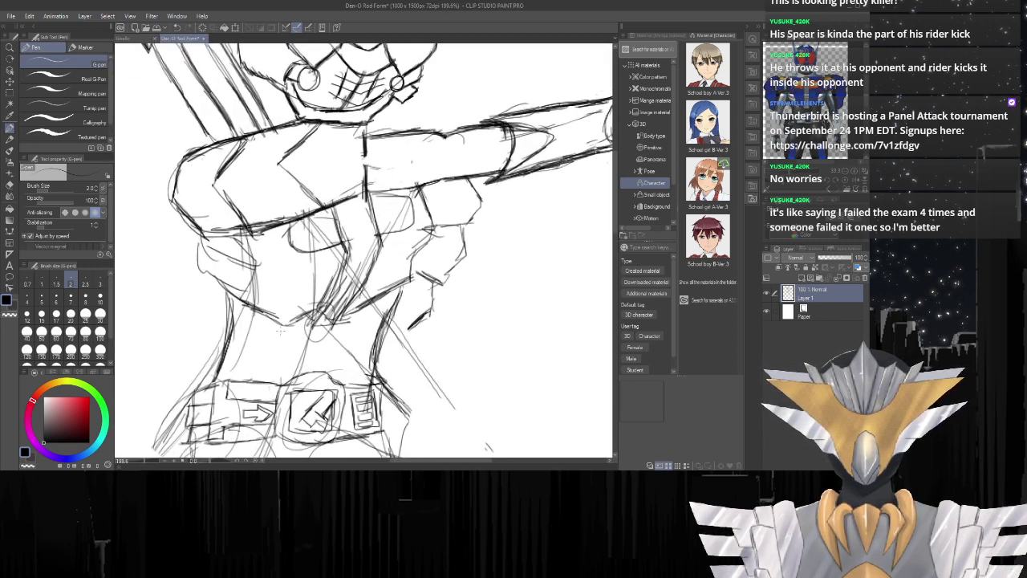
key(e)
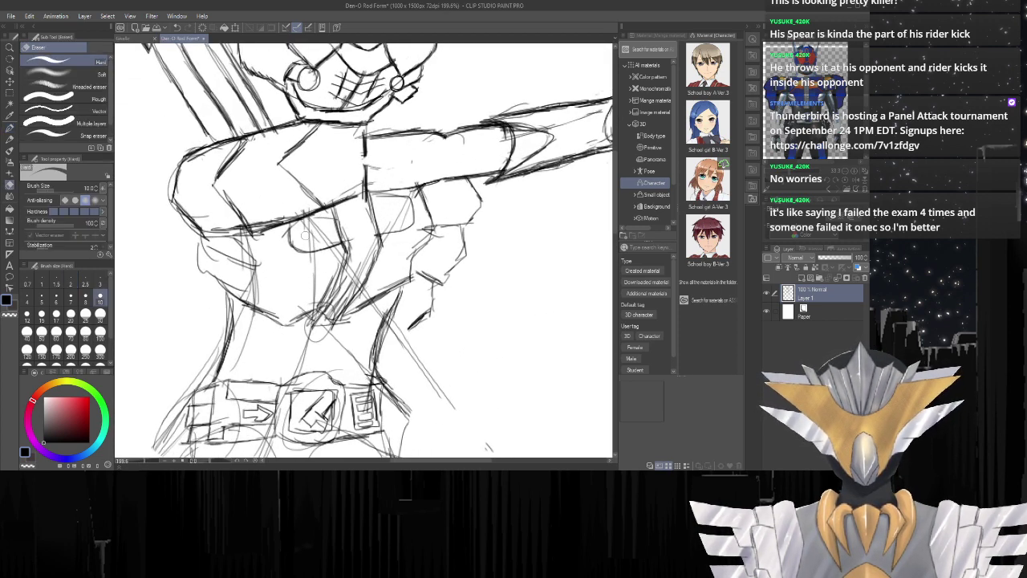
mouse_move(311, 221)
mouse_down()
mouse_move(315, 241)
mouse_move(302, 218)
mouse_move(314, 218)
mouse_up()
drag(313, 256, 313, 298)
mouse_move(355, 258)
mouse_down()
mouse_move(344, 284)
mouse_move(358, 251)
mouse_move(354, 262)
mouse_move(367, 251)
mouse_move(365, 272)
mouse_move(372, 238)
mouse_move(357, 275)
mouse_move(334, 256)
mouse_up()
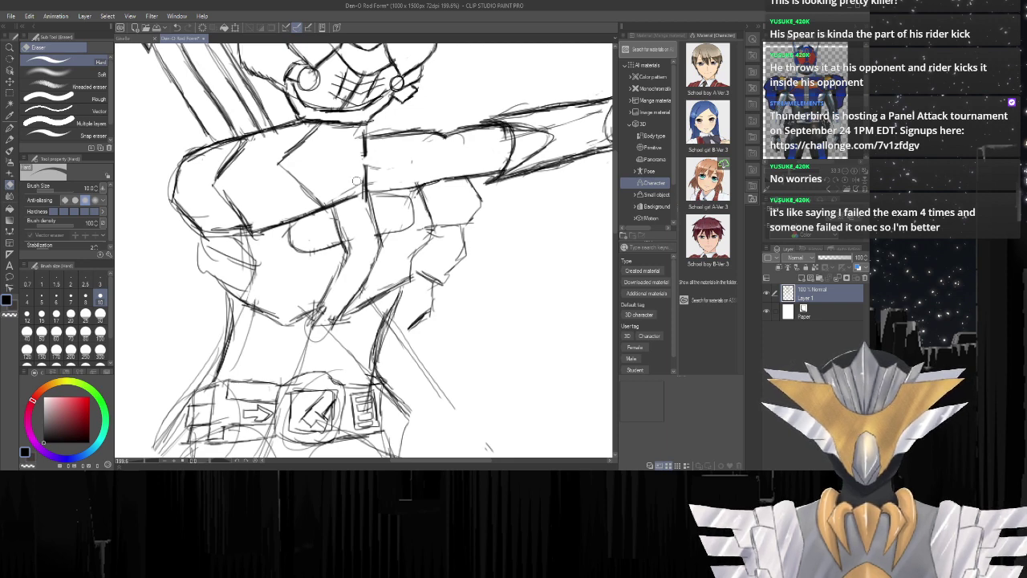
Darken the rounded chest plate beneath the bent arm, both edges of the central chest band, and the short armor lines on either side.
scroll(417, 173, up, 4)
key(p)
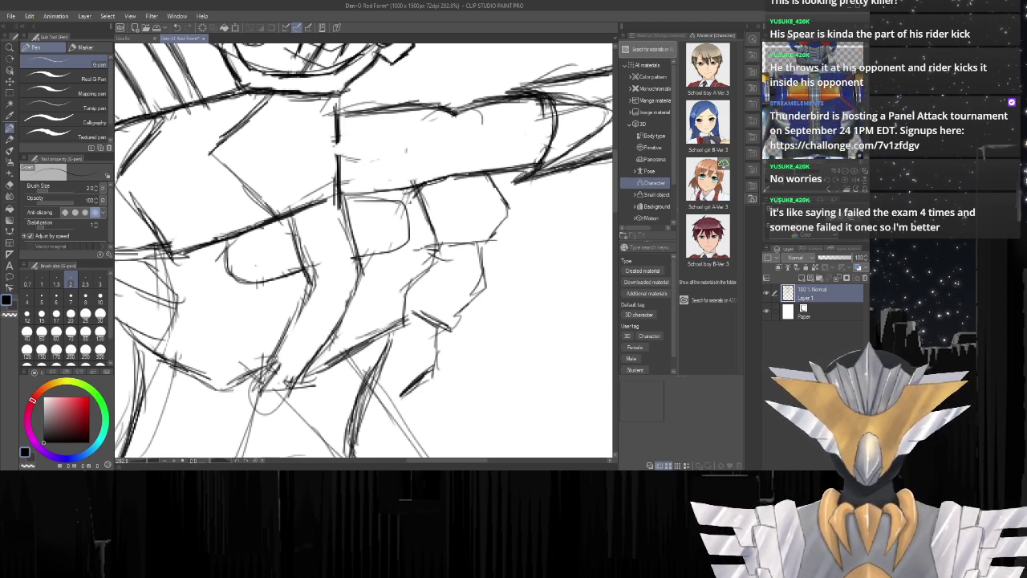
drag(407, 245, 436, 251)
mouse_move(196, 300)
mouse_down()
mouse_move(226, 284)
mouse_move(213, 292)
mouse_up()
mouse_move(228, 243)
mouse_down()
mouse_move(232, 278)
mouse_move(250, 284)
mouse_move(304, 266)
mouse_up()
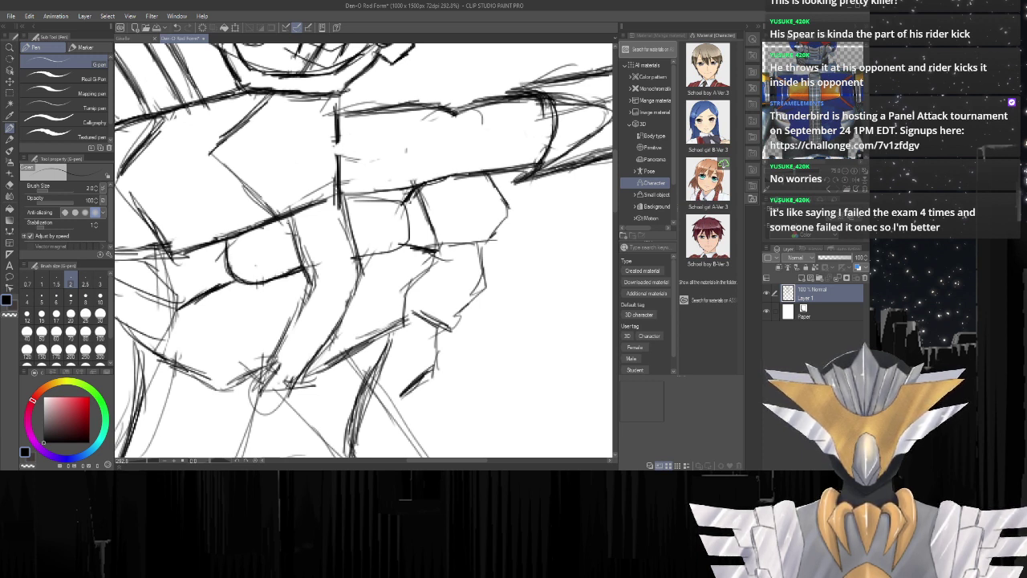
drag(286, 213, 300, 252)
drag(300, 257, 311, 286)
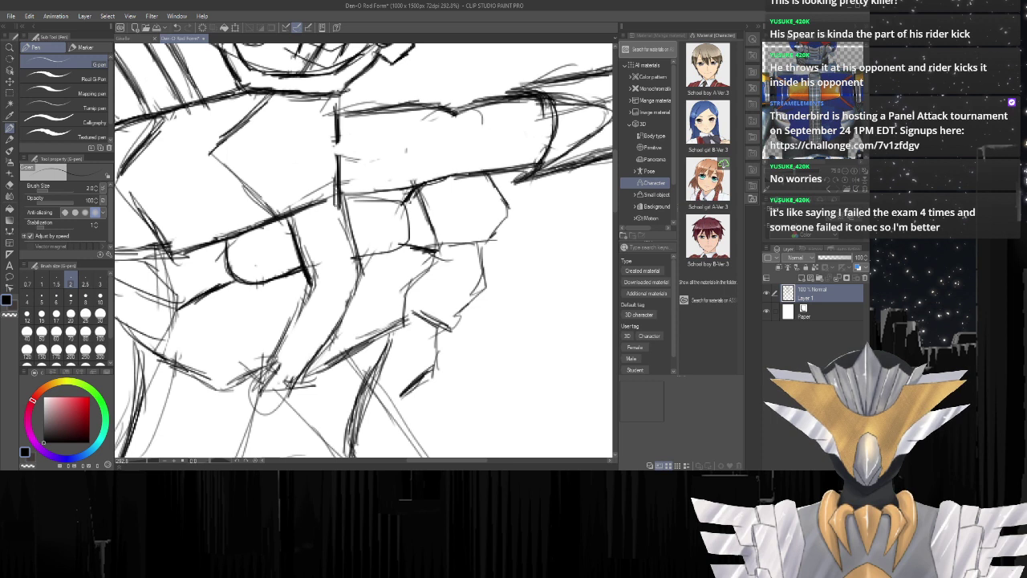
mouse_move(342, 200)
mouse_down()
mouse_move(366, 281)
mouse_move(315, 370)
mouse_up()
Erase the small guide circle beneath the chest point and the construction lines crossing the abdomen.
mouse_move(332, 335)
mouse_down()
mouse_move(280, 409)
mouse_move(293, 400)
mouse_move(245, 404)
mouse_up()
key(e)
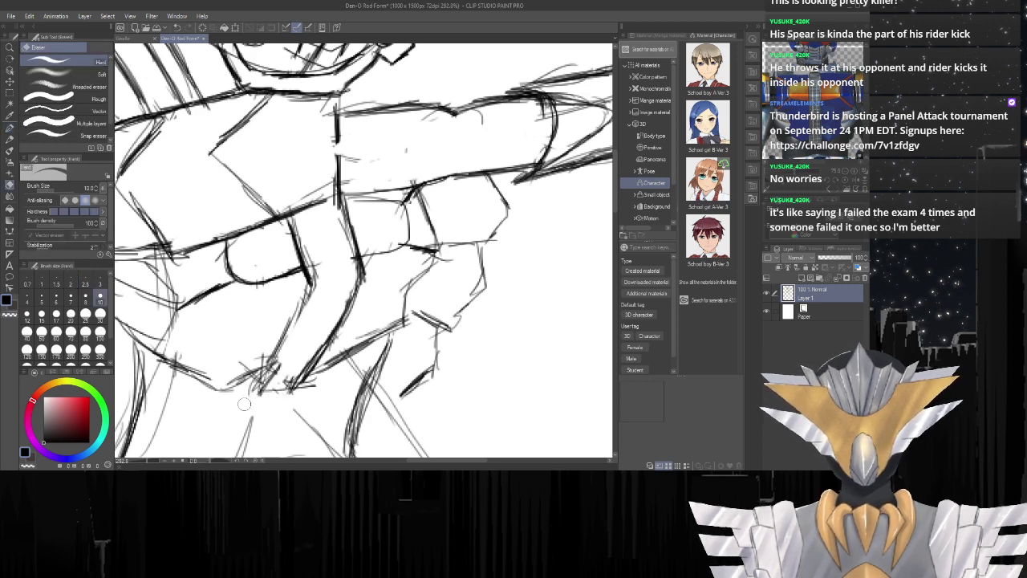
scroll(252, 412, down, 3)
scroll(249, 452, up, 3)
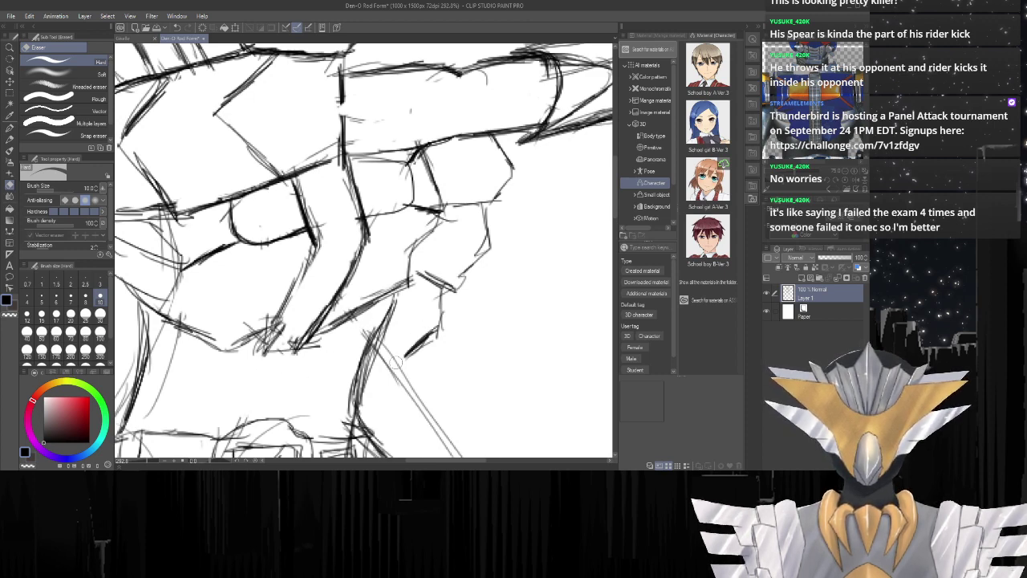
scroll(400, 353, down, 1)
scroll(403, 347, up, 2)
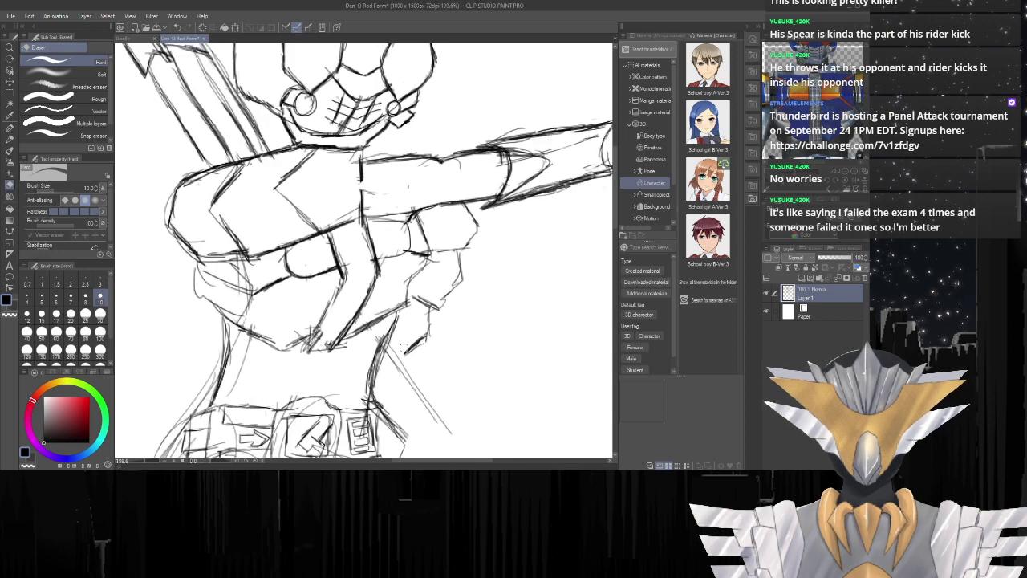
Sketch the extended leg's thigh outlines from the hip down to a larger rounded knee with the G-pen.
scroll(403, 347, down, 6)
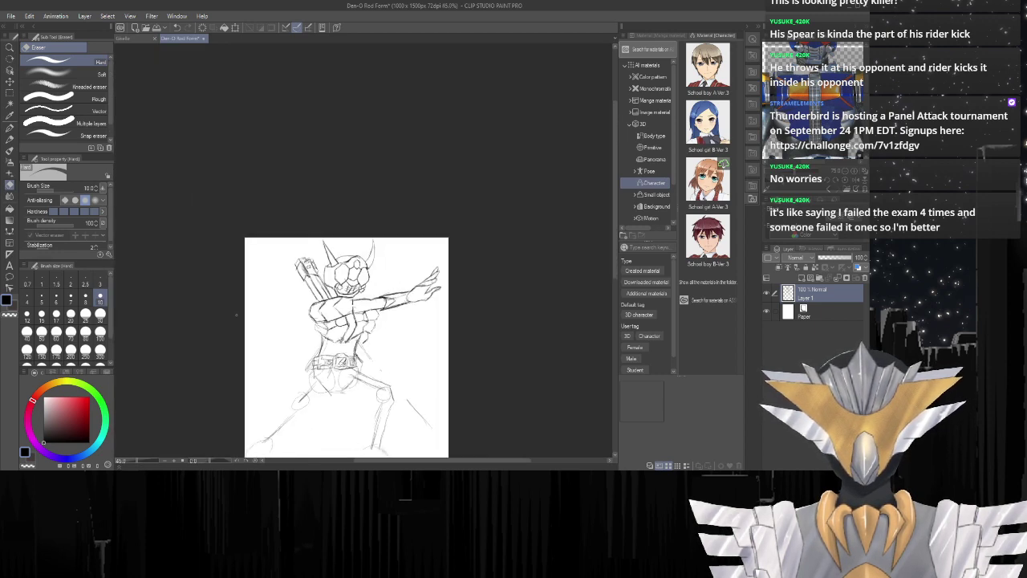
scroll(231, 382, down, 1)
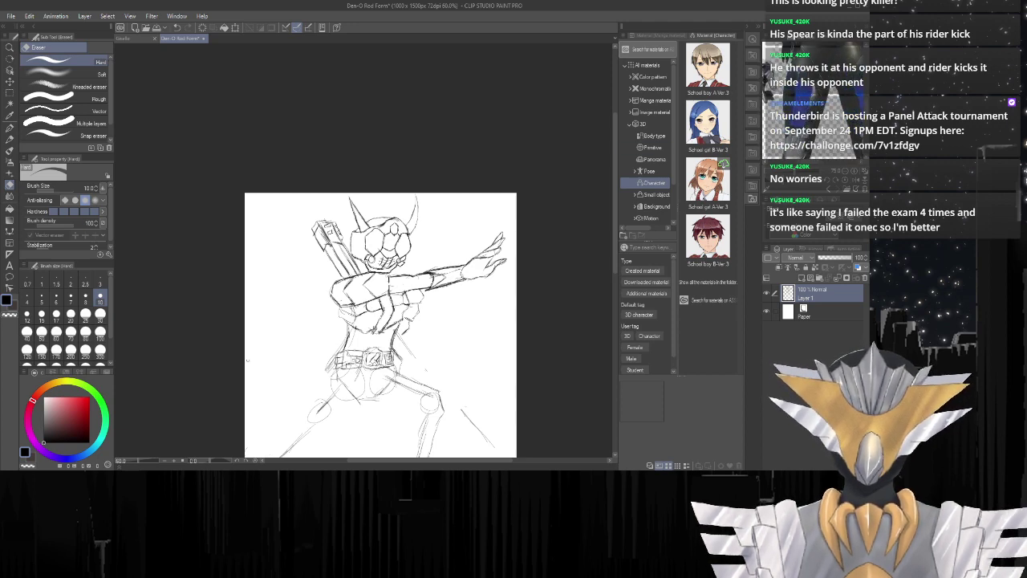
scroll(352, 368, up, 4)
scroll(352, 369, down, 5)
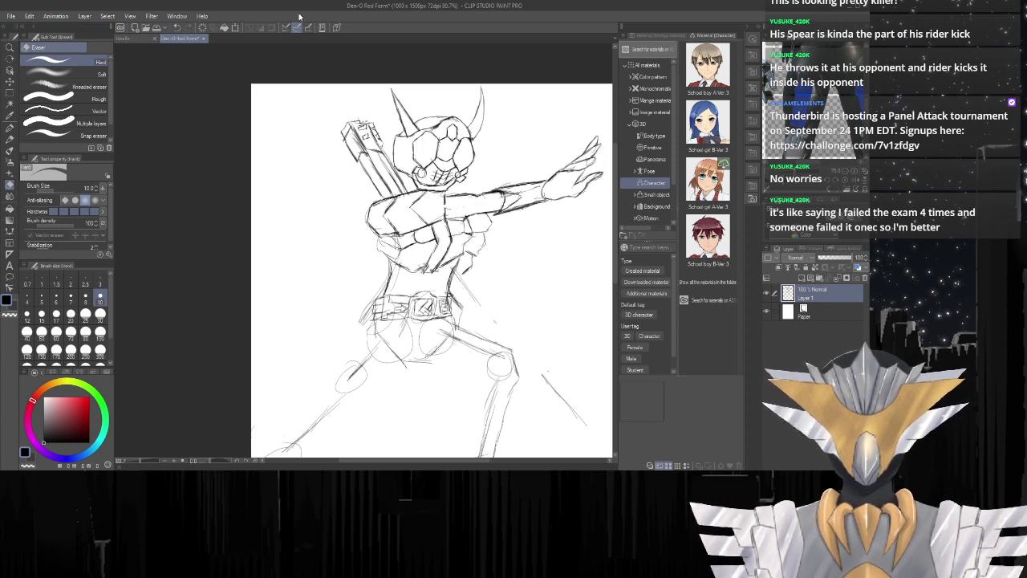
key(p)
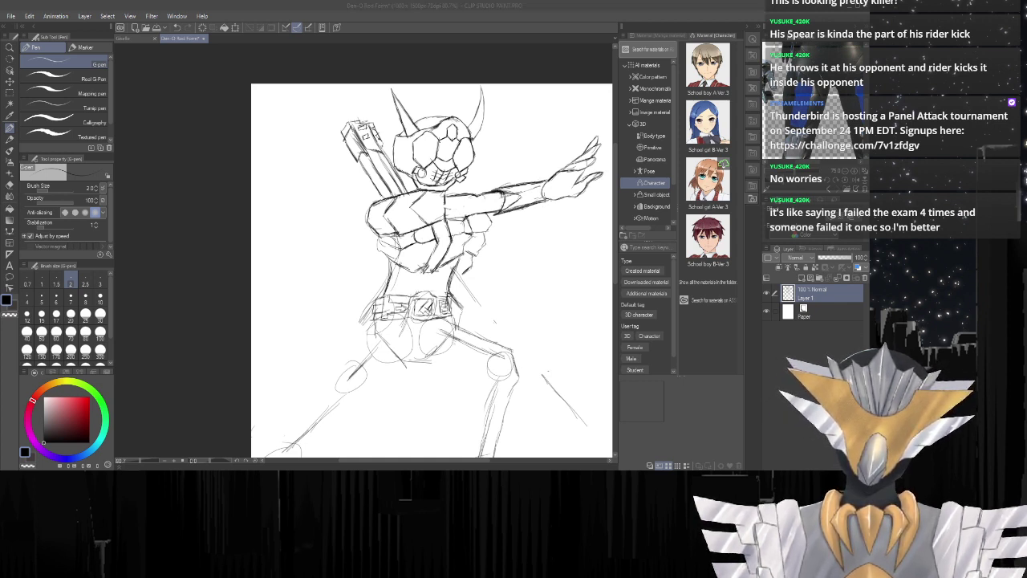
scroll(350, 324, up, 3)
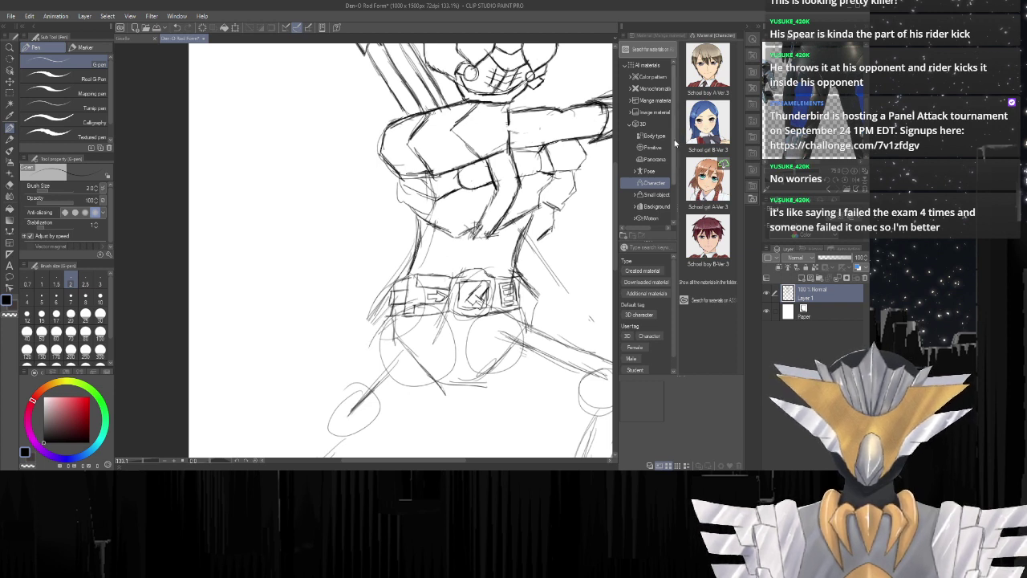
scroll(675, 142, down, 2)
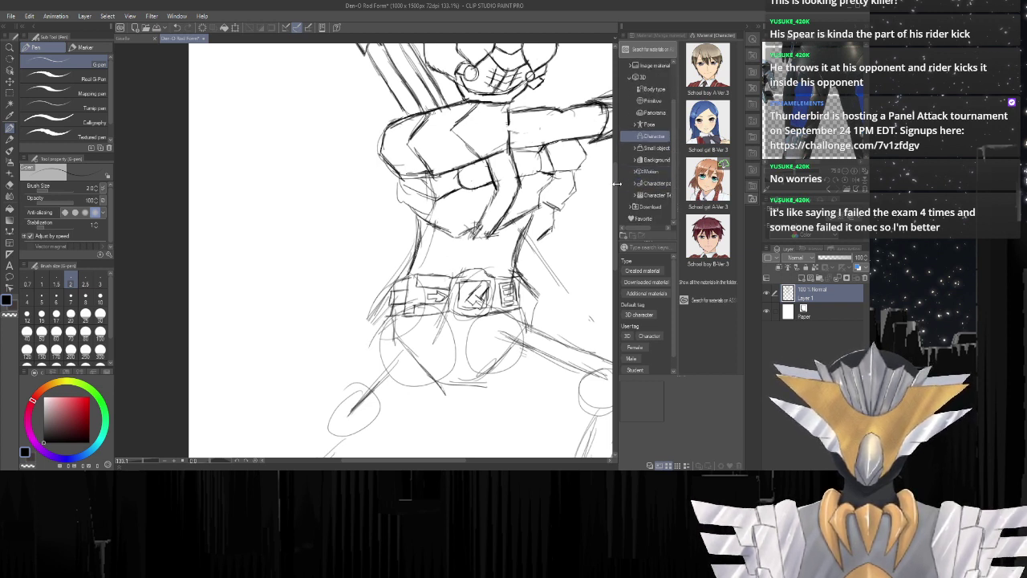
scroll(605, 238, down, 5)
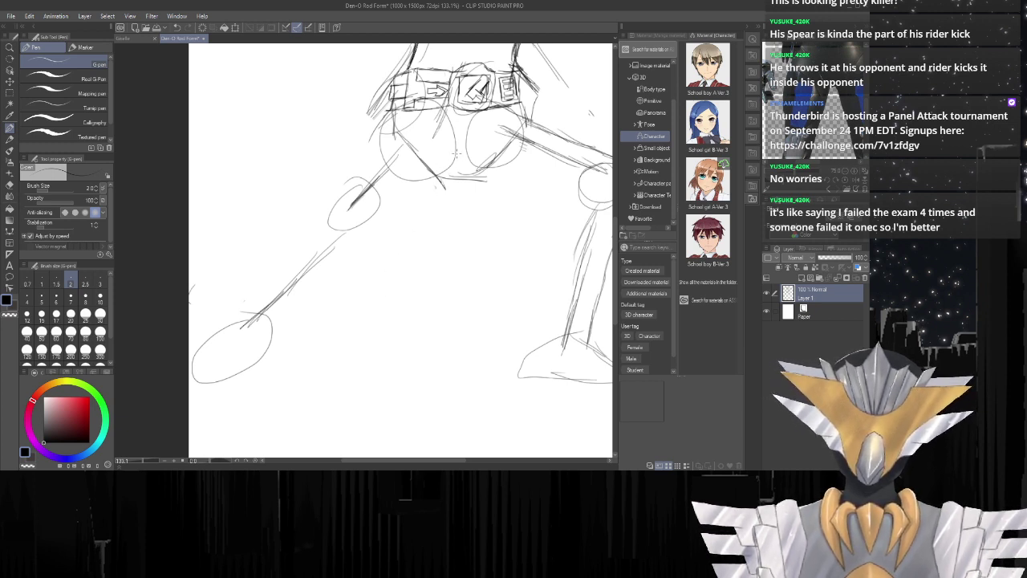
mouse_move(458, 157)
mouse_down()
mouse_move(360, 251)
mouse_move(374, 230)
mouse_up()
mouse_move(371, 126)
mouse_down()
mouse_move(303, 226)
mouse_move(336, 251)
mouse_move(321, 250)
mouse_move(356, 257)
mouse_move(339, 259)
mouse_move(302, 307)
mouse_up()
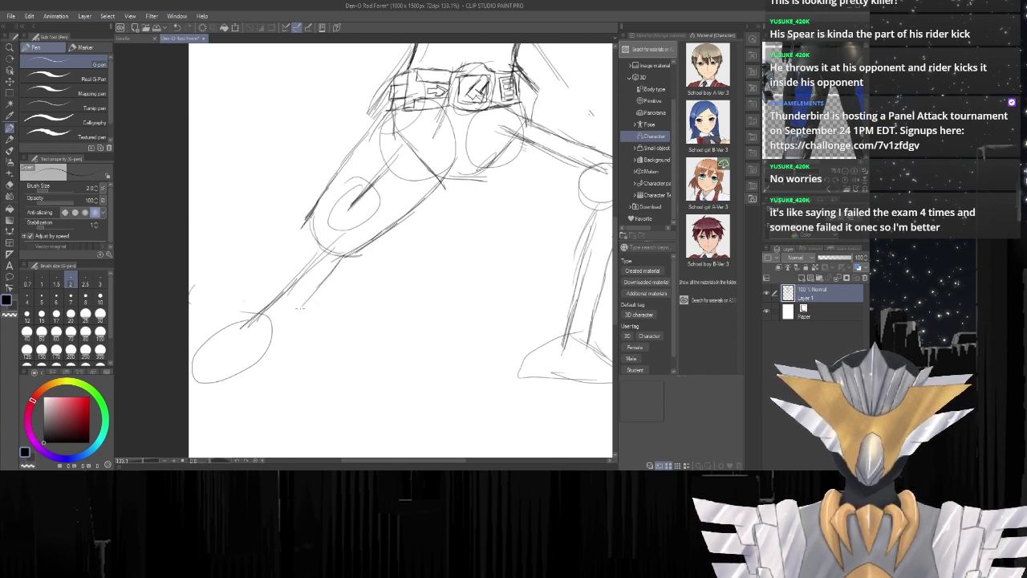
Sketch both outlines of the extended leg's shin from the knee down to the ankle.
mouse_move(329, 273)
mouse_down()
mouse_move(281, 323)
mouse_move(268, 357)
mouse_up()
drag(305, 221, 263, 290)
drag(292, 243, 246, 315)
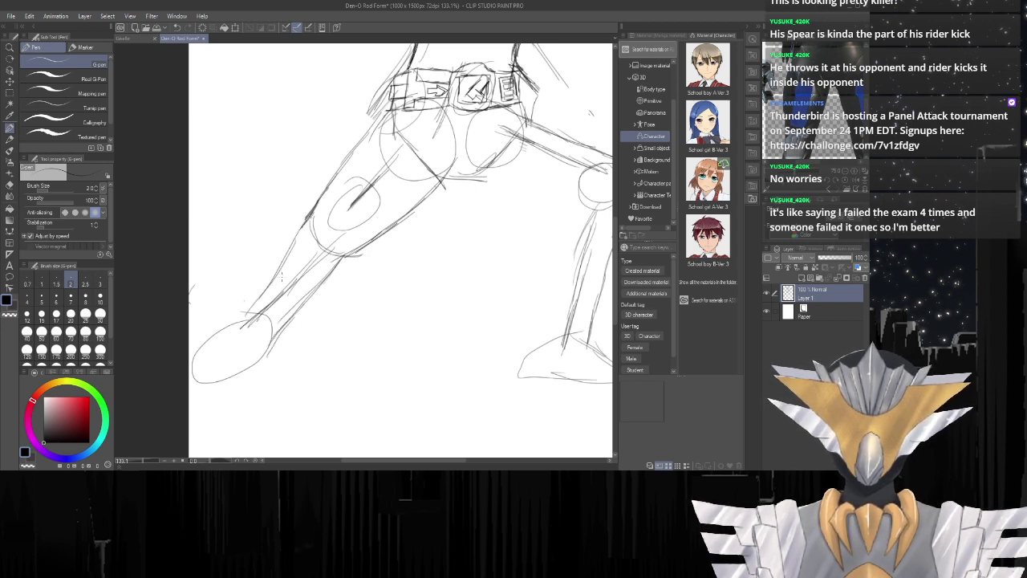
drag(281, 278, 233, 329)
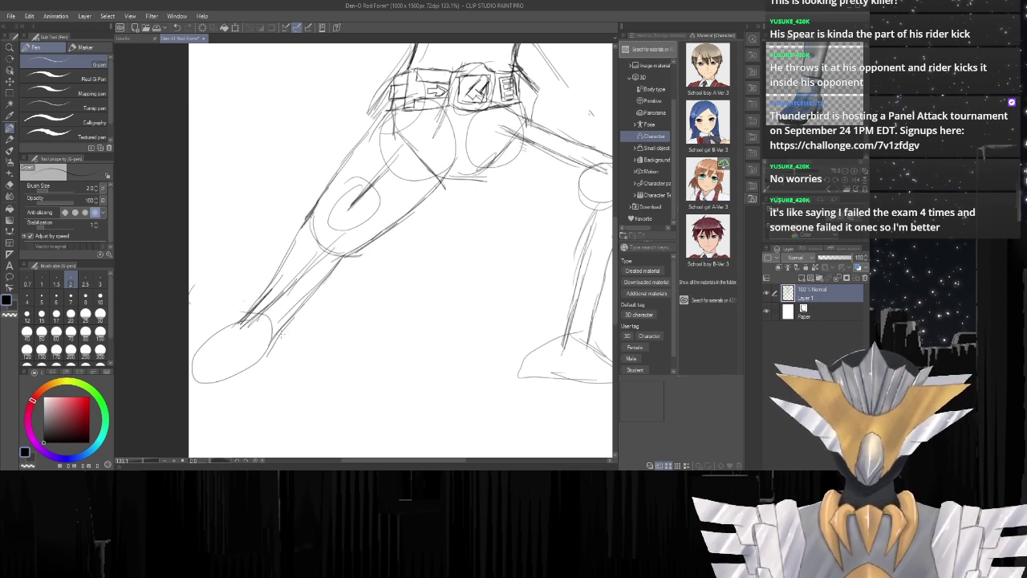
Outline the extended leg's foot, adding a curved ankle cuff and a band across the toe end.
mouse_move(282, 330)
mouse_down()
mouse_move(213, 406)
mouse_move(191, 405)
mouse_move(193, 374)
mouse_up()
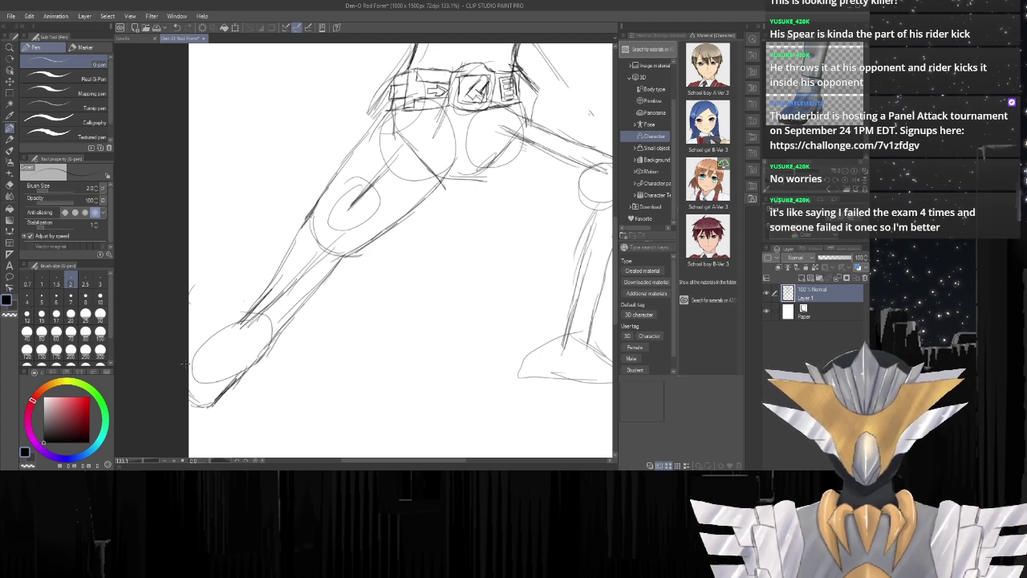
mouse_move(190, 358)
mouse_down()
mouse_move(254, 306)
mouse_move(288, 252)
mouse_up()
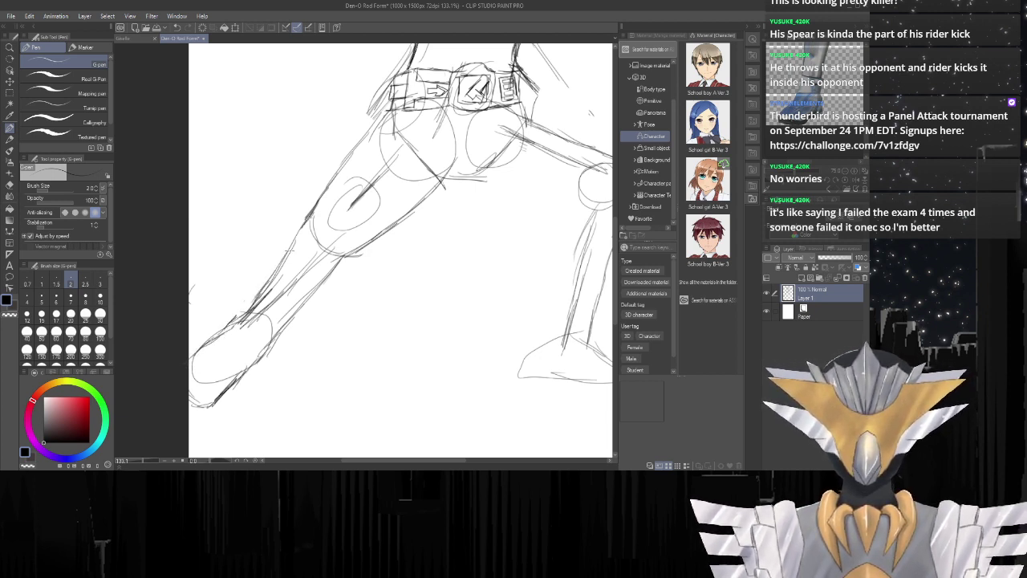
mouse_move(243, 311)
mouse_down()
mouse_move(236, 342)
mouse_move(249, 352)
mouse_move(275, 341)
mouse_move(252, 336)
mouse_move(236, 310)
mouse_move(239, 345)
mouse_move(252, 352)
mouse_up()
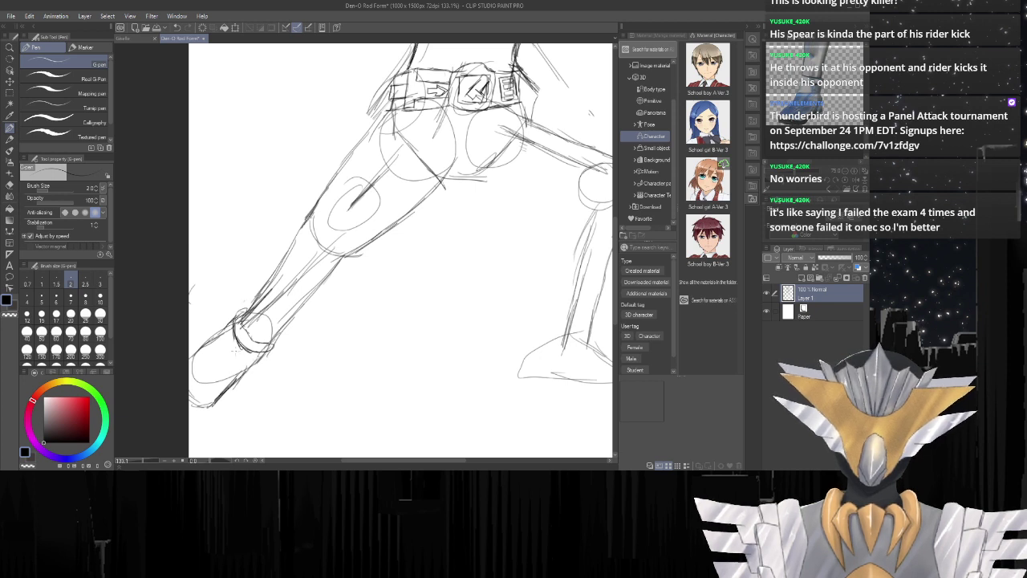
drag(233, 321, 191, 358)
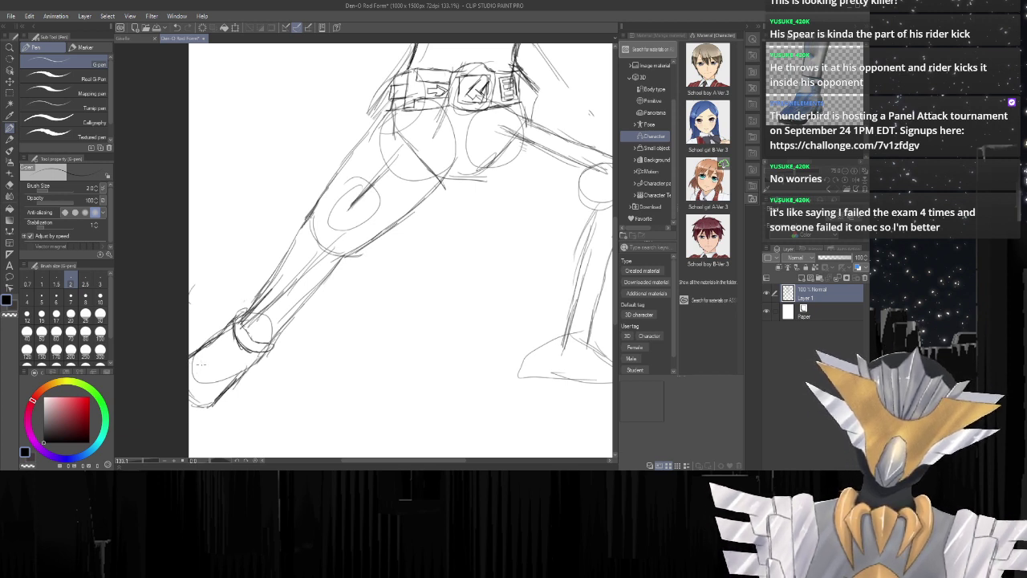
mouse_move(191, 363)
mouse_down()
mouse_move(214, 372)
mouse_move(220, 391)
mouse_move(185, 365)
mouse_up()
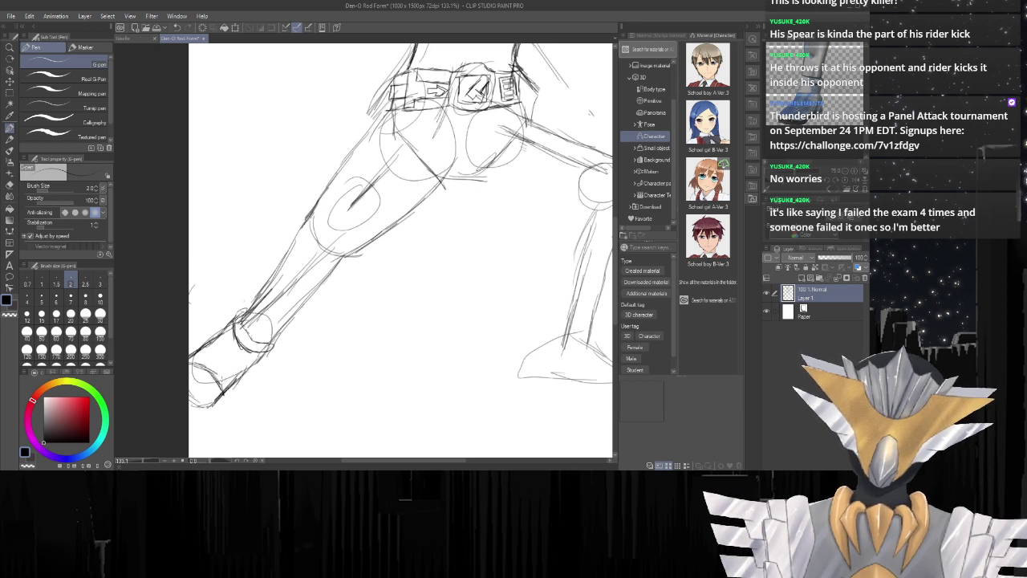
mouse_move(228, 377)
mouse_down()
mouse_move(247, 372)
mouse_move(231, 379)
mouse_up()
mouse_move(201, 349)
mouse_down()
mouse_move(221, 396)
mouse_move(219, 376)
mouse_move(190, 406)
mouse_up()
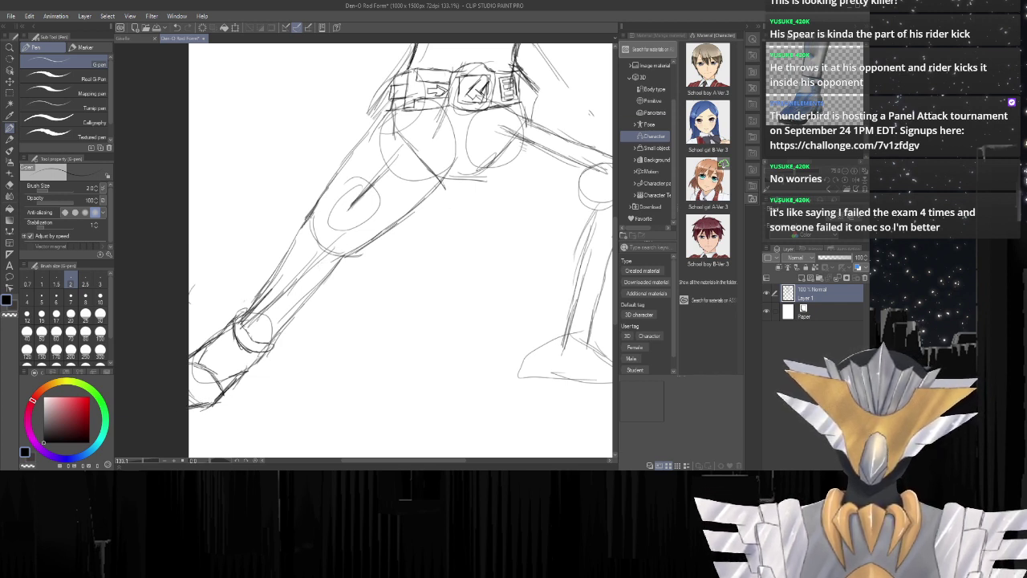
Sketch the shin guard's V-shaped top edge below the knee and erase the construction lines inside the shin.
drag(308, 217, 302, 231)
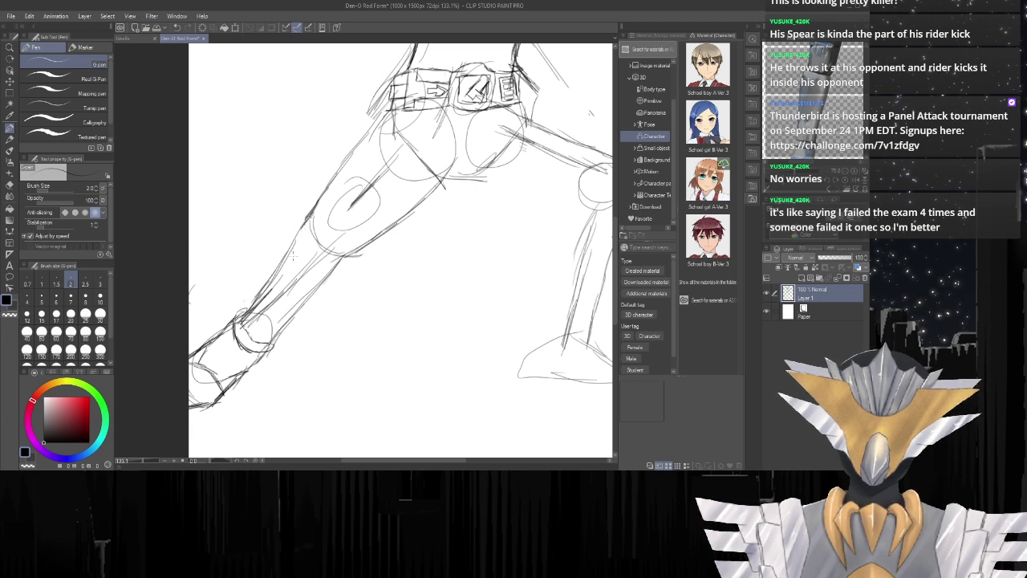
mouse_move(299, 234)
mouse_down()
mouse_move(306, 264)
mouse_move(338, 268)
mouse_up()
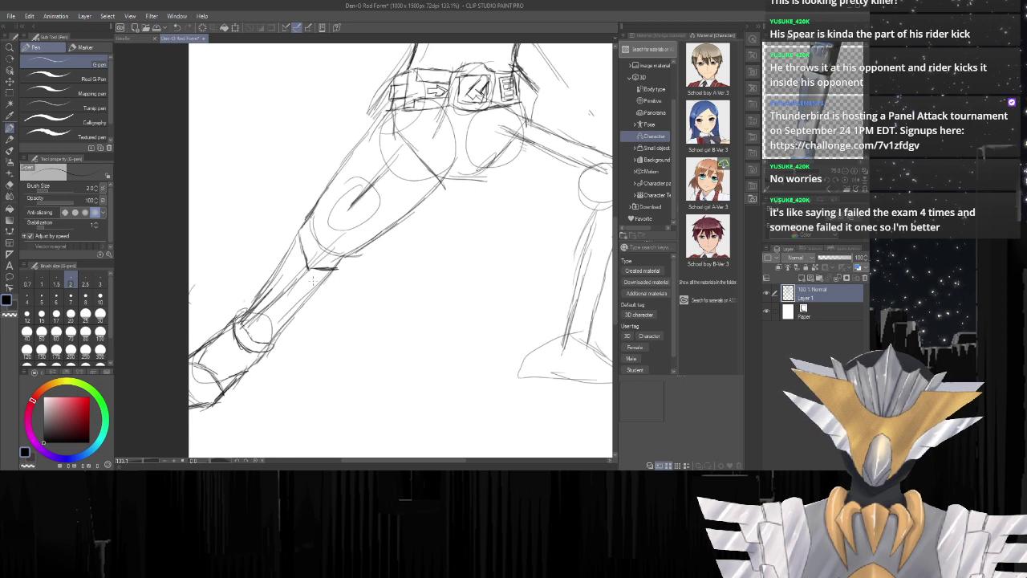
key(e)
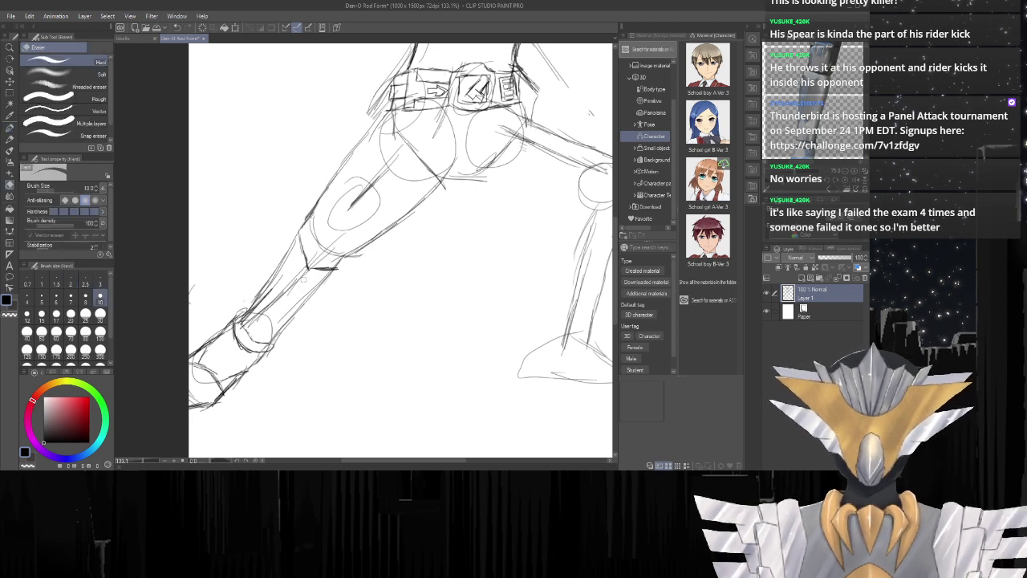
mouse_move(304, 279)
mouse_down()
mouse_move(256, 326)
mouse_move(294, 306)
mouse_move(303, 286)
mouse_move(284, 285)
mouse_move(257, 305)
mouse_up()
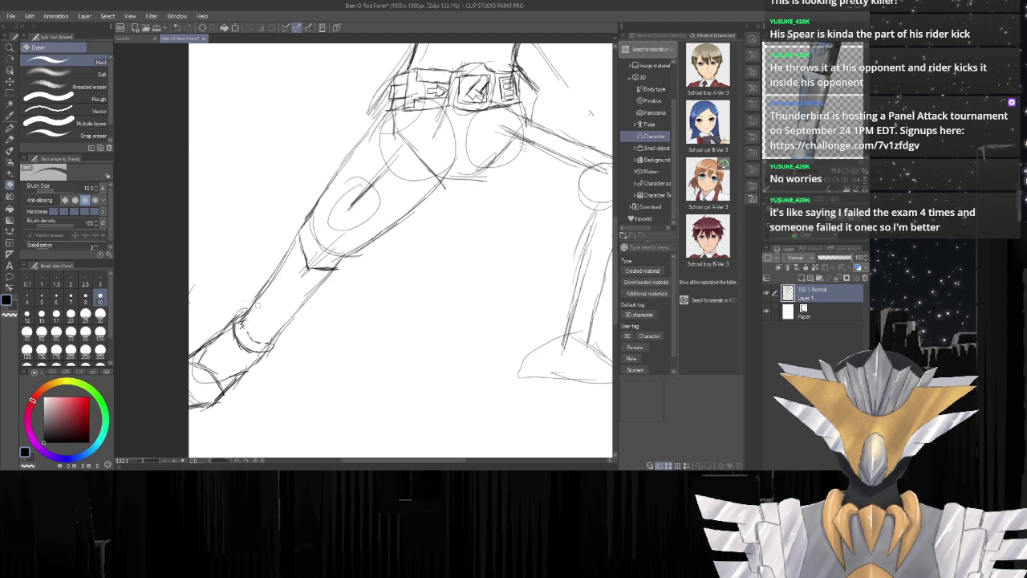
Darken both sides of the shin guard and add a small segmented band above its pointed top.
key(p)
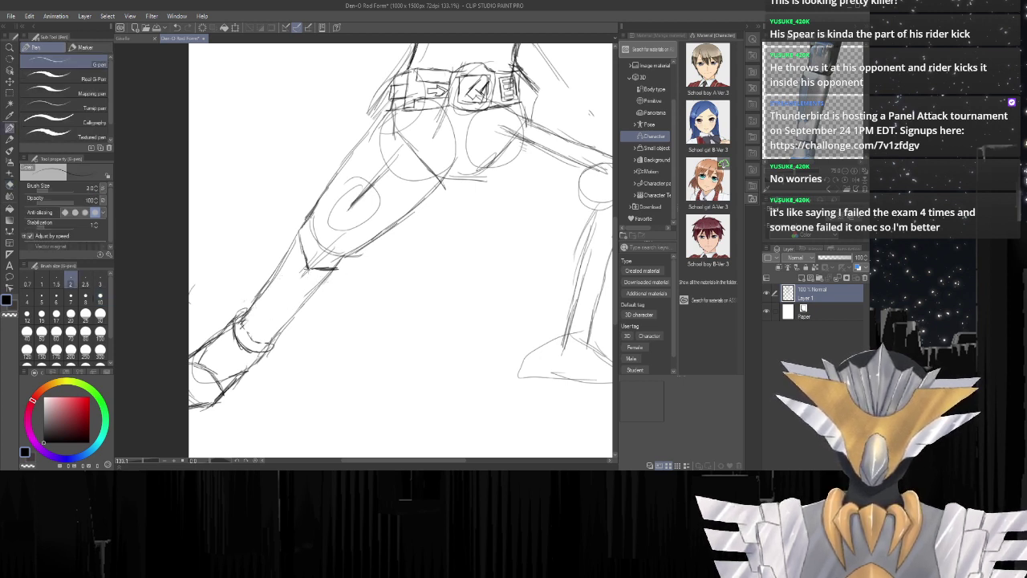
mouse_move(336, 268)
mouse_down()
mouse_move(273, 344)
mouse_move(262, 292)
mouse_move(301, 234)
mouse_up()
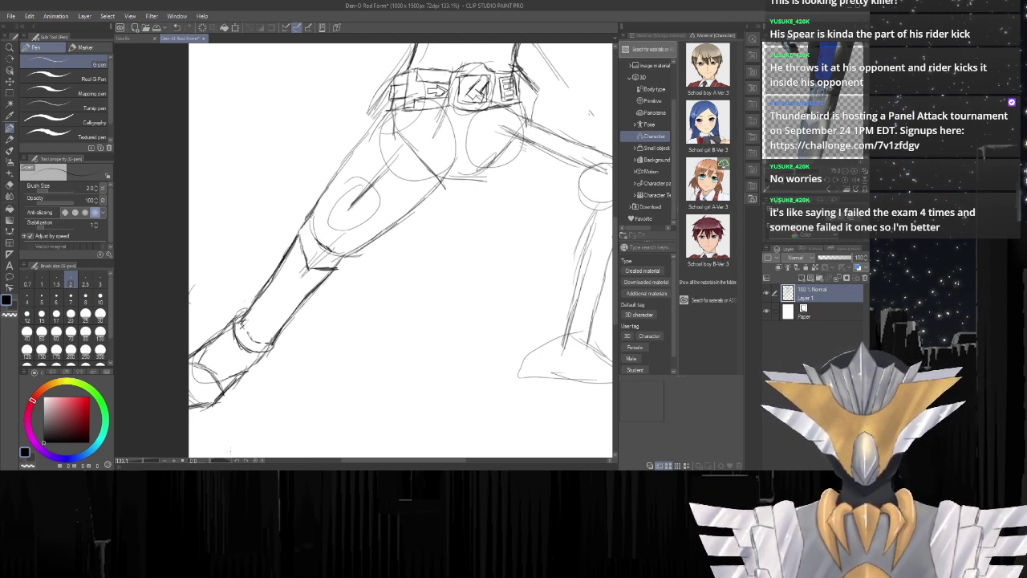
drag(214, 463, 205, 463)
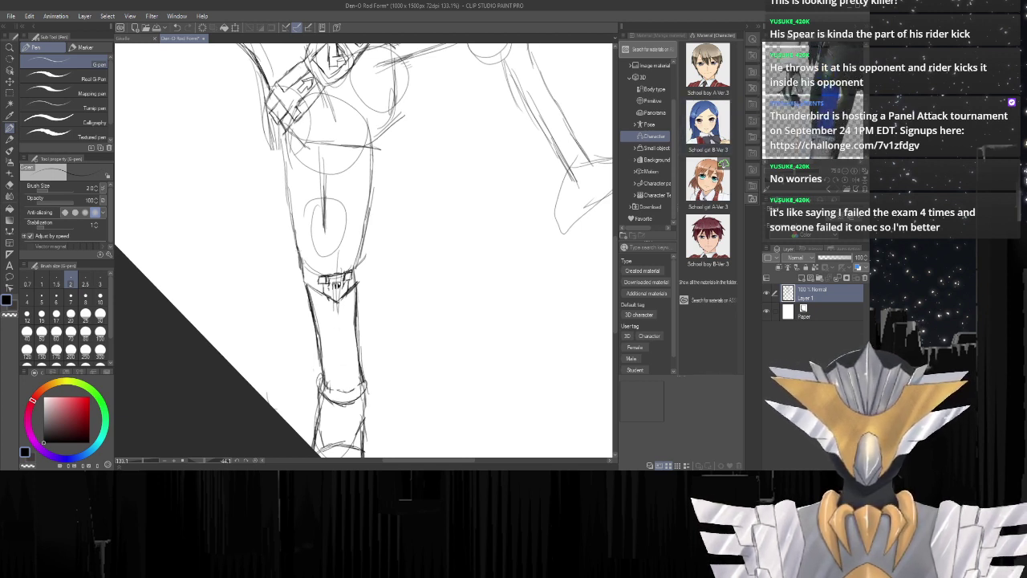
drag(322, 226, 318, 259)
key(ctrl+z)
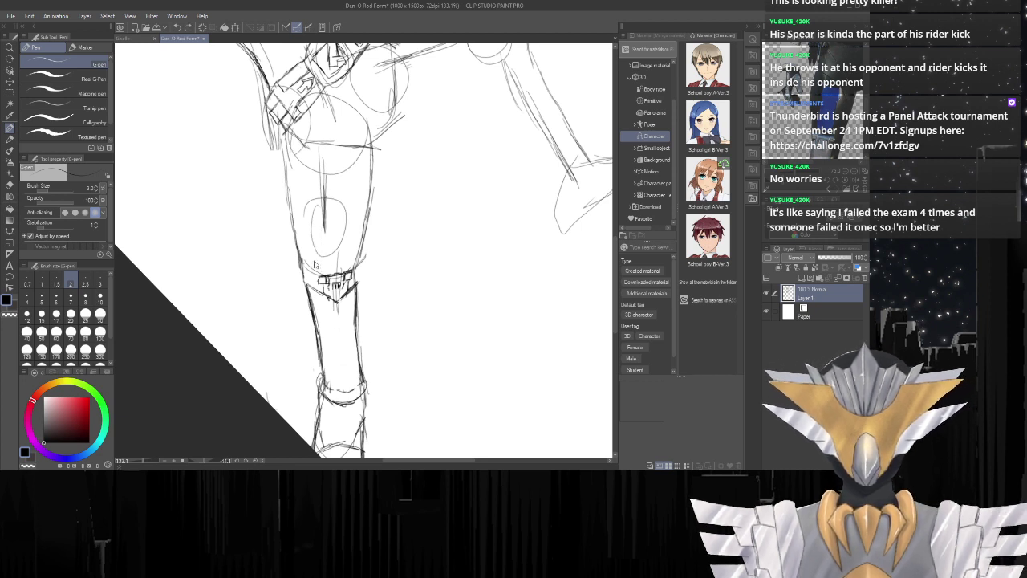
key(ctrl+z)
key(ctrl+y)
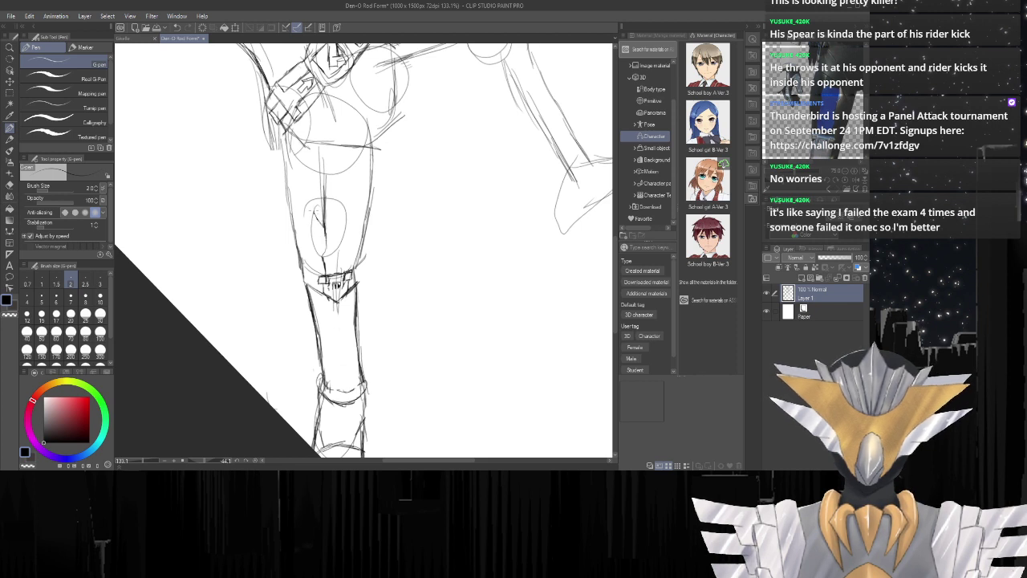
Sketch the knee plate with a wide top narrowing toward the shin guard, and strengthen the adjacent inner knee outline.
mouse_move(312, 207)
mouse_down()
mouse_move(353, 201)
mouse_move(354, 224)
mouse_up()
drag(355, 207, 340, 273)
drag(364, 229, 356, 278)
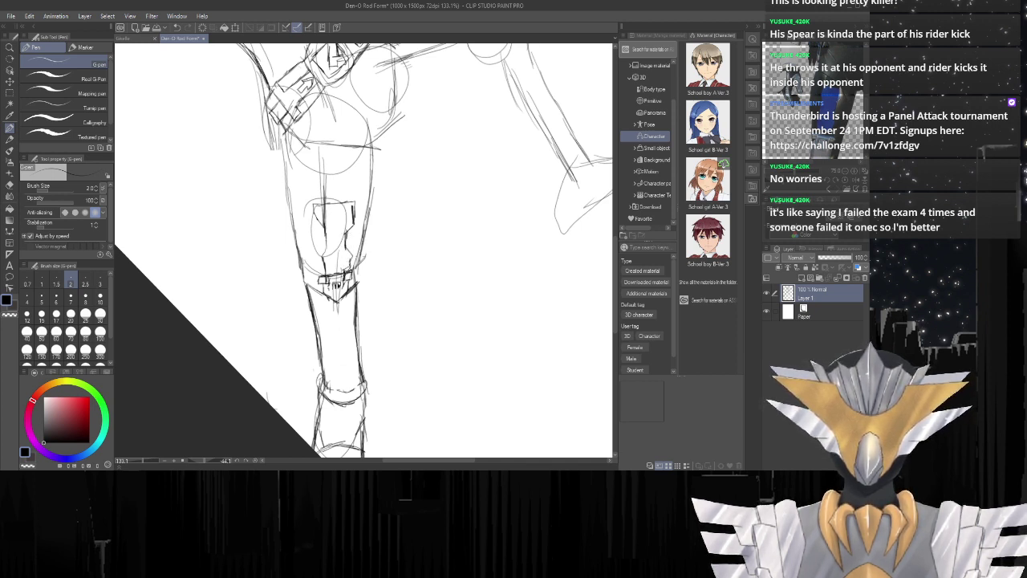
drag(365, 212, 359, 265)
mouse_move(371, 184)
mouse_down()
mouse_move(366, 228)
mouse_move(365, 203)
mouse_up()
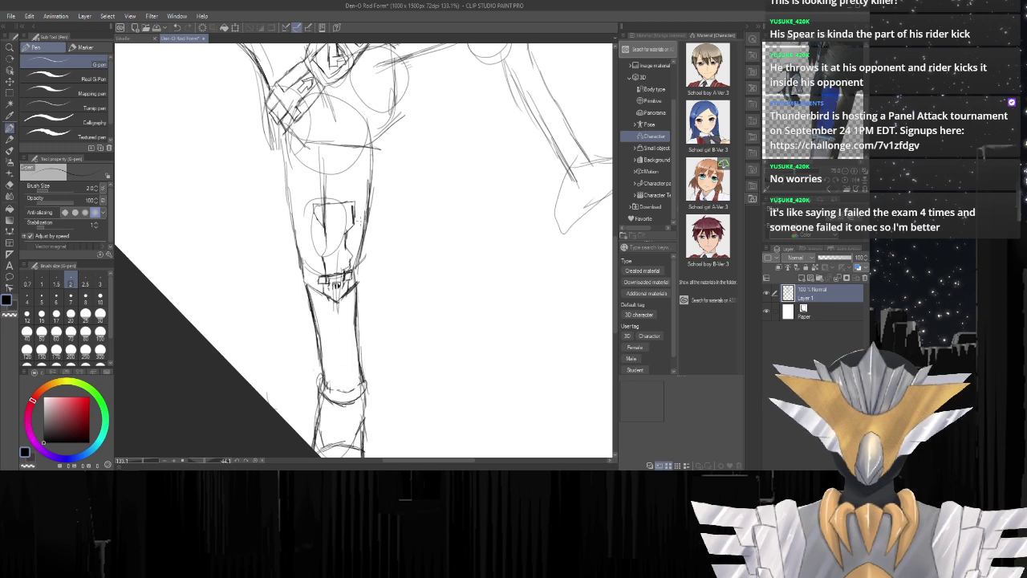
Erase the guide oval, hip circle and construction lines inside the extended leg's thigh and knee.
key(e)
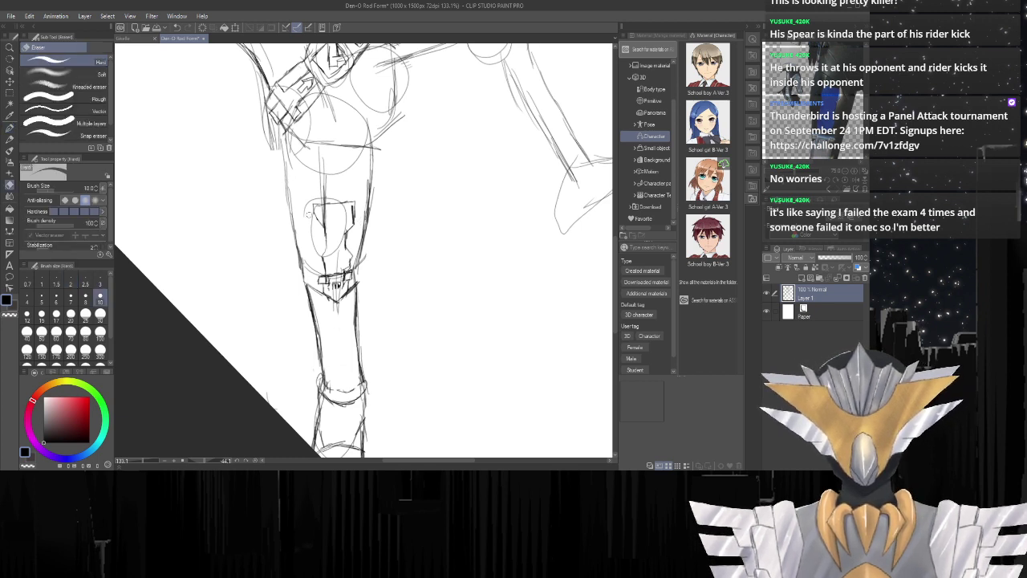
mouse_move(325, 189)
mouse_down()
mouse_move(319, 198)
mouse_move(339, 201)
mouse_move(333, 175)
mouse_move(344, 167)
mouse_up()
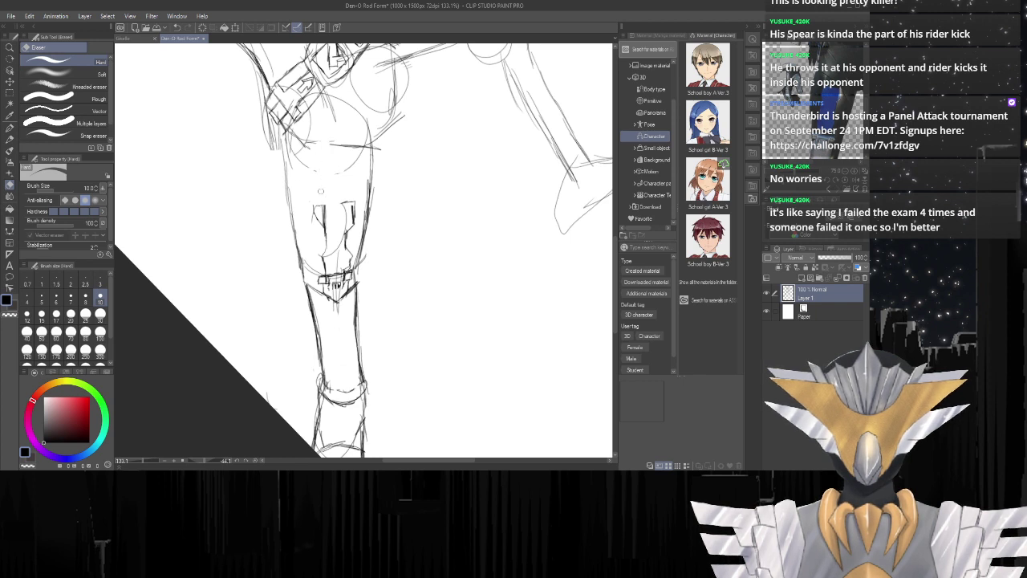
drag(320, 128, 298, 171)
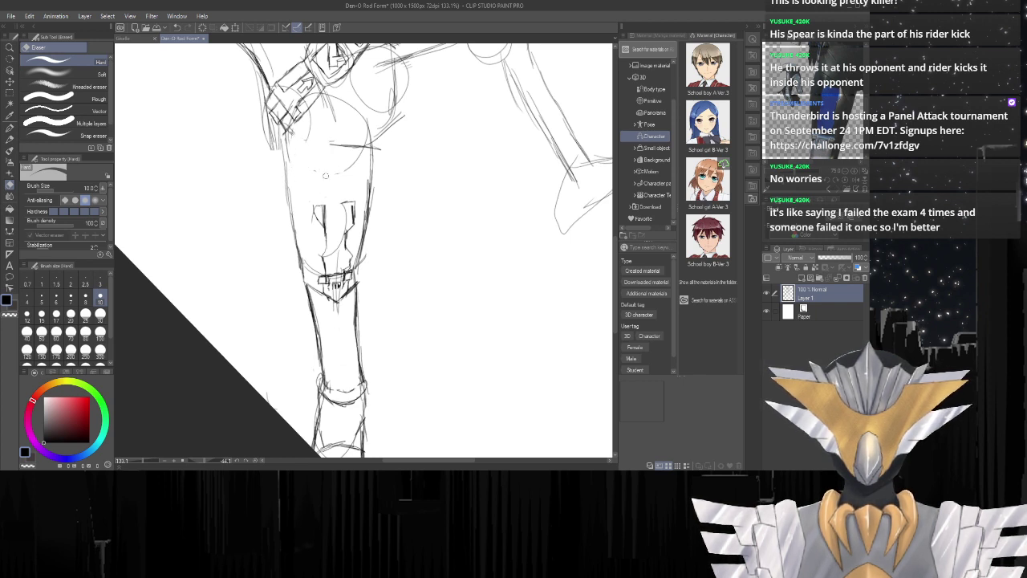
drag(334, 140, 360, 144)
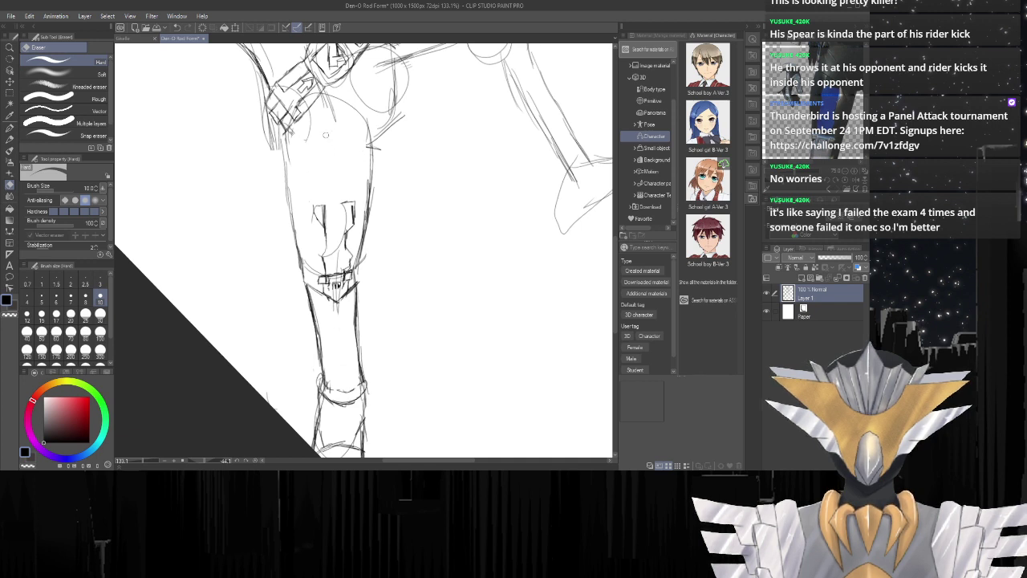
Close the knee plate's outline, and sketch the thigh armor's diagonal upper edge and outer side around it.
key(p)
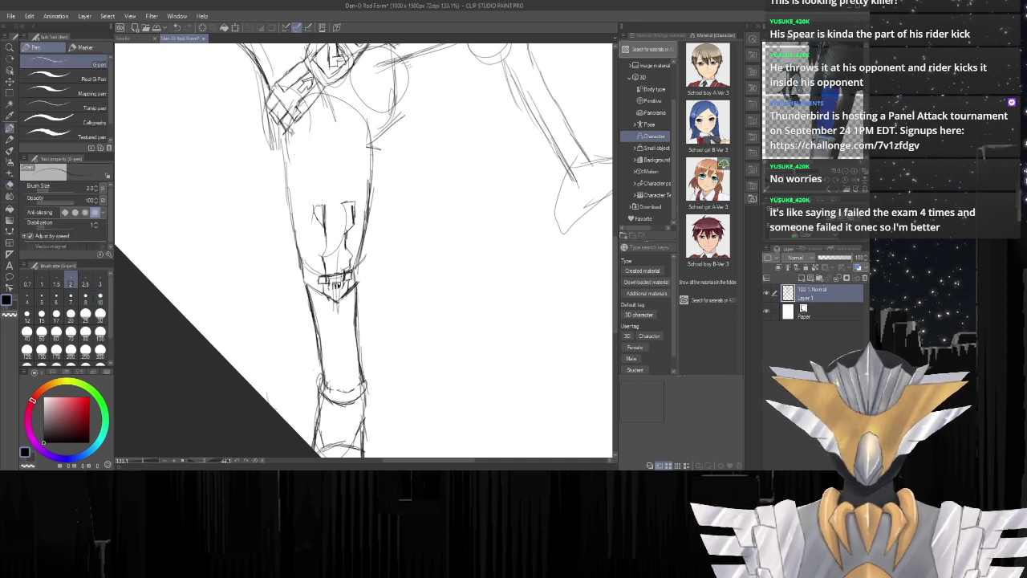
mouse_move(314, 208)
mouse_down()
mouse_move(351, 202)
mouse_move(314, 208)
mouse_move(313, 224)
mouse_move(329, 235)
mouse_move(320, 257)
mouse_up()
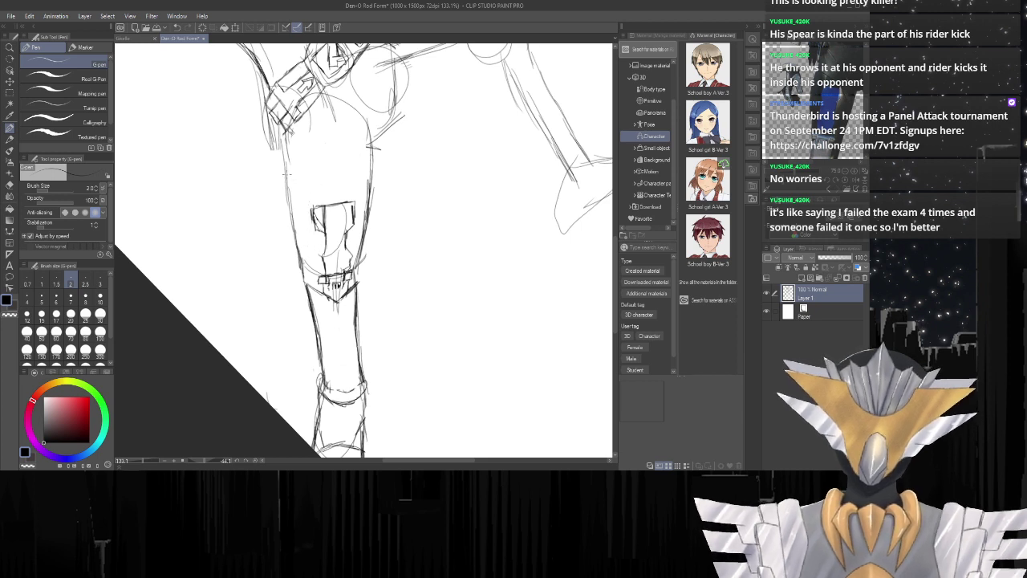
drag(288, 163, 362, 208)
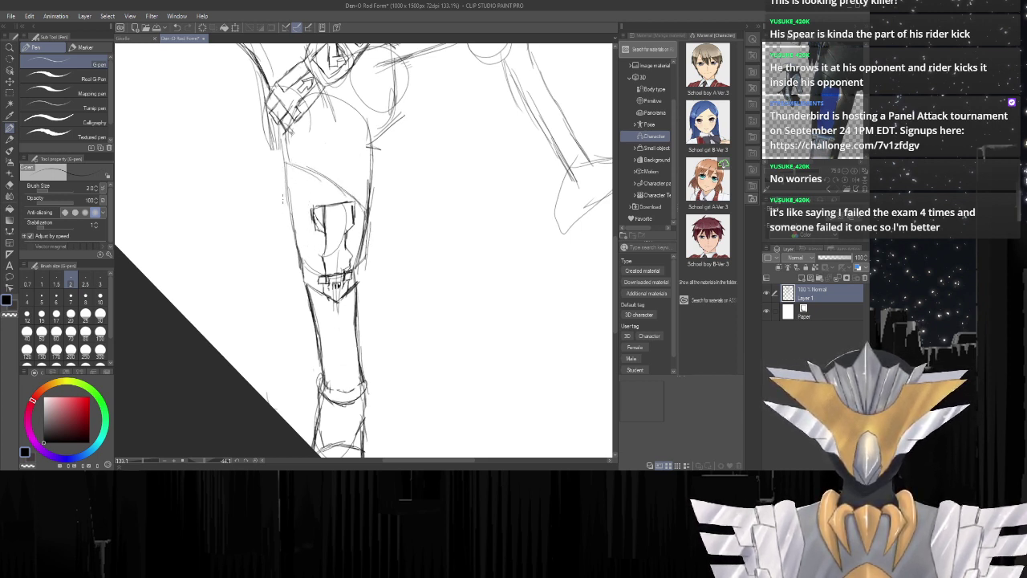
drag(289, 170, 299, 259)
drag(280, 141, 287, 200)
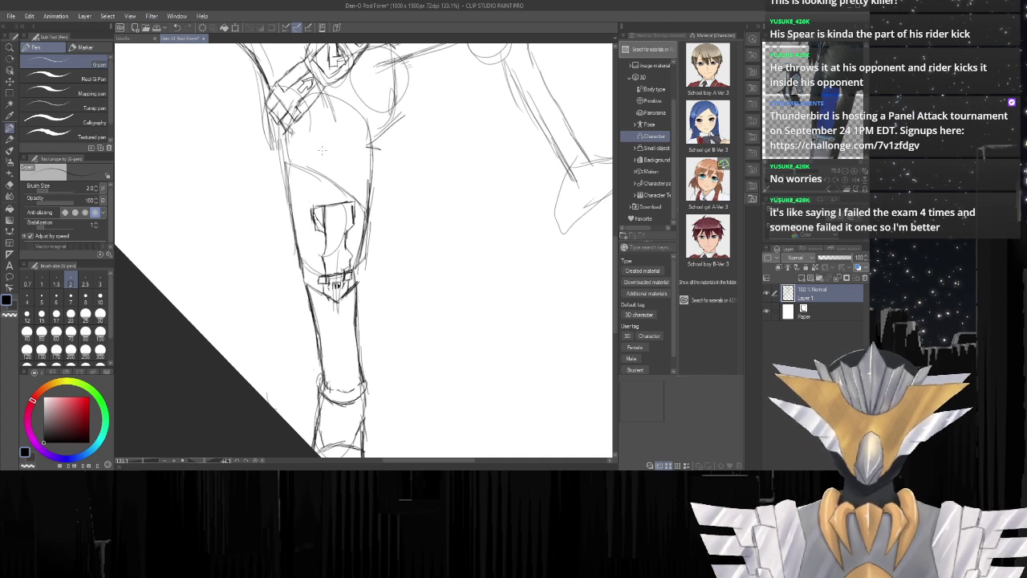
Sketch a second diagonal line across the extended leg's thigh above the armor edge, and reset the canvas rotation.
mouse_move(298, 130)
mouse_down()
mouse_move(367, 173)
mouse_move(297, 130)
mouse_up()
drag(369, 143, 370, 199)
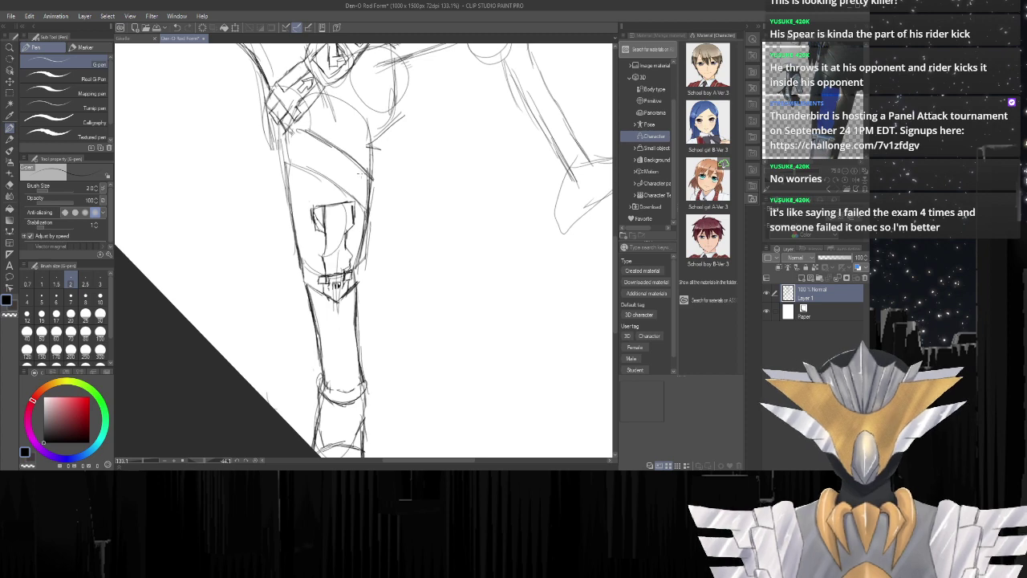
click(256, 461)
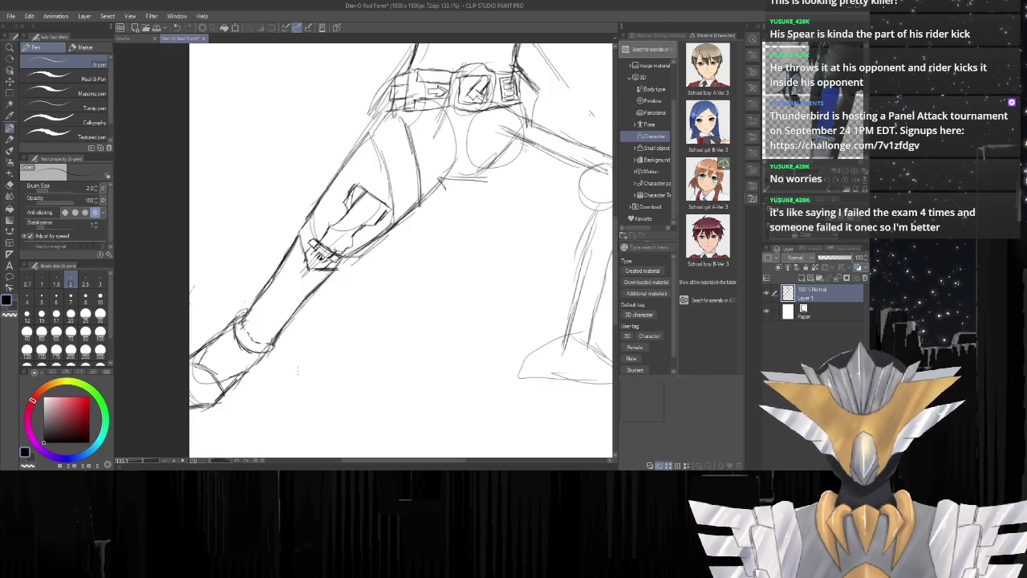
Sketch the crotch line, the bent leg's thigh underside, and a diagonal crease where that thigh meets the hip.
scroll(410, 239, down, 5)
key(ctrl+plus)
key(ctrl+plus)
key(ctrl+plus)
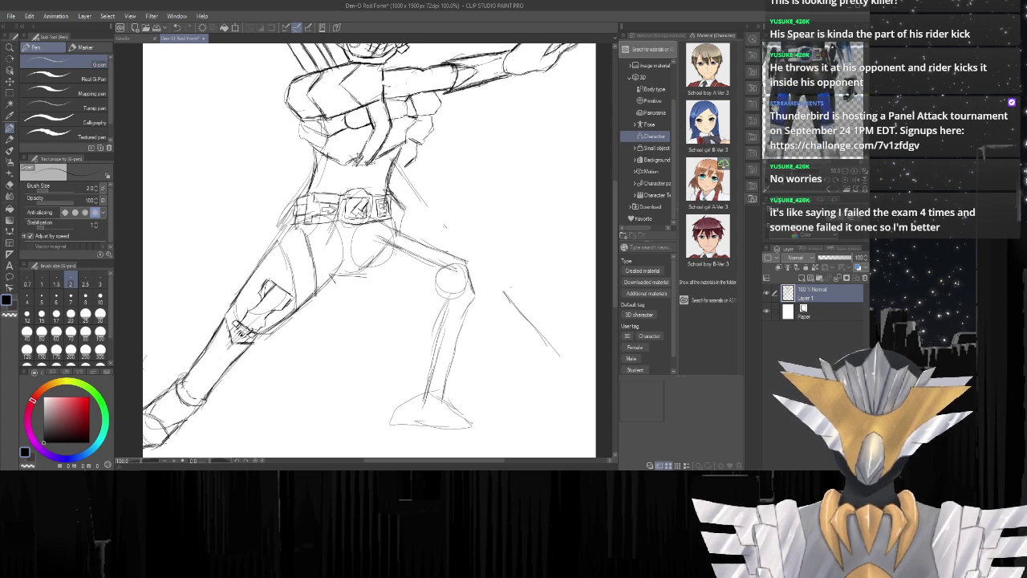
drag(341, 274, 379, 274)
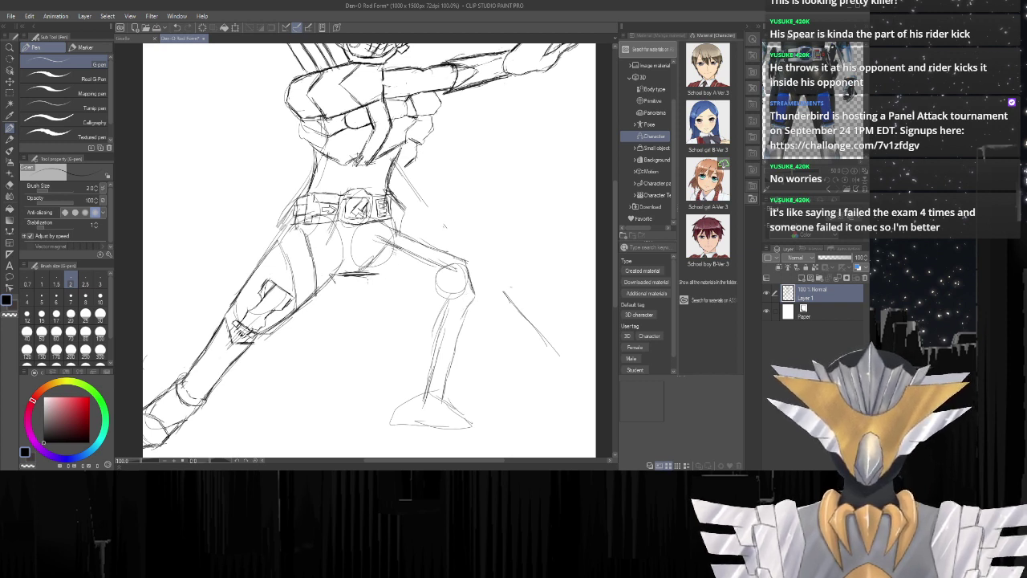
drag(366, 270, 441, 298)
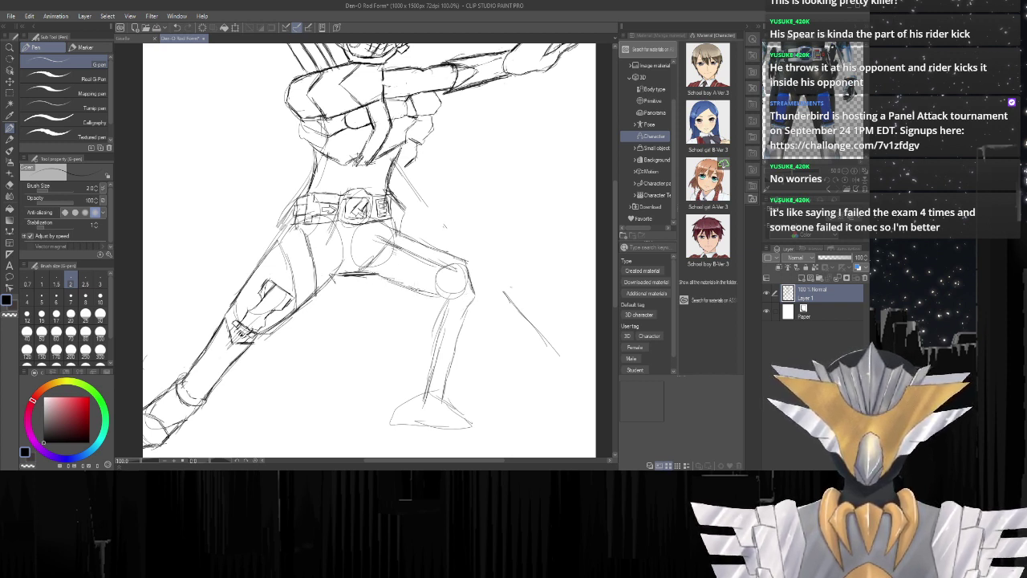
mouse_move(411, 232)
mouse_down()
mouse_move(373, 277)
mouse_move(375, 267)
mouse_up()
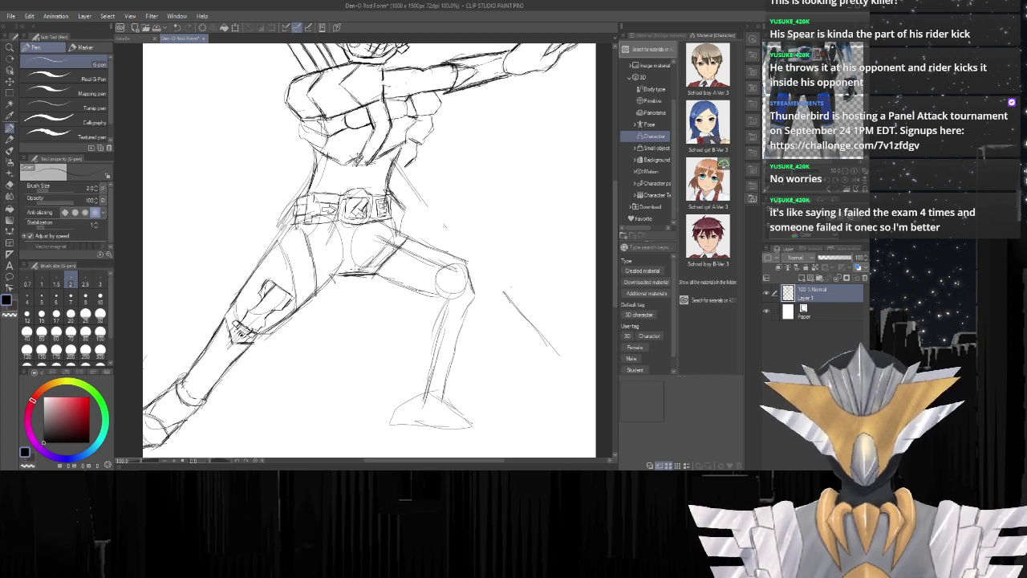
Erase the guide circle and construction lines inside the pelvis with a size 30 hard eraser.
key(e)
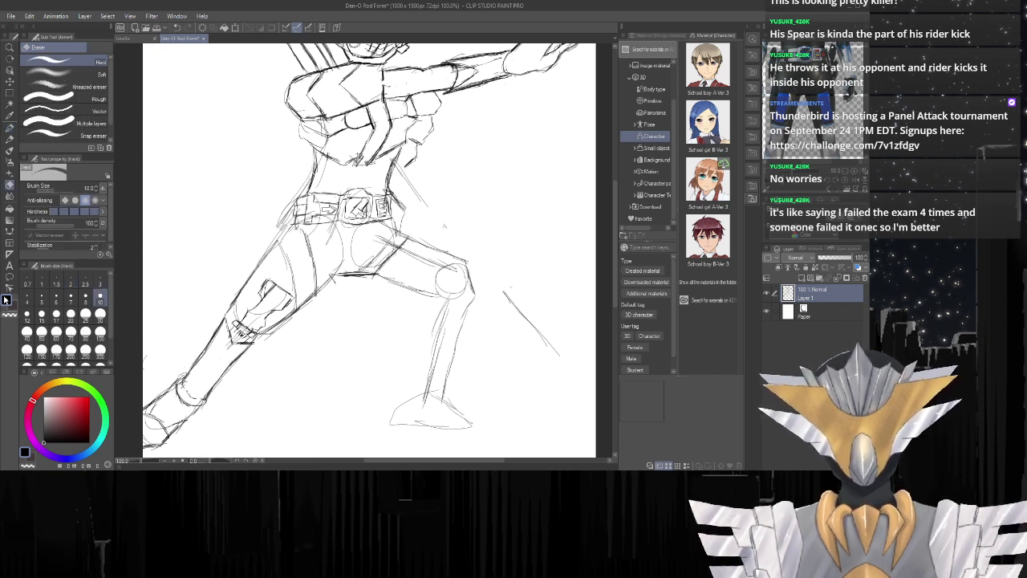
click(101, 313)
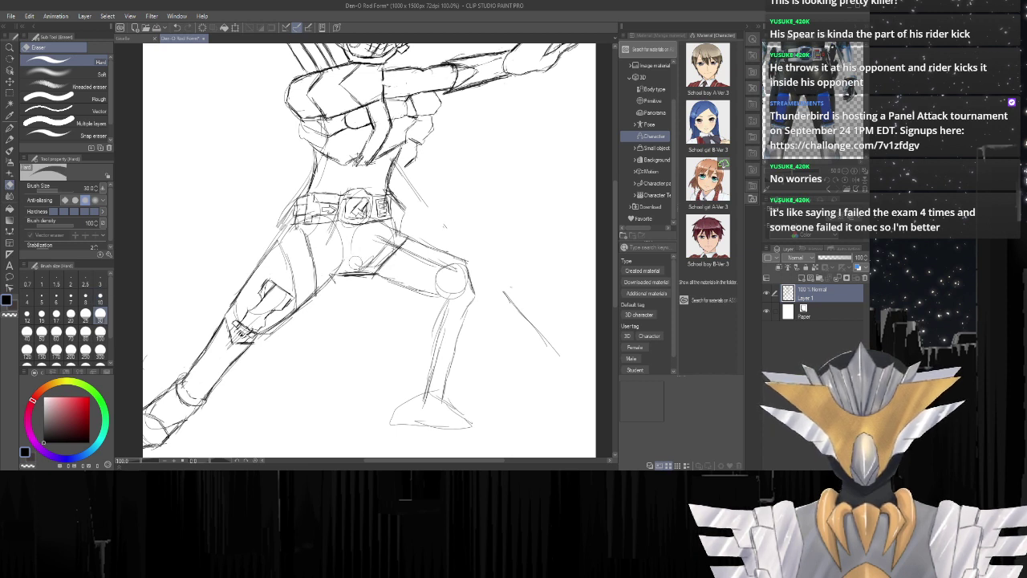
mouse_move(354, 263)
mouse_down()
mouse_move(379, 244)
mouse_move(368, 258)
mouse_move(339, 254)
mouse_move(336, 237)
mouse_up()
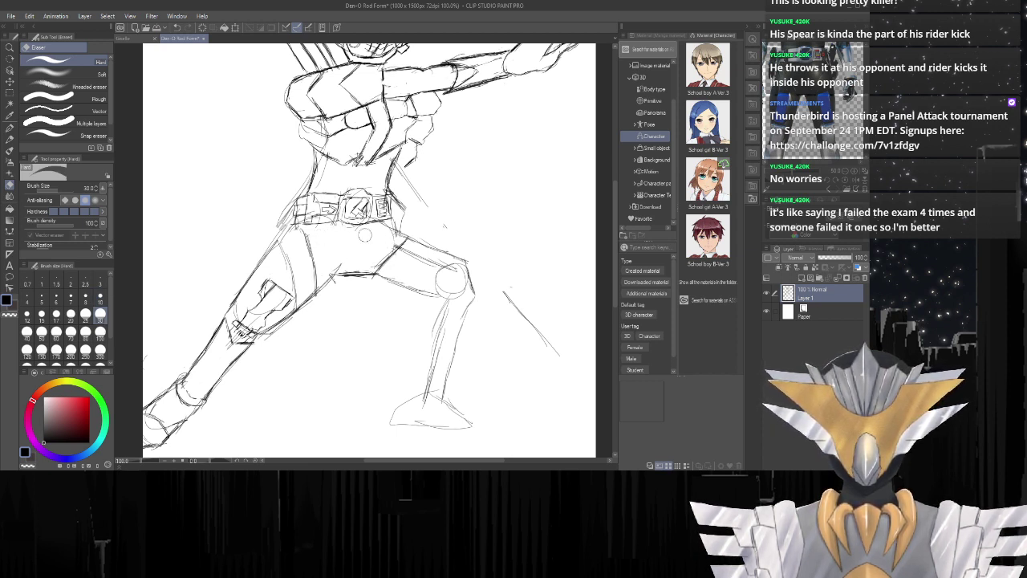
Darken the bent thigh's upper edge and outline the angular knee plate with a top bar and small side loop.
scroll(378, 249, down, 4)
scroll(391, 281, up, 2)
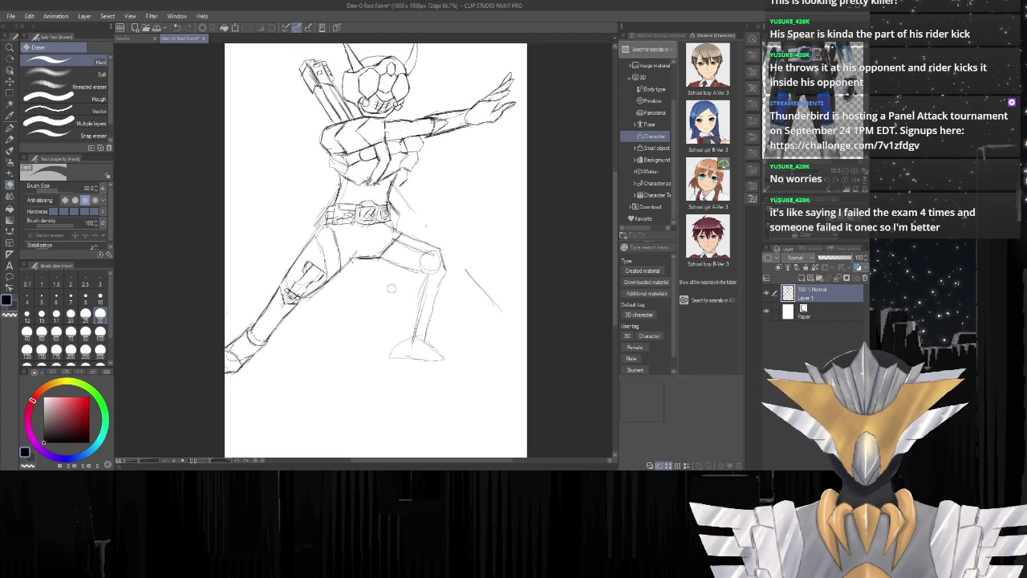
scroll(387, 277, up, 3)
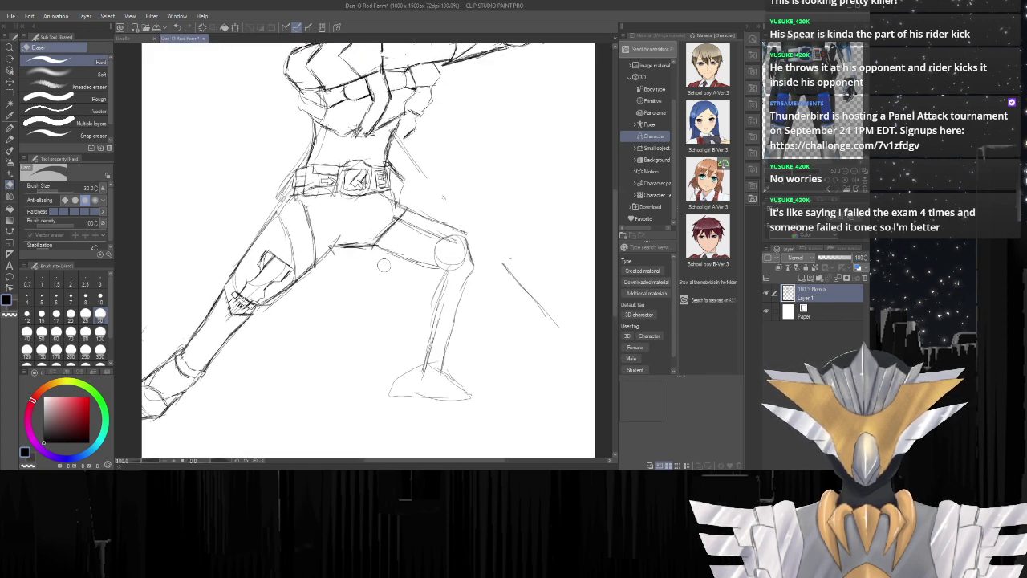
key(p)
scroll(387, 257, up, 1)
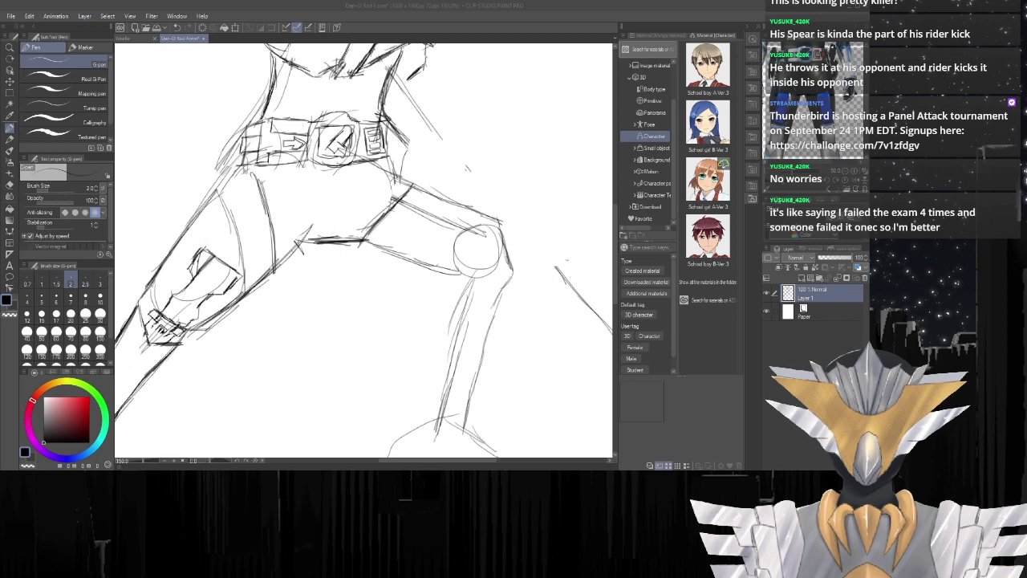
scroll(390, 214, up, 3)
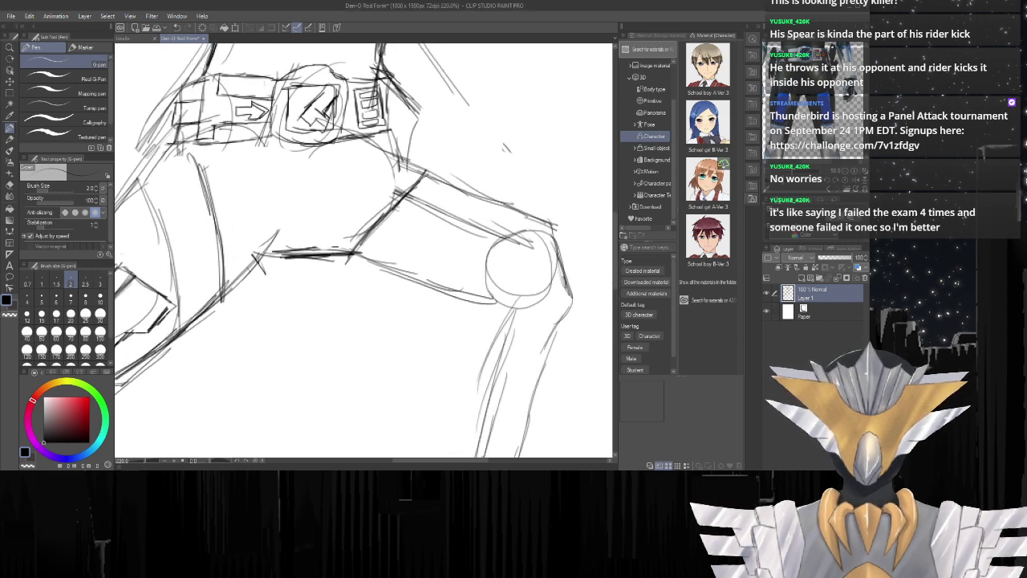
mouse_move(426, 174)
mouse_down()
mouse_move(553, 223)
mouse_move(561, 253)
mouse_move(506, 251)
mouse_up()
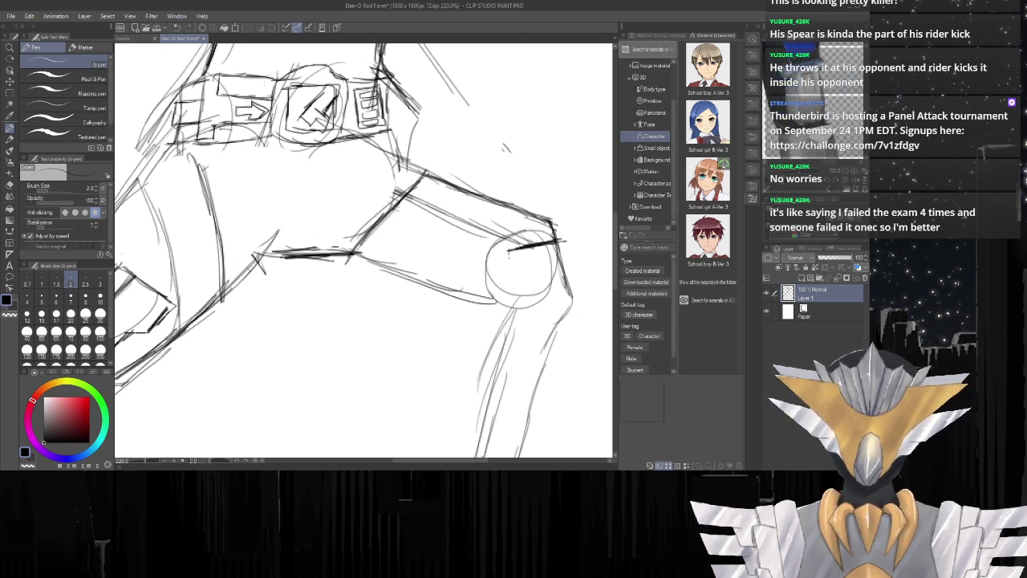
mouse_move(508, 252)
mouse_down()
mouse_move(510, 265)
mouse_move(518, 251)
mouse_up()
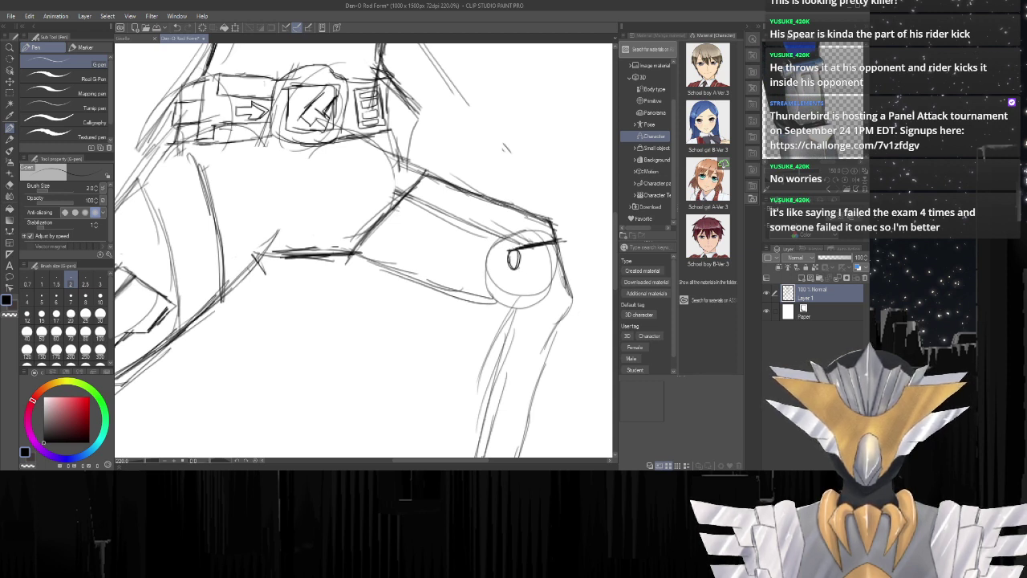
mouse_move(517, 264)
mouse_down()
mouse_move(528, 278)
mouse_move(517, 301)
mouse_move(528, 323)
mouse_move(560, 319)
mouse_up()
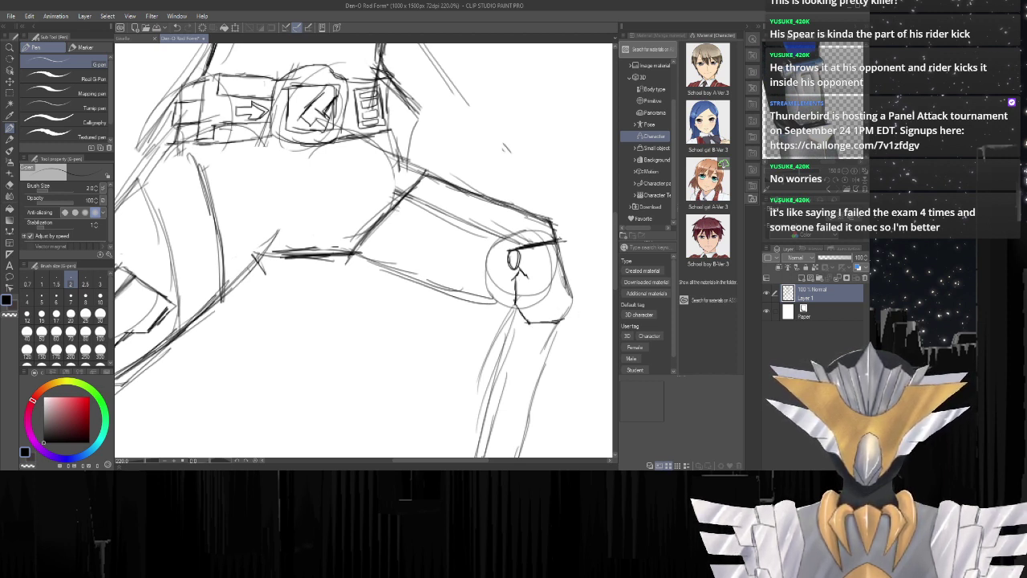
mouse_move(560, 240)
mouse_down()
mouse_move(577, 239)
mouse_move(562, 260)
mouse_move(575, 316)
mouse_move(566, 320)
mouse_up()
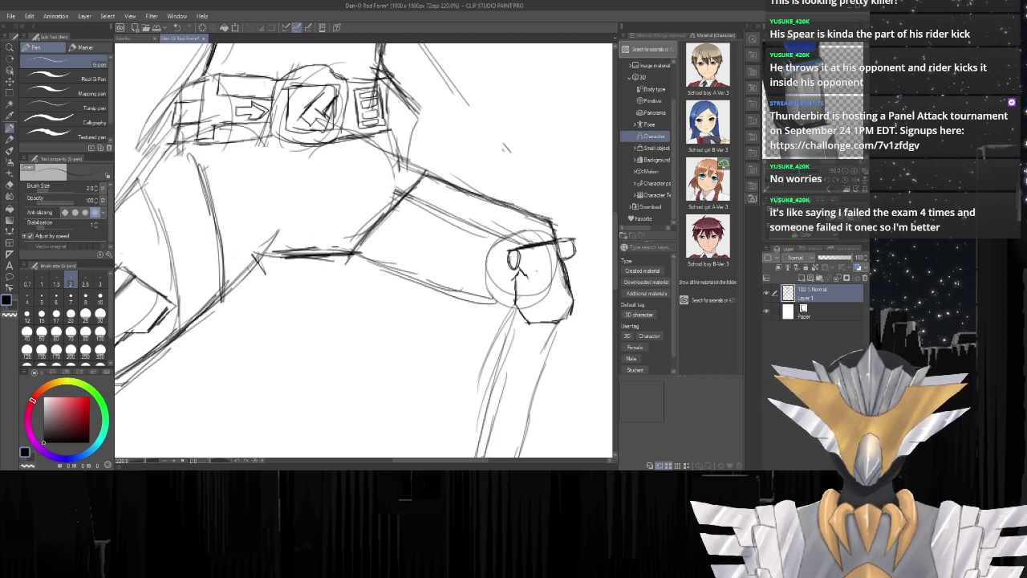
Add inner lines to the bent knee's plate, and sketch a notched panel line along the thigh and its underside.
mouse_move(536, 265)
mouse_down()
mouse_move(538, 288)
mouse_move(554, 262)
mouse_move(555, 288)
mouse_up()
mouse_move(554, 250)
mouse_down()
mouse_move(520, 260)
mouse_move(523, 280)
mouse_up()
drag(527, 270, 526, 285)
scroll(515, 300, down, 2)
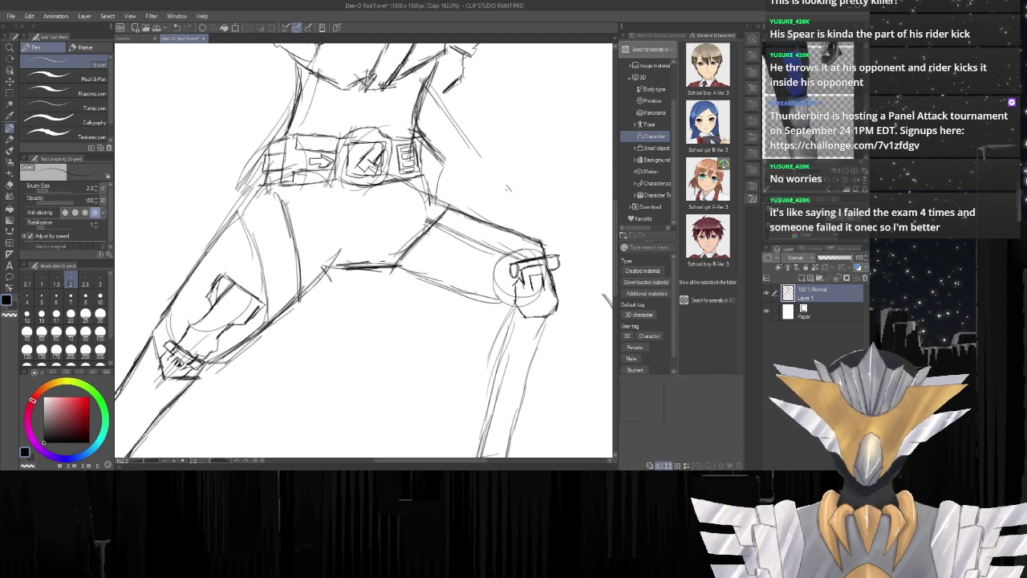
mouse_move(466, 222)
mouse_down()
mouse_move(463, 249)
mouse_move(516, 251)
mouse_move(515, 261)
mouse_up()
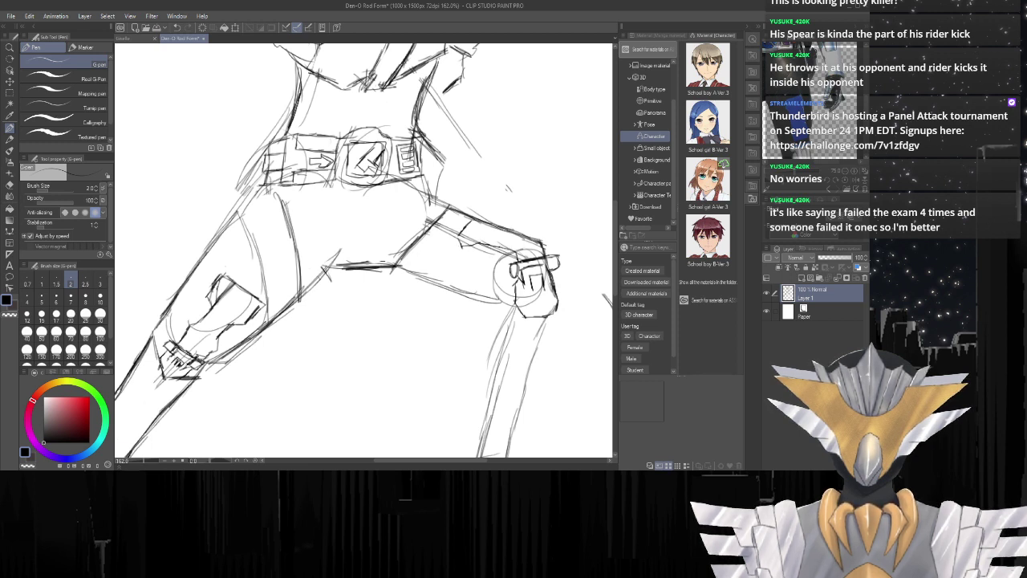
mouse_move(401, 267)
mouse_down()
mouse_move(486, 299)
mouse_move(494, 322)
mouse_move(484, 329)
mouse_up()
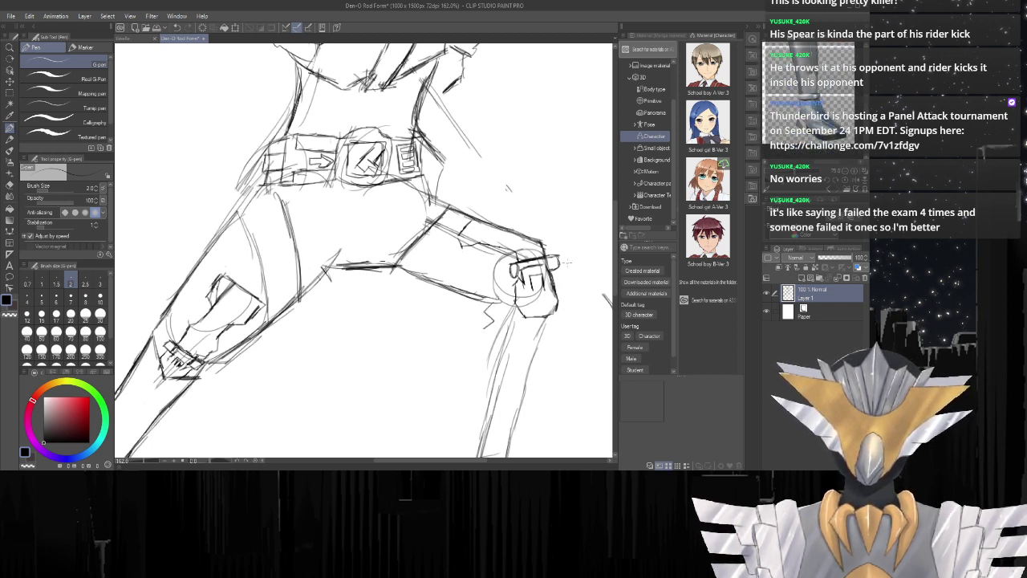
Sketch a curved lower edge beneath the bent knee, joining the back of the knee to the knee plate.
scroll(566, 263, down, 3)
scroll(536, 361, up, 1)
scroll(531, 381, down, 3)
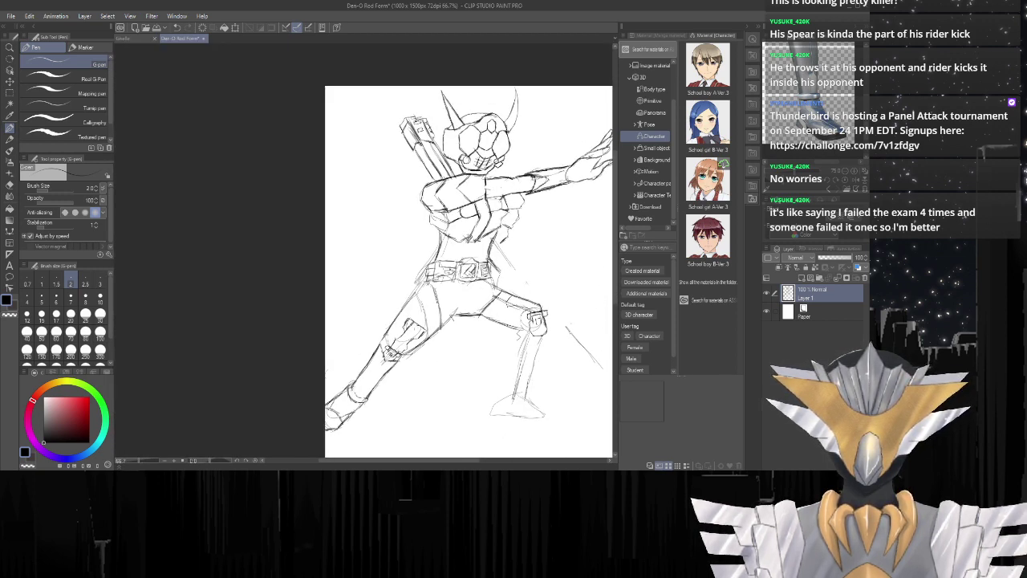
scroll(430, 321, up, 2)
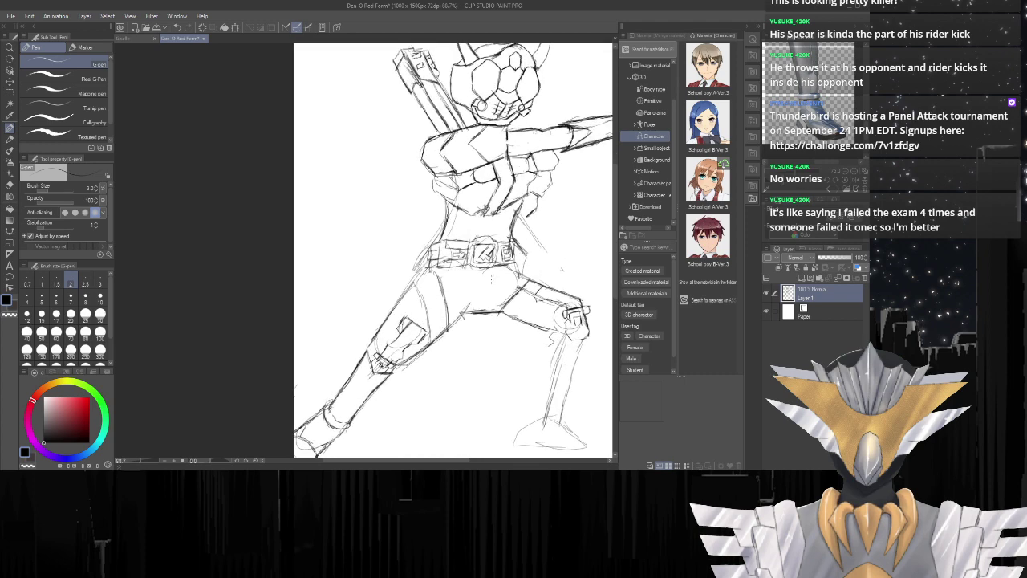
scroll(465, 158, up, 1)
scroll(465, 157, down, 3)
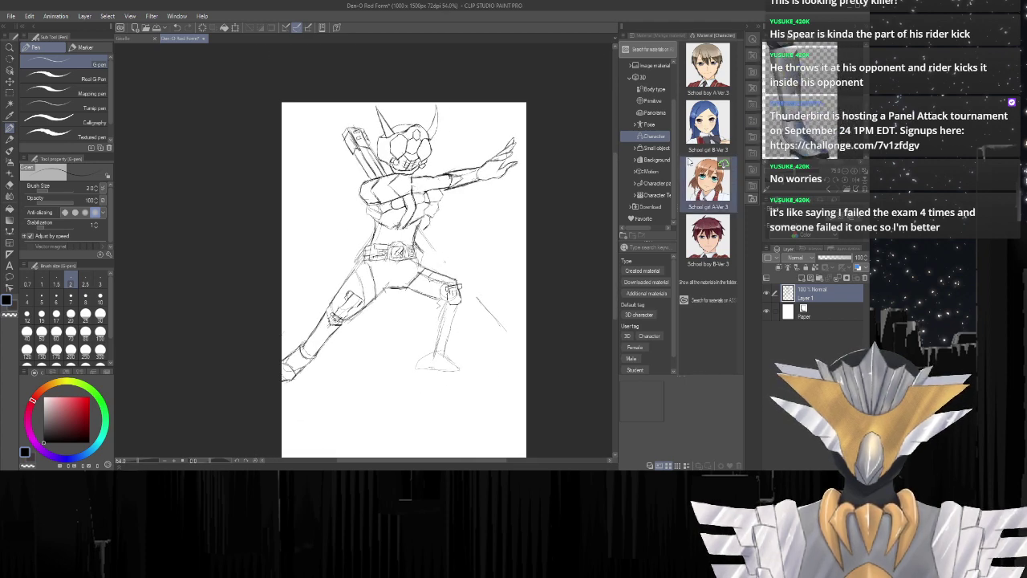
scroll(490, 330, up, 1)
scroll(489, 330, up, 5)
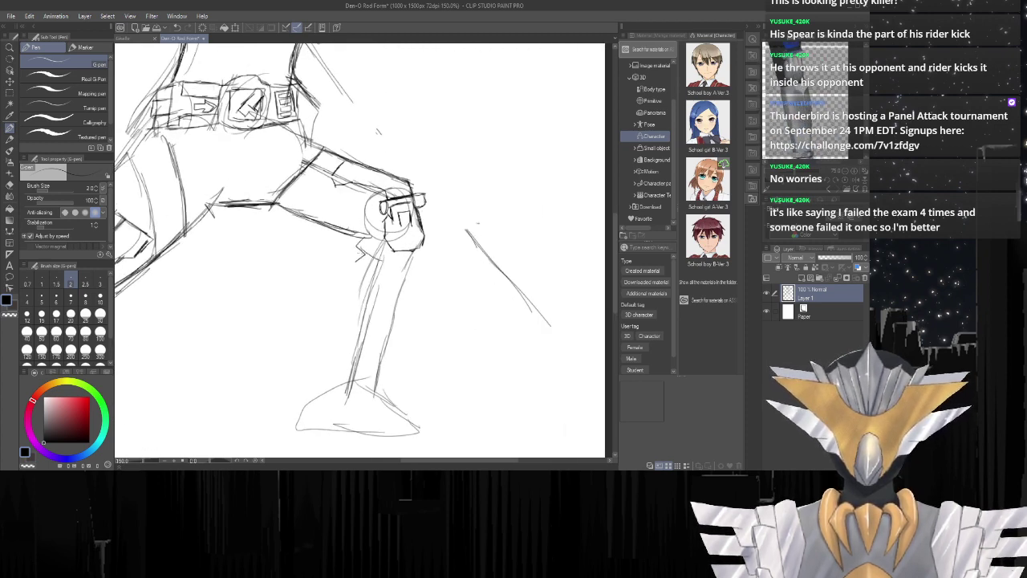
mouse_move(359, 248)
mouse_down()
mouse_move(396, 257)
mouse_move(414, 248)
mouse_up()
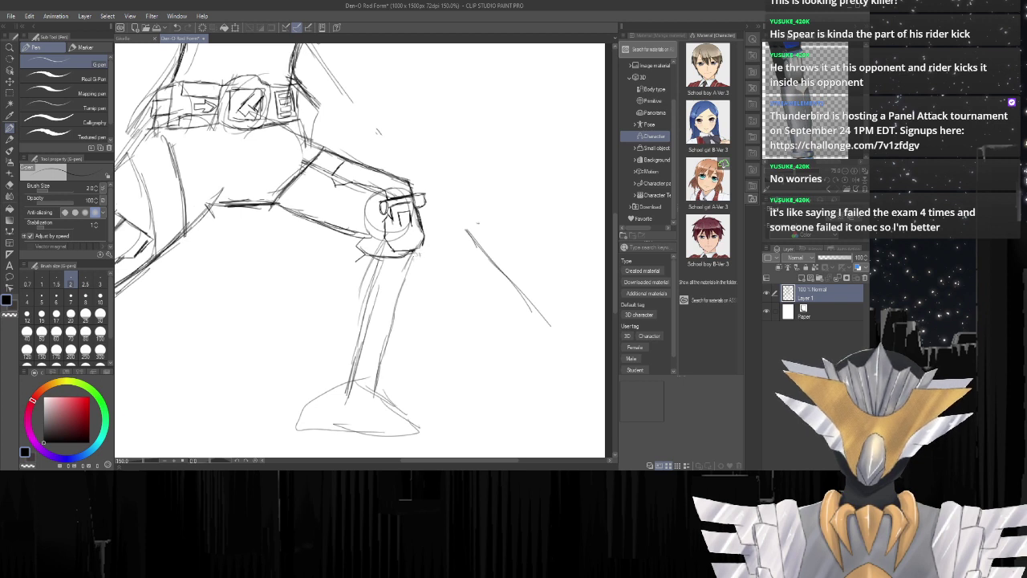
Sketch the bent leg's calf and shin contours from below the knee down to a narrow ankle cuff.
mouse_move(366, 255)
mouse_down()
mouse_move(346, 274)
mouse_move(347, 319)
mouse_up()
mouse_move(348, 283)
mouse_down()
mouse_move(344, 350)
mouse_move(325, 391)
mouse_up()
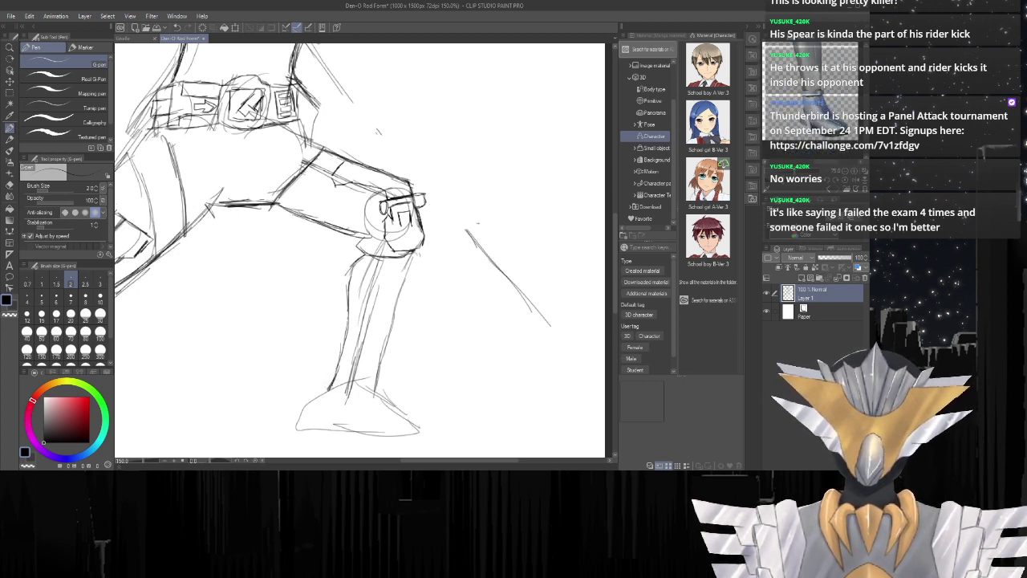
mouse_move(360, 386)
mouse_down()
mouse_move(336, 391)
mouse_move(378, 389)
mouse_move(349, 398)
mouse_move(332, 386)
mouse_up()
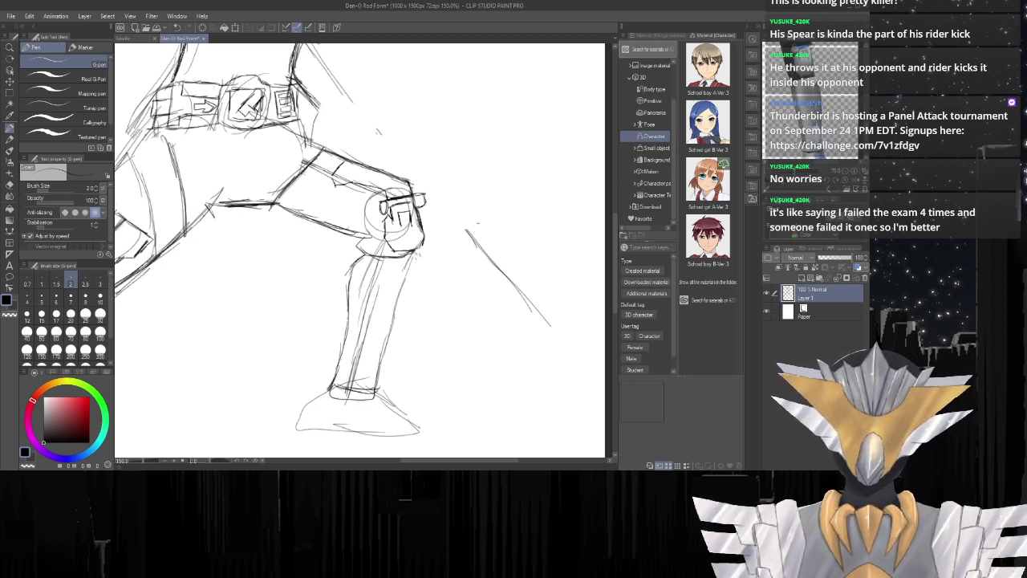
mouse_move(411, 256)
mouse_down()
mouse_move(406, 331)
mouse_move(377, 385)
mouse_move(413, 274)
mouse_up()
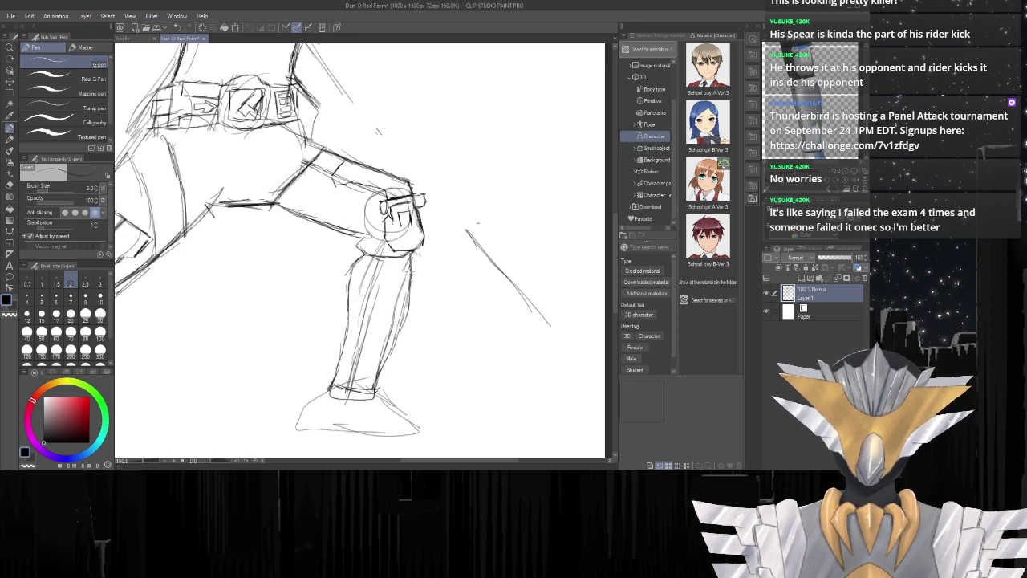
Erase the construction lines inside the bent leg's lower half and redraw its outer contour darker.
scroll(346, 313, down, 2)
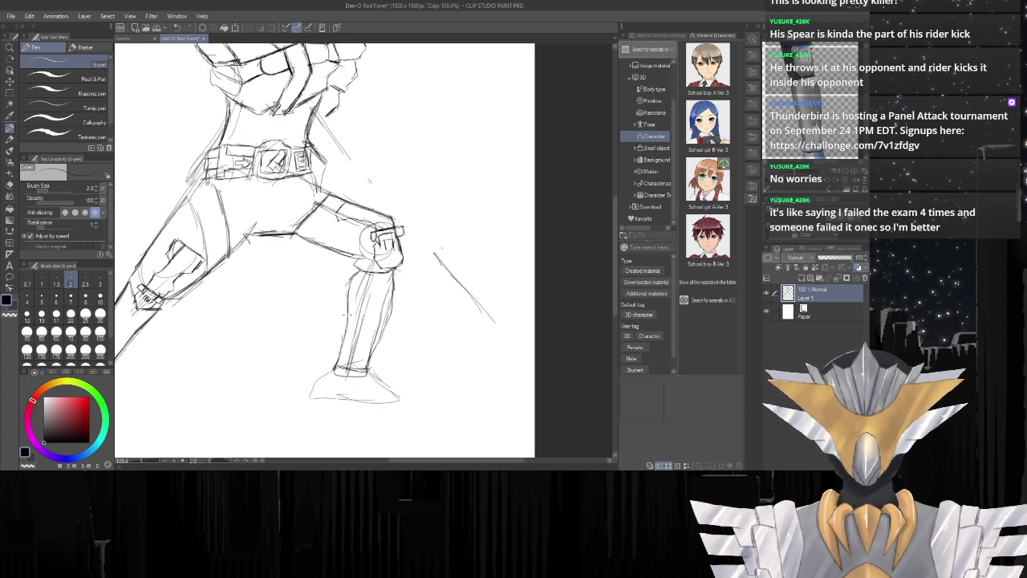
key(e)
mouse_move(371, 296)
mouse_down()
mouse_move(353, 353)
mouse_move(363, 309)
mouse_move(379, 321)
mouse_move(374, 329)
mouse_up()
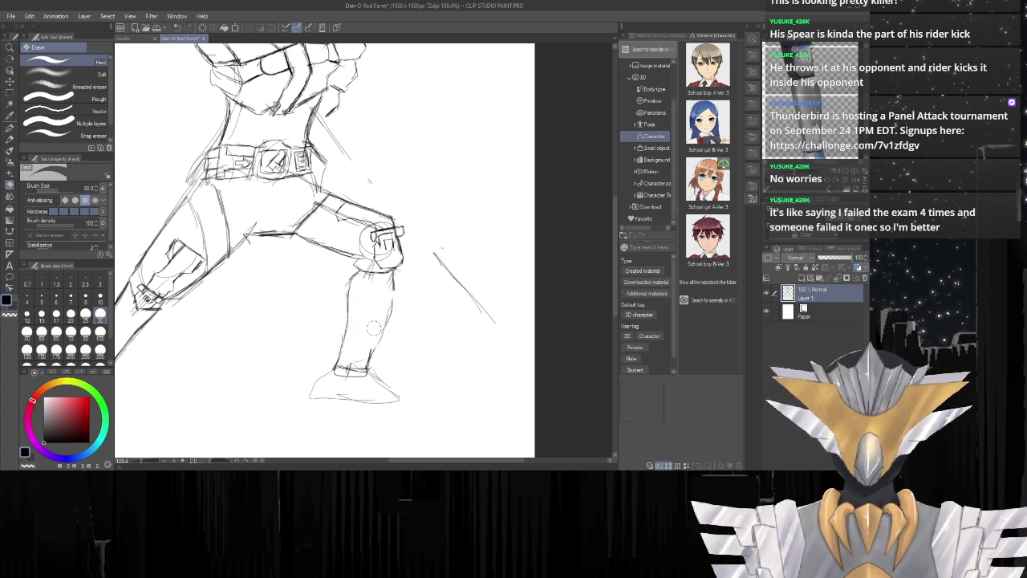
key(p)
mouse_move(393, 271)
mouse_down()
mouse_move(393, 321)
mouse_move(369, 361)
mouse_up()
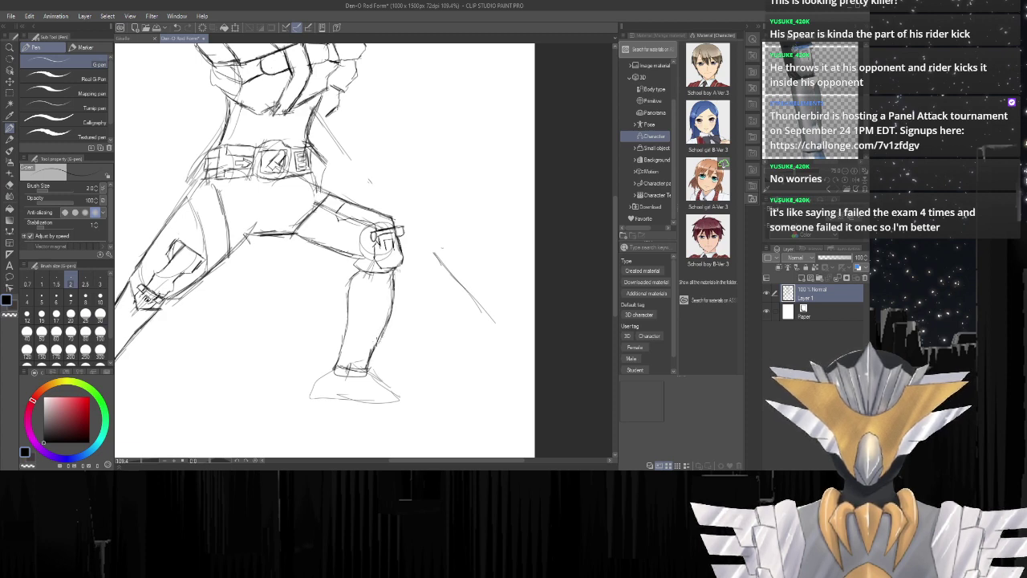
Outline the bent leg's boot below the ankle cuff with a rounded toe, arched sole and squared heel.
scroll(377, 315, down, 6)
scroll(336, 382, up, 4)
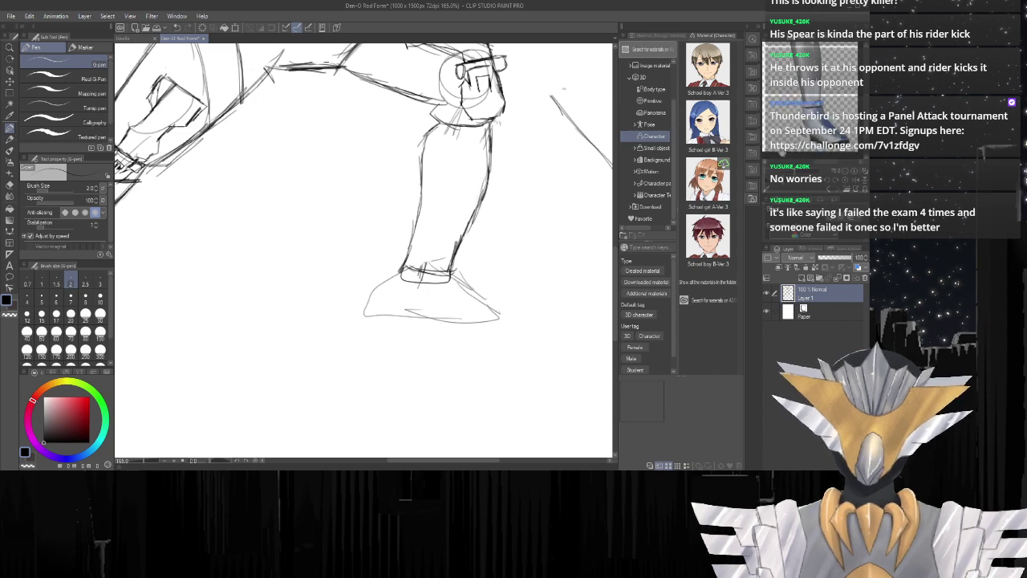
scroll(477, 284, up, 1)
scroll(478, 285, down, 1)
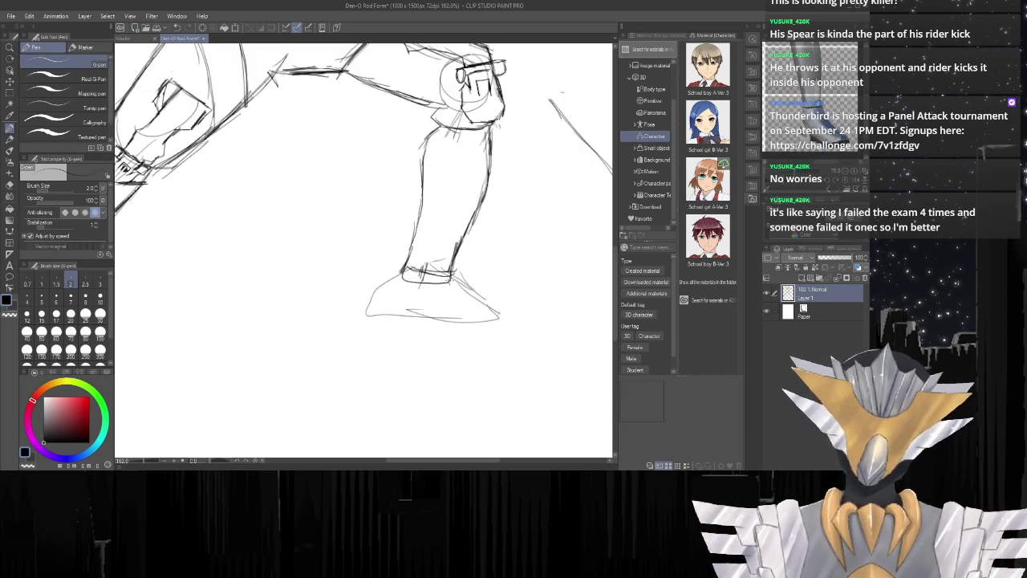
mouse_move(448, 279)
mouse_down()
mouse_move(514, 321)
mouse_move(514, 334)
mouse_up()
mouse_move(505, 335)
mouse_down()
mouse_move(474, 349)
mouse_move(406, 334)
mouse_up()
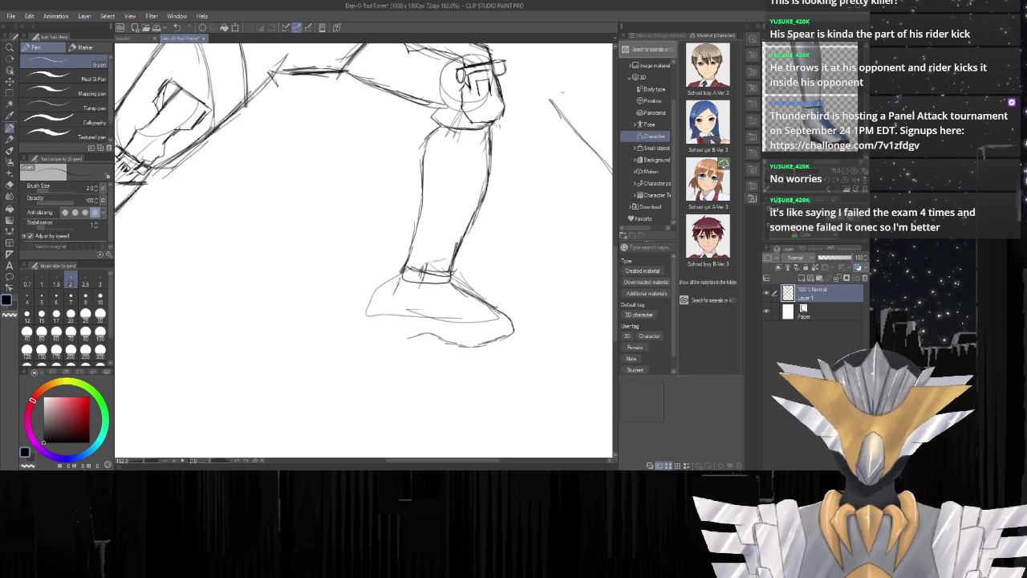
mouse_move(400, 278)
mouse_down()
mouse_move(379, 334)
mouse_move(407, 344)
mouse_move(426, 334)
mouse_up()
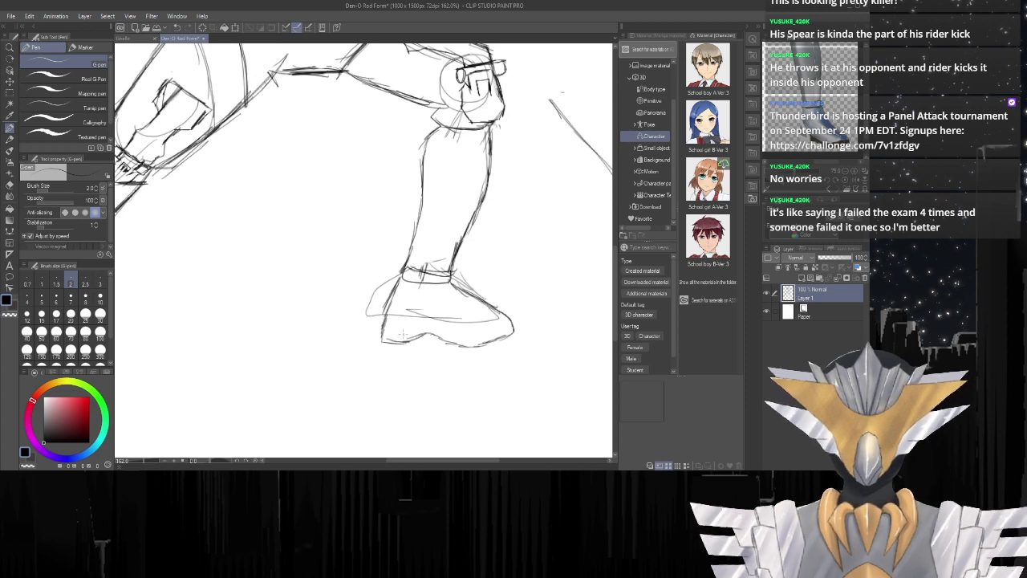
Erase the heel, the rear half of the sole and the inner lines of the bent leg's boot.
scroll(403, 334, down, 6)
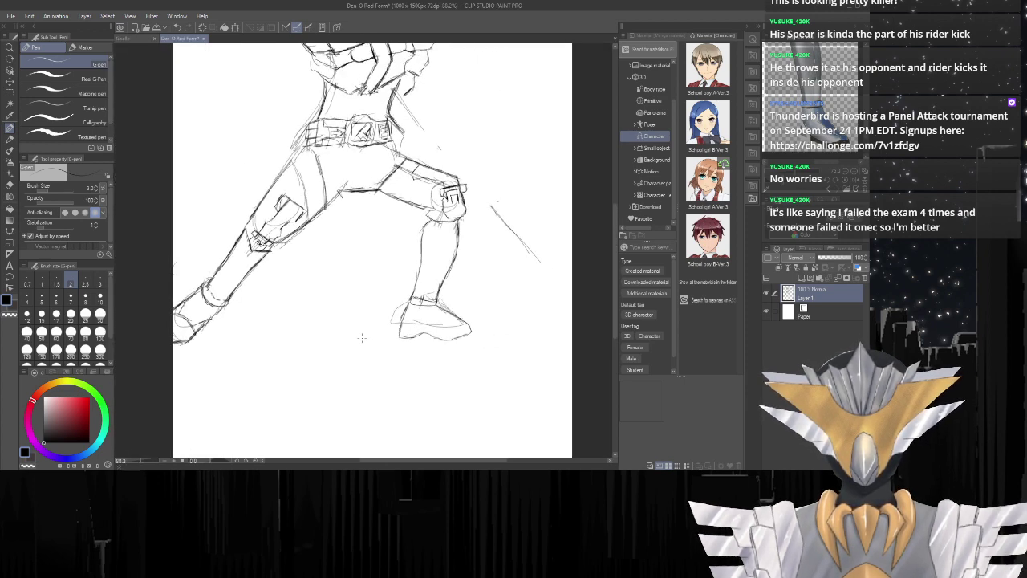
scroll(371, 335, up, 1)
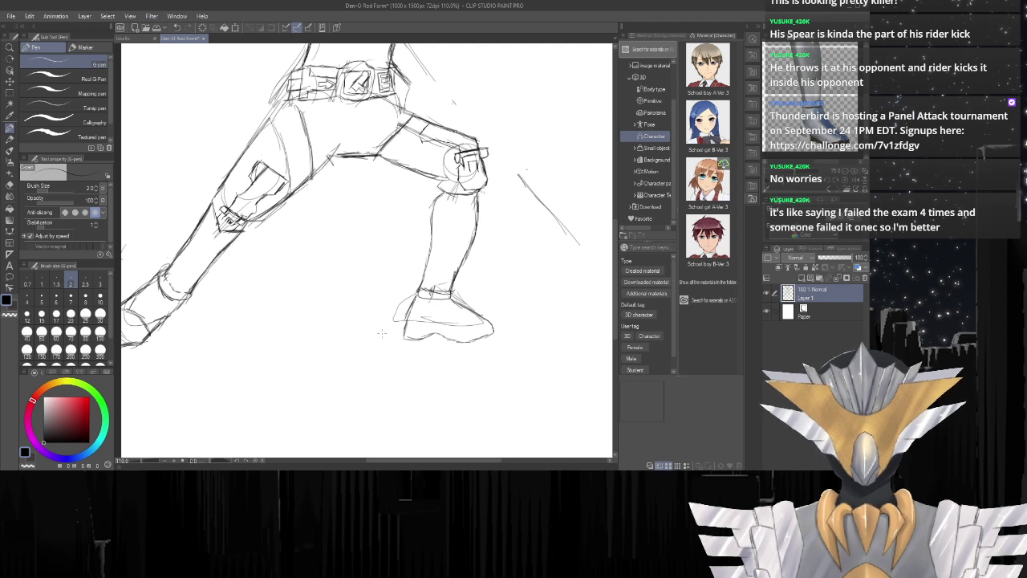
key(e)
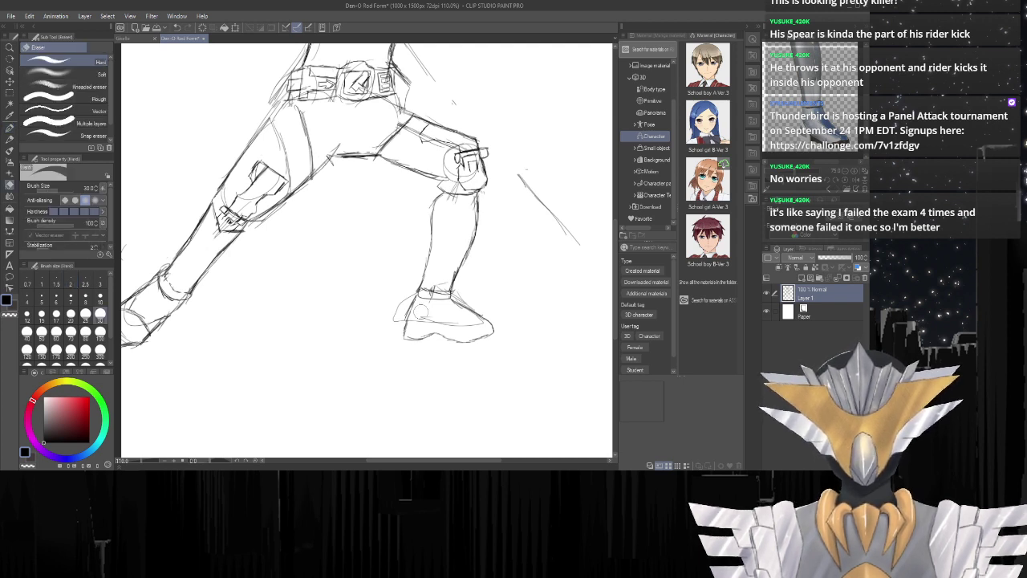
mouse_move(419, 311)
mouse_down()
mouse_move(410, 335)
mouse_move(418, 317)
mouse_move(429, 334)
mouse_move(399, 305)
mouse_up()
scroll(402, 318, up, 2)
scroll(402, 318, up, 1)
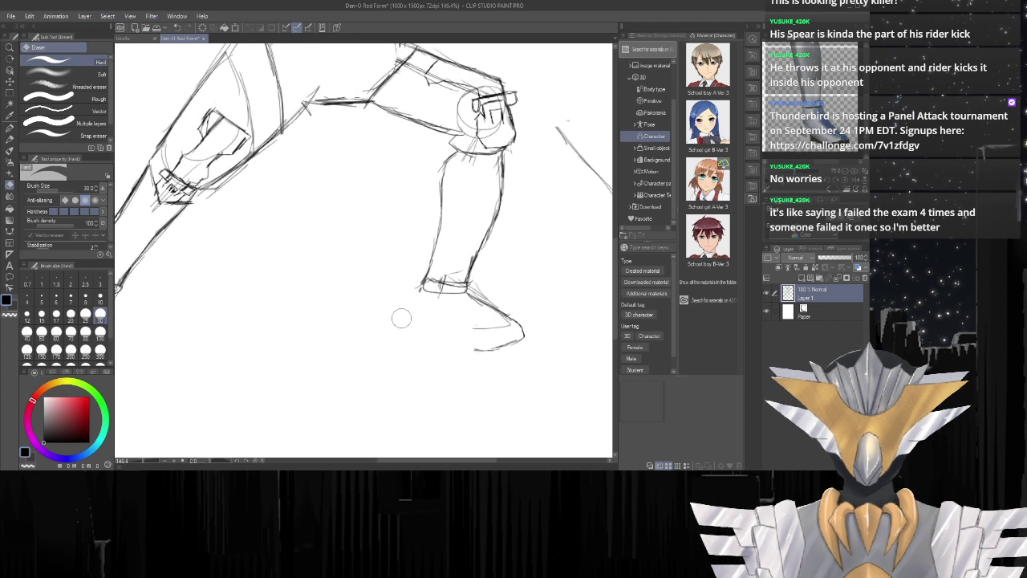
Redraw the back of the bent leg's boot with a curved heel panel, a flat heel block and the start of the arch.
key(p)
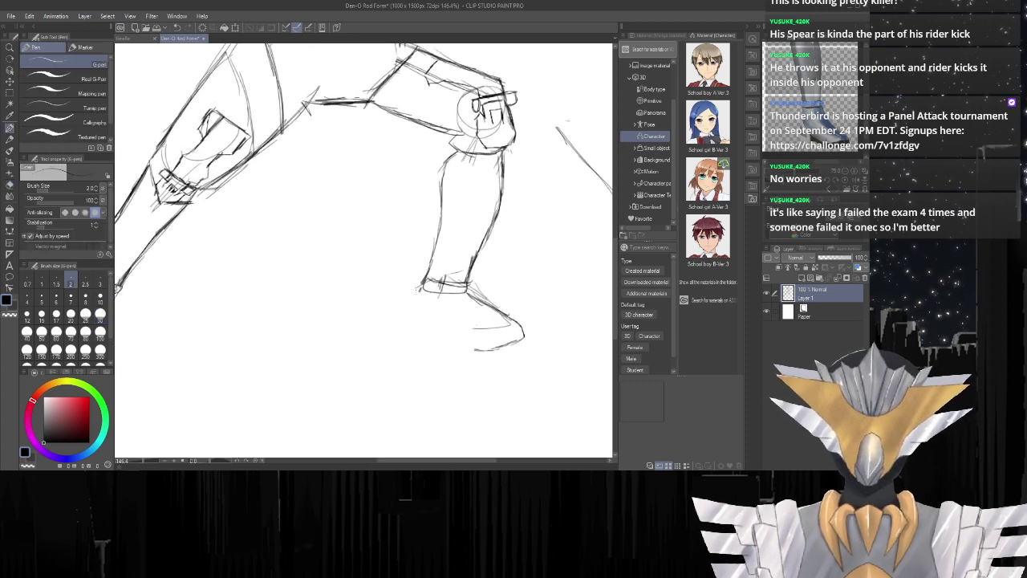
mouse_move(425, 287)
mouse_down()
mouse_move(402, 354)
mouse_move(446, 362)
mouse_up()
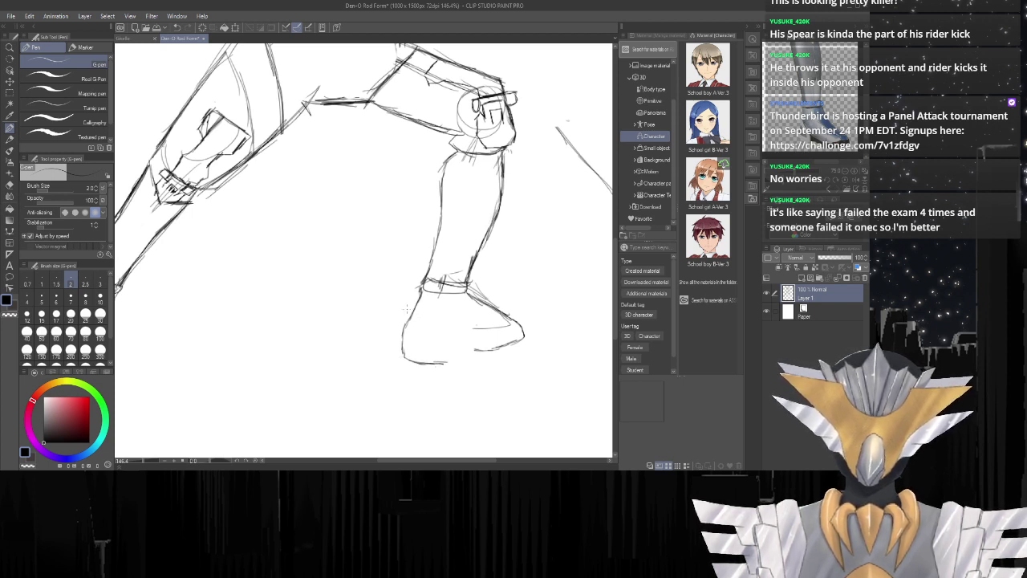
mouse_move(404, 320)
mouse_down()
mouse_move(424, 334)
mouse_move(429, 361)
mouse_move(403, 358)
mouse_up()
mouse_move(410, 317)
mouse_down()
mouse_move(444, 354)
mouse_move(430, 368)
mouse_move(442, 366)
mouse_move(395, 366)
mouse_move(401, 337)
mouse_up()
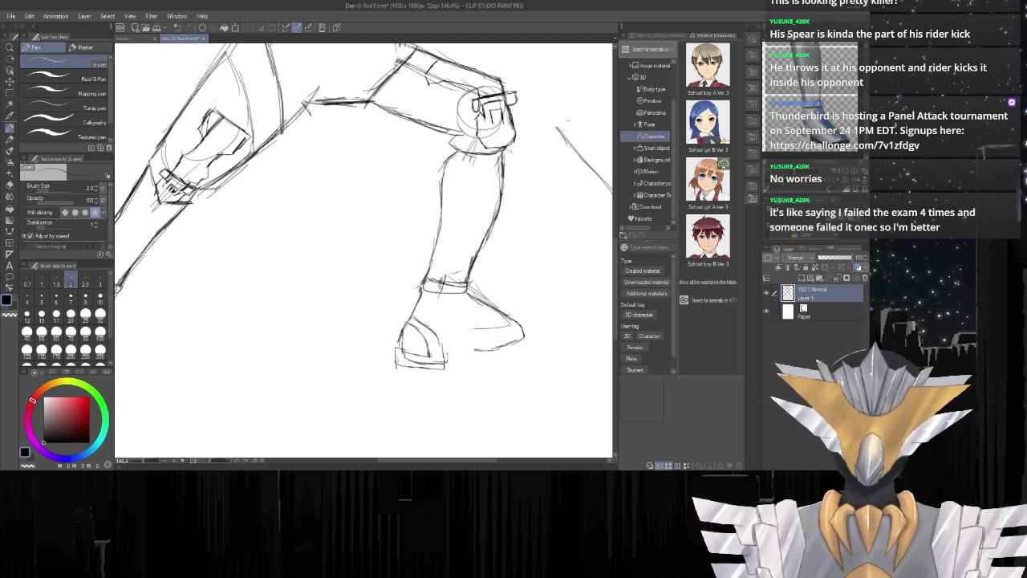
drag(446, 358, 496, 368)
Erase the old instep and toe outline at the front of the bent leg's boot.
key(e)
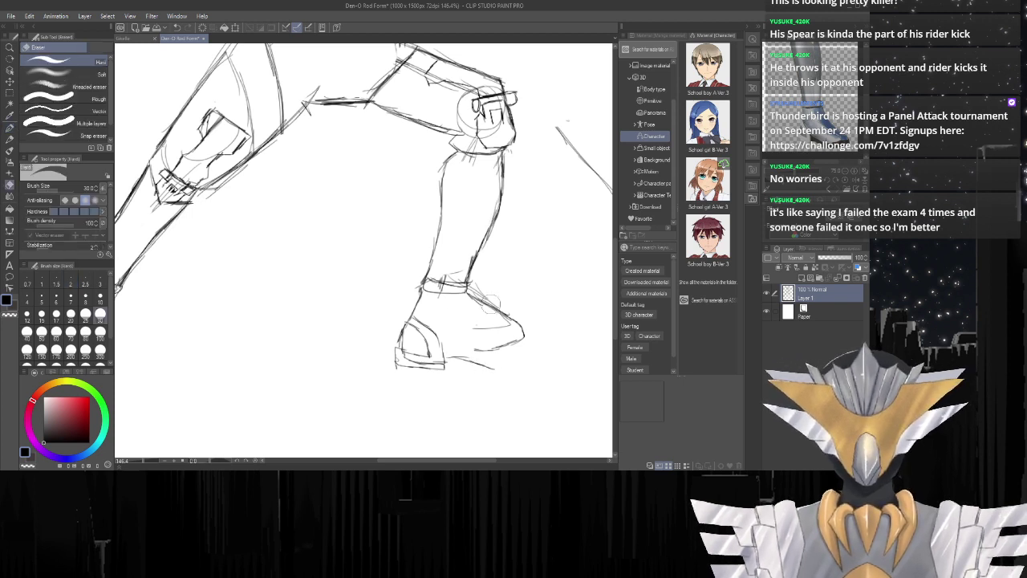
mouse_move(485, 310)
mouse_down()
mouse_move(511, 328)
mouse_move(487, 344)
mouse_move(485, 298)
mouse_move(473, 295)
mouse_move(463, 311)
mouse_up()
scroll(421, 272, down, 2)
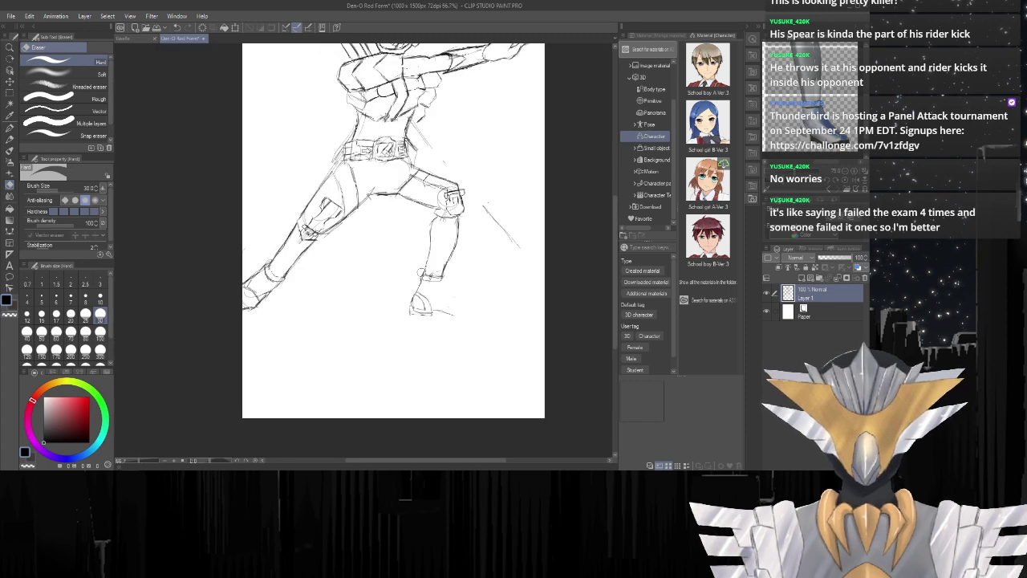
scroll(422, 272, up, 4)
Redraw the front of the boot with a wavy double-line sole, an upturned toe cap and a sloping instep from the ankle cuff.
key(p)
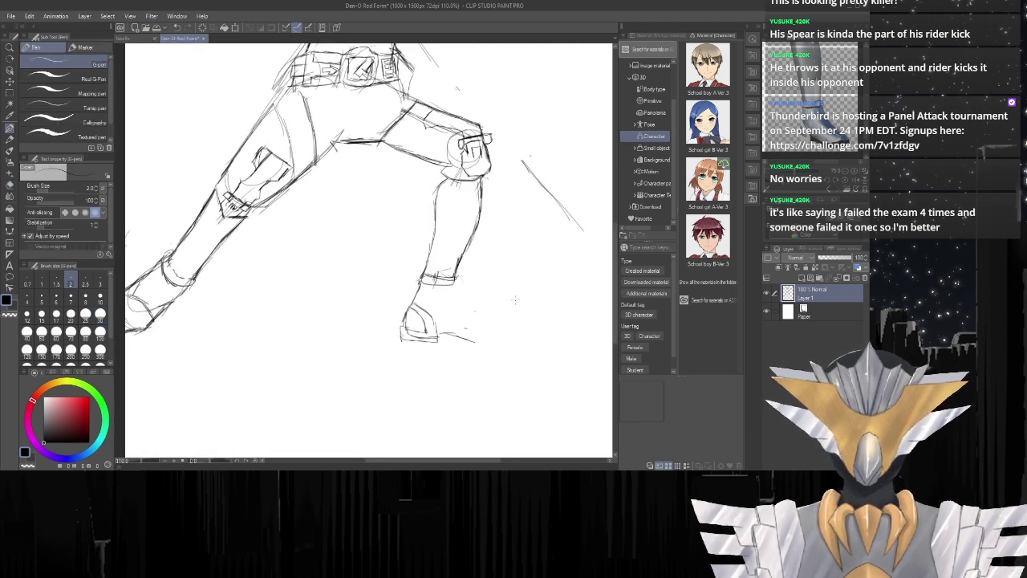
mouse_move(445, 329)
mouse_down()
mouse_move(486, 348)
mouse_move(528, 337)
mouse_up()
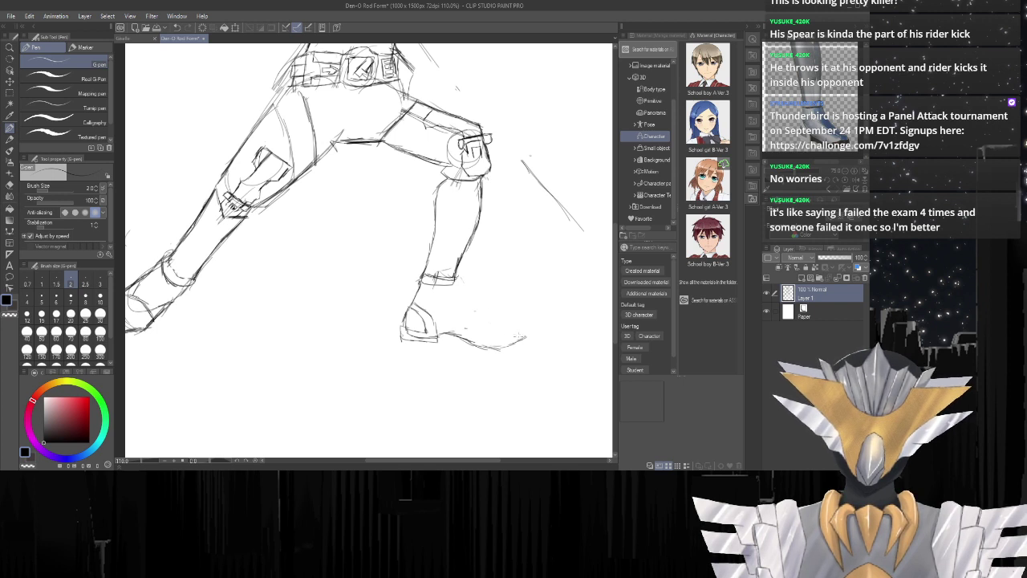
mouse_move(525, 339)
mouse_down()
mouse_move(519, 328)
mouse_move(435, 329)
mouse_move(506, 346)
mouse_up()
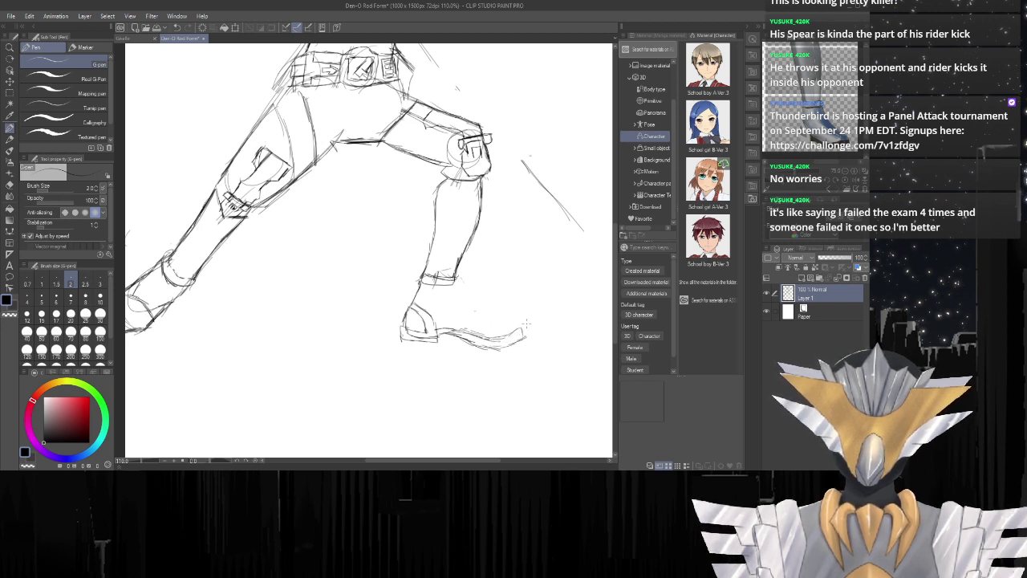
mouse_move(518, 325)
mouse_down()
mouse_move(500, 339)
mouse_move(496, 312)
mouse_up()
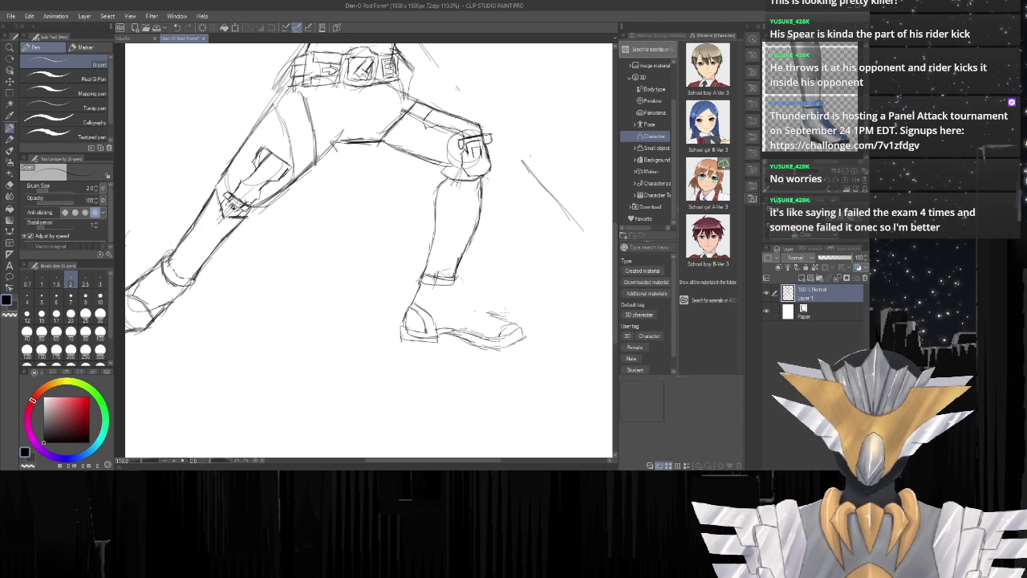
mouse_move(455, 275)
mouse_down()
mouse_move(451, 286)
mouse_move(502, 321)
mouse_up()
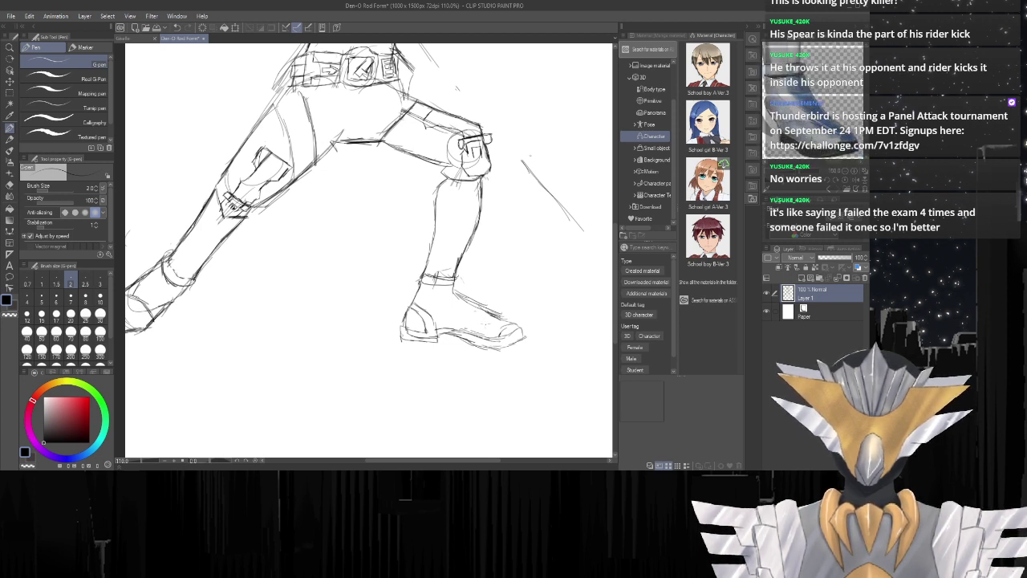
mouse_move(494, 319)
mouse_down()
mouse_move(482, 332)
mouse_move(498, 318)
mouse_up()
Darken the outer edge of the shoulder armor beneath the outstretched arm and extend its lower corner downward.
scroll(438, 391, down, 5)
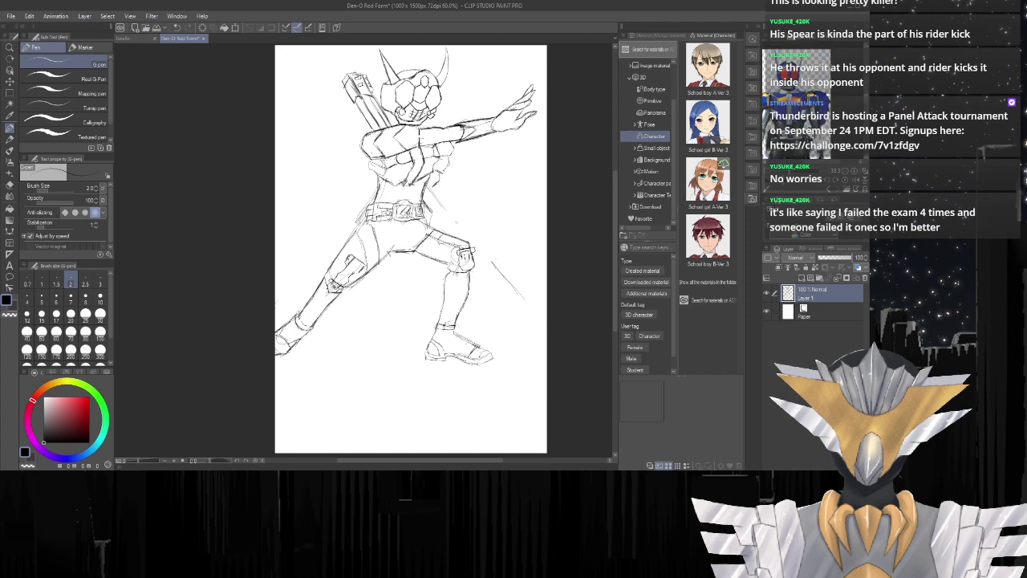
scroll(460, 166, up, 5)
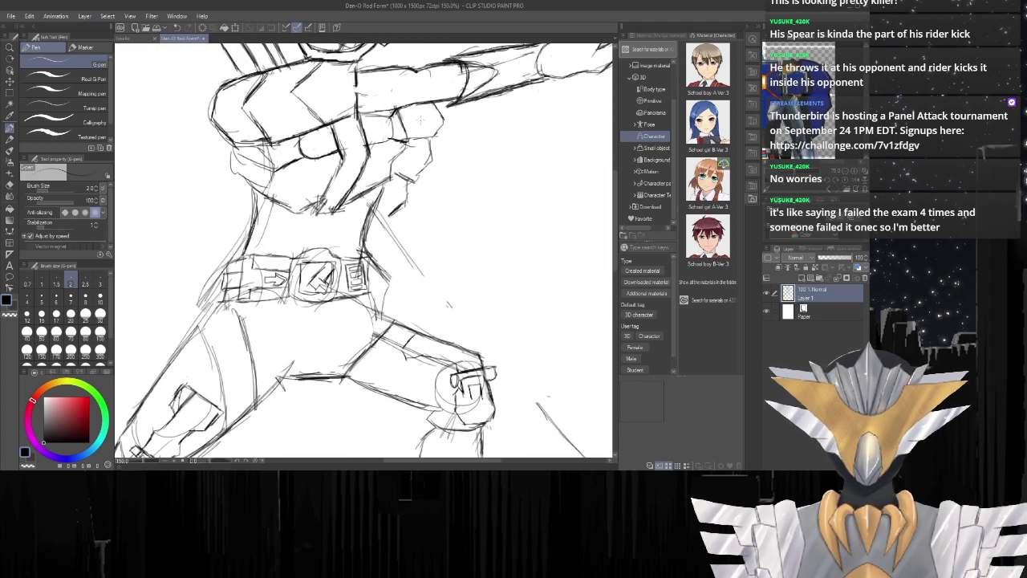
mouse_move(430, 103)
mouse_down()
mouse_move(442, 126)
mouse_move(409, 141)
mouse_move(435, 165)
mouse_move(409, 186)
mouse_move(395, 175)
mouse_move(403, 203)
mouse_move(387, 220)
mouse_up()
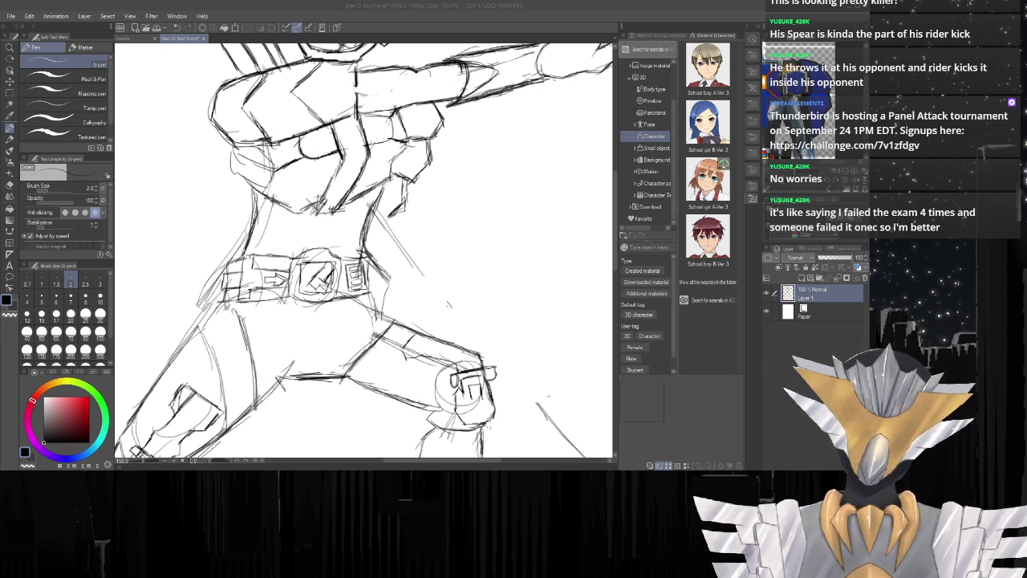
Sketch a rounded oval beside the hip and guide lines joining it to the torso for the lowered arm.
drag(398, 272, 419, 268)
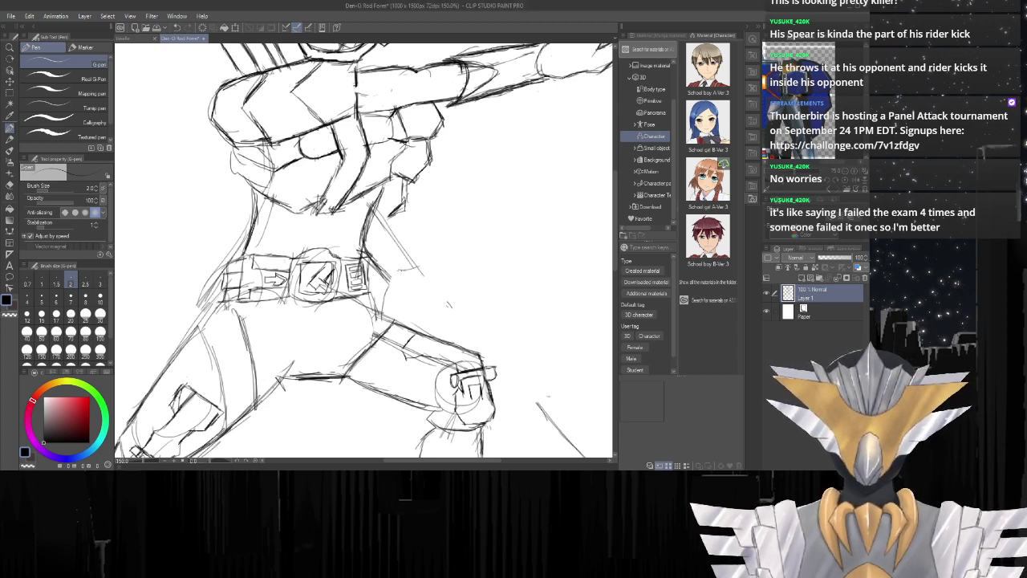
drag(373, 231, 401, 261)
mouse_move(373, 230)
mouse_down()
mouse_move(459, 292)
mouse_move(432, 311)
mouse_move(403, 310)
mouse_up()
mouse_move(395, 259)
mouse_down()
mouse_move(409, 300)
mouse_move(440, 313)
mouse_move(456, 286)
mouse_move(377, 278)
mouse_up()
key(ctrl+minus)
key(ctrl+minus)
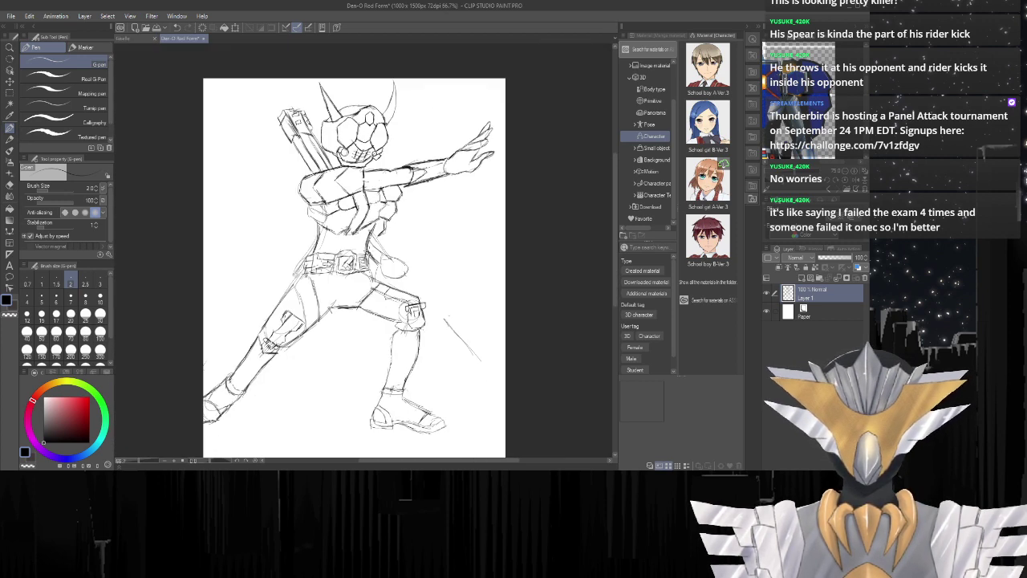
Sketch the lower edge and inner side of the small armor piece hanging beside the waist.
scroll(337, 249, up, 4)
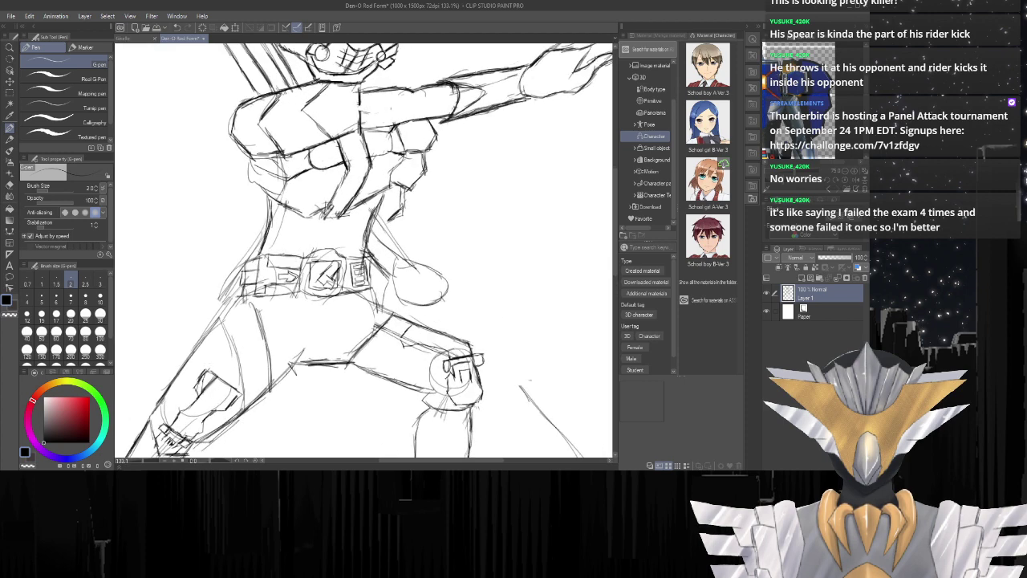
mouse_move(402, 212)
mouse_down()
mouse_move(384, 221)
mouse_move(378, 209)
mouse_move(382, 218)
mouse_up()
drag(396, 184, 378, 215)
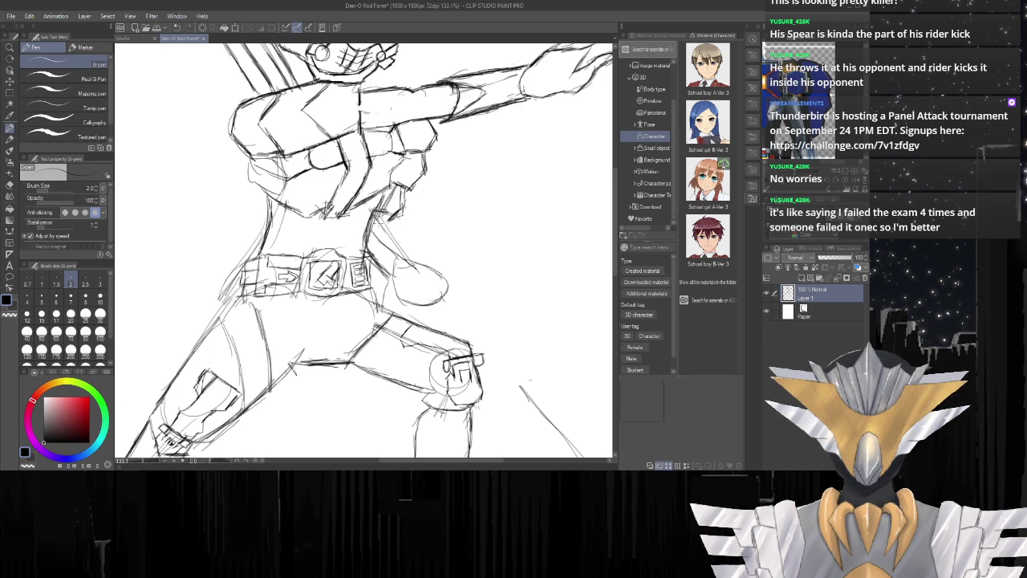
Check the whole figure's proportions and save the drawing.
key(ctrl+0)
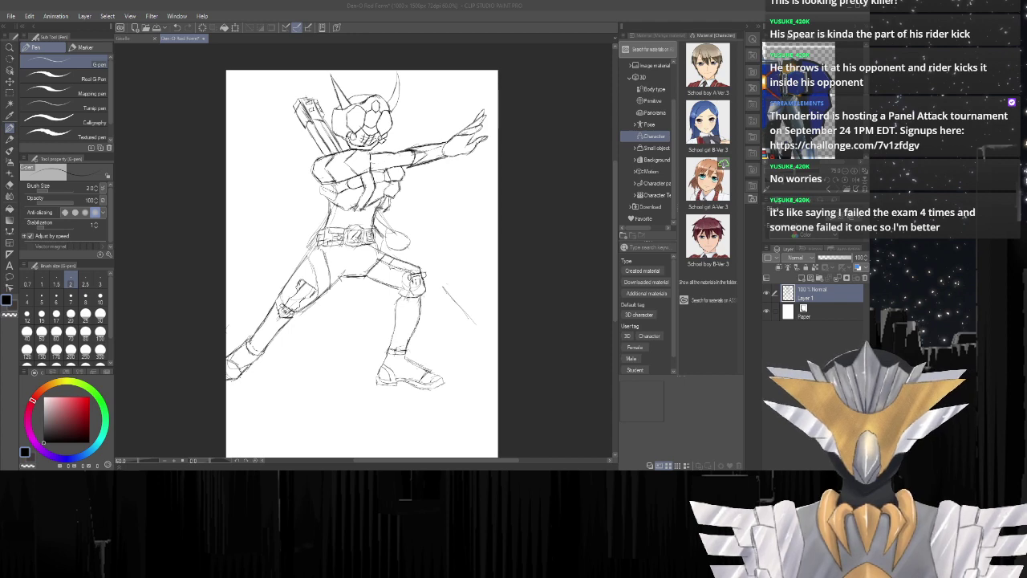
scroll(347, 214, up, 5)
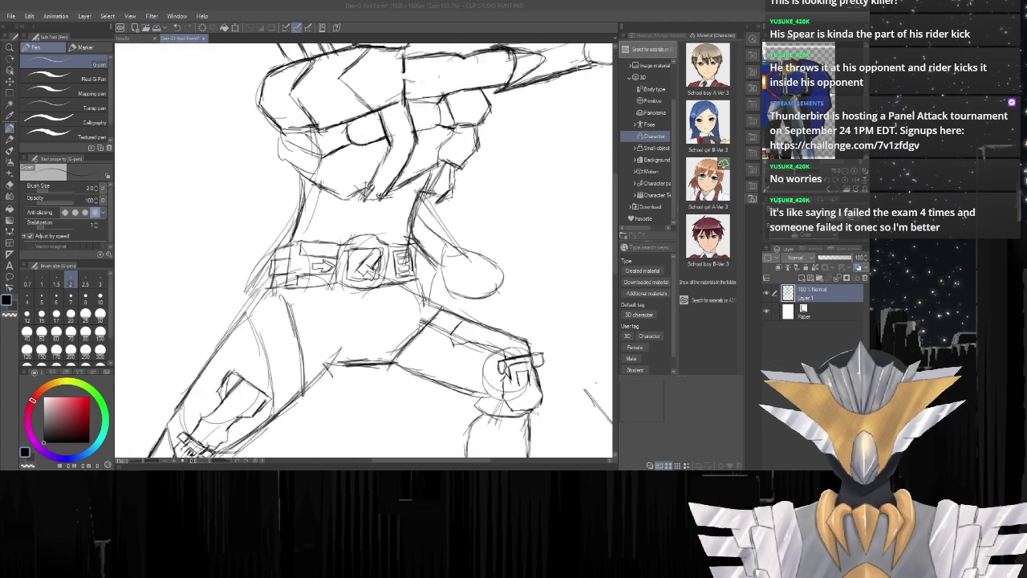
scroll(347, 213, down, 1)
scroll(322, 321, down, 5)
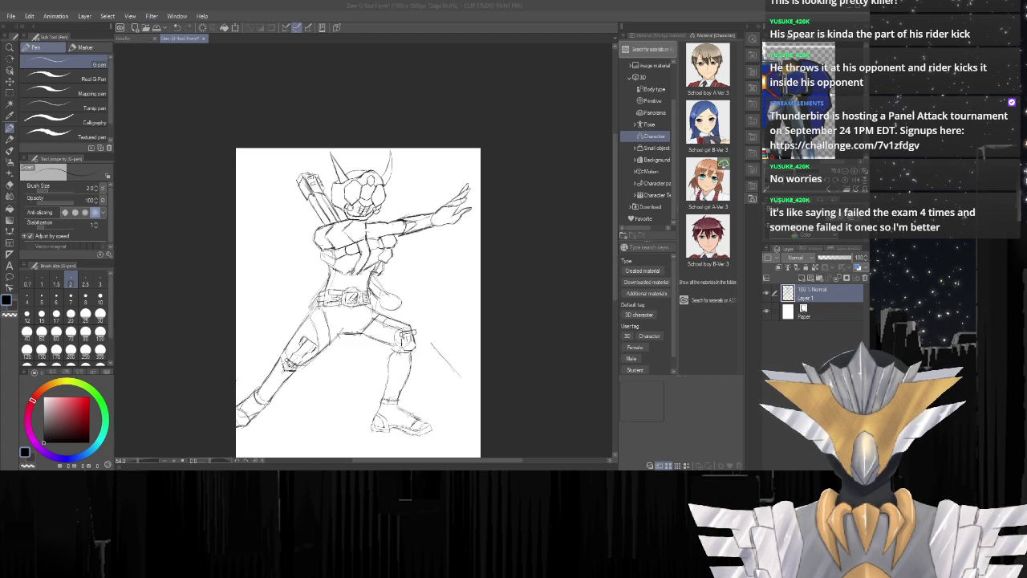
scroll(402, 369, up, 6)
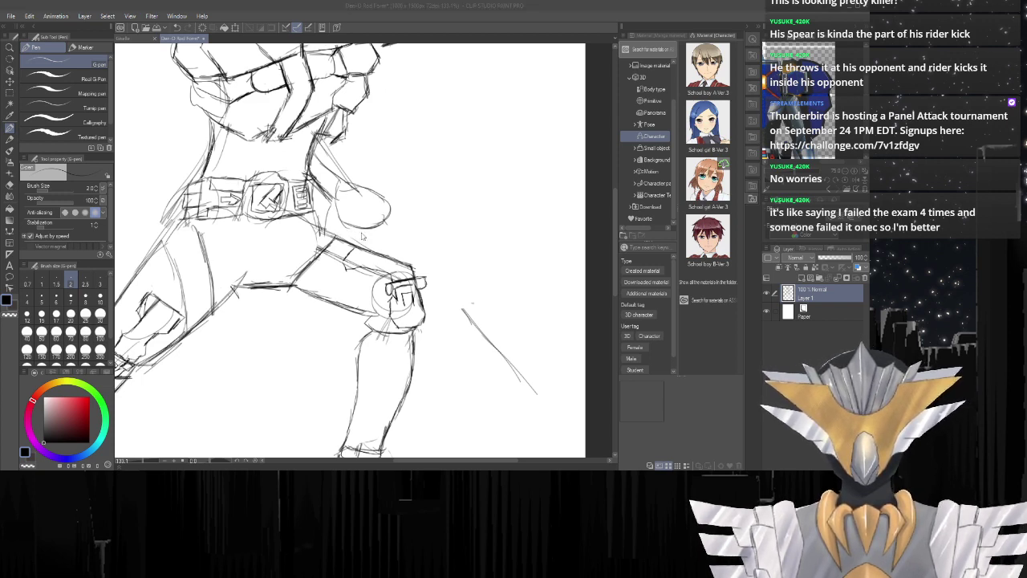
key(ctrl+s)
scroll(355, 209, down, 8)
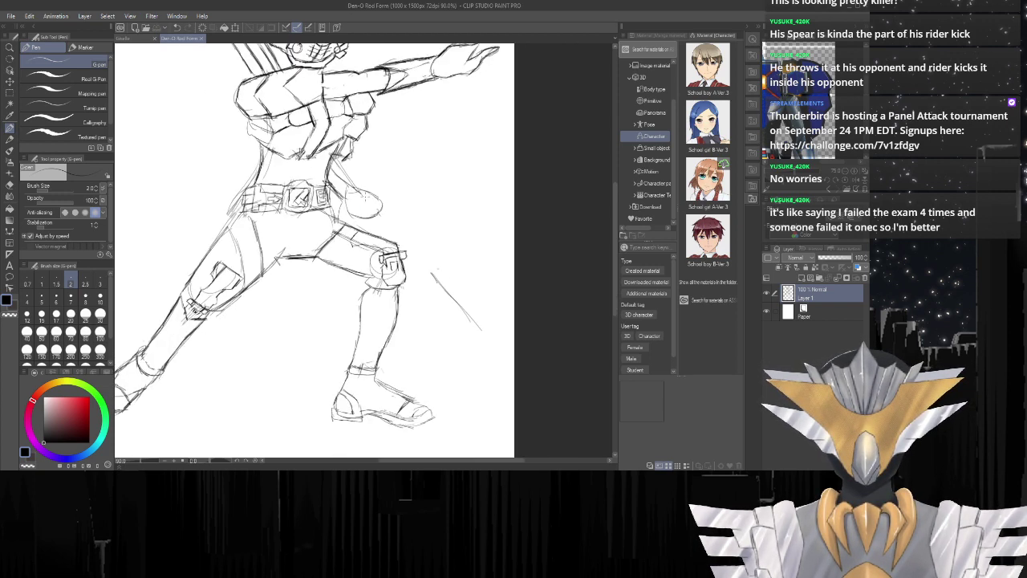
scroll(284, 177, up, 6)
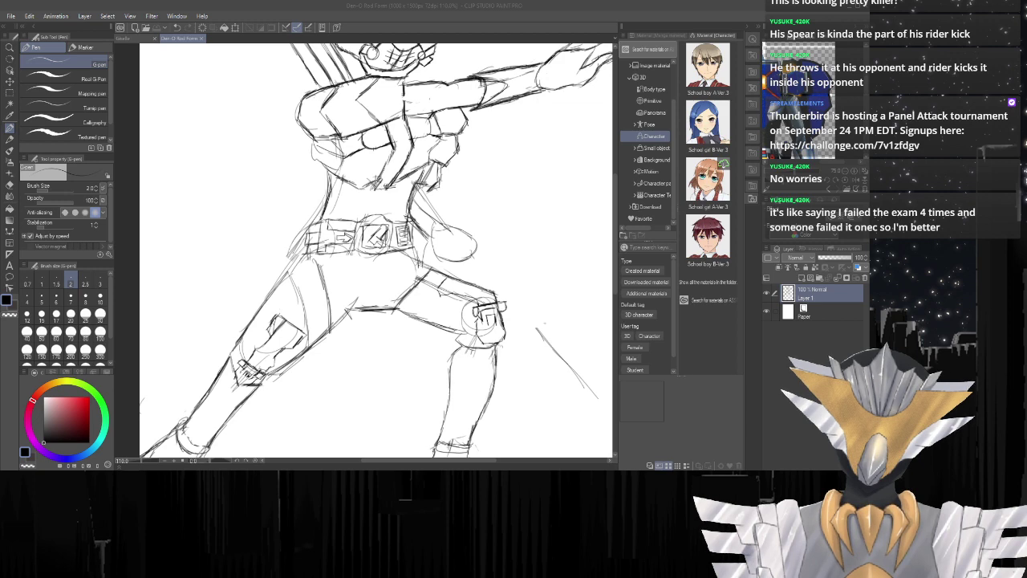
scroll(463, 241, up, 5)
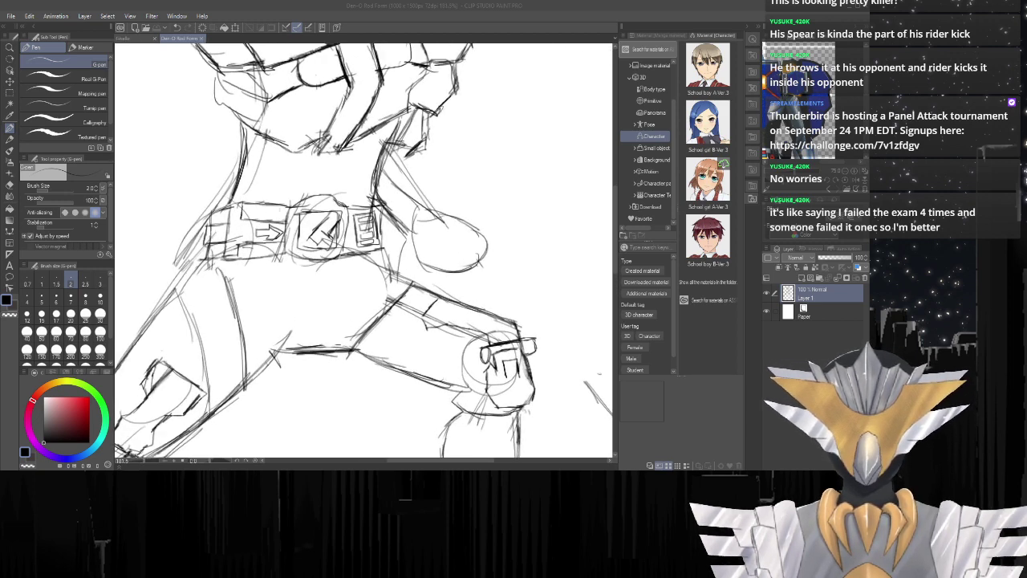
click(378, 4)
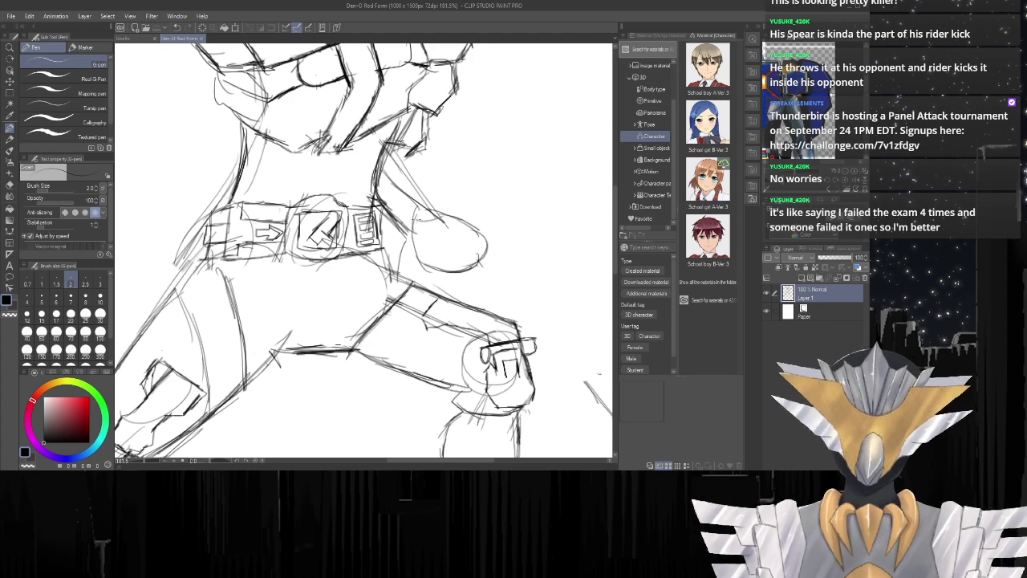
scroll(431, 231, down, 5)
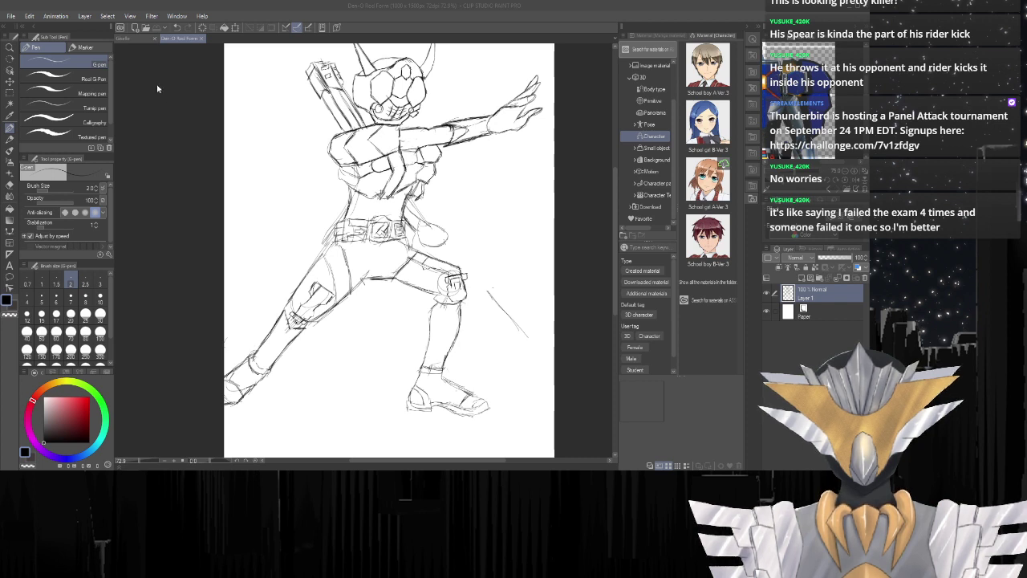
double_click(357, 232)
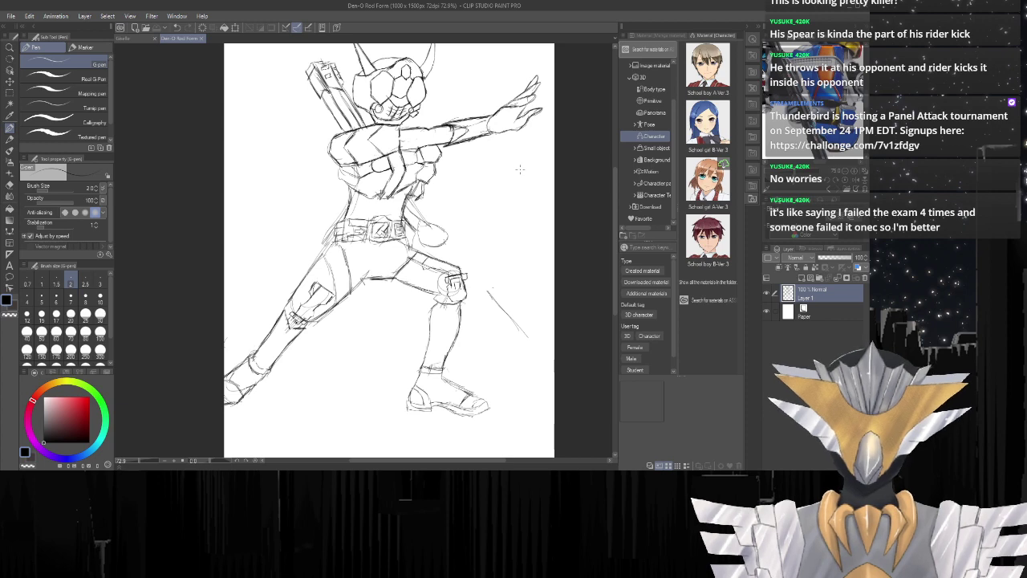
Sketch the lowered arm's top edge under the side armor and two darker contours running down to the oval beside the hip.
scroll(451, 218, up, 4)
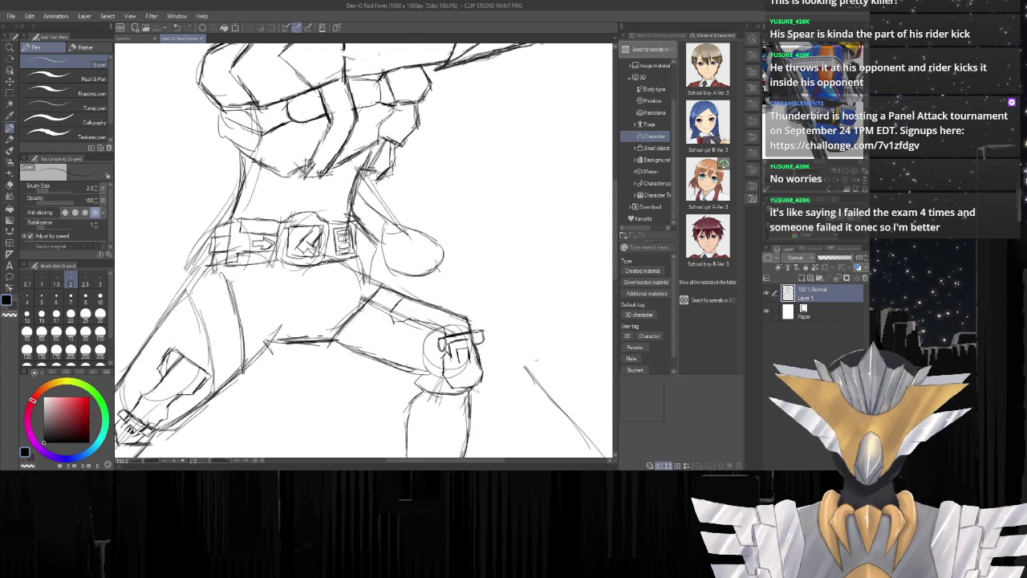
drag(362, 169, 400, 192)
drag(390, 179, 406, 205)
drag(398, 189, 413, 212)
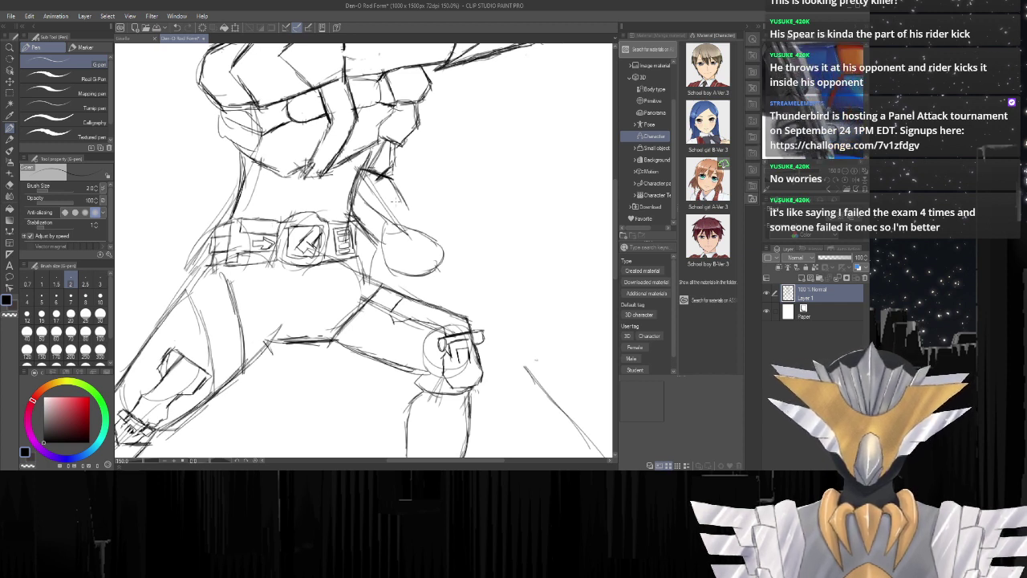
drag(393, 176, 433, 232)
drag(406, 198, 459, 262)
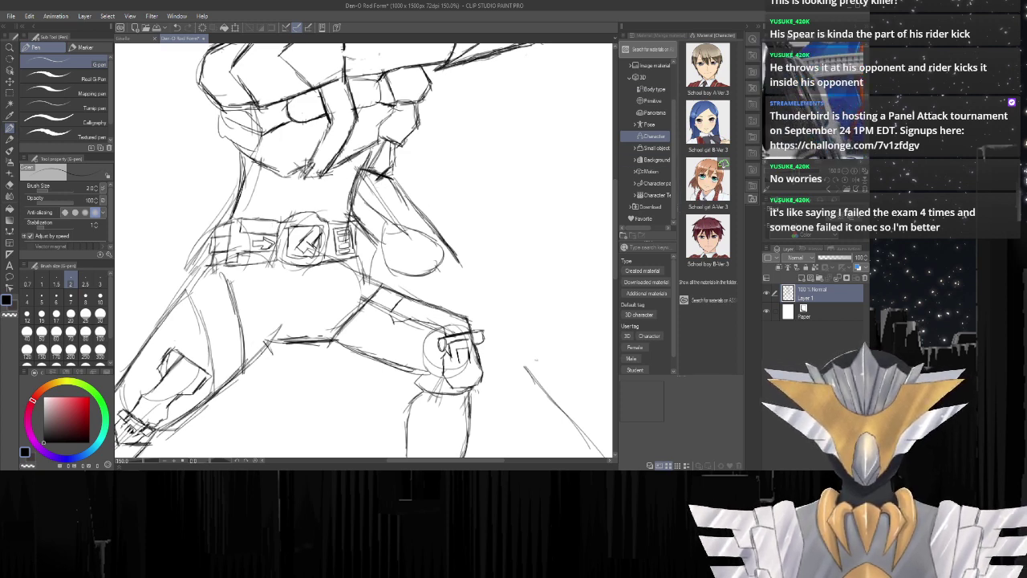
drag(363, 177, 409, 241)
drag(398, 221, 412, 241)
mouse_move(394, 180)
mouse_down()
mouse_move(421, 225)
mouse_move(448, 244)
mouse_up()
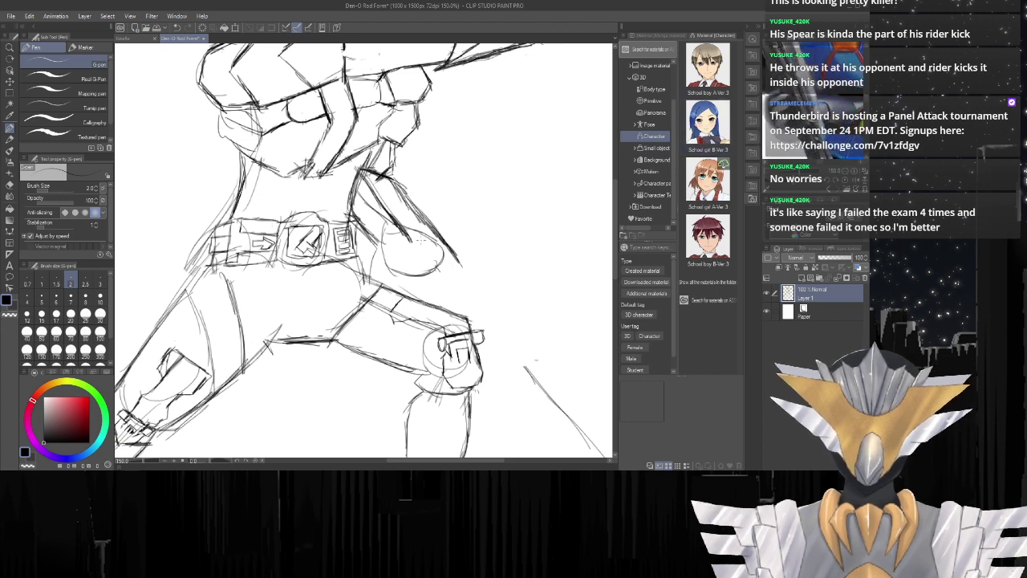
Sketch the lowered arm's outer and inner contours past the oval, tapering together just above the bent knee.
drag(458, 254, 474, 302)
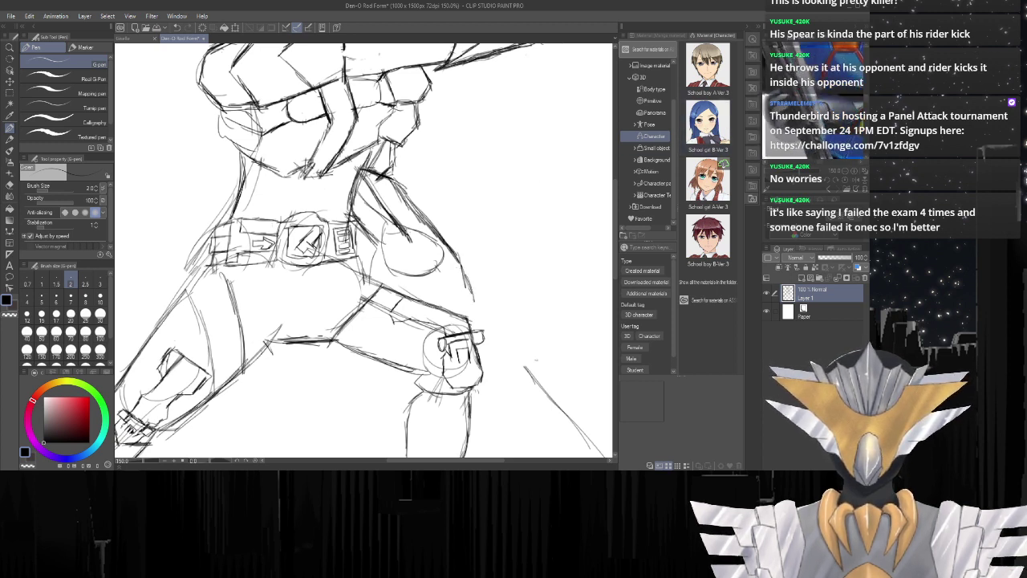
drag(411, 239, 462, 303)
drag(435, 270, 478, 315)
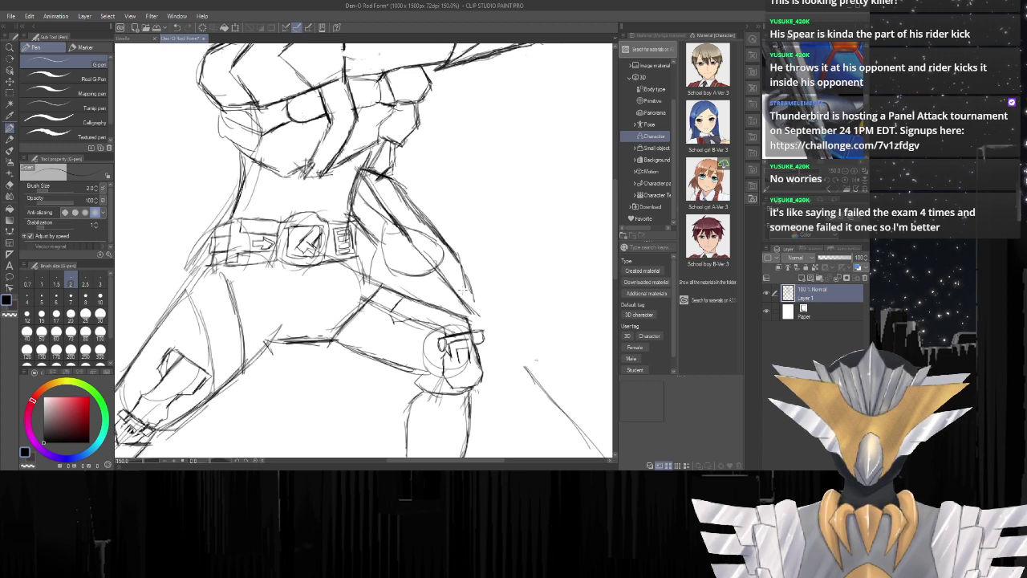
drag(458, 256, 477, 310)
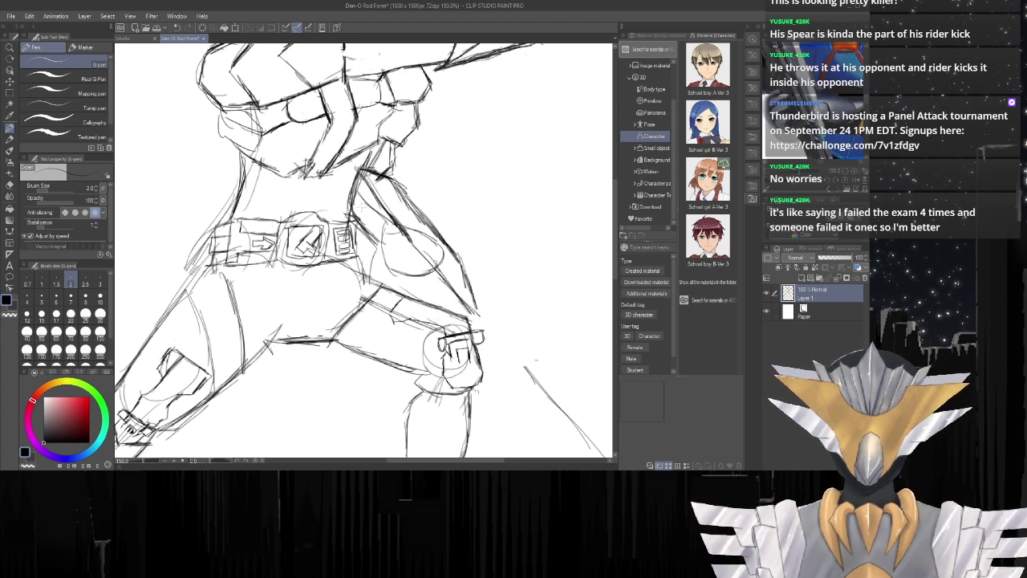
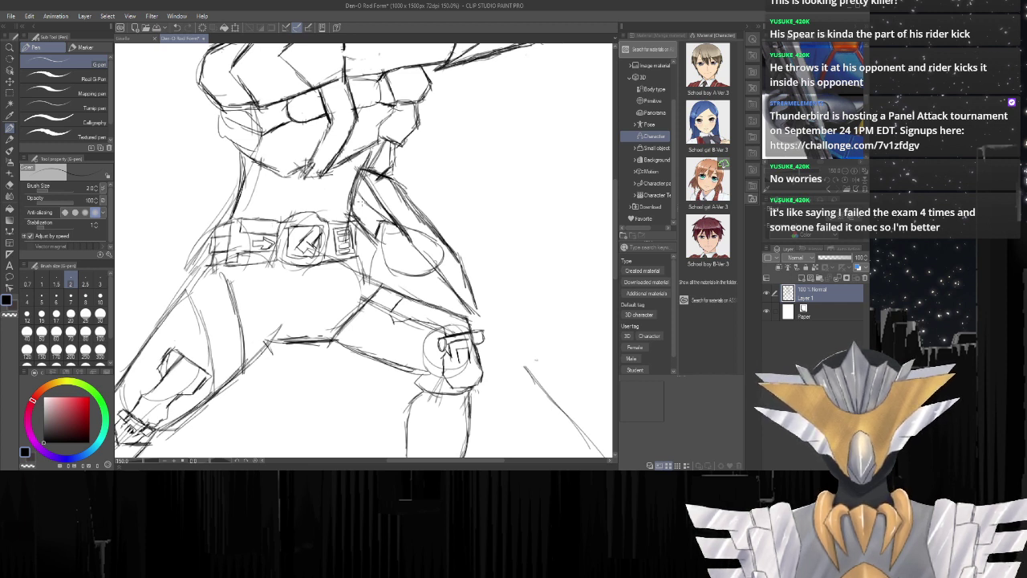
Add short segment marks below the arm's top end and redraw its long edges down past the oval toward the knee.
drag(374, 209, 365, 217)
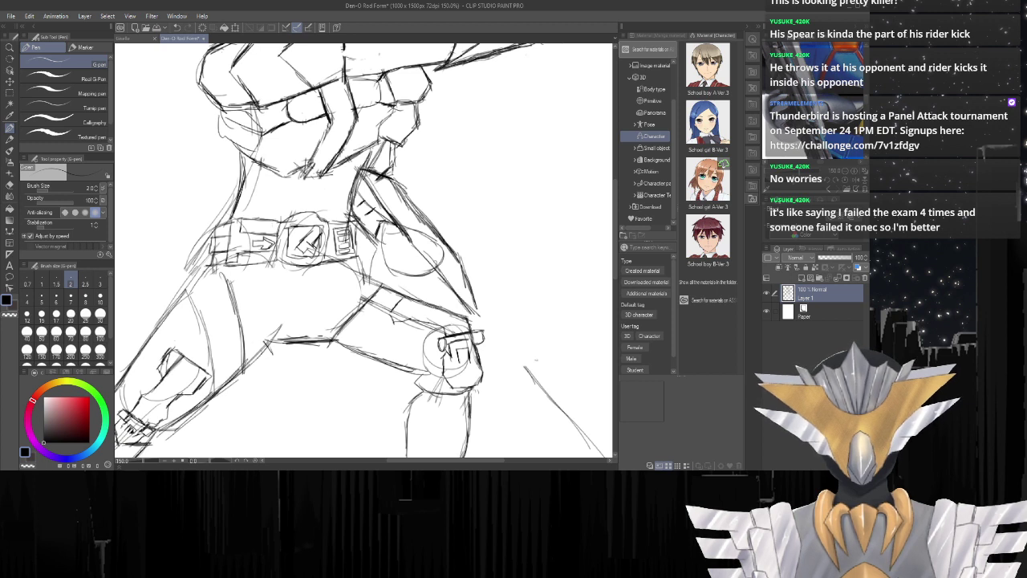
mouse_move(381, 239)
mouse_down()
mouse_move(419, 289)
mouse_move(439, 273)
mouse_up()
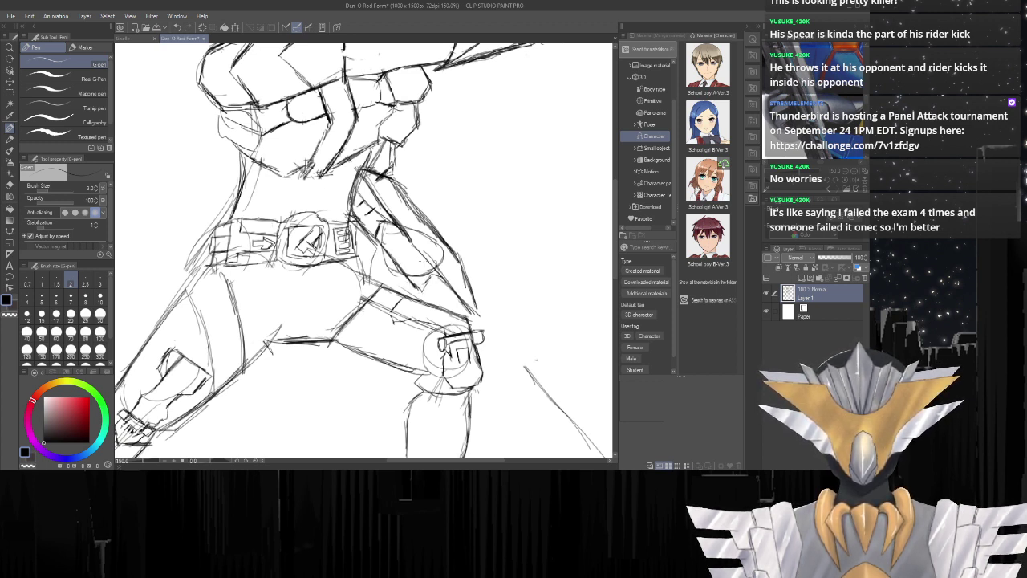
drag(404, 227, 476, 316)
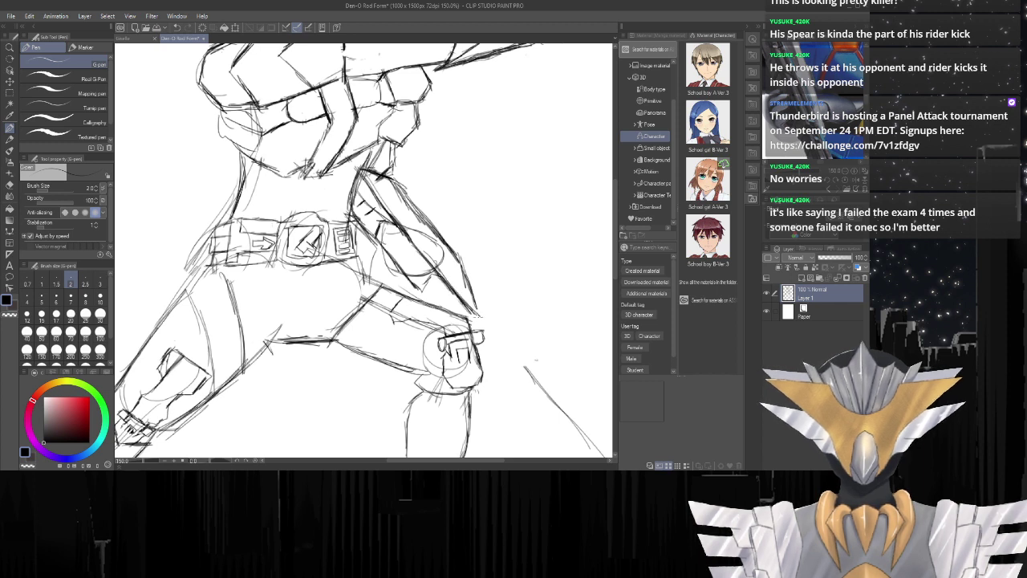
Draw angled bands across the narrow end above the knee and extend the rod's line from there to the lower diagonal stroke.
mouse_move(414, 291)
mouse_down()
mouse_move(441, 275)
mouse_move(431, 295)
mouse_move(452, 294)
mouse_move(429, 308)
mouse_up()
mouse_move(438, 290)
mouse_down()
mouse_move(419, 308)
mouse_move(451, 316)
mouse_move(455, 305)
mouse_up()
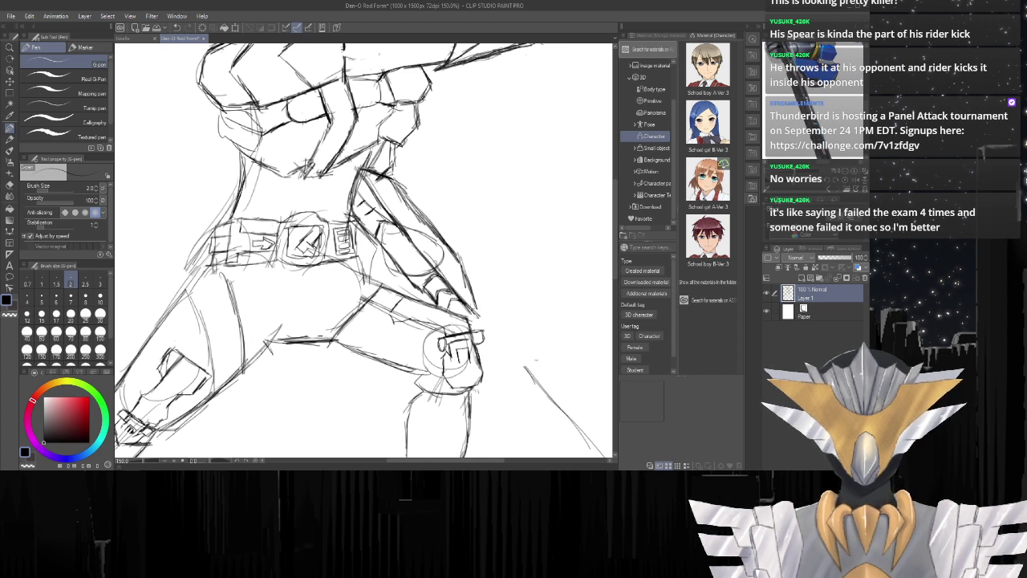
drag(470, 310, 541, 382)
drag(496, 335, 554, 395)
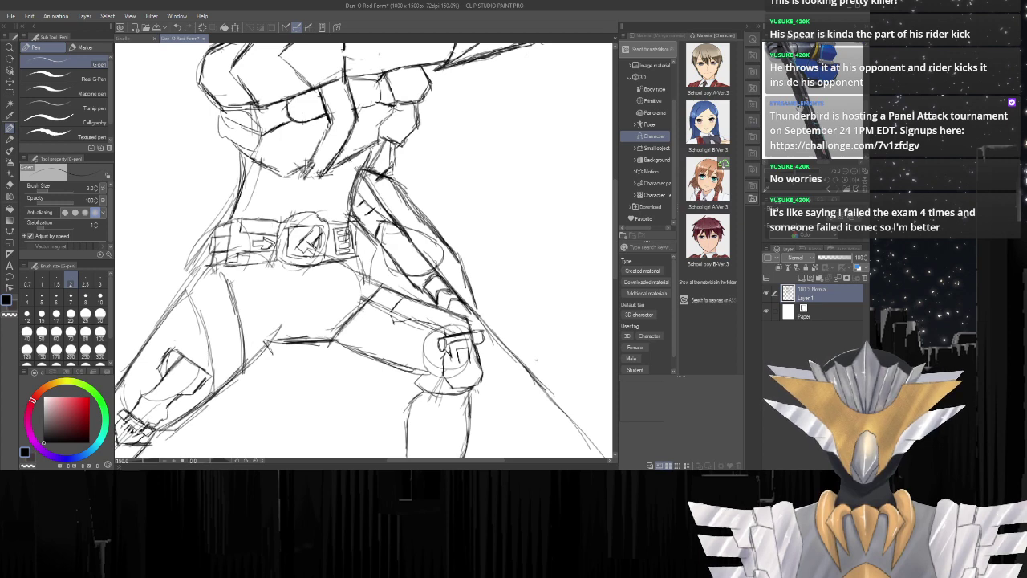
Sketch a narrow pointed tip with a rounded base at the rod's lower end, plus a short barb on its outer side.
scroll(545, 257, down, 3)
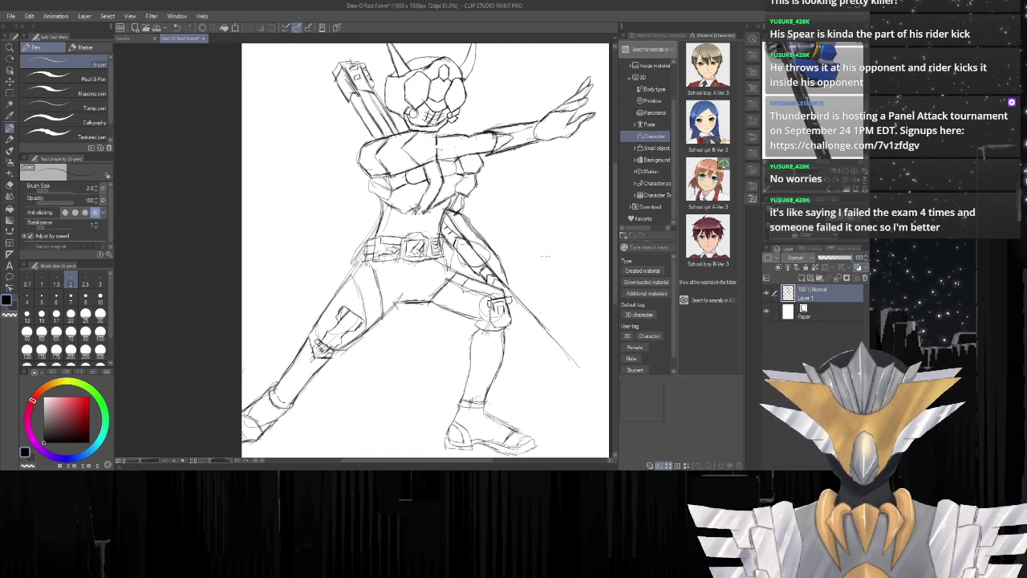
scroll(556, 298, up, 3)
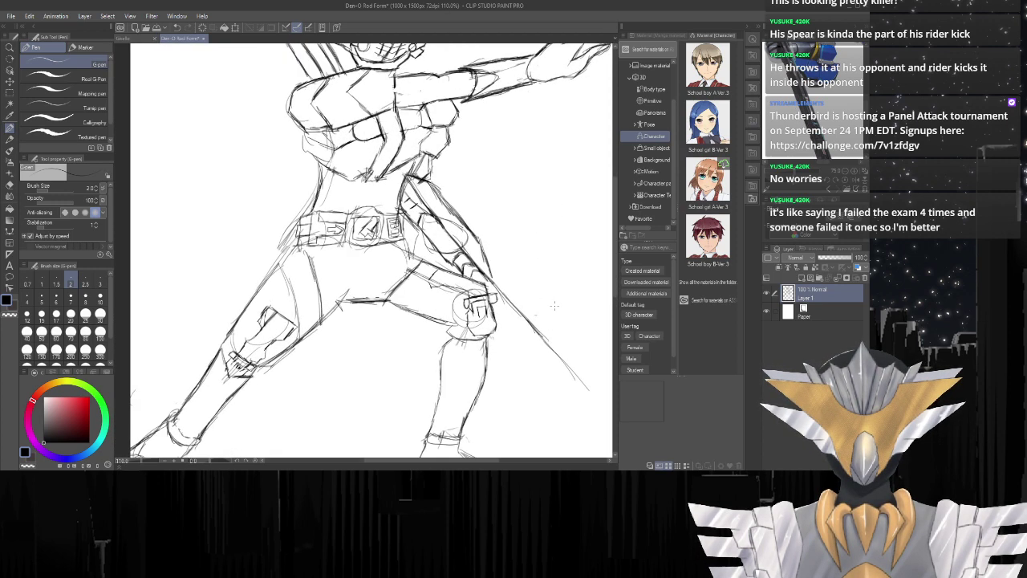
drag(615, 250, 616, 253)
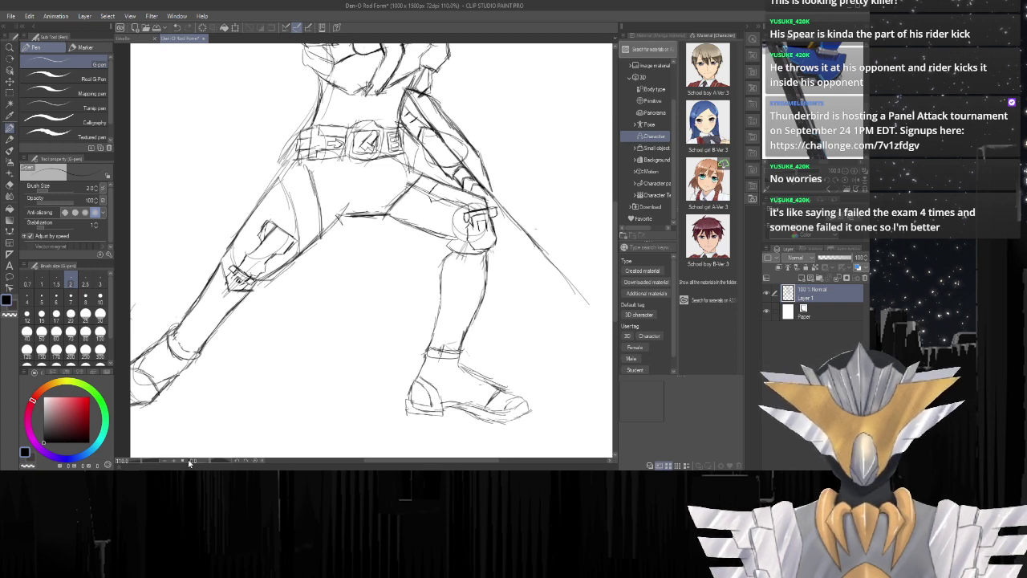
drag(210, 461, 220, 461)
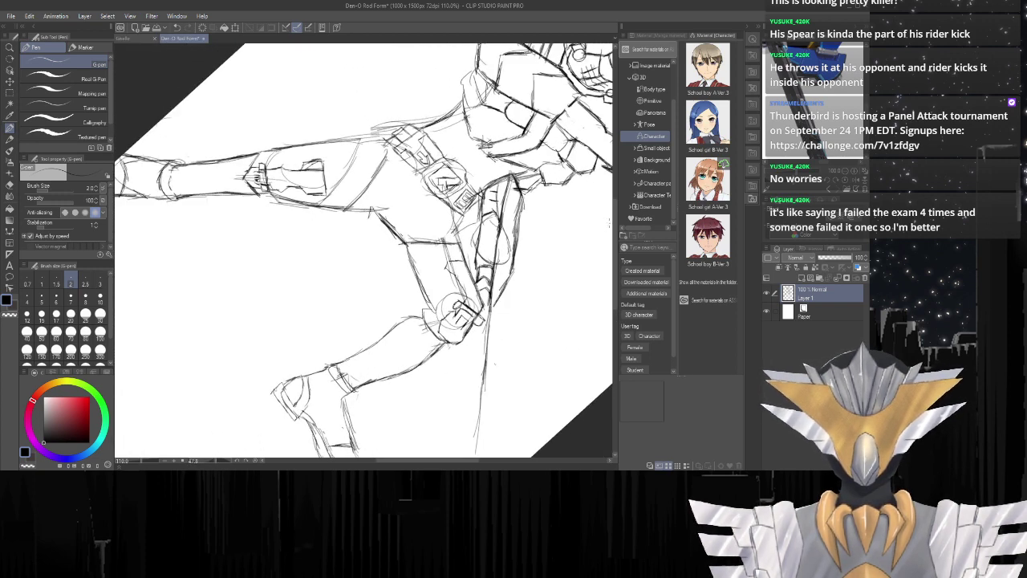
scroll(365, 249, down, 3)
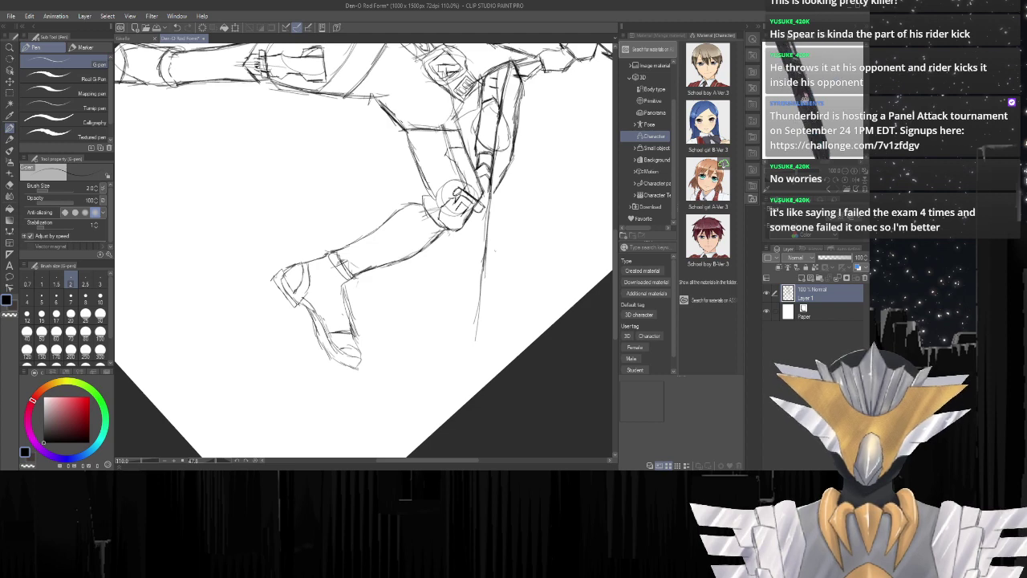
scroll(493, 294, up, 3)
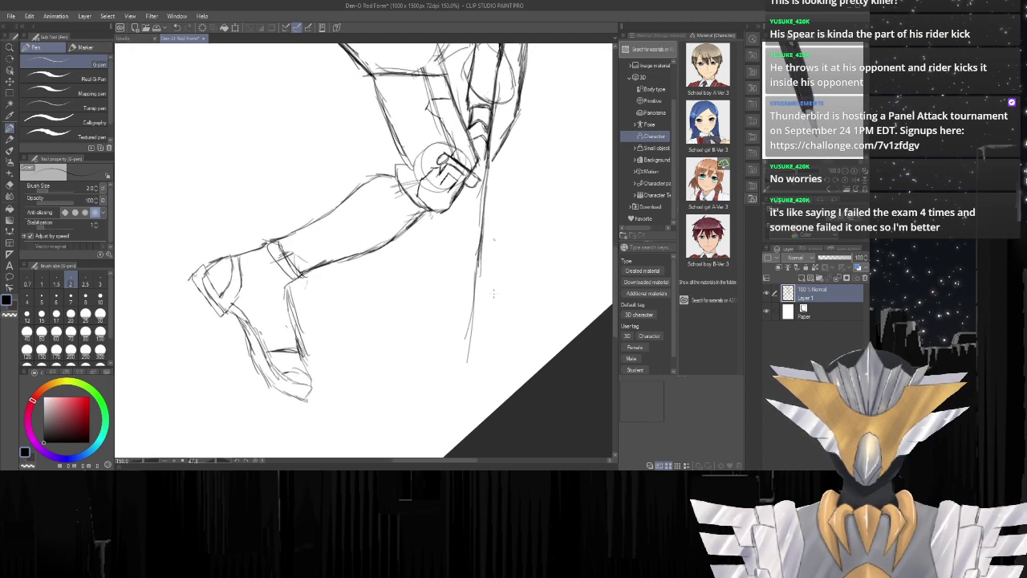
drag(471, 340, 463, 382)
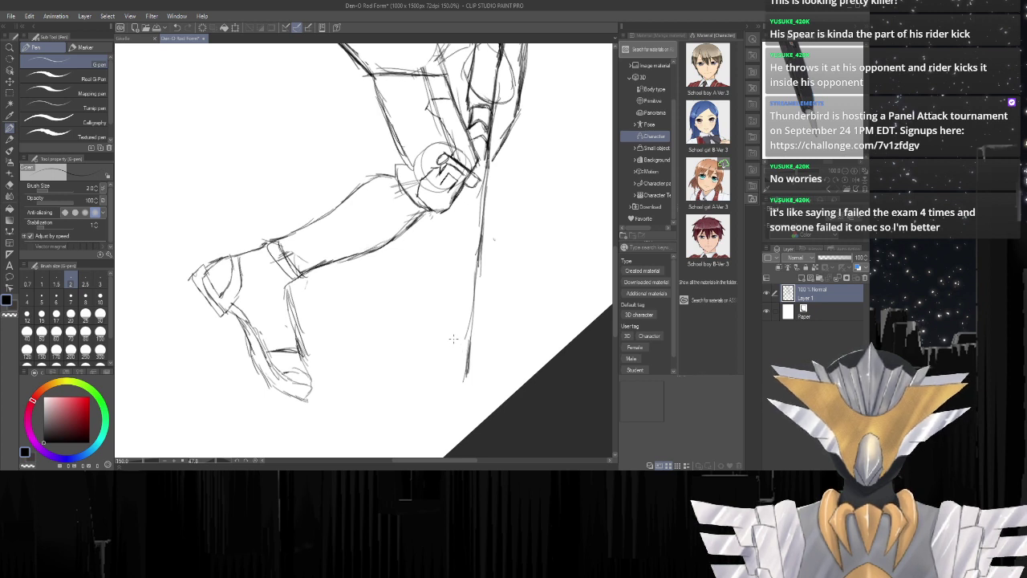
drag(450, 325, 464, 392)
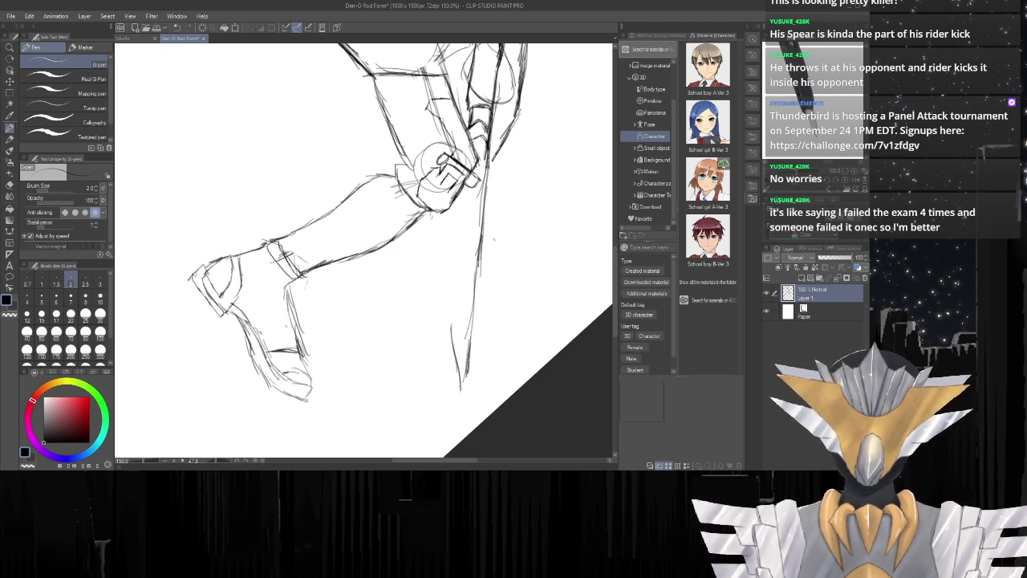
mouse_move(456, 357)
mouse_down()
mouse_move(462, 397)
mouse_move(463, 385)
mouse_up()
drag(472, 329, 465, 374)
mouse_move(475, 330)
mouse_down()
mouse_move(470, 353)
mouse_move(458, 321)
mouse_move(474, 330)
mouse_move(488, 318)
mouse_up()
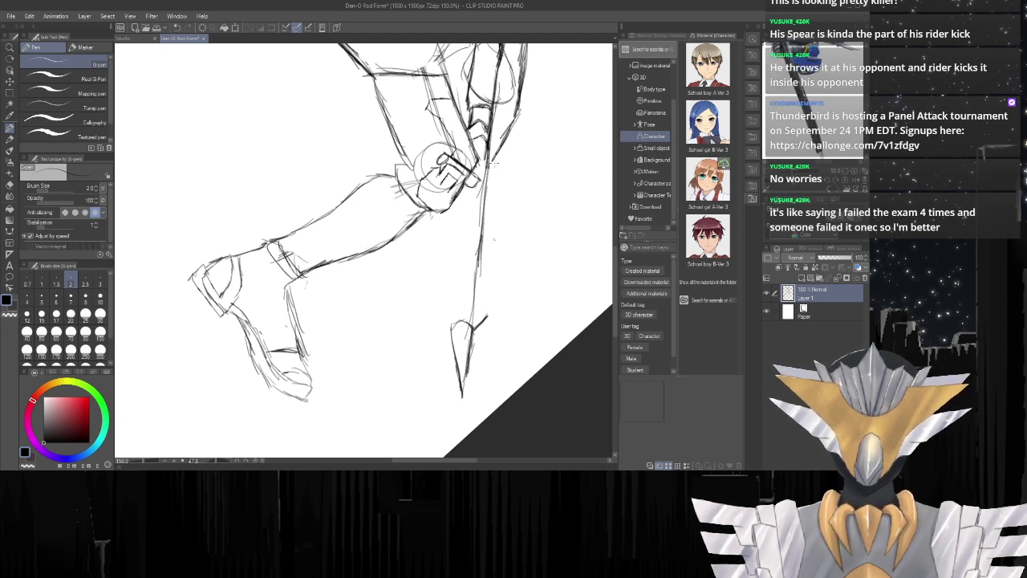
Sketch the rod's outer edge parallel to its first line, from beside the knee down to the barb at the tip.
drag(497, 166, 493, 207)
drag(493, 169, 489, 242)
drag(496, 200, 488, 257)
drag(492, 221, 488, 275)
drag(489, 244, 488, 267)
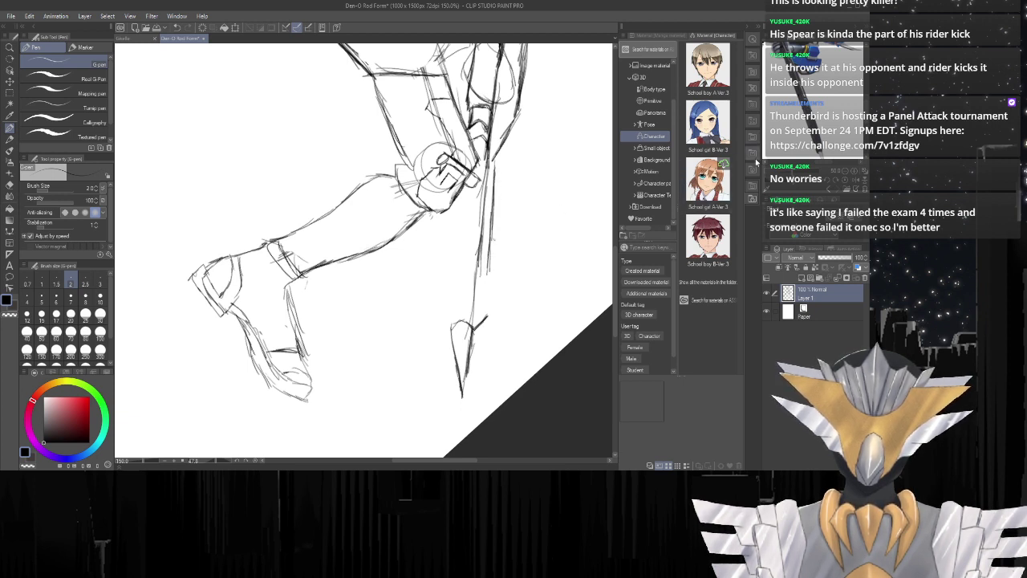
scroll(788, 125, up, 2)
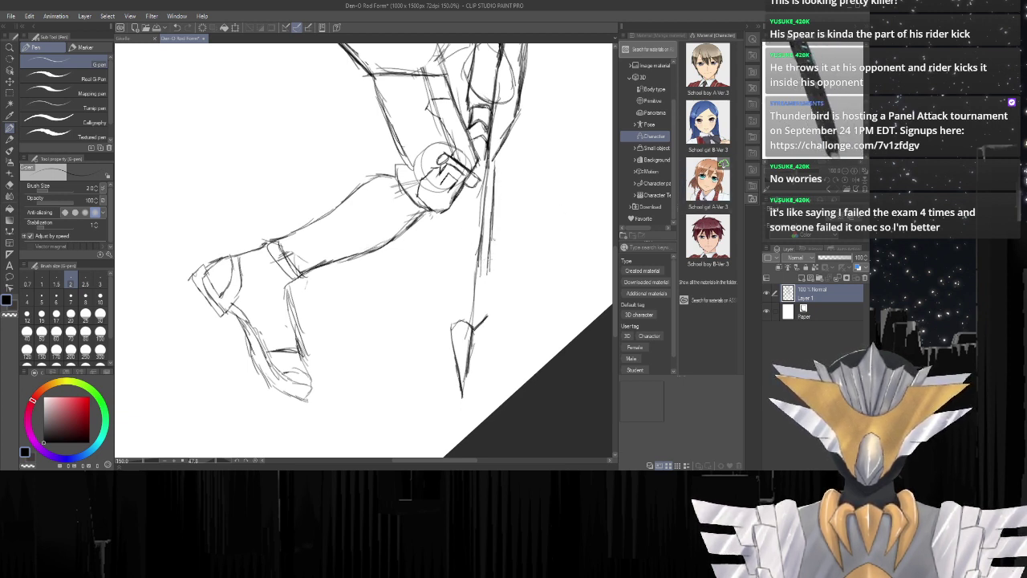
mouse_move(494, 251)
mouse_down()
mouse_move(485, 321)
mouse_move(484, 300)
mouse_up()
drag(489, 278, 484, 329)
drag(488, 300, 479, 329)
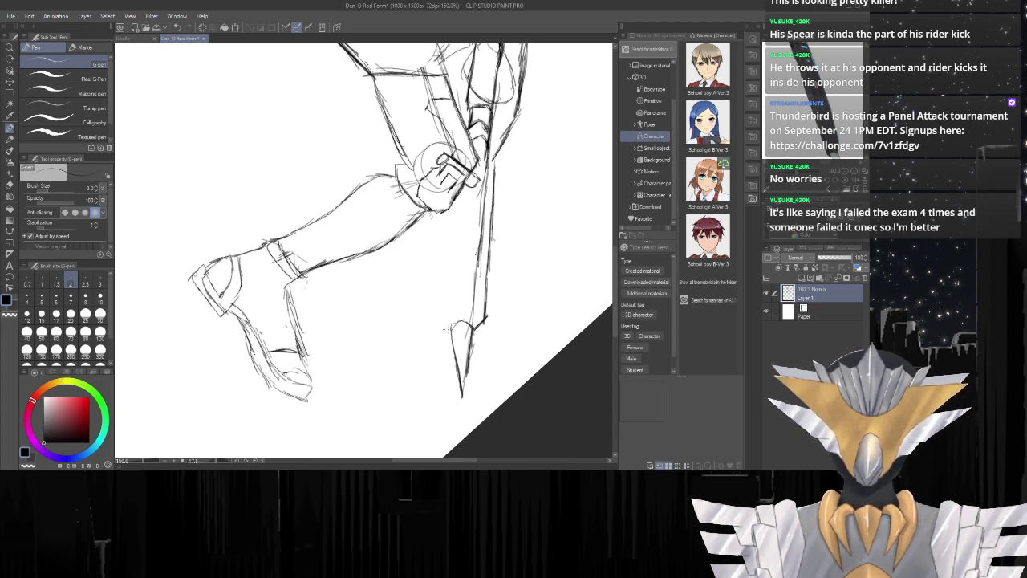
Add a small barb on the tip's inner side, darken the shaft's inner edge and start the side lines of the lower segment.
drag(441, 325, 451, 332)
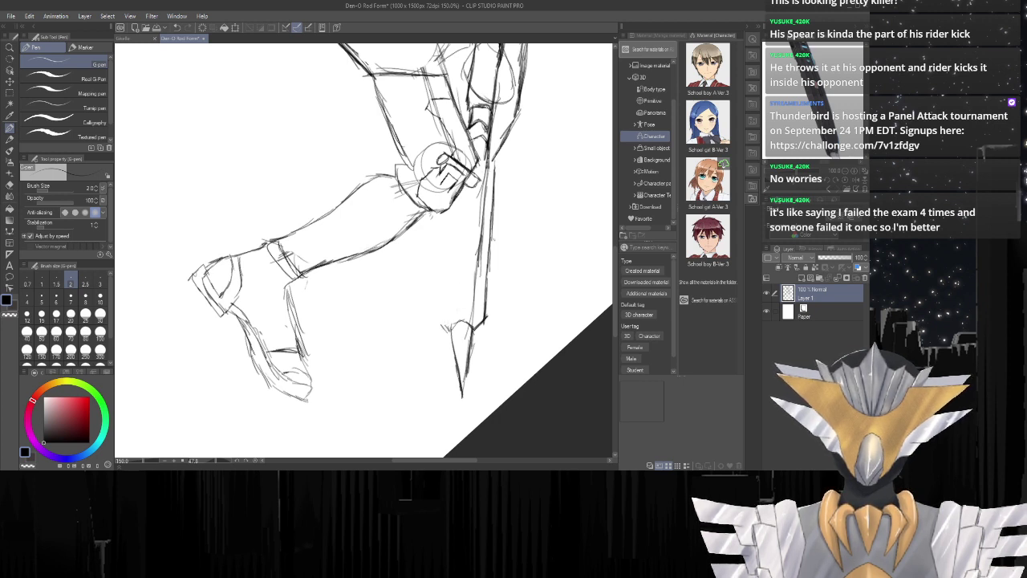
drag(487, 170, 469, 320)
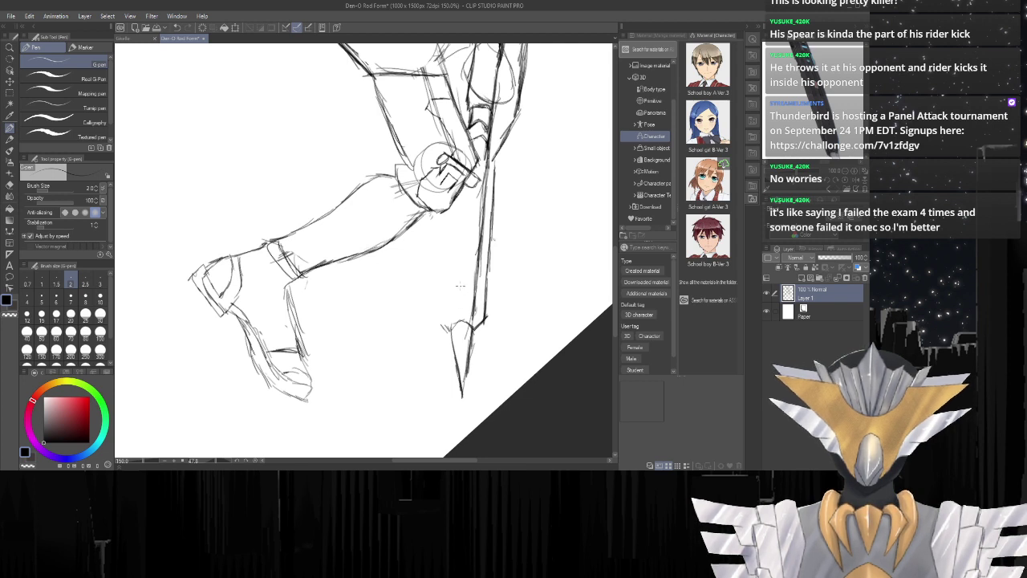
drag(461, 285, 453, 328)
drag(451, 295, 451, 328)
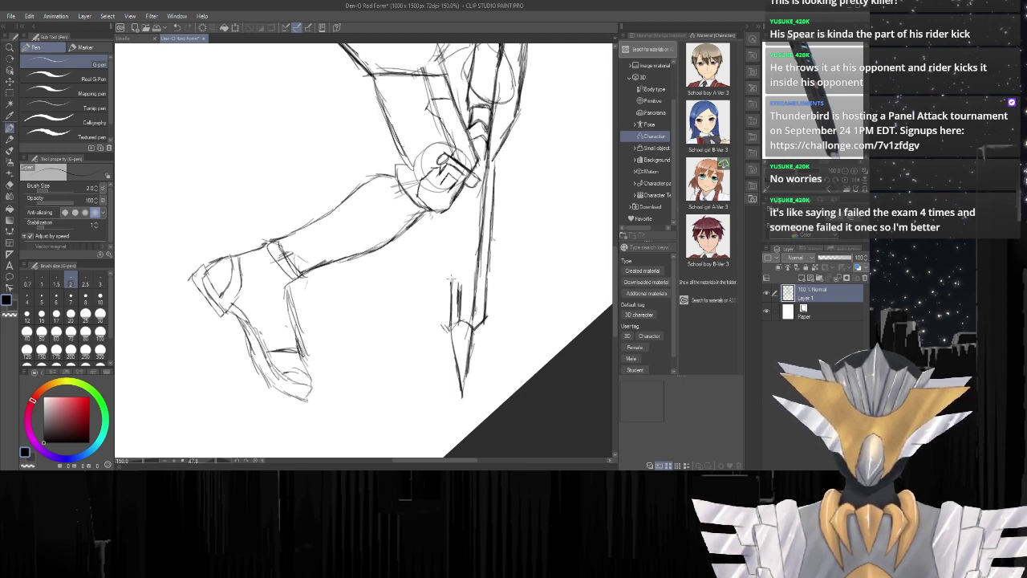
Complete the rod's lower segment with a rounded upper end and chevron, and add short strokes joining it to the knee.
mouse_move(451, 281)
mouse_down()
mouse_move(469, 251)
mouse_move(459, 256)
mouse_move(456, 235)
mouse_move(487, 216)
mouse_up()
mouse_move(474, 222)
mouse_down()
mouse_move(475, 238)
mouse_move(453, 262)
mouse_move(458, 215)
mouse_move(481, 222)
mouse_up()
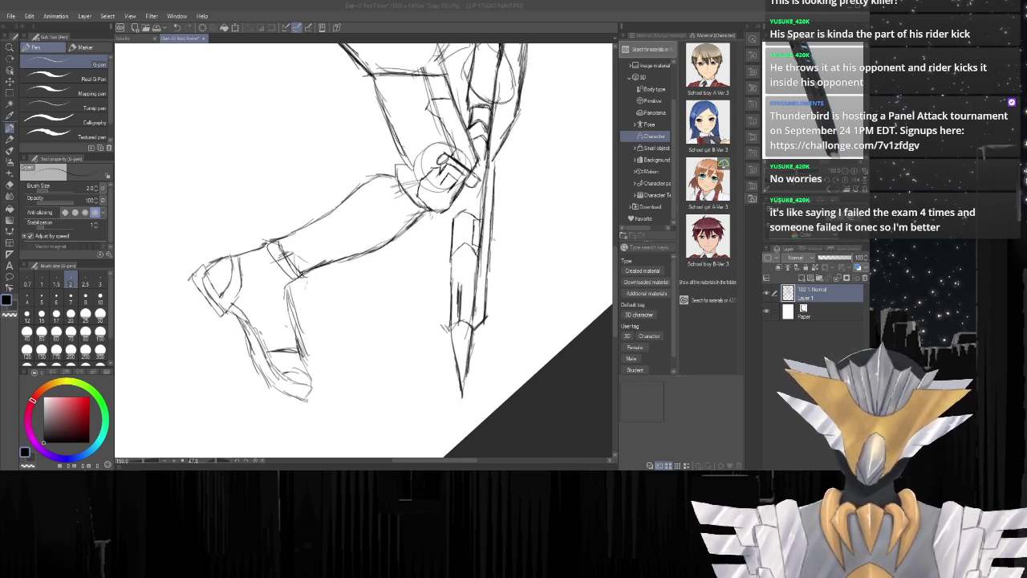
drag(615, 263, 616, 252)
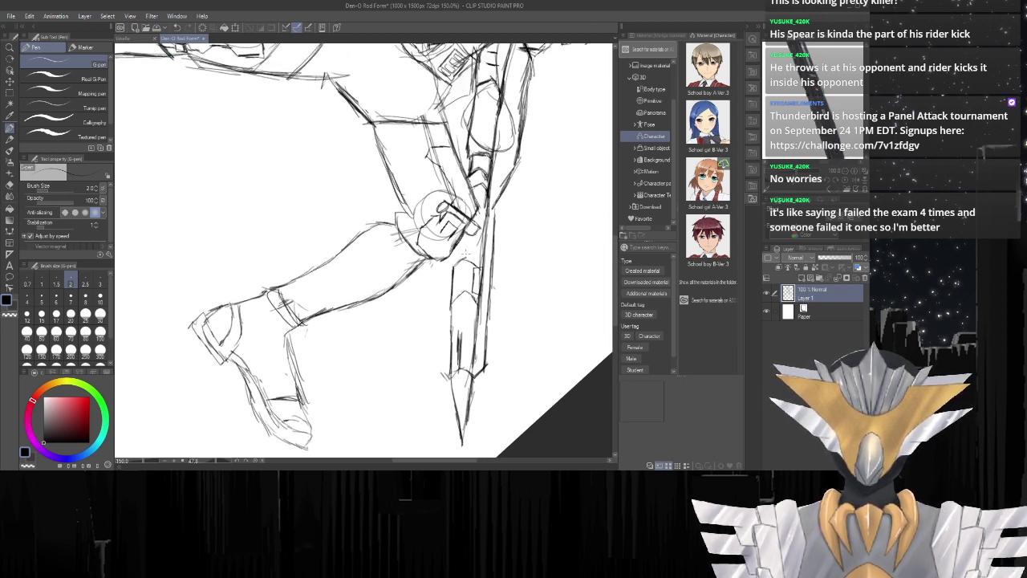
drag(461, 230, 455, 262)
drag(464, 239, 452, 271)
Erase the construction oval's overlapping lines inside the lowered arm beside the hip, and return to the G-pen.
scroll(455, 279, down, 2)
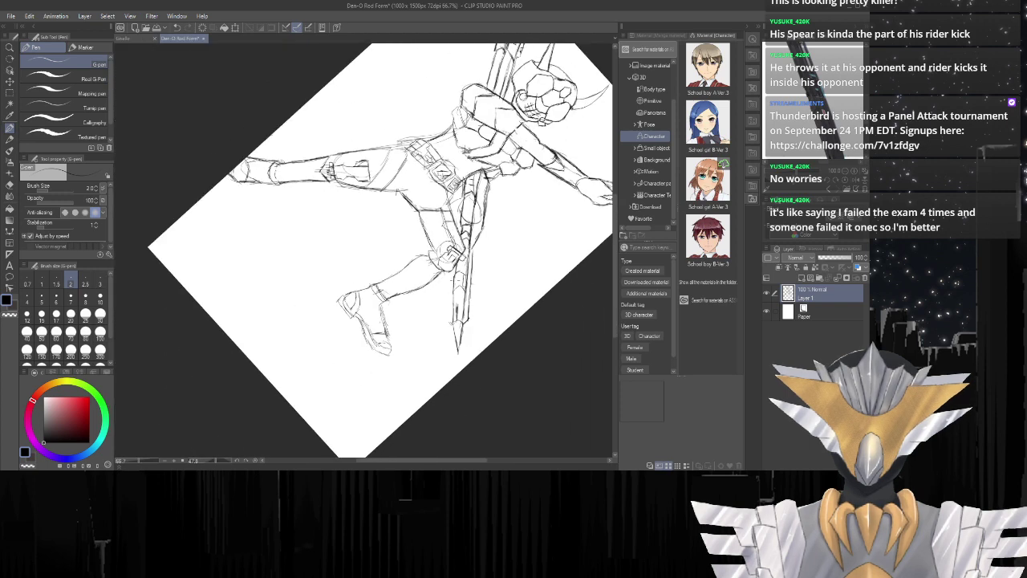
scroll(480, 229, up, 1)
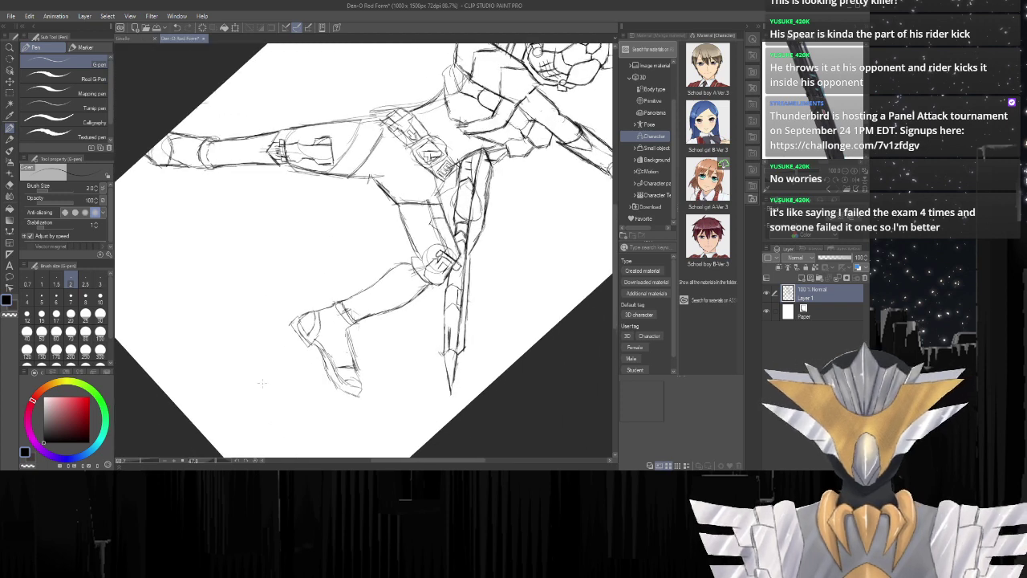
click(259, 464)
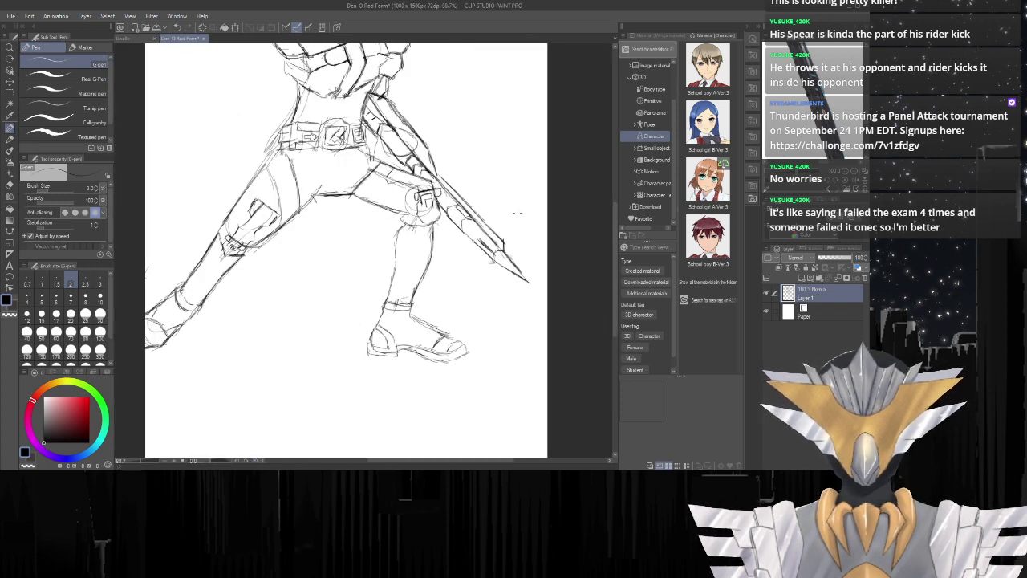
scroll(517, 213, up, 2)
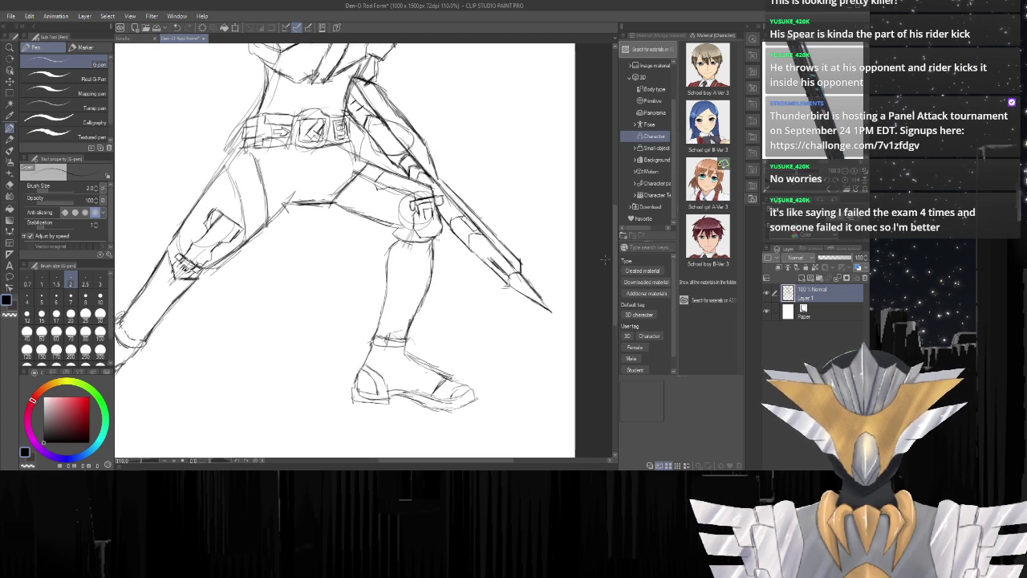
scroll(606, 224, up, 5)
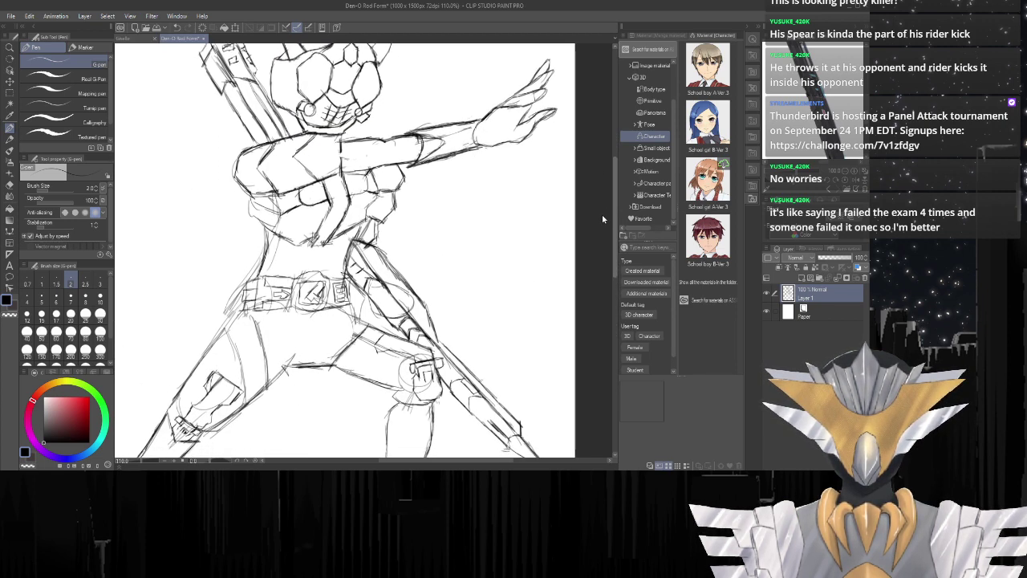
scroll(602, 219, down, 2)
scroll(416, 240, up, 2)
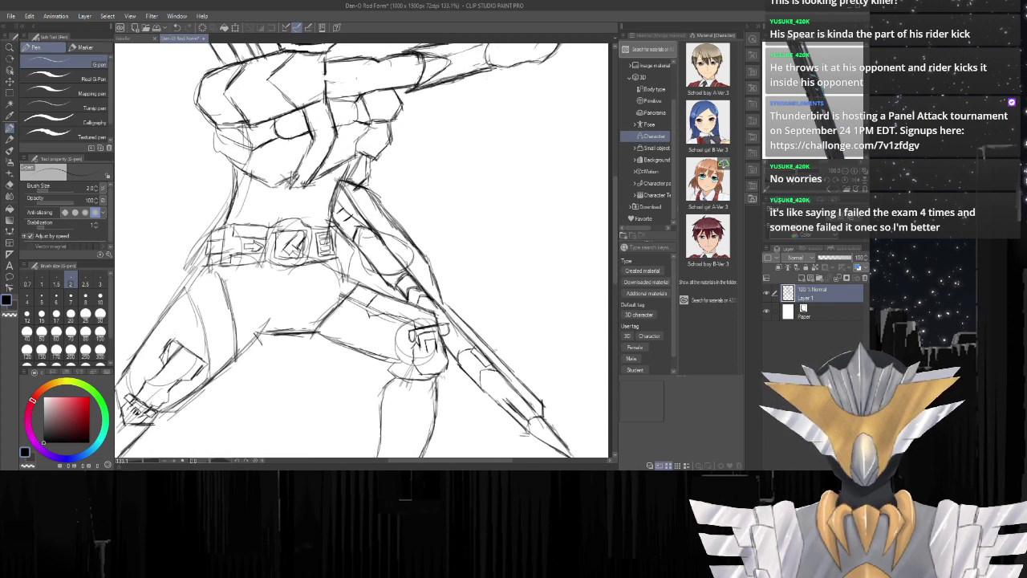
key(e)
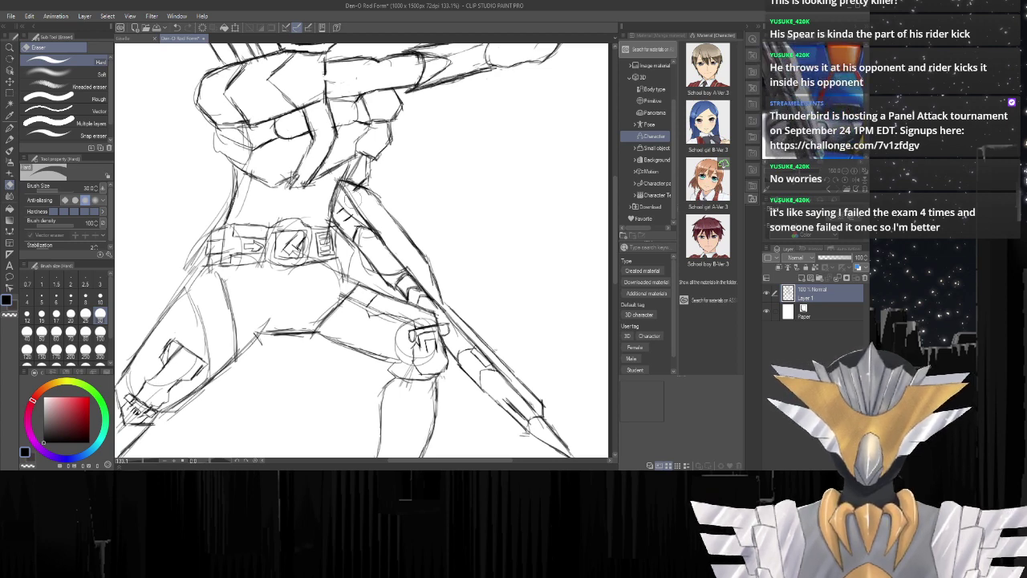
scroll(353, 202, up, 1)
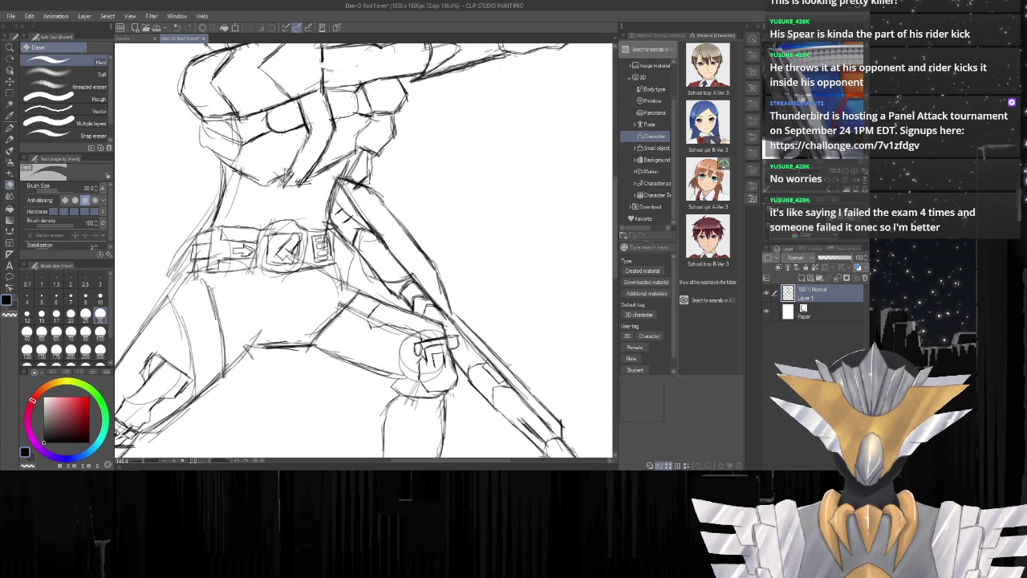
key(p)
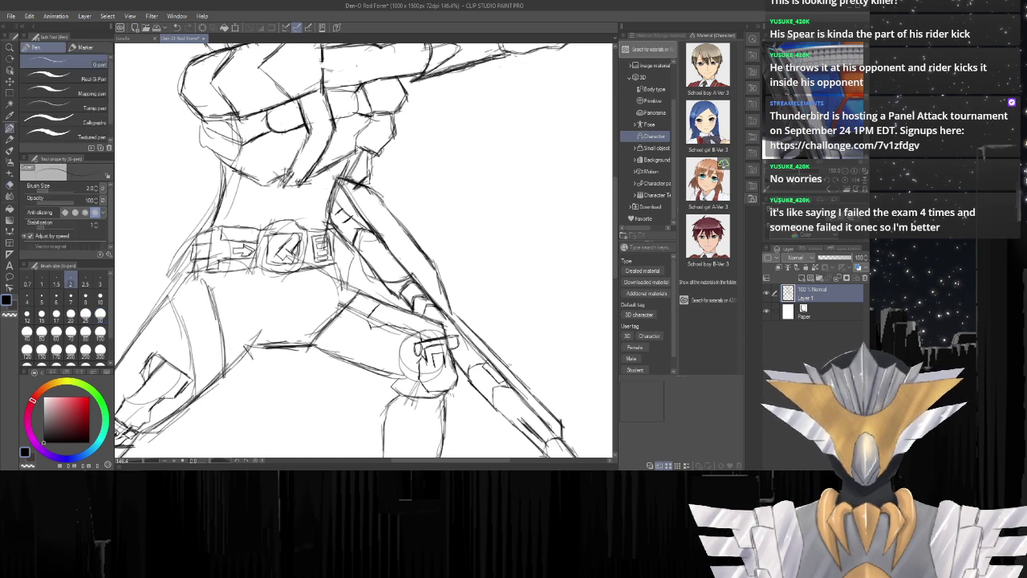
Sketch an inner panel line along the lowered arm beside the hip.
drag(349, 183, 416, 263)
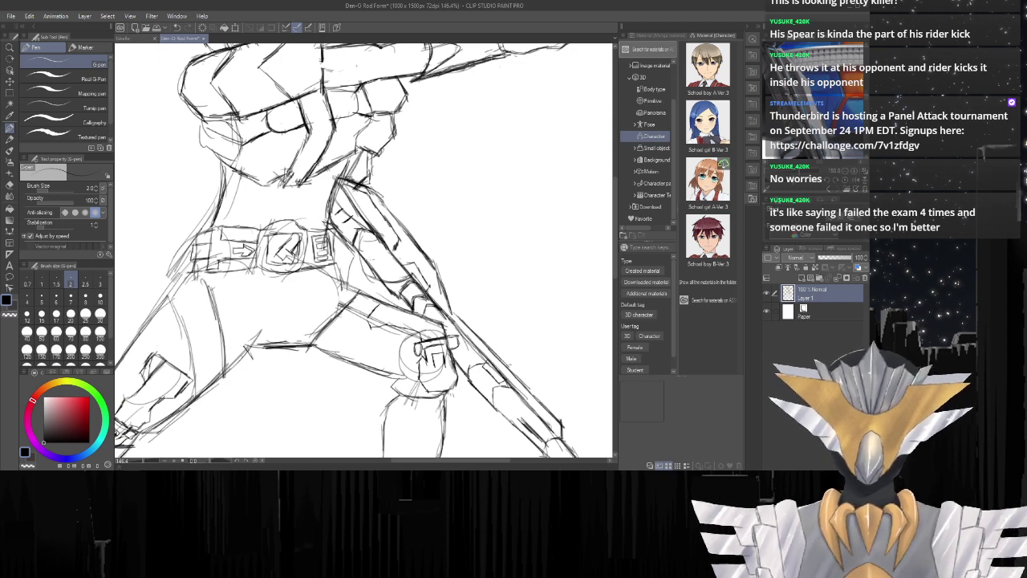
scroll(402, 249, down, 2)
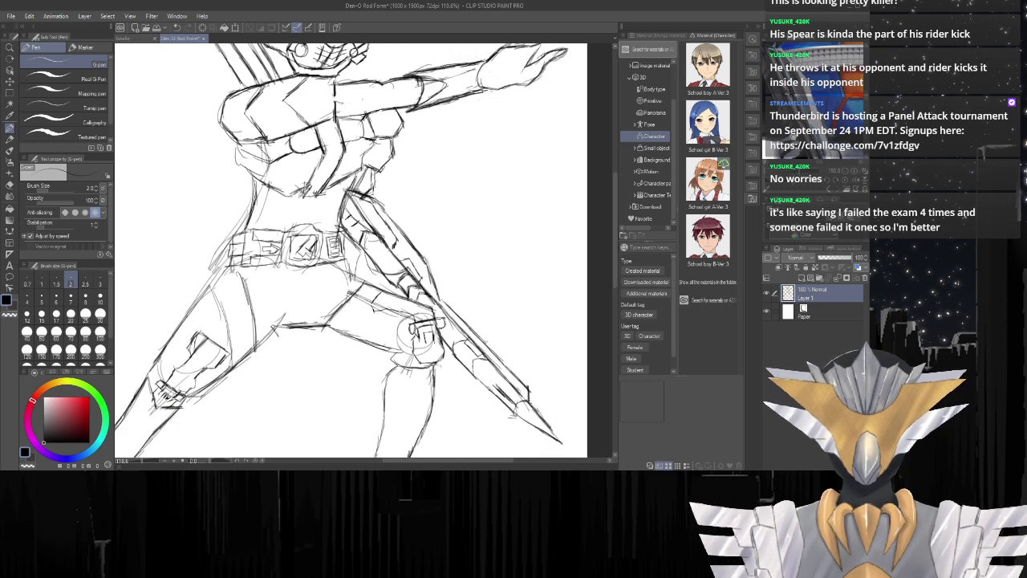
drag(794, 137, 784, 69)
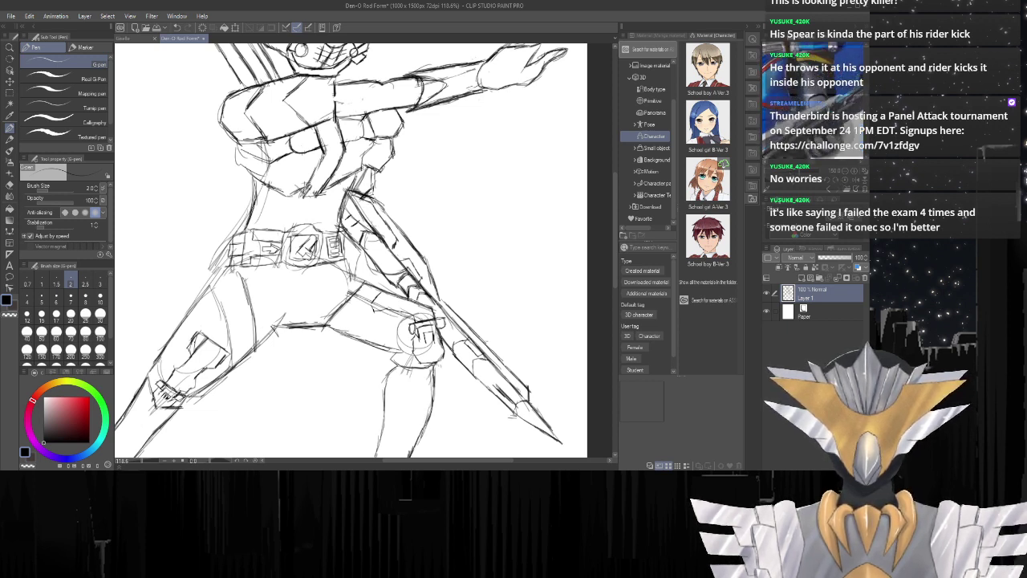
scroll(367, 201, down, 1)
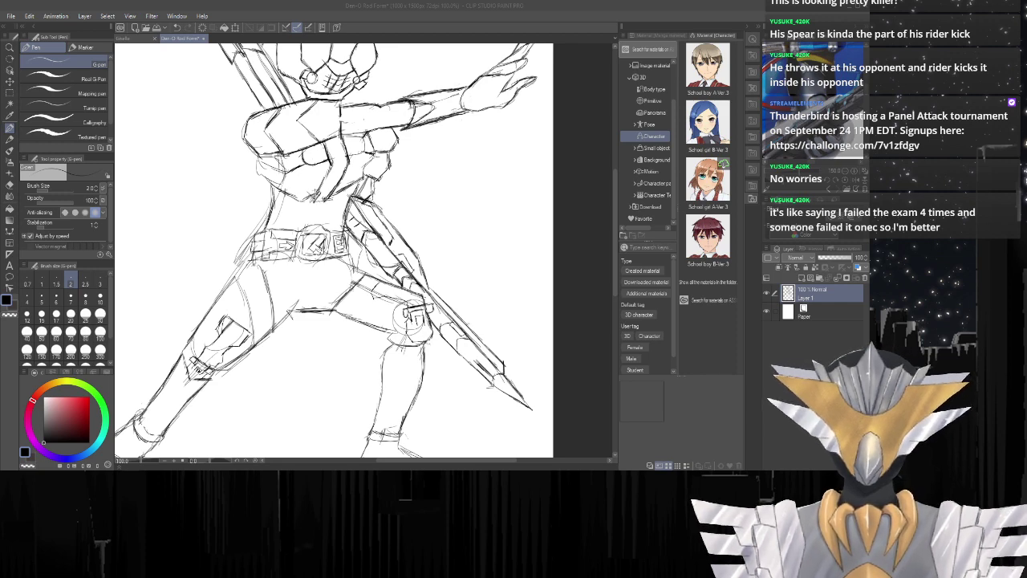
scroll(372, 251, up, 5)
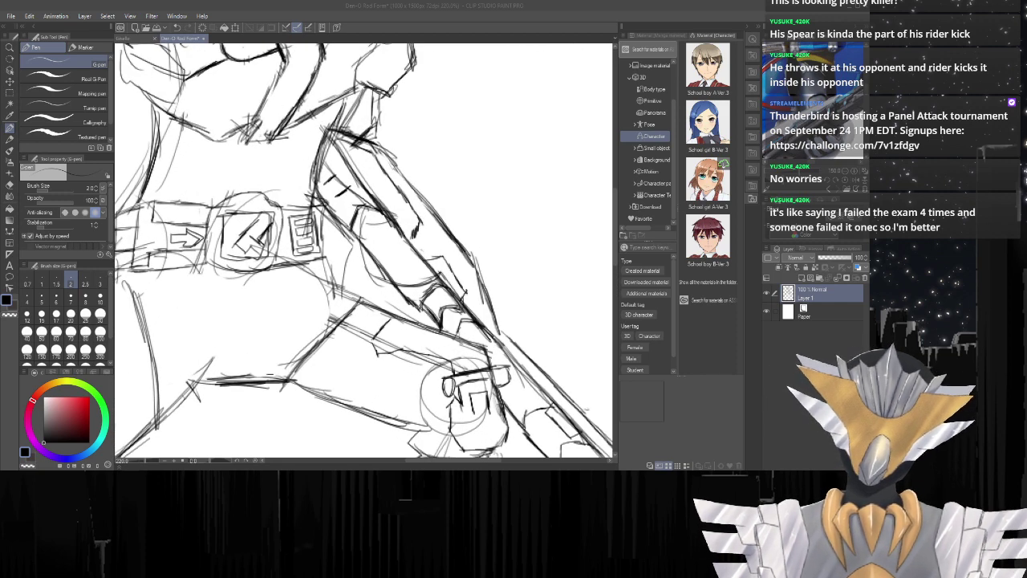
Extend the lowered arm's panel line and add short cross strokes dividing its forearm guard into ribs.
click(375, 237)
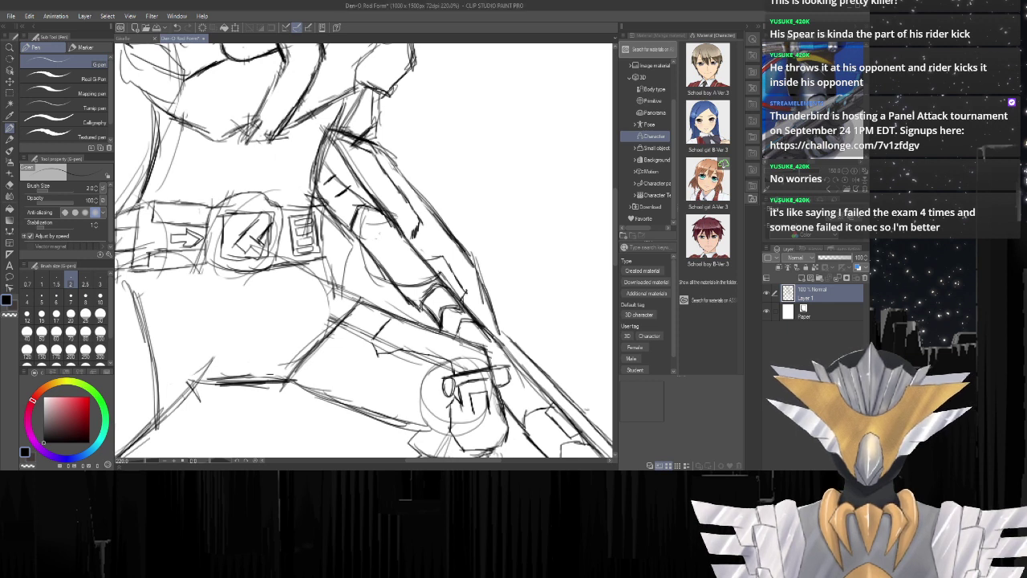
drag(382, 228, 364, 263)
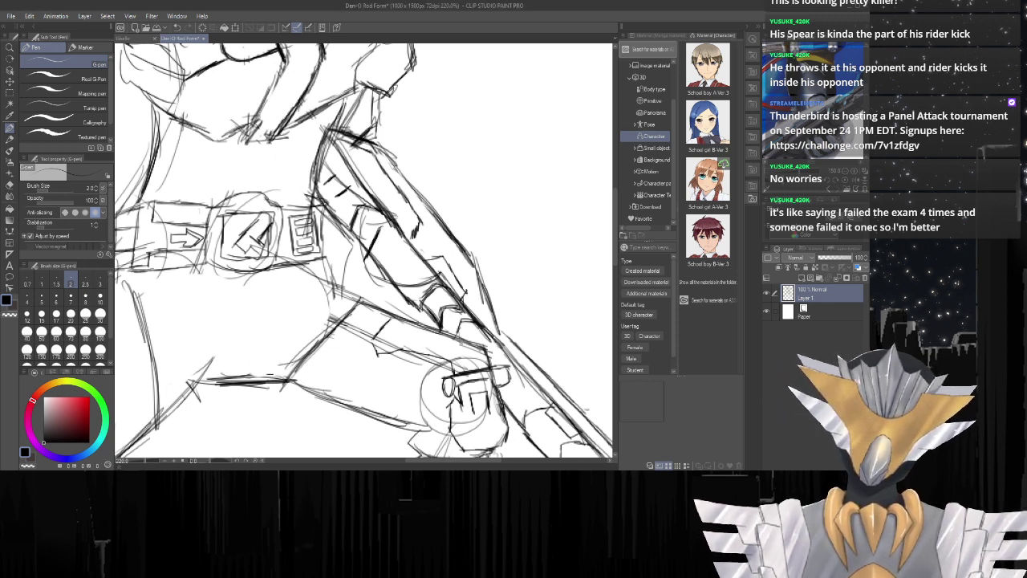
drag(388, 221, 377, 265)
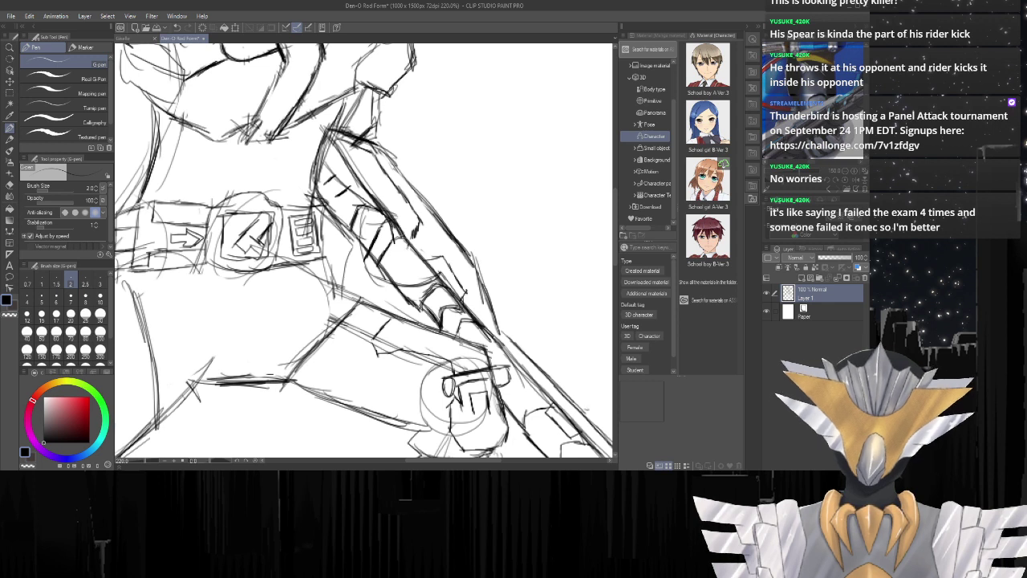
drag(401, 259, 387, 286)
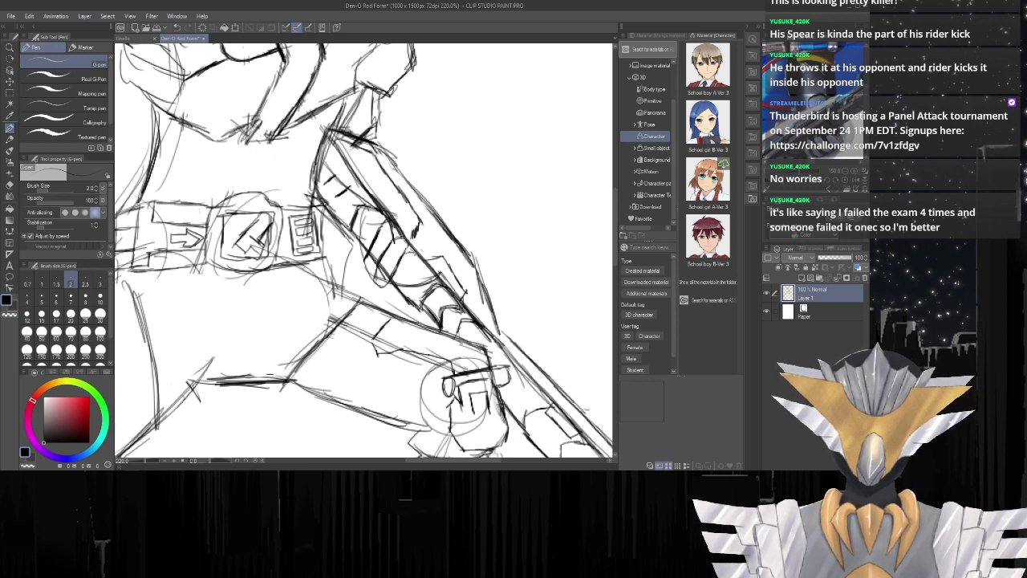
drag(417, 252, 412, 265)
mouse_move(414, 258)
mouse_down()
mouse_move(405, 292)
mouse_move(389, 297)
mouse_move(414, 302)
mouse_up()
drag(418, 297, 407, 317)
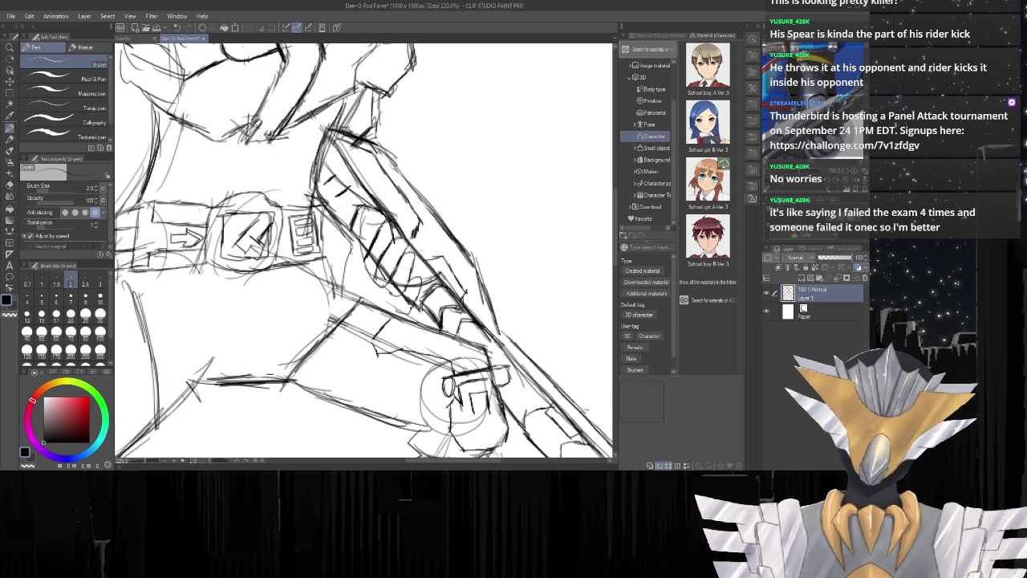
mouse_move(352, 244)
mouse_down()
mouse_move(359, 299)
mouse_move(406, 313)
mouse_move(357, 286)
mouse_move(354, 247)
mouse_move(358, 255)
mouse_up()
Redraw the belt buckle's upper curve and its outer side in heavier G-pen lines.
scroll(370, 265, down, 10)
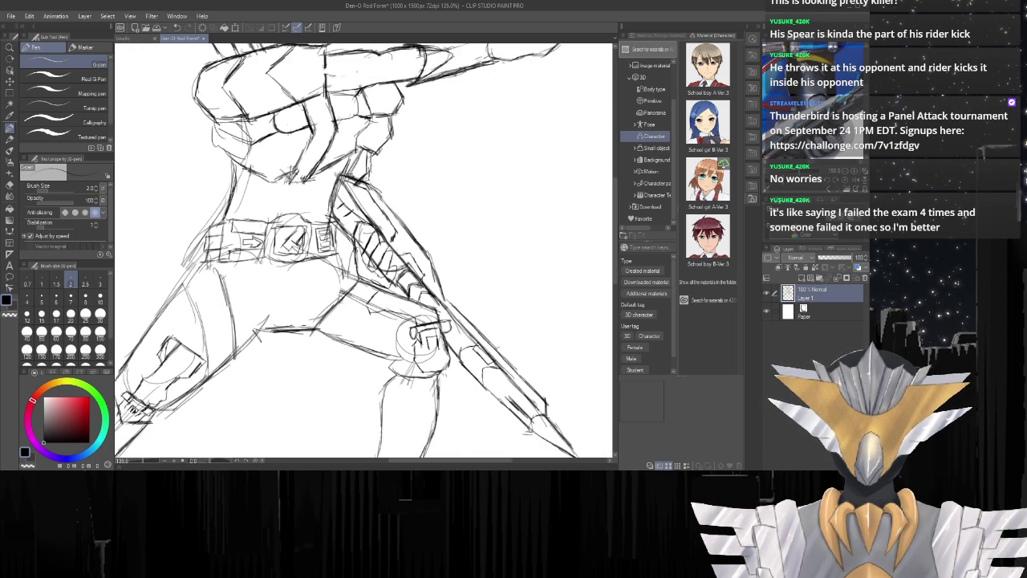
scroll(280, 210, up, 7)
scroll(281, 211, up, 4)
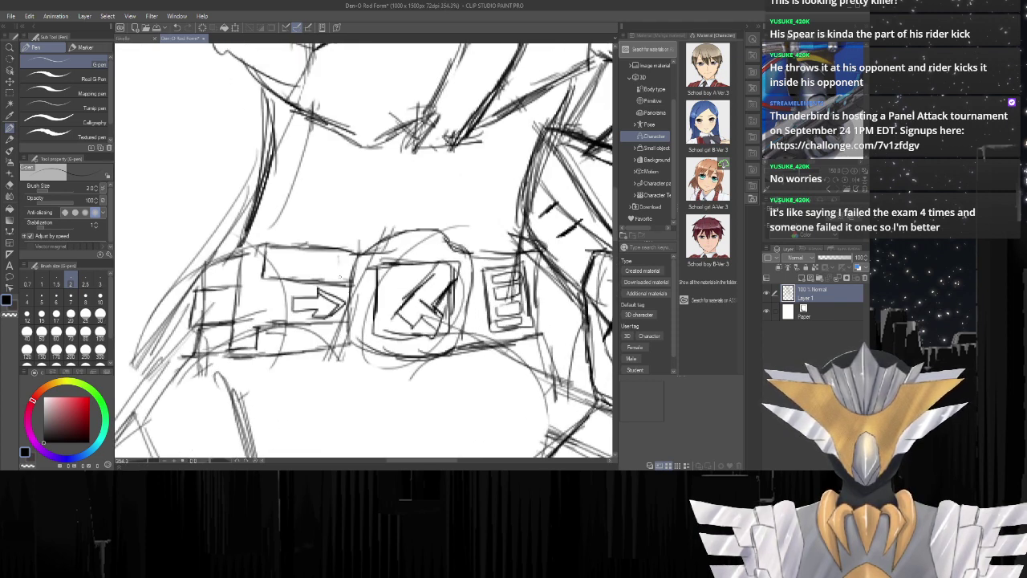
mouse_move(360, 252)
mouse_down()
mouse_move(431, 227)
mouse_move(474, 255)
mouse_move(469, 339)
mouse_up()
drag(469, 294, 470, 343)
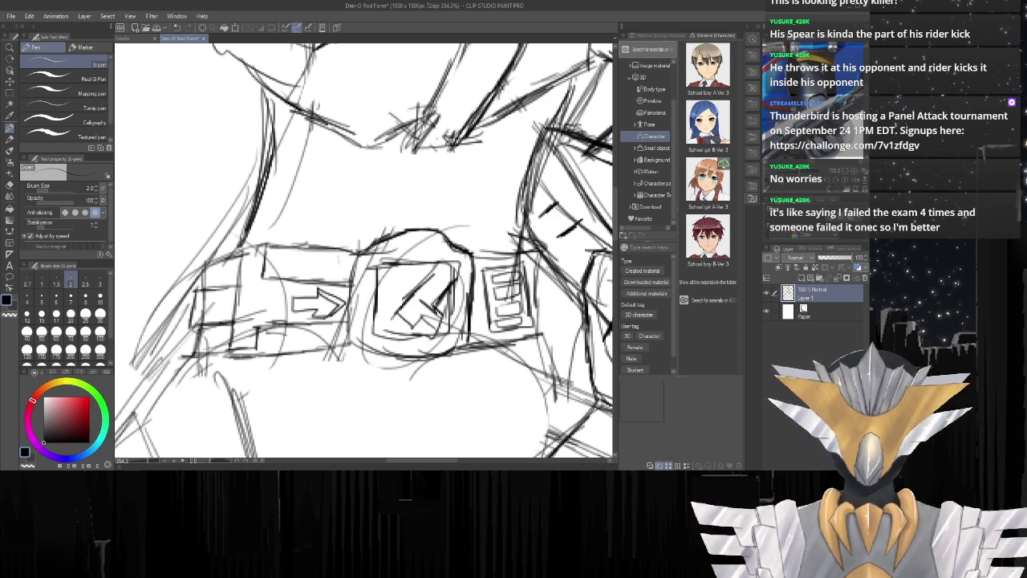
Erase the rough lines between the buckle's outline and inner square with the Hard eraser at size 10, and return to the G-pen.
key(e)
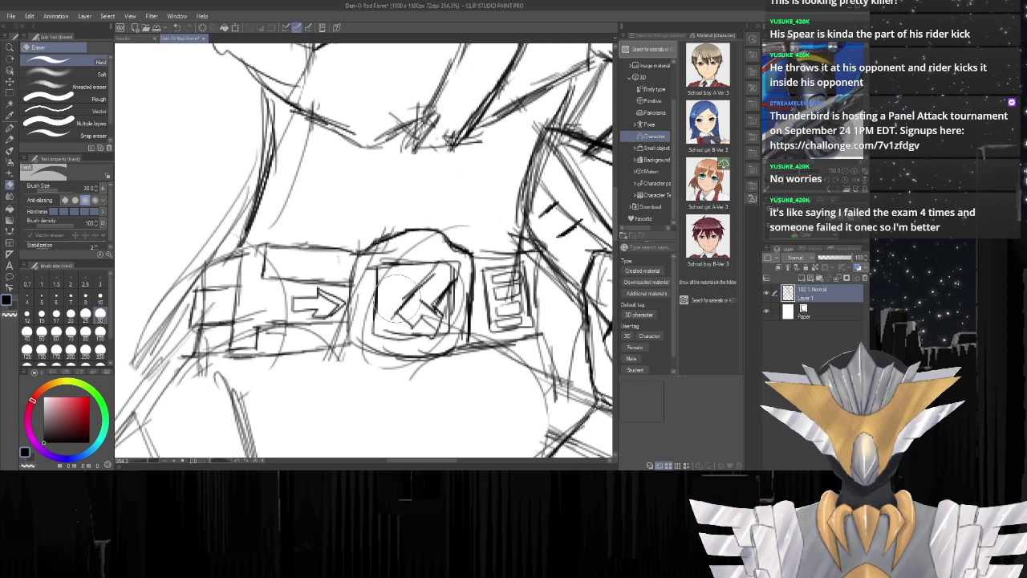
click(101, 299)
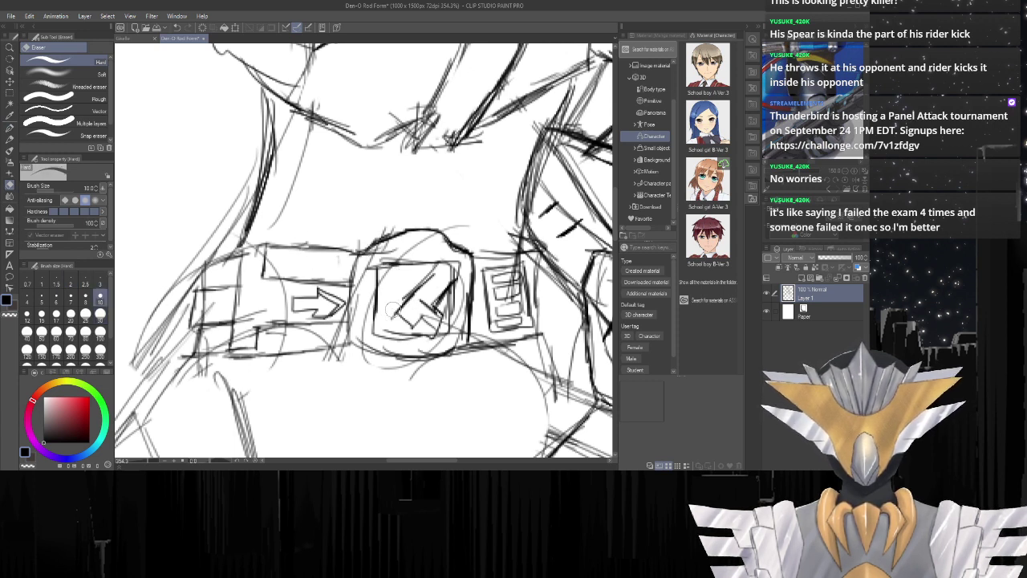
mouse_move(371, 276)
mouse_down()
mouse_move(360, 302)
mouse_move(367, 264)
mouse_move(423, 248)
mouse_move(447, 218)
mouse_move(455, 281)
mouse_move(463, 267)
mouse_move(466, 287)
mouse_move(447, 346)
mouse_move(409, 345)
mouse_move(370, 369)
mouse_move(361, 360)
mouse_move(436, 375)
mouse_move(328, 360)
mouse_up()
key(p)
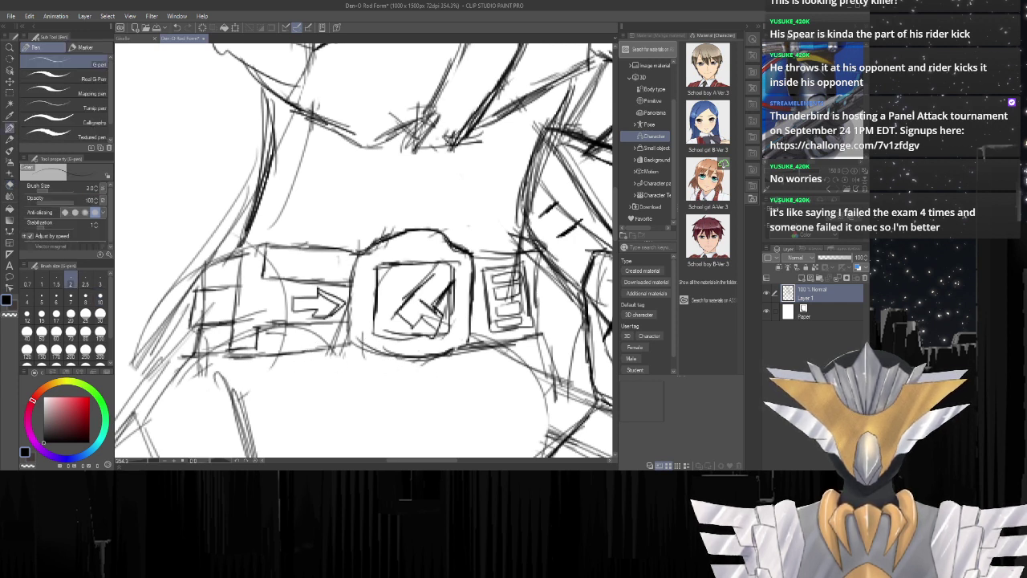
Darken the rest of the buckle's rounded outline and all four sides of its inner square.
mouse_move(471, 251)
mouse_down()
mouse_move(465, 347)
mouse_move(414, 362)
mouse_move(359, 354)
mouse_up()
mouse_move(360, 254)
mouse_down()
mouse_move(350, 331)
mouse_move(377, 361)
mouse_up()
mouse_move(374, 264)
mouse_down()
mouse_move(374, 337)
mouse_move(449, 334)
mouse_up()
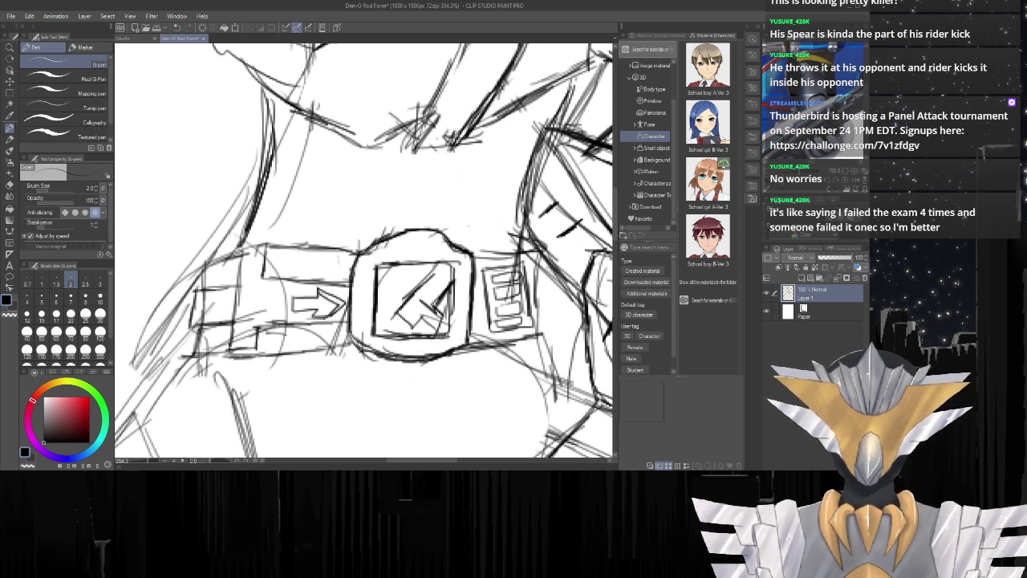
drag(453, 273, 454, 334)
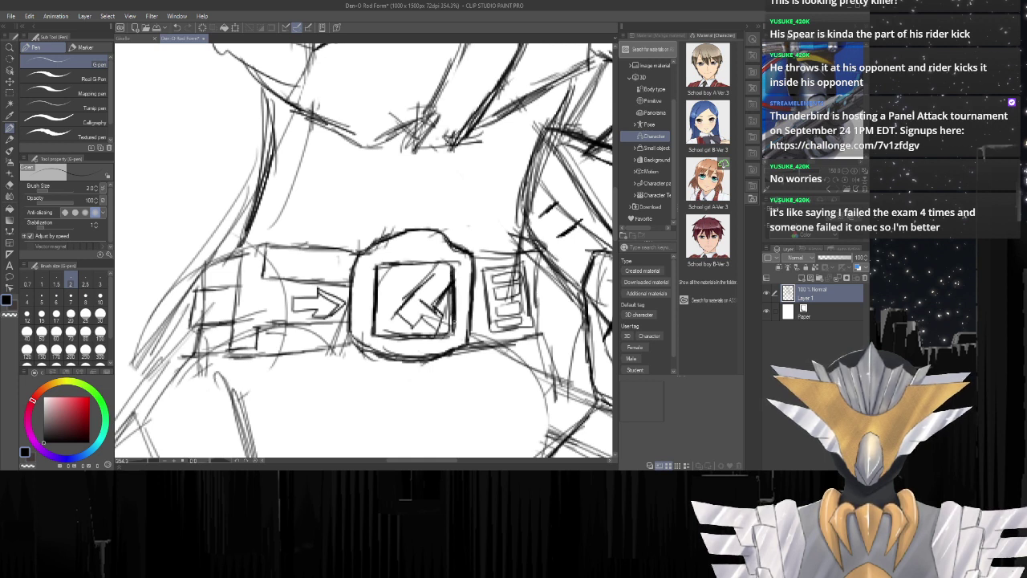
mouse_move(453, 257)
mouse_down()
mouse_move(455, 270)
mouse_move(373, 267)
mouse_up()
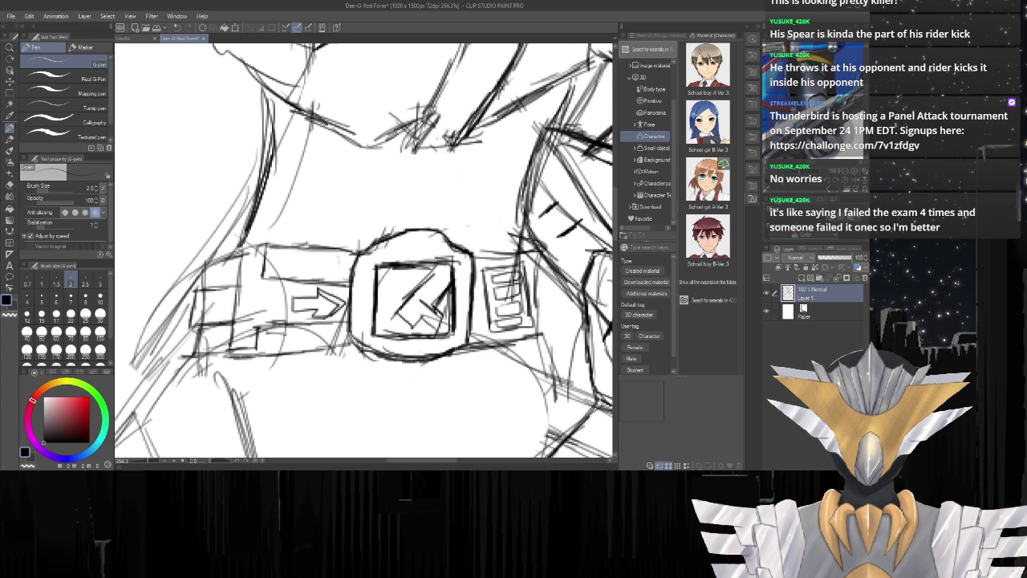
Try darkening the emblem inside the buckle's square, erase it completely and return to the G-pen.
mouse_move(438, 261)
mouse_down()
mouse_move(393, 315)
mouse_move(412, 326)
mouse_up()
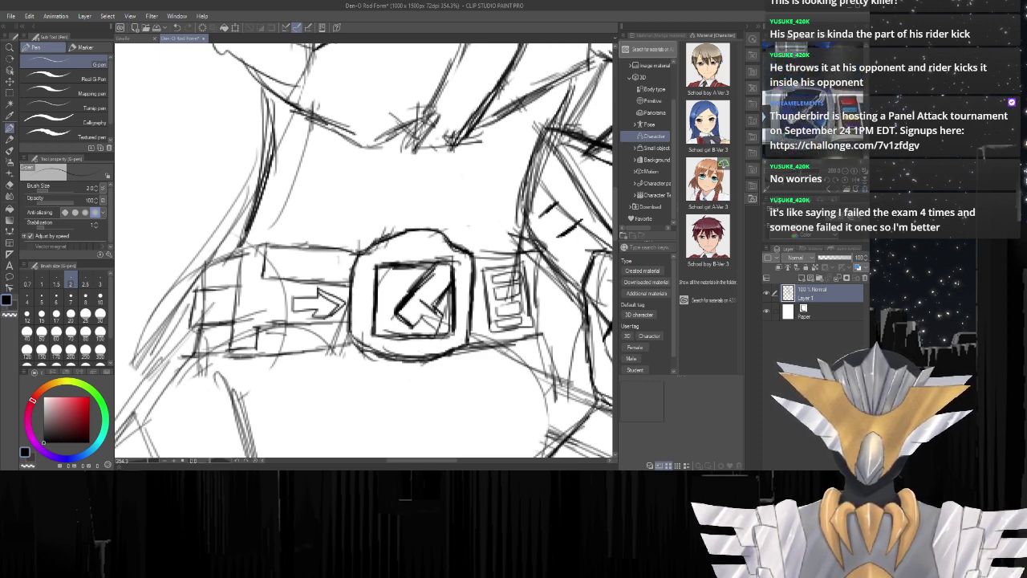
scroll(440, 281, up, 2)
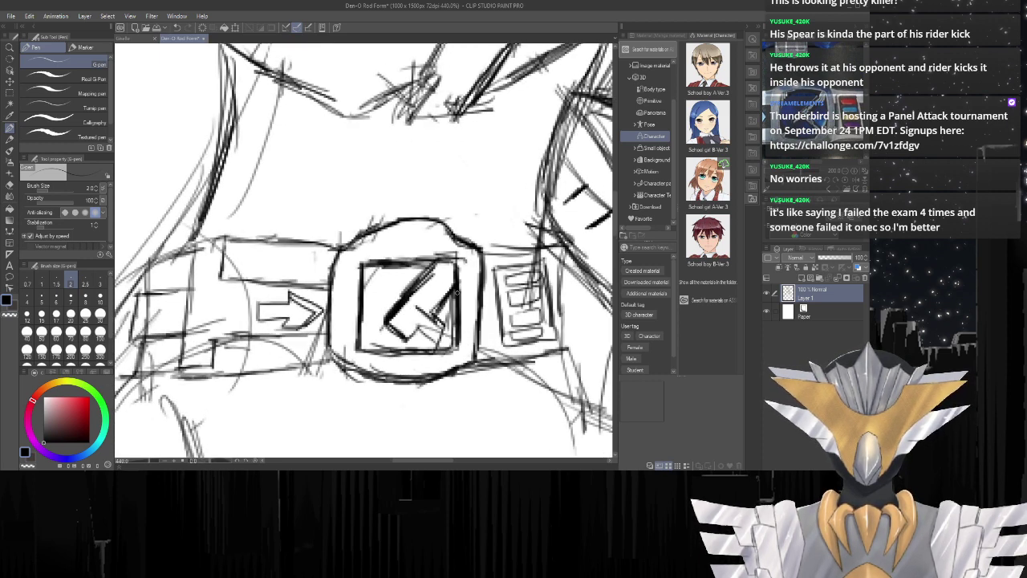
mouse_move(451, 291)
mouse_down()
mouse_move(403, 295)
mouse_move(424, 300)
mouse_move(395, 322)
mouse_move(436, 303)
mouse_move(417, 322)
mouse_move(441, 324)
mouse_move(440, 295)
mouse_move(400, 296)
mouse_move(422, 281)
mouse_move(399, 318)
mouse_move(404, 335)
mouse_move(377, 340)
mouse_move(392, 316)
mouse_move(374, 278)
mouse_move(432, 276)
mouse_move(397, 278)
mouse_move(409, 289)
mouse_move(406, 257)
mouse_move(382, 255)
mouse_move(437, 255)
mouse_up()
key(e)
key(p)
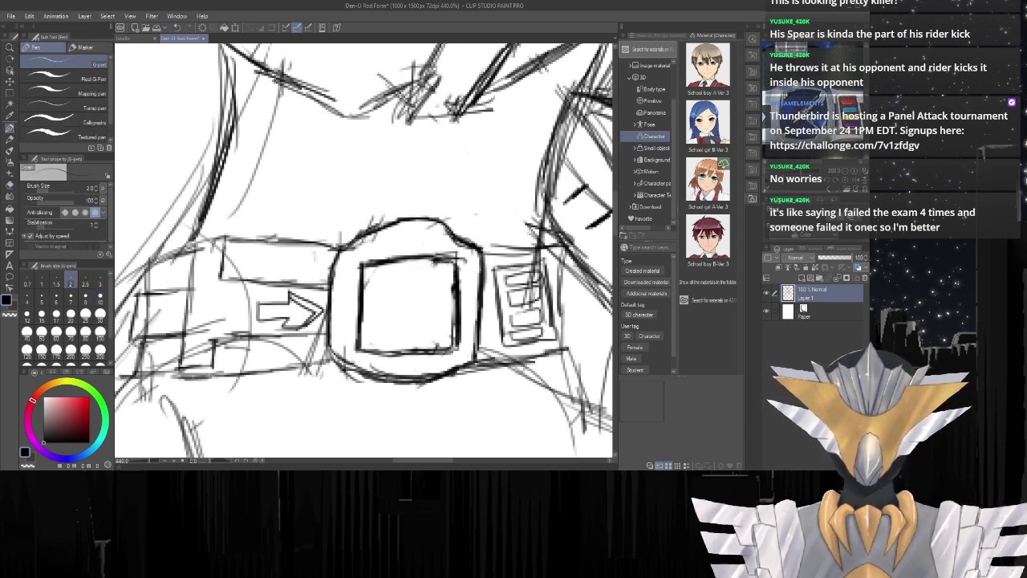
Draw a new buckle emblem inside the square: a broad diagonal bar with a second bar branching toward the lower corner.
mouse_move(434, 261)
mouse_down()
mouse_move(374, 313)
mouse_move(388, 325)
mouse_move(410, 309)
mouse_move(448, 355)
mouse_up()
drag(418, 304, 455, 343)
mouse_move(432, 317)
mouse_down()
mouse_move(458, 349)
mouse_move(445, 335)
mouse_up()
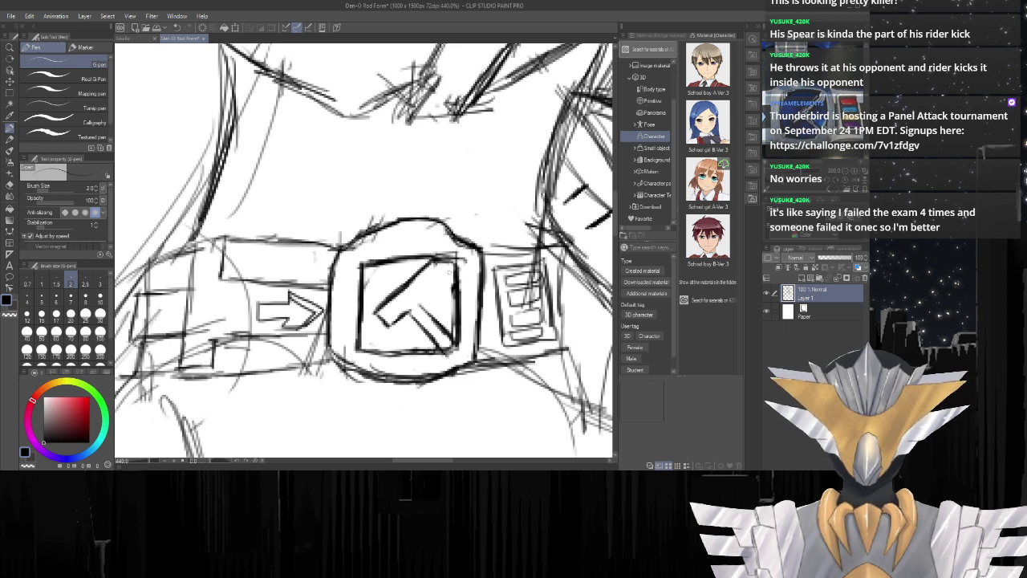
drag(456, 268, 408, 313)
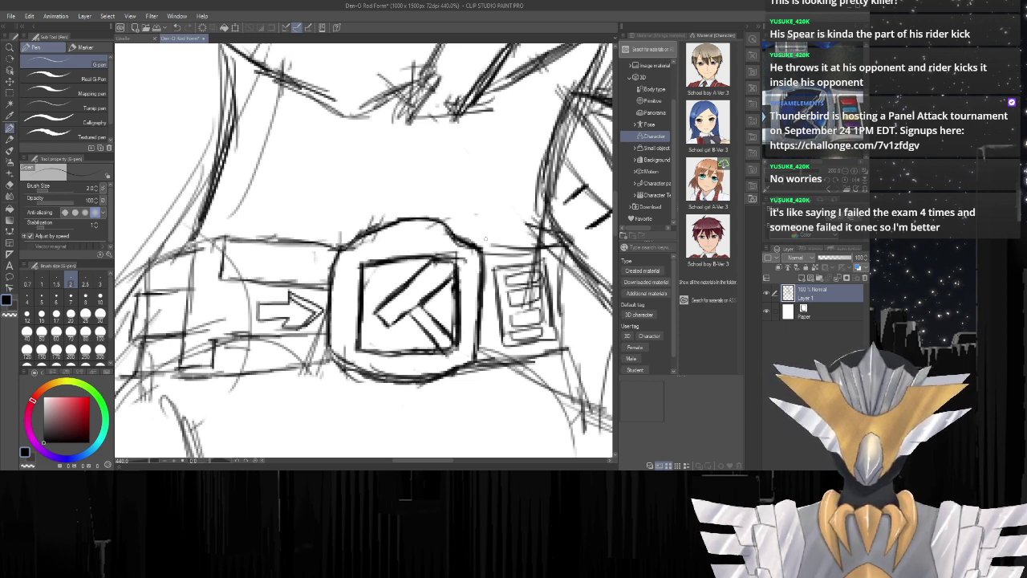
Erase the slatted panel on the belt segment between the buckle and lowered arm, and redraw the segment's edges with the G-pen.
key(e)
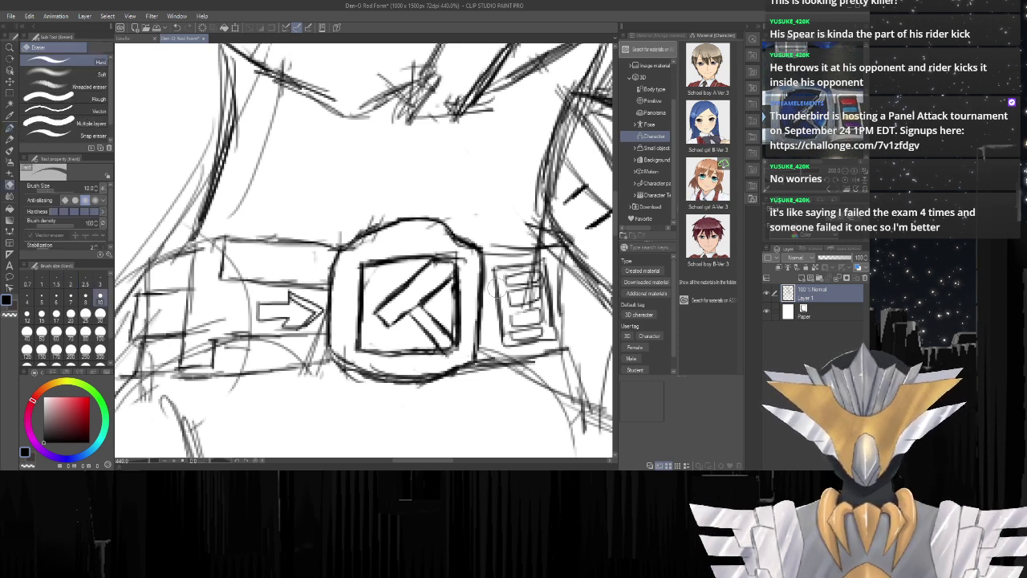
mouse_move(491, 273)
mouse_down()
mouse_move(511, 316)
mouse_move(533, 325)
mouse_move(539, 276)
mouse_move(552, 337)
mouse_move(544, 271)
mouse_move(505, 282)
mouse_move(536, 259)
mouse_move(492, 270)
mouse_move(536, 247)
mouse_move(516, 247)
mouse_move(562, 238)
mouse_move(566, 346)
mouse_move(470, 366)
mouse_up()
key(p)
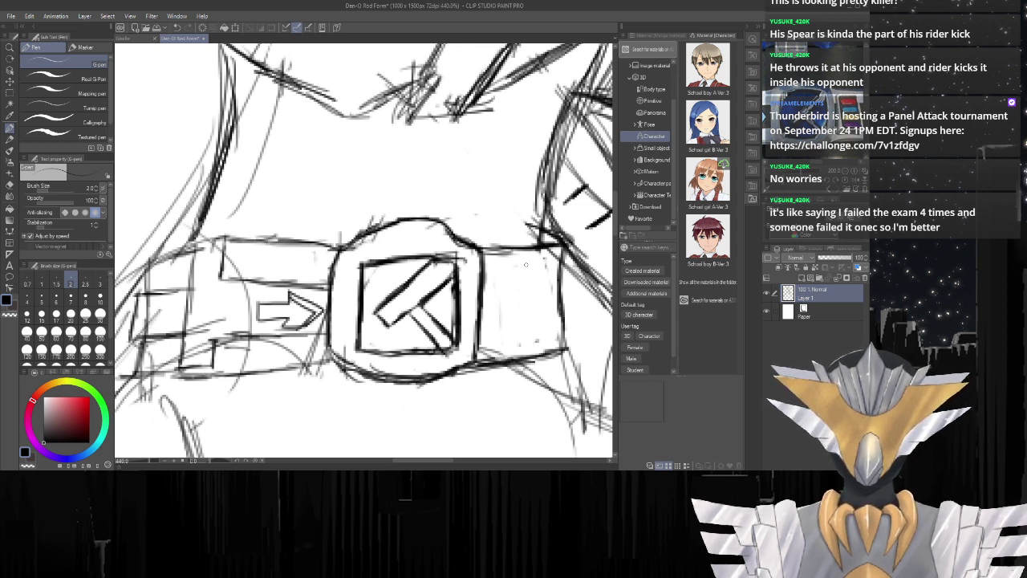
Draw four stacked flat ovals on the cleared belt segment and frame them with a double-lined rectangle.
mouse_move(529, 266)
mouse_down()
mouse_move(507, 267)
mouse_move(500, 279)
mouse_move(536, 281)
mouse_move(521, 267)
mouse_move(506, 299)
mouse_move(539, 300)
mouse_move(524, 286)
mouse_move(534, 306)
mouse_move(504, 311)
mouse_move(532, 321)
mouse_move(504, 338)
mouse_move(549, 332)
mouse_move(523, 327)
mouse_up()
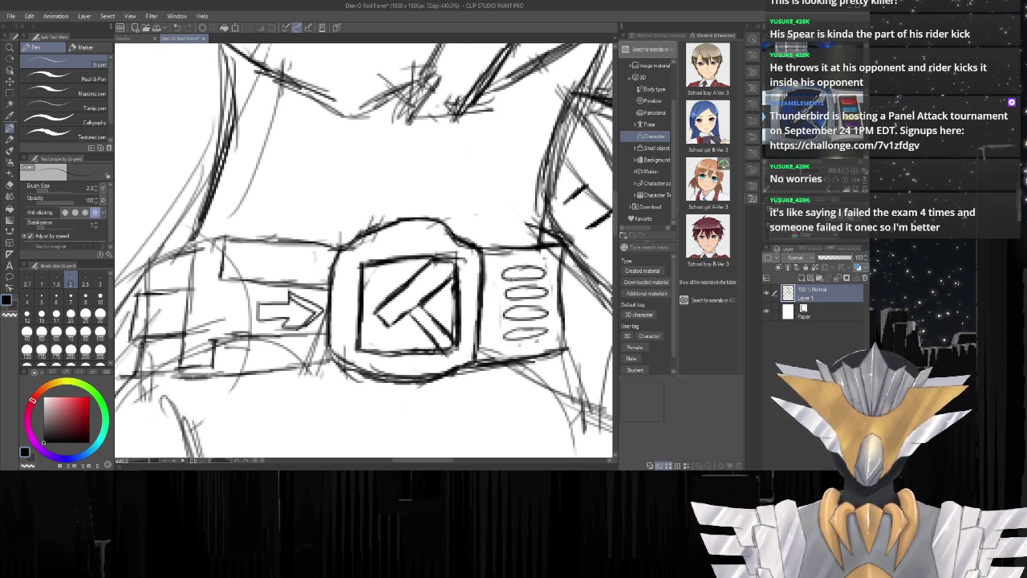
mouse_move(492, 271)
mouse_down()
mouse_move(496, 346)
mouse_move(561, 342)
mouse_up()
drag(553, 274, 555, 342)
mouse_move(554, 275)
mouse_down()
mouse_move(555, 326)
mouse_move(543, 267)
mouse_up()
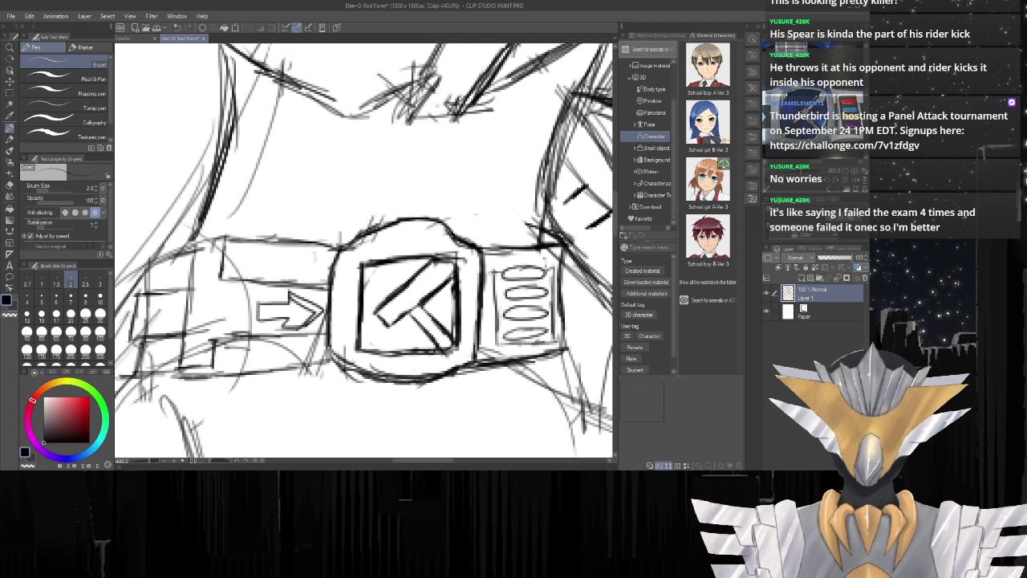
drag(490, 269, 490, 352)
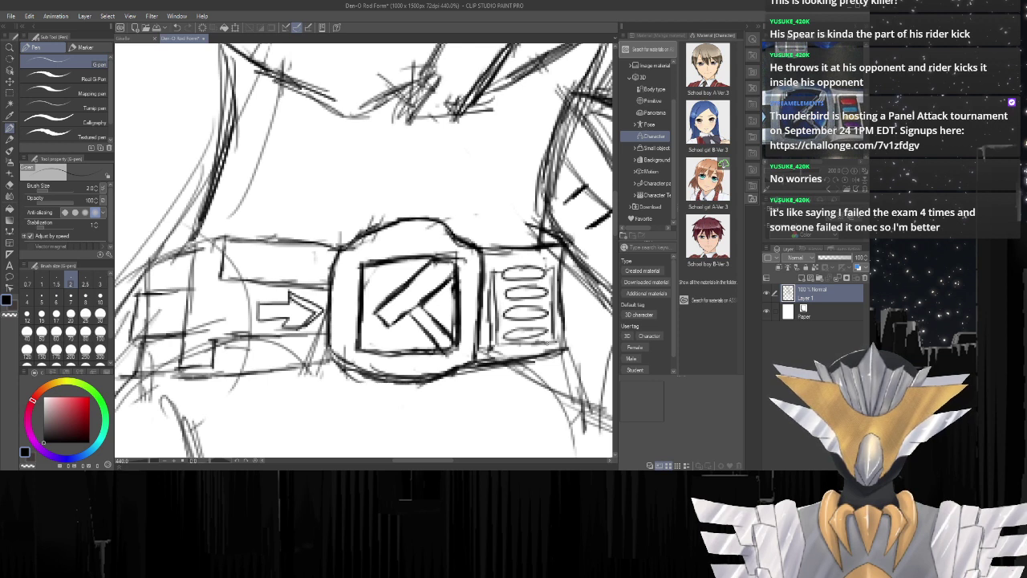
drag(553, 343, 488, 353)
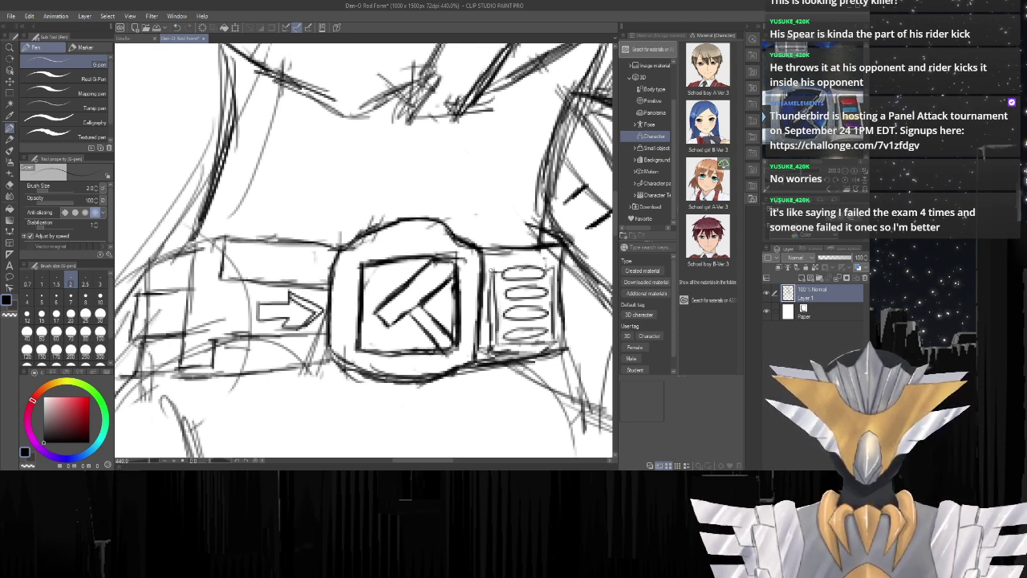
mouse_move(491, 264)
mouse_down()
mouse_move(547, 253)
mouse_move(514, 258)
mouse_move(549, 256)
mouse_move(556, 294)
mouse_up()
scroll(282, 267, down, 12)
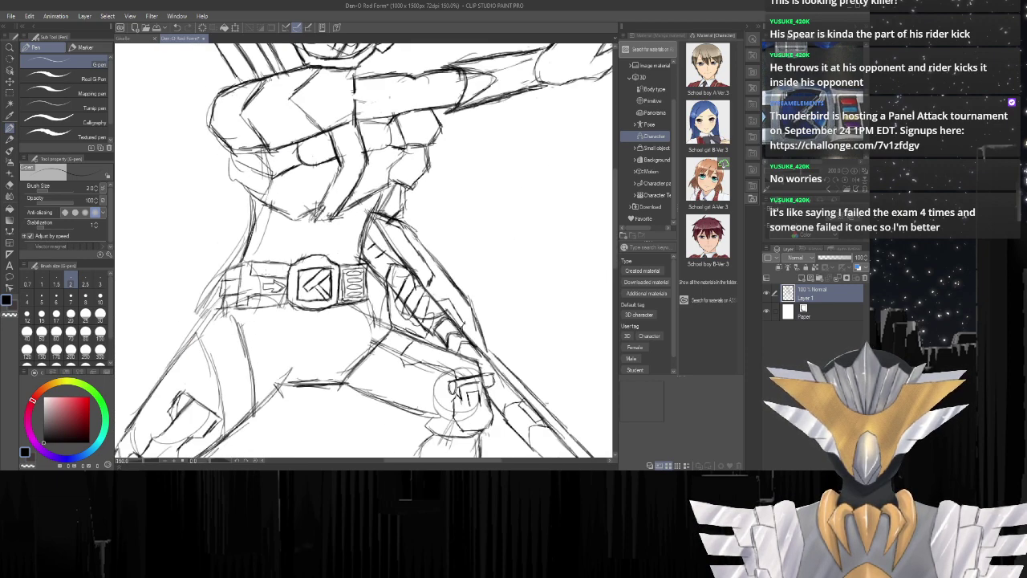
scroll(377, 298, up, 4)
scroll(375, 301, down, 5)
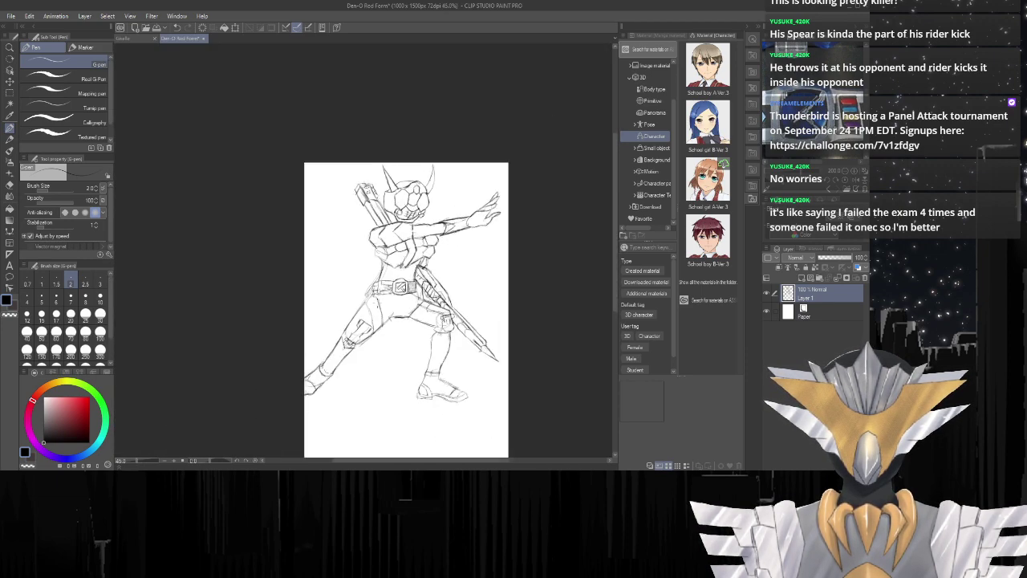
scroll(368, 373, up, 3)
scroll(369, 381, up, 1)
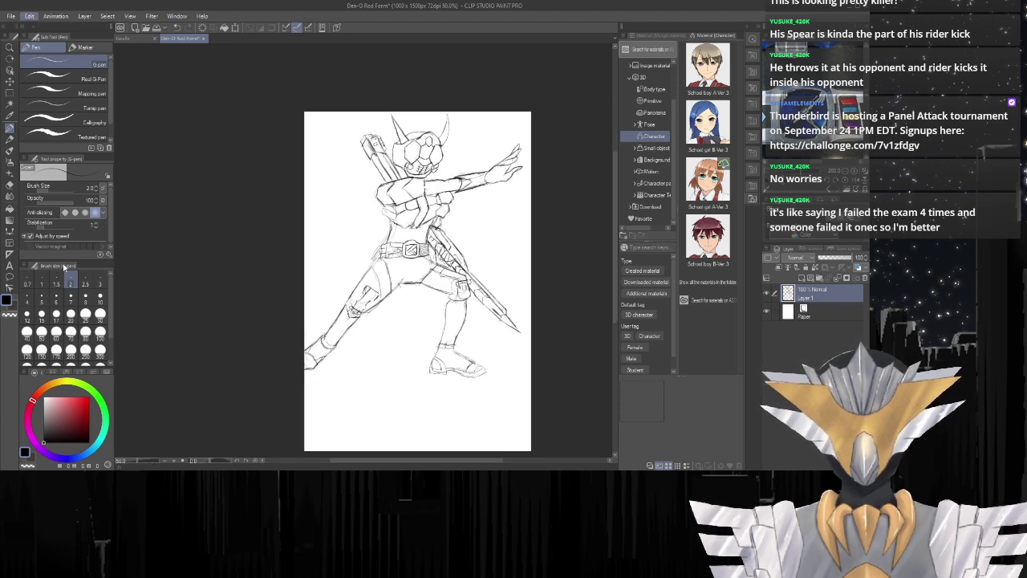
key(ctrl+t)
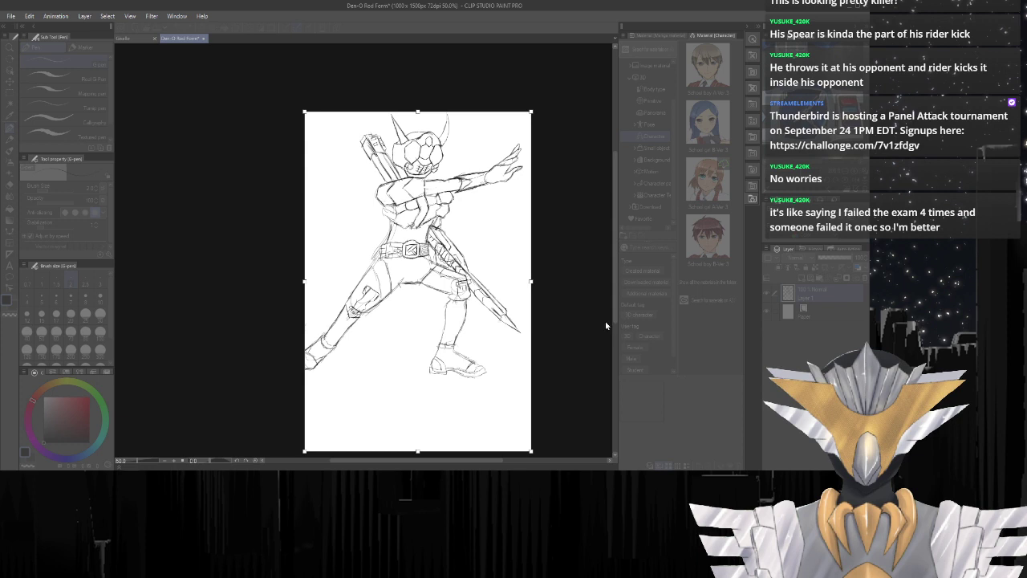
text(1200)
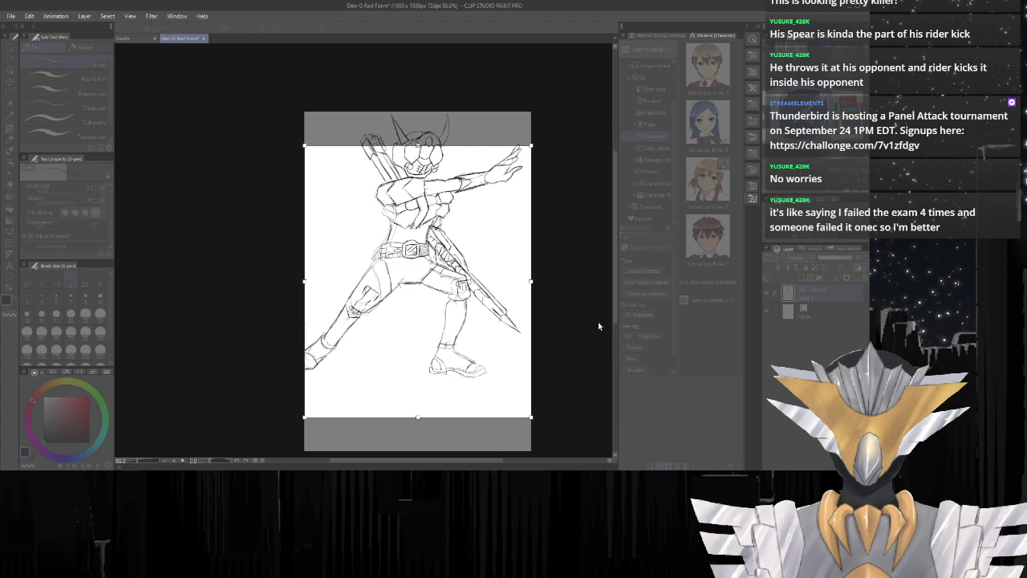
text(130)
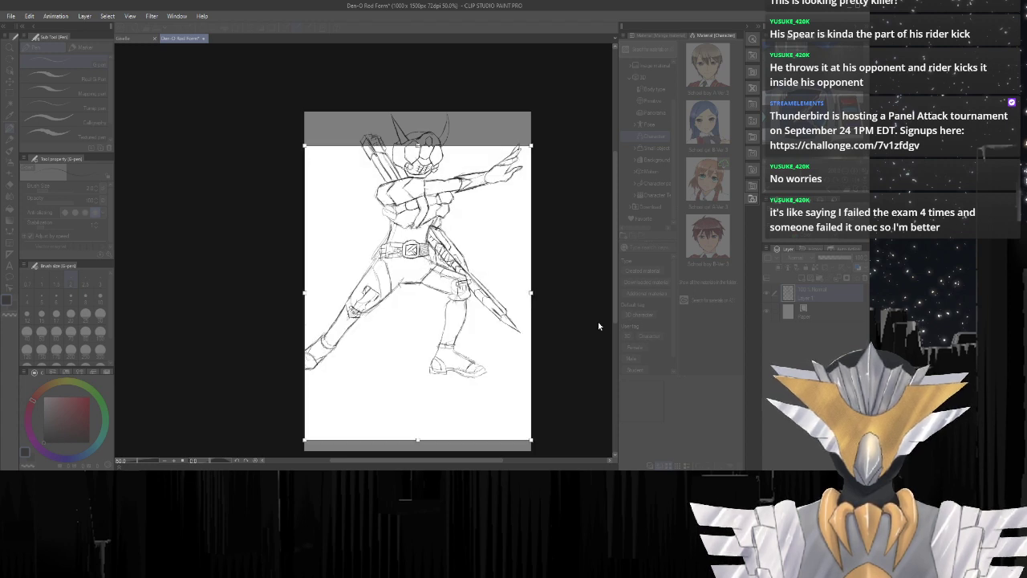
click(744, 328)
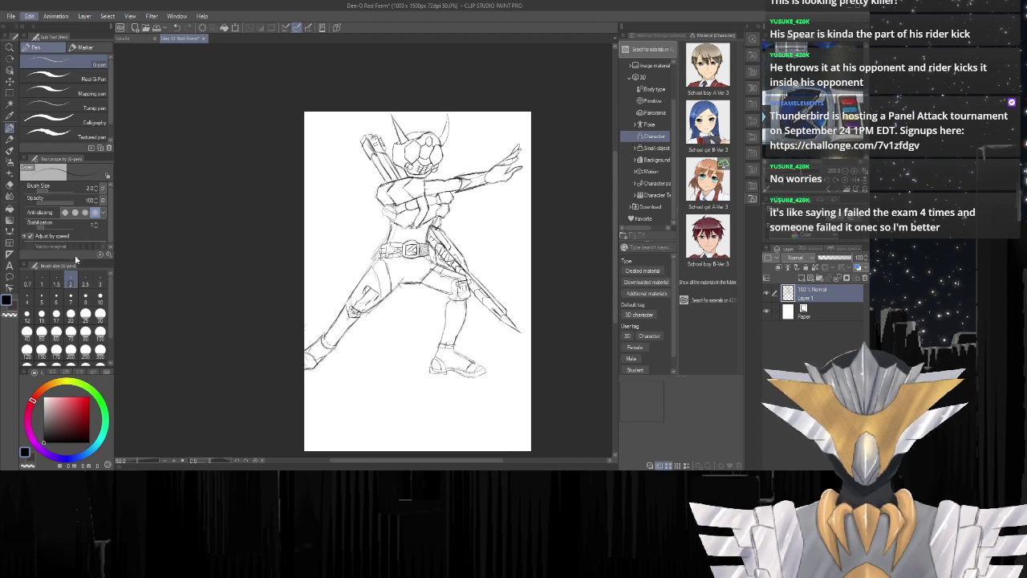
Change the canvas height to 1250 px, keeping the top edge fixed so that only the empty area below the feet is cropped.
key(ctrl+alt+c)
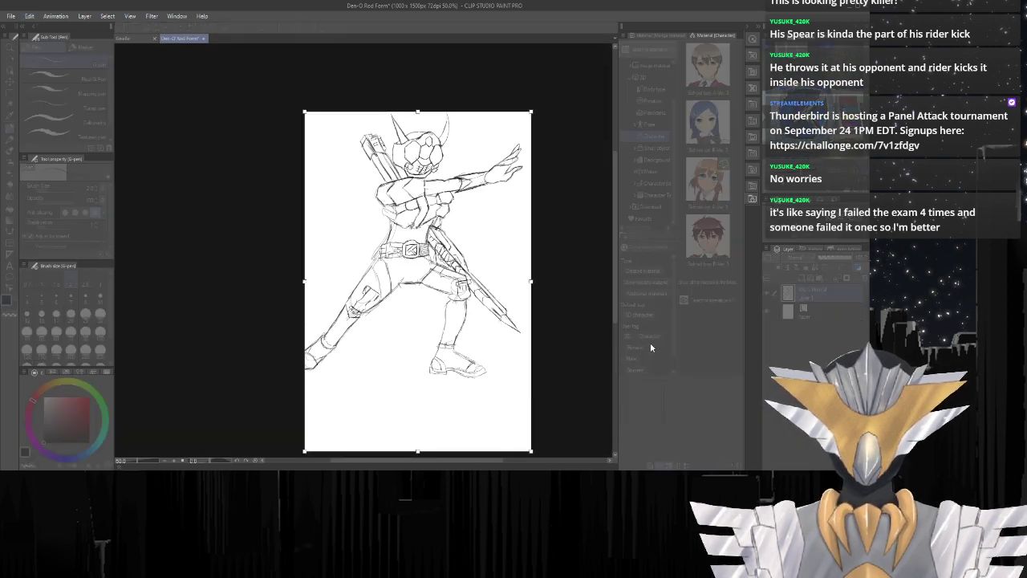
drag(639, 329, 598, 323)
text(1300)
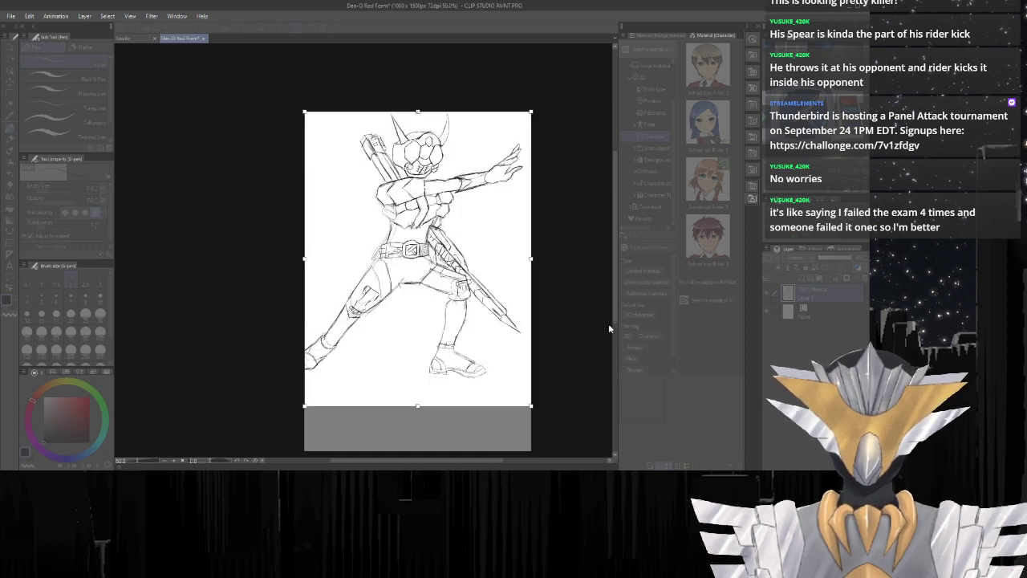
text(1250)
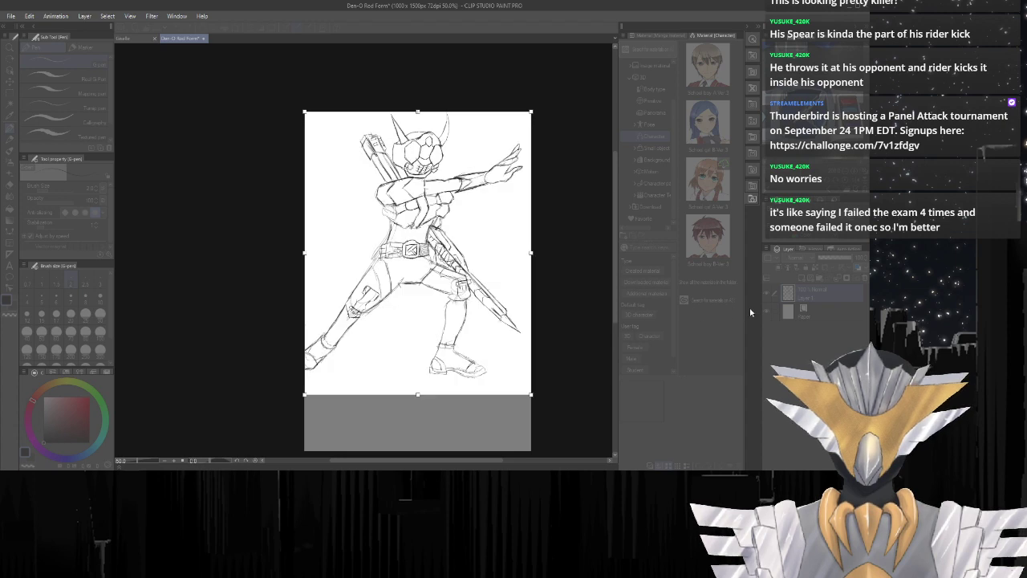
click(750, 307)
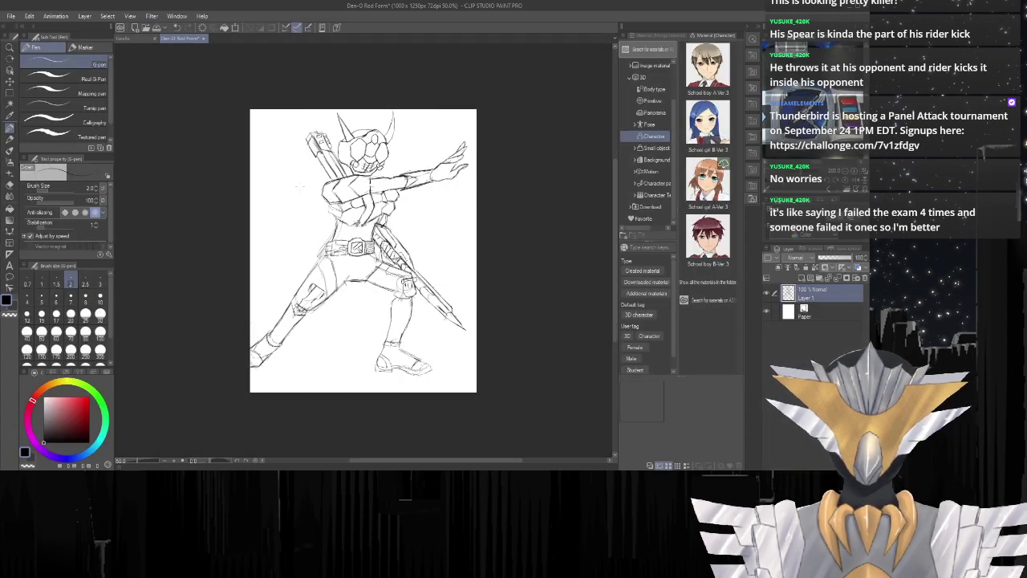
Erase the stray outer construction lines beside the waist and hip with the hard eraser.
scroll(322, 302, up, 2)
scroll(323, 301, up, 3)
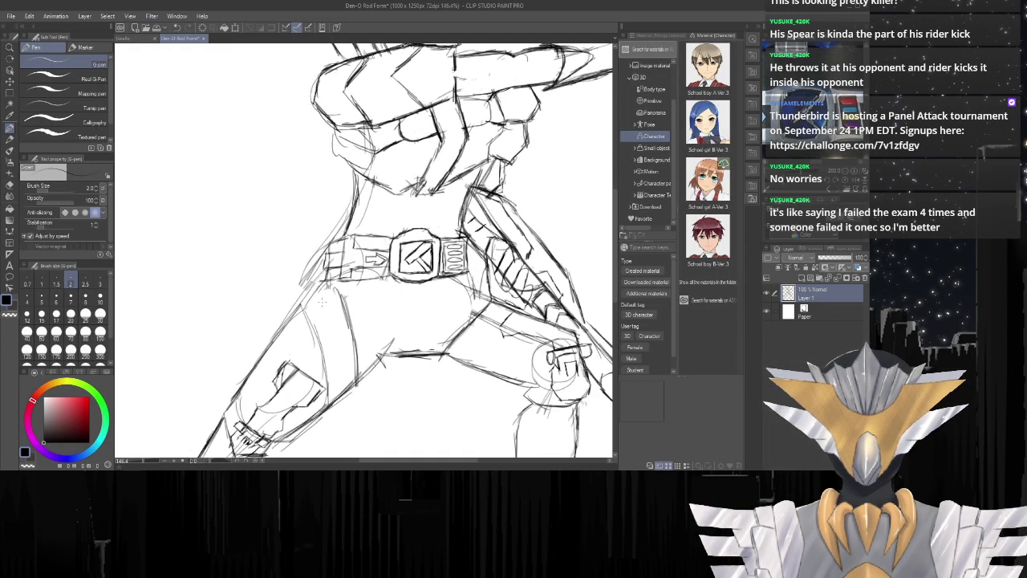
scroll(300, 232, up, 1)
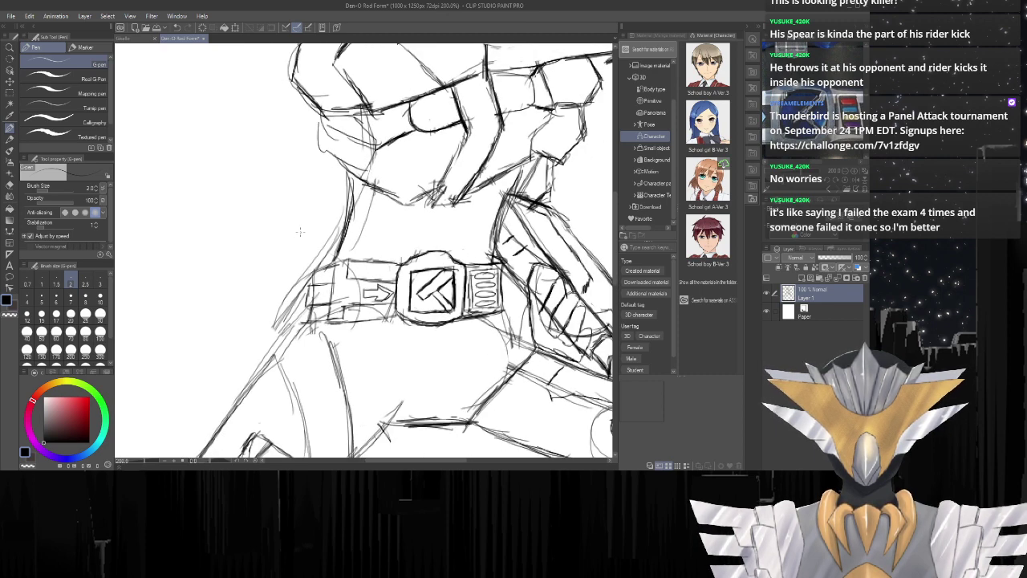
key(e)
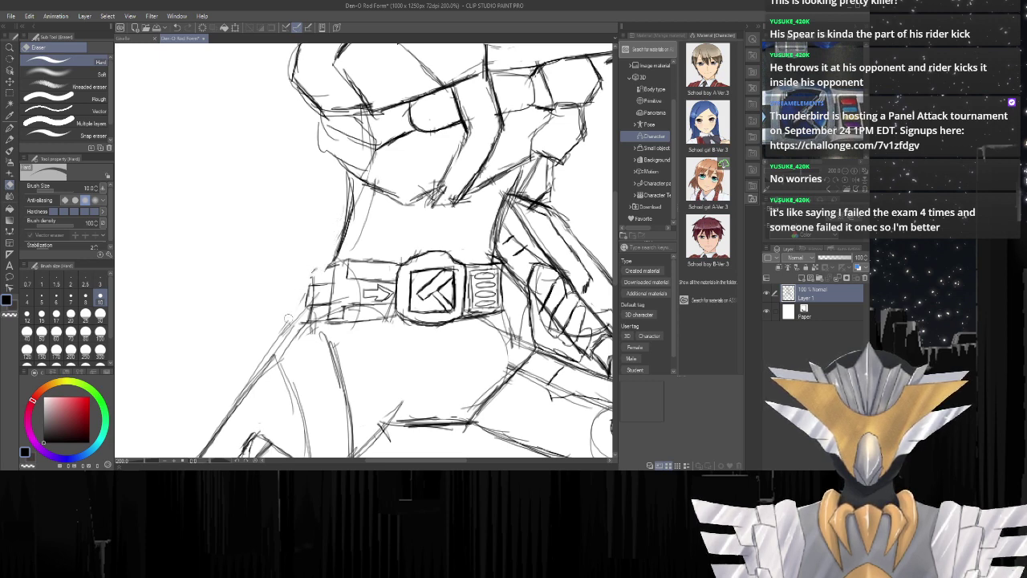
key(ctrl+0)
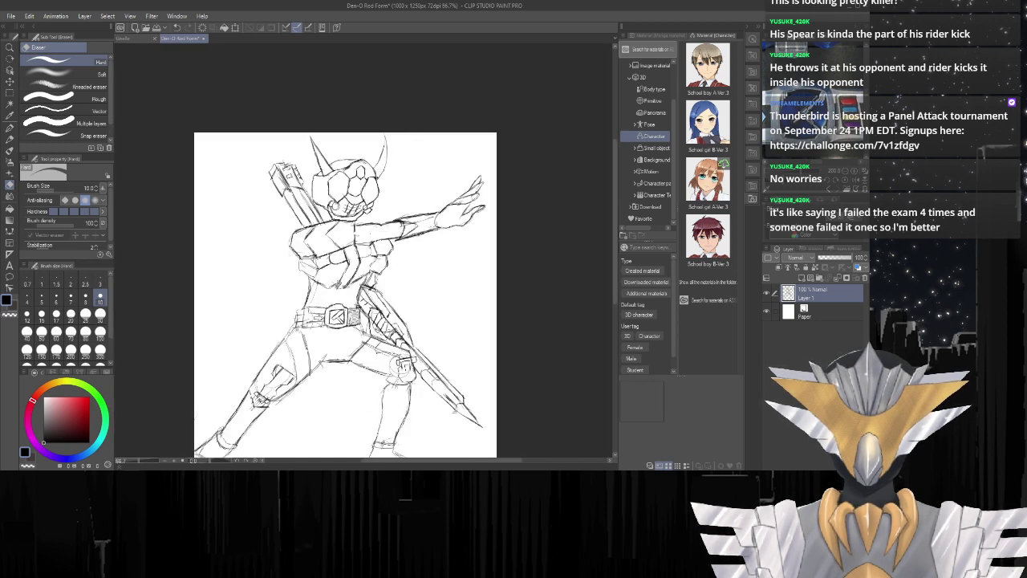
Darken the two curved band lines across the extended leg's upper thigh with the G-pen.
scroll(276, 391, up, 5)
key(p)
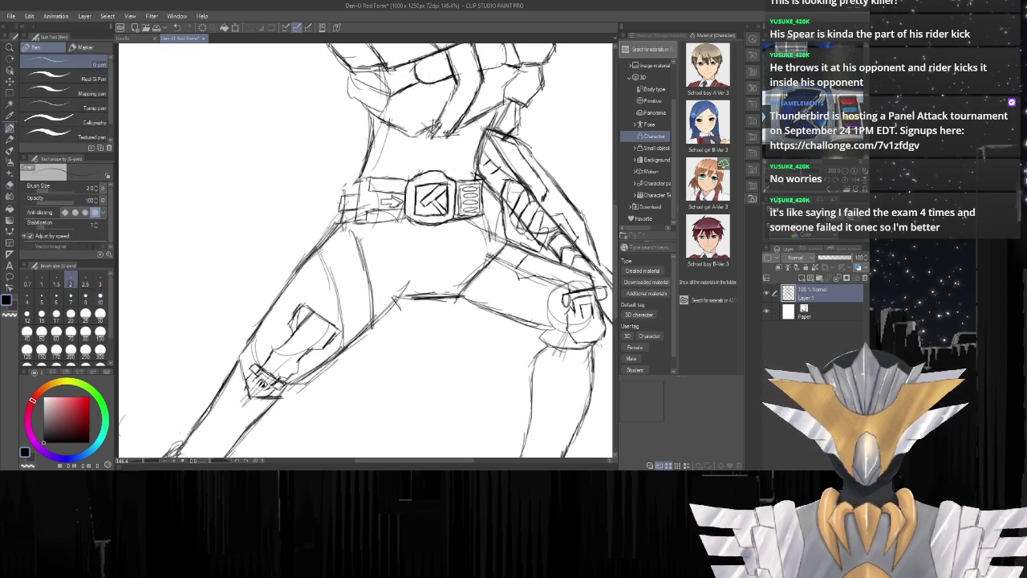
drag(319, 250, 345, 349)
drag(339, 312, 344, 350)
drag(357, 230, 372, 312)
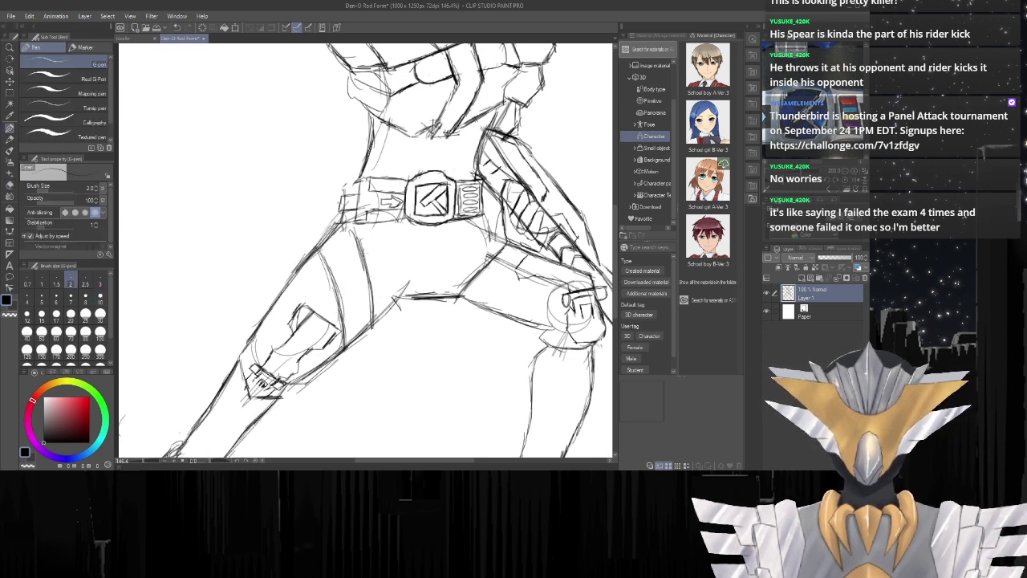
drag(364, 253, 373, 321)
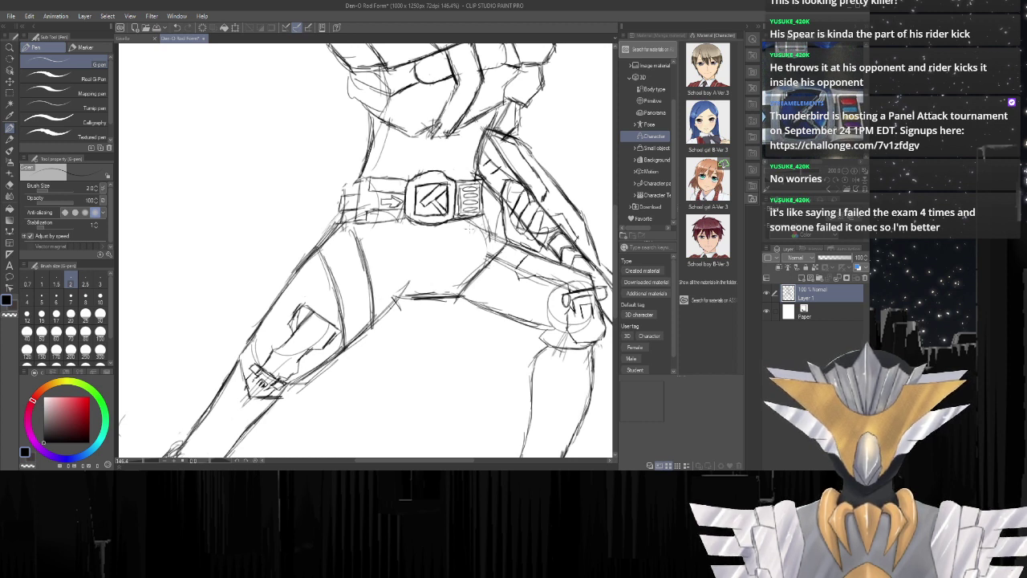
Draw matching band lines across the top of the bent leg's thigh, from the hip down to the crotch.
mouse_move(475, 226)
mouse_down()
mouse_move(464, 278)
mouse_move(469, 238)
mouse_move(455, 297)
mouse_up()
drag(498, 244, 471, 286)
drag(496, 248, 454, 302)
drag(494, 258, 461, 292)
scroll(488, 259, down, 4)
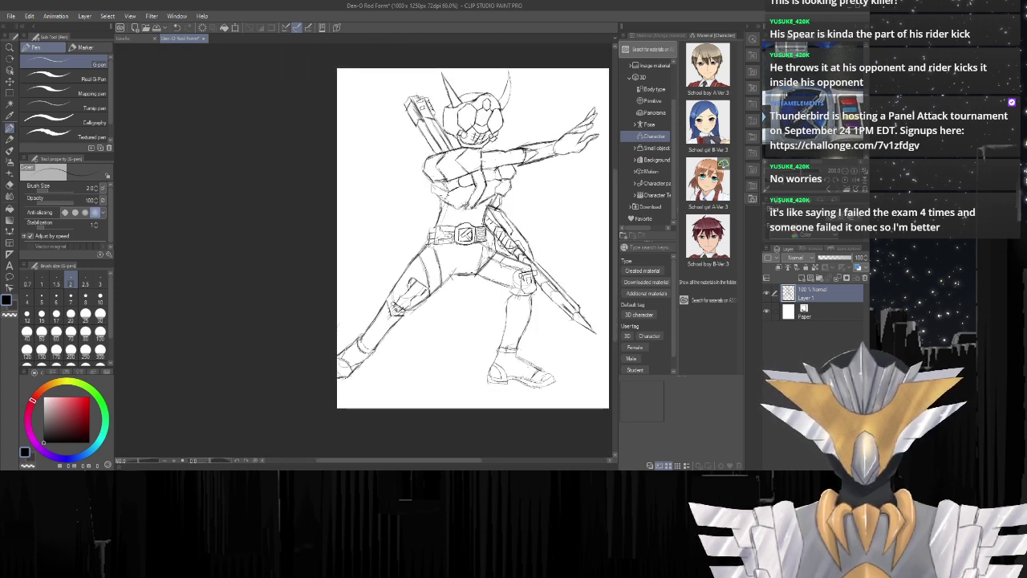
Erase the leftover construction lines inside the waist, just below the chest armor.
scroll(461, 188, up, 2)
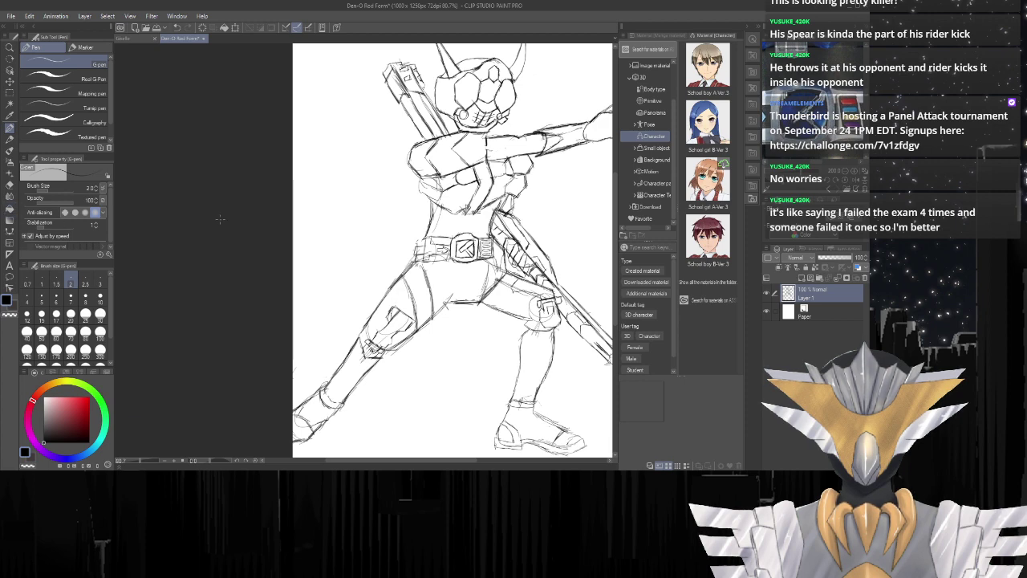
scroll(466, 226, up, 3)
scroll(465, 226, up, 2)
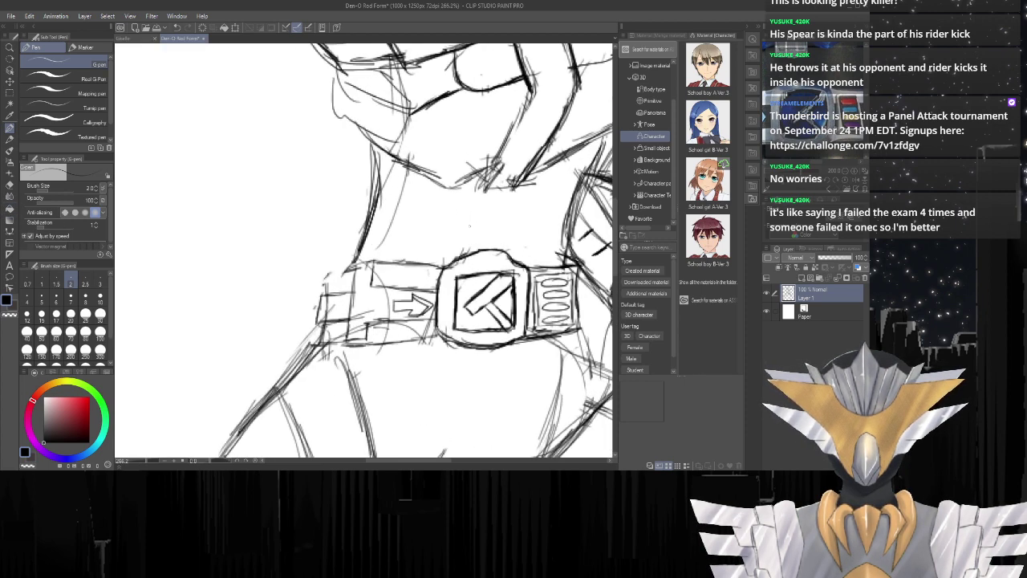
key(e)
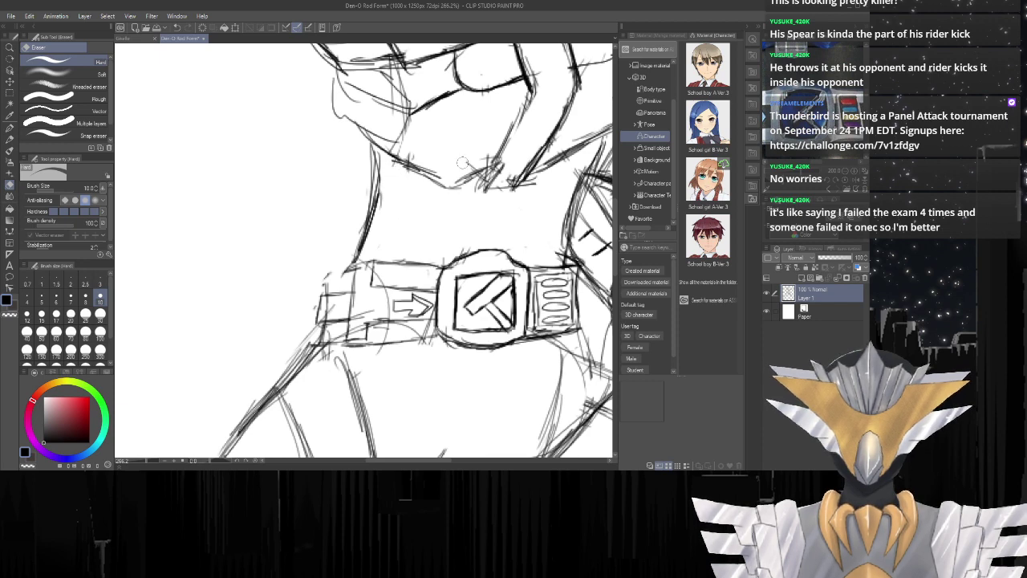
scroll(463, 163, down, 4)
scroll(498, 173, up, 2)
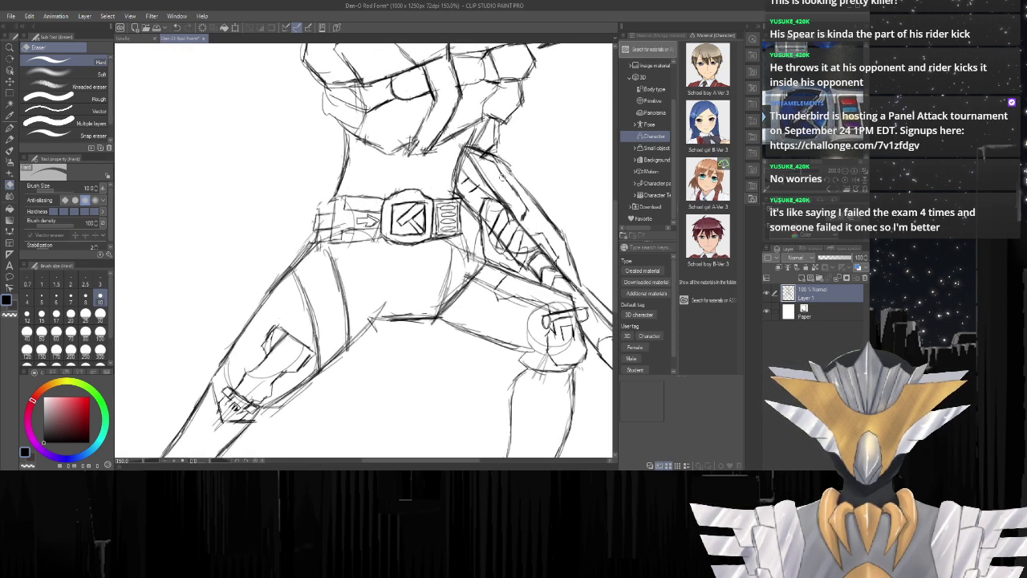
mouse_move(446, 149)
mouse_down()
mouse_move(450, 136)
mouse_move(470, 133)
mouse_up()
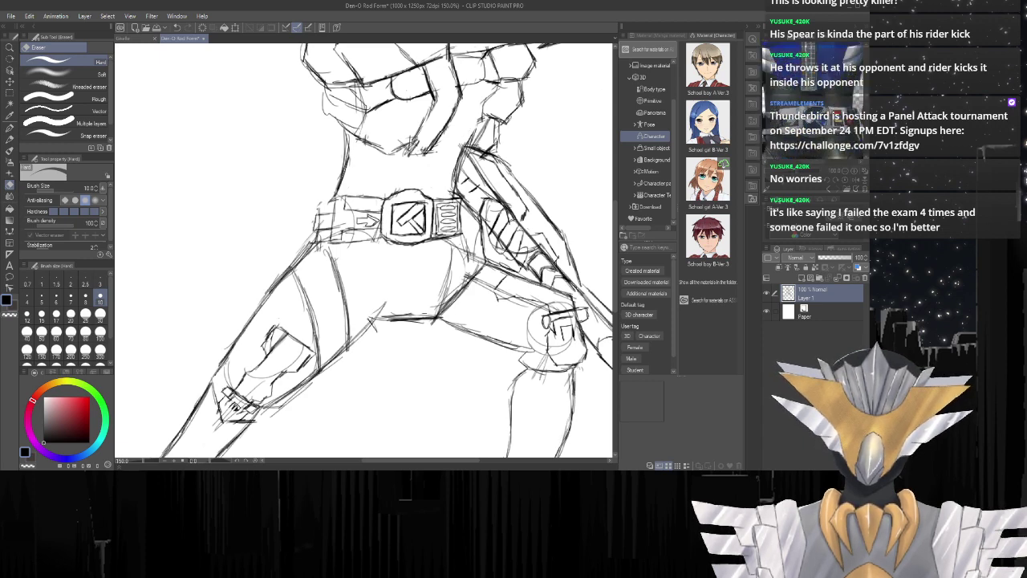
Redraw the chest armor's lower edge and strengthen its side outline below the bent arm with the G-pen.
key(p)
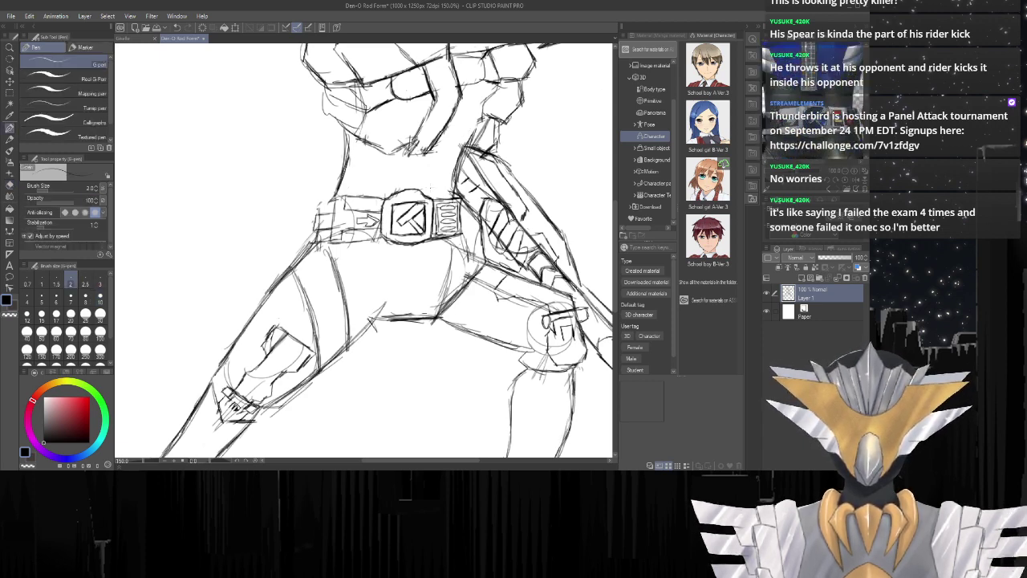
drag(436, 151, 470, 146)
drag(371, 146, 410, 157)
scroll(253, 136, down, 10)
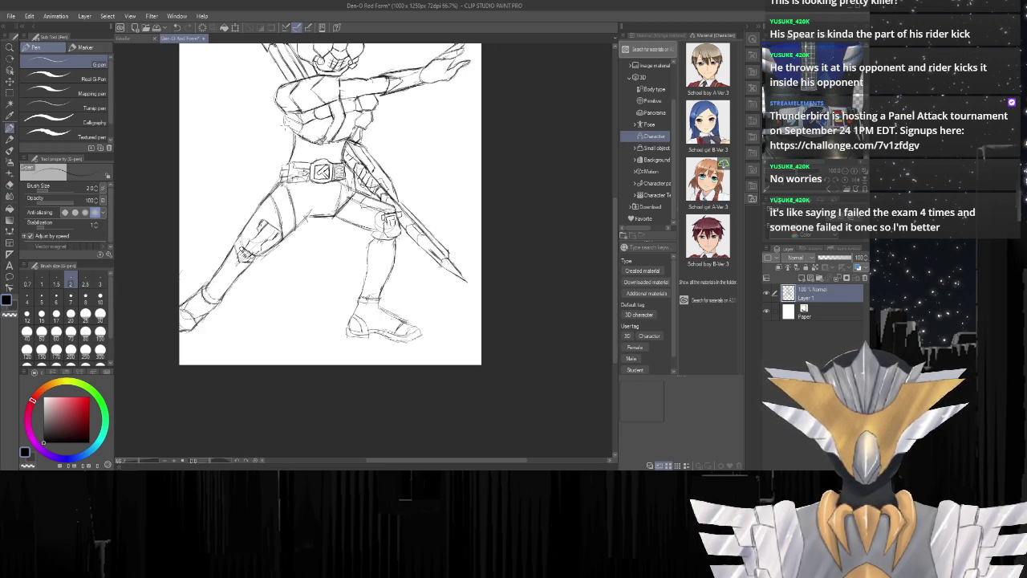
scroll(291, 130, up, 12)
mouse_move(285, 92)
mouse_down()
mouse_move(284, 124)
mouse_move(328, 151)
mouse_up()
drag(287, 93, 332, 127)
drag(326, 107, 330, 121)
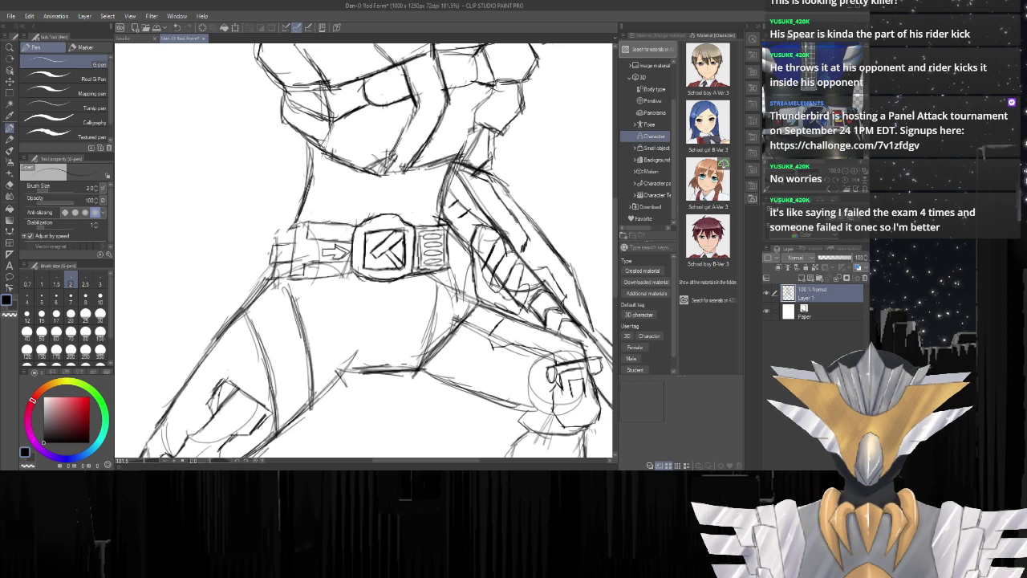
Save the finished sketch as the PNG file "Den-O Rod Form Sketch" and close its document.
scroll(329, 72, down, 5)
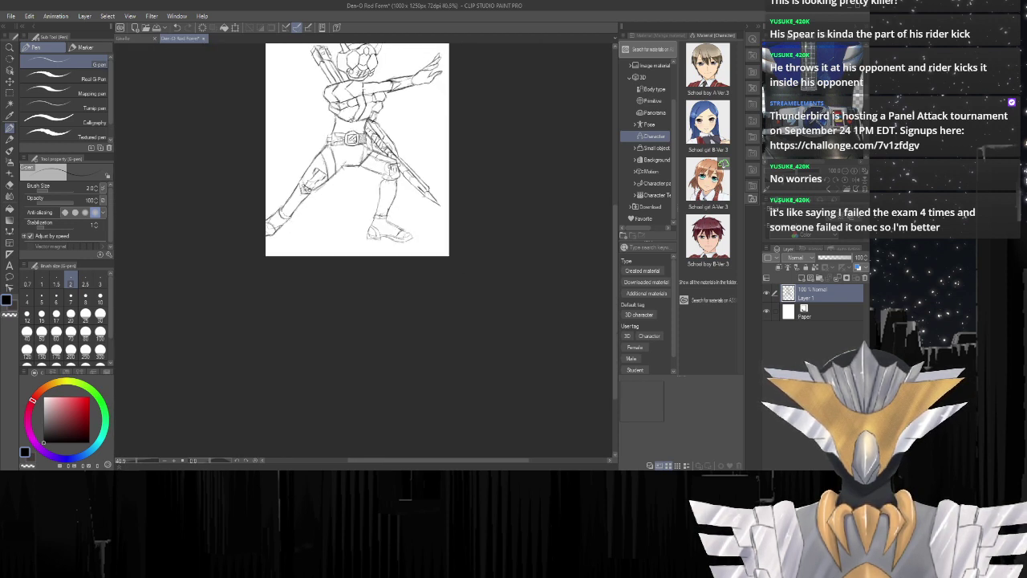
scroll(260, 217, up, 2)
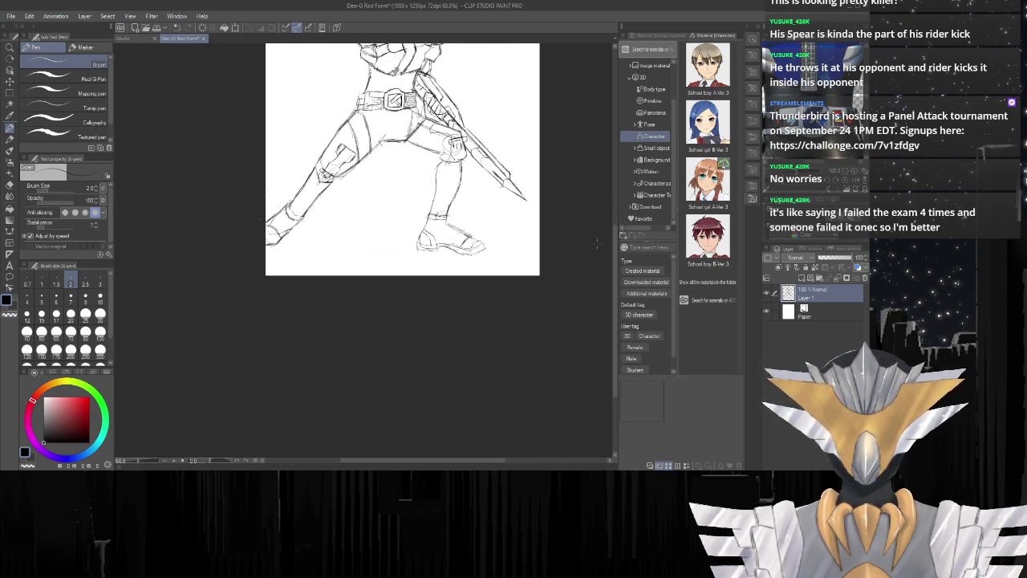
drag(612, 255, 603, 201)
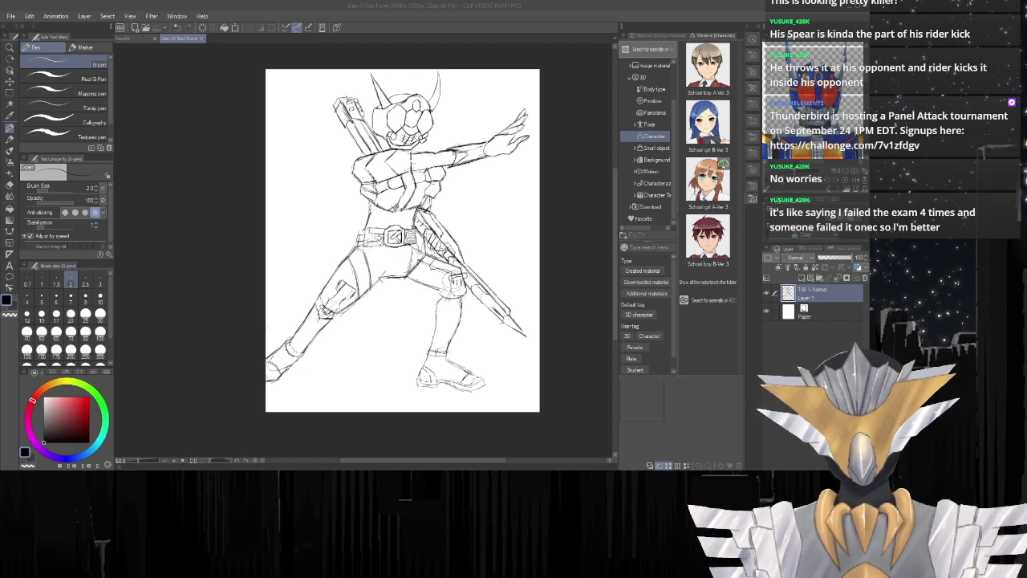
click(14, 16)
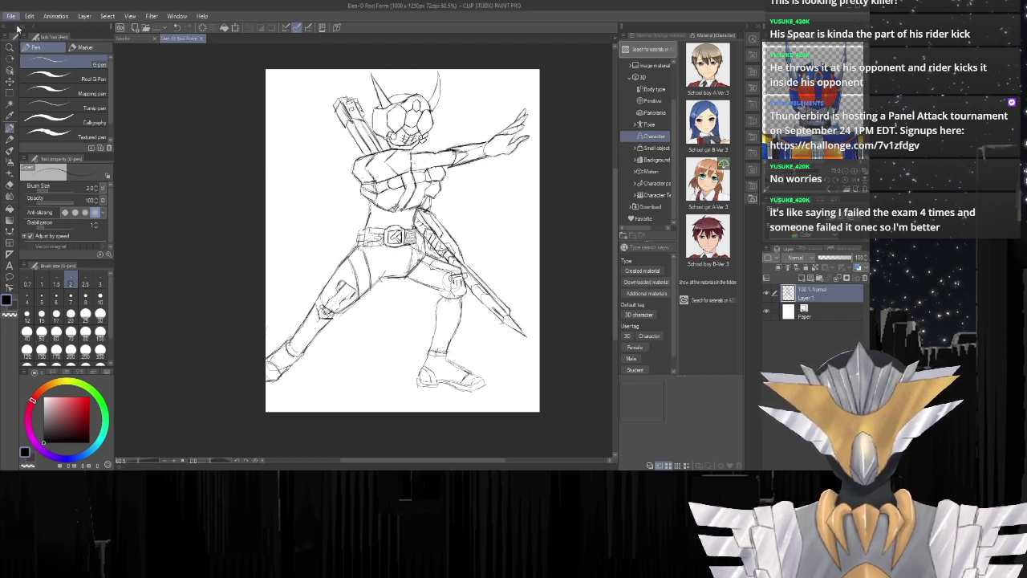
click(42, 97)
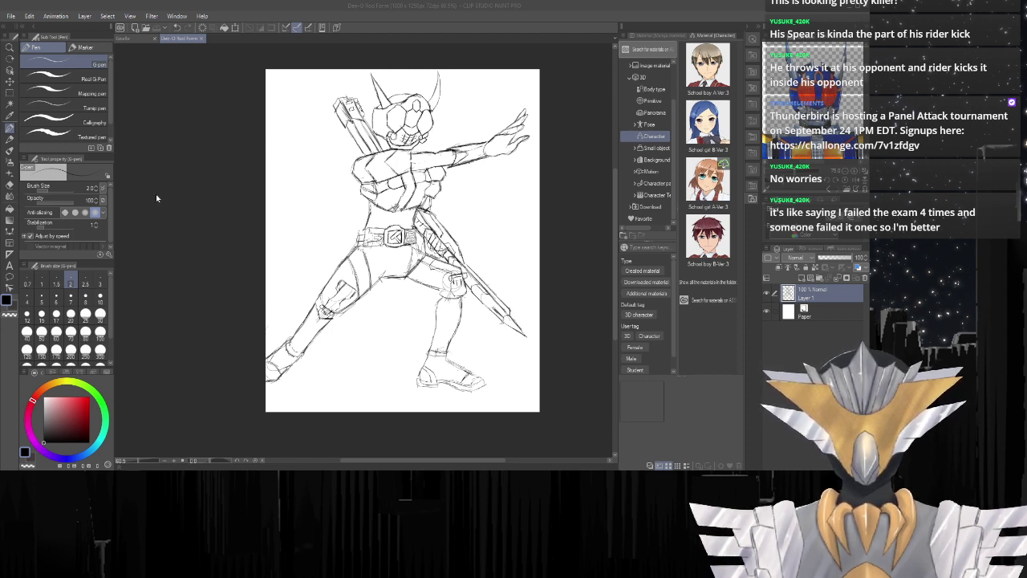
click(453, 185)
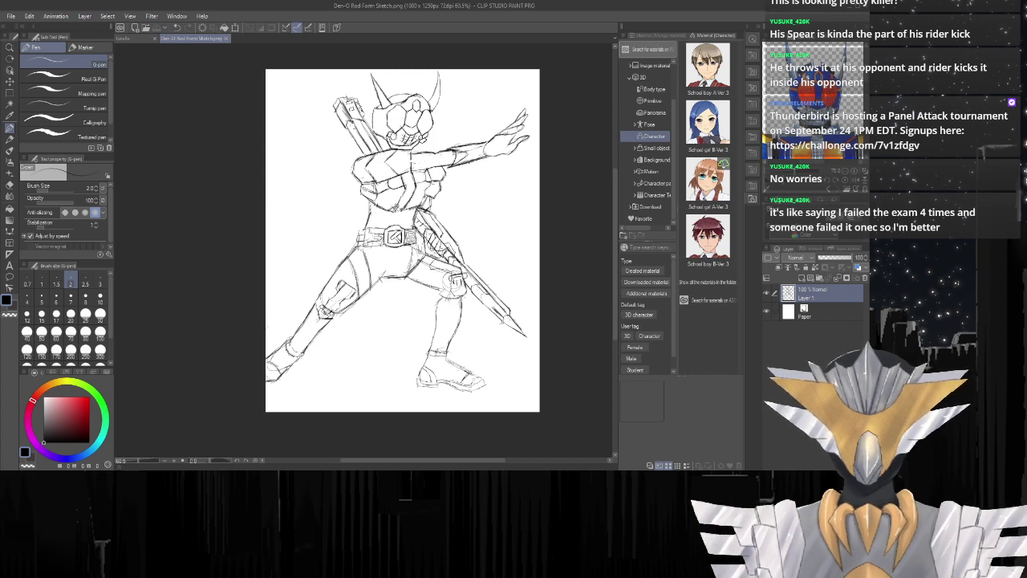
click(227, 38)
Save the open maid character sheet as the PNG file "Giselle".
scroll(393, 196, down, 10)
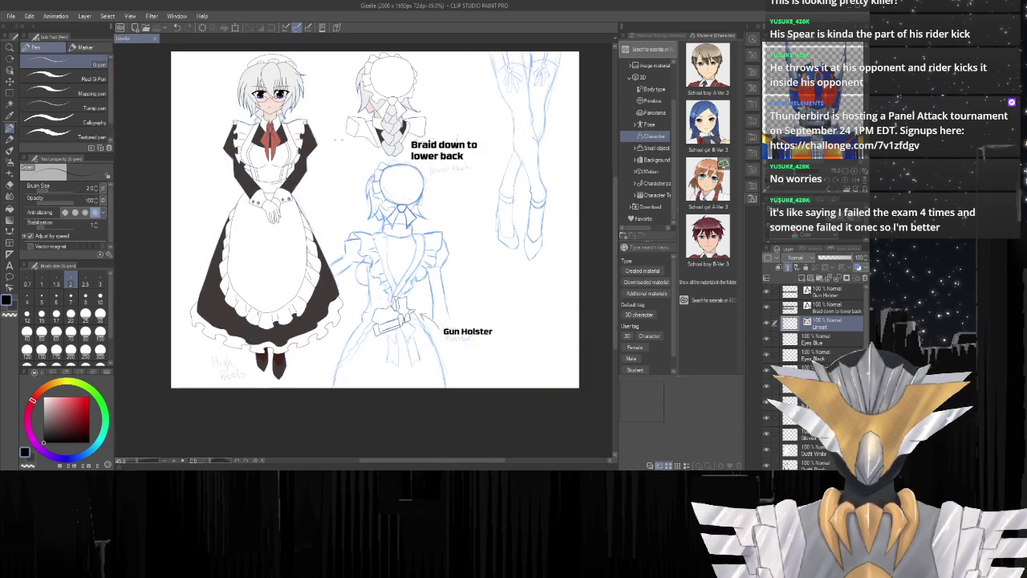
drag(613, 220, 612, 204)
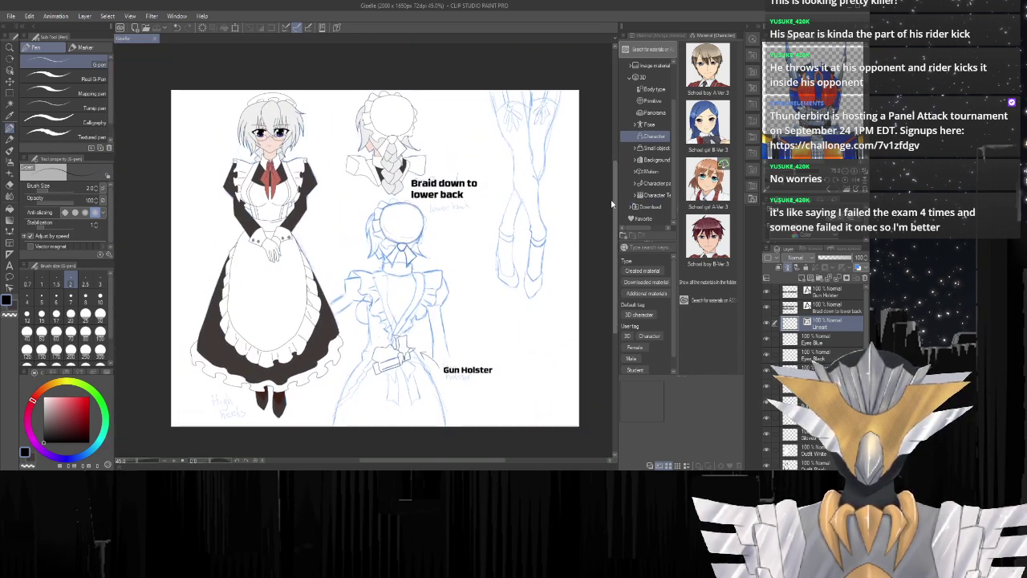
scroll(607, 204, down, 1)
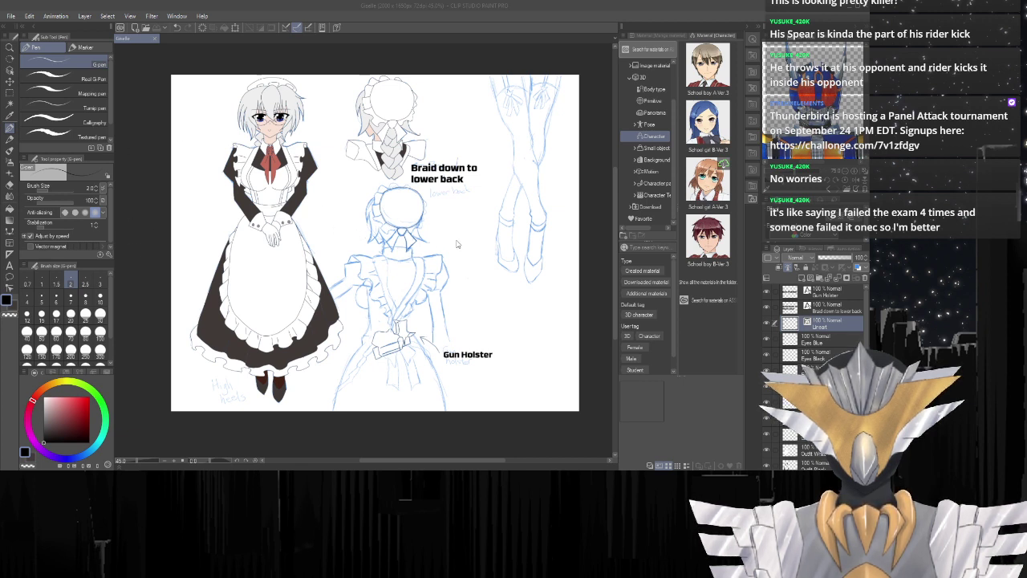
click(464, 182)
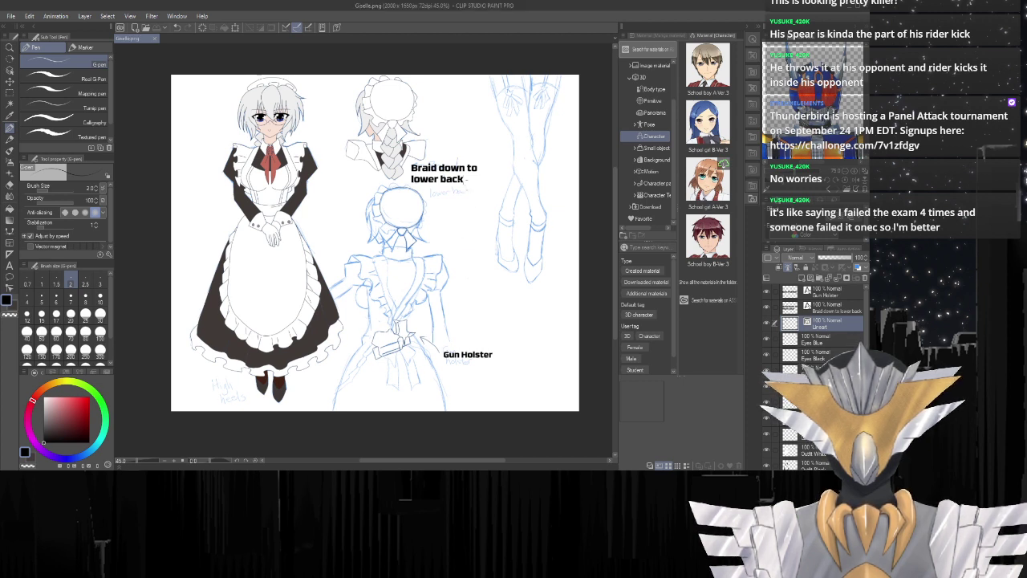